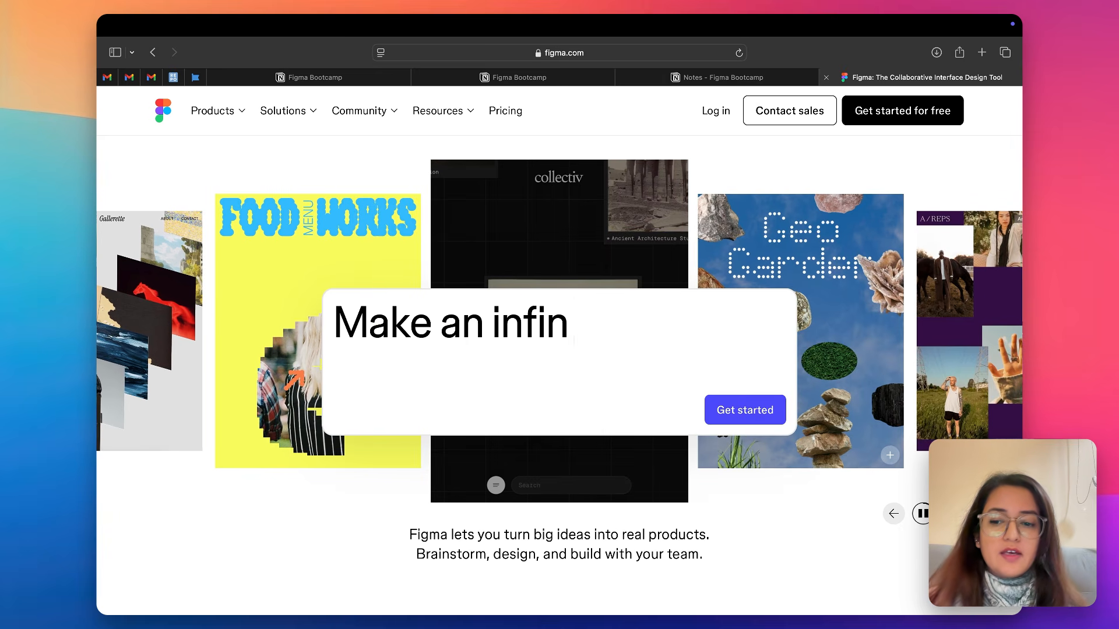
Look through the Figma website's homepage from the hero carousel down to the product showcase
scroll(559, 317, down, 2)
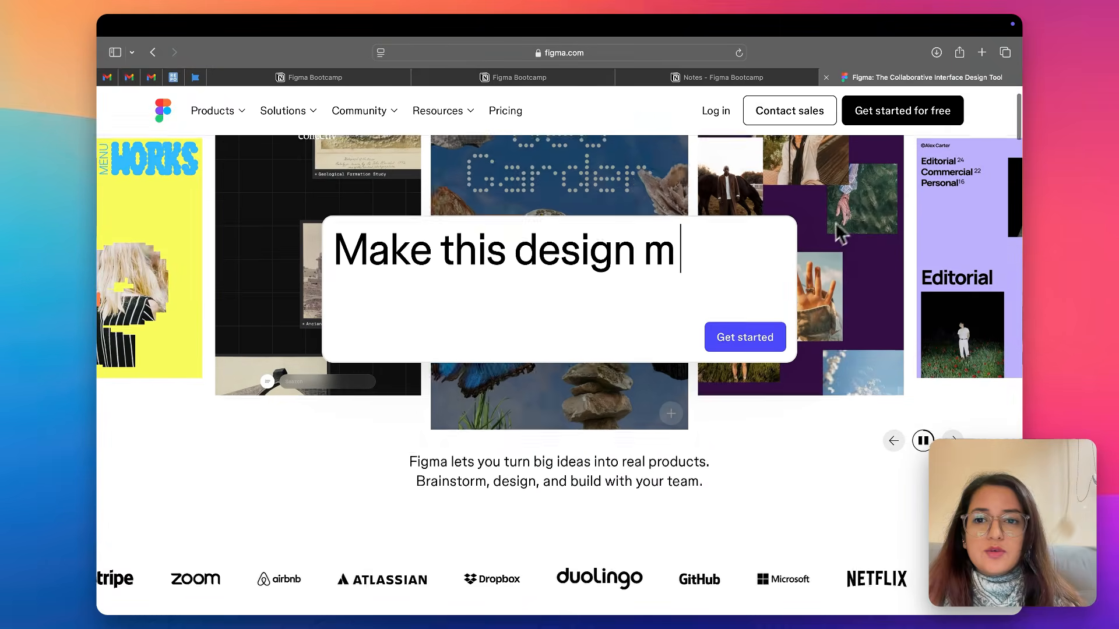
scroll(723, 137, up, 2)
scroll(746, 160, down, 2)
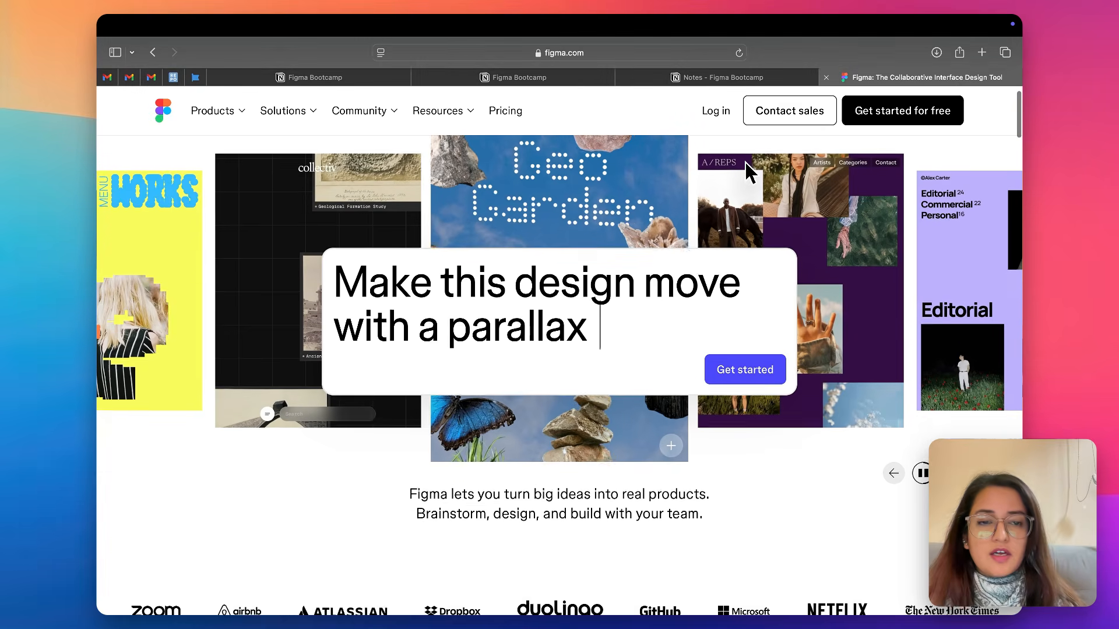
scroll(771, 177, down, 4)
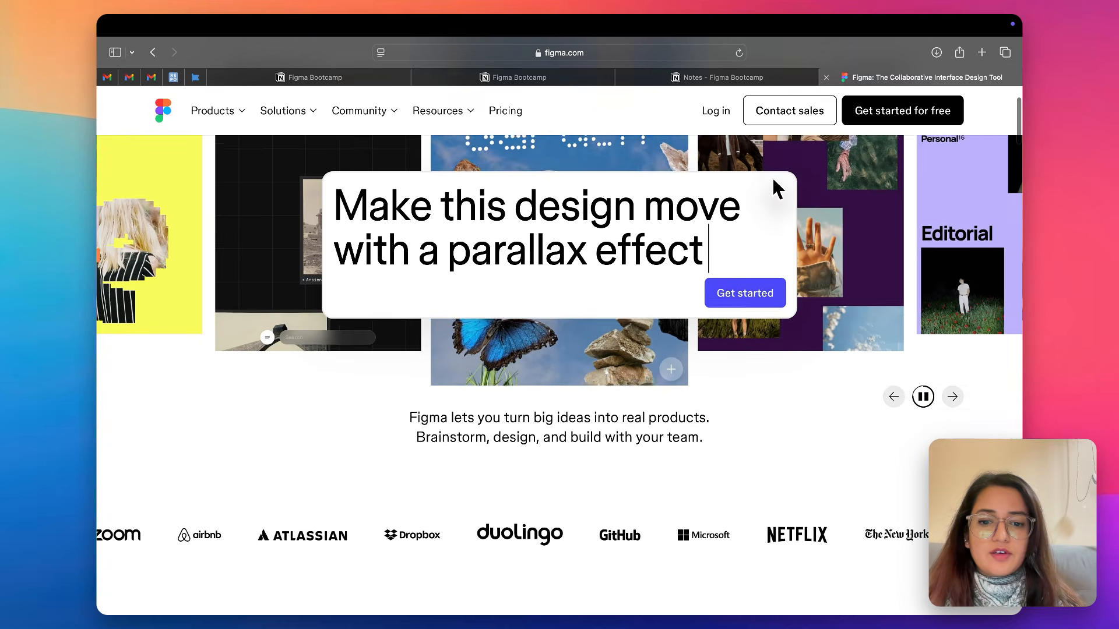
scroll(702, 256, down, 3)
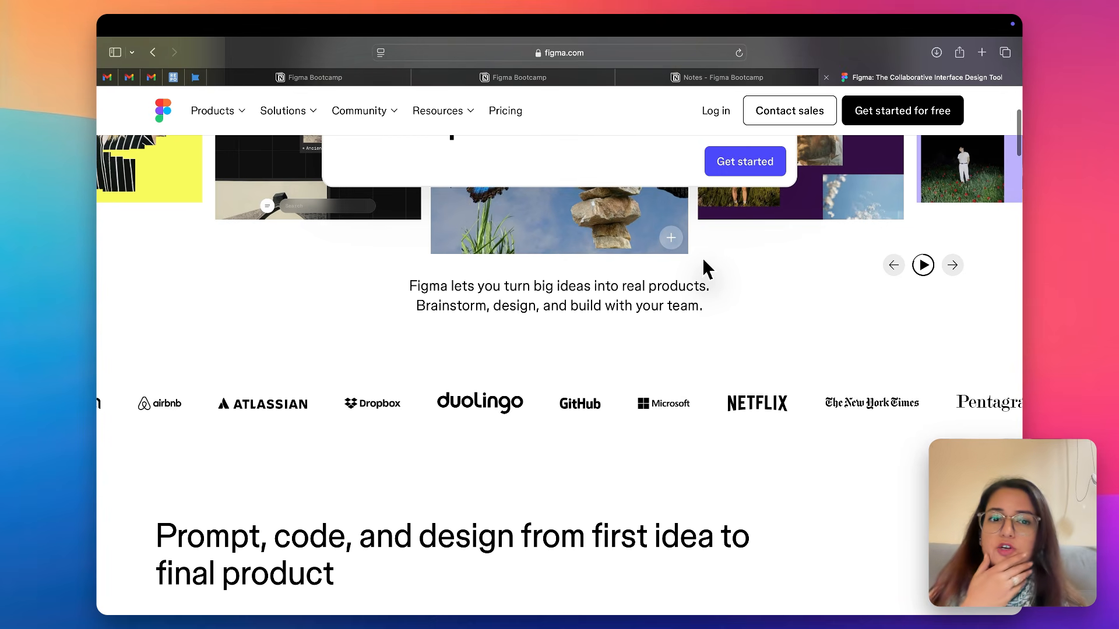
scroll(703, 260, down, 3)
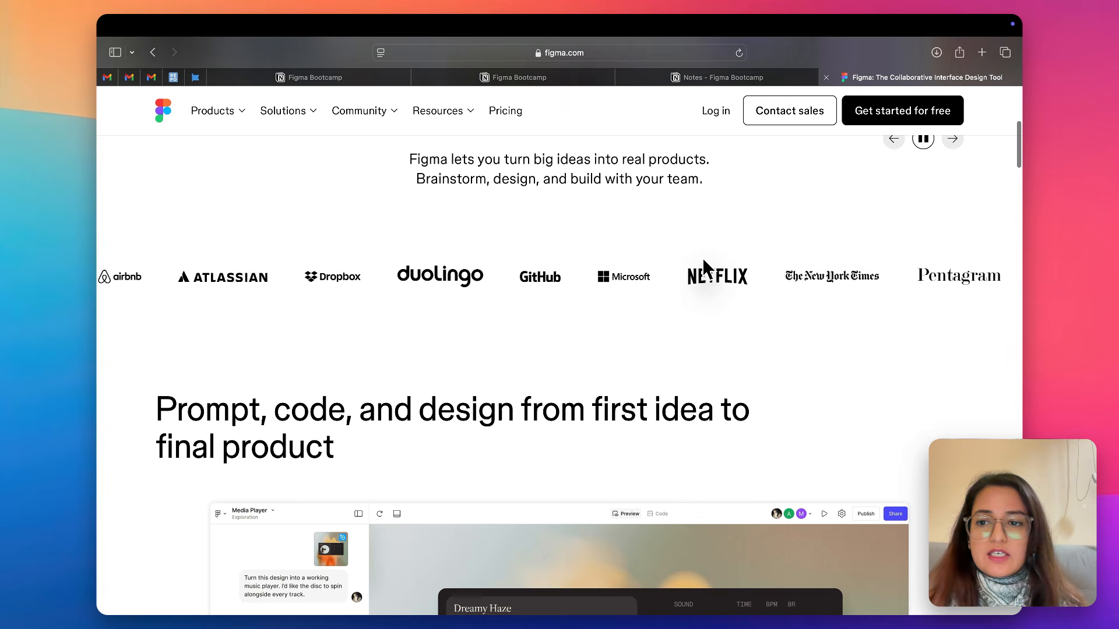
scroll(634, 287, down, 5)
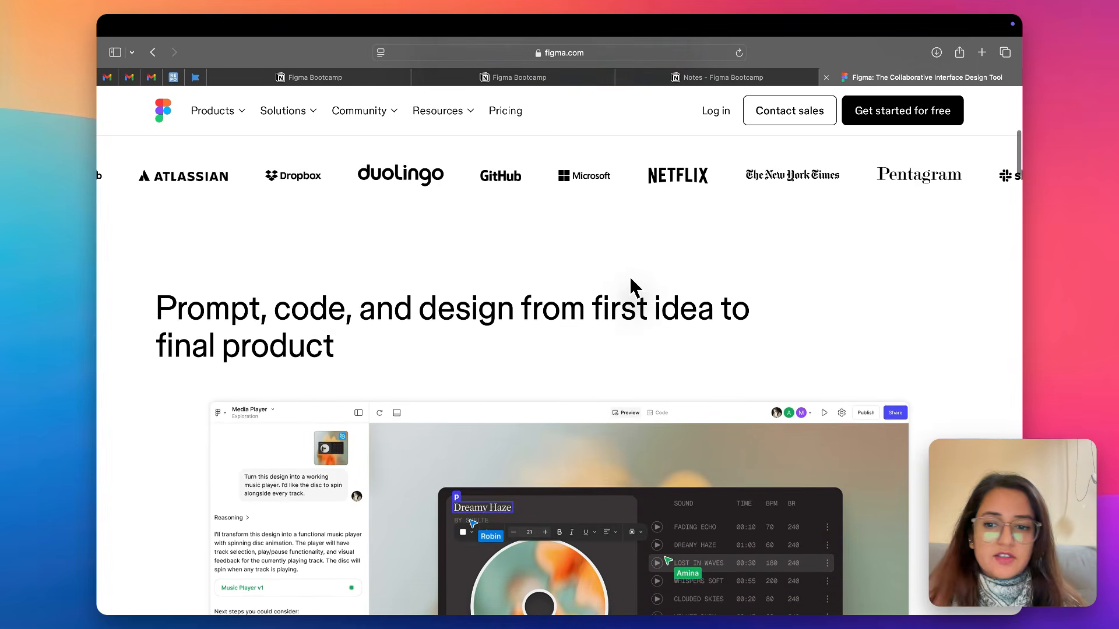
scroll(634, 287, down, 3)
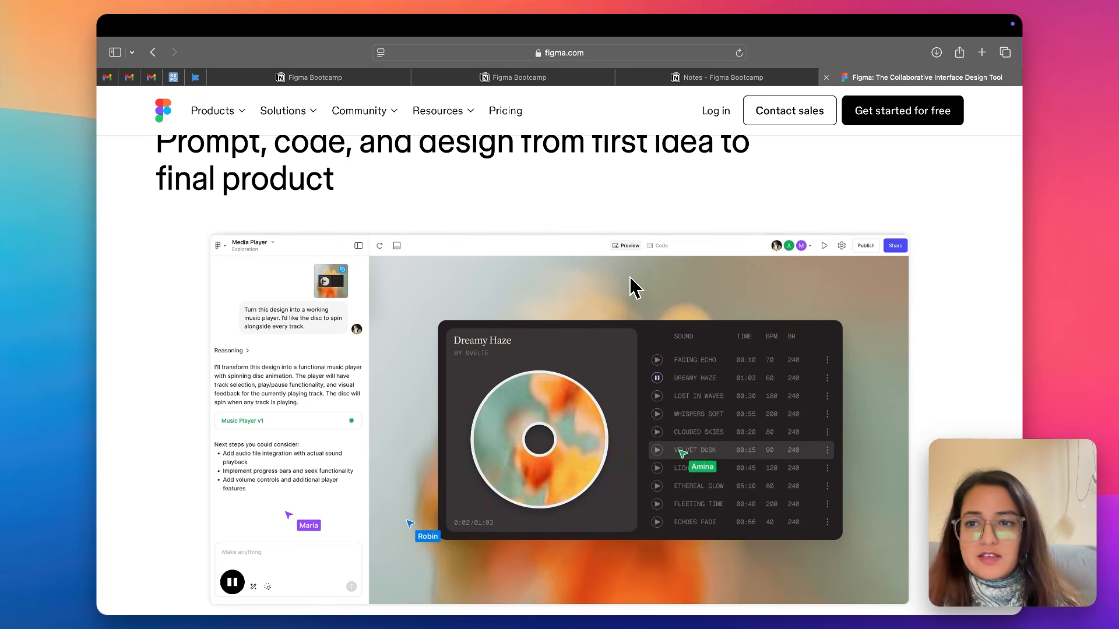
scroll(634, 287, down, 1)
scroll(634, 287, down, 2)
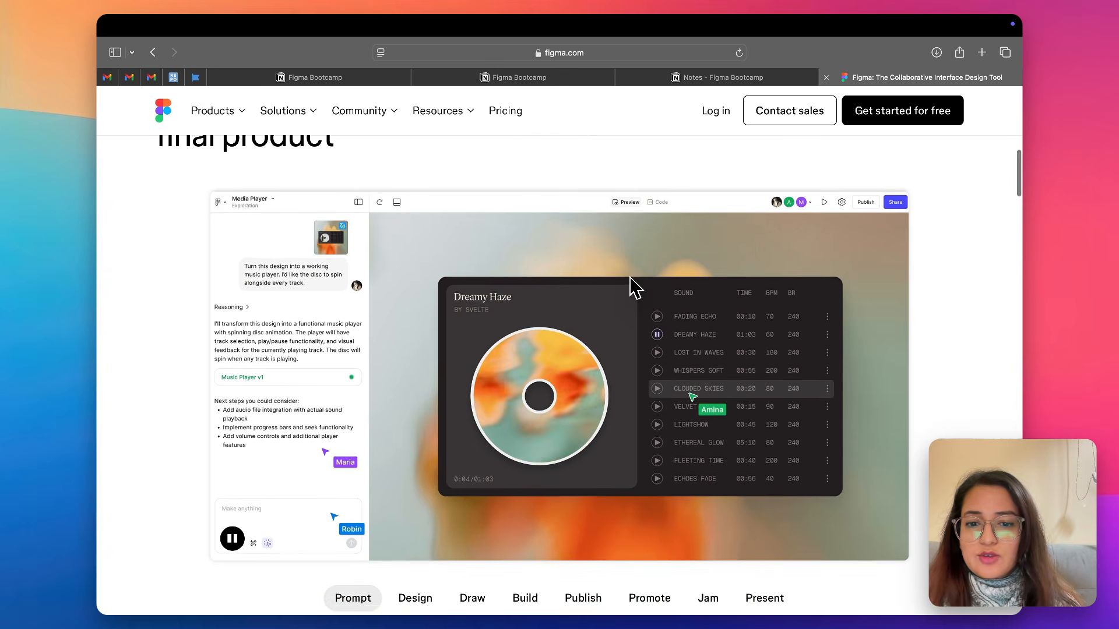
scroll(634, 287, down, 8)
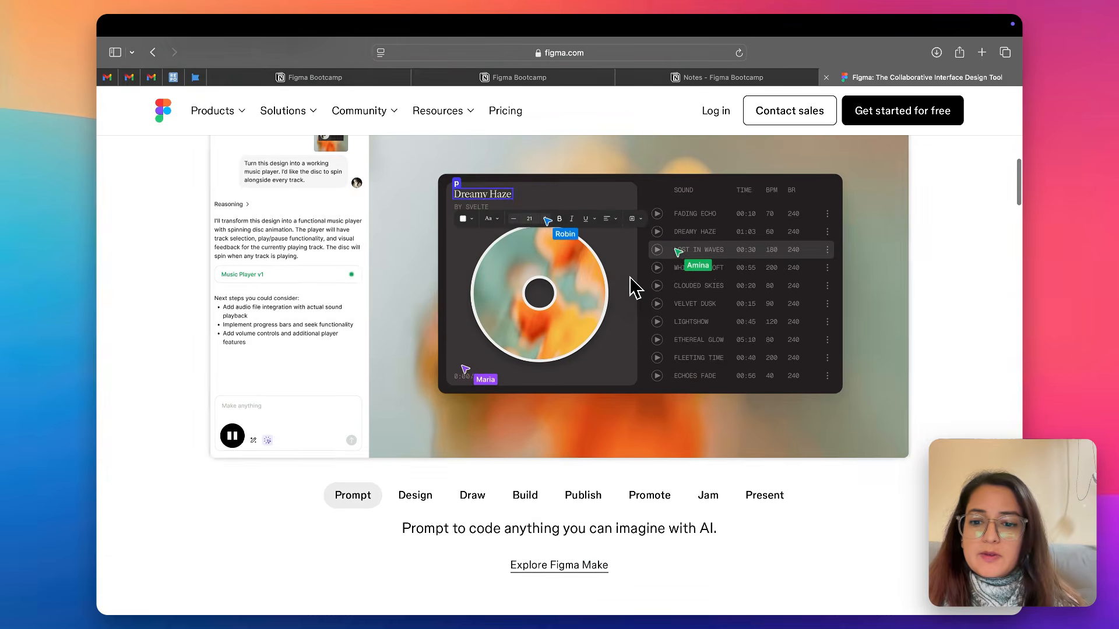
View the showcase previews for Design, Draw, Build, Publish, Promote, Jam, Present and Prompt
click(426, 293)
scroll(425, 292, up, 7)
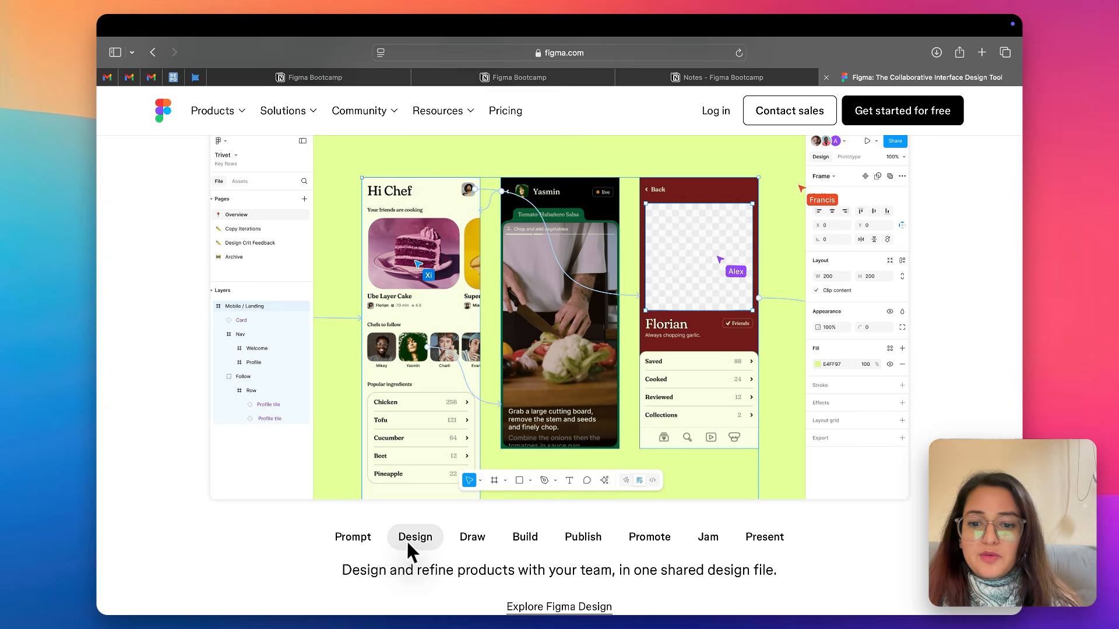
scroll(466, 505, up, 2)
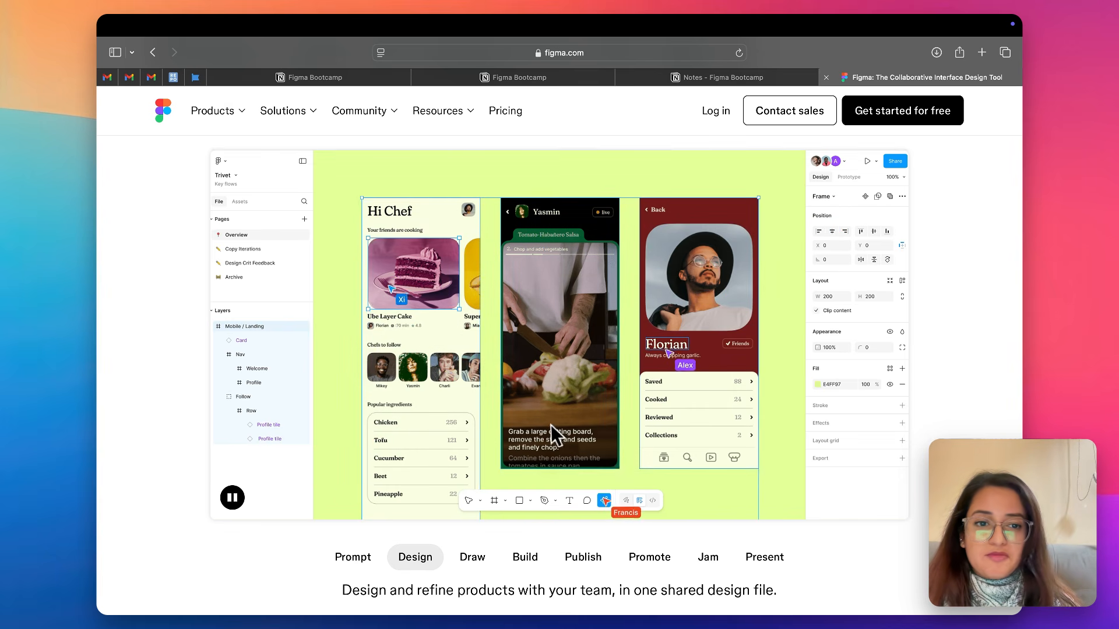
click(466, 559)
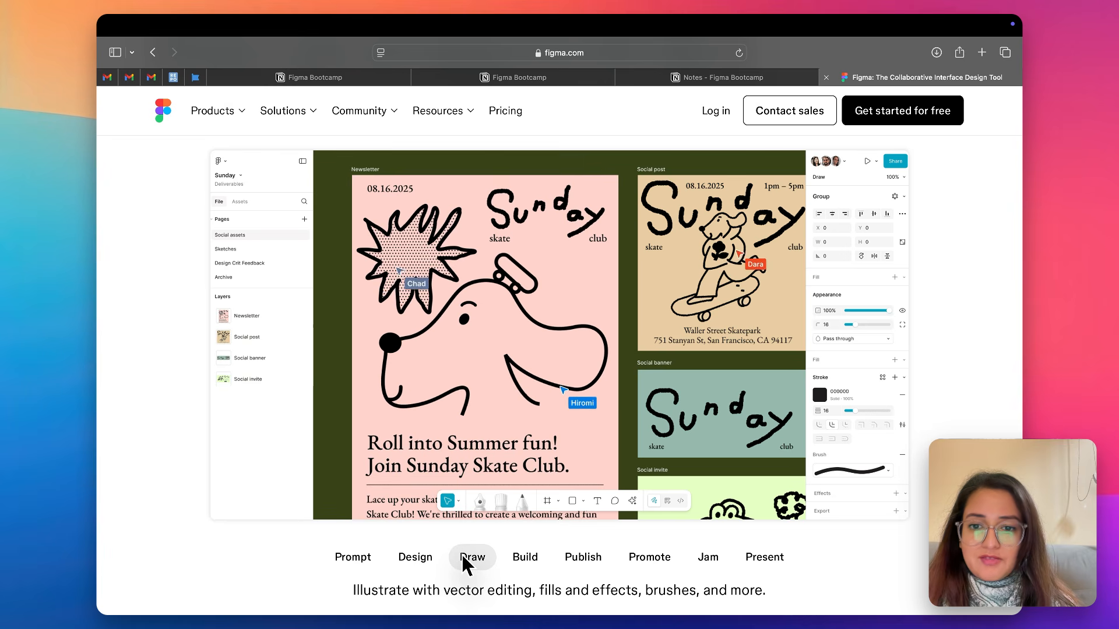
click(520, 560)
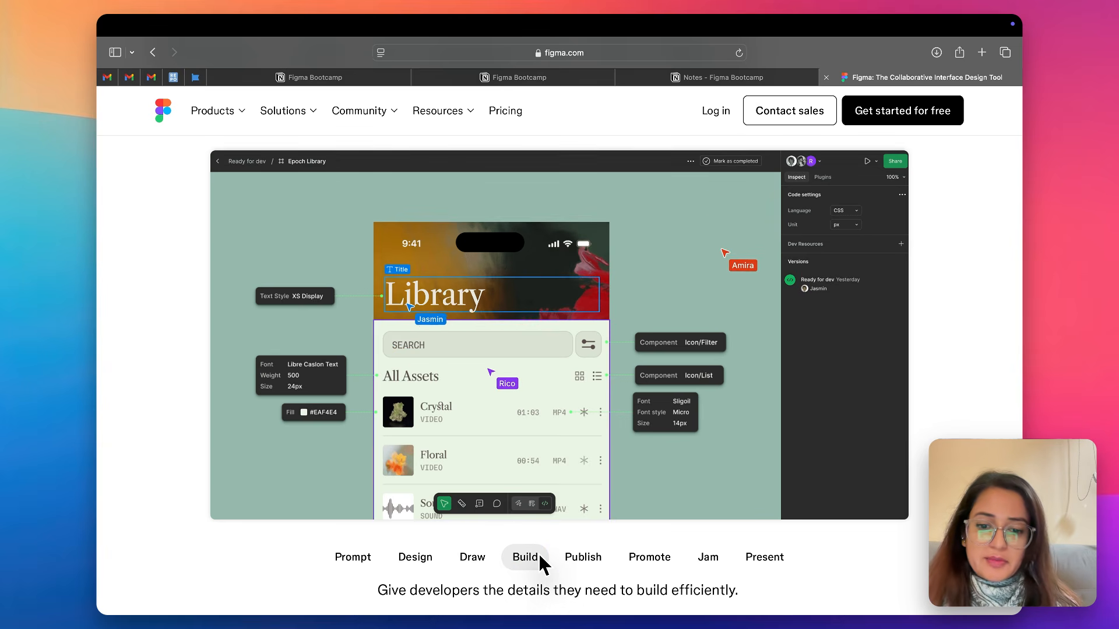
click(577, 559)
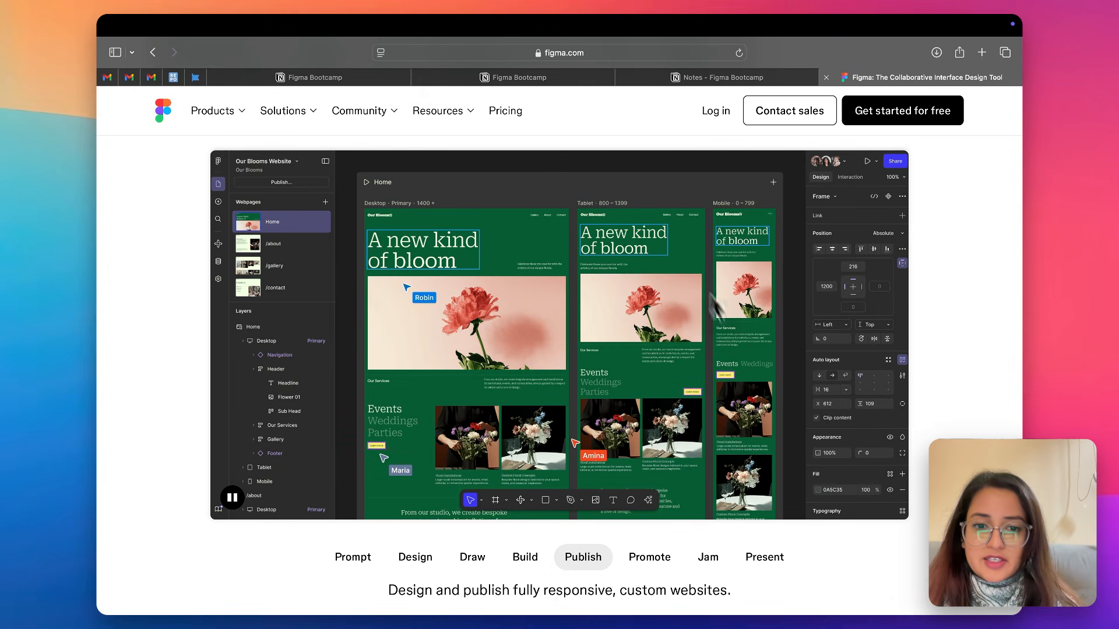
click(652, 562)
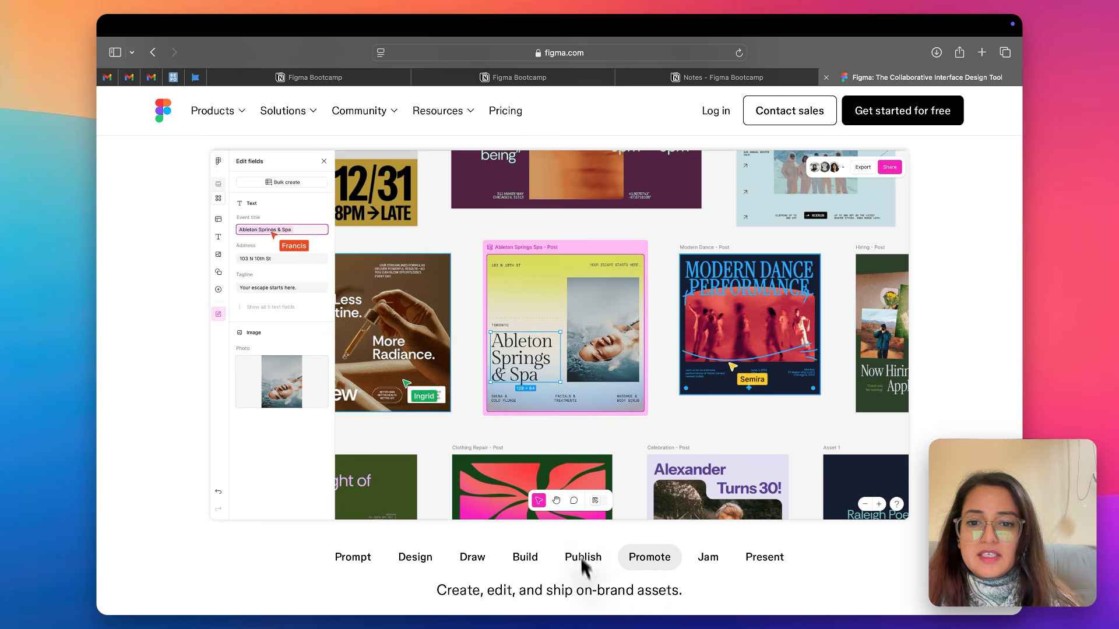
click(704, 555)
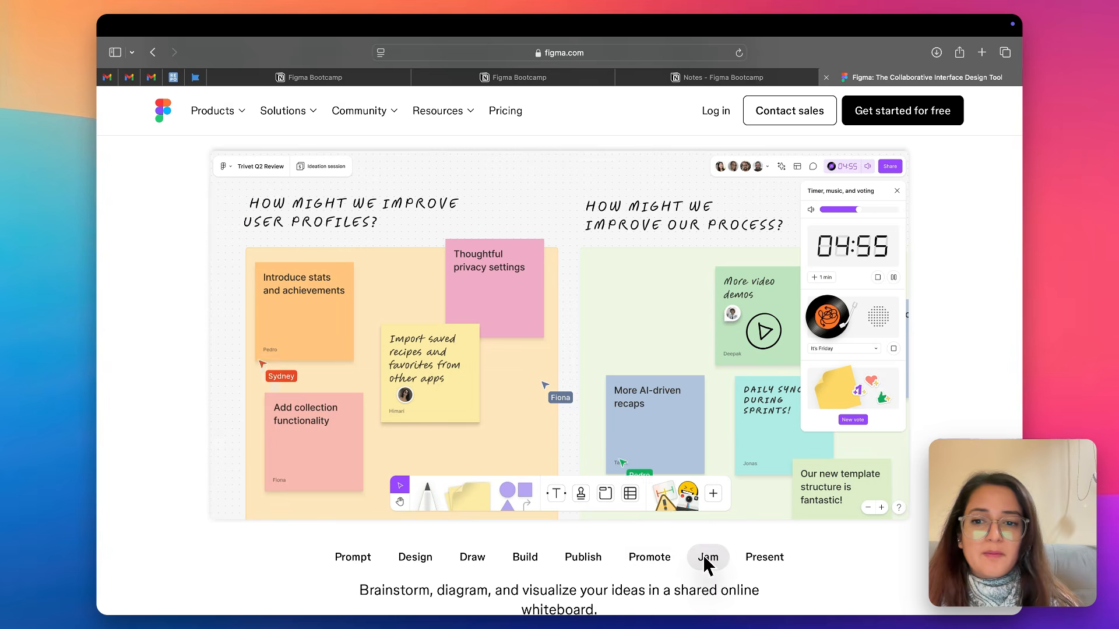
click(770, 558)
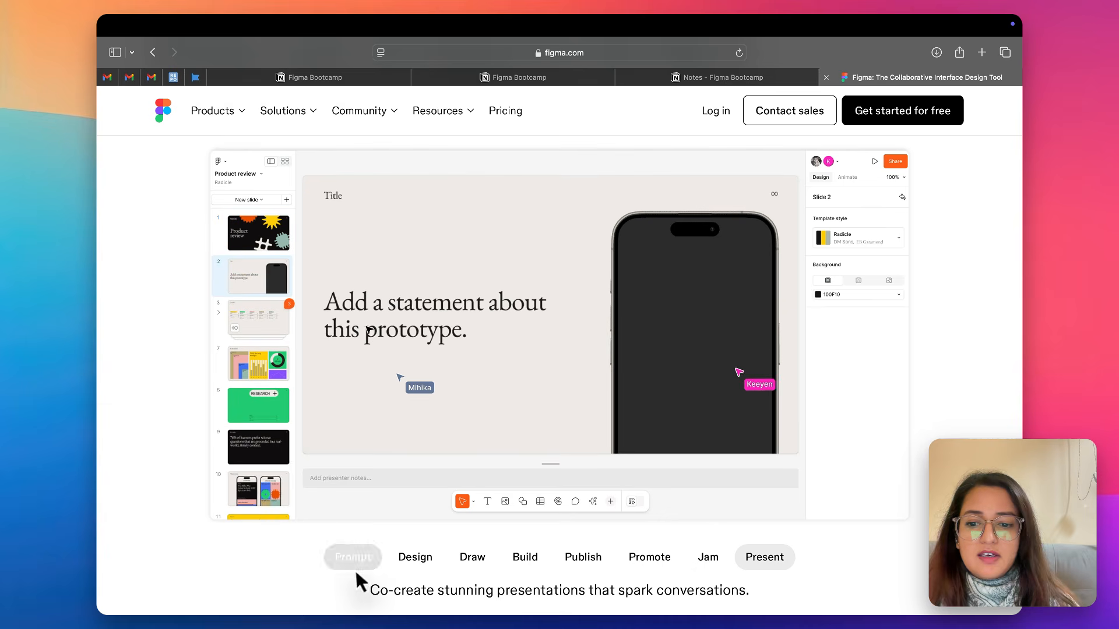
click(357, 564)
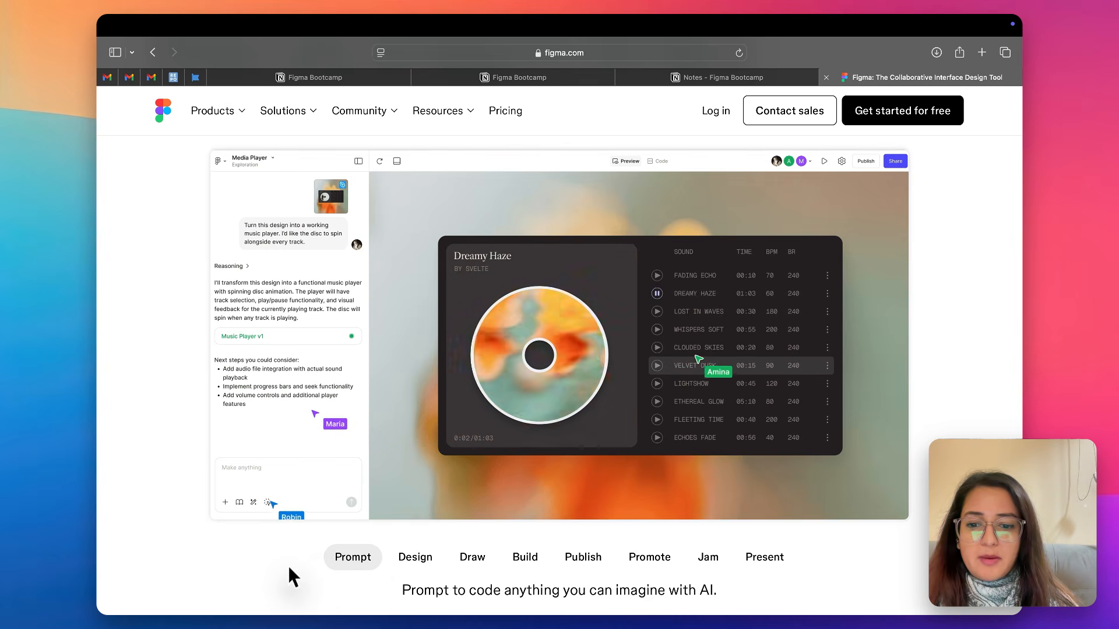
Examine the customer quote, design systems and templates sections below the product showcase, and return to the beginning of the homepage
scroll(311, 560, down, 3)
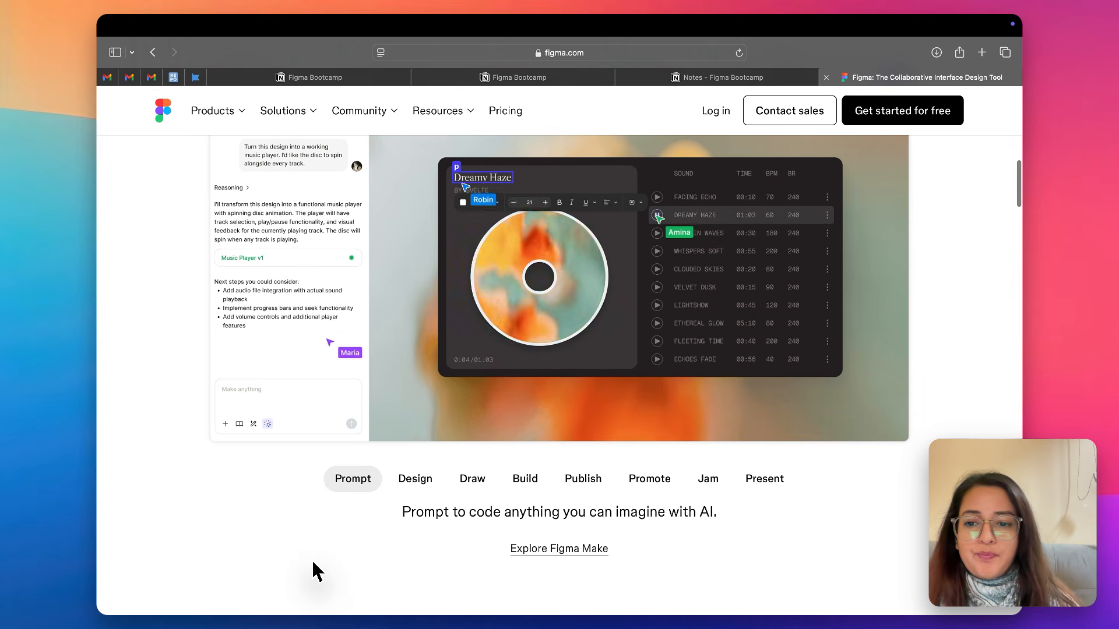
scroll(313, 564, down, 1)
scroll(313, 569, down, 5)
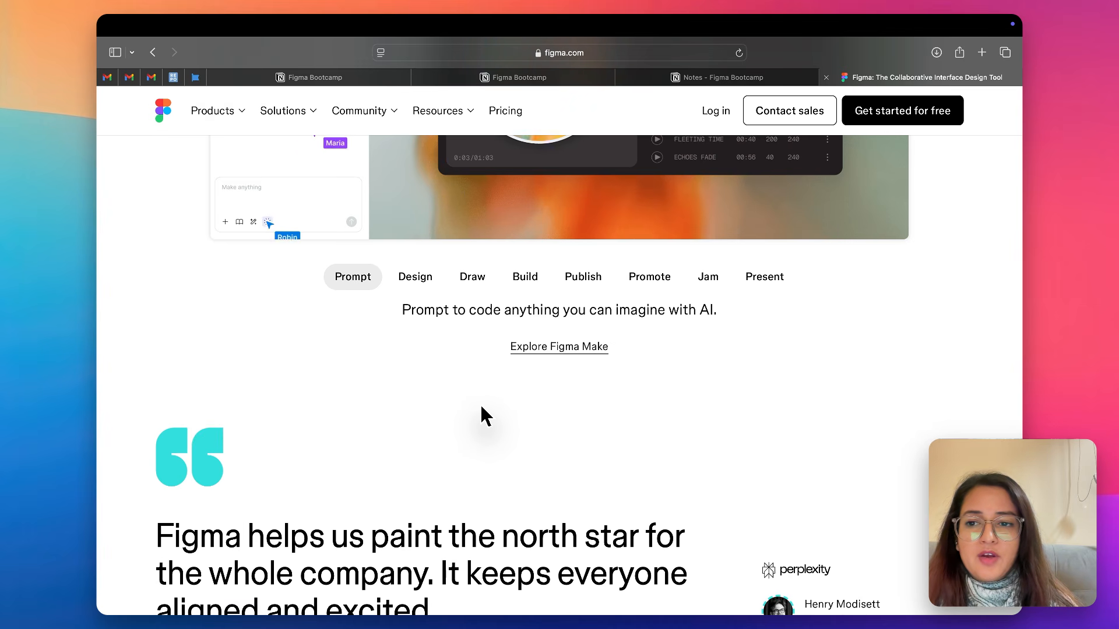
scroll(482, 408, down, 10)
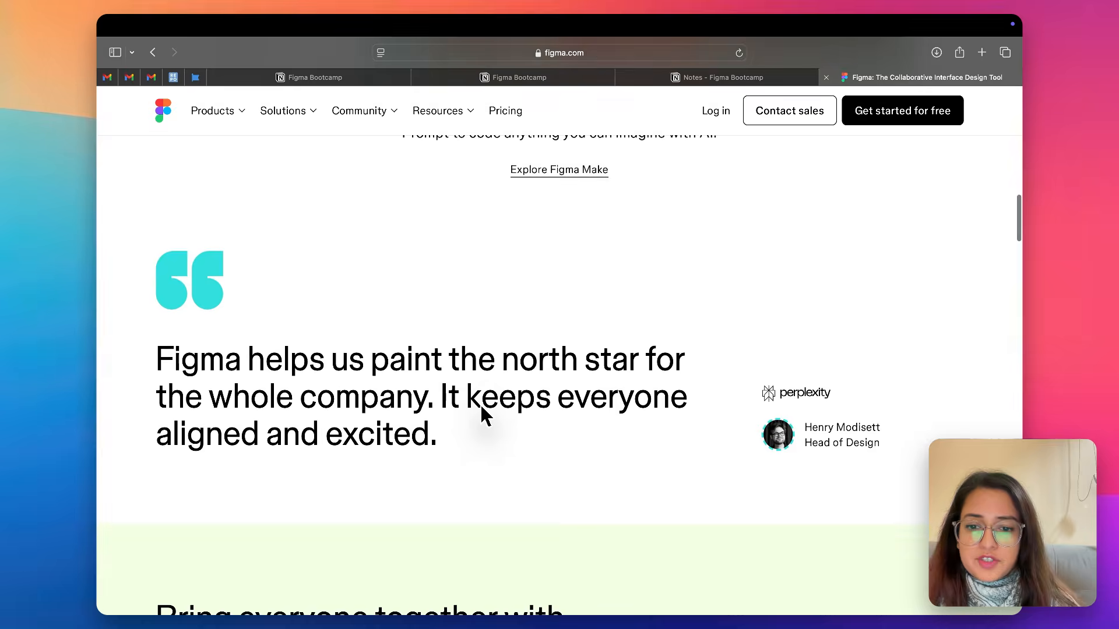
scroll(482, 415, down, 15)
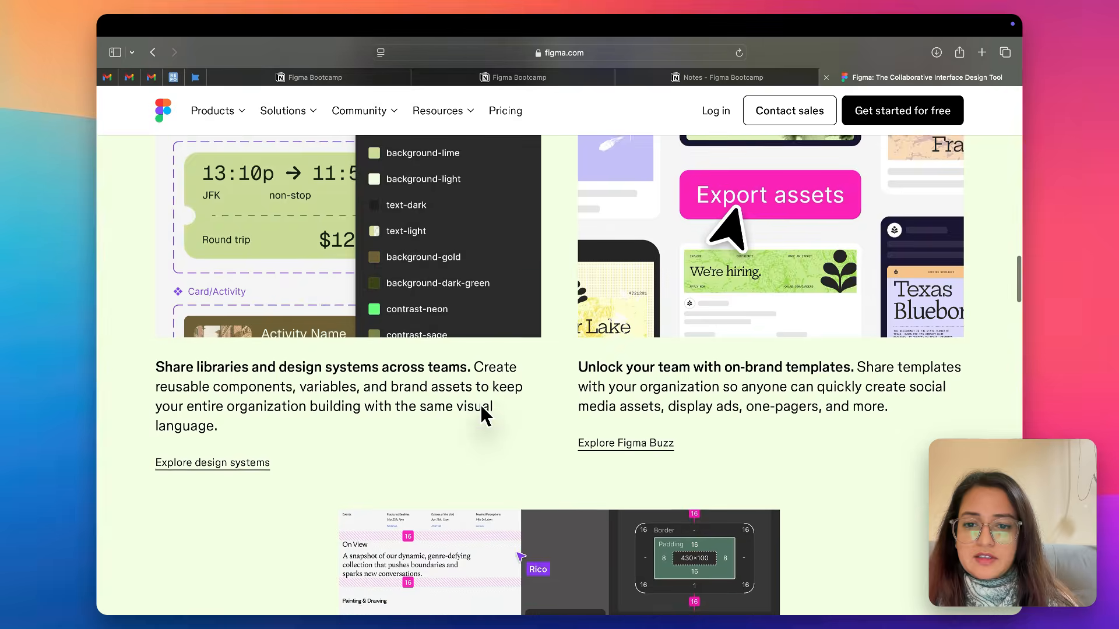
scroll(483, 414, up, 10)
scroll(481, 406, up, 20)
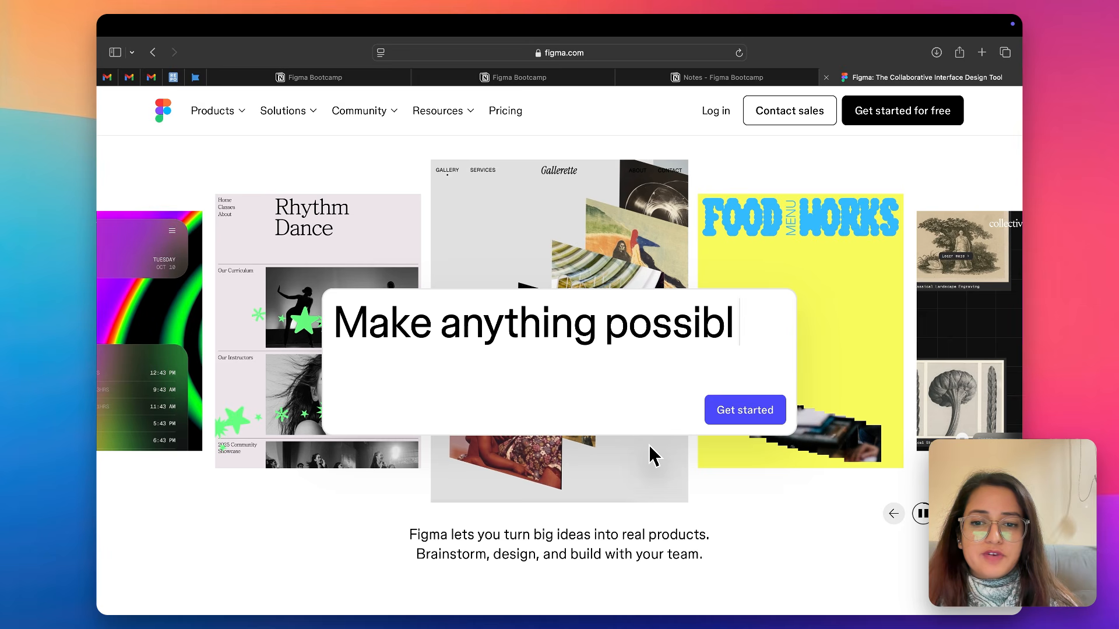
Switch to the Figma desktop app showing the recent files
key(ctrl+Left)
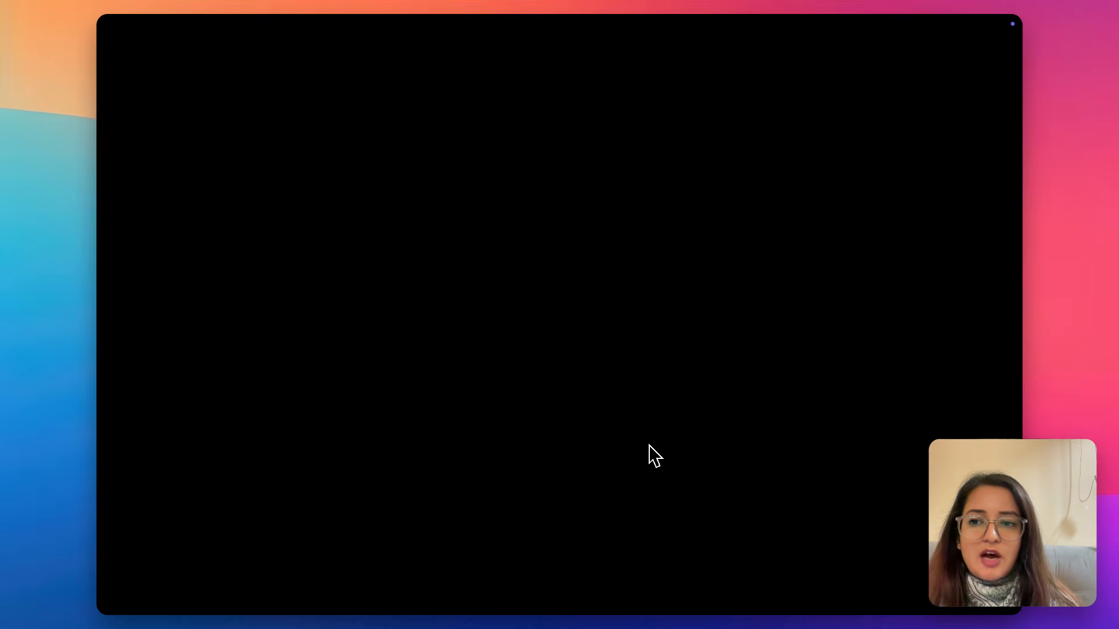
key(ctrl+Right)
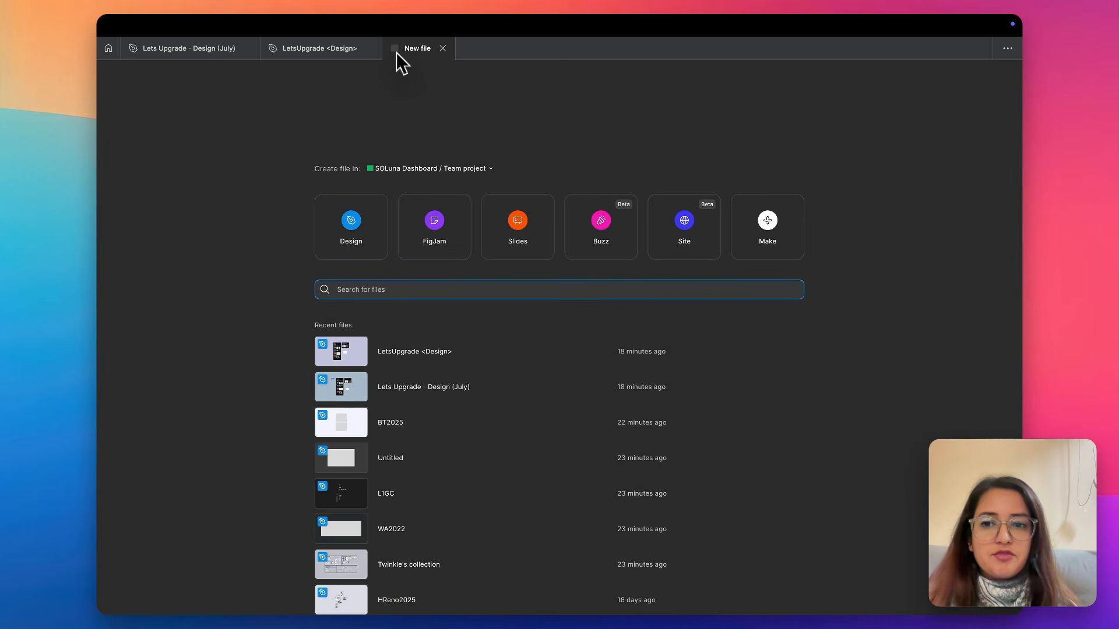
click(373, 222)
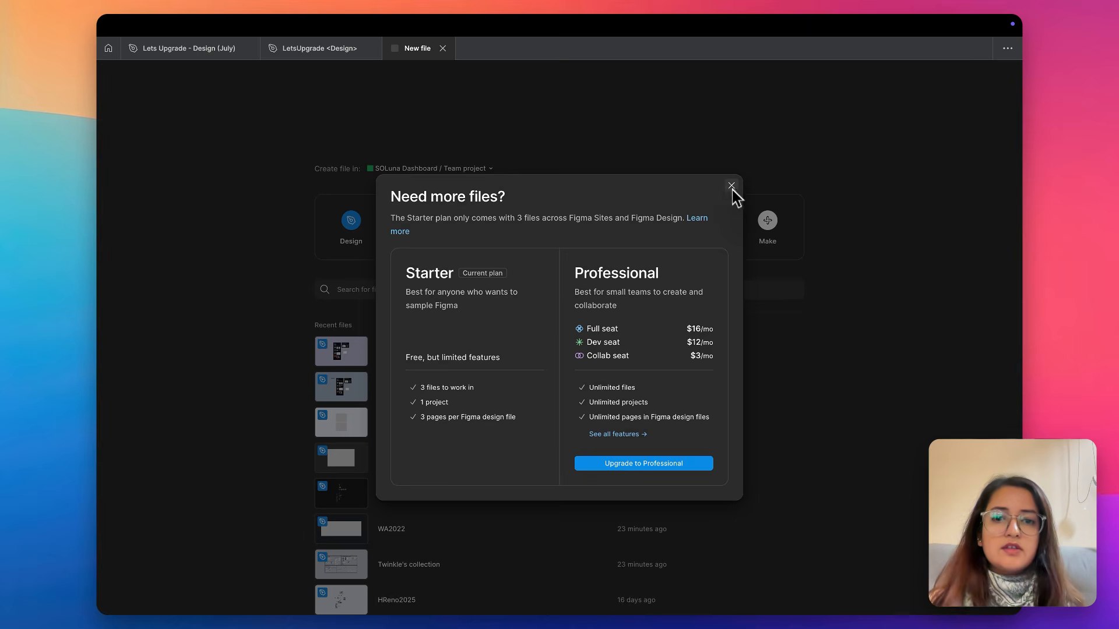
click(732, 186)
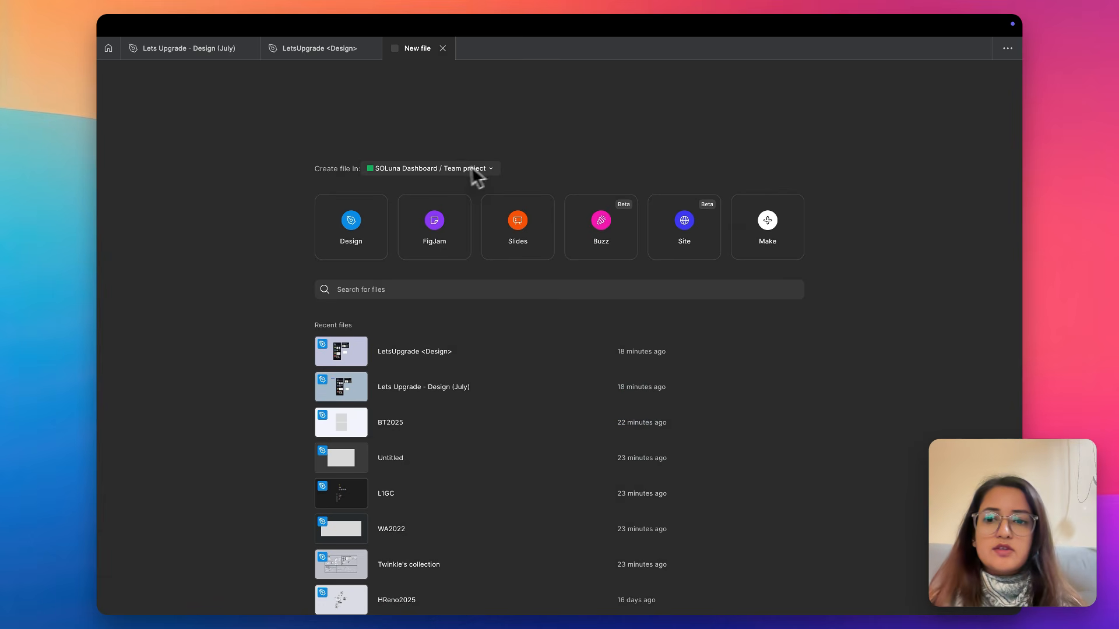
click(108, 50)
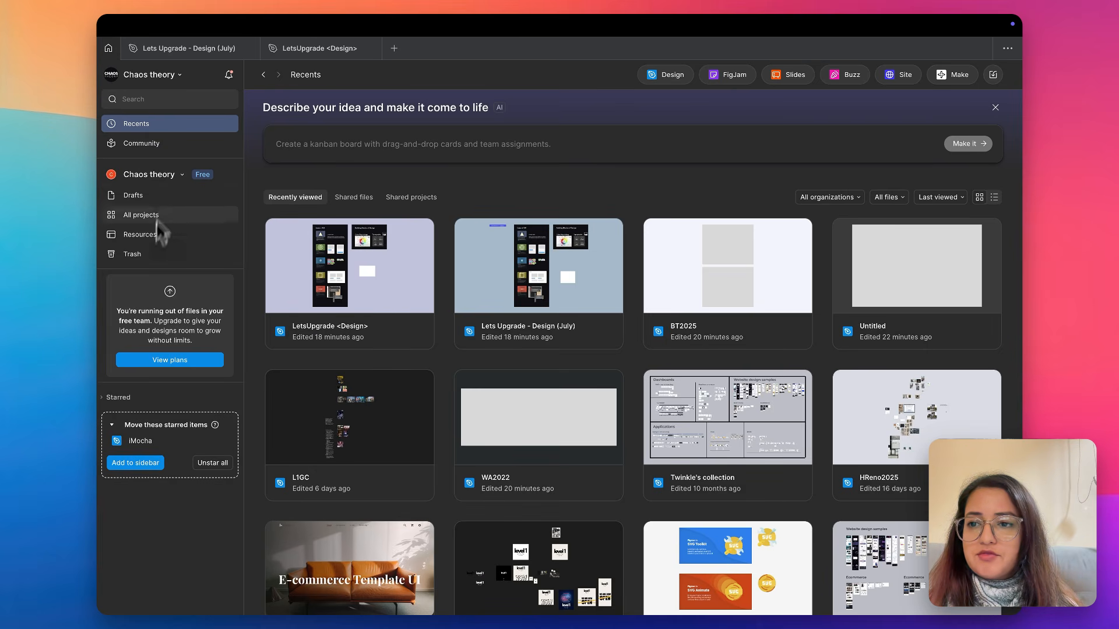
Create a new design file with Drafts as its location
click(394, 47)
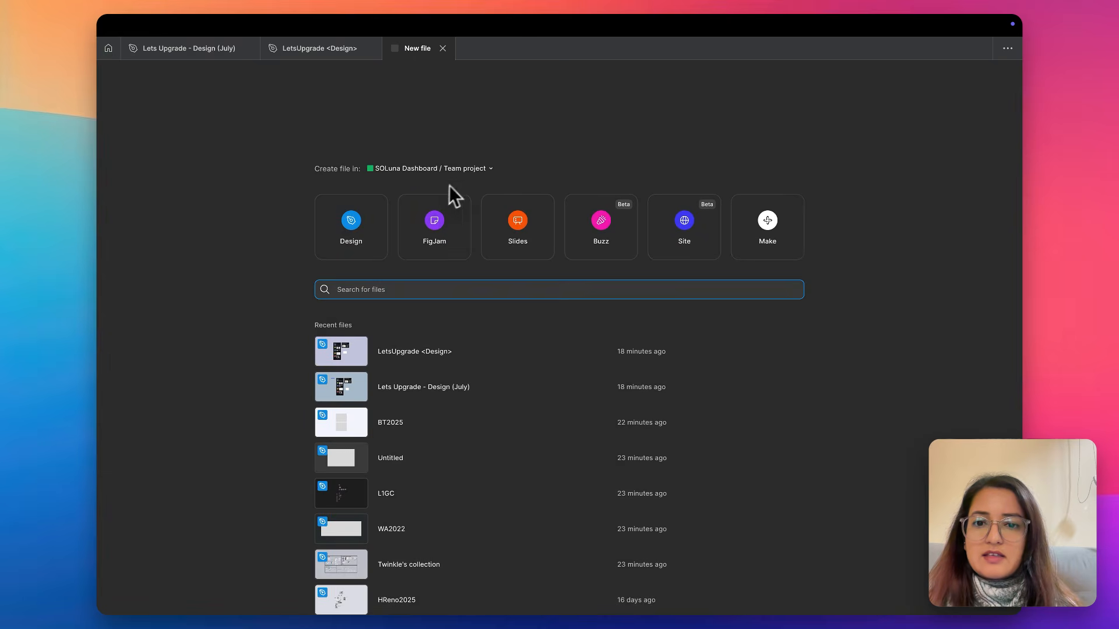
click(489, 169)
click(424, 271)
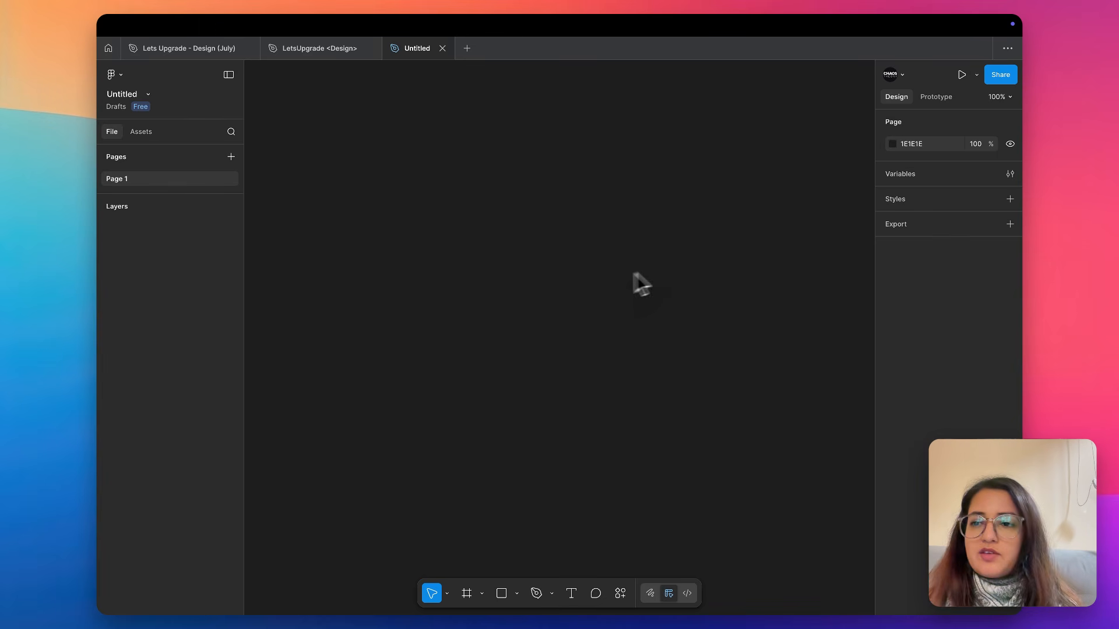
Compare the file types offered on the Figma app's home screen with the product showcase on the Figma website, and return to the app
click(109, 48)
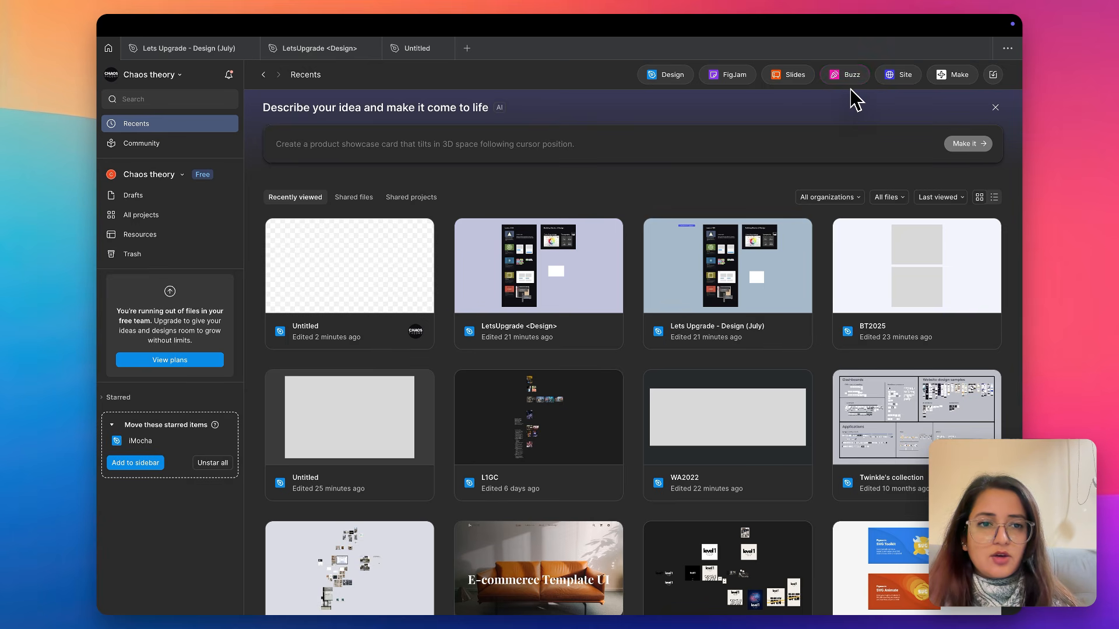
key(ctrl+Right)
key(ctrl+Right)
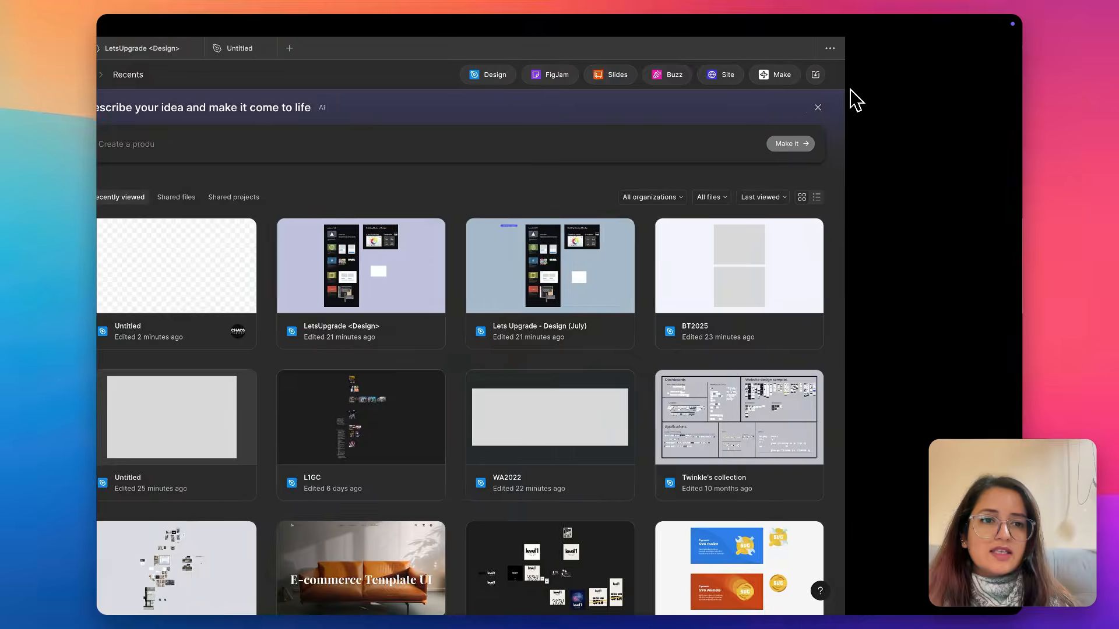
scroll(733, 590, down, 10)
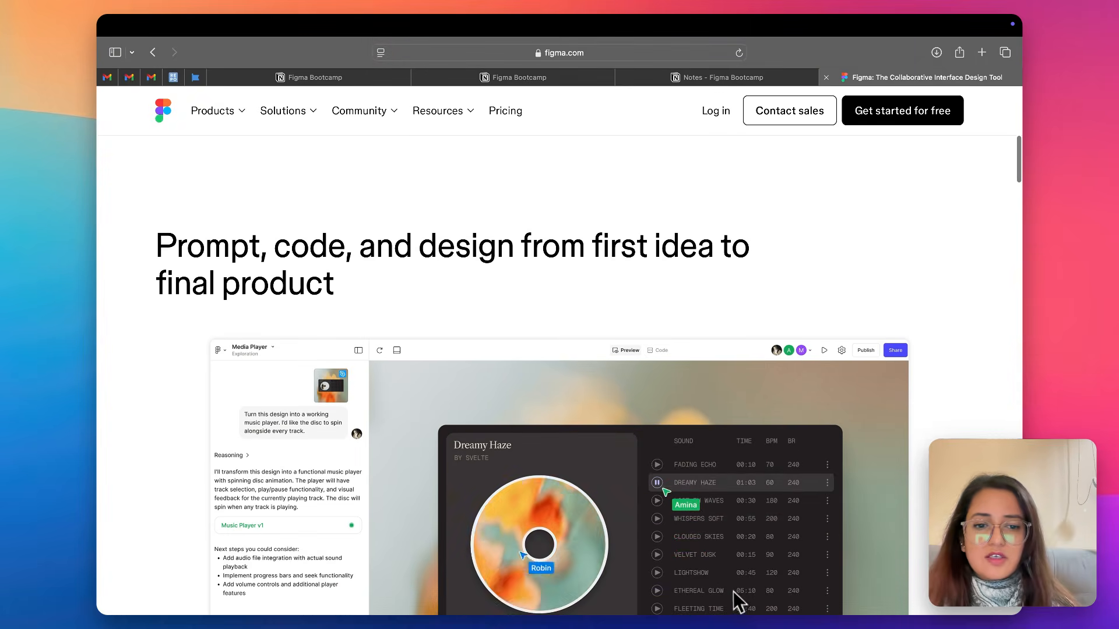
scroll(732, 584, down, 5)
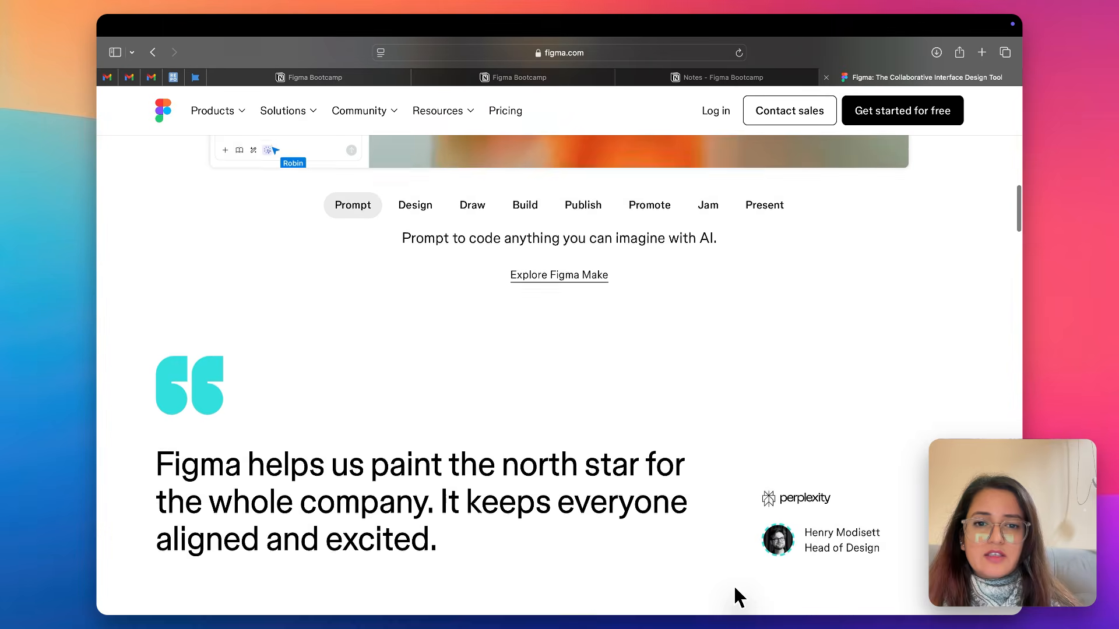
key(ctrl+Left)
key(ctrl+Left)
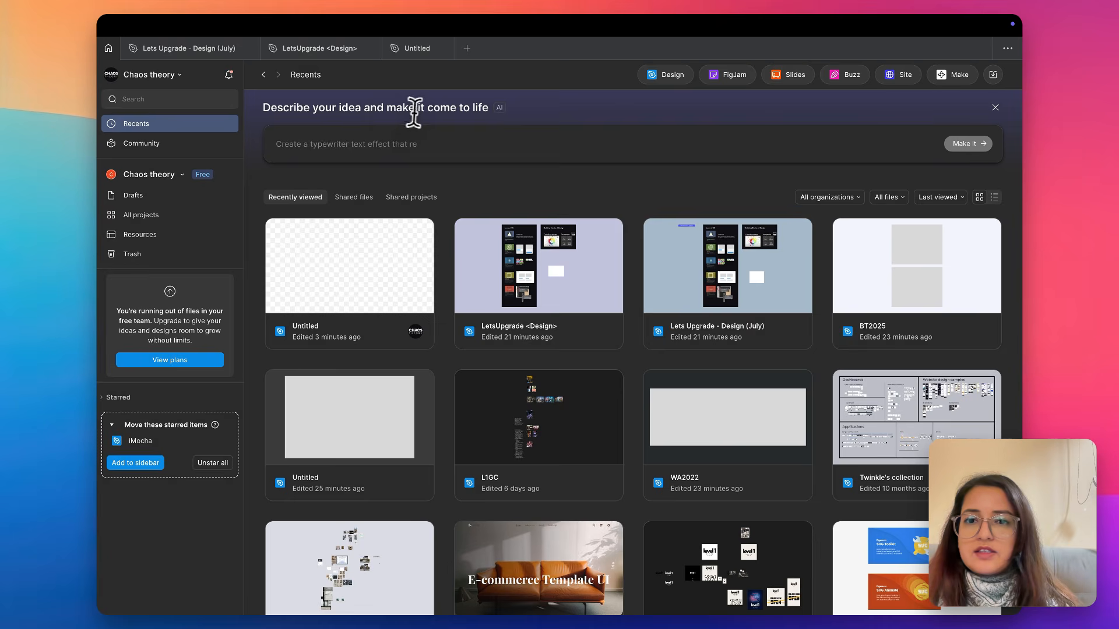
Open the untitled design file and rename it "LetsUpgrade Dec 2025"
click(411, 50)
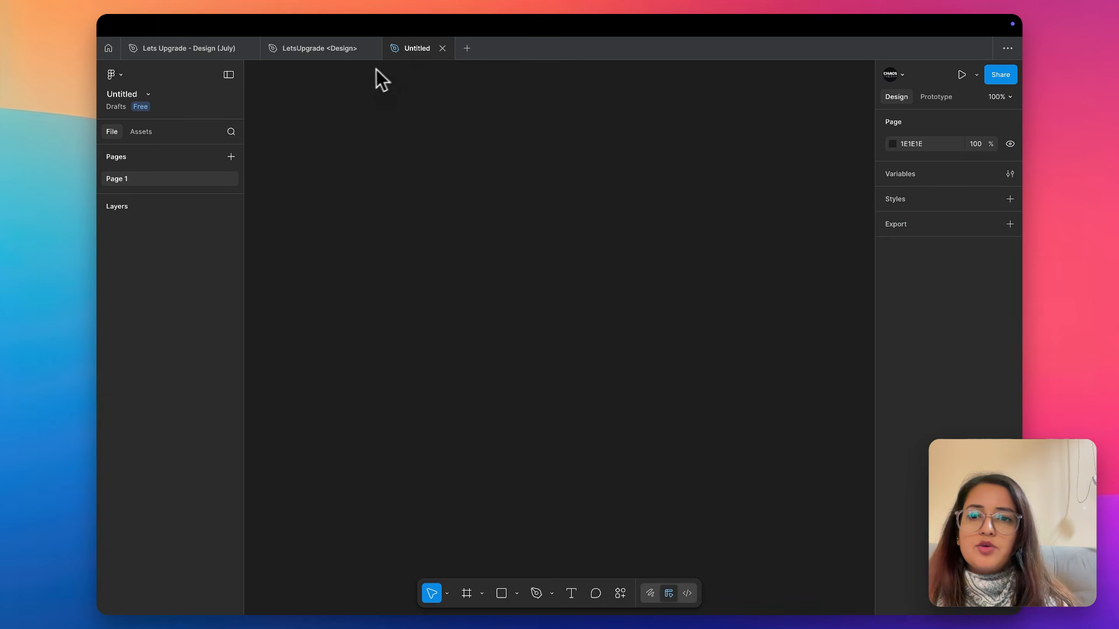
double_click(410, 49)
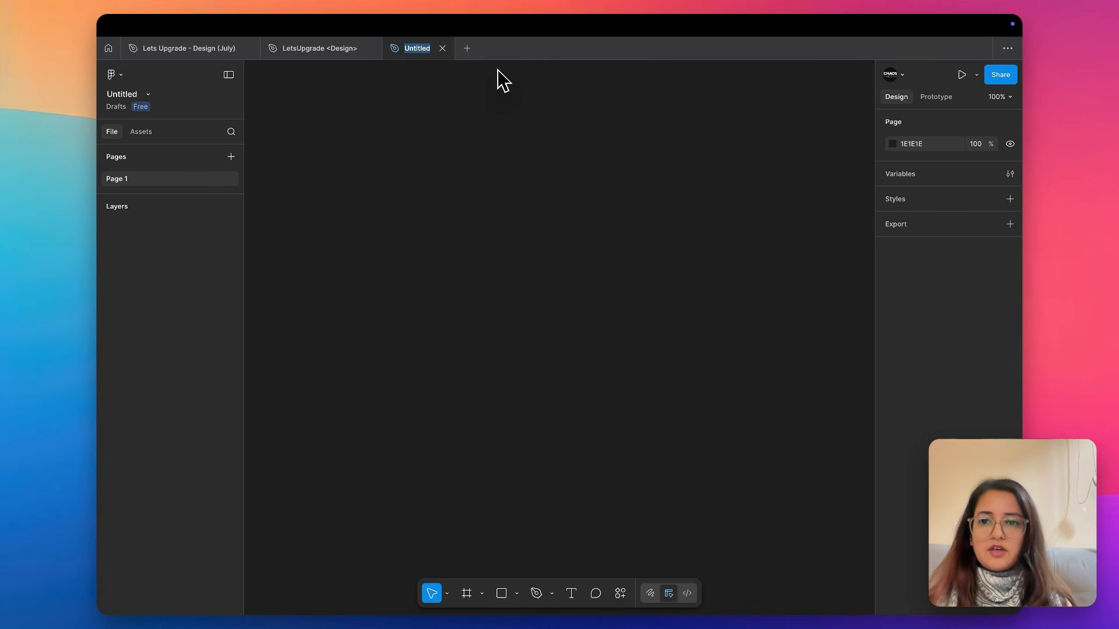
text(LetsUpgrade)
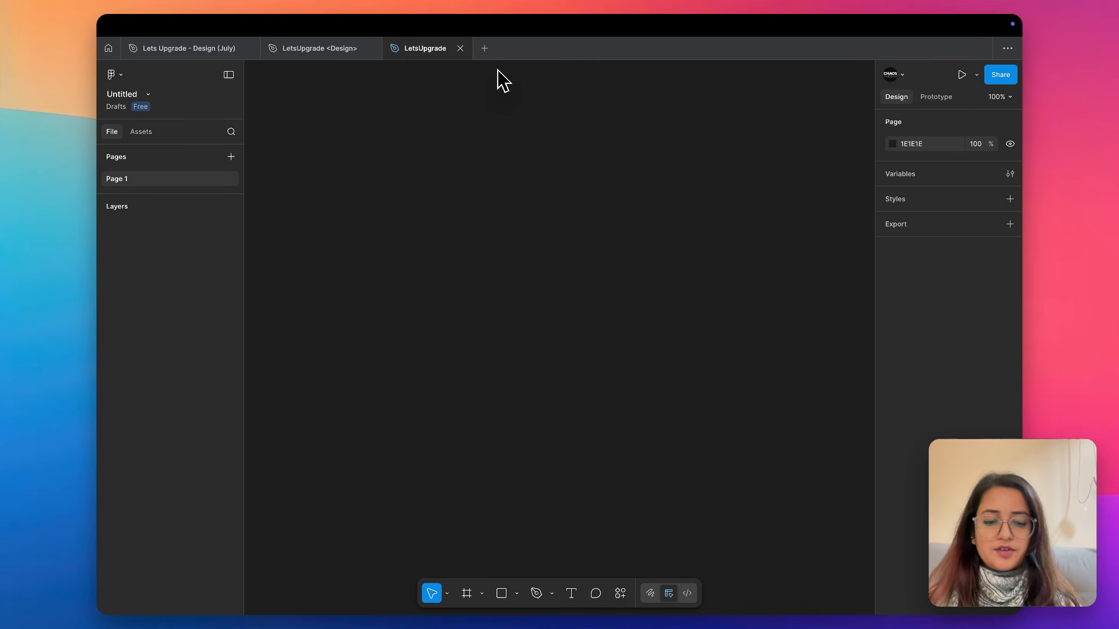
text( 2025)
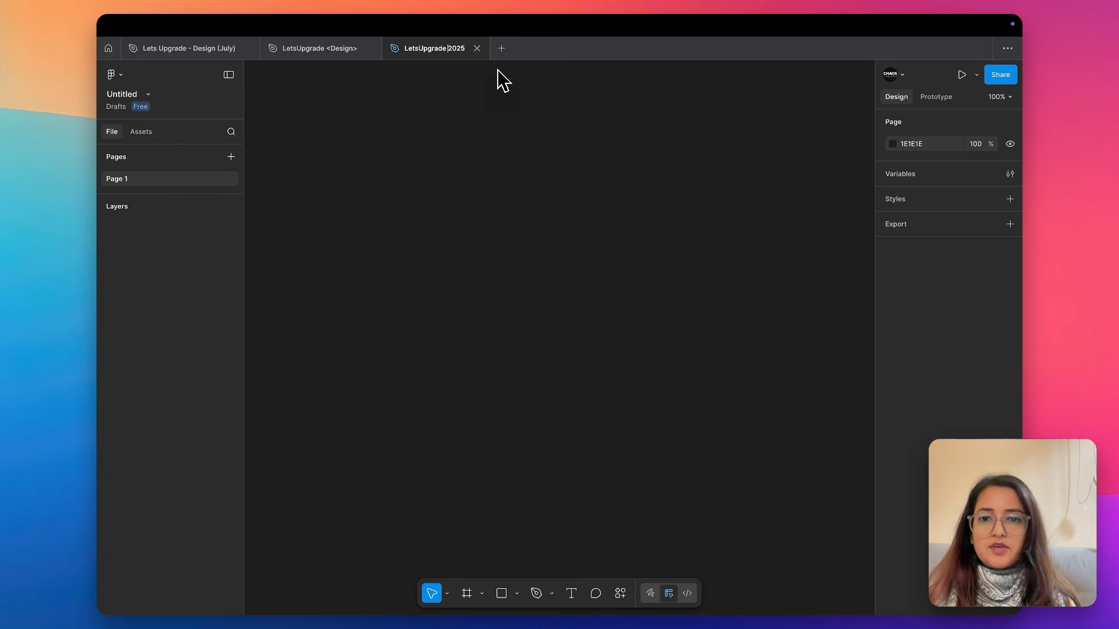
text(Dec)
key(Return)
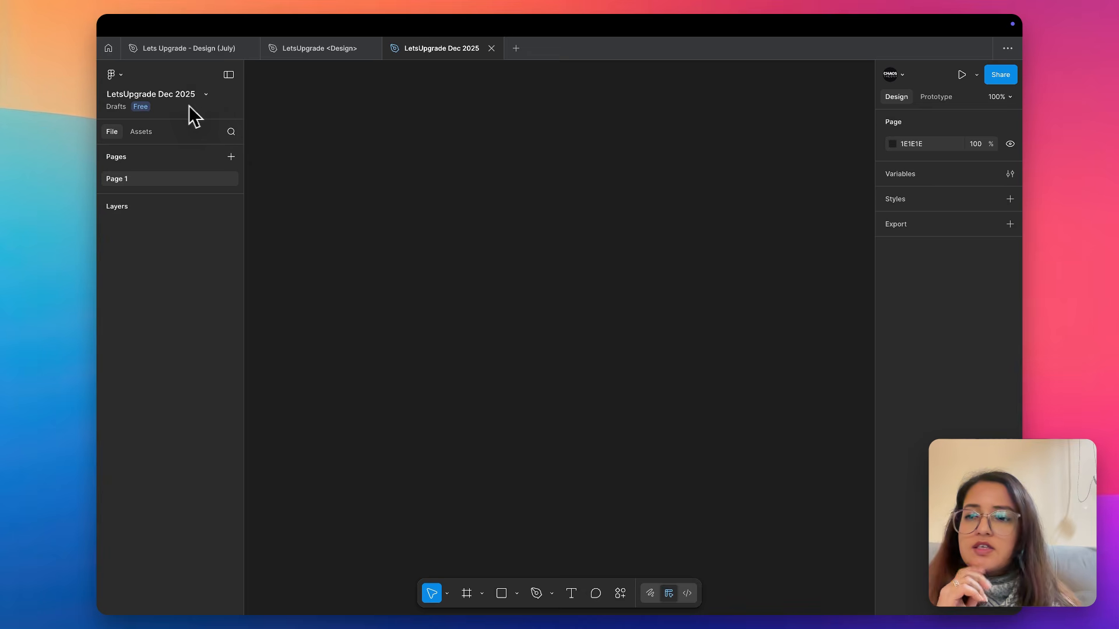
Review the file-level options such as version history, export, color profile, duplicate and move for the design file
click(206, 95)
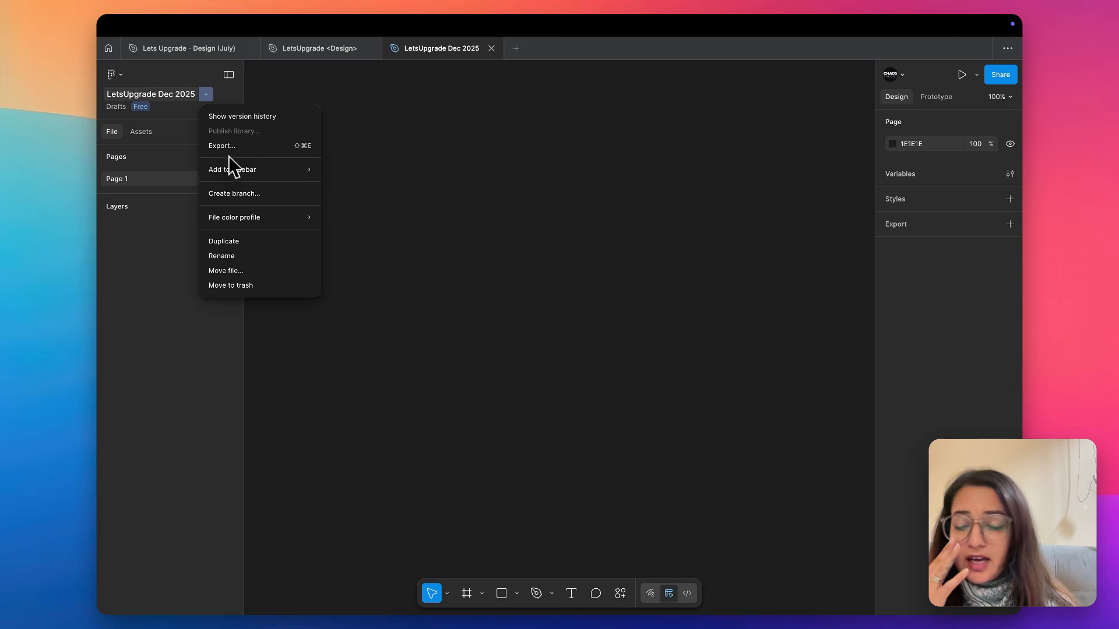
mouse_move(230, 217)
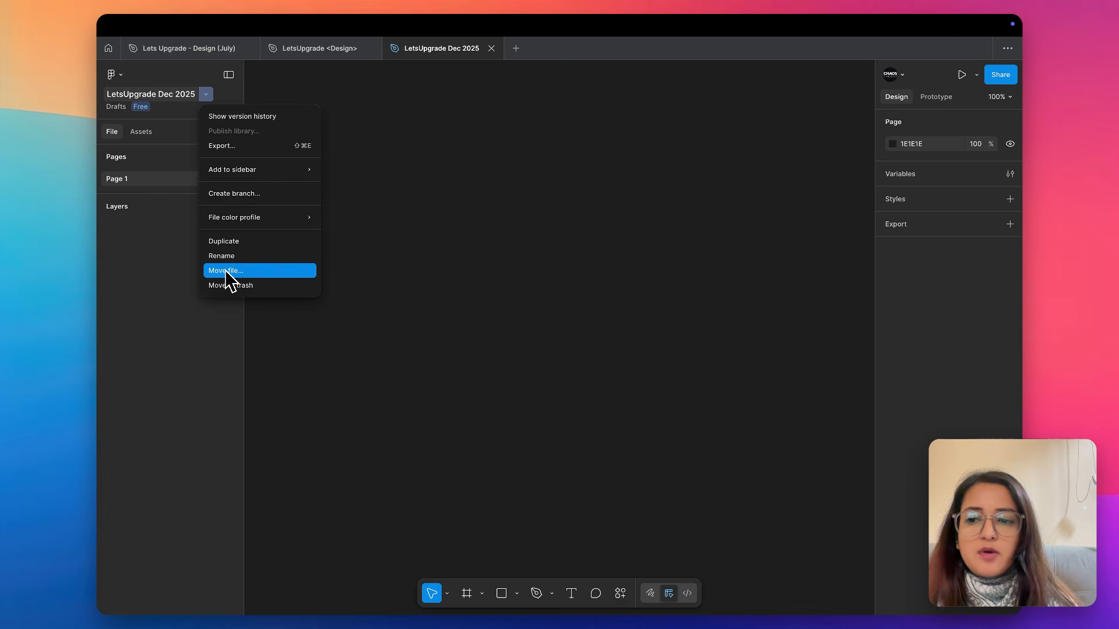
click(426, 239)
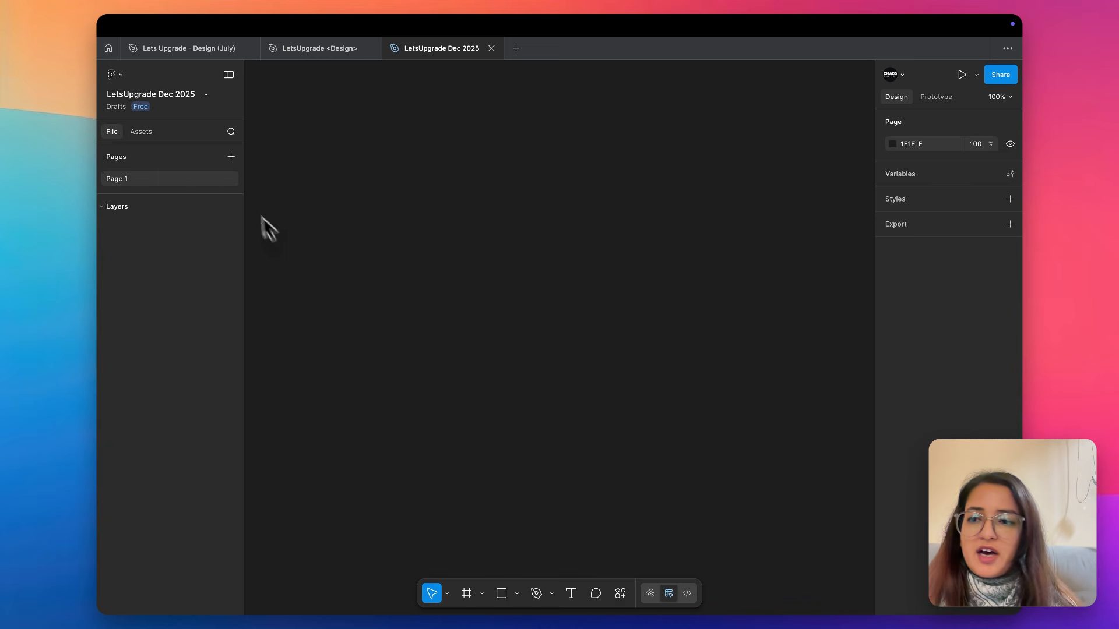
Add five new pages to the file, keeping their default names Page 2 to Page 6
click(230, 157)
click(231, 158)
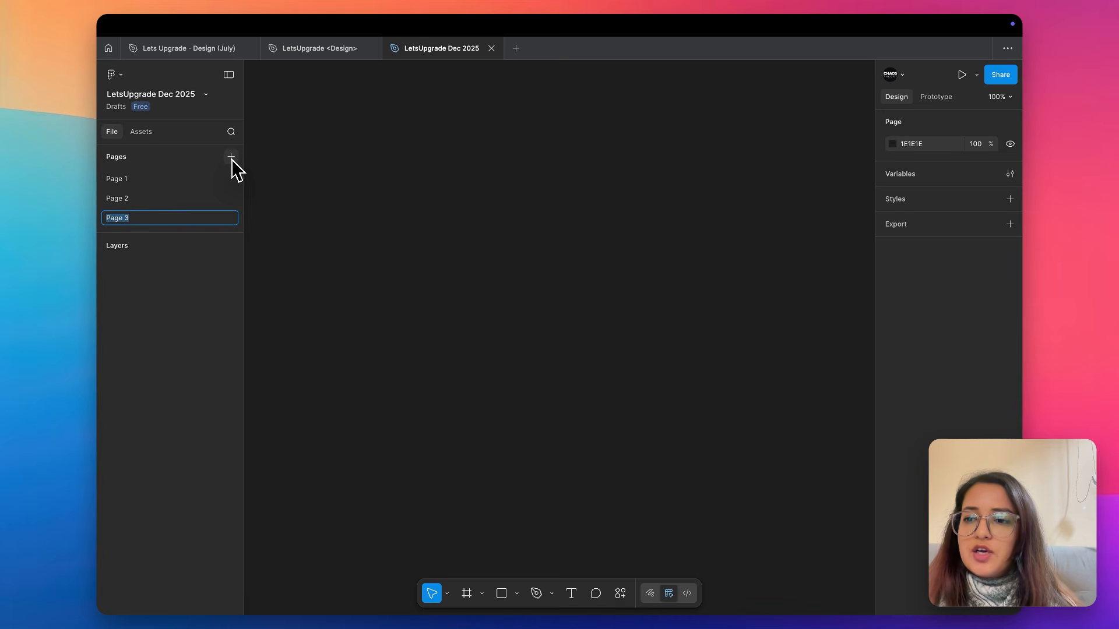
click(230, 157)
click(230, 158)
click(230, 157)
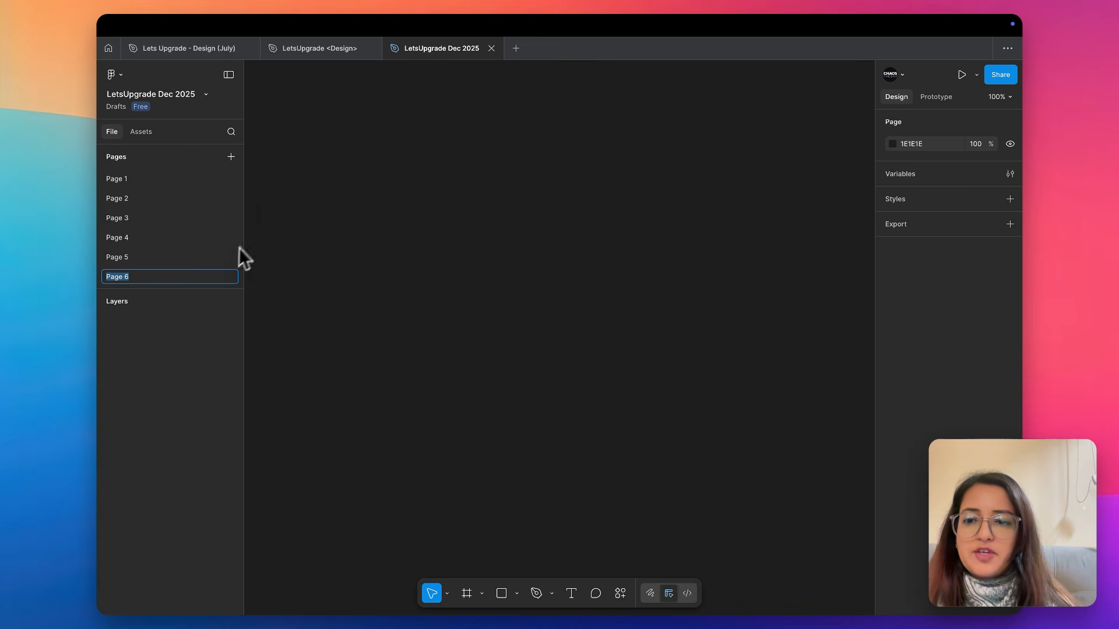
click(283, 185)
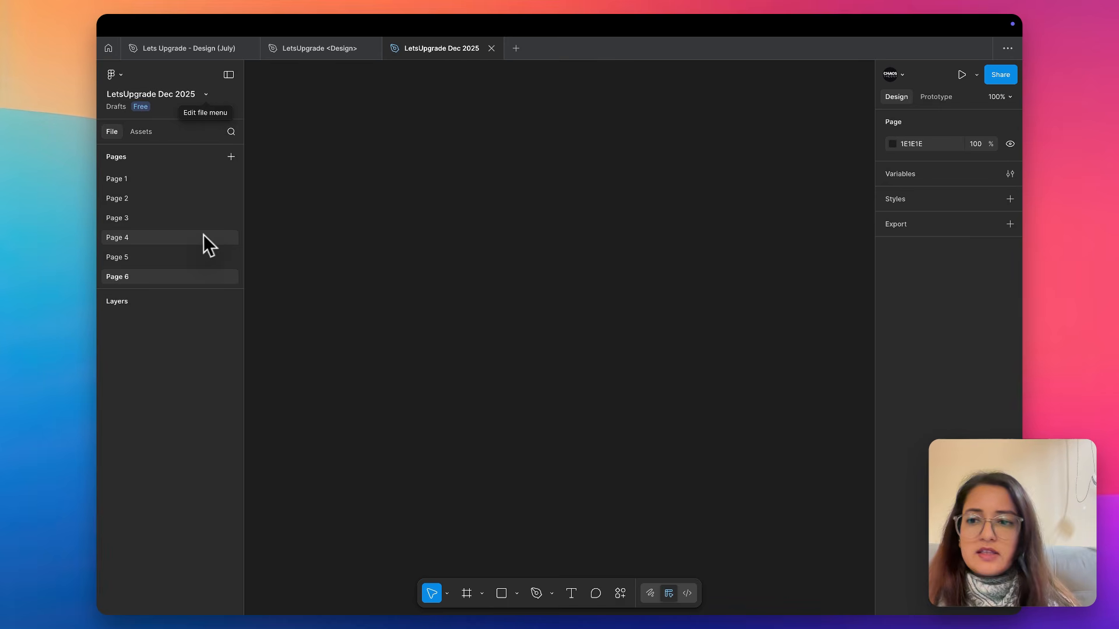
Delete Page 4, Page 6 and Page 5 from the file's page list
right_click(132, 238)
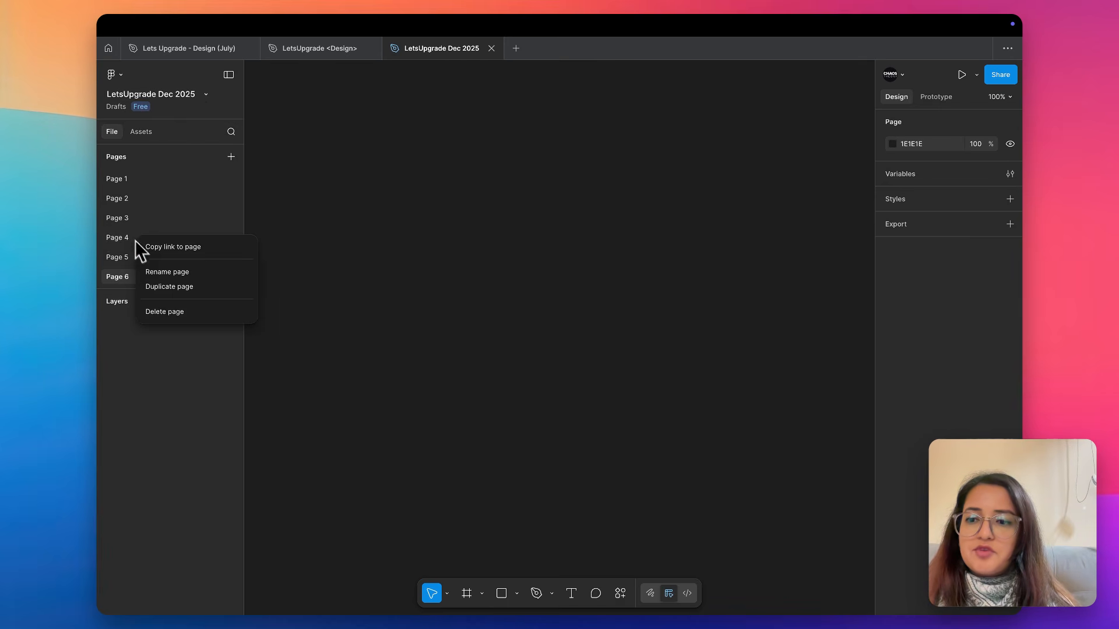
click(163, 310)
right_click(132, 251)
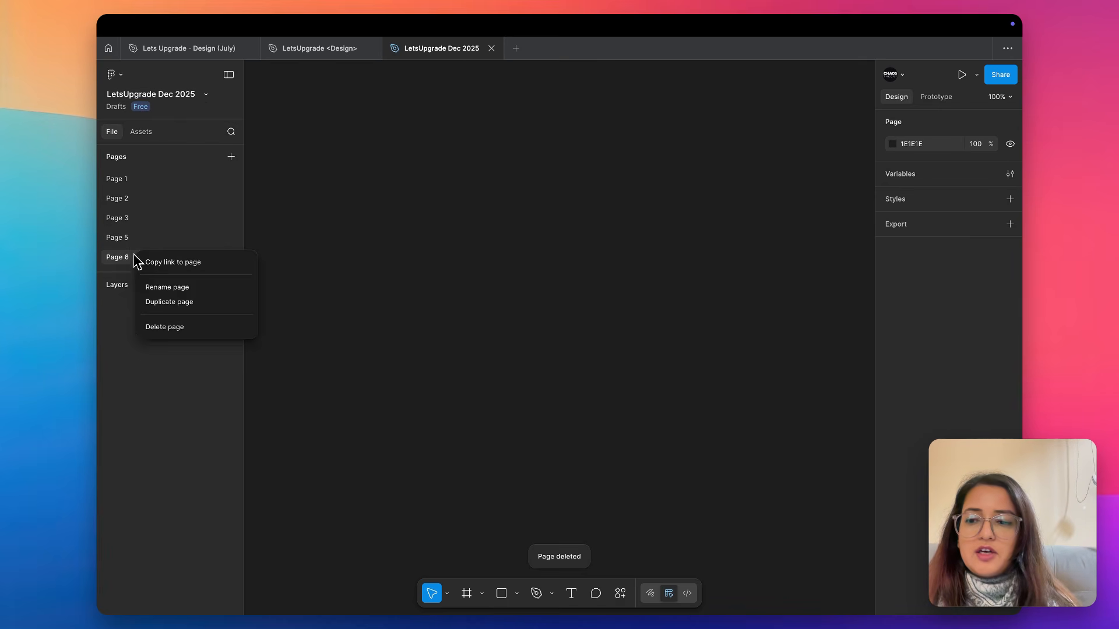
click(159, 321)
right_click(128, 238)
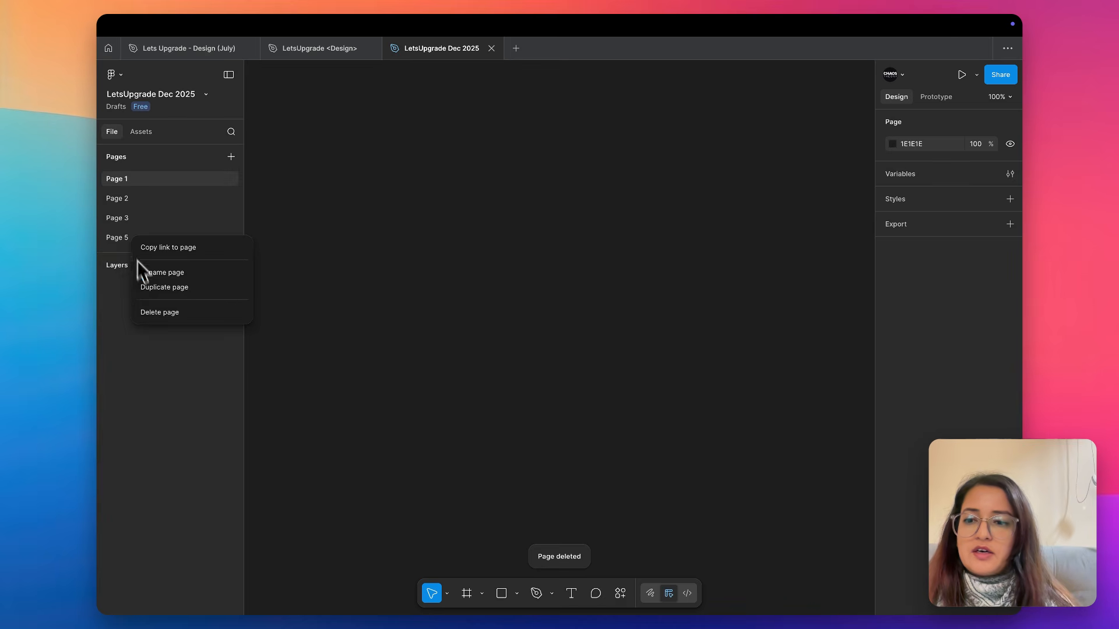
click(150, 315)
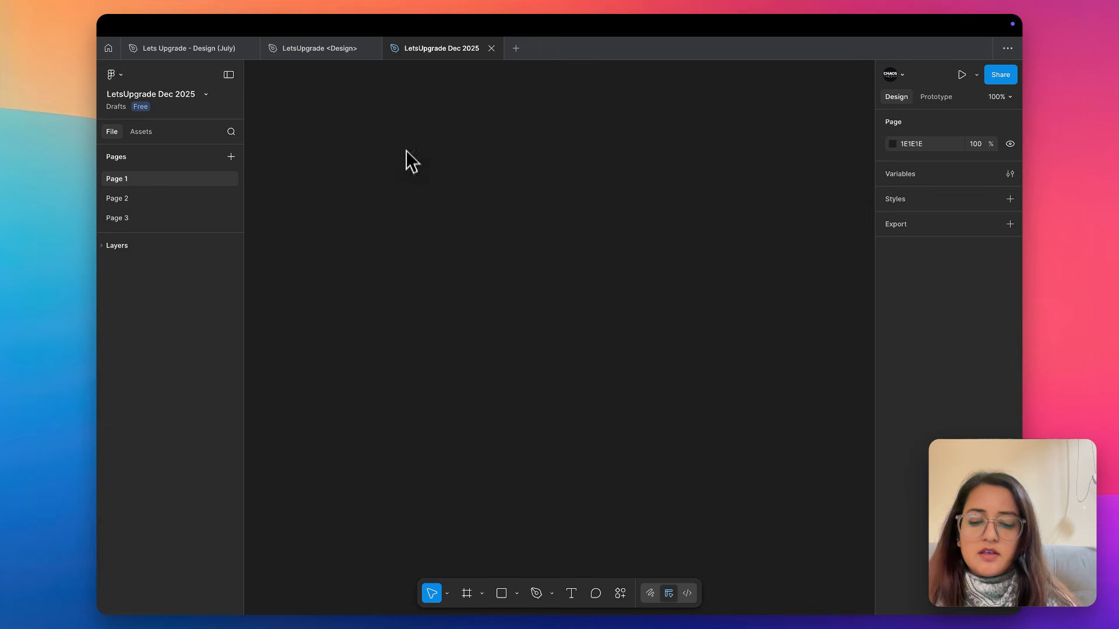
Draw a rectangle about 295 × 151 on Page 1 and expand the layer list
key(r)
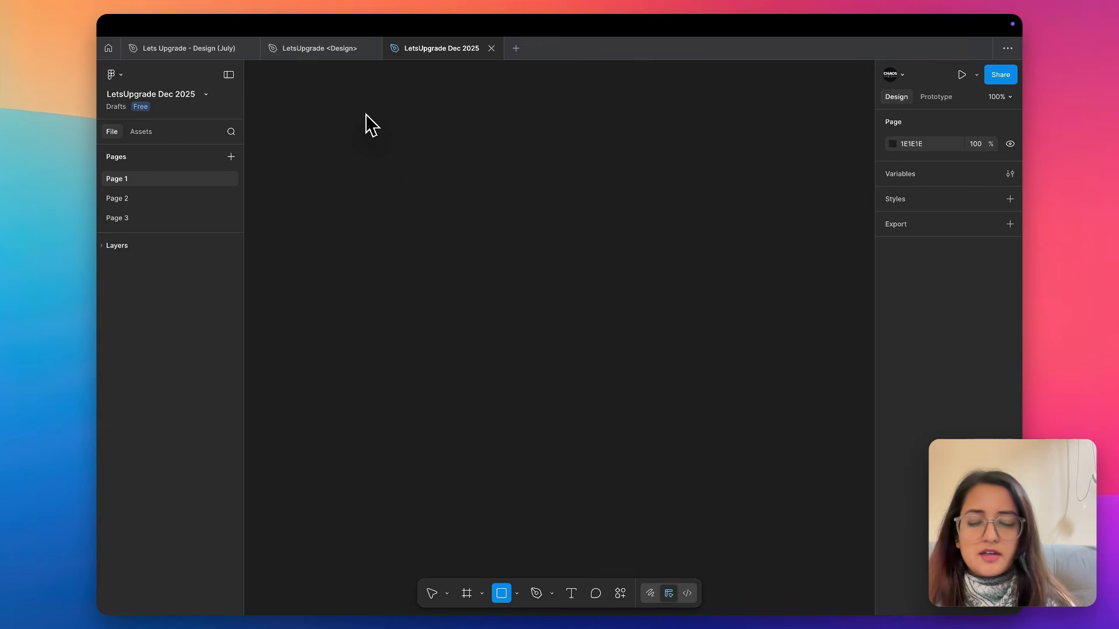
drag(367, 117, 548, 208)
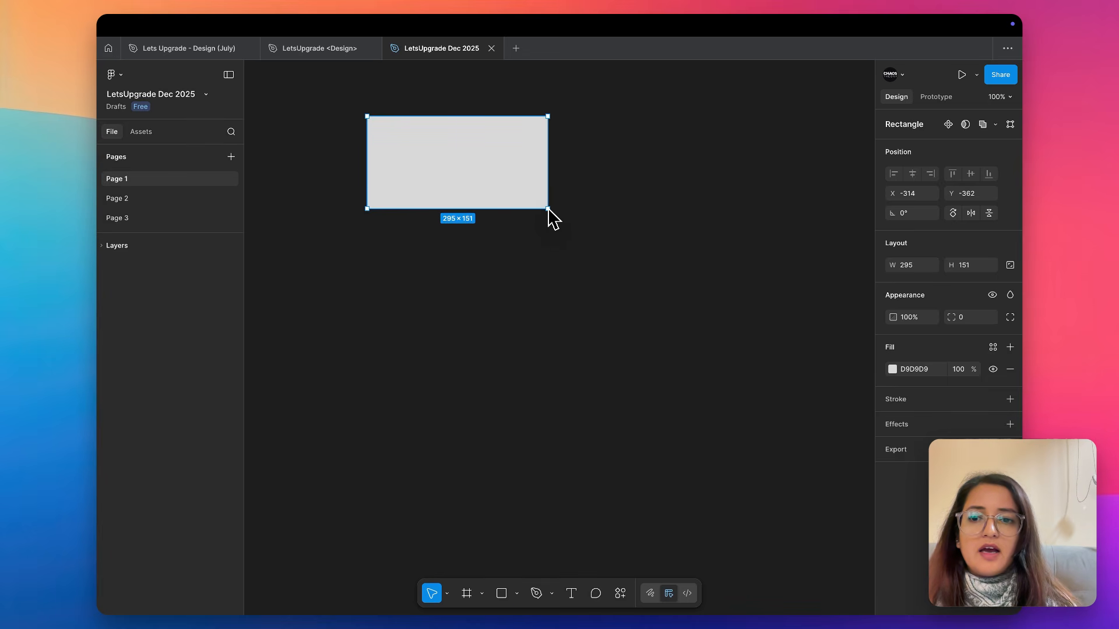
click(104, 246)
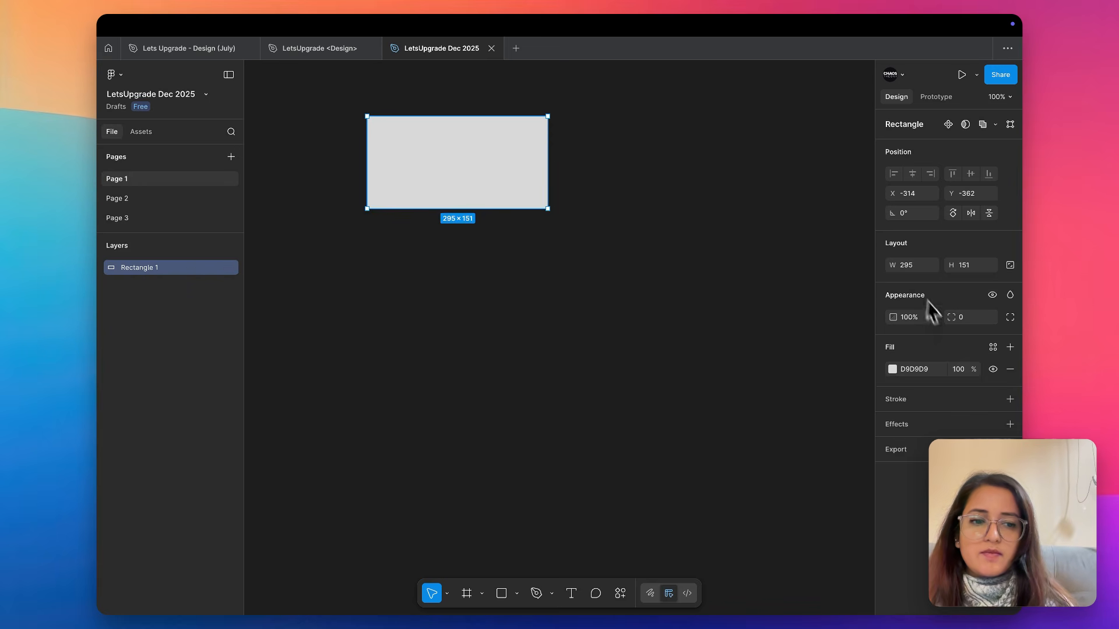
Change the rectangle's fill to the muted red C55959
click(892, 369)
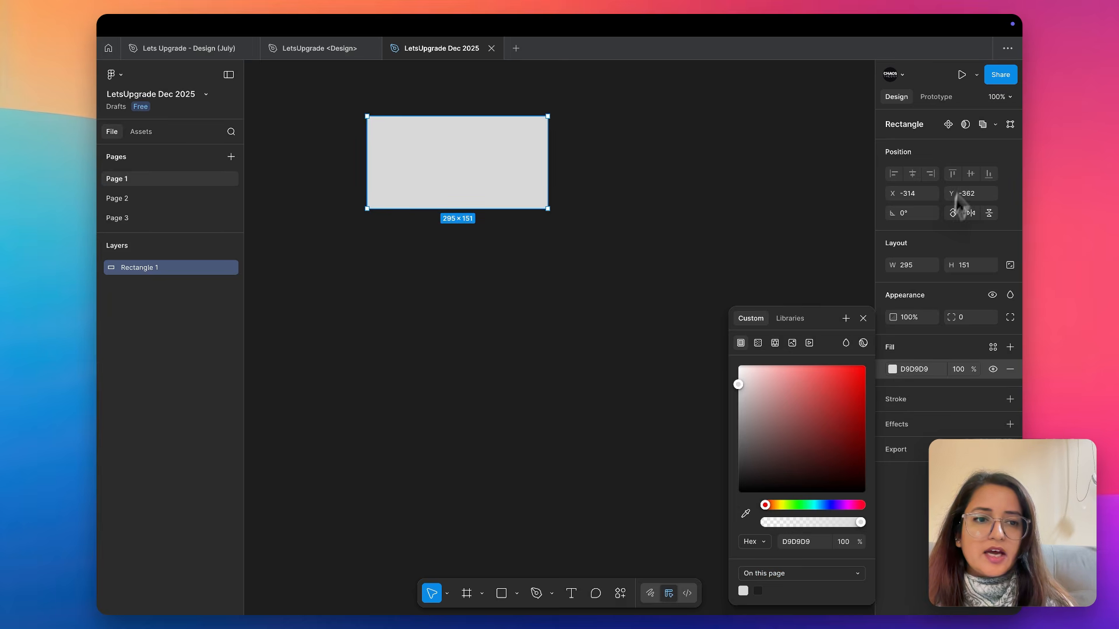
drag(797, 386, 808, 400)
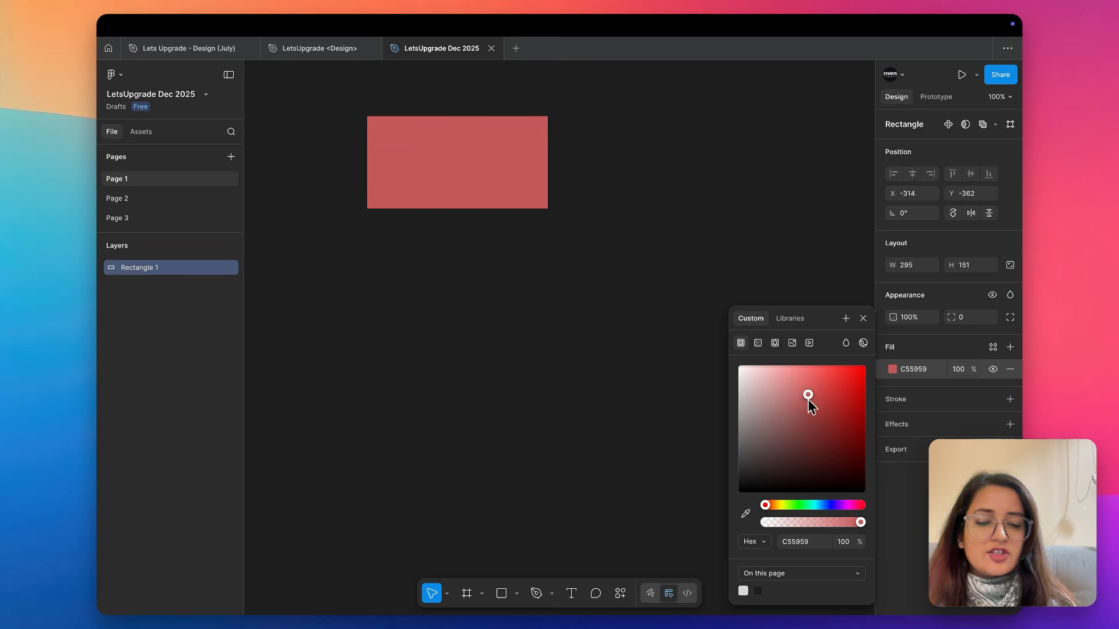
click(740, 213)
Set the page background to the pale blue-grey C7D3DC at 100% opacity
click(892, 144)
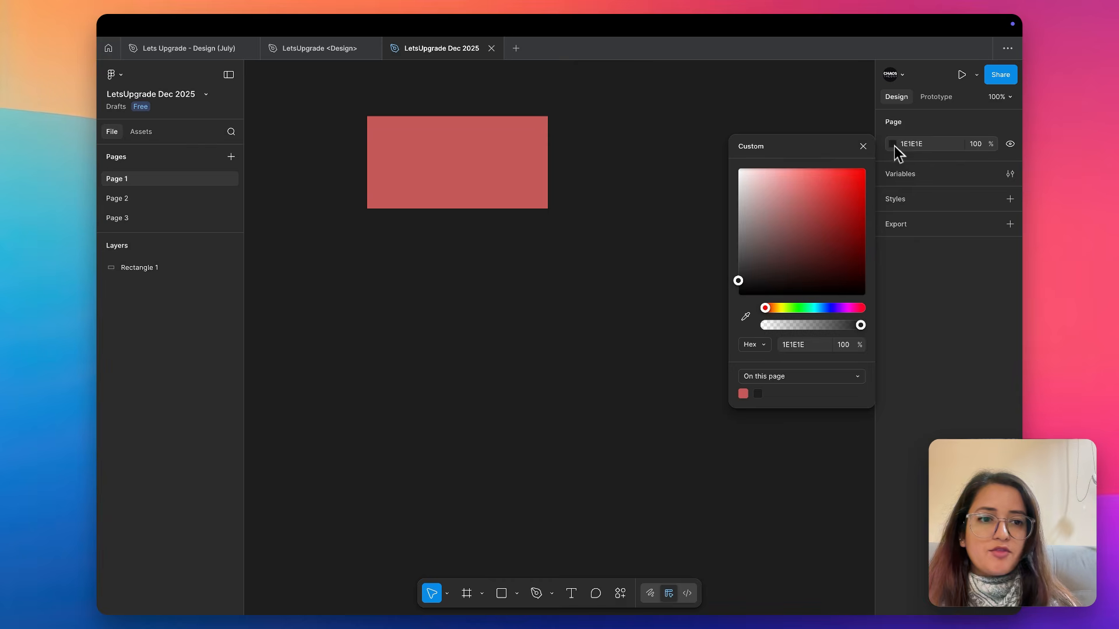
drag(754, 192, 751, 185)
click(804, 324)
click(820, 309)
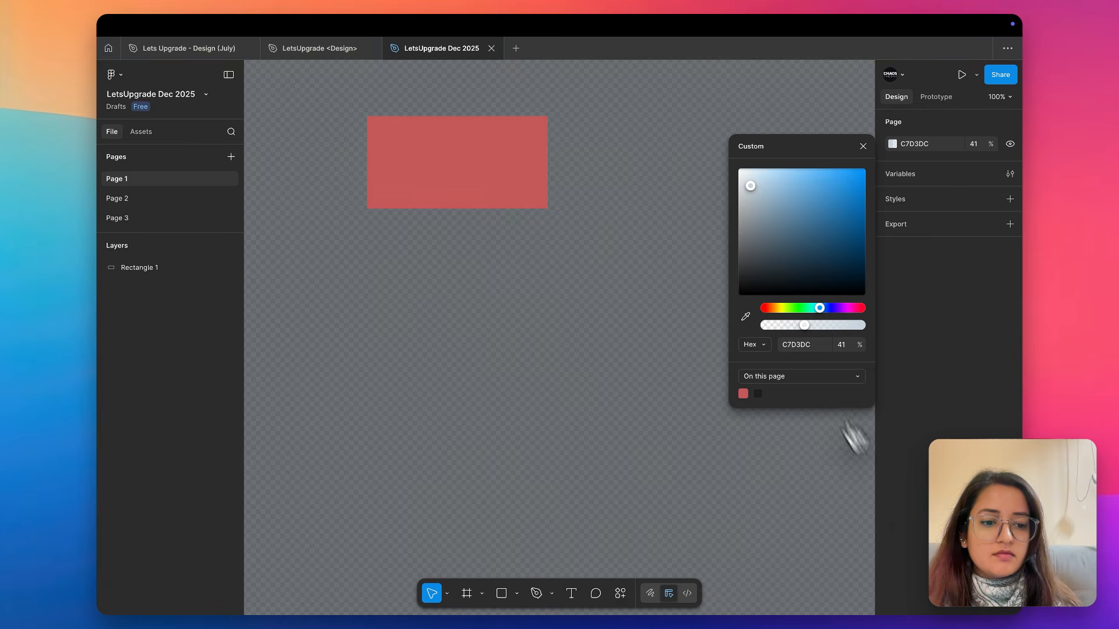
drag(827, 325, 912, 330)
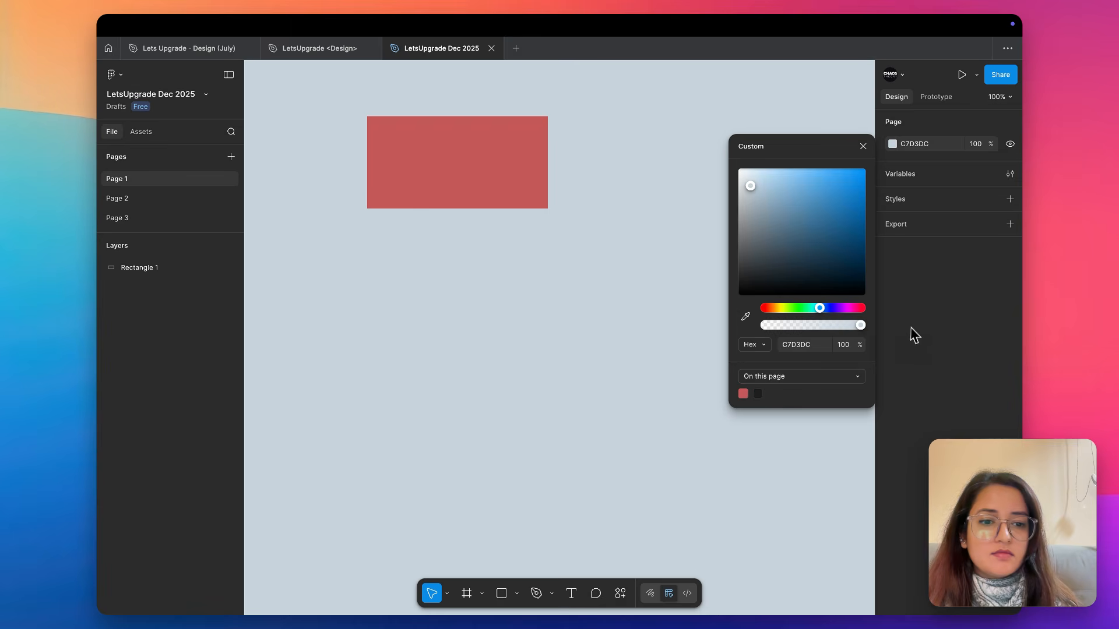
click(671, 185)
click(527, 184)
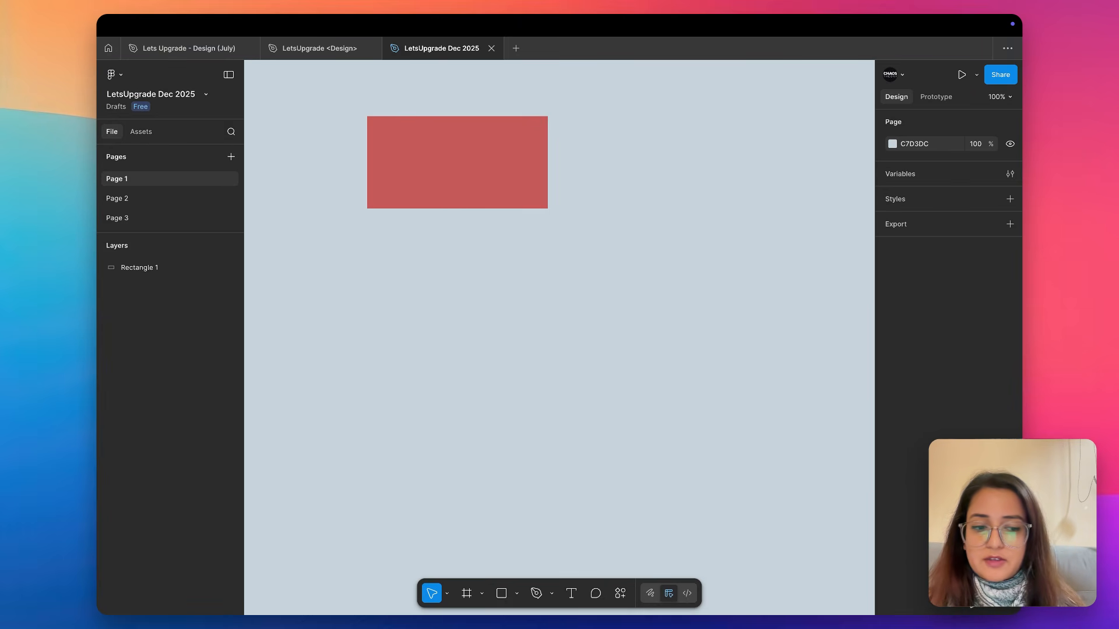
key(XF86MonBrightnessDown)
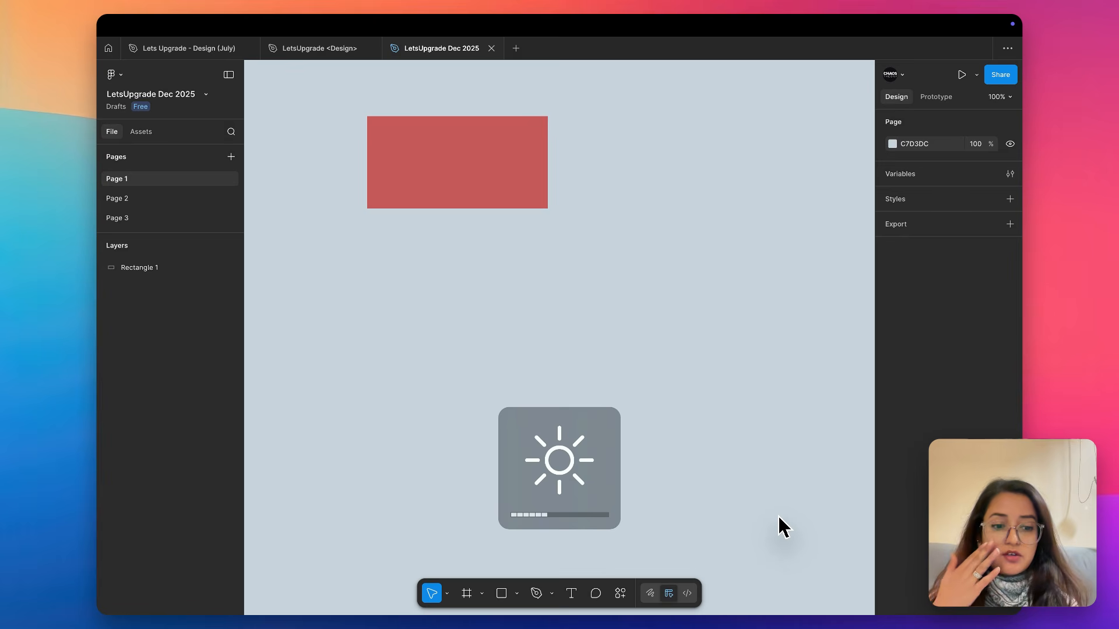
key(XF86MonBrightnessUp)
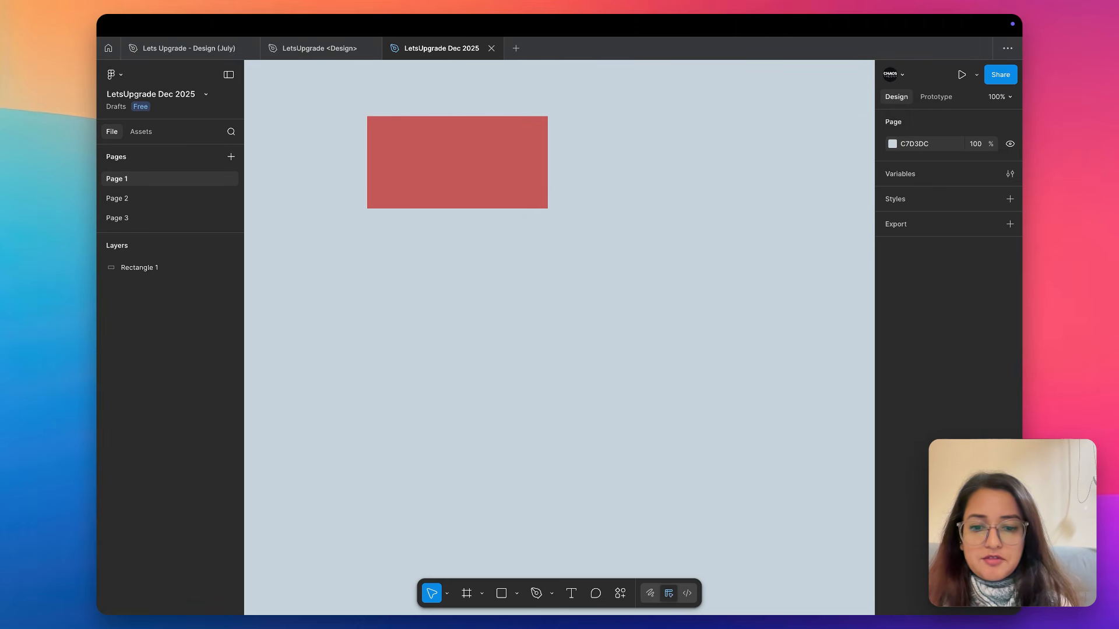
Pan the canvas with the Hand tool and review the Move, Hand and Scale tool options
click(448, 593)
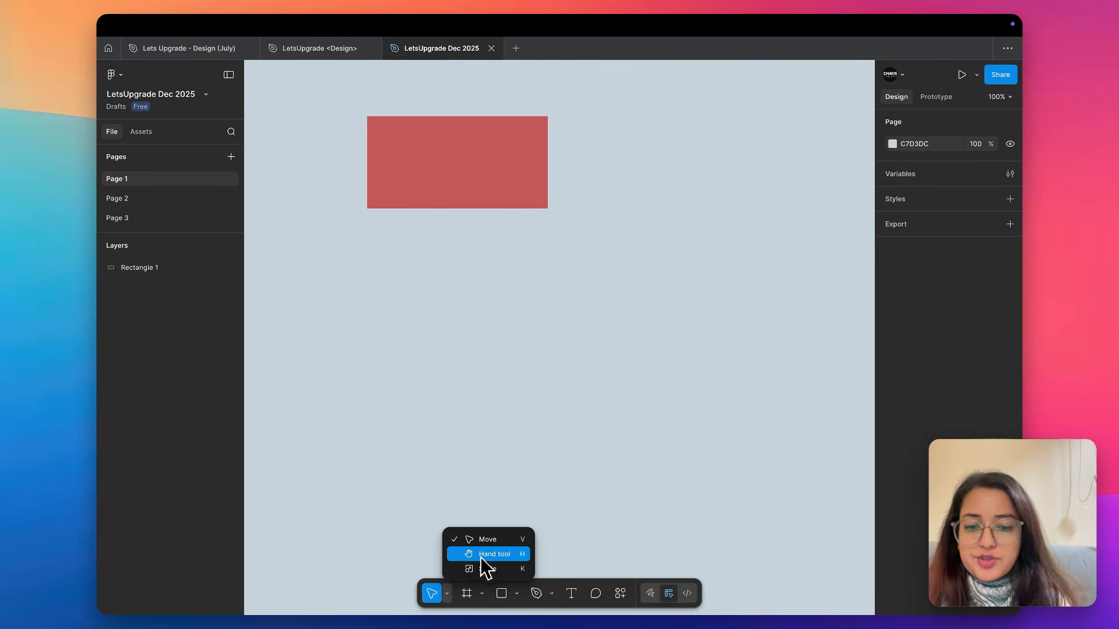
click(490, 556)
drag(476, 417, 590, 522)
click(447, 593)
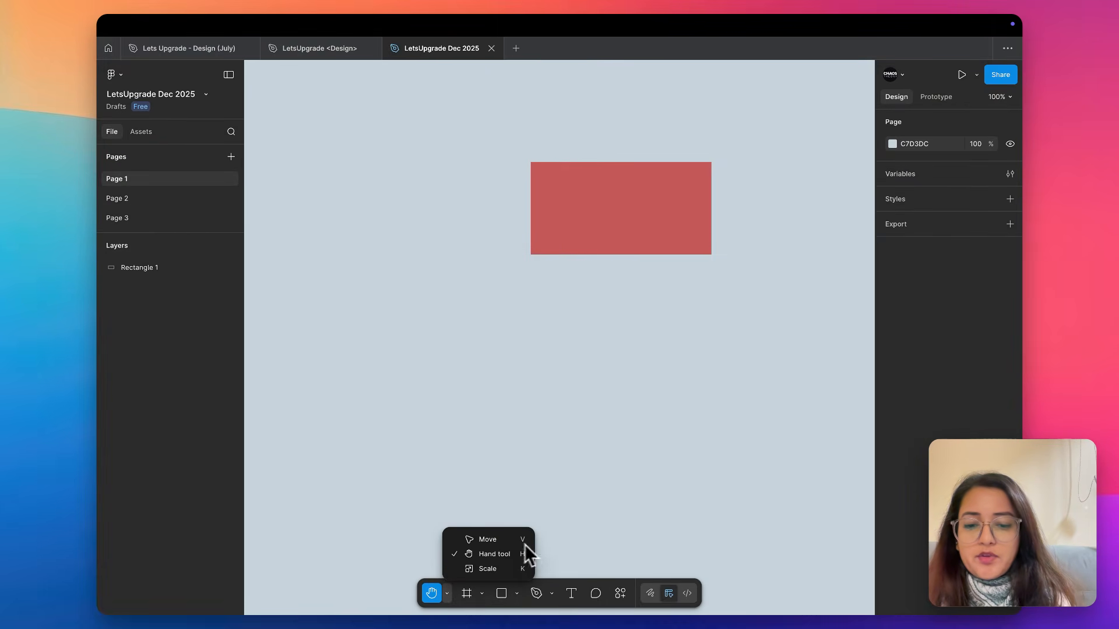
click(558, 461)
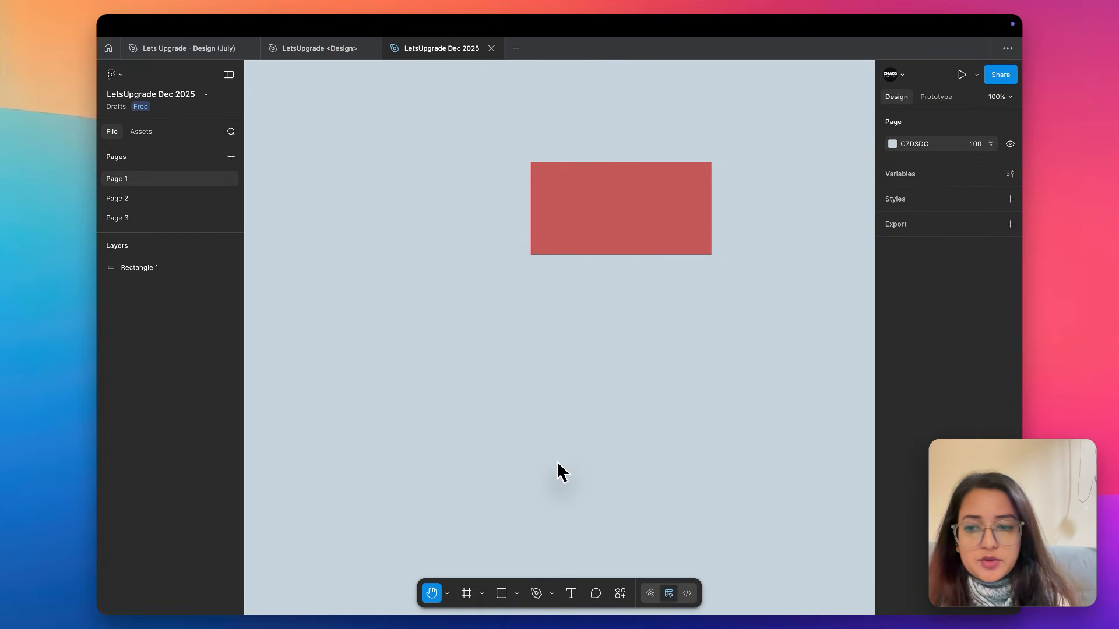
Activate the Frame tool and examine its preset size categories, collapsing and re-expanding the Phone presets
click(482, 592)
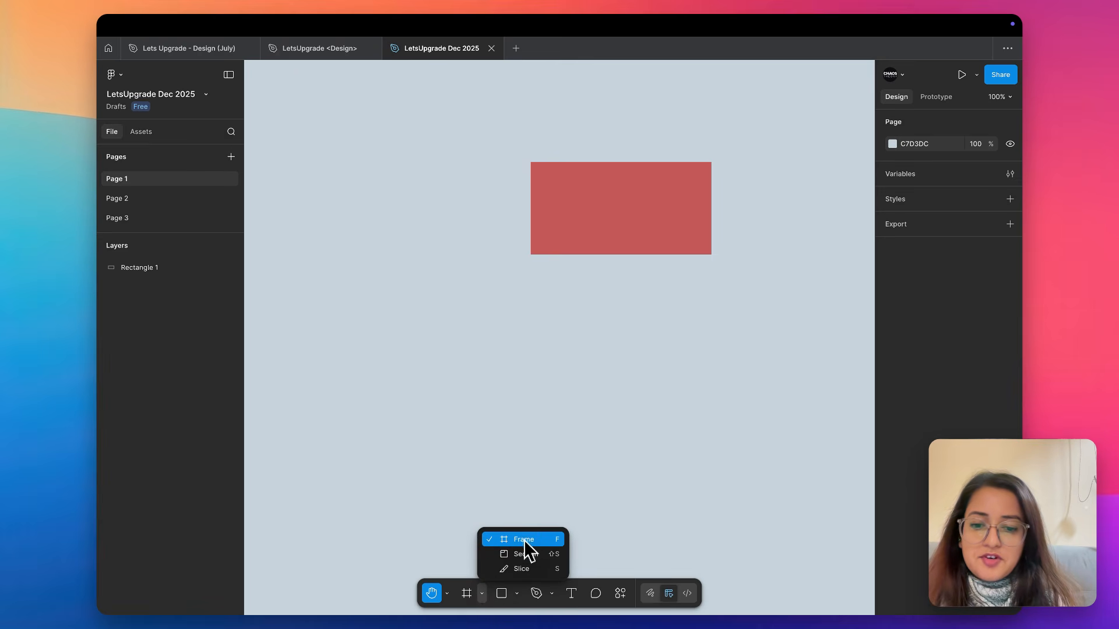
click(507, 388)
key(f)
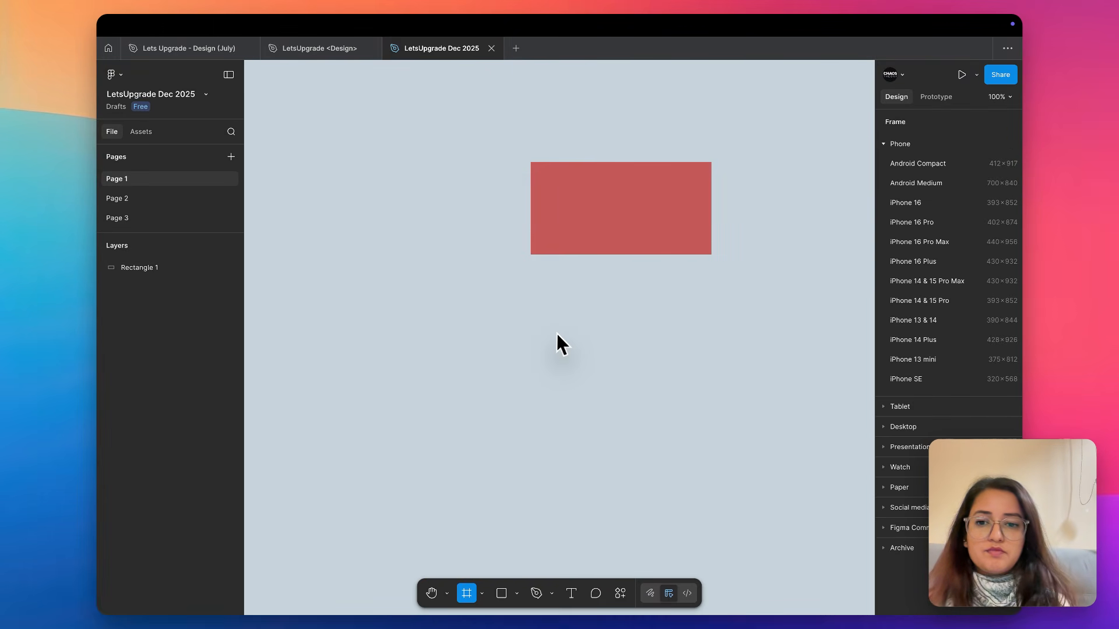
scroll(556, 342, down, 3)
scroll(556, 343, right, 2)
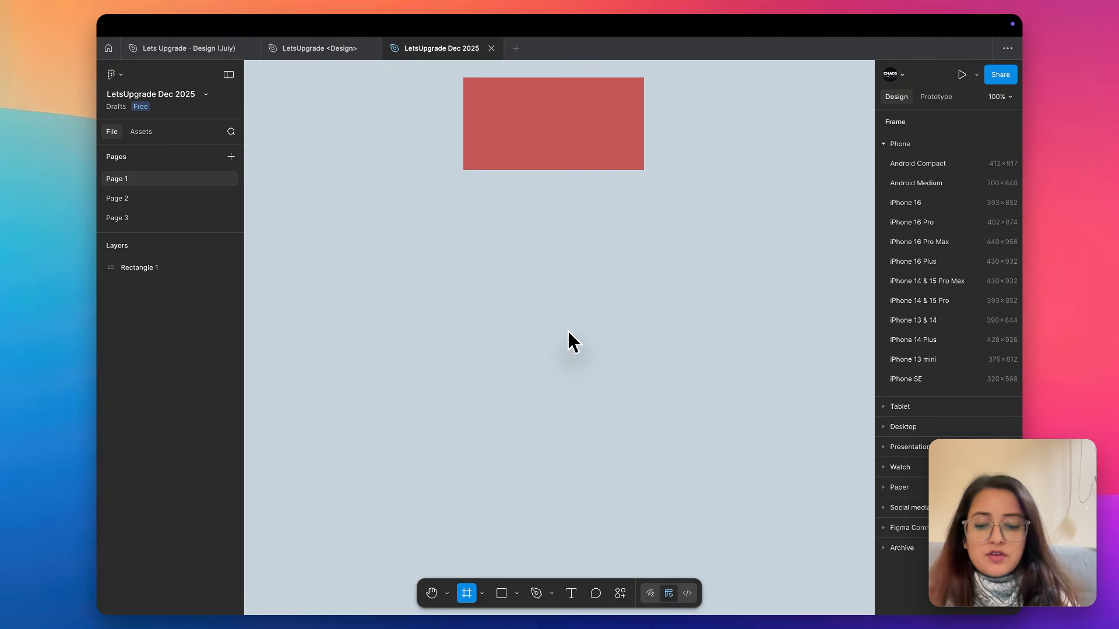
click(482, 593)
click(503, 542)
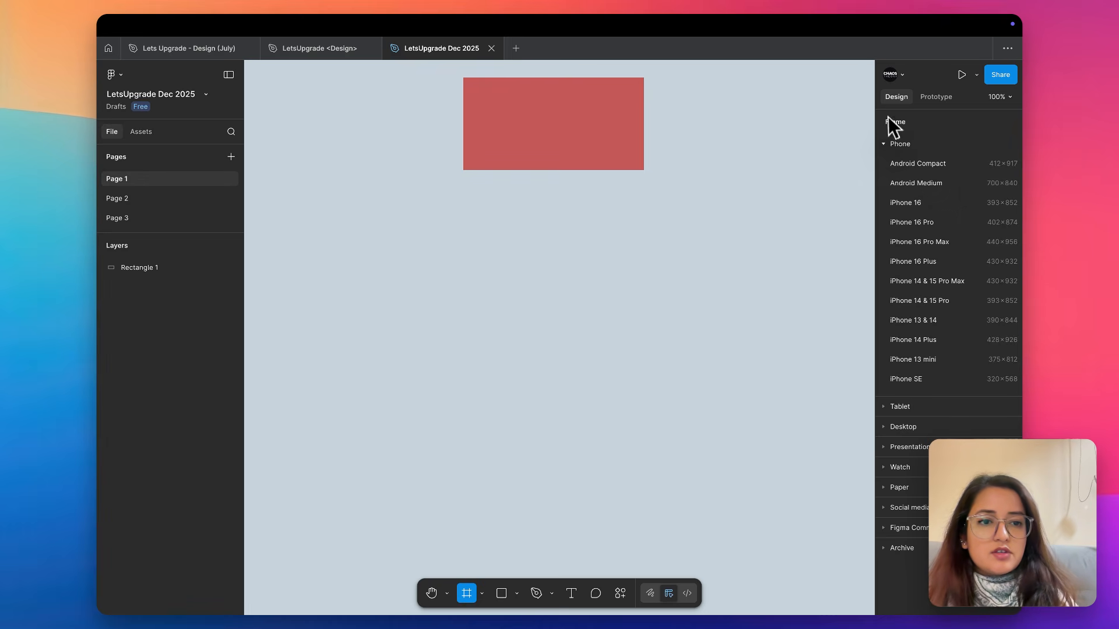
click(884, 146)
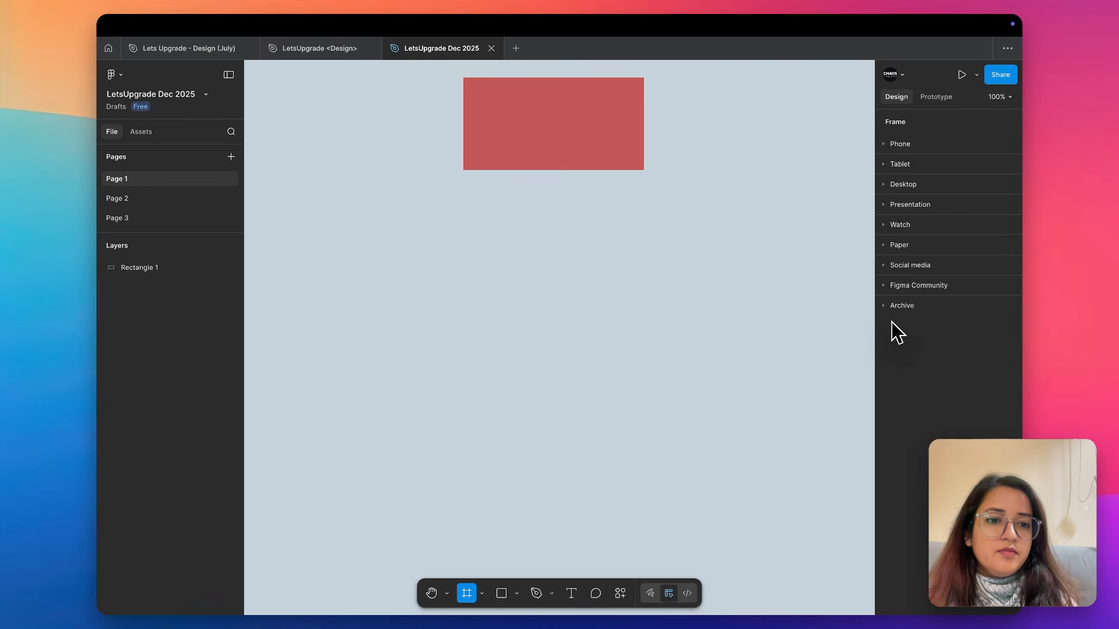
click(884, 145)
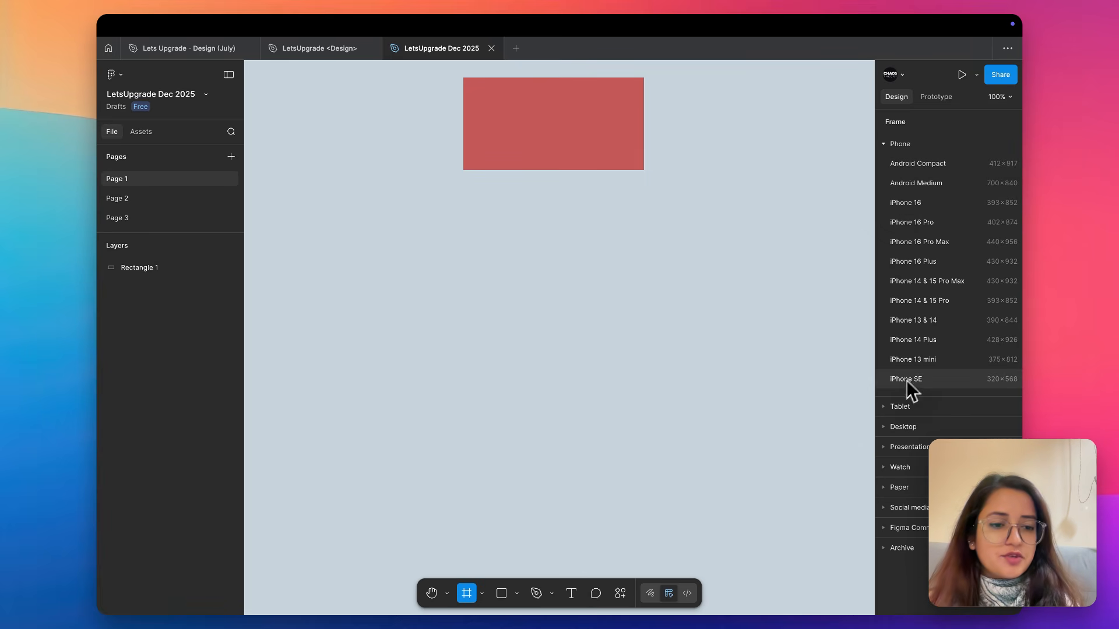
Examine the frame size presets for Tablet, Desktop and Presentation
click(883, 407)
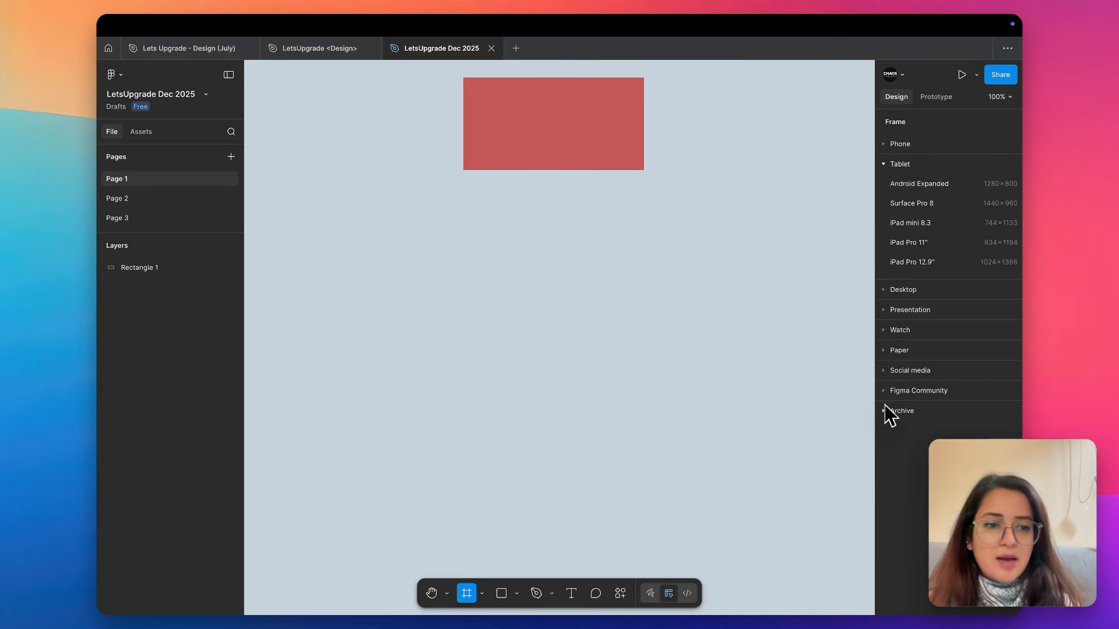
click(883, 289)
click(883, 402)
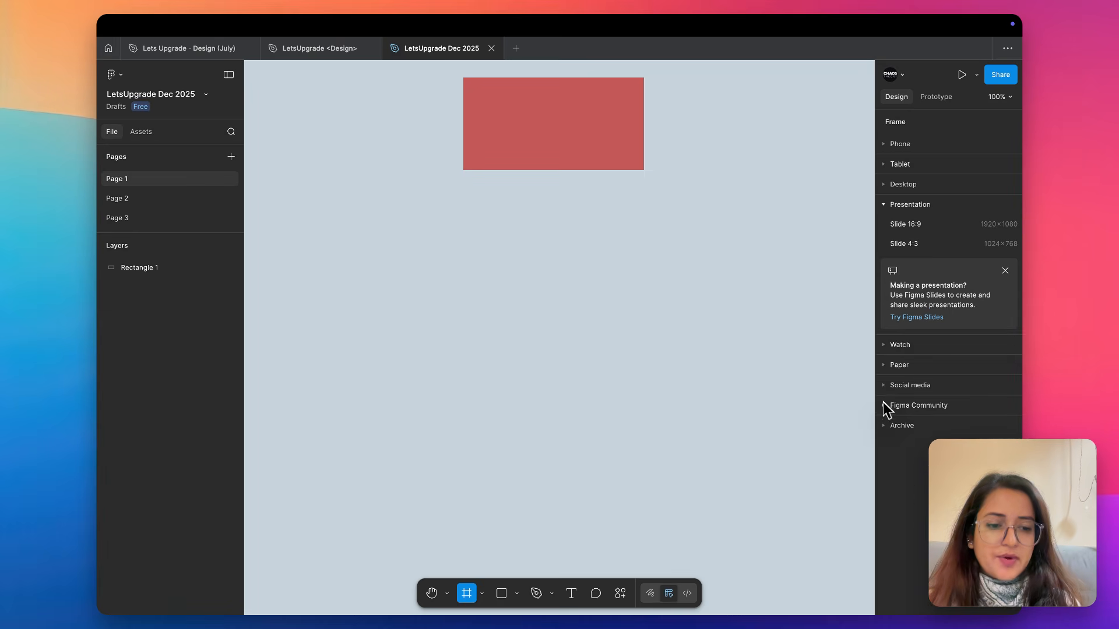
Add a frame from the Apple Watch Series 10 42mm preset and delete it again
click(883, 346)
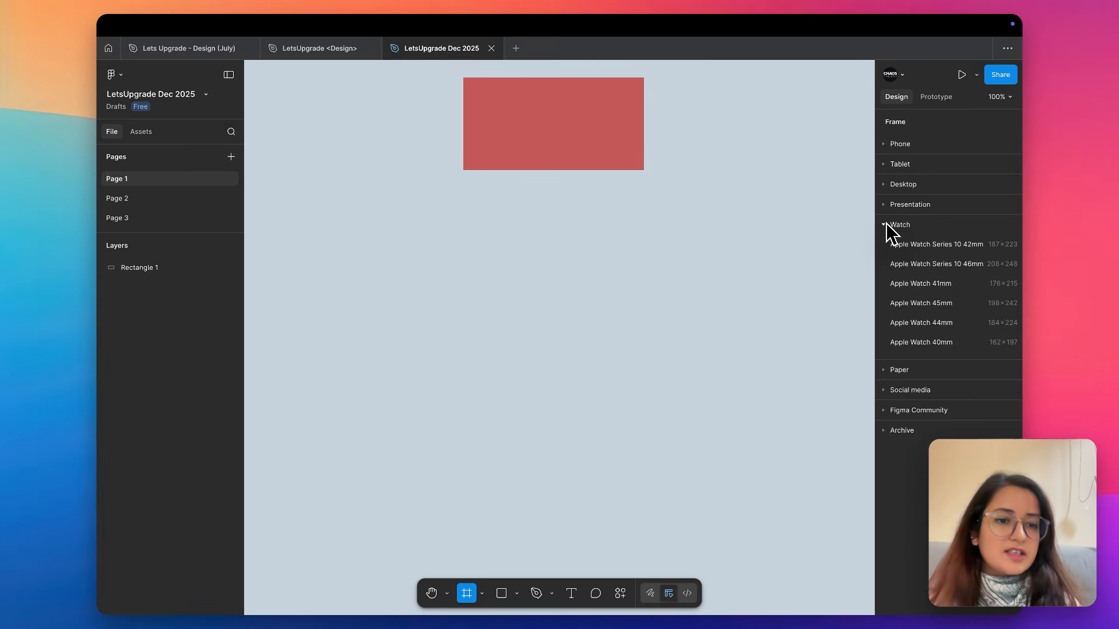
click(924, 244)
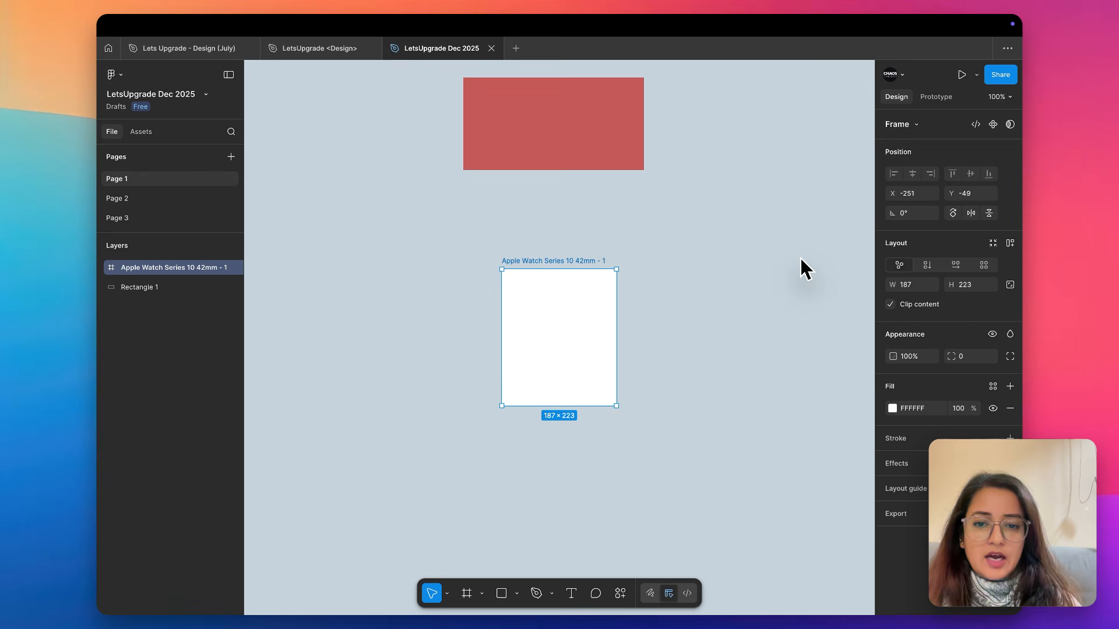
key(Delete)
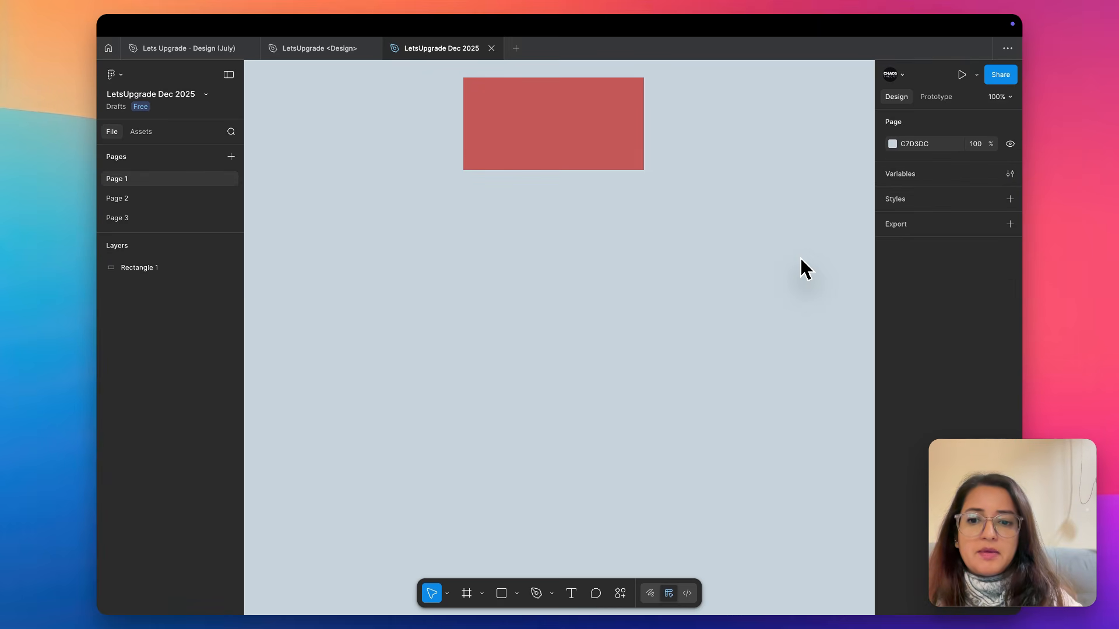
Reactivate the Frame tool and examine the Paper and Figma Community size presets
key(f)
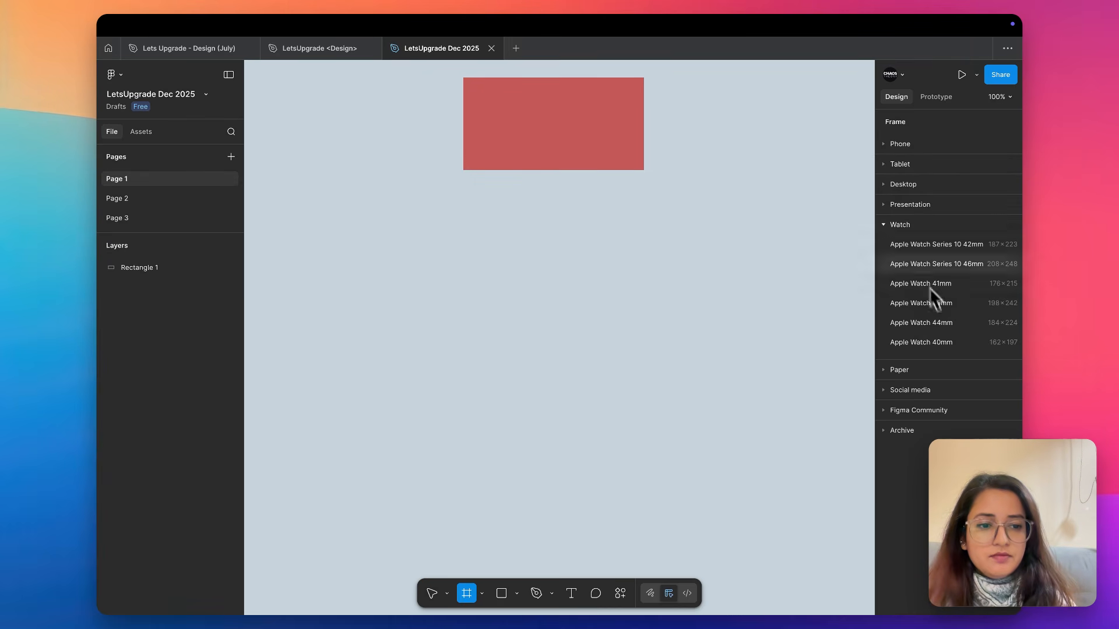
click(885, 371)
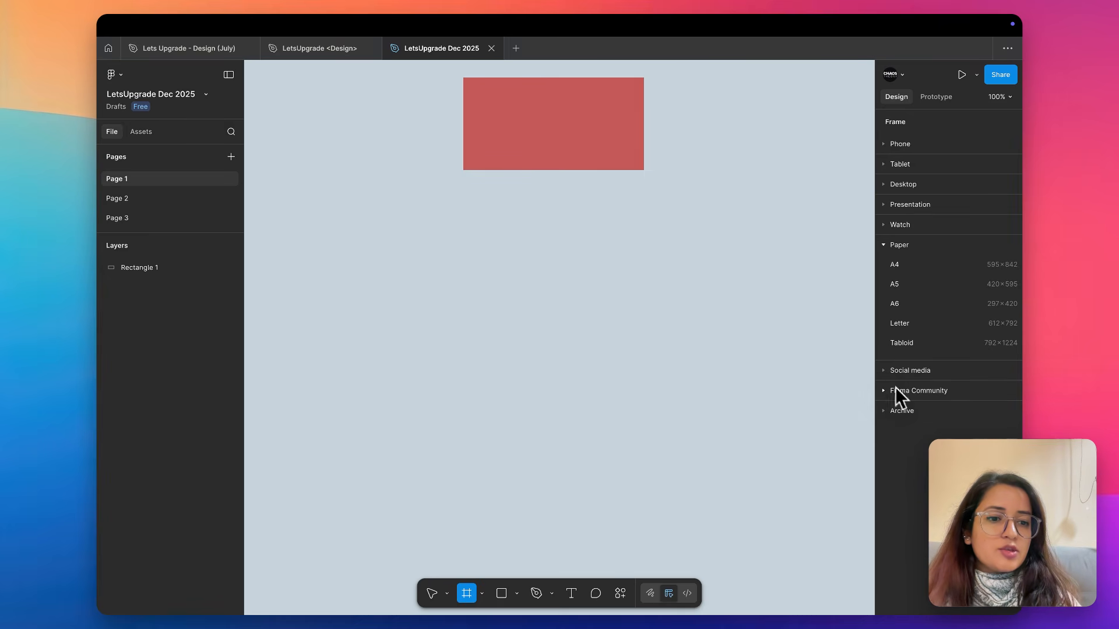
click(882, 390)
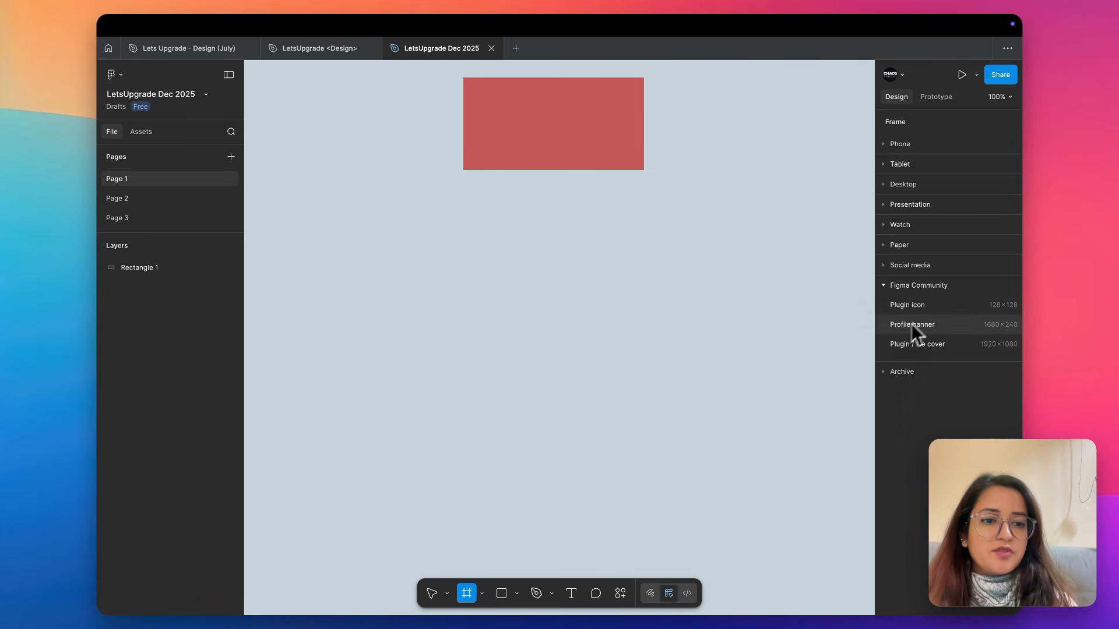
click(884, 287)
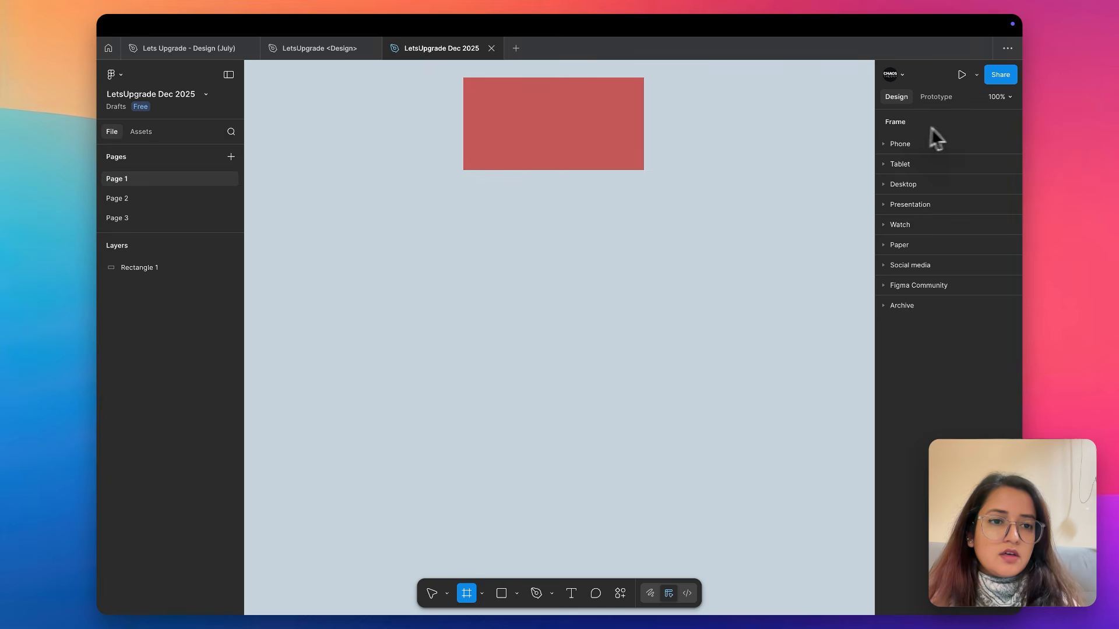
Add an iPhone 13 mini frame from the Phone presets beside the red rectangle
click(883, 145)
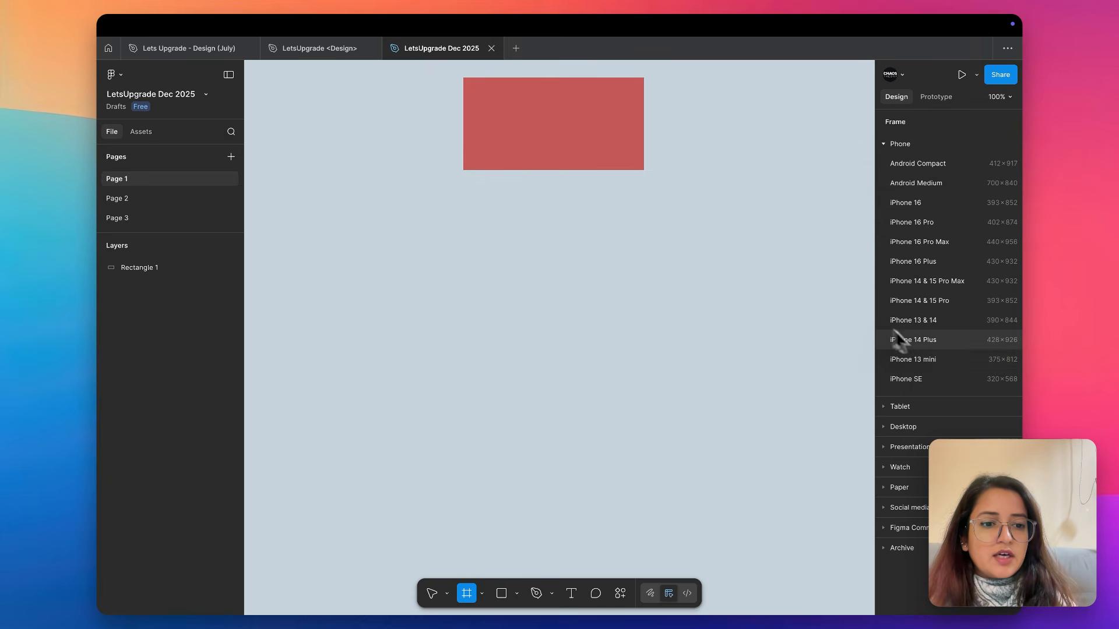
click(922, 357)
scroll(712, 244, down, 5)
scroll(641, 215, right, 2)
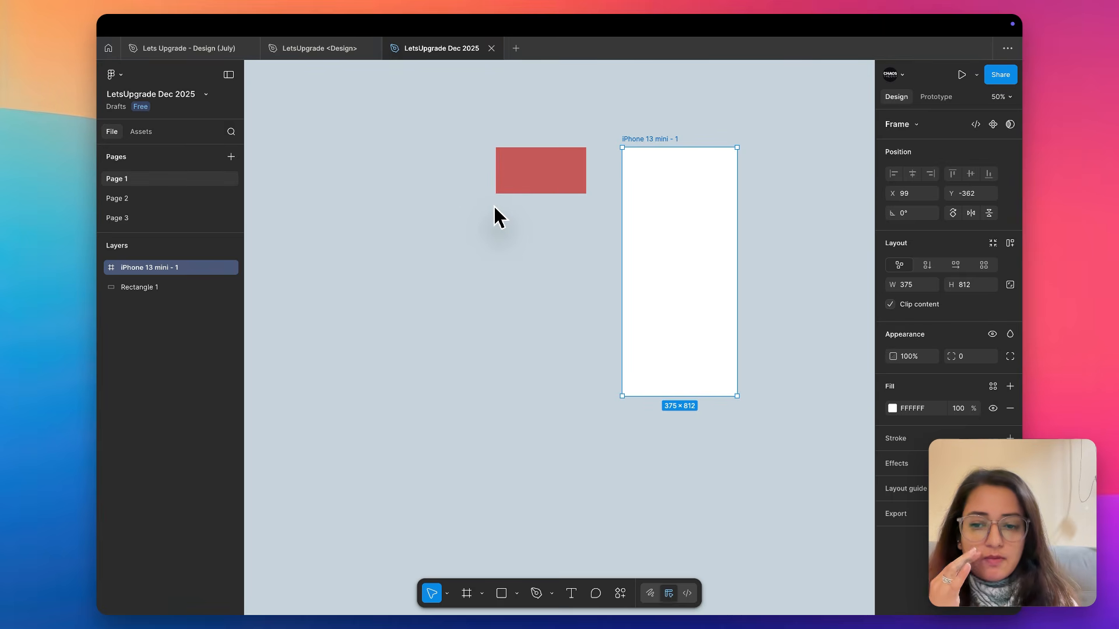
Review the available shape tools and the Pen and Pencil drawing tools
click(517, 593)
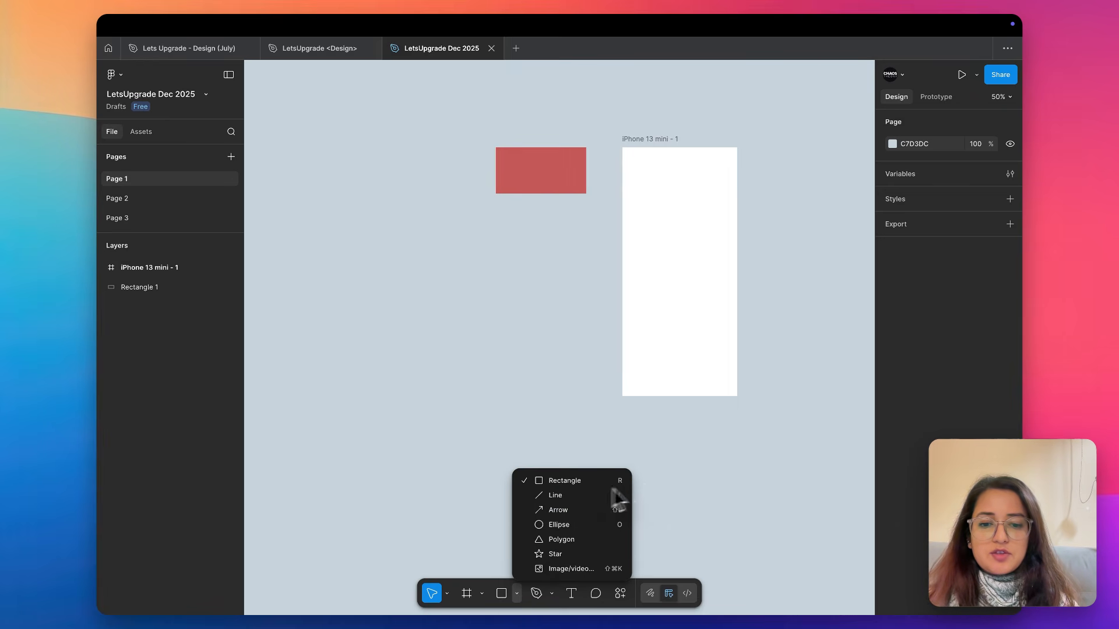
click(688, 454)
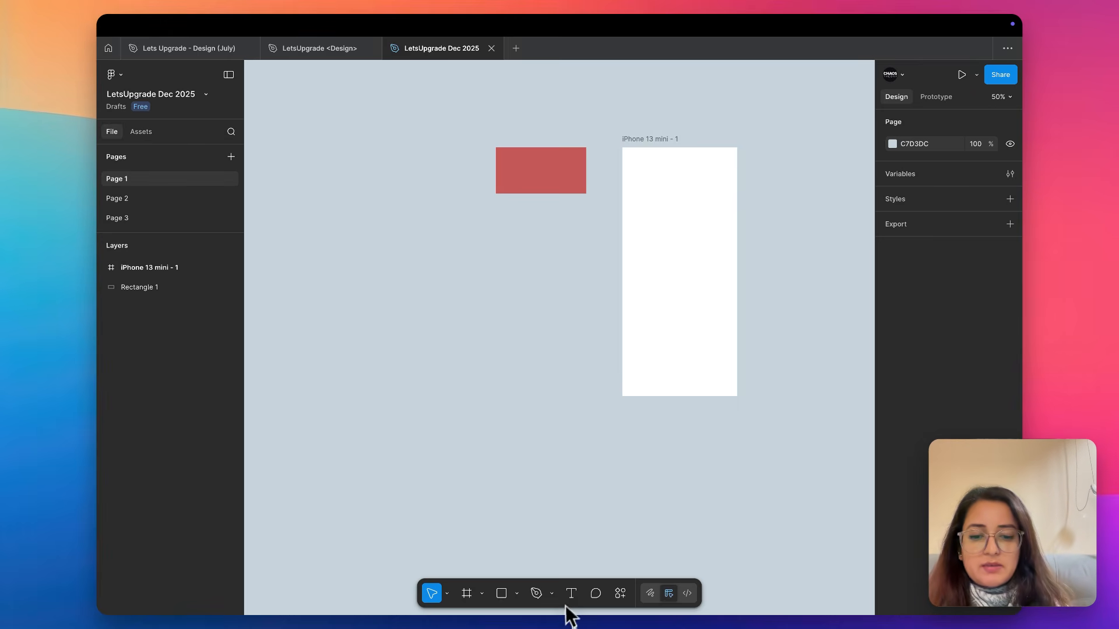
click(552, 593)
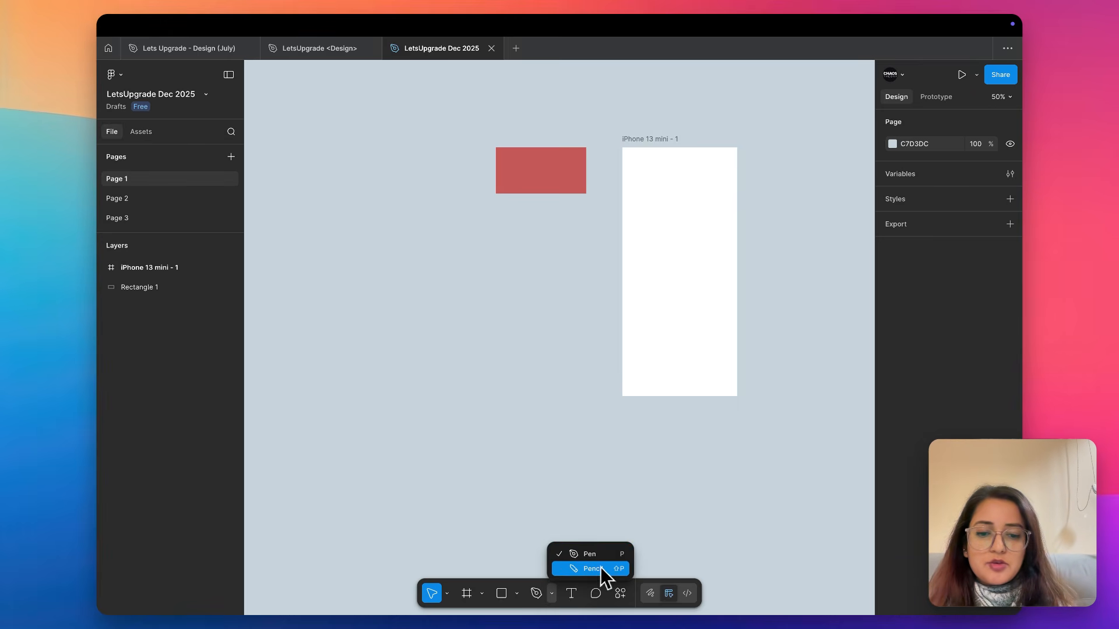
click(553, 594)
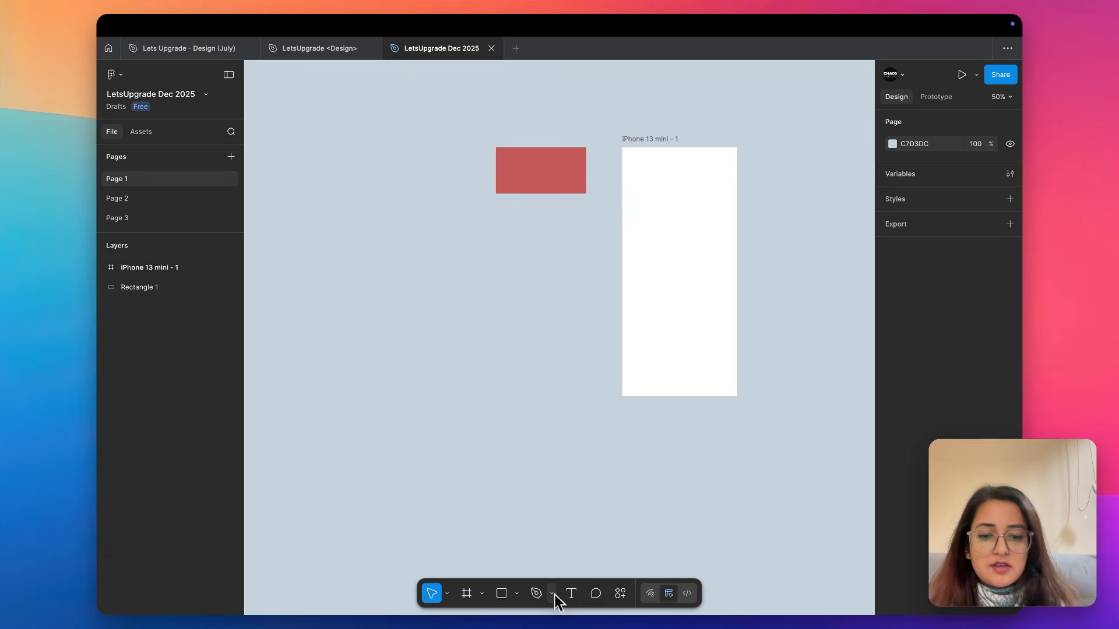
Look through the Actions list, including its recent plugins, suggestions and common settings
click(622, 595)
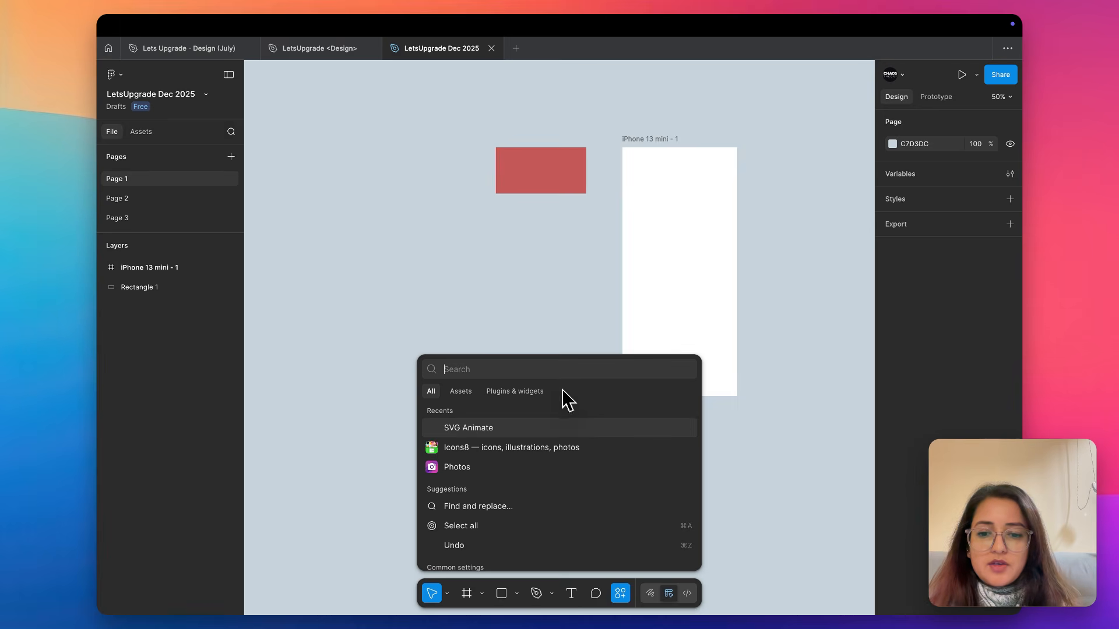
scroll(536, 513, down, 3)
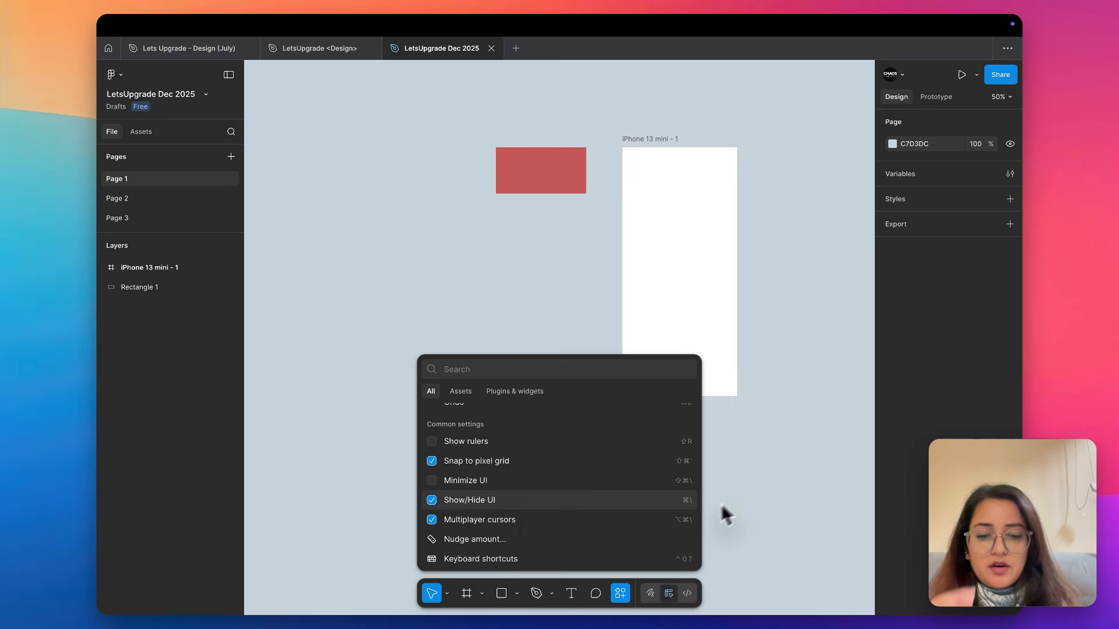
click(613, 557)
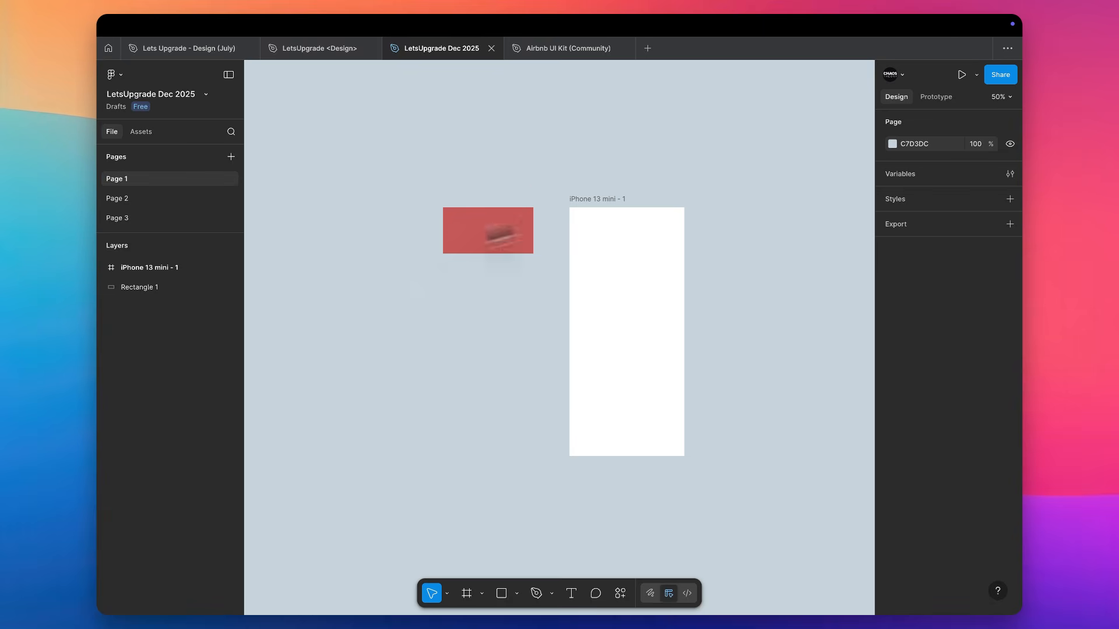
Shift the red rectangle slightly to X -312 and review its Boolean operation options
scroll(704, 208, up, 2)
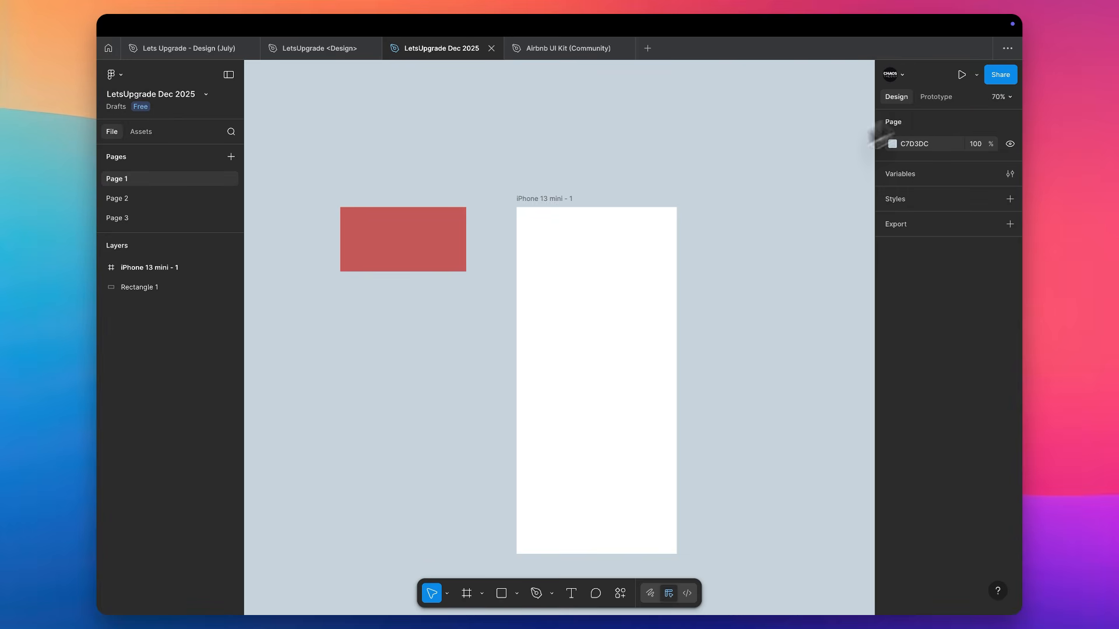
click(421, 246)
scroll(422, 247, up, 1)
scroll(420, 247, up, 5)
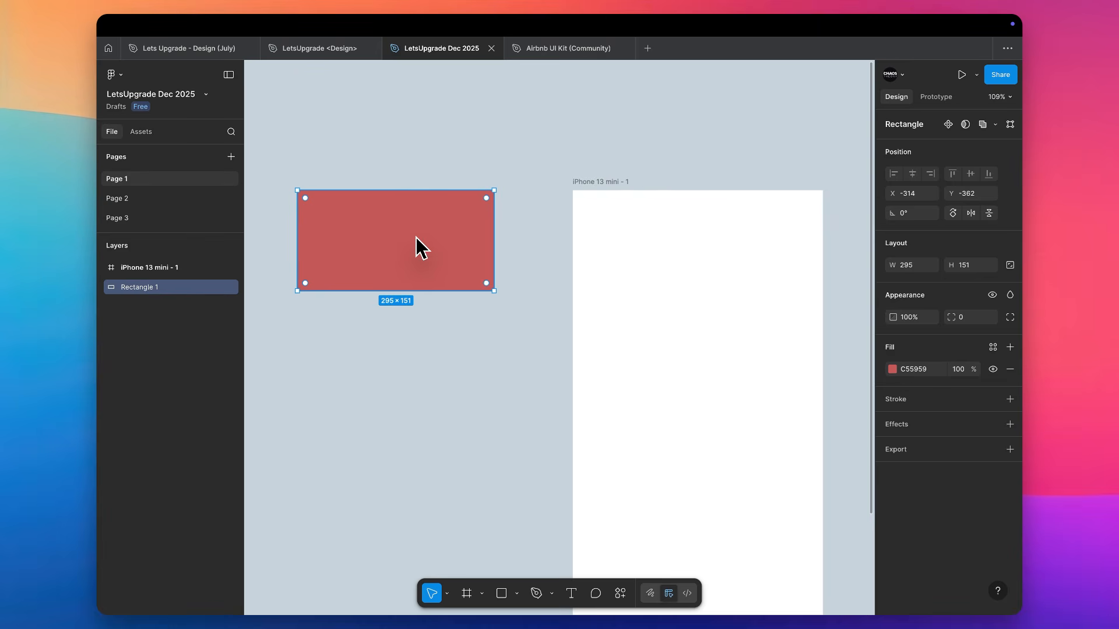
drag(415, 236, 416, 236)
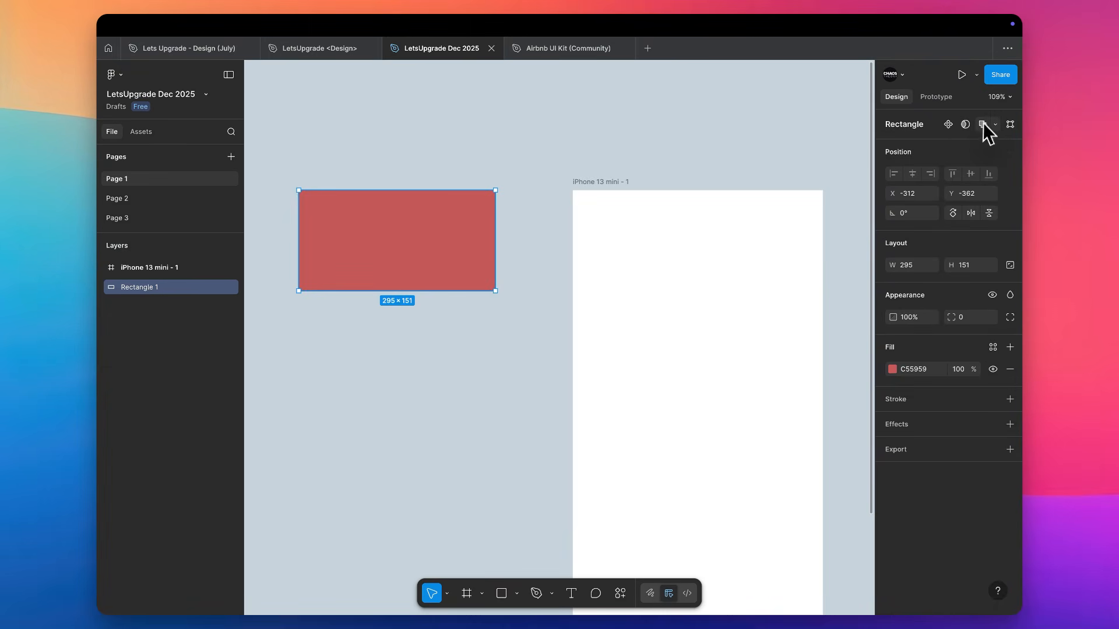
click(997, 126)
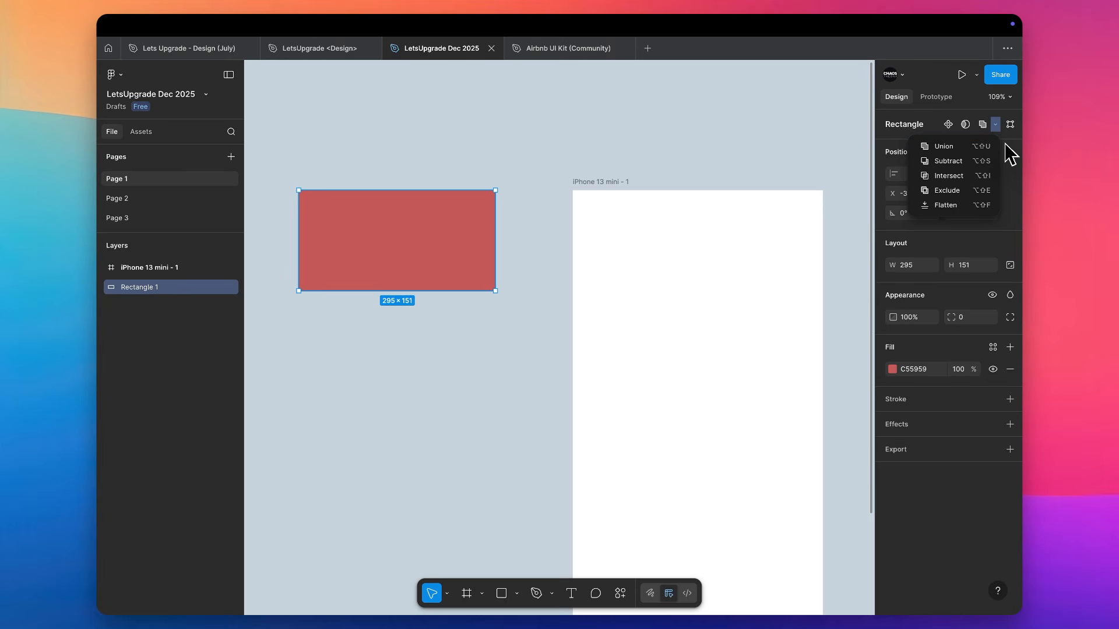
click(1009, 153)
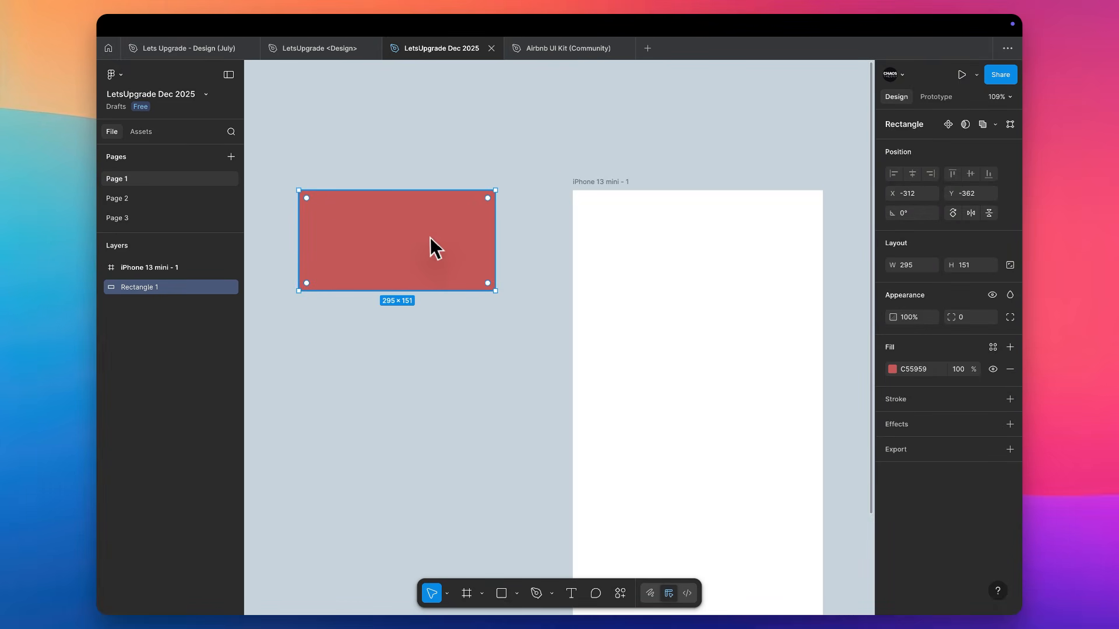
Duplicate the red rectangle directly below the original with a gap of 46, and select both rectangles
drag(432, 247, 415, 368)
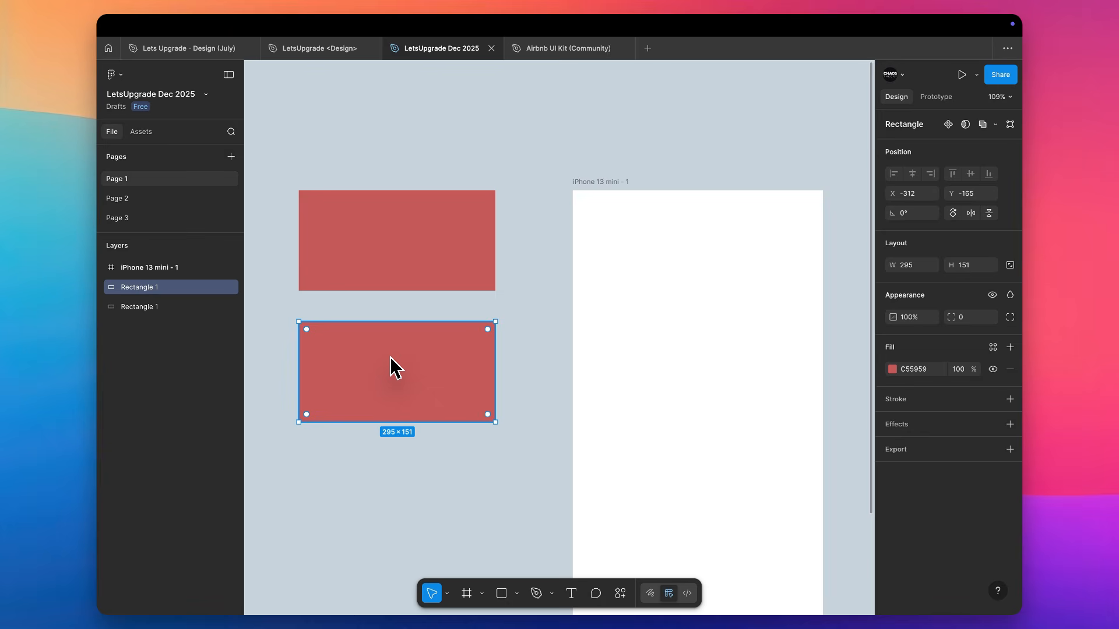
shift+click(396, 266)
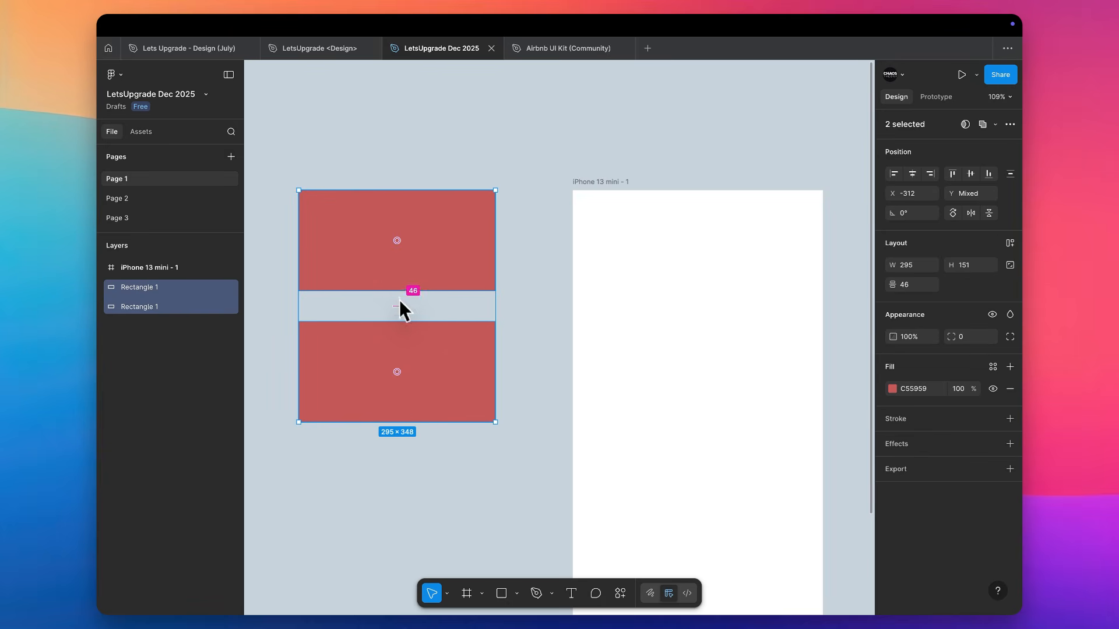
Try duplicating the upper rectangle and moving the copy below the other two, and undo it
click(450, 243)
key(ctrl+d)
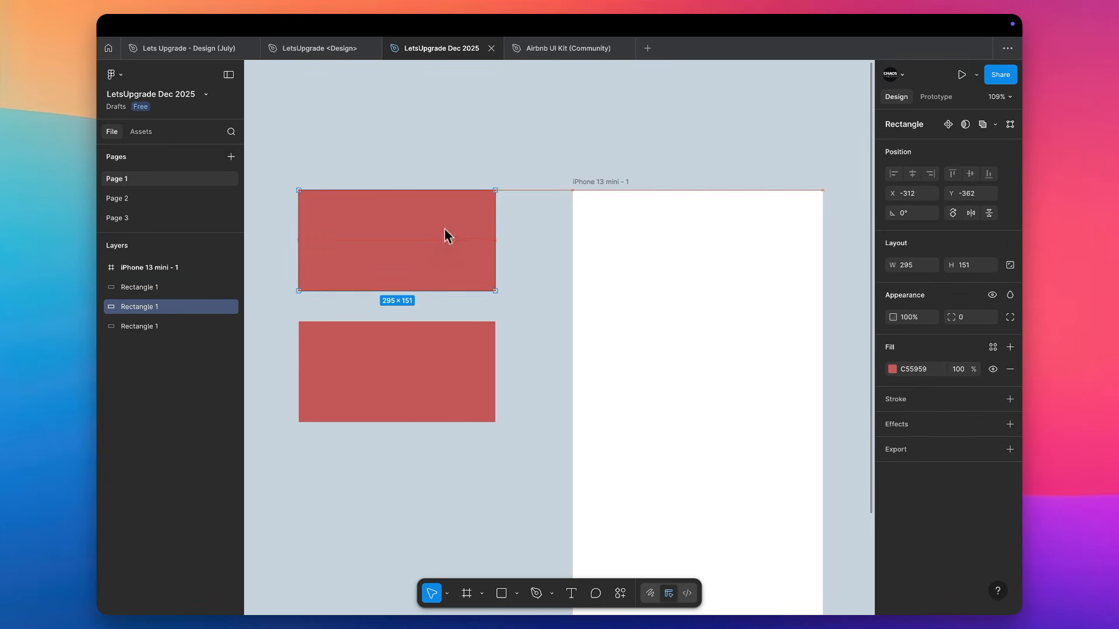
drag(446, 236, 400, 488)
key(ctrl+z)
key(ctrl+z)
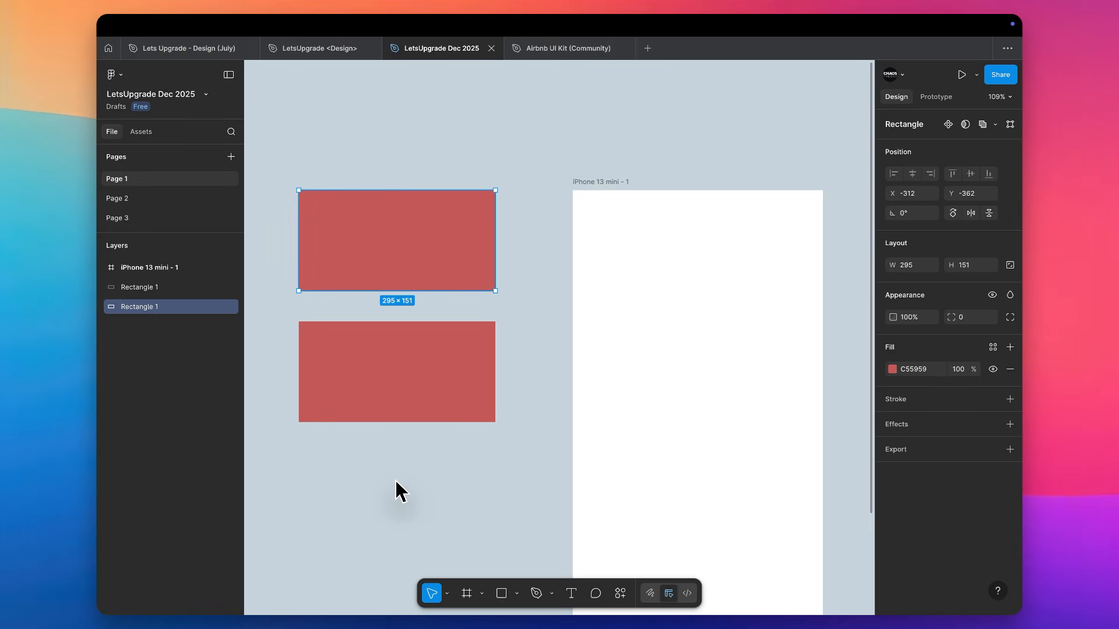
Reduce the lower rectangle's height to about 104 by lowering its upper edge
click(402, 395)
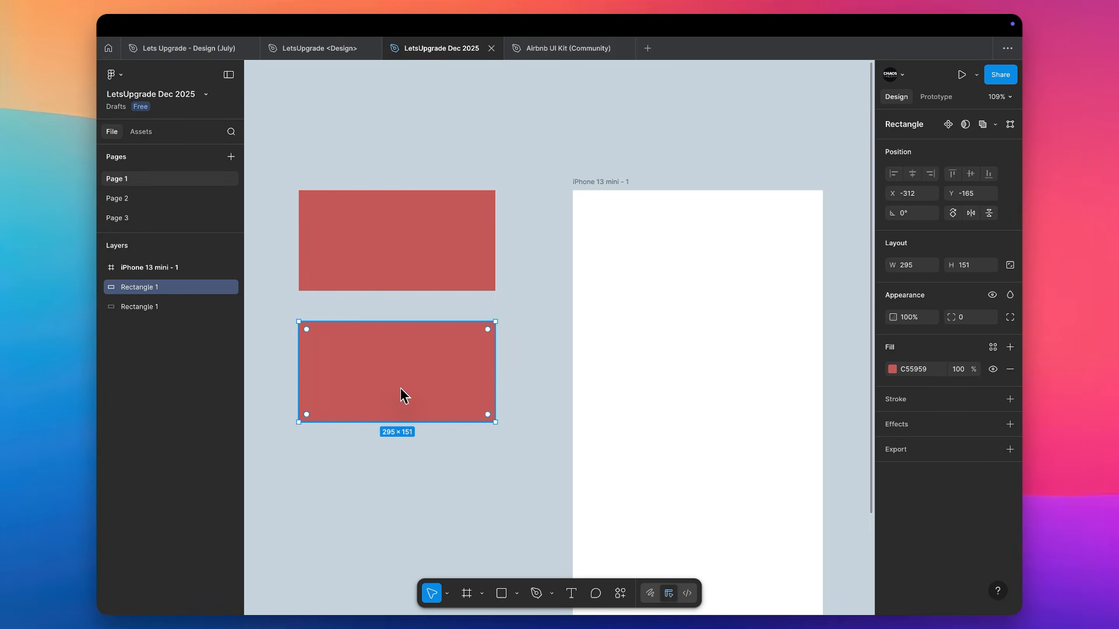
shift+click(421, 269)
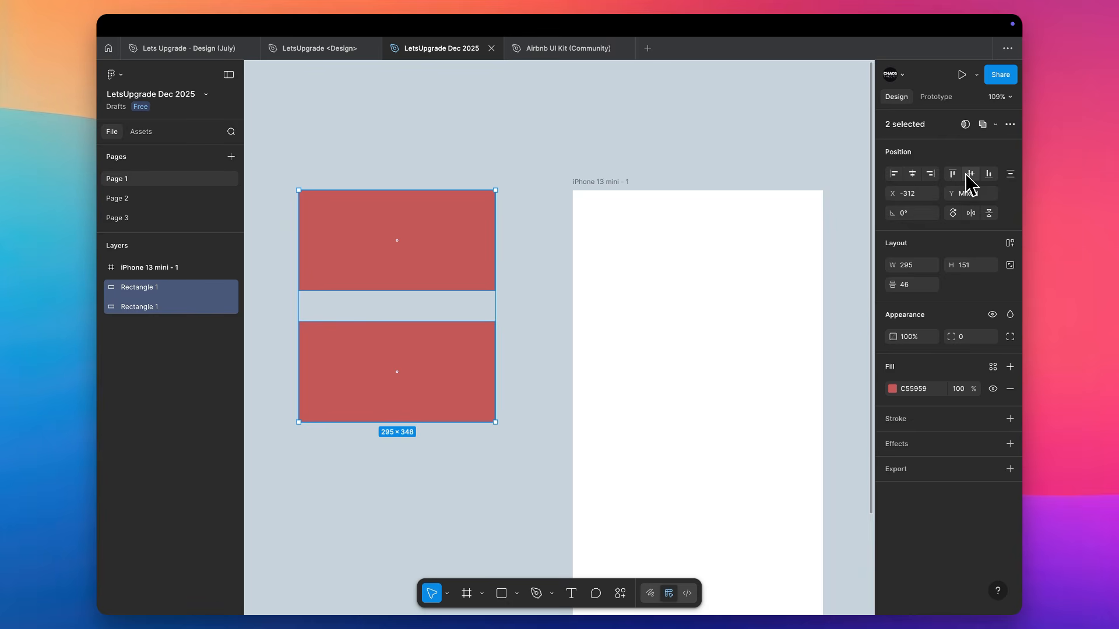
click(440, 355)
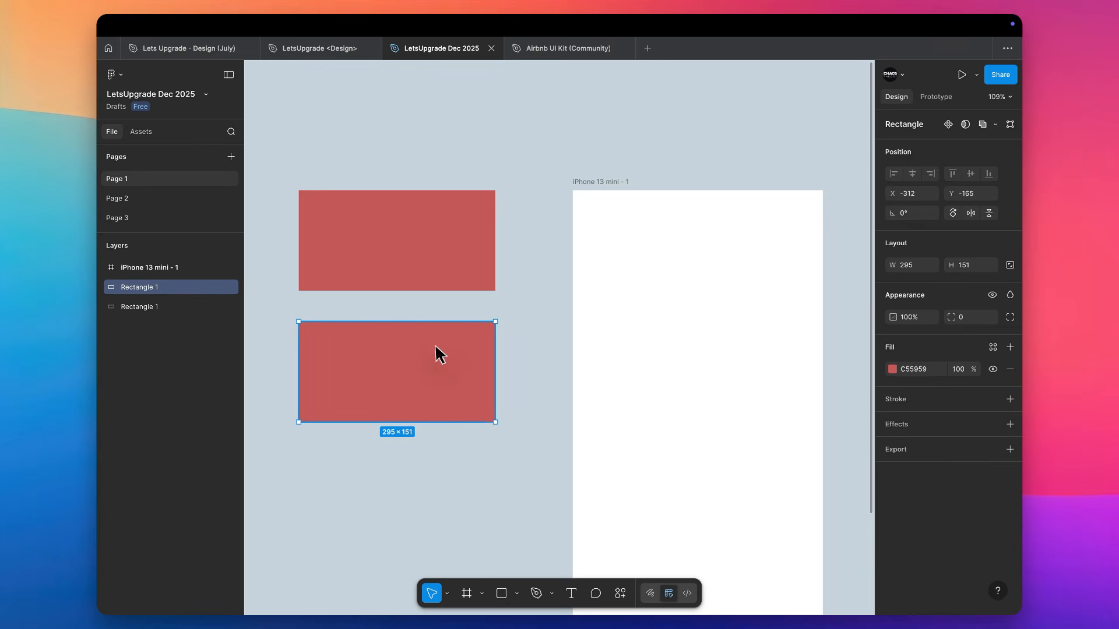
drag(432, 323, 431, 353)
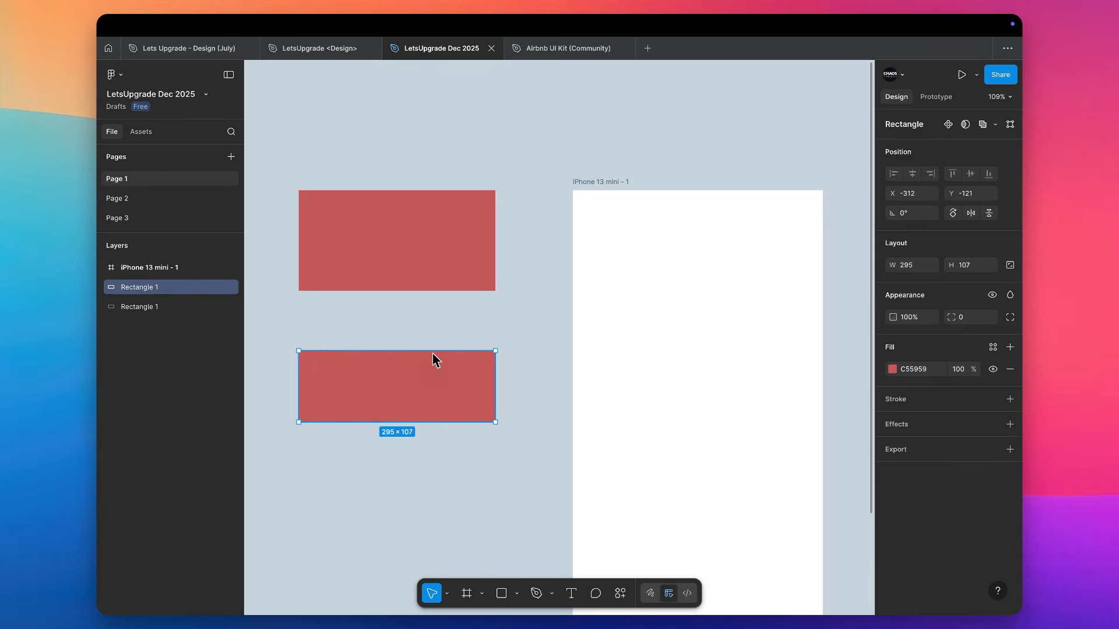
Change the lower rectangle's fill to the darker red BA2828
click(892, 369)
drag(805, 388, 829, 395)
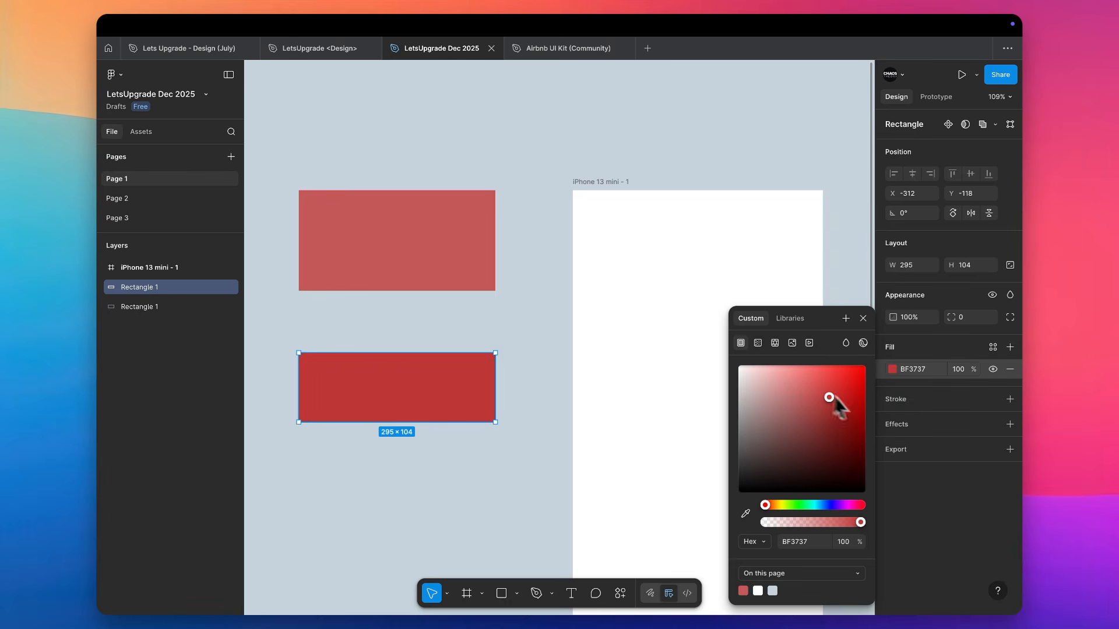
click(837, 401)
Select both rectangles, try aligning their top edges, and align them on their vertical centers
drag(523, 236, 437, 375)
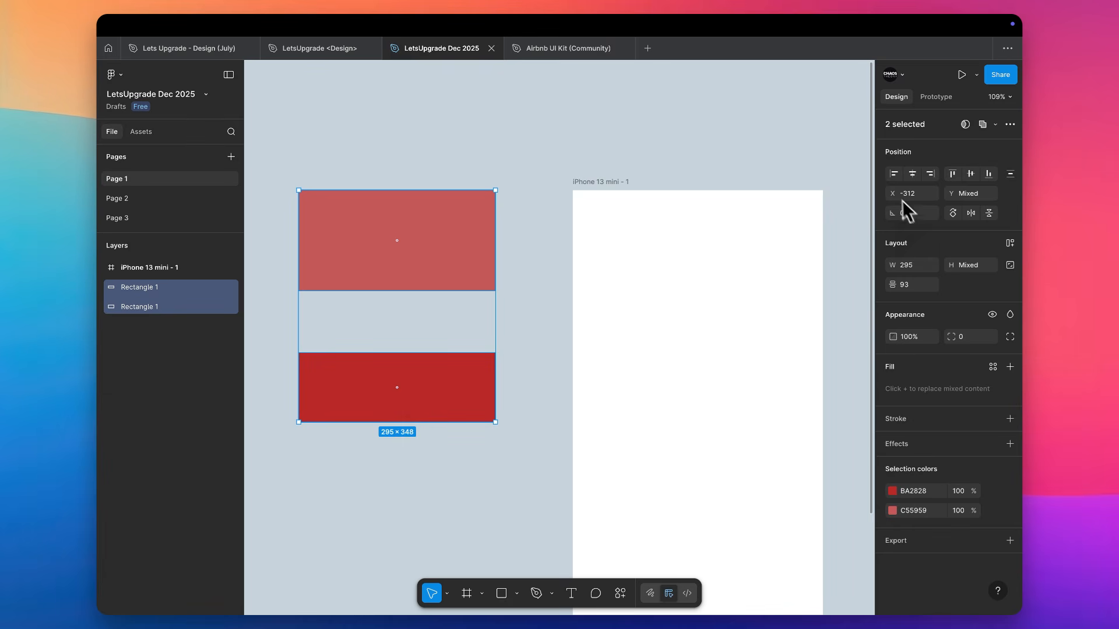
click(953, 174)
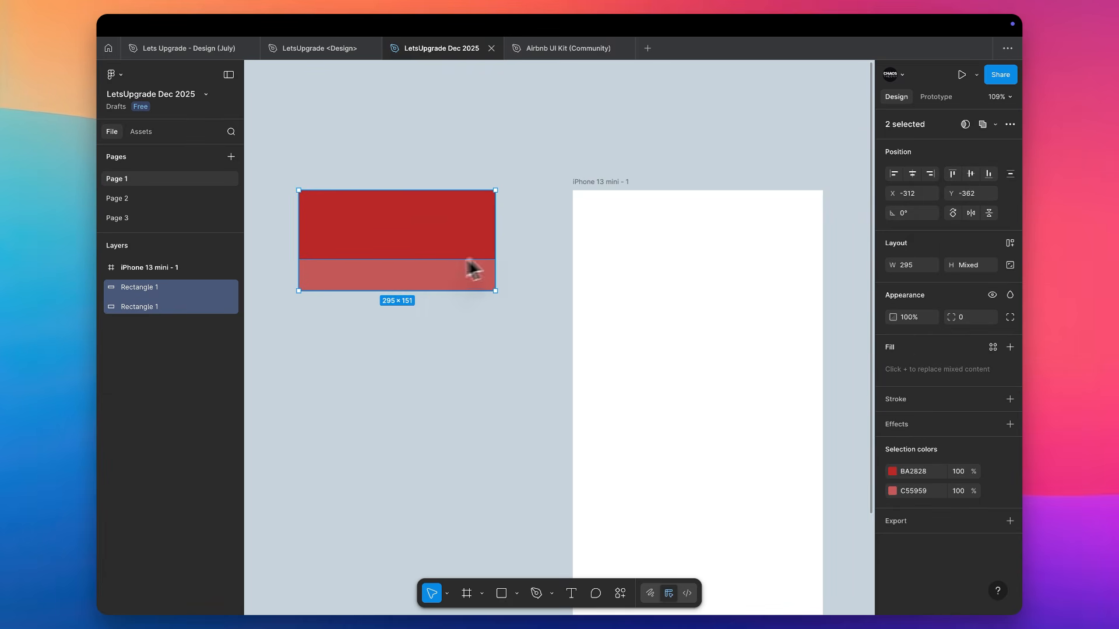
click(970, 174)
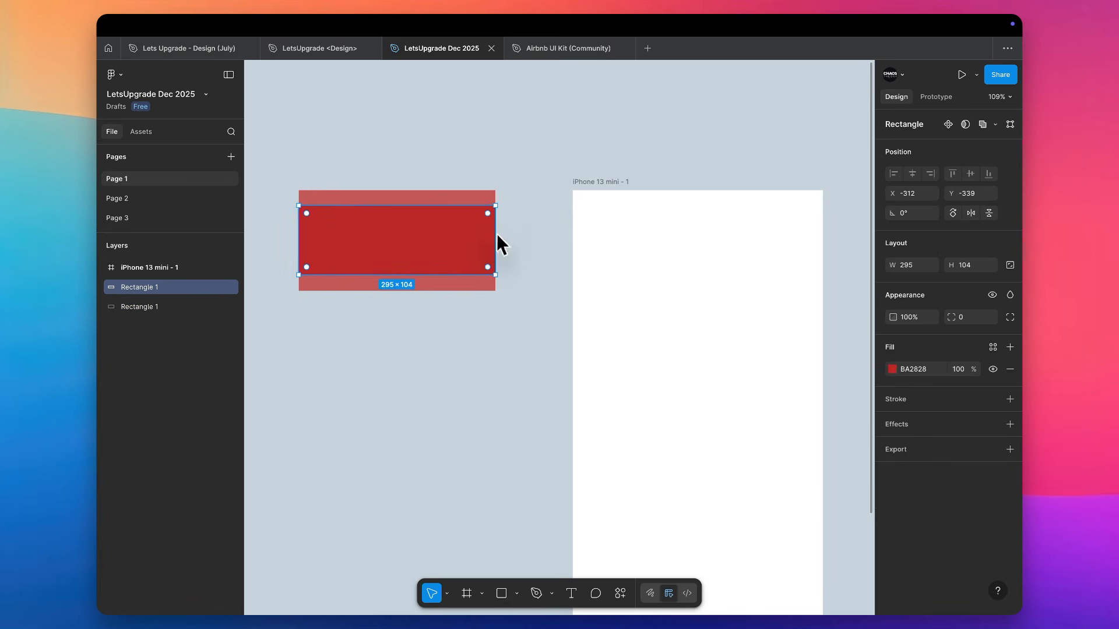
Narrow the darker rectangle symmetrically to about 249 wide and compare its position values with those of the larger rectangle
drag(497, 233, 480, 233)
click(592, 140)
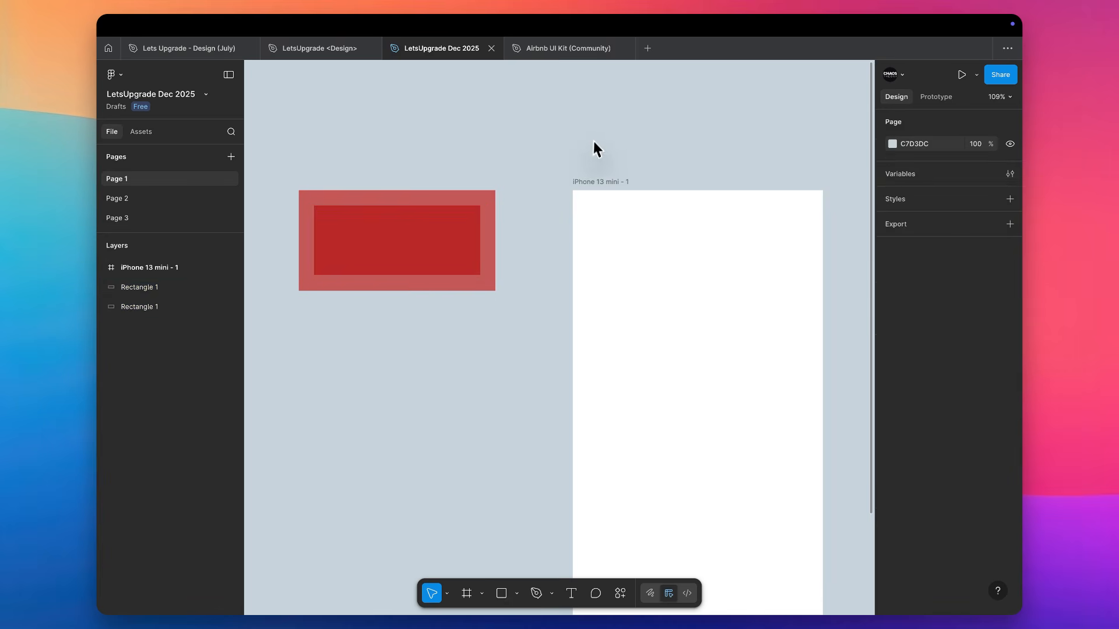
click(486, 218)
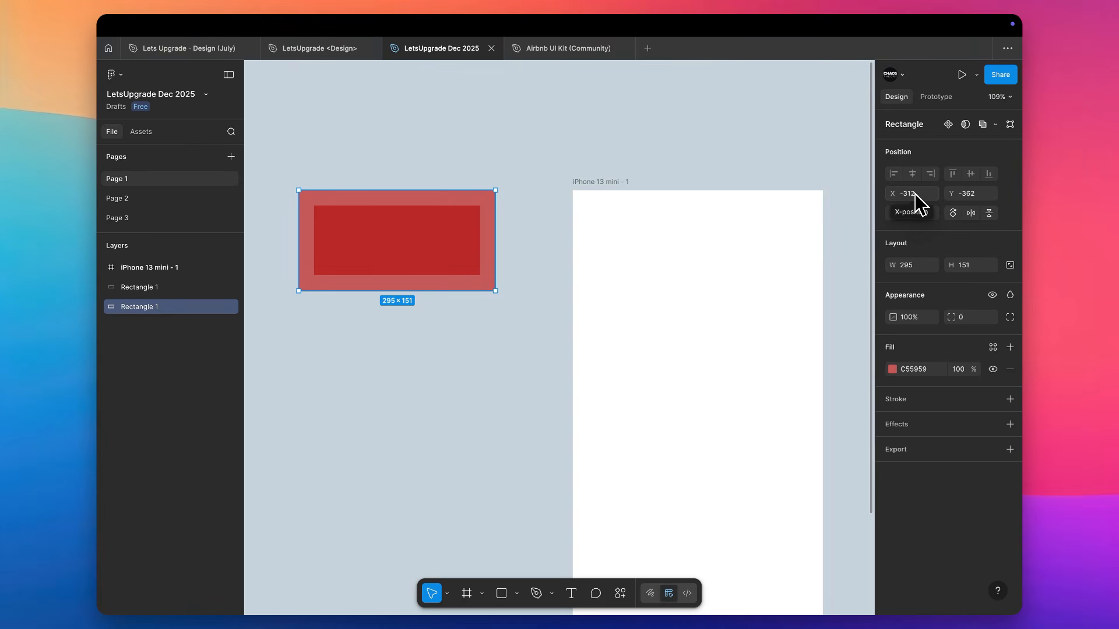
click(394, 245)
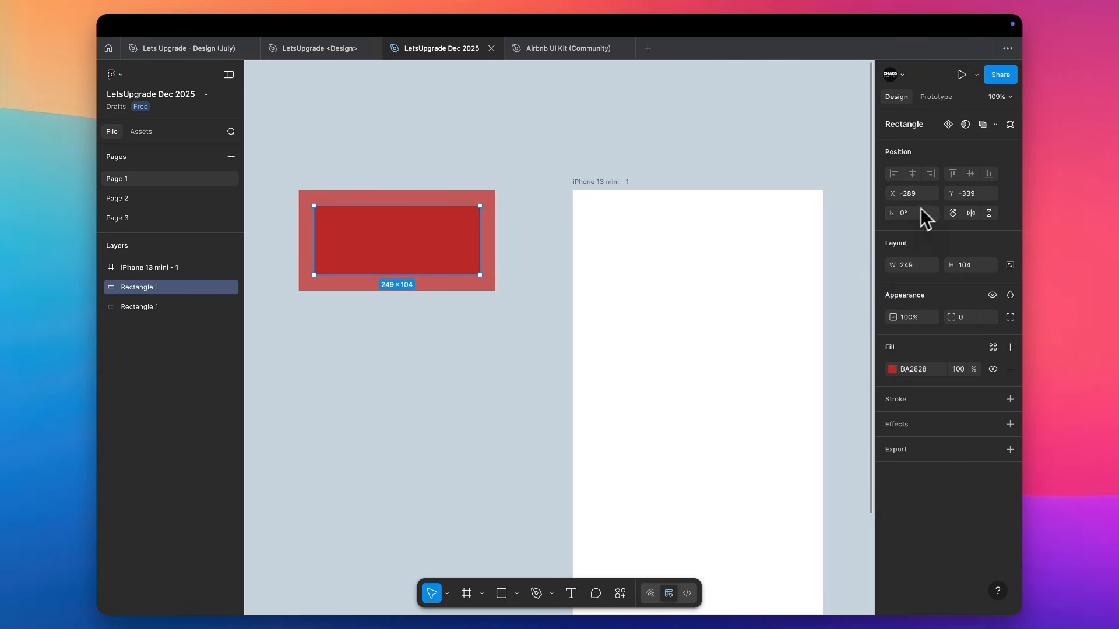
Turn the darker rectangle to 180° and round its corners with a radius of 100
click(985, 214)
mouse_move(479, 222)
mouse_down()
mouse_move(627, 217)
mouse_move(417, 222)
mouse_move(670, 187)
mouse_move(387, 209)
mouse_move(595, 185)
mouse_move(482, 203)
mouse_up()
mouse_move(481, 236)
mouse_down()
mouse_move(368, 249)
mouse_move(525, 233)
mouse_move(450, 234)
mouse_move(481, 220)
mouse_up()
mouse_move(892, 320)
mouse_down()
mouse_move(779, 332)
mouse_move(895, 321)
mouse_up()
key(Return)
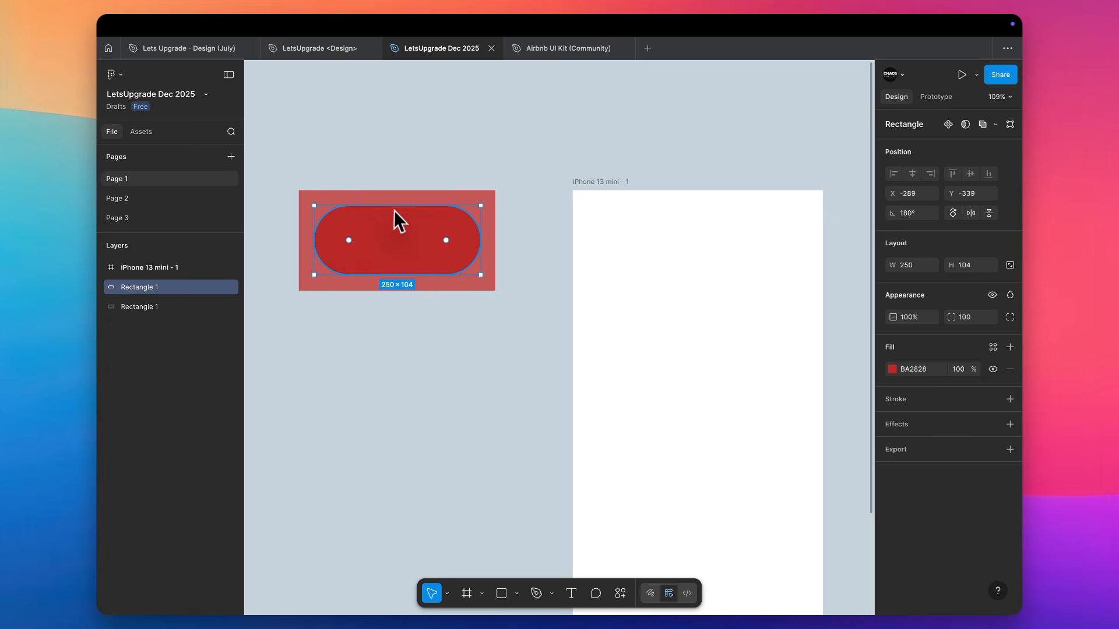
Preview the available blend modes on the rounded shape and set its blend mode to Normal
click(1009, 296)
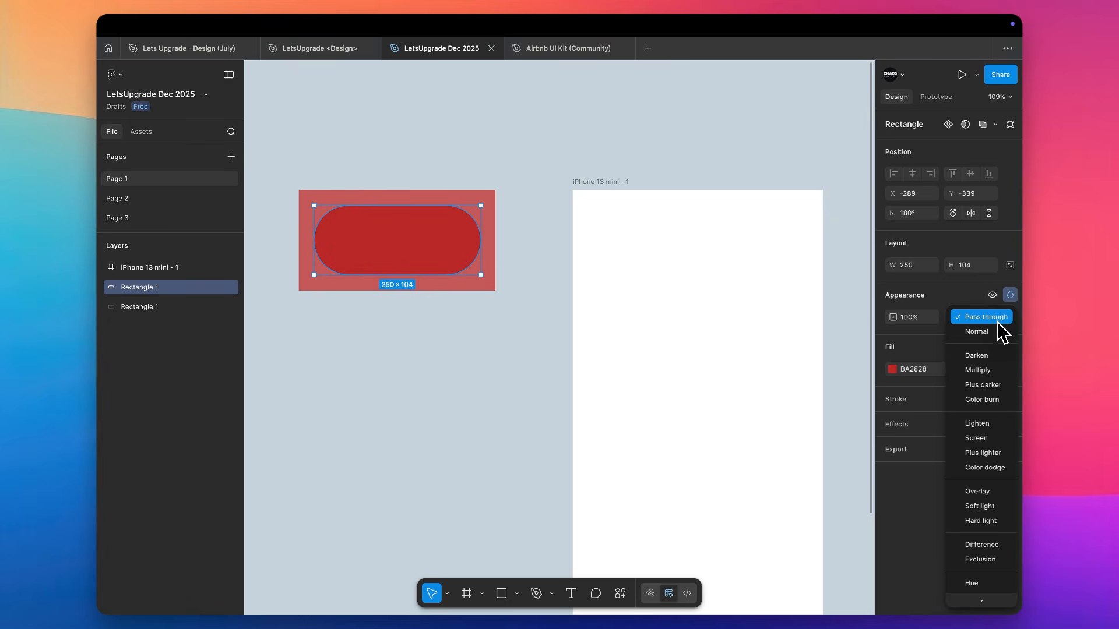
key(Down)
key(Down)
key(Down)
key(Down)
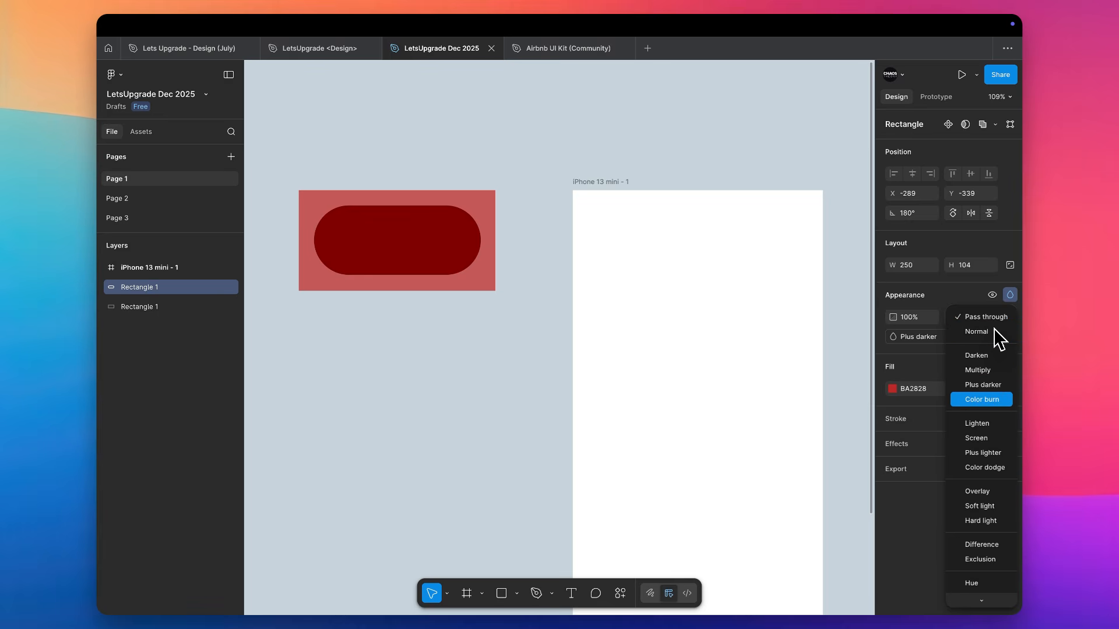
key(Down)
key(Down)
key(Down)
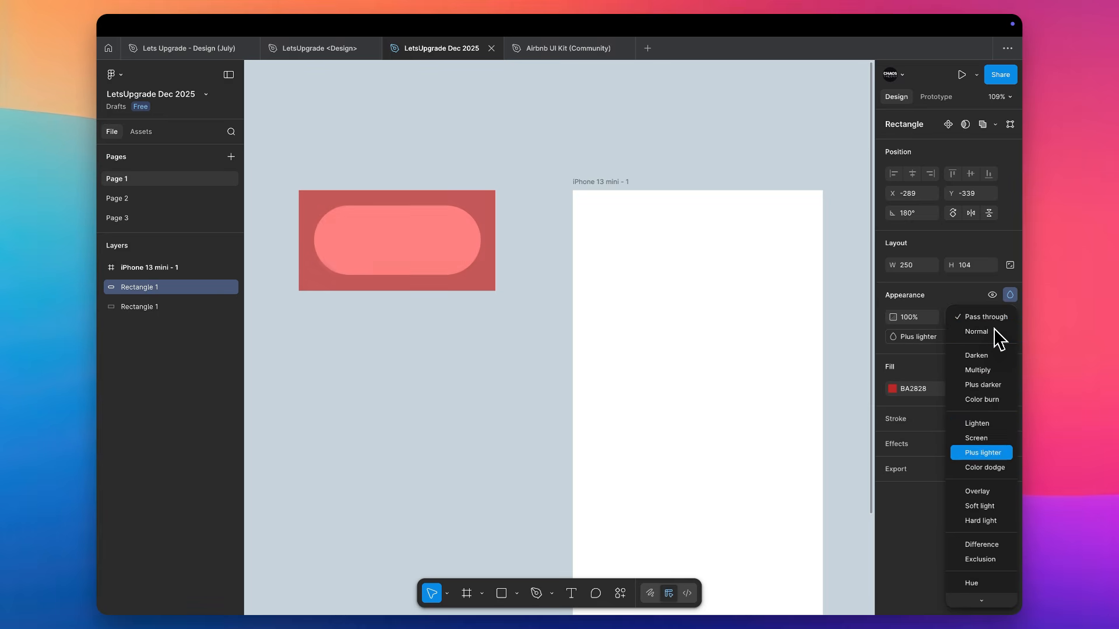
key(Down)
key(Down)
key(Down)
key(Down)
key(Down)
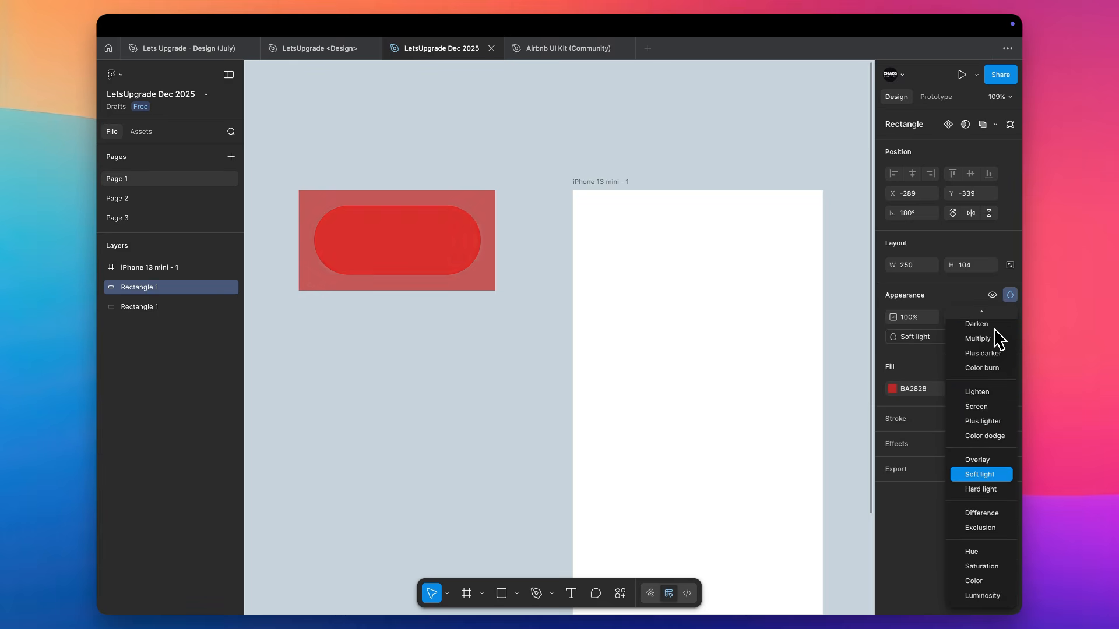
key(Down)
key(Up)
key(Up)
key(Up)
key(Up)
key(Up)
key(Up)
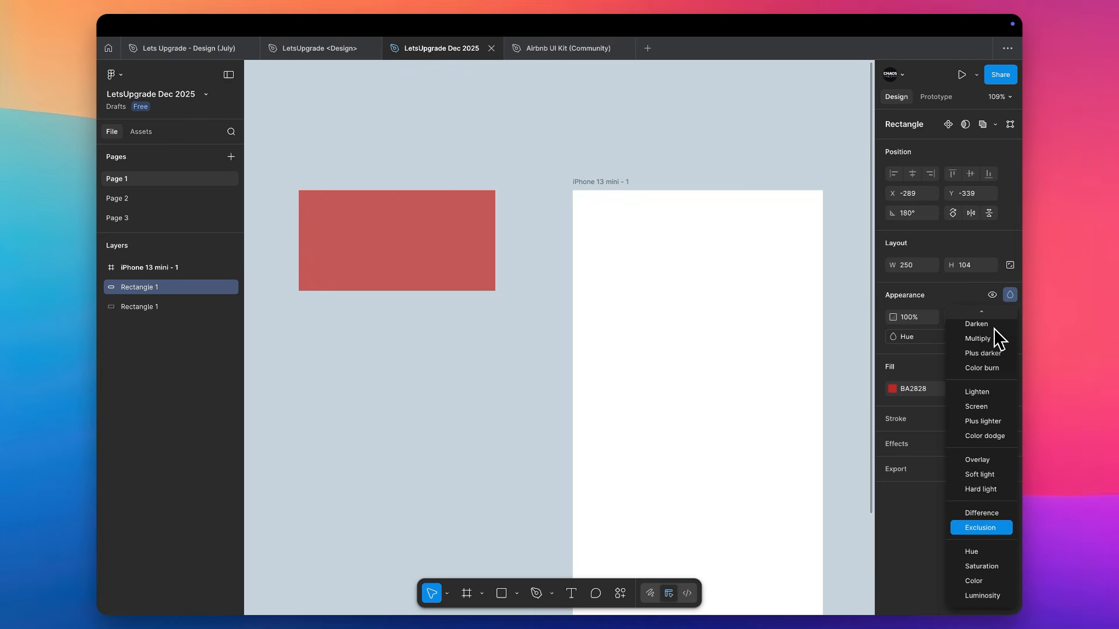
key(Up)
key(Up)
key(Up)
key(Up)
key(Up)
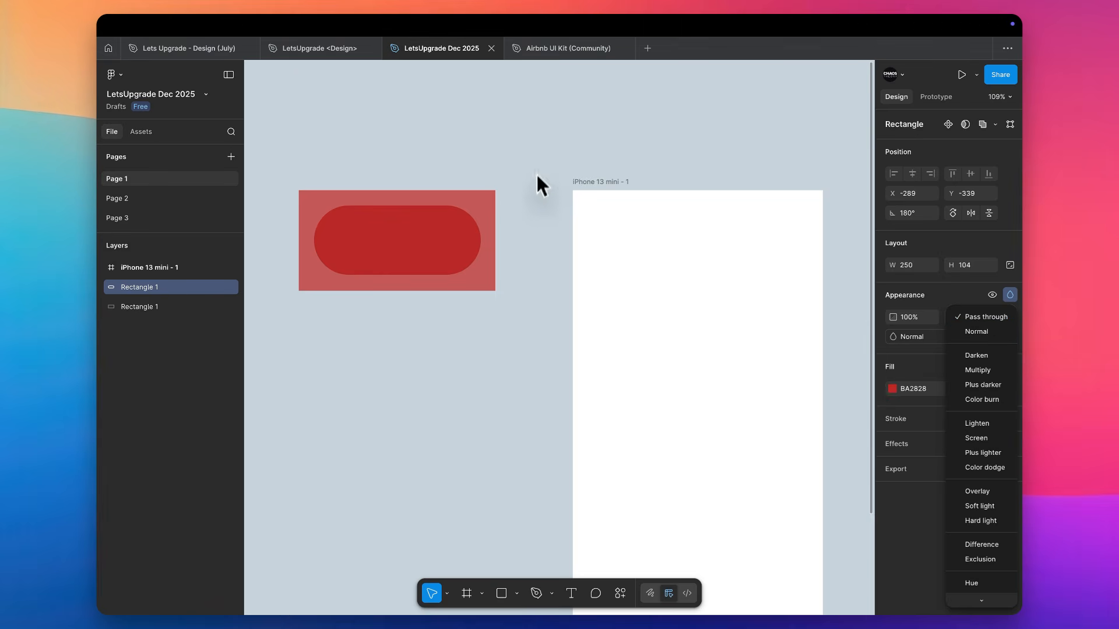
click(971, 329)
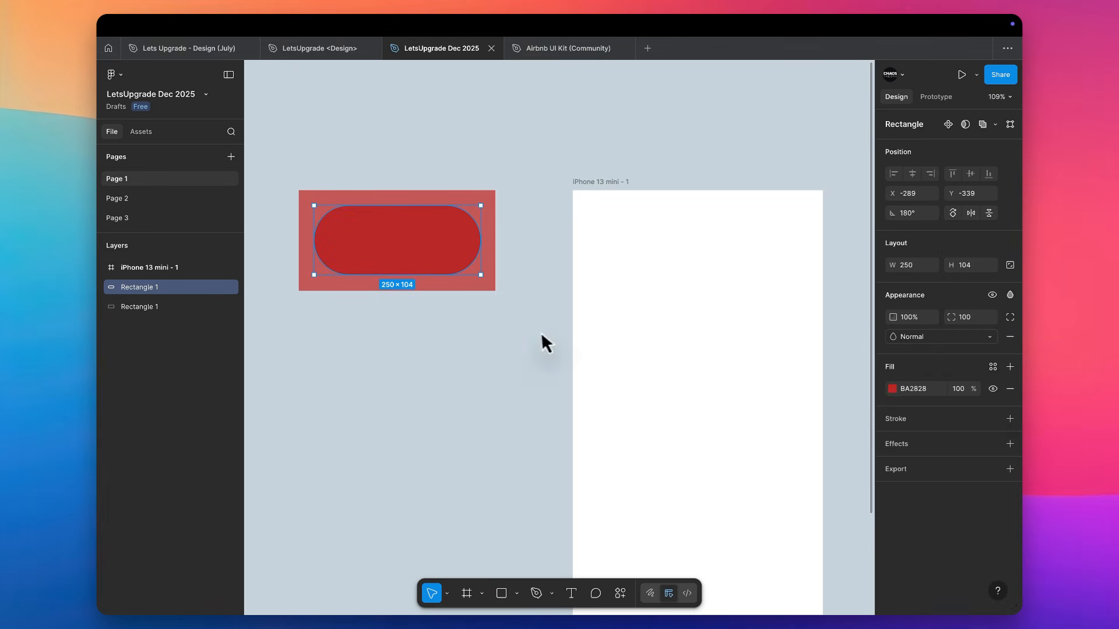
Switch to the browser, open pexels.com in a new tab and browse the free stock photos
key(ctrl+Right)
key(super+t)
text(pexel)
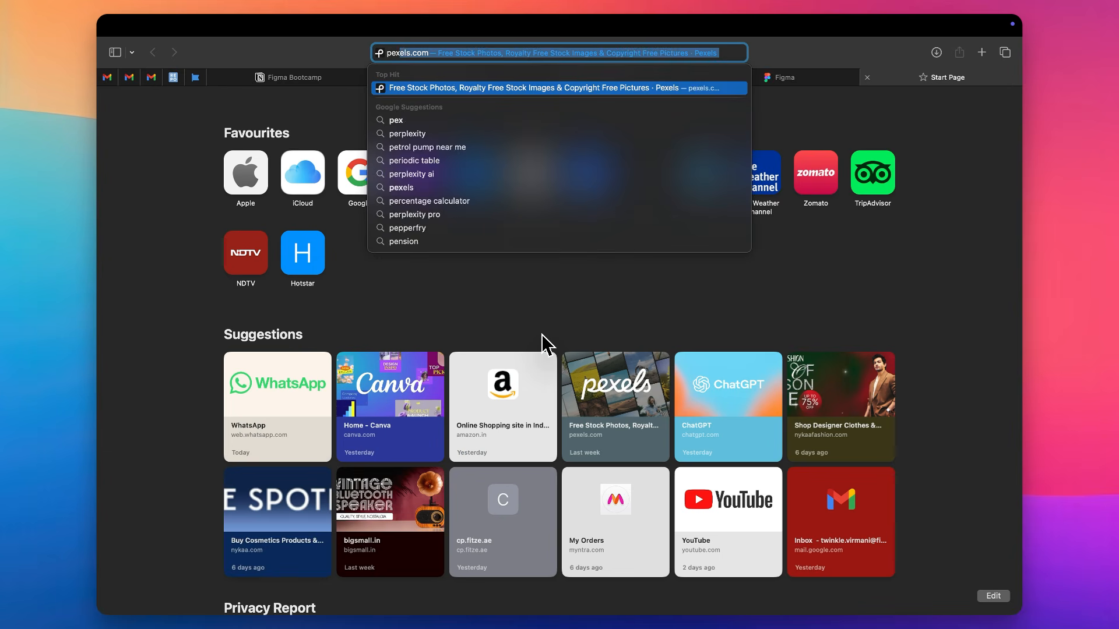
key(Return)
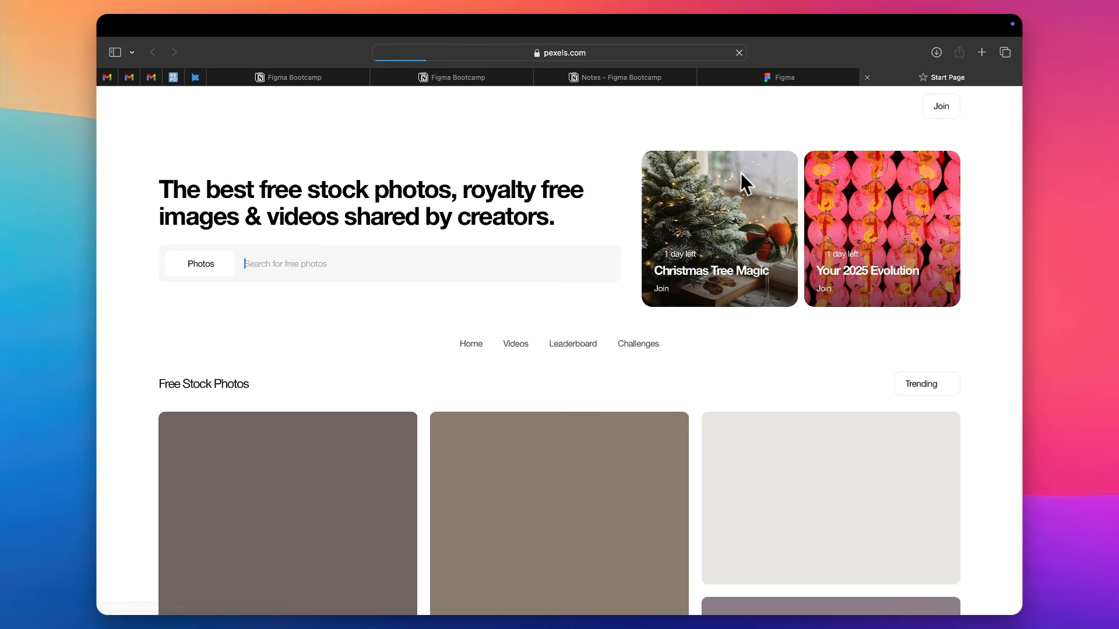
scroll(414, 260, down, 5)
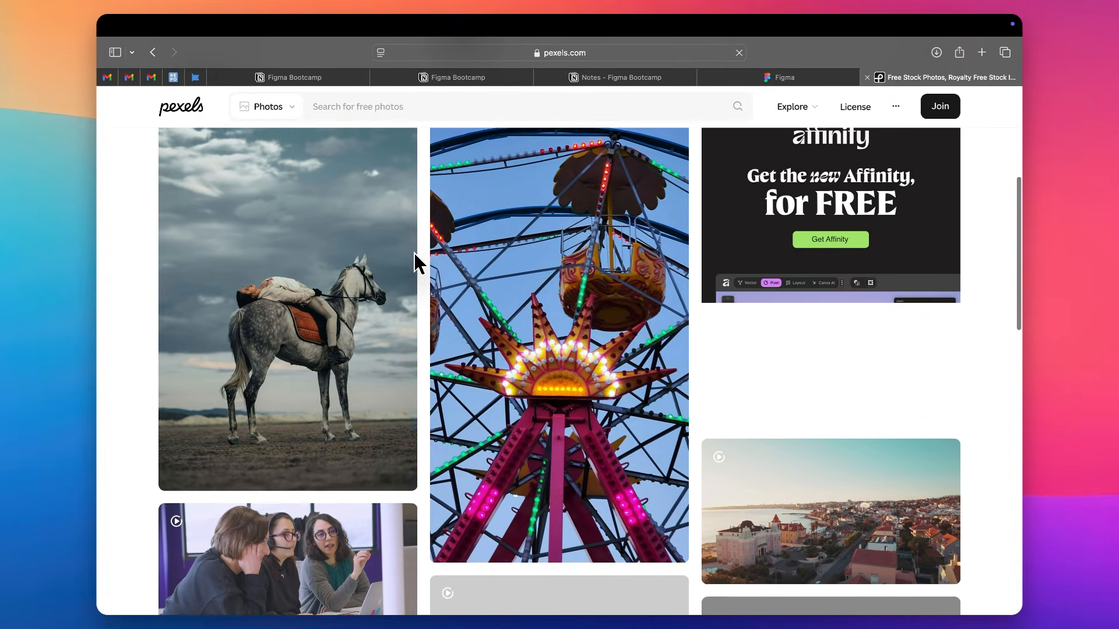
Try copying the photo of the woman lying on a horse into the iPhone 13 mini frame in Figma, and undo the paste
click(350, 252)
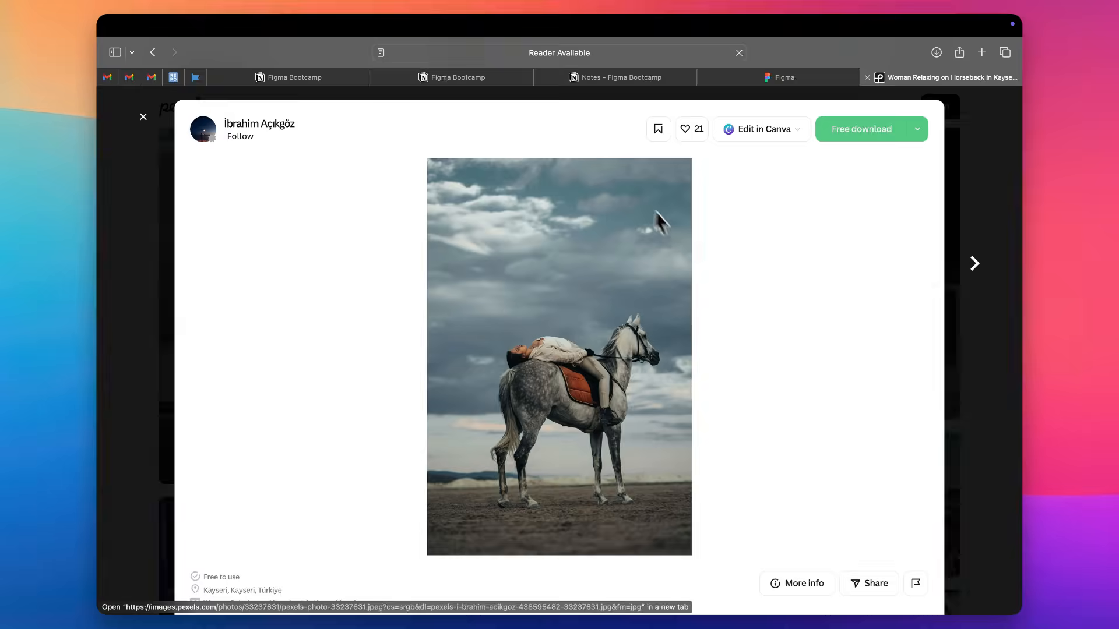
right_click(623, 246)
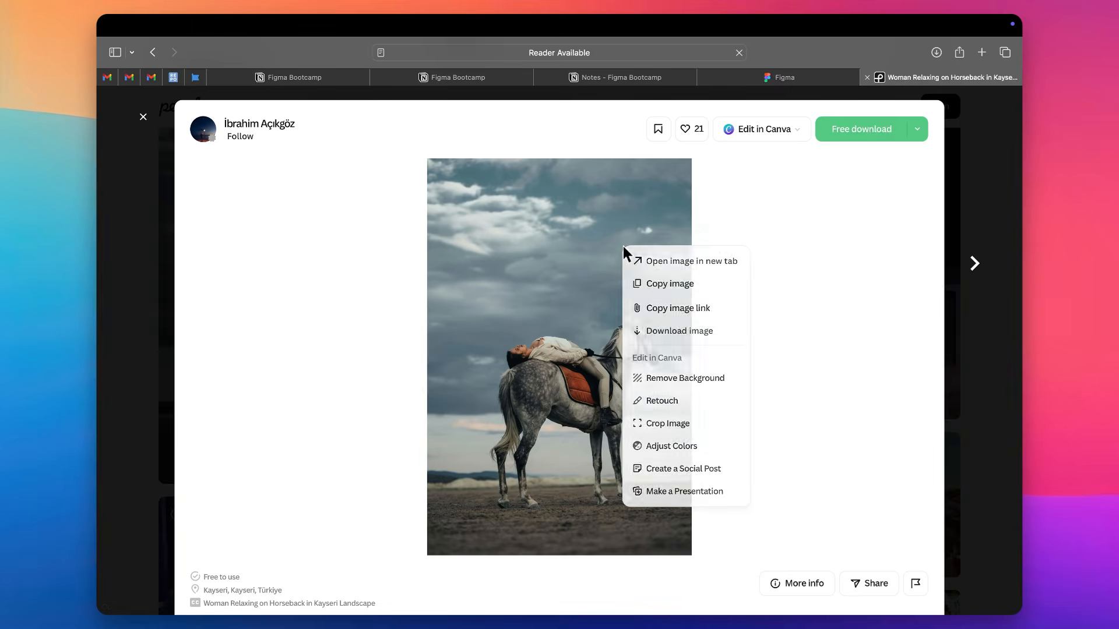
click(702, 289)
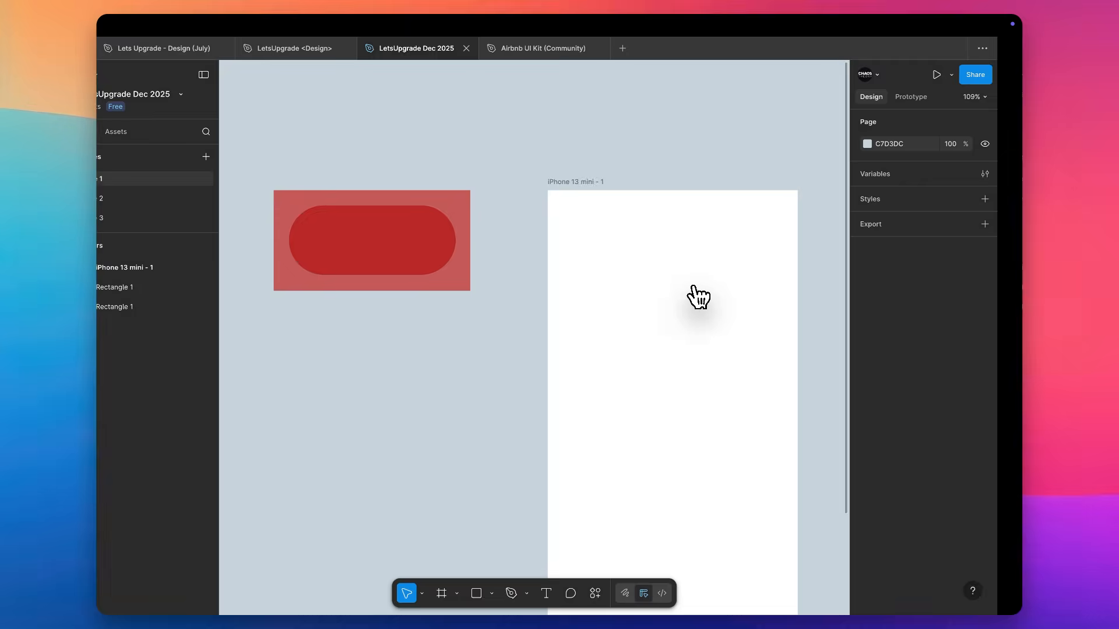
click(628, 326)
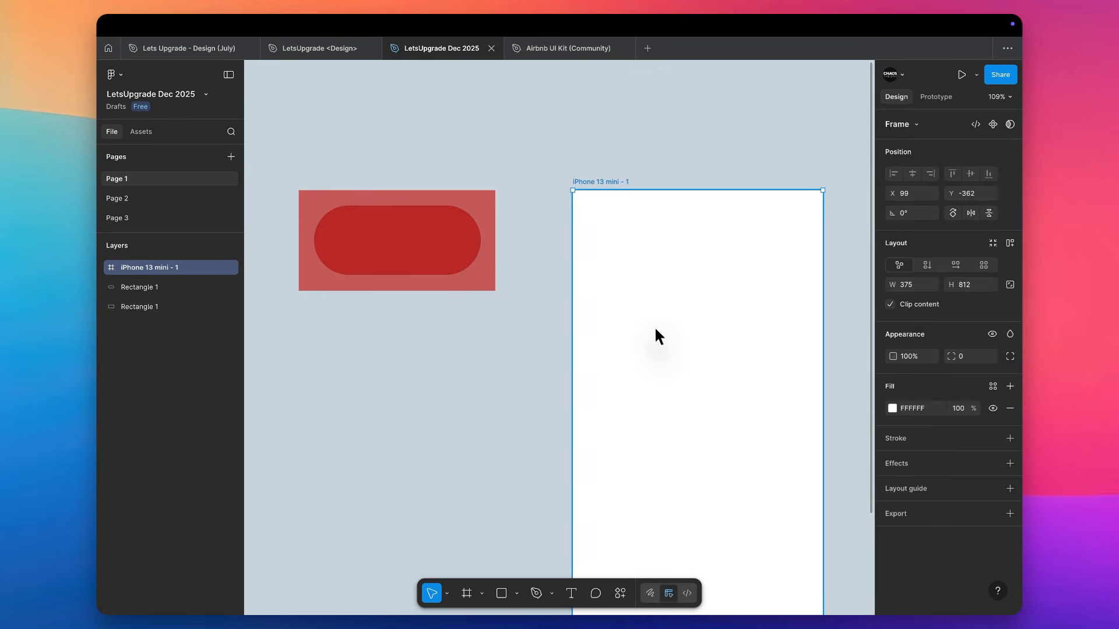
key(ctrl+v)
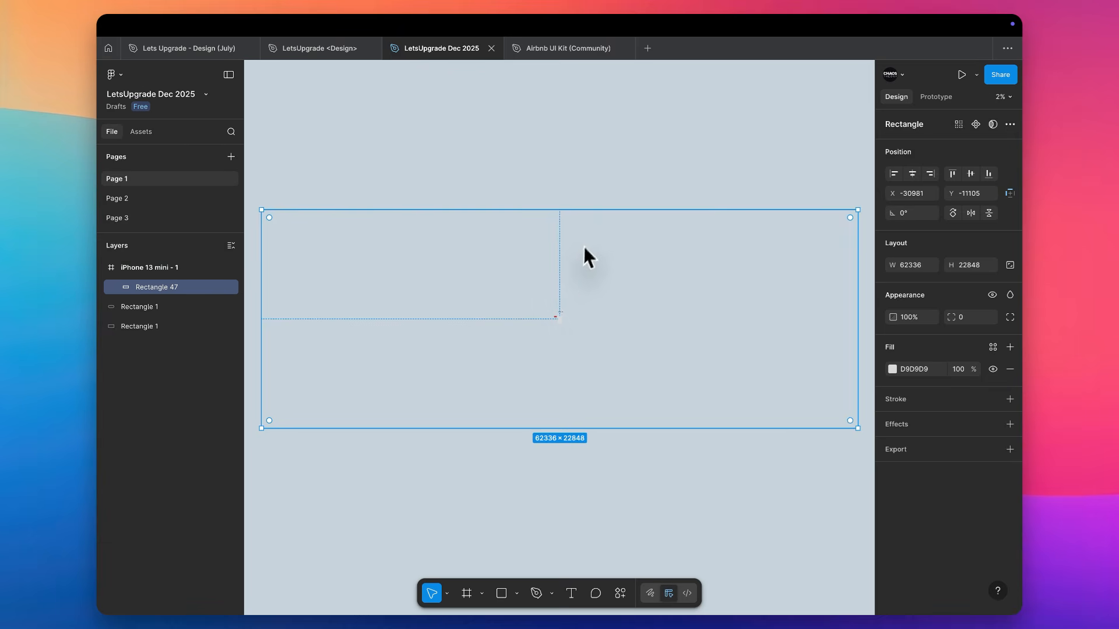
key(super+z)
Return to Pexels in the browser and download the similar photo of a horse eating golden grass
key(ctrl+Right)
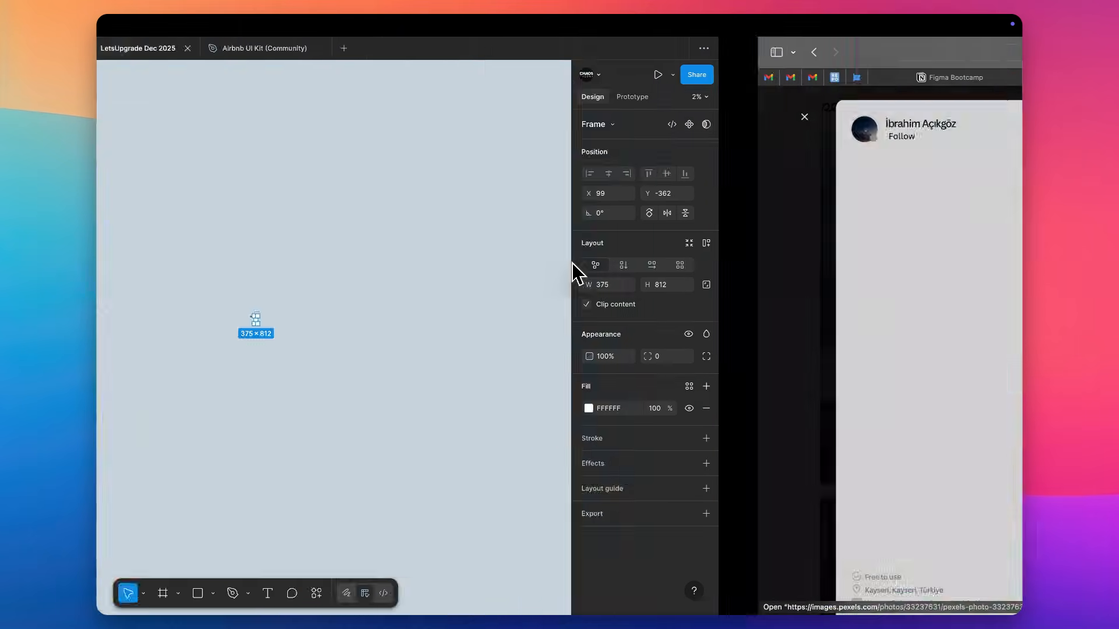
click(707, 112)
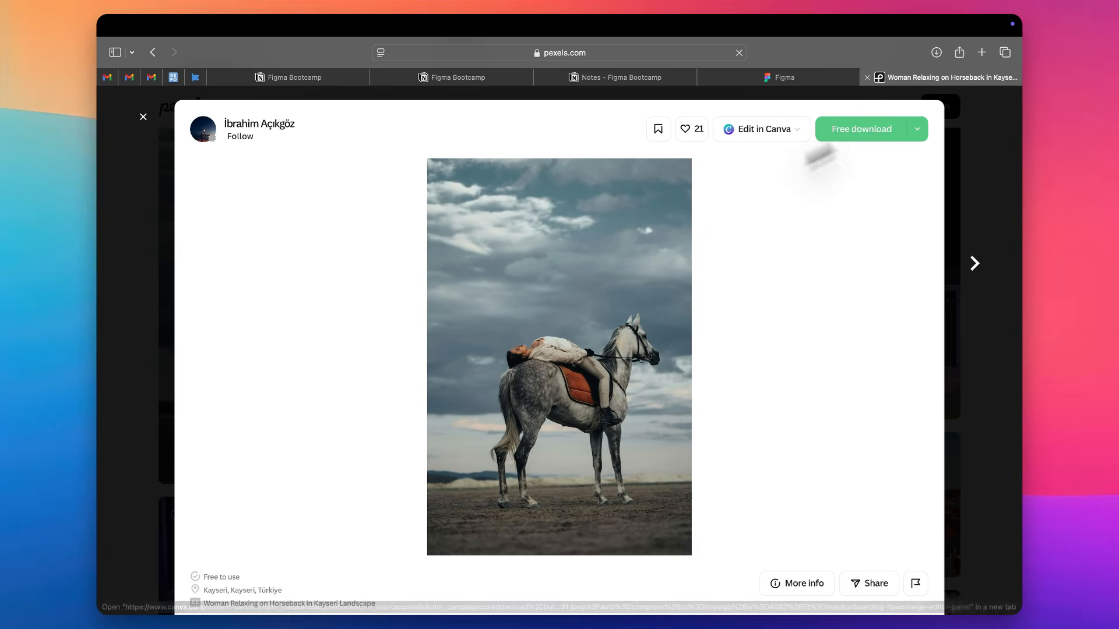
scroll(990, 158, down, 2)
scroll(994, 163, down, 2)
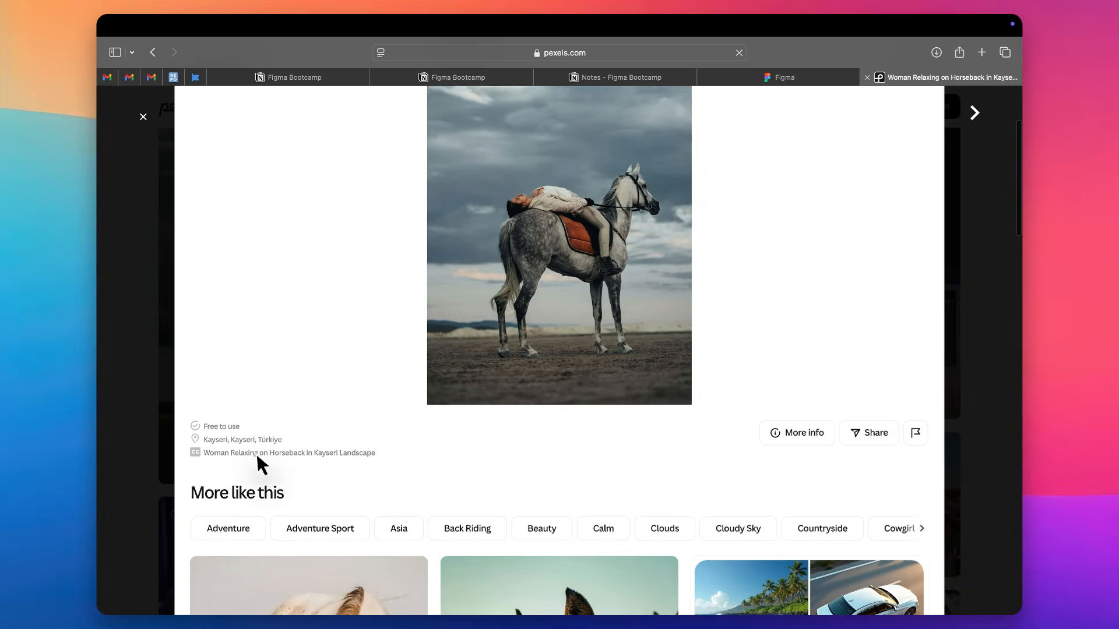
scroll(315, 472, down, 4)
click(369, 481)
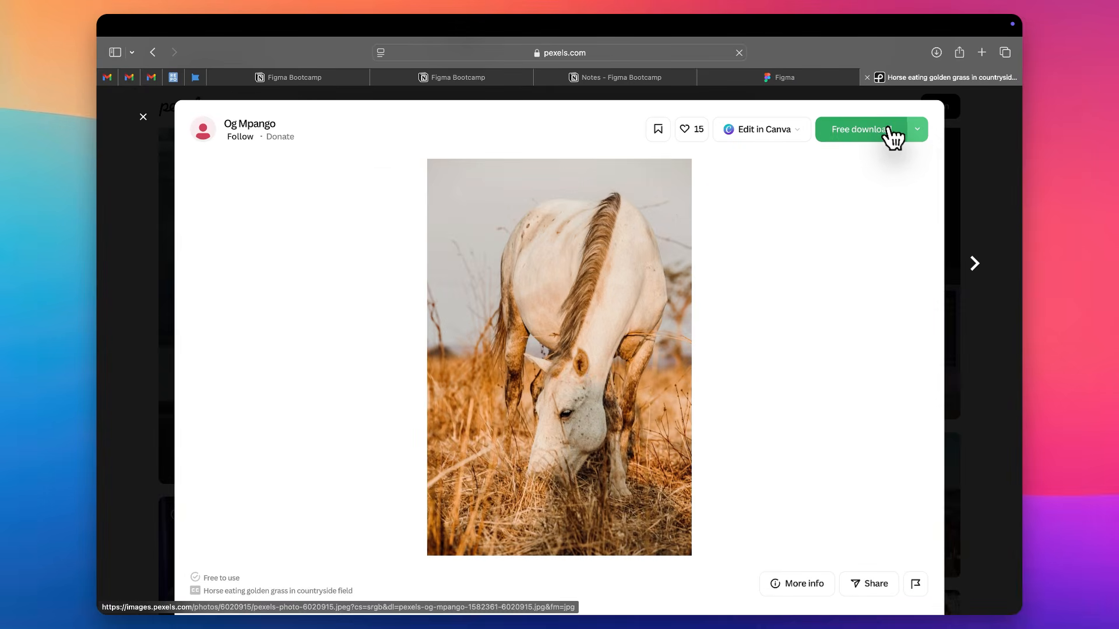
click(890, 128)
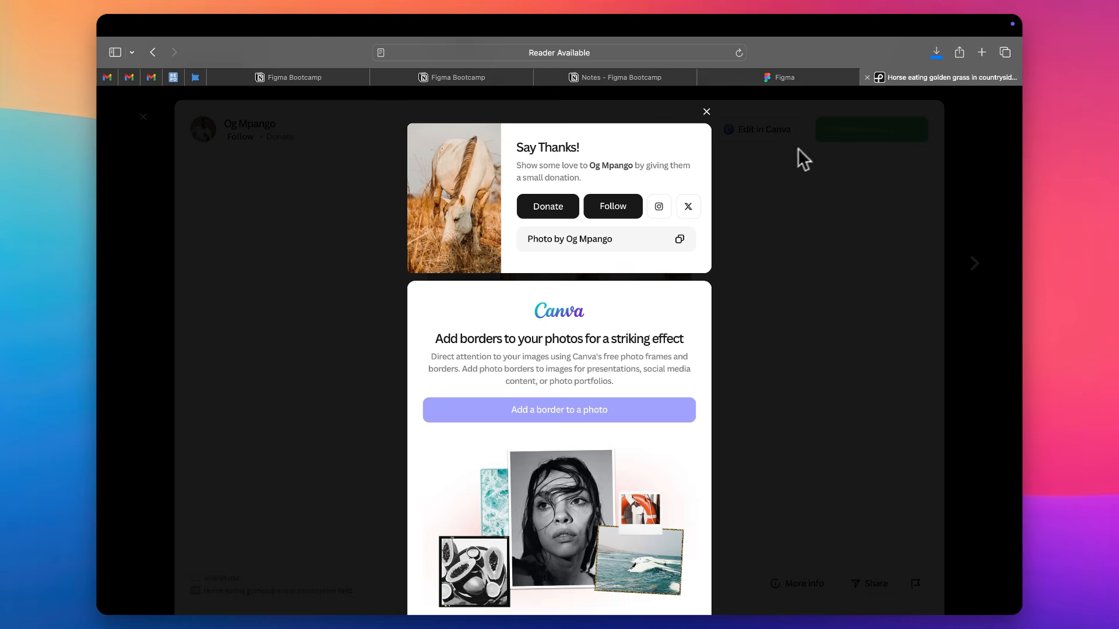
click(707, 110)
Copy the grazing horse image and switch back to the Figma design file
right_click(587, 318)
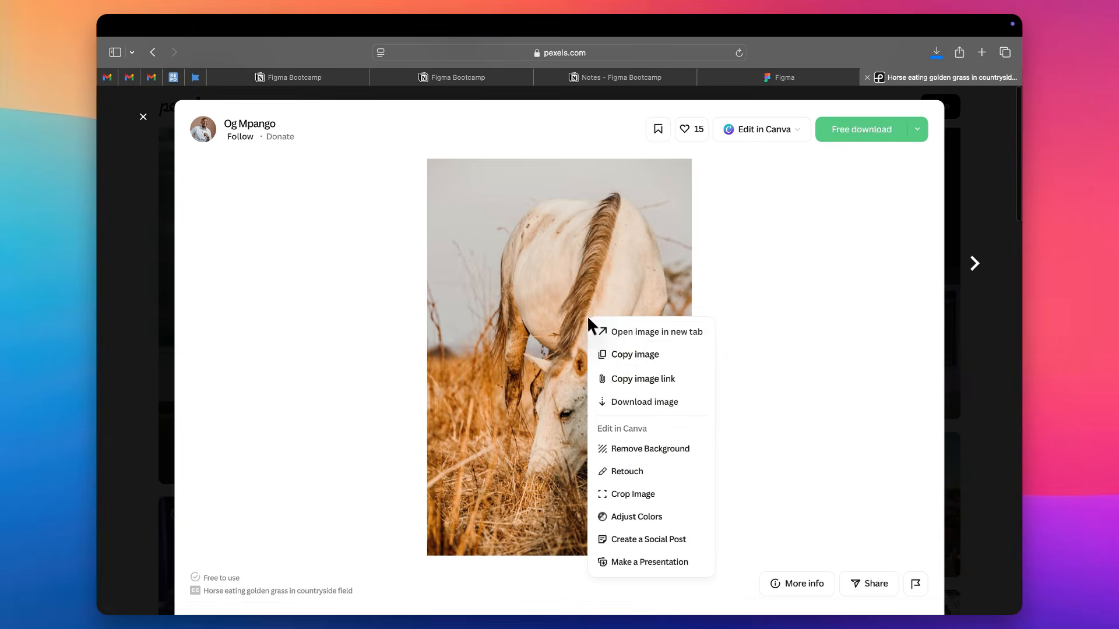
click(625, 357)
key(ctrl+Left)
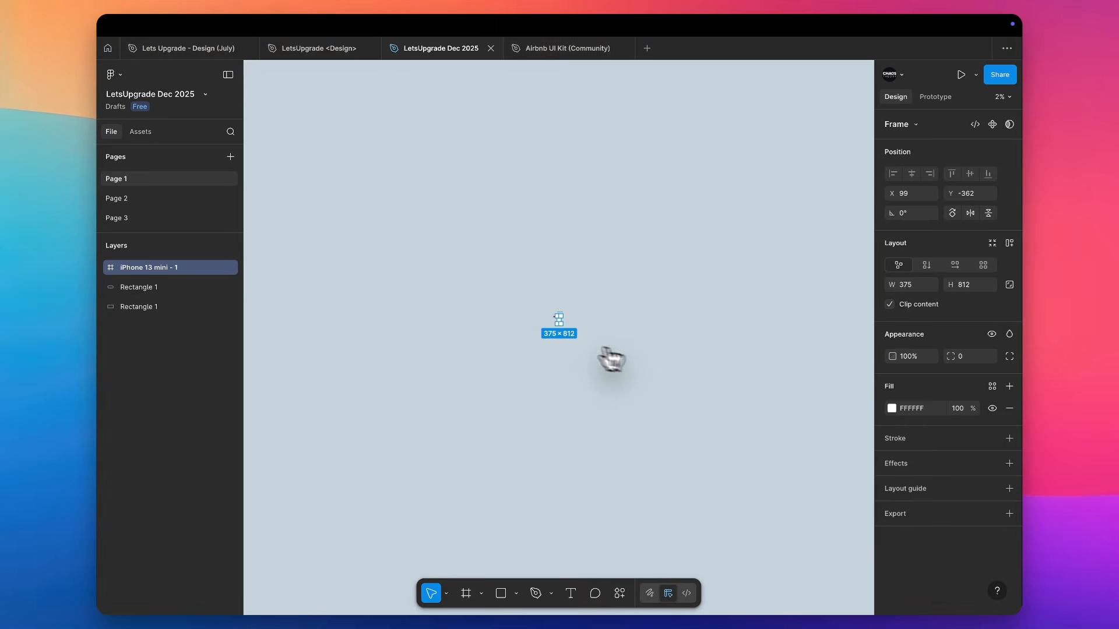
click(538, 332)
scroll(537, 332, up, 3)
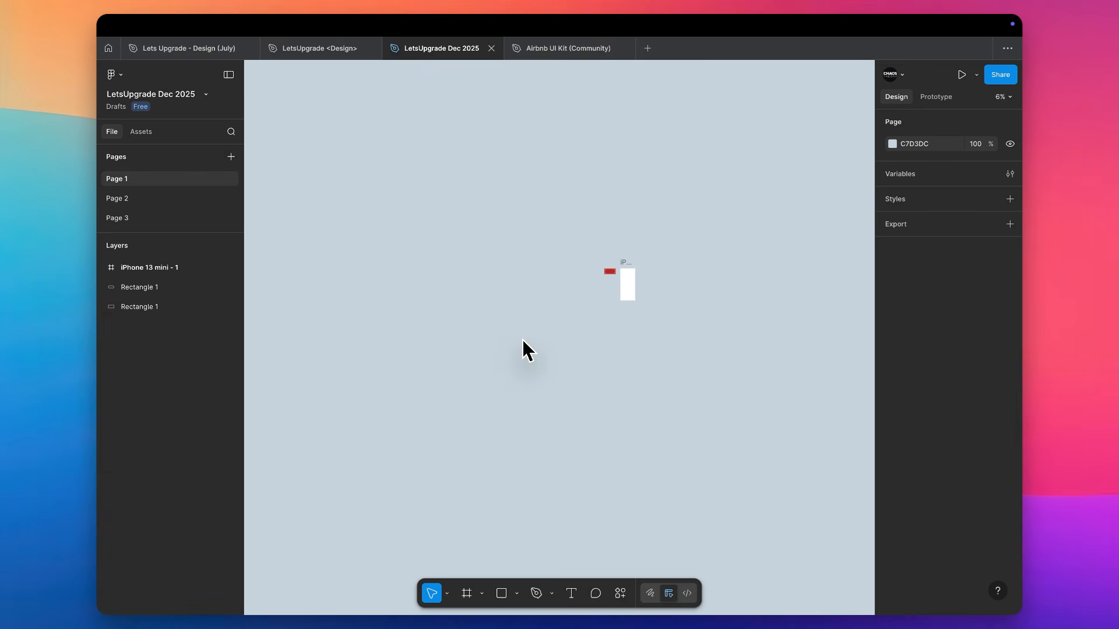
click(483, 595)
click(484, 595)
click(518, 594)
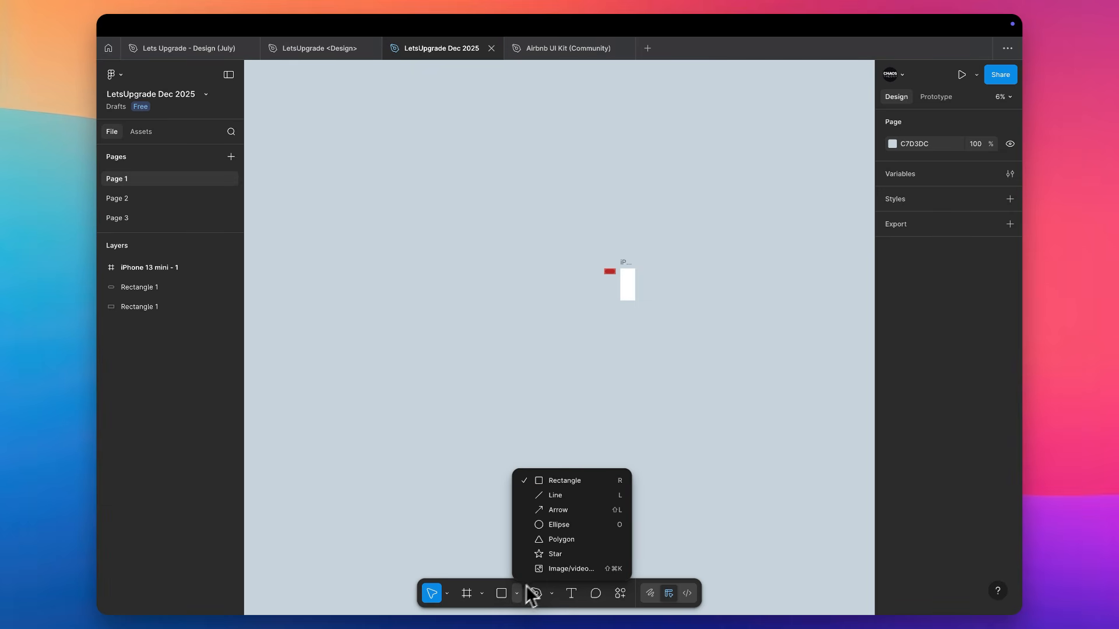
key(ctrl+Left)
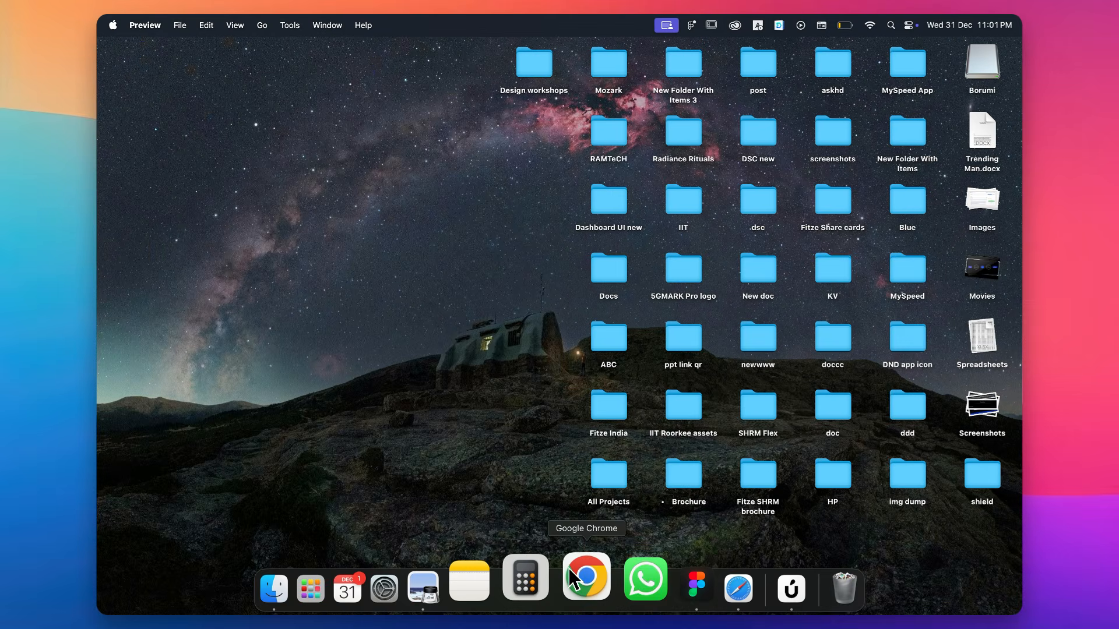
key(ctrl+Right)
click(721, 497)
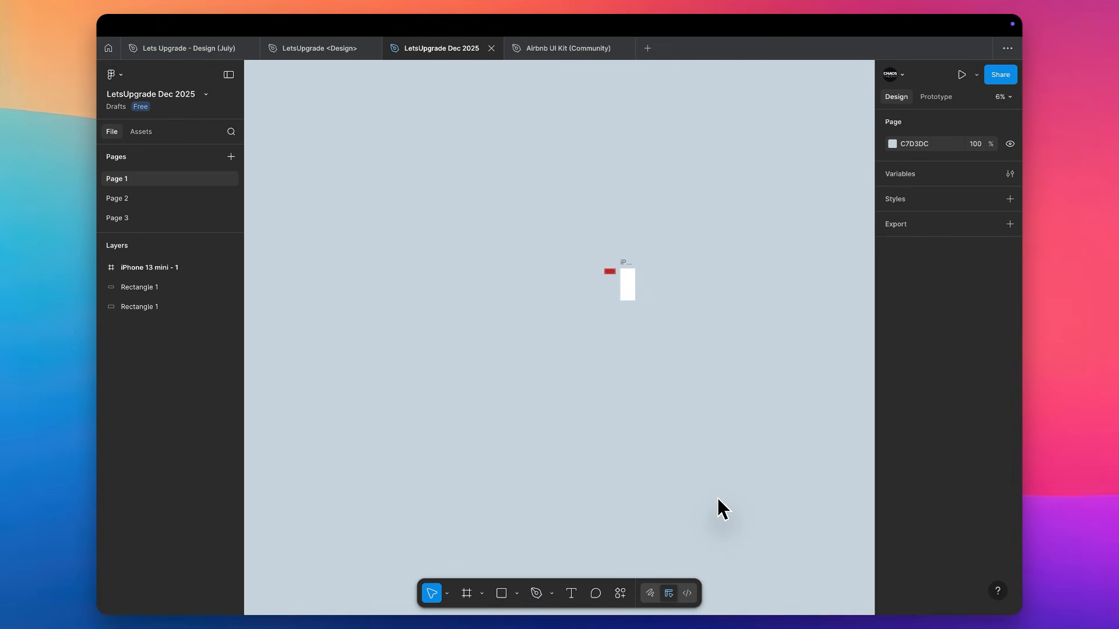
Import the downloaded grazing horse photo from the Downloads folder and place it on the canvas beside the rectangles
key(super+shift+k)
click(357, 259)
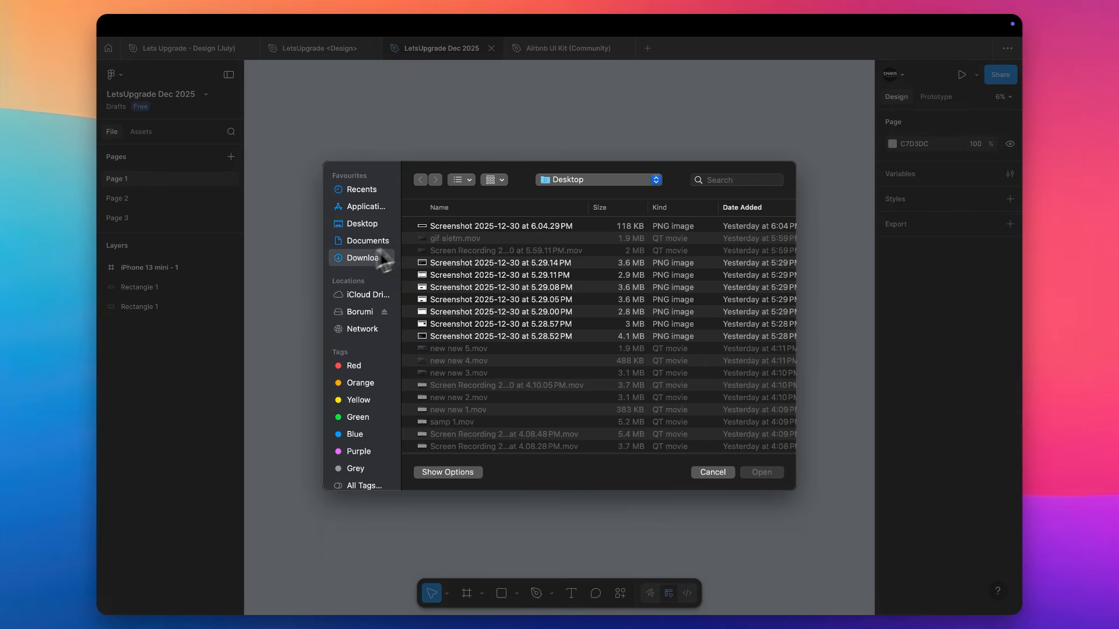
double_click(451, 225)
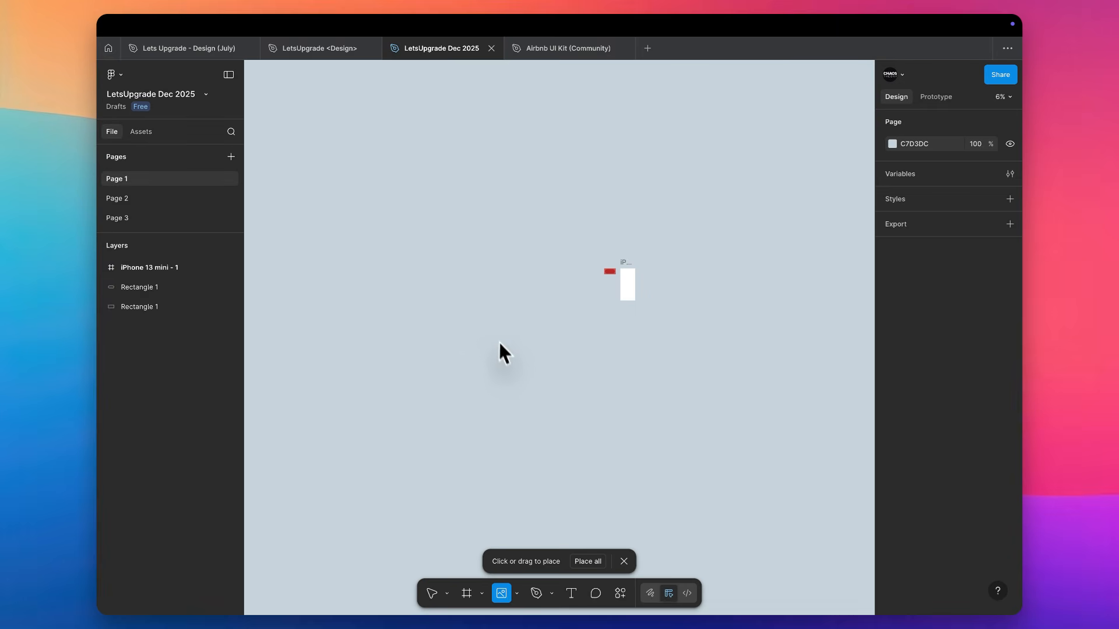
click(482, 305)
scroll(504, 314, up, 3)
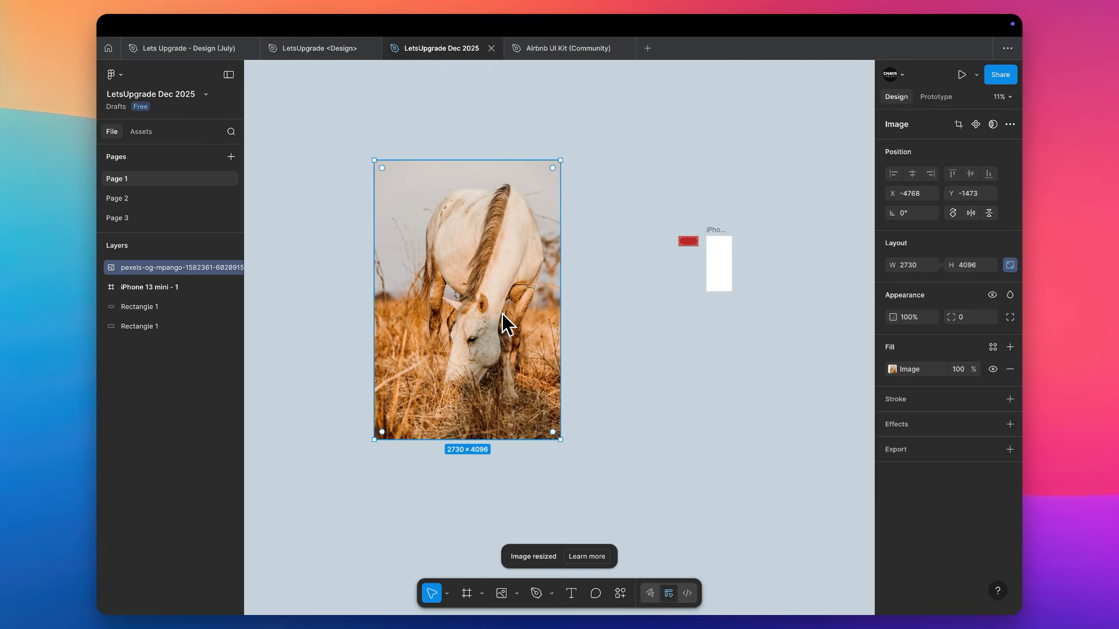
Center the horse photo inside the iPhone 13 mini frame and scale it proportionally to about 542 × 812
drag(466, 309, 719, 263)
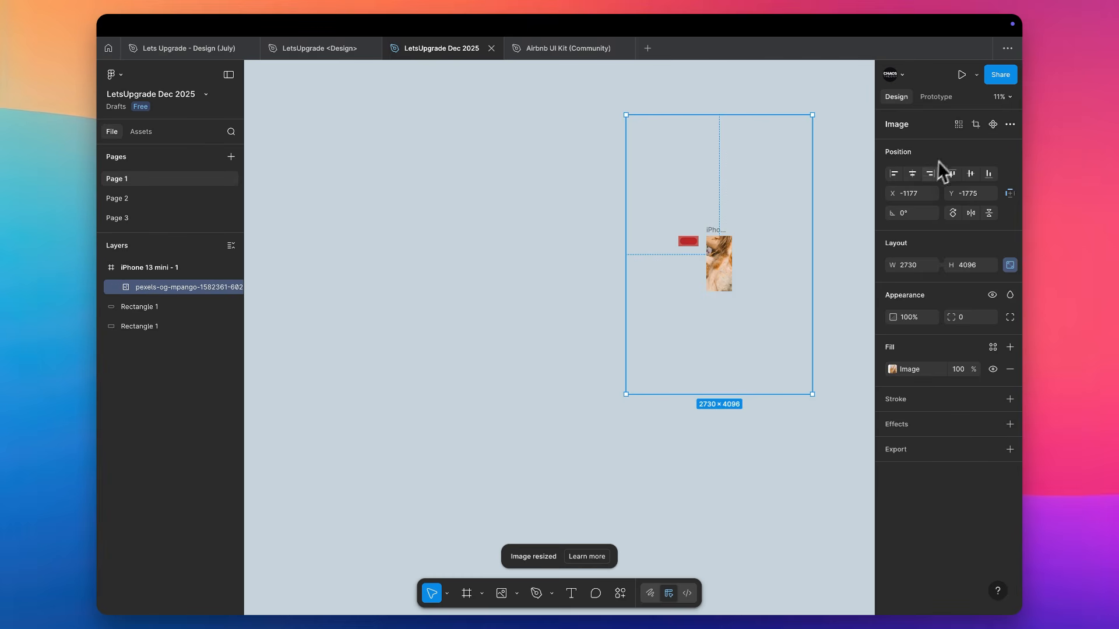
click(912, 173)
click(970, 174)
scroll(766, 206, up, 3)
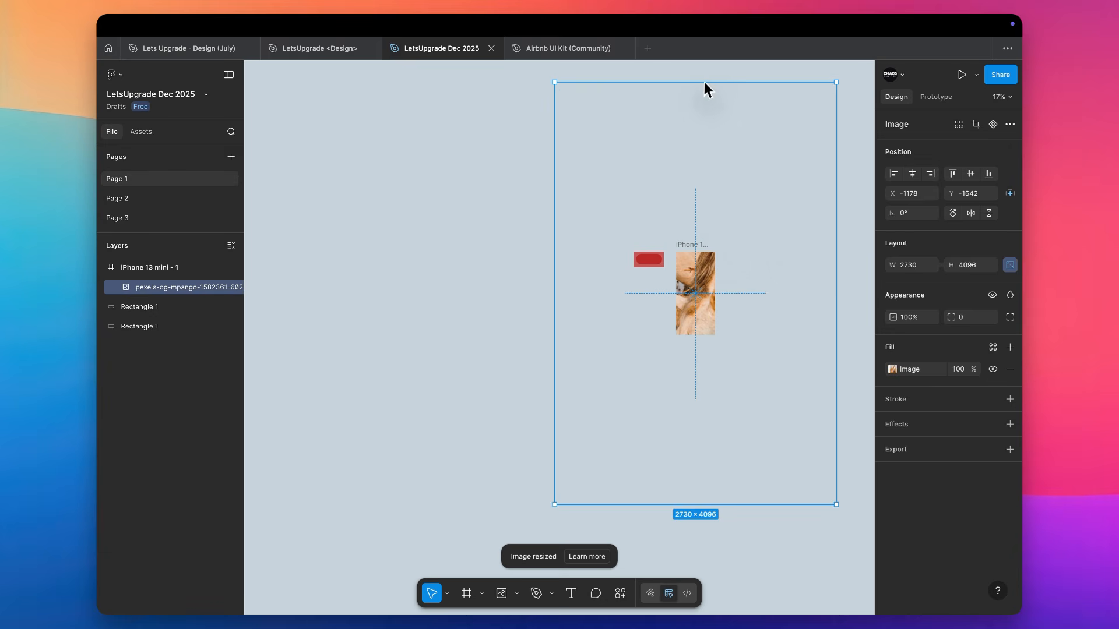
drag(703, 82, 702, 253)
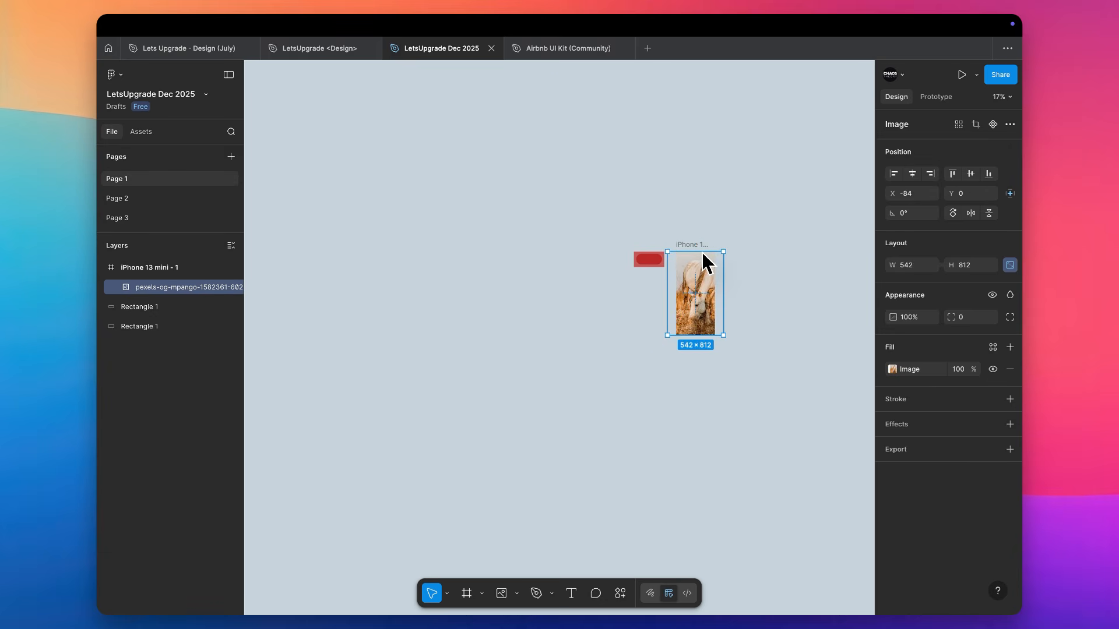
Move the red rounded rectangle into the iPhone 13 mini frame over the horse's back, at about X -58, Y 124
scroll(702, 253, up, 6)
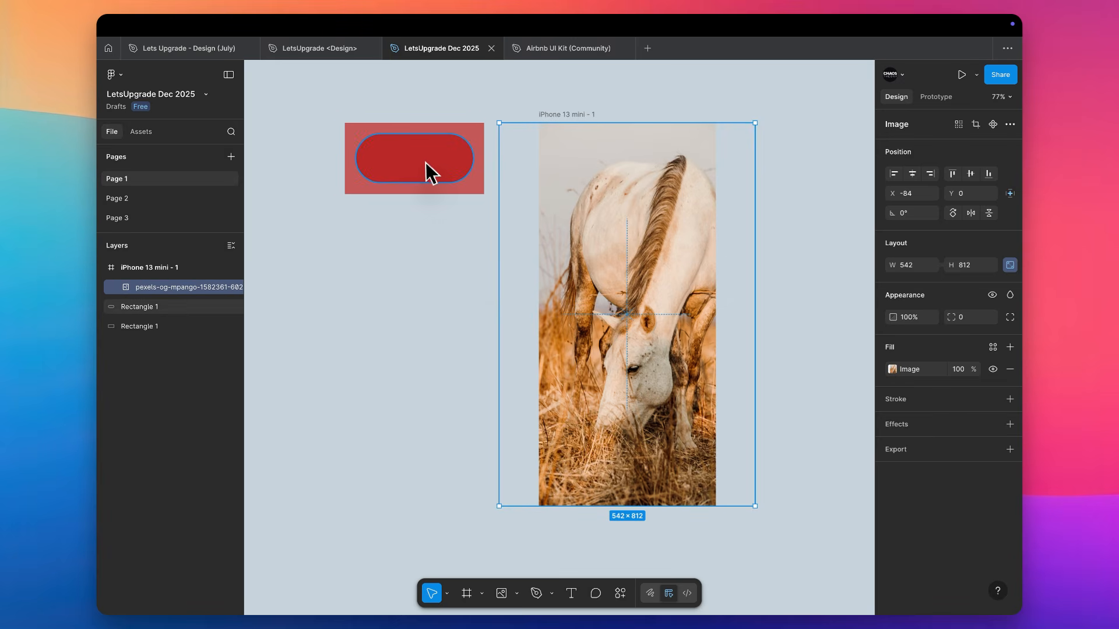
drag(427, 173, 707, 250)
scroll(707, 251, up, 5)
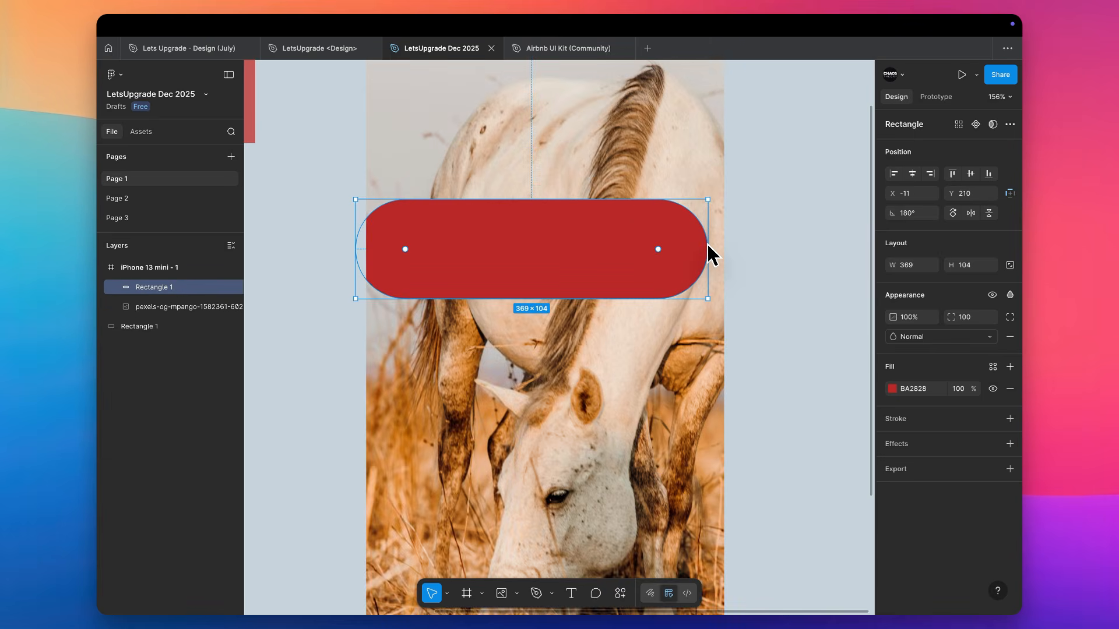
drag(507, 275, 454, 183)
scroll(453, 183, left, 2)
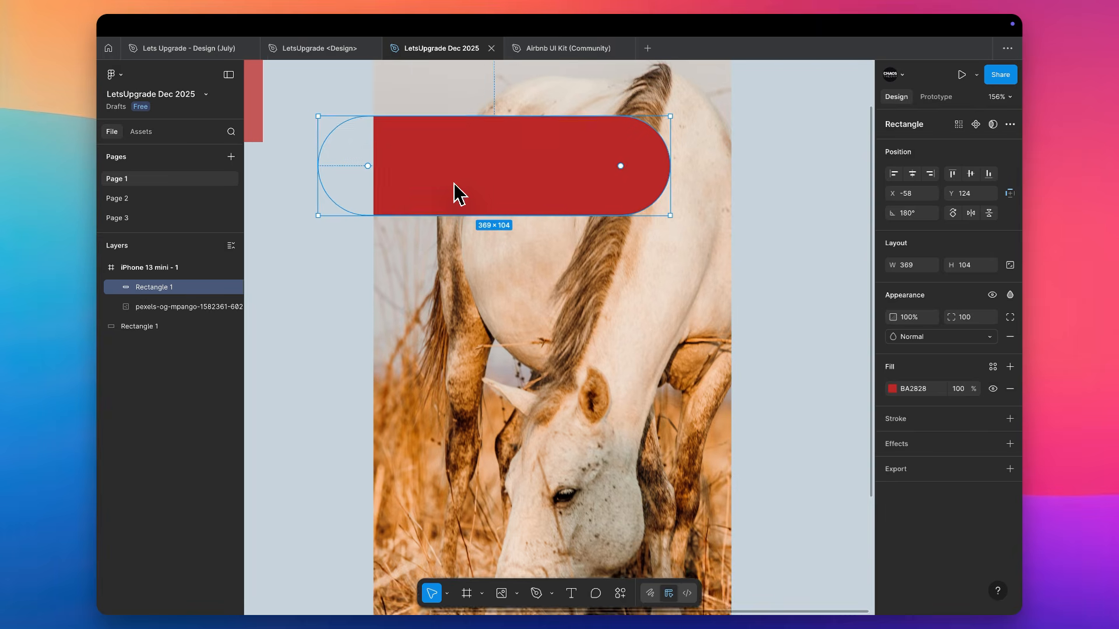
Preview the blend modes on the rounded rectangle over the horse photo and apply Difference
click(957, 336)
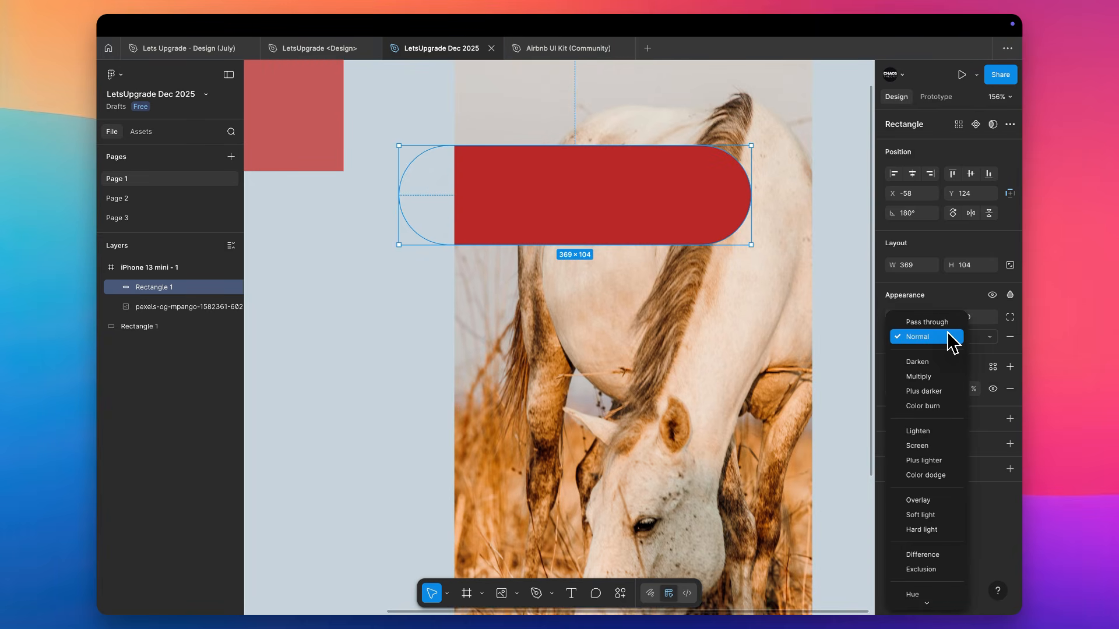
key(Down)
key(Down)
key(Down)
key(Down)
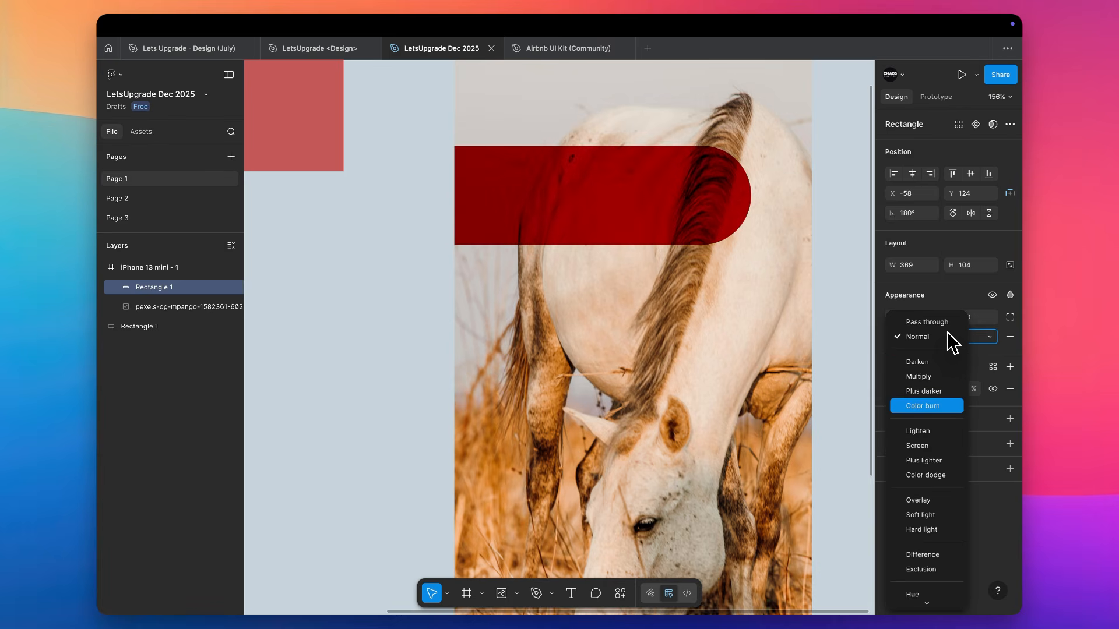
key(Down)
key(Down)
key(Down)
key(Down)
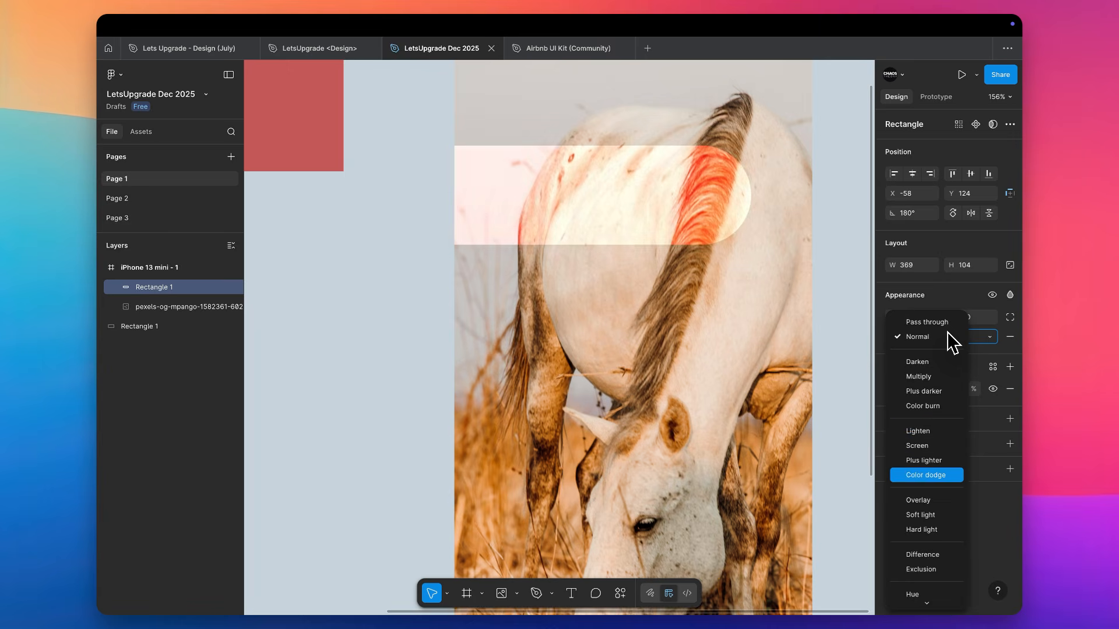
key(Down)
key(Down)
key(Down)
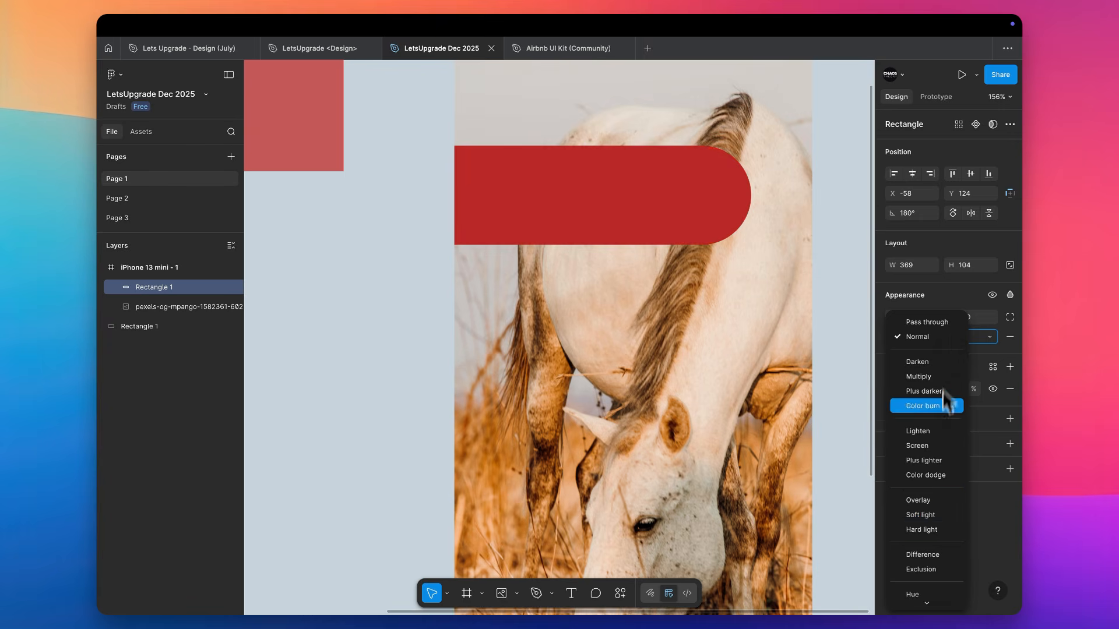
key(Down)
key(Down)
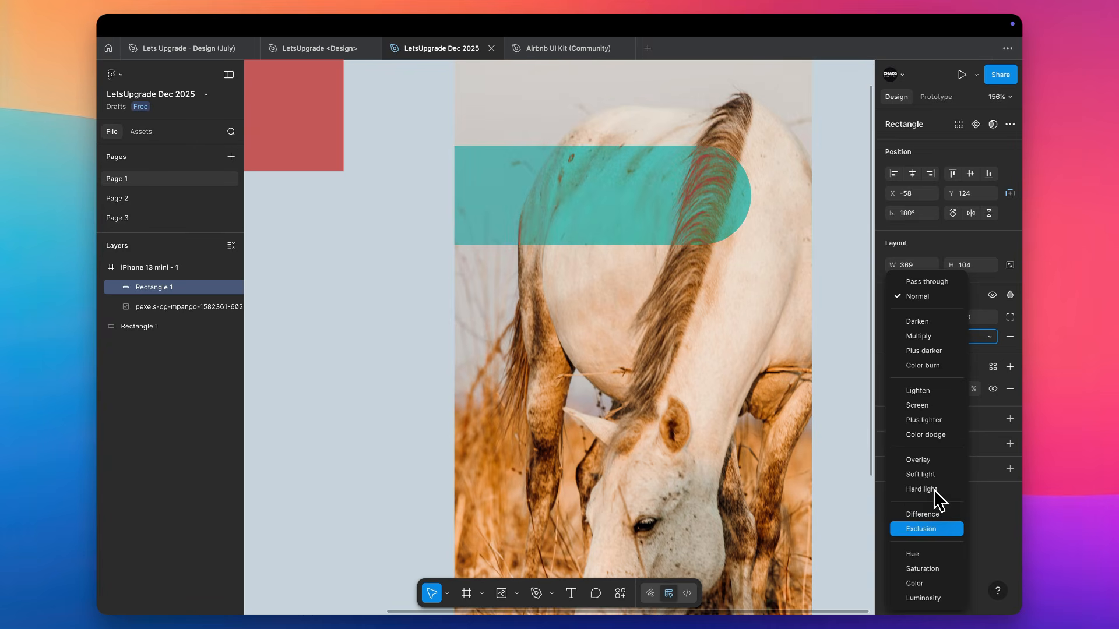
key(Down)
key(Up)
key(Up)
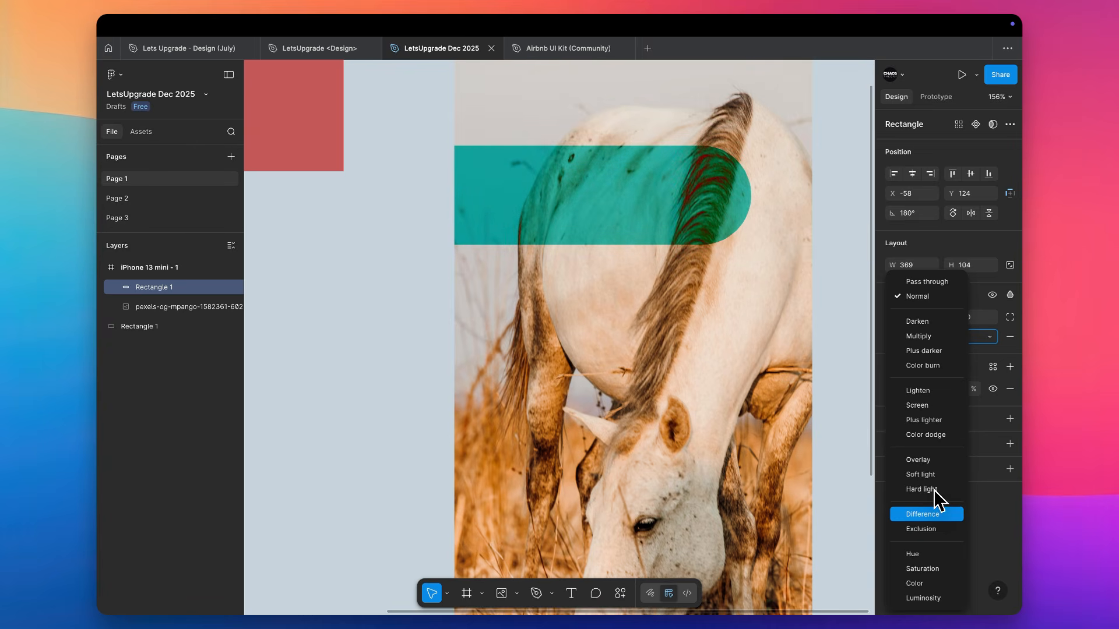
key(Return)
scroll(545, 220, down, 3)
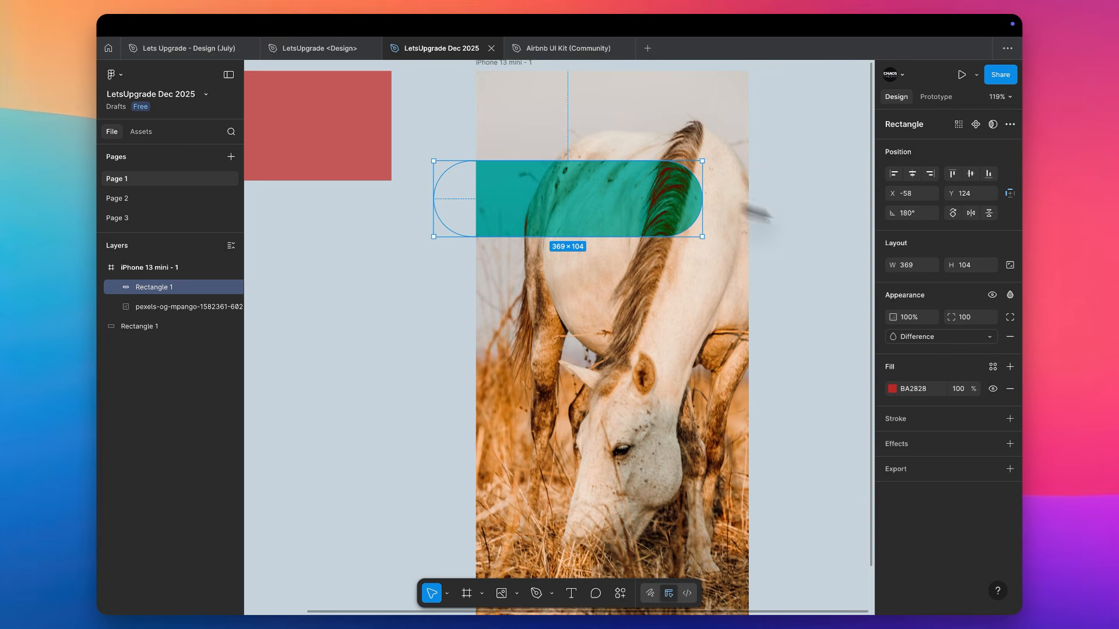
Set the rectangle's corner radius to 0 and stretch it past the frame's right edge to a width of about 516
click(974, 321)
text(0)
key(Return)
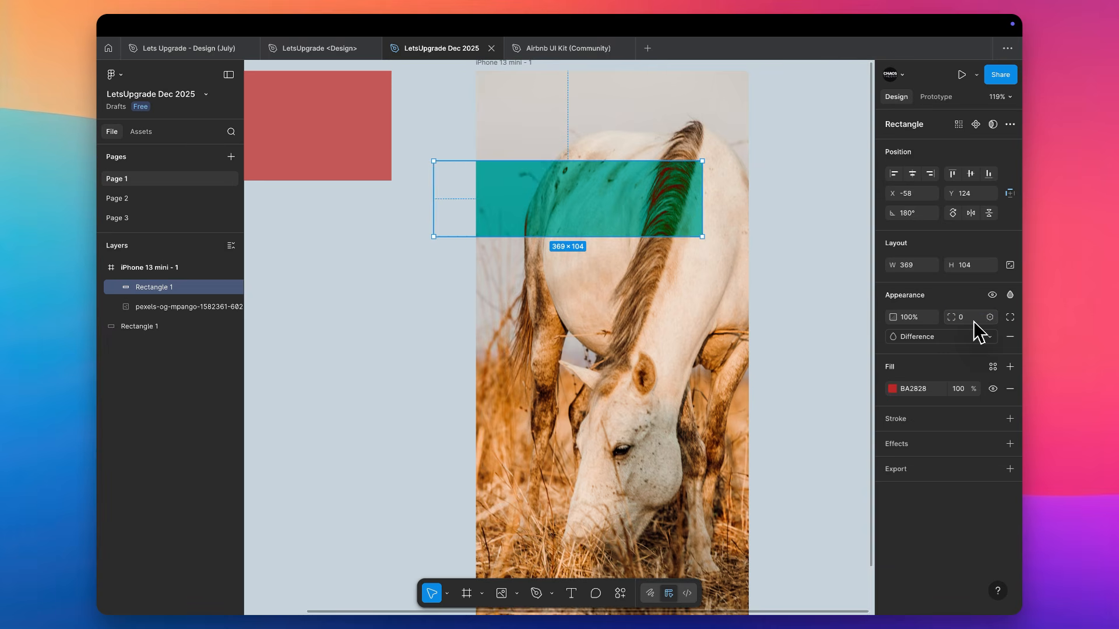
drag(704, 192, 809, 198)
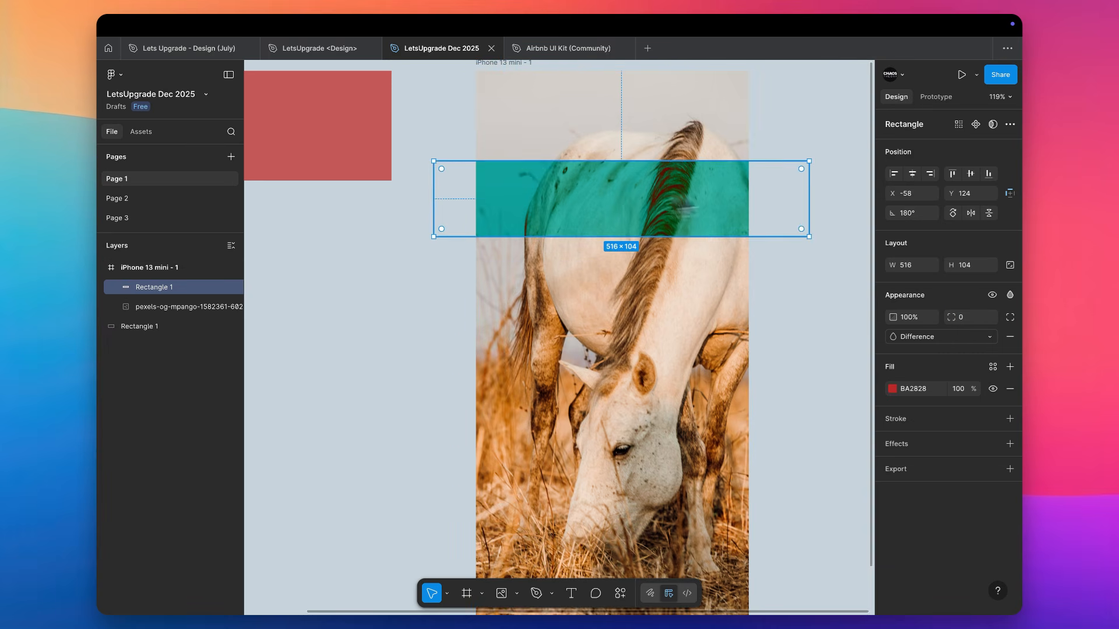
Increase the rectangle's height to about 278 and place a duplicate over the horse's head at about Y 488
drag(555, 162, 570, 432)
scroll(597, 157, down, 2)
scroll(569, 432, down, 4)
drag(670, 256, 658, 387)
scroll(660, 373, up, 1)
scroll(661, 376, up, 2)
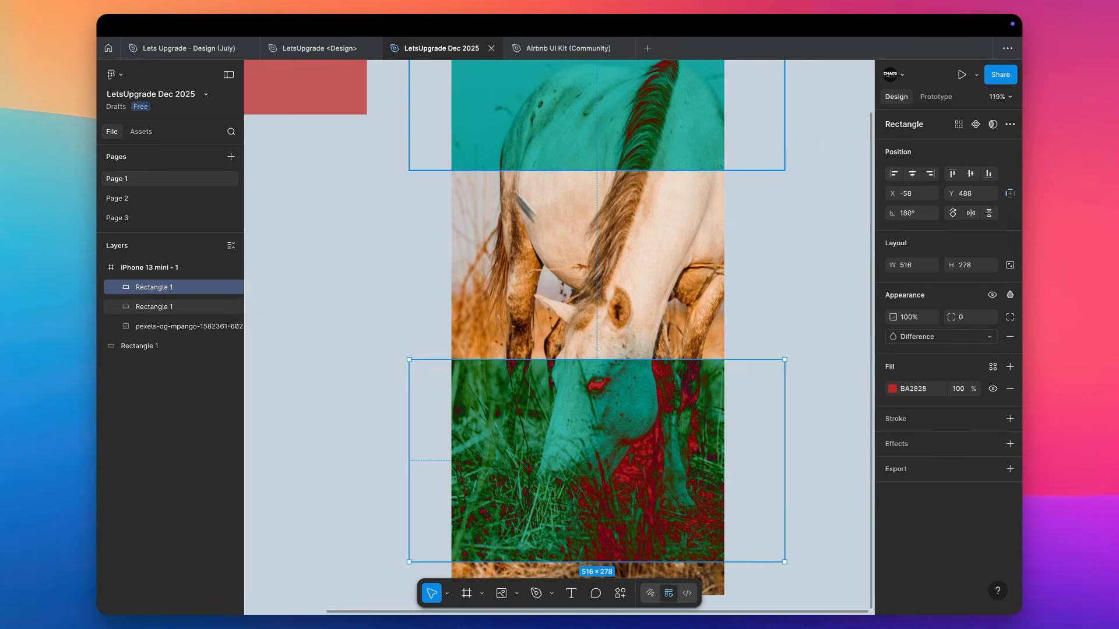
Narrow both rectangles to about 219 wide, duplicate the pair on the left, and offset the copies vertically into a checkered layout
shift+click(491, 85)
drag(465, 158, 624, 158)
drag(700, 145, 522, 152)
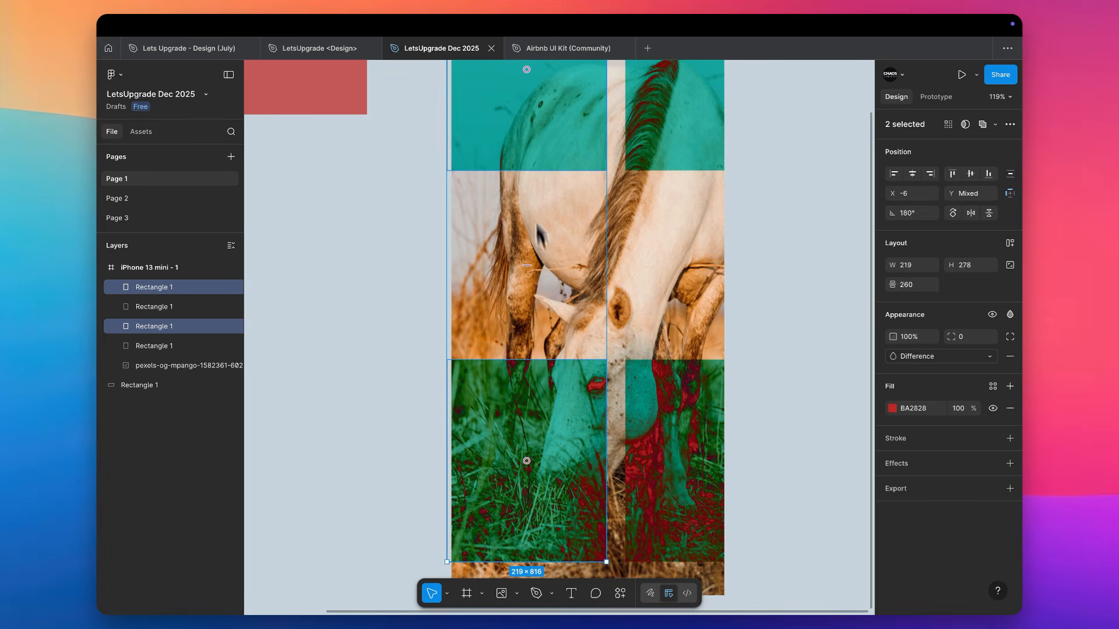
drag(572, 417, 575, 218)
click(840, 257)
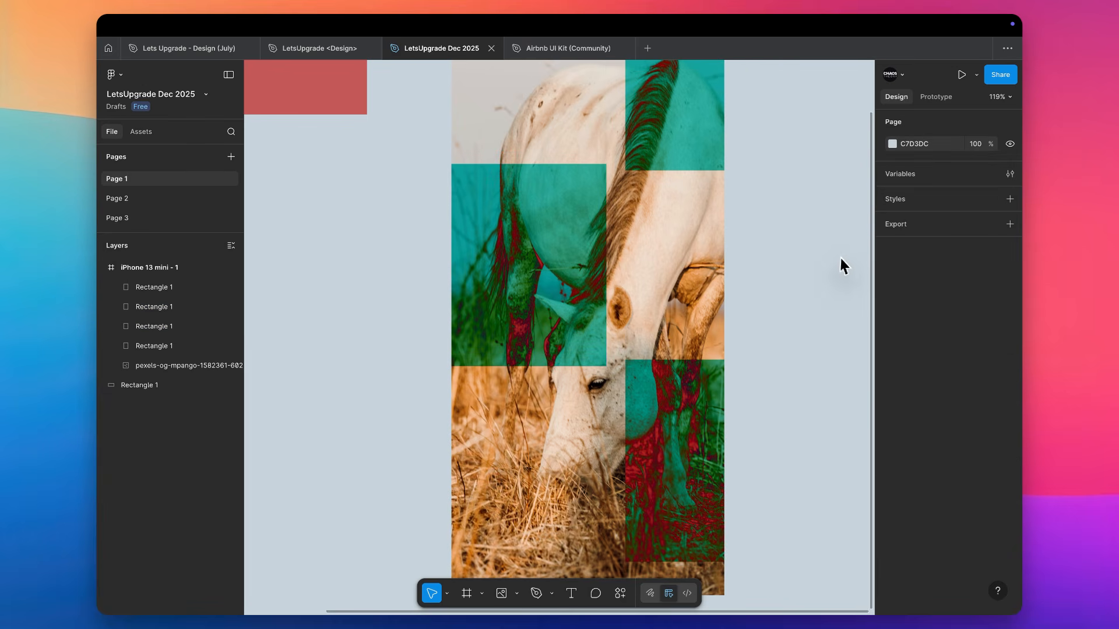
Group the three visible Difference rectangles, center the group vertically and horizontally in the frame, and ungroup it
scroll(840, 256, down, 3)
scroll(840, 257, right, 2)
click(666, 134)
shift+click(544, 250)
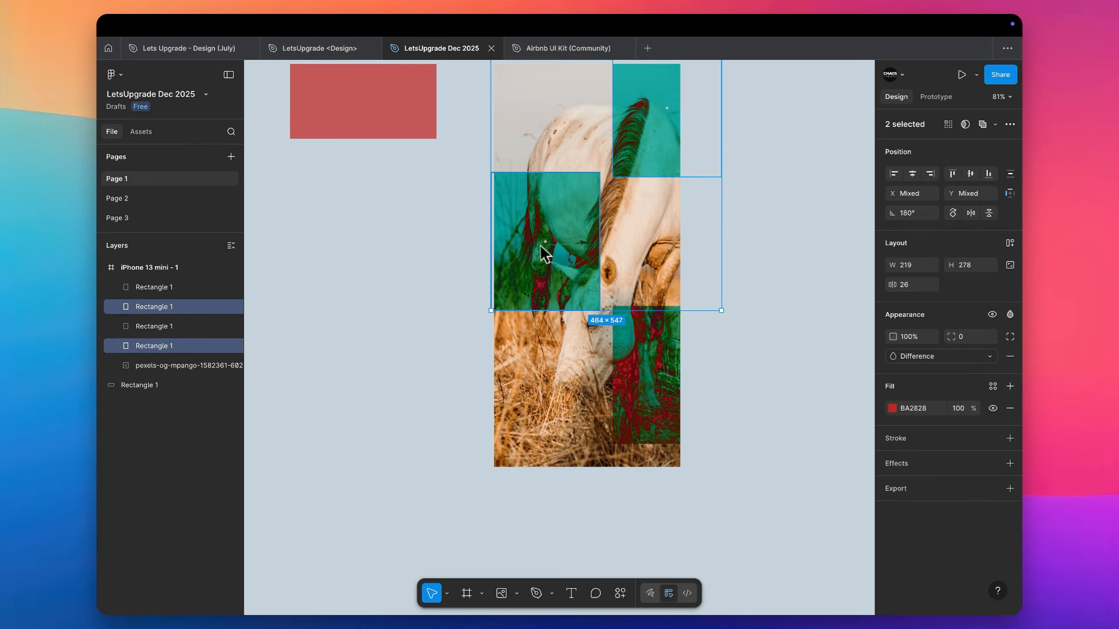
shift+click(664, 349)
key(super+g)
click(971, 174)
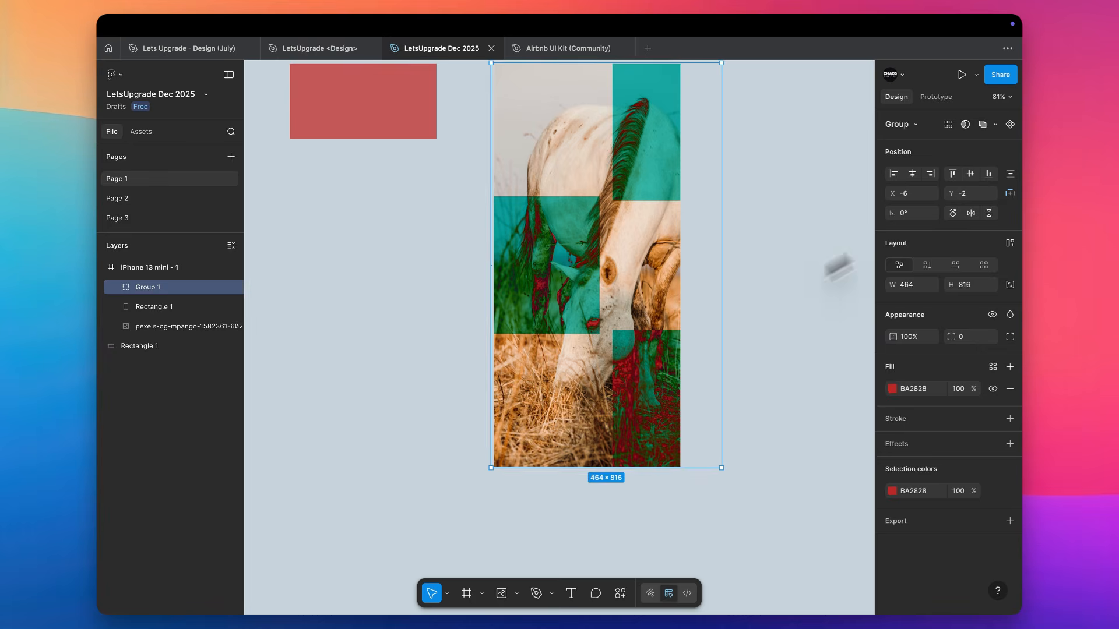
click(916, 175)
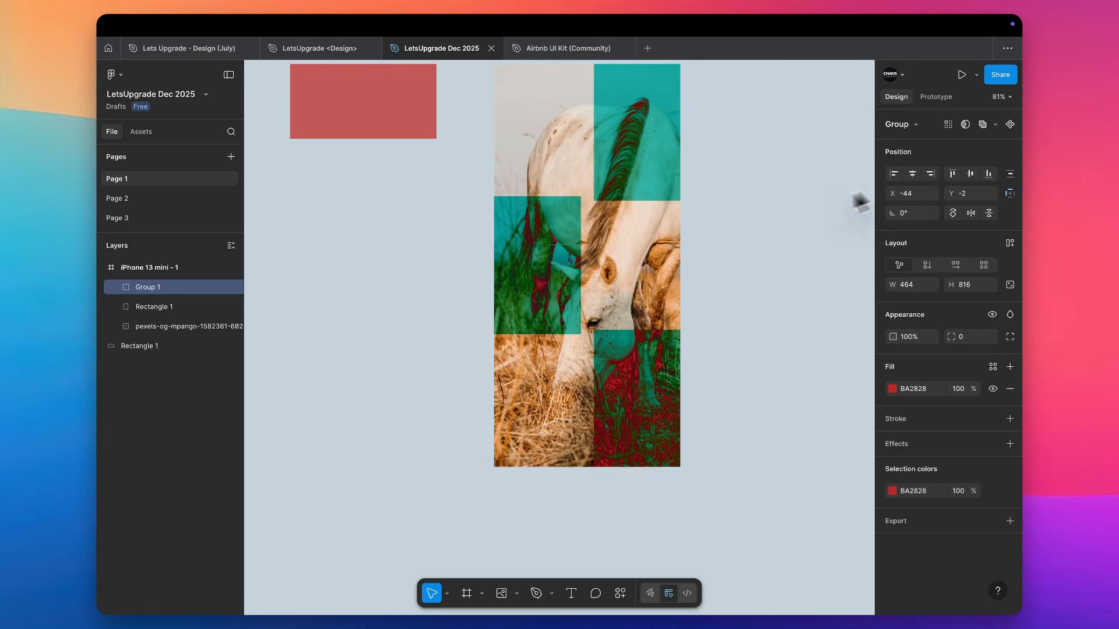
scroll(742, 207, up, 3)
key(shift+super+g)
click(743, 208)
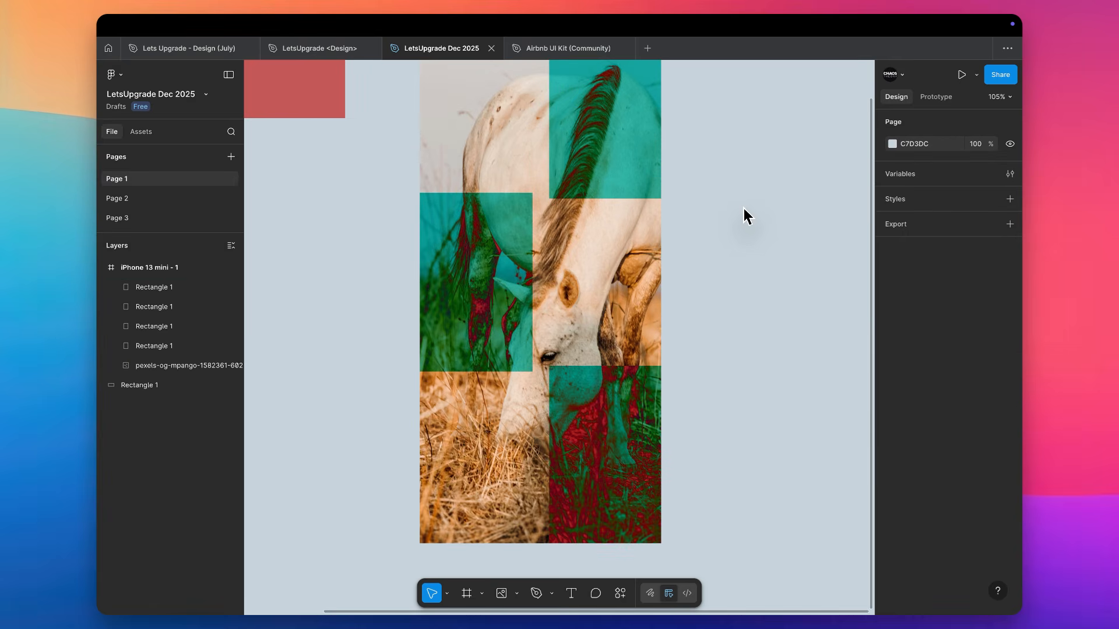
Remove the Difference blend mode from the left rectangle over the horse photo
scroll(743, 208, down, 2)
click(565, 235)
scroll(580, 247, up, 5)
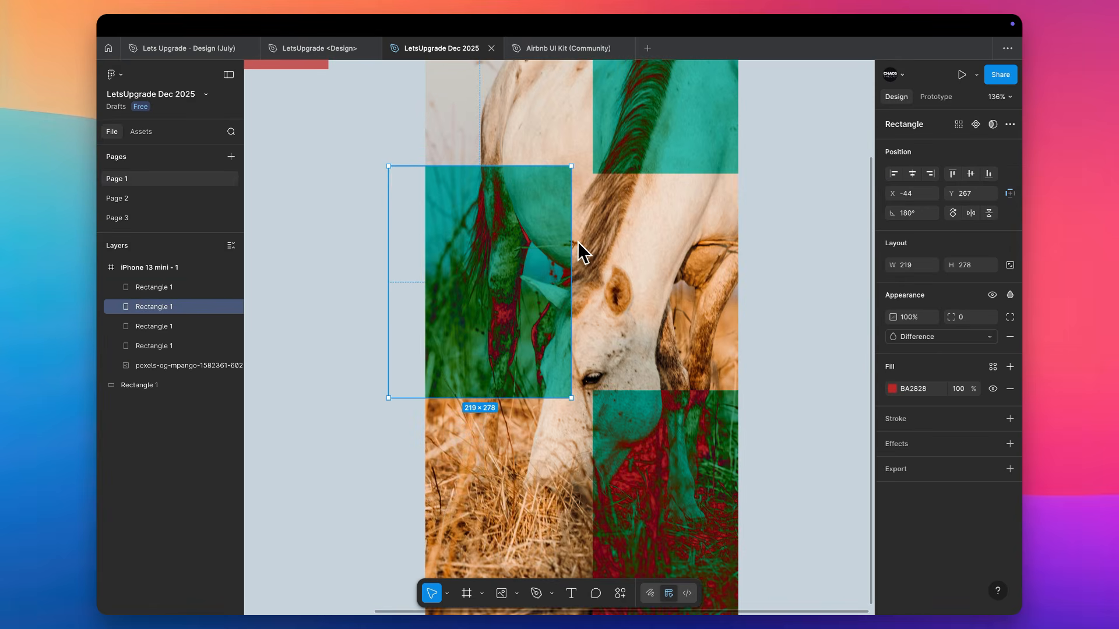
click(1006, 337)
Select the three visible rectangles over the horse photo and delete them
shift+click(638, 452)
shift+click(655, 151)
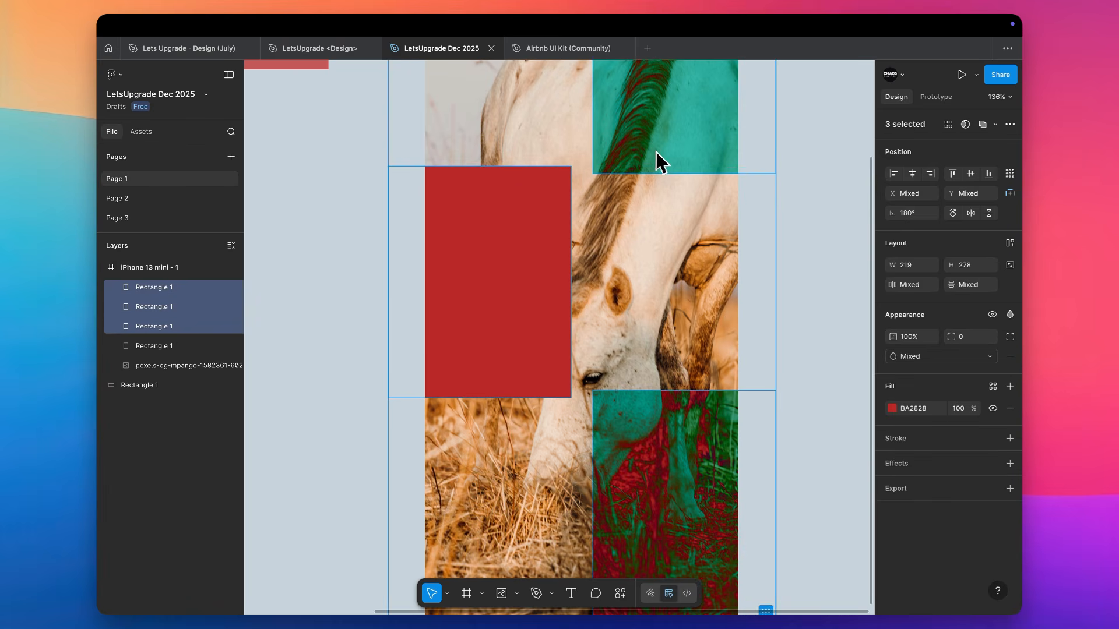
key(Delete)
Change the fill of the standalone red rectangle beside the frame to the deeper red B91111
scroll(553, 183, left, 5)
scroll(554, 183, up, 3)
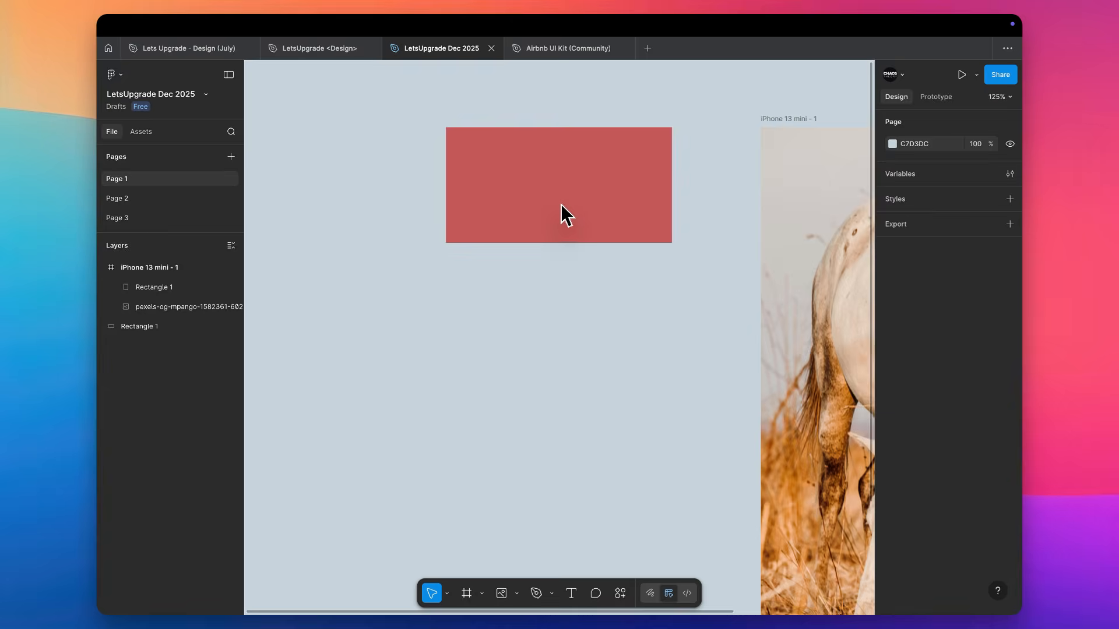
click(560, 205)
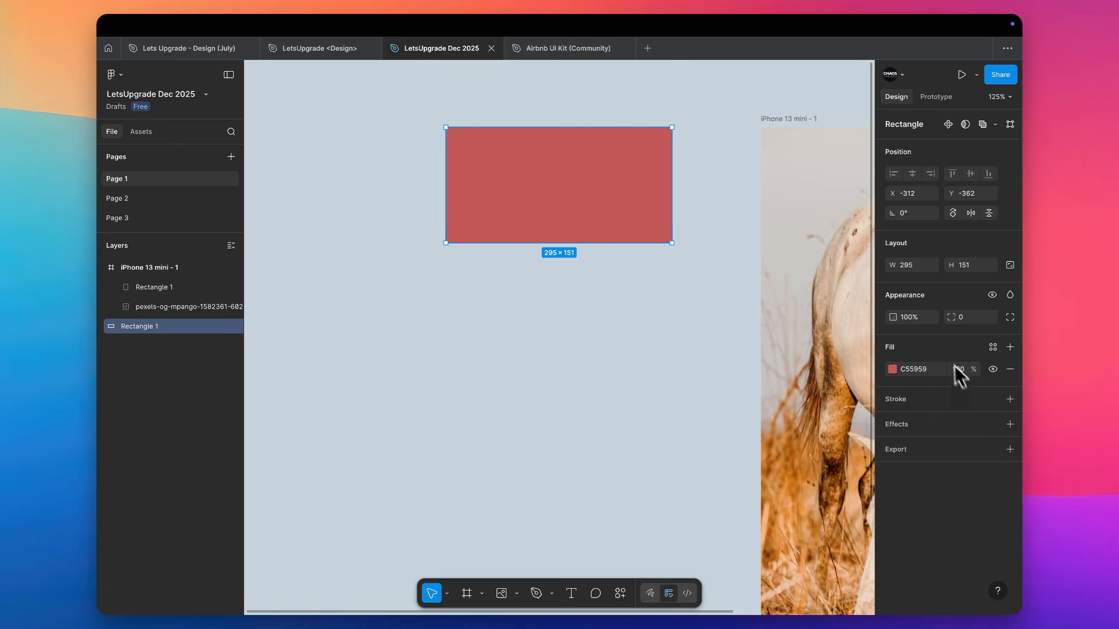
click(892, 369)
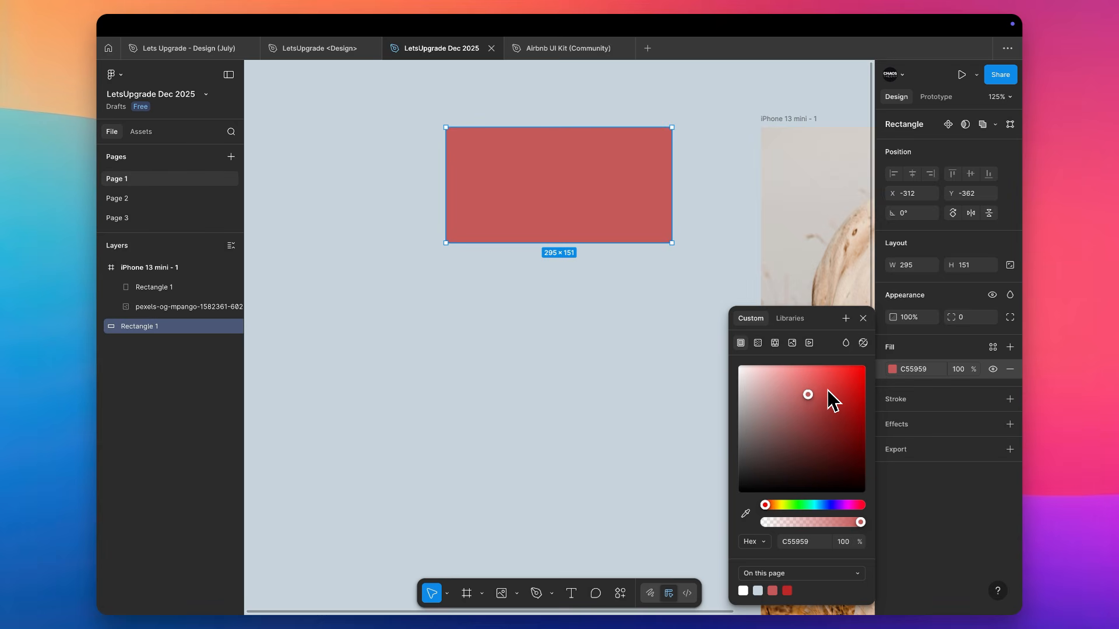
drag(831, 398, 855, 401)
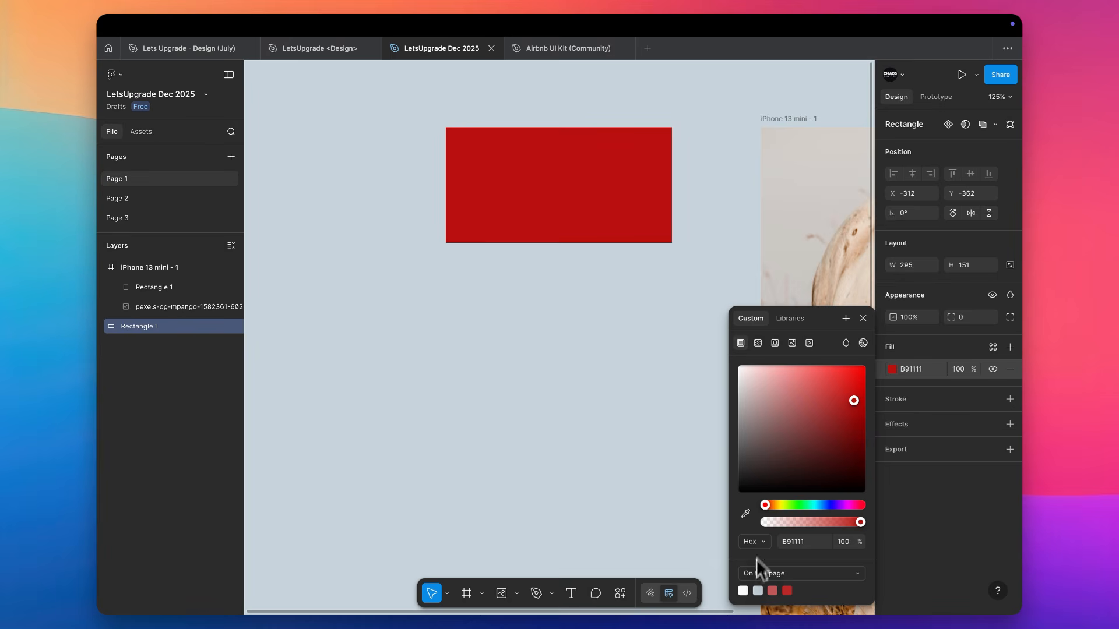
Check the color format options, keep Hex, and shift the rectangle's fill hue to the blue 119AB9
click(757, 542)
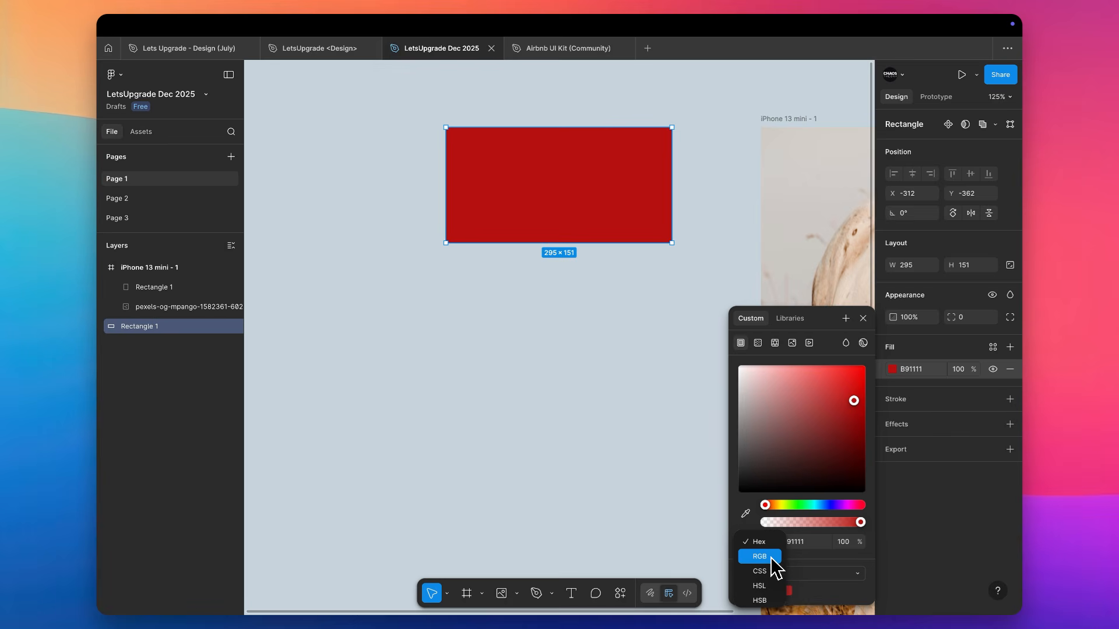
click(757, 539)
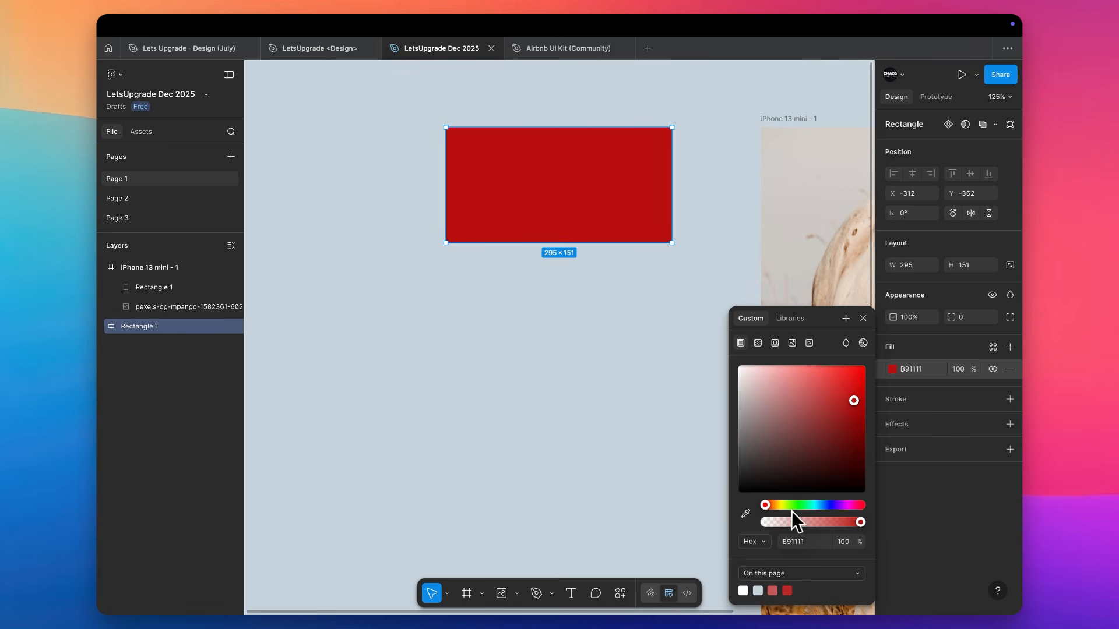
drag(792, 511, 867, 524)
Hide the standalone rectangle's fill and show it again
click(960, 369)
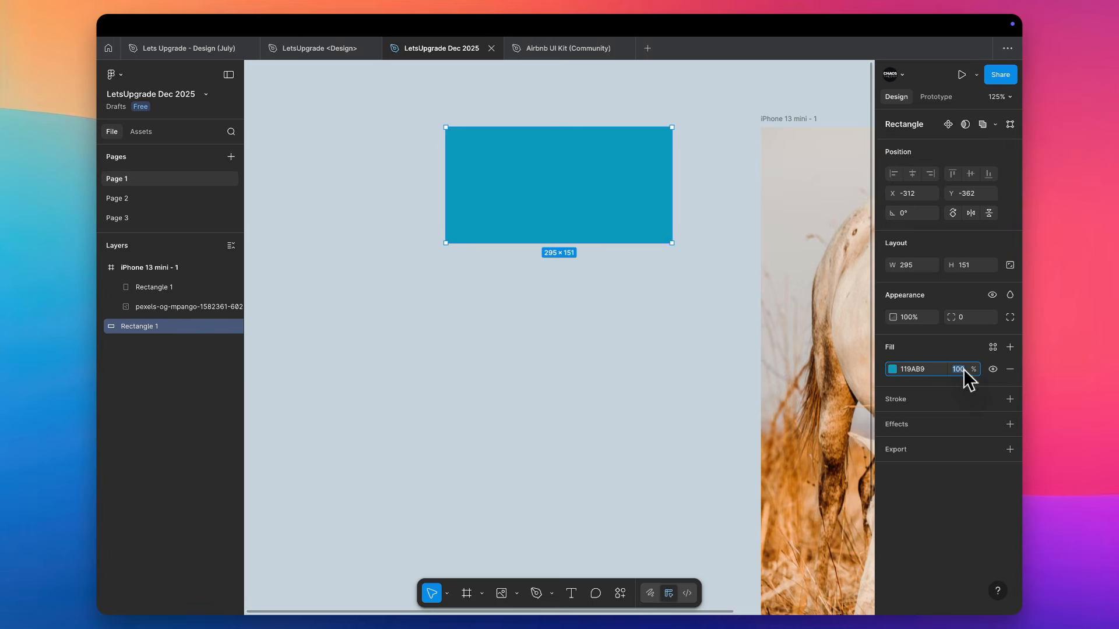
click(993, 370)
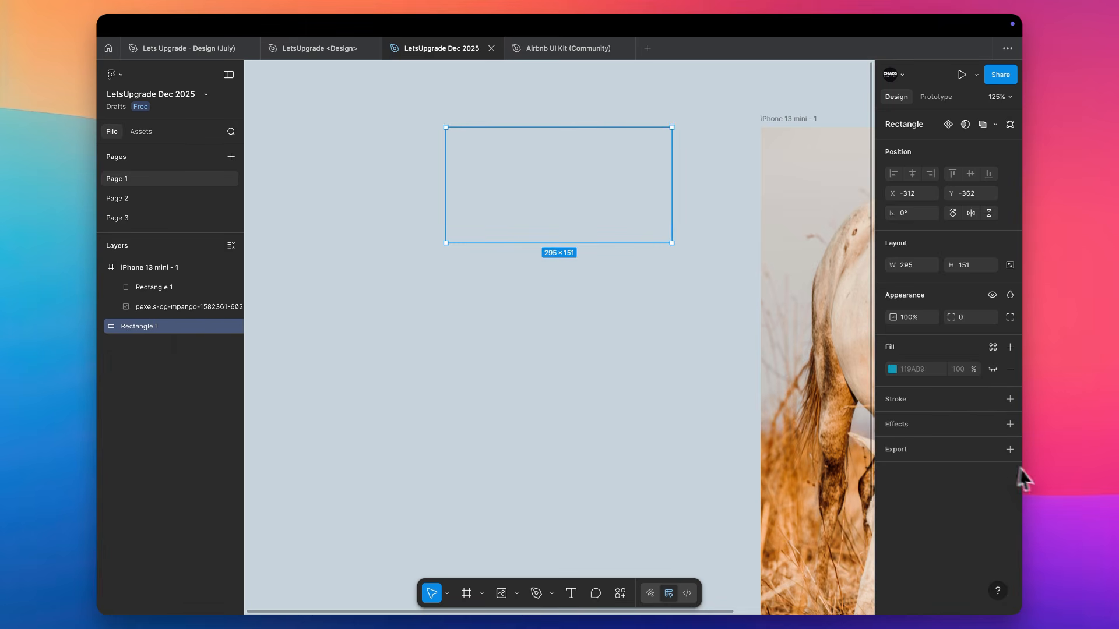
click(992, 370)
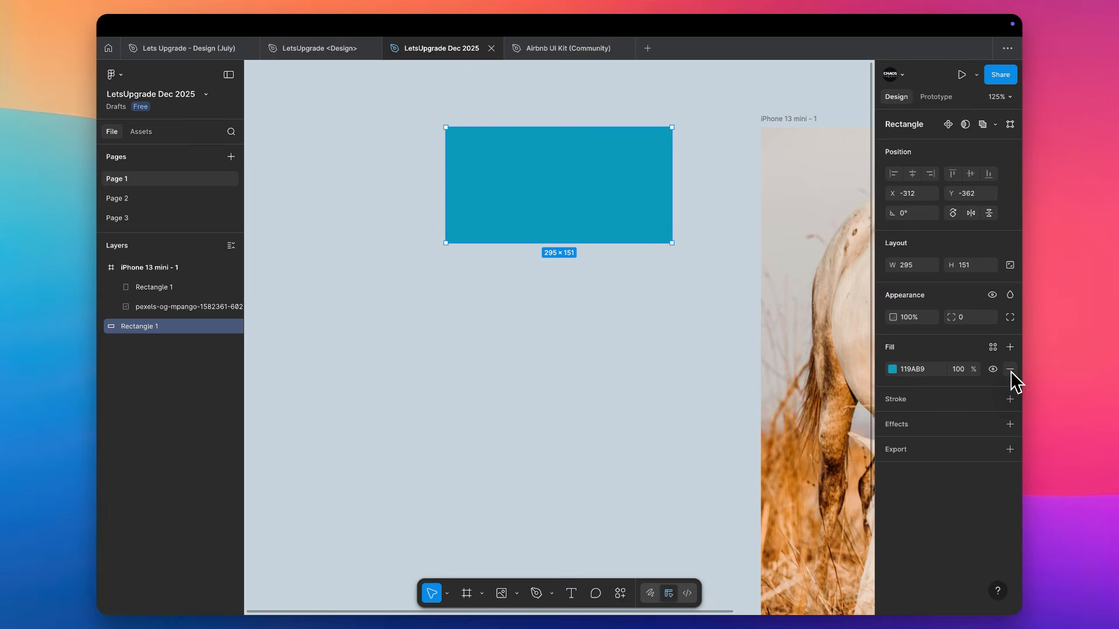
Remove the standalone rectangle's fill and add a new default D9D9D9 fill
click(1010, 370)
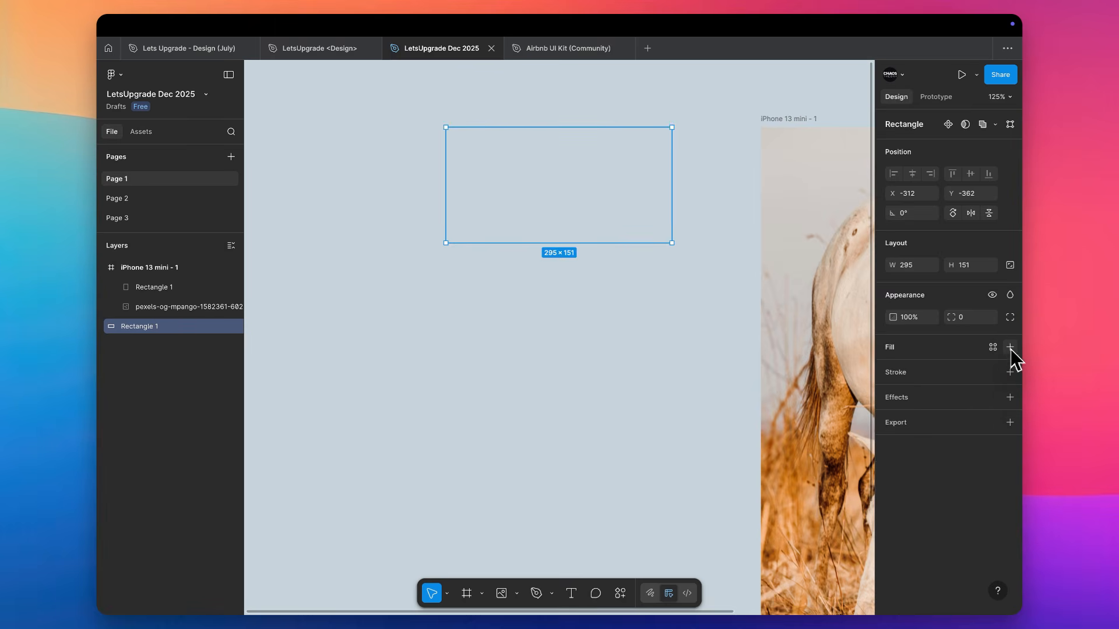
click(1010, 348)
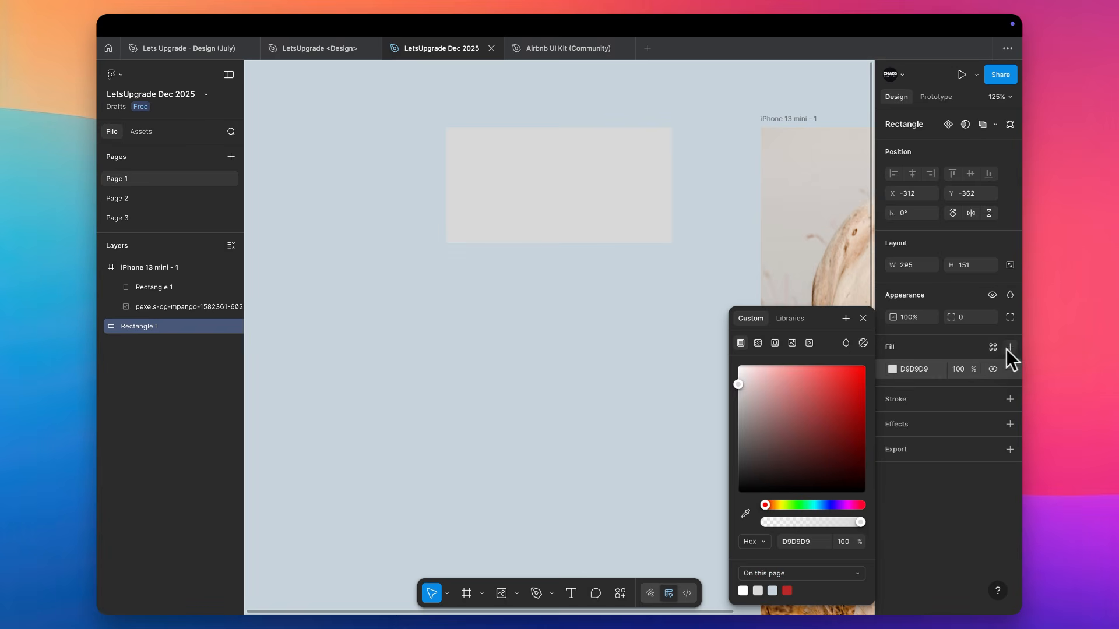
click(960, 358)
View the library color styles available for the rectangle's fill, close them, and reselect the rectangle
click(994, 348)
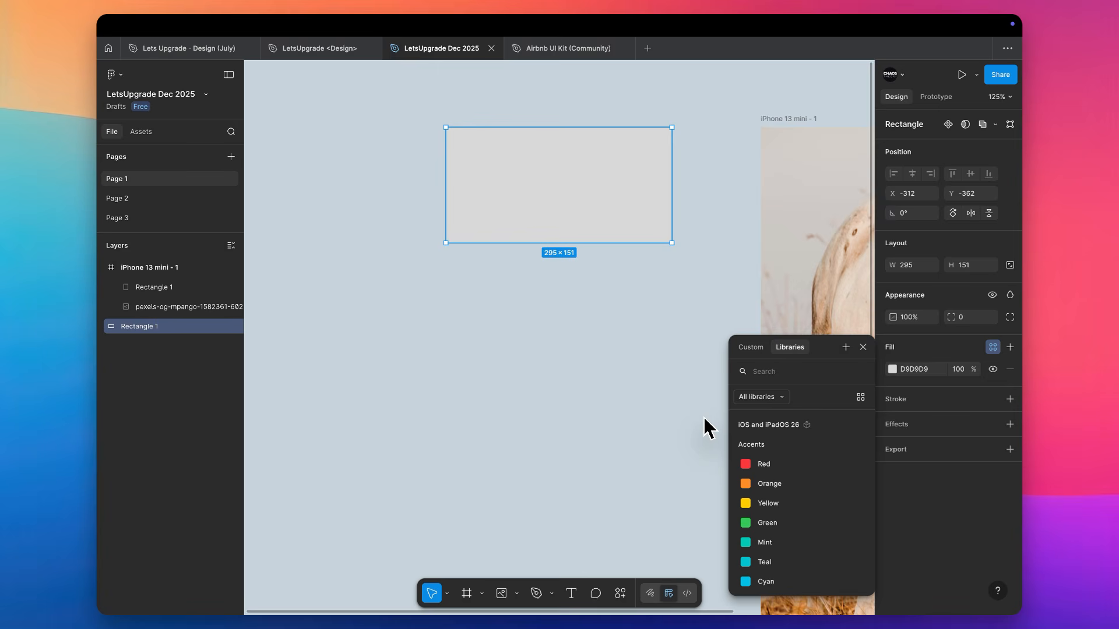
click(547, 396)
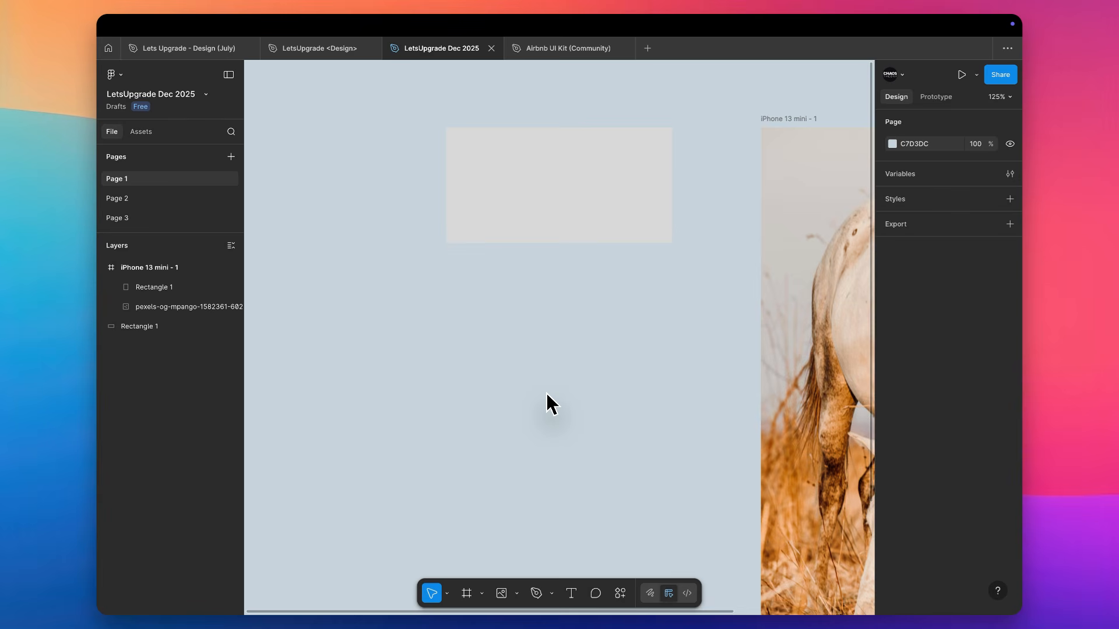
click(519, 215)
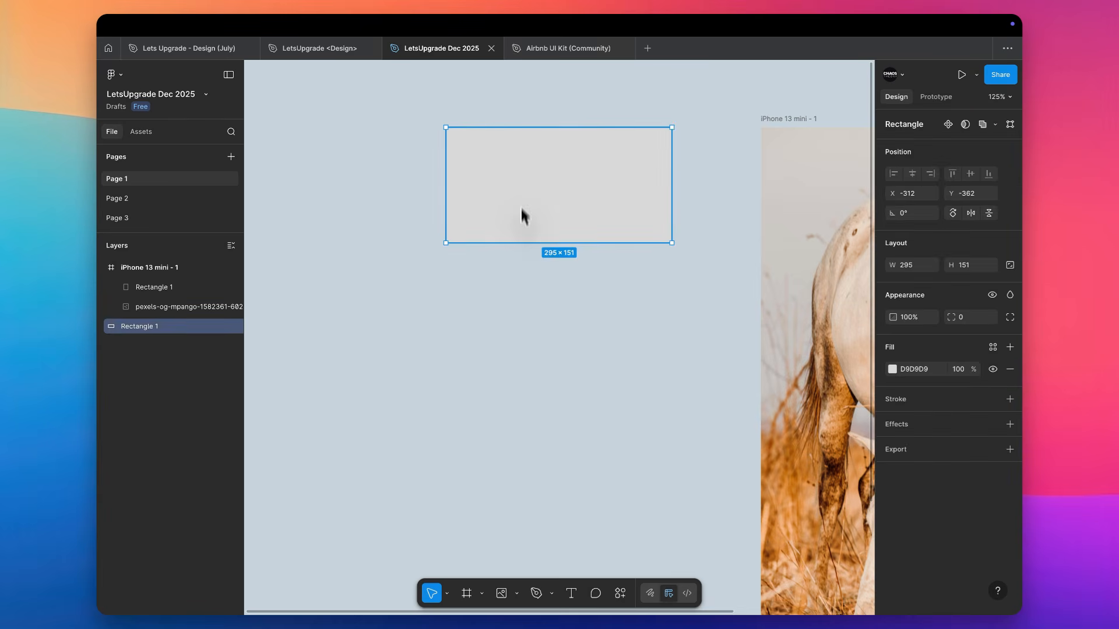
Duplicate the grey rectangle below itself and fill the copy with orange C5721D sampled from the grass in the horse photo
drag(519, 215, 519, 342)
scroll(520, 339, right, 3)
scroll(520, 337, down, 5)
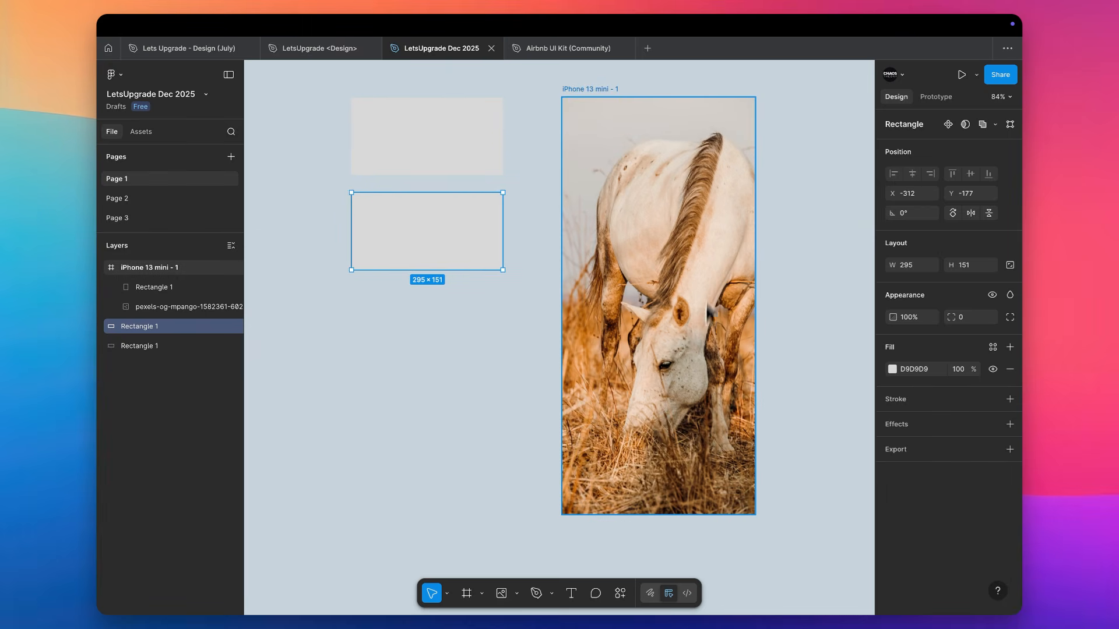
scroll(628, 428, up, 2)
scroll(628, 428, left, 2)
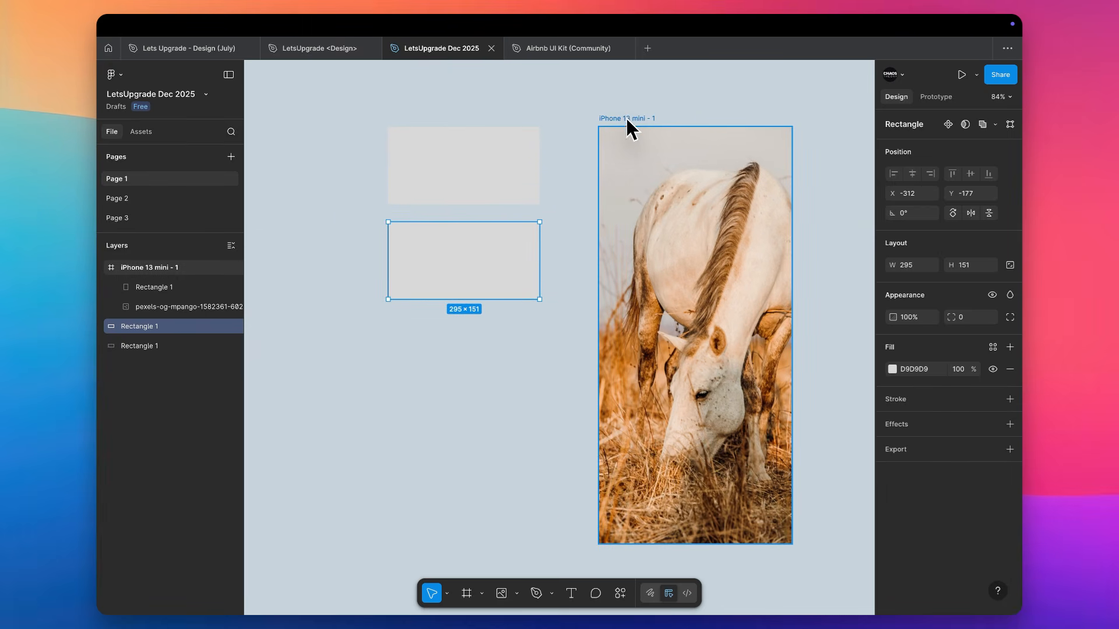
scroll(624, 120, down, 2)
scroll(624, 120, right, 2)
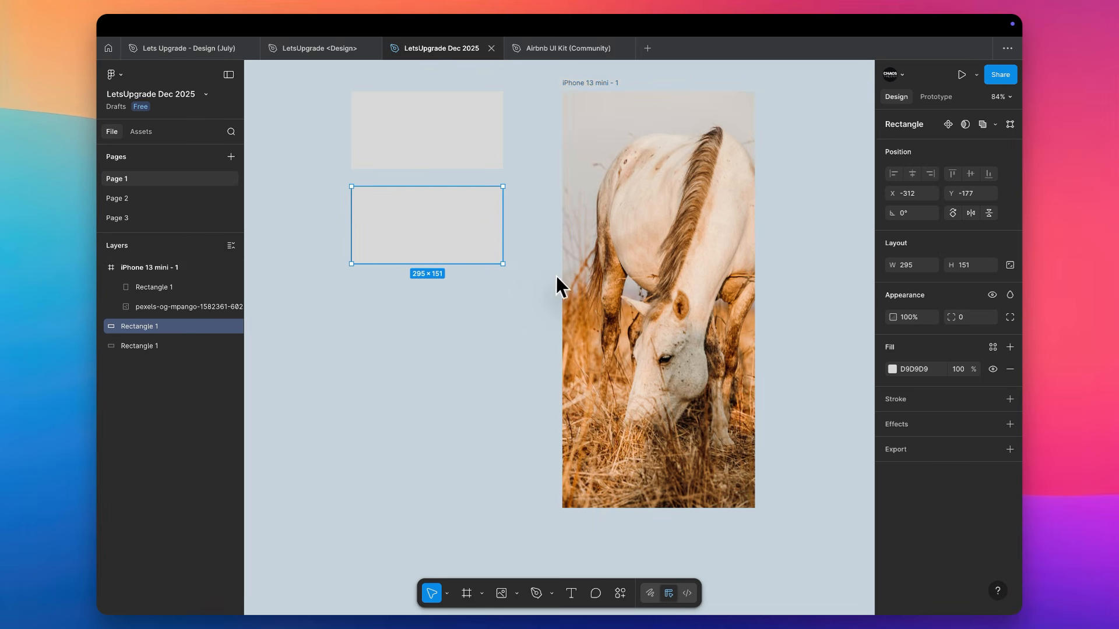
key(i)
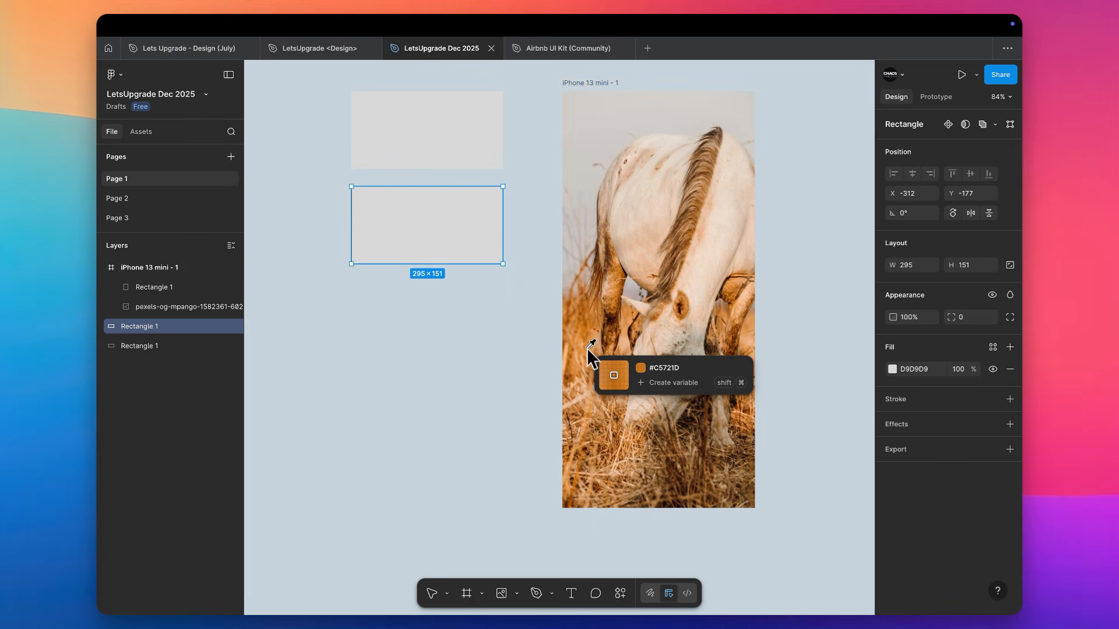
click(587, 346)
click(498, 345)
Duplicate the orange rectangle directly below itself
drag(468, 224, 467, 310)
key(i)
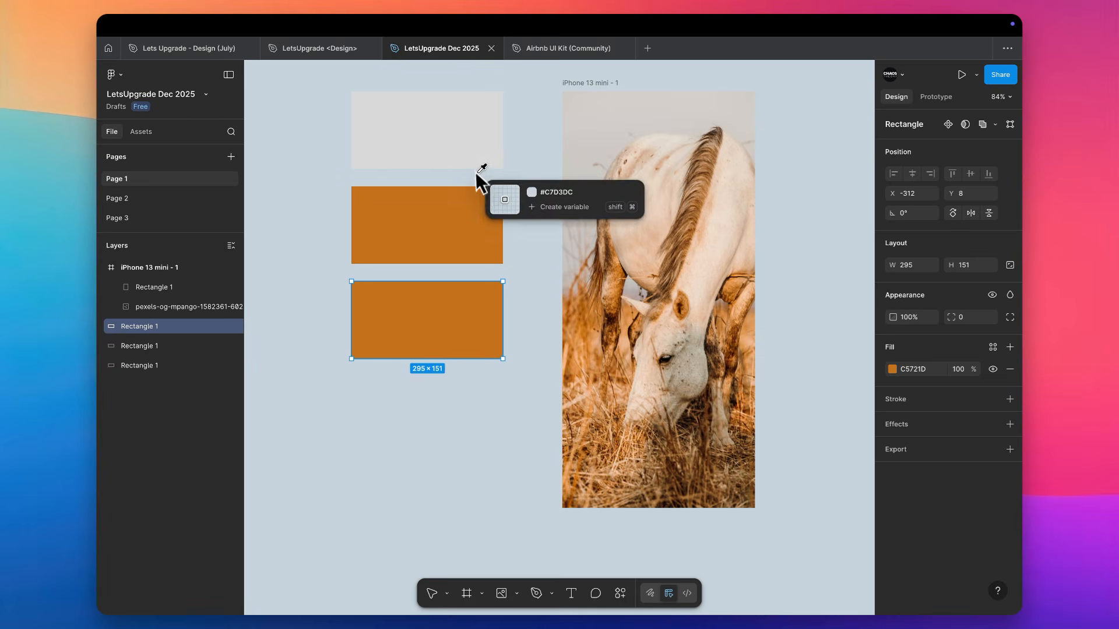
key(Escape)
Fill the grey rectangle with beige DFC1A9 sampled from the horse's coat in the photo
click(472, 156)
key(i)
click(626, 240)
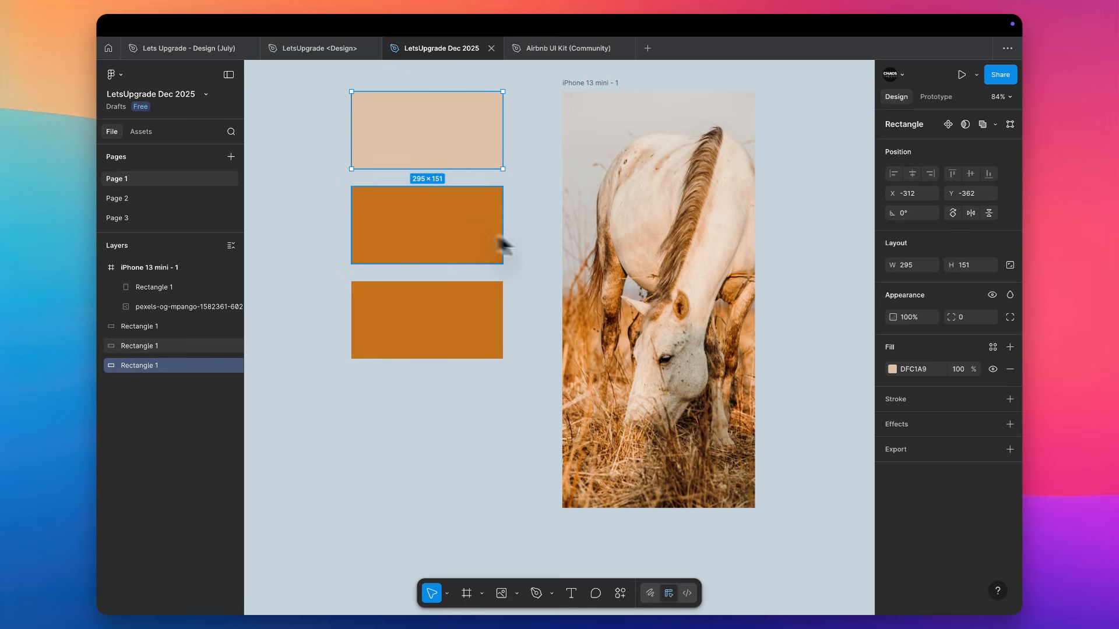
Fill the lowest rectangle with near-black 010103 sampled from the horse's eye, and check the fills of the color rectangles
click(475, 324)
key(i)
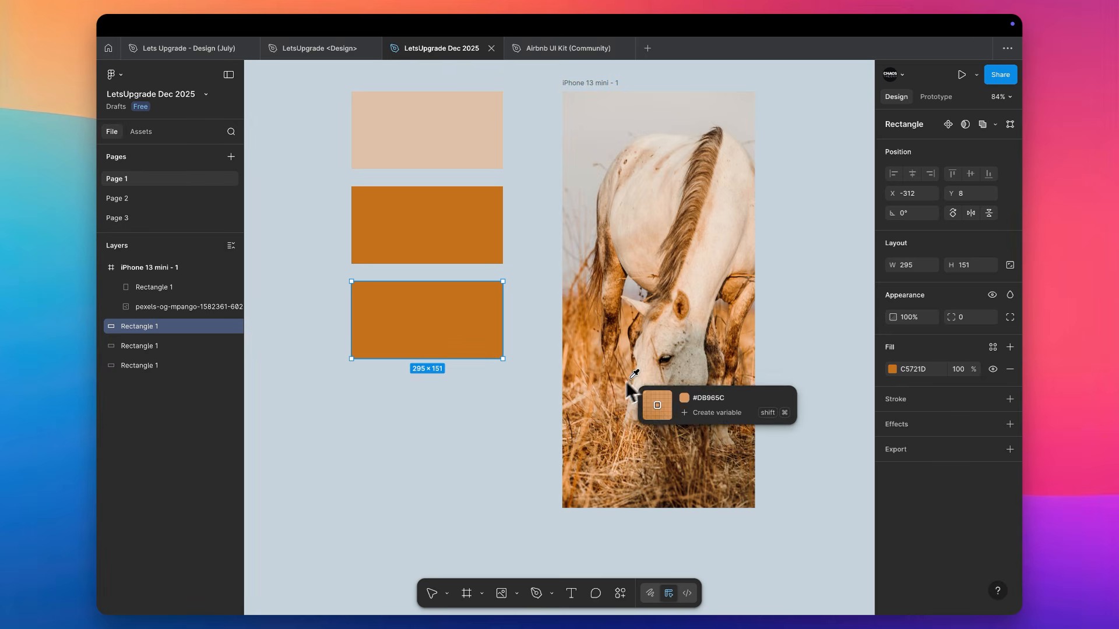
click(664, 360)
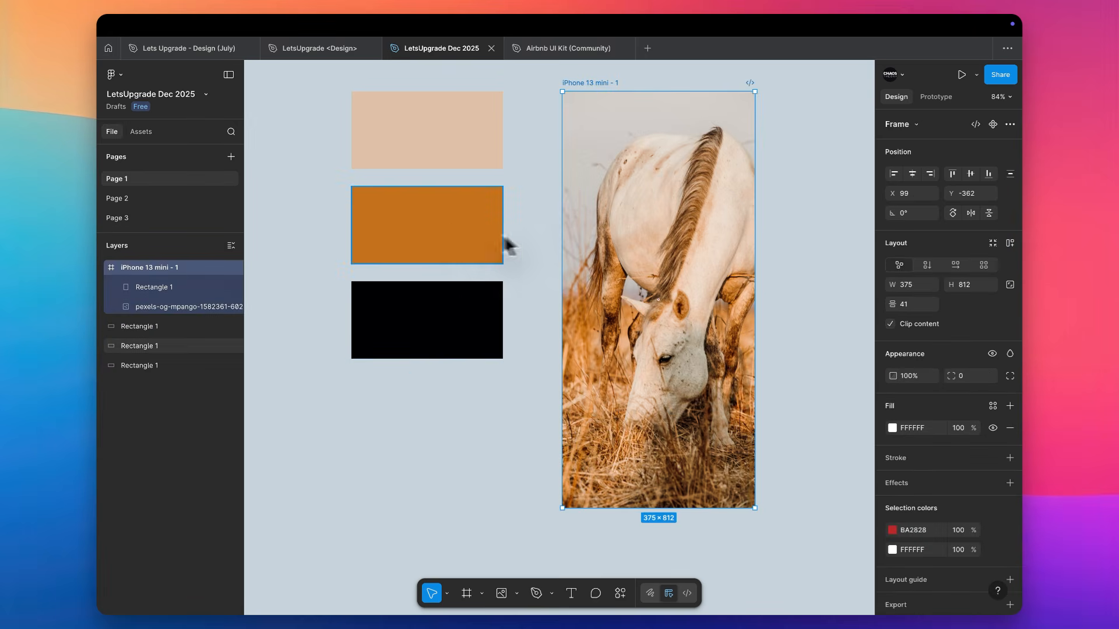
click(401, 226)
click(428, 113)
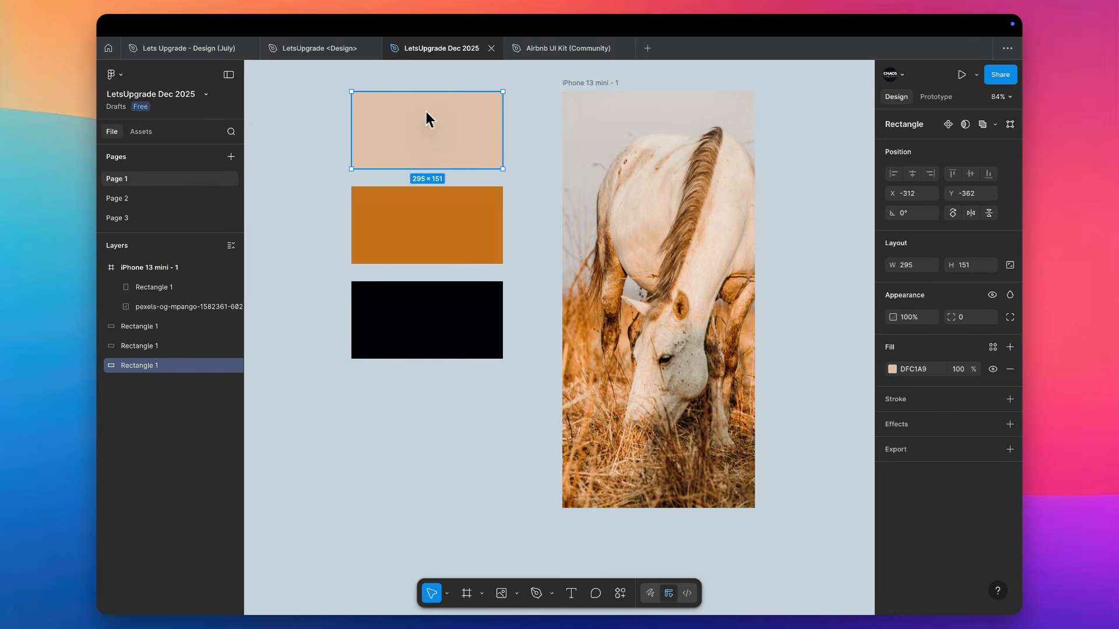
click(434, 319)
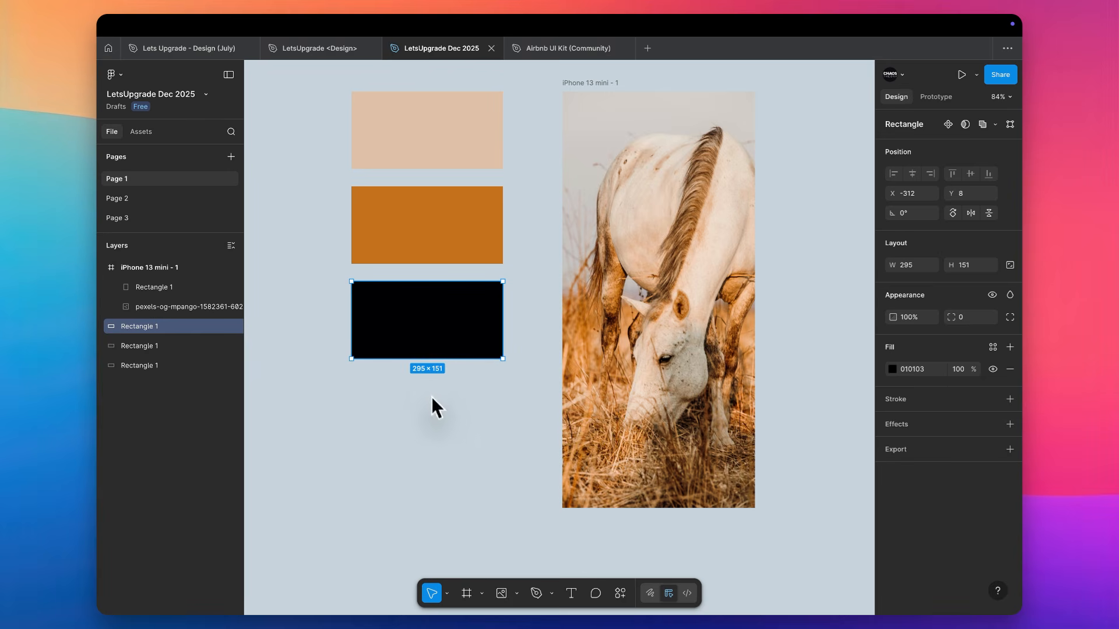
Duplicate the orange rectangle below the black one and fill the copy with brown 986436 sampled from the horse photo
alt+drag(426, 233, 422, 416)
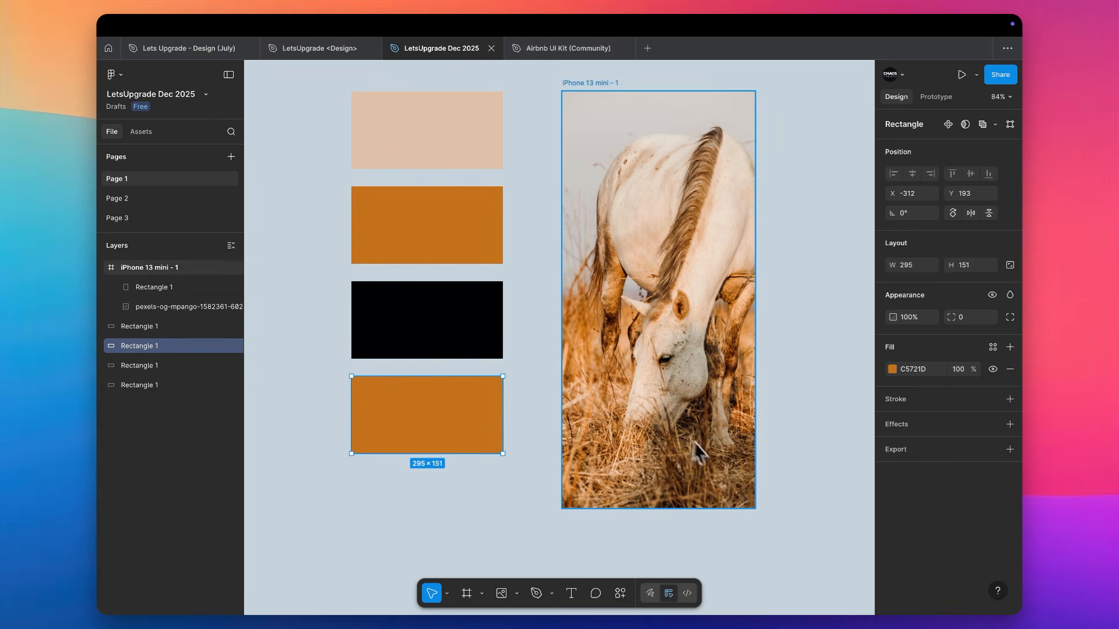
key(i)
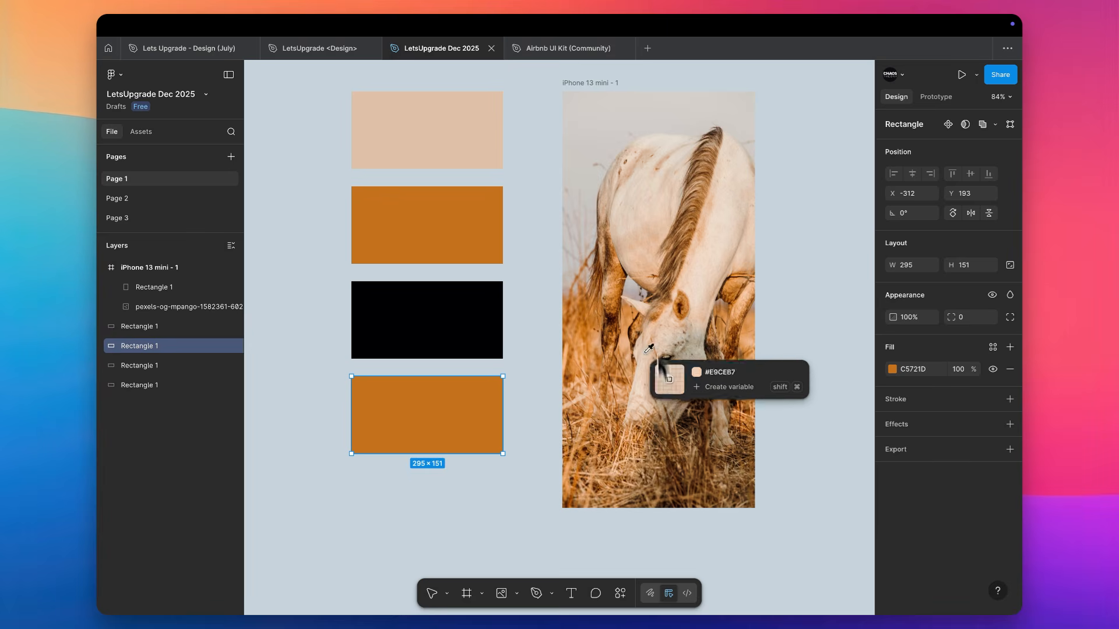
click(668, 277)
Move the black rectangle down to Y 251 and place the brown rectangle at Y -11, between the orange and black ones
drag(477, 417, 483, 271)
drag(420, 342, 414, 464)
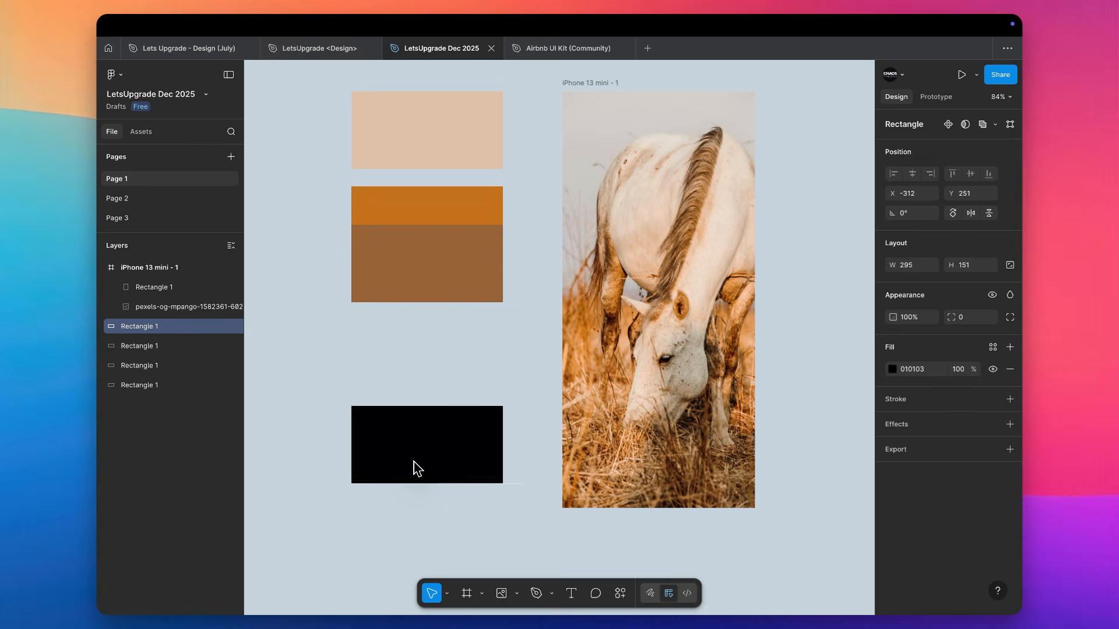
click(481, 201)
click(454, 238)
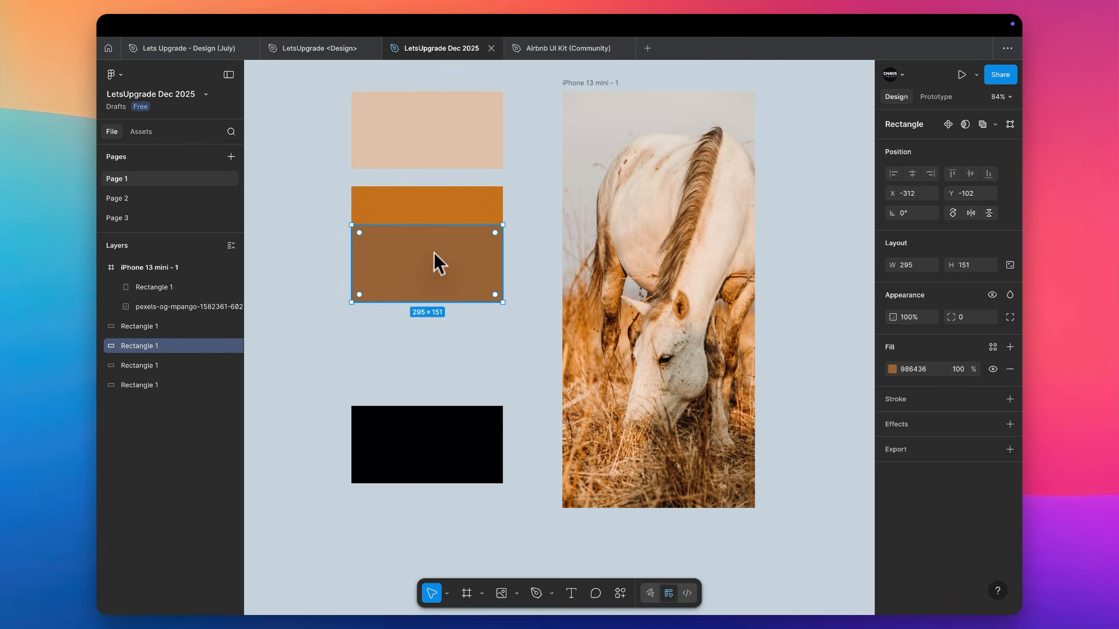
drag(434, 253, 434, 294)
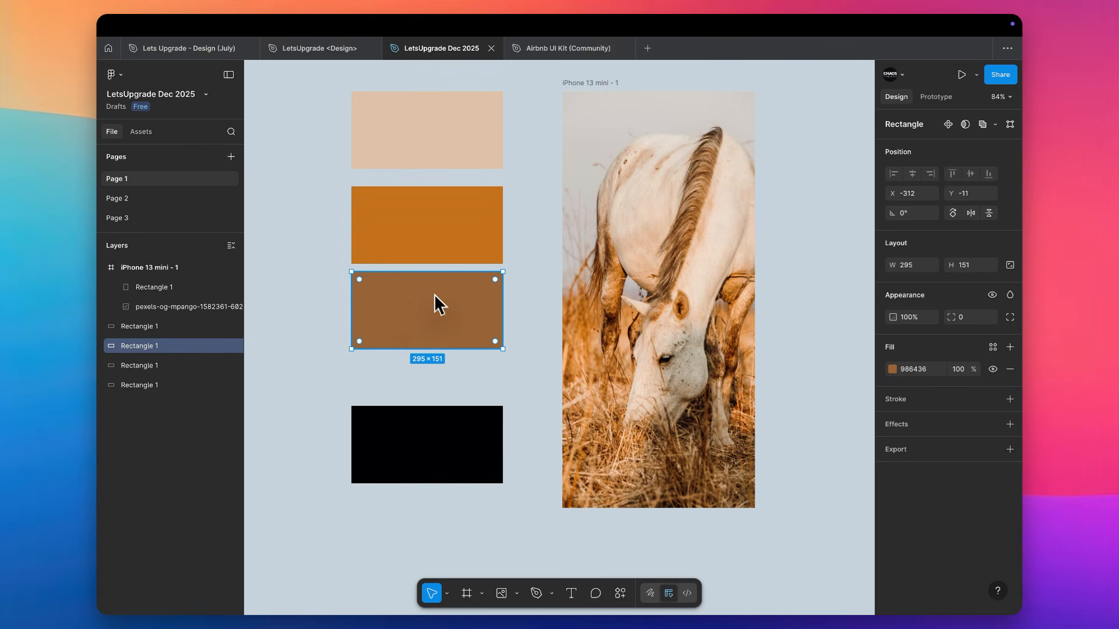
click(343, 277)
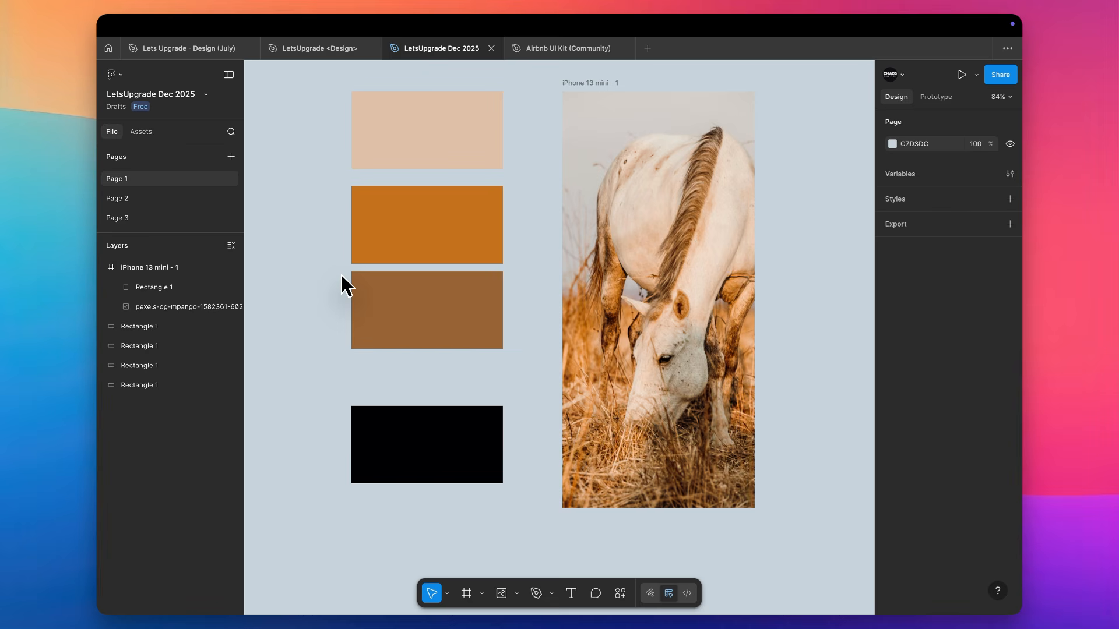
Save the beige rectangle's fill as a new color style named "BG Color"
click(419, 154)
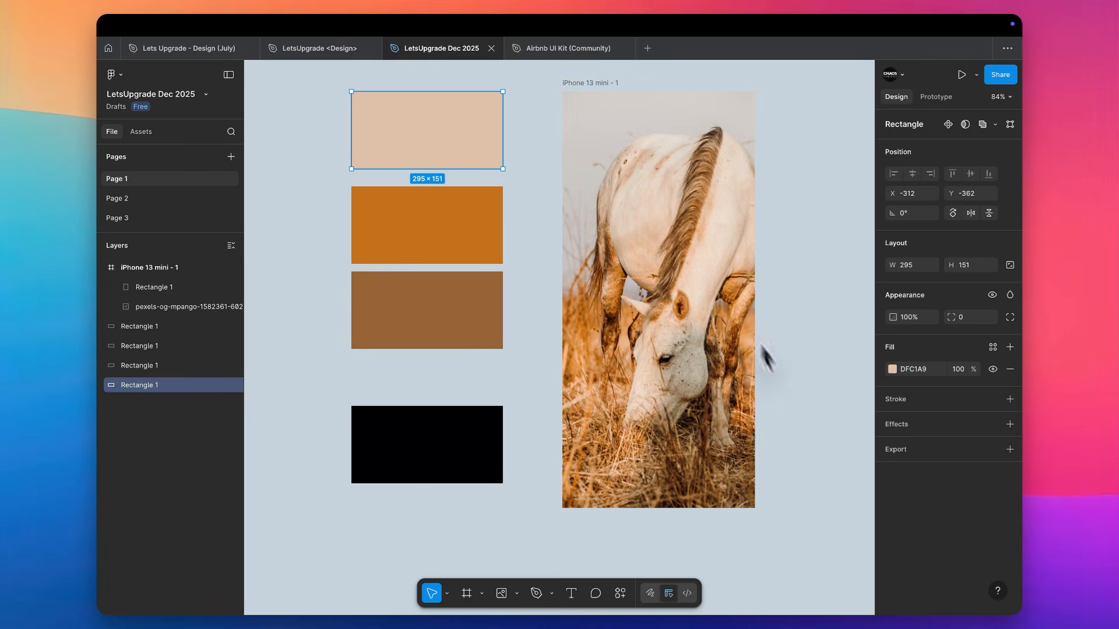
click(993, 347)
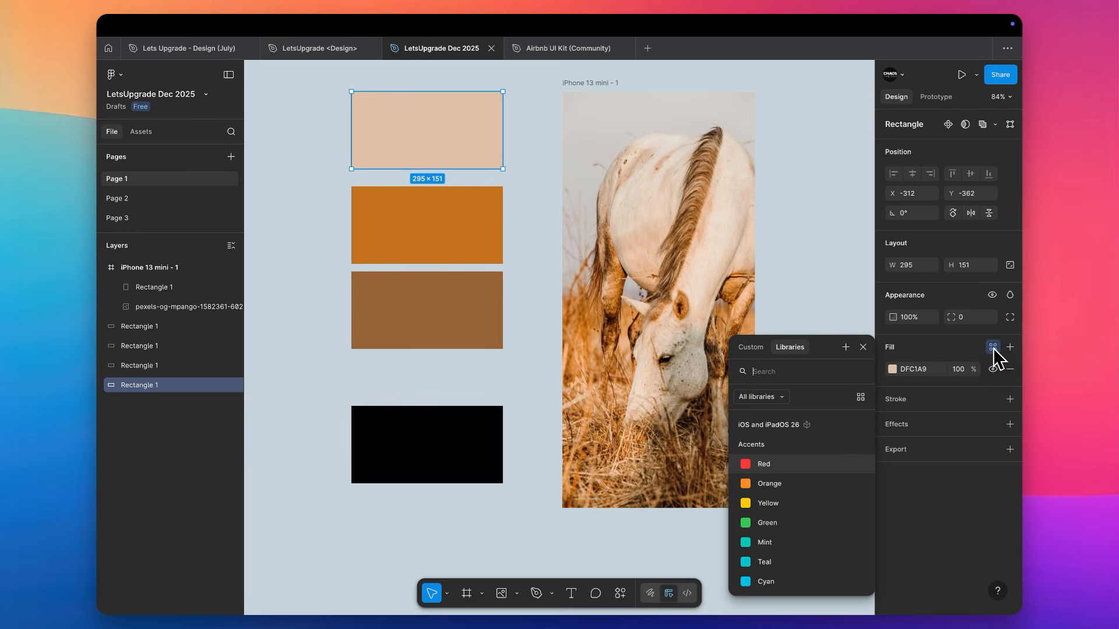
click(846, 347)
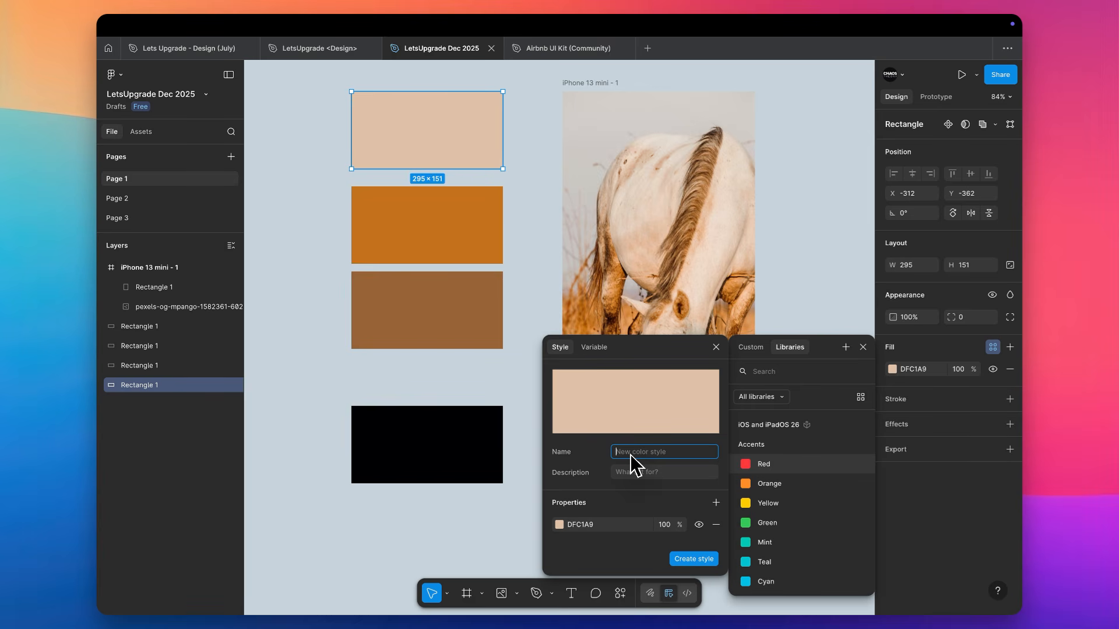
text(BG Color)
click(693, 559)
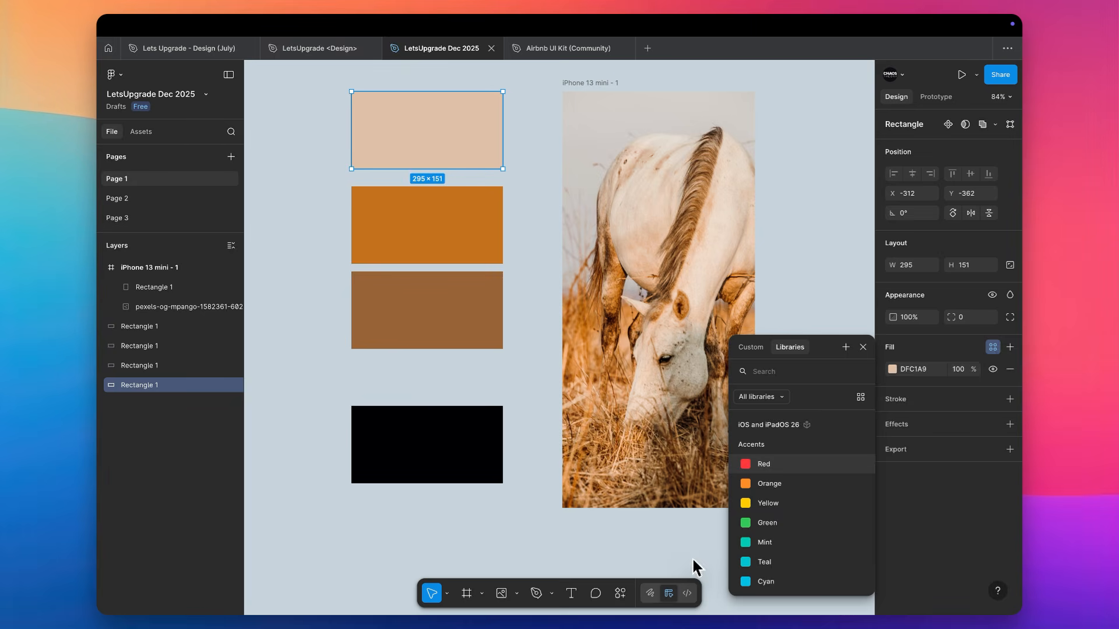
Save the orange rectangle's fill as a color style named PrimaryColor in an Accent group, using a slash in the name
click(391, 240)
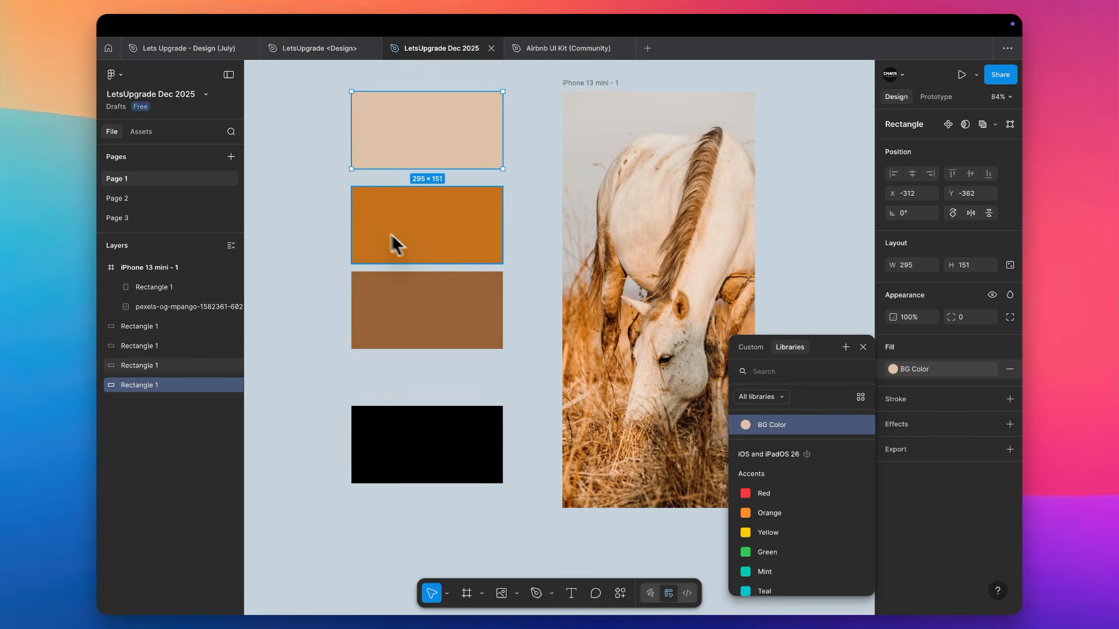
click(992, 349)
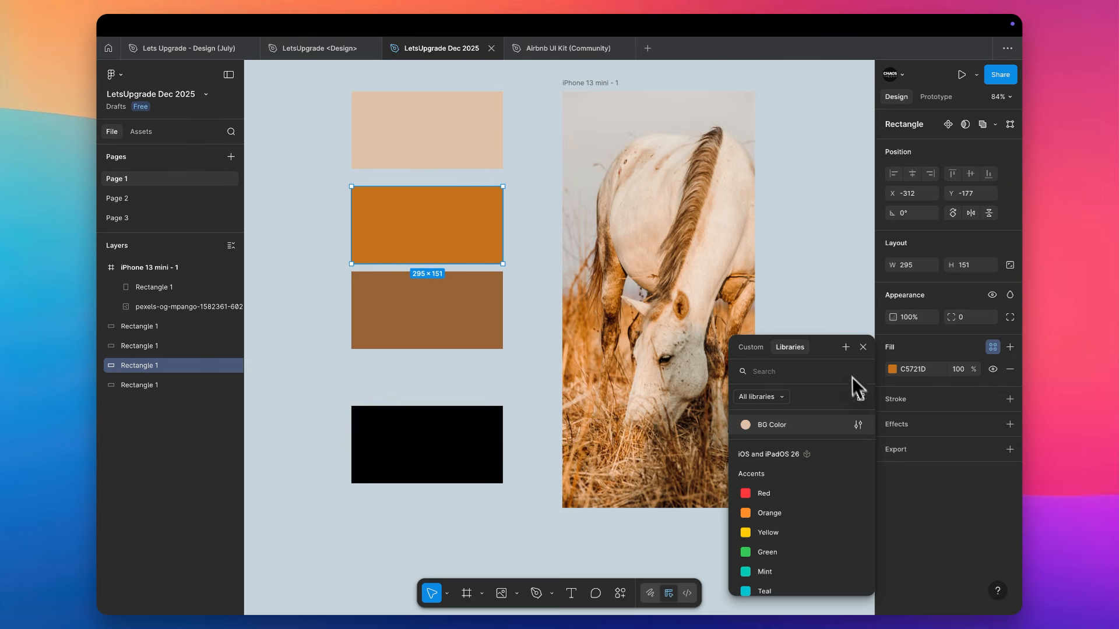
click(846, 347)
text(Accen)
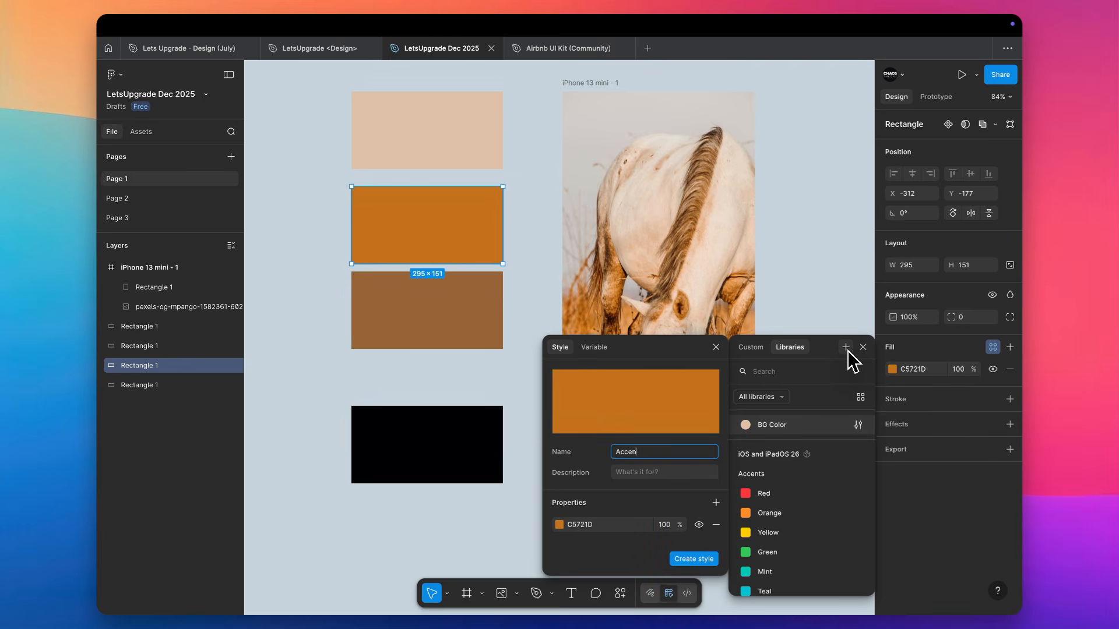
text(t Color)
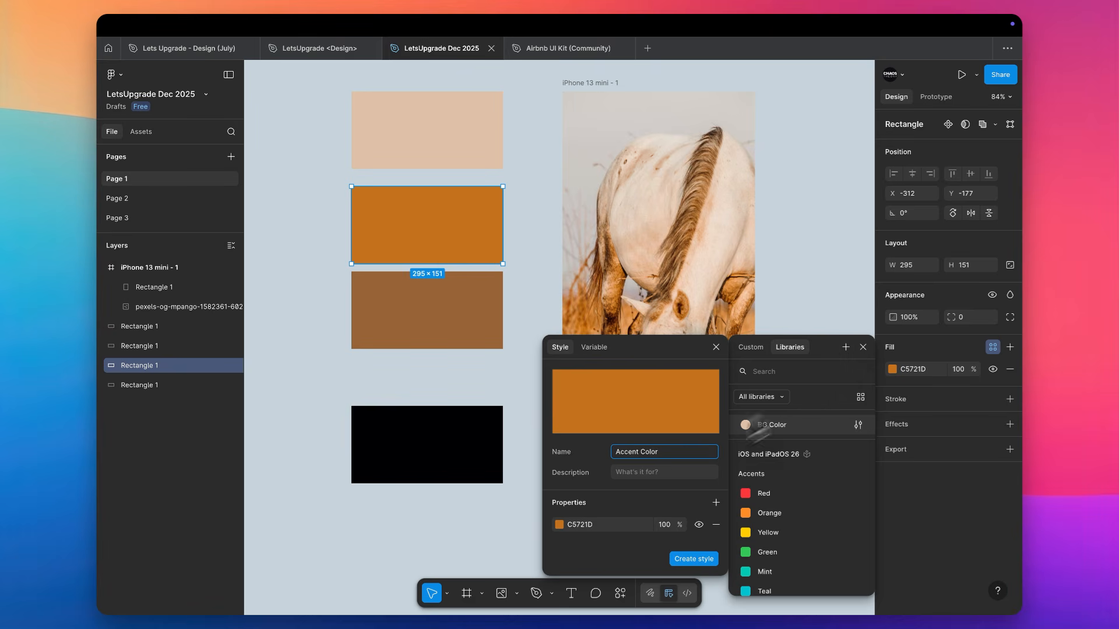
click(640, 453)
text(/ Prim)
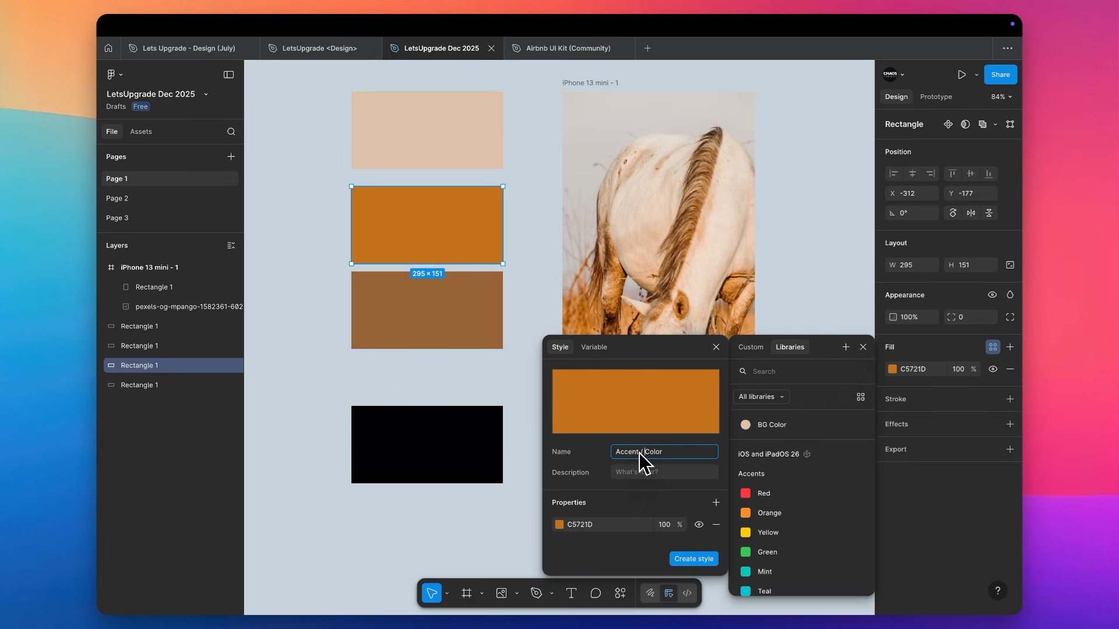
text(ary)
key(Return)
Save the black rectangle's fill as a color style named "Text Color", and expand the Accent group in the page's styles
click(464, 475)
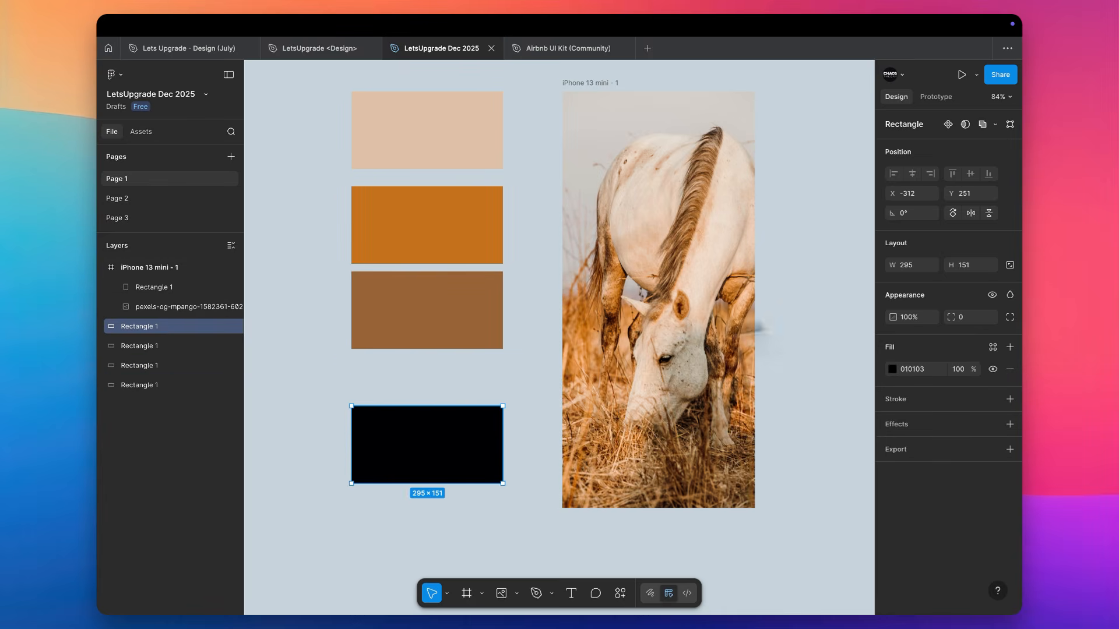
click(993, 347)
click(845, 347)
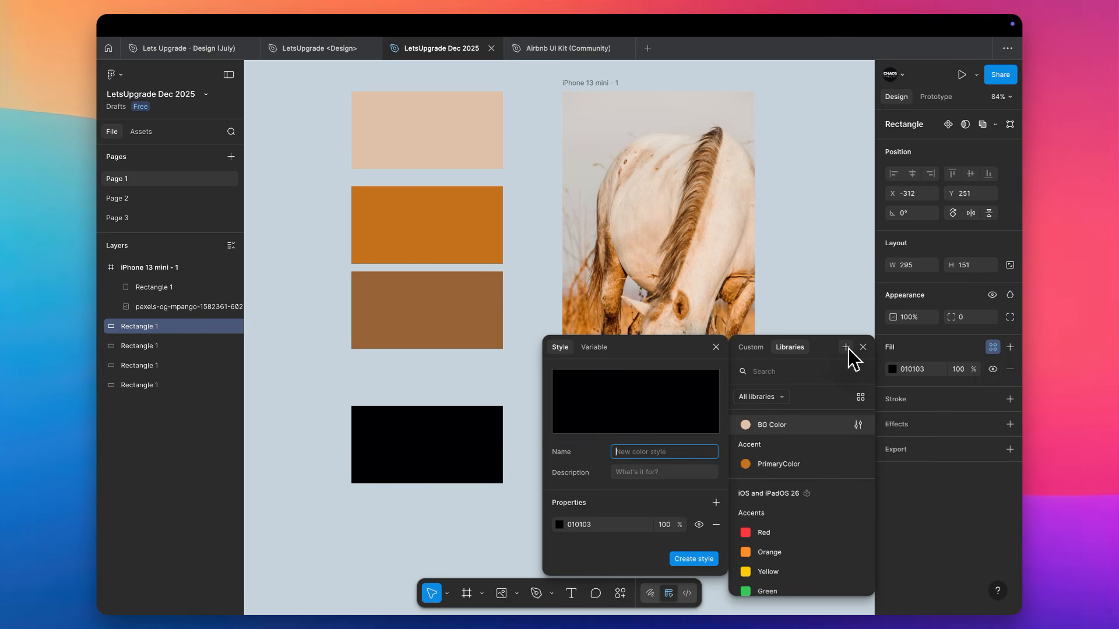
text(Text Color)
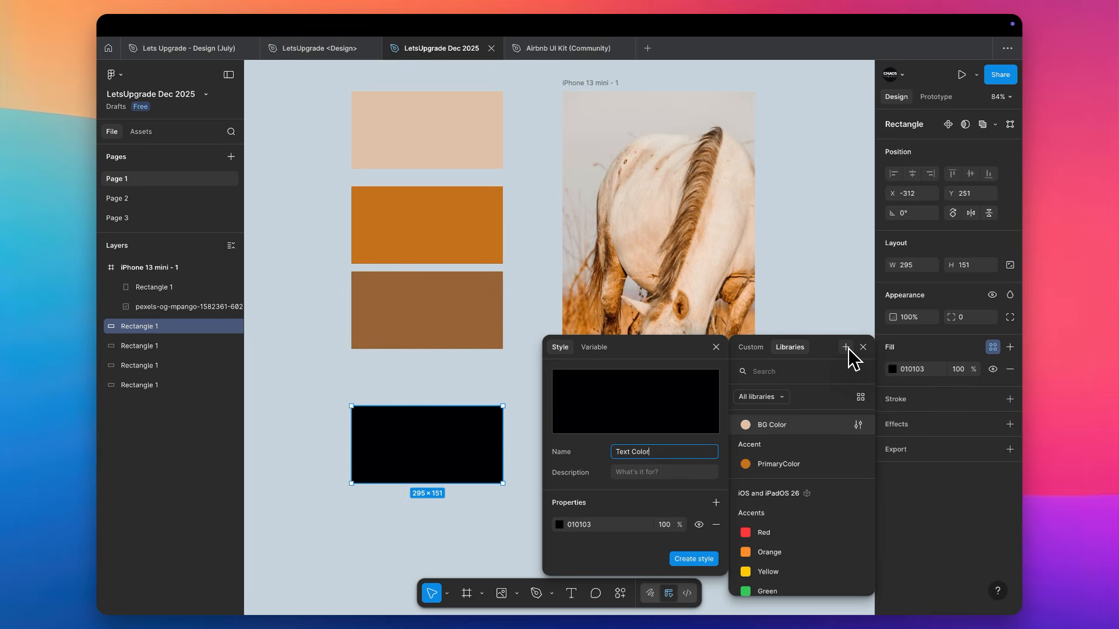
key(Return)
click(811, 190)
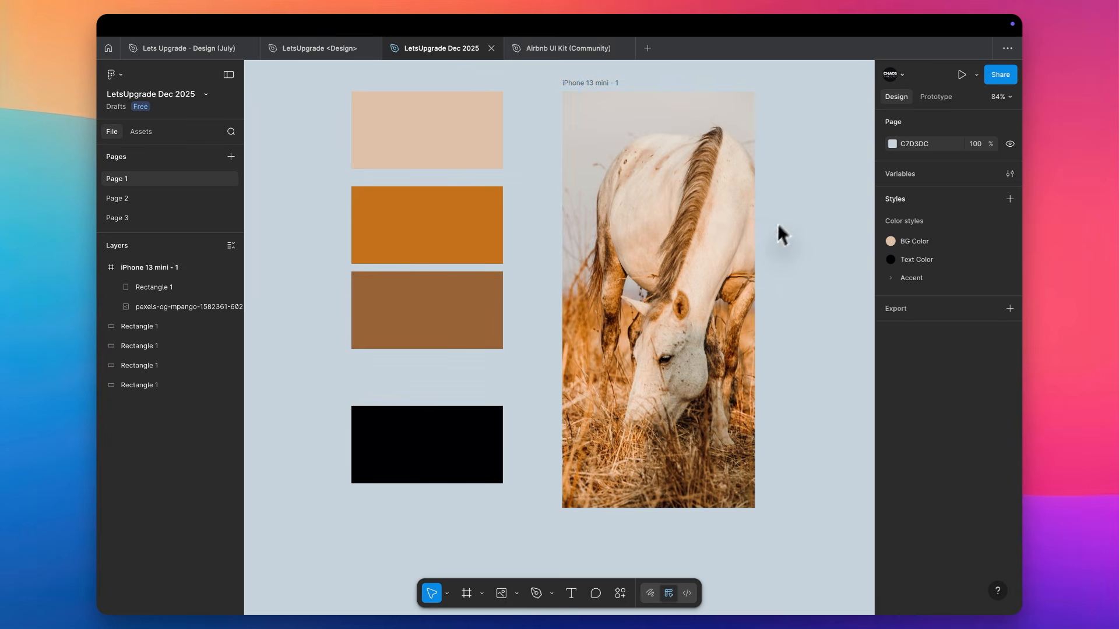
click(896, 277)
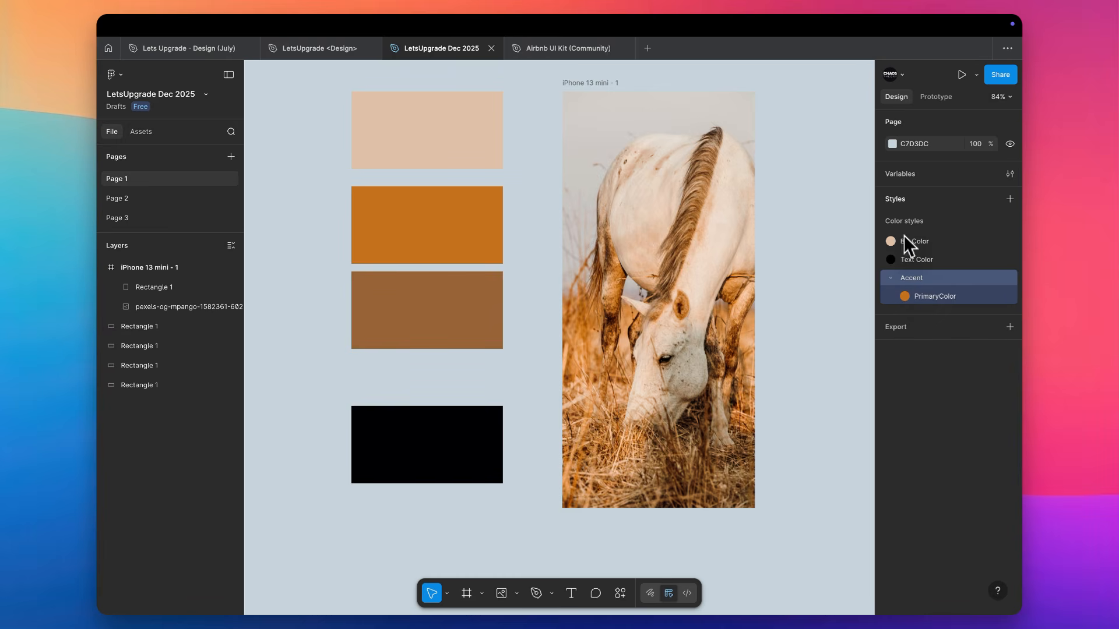
Add a text layer reading "Hello" on the empty canvas to the right of the iPhone 13 mini frame
scroll(797, 284, right, 3)
key(t)
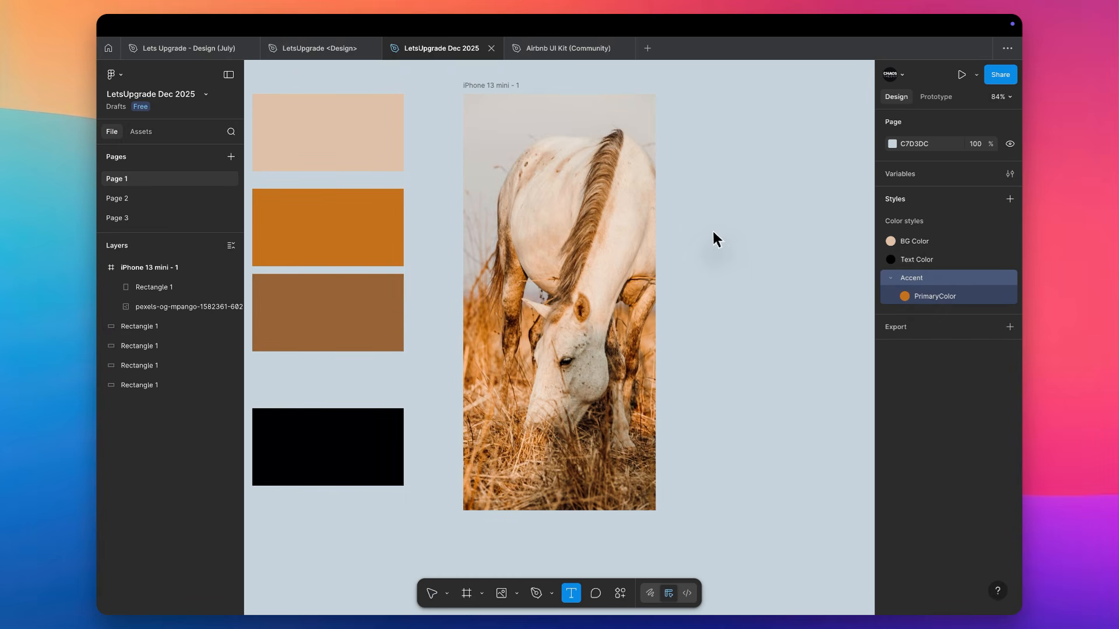
click(714, 232)
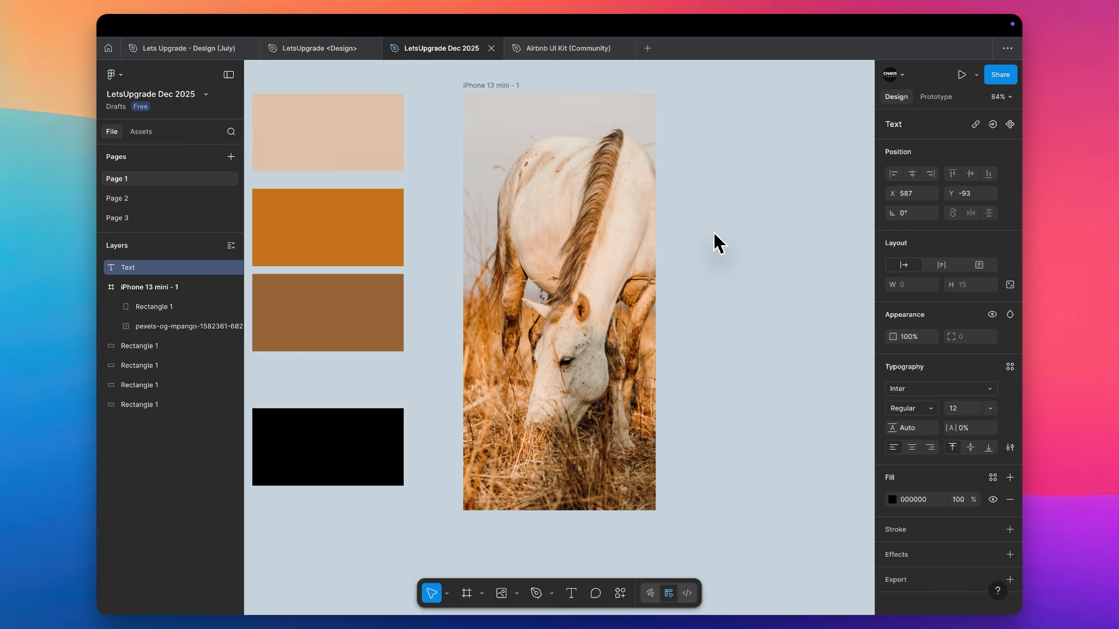
text(Hello)
key(Escape)
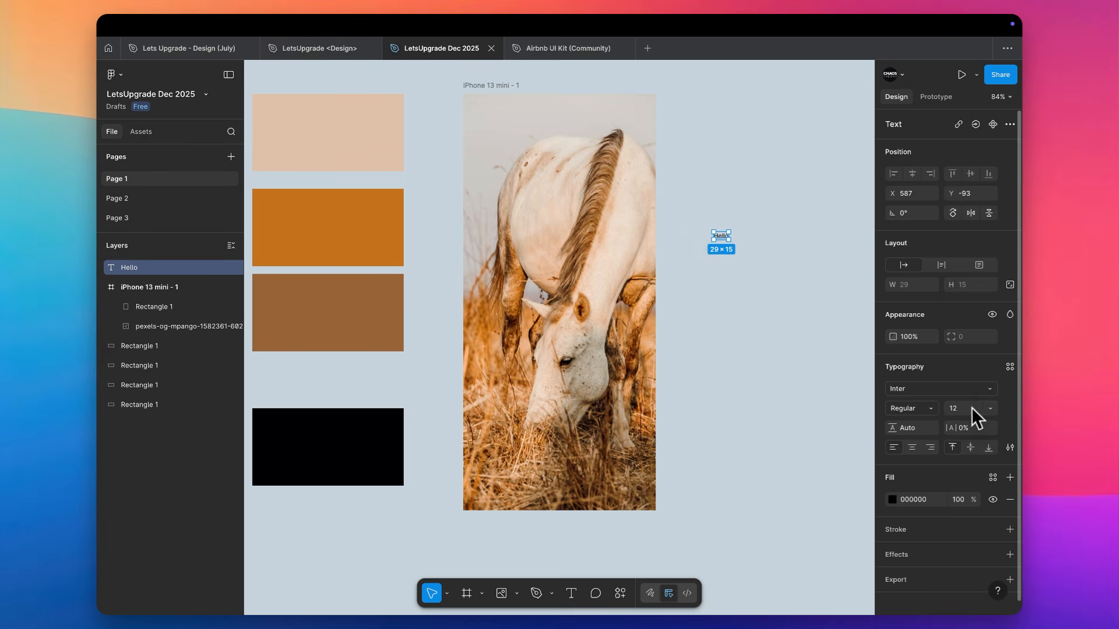
Change the Hello text's font to Inria Serif
scroll(969, 390, down, 1)
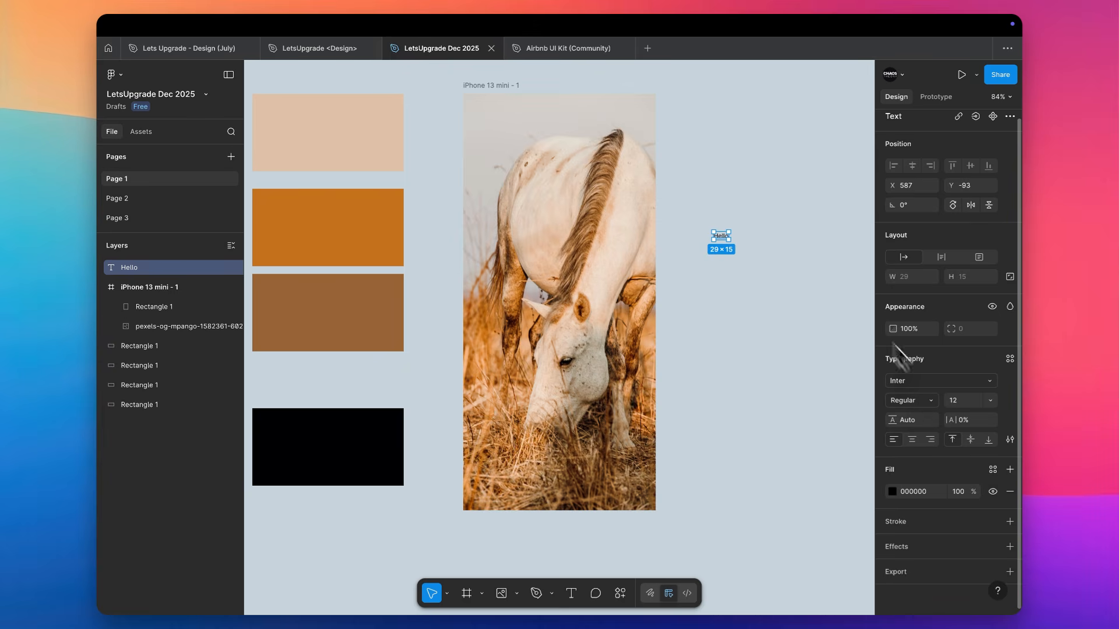
click(926, 382)
click(816, 419)
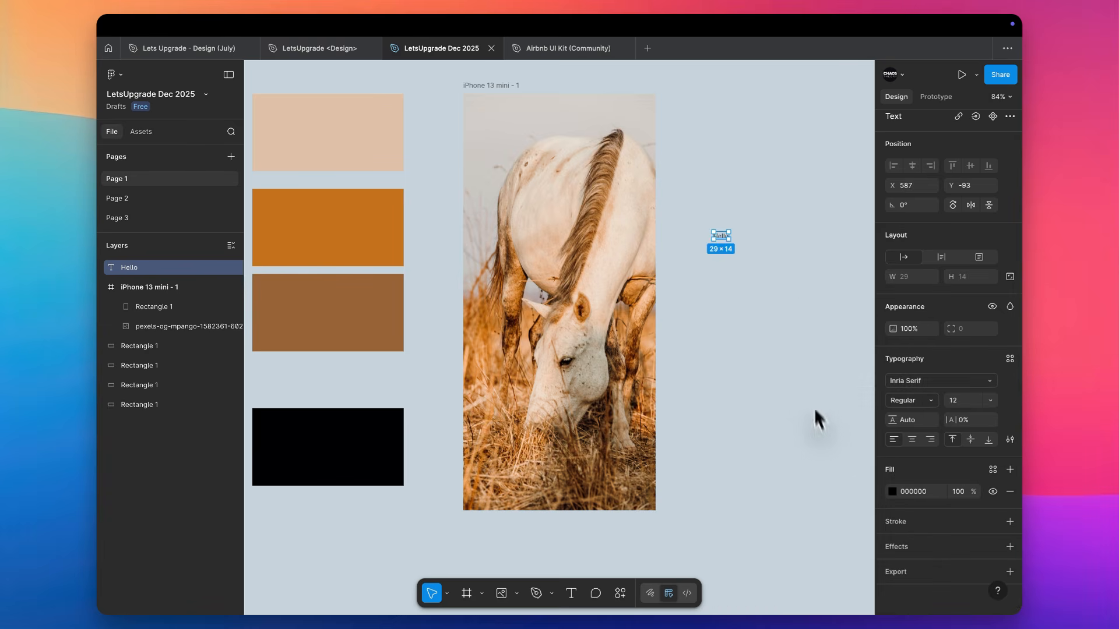
Make the Hello text bold and change its font to Inter
right_click(760, 233)
key(shift+2)
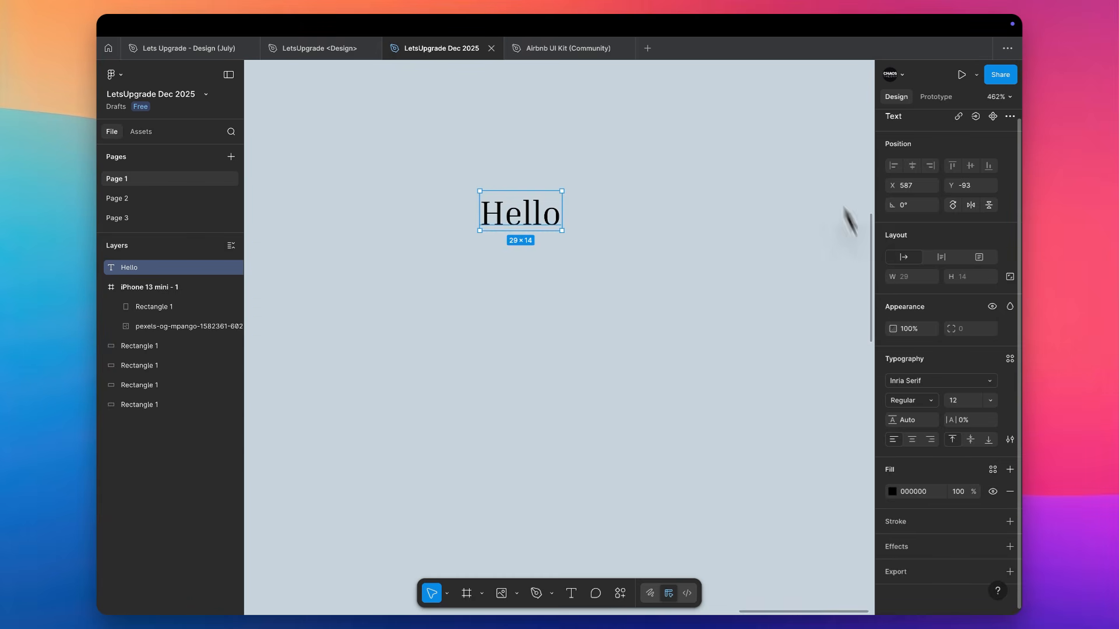
click(921, 402)
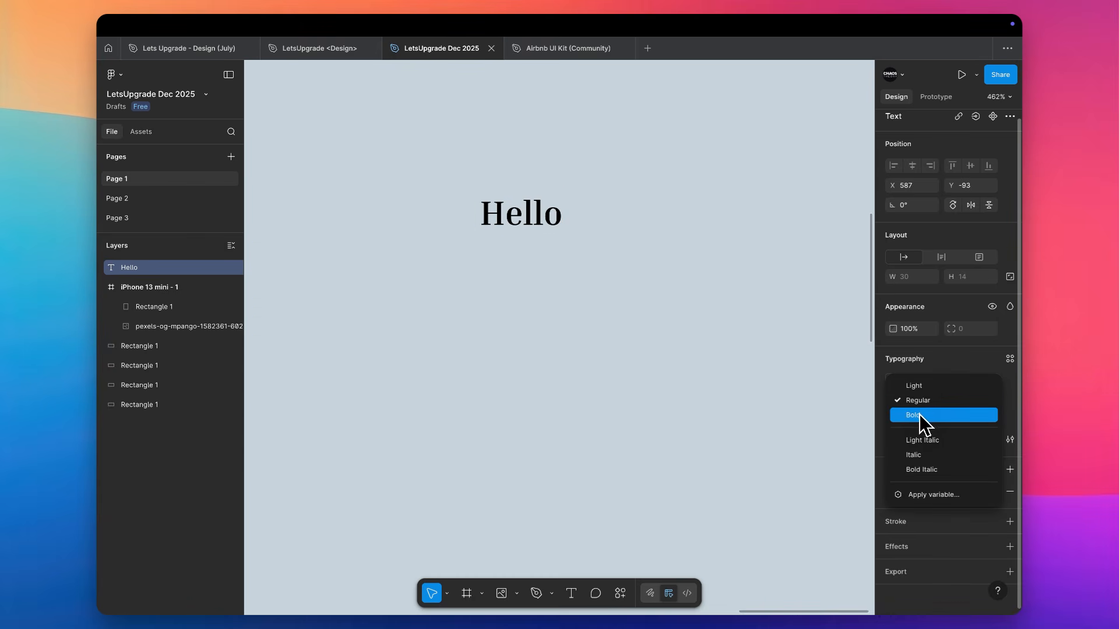
click(920, 414)
click(922, 387)
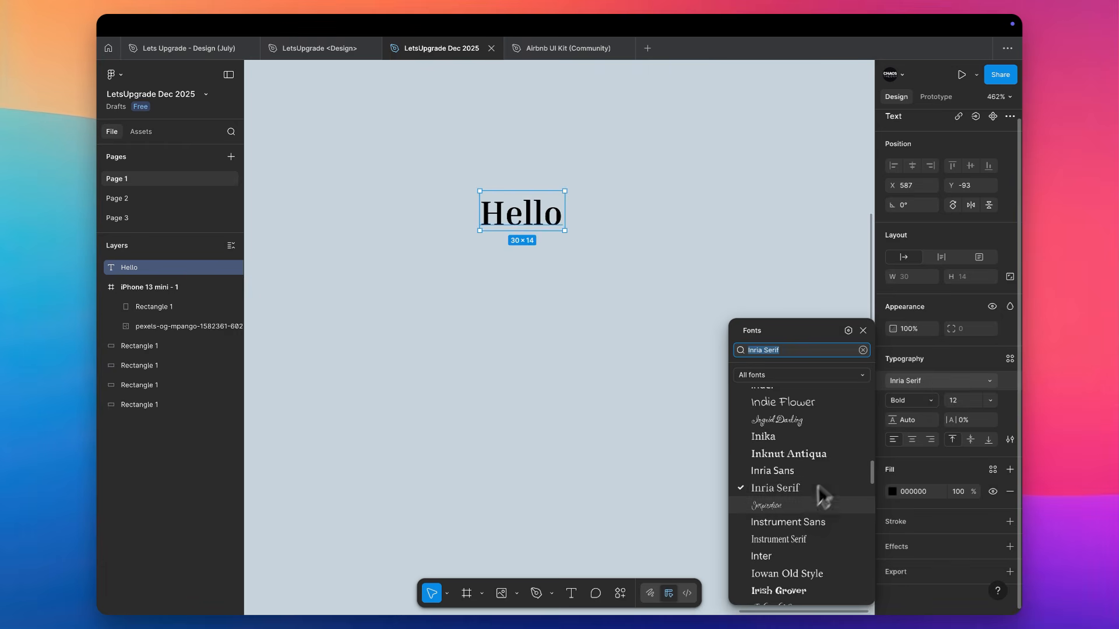
click(790, 554)
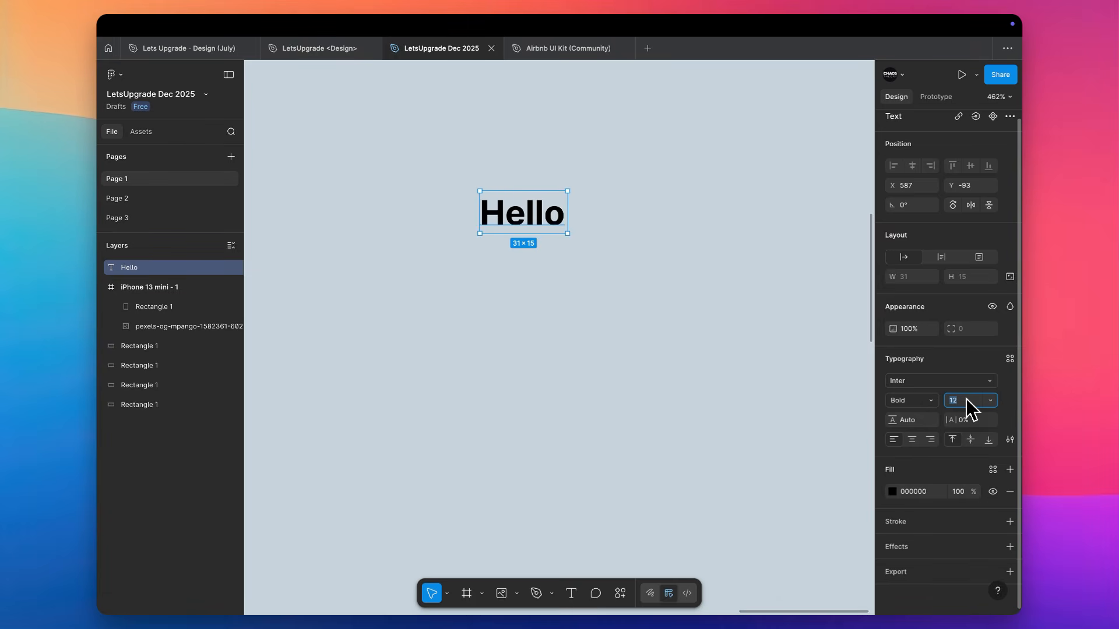
Increase the Hello text's font size to 16 and set its line height to 23
key(Up)
key(Up)
key(Up)
key(Up)
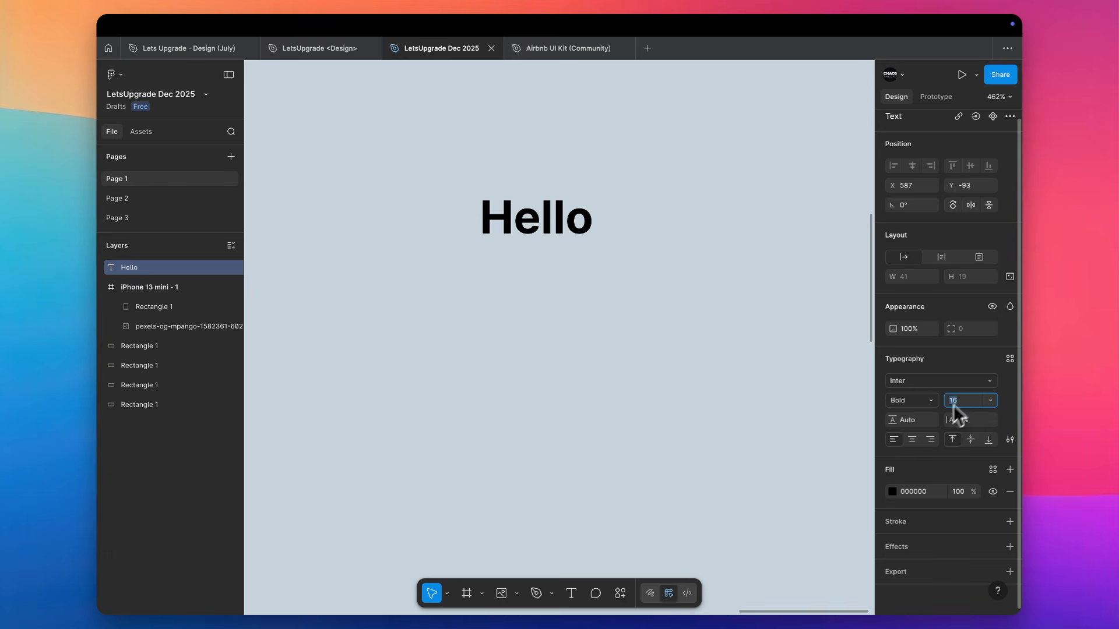
text(23)
key(Return)
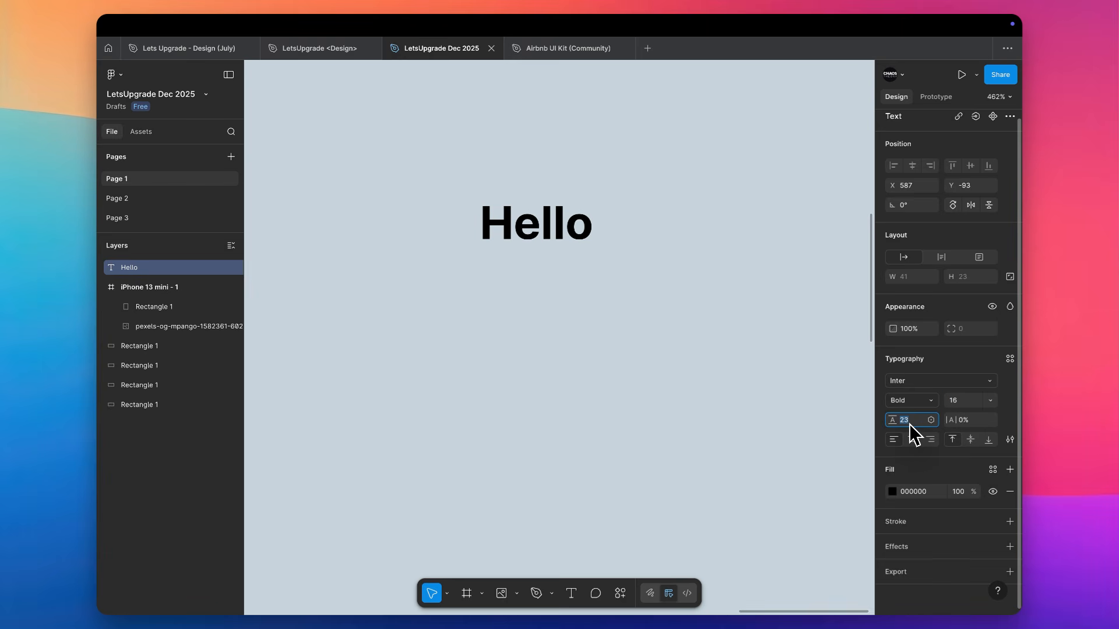
Add a second line reading "World" below Hello in the same text layer
double_click(586, 232)
key(Right)
key(Return)
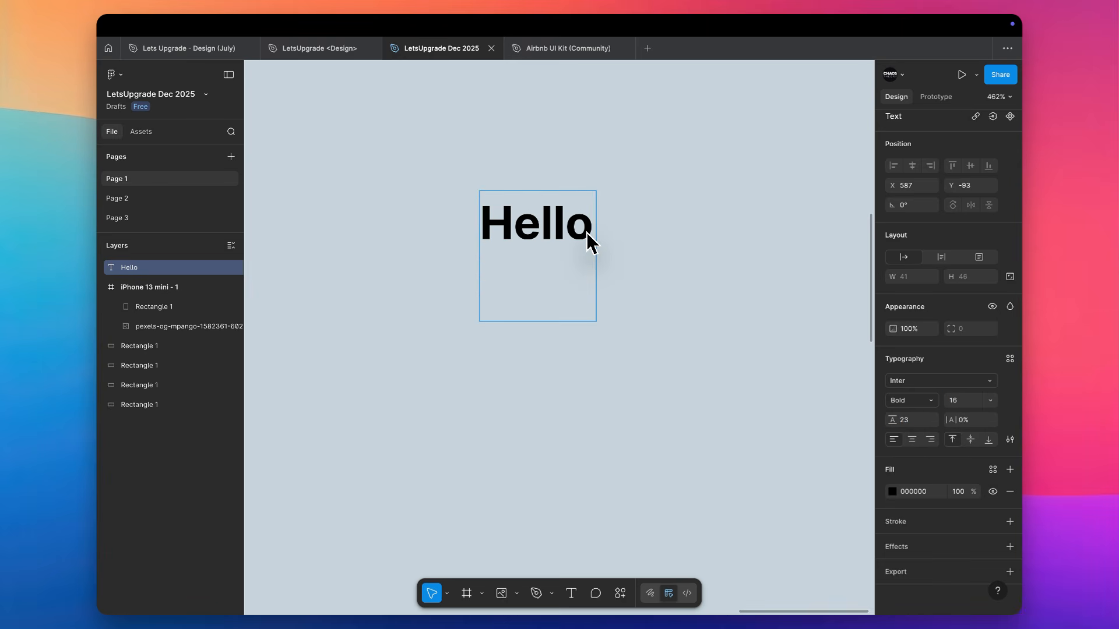
text(World)
key(Escape)
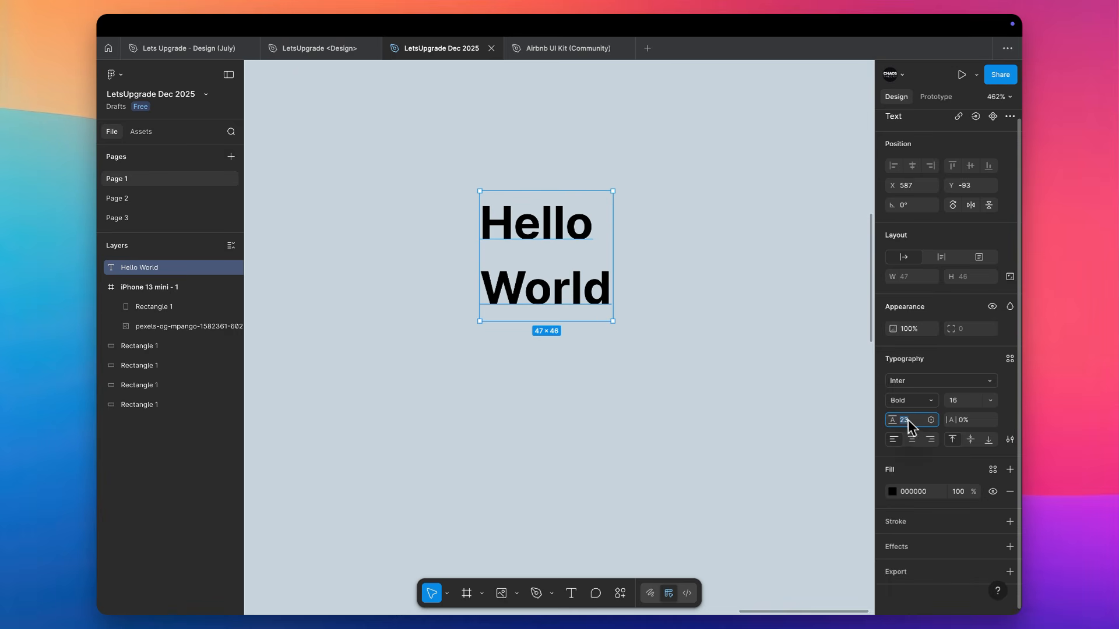
Try a larger line height on the Hello World text, and reduce it to 16
key(Up)
key(Up)
key(Up)
key(Up)
key(Up)
key(Up)
key(Up)
key(Up)
key(Up)
key(Up)
key(Up)
key(Up)
key(Up)
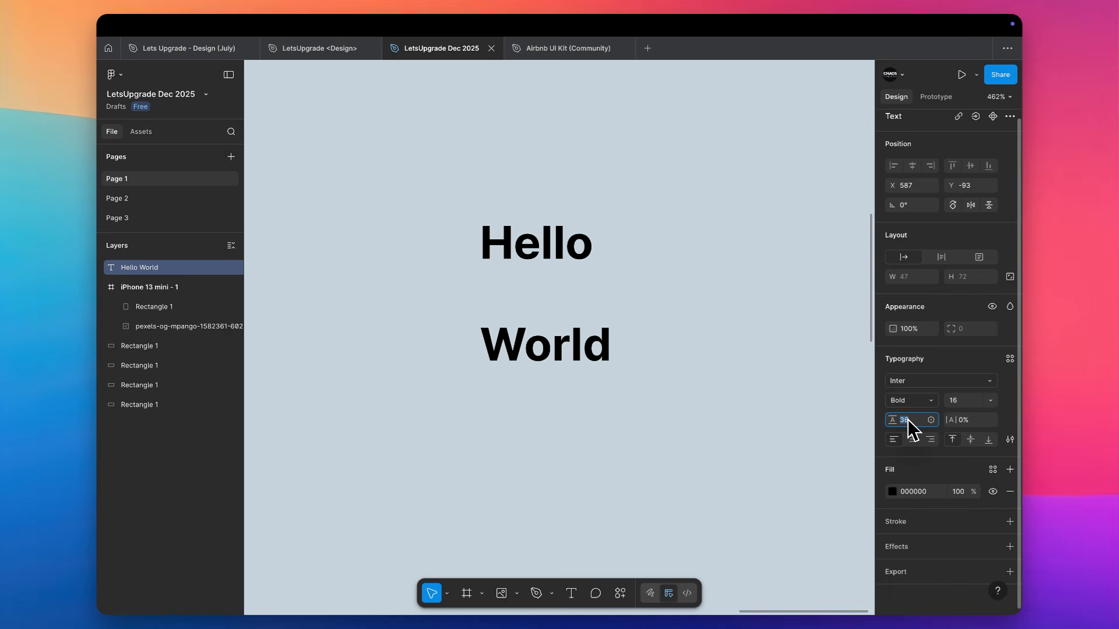
key(Down)
key(Down)
key(Down)
key(Down)
key(Down)
key(Down)
key(Down)
key(Down)
key(Down)
key(Down)
key(Down)
key(Down)
key(Down)
key(Down)
key(Down)
key(Down)
key(Down)
key(Down)
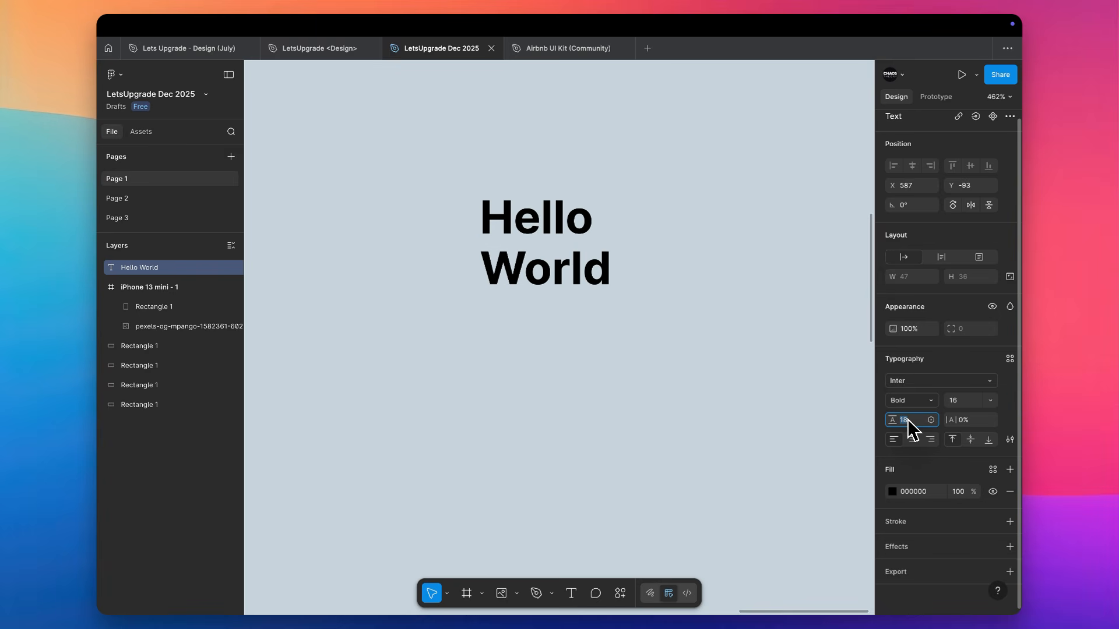
key(Down)
key(Down)
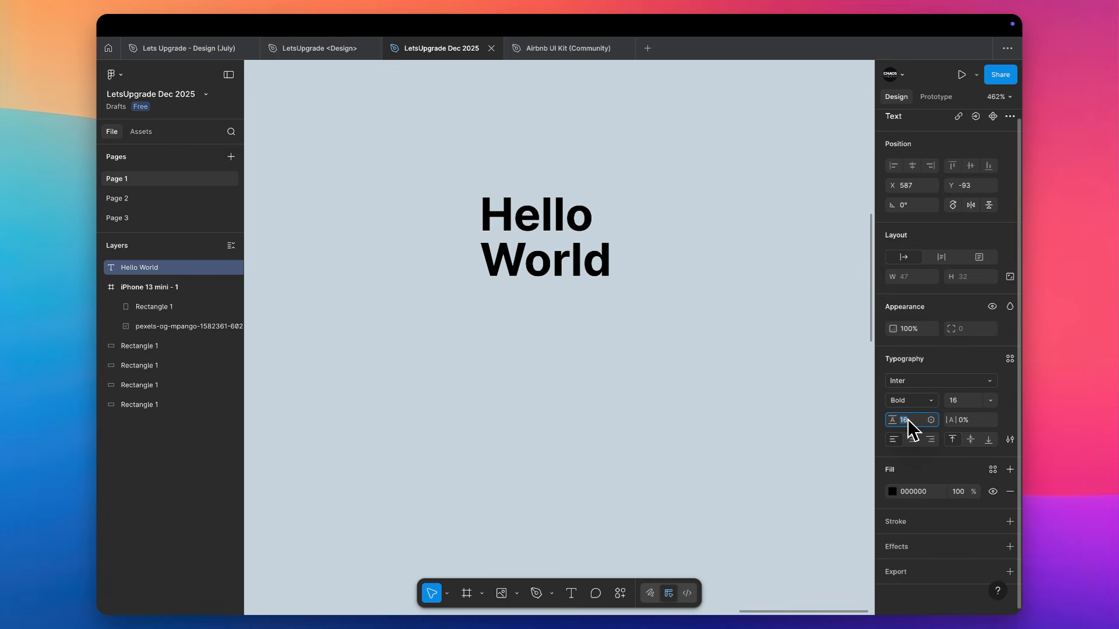
click(697, 292)
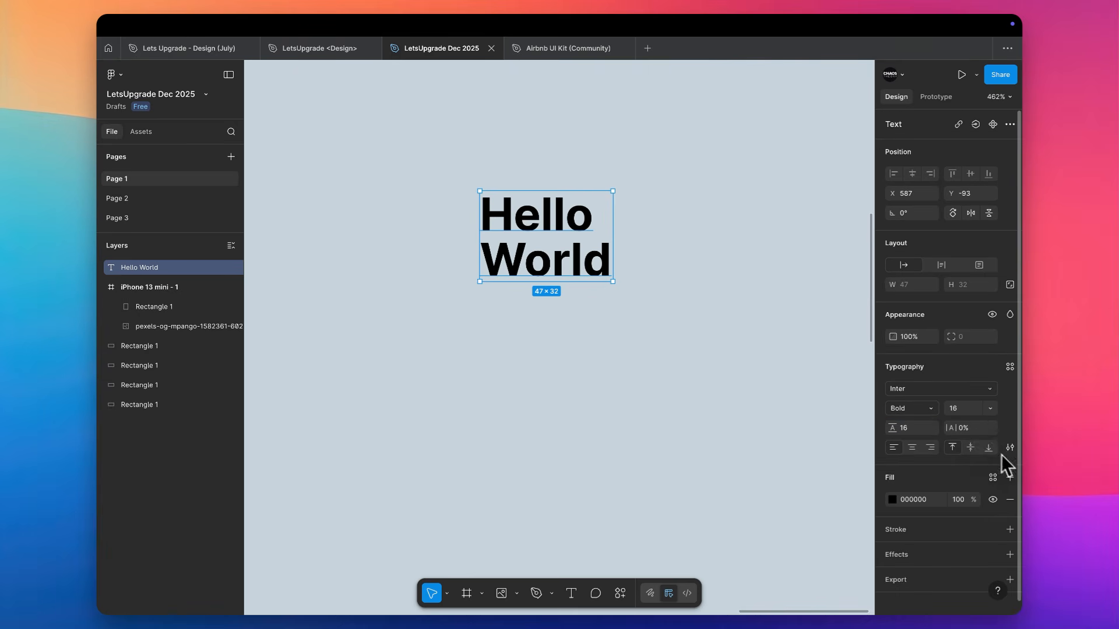
Increase the letter spacing of the Hello World text to 15%
click(975, 431)
key(Up)
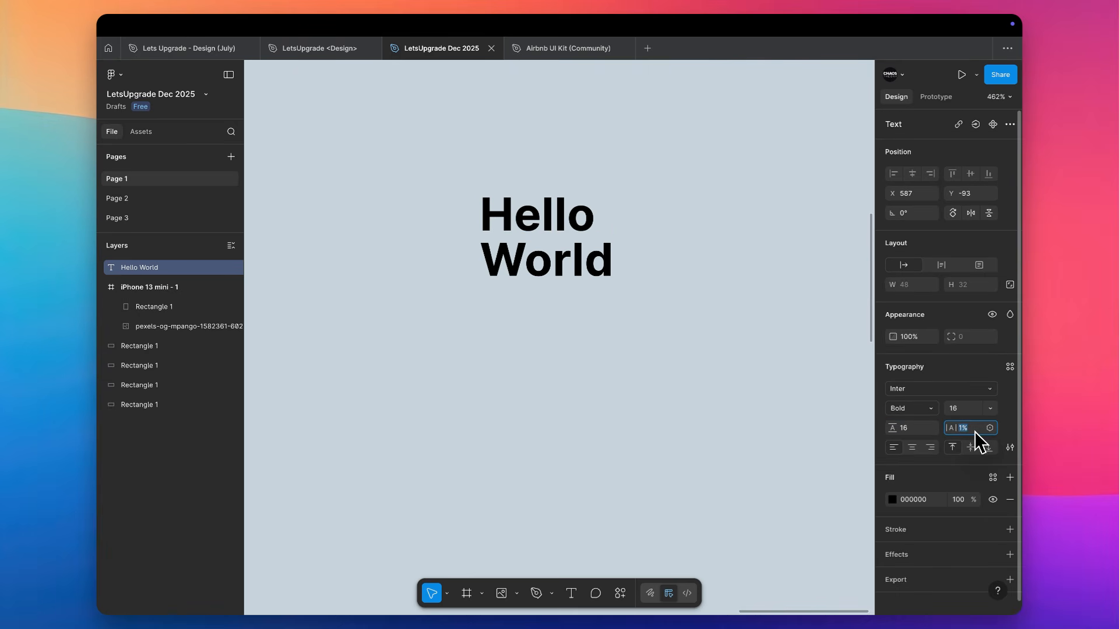
key(Up)
key(Up)
key(Up)
key(Up)
key(Up)
key(Up)
key(Up)
key(Up)
key(Up)
key(Up)
key(Up)
key(Up)
key(Up)
key(Up)
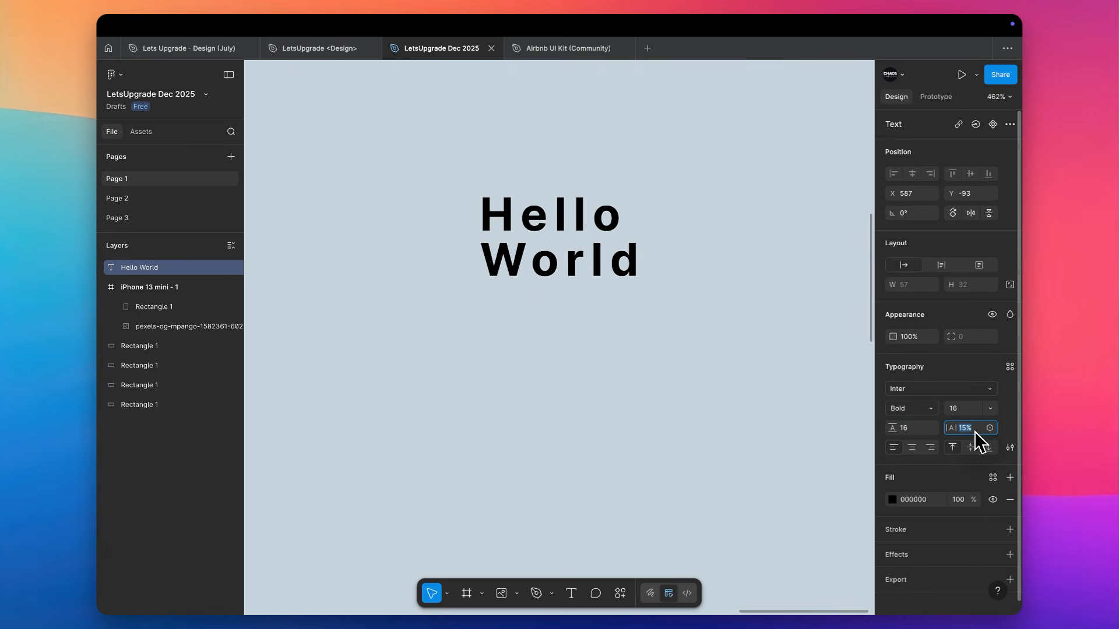
Try right alignment on the Hello World text, and align it to the center horizontally and the middle vertically
click(913, 447)
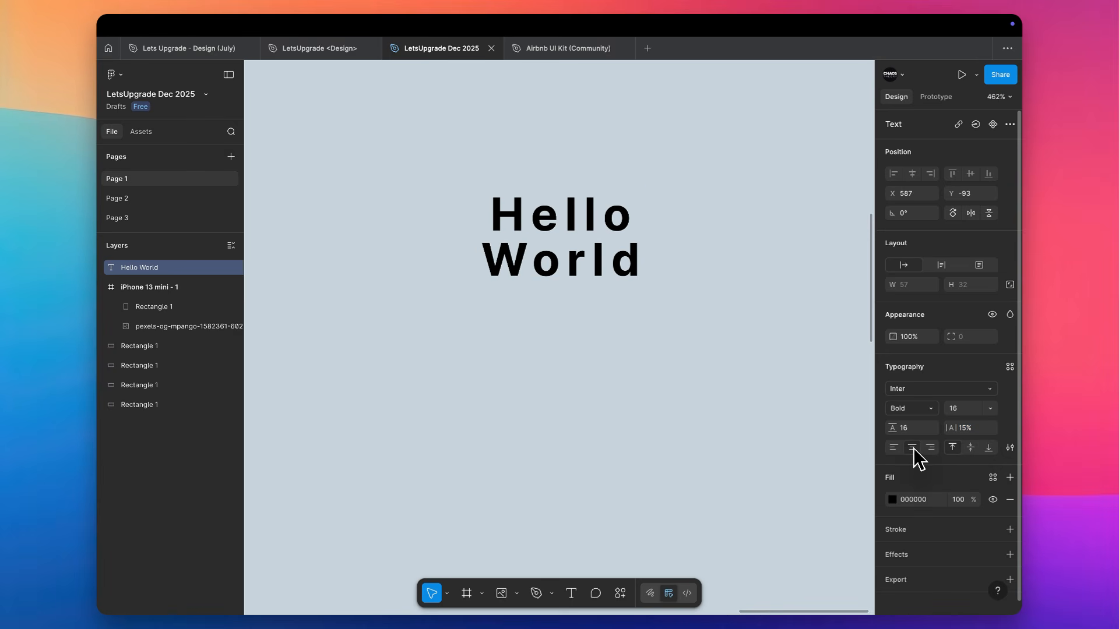
click(931, 447)
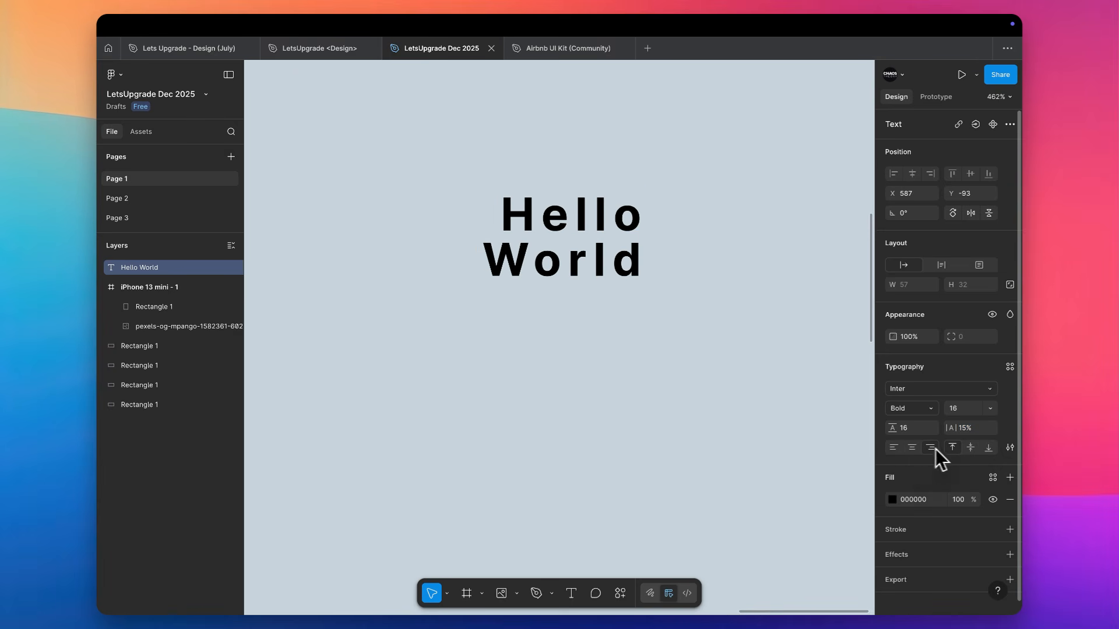
click(971, 448)
click(912, 448)
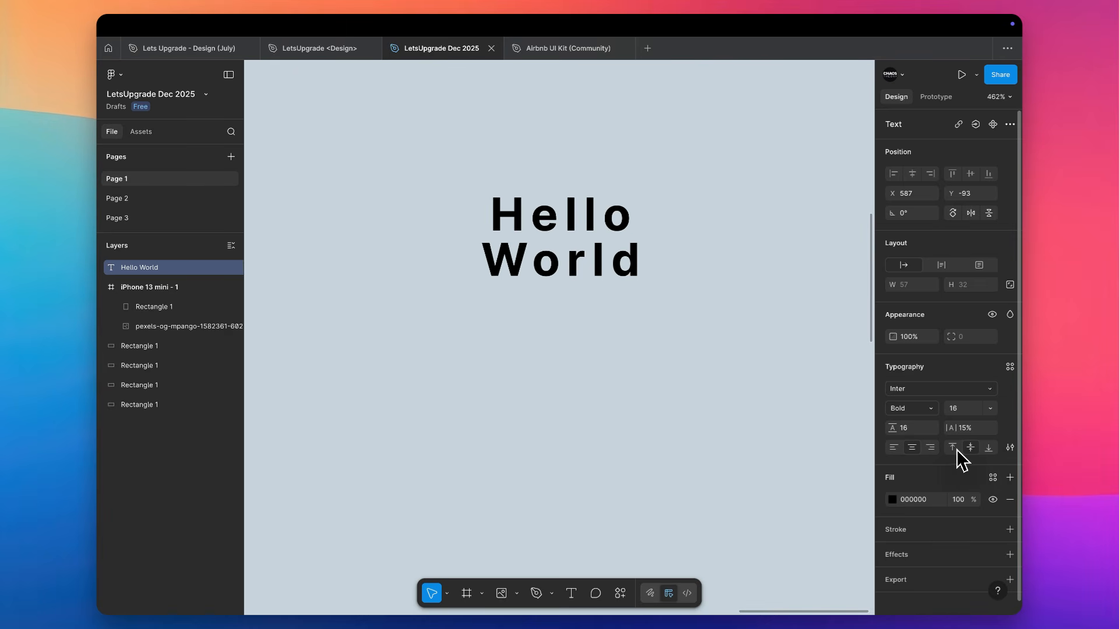
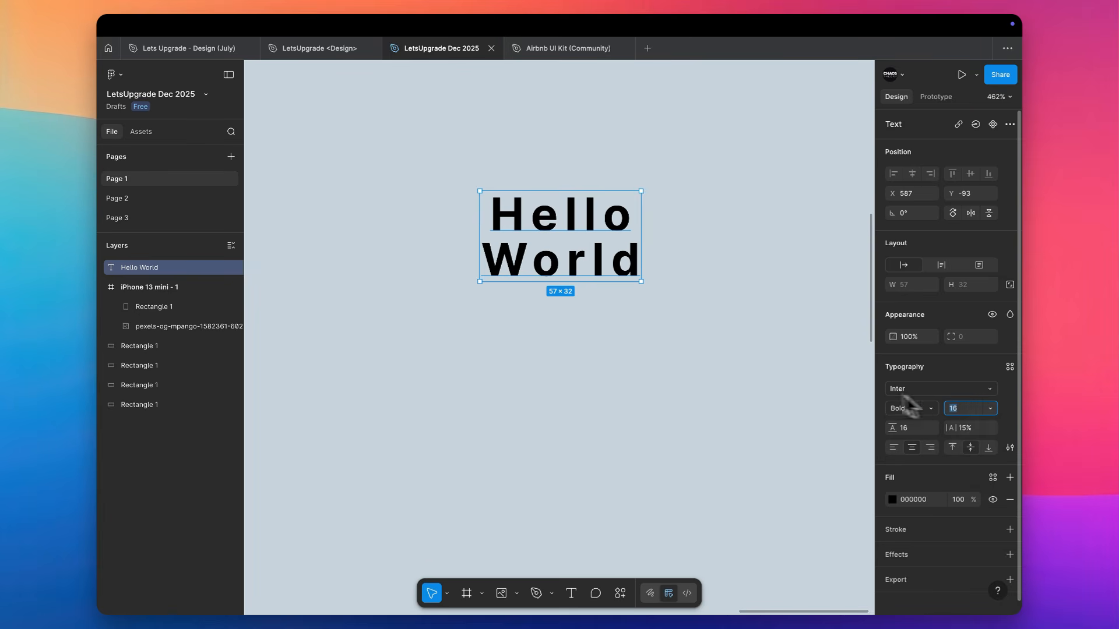
Draw a horizontal line about 89 wide between the words Hello and World
key(Escape)
key(l)
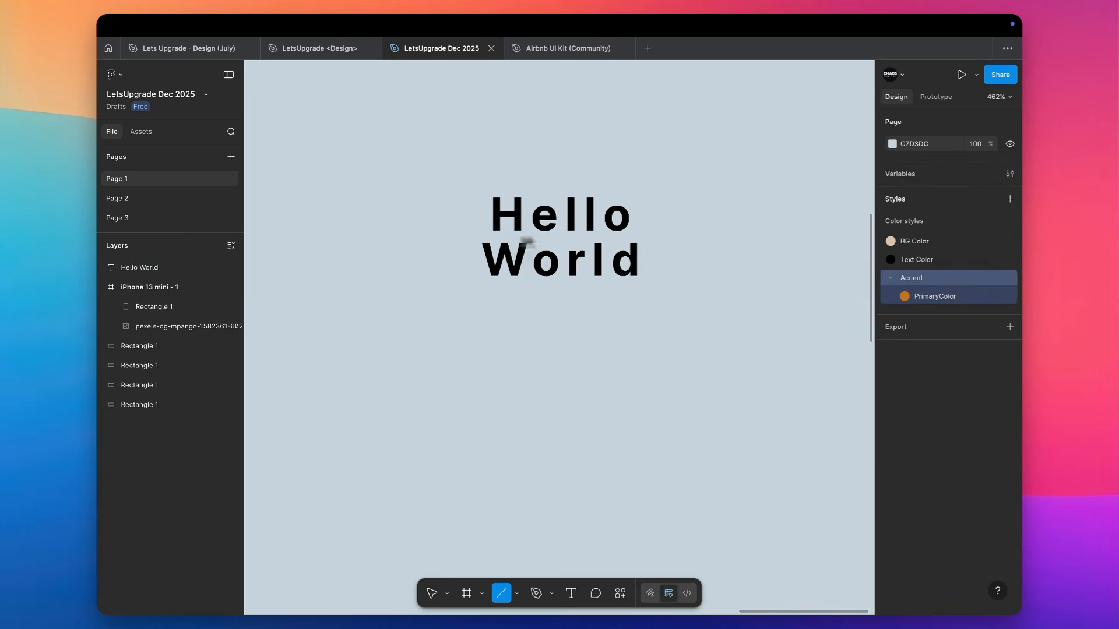
drag(457, 237, 708, 237)
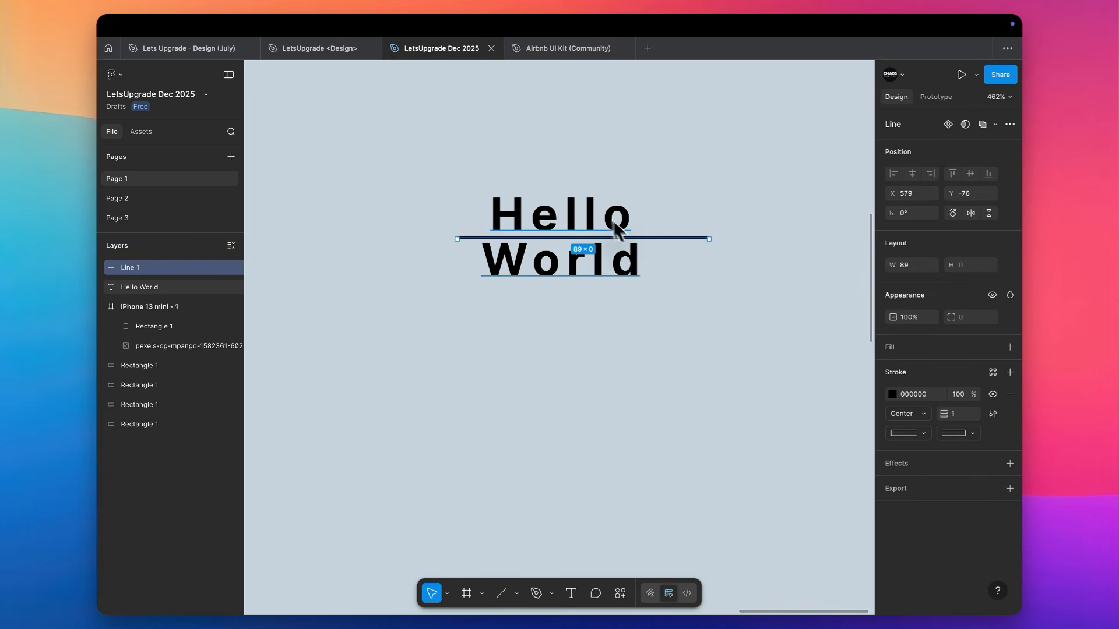
Increase the font size of the Hello World text to 33, and set its line height to auto
click(575, 226)
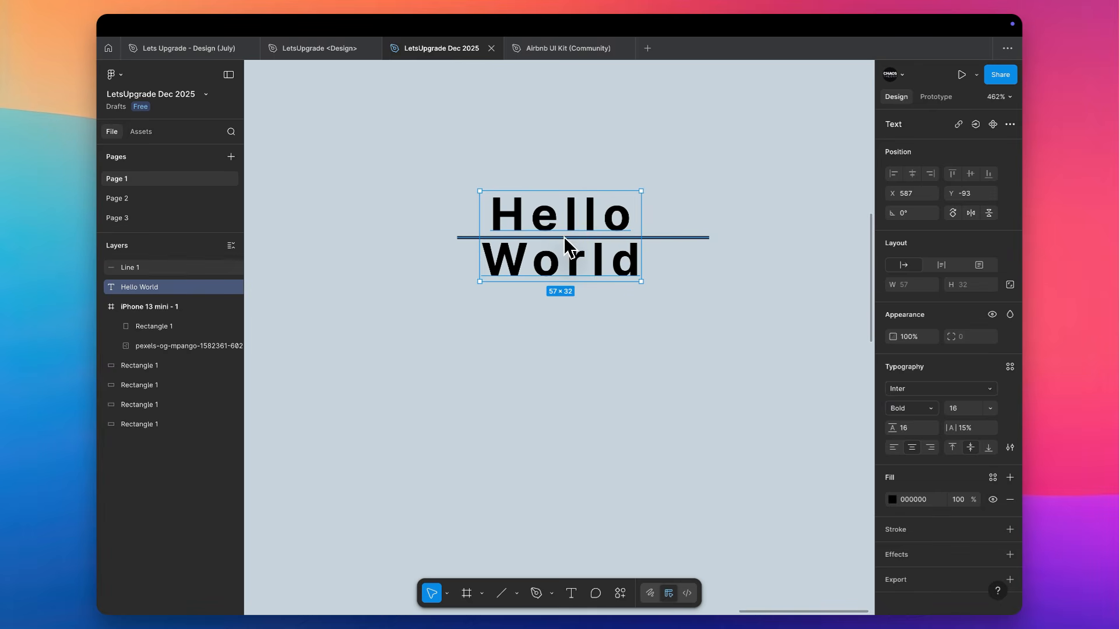
scroll(564, 237, up, 3)
scroll(564, 239, down, 8)
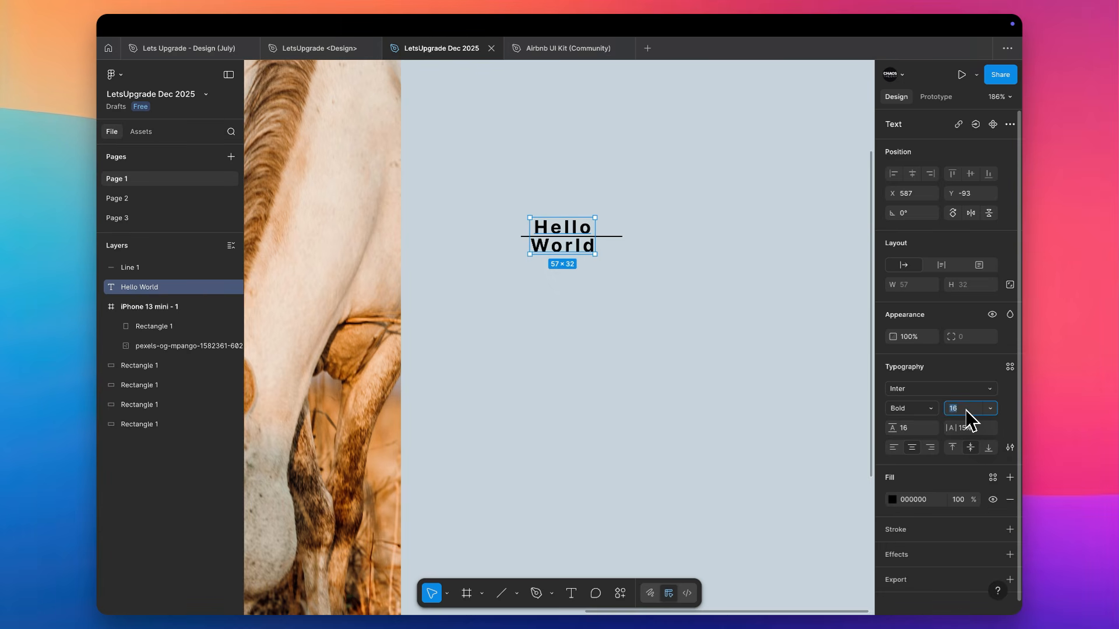
key(Up)
key(Up)
key(Up)
key(Up)
key(Up)
key(Up)
key(Up)
key(Up)
key(Up)
key(Up)
key(Up)
key(Up)
key(Up)
key(Up)
key(Up)
key(Up)
key(Up)
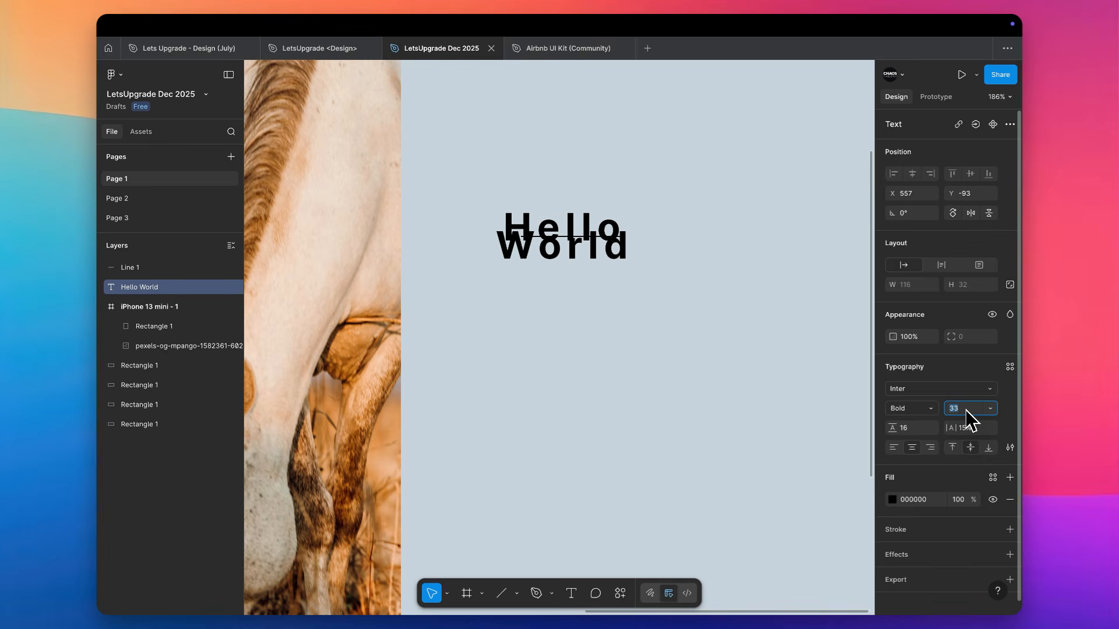
key(Tab)
text(auto)
key(Return)
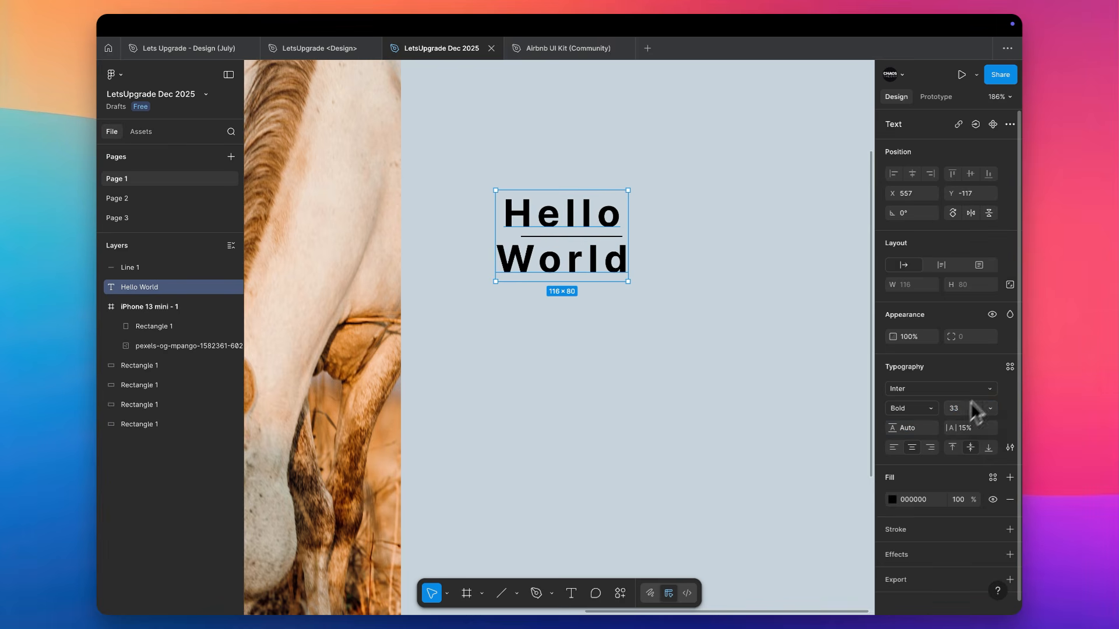
Try smaller and larger font sizes from 23 up to 41 on the Hello World text, and return it to 16
key(Down)
key(Down)
key(Down)
key(Down)
key(Down)
key(Down)
key(Down)
key(Down)
key(Down)
key(Down)
key(Down)
key(Down)
key(Down)
key(Down)
key(Down)
key(Down)
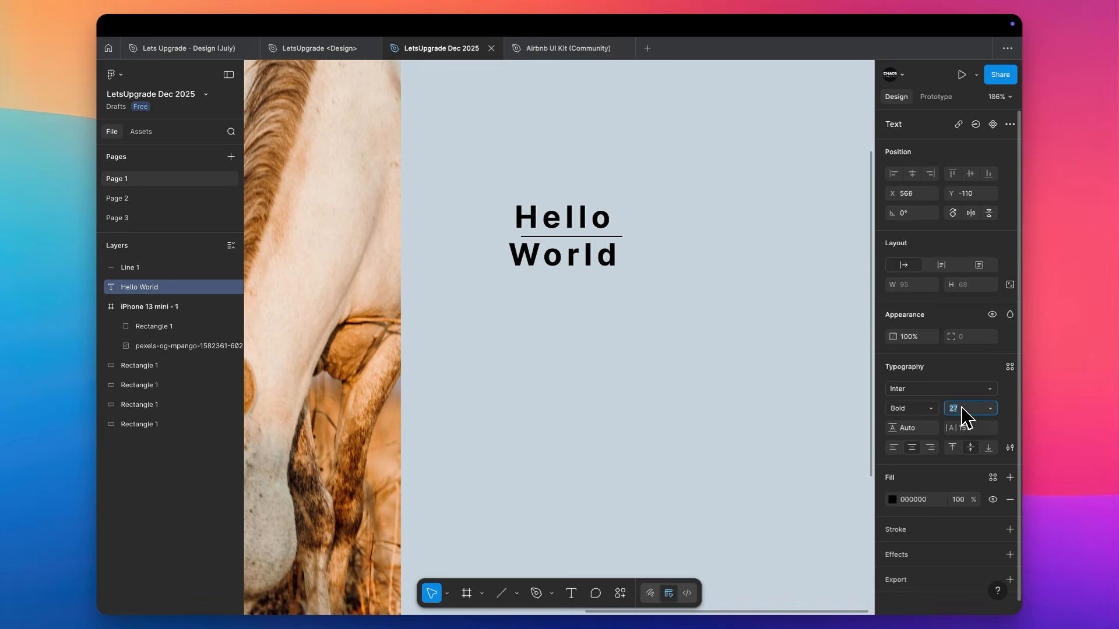
key(Up)
key(Up)
key(Up)
key(Up)
key(Up)
key(Up)
key(Up)
key(Up)
key(Up)
key(Up)
key(Up)
key(Up)
key(Up)
key(Up)
key(Up)
key(Up)
key(Up)
key(Up)
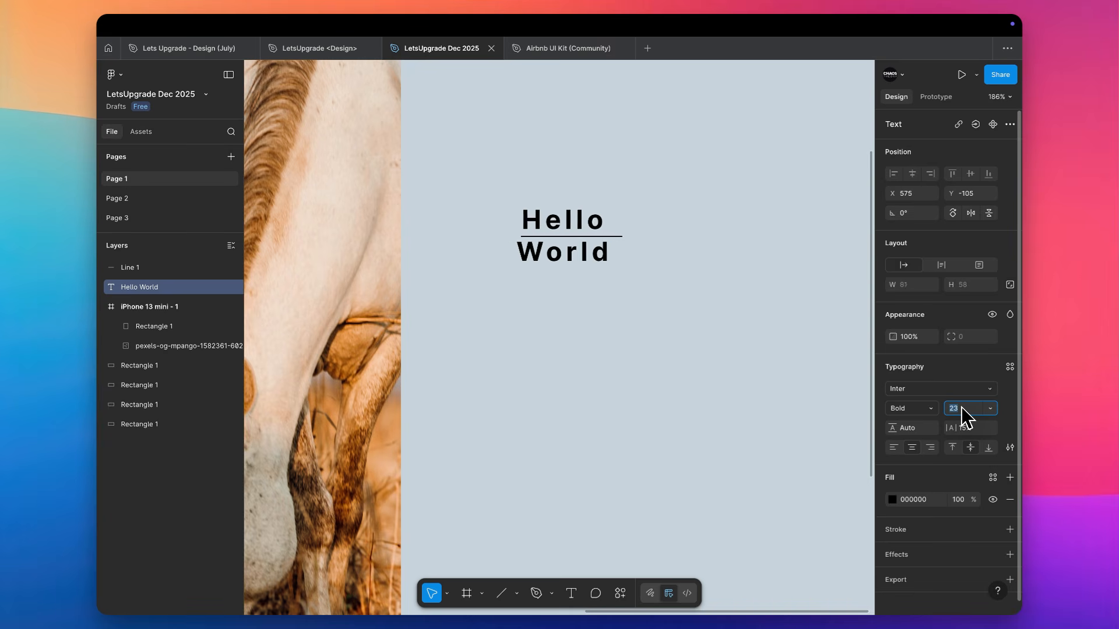
key(Up)
key(Up)
key(Up)
key(Up)
key(Up)
key(Up)
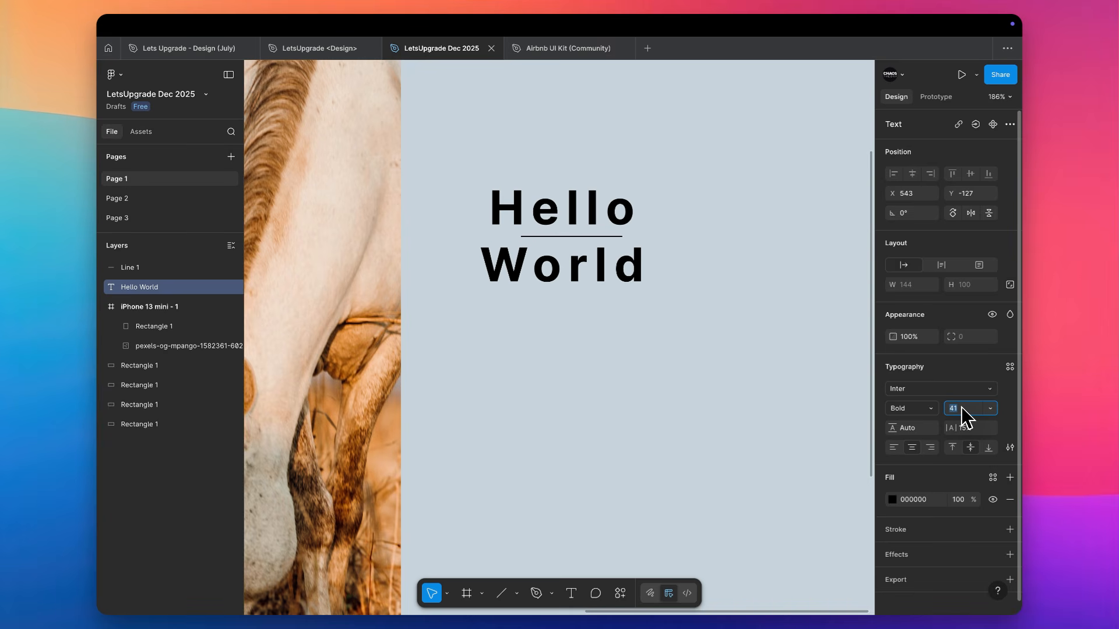
key(Down)
key(Down)
key(Down)
key(Down)
key(Down)
key(Down)
key(Down)
key(Down)
key(Down)
key(Down)
key(Down)
key(Down)
key(Down)
key(Down)
key(Down)
key(Down)
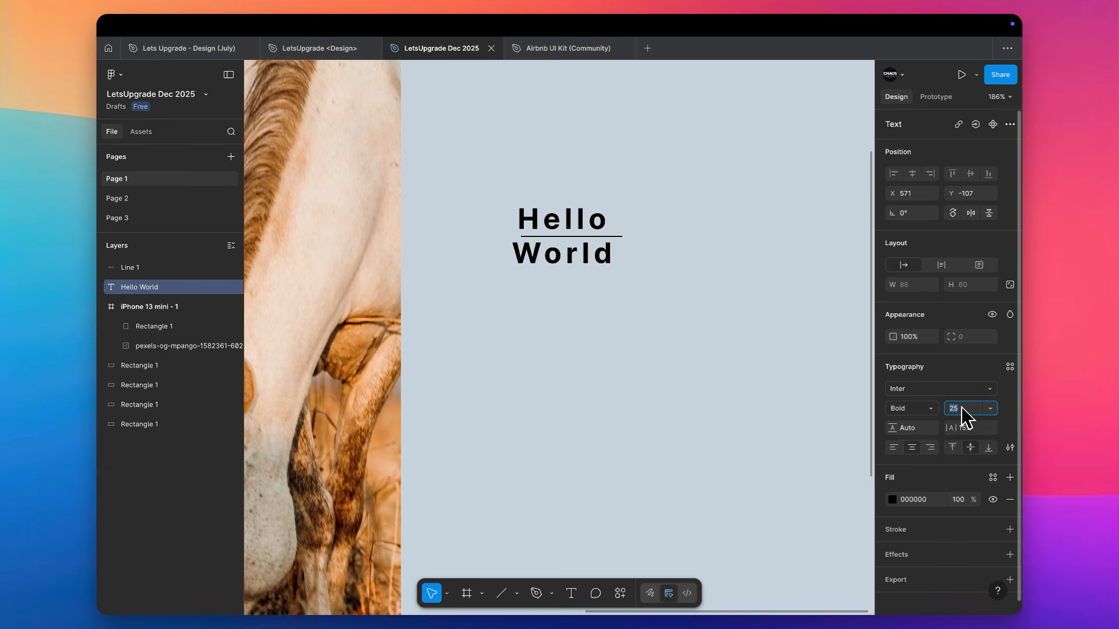
key(Down)
key(Down)
key(Down)
key(Down)
key(Down)
key(Down)
key(Down)
key(Down)
key(Down)
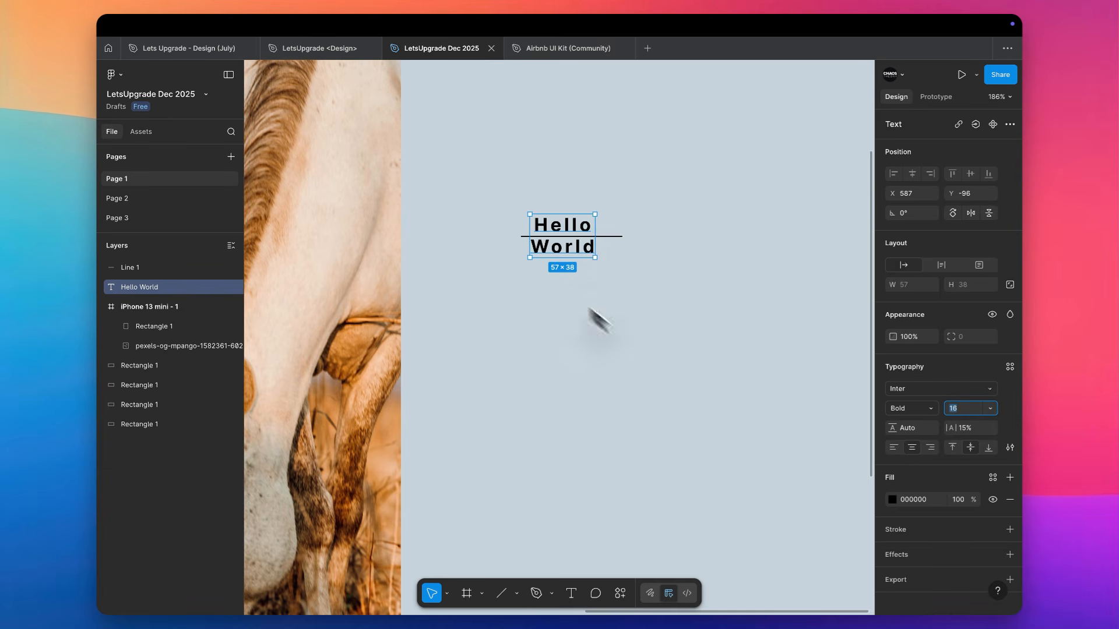
Align the Hello World text to the top vertically
click(585, 236)
scroll(585, 235, up, 5)
click(593, 234)
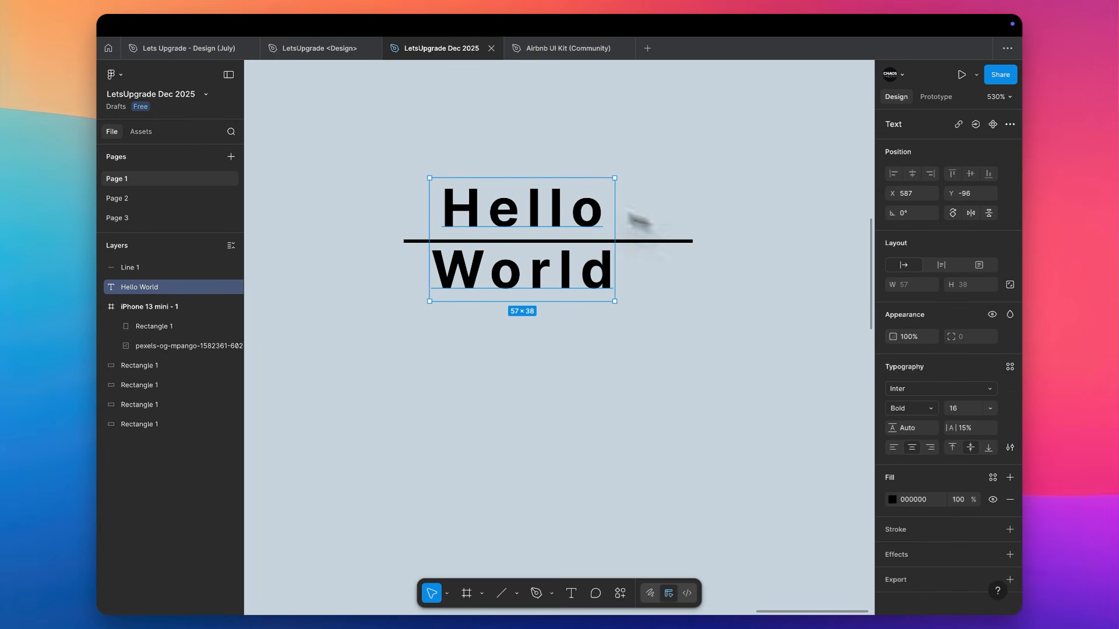
click(954, 447)
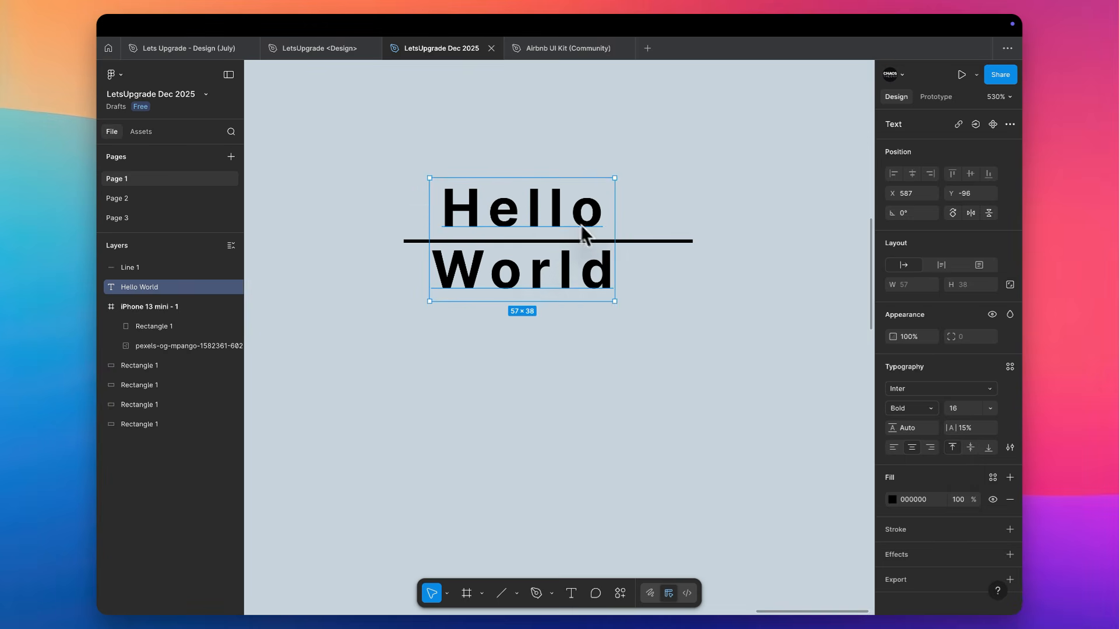
scroll(565, 475, down, 3)
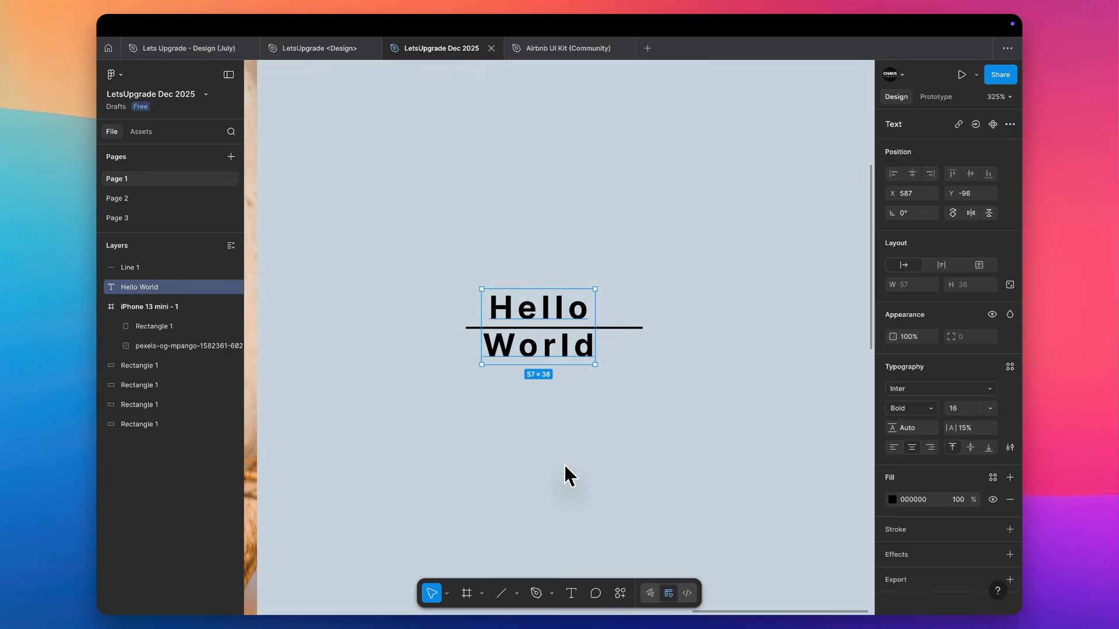
scroll(565, 475, down, 2)
Try font sizes 11 and 20 on the top-aligned Hello World text, and enlarge it to 45
key(Down)
key(Down)
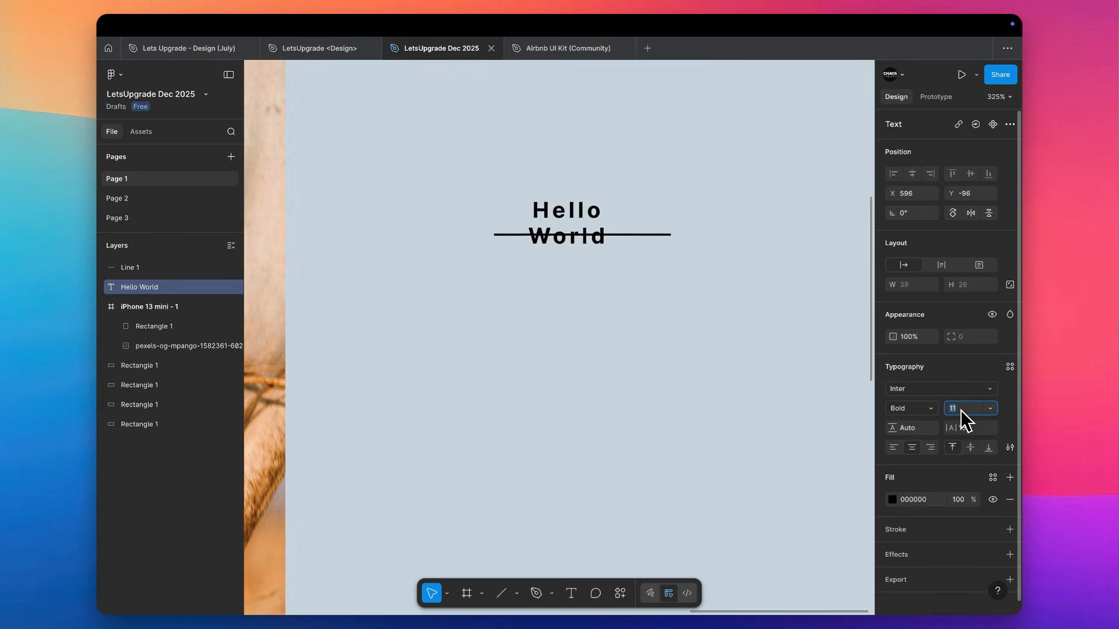
key(Up)
key(Up)
key(Up)
key(Up)
key(Up)
key(Up)
key(Up)
key(Up)
key(Up)
key(Up)
key(Up)
key(Up)
key(Up)
key(Up)
key(Up)
key(Up)
key(Up)
key(Up)
key(Up)
key(Up)
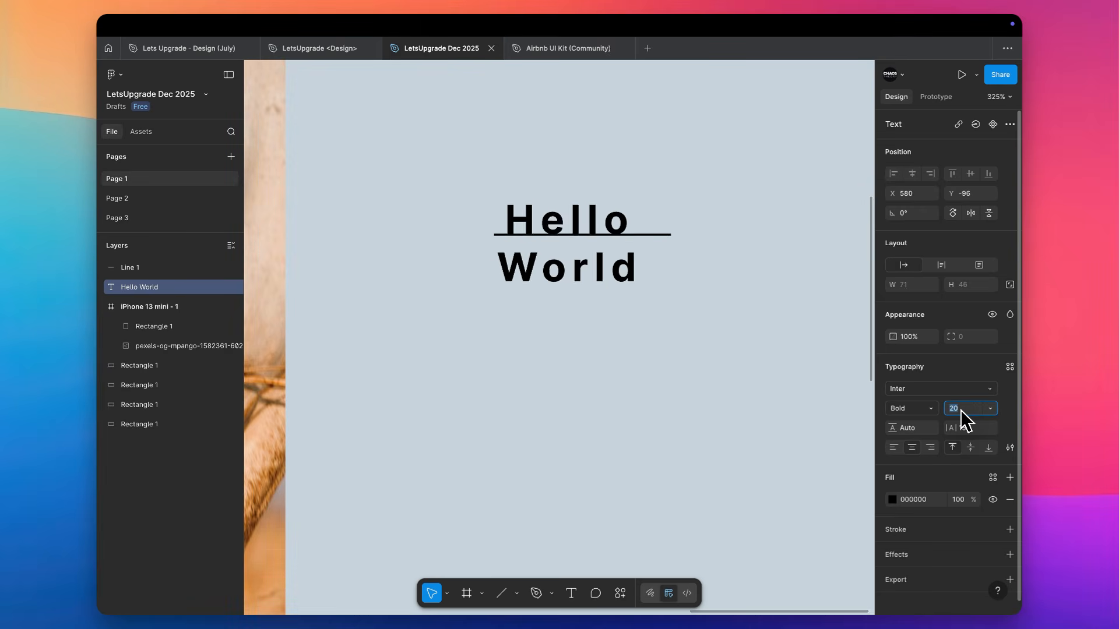
scroll(701, 198, down, 3)
scroll(702, 198, right, 2)
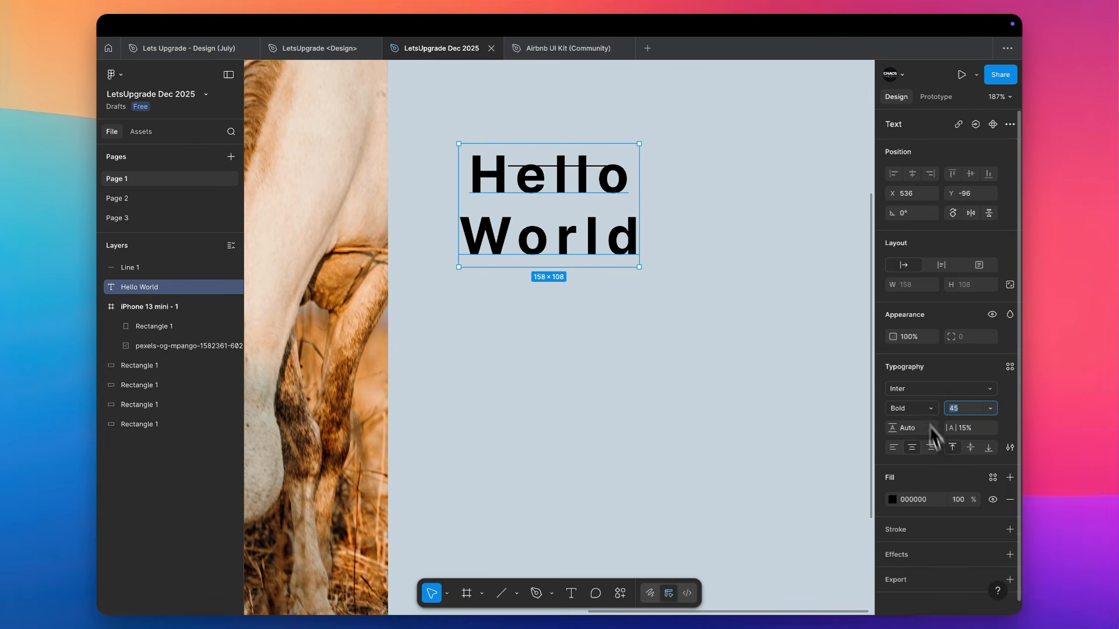
scroll(932, 443, down, 1)
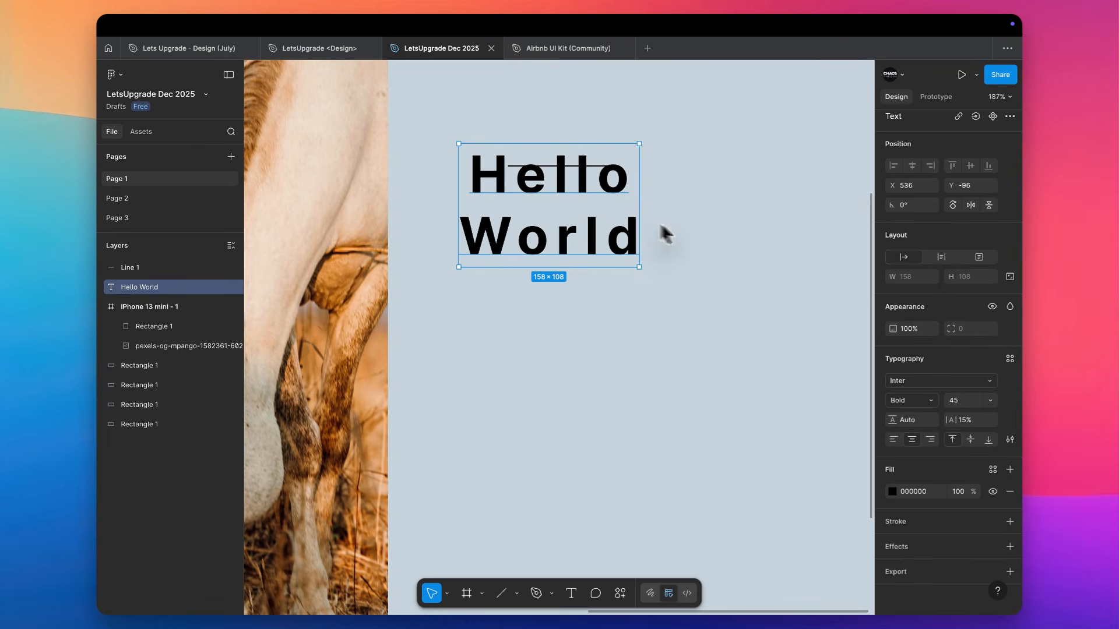
Move the Hello World text down to clear the horizontal line, and delete the line
drag(567, 187, 586, 246)
click(593, 166)
key(Delete)
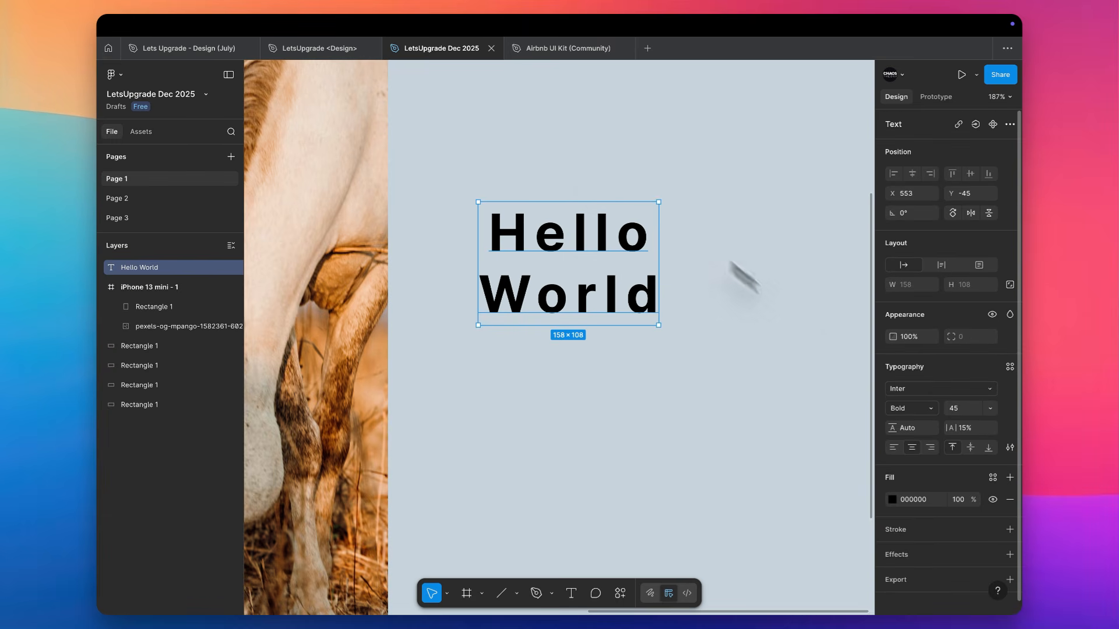
Left-align the Hello World text, and add a yellow F5F100 stroke to it
click(895, 447)
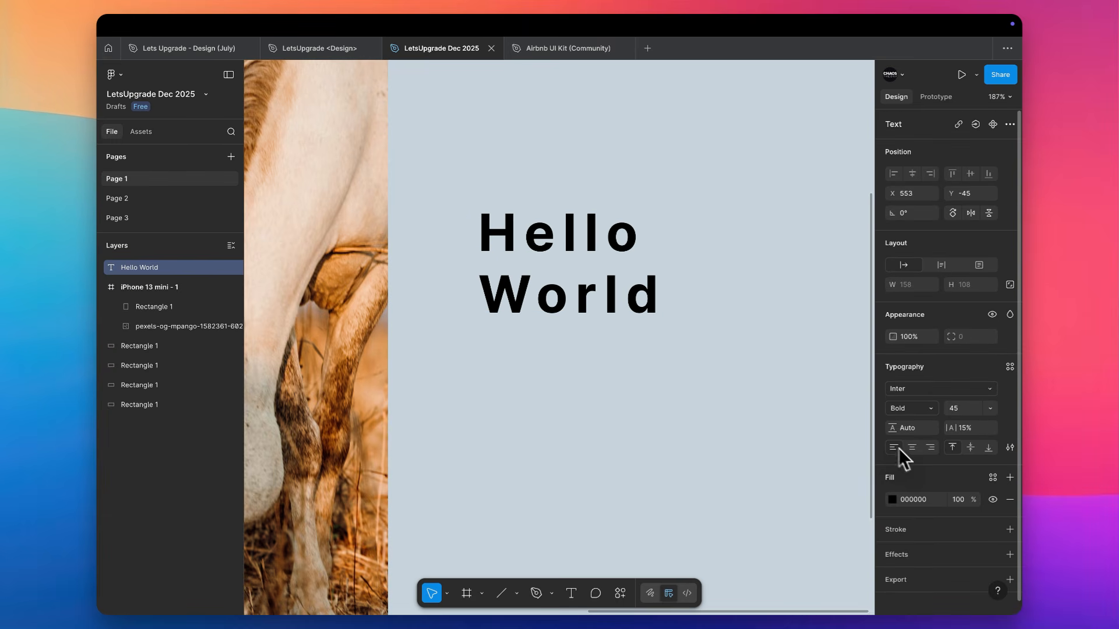
click(944, 541)
drag(804, 400, 865, 370)
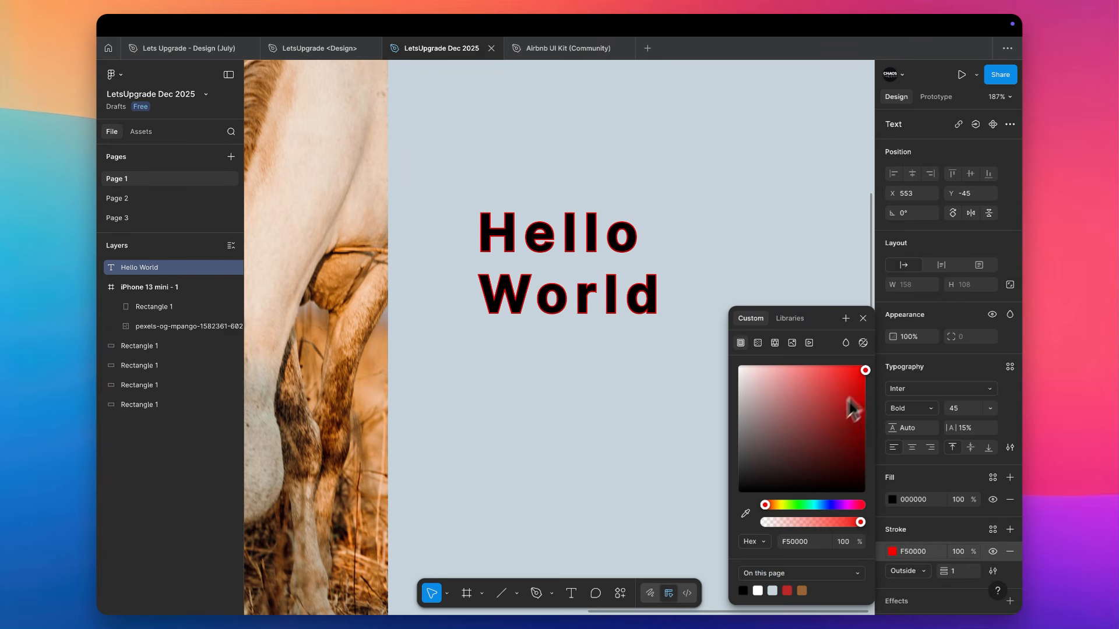
drag(789, 504, 781, 505)
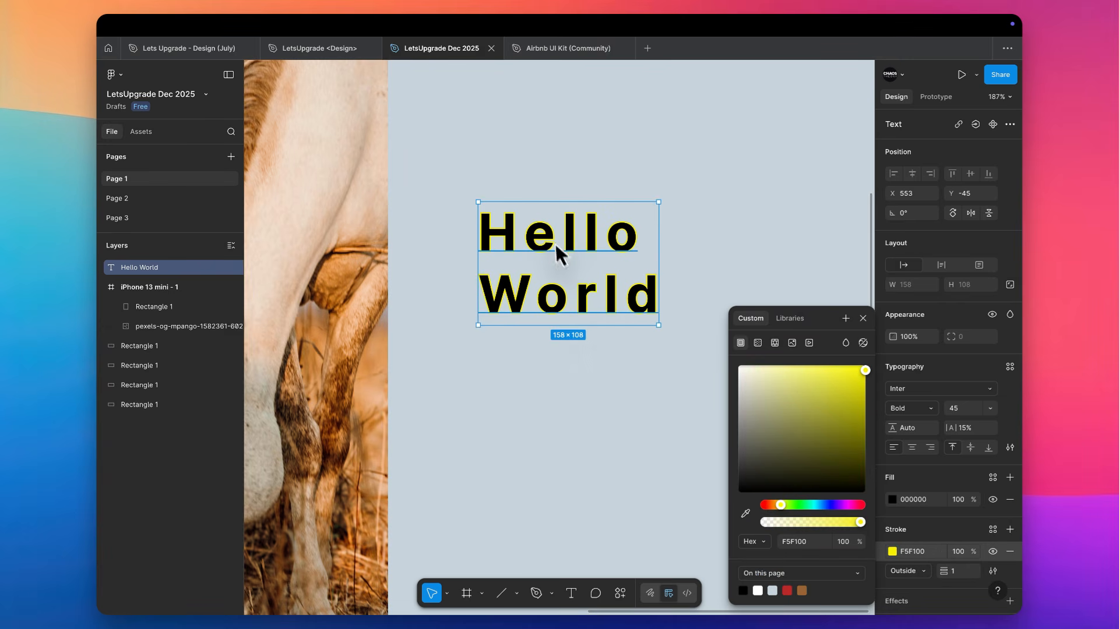
Draw a frame about 184 × 131 around the Hello World text
scroll(556, 240, up, 5)
scroll(556, 240, right, 1)
key(f)
drag(692, 121, 337, 374)
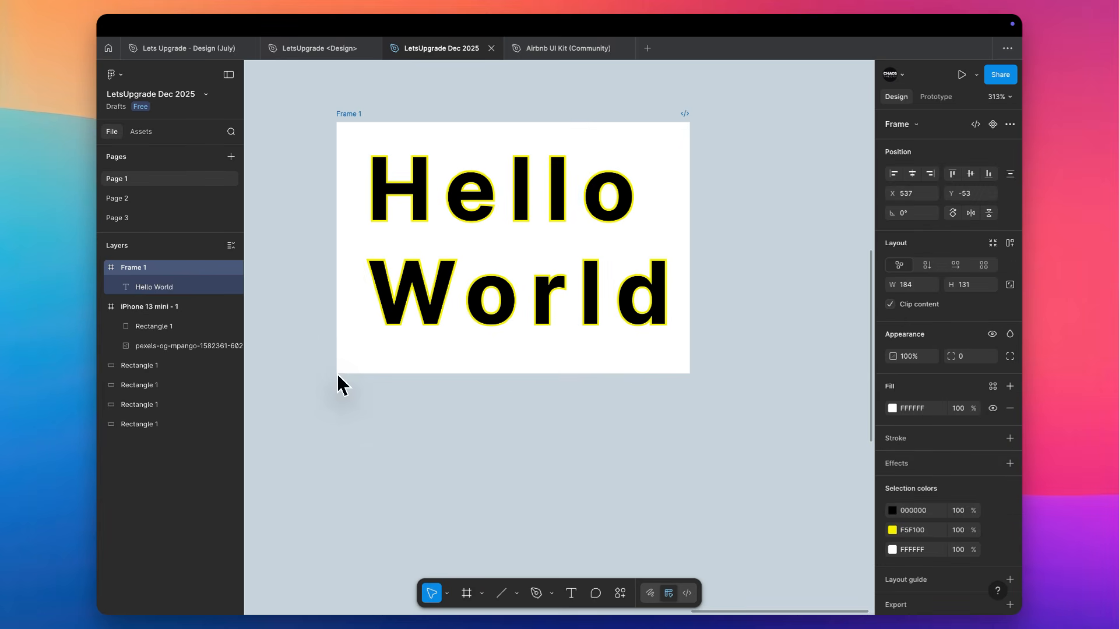
Try a white fill on the Hello World text inside the frame, and change it to pale pink ECD6D6
scroll(395, 280, up, 2)
scroll(395, 288, up, 3)
click(412, 295)
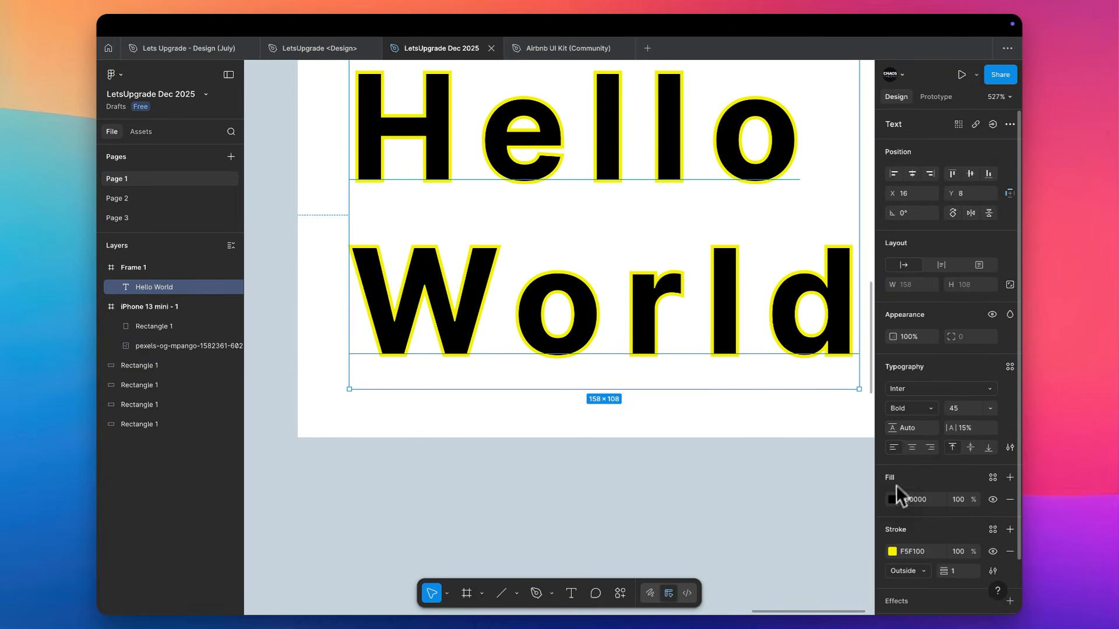
click(892, 500)
drag(749, 379, 699, 326)
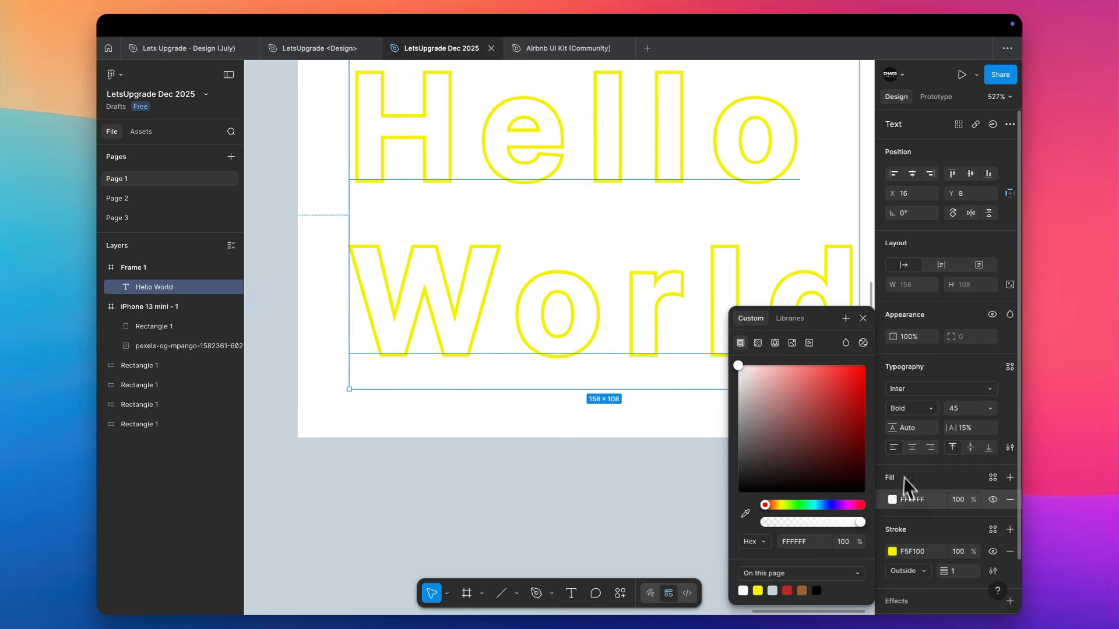
drag(759, 394, 750, 375)
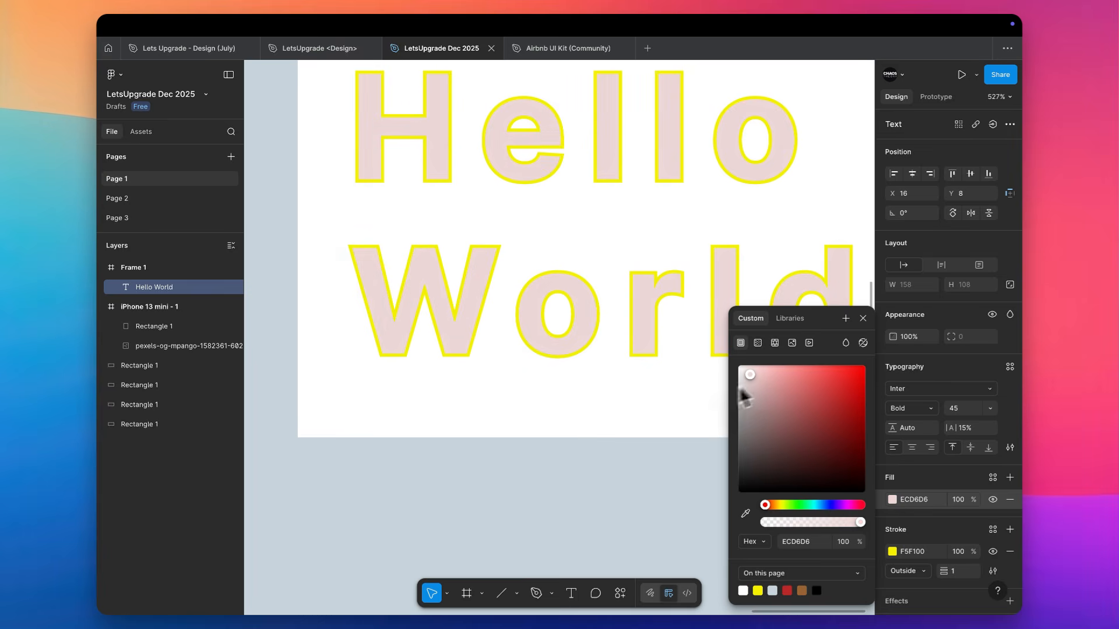
Change the stroke color of the Hello World text to pink F500A3
scroll(577, 428, down, 3)
click(891, 551)
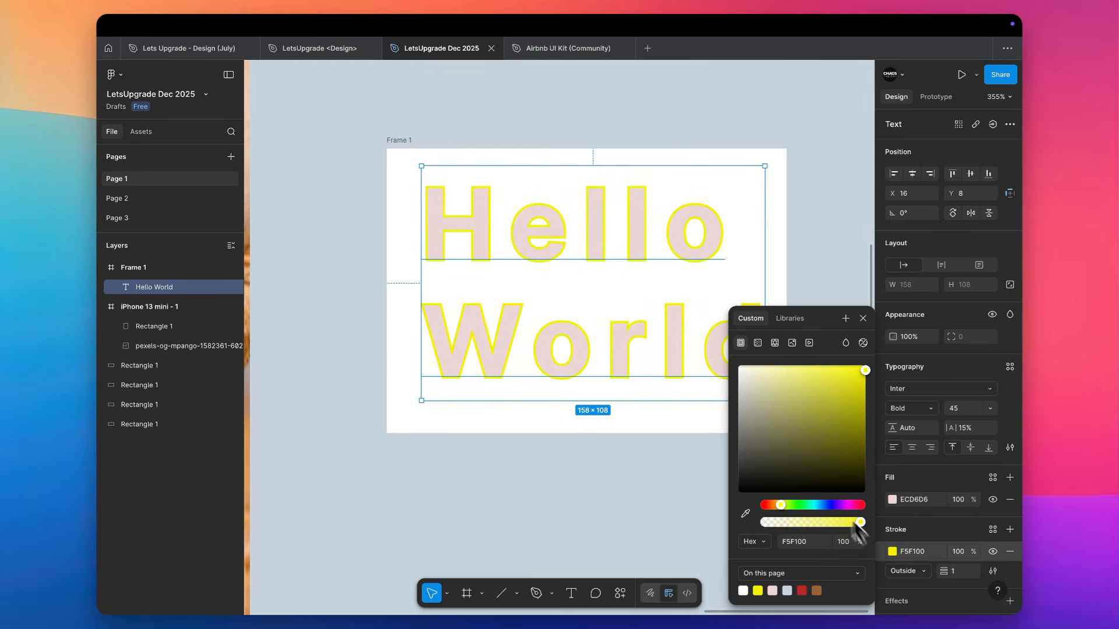
drag(792, 504, 850, 509)
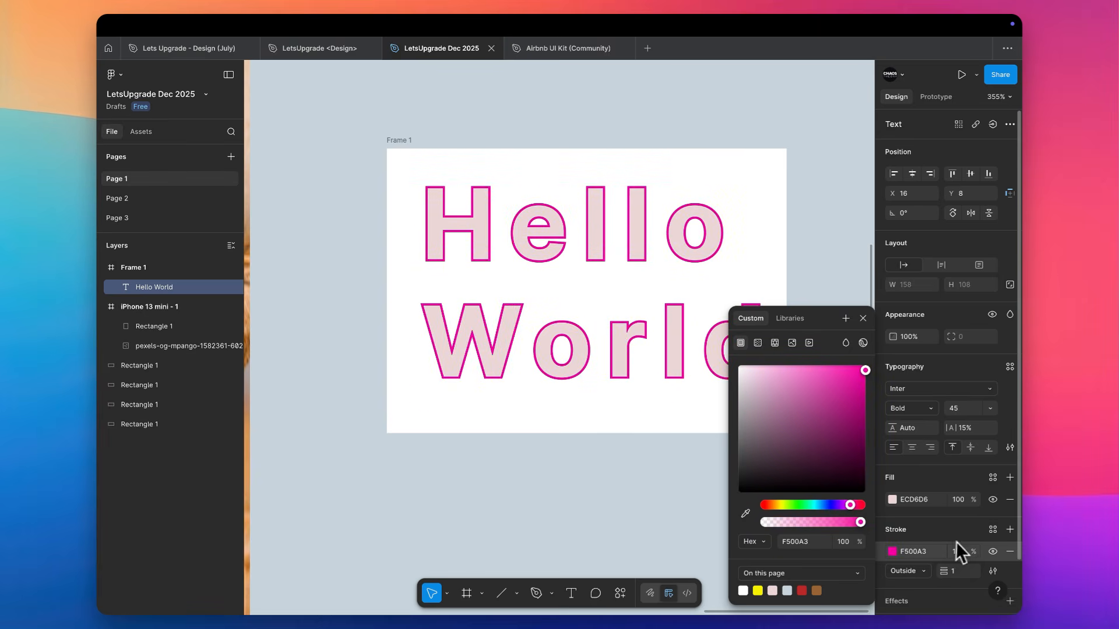
Keep the text's stroke position at Outside, and set the stroke weight to 2
scroll(955, 541, down, 2)
click(922, 517)
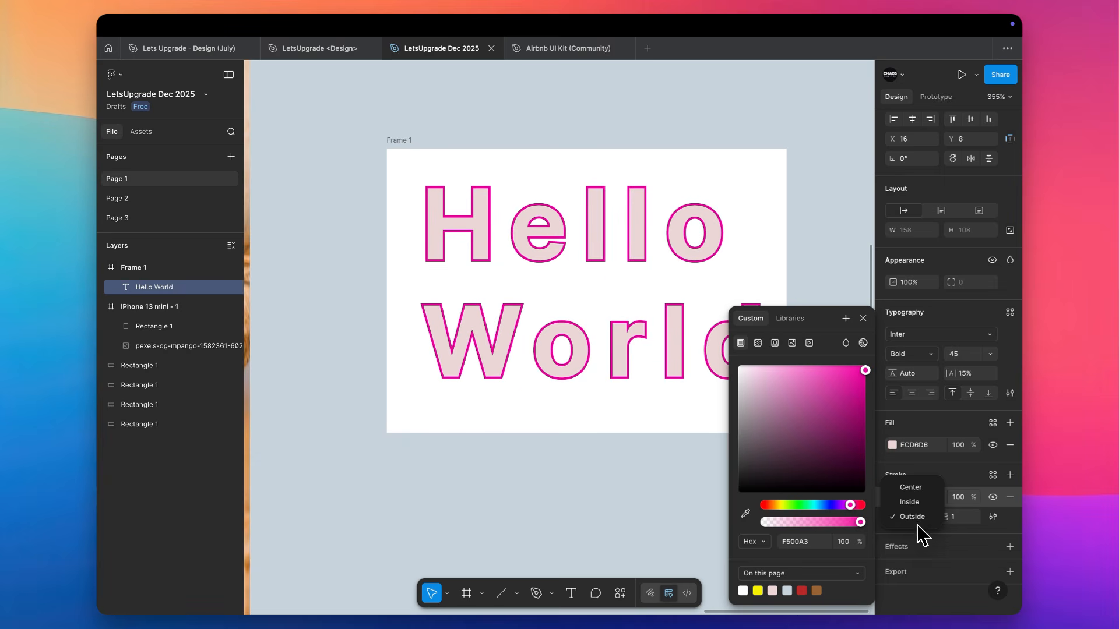
click(918, 517)
click(961, 517)
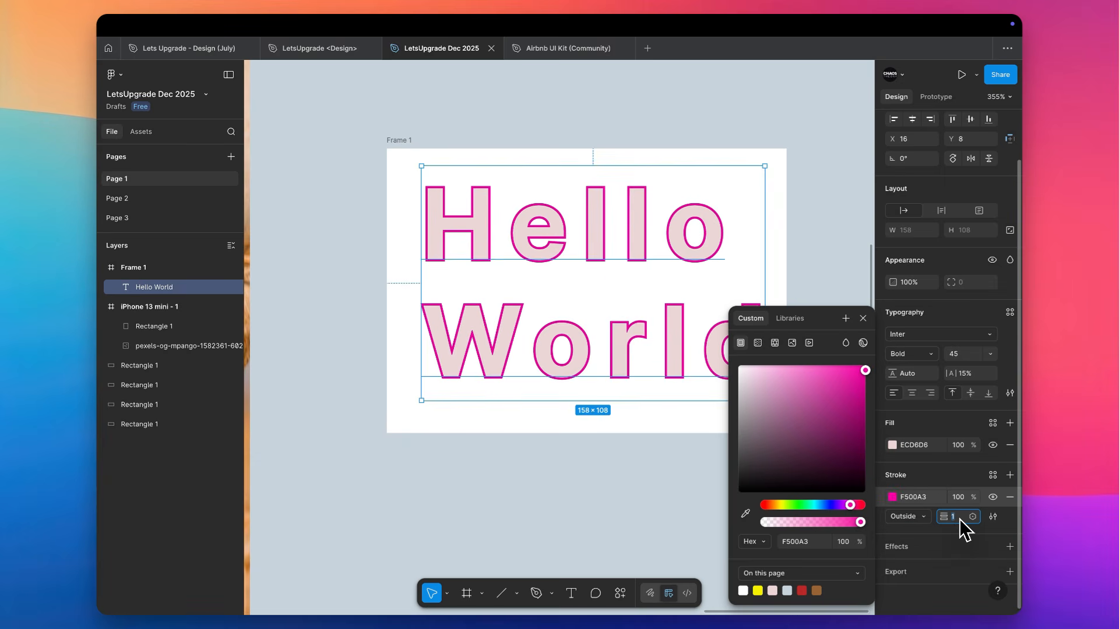
key(Up)
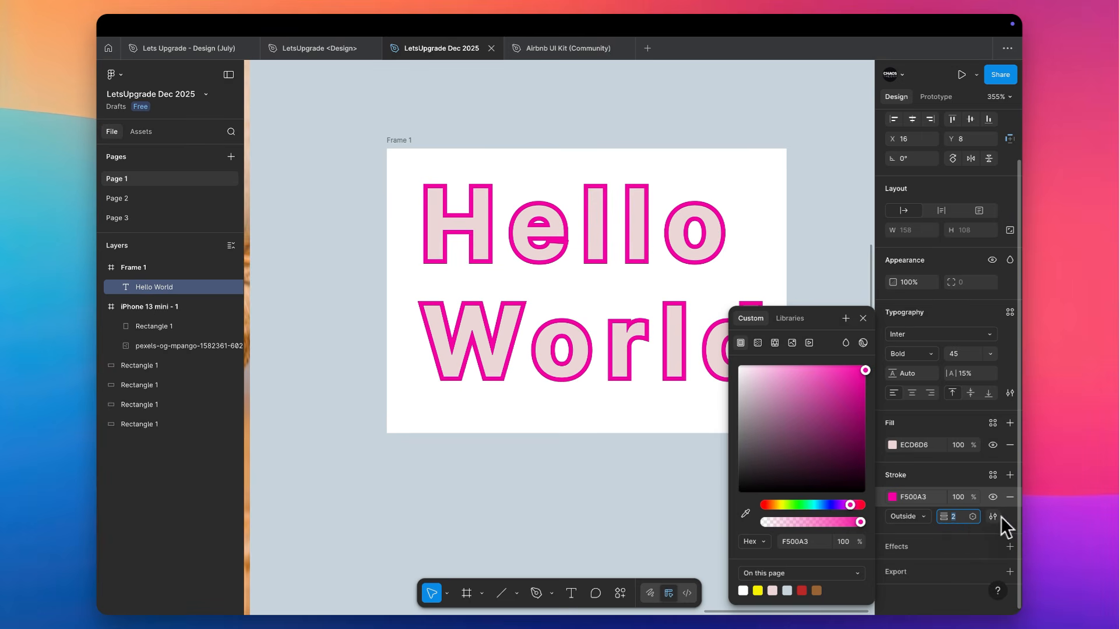
Try the Dynamic and Brush stroke types on the Hello World text, and return it to Basic
click(996, 517)
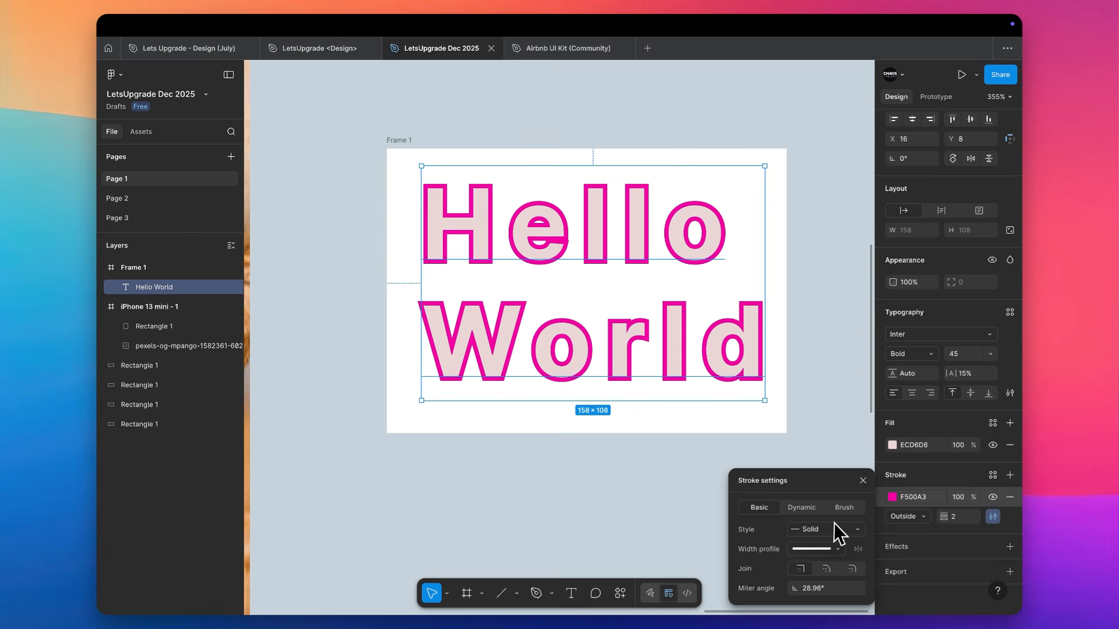
click(802, 508)
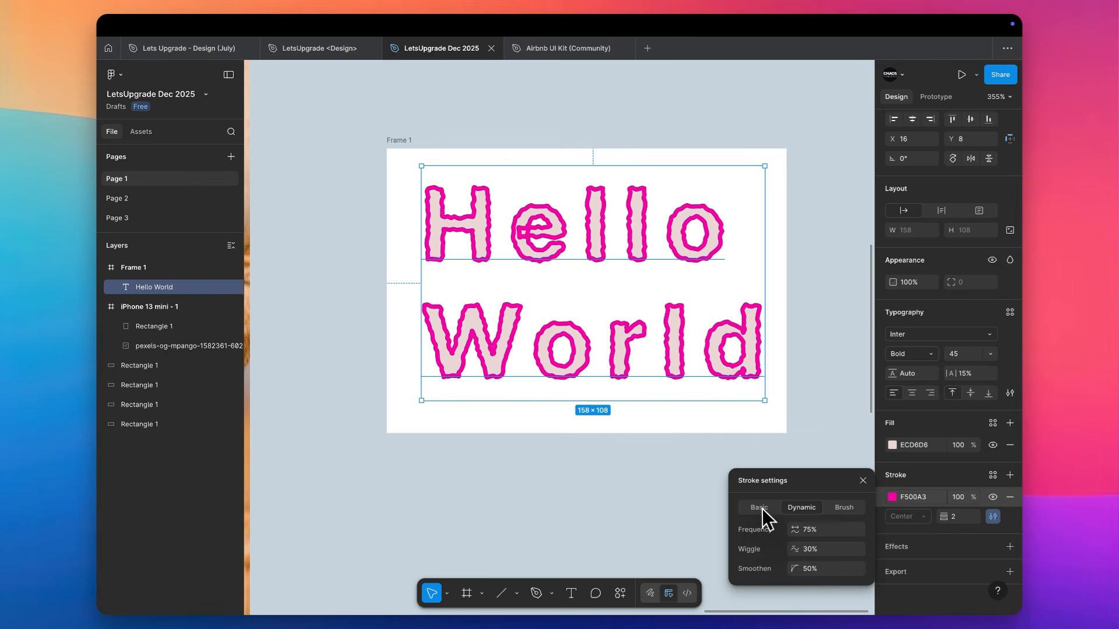
click(843, 508)
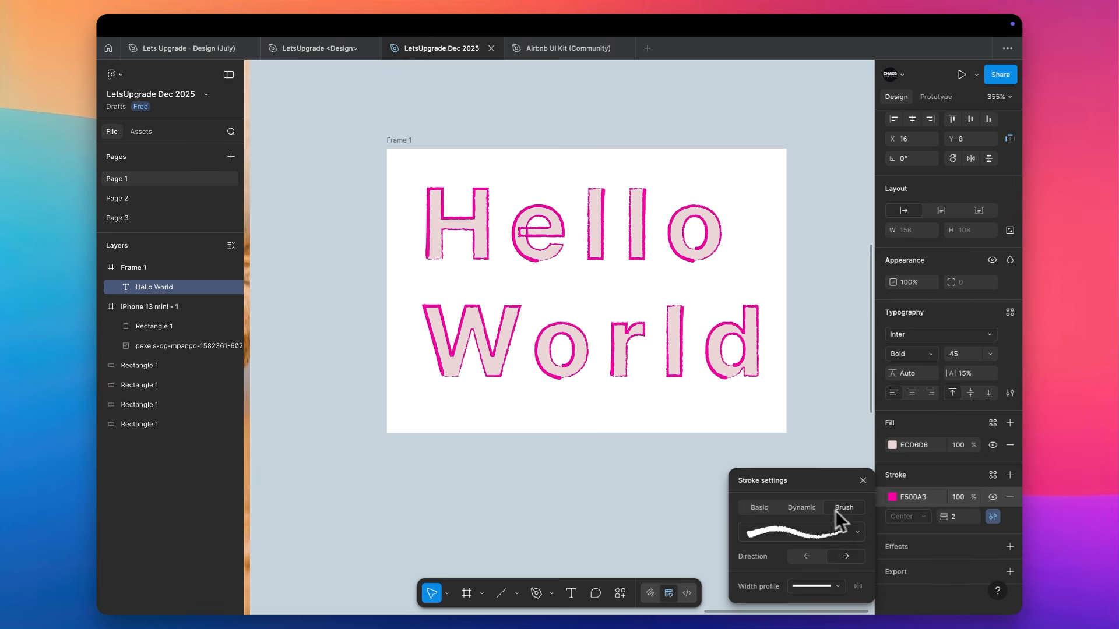
click(797, 508)
click(761, 512)
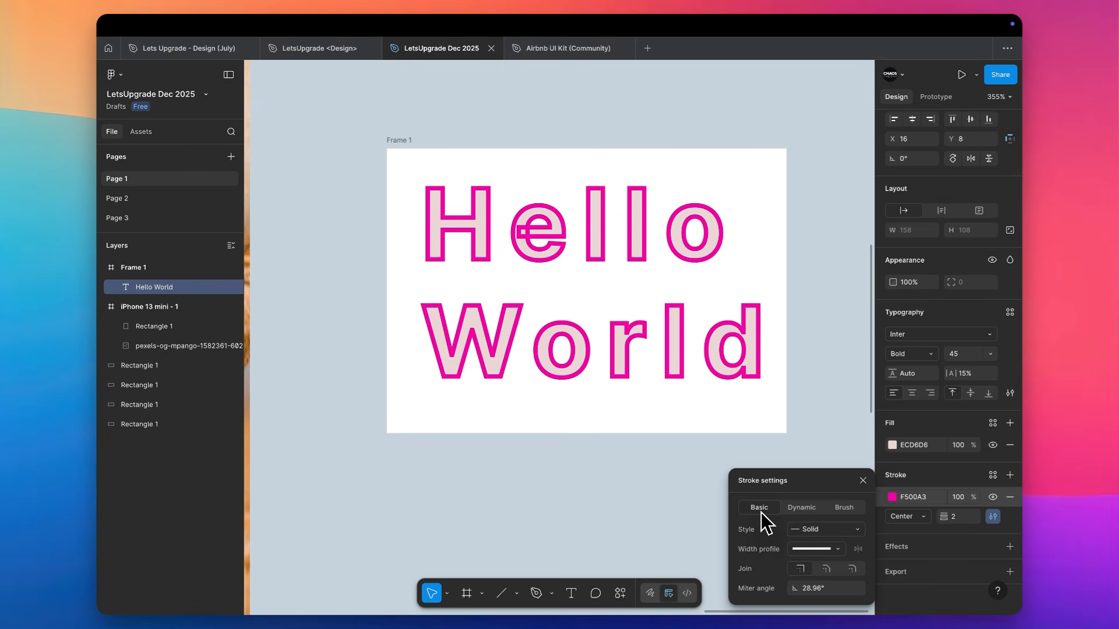
Try the Dashed stroke style on the Hello World text, and remove the text's stroke
click(816, 546)
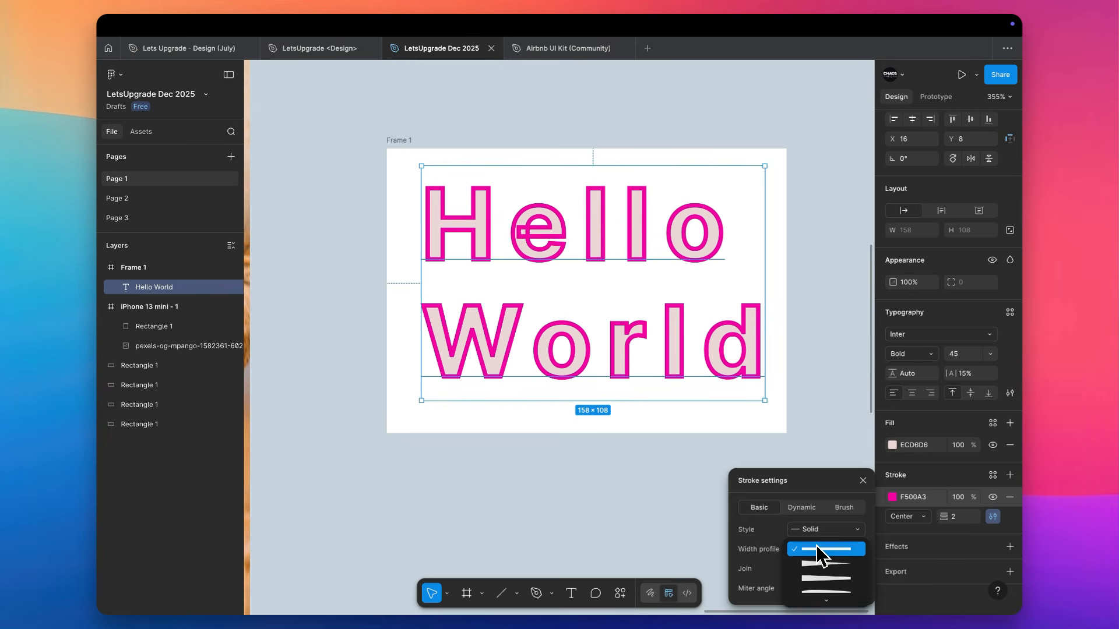
click(816, 545)
click(816, 533)
click(817, 544)
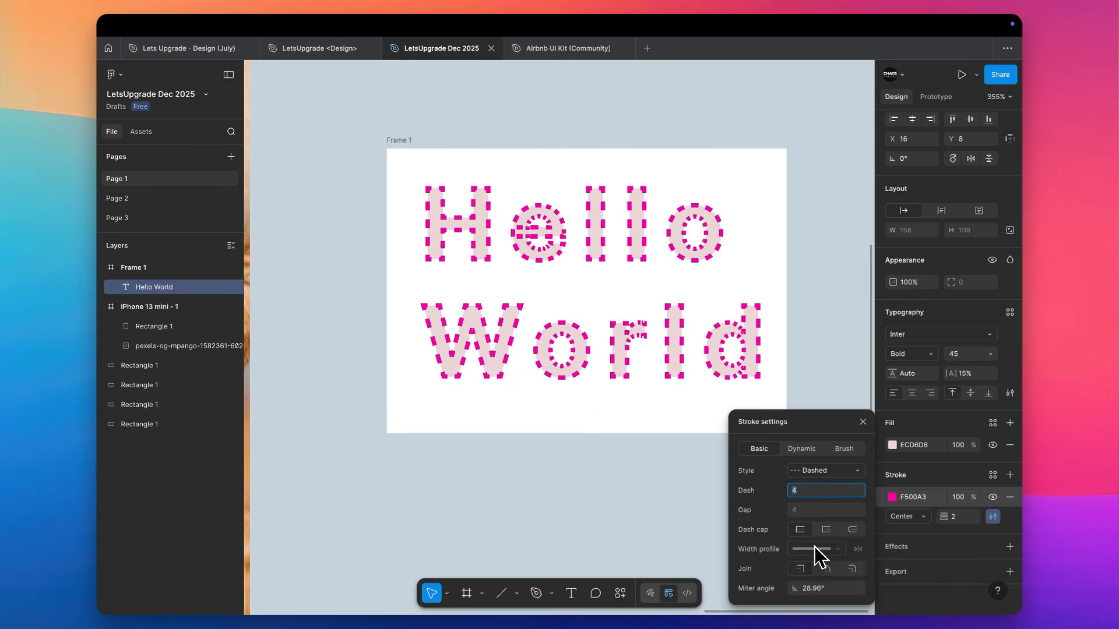
click(864, 422)
click(1010, 497)
click(592, 473)
Add a black 000000 inside stroke to the beige rectangle, remove its drop shadow, and set the stroke weight to 3
scroll(592, 473, left, 15)
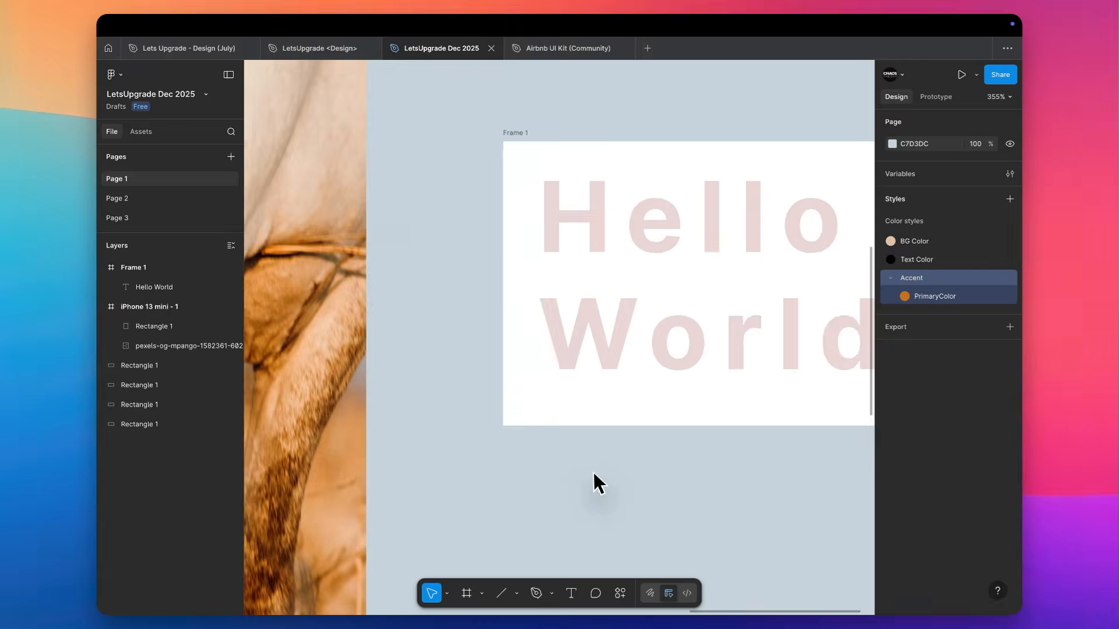
scroll(593, 473, down, 10)
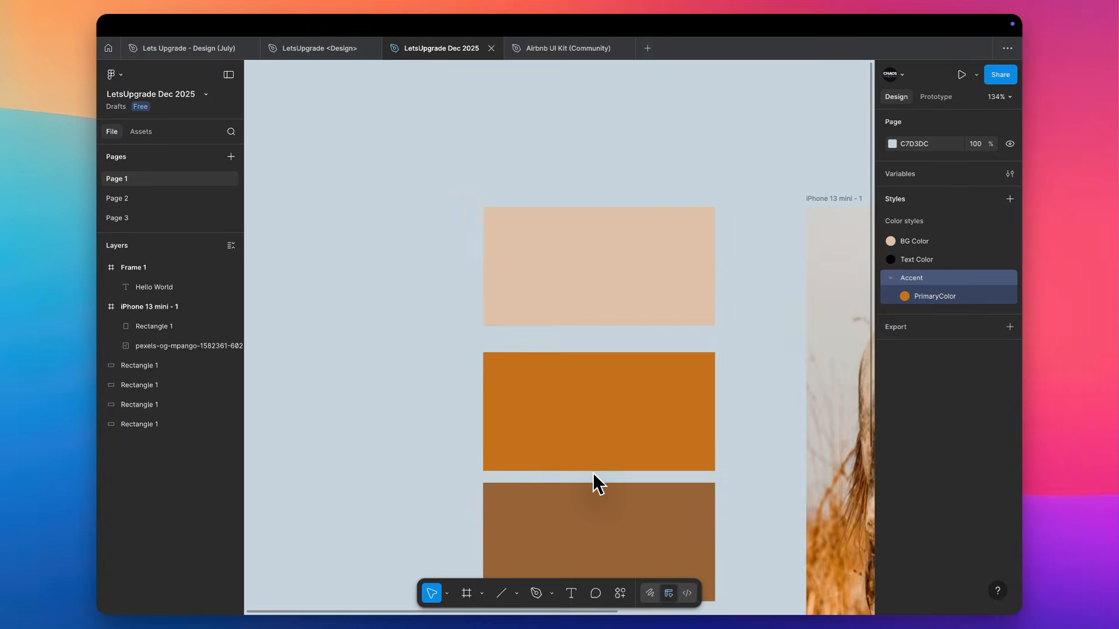
scroll(557, 420, up, 5)
click(551, 361)
key(shift+2)
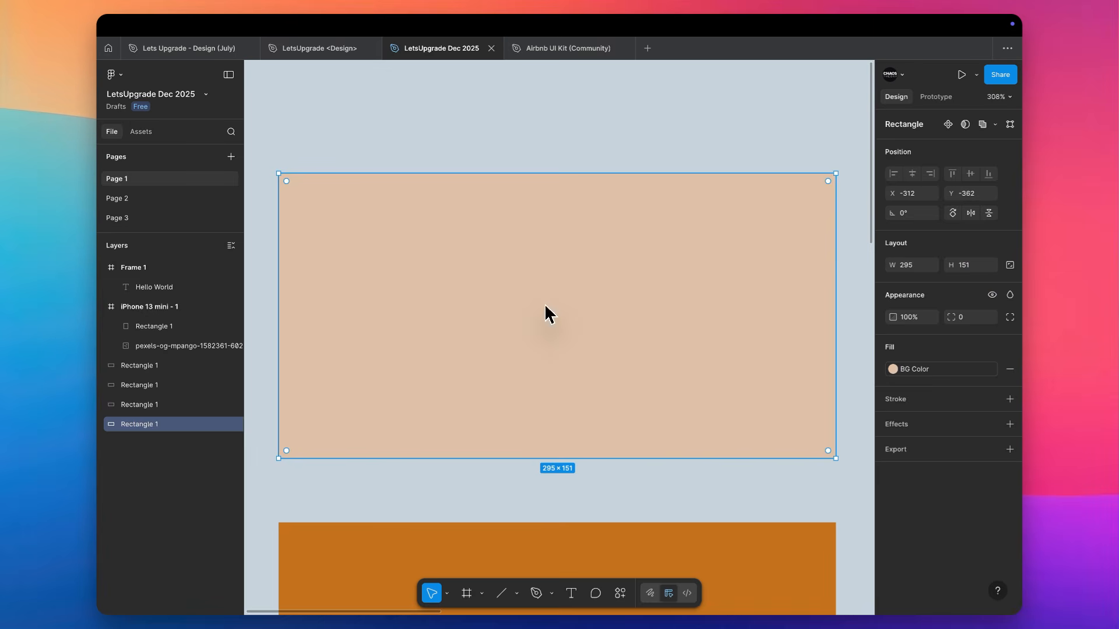
click(949, 428)
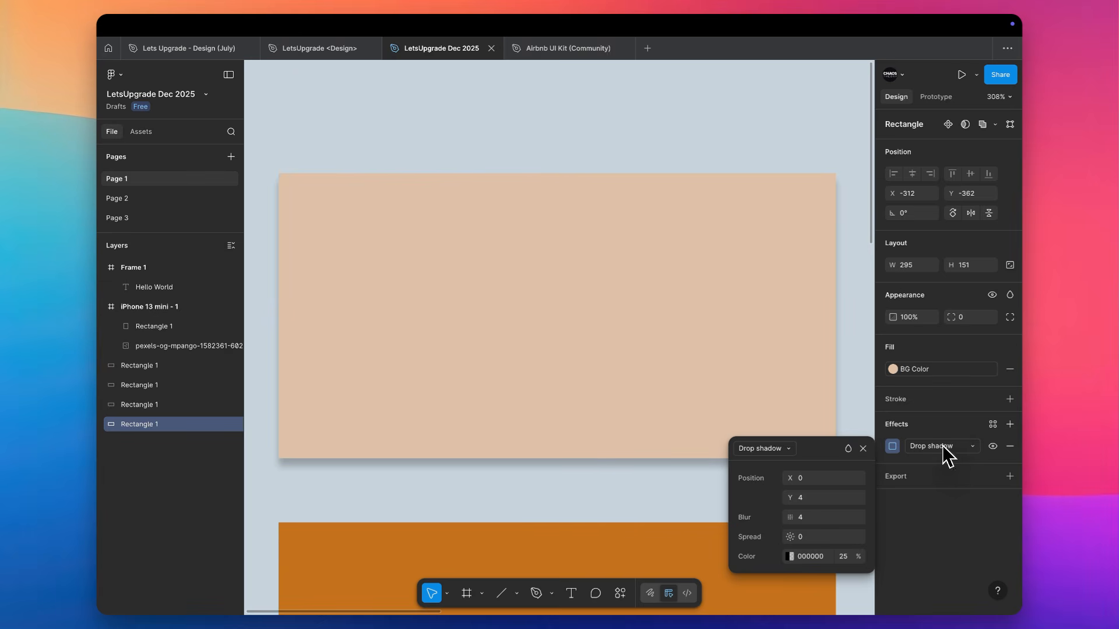
click(951, 412)
click(944, 397)
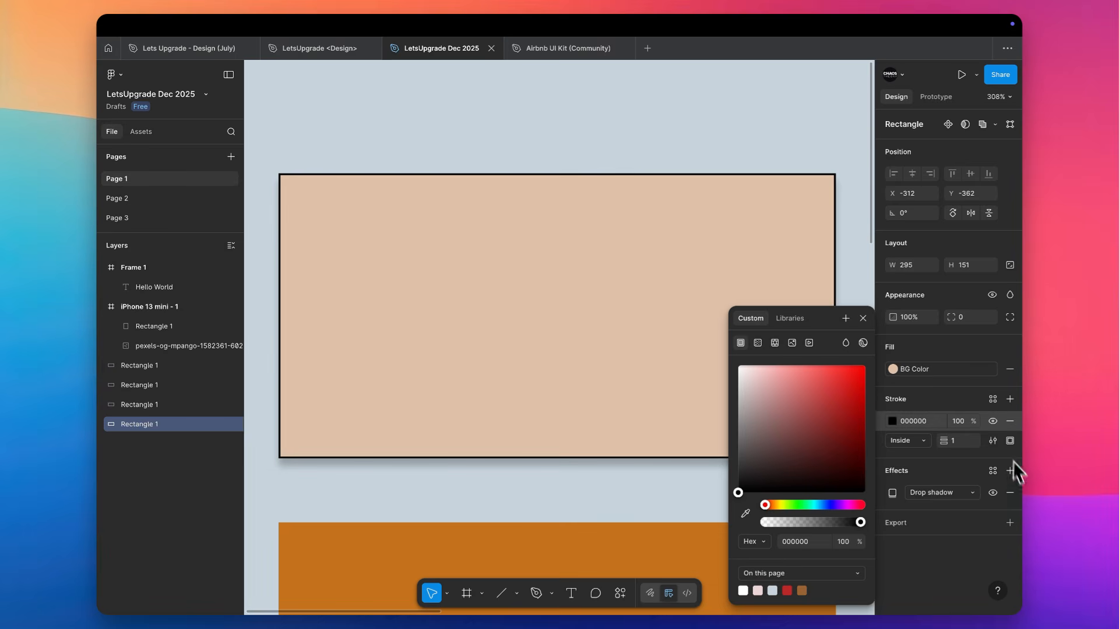
click(1010, 493)
text(3)
key(Return)
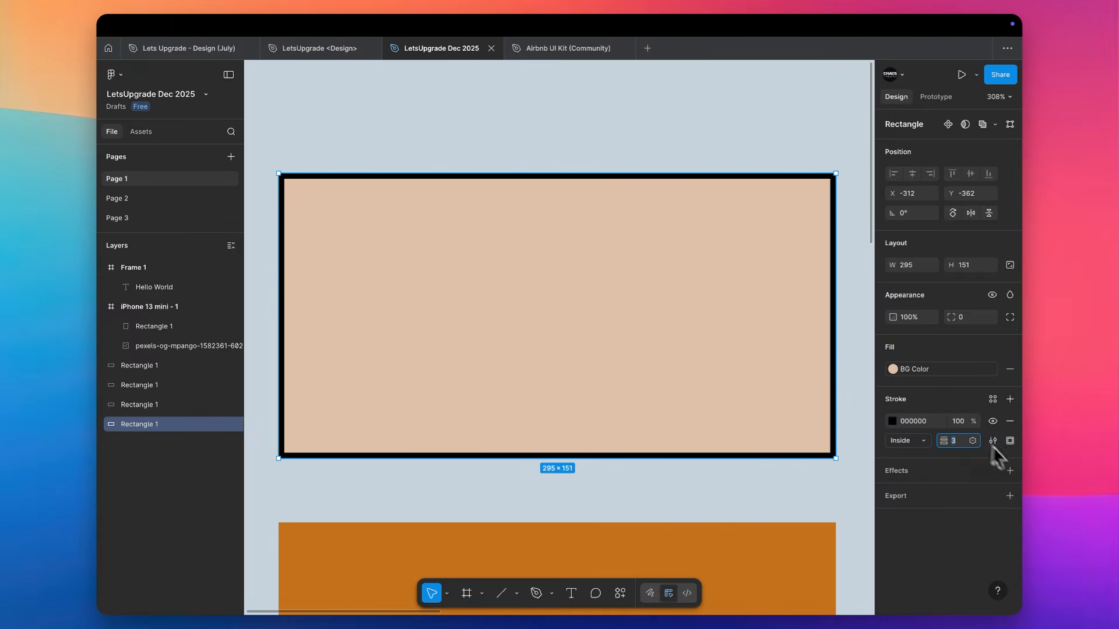
Limit the beige rectangle's stroke to its bottom side
click(1011, 442)
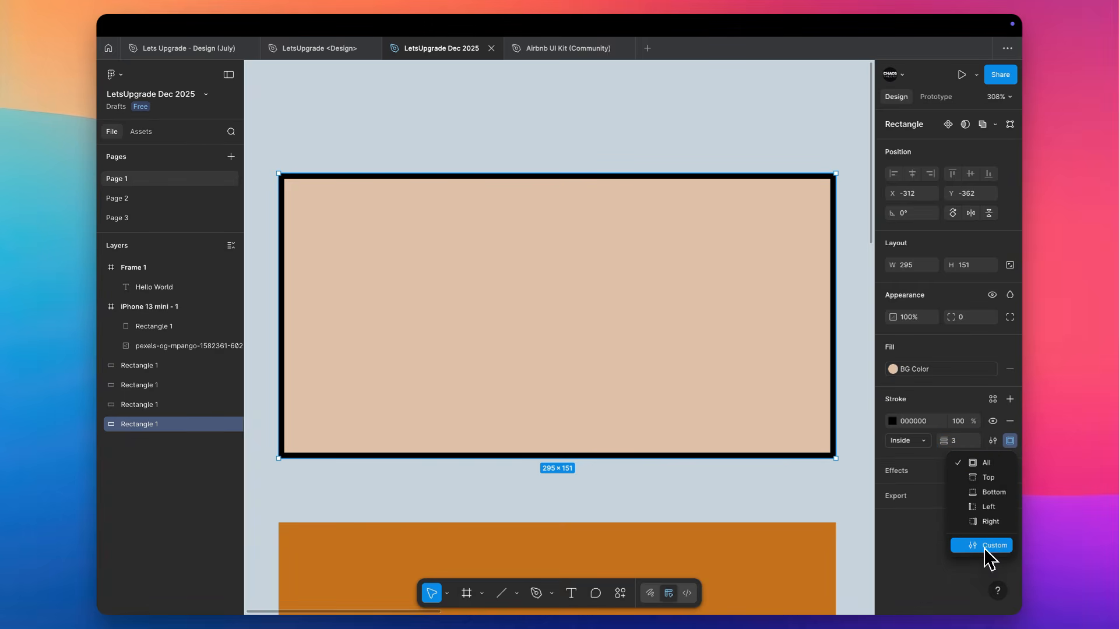
click(992, 493)
click(685, 489)
scroll(686, 489, down, 1)
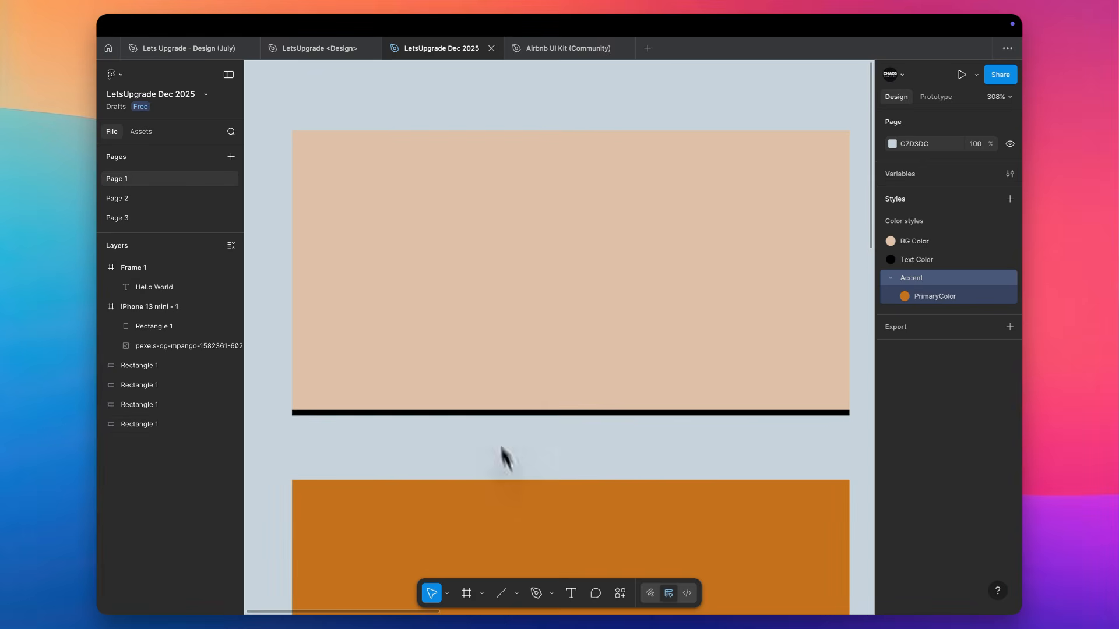
Switch the beige rectangle's stroke to custom sides, and set the left, top and right weights to 1
click(735, 354)
click(1011, 441)
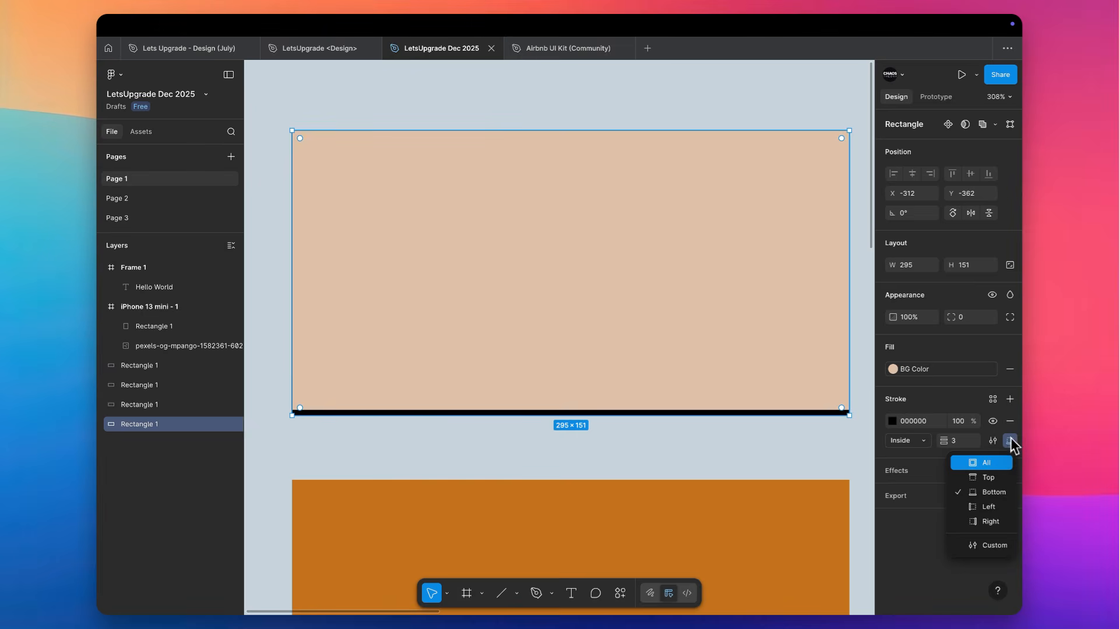
click(986, 546)
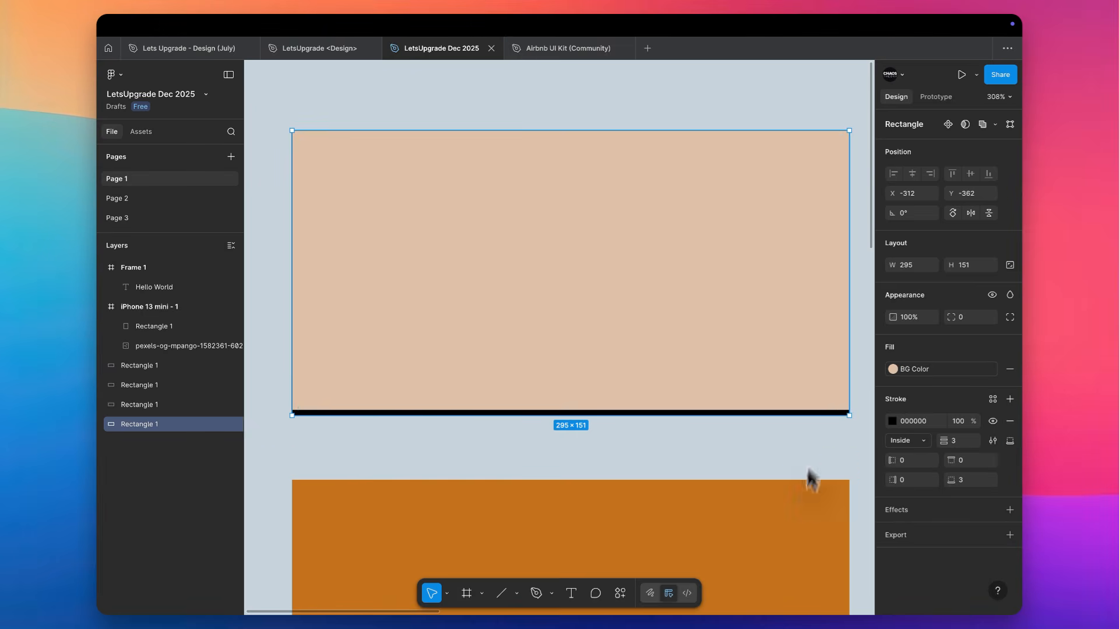
click(910, 460)
text(1)
key(Tab)
text(1)
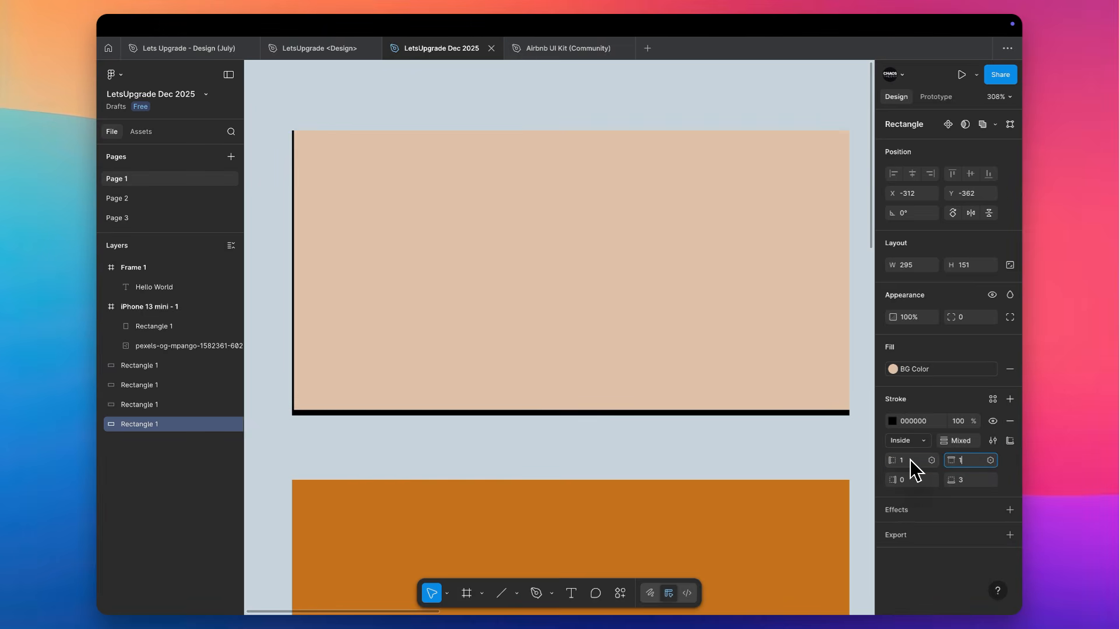
key(Tab)
text(1)
key(Tab)
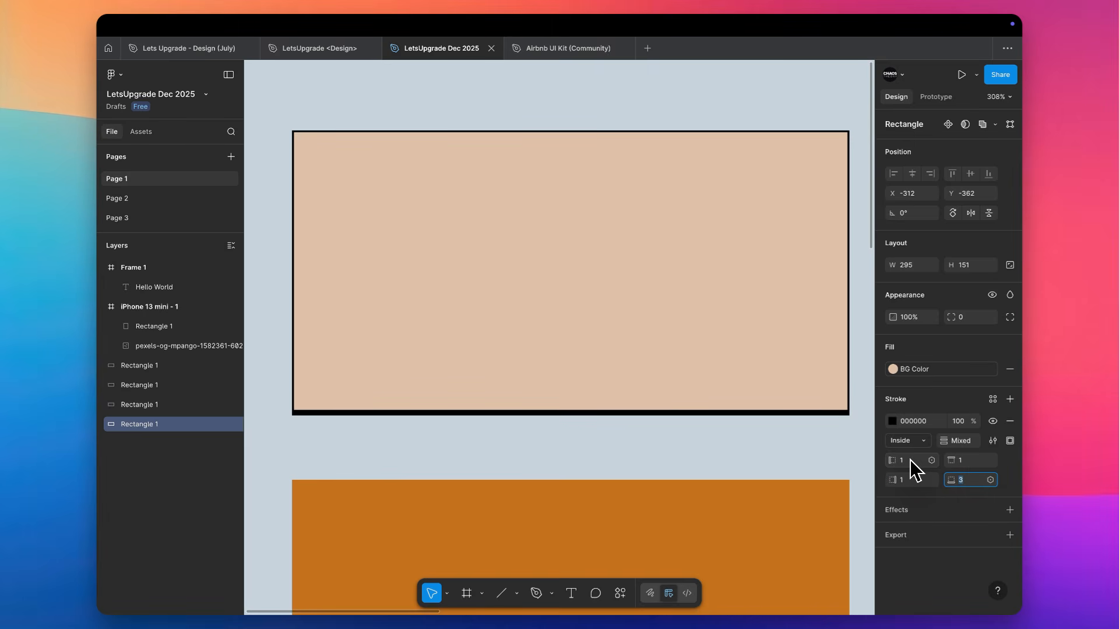
Try a left stroke weight of 6 on the beige rectangle, return it to 1, and set the bottom weight to 6
click(910, 459)
text(6)
key(Tab)
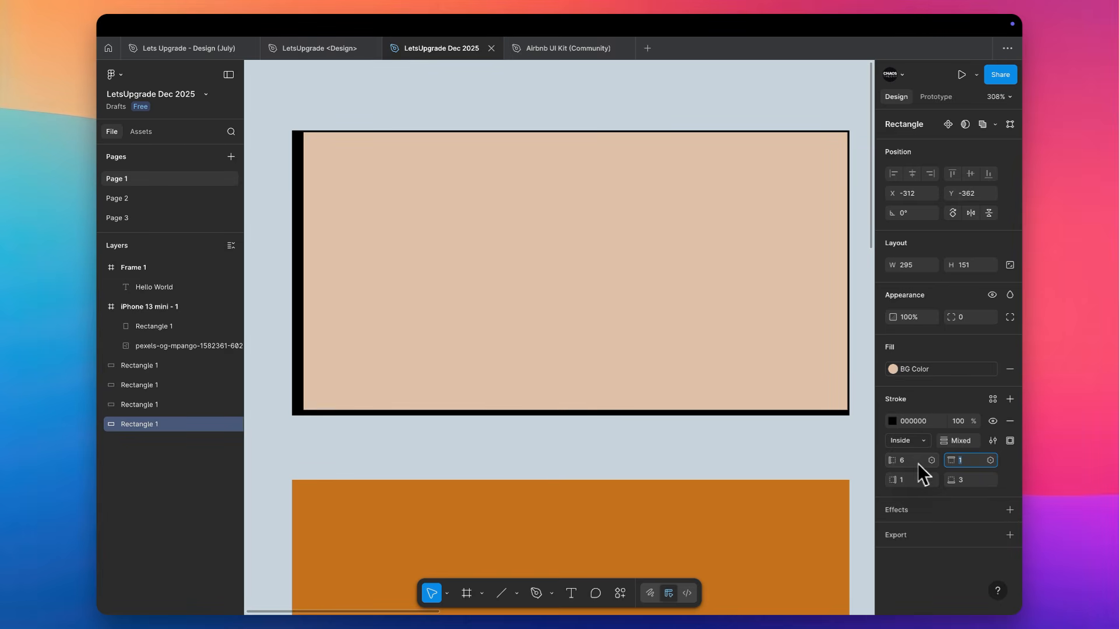
click(913, 462)
text(1)
click(969, 483)
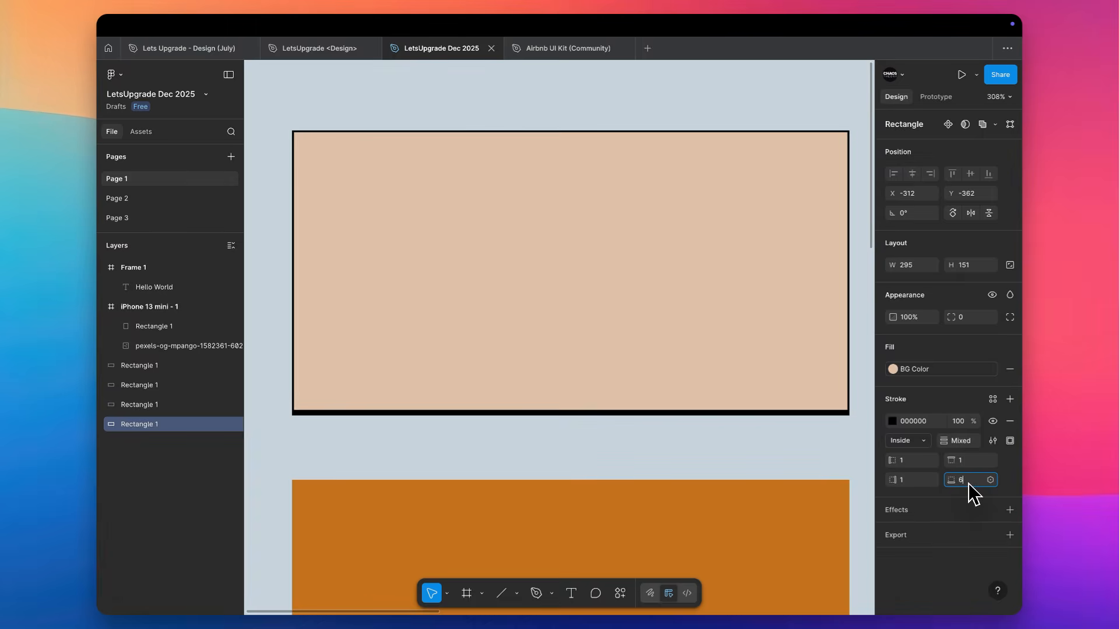
text(6)
key(Return)
click(660, 449)
Make the beige rectangle much shorter to test its uneven stroke, and undo the resizing
scroll(660, 457, down, 5)
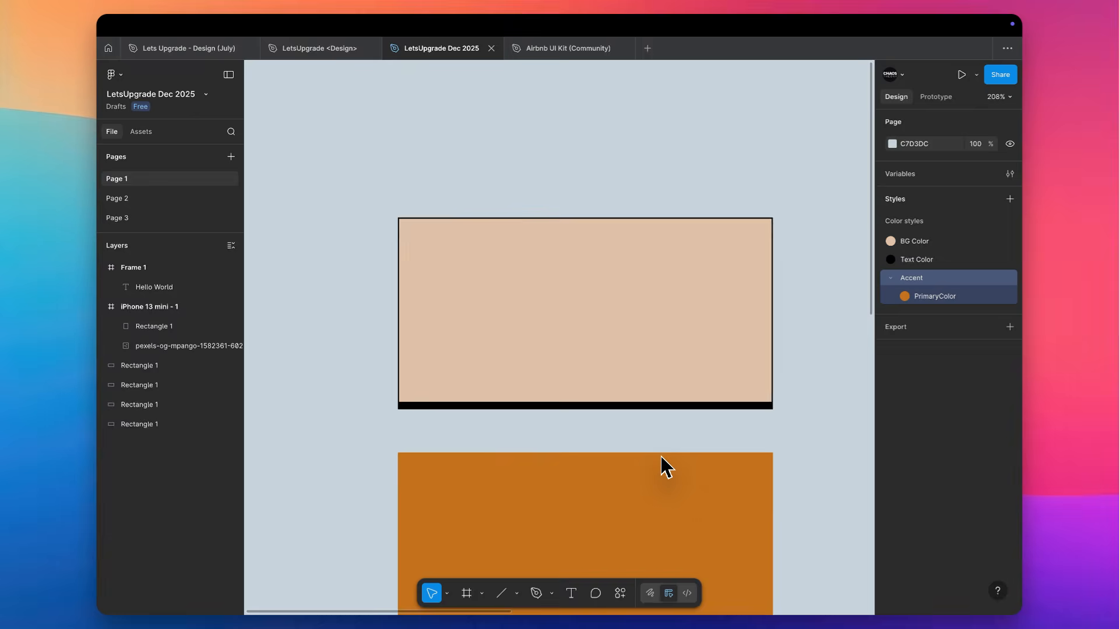
scroll(659, 457, up, 3)
click(606, 274)
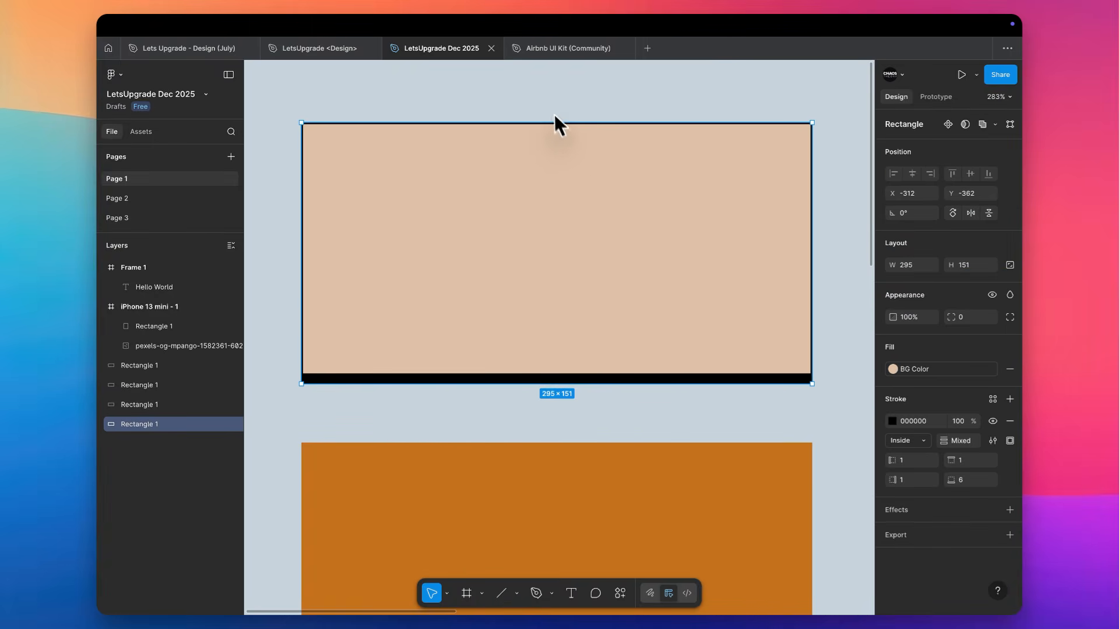
drag(554, 124, 558, 226)
click(590, 155)
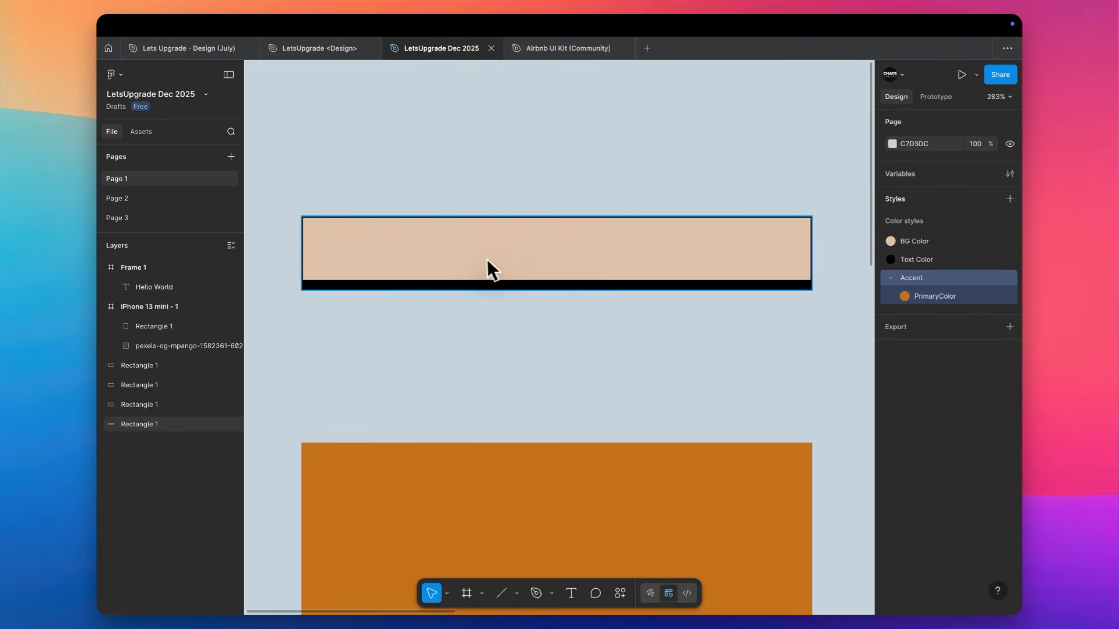
scroll(530, 204, down, 2)
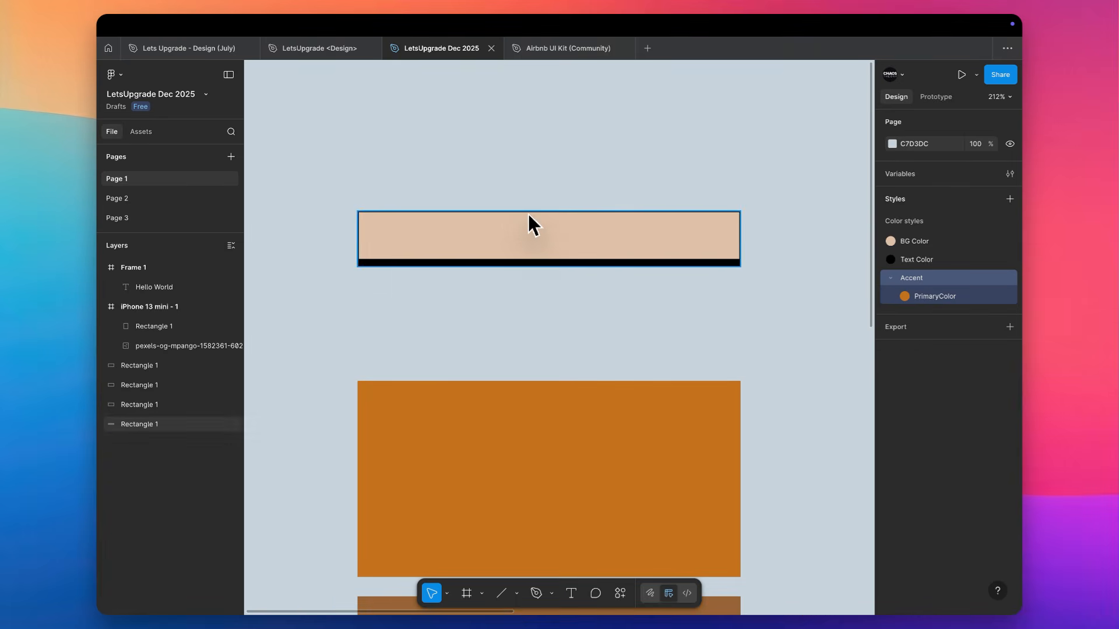
key(ctrl+z)
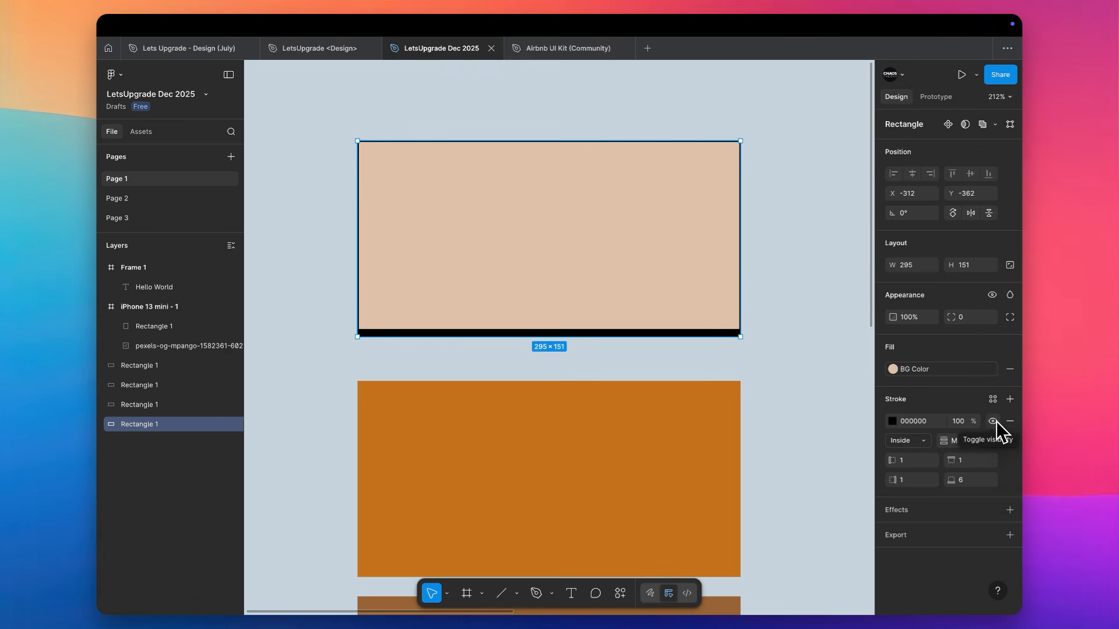
View the color styles available for the beige rectangle's stroke, and remove the stroke
click(992, 399)
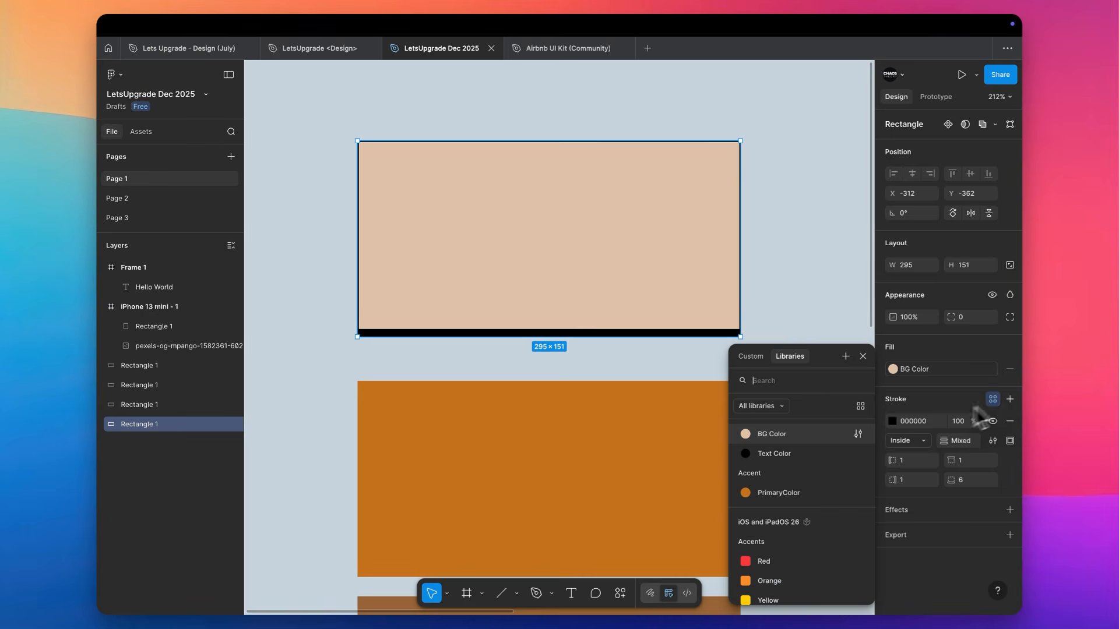
click(863, 356)
click(1009, 421)
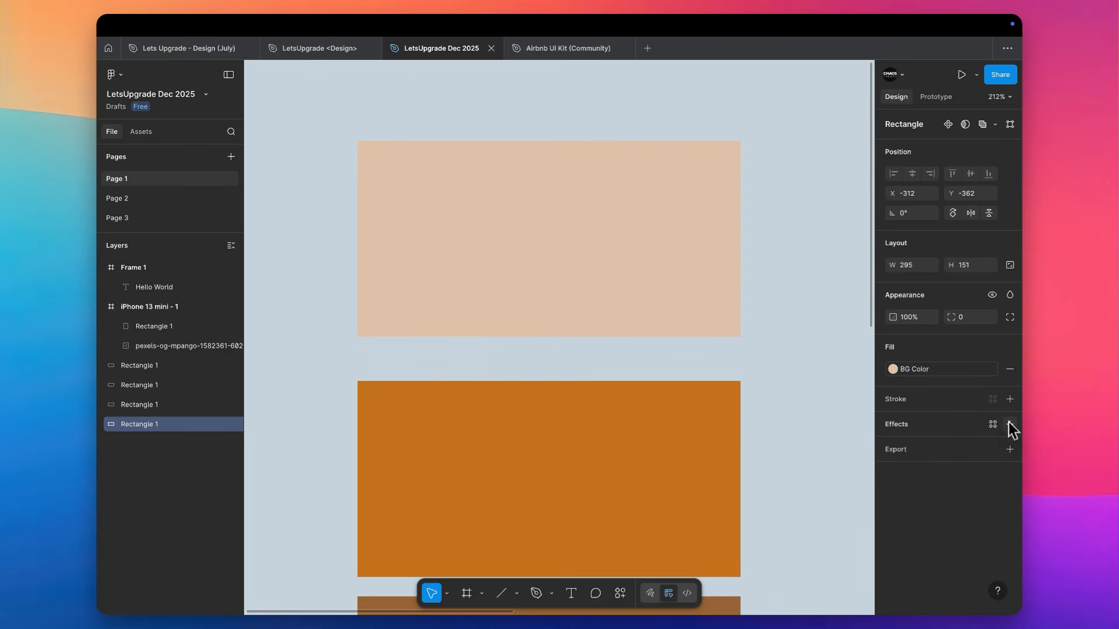
Move the Hello World text slightly within Frame 1, to X 13 and Y 10
scroll(702, 327, right, 4)
scroll(670, 292, down, 5)
scroll(625, 240, right, 2)
scroll(628, 240, down, 2)
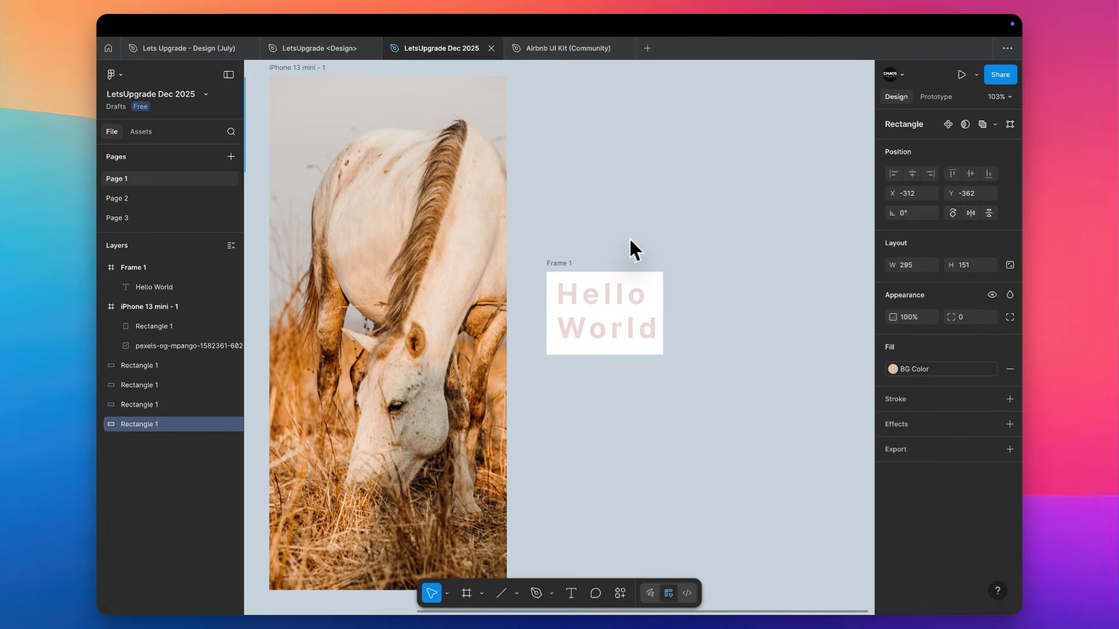
scroll(616, 325, up, 5)
click(611, 325)
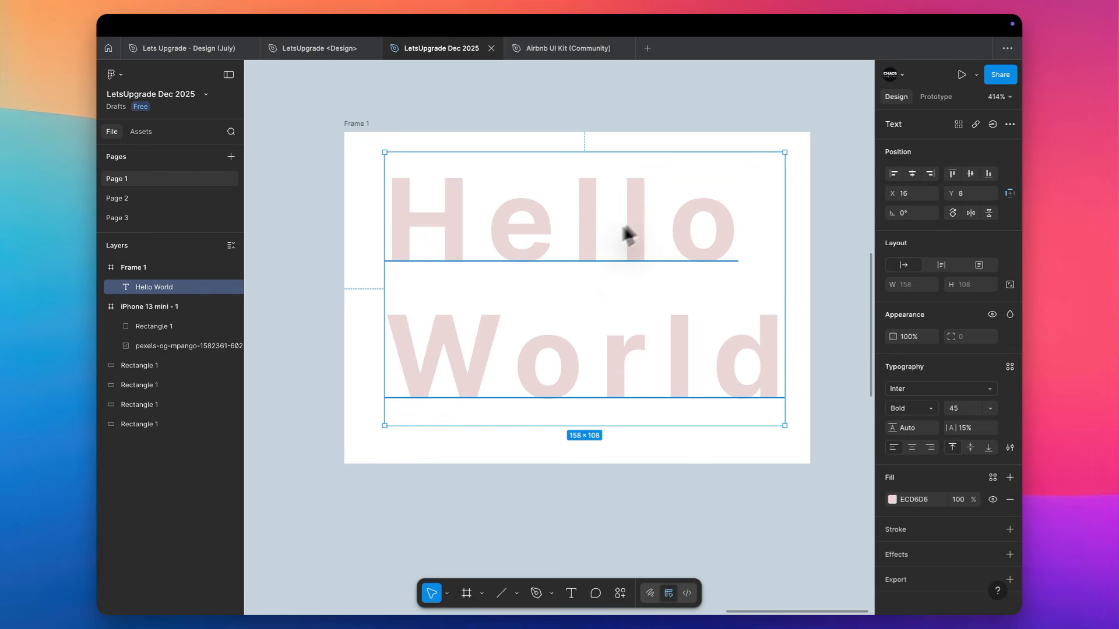
drag(608, 241, 599, 246)
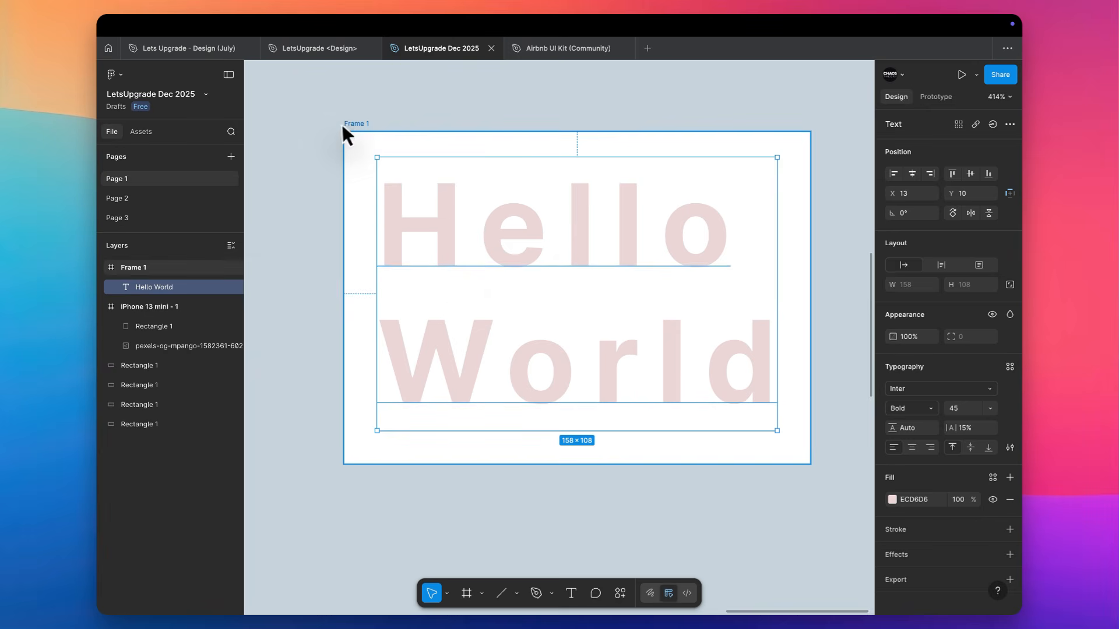
Duplicate Frame 1 beside the original at X 752, Y -53, and select the copy's Hello World text
drag(342, 126, 754, 144)
scroll(670, 233, right, 6)
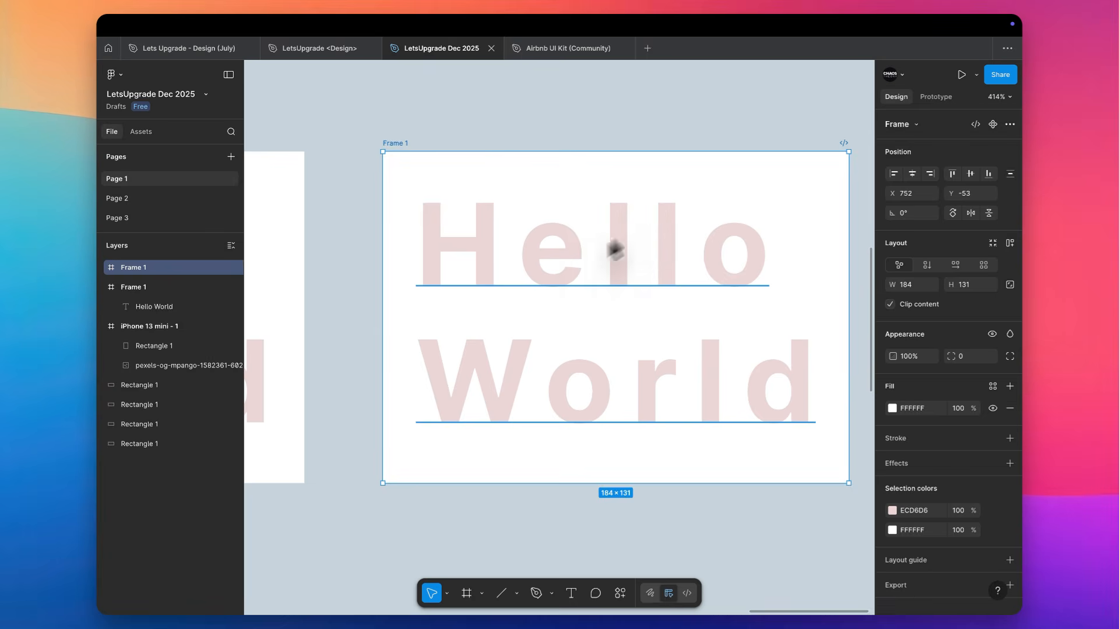
click(558, 268)
Flatten the Hello World text in the copied frame into a vector path
scroll(559, 268, up, 3)
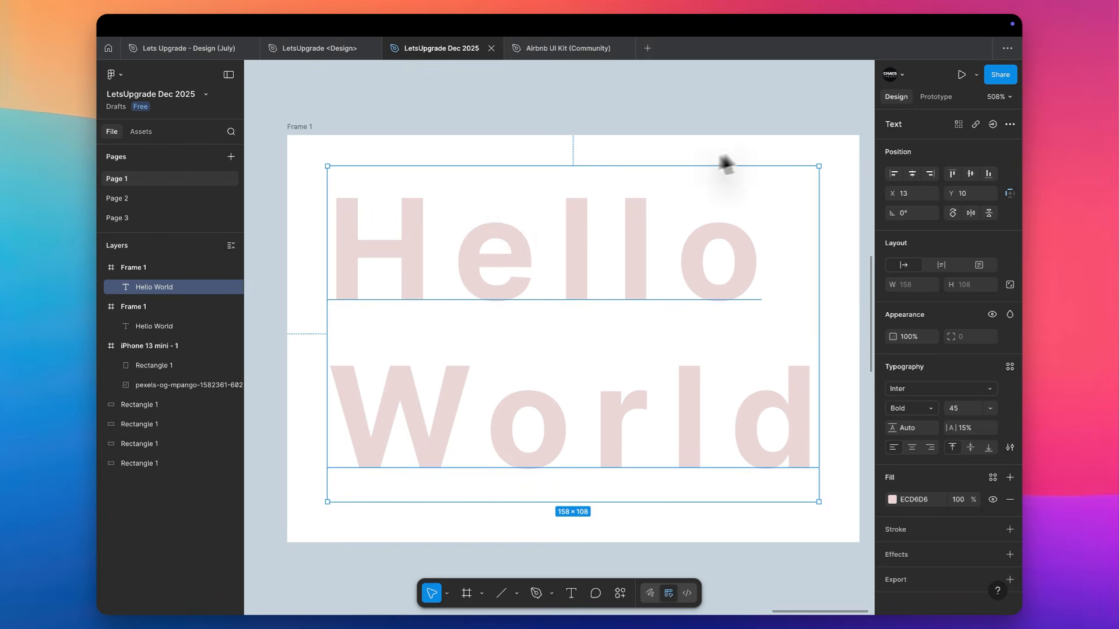
scroll(755, 98, down, 3)
scroll(755, 98, right, 1)
scroll(755, 98, up, 3)
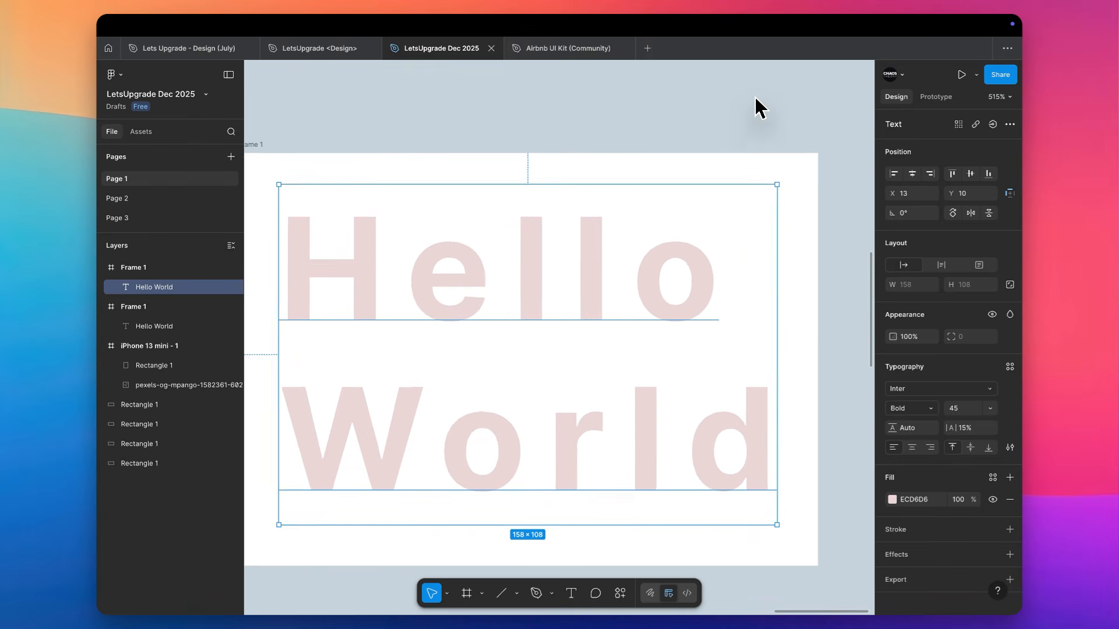
scroll(756, 98, down, 1)
scroll(755, 98, left, 1)
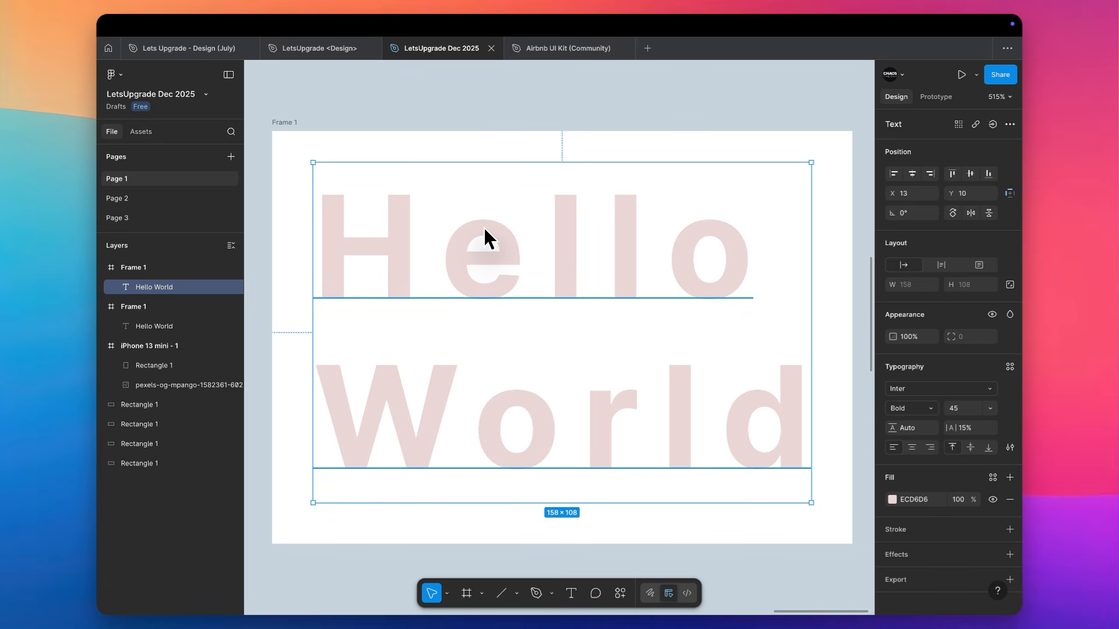
click(613, 101)
click(566, 231)
key(super+e)
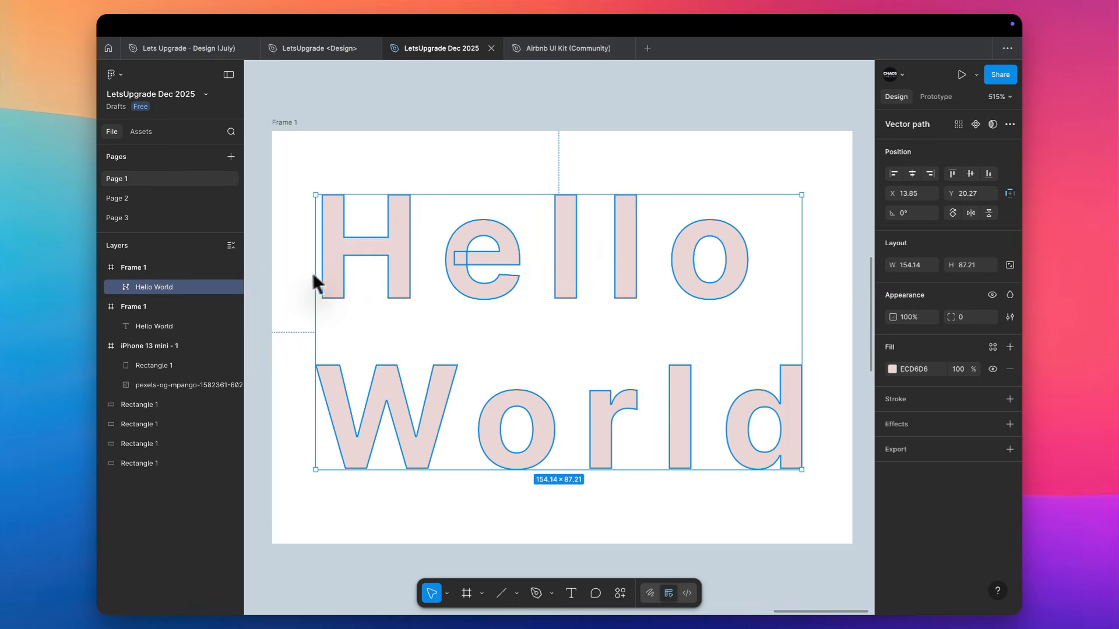
click(515, 360)
click(452, 263)
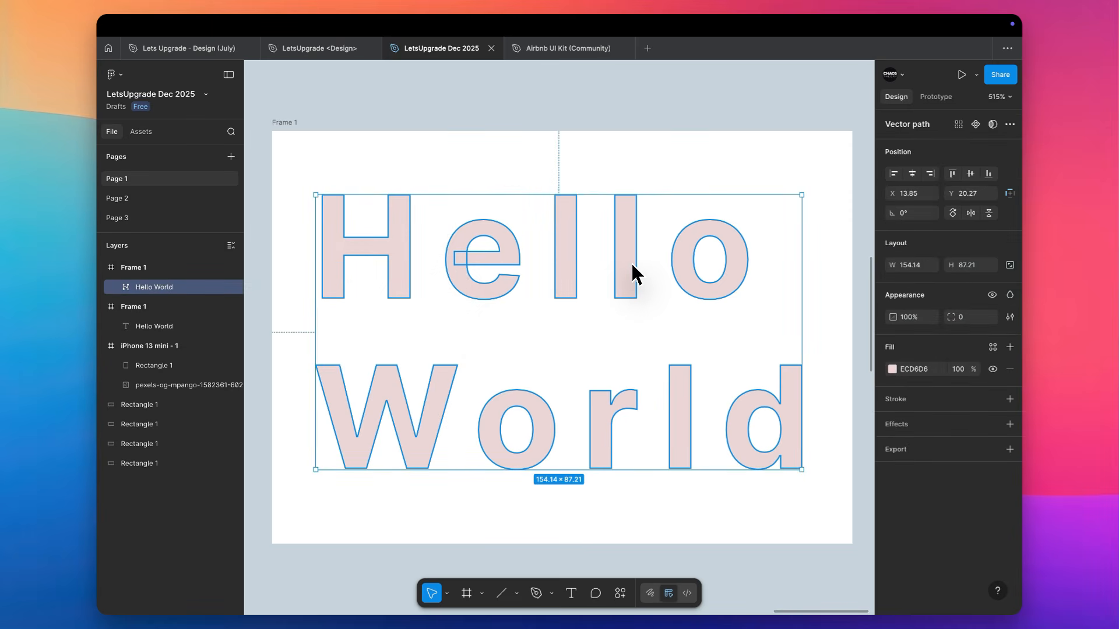
Undo the flattening of the copied frame's Hello World text
click(666, 176)
key(super+z)
key(super+z)
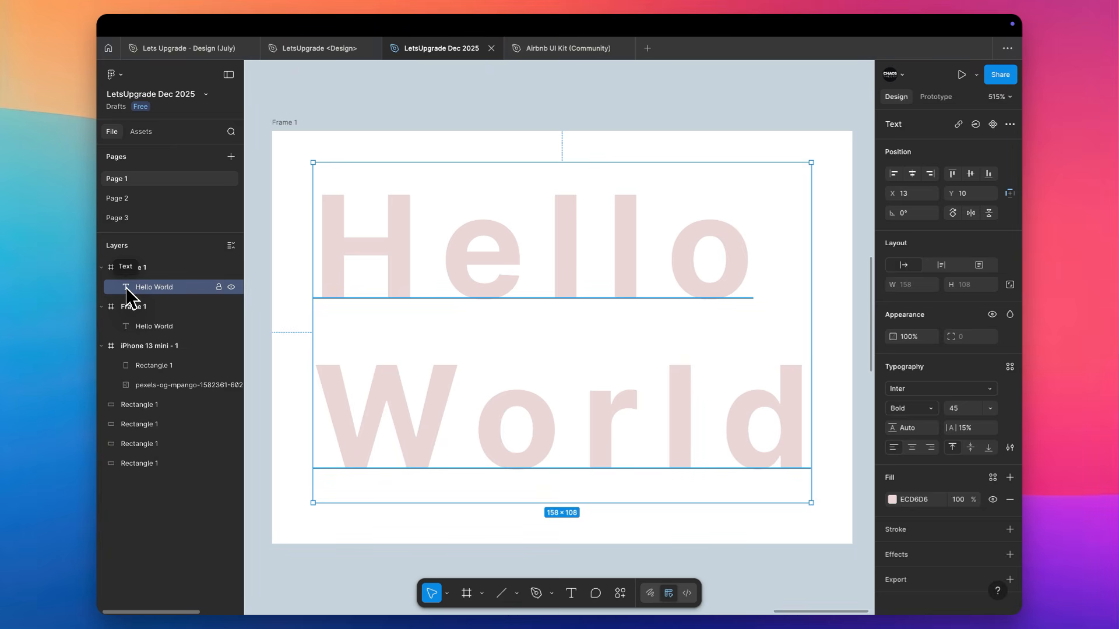
Flatten the copied frame's Hello World text again, and add a drop shadow effect to the vector path
key(super+e)
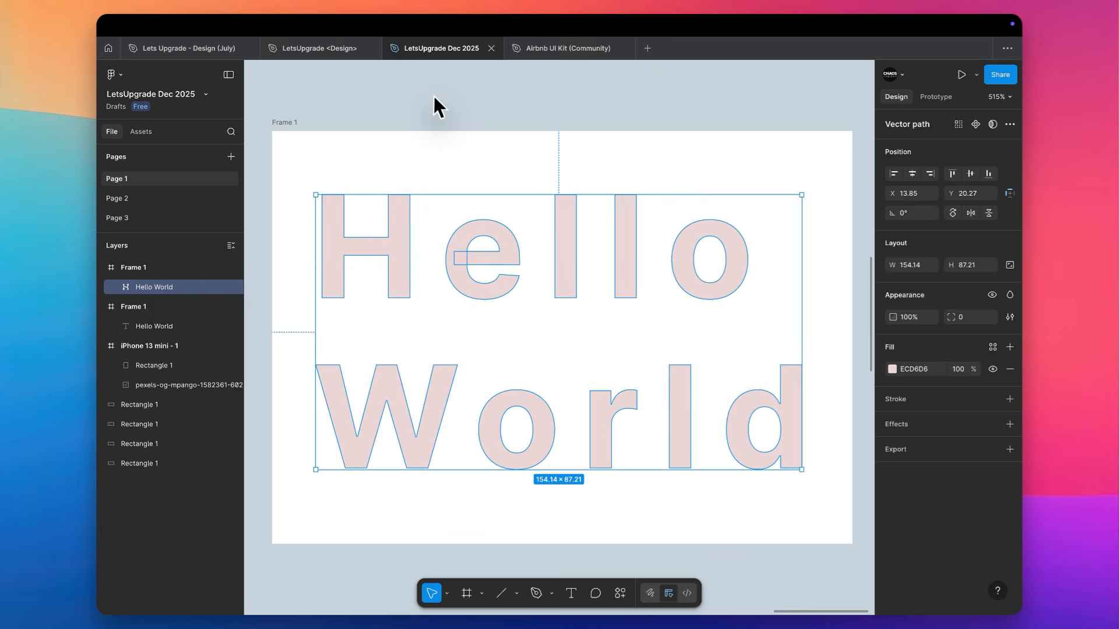
click(932, 429)
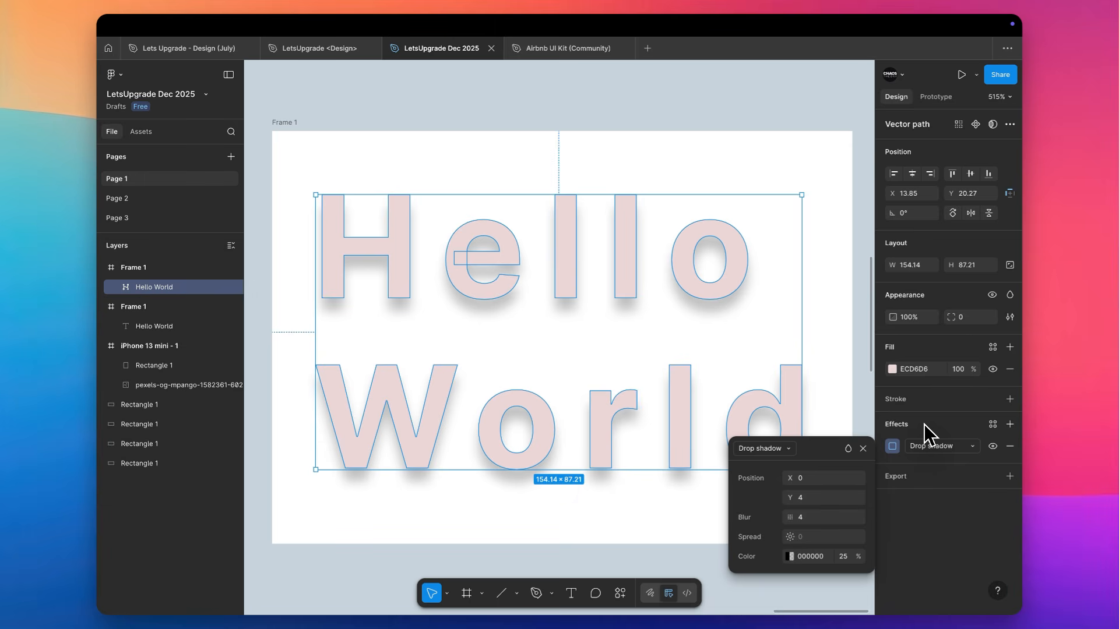
Try a drop shadow X offset of 2 on the vector text, reset it to 0, and lower the Y offset to 0
click(813, 482)
key(Up)
key(Up)
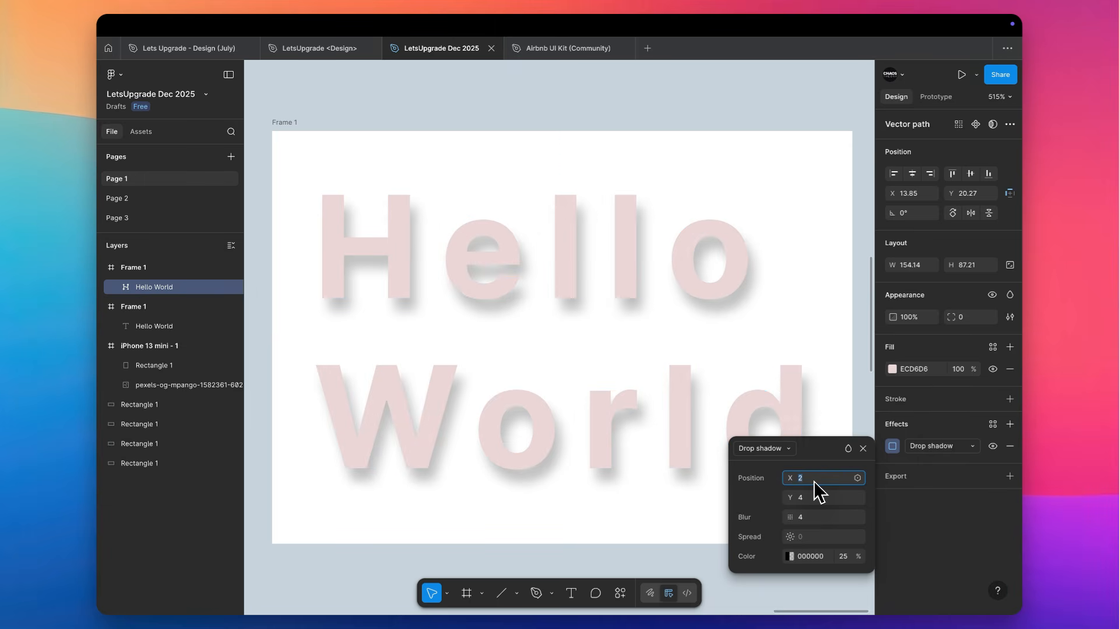
key(Down)
key(Down)
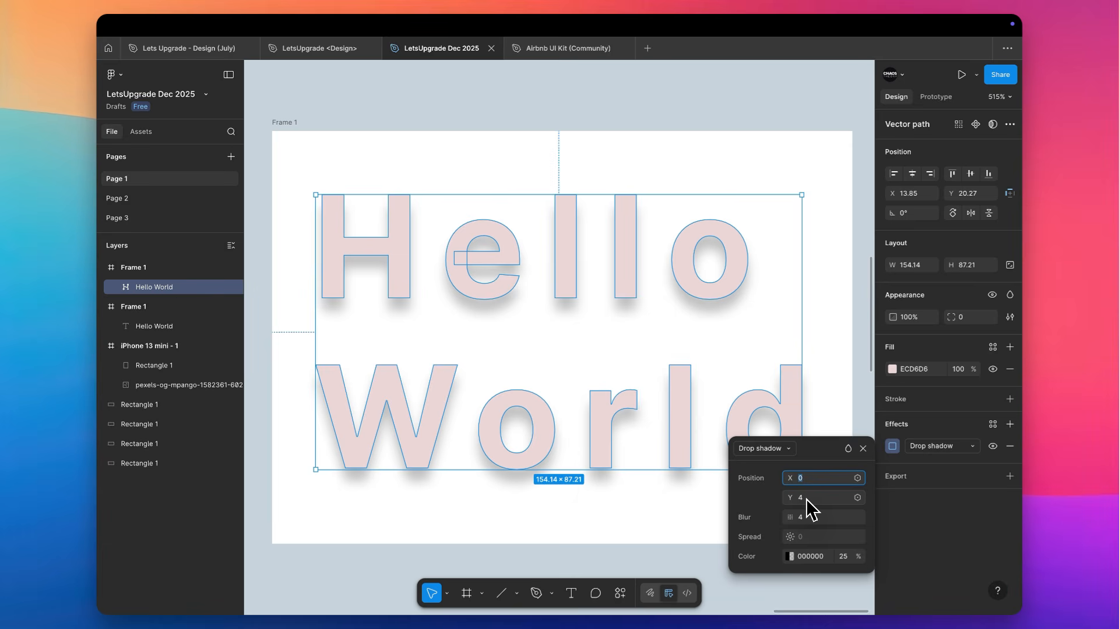
key(Tab)
key(Down)
key(Down)
key(Down)
key(Down)
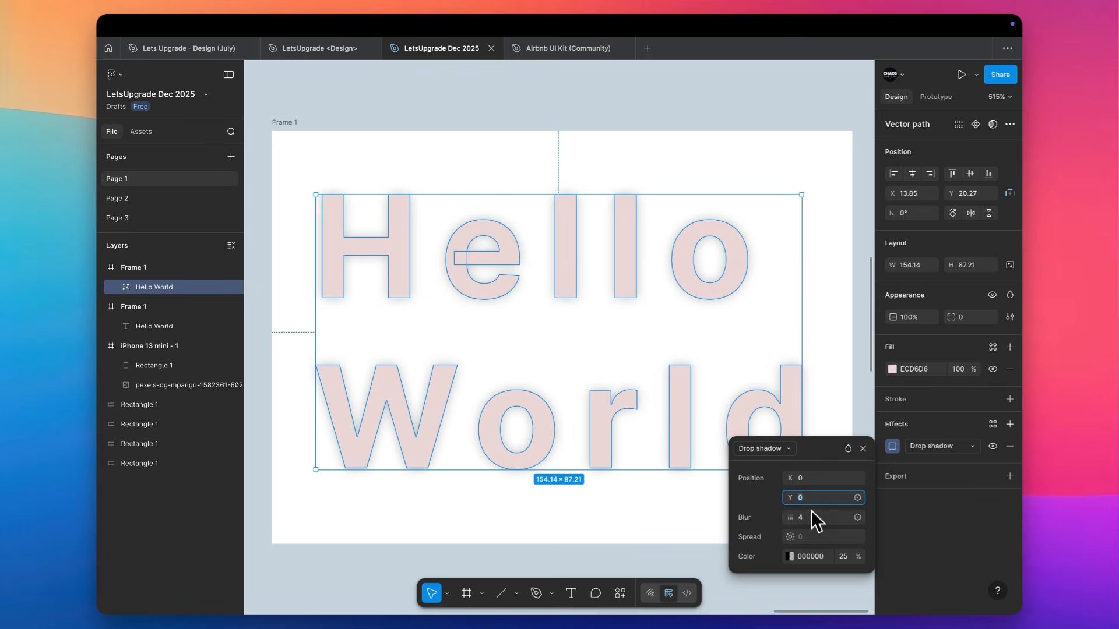
Set the vector text's drop shadow offset to X 6 and Y 6
key(Up)
key(Up)
key(Up)
key(Up)
key(Up)
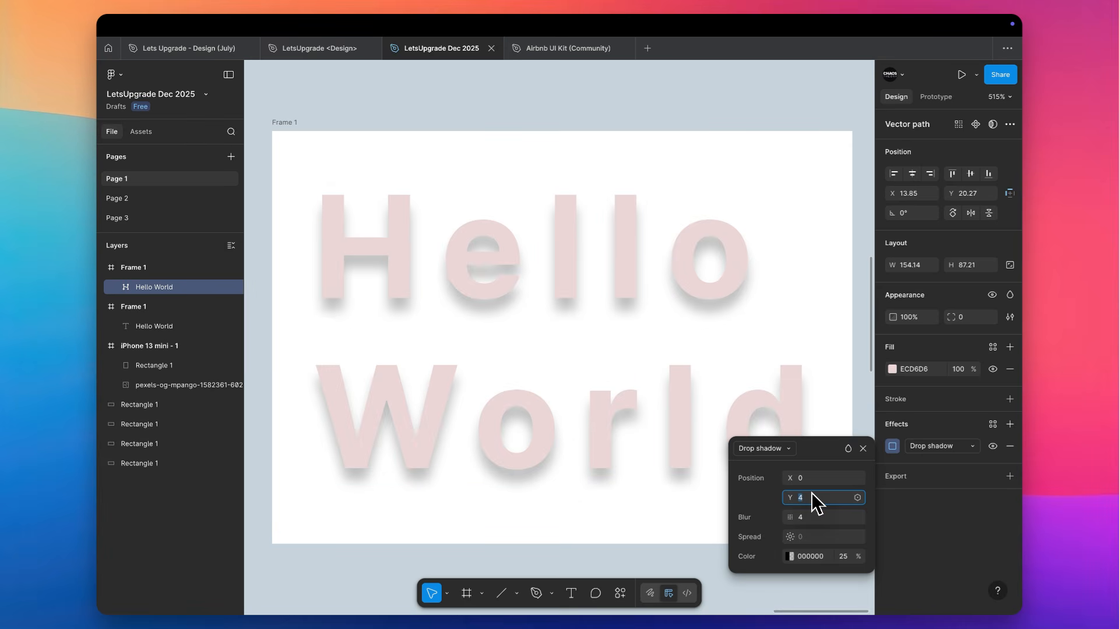
key(Up)
click(813, 481)
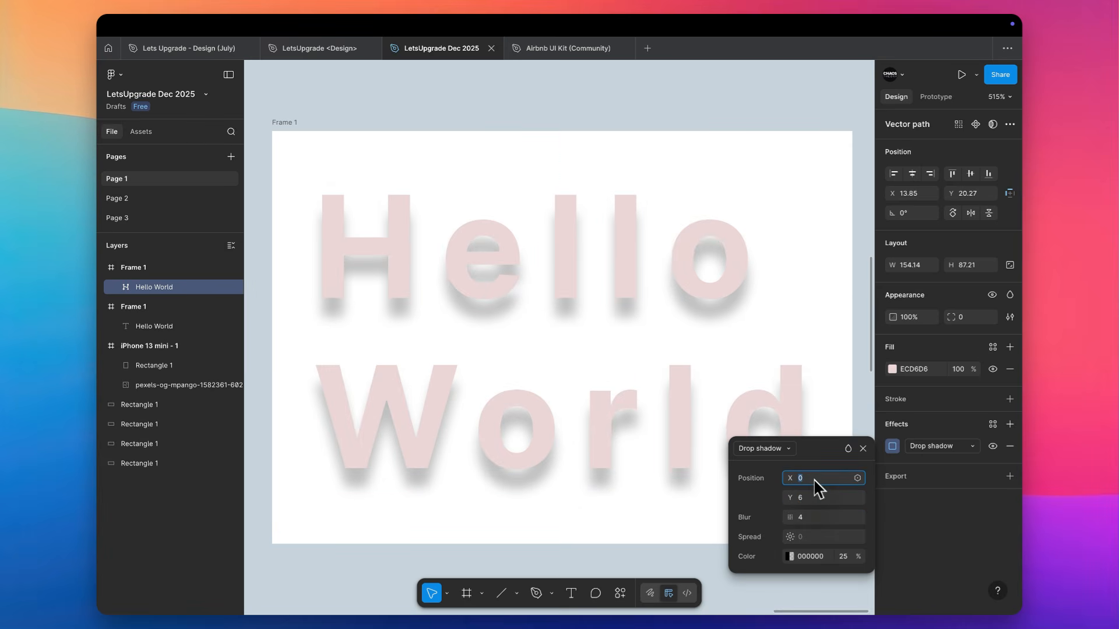
key(Up)
key(Up)
key(Up)
key(Up)
key(Up)
key(Up)
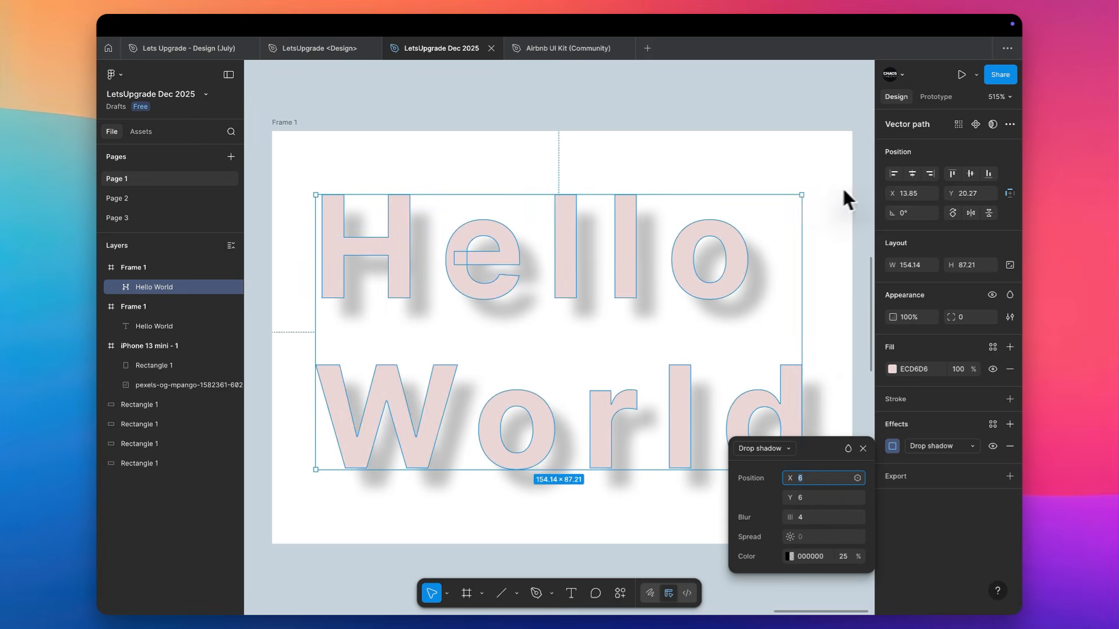
Recolor the Hello World vector path white (FFFFFF) by sampling the frame's background
click(816, 183)
click(722, 225)
key(i)
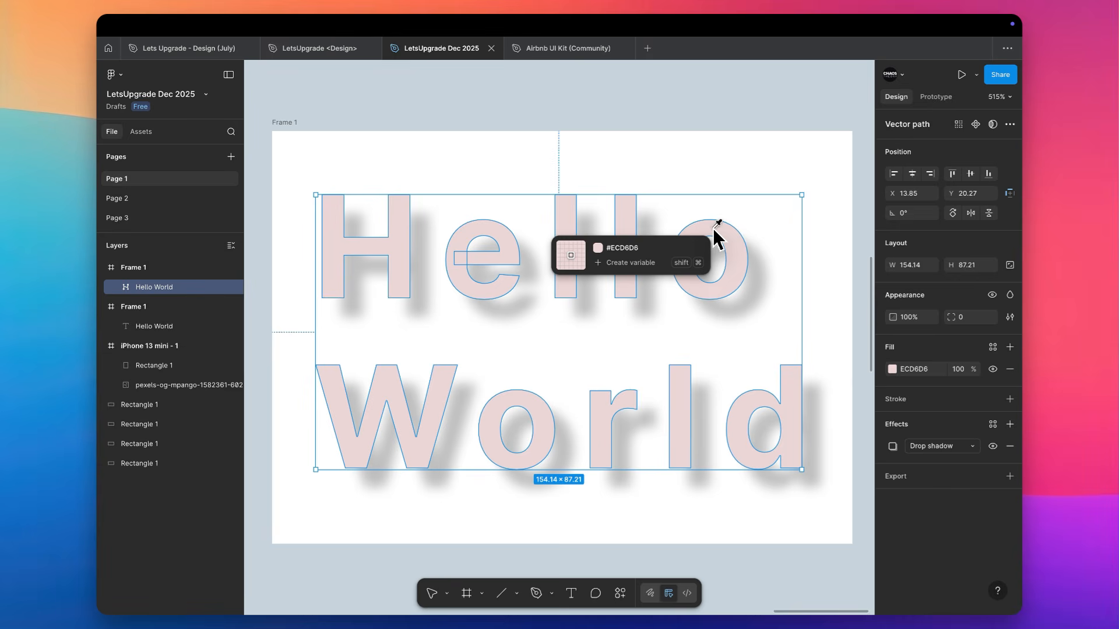
click(800, 143)
click(787, 65)
scroll(780, 92, down, 1)
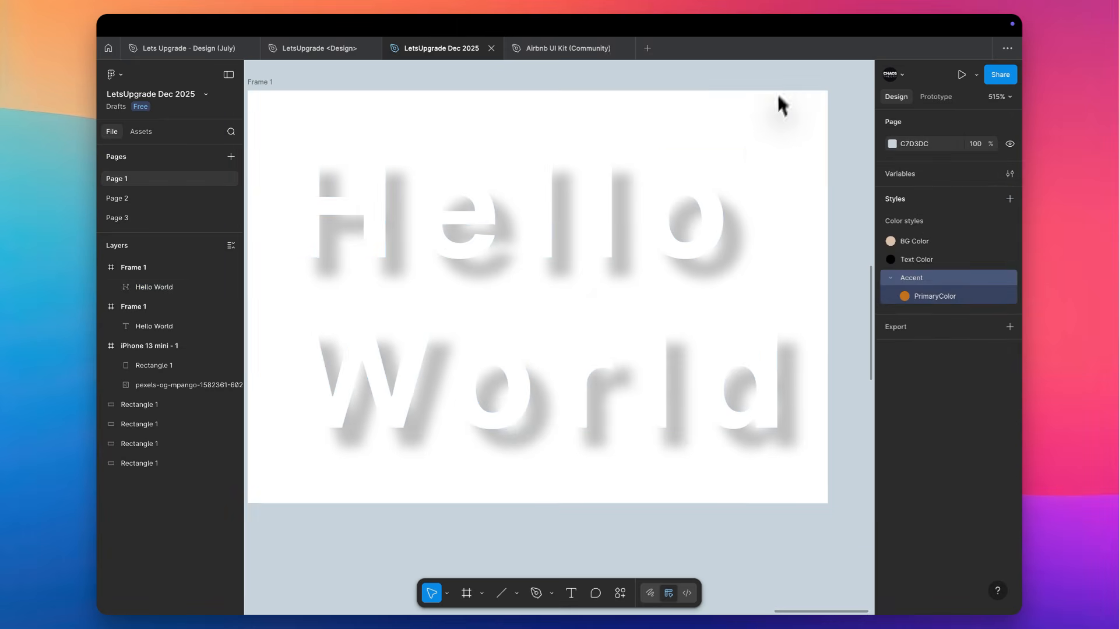
Set the white Hello World path's drop shadow offset to X 3 and Y 3
click(674, 233)
click(892, 446)
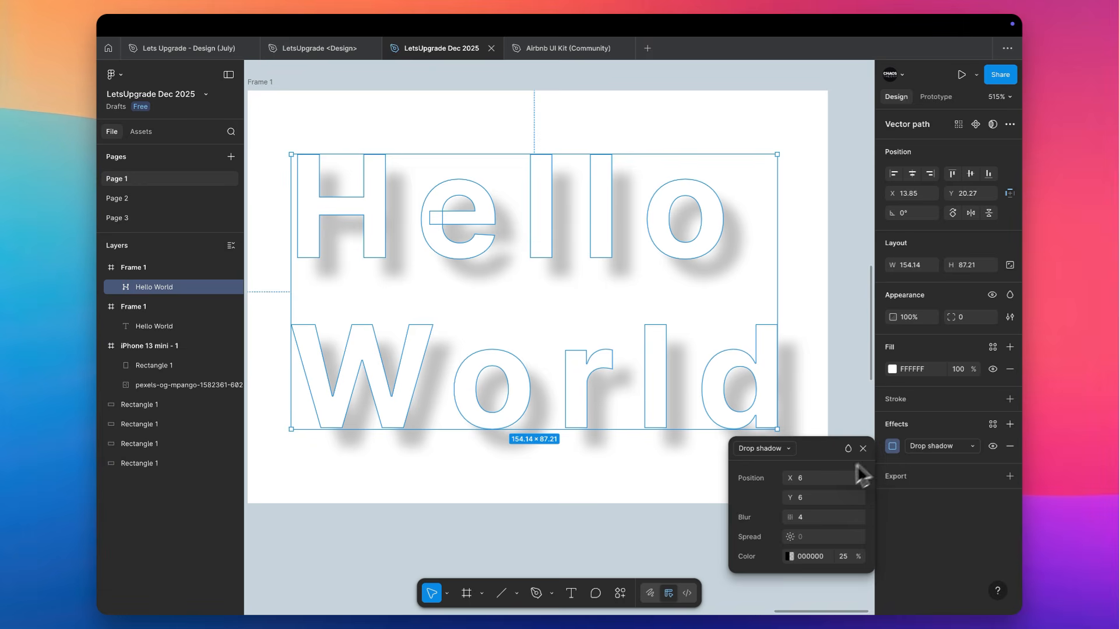
click(807, 479)
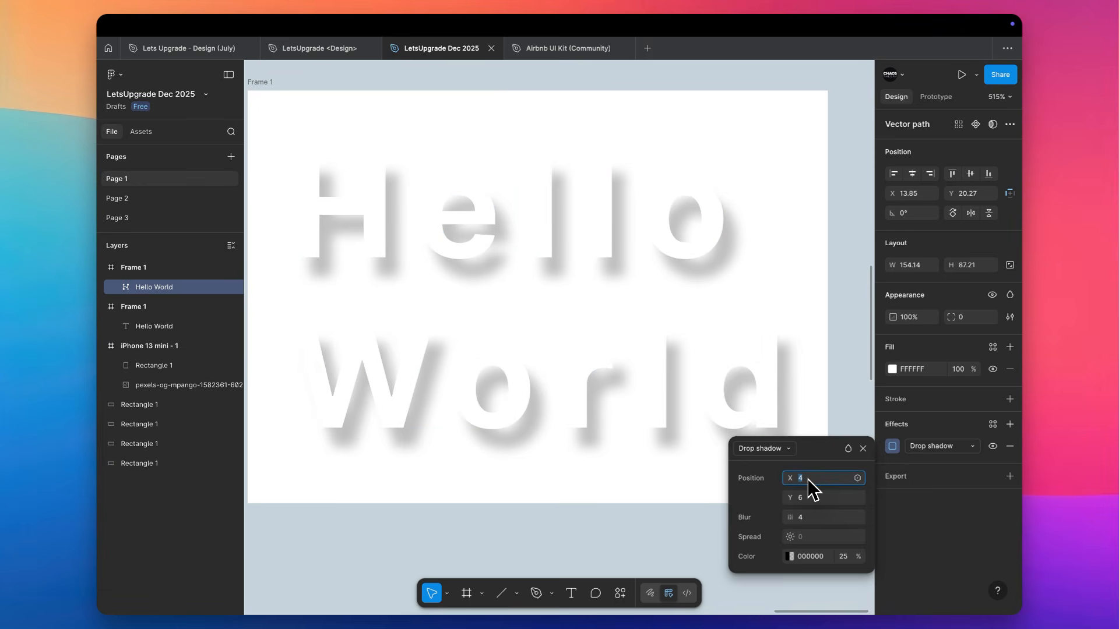
text(3)
key(Return)
click(806, 498)
text(3)
key(Return)
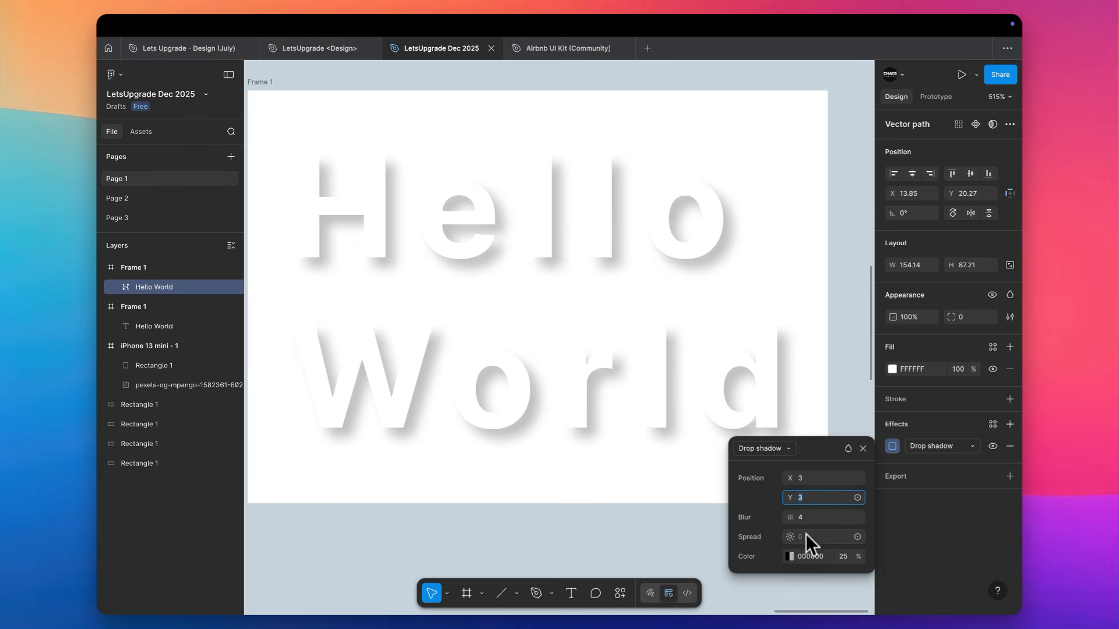
Set the Hello World drop shadow's blur to 6 and its black color's opacity to 26%
click(807, 518)
text(5)
key(Return)
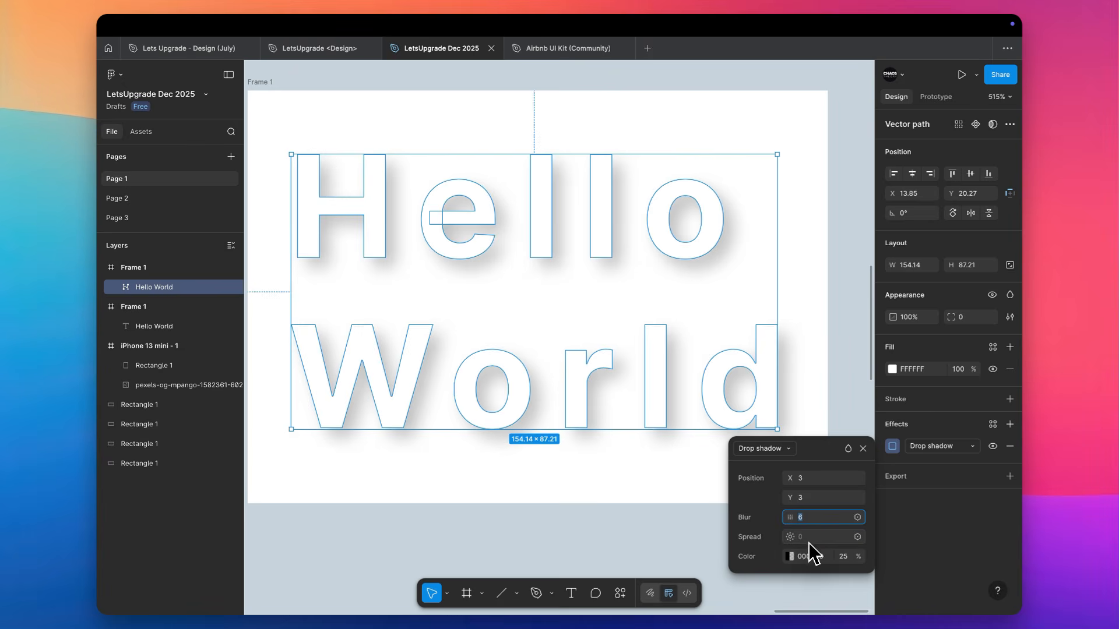
click(791, 557)
drag(685, 523, 642, 523)
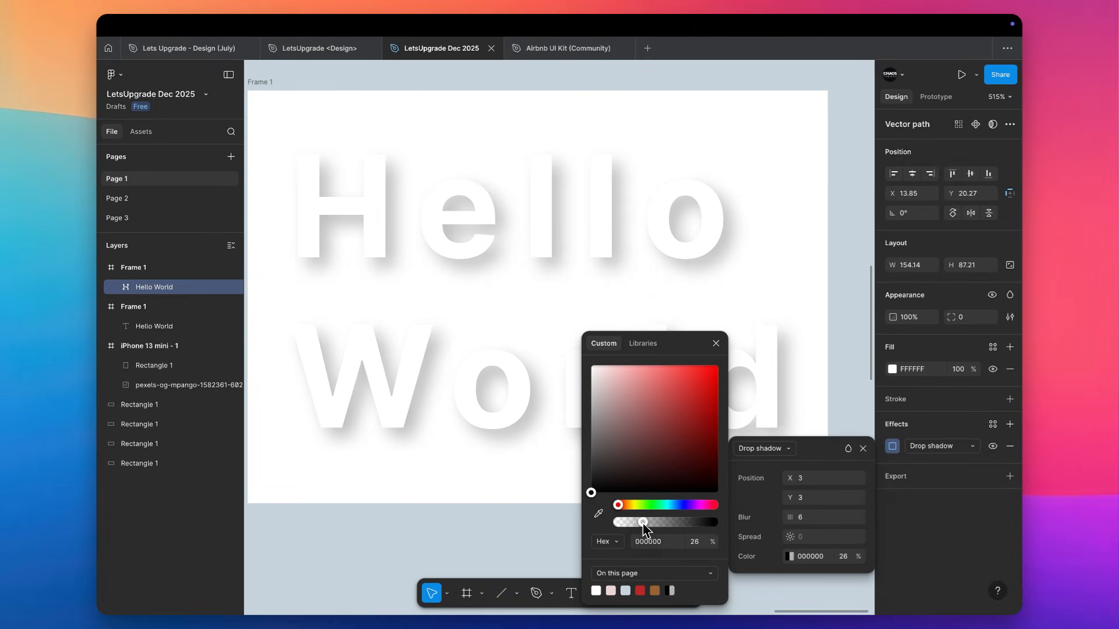
click(716, 343)
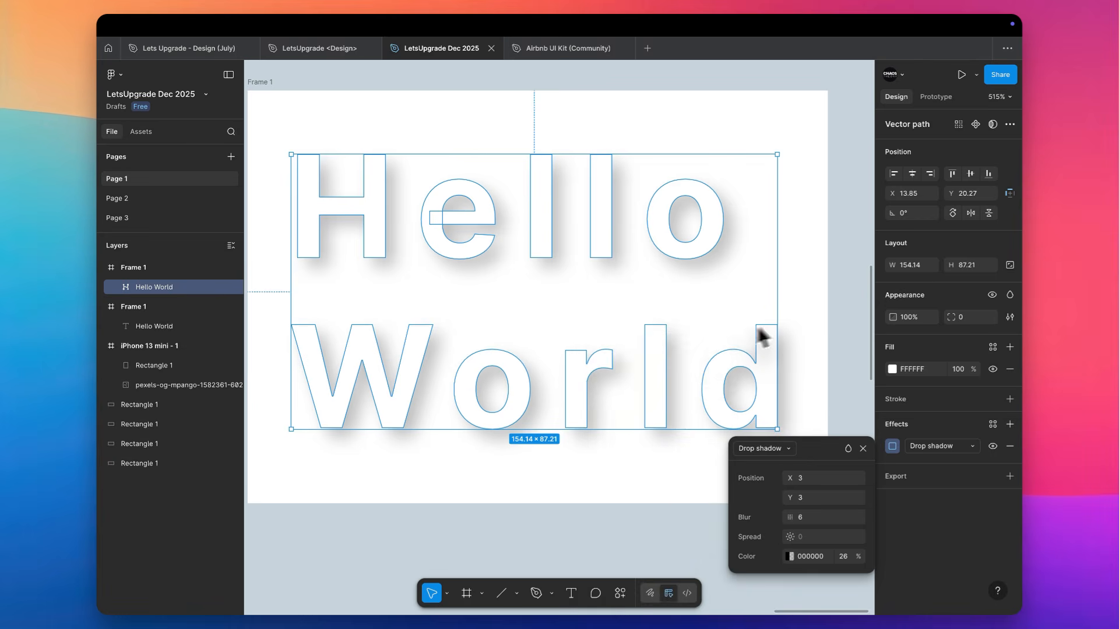
click(848, 424)
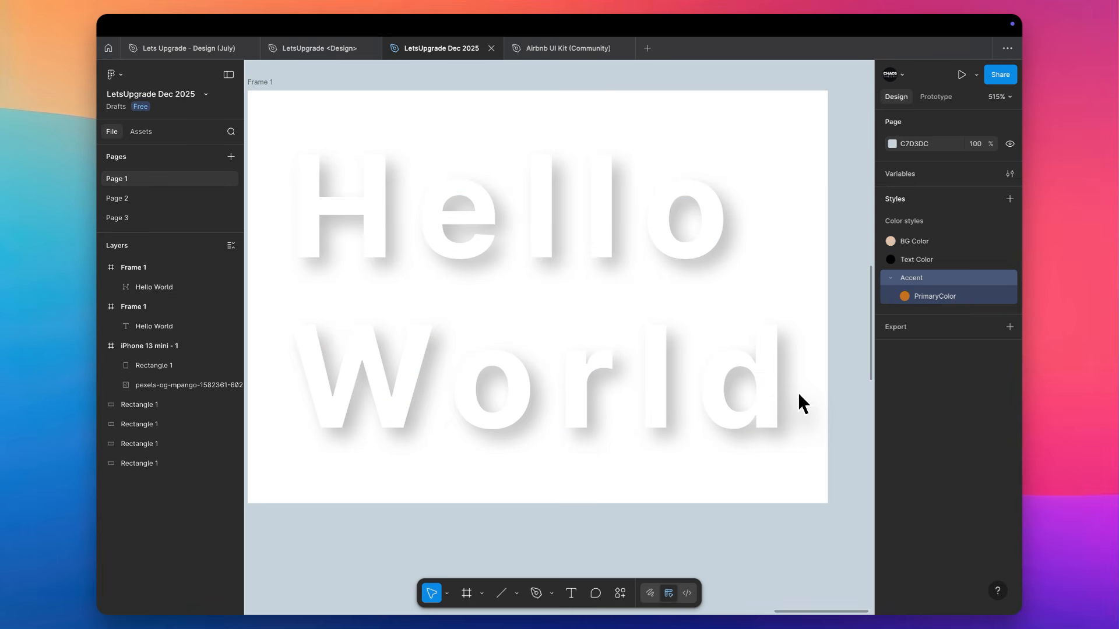
click(737, 412)
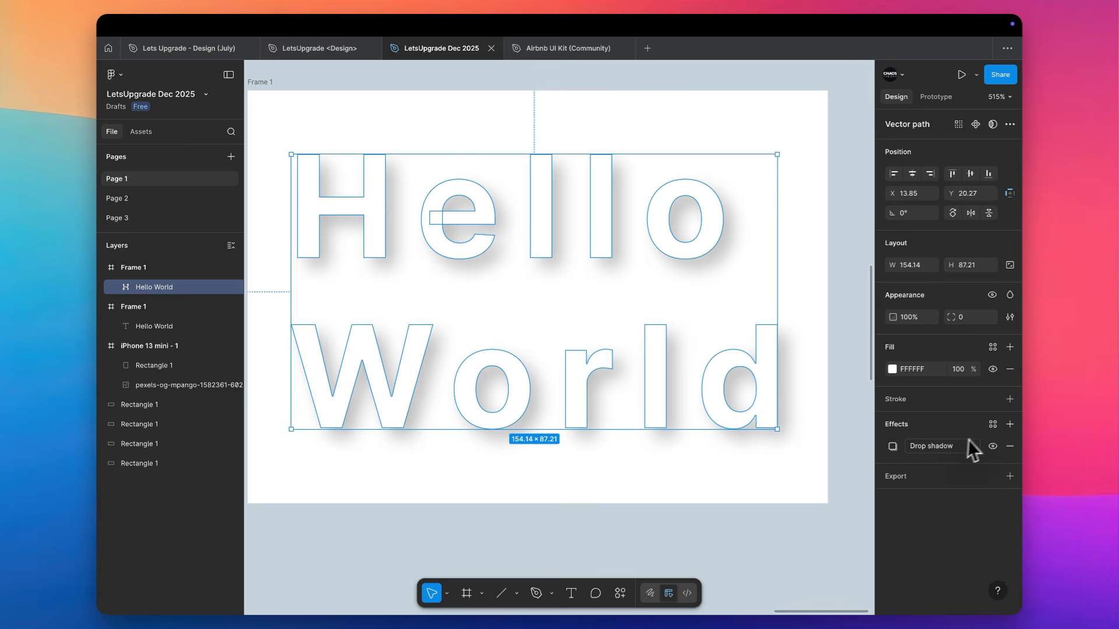
click(942, 452)
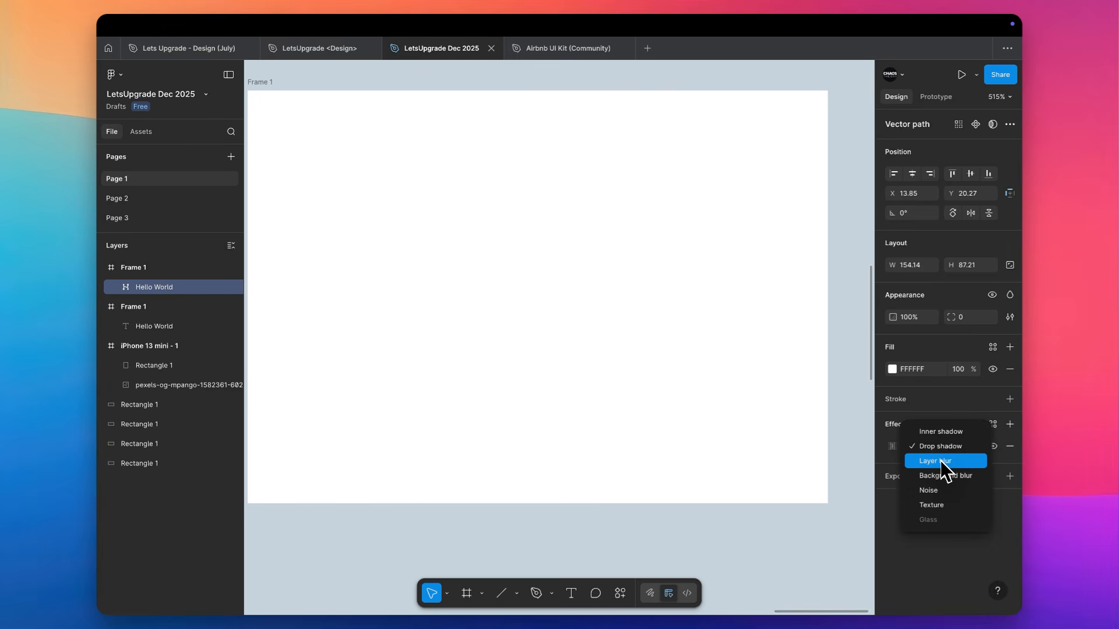
key(Escape)
Copy the orange Accent/PrimaryColor rectangle into the iPhone 13 mini - 1 frame over the horse photo
scroll(868, 457, down, 5)
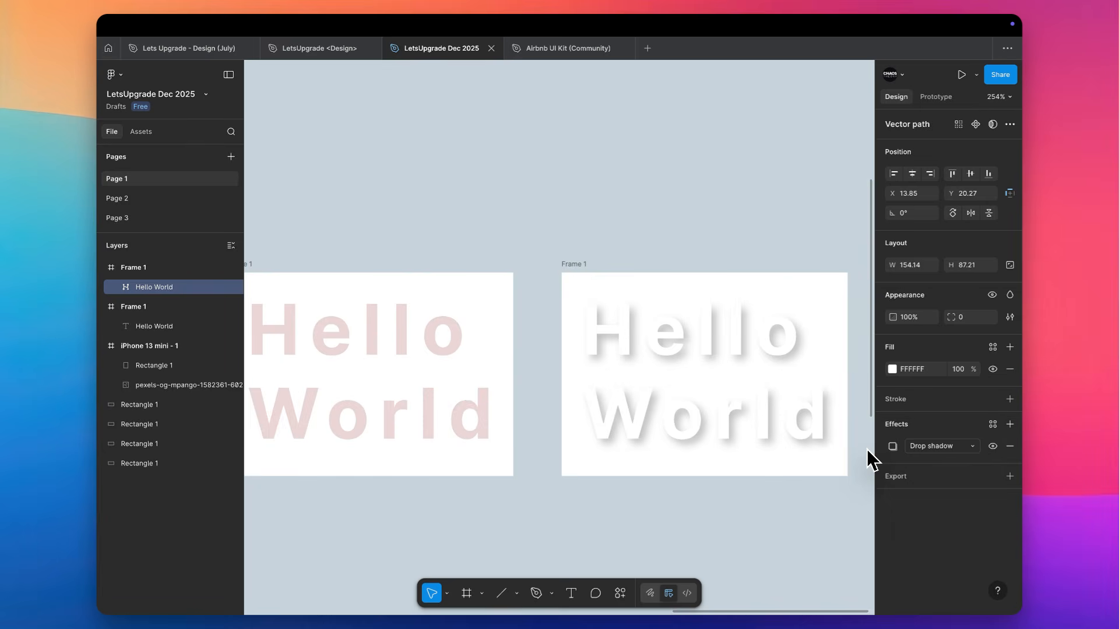
scroll(867, 450, left, 15)
scroll(867, 450, down, 5)
scroll(867, 450, right, 3)
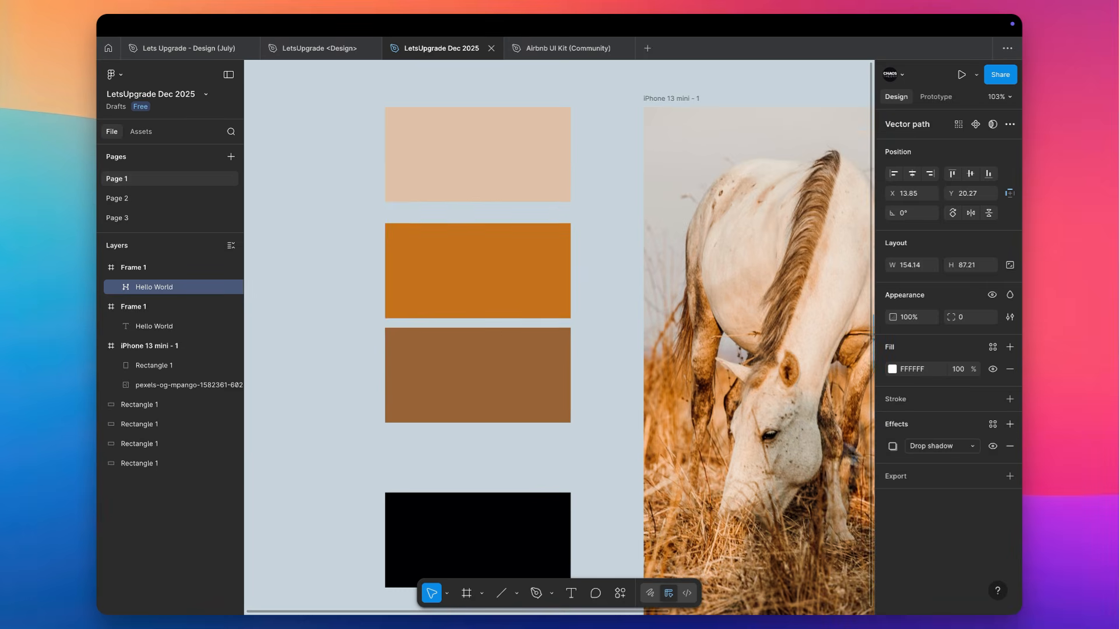
click(510, 279)
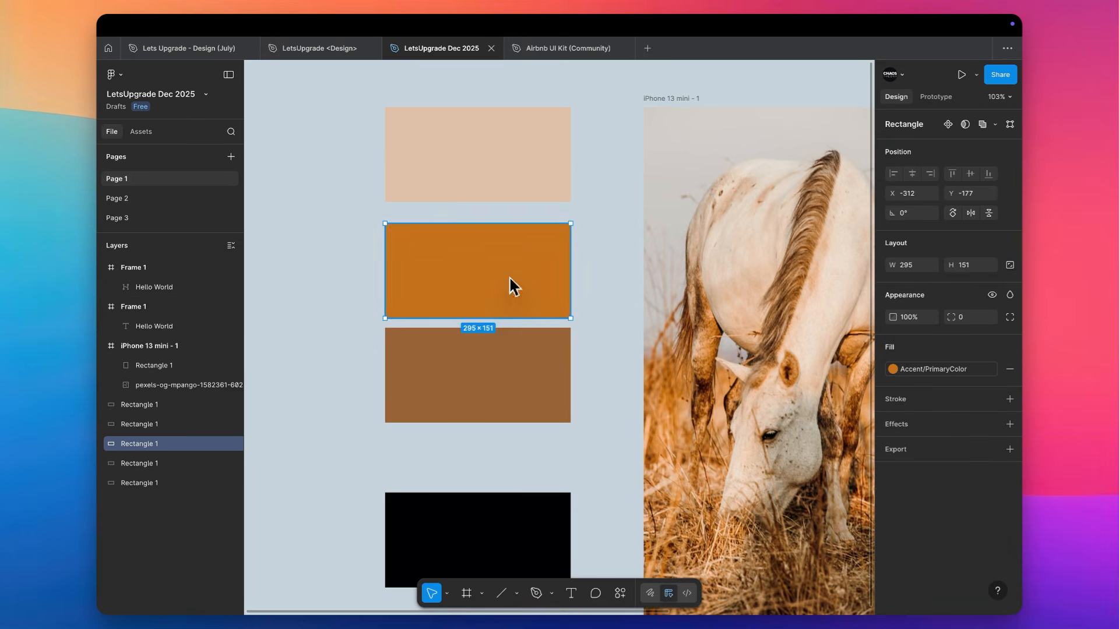
drag(509, 275, 762, 318)
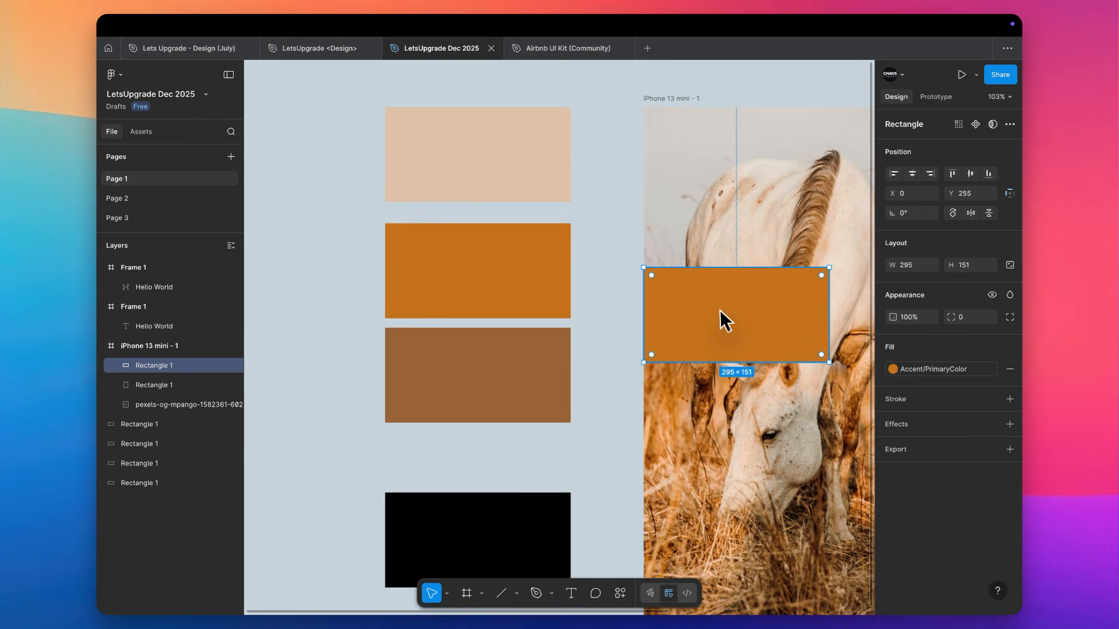
Move the copied orange rectangle to the phone frame's upper edge, center it horizontally, and enlarge it to 375 × 171
scroll(719, 310, right, 3)
drag(588, 304, 614, 170)
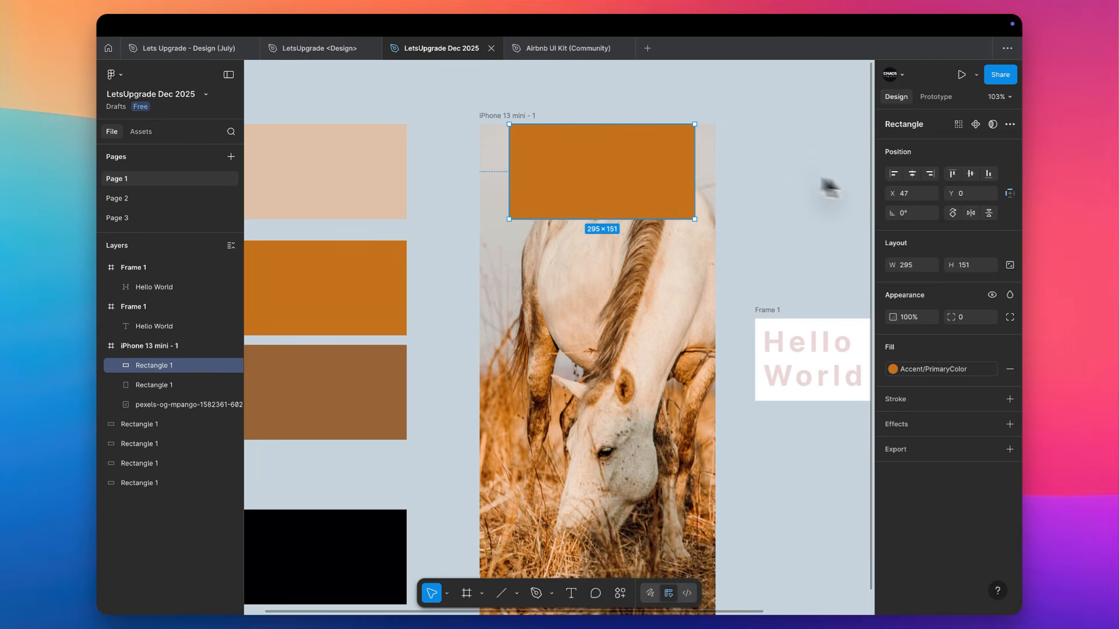
click(911, 173)
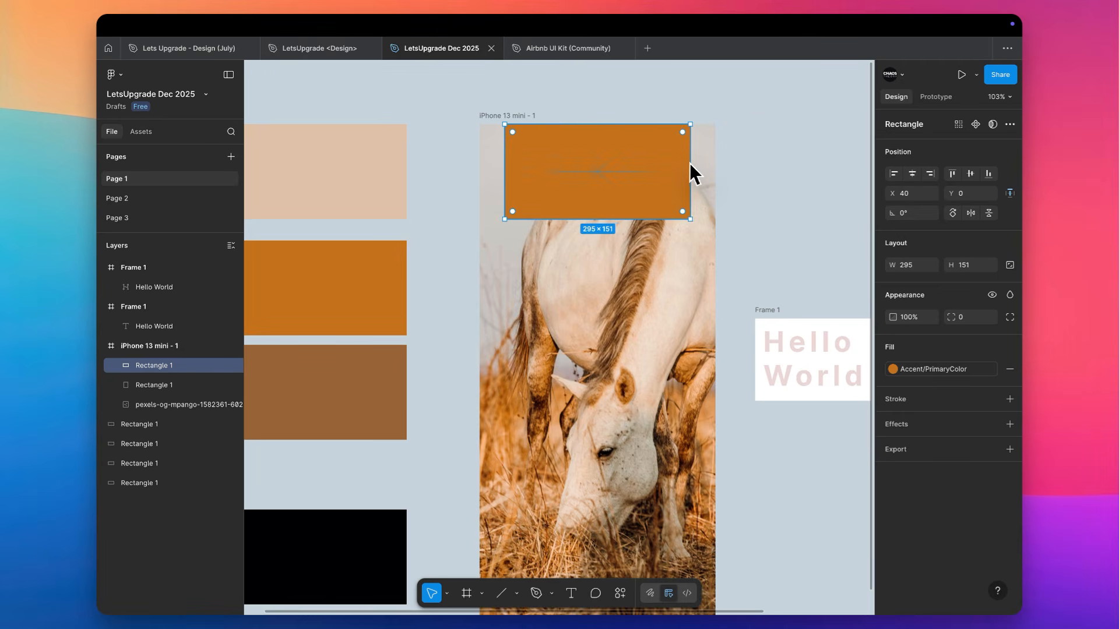
drag(690, 164, 717, 168)
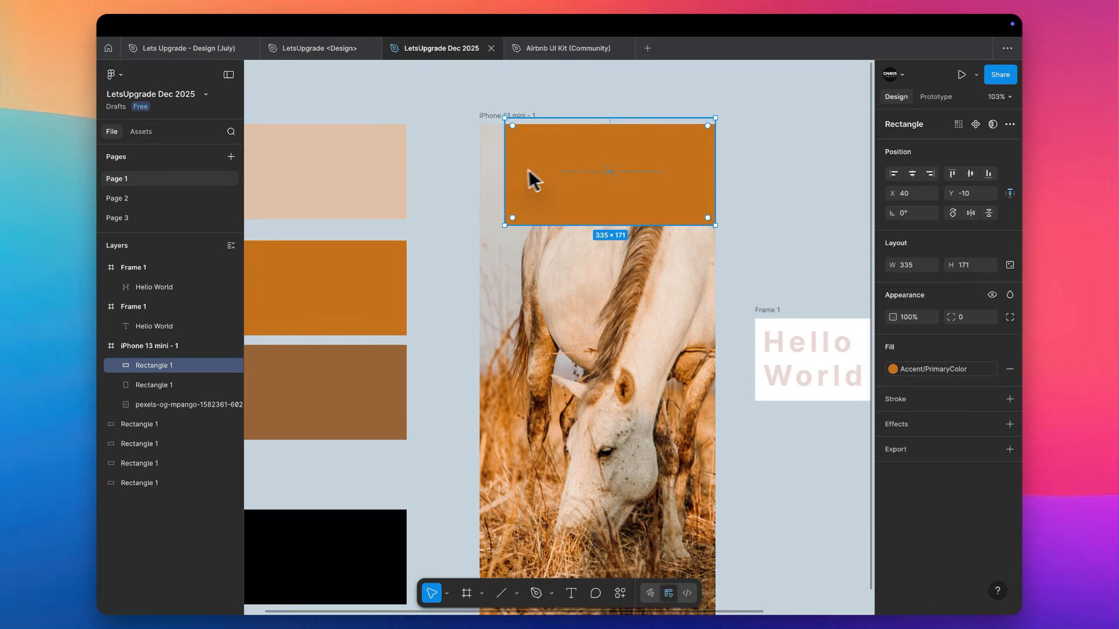
drag(505, 181, 482, 180)
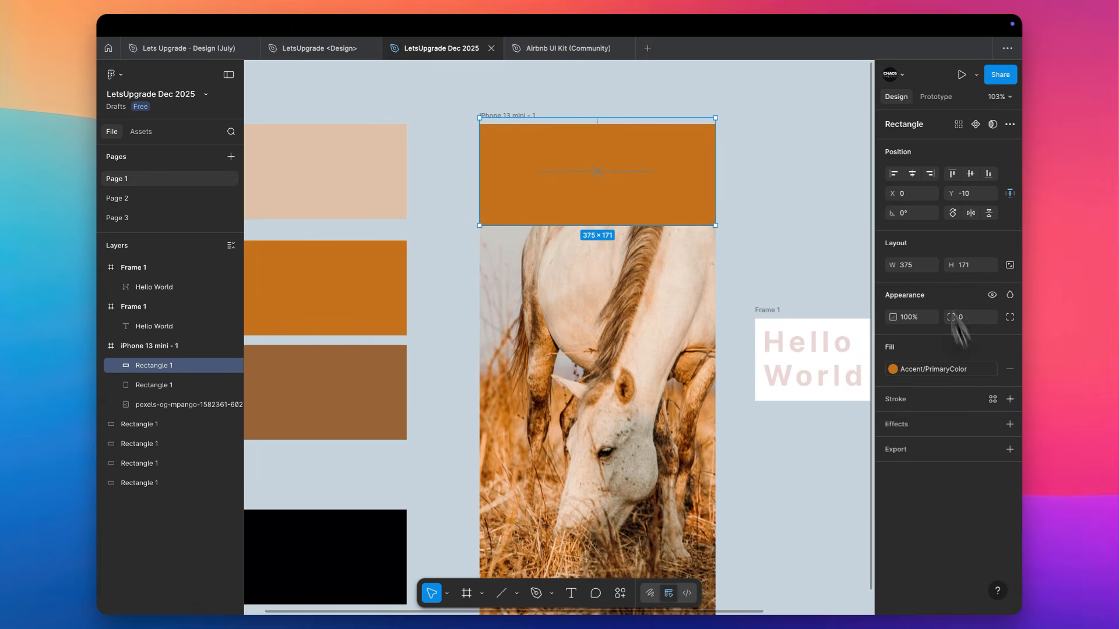
Add a uniform layer blur of 100 to the orange rectangle in the phone frame
click(945, 421)
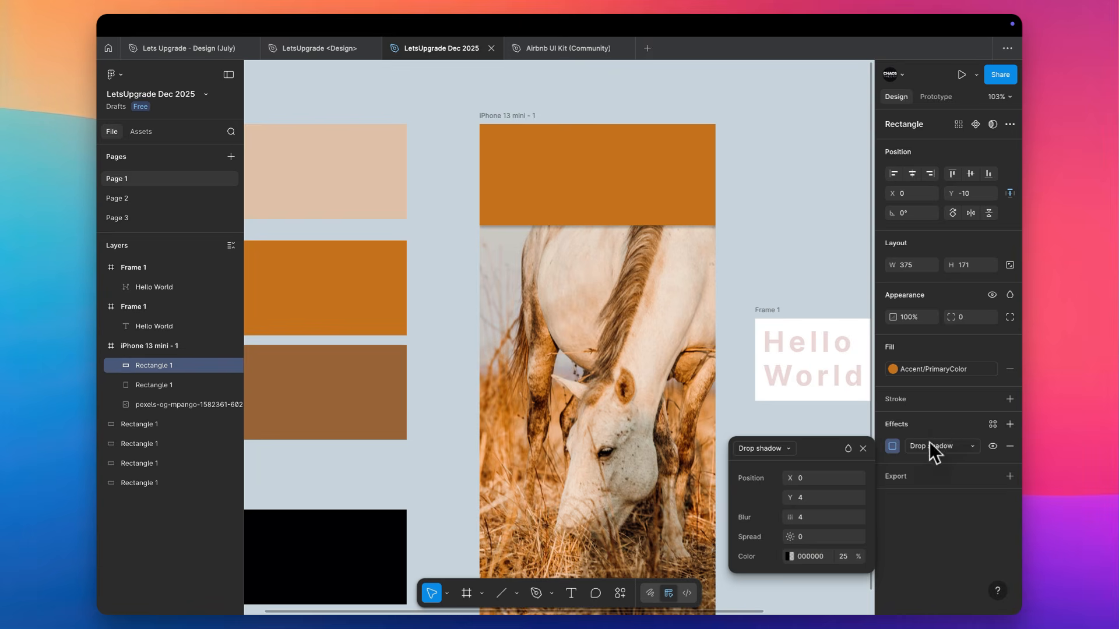
click(930, 442)
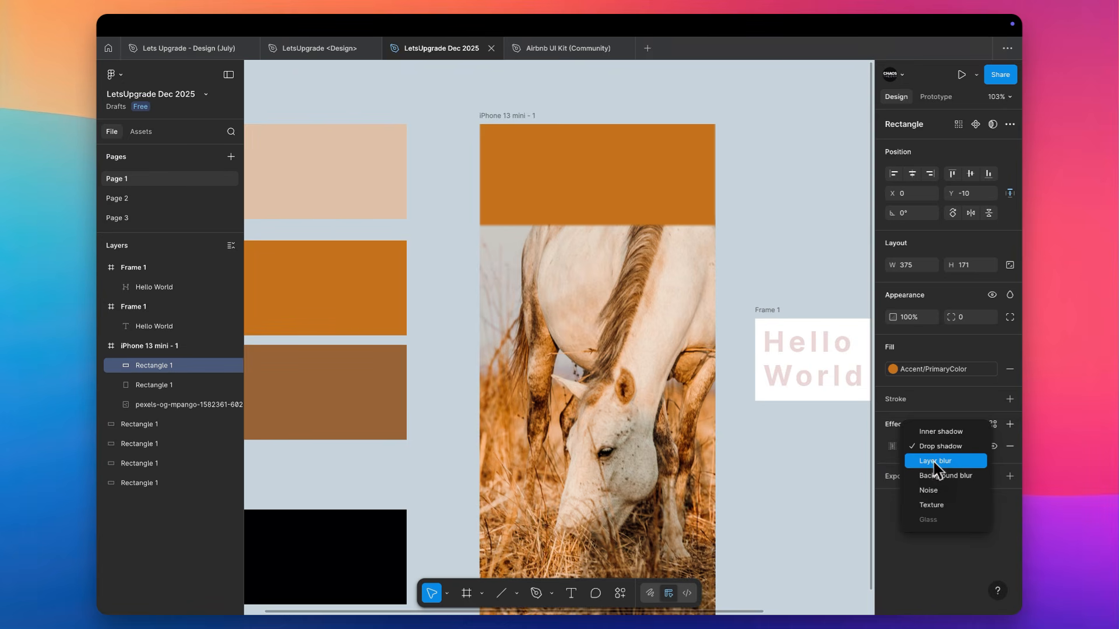
click(933, 460)
click(892, 449)
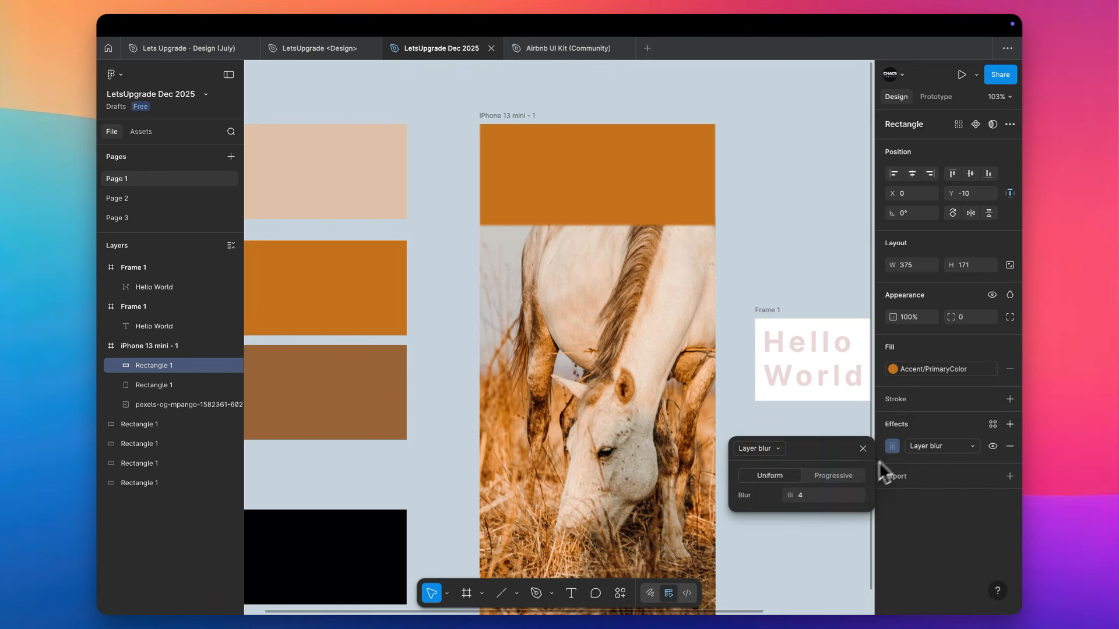
click(817, 492)
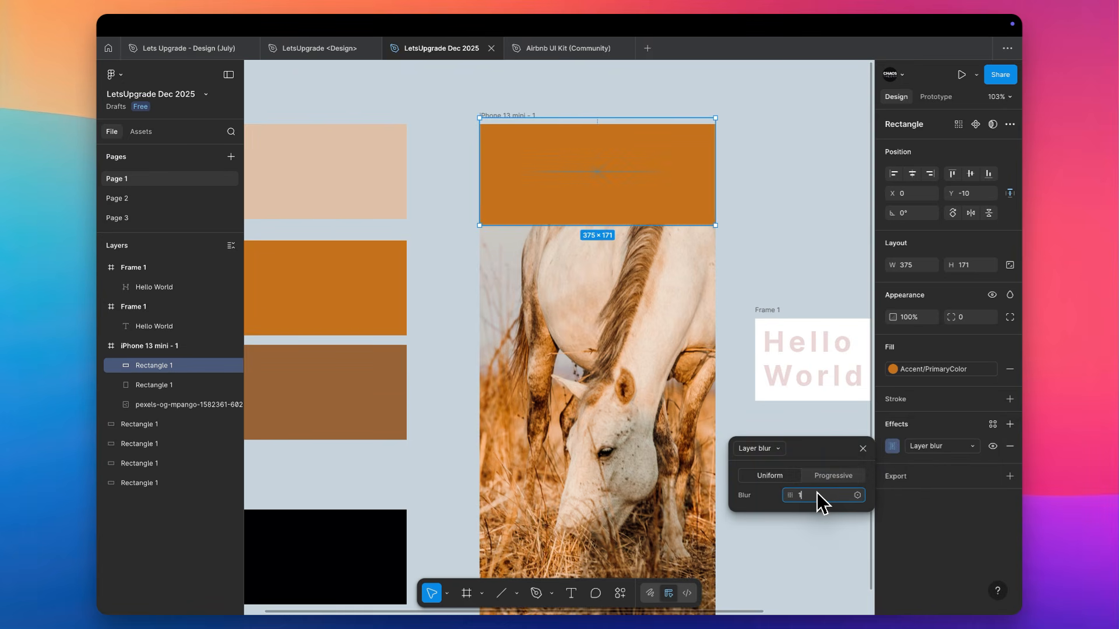
key(Return)
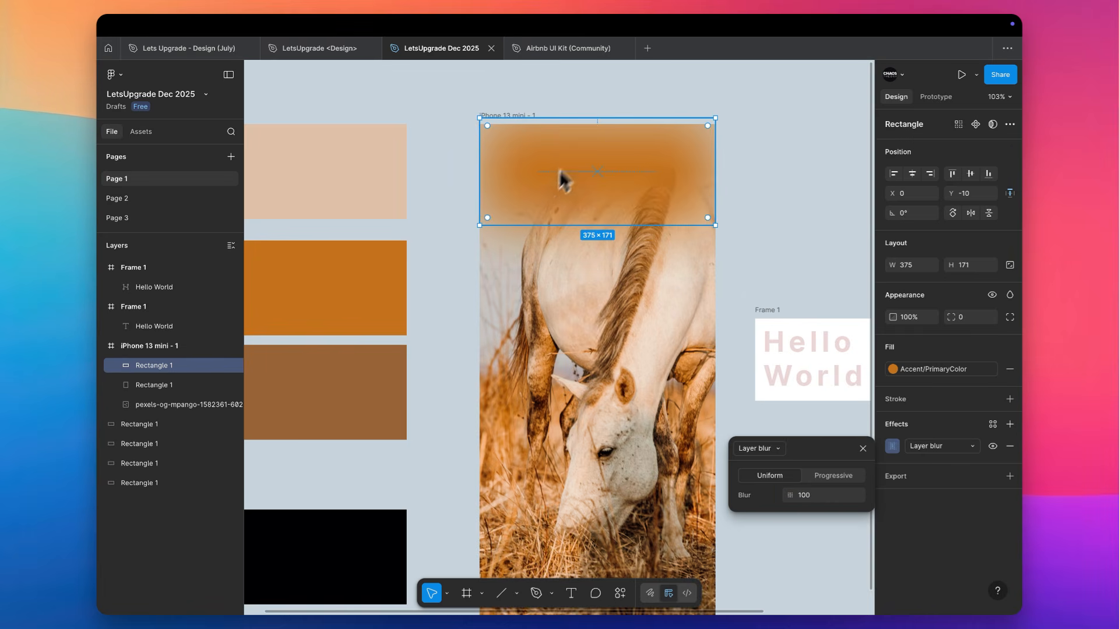
Move the blurred rectangle to the lower end of the phone frame and enlarge it to about 518 × 200
drag(575, 153, 517, 364)
scroll(517, 363, down, 3)
drag(551, 234, 554, 460)
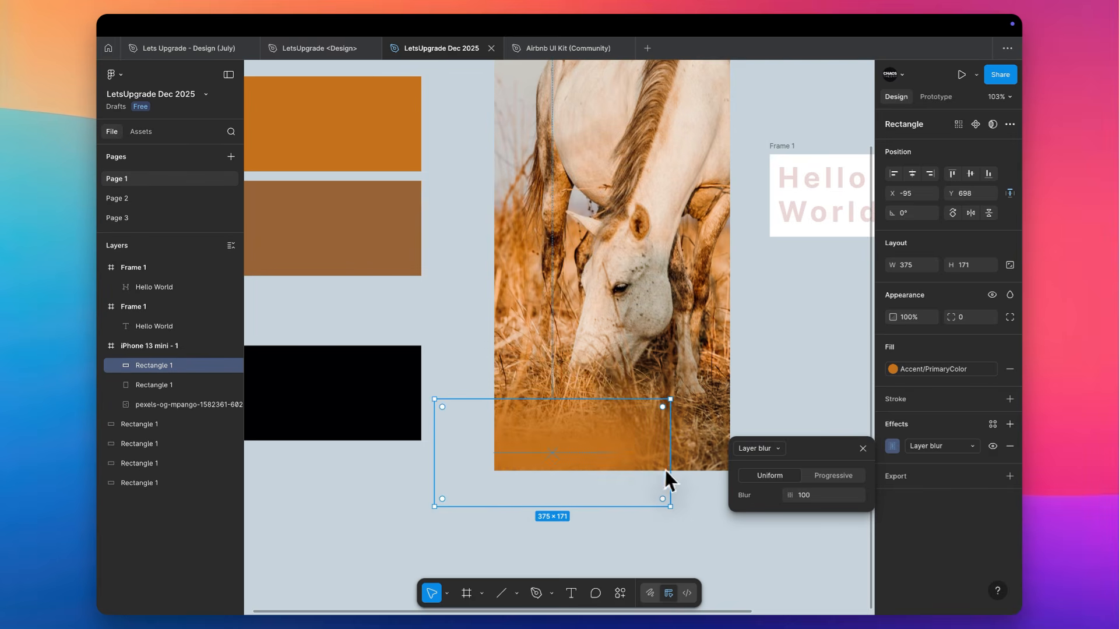
drag(670, 466, 760, 453)
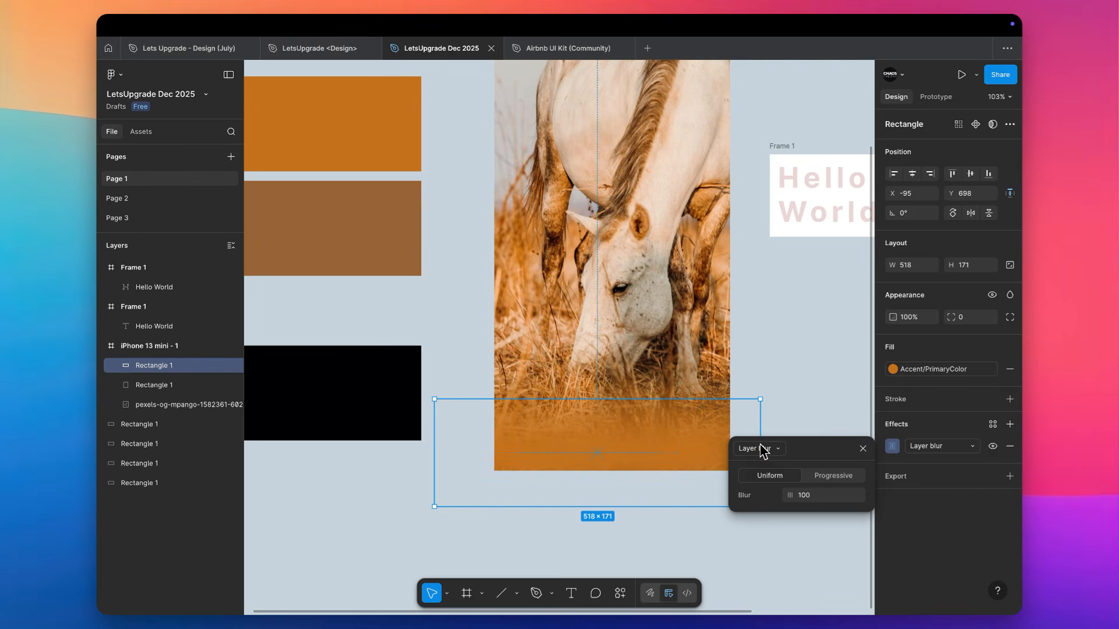
mouse_move(619, 401)
mouse_down()
mouse_move(622, 366)
mouse_move(622, 381)
mouse_up()
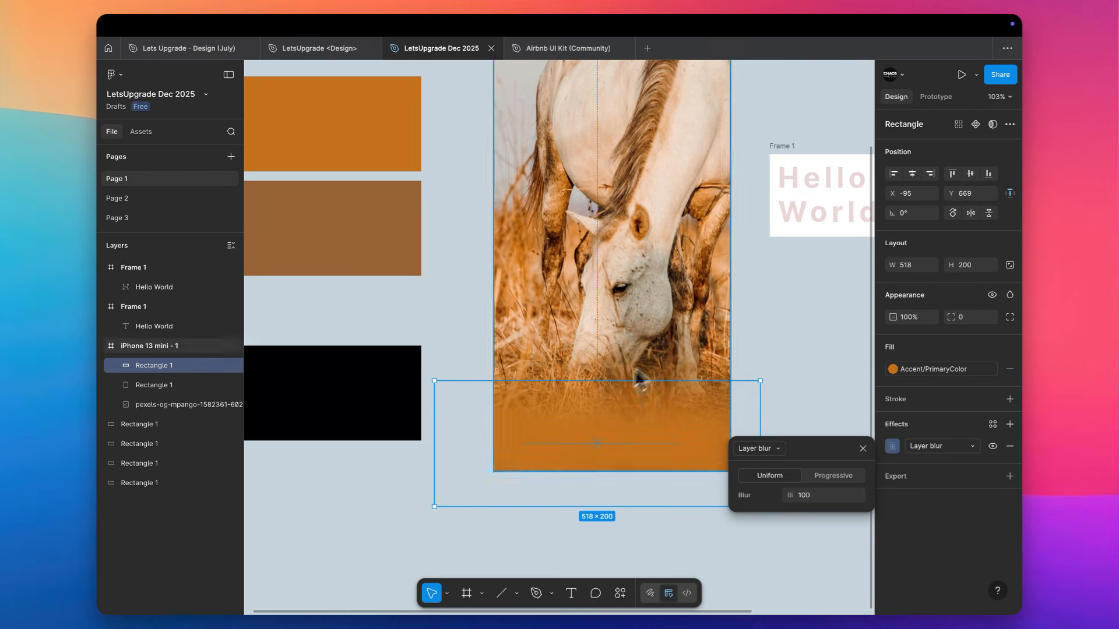
click(773, 334)
Draw a rectangle across the lower end of the phone frame and fill it with orange sampled from the orange swatch
scroll(772, 331, right, 3)
scroll(772, 331, up, 2)
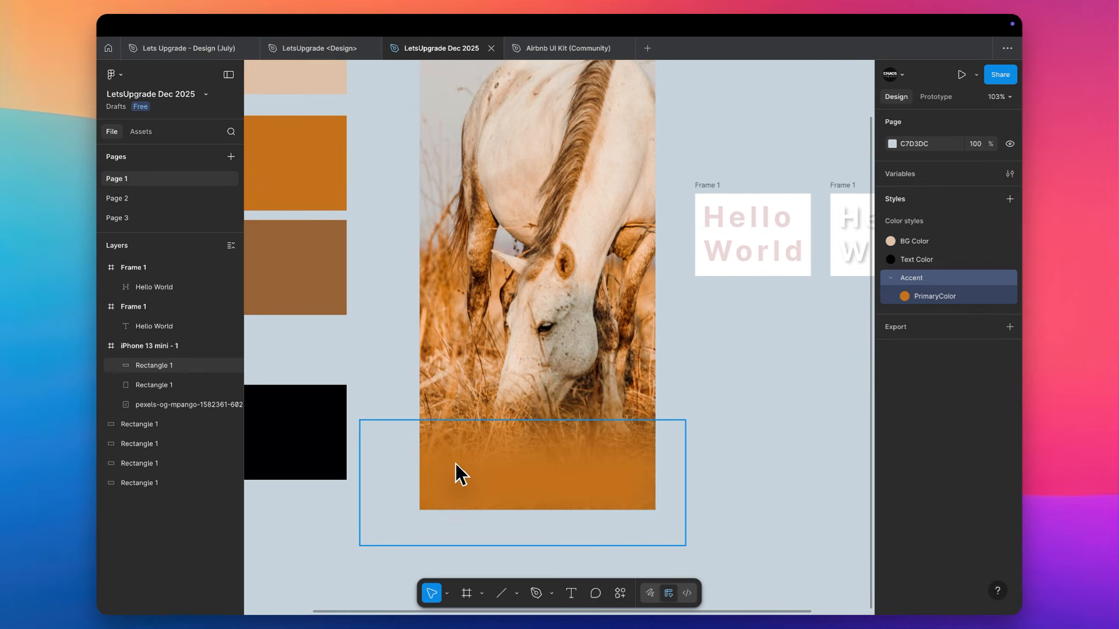
key(r)
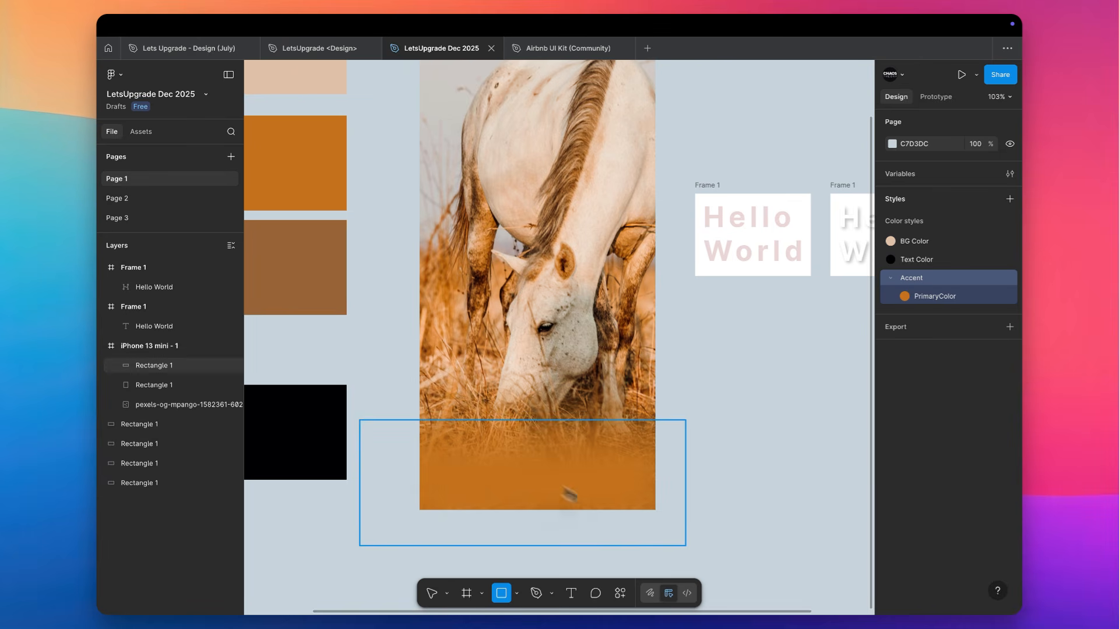
drag(418, 438, 651, 523)
key(i)
click(305, 138)
click(830, 457)
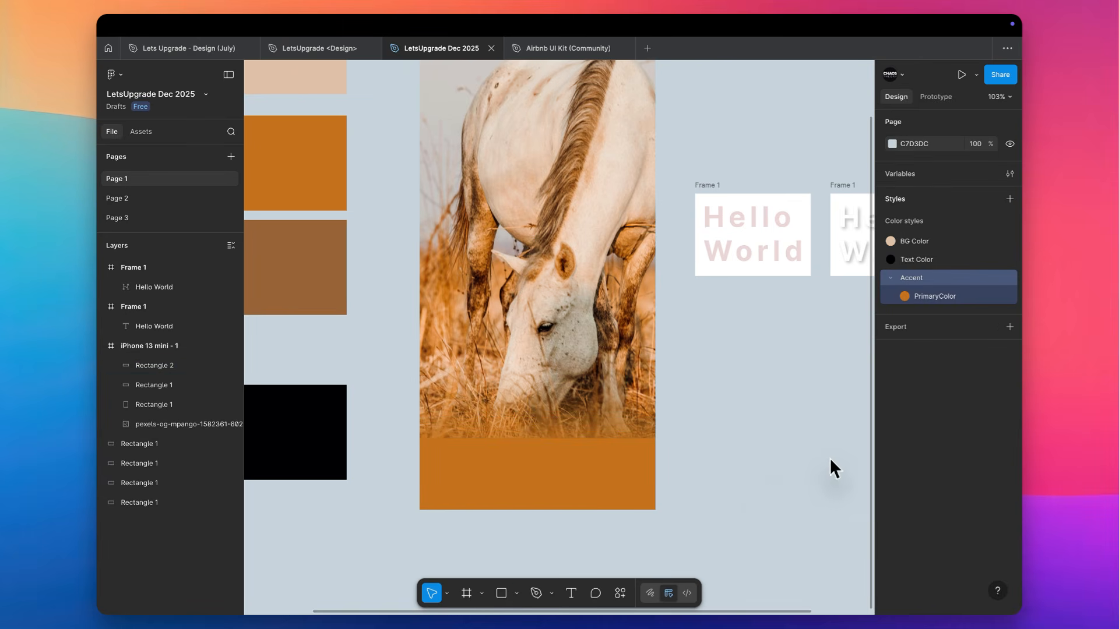
Move the solid orange rectangle out of the phone frame to reveal the blurred one beneath, and put it back
scroll(756, 485, up, 3)
scroll(756, 485, left, 1)
click(631, 532)
drag(632, 532, 773, 517)
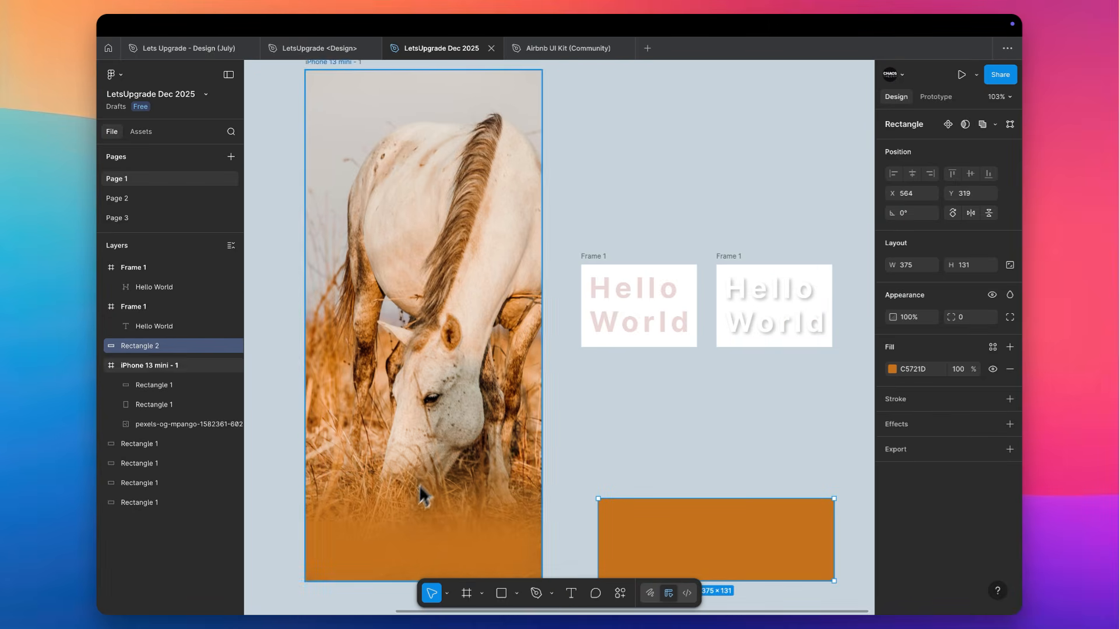
drag(631, 533, 408, 531)
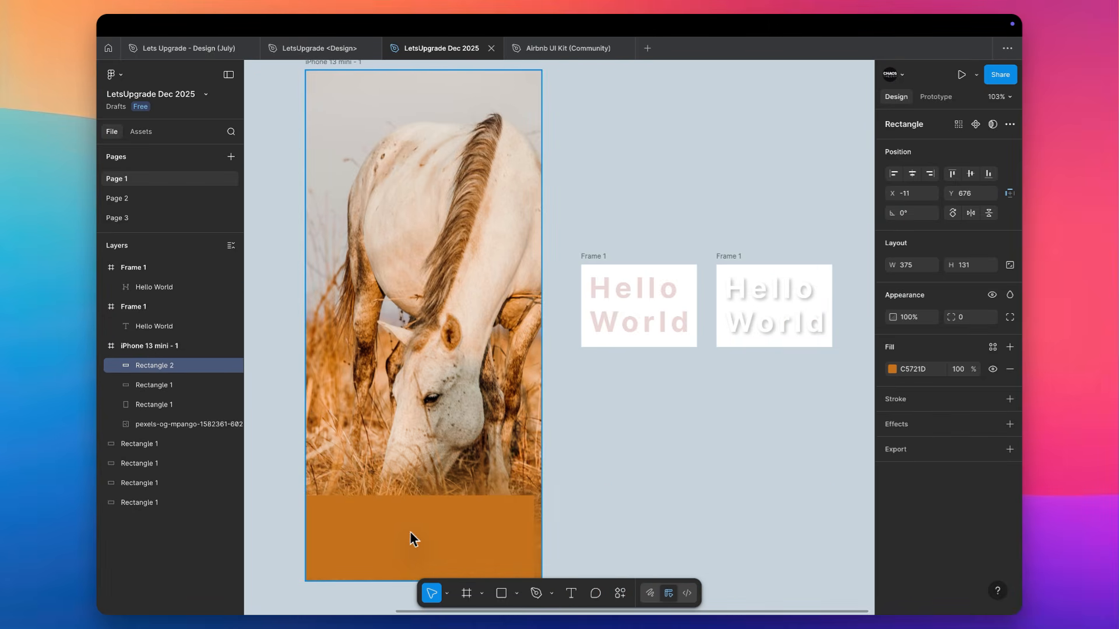
Delete the layer-blurred orange rectangle and move the solid orange rectangle out of the phone frame onto the empty canvas
click(424, 495)
key(Delete)
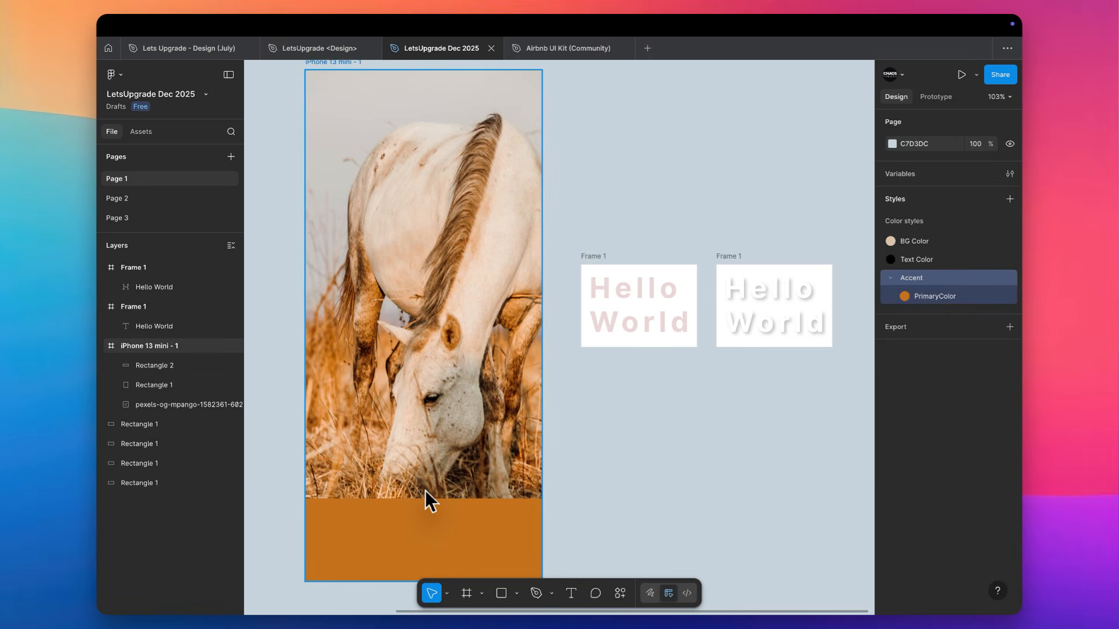
click(352, 535)
drag(331, 520, 637, 525)
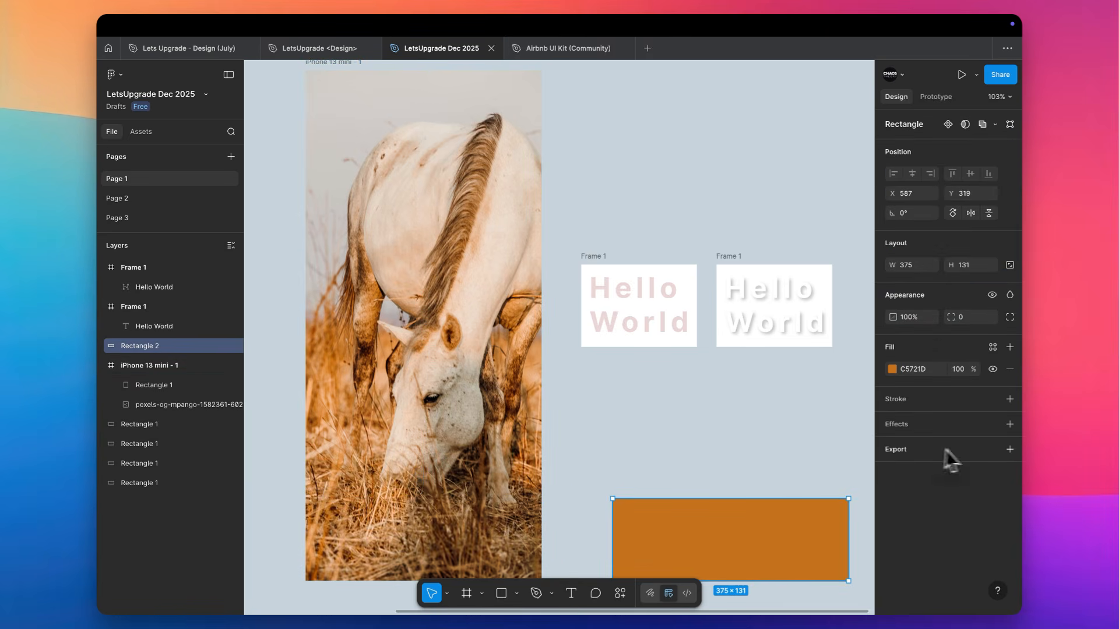
Add a background blur effect to the solid orange rectangle and place it over the horse's muzzle in the phone frame
click(949, 428)
click(928, 448)
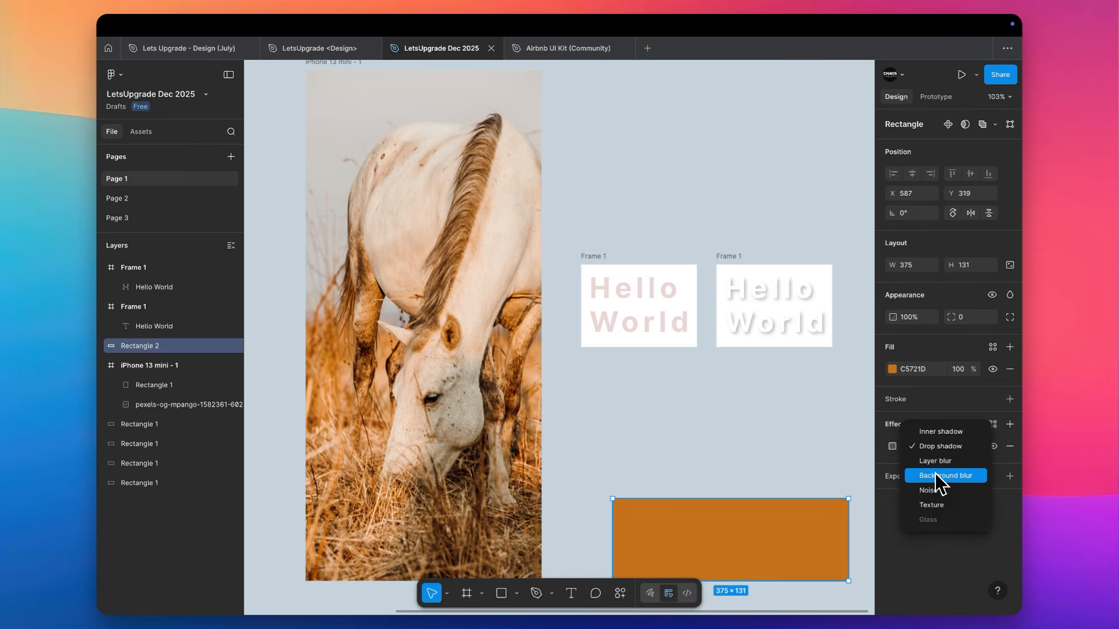
click(935, 473)
drag(775, 539, 494, 462)
scroll(495, 462, down, 1)
scroll(495, 462, left, 1)
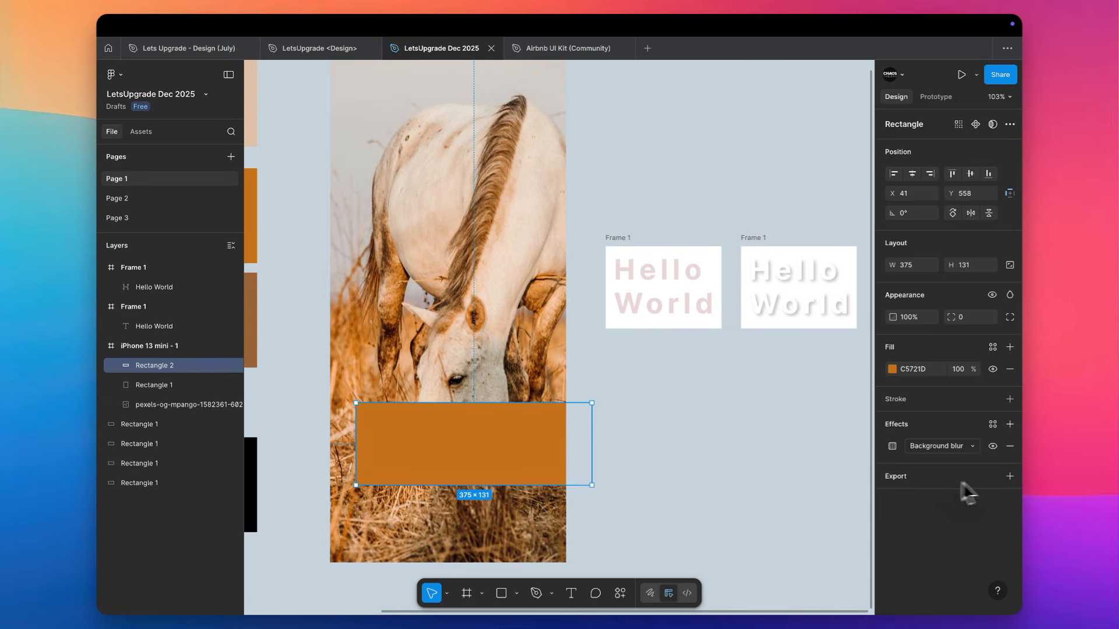
Set the background-blur rectangle's fill opacity to 50% and change its fill color to black (000000)
click(959, 370)
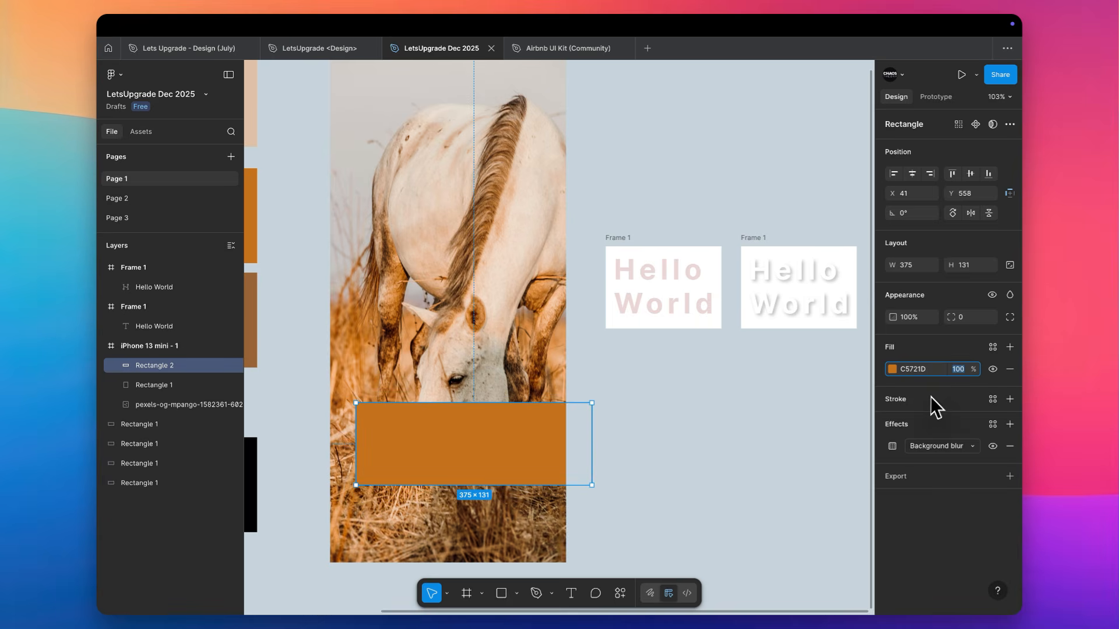
text(50)
key(Return)
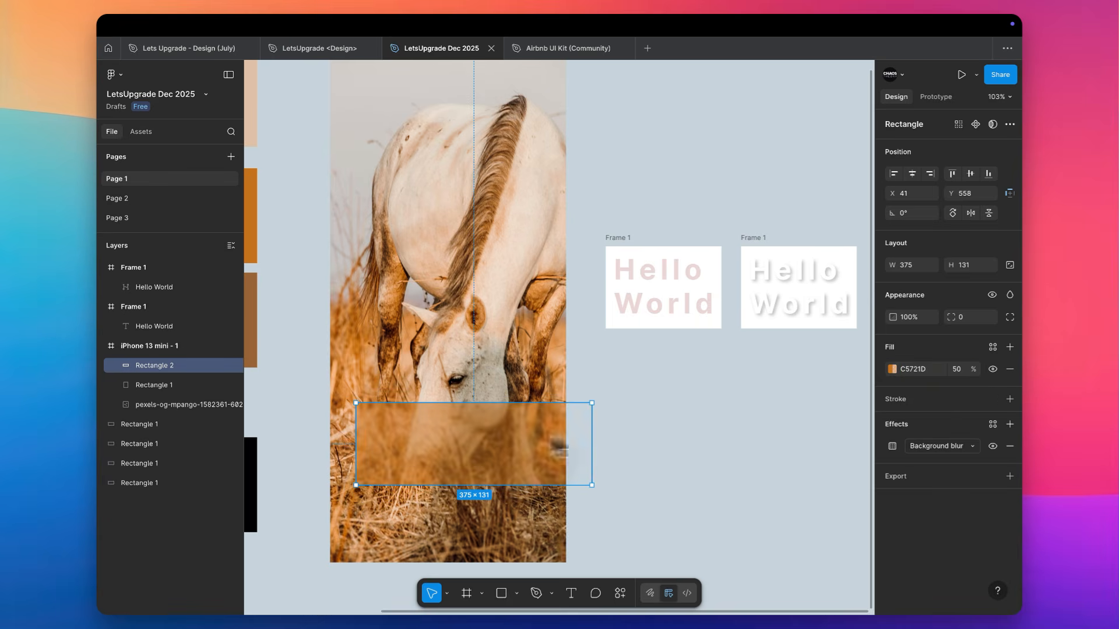
click(663, 437)
click(499, 454)
click(892, 368)
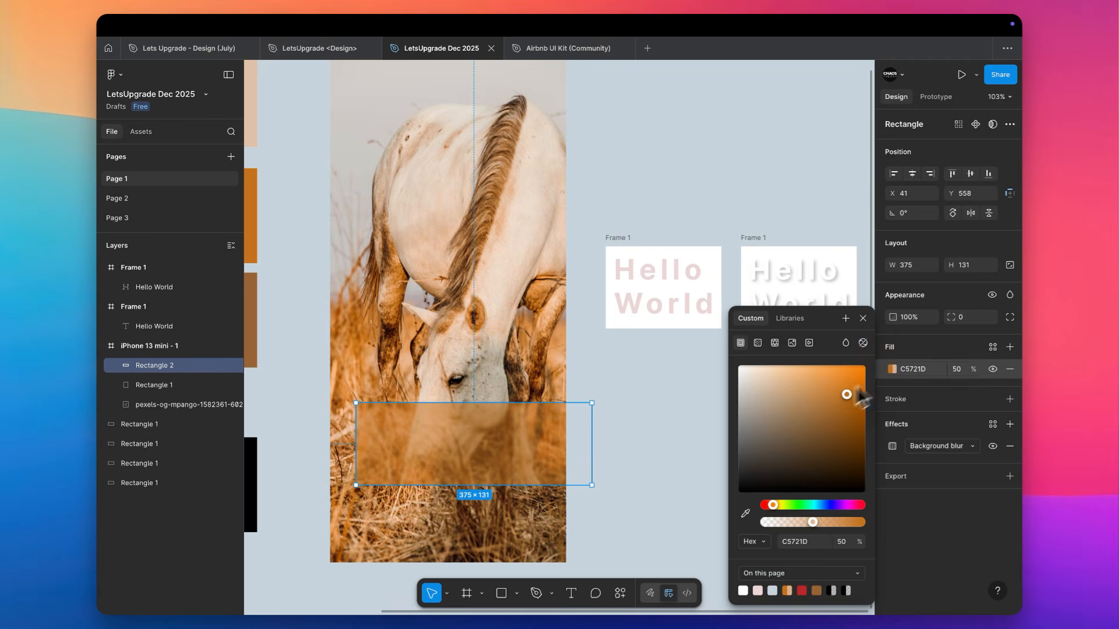
drag(847, 392, 773, 492)
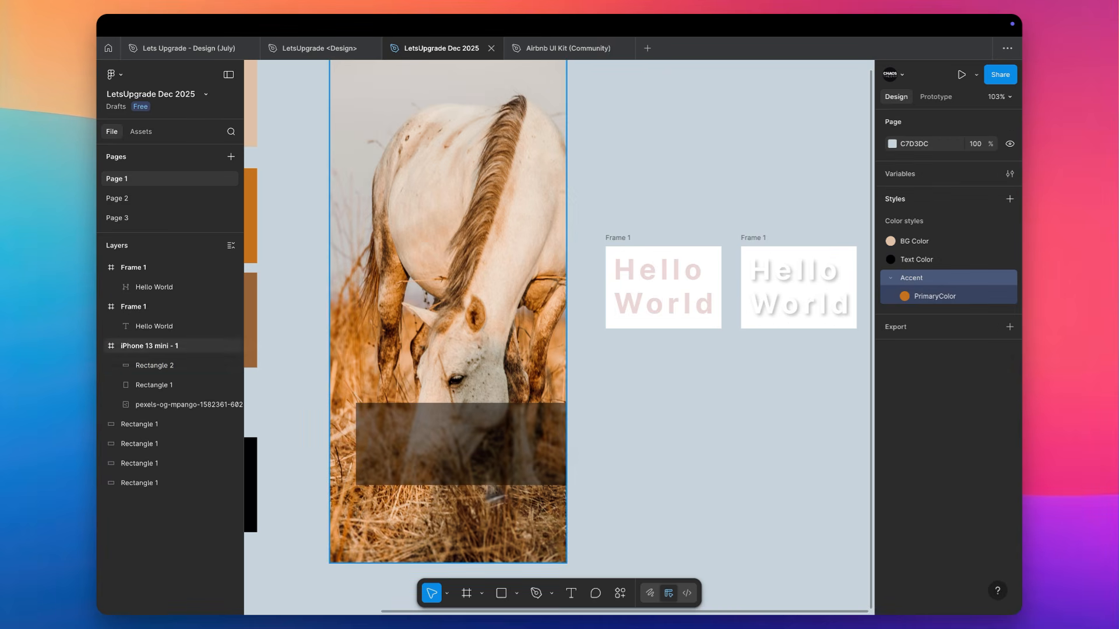
Set the black rectangle's uniform background blur to 20
click(475, 442)
click(892, 447)
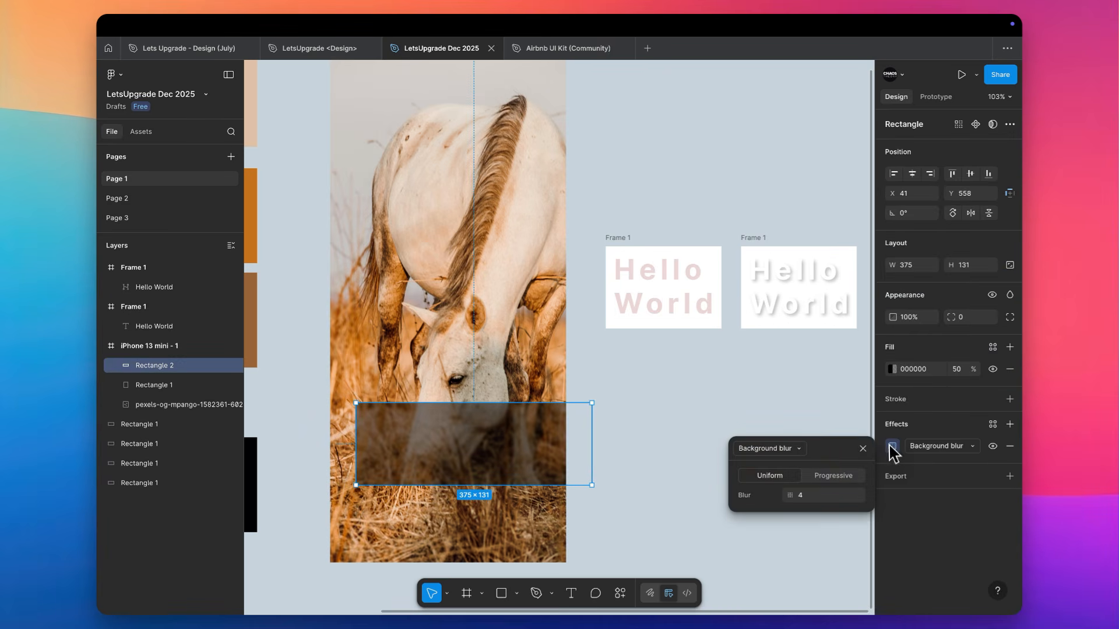
click(813, 496)
text(20)
key(Return)
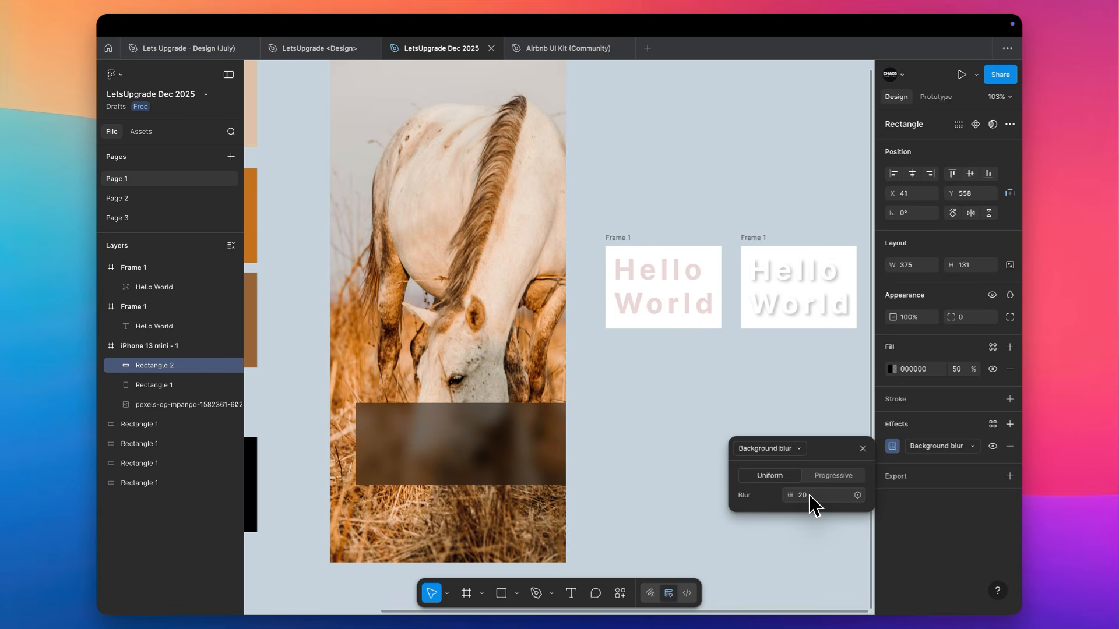
click(617, 434)
Change the blurred rectangle's fill to white (FFFFFF) at 11% opacity
scroll(617, 437, left, 5)
scroll(617, 437, up, 3)
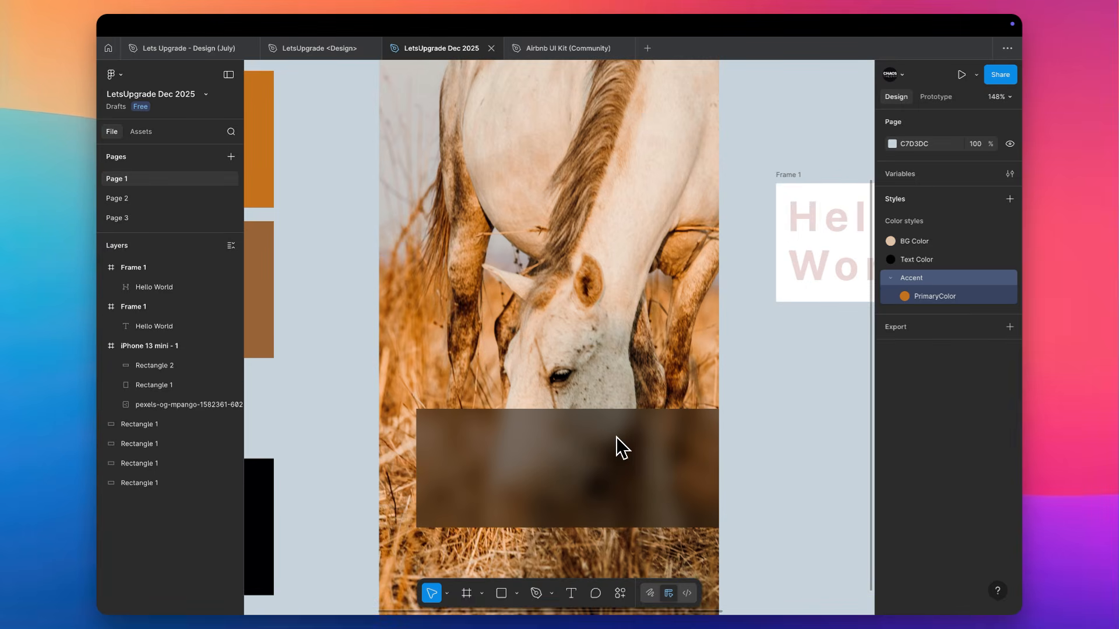
scroll(617, 437, down, 2)
click(589, 429)
click(892, 369)
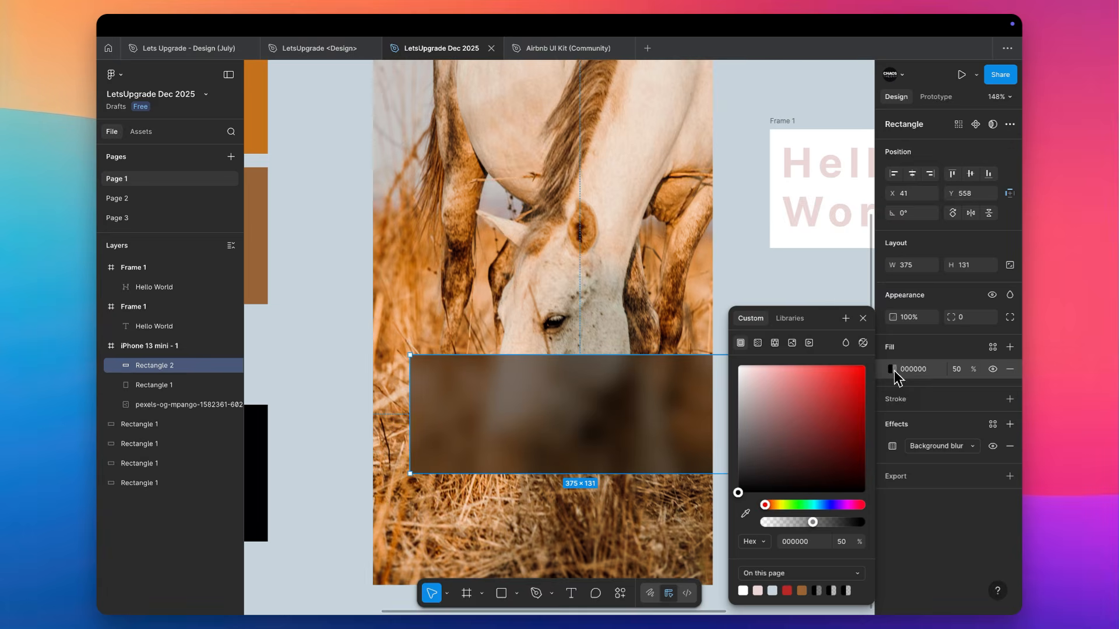
drag(850, 395, 738, 366)
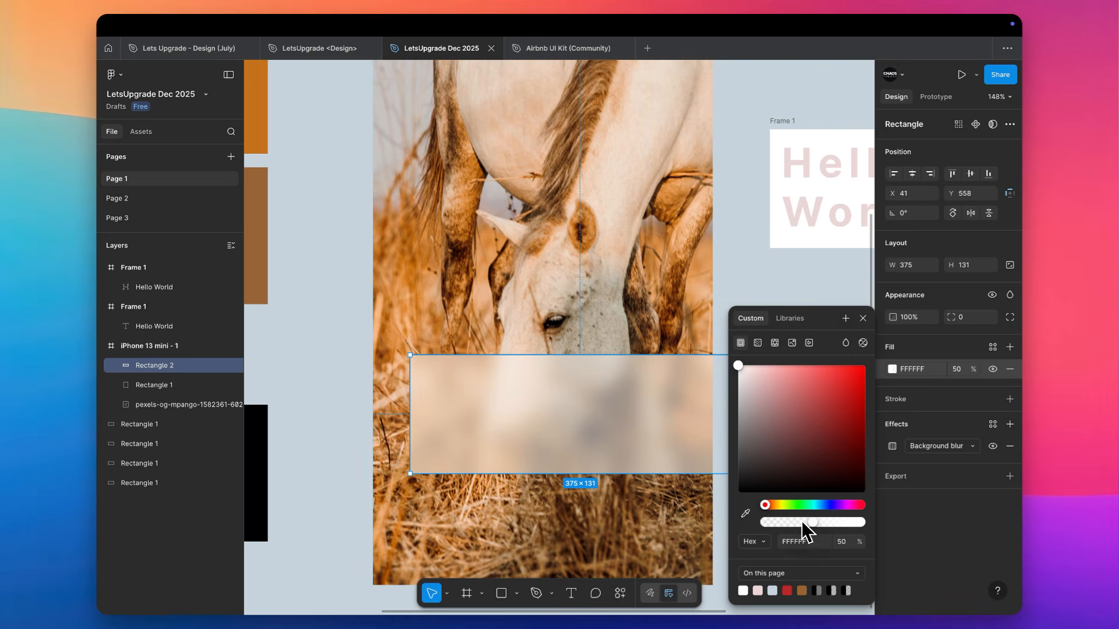
drag(802, 521, 777, 509)
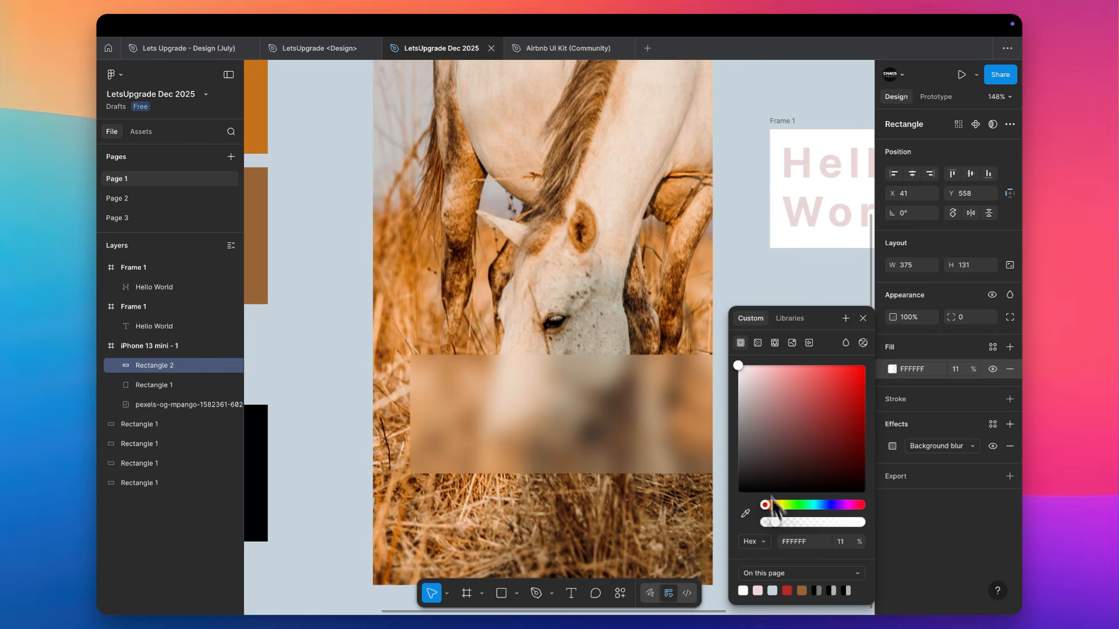
click(748, 257)
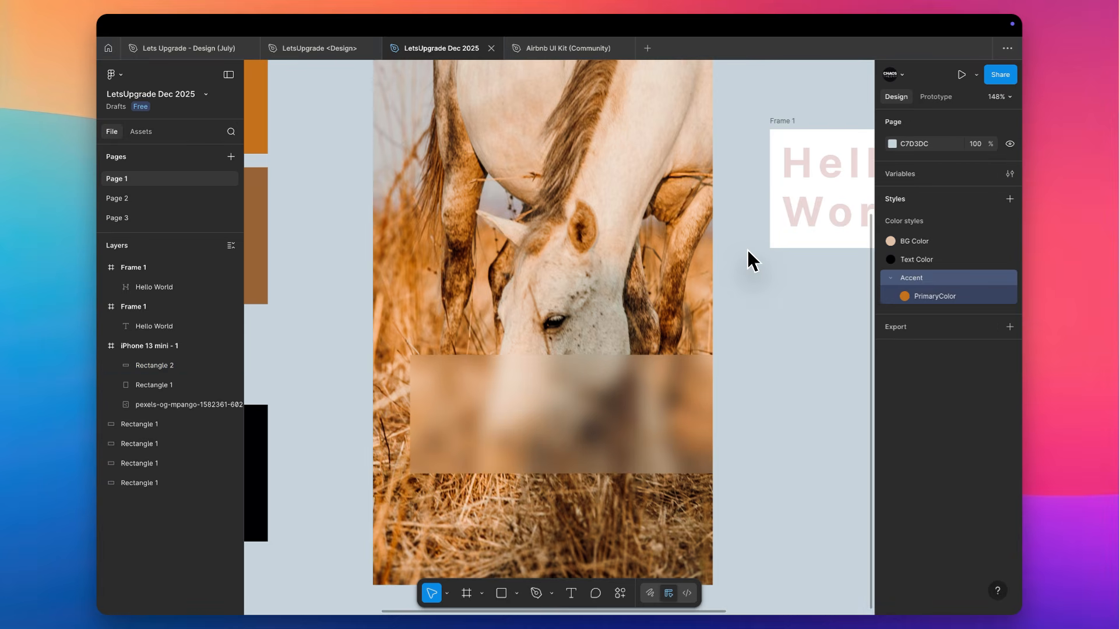
scroll(747, 250, down, 3)
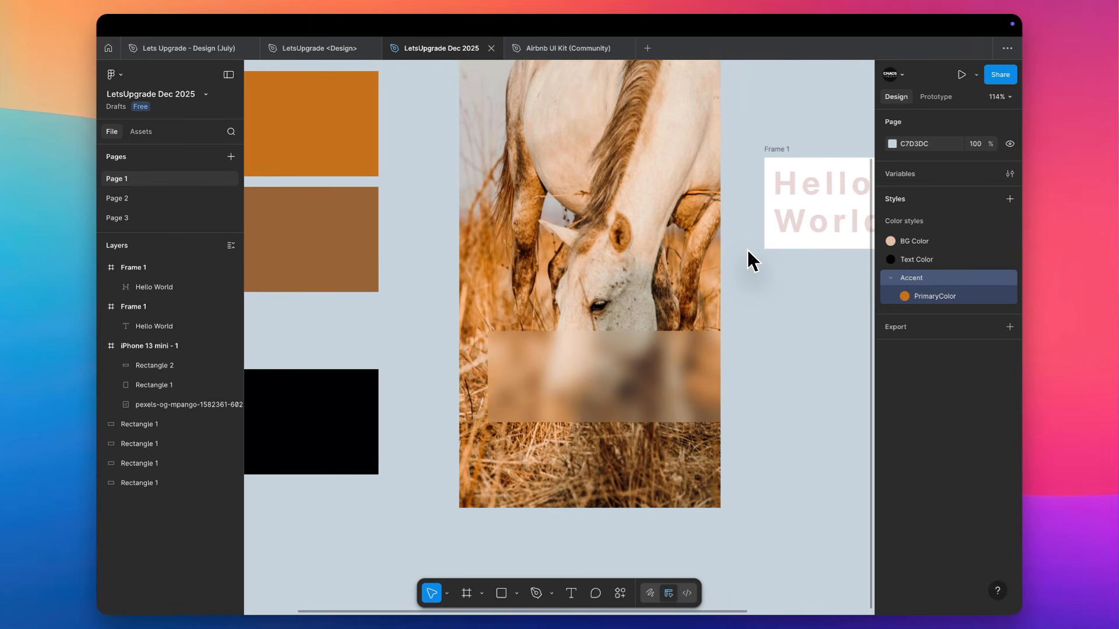
Reduce the frosted white rectangle's height to about 87 around its center, keeping its width
click(631, 377)
scroll(632, 379, up, 2)
scroll(632, 378, right, 1)
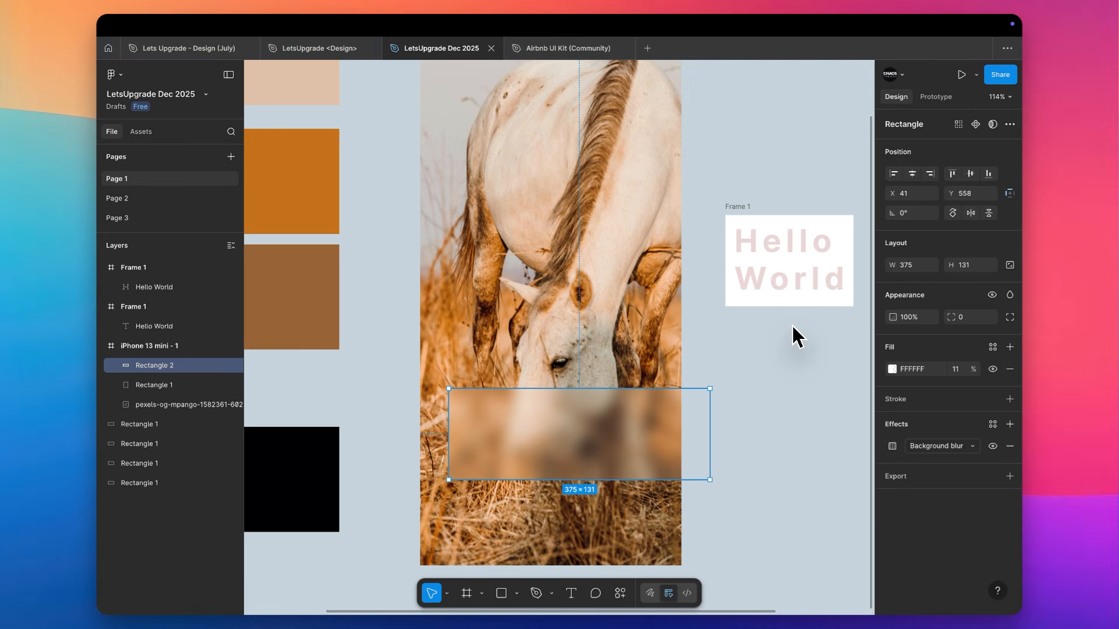
click(756, 377)
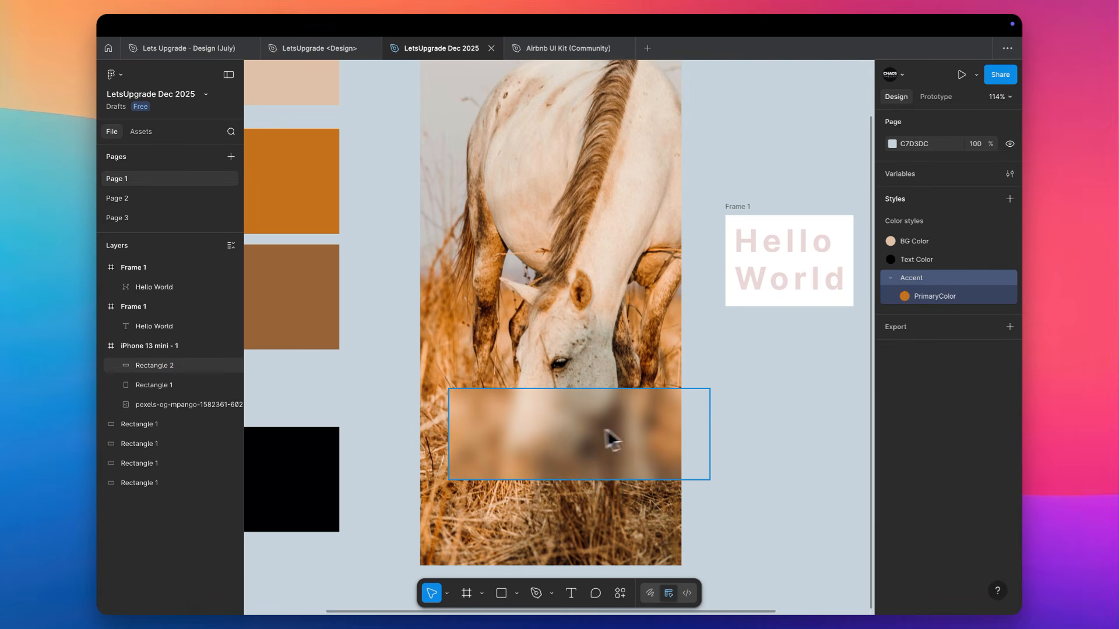
click(581, 428)
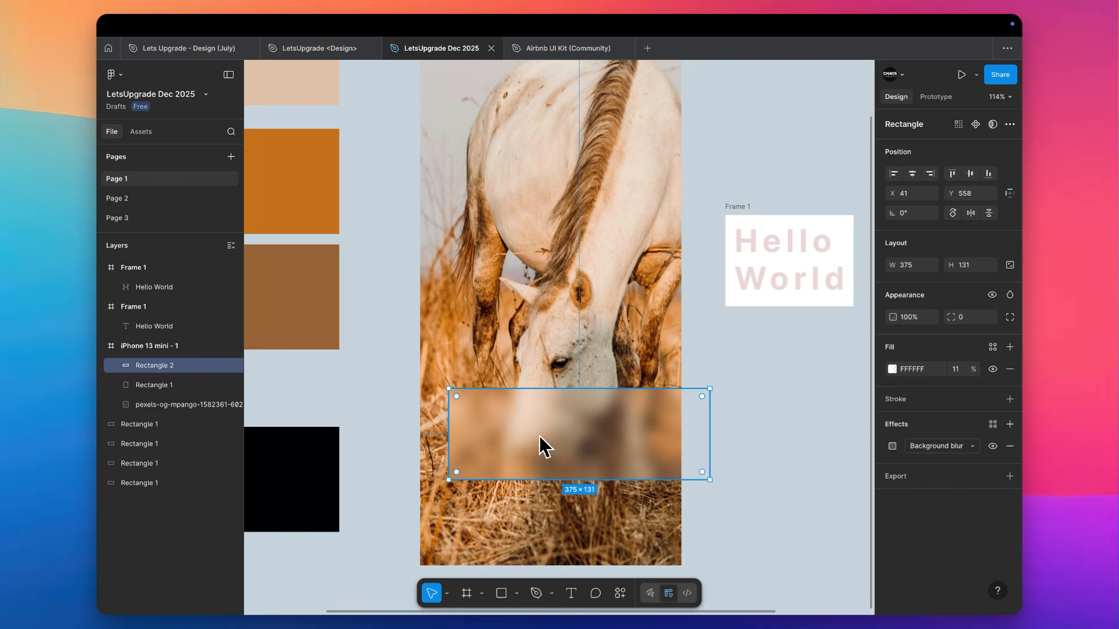
drag(575, 389, 579, 404)
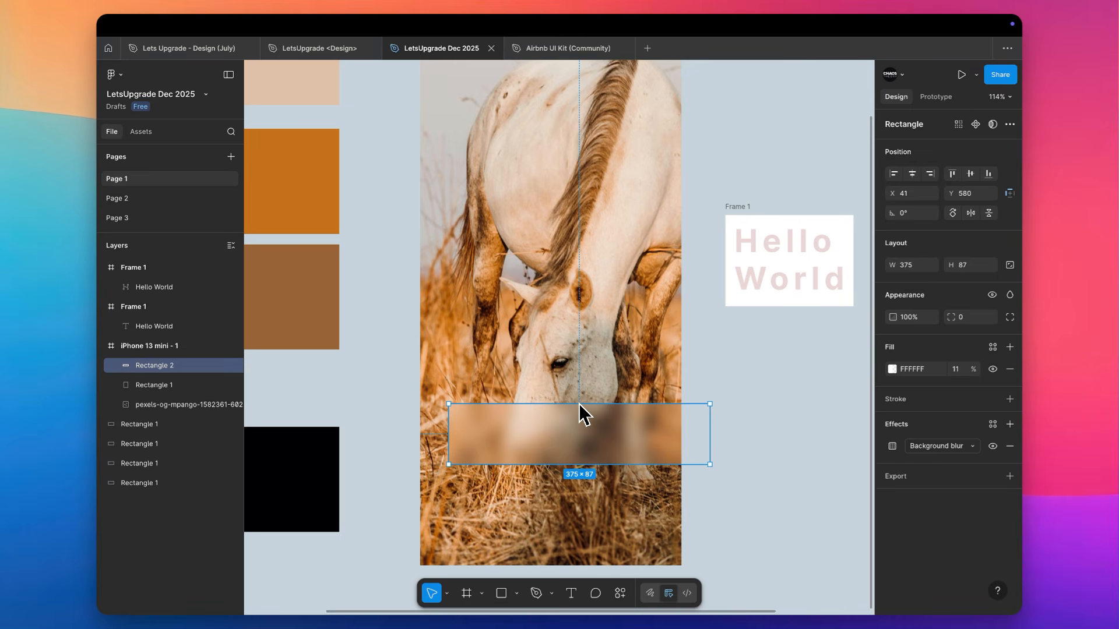
Move the frosted rectangle off the horse photo and delete it
drag(578, 404, 758, 454)
scroll(757, 455, right, 3)
key(Delete)
scroll(788, 348, down, 4)
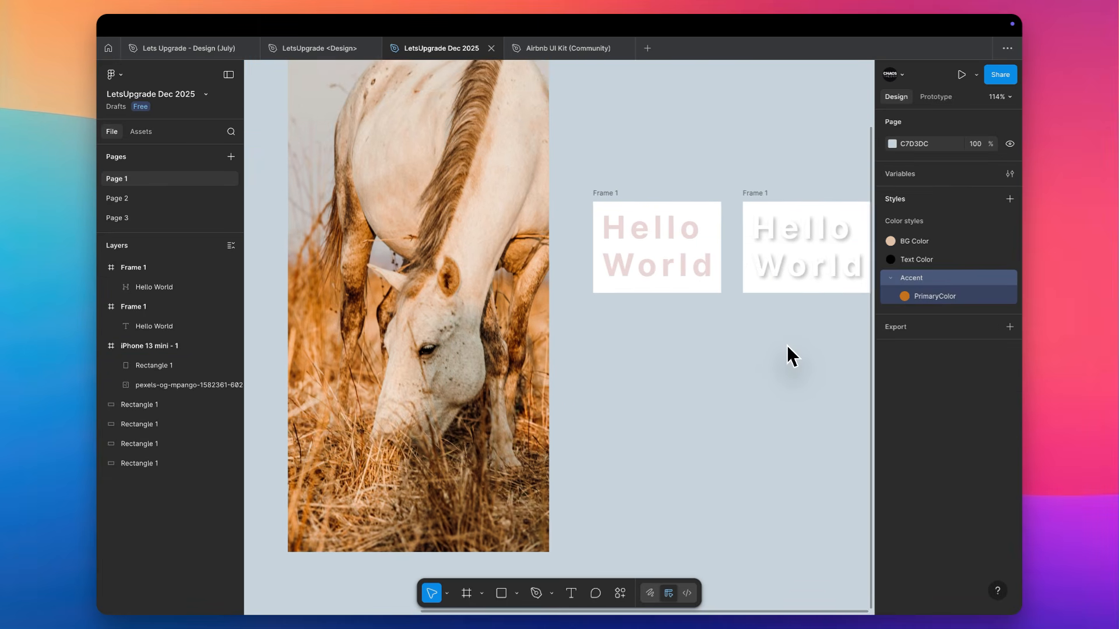
Add a drop shadow effect to the black rectangle beside the phone frame
scroll(533, 386, up, 5)
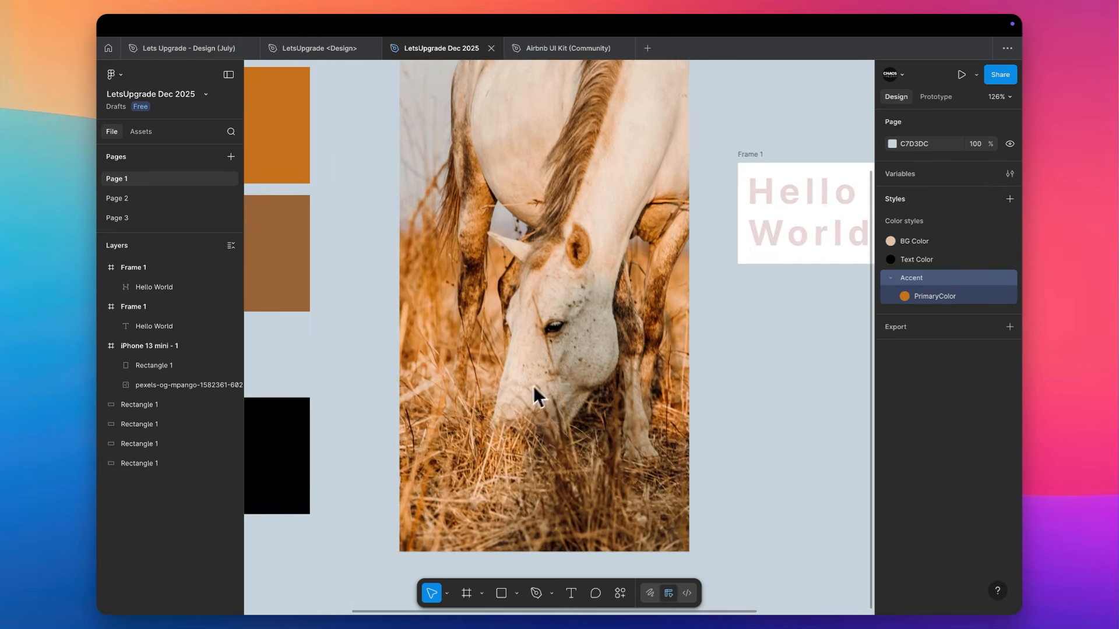
click(238, 447)
click(271, 453)
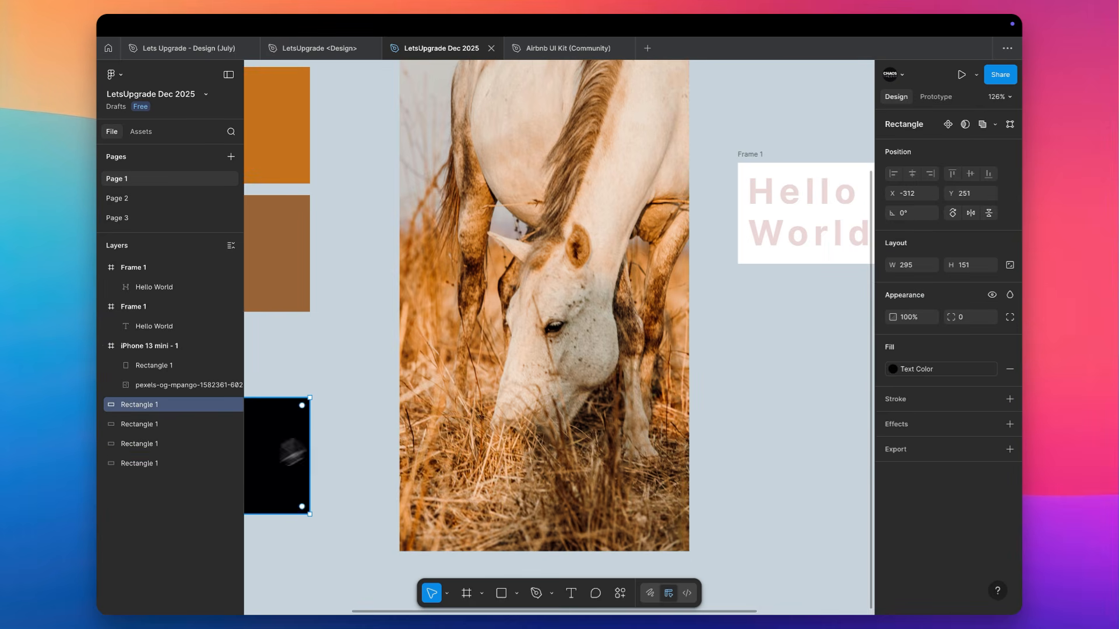
click(932, 425)
click(929, 448)
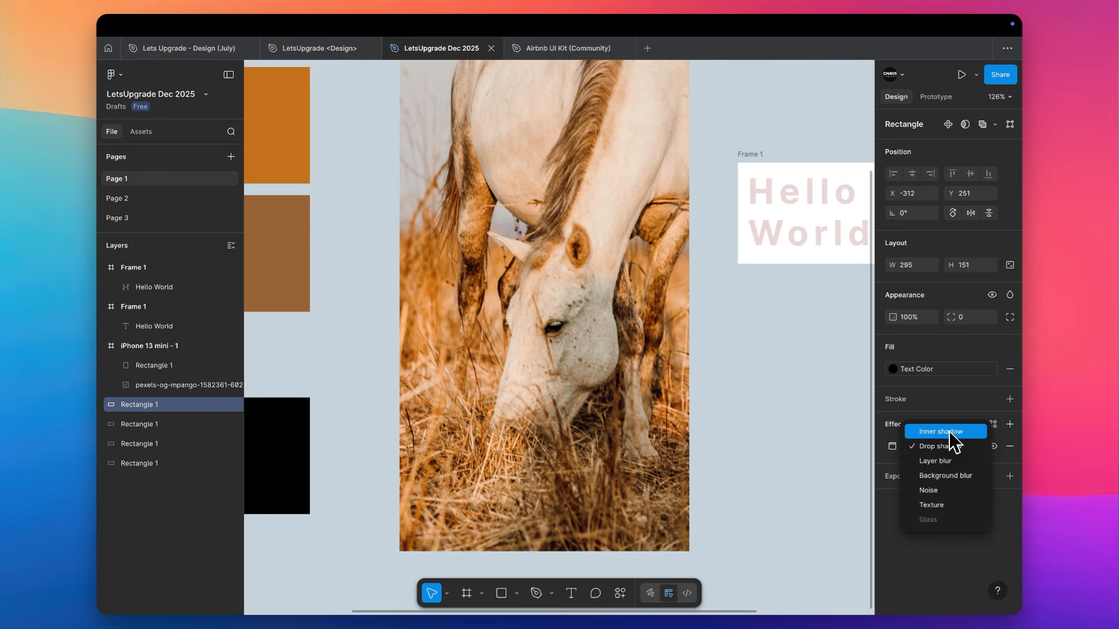
click(810, 255)
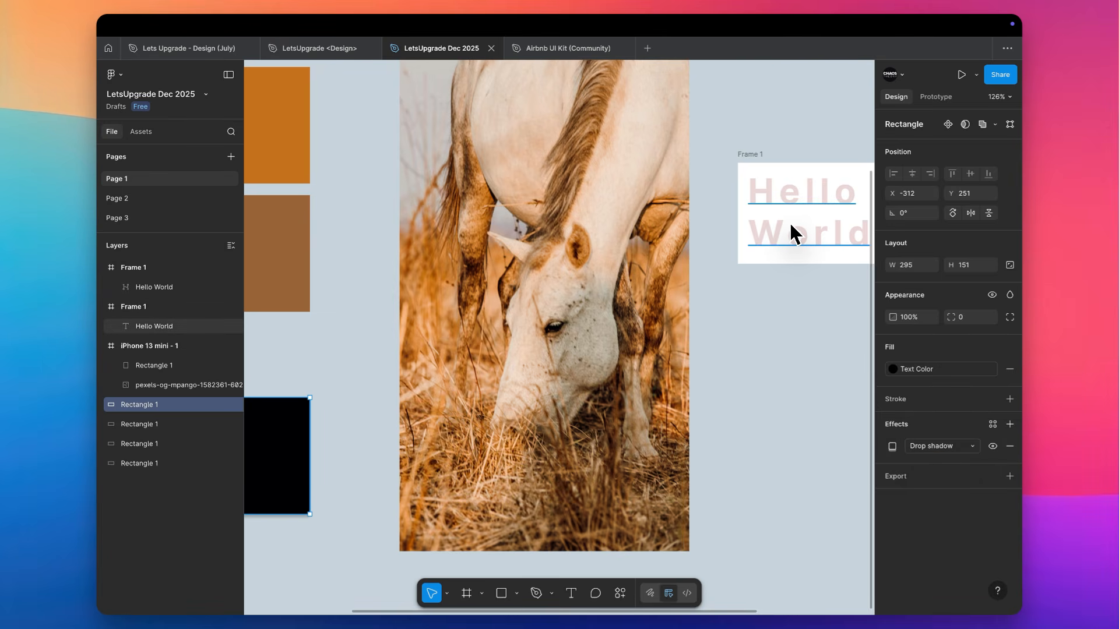
Change the flattened white Hello World text's effect from drop shadow to inner shadow
scroll(791, 224, right, 4)
scroll(751, 238, up, 5)
click(731, 208)
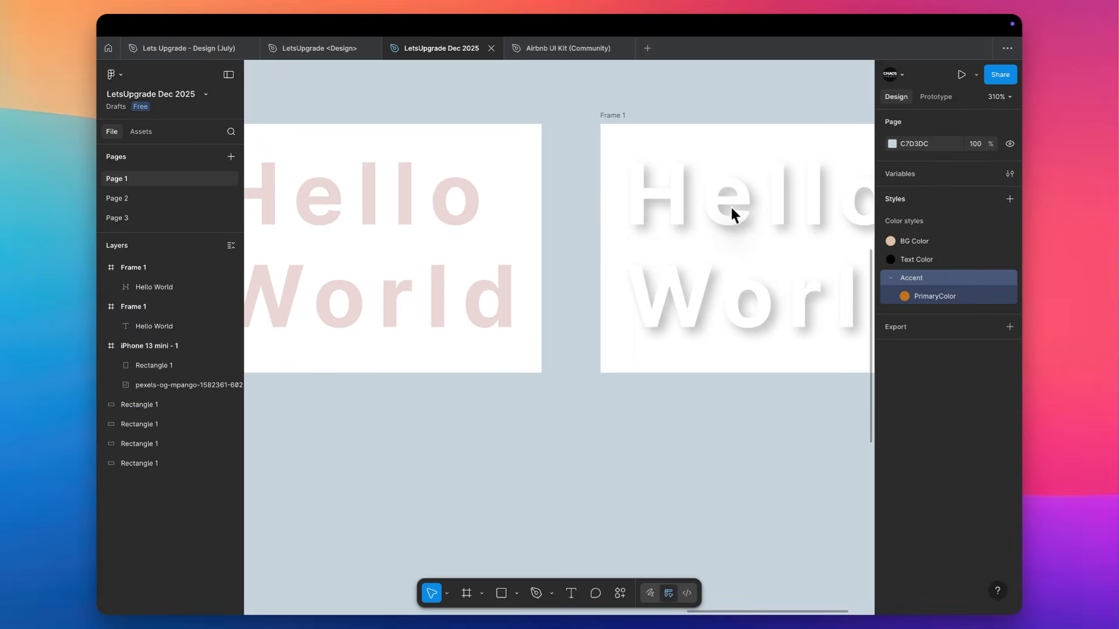
click(782, 210)
click(934, 446)
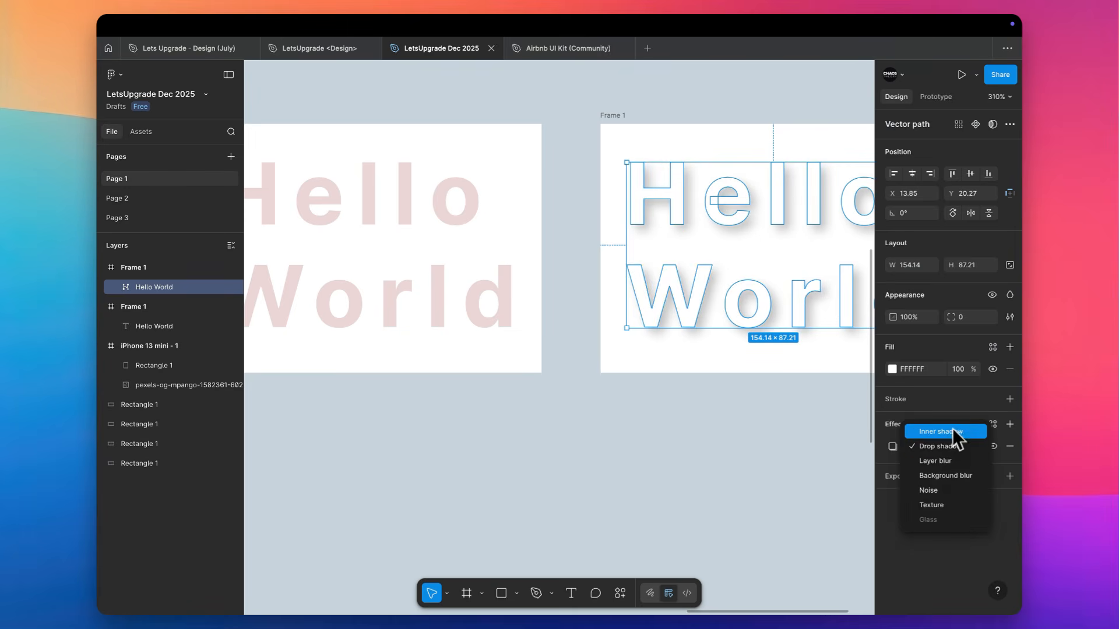
click(952, 430)
scroll(754, 379, right, 3)
scroll(754, 379, up, 1)
click(754, 384)
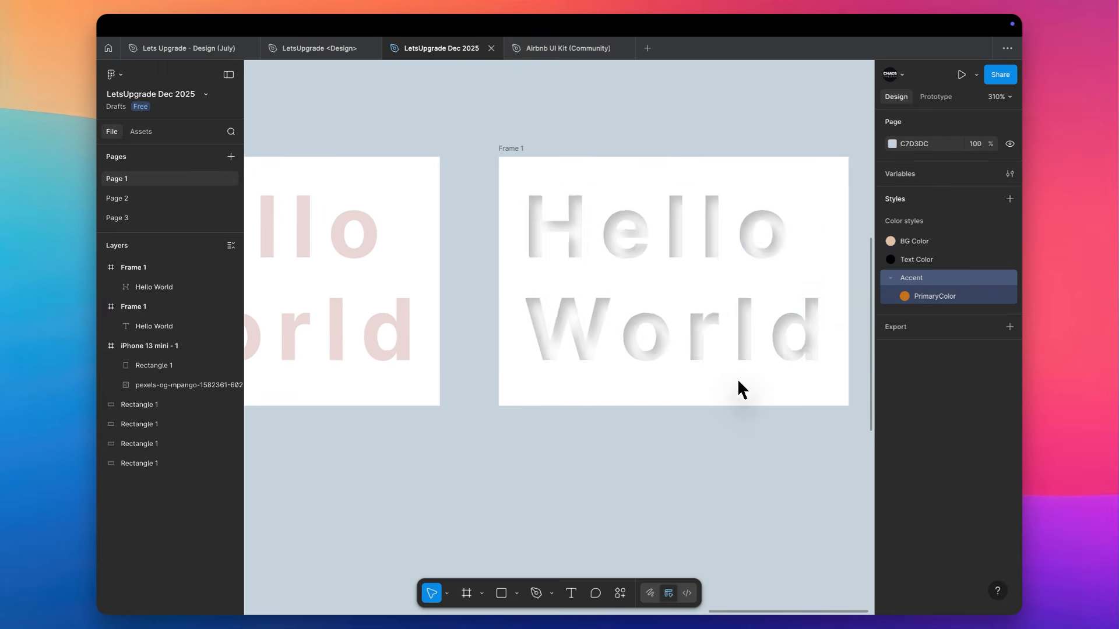
Open the flattened Hello World text's inner shadow settings and try different horizontal offsets, ending at X 3
scroll(738, 379, up, 3)
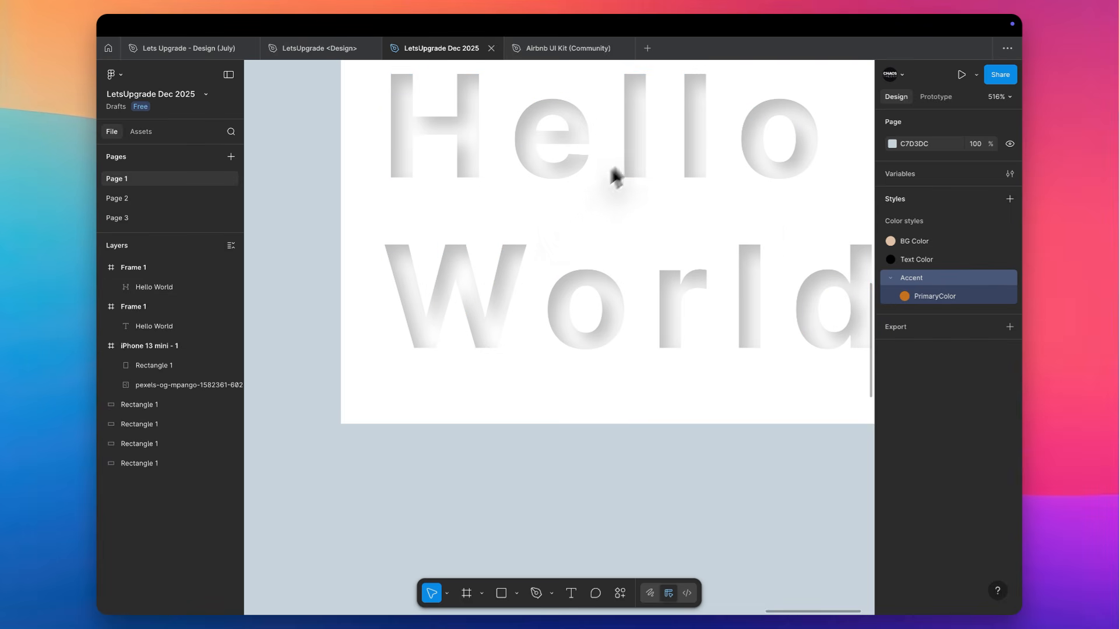
click(631, 136)
click(895, 439)
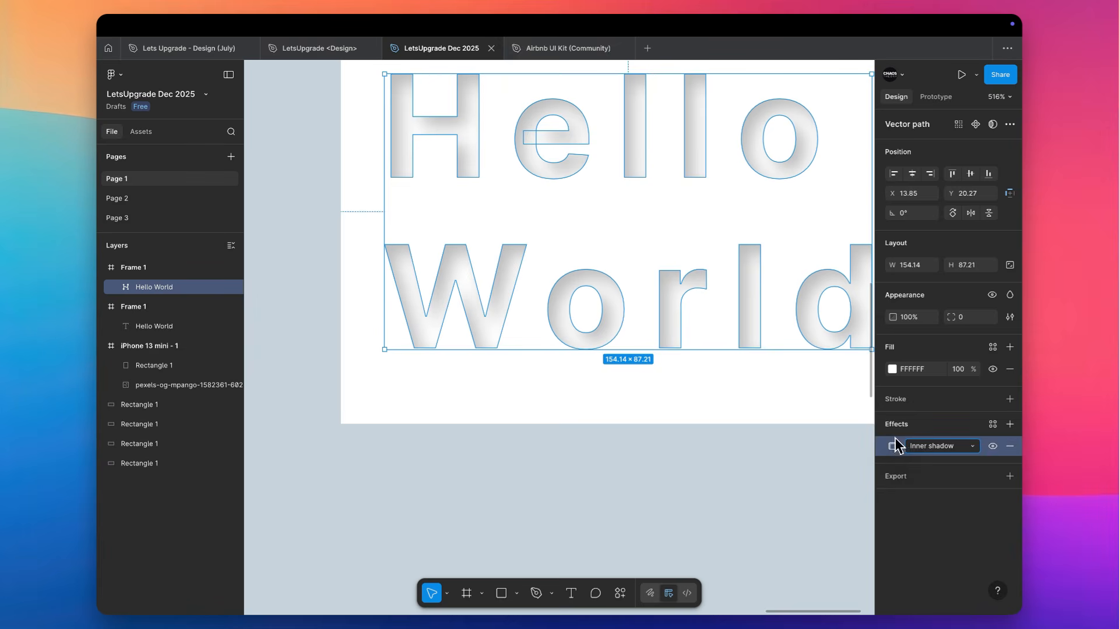
click(892, 446)
click(820, 478)
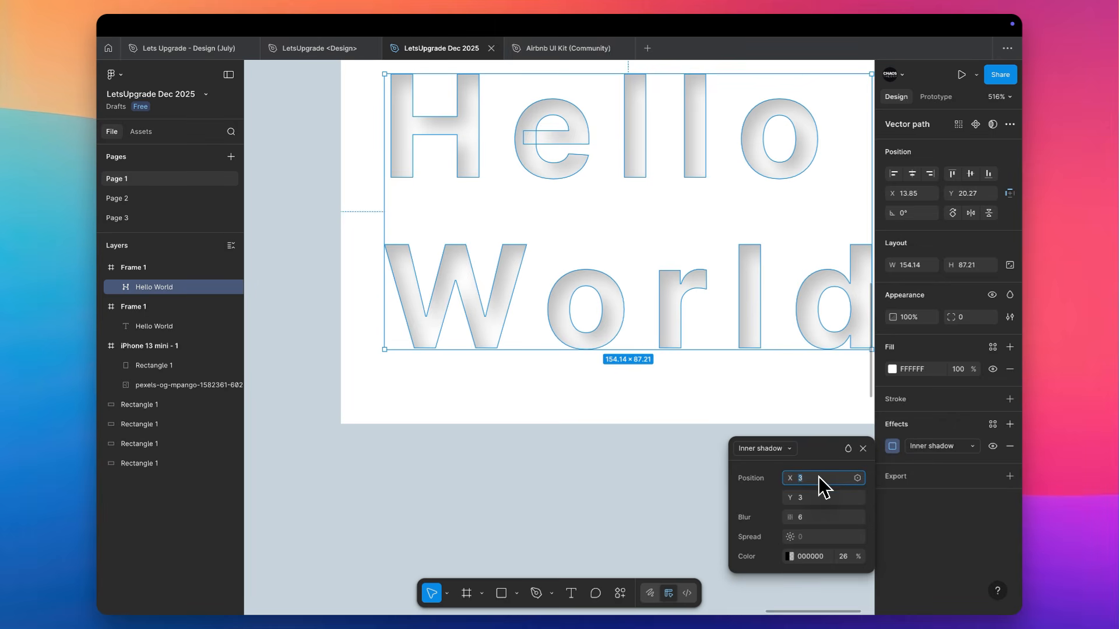
key(Down)
key(Up)
key(Up)
key(Up)
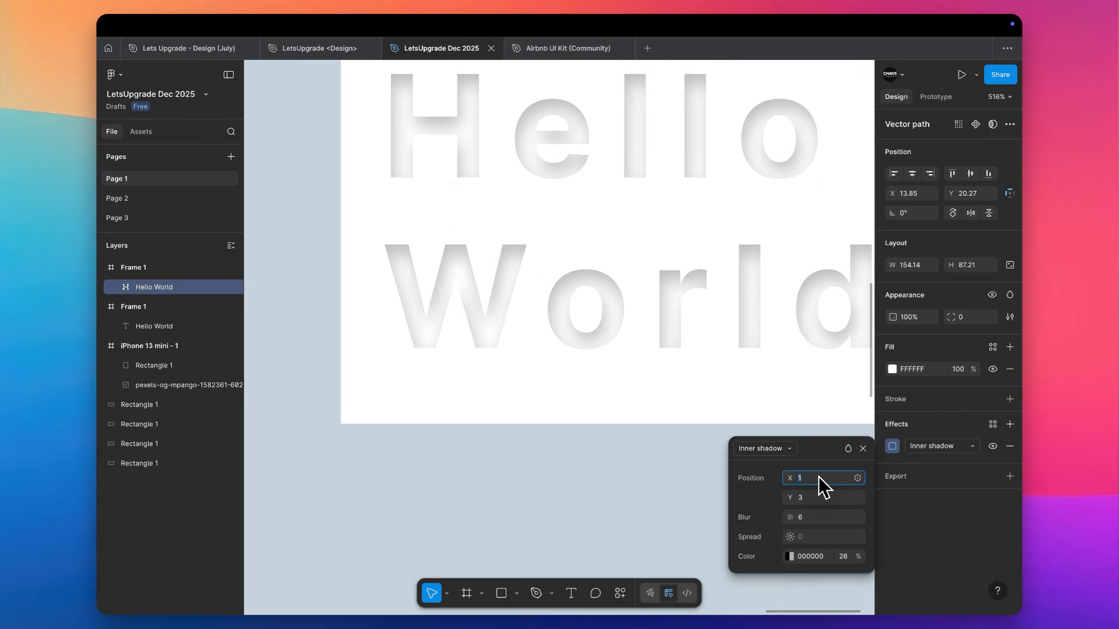
Set the inner shadow's vertical offset to 0
click(817, 497)
key(Down)
key(Down)
key(Down)
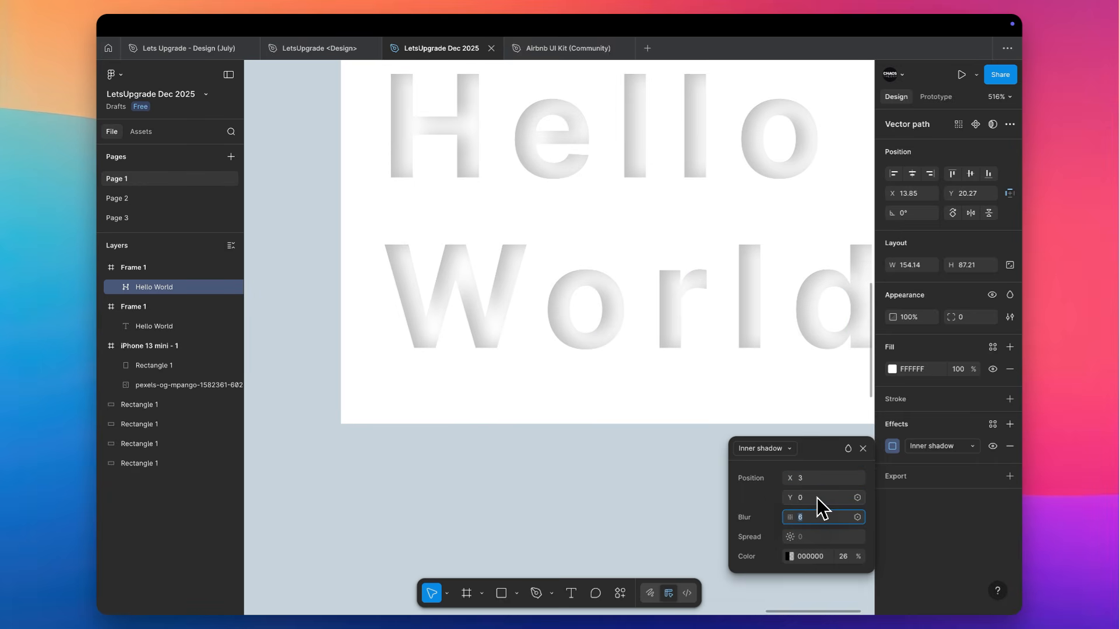
Set the inner shadow's blur to 2 on the flattened Hello World text
click(815, 522)
key(Down)
key(Down)
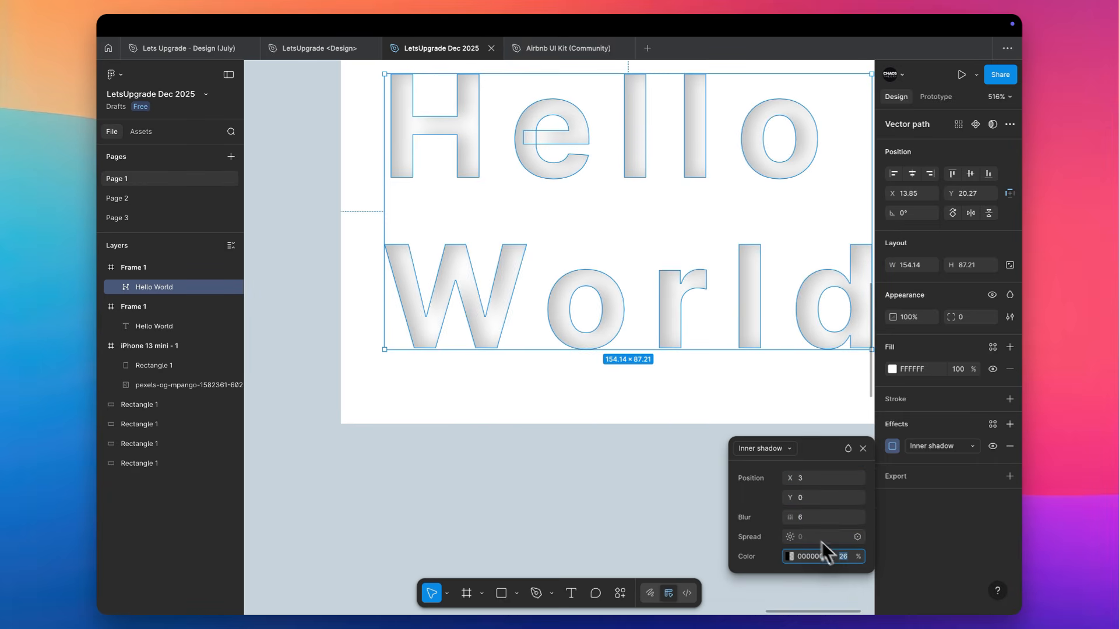
key(Down)
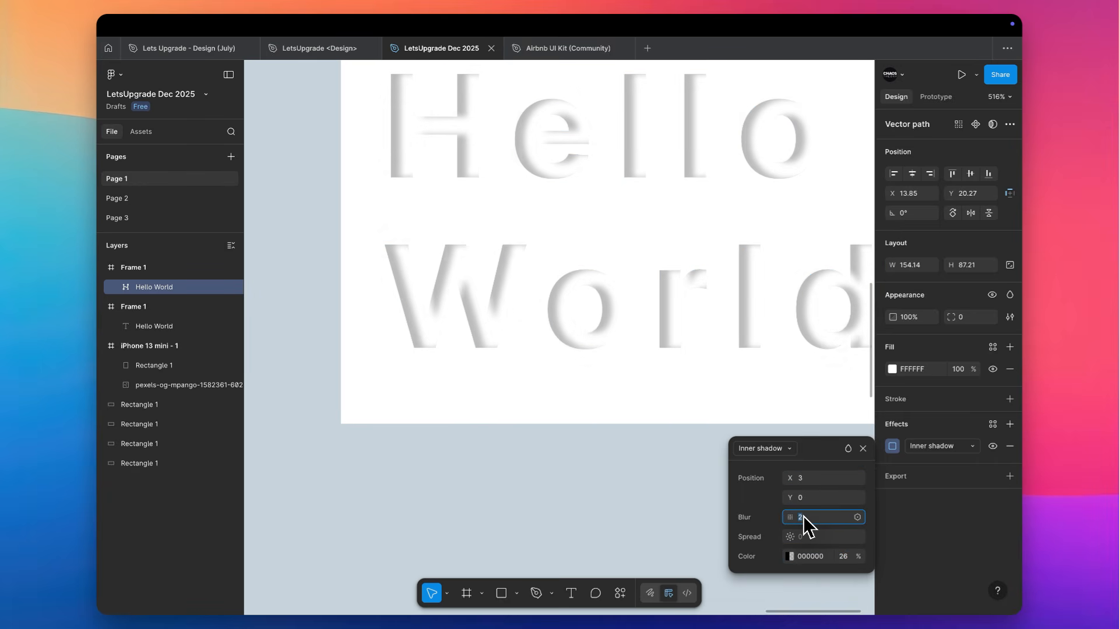
key(Down)
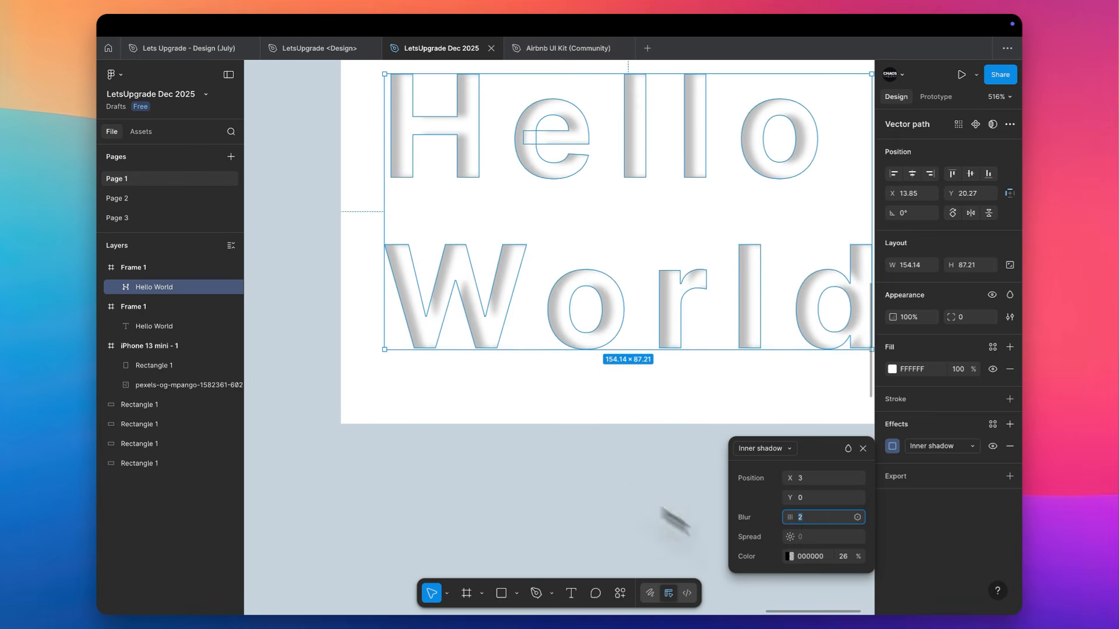
Examine the inner shadow on the flattened Hello World letters with the text selected and deselected
scroll(475, 226, up, 5)
click(488, 212)
scroll(488, 211, down, 4)
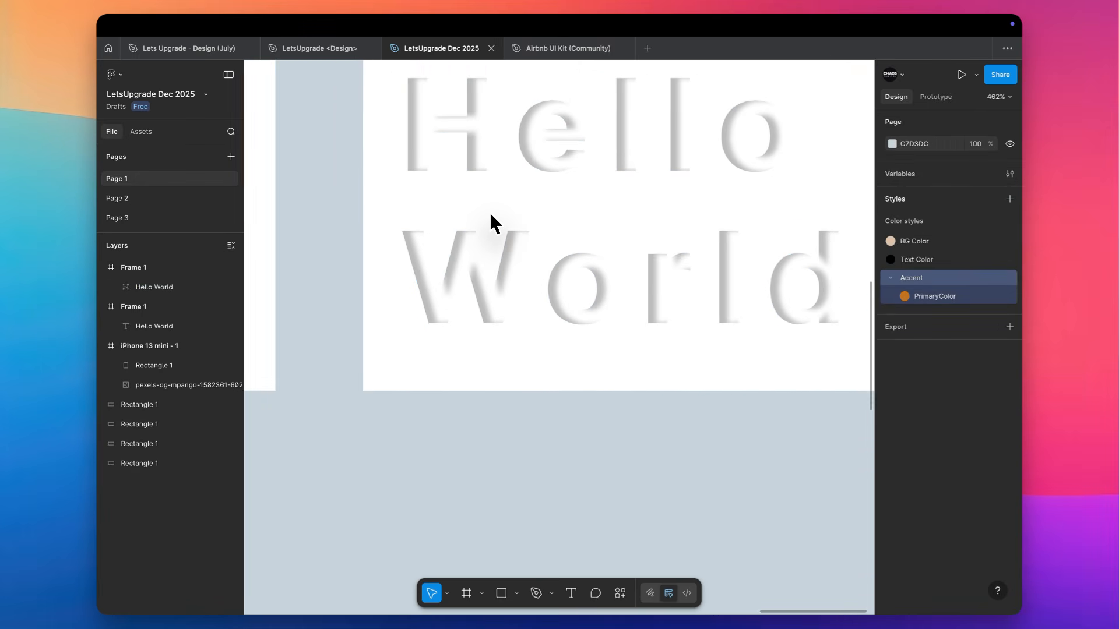
scroll(488, 211, up, 4)
click(449, 213)
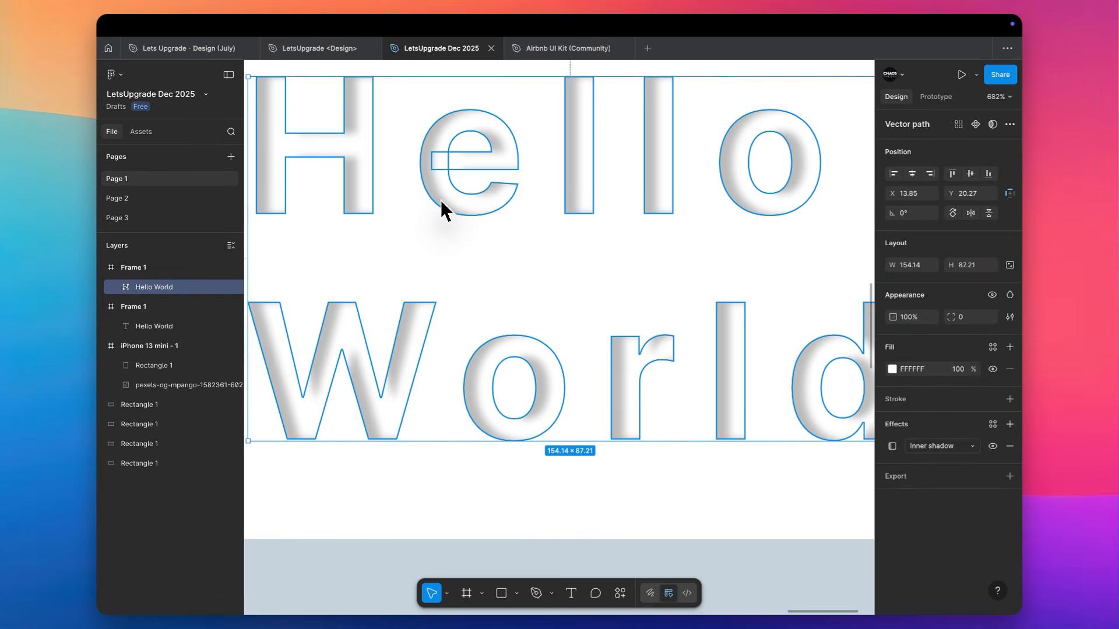
click(541, 303)
scroll(542, 303, left, 3)
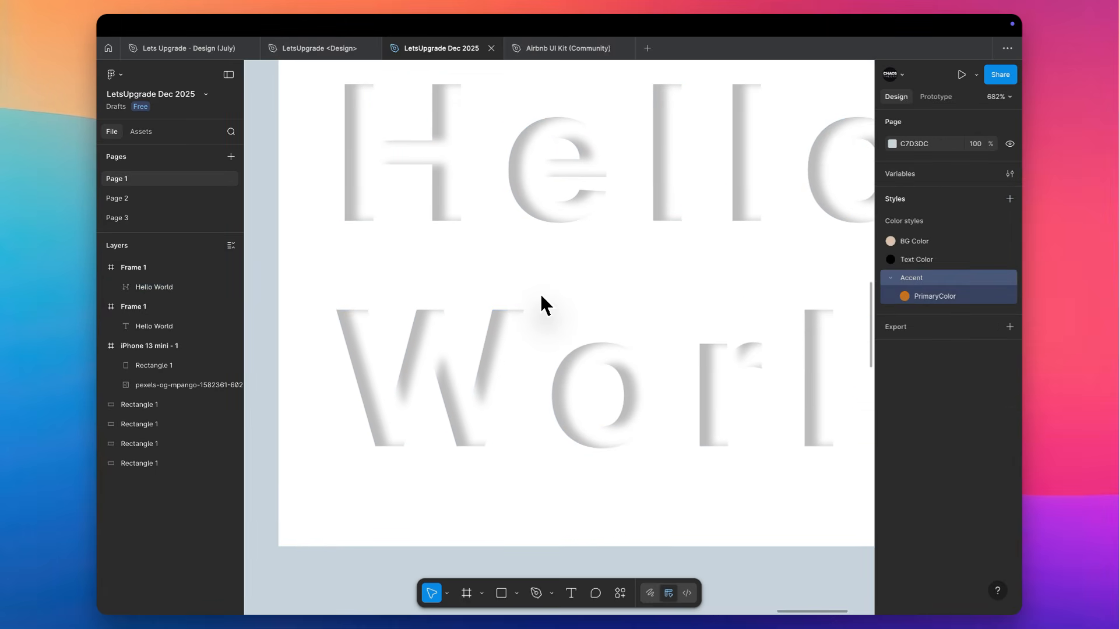
scroll(531, 304, up, 2)
scroll(531, 304, right, 2)
scroll(532, 303, down, 3)
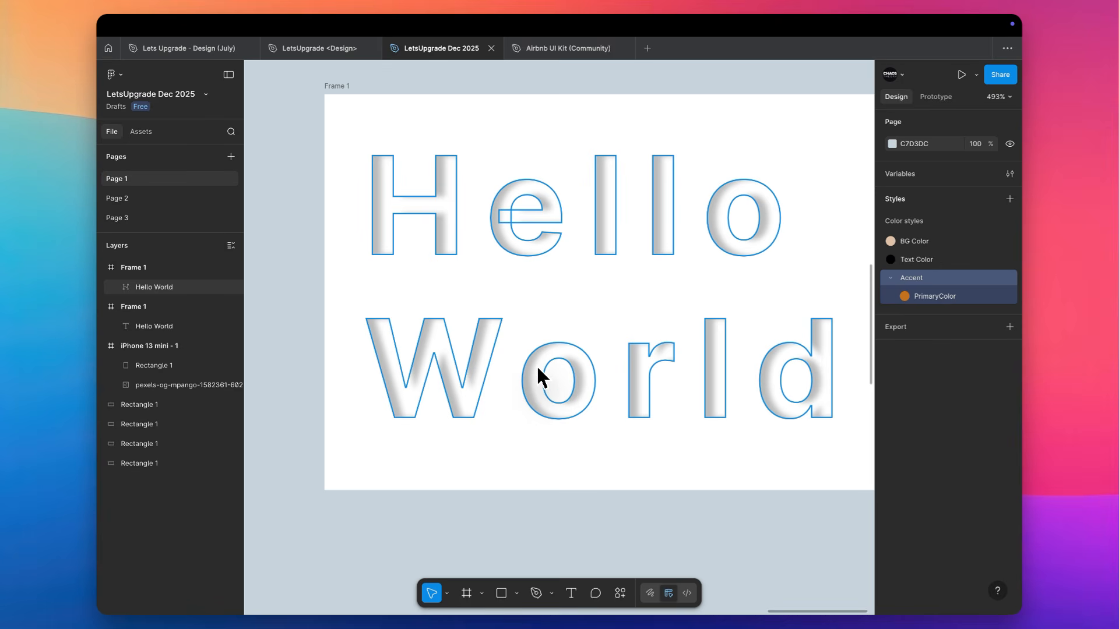
scroll(580, 309, right, 2)
scroll(580, 309, down, 1)
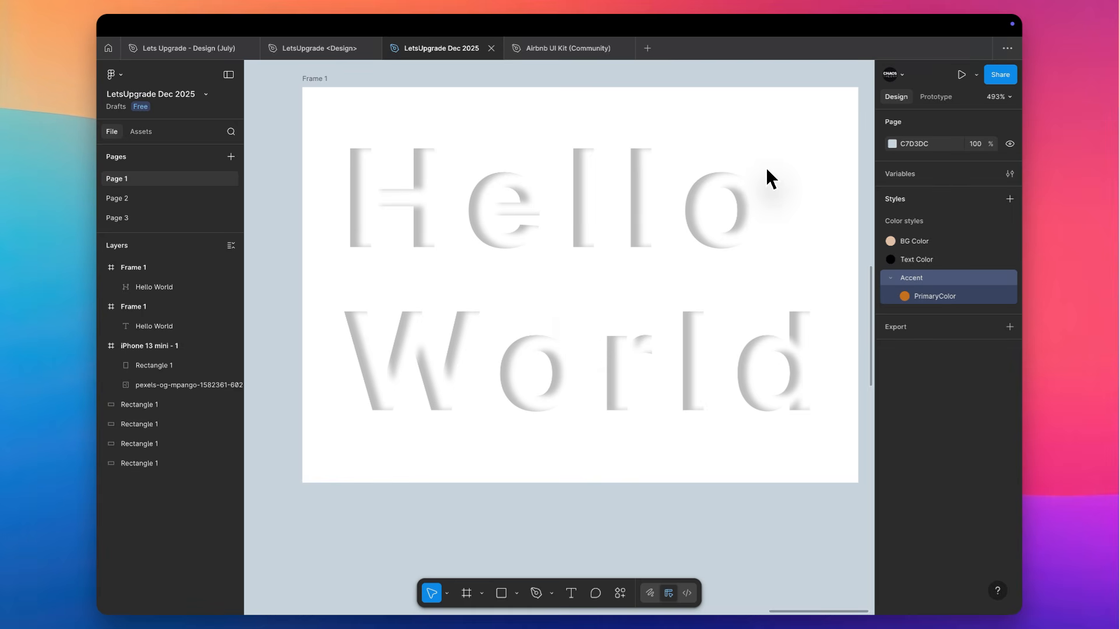
Review the effect types available for the flattened Hello World text, keeping Inner shadow, and return to the black rectangle and phone frame
click(747, 223)
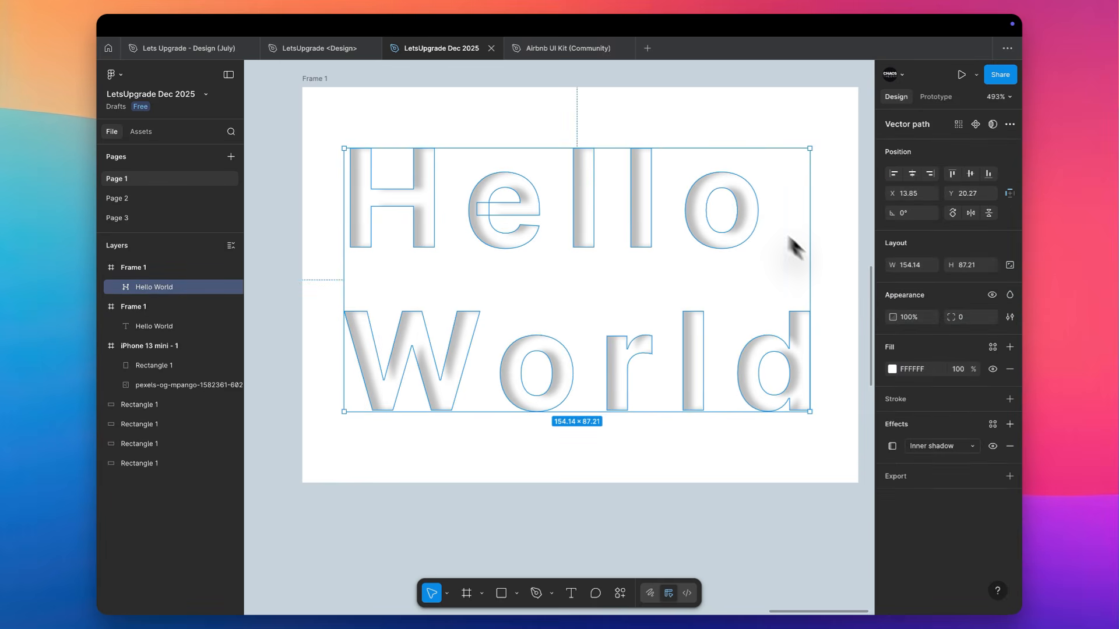
click(949, 448)
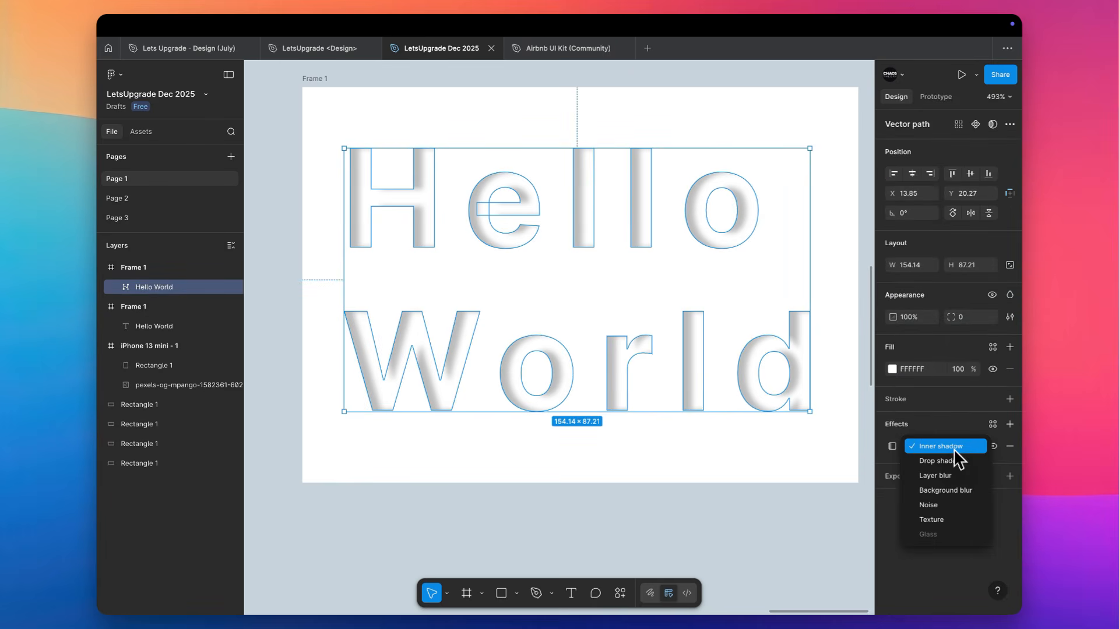
click(777, 279)
scroll(778, 279, down, 5)
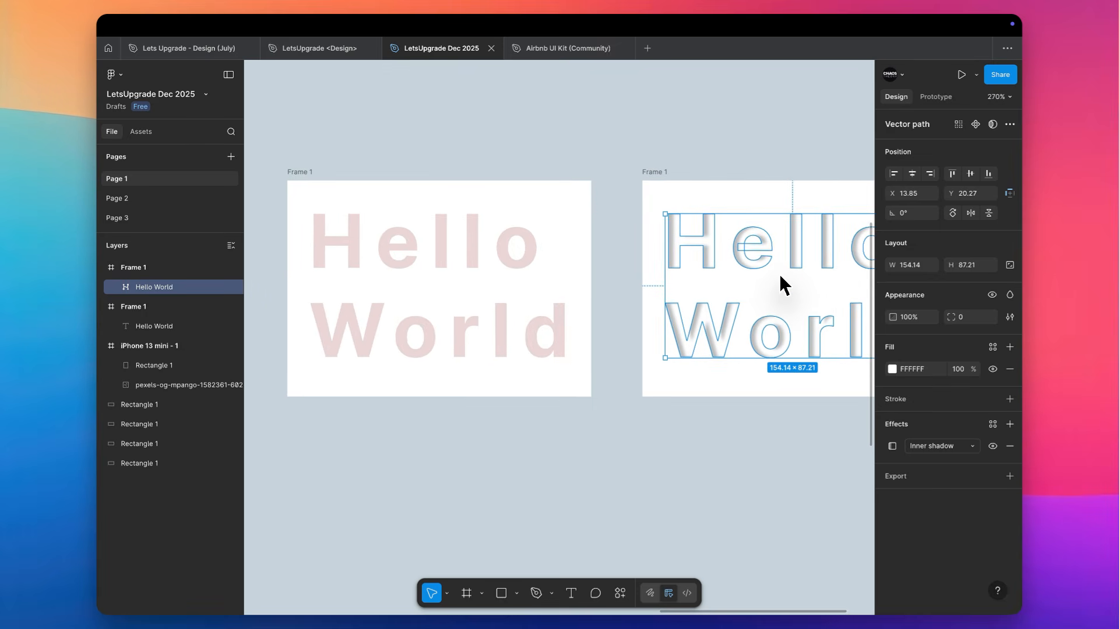
click(721, 110)
scroll(720, 111, down, 10)
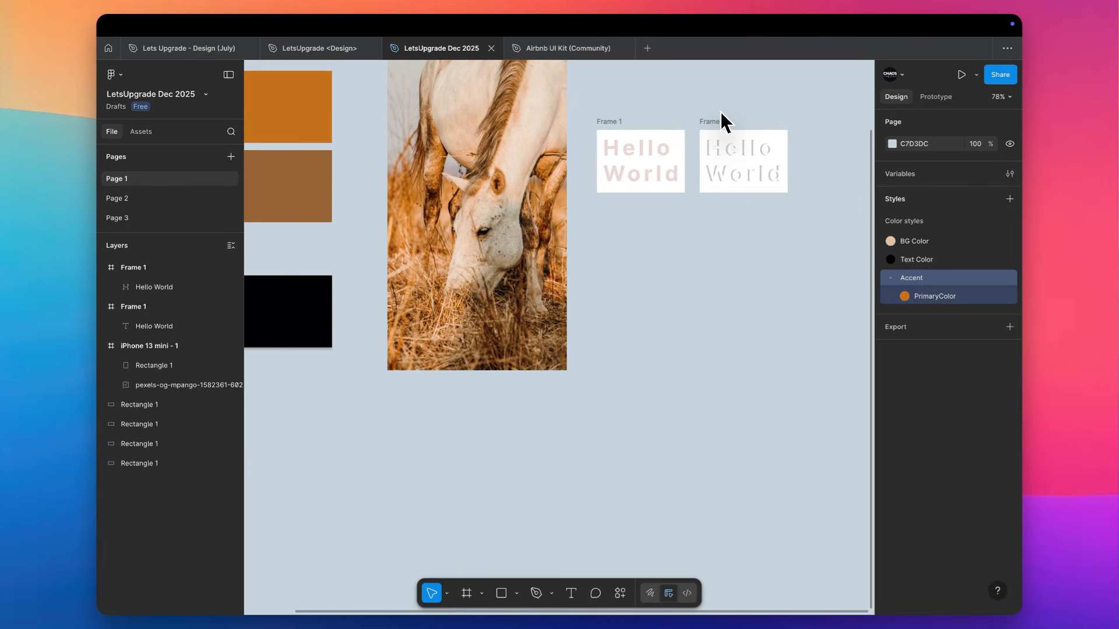
scroll(720, 111, down, 5)
scroll(720, 110, left, 3)
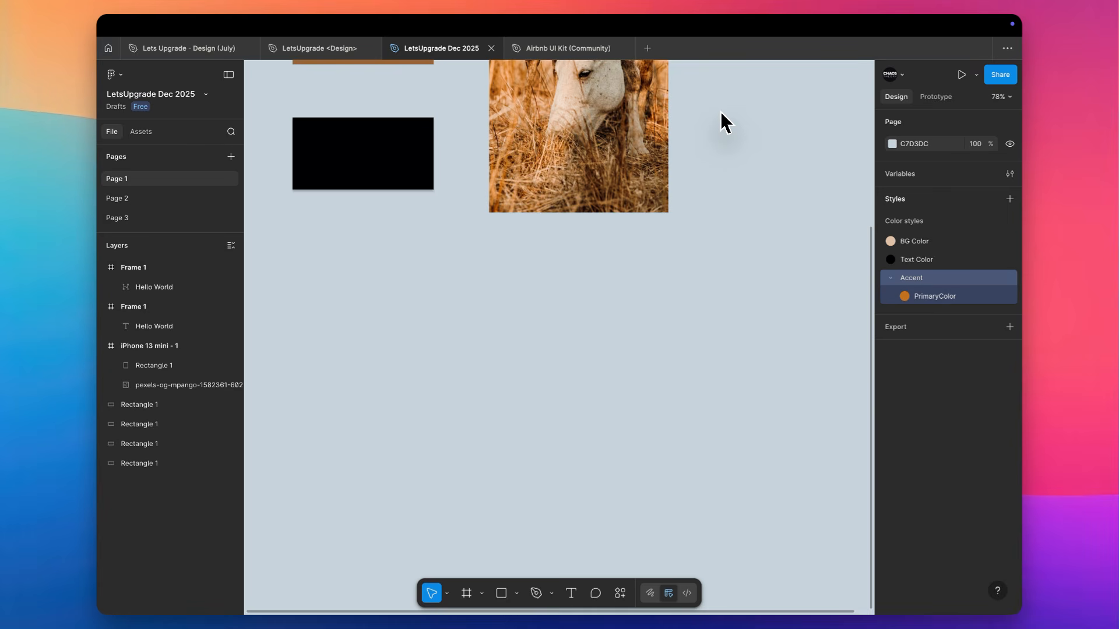
Browse the UI kits category among the design resources in the Figma Community
click(145, 149)
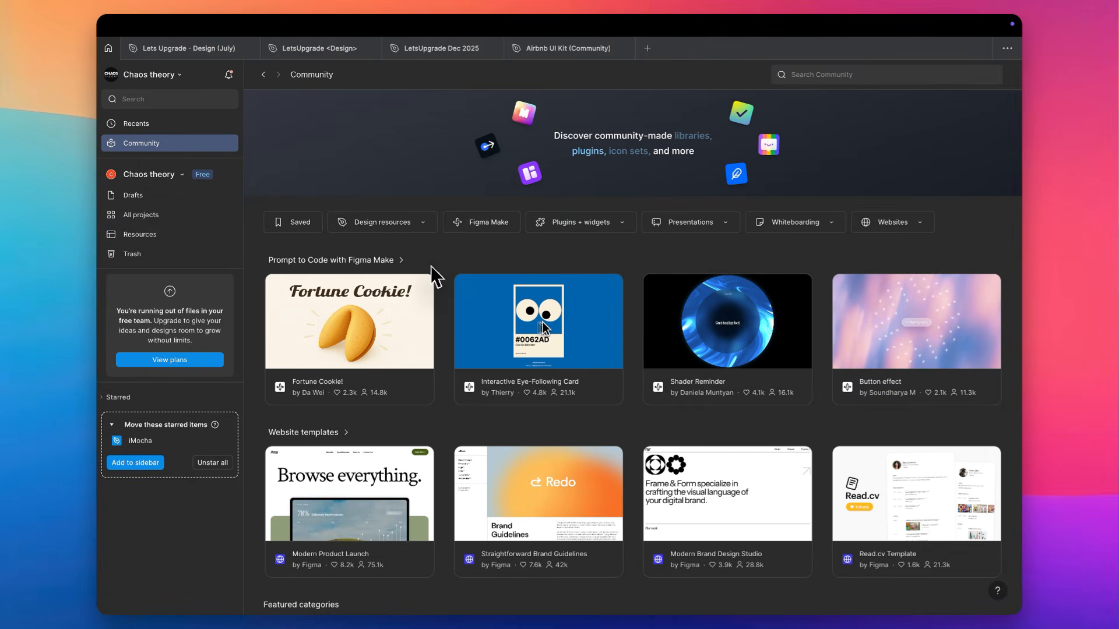
click(414, 227)
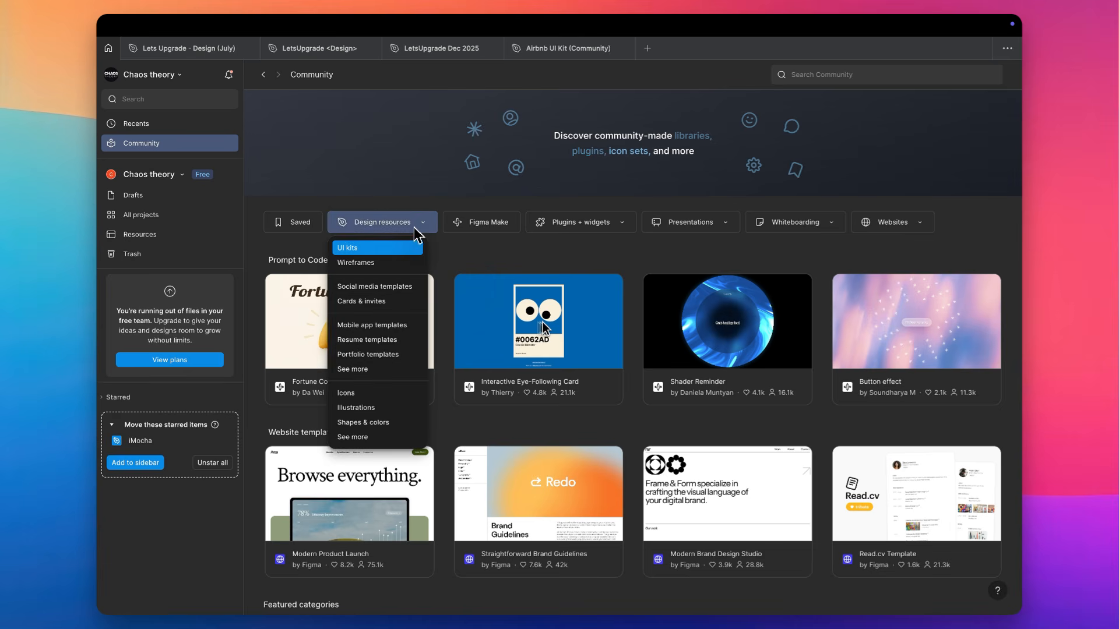
click(368, 249)
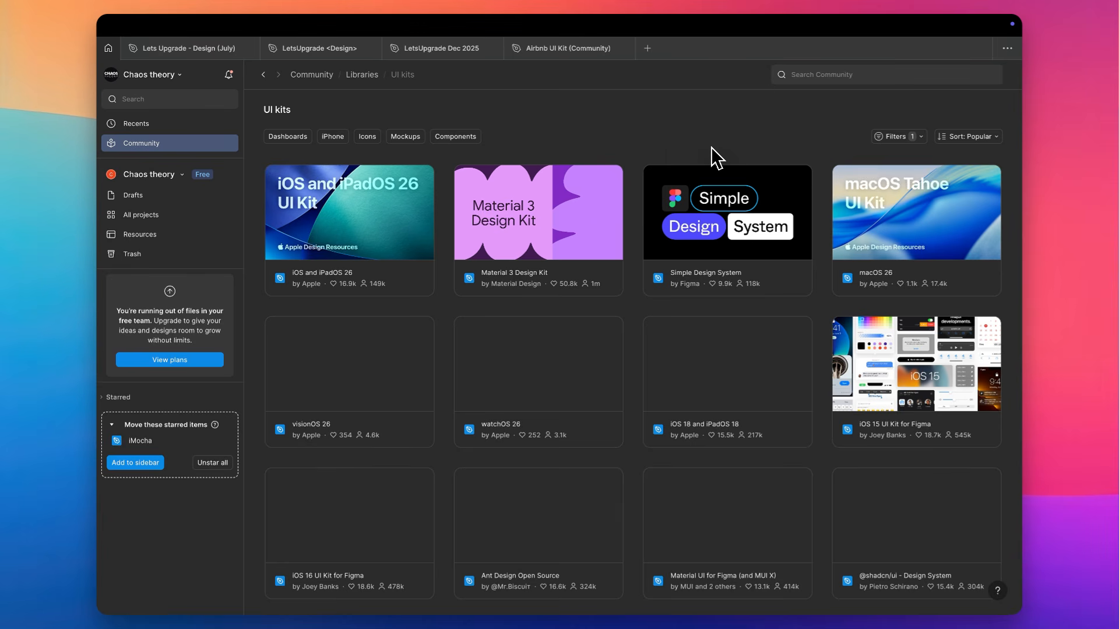
Switch to the Airbnb UI Kit (Community) file and show its Components page
click(573, 54)
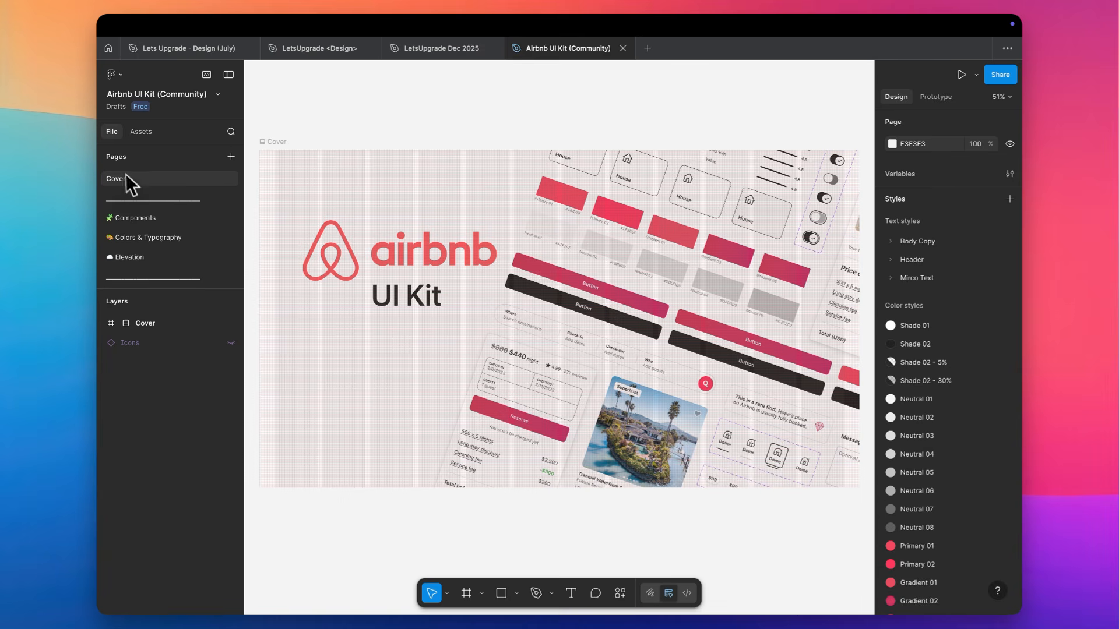
click(131, 218)
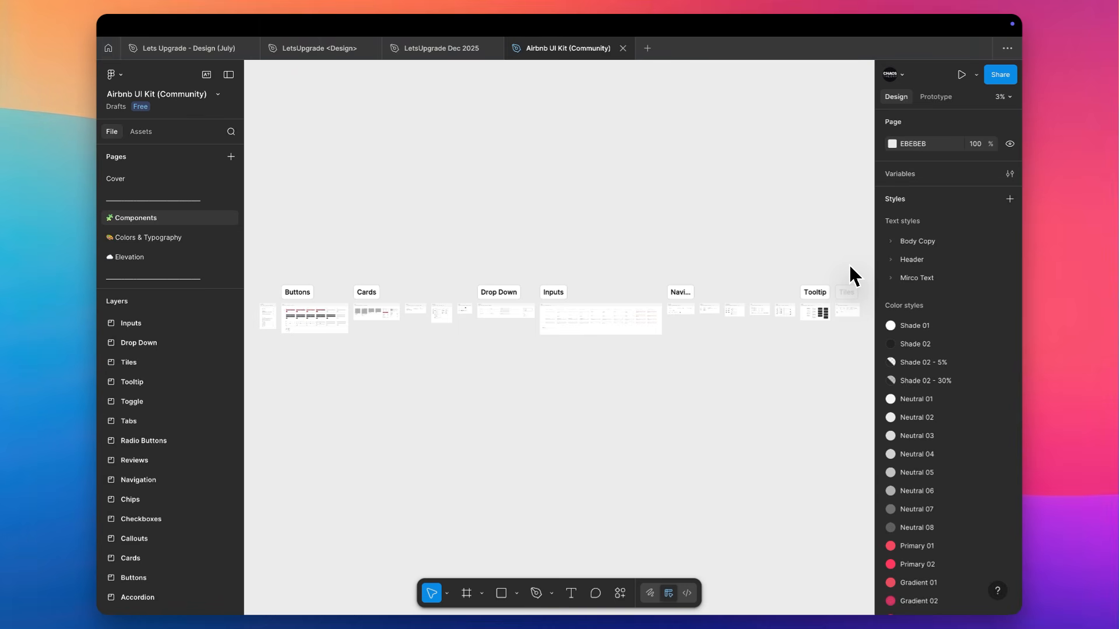
Expand the Body Copy, Header and Mirco Text groups and examine the kit's text styles
click(891, 240)
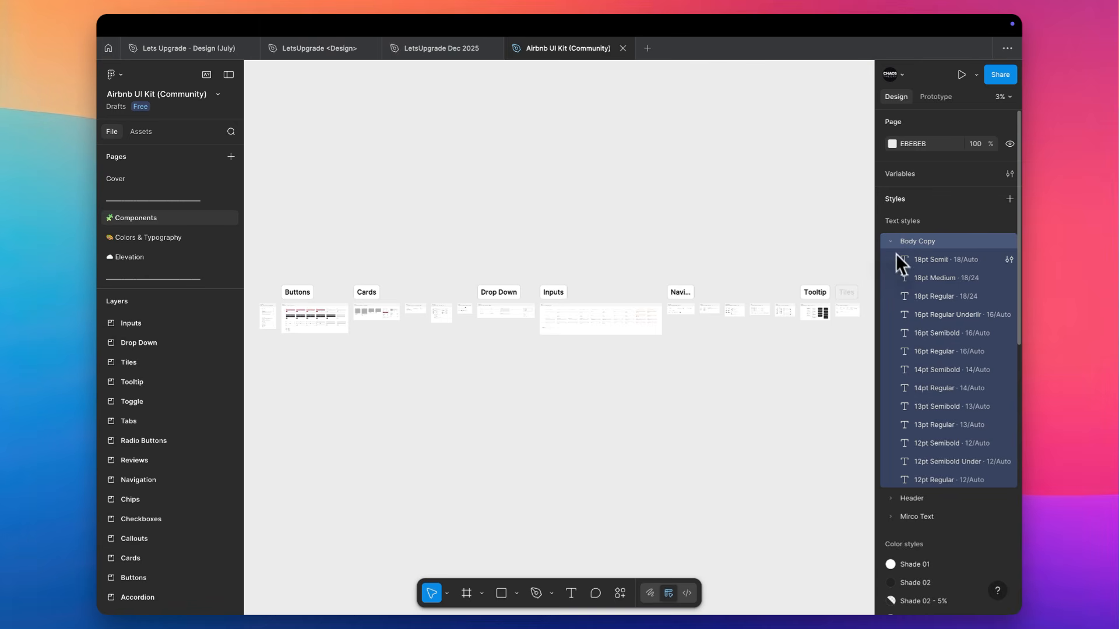
scroll(899, 443, down, 2)
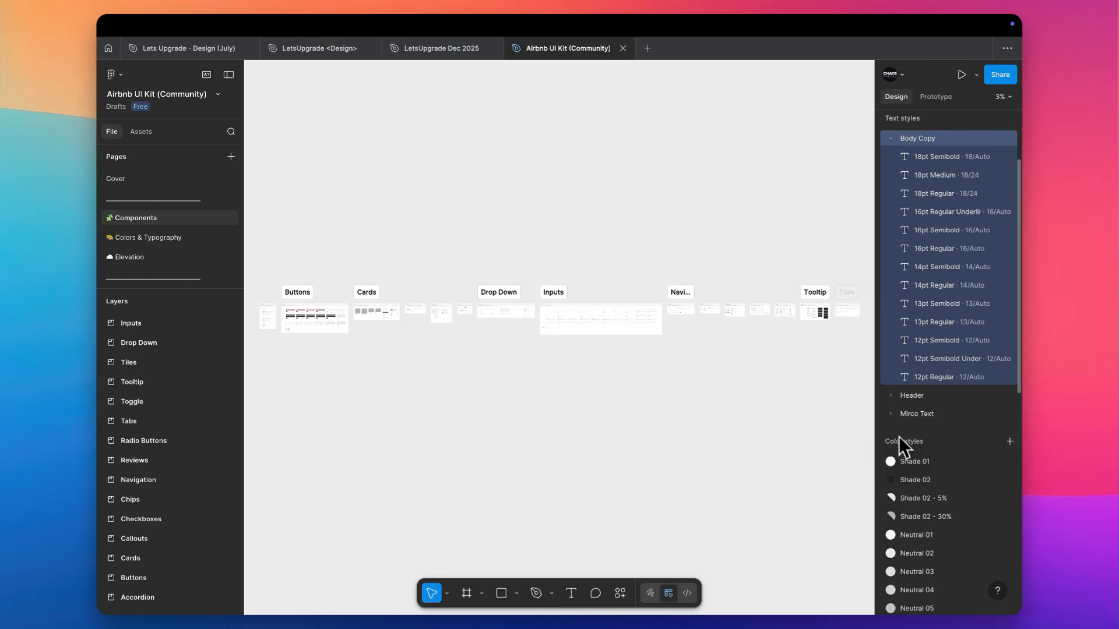
click(888, 398)
scroll(889, 396, up, 1)
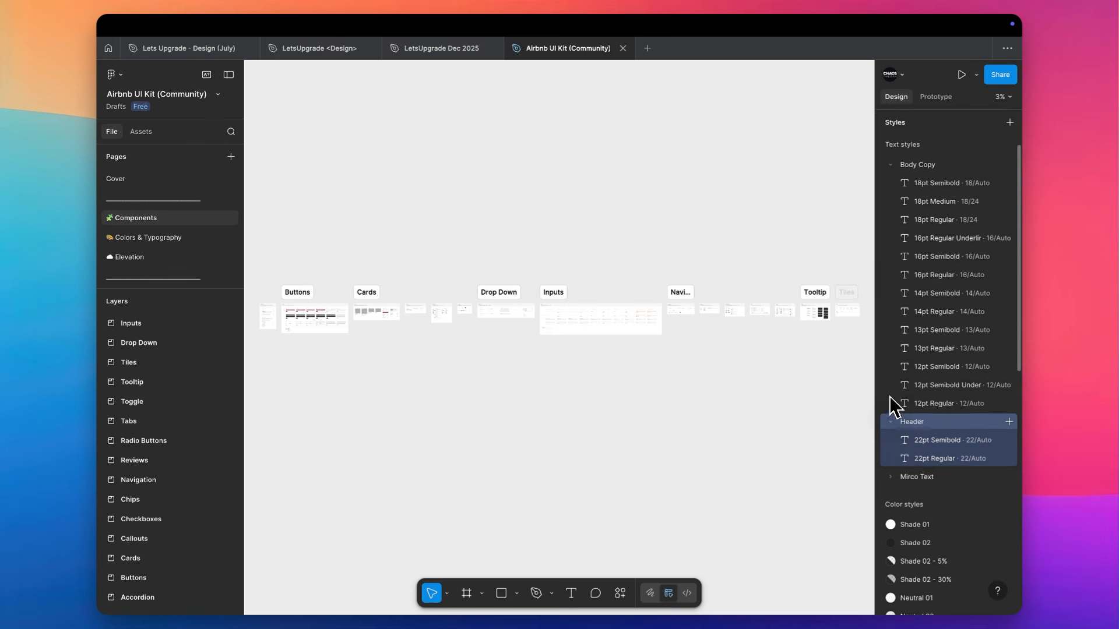
scroll(892, 405, down, 1)
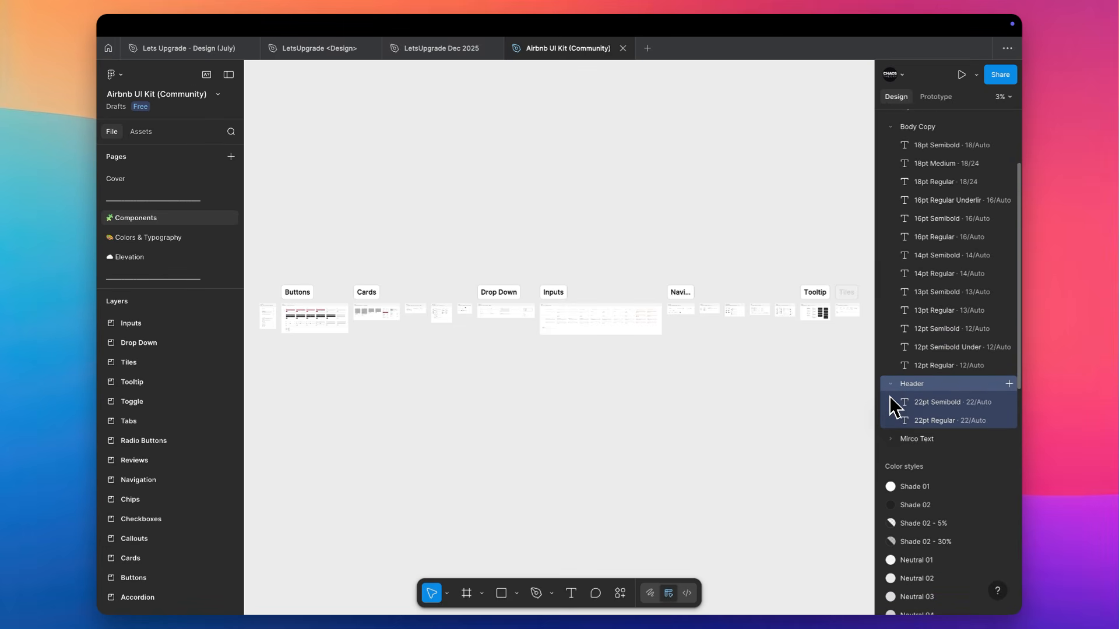
scroll(891, 405, down, 1)
click(891, 402)
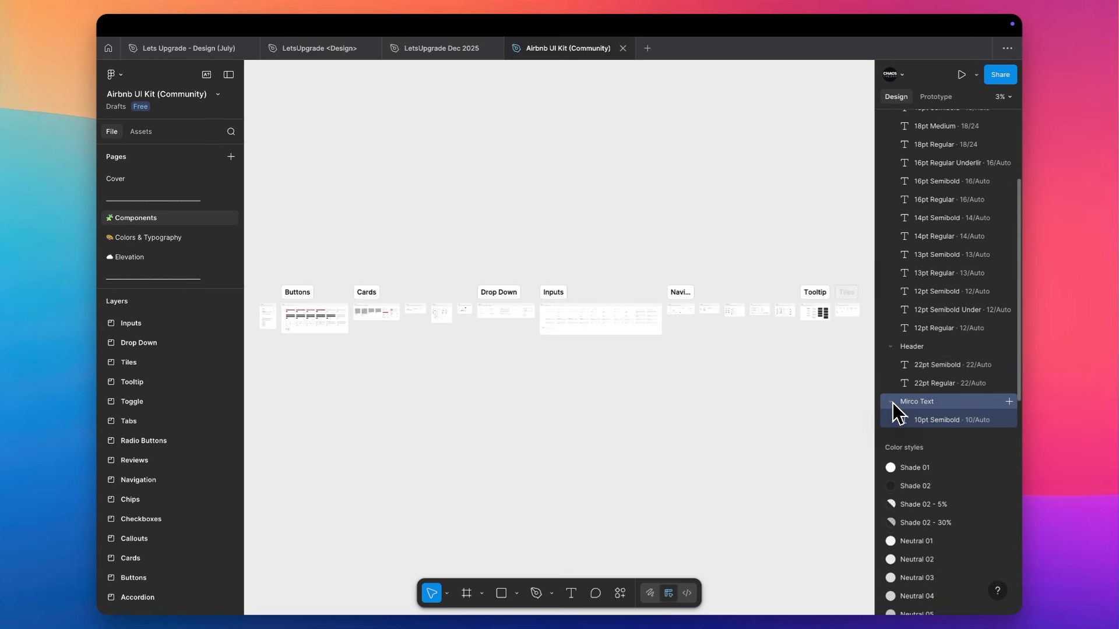
scroll(892, 403, down, 1)
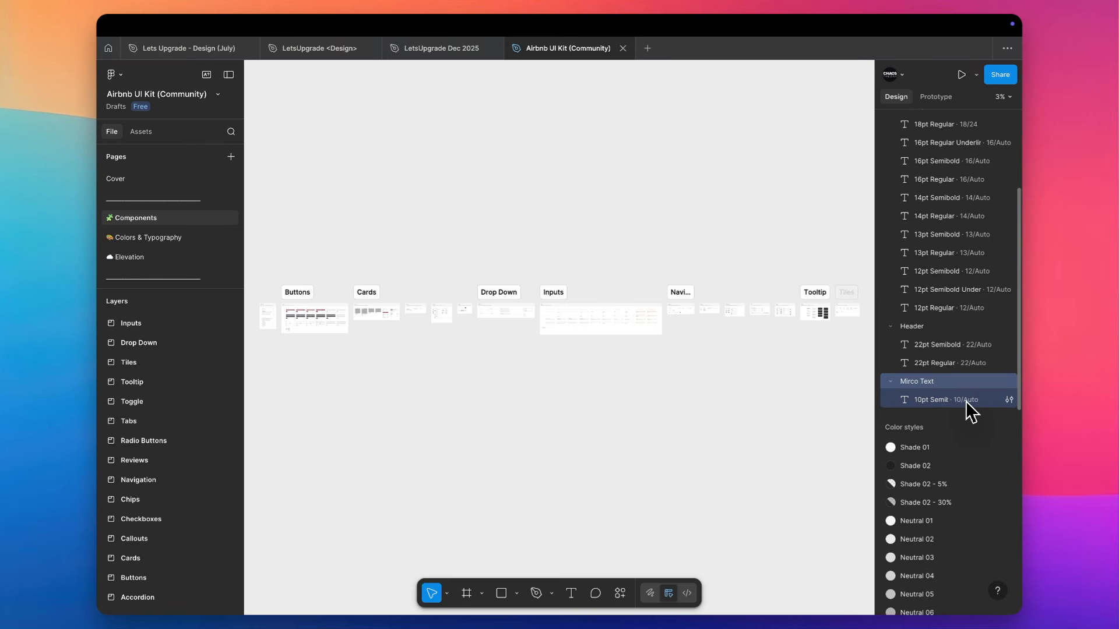
scroll(969, 411, up, 3)
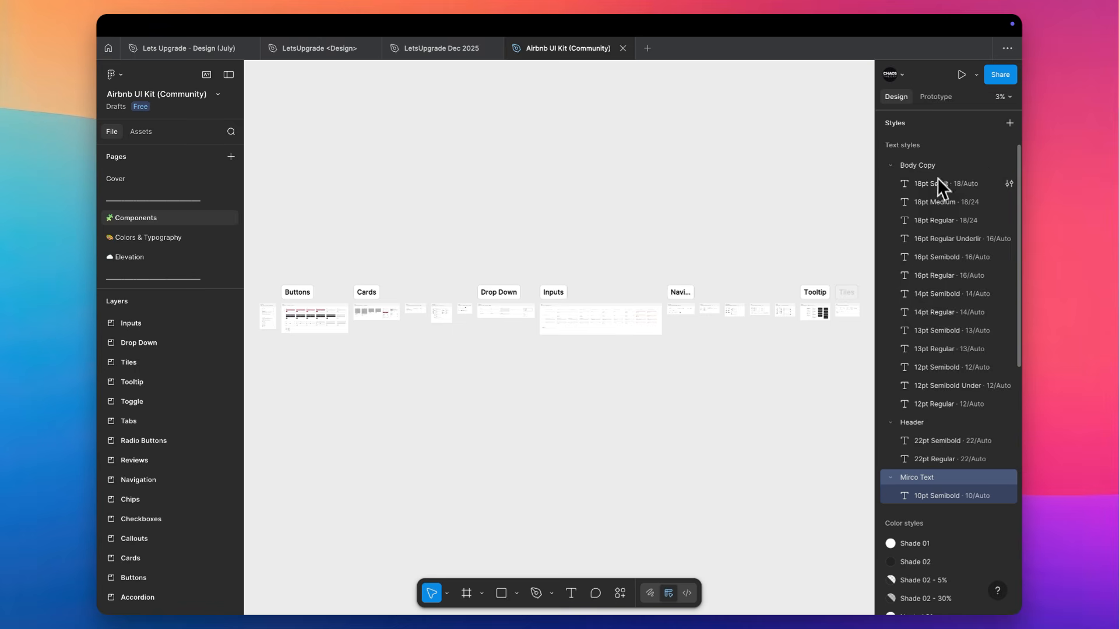
scroll(882, 390, down, 3)
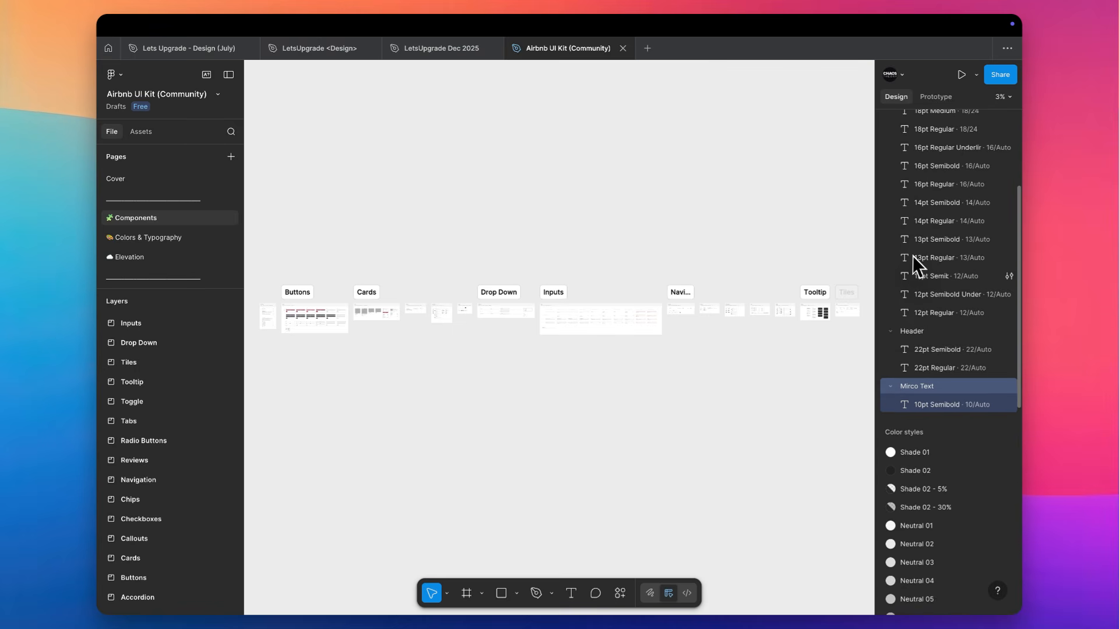
scroll(913, 257, up, 5)
Collapse the three text style groups and look through the kit's color, effect and layout guide styles
click(891, 235)
scroll(891, 237, down, 1)
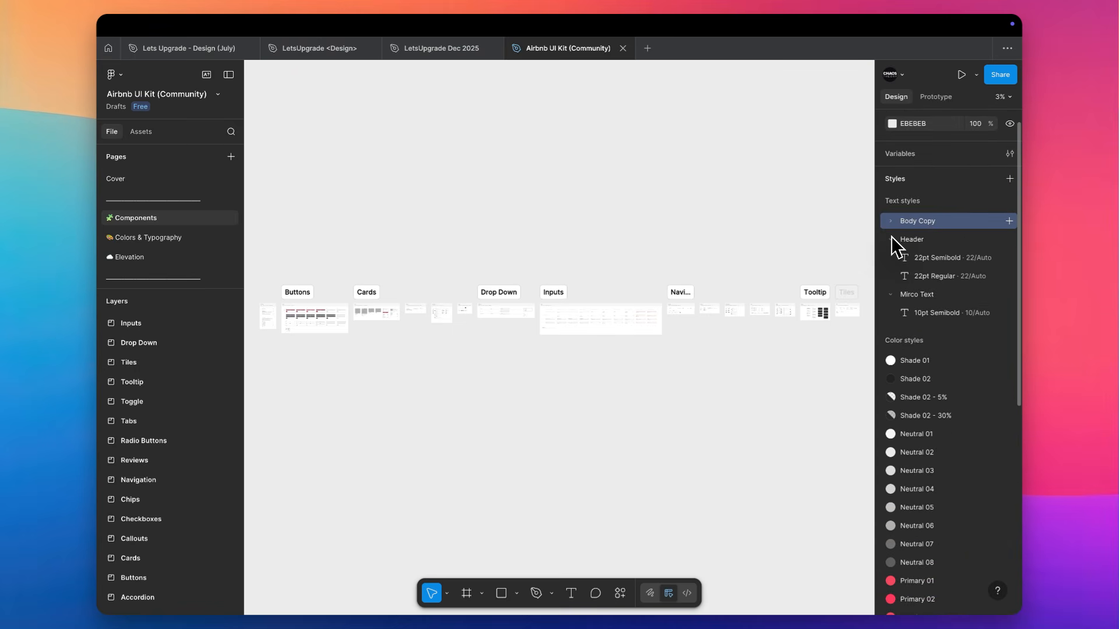
click(891, 238)
click(891, 256)
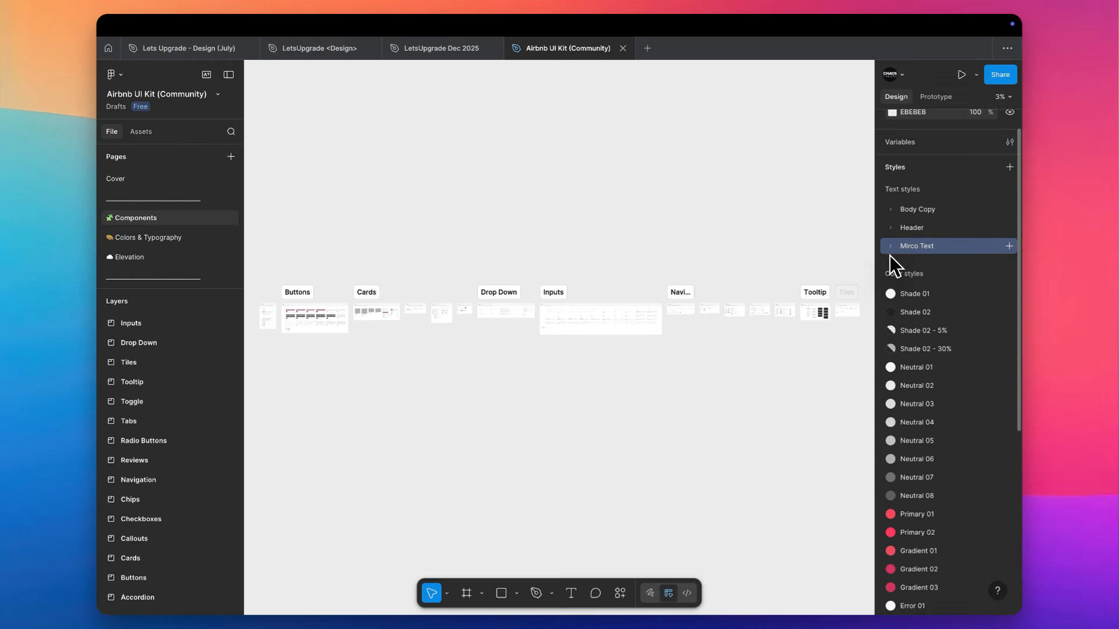
scroll(911, 288, down, 6)
scroll(913, 354, down, 3)
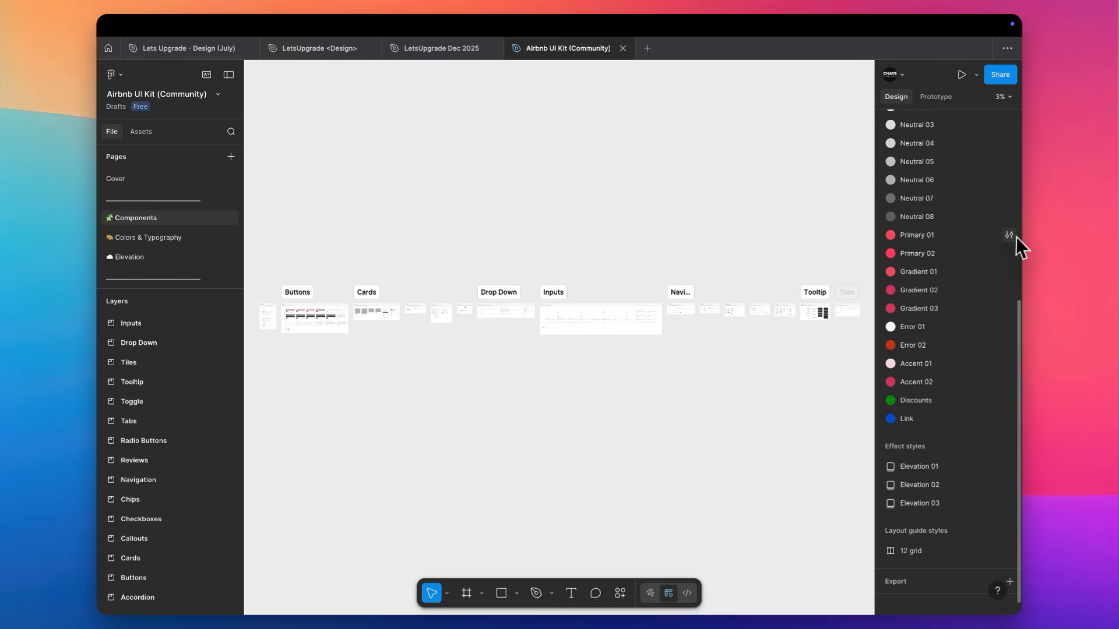
Draw a rectangle about 710 × 538 on an empty area of the Components page and fill it with the Primary 01 color style
scroll(624, 212, up, 3)
scroll(627, 214, up, 10)
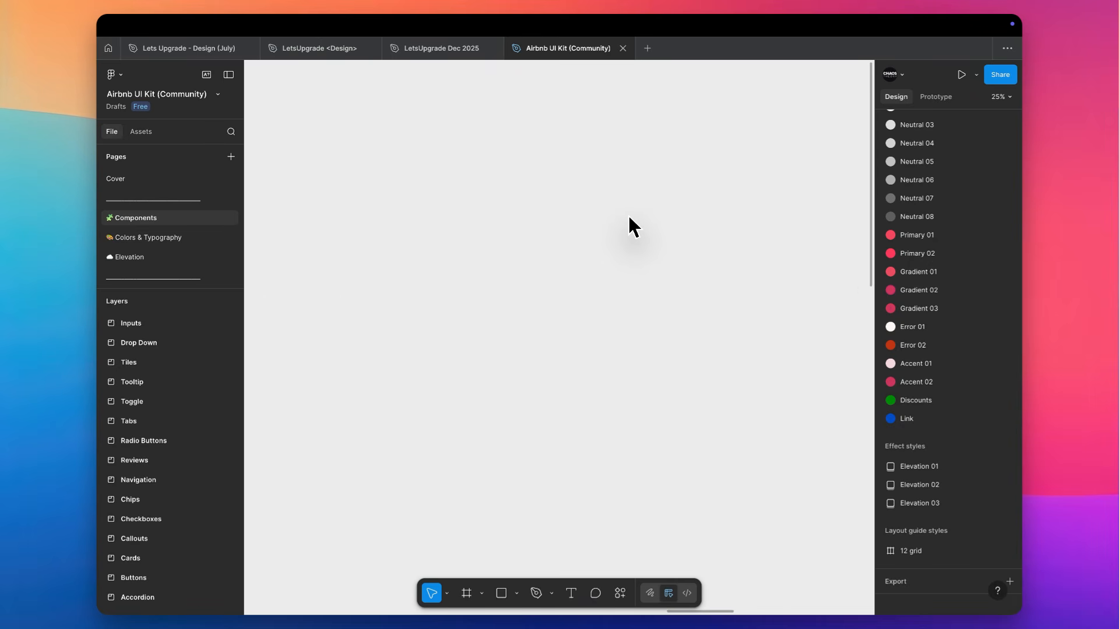
key(r)
drag(574, 254, 685, 338)
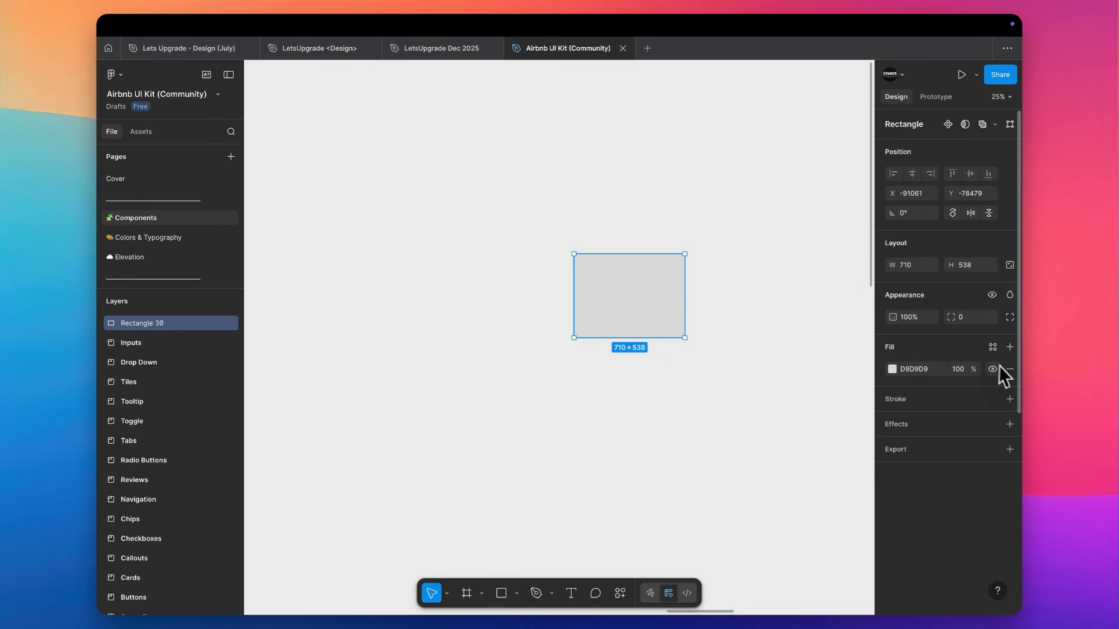
click(992, 347)
scroll(805, 478, down, 5)
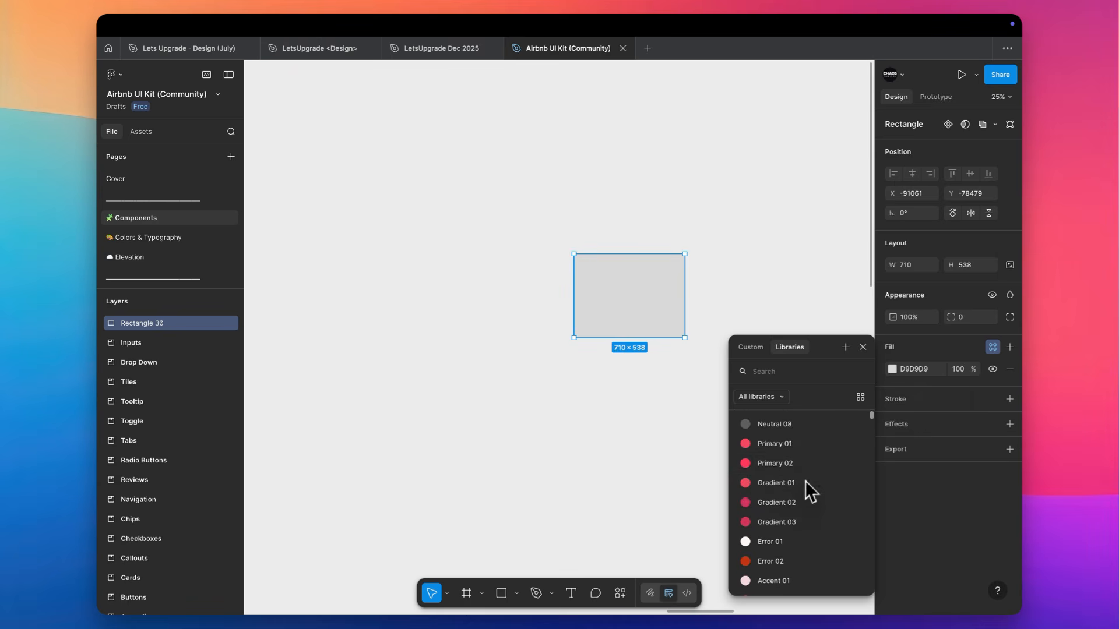
click(779, 461)
Duplicate the red rectangle to its right, slightly overlapping the original, and give the copy the Primary 02 color style
drag(614, 296, 712, 296)
click(932, 369)
click(786, 542)
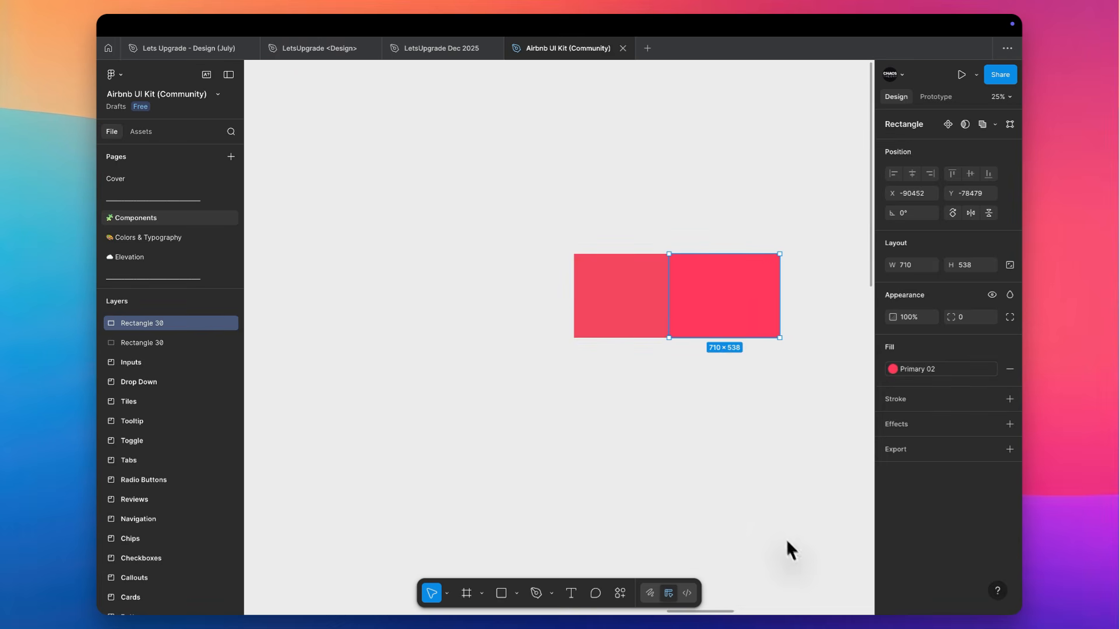
Compare the two rectangles' red fills up close where their edges meet
scroll(703, 236, up, 10)
click(695, 238)
scroll(693, 237, down, 3)
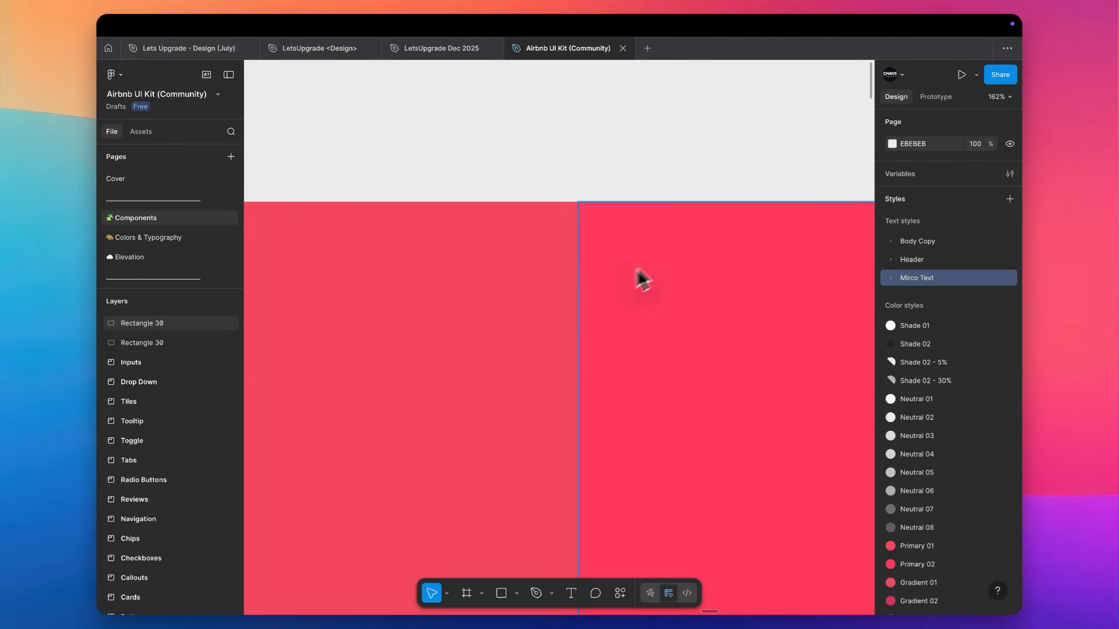
scroll(618, 285, up, 8)
scroll(598, 289, left, 3)
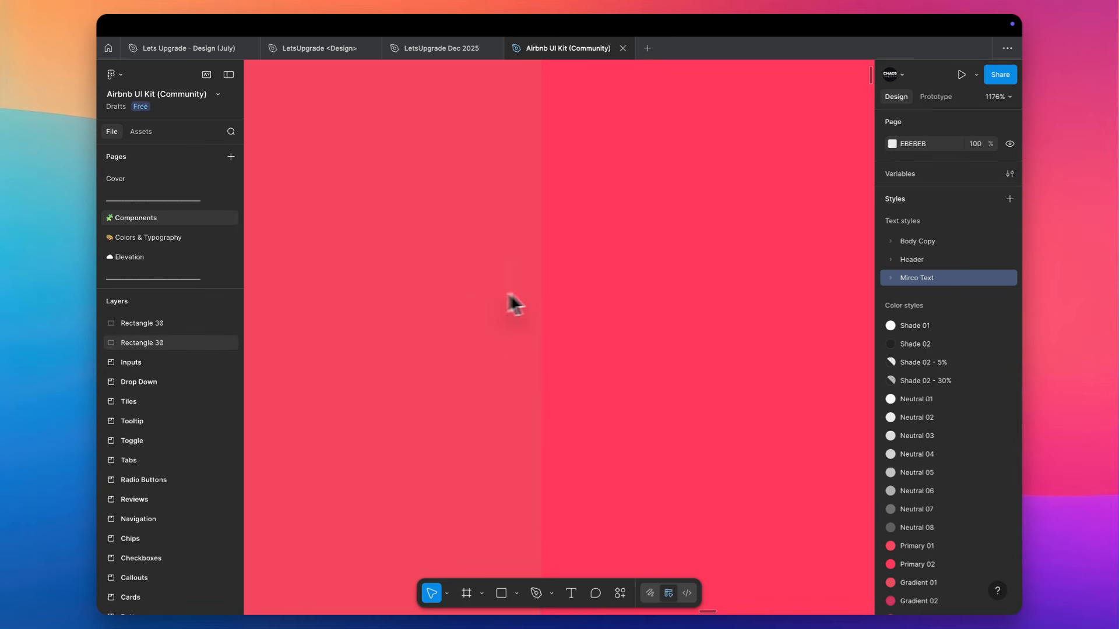
Draw a rectangle about 20 × 12 across the red rectangles' shared top edge, fill it white, widen it and send it behind them
scroll(659, 265, left, 2)
scroll(662, 268, down, 5)
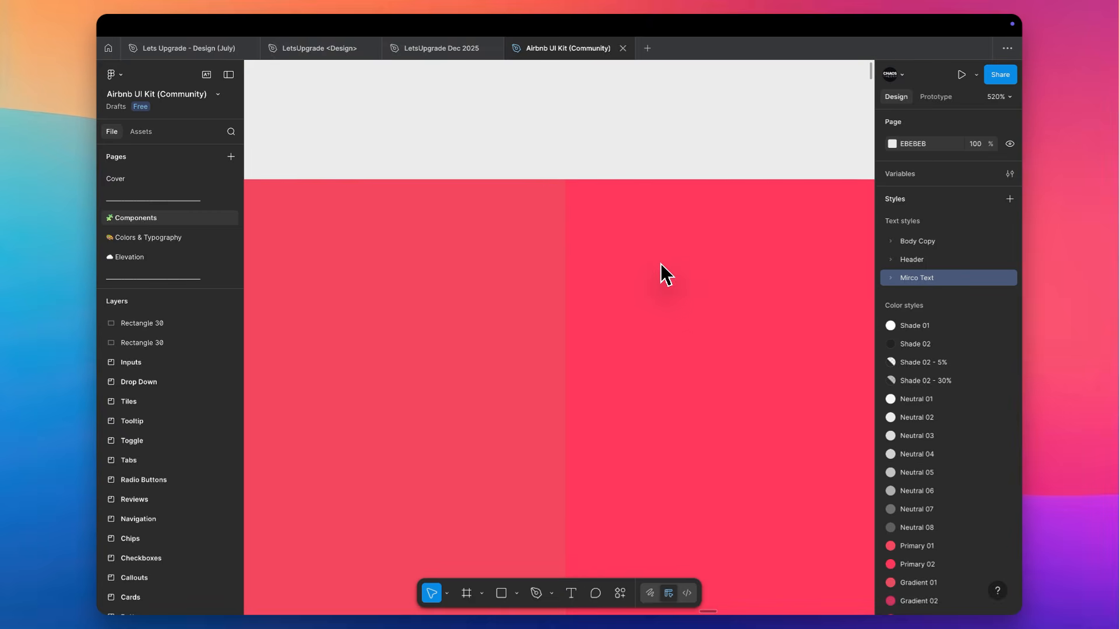
scroll(572, 199, up, 5)
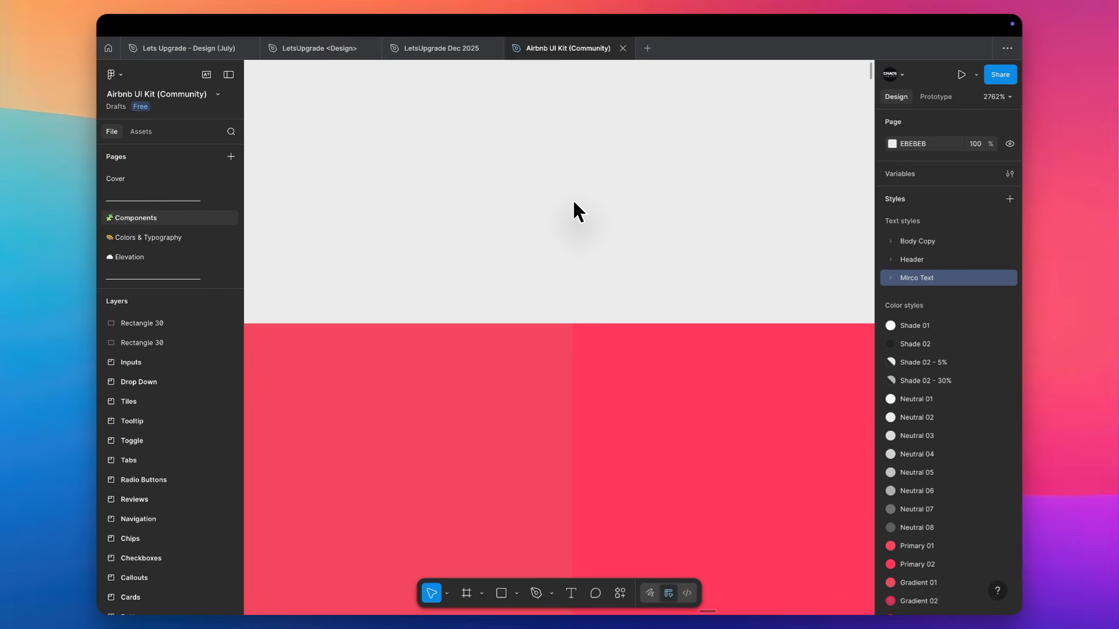
key(r)
mouse_move(454, 222)
mouse_down()
mouse_move(749, 380)
mouse_move(792, 425)
mouse_up()
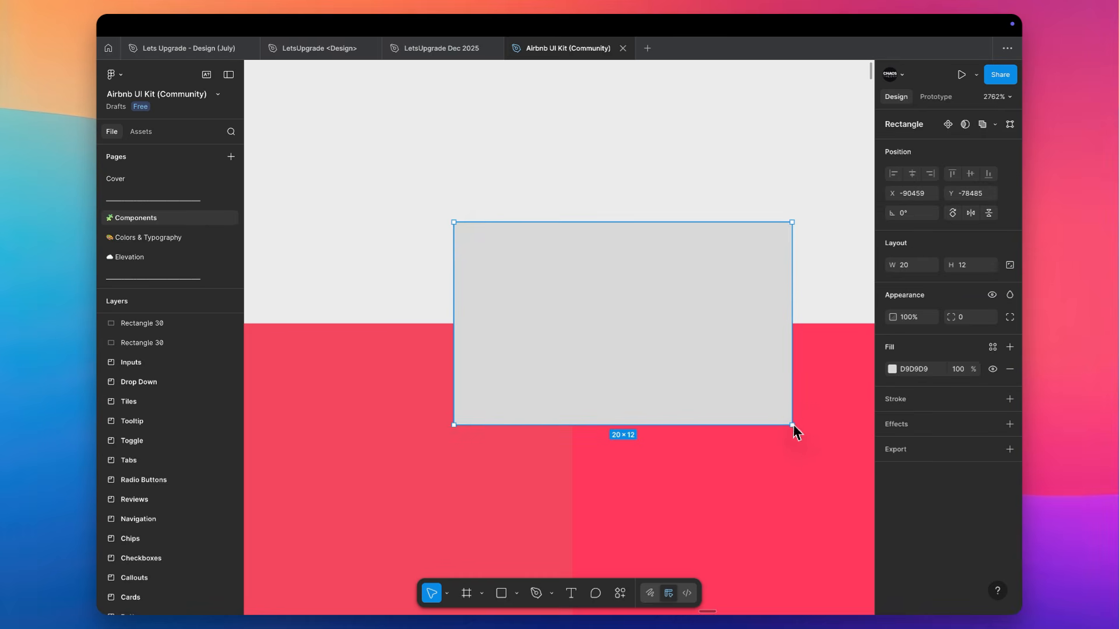
click(891, 369)
drag(782, 382, 619, 293)
drag(454, 312, 267, 327)
click(628, 133)
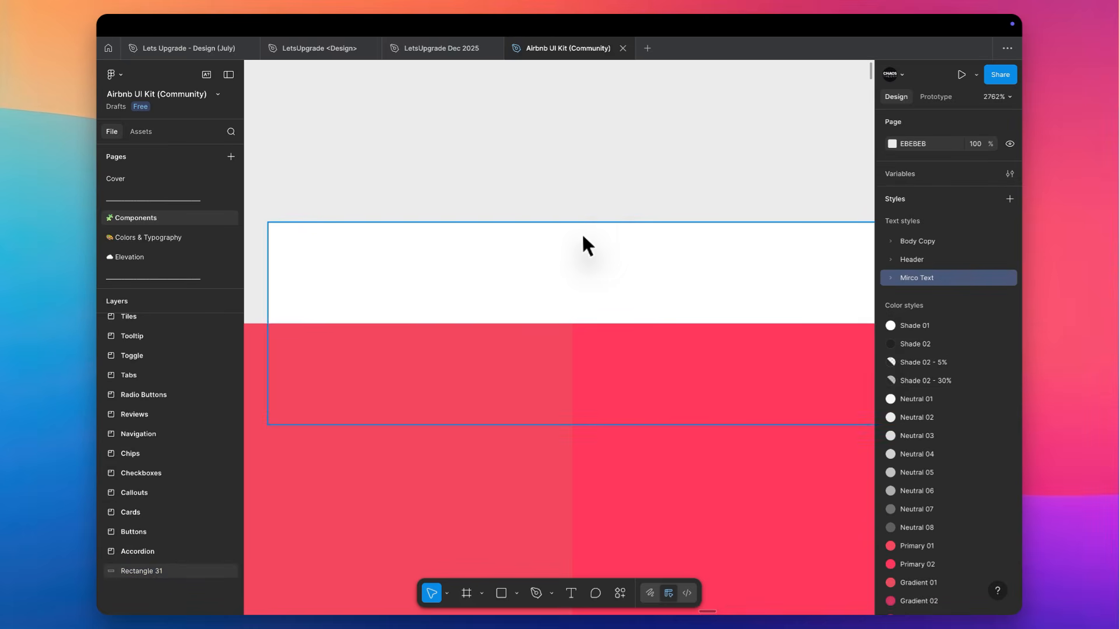
scroll(583, 239, up, 5)
scroll(582, 234, down, 5)
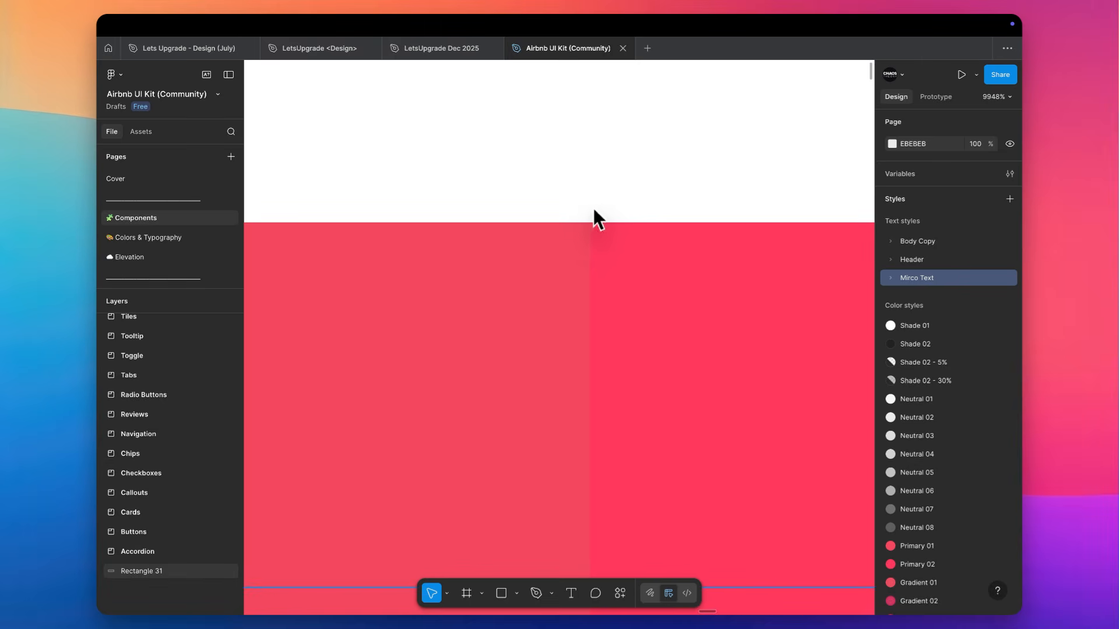
scroll(596, 195, down, 10)
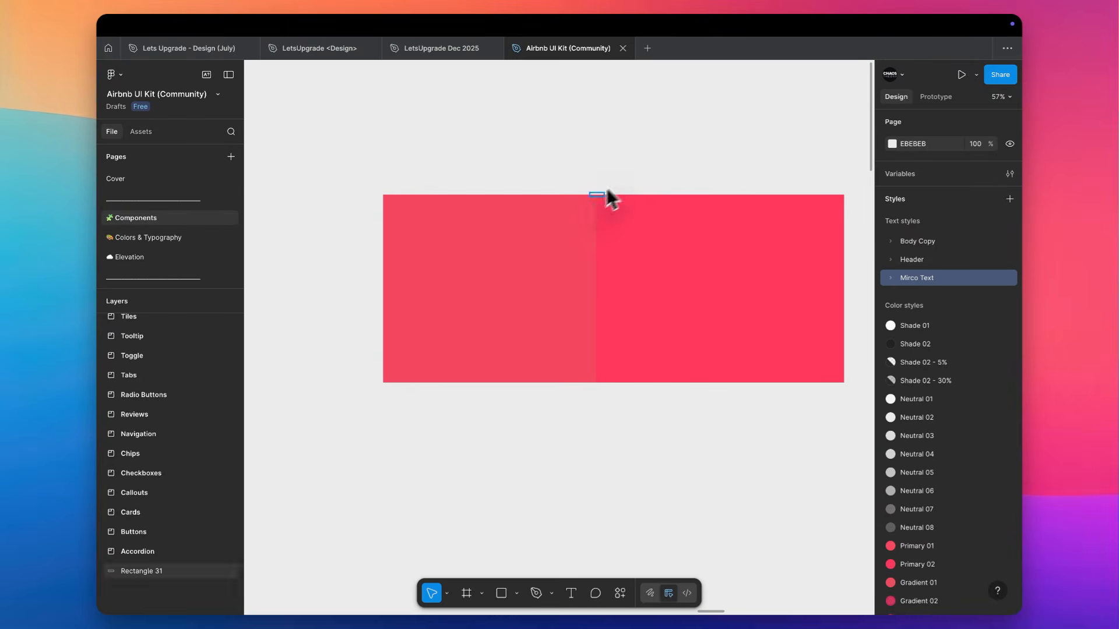
Delete the test rectangles from the Components page and look through the kit's color, effect and layout guide styles
drag(656, 158, 520, 286)
key(Delete)
key(shift+1)
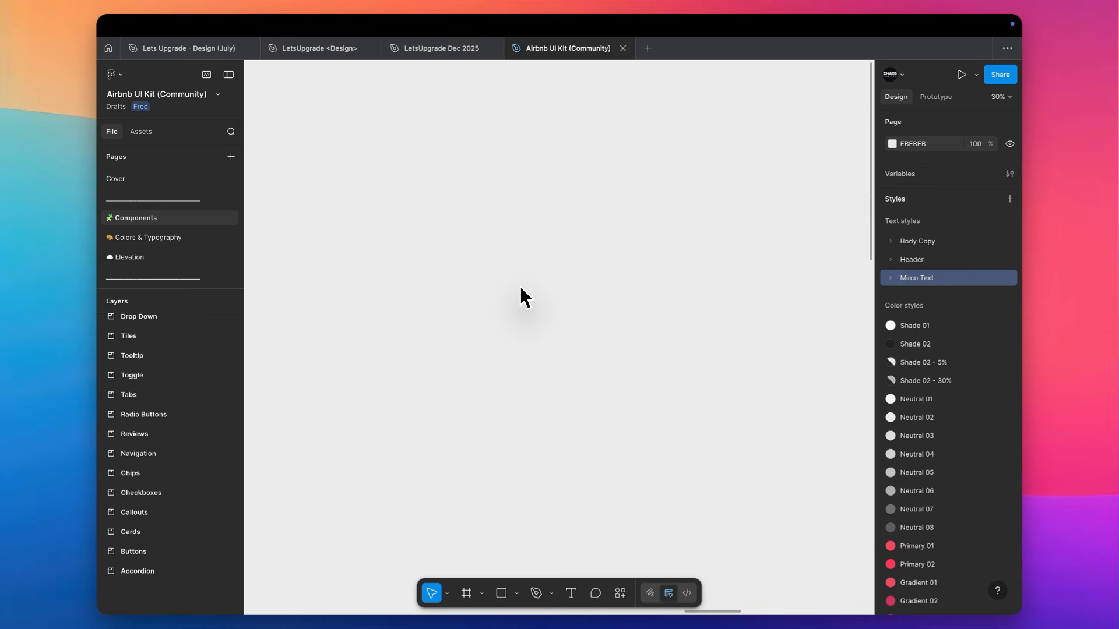
scroll(980, 513, down, 5)
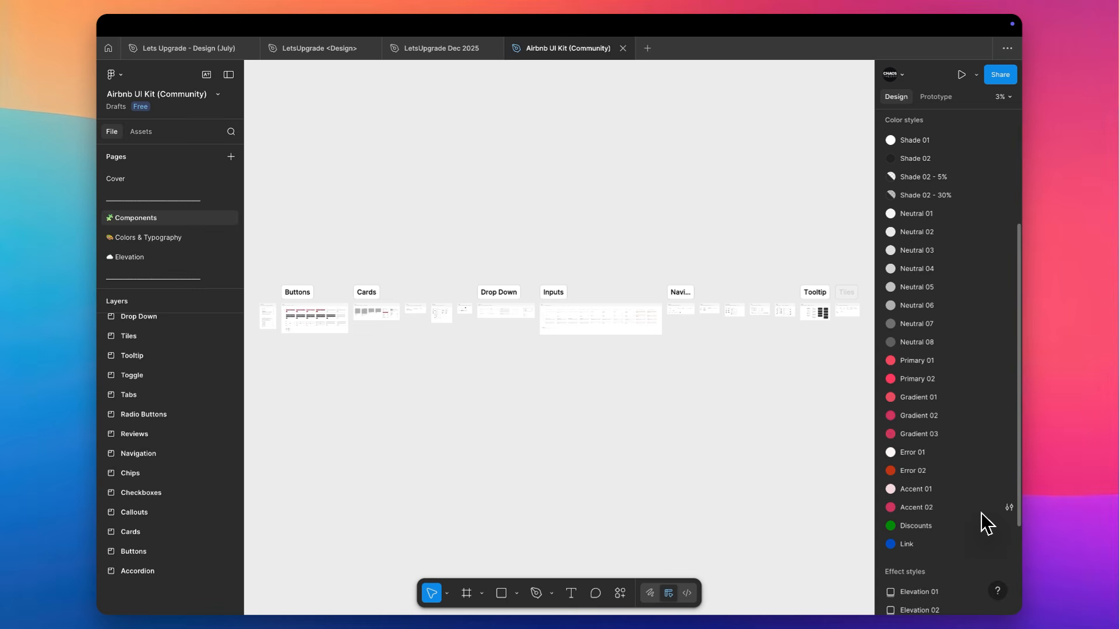
scroll(981, 512, down, 5)
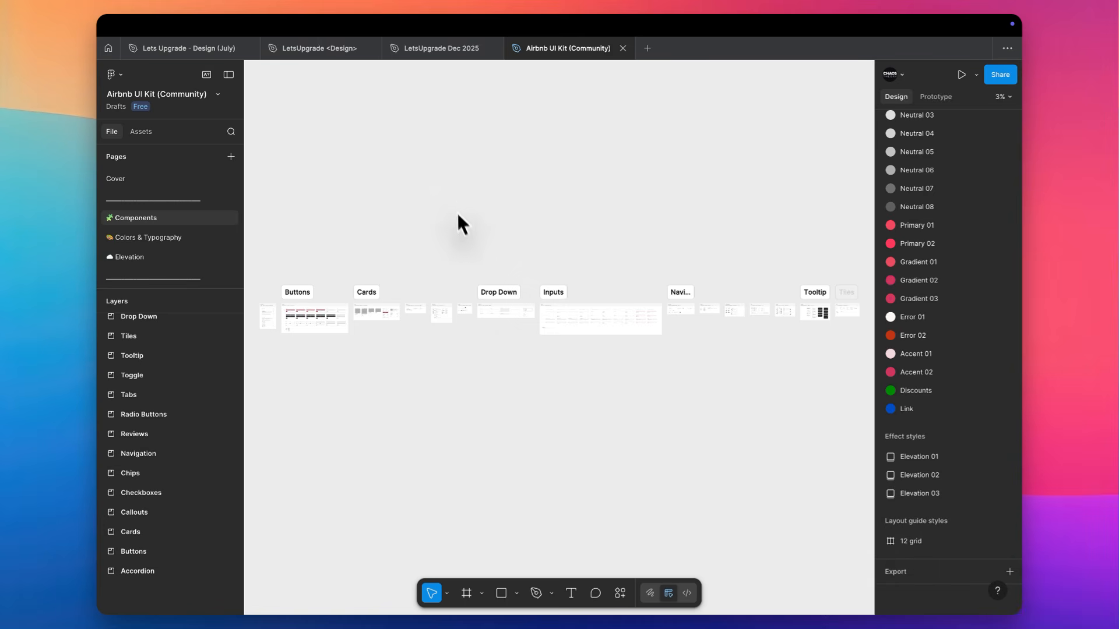
Switch to the LetsUpgrade Dec 2025 file and add a layout guide to the iPhone 13 mini - 1 frame
scroll(458, 208, left, 2)
key(ctrl+shift+Tab)
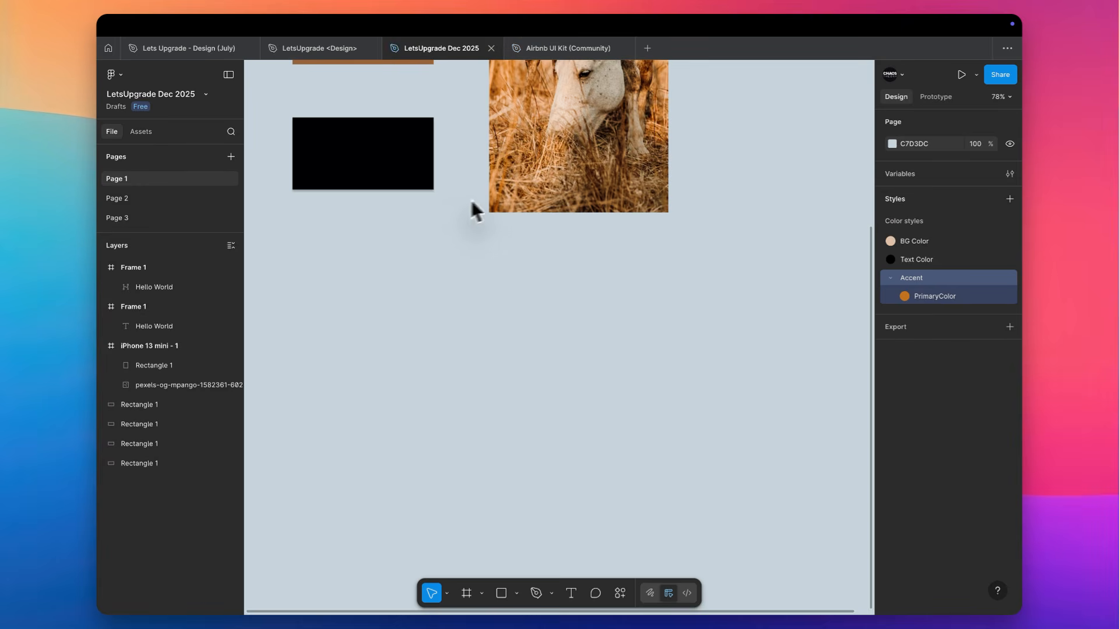
scroll(525, 194, up, 3)
click(476, 167)
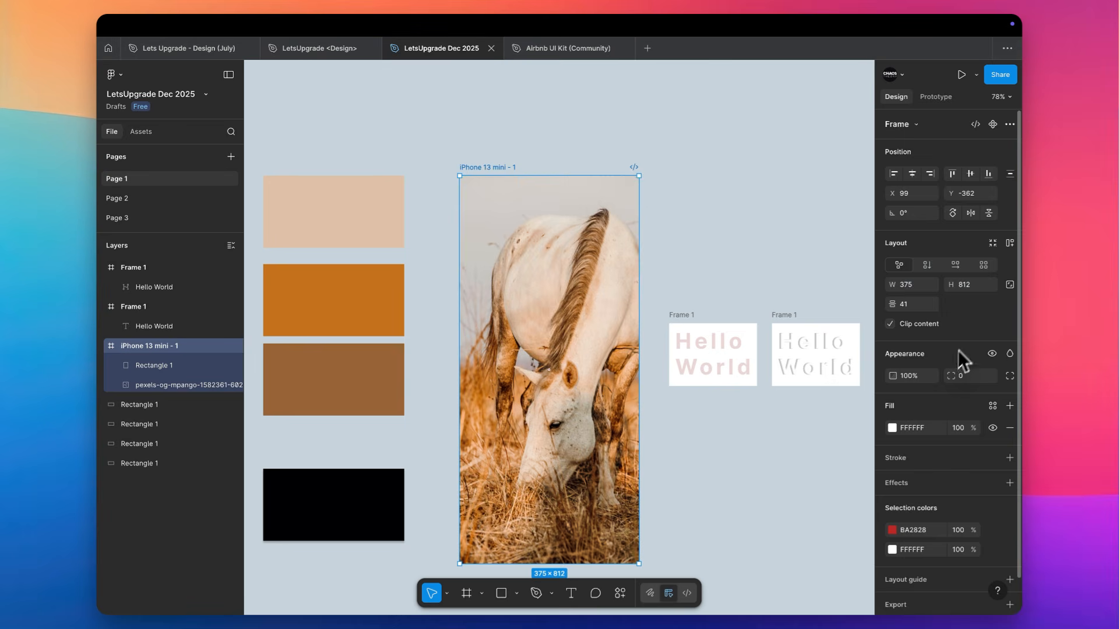
scroll(953, 352, down, 1)
click(961, 548)
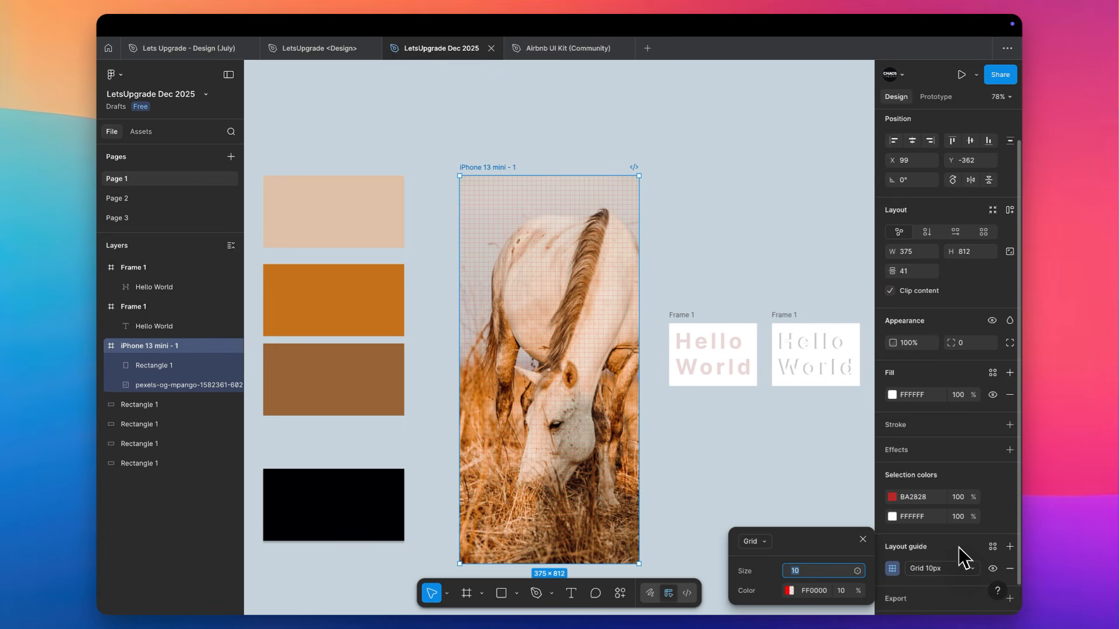
Change the frame's layout guide from a grid to columns and set the column count to 12
scroll(964, 559, down, 1)
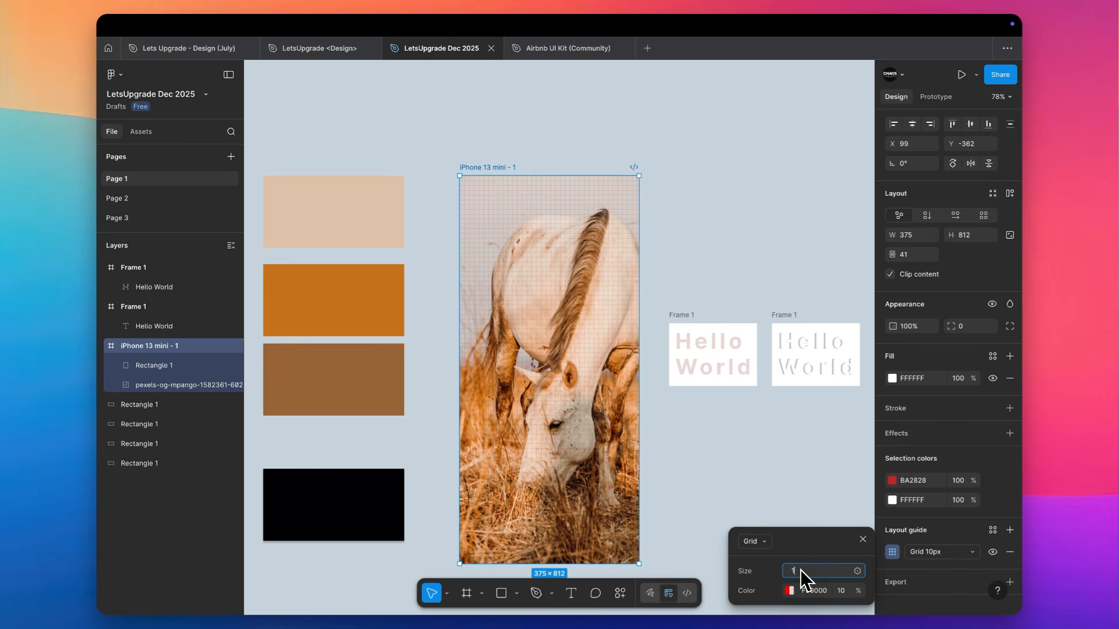
click(754, 541)
click(757, 557)
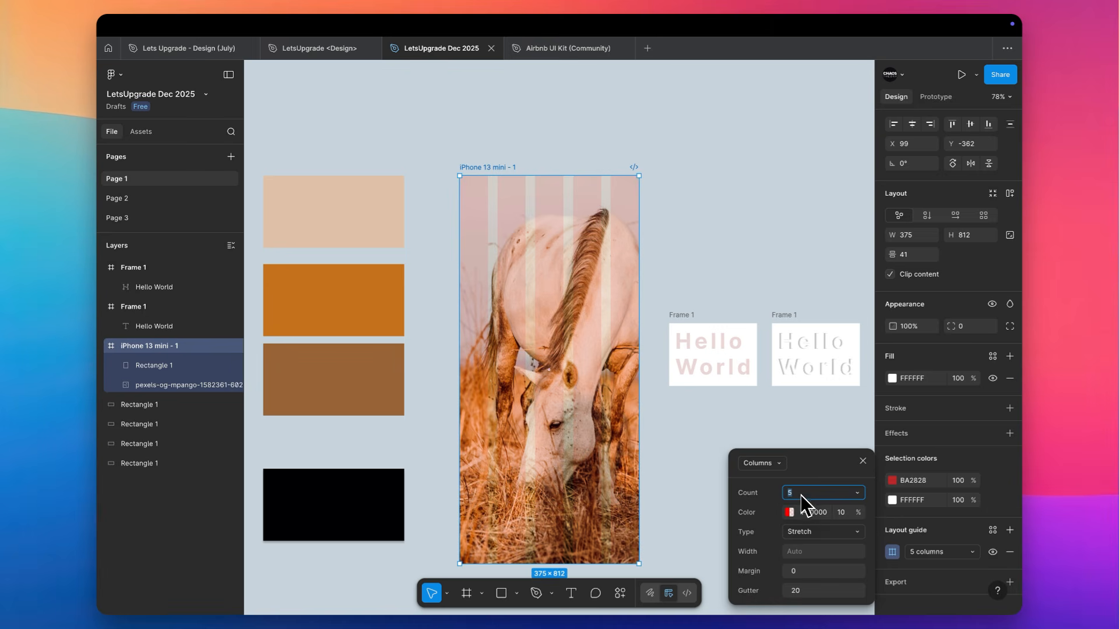
key(Tab)
scroll(512, 205, up, 5)
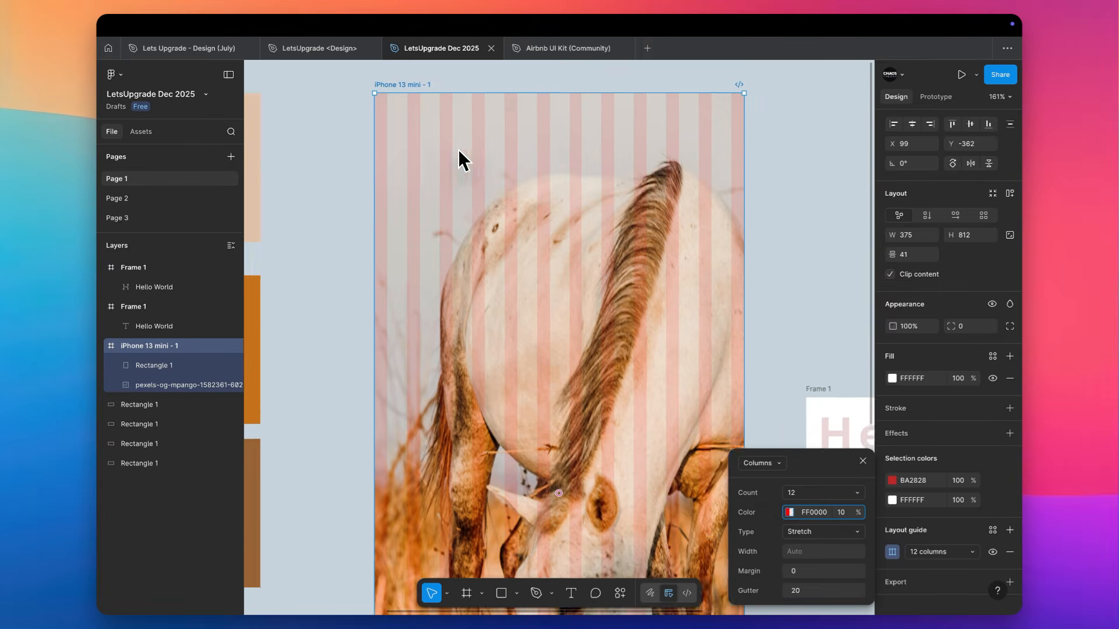
Set the column guide's margin to 18 and inspect the spacing at the frame's side edges
scroll(459, 151, up, 1)
click(802, 575)
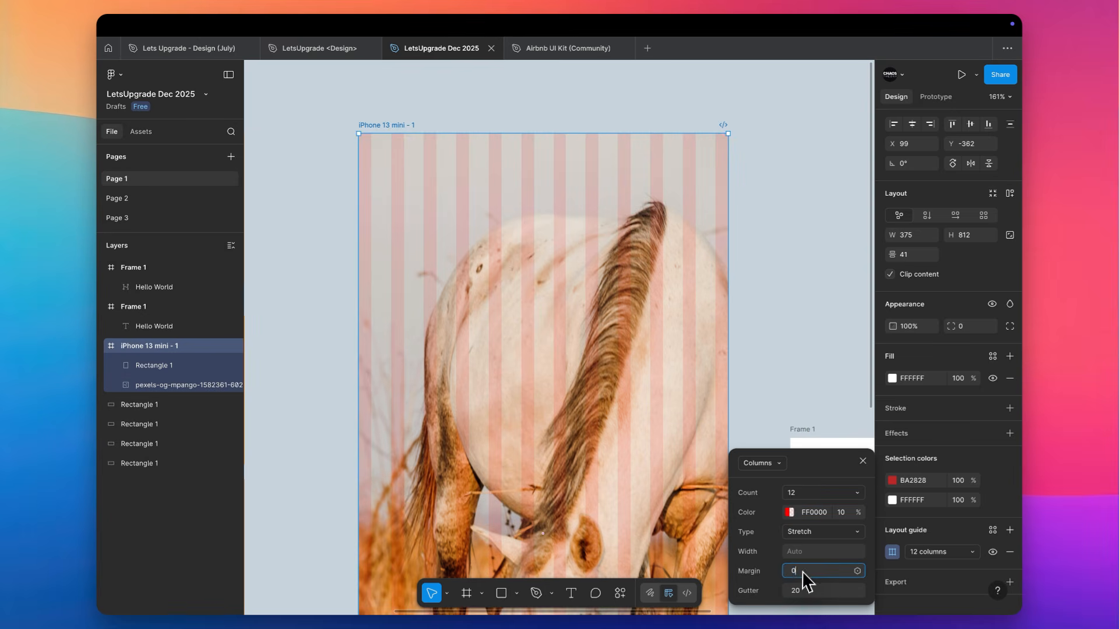
text(18)
key(Tab)
scroll(340, 152, up, 5)
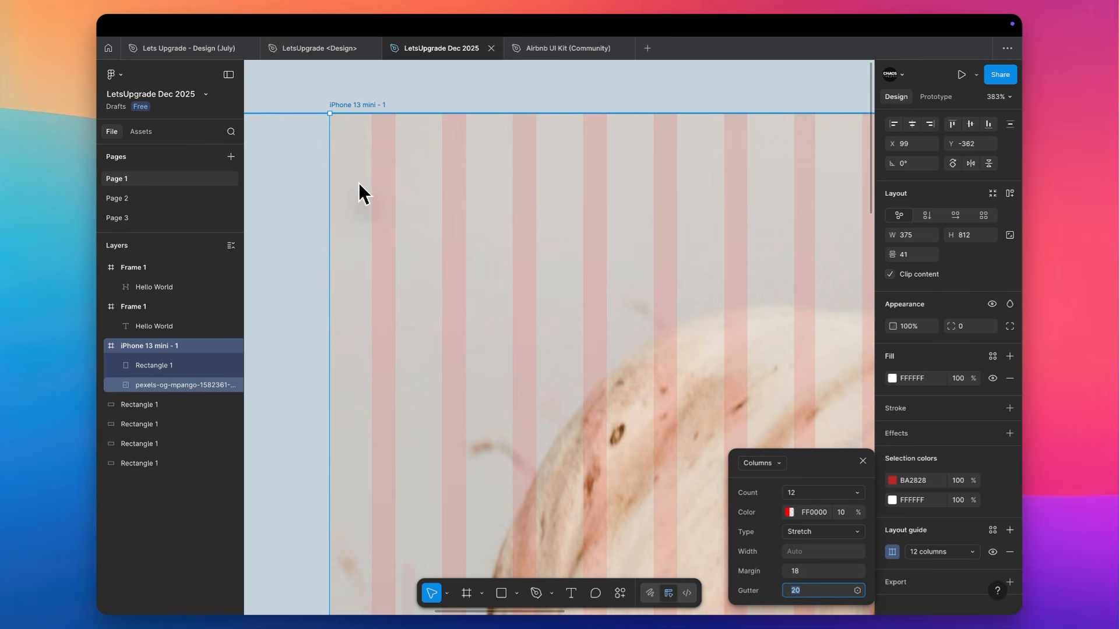
scroll(360, 183, down, 5)
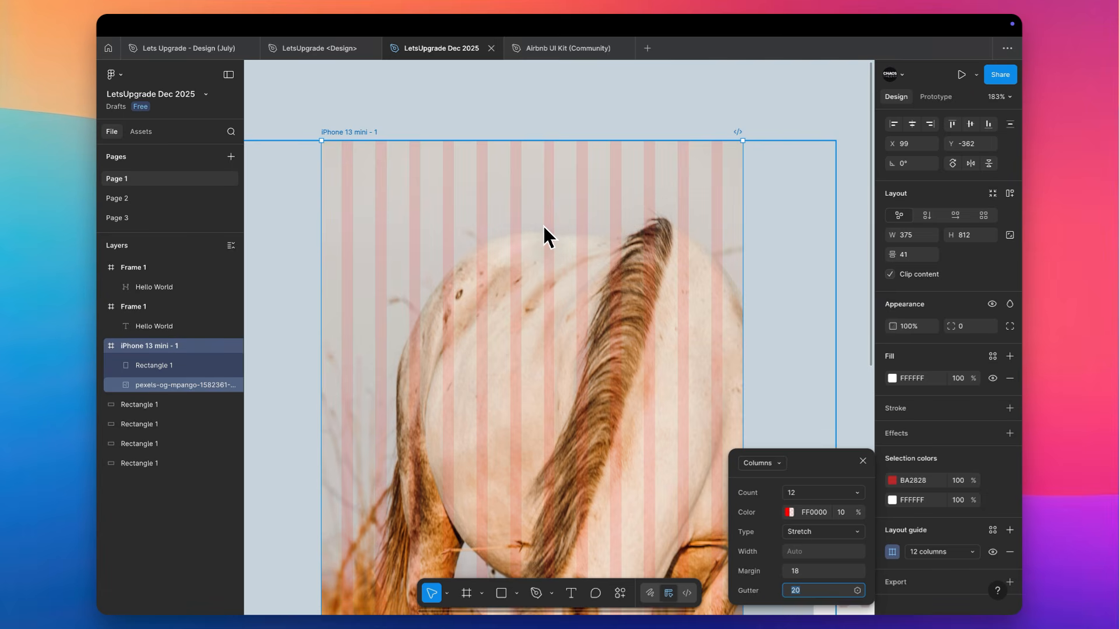
Draw a 20 × 20 square filling the gutter between the first two columns, near the top of the iPhone frame
scroll(348, 173, up, 5)
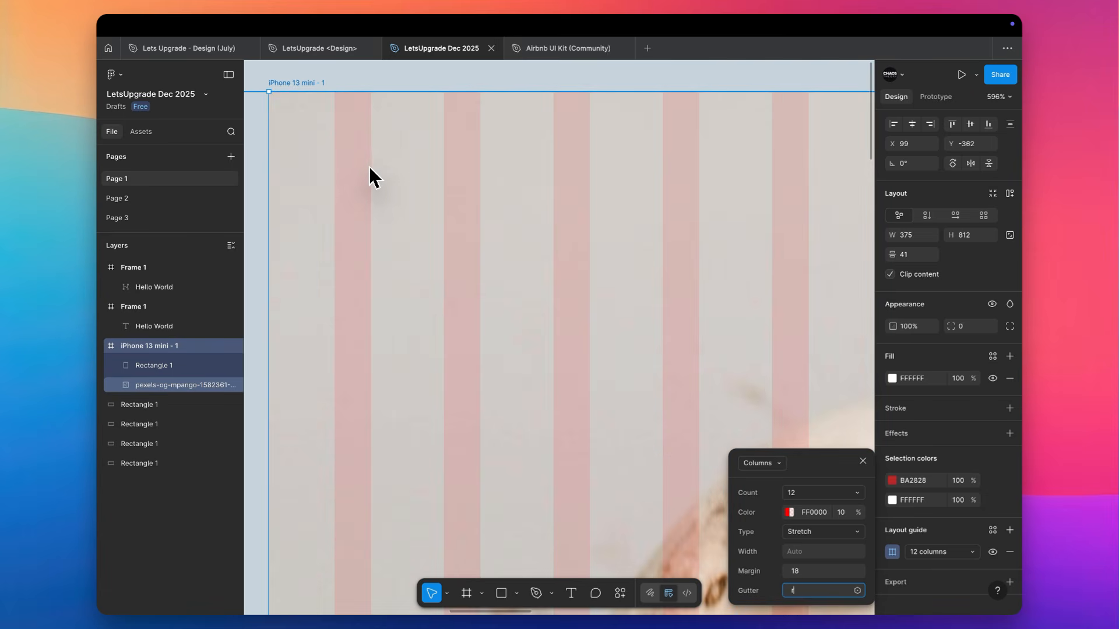
click(369, 166)
key(r)
mouse_move(370, 168)
mouse_down()
mouse_move(455, 227)
mouse_move(444, 224)
mouse_up()
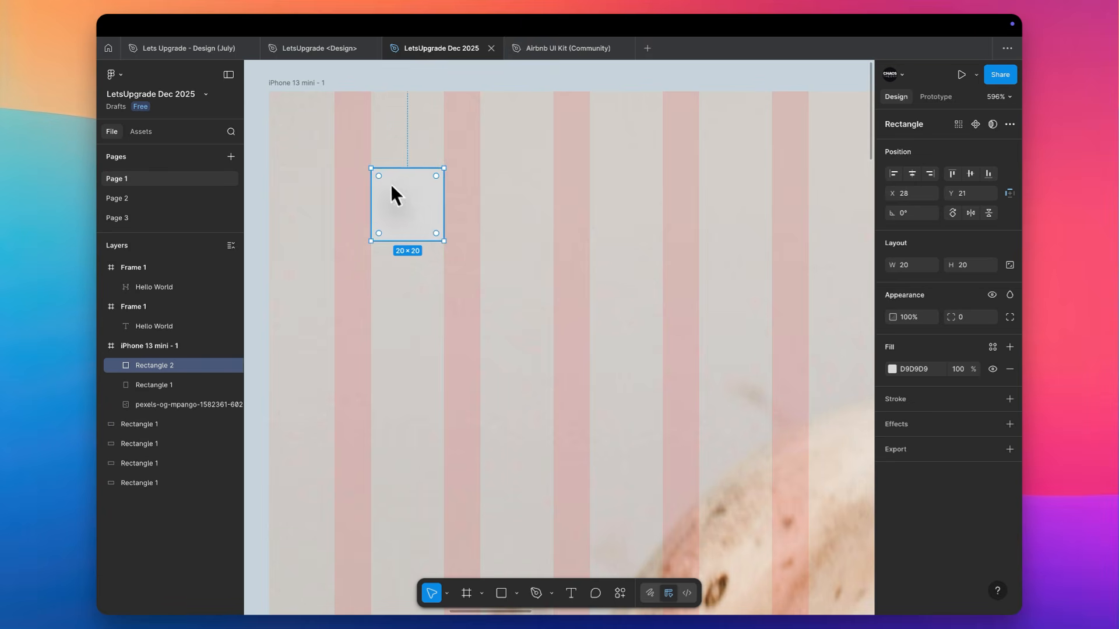
scroll(383, 170, up, 6)
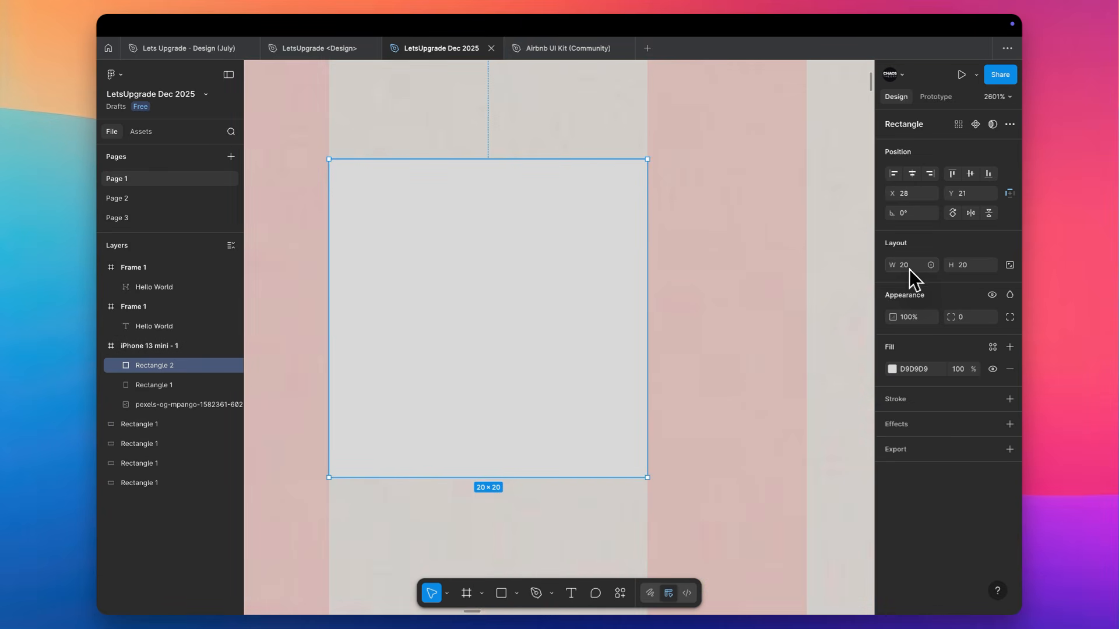
scroll(513, 314, down, 5)
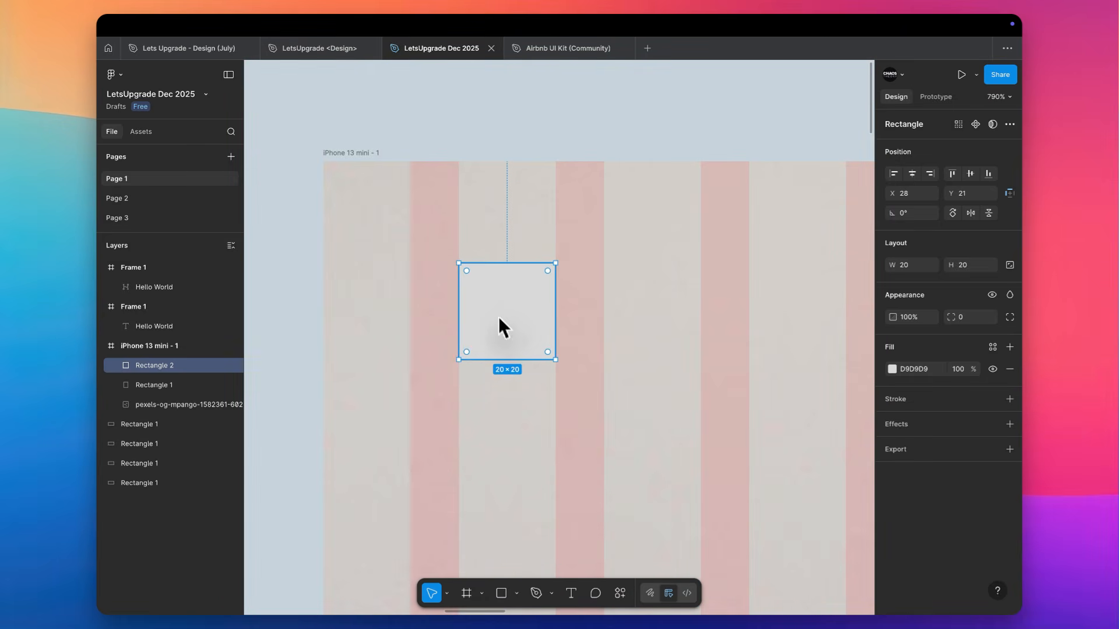
scroll(509, 198, down, 6)
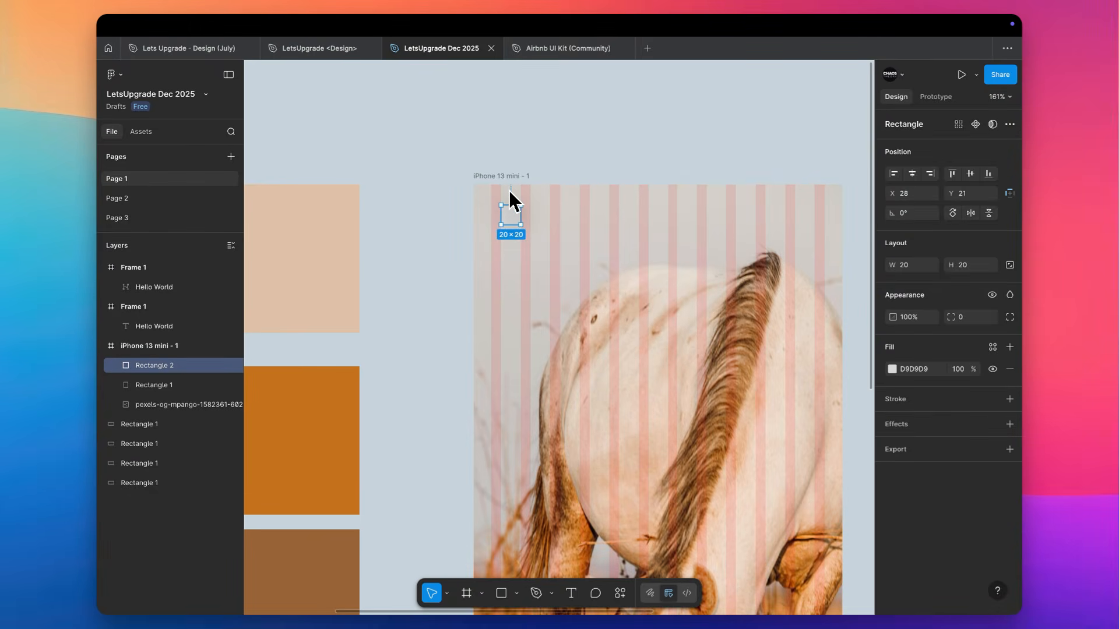
Add a second layout guide to the iPhone 13 mini - 1 frame
scroll(509, 191, right, 2)
scroll(508, 190, down, 1)
click(461, 145)
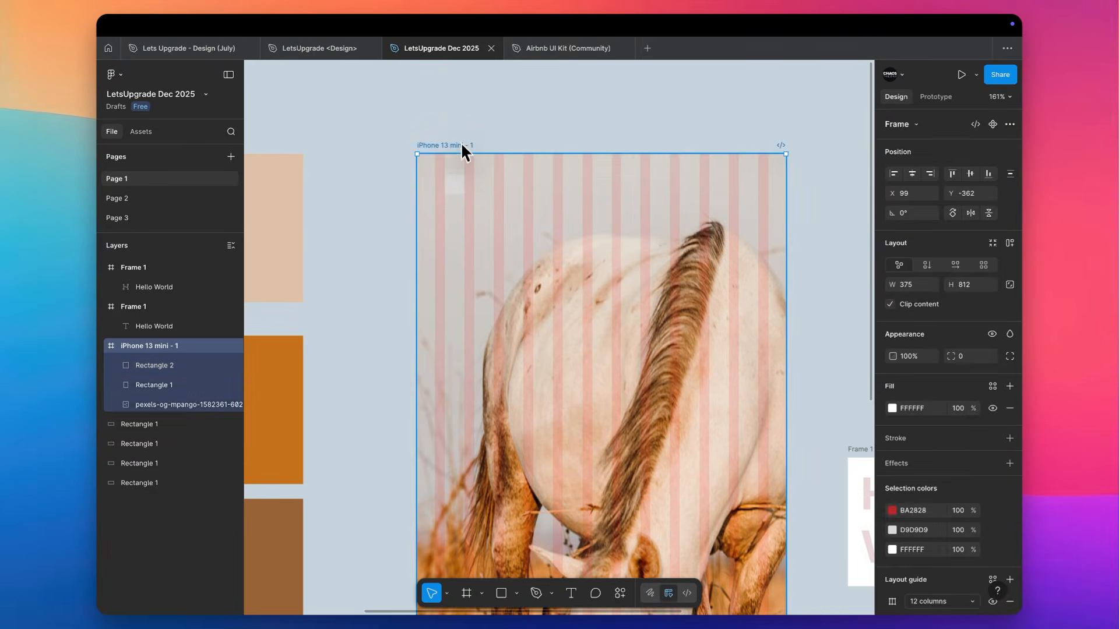
scroll(985, 466, down, 2)
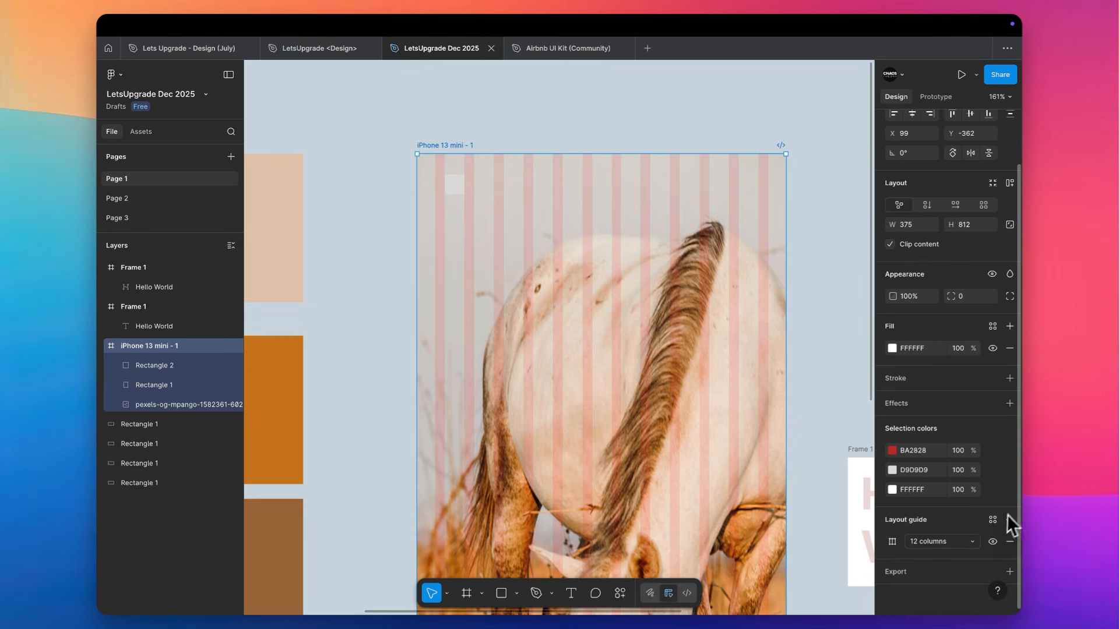
click(992, 520)
click(992, 524)
click(1010, 519)
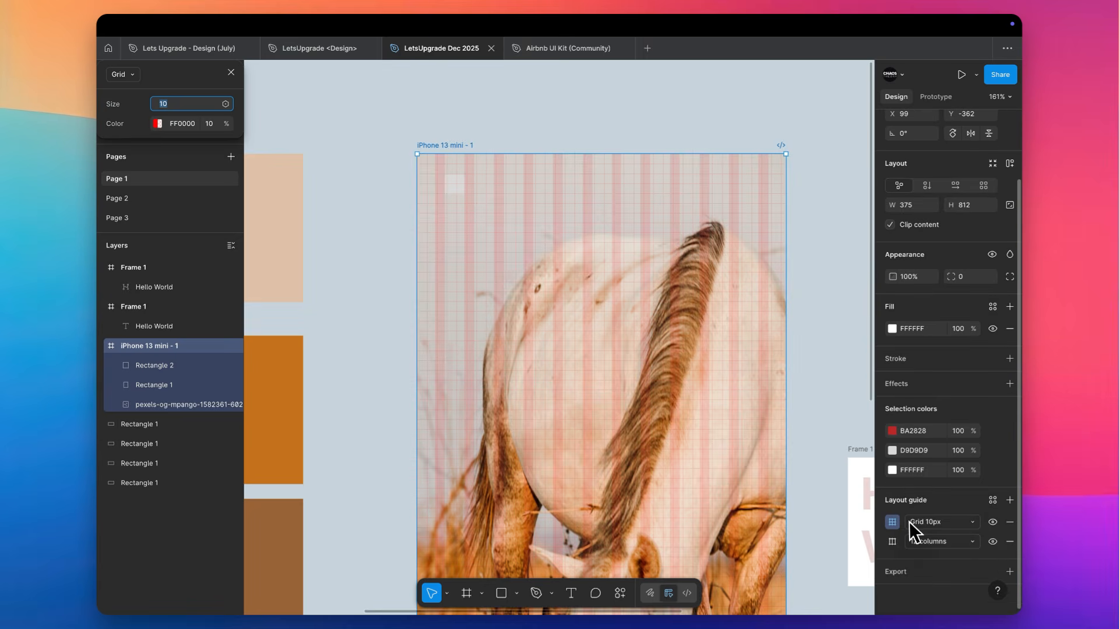
Change the new layout guide from a grid to rows and set the row count to 20
click(892, 523)
click(892, 523)
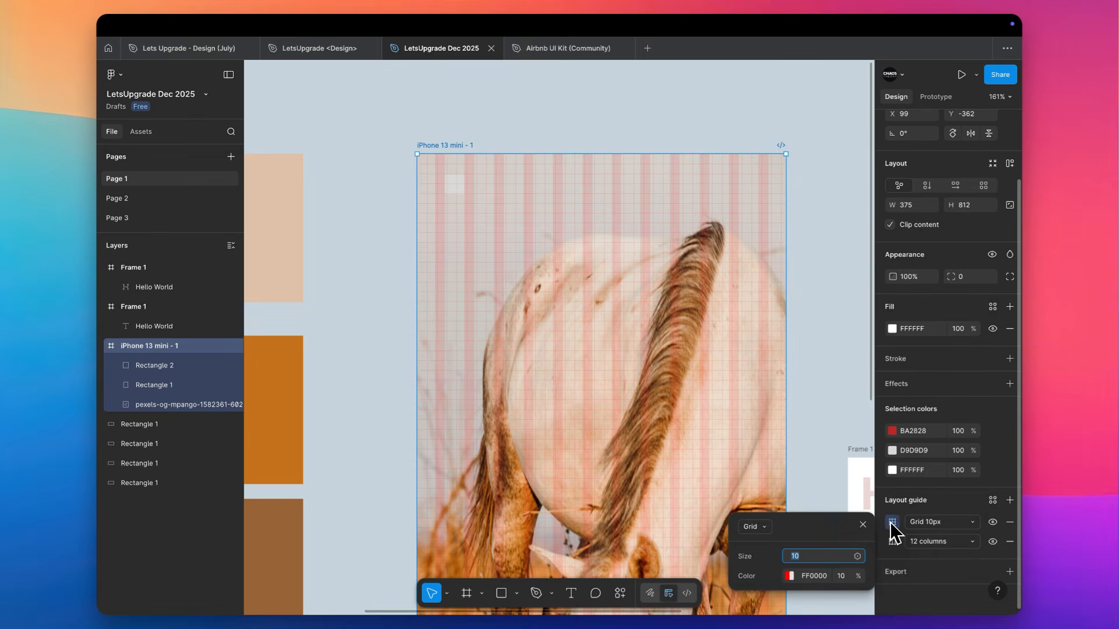
click(892, 523)
click(892, 523)
click(756, 526)
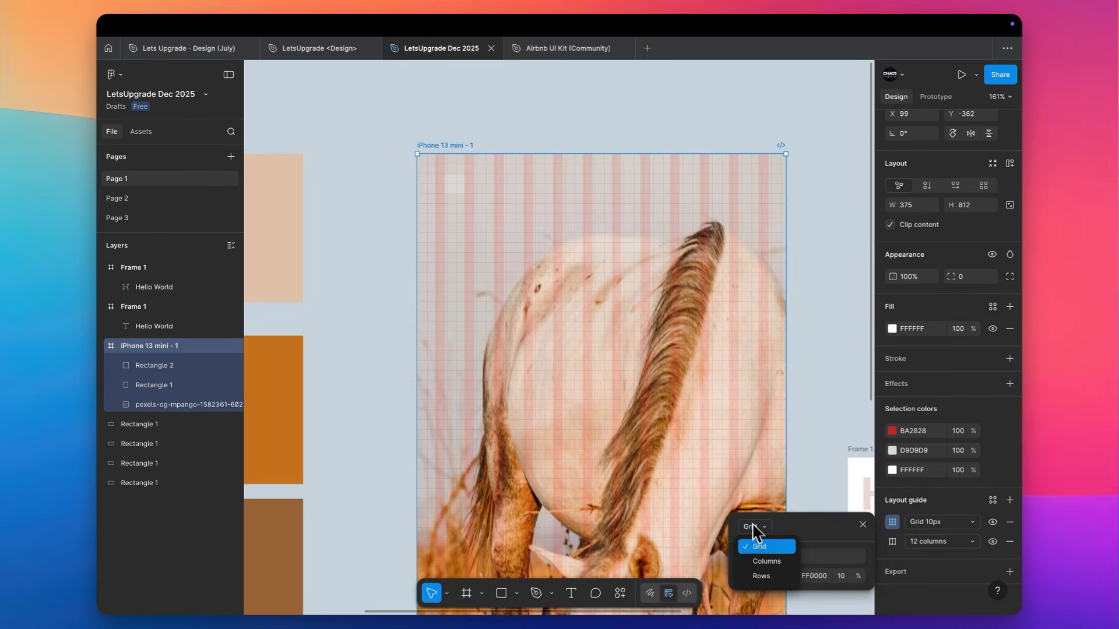
click(764, 575)
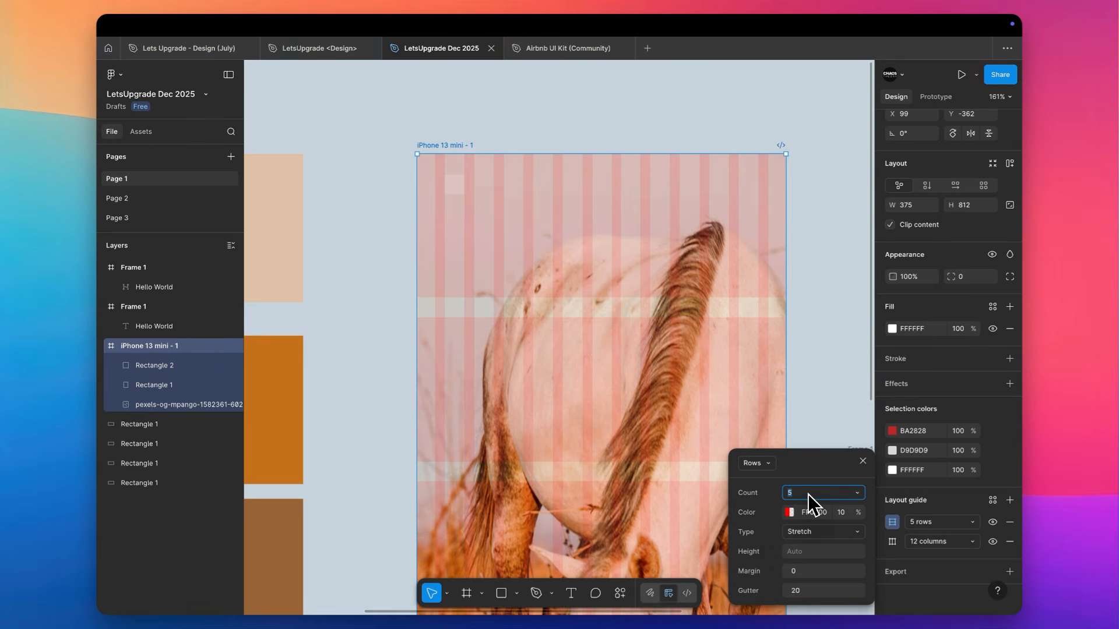
key(Tab)
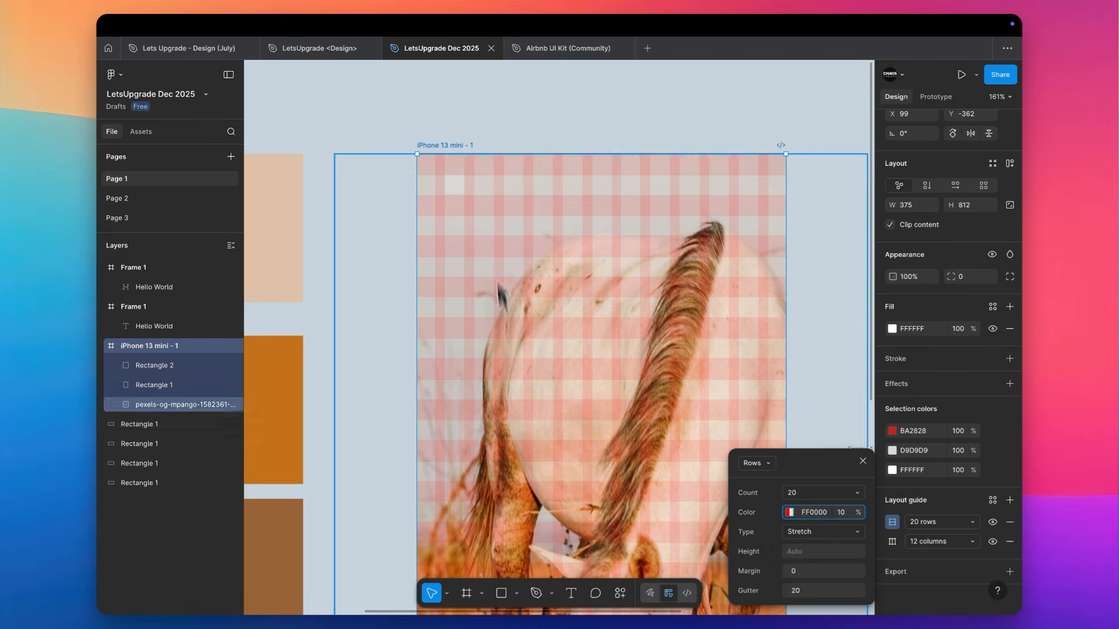
scroll(532, 192, down, 2)
Nudge the small 20 × 20 square down to Y 22 so it lines up with the row guide
scroll(382, 178, up, 3)
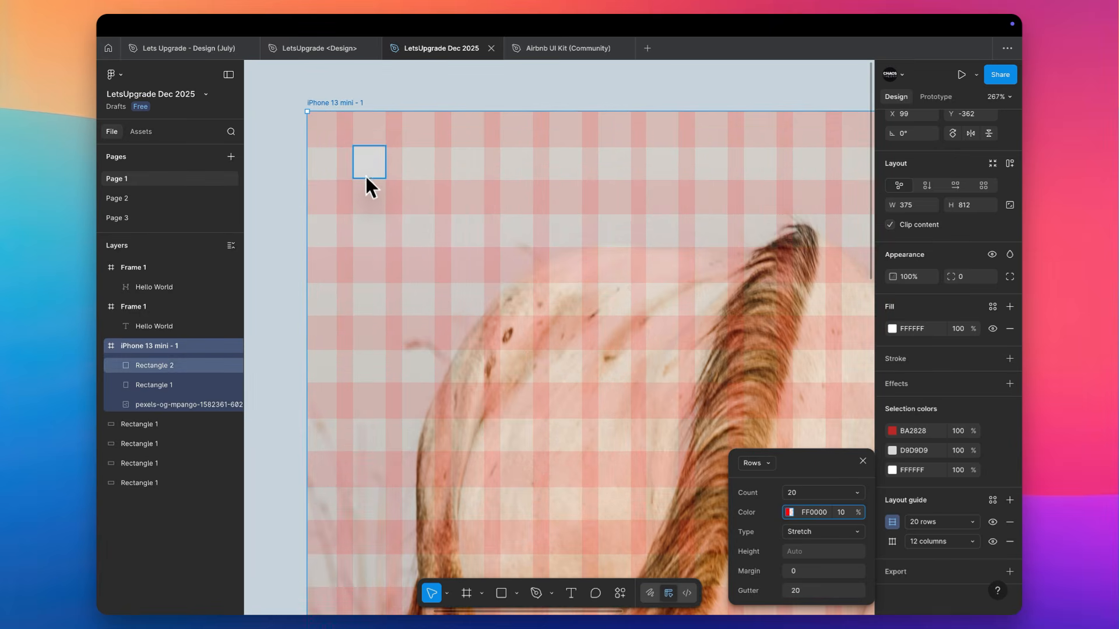
click(367, 175)
scroll(365, 163, up, 5)
scroll(365, 160, up, 3)
key(Down)
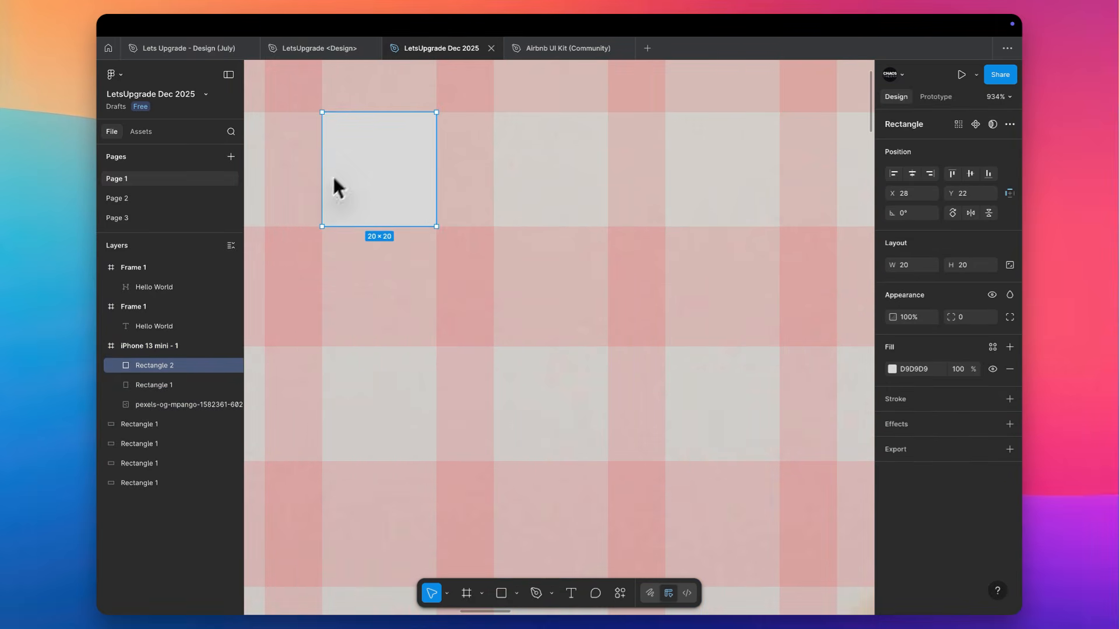
Add the text "Hello" in the iPhone frame, just to the right of the small square
scroll(418, 185, right, 2)
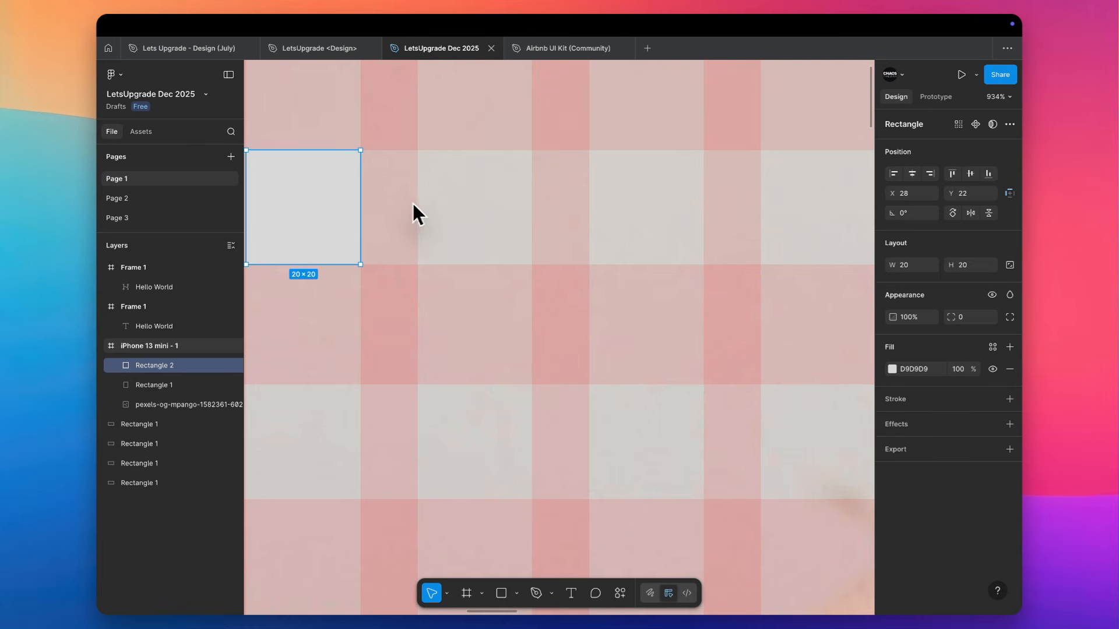
key(t)
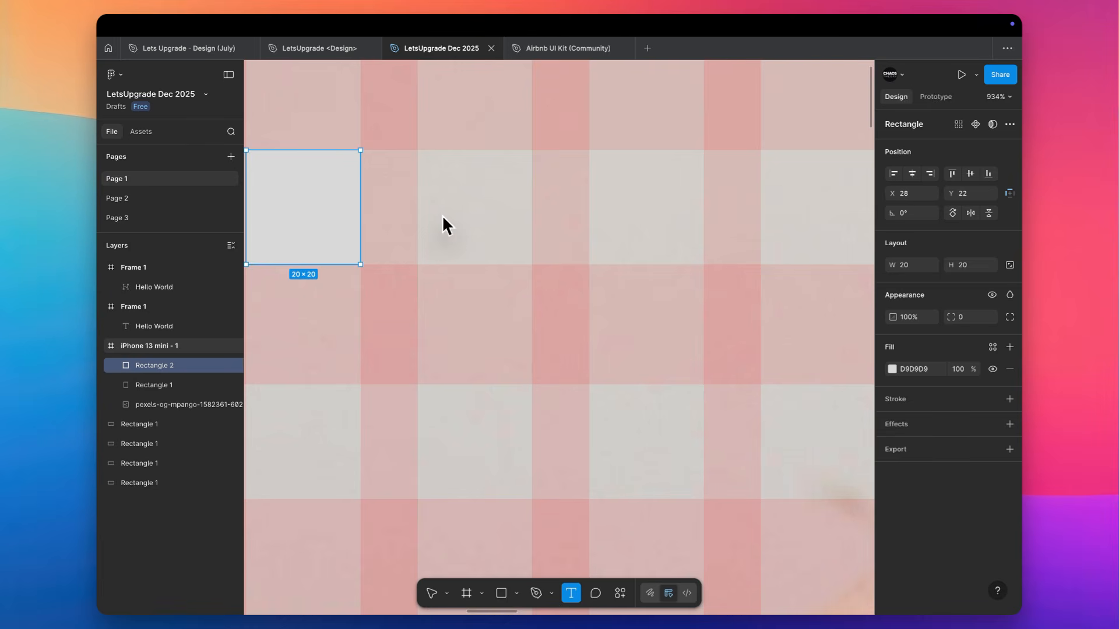
click(441, 215)
text(Hello)
key(Escape)
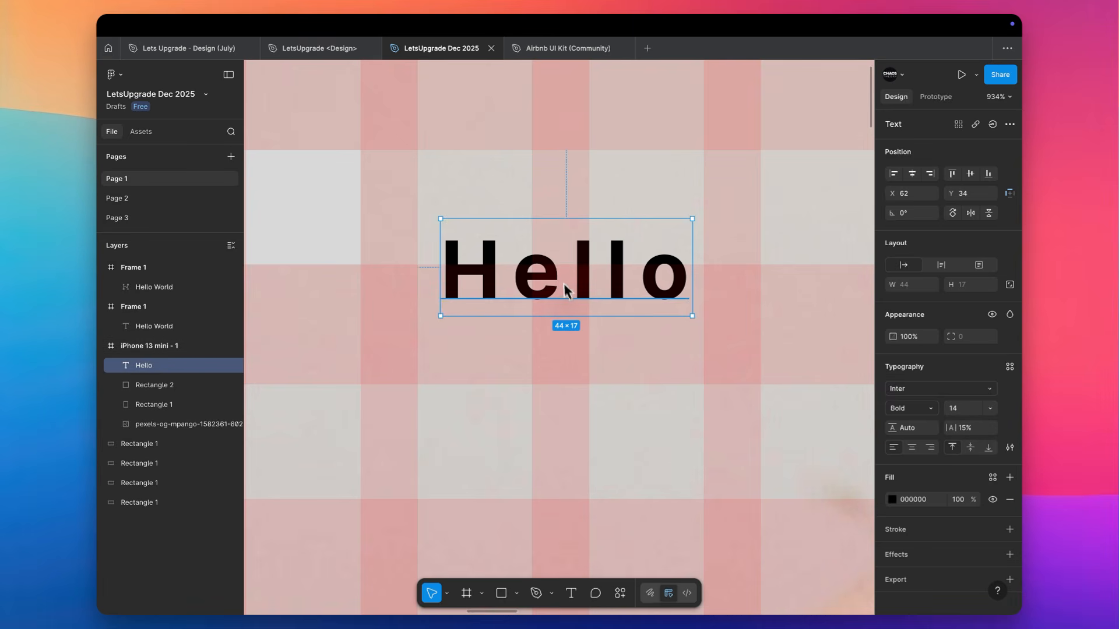
Move the "Hello" text to X 58, Y 24 on the guides and check its spacing from the small square
drag(564, 283, 541, 231)
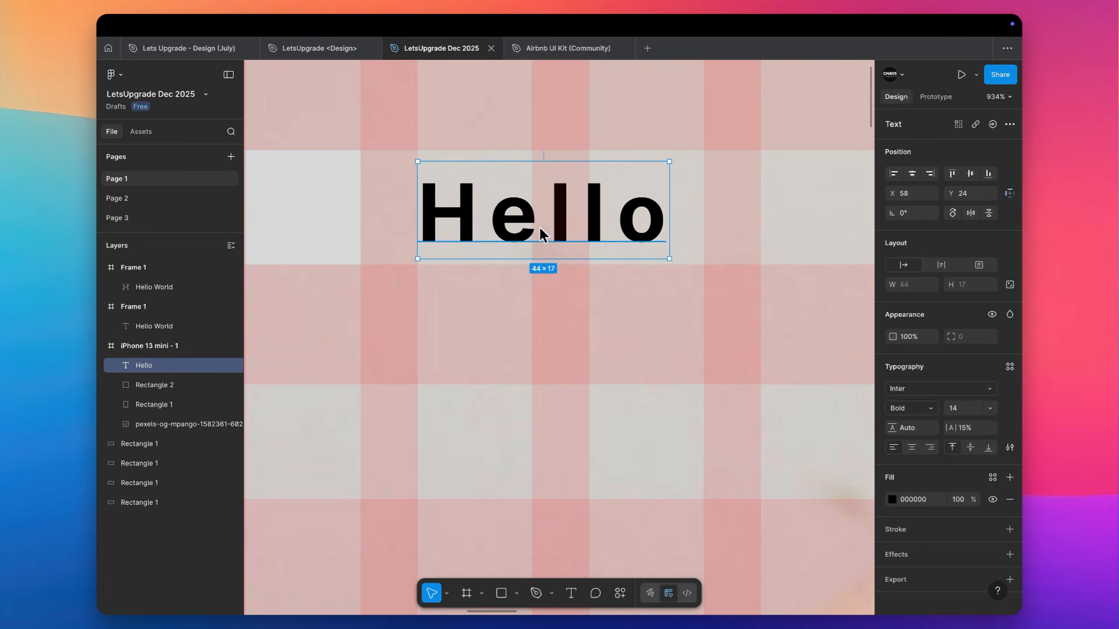
shift+click(299, 219)
mouse_move(393, 214)
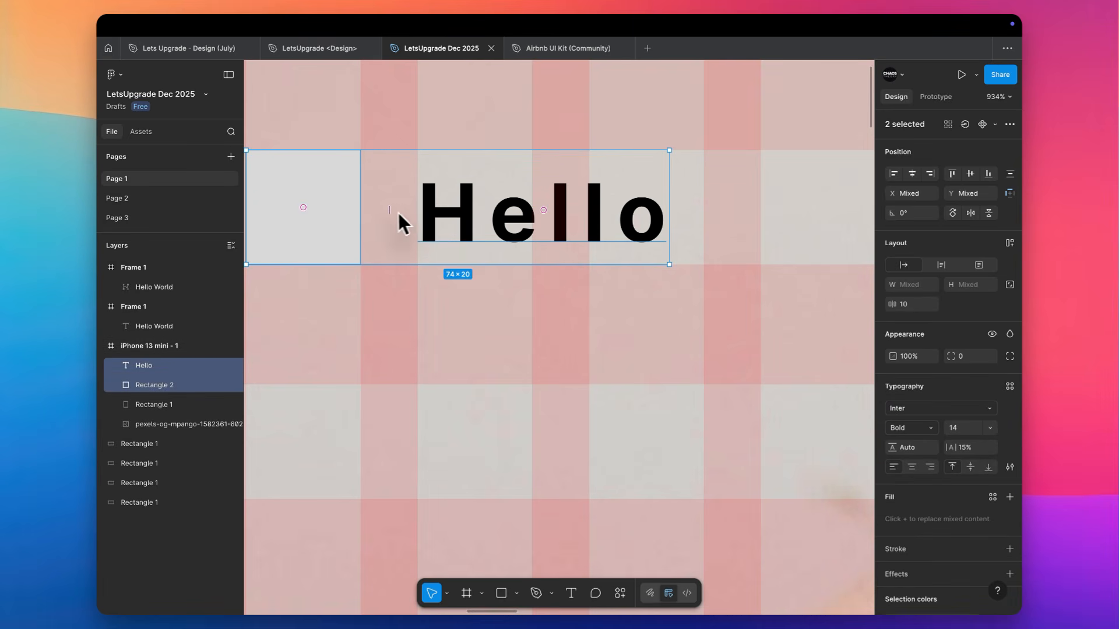
click(519, 242)
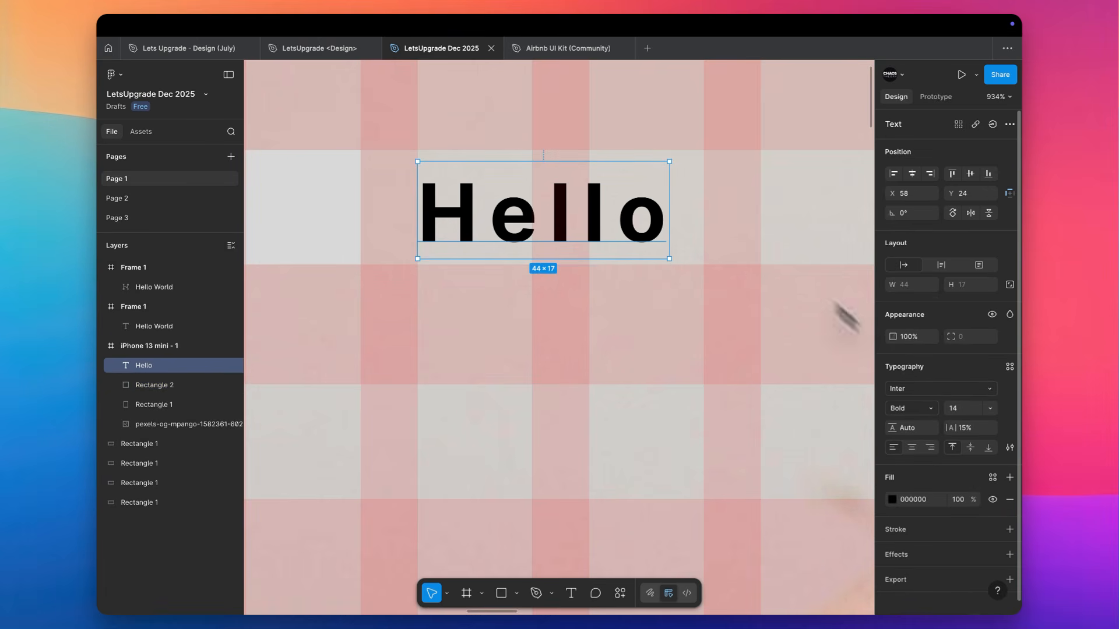
Set the "Hello" text's letter spacing to 0% and deselect it
click(964, 428)
text(0)
key(Return)
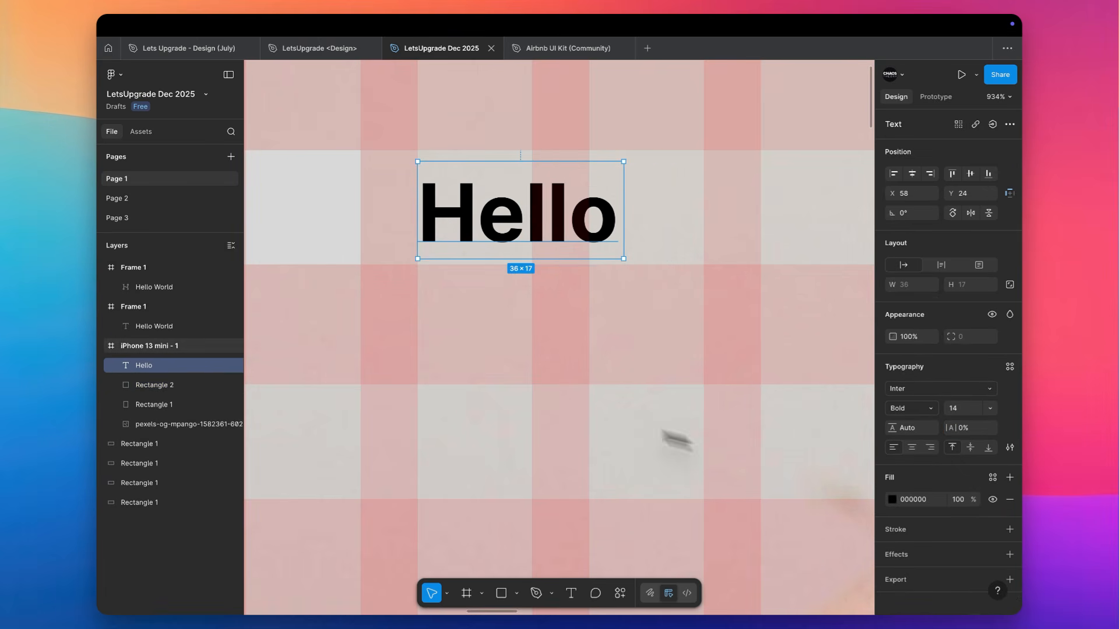
scroll(523, 289, down, 10)
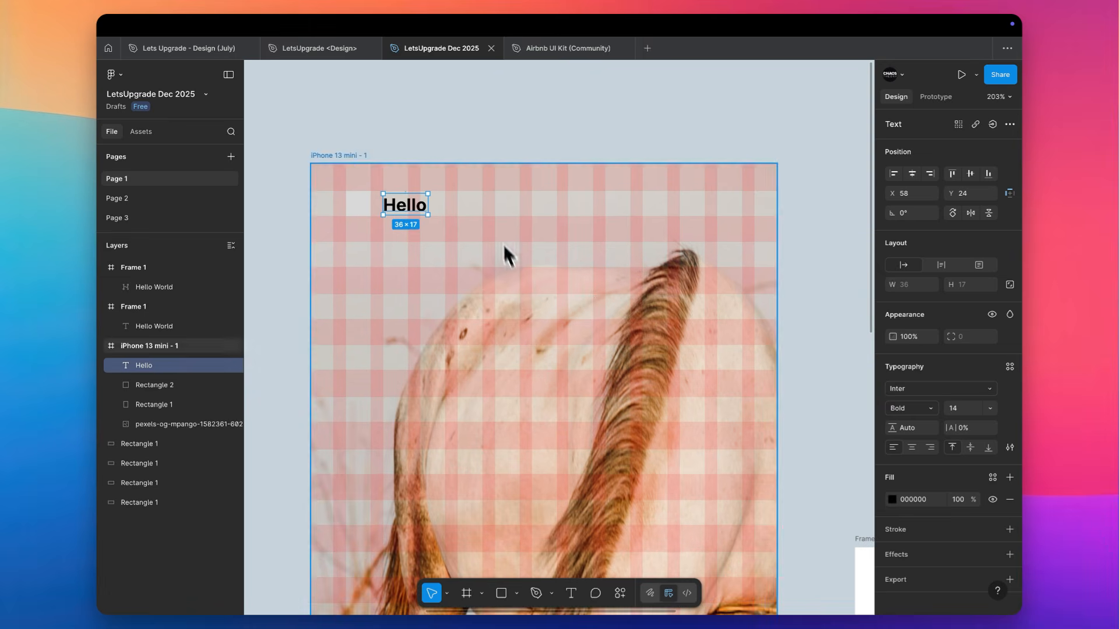
click(552, 142)
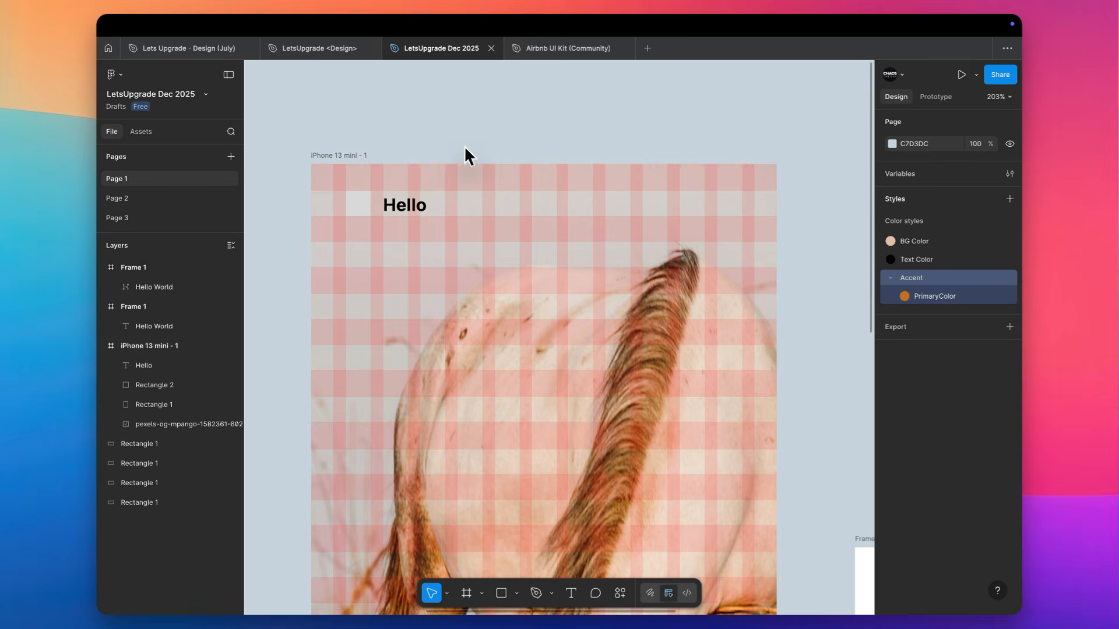
Switch to the Airbnb UI Kit (Community) file and enlarge its pages list
key(ctrl+Tab)
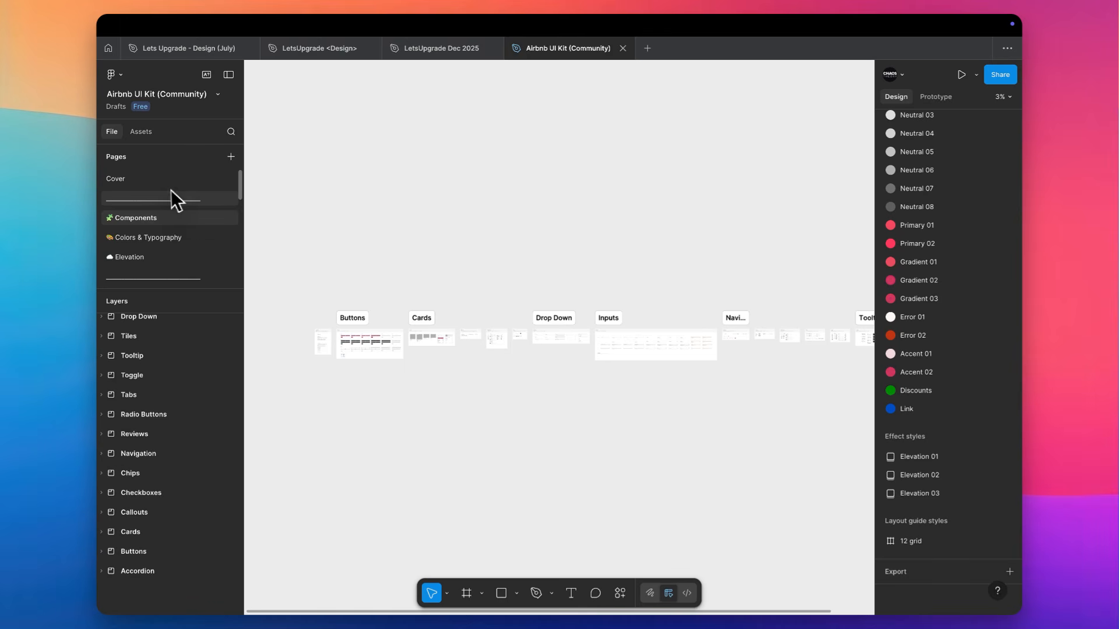
drag(190, 289, 203, 464)
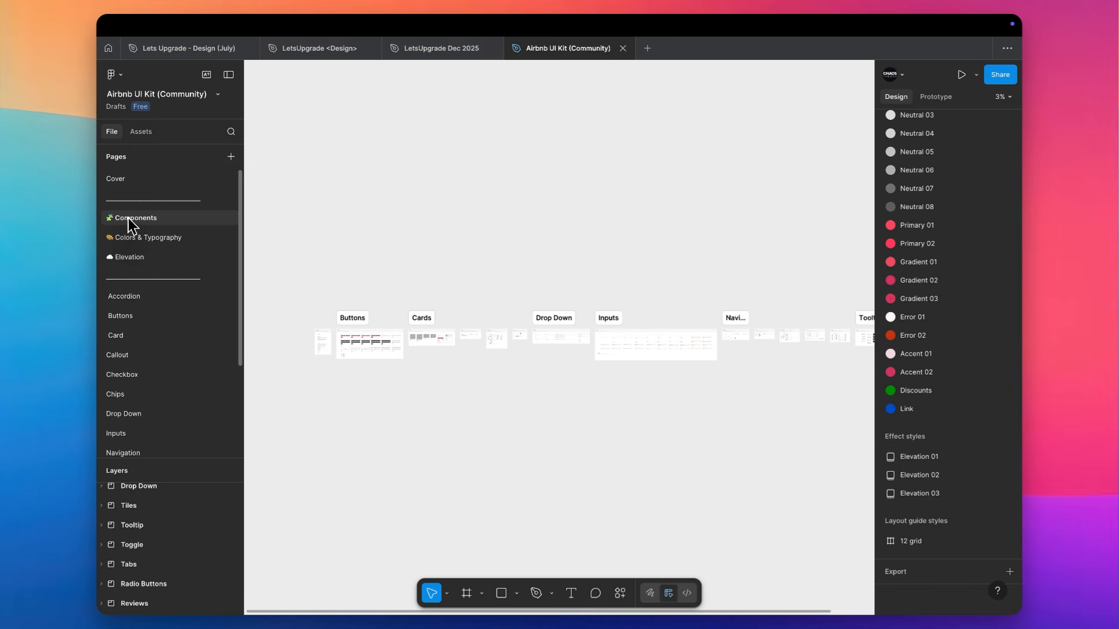
Examine the Buttons section on the Components page and hide the interface for a larger canvas
scroll(312, 365, up, 6)
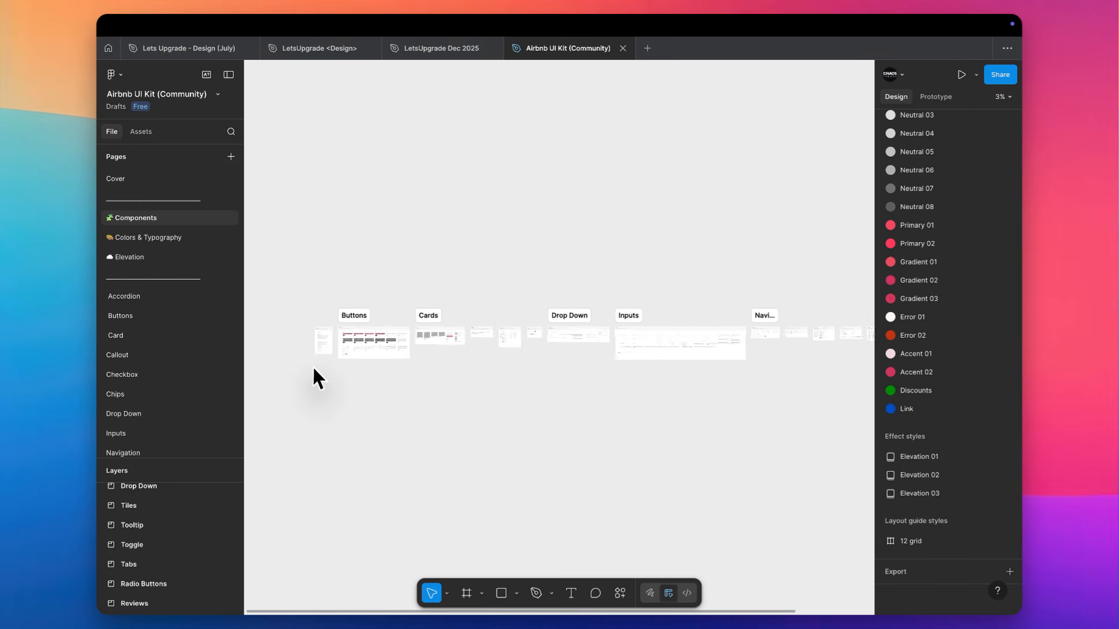
scroll(313, 367, up, 3)
scroll(313, 367, up, 2)
scroll(313, 368, right, 1)
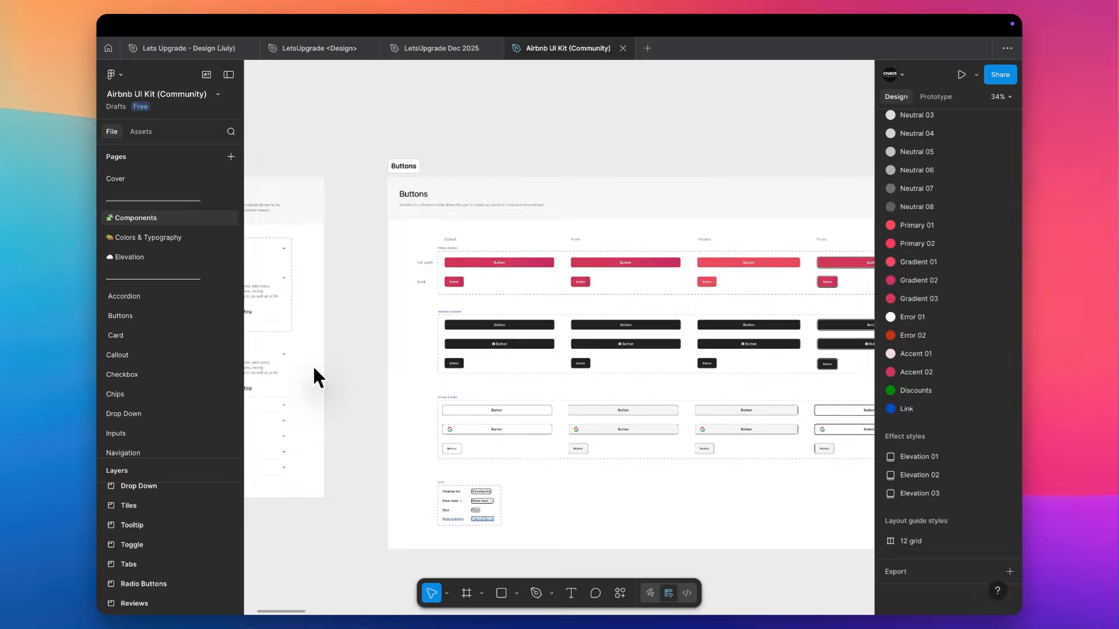
scroll(314, 367, up, 4)
scroll(313, 367, right, 2)
scroll(314, 368, up, 1)
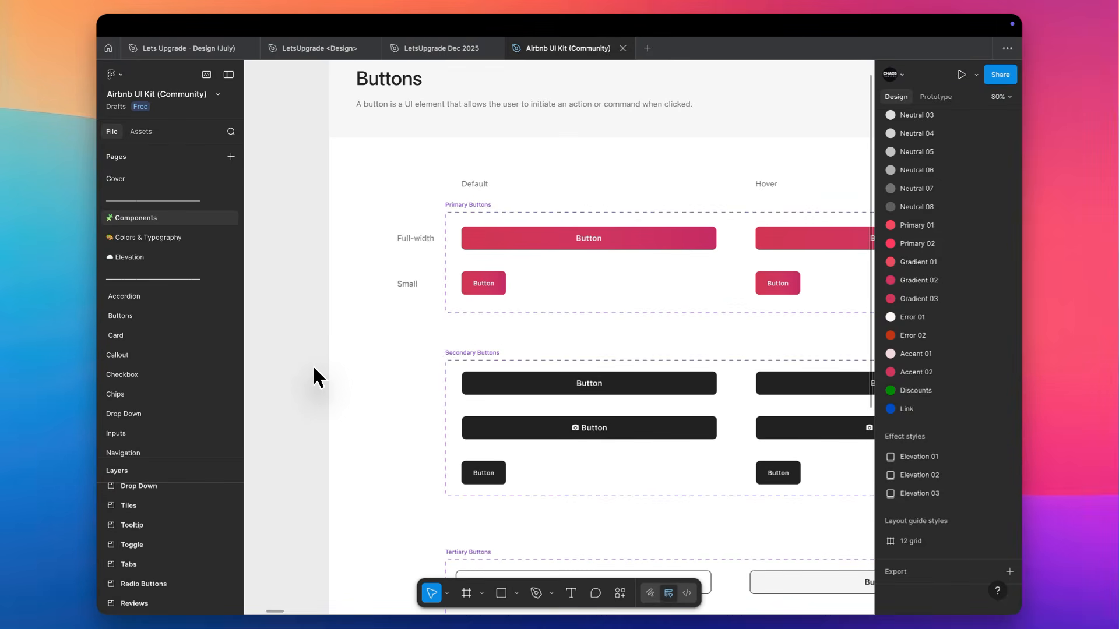
scroll(314, 367, down, 3)
key(super+backslash)
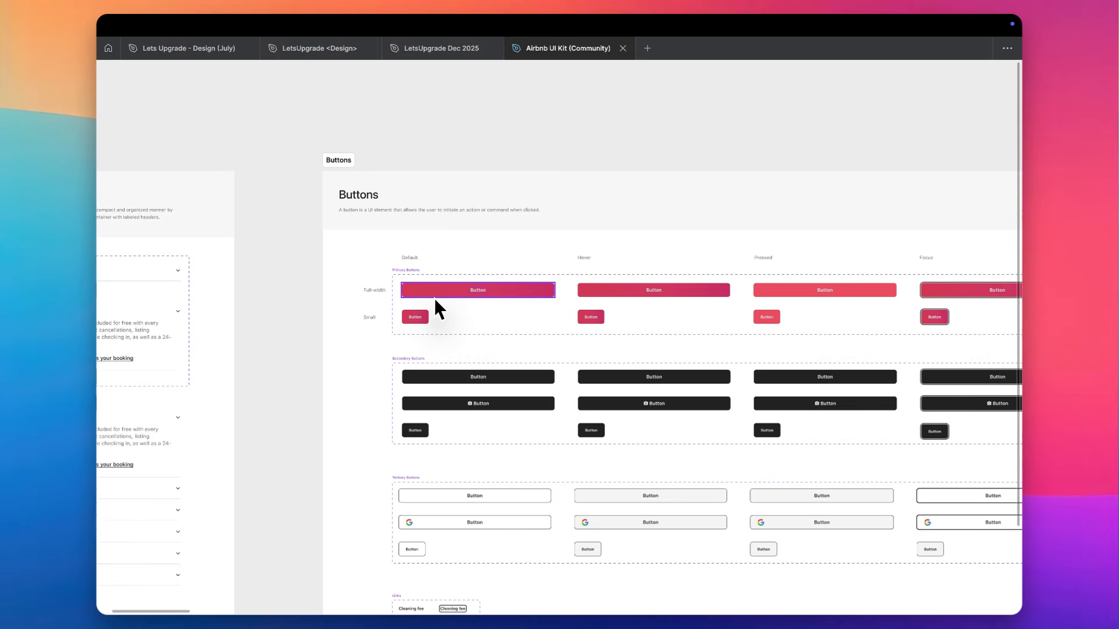
Examine the Accordion section, the primary, secondary and tertiary button states, and the link styles
scroll(435, 298, left, 5)
scroll(434, 298, down, 1)
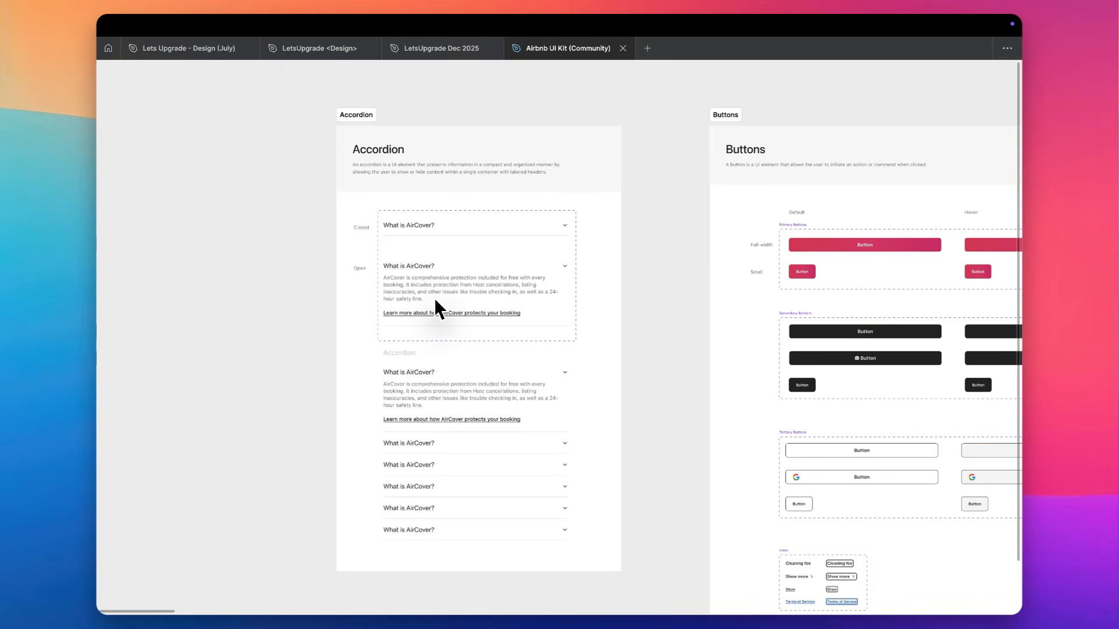
scroll(457, 280, right, 5)
scroll(512, 242, up, 5)
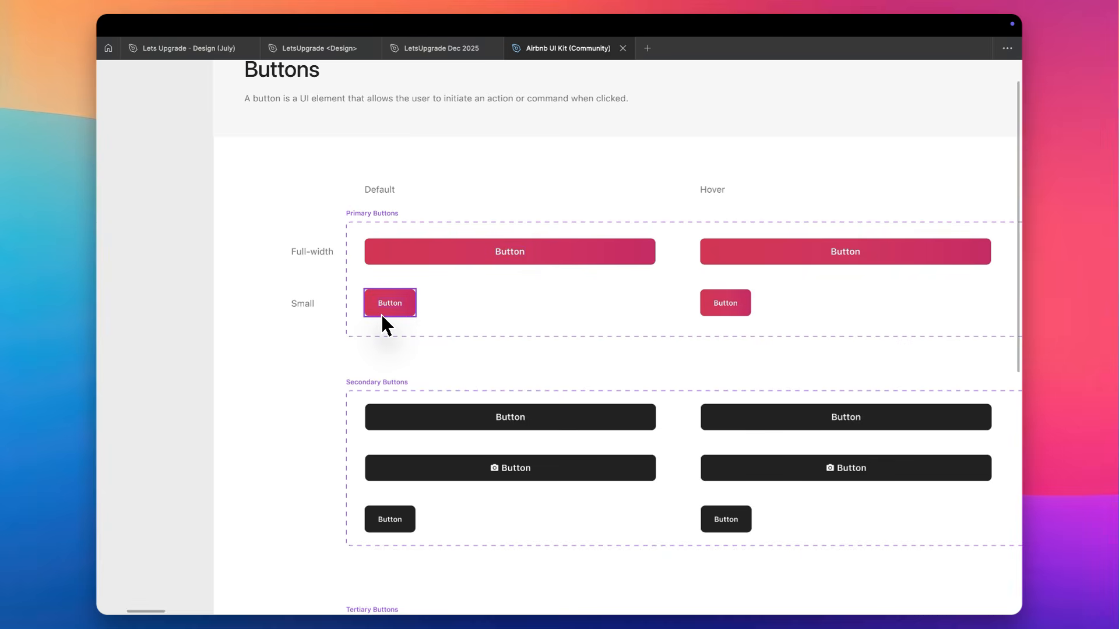
scroll(383, 324, down, 3)
scroll(383, 324, down, 5)
scroll(383, 324, down, 5)
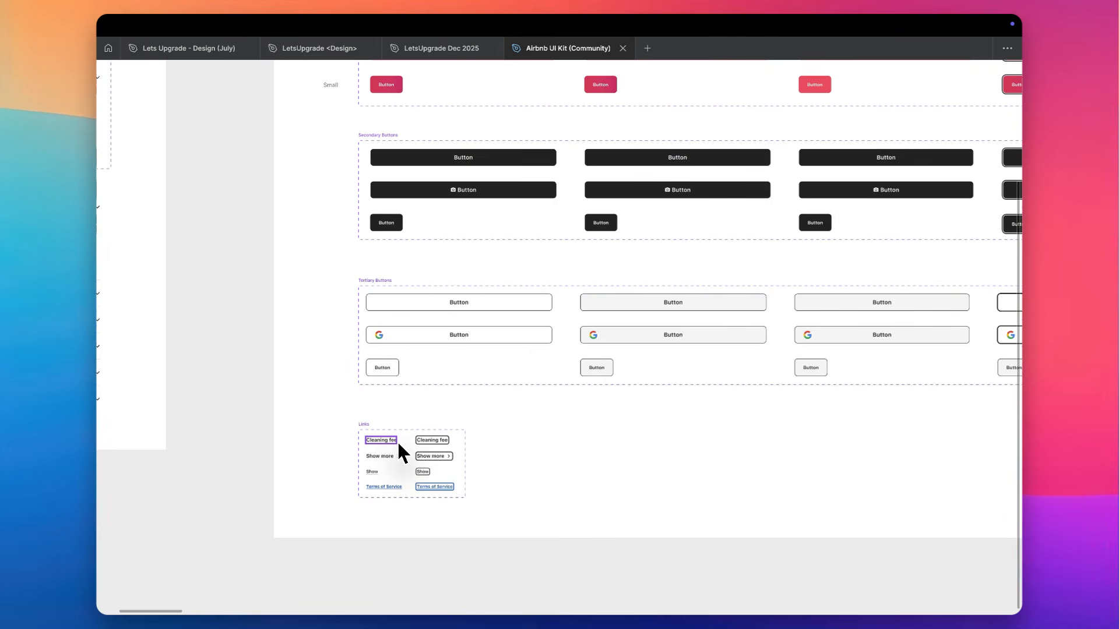
scroll(398, 442, up, 5)
scroll(398, 442, down, 2)
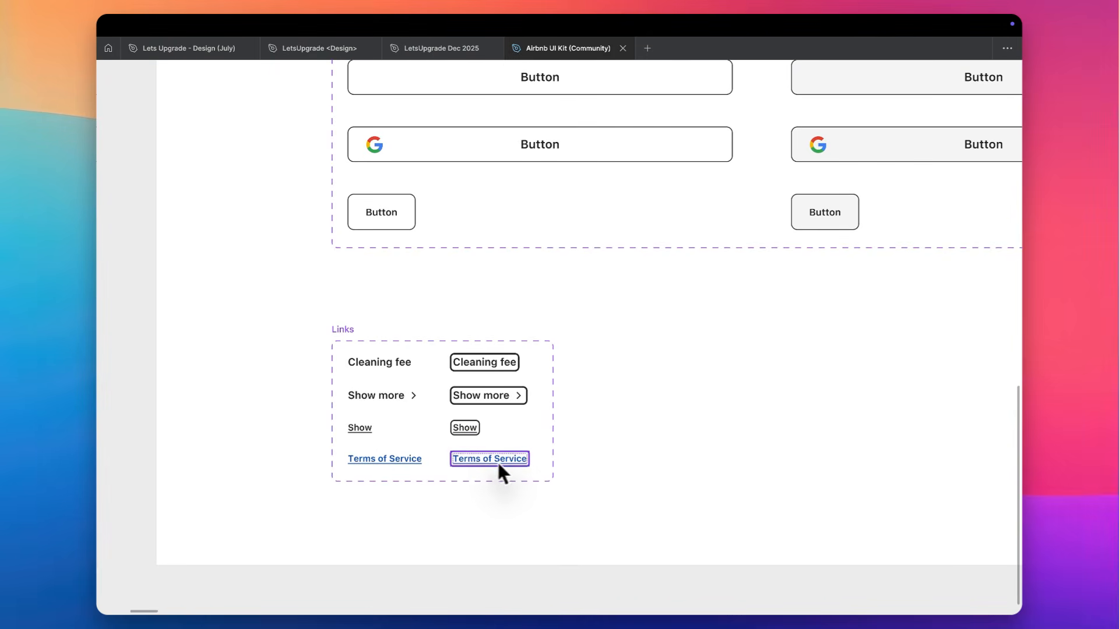
scroll(502, 465, down, 3)
scroll(504, 466, up, 3)
scroll(505, 466, right, 4)
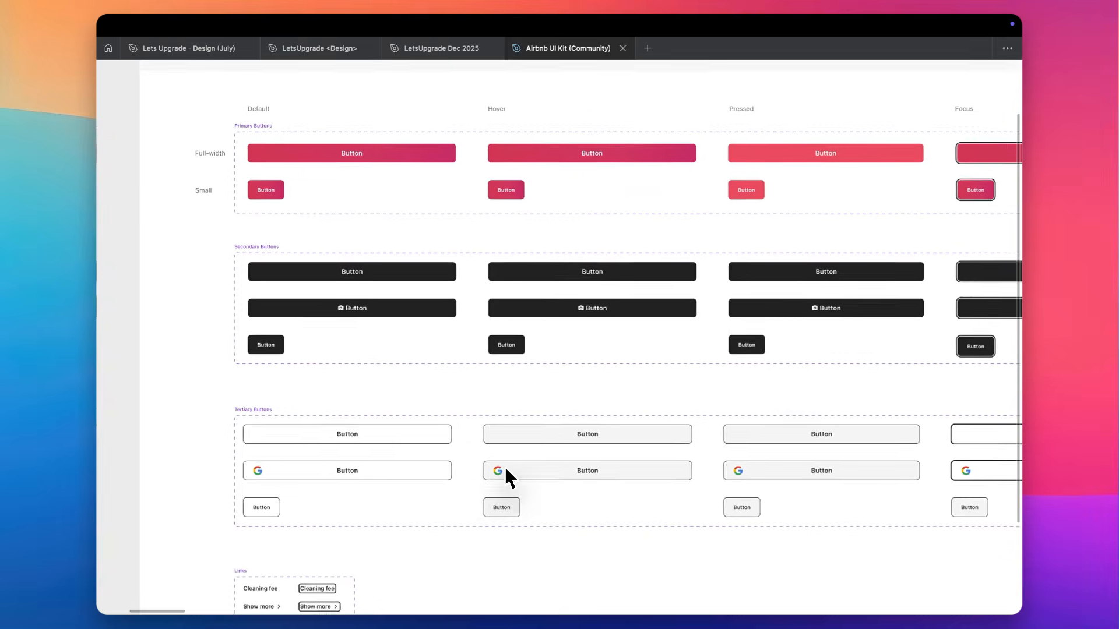
scroll(505, 468, right, 3)
scroll(502, 464, down, 1)
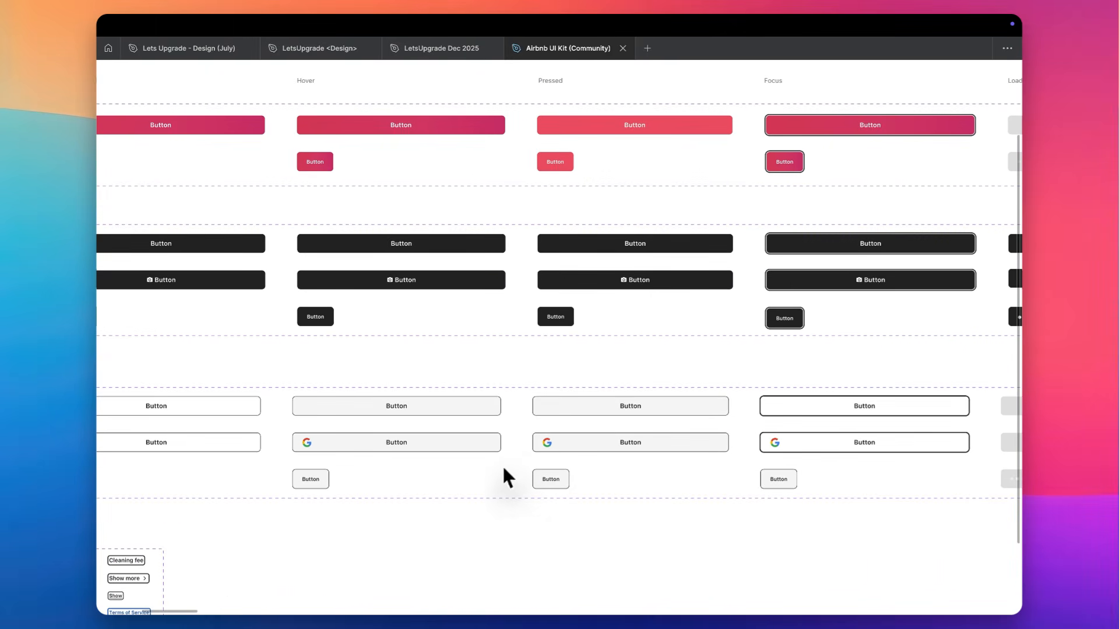
scroll(539, 455, up, 5)
scroll(548, 443, up, 2)
scroll(562, 421, down, 5)
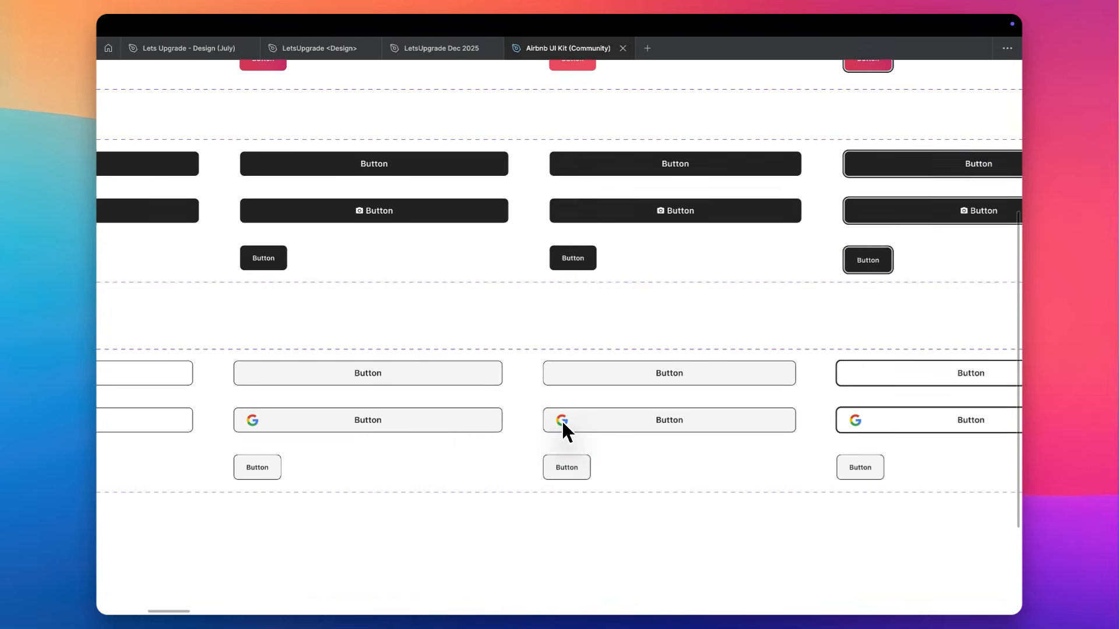
Examine the Cards section, from the listing cards to the reservation and price details cards
scroll(562, 420, up, 1)
scroll(561, 419, left, 2)
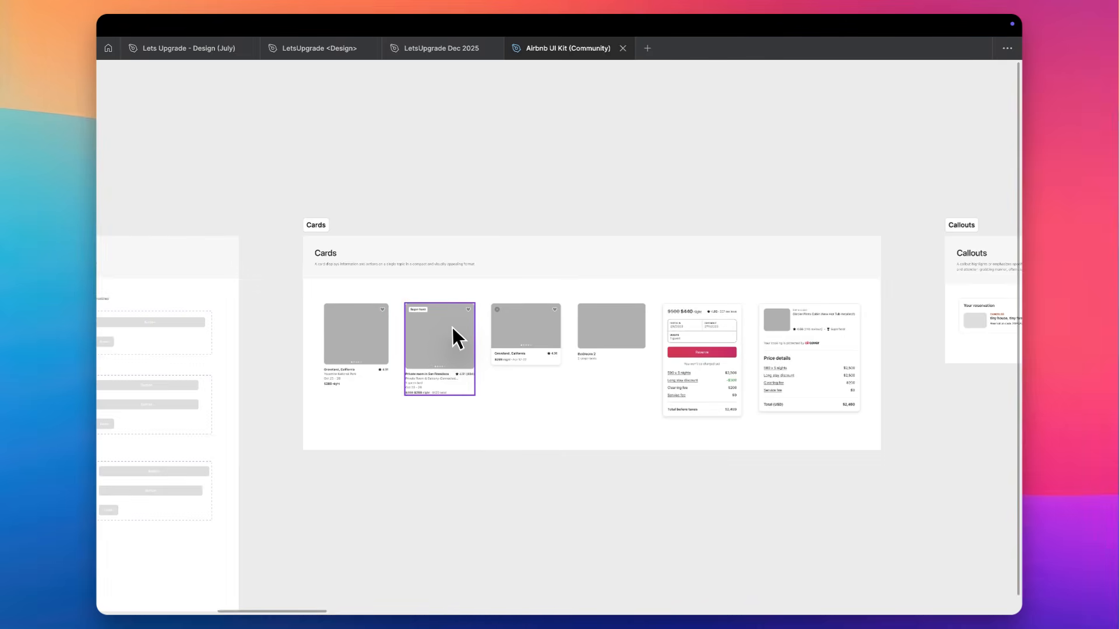
scroll(453, 327, up, 6)
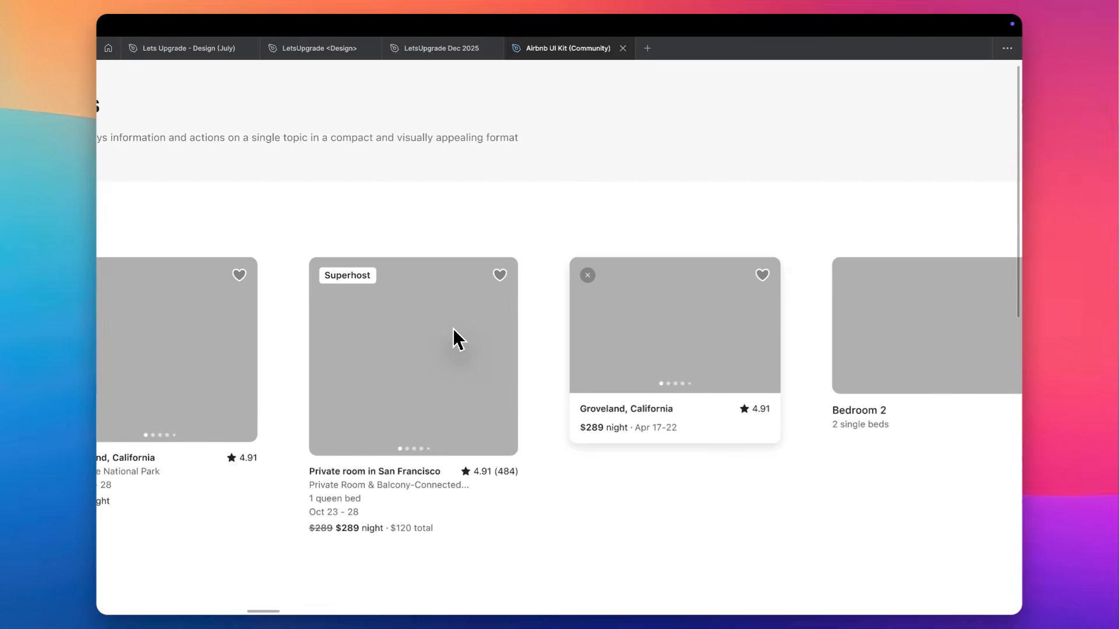
scroll(453, 327, left, 1)
scroll(453, 328, down, 1)
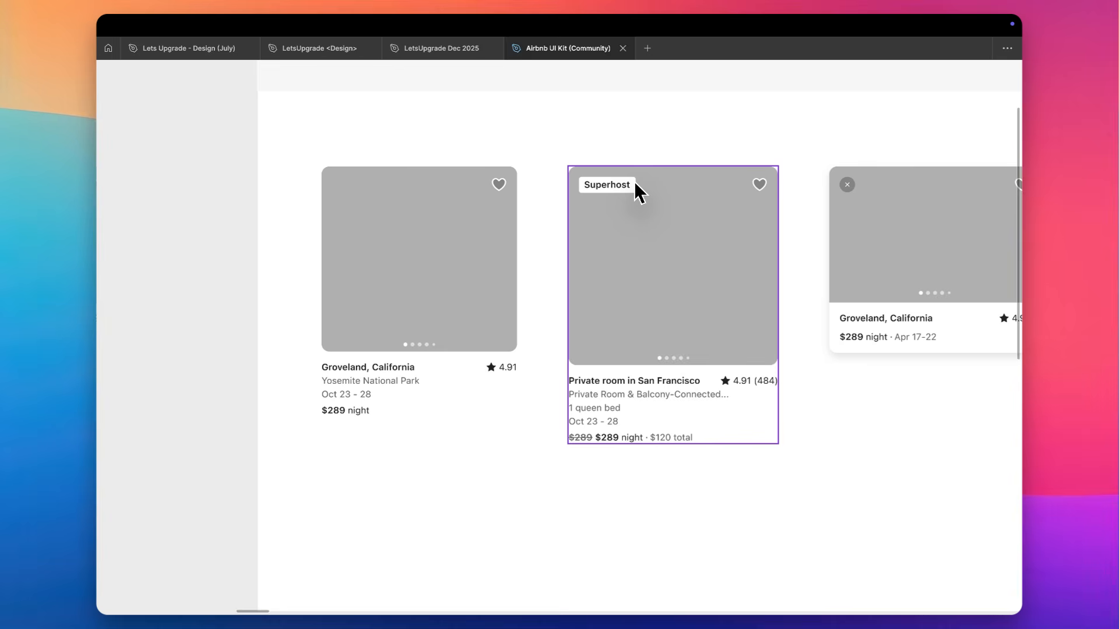
scroll(619, 280, down, 2)
scroll(618, 279, right, 2)
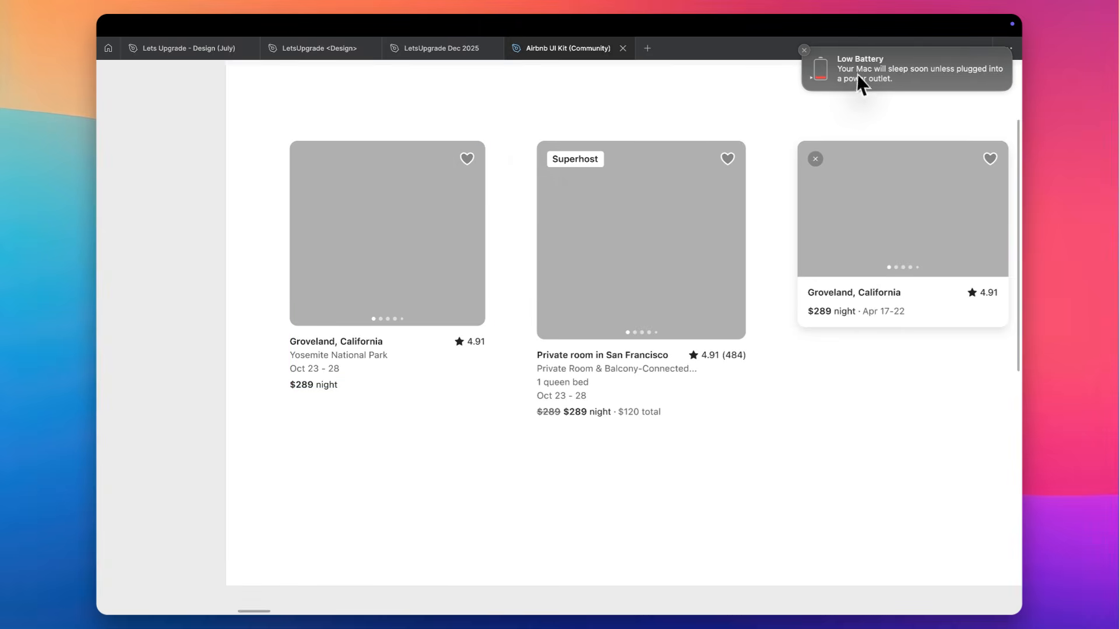
scroll(501, 187, right, 2)
scroll(501, 187, up, 1)
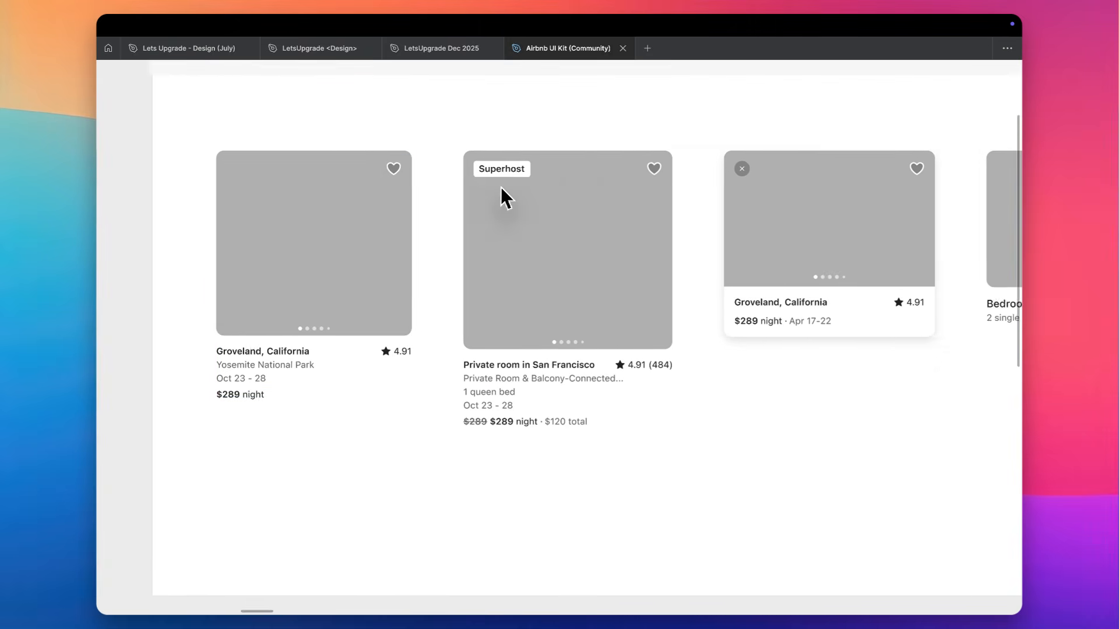
scroll(501, 188, right, 10)
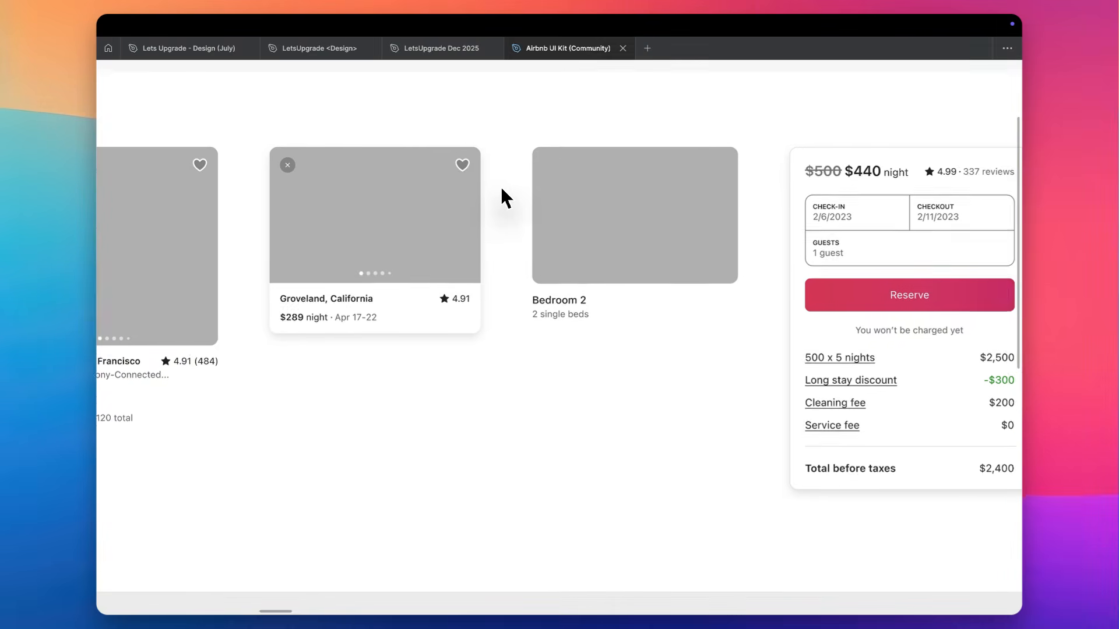
scroll(501, 189, down, 5)
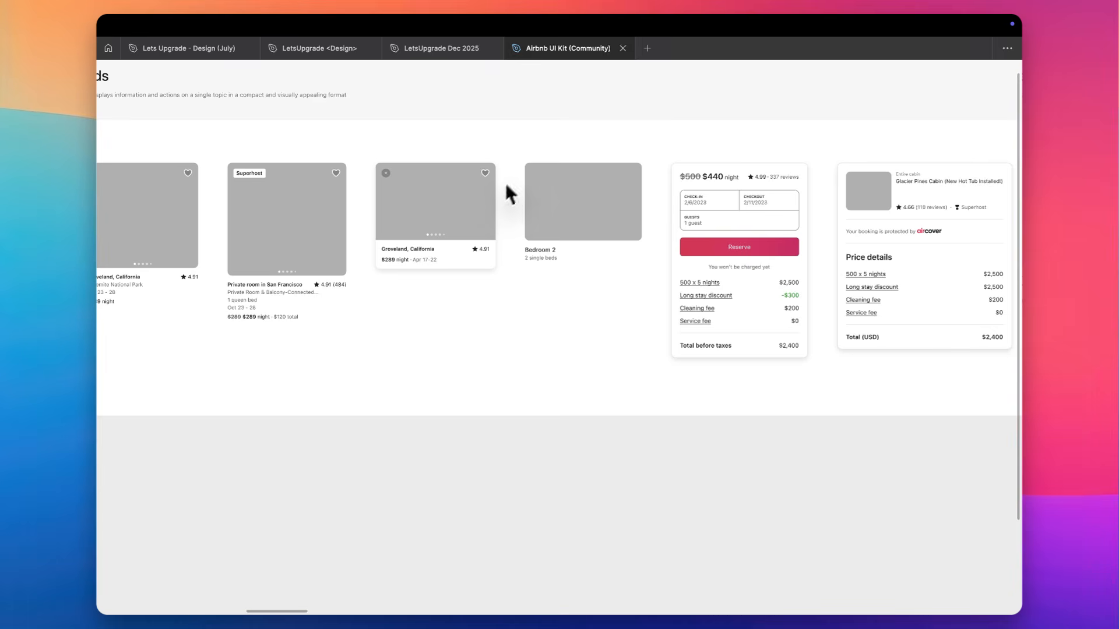
scroll(781, 228, up, 5)
scroll(733, 239, right, 4)
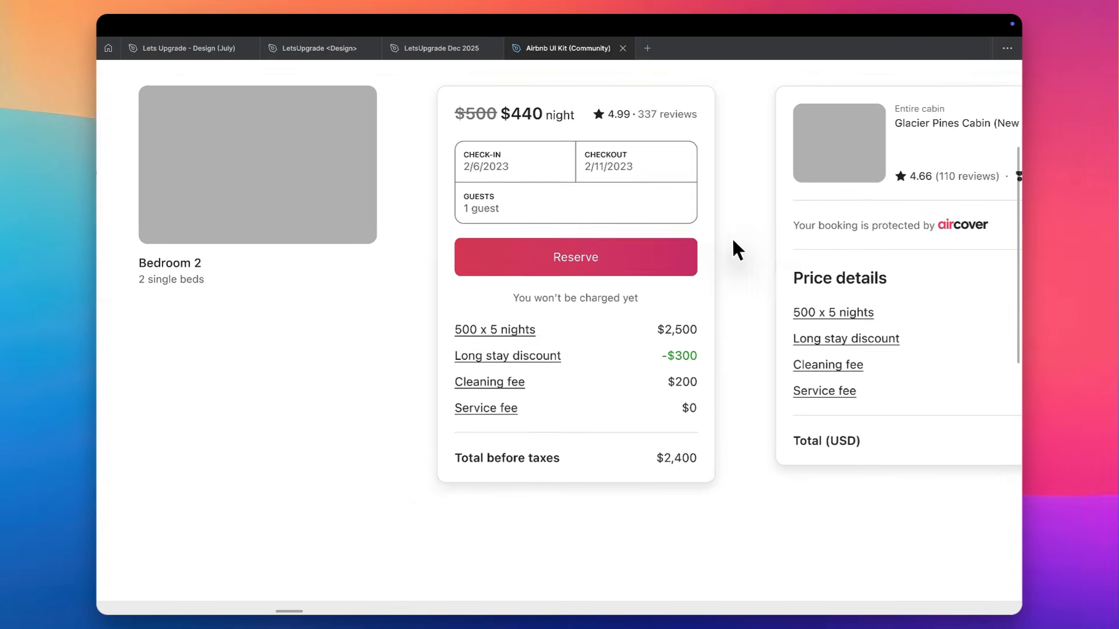
scroll(732, 238, left, 3)
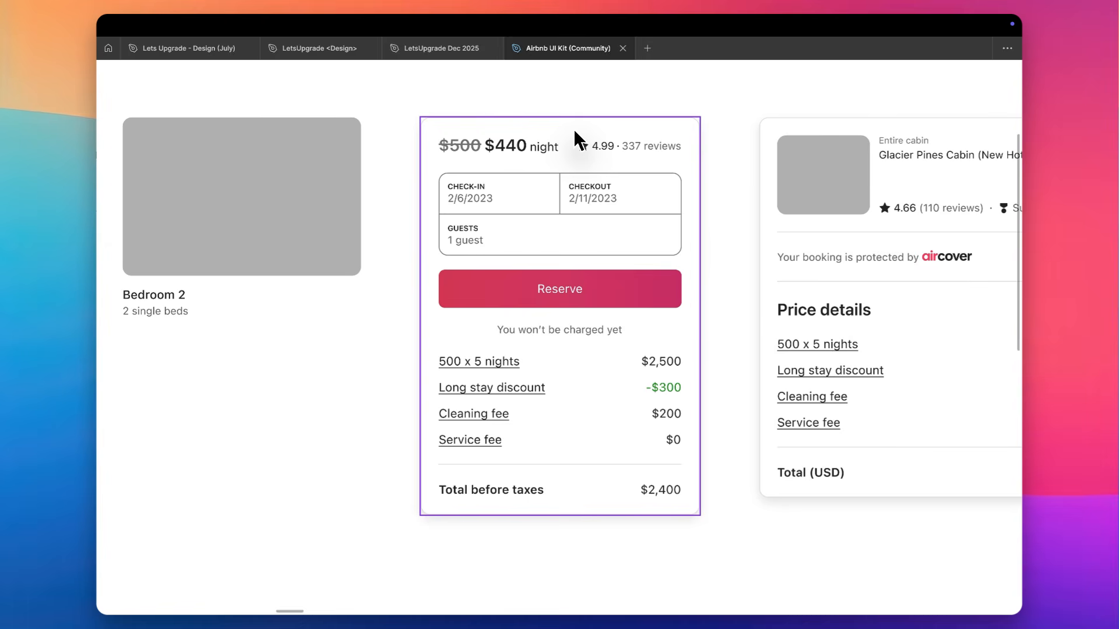
Try to widen the reservation card that holds the Reserve button, and undo the resize
click(659, 204)
drag(701, 215, 784, 218)
key(ctrl+z)
Show the interface again and expand the reservation card's layer to examine its nested layers
key(ctrl+backslash)
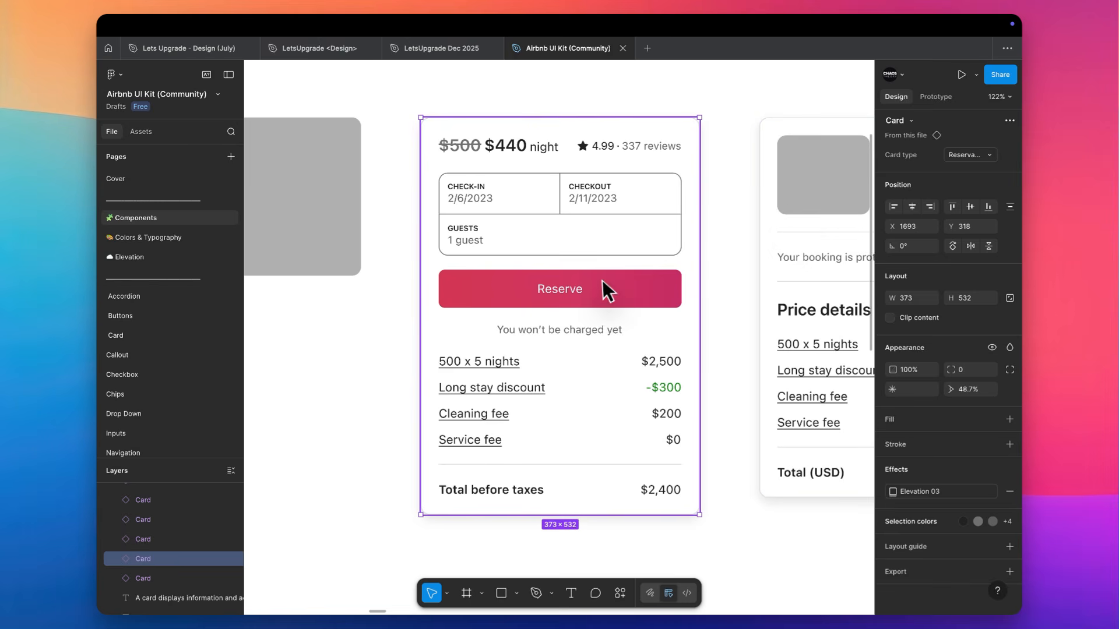
click(117, 558)
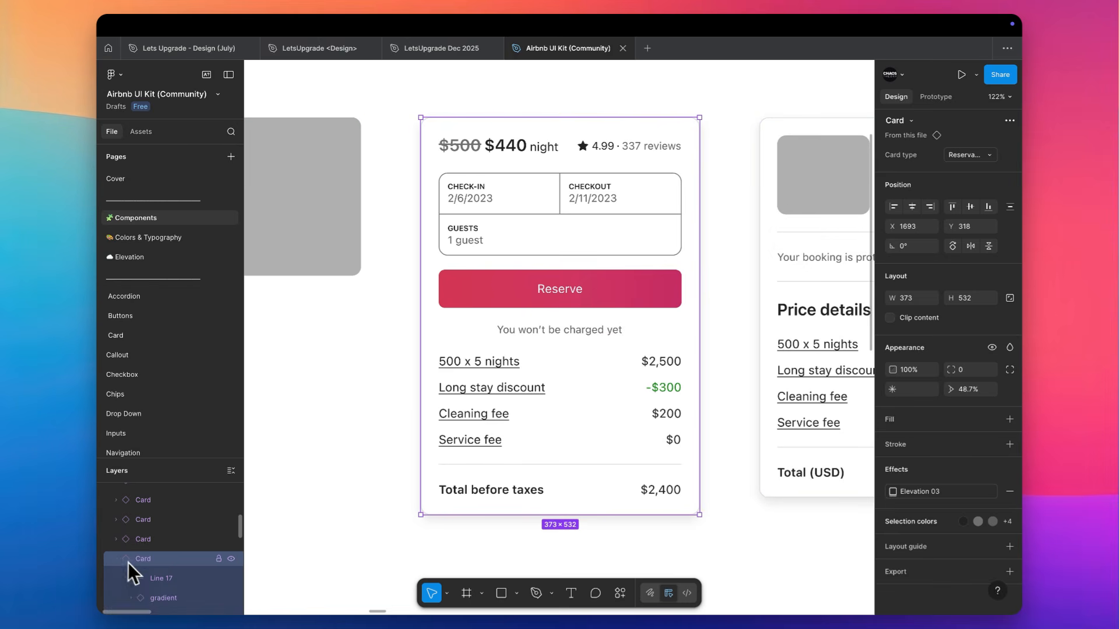
scroll(136, 574, down, 2)
scroll(138, 574, down, 5)
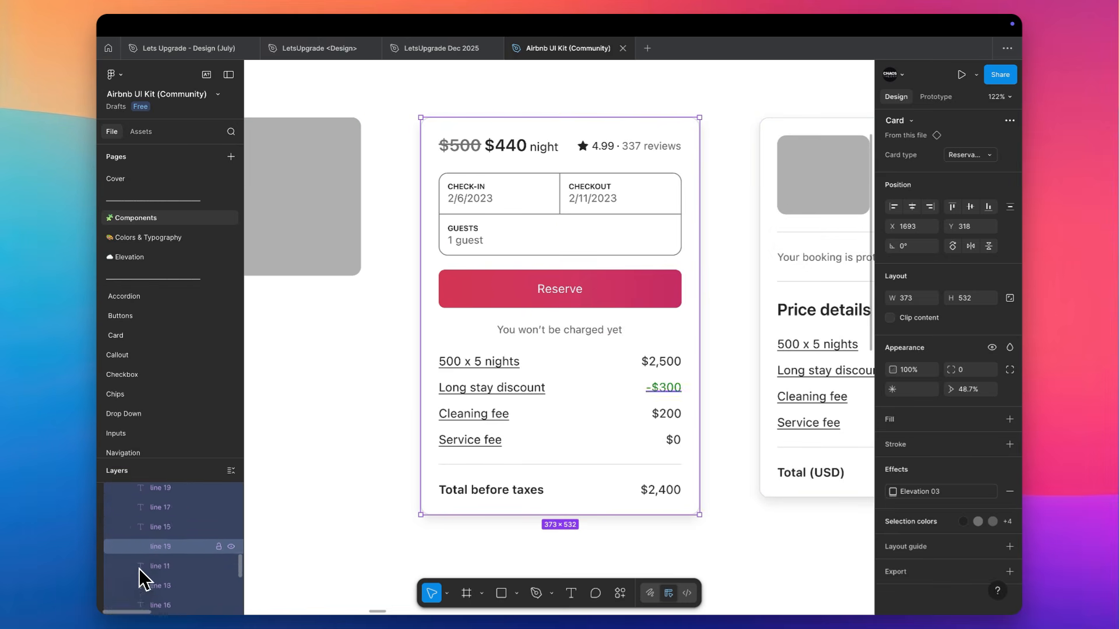
click(383, 300)
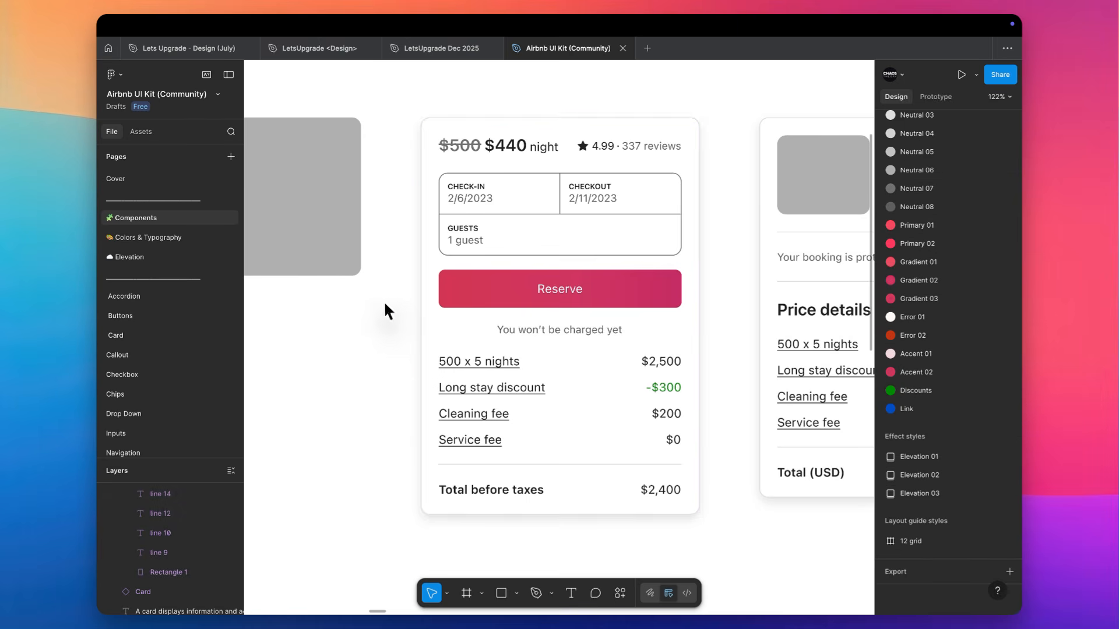
click(659, 316)
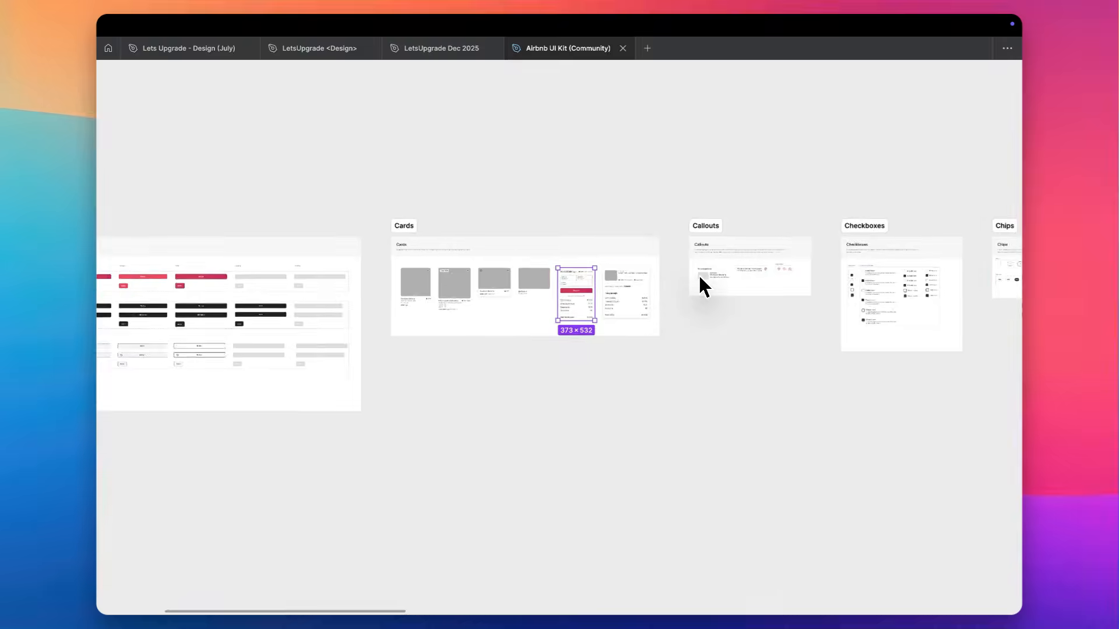
Examine the Callouts section and the Checkboxes section with its plain and labelled checkbox states
scroll(698, 276, right, 4)
scroll(670, 294, up, 10)
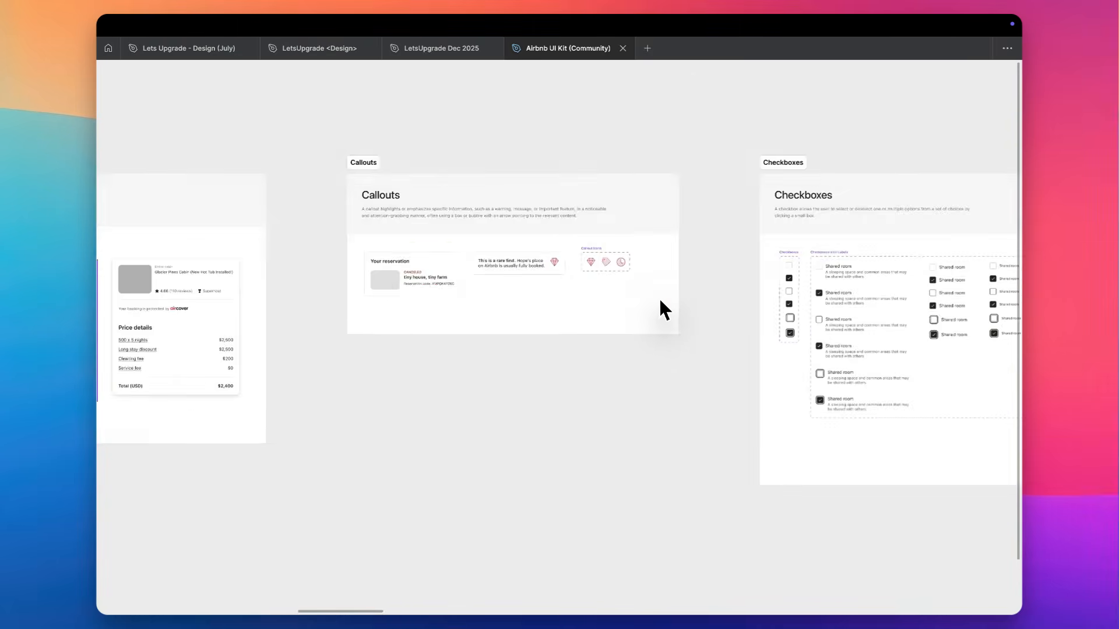
scroll(620, 270, left, 1)
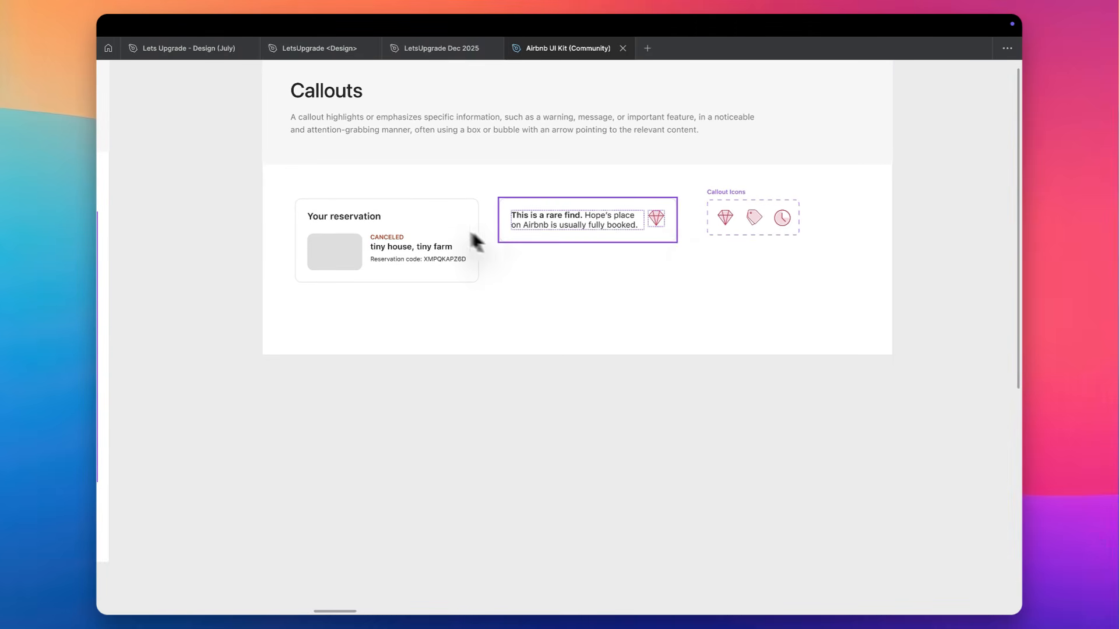
scroll(518, 257, down, 2)
scroll(516, 247, down, 2)
scroll(516, 247, right, 8)
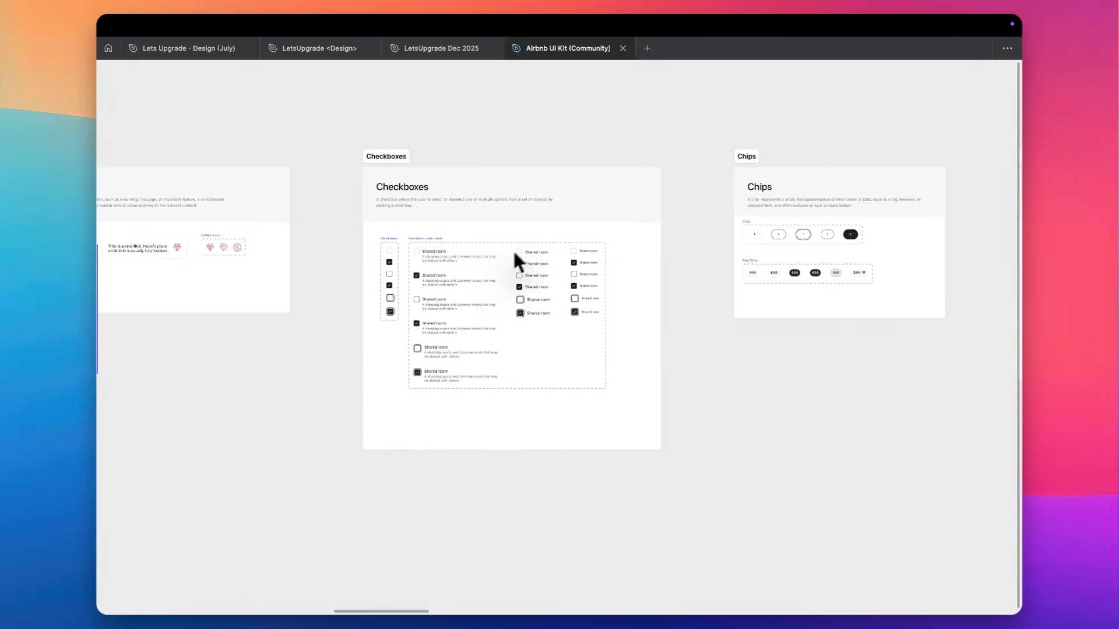
scroll(459, 276, up, 1)
scroll(460, 277, up, 5)
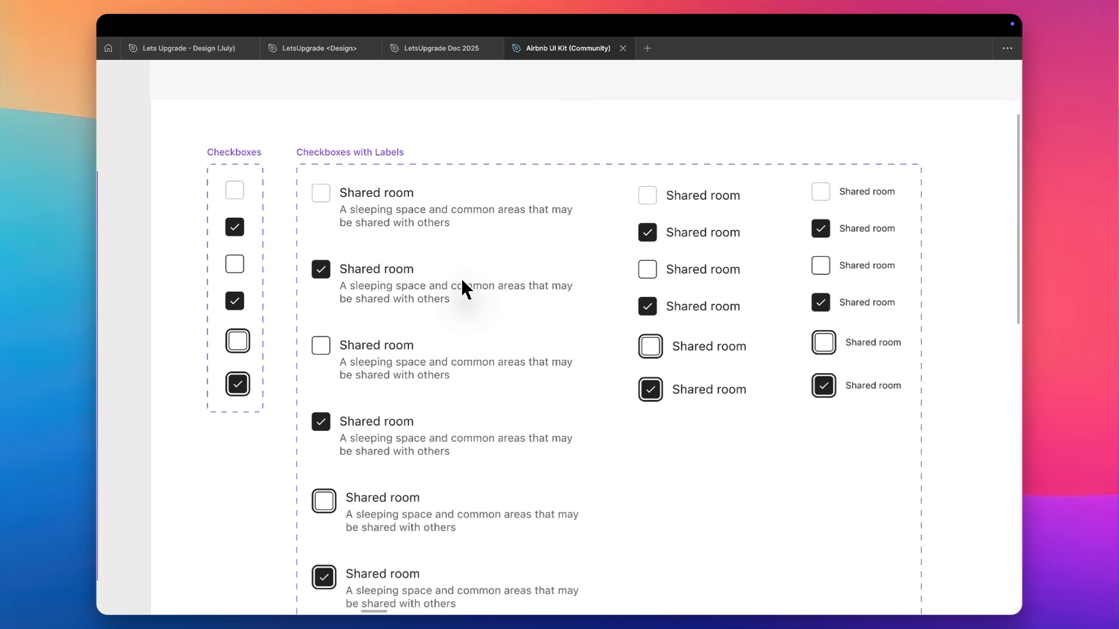
Show the interface again and select the default full-width primary button in the Buttons section to examine its properties
scroll(460, 278, down, 10)
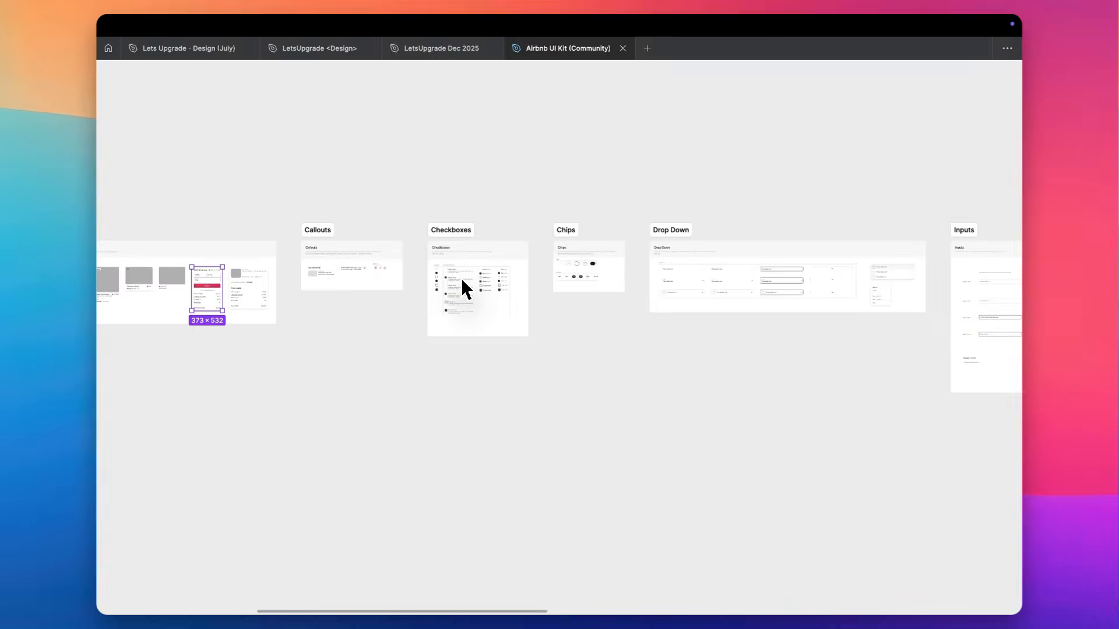
scroll(460, 278, left, 5)
scroll(460, 277, down, 3)
scroll(460, 277, left, 5)
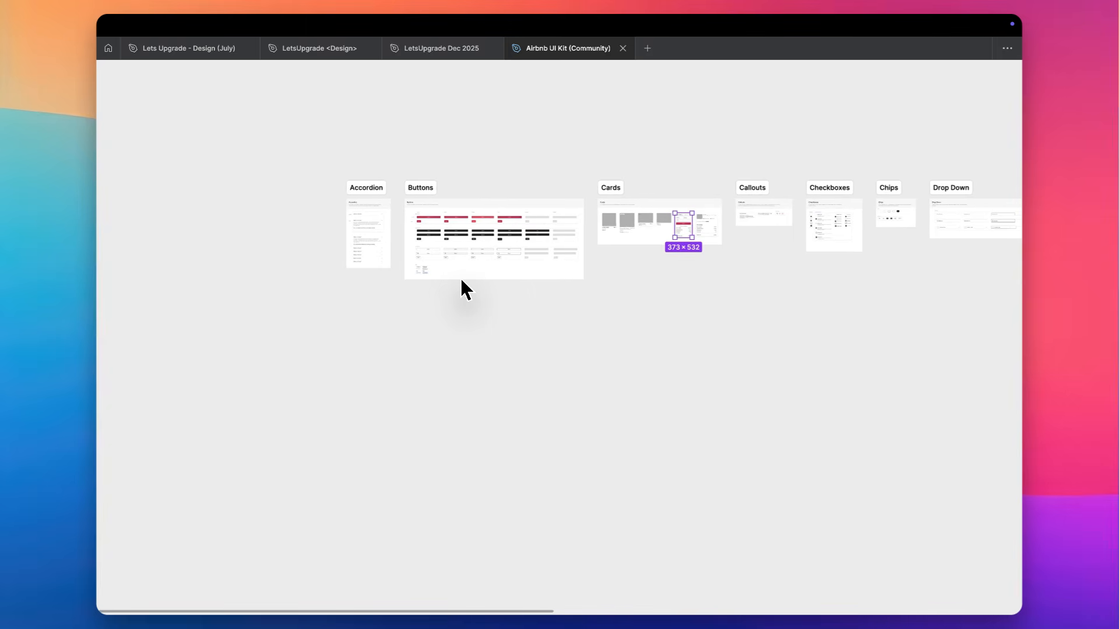
scroll(461, 282, up, 4)
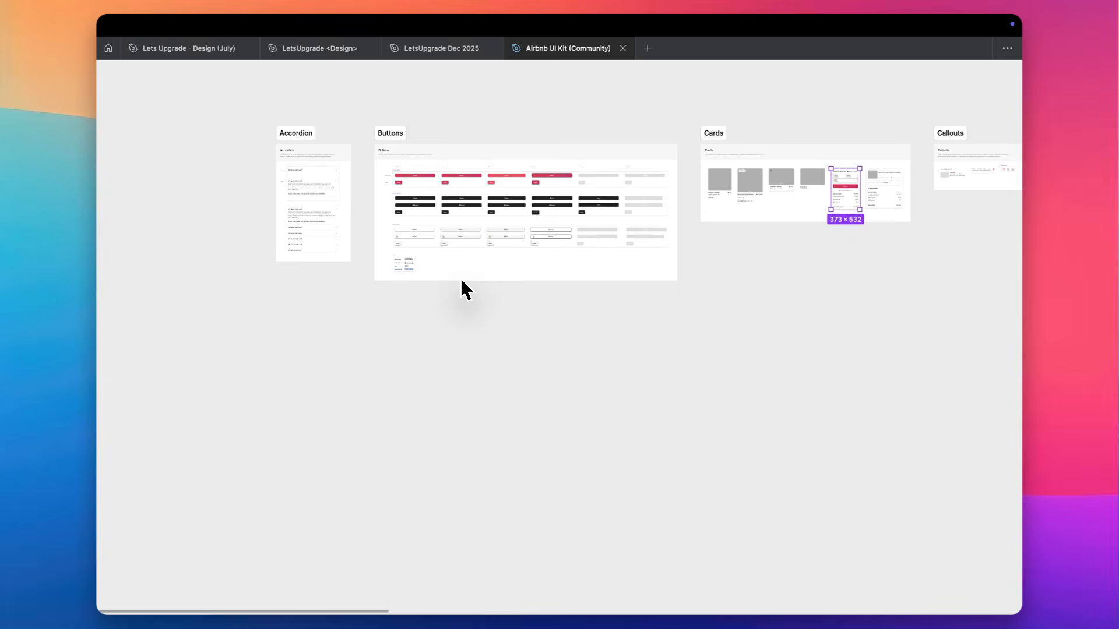
key(super+backslash)
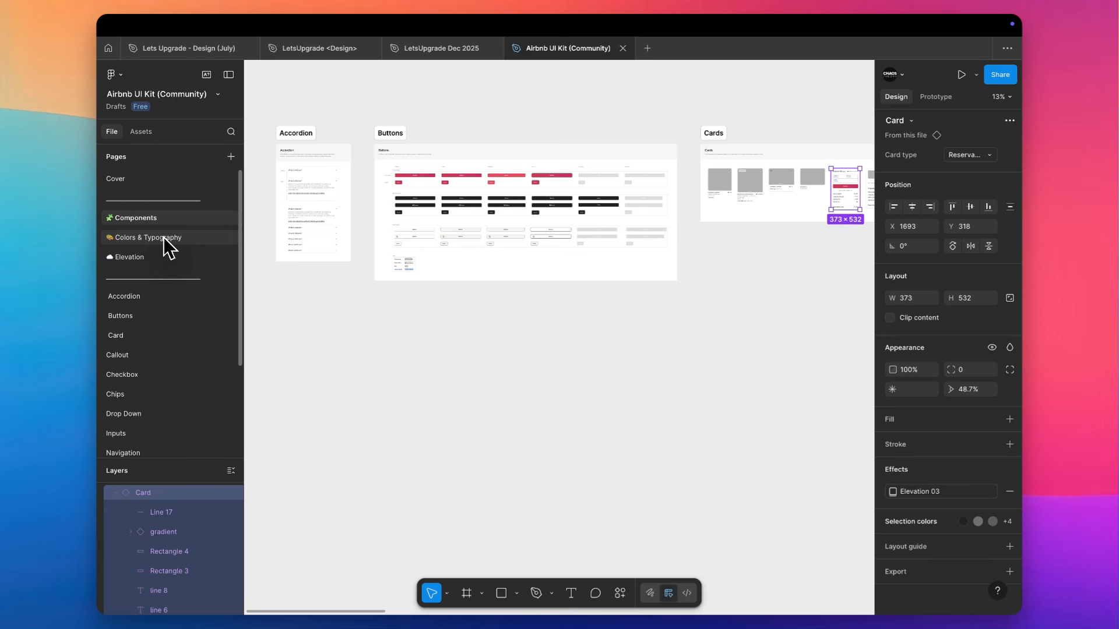
scroll(401, 168, up, 5)
click(401, 168)
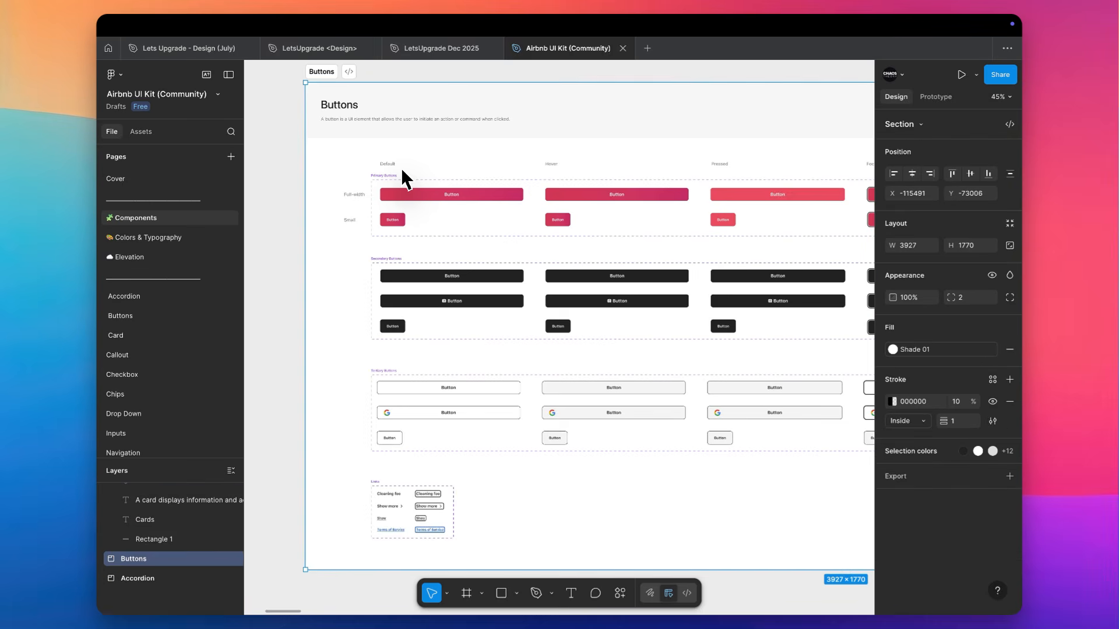
scroll(401, 167, up, 3)
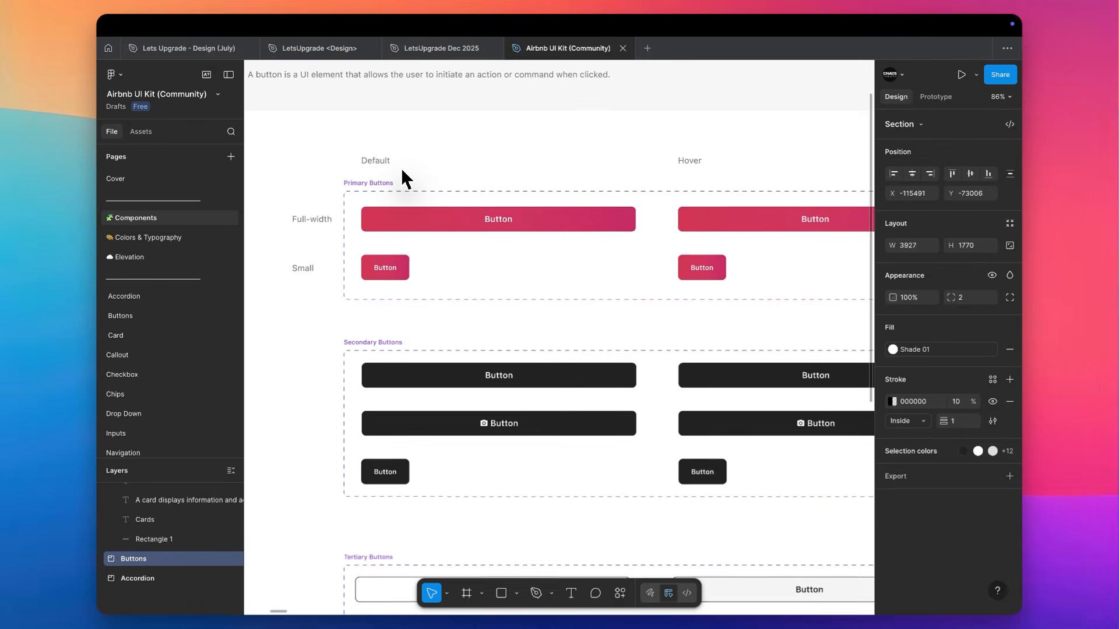
click(431, 229)
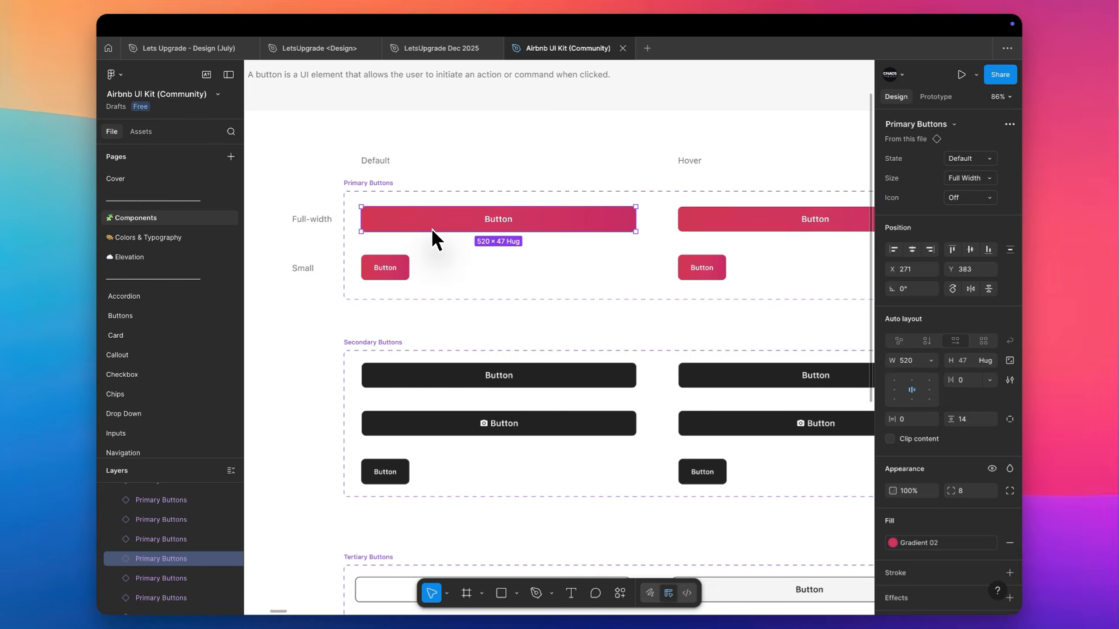
scroll(431, 228, down, 5)
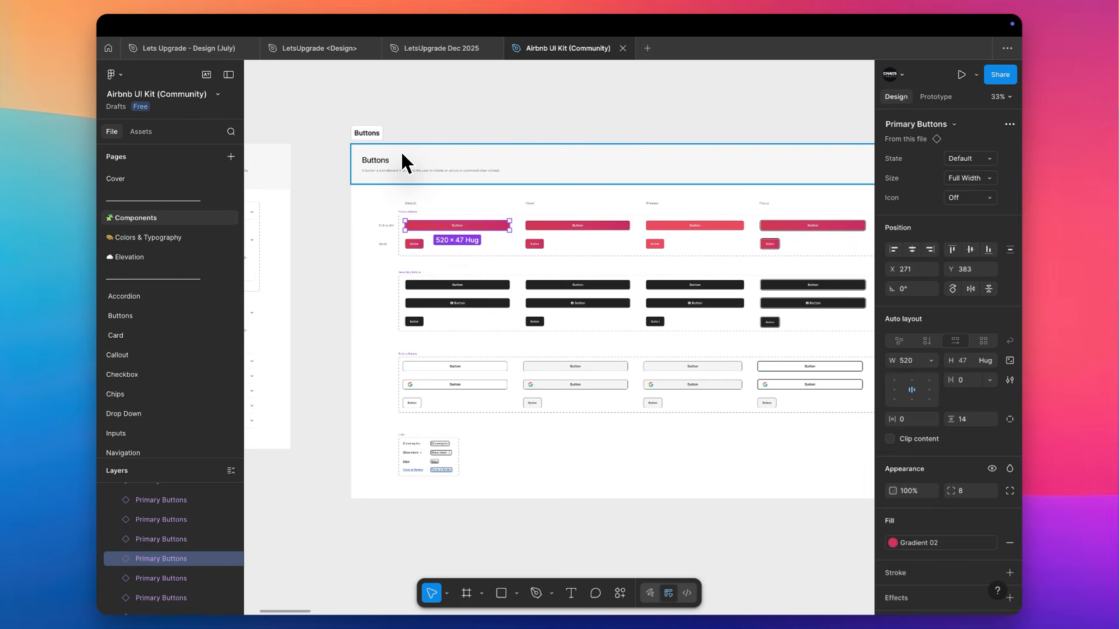
Open the Colors & Typography page of the UI kit
click(169, 238)
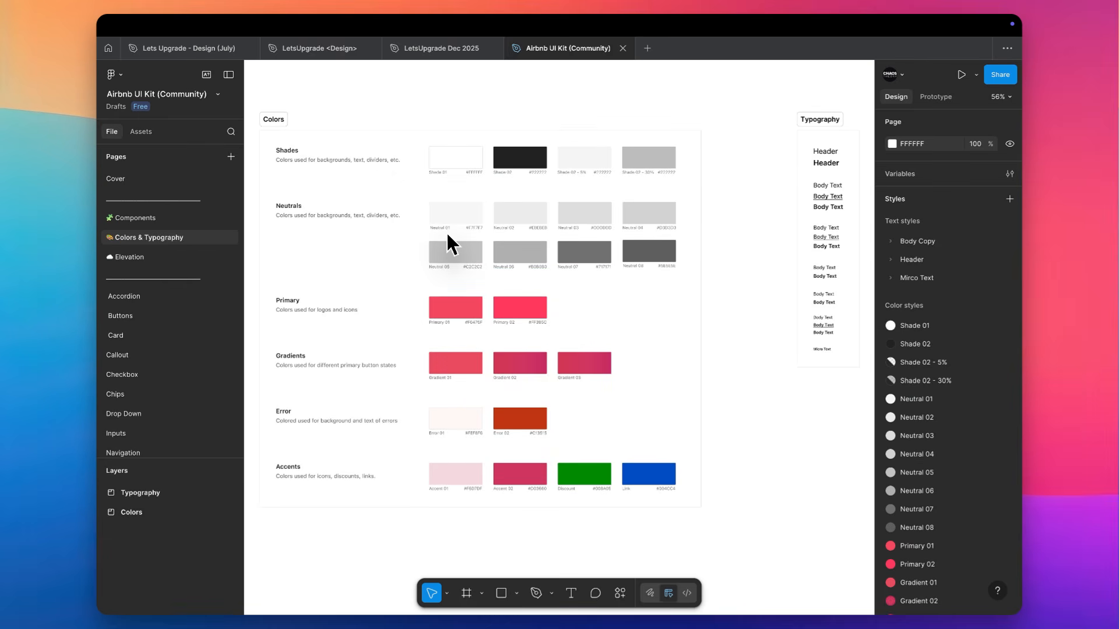
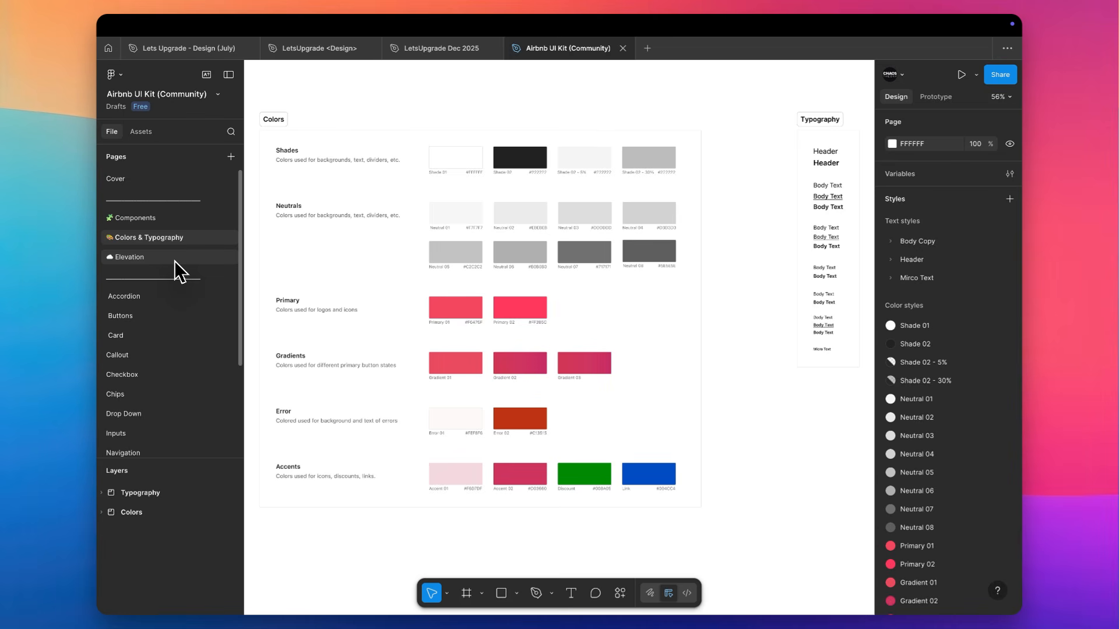
Open the Accordion page and examine its closed and open accordion variants and the FAQ / Desktop layout
click(138, 296)
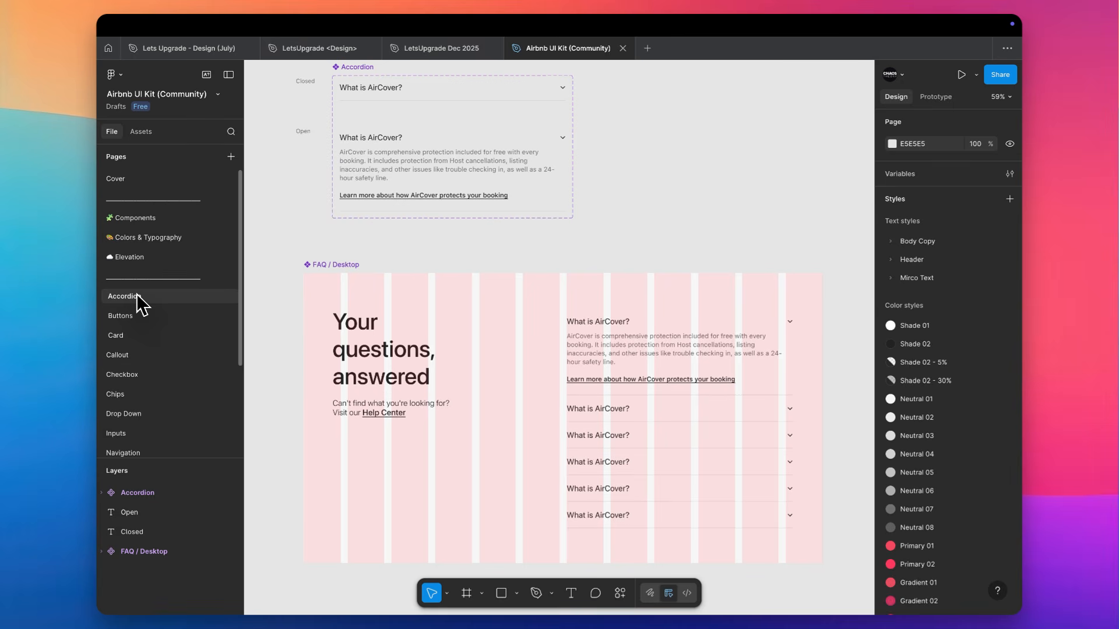
scroll(528, 221, down, 5)
scroll(528, 220, up, 4)
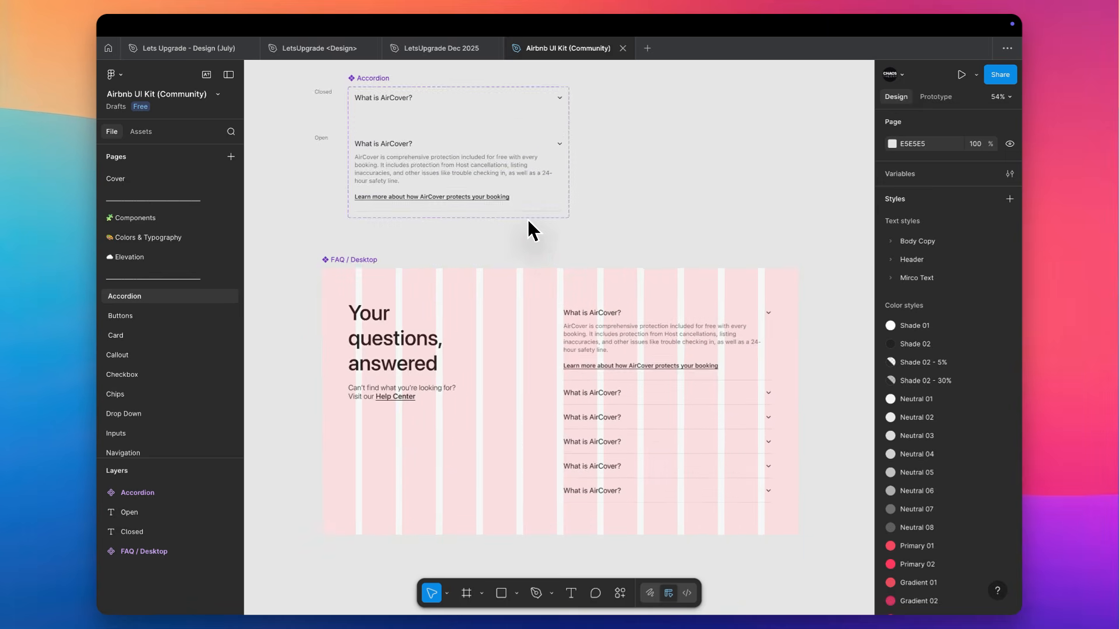
scroll(528, 221, down, 4)
scroll(528, 221, right, 2)
Remove the 12 grid layout guide from the FAQ / Desktop component
click(298, 154)
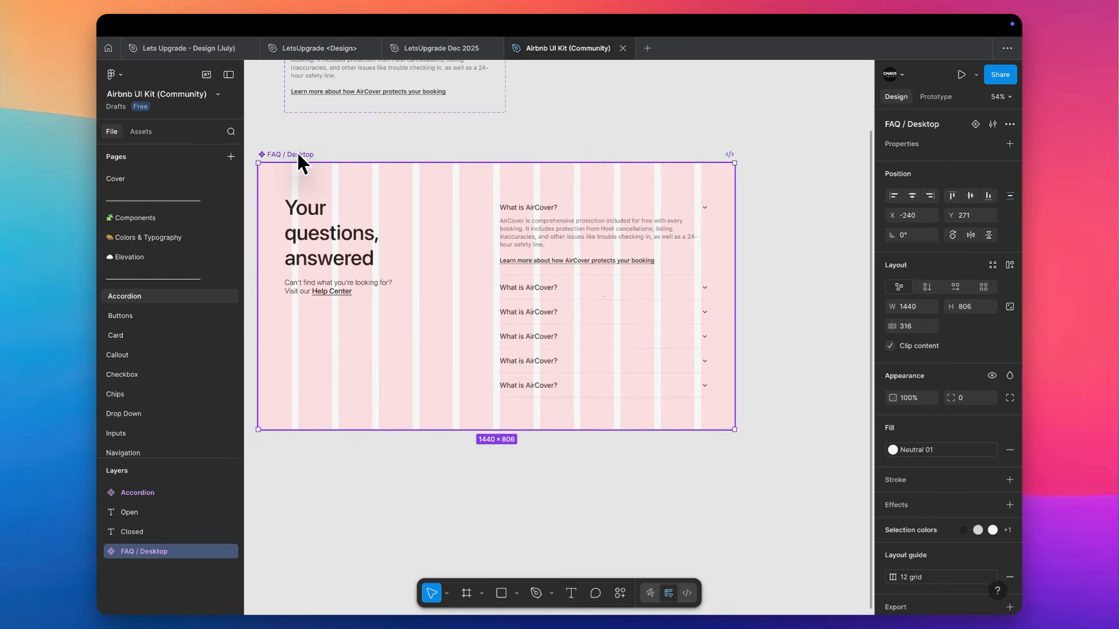
scroll(992, 525, down, 1)
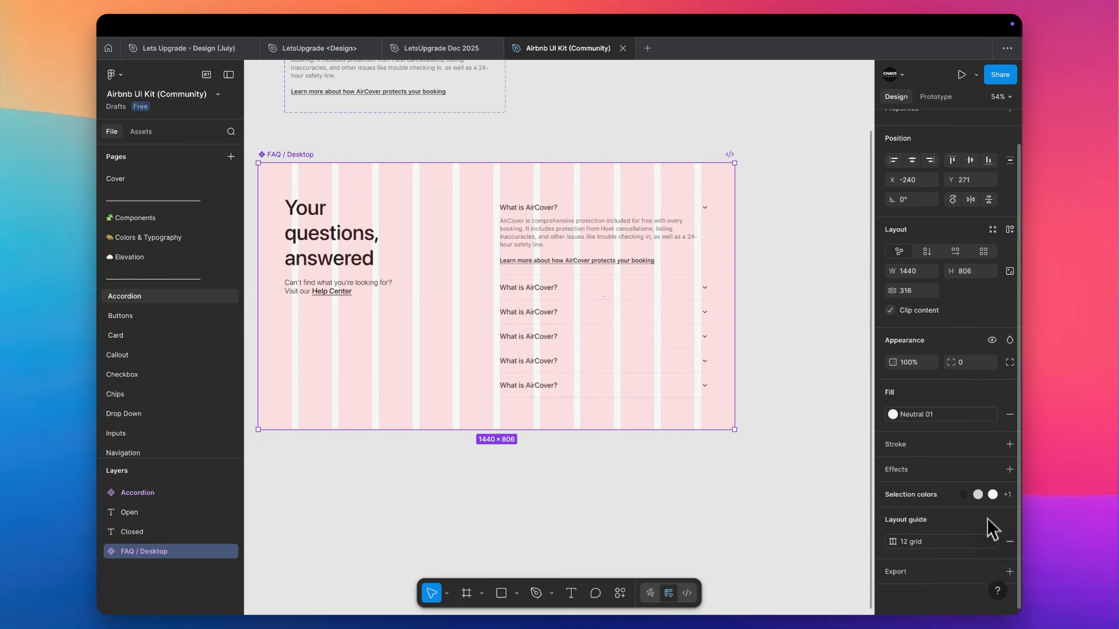
click(1010, 541)
scroll(623, 150, up, 5)
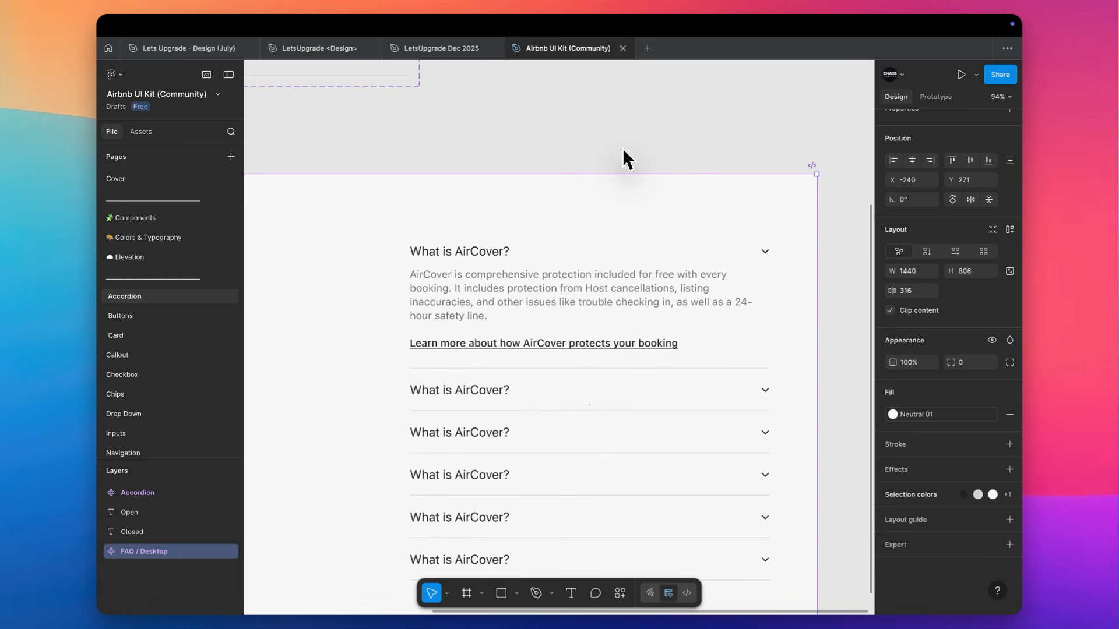
Select the expanded accordion and the closed accordions below it in the FAQ list to examine their layout properties
scroll(621, 146, down, 5)
double_click(580, 125)
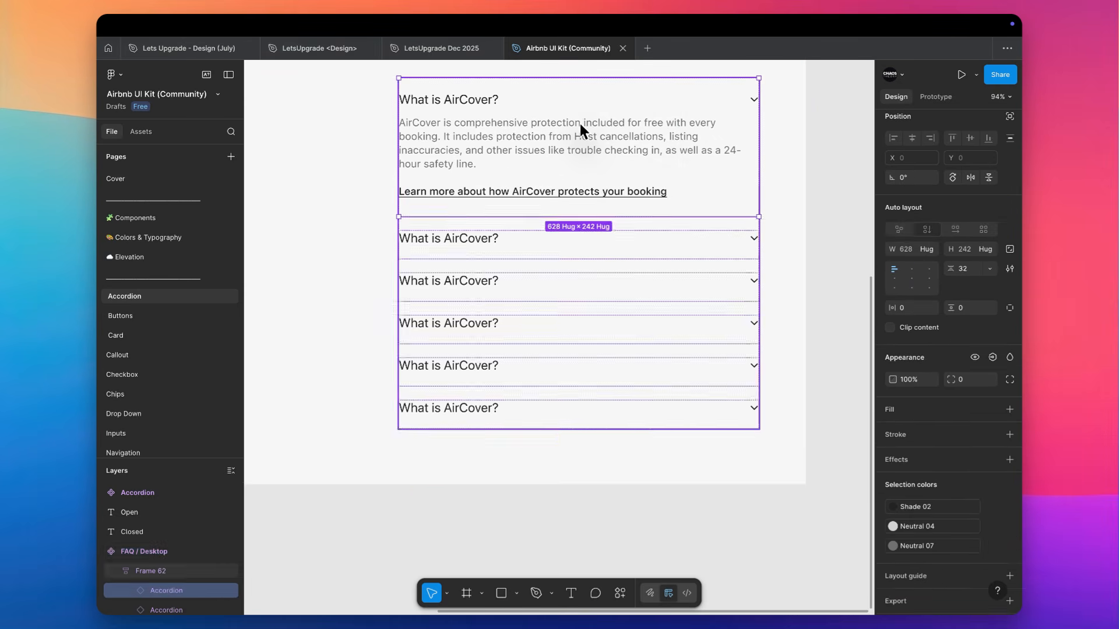
click(579, 124)
click(593, 250)
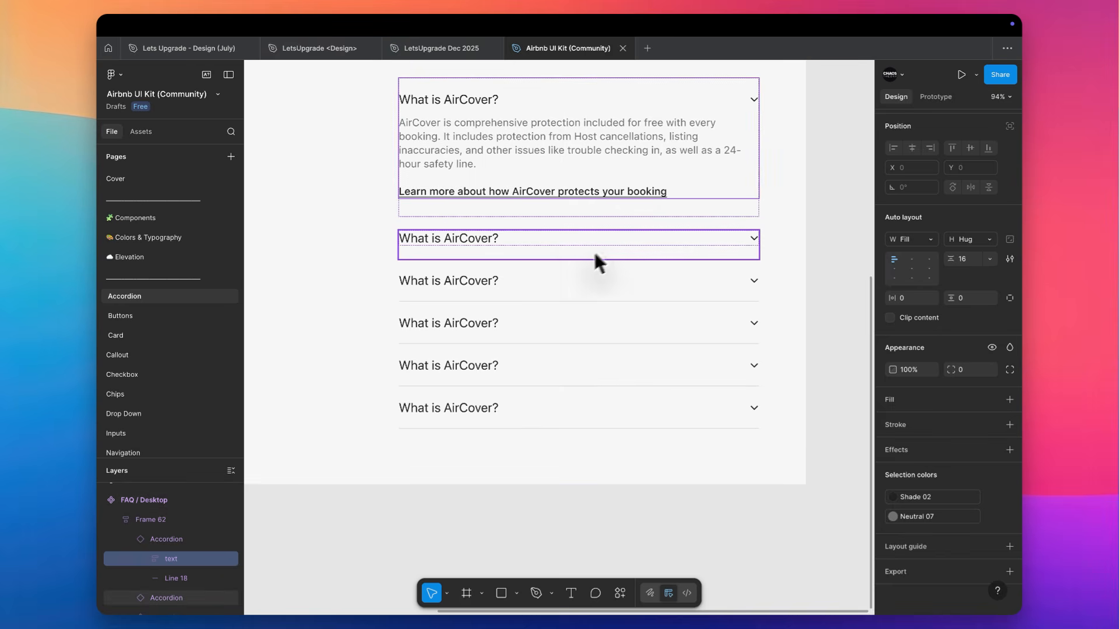
key(Escape)
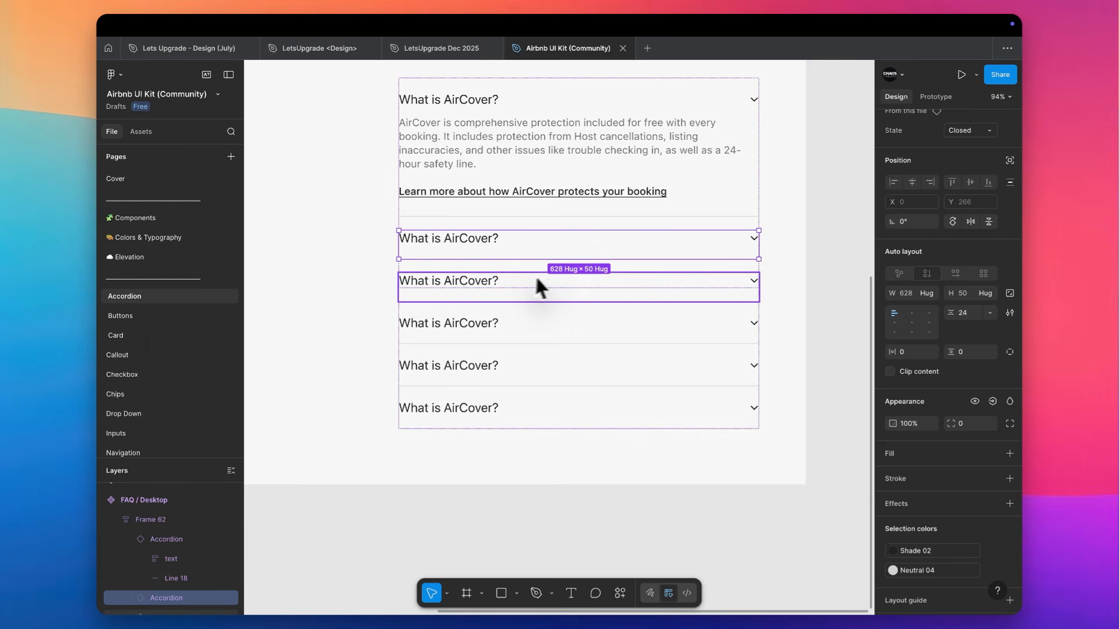
click(507, 285)
scroll(641, 275, down, 5)
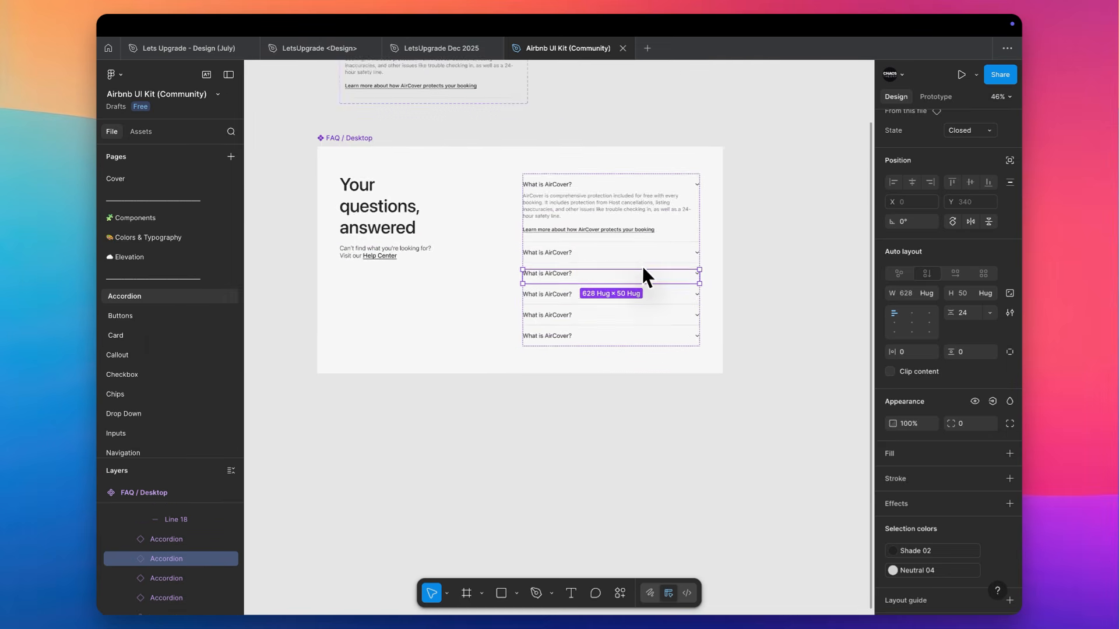
scroll(643, 267, up, 4)
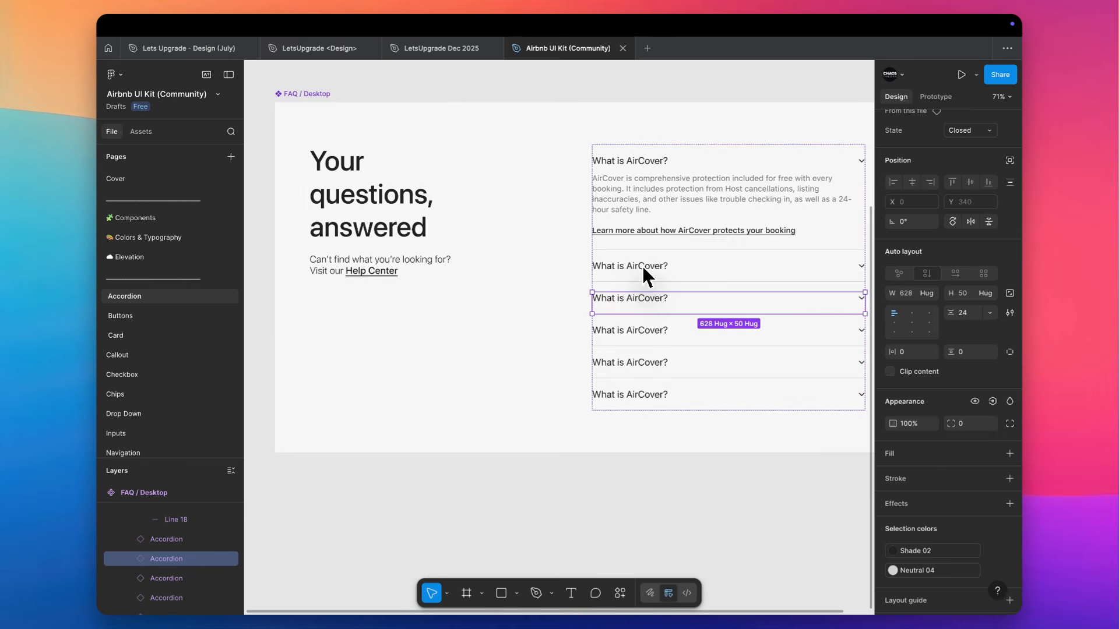
Look through the kit's component pages from Buttons, Card, Callout and Checkbox on to Drop Down, ending on the Chips page
click(133, 318)
click(148, 333)
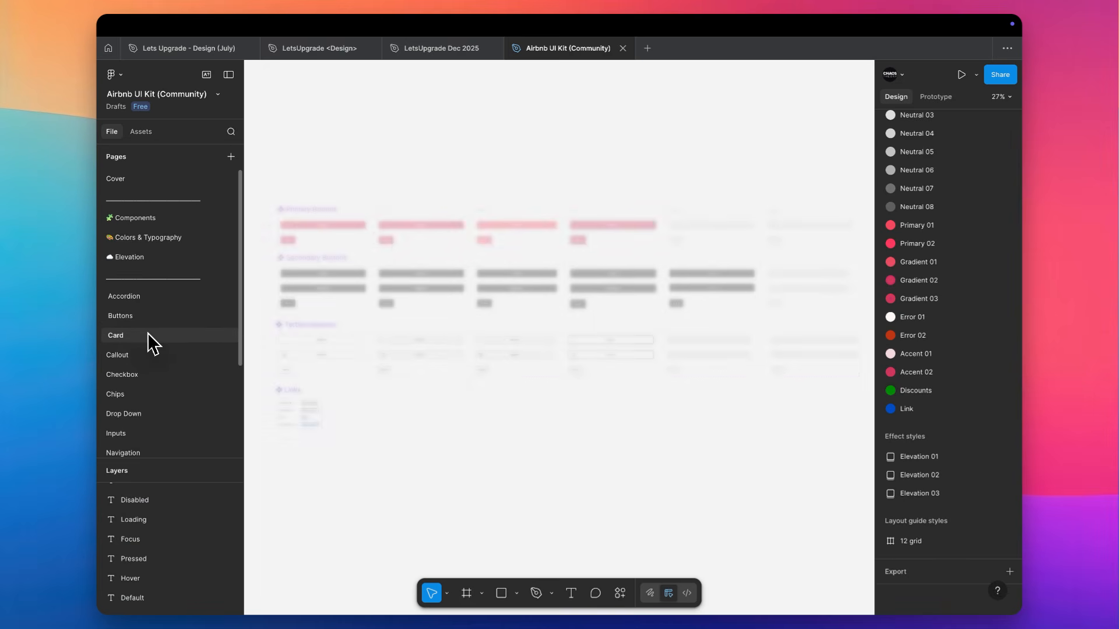
click(145, 356)
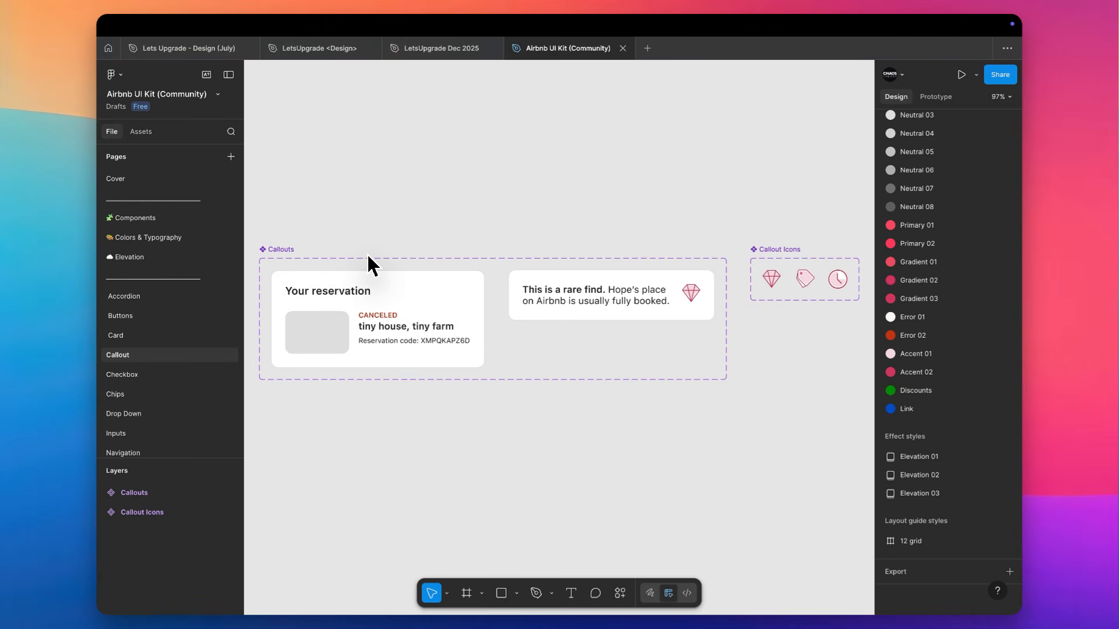
click(176, 373)
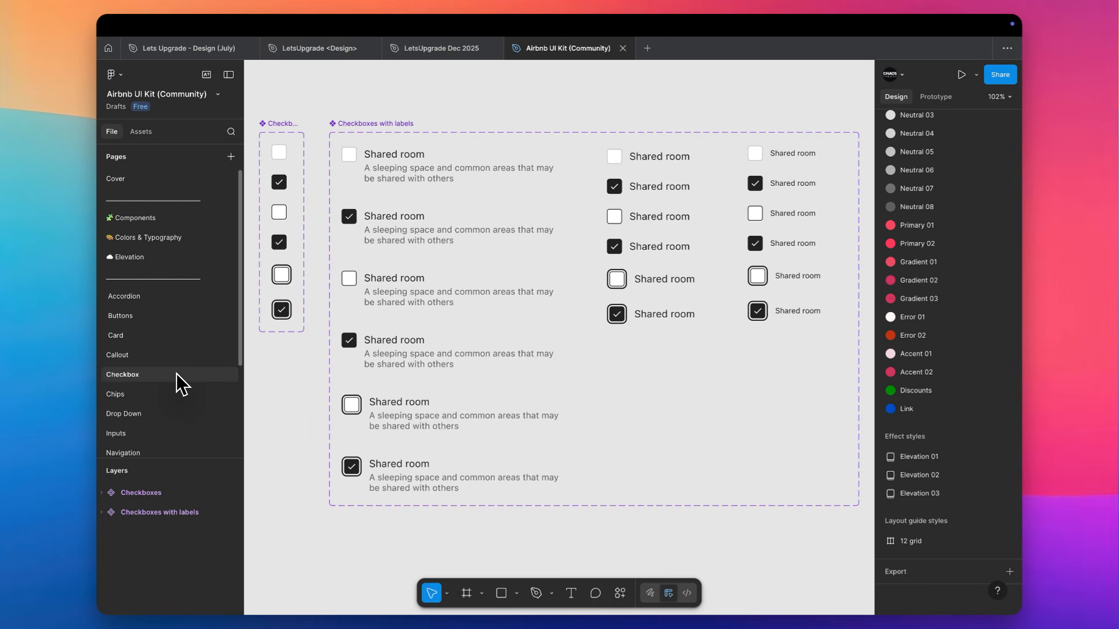
click(139, 395)
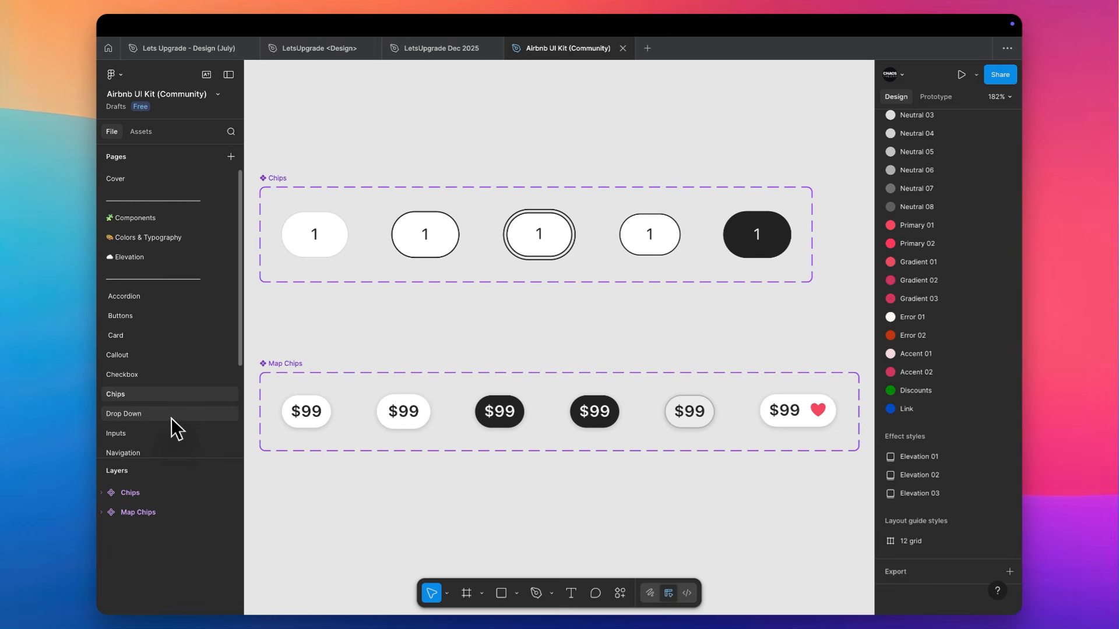
click(171, 415)
click(159, 396)
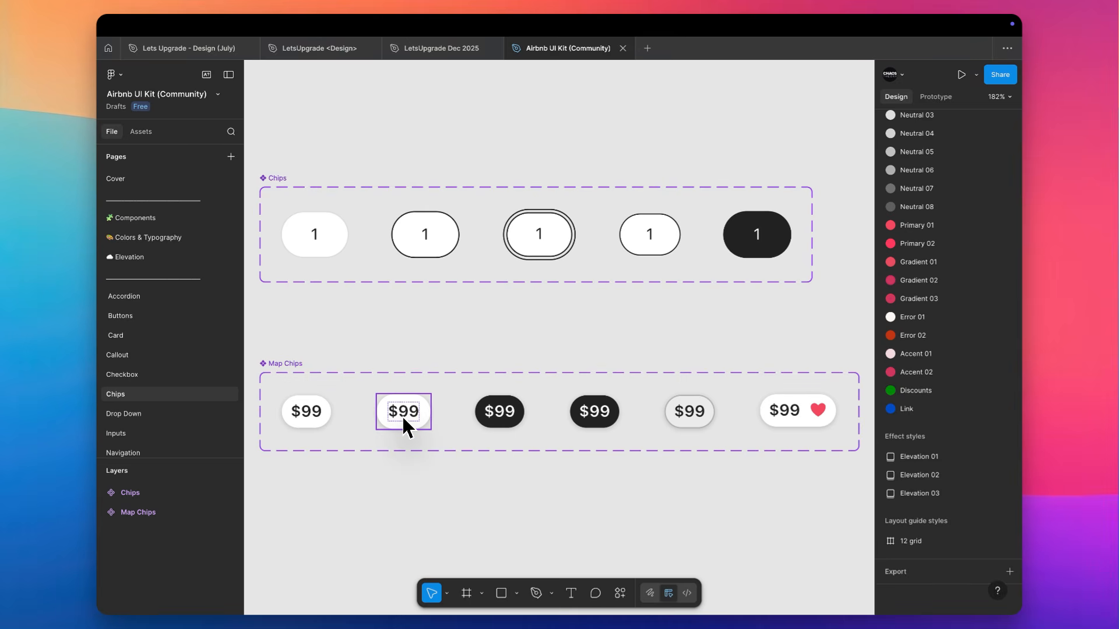
Select the individual Map Chips variants, including Pressed, Selected, Default and Favorited, to compare their properties
click(512, 402)
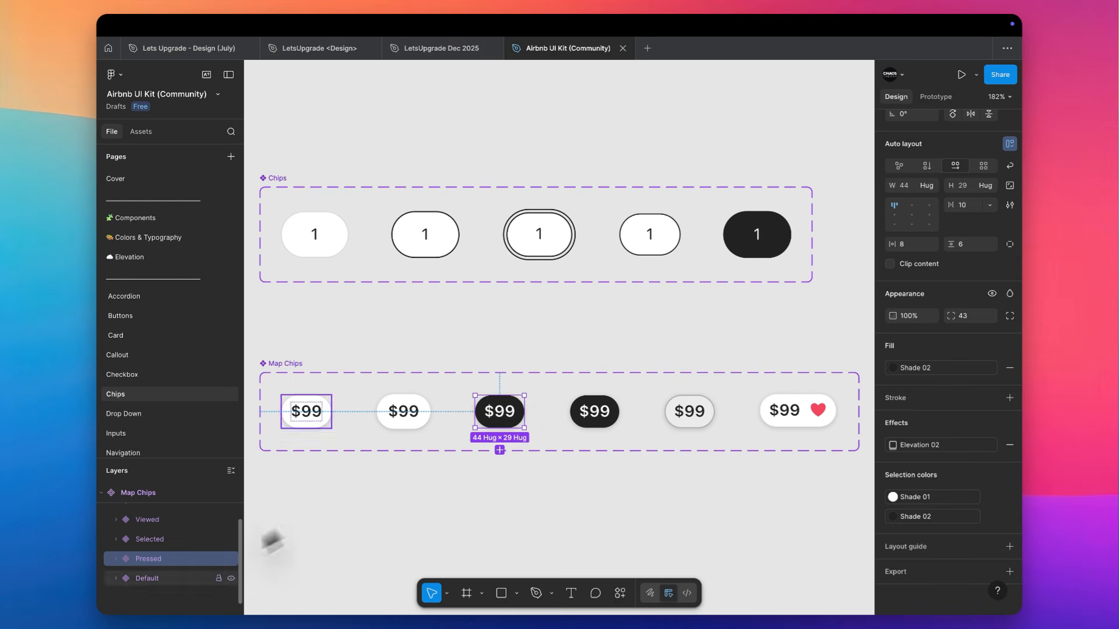
click(597, 419)
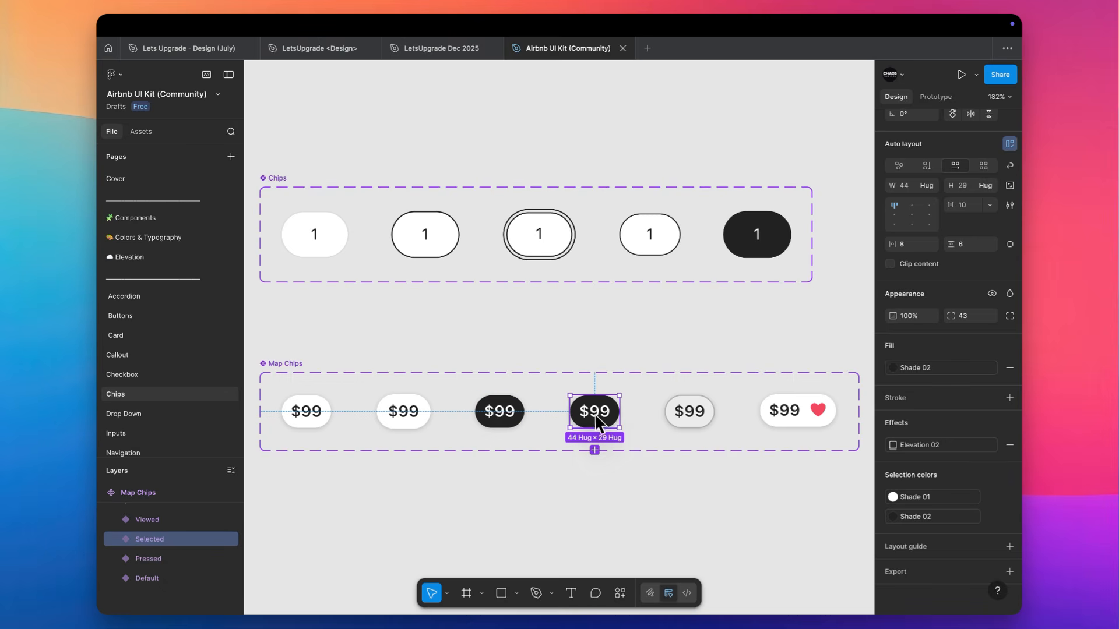
click(501, 415)
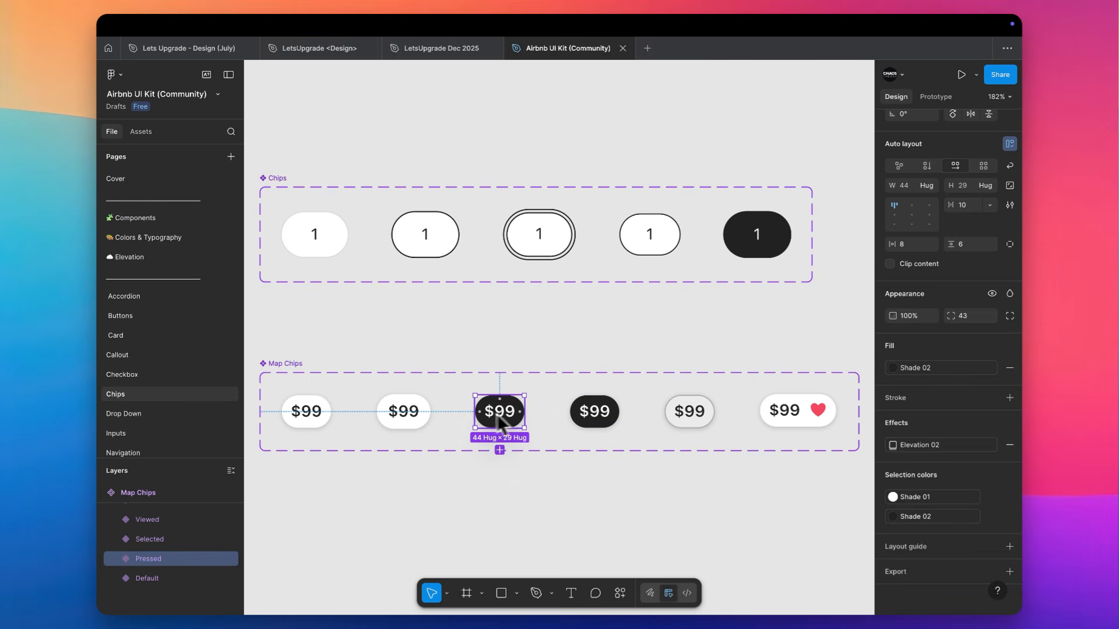
click(418, 411)
click(317, 413)
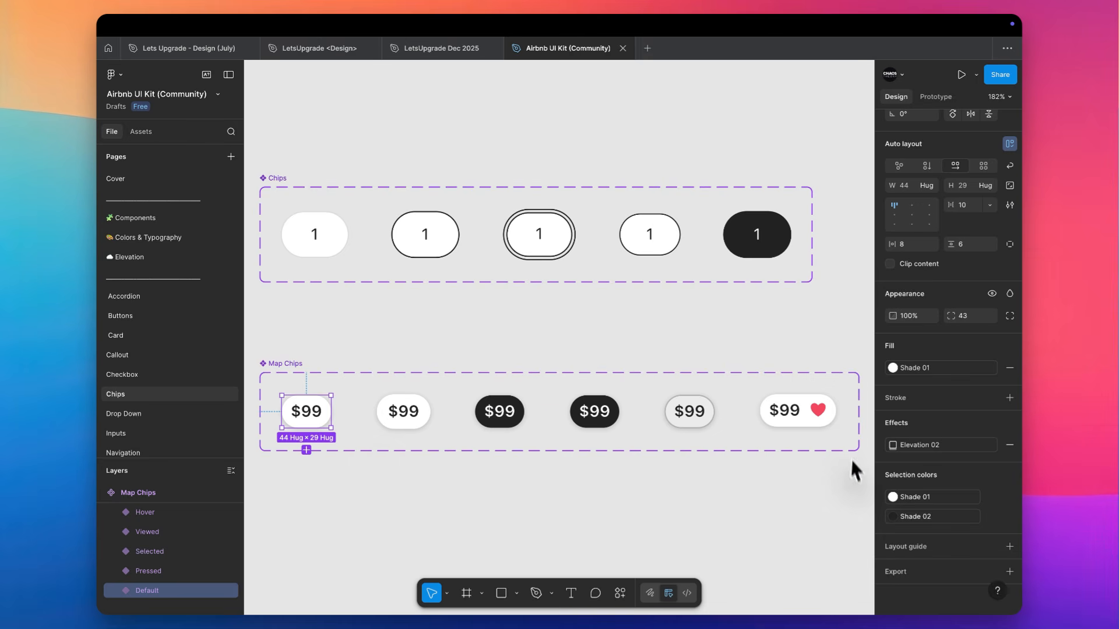
click(798, 411)
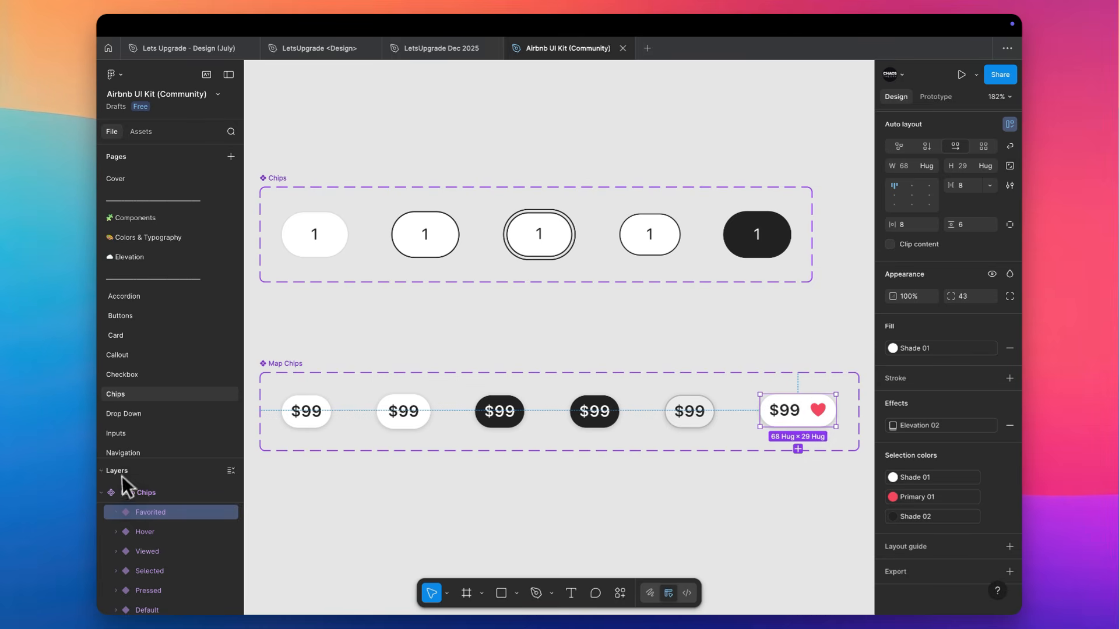
Open the Drop Down page and examine its dropdown variants and the remaining component pages in the kit
click(152, 414)
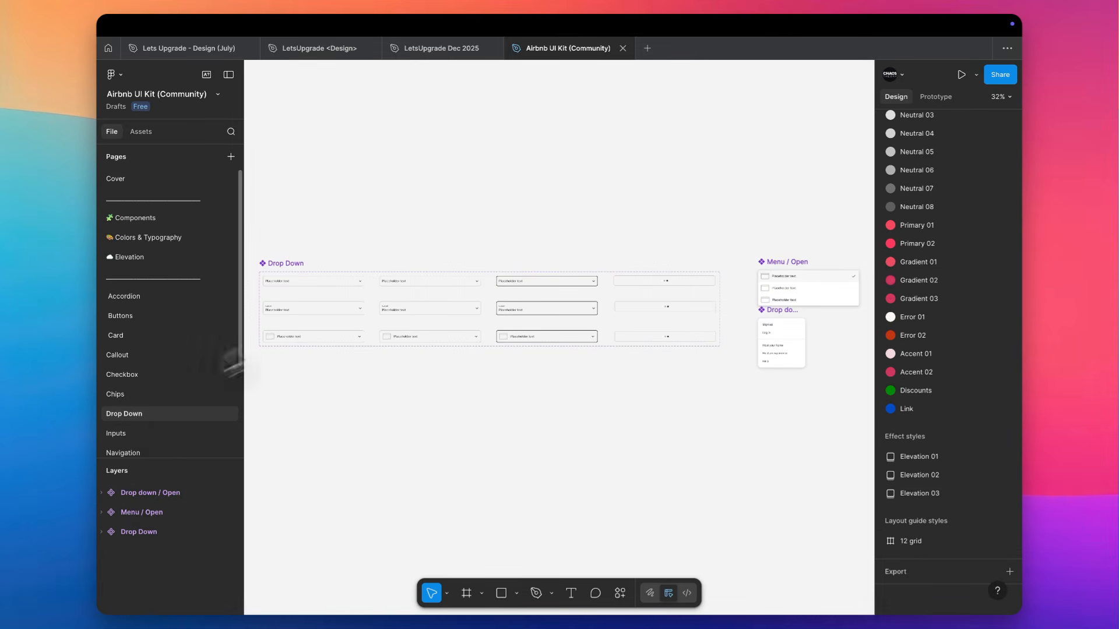
scroll(324, 305, up, 4)
scroll(325, 307, left, 3)
scroll(325, 307, down, 1)
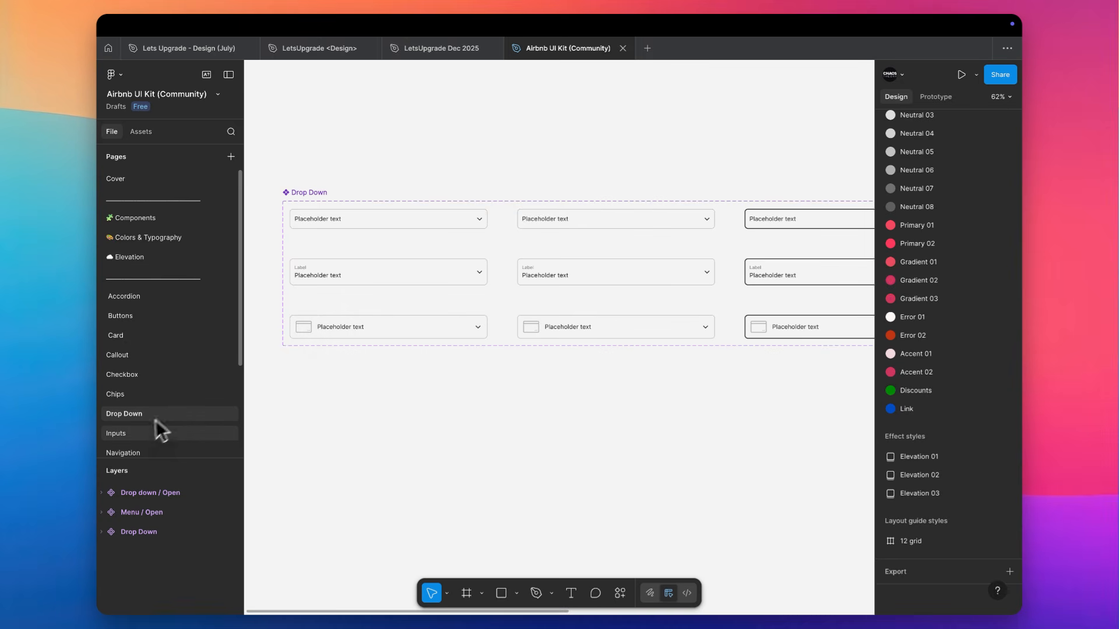
scroll(151, 422, down, 3)
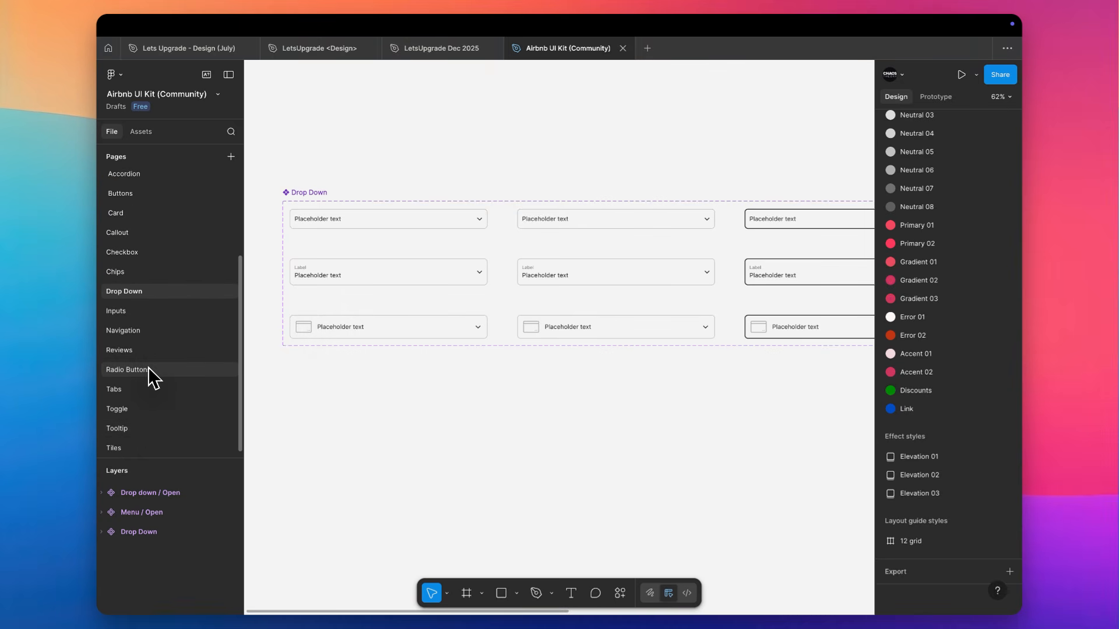
scroll(148, 367, up, 3)
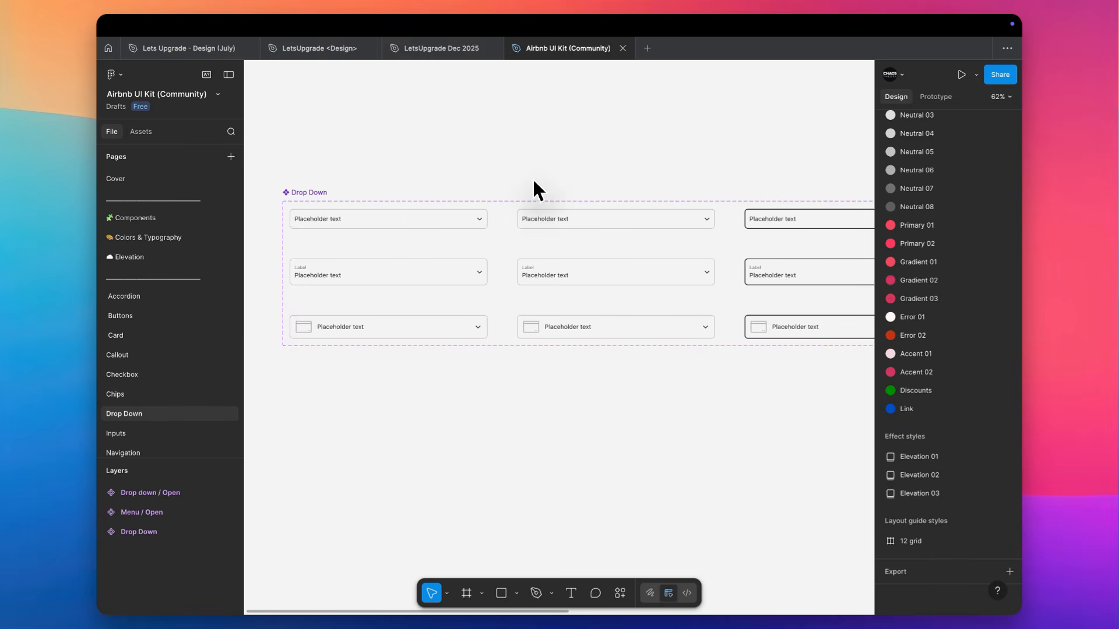
scroll(532, 177, down, 3)
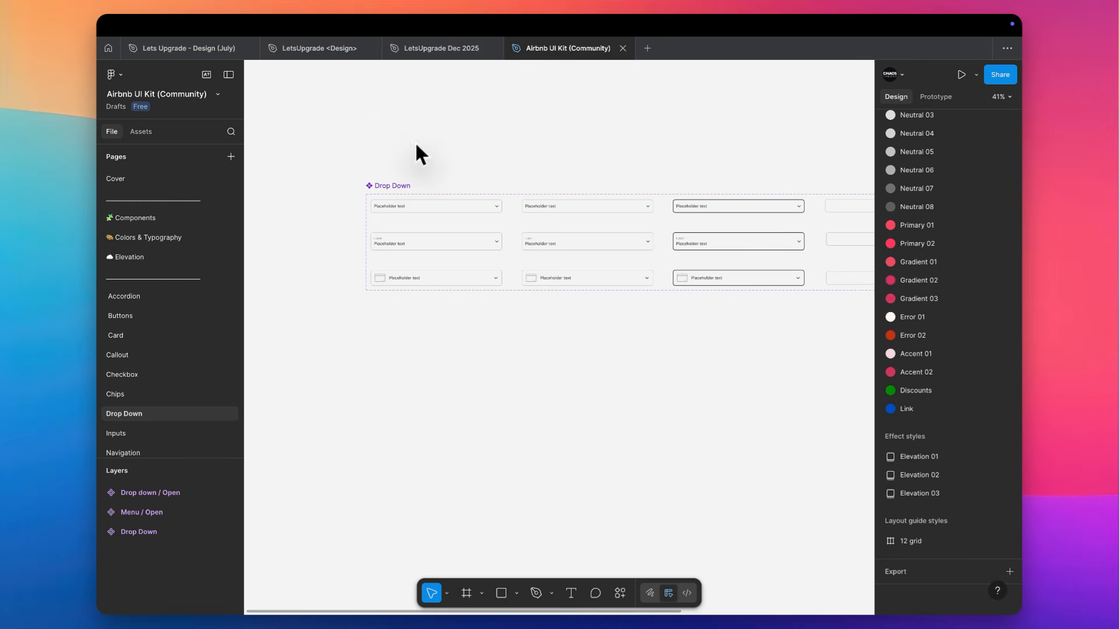
Return to the Community's UI kits listing and look over the popular kits
click(113, 51)
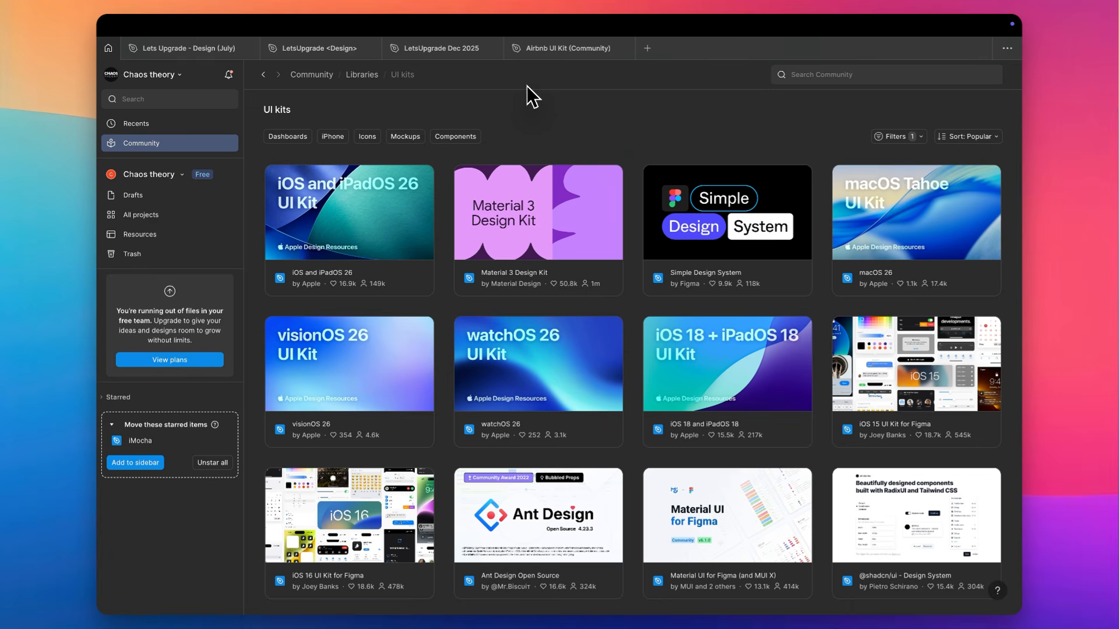
scroll(499, 92, down, 1)
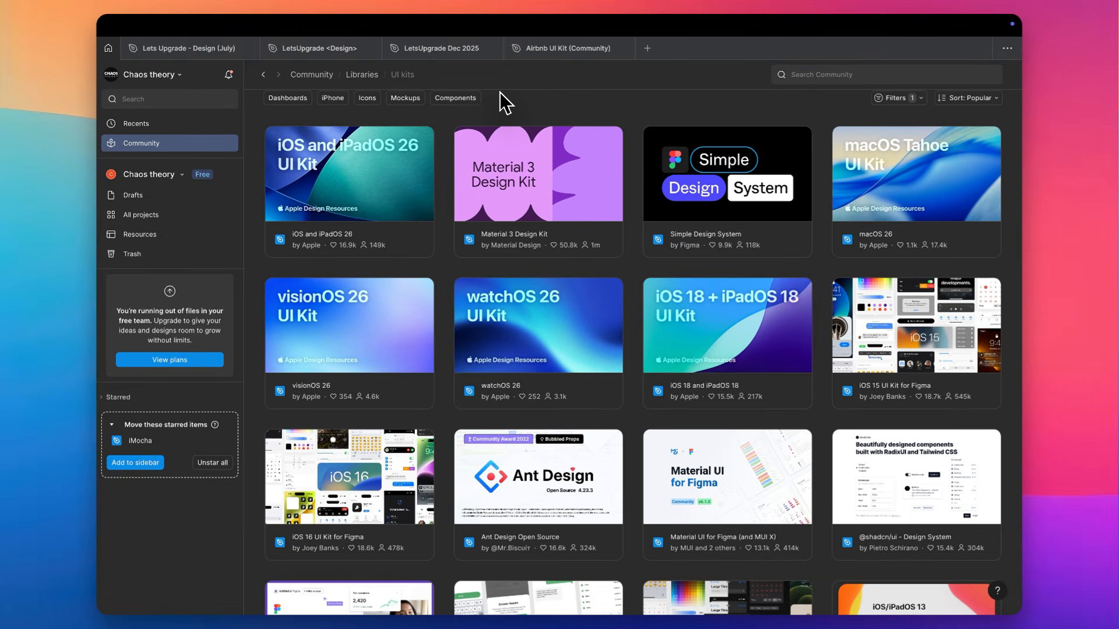
Switch between the LetsUpgrade Dec 2025 and LetsUpgrade <Design> files to review the work in each
click(444, 52)
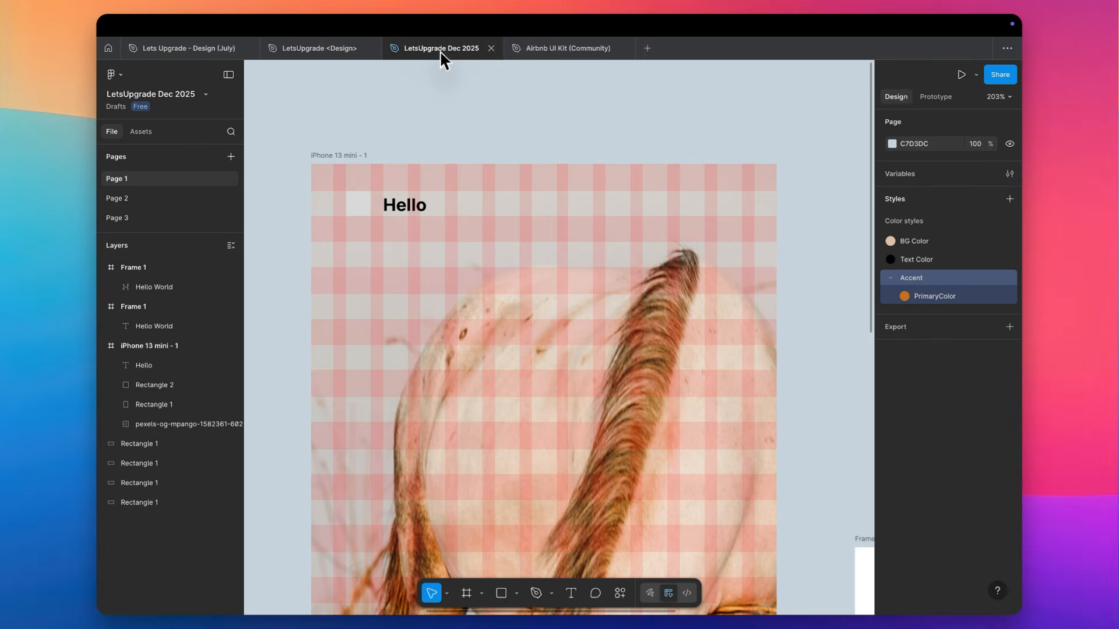
click(344, 51)
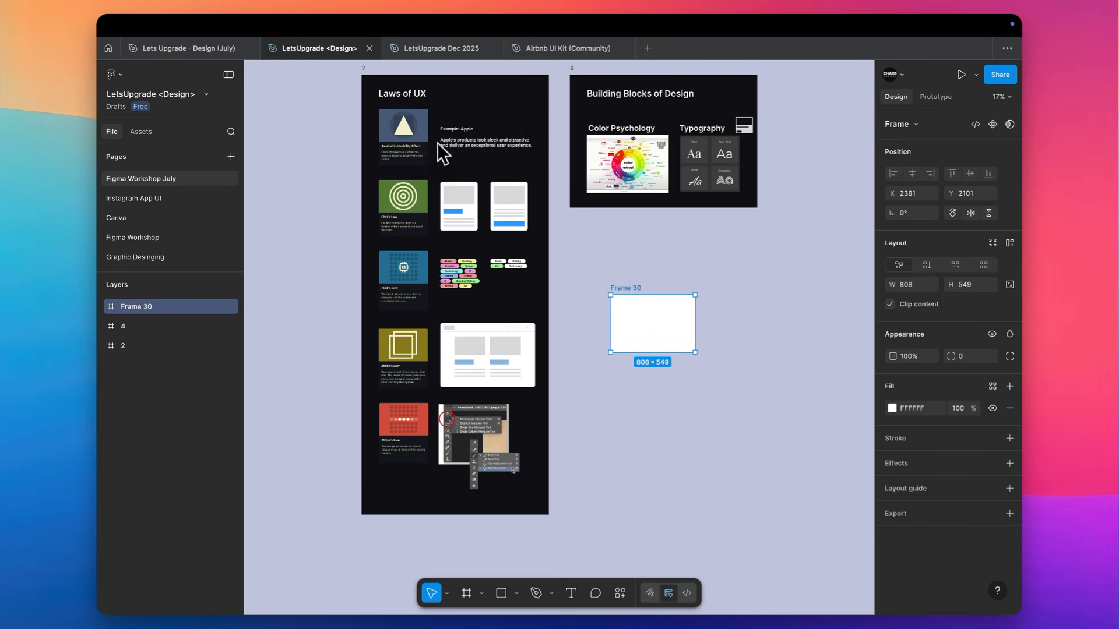
scroll(437, 142, up, 5)
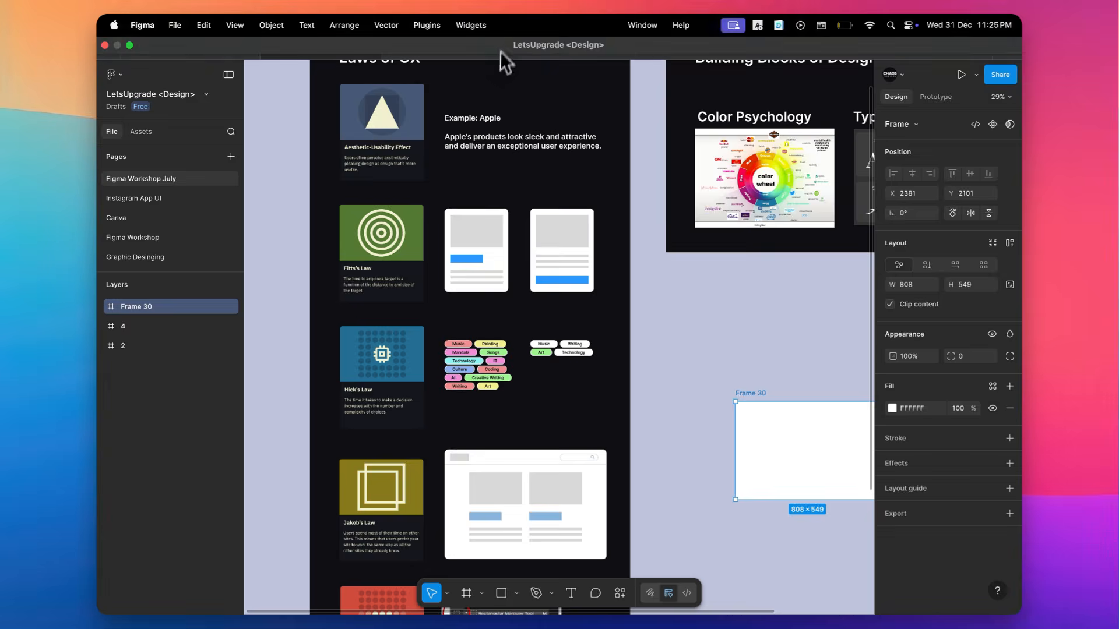
click(431, 50)
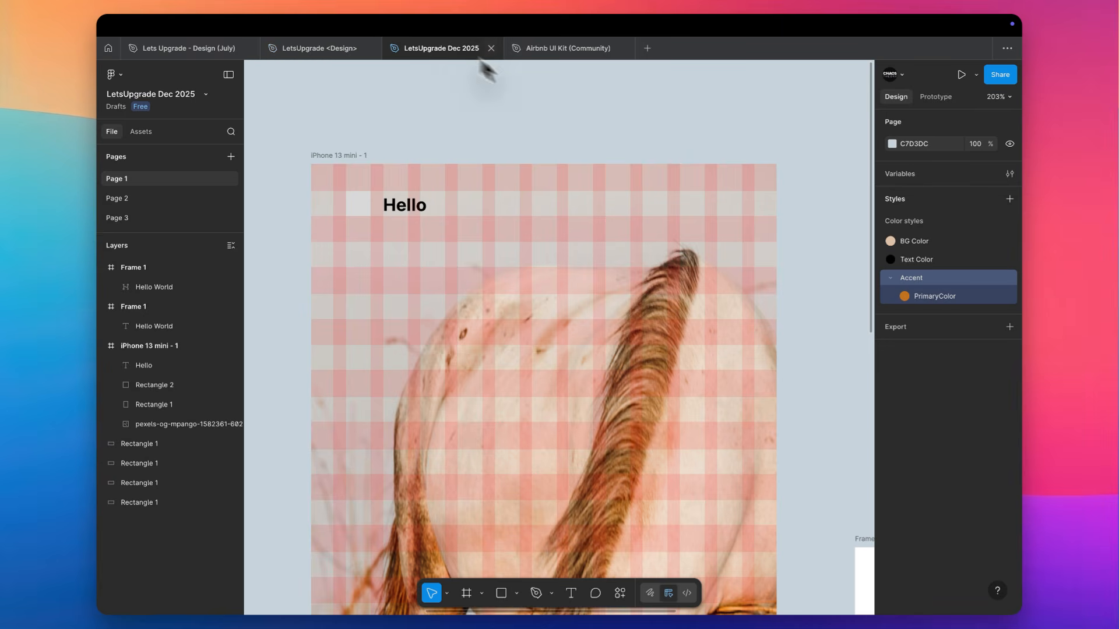
scroll(474, 273, down, 5)
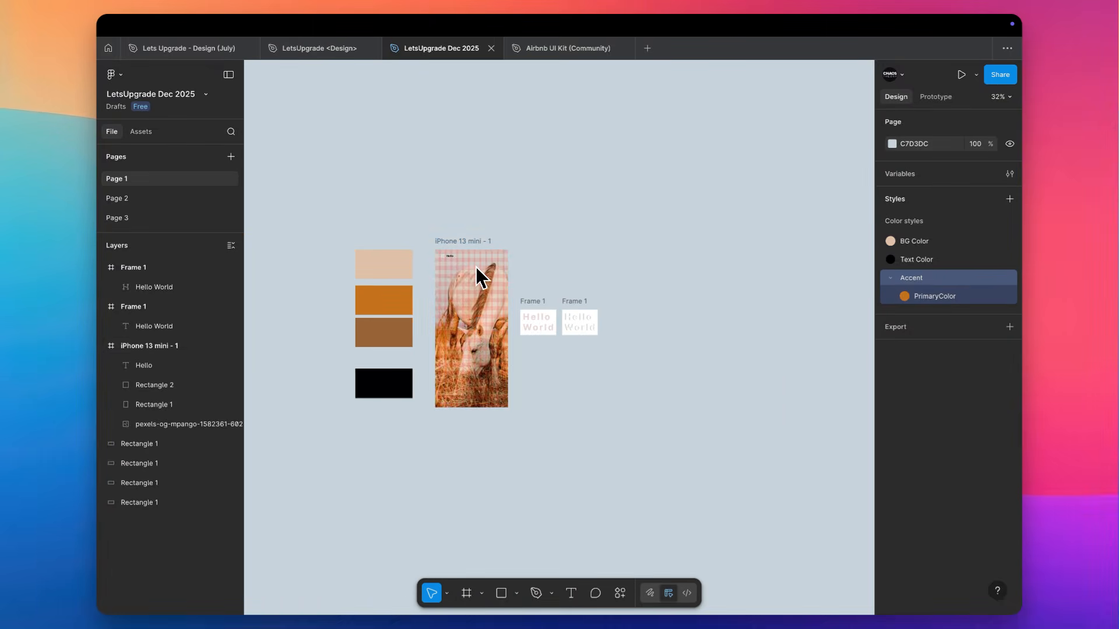
Return to the LetsUpgrade <Design> file and examine the Laws of UX frame, including the Aesthetic-Usability Effect example
click(325, 52)
scroll(440, 170, up, 3)
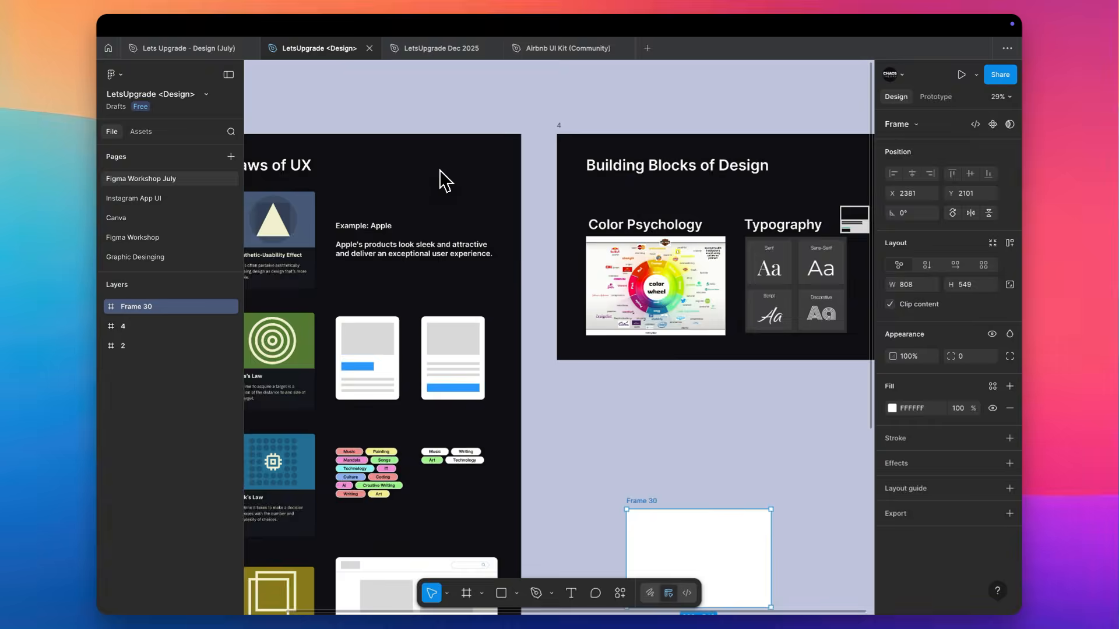
scroll(316, 271, up, 5)
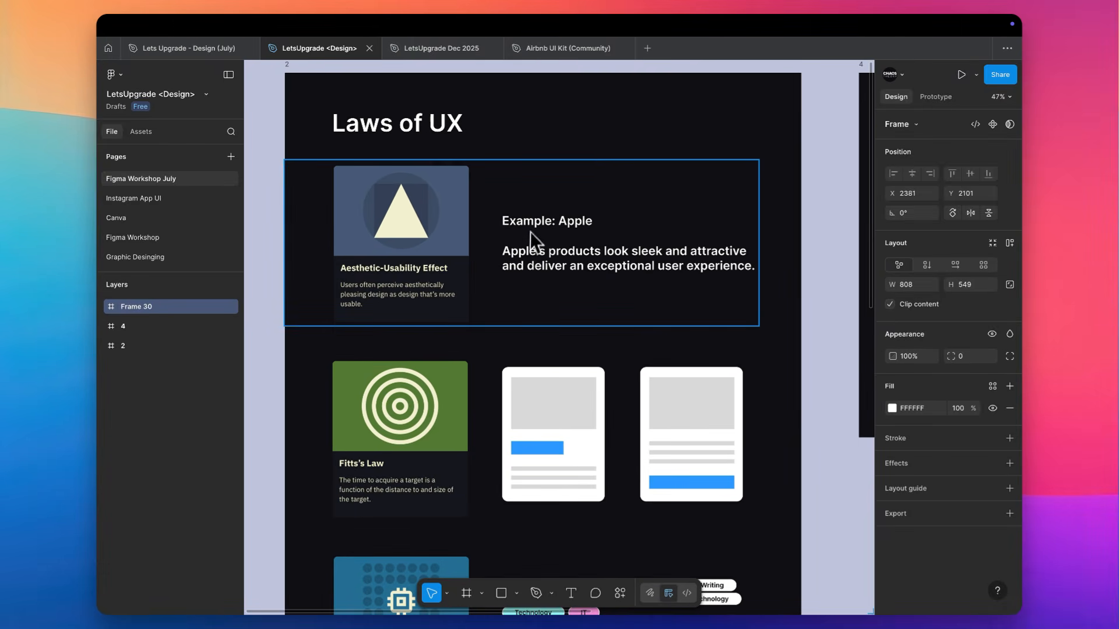
scroll(536, 221, down, 3)
scroll(536, 221, down, 5)
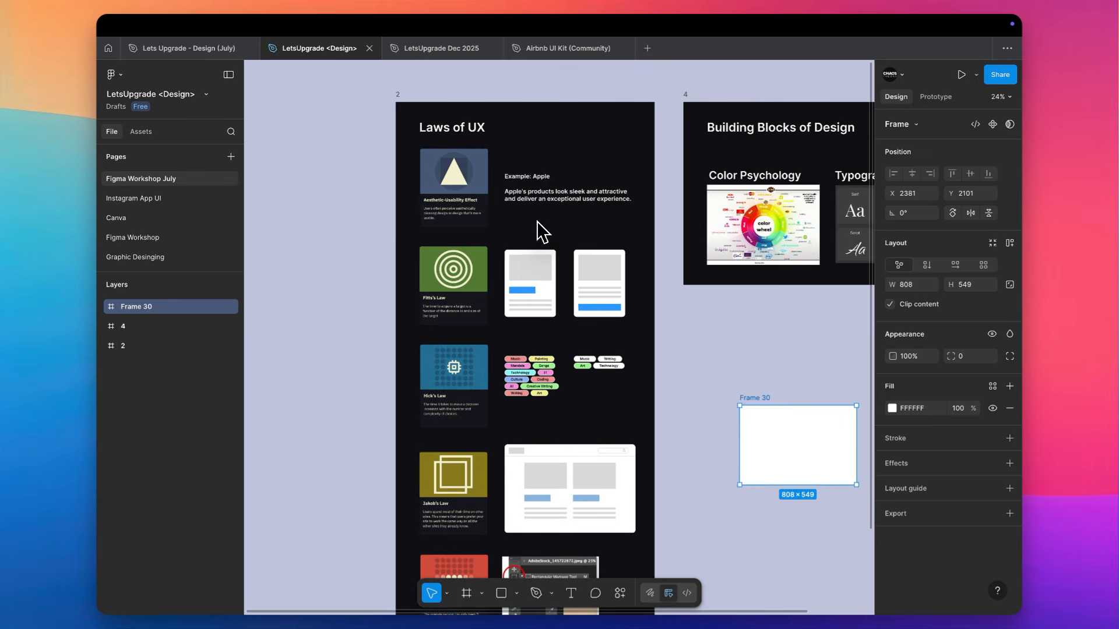
Delete the stray wireframe rectangles beside the Typography heading and the empty Frame 30 below the Building Blocks of Design frame
scroll(537, 222, down, 2)
scroll(537, 222, up, 3)
scroll(536, 221, right, 3)
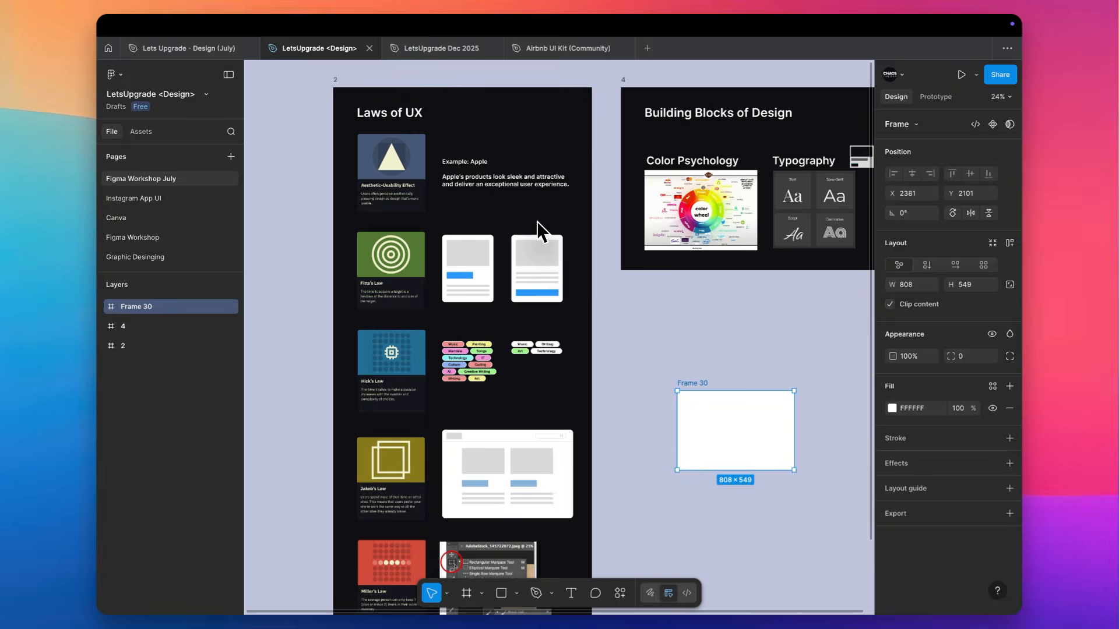
scroll(751, 169, up, 5)
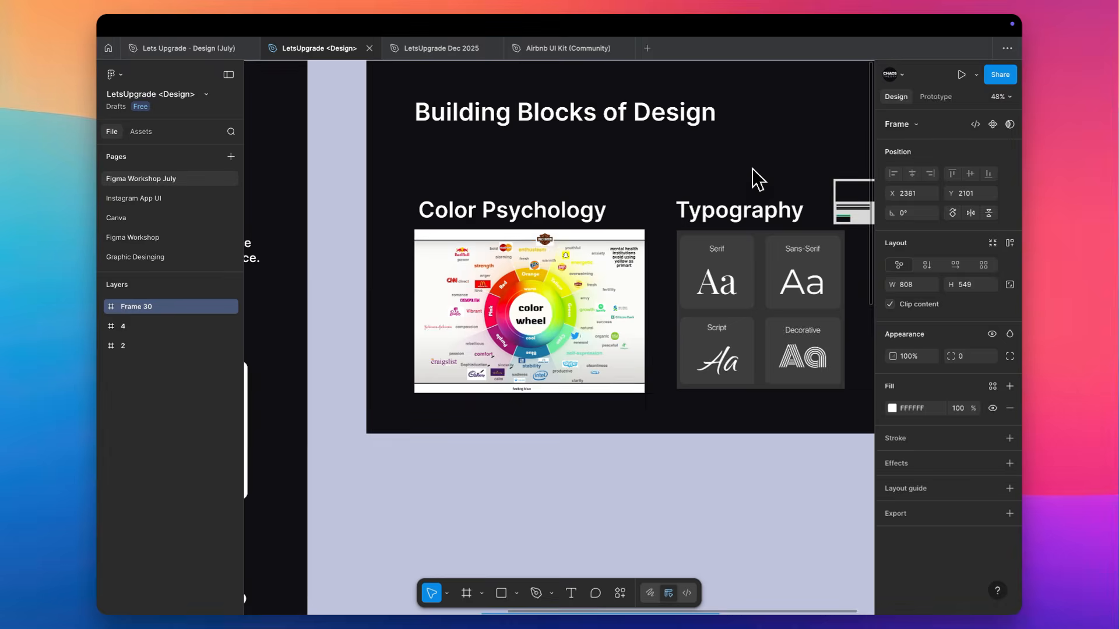
drag(756, 178, 773, 263)
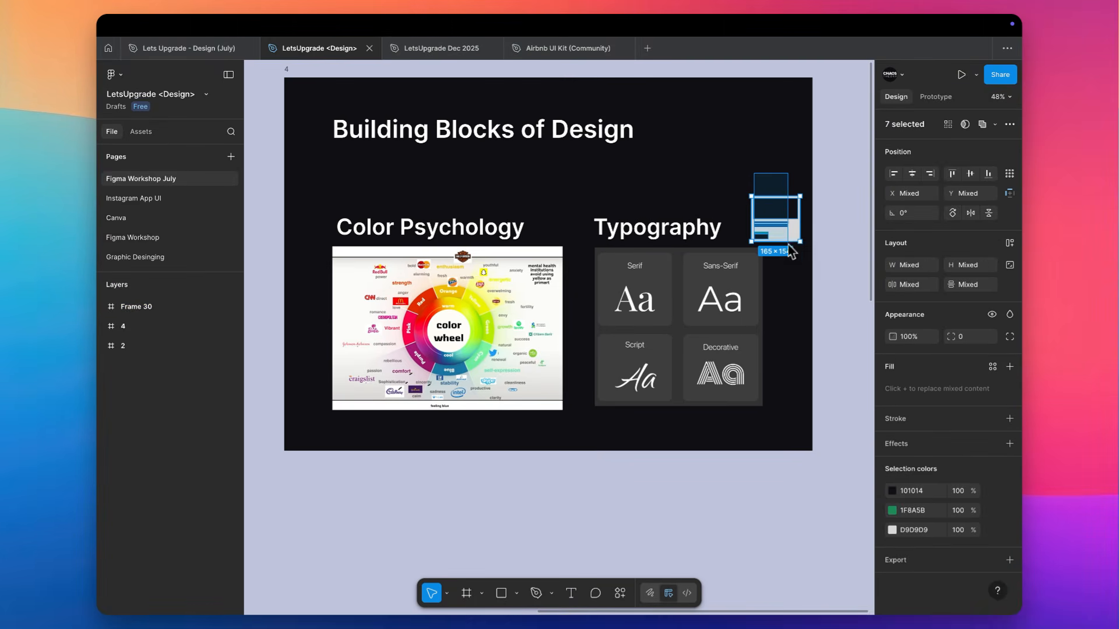
scroll(794, 251, down, 1)
scroll(794, 250, down, 3)
scroll(794, 251, down, 2)
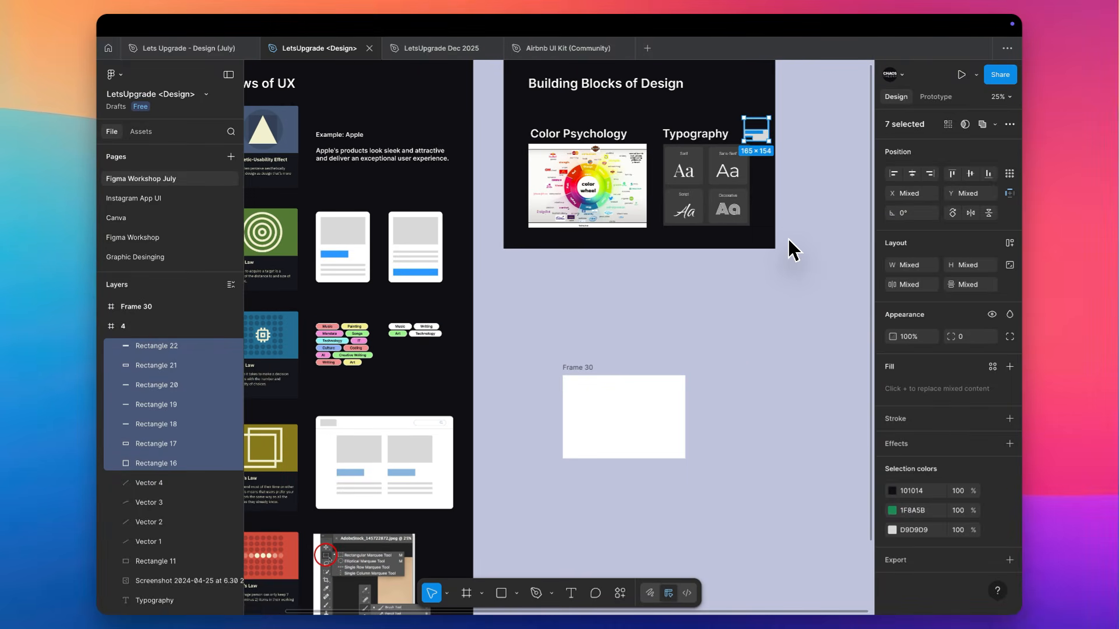
drag(738, 327, 527, 509)
key(Delete)
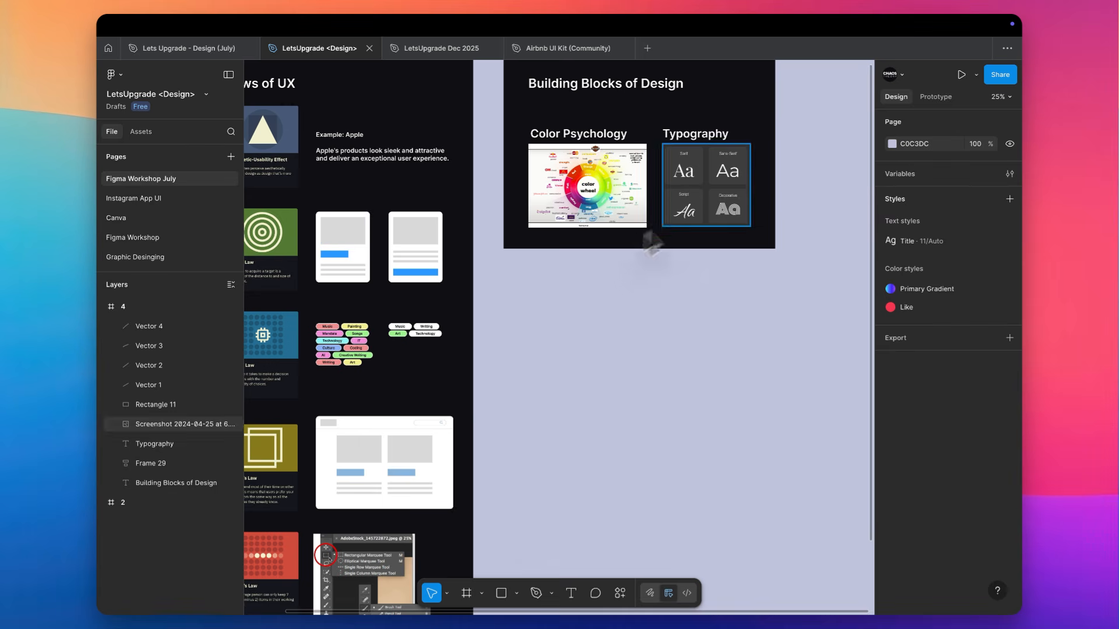
Examine the Color Psychology color wheel in the Building Blocks of Design frame and its overall layout of colors, emotions and brands
scroll(748, 129, up, 5)
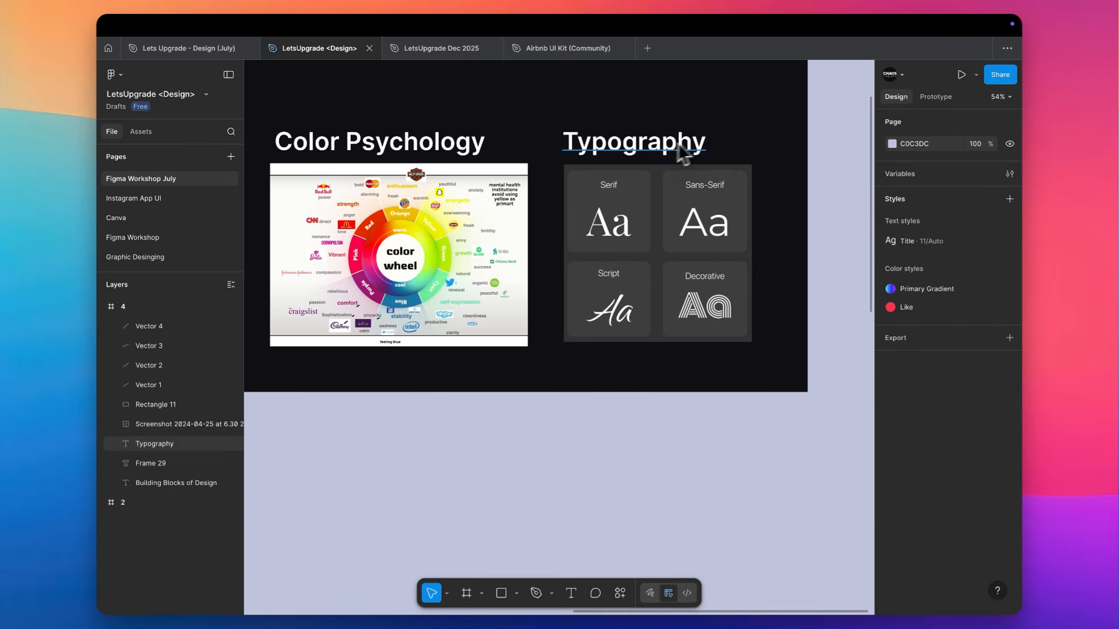
scroll(511, 161, left, 3)
scroll(405, 240, up, 5)
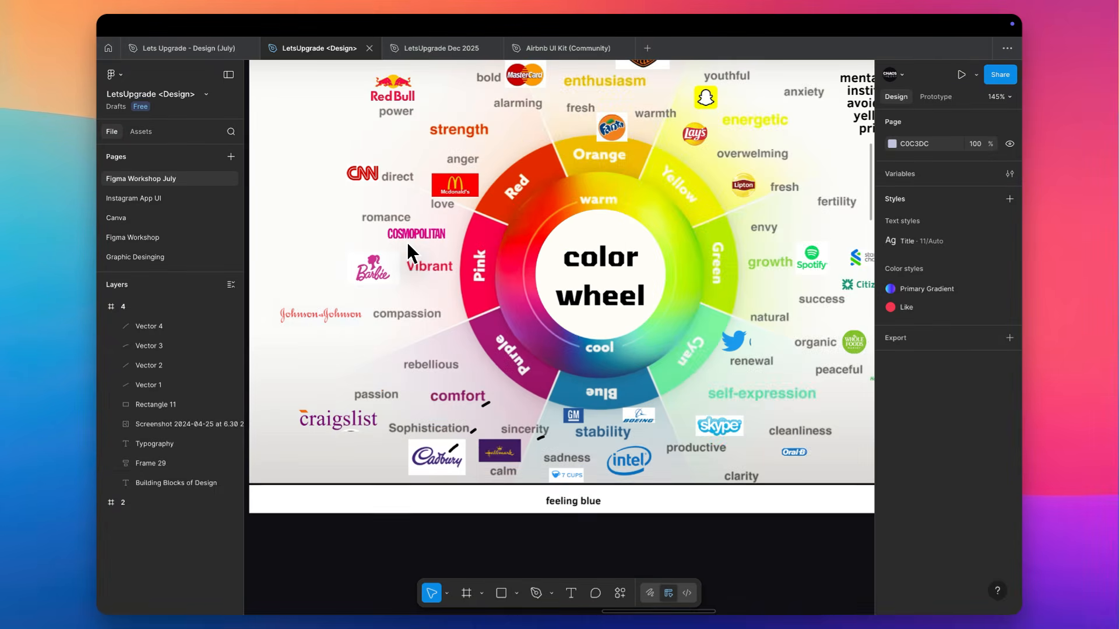
scroll(406, 243, up, 2)
scroll(407, 242, right, 2)
scroll(387, 460, left, 2)
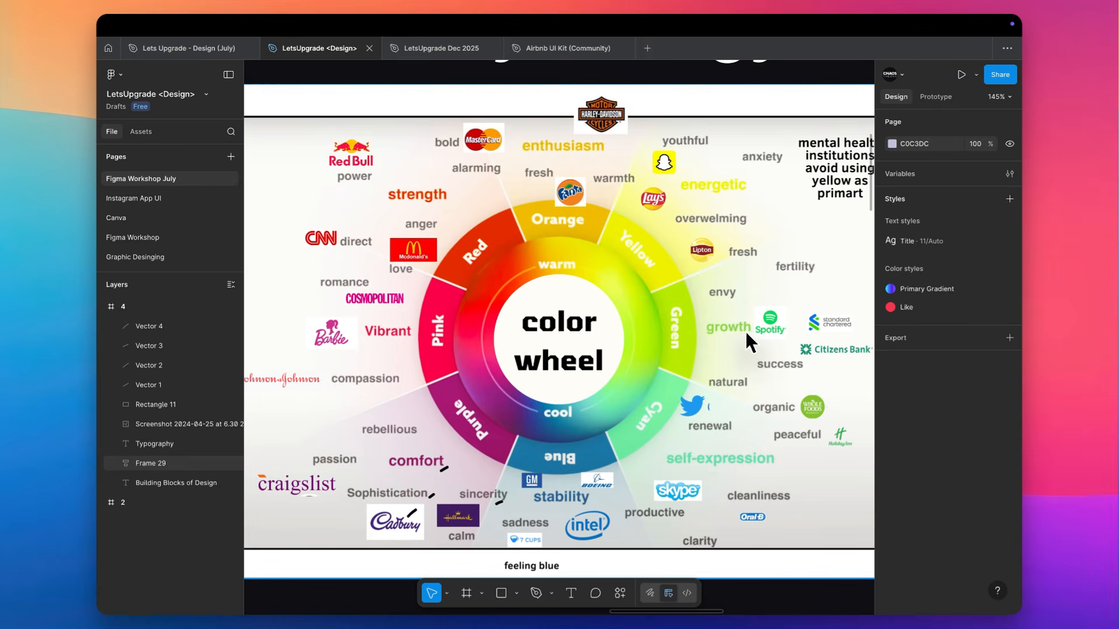
scroll(745, 330, down, 5)
scroll(745, 330, down, 3)
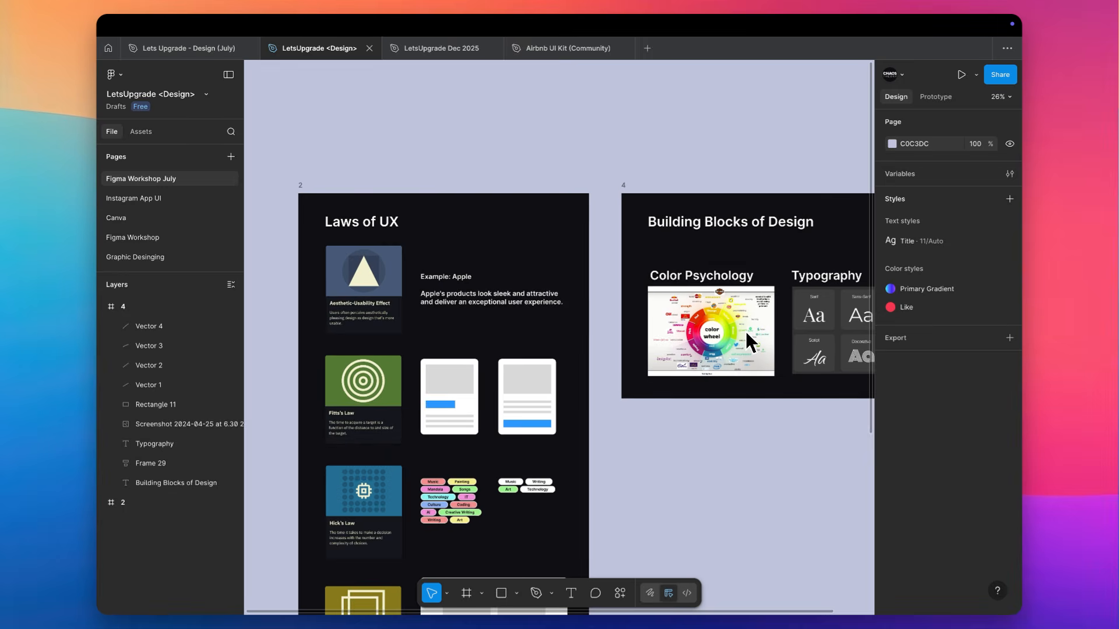
scroll(751, 332, up, 2)
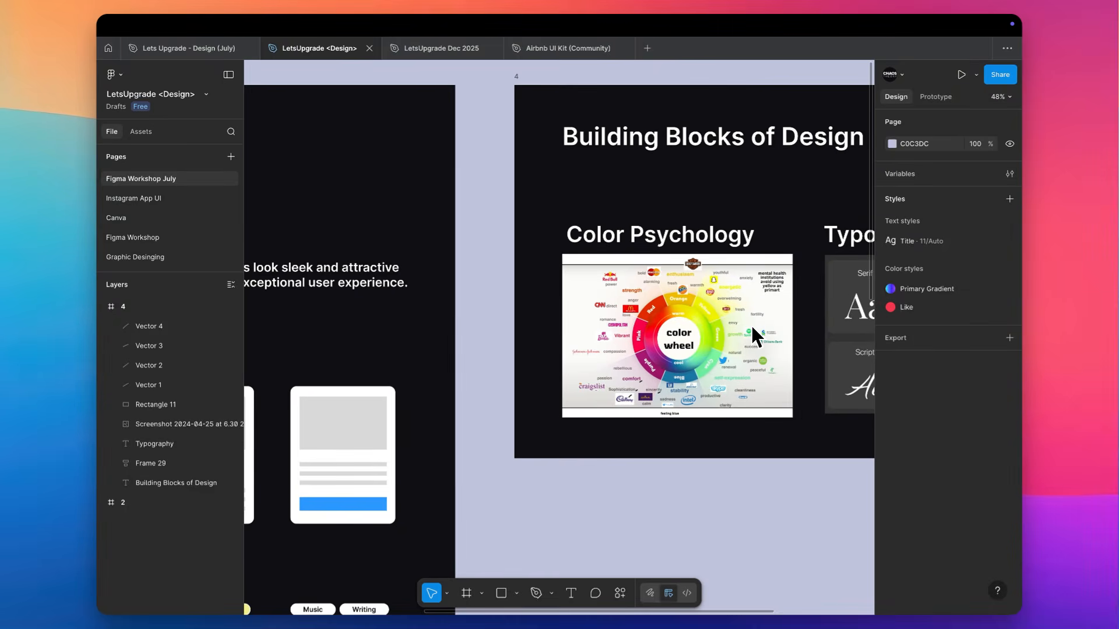
scroll(754, 332, up, 2)
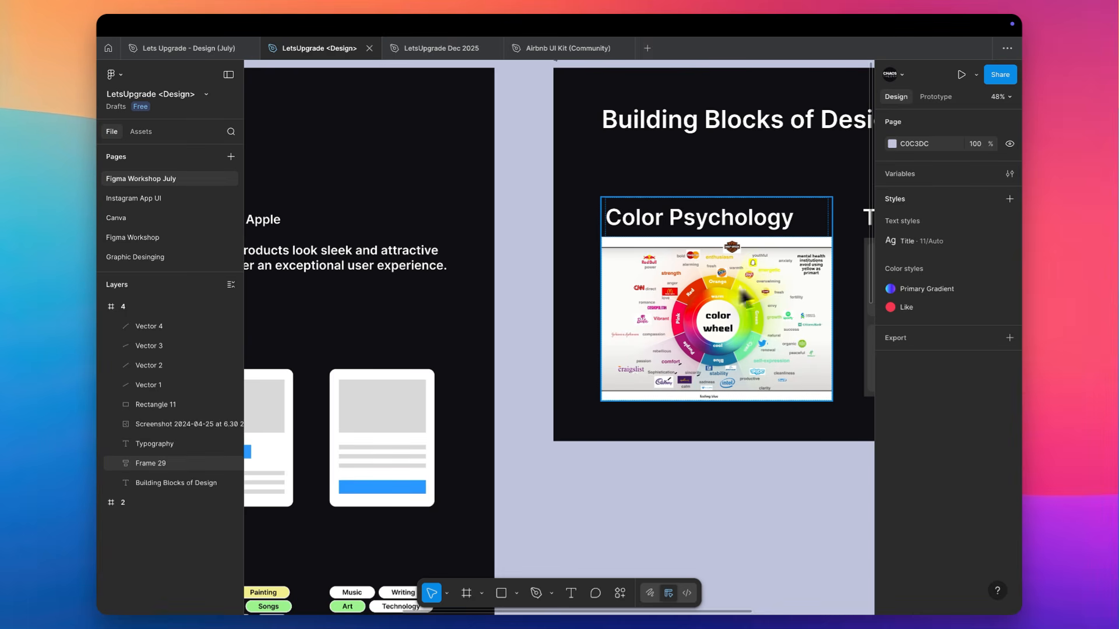
scroll(771, 271, up, 3)
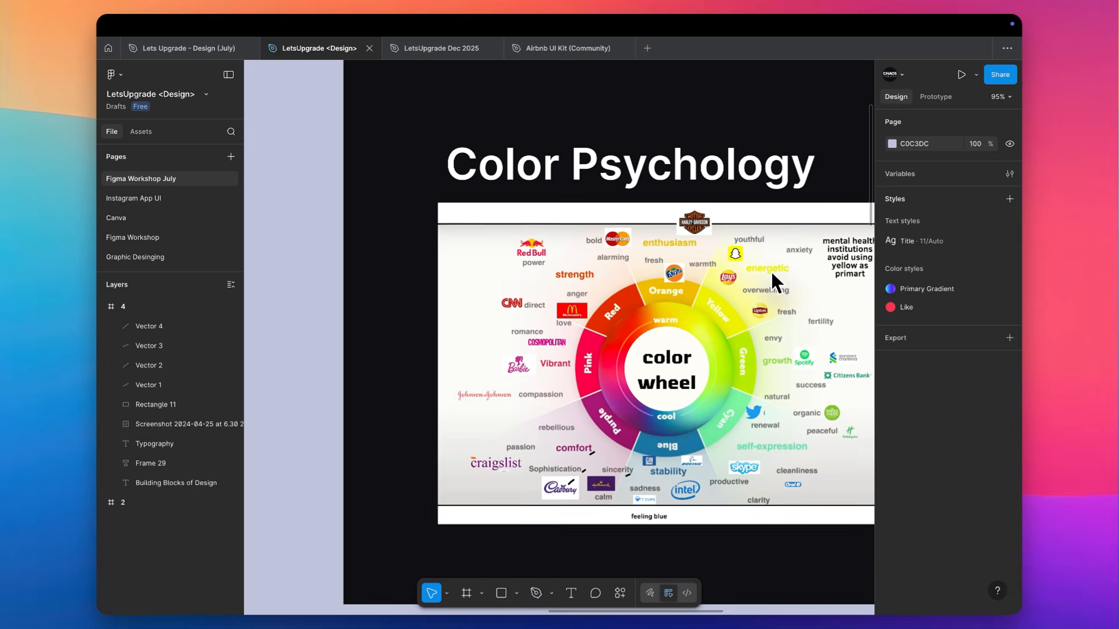
scroll(728, 304, down, 1)
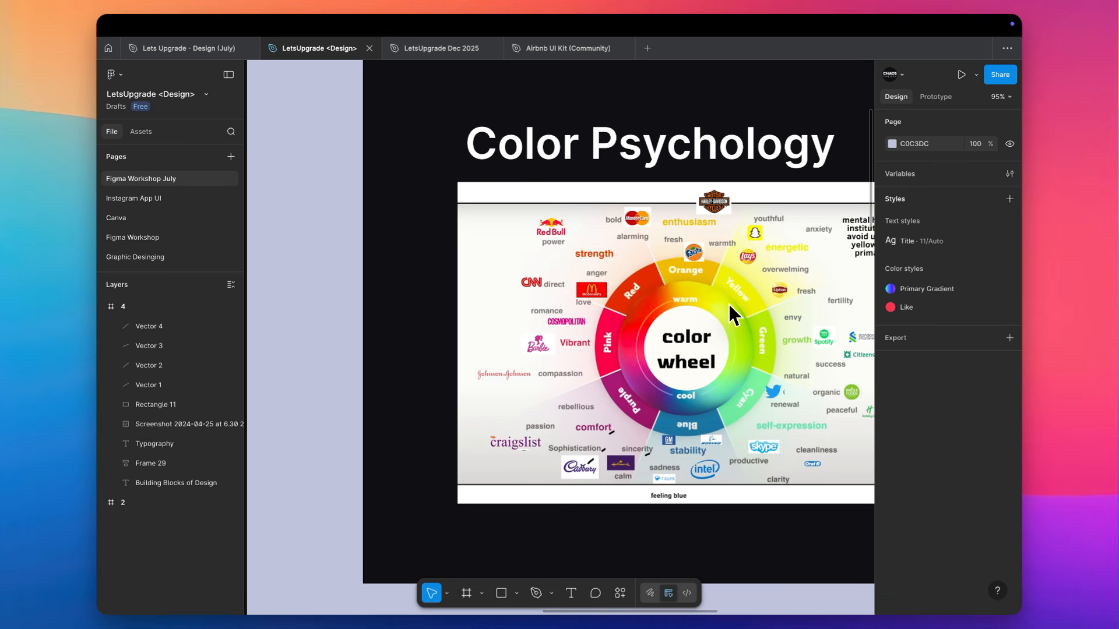
Inspect the red, pink, purple and blue segments of the color wheel with their associated emotions and brand logos
scroll(728, 303, up, 3)
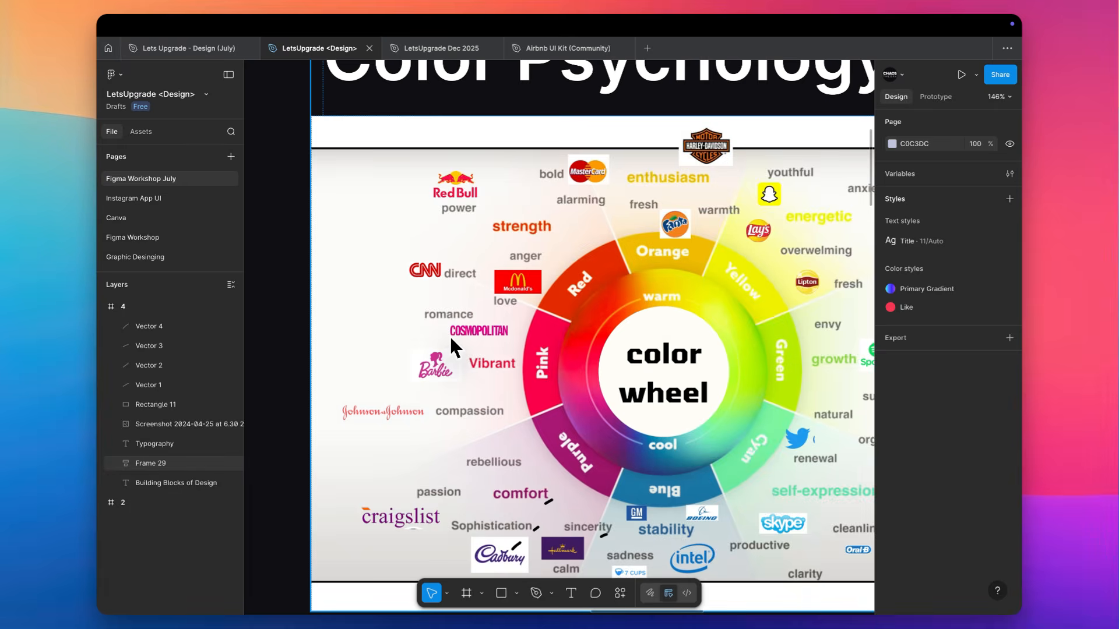
scroll(450, 337, up, 3)
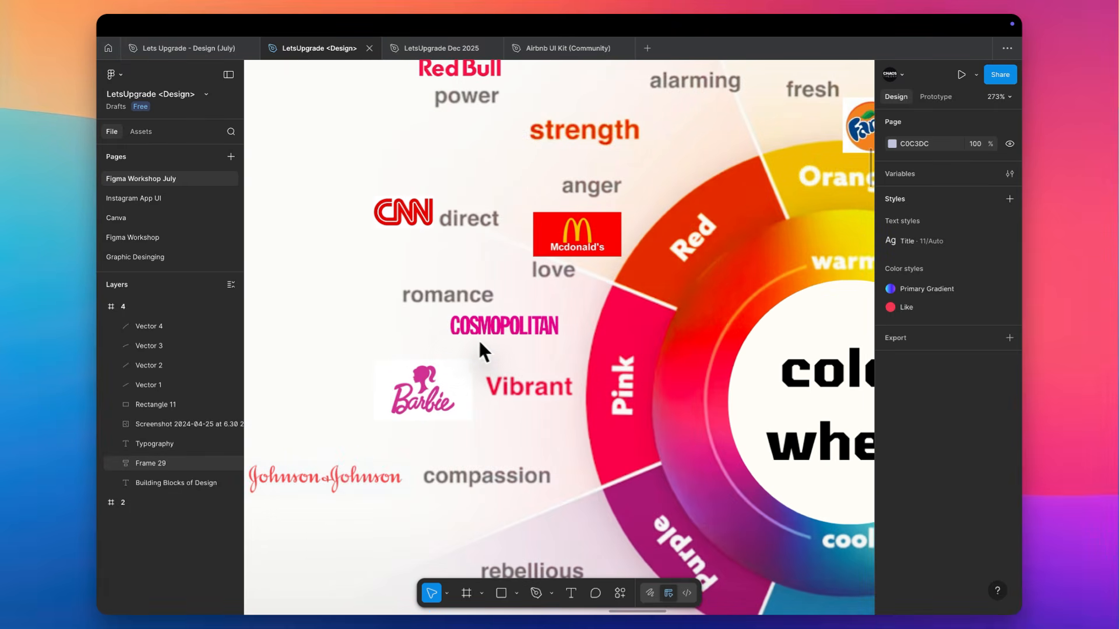
scroll(484, 346, right, 2)
scroll(484, 347, down, 1)
scroll(575, 352, down, 2)
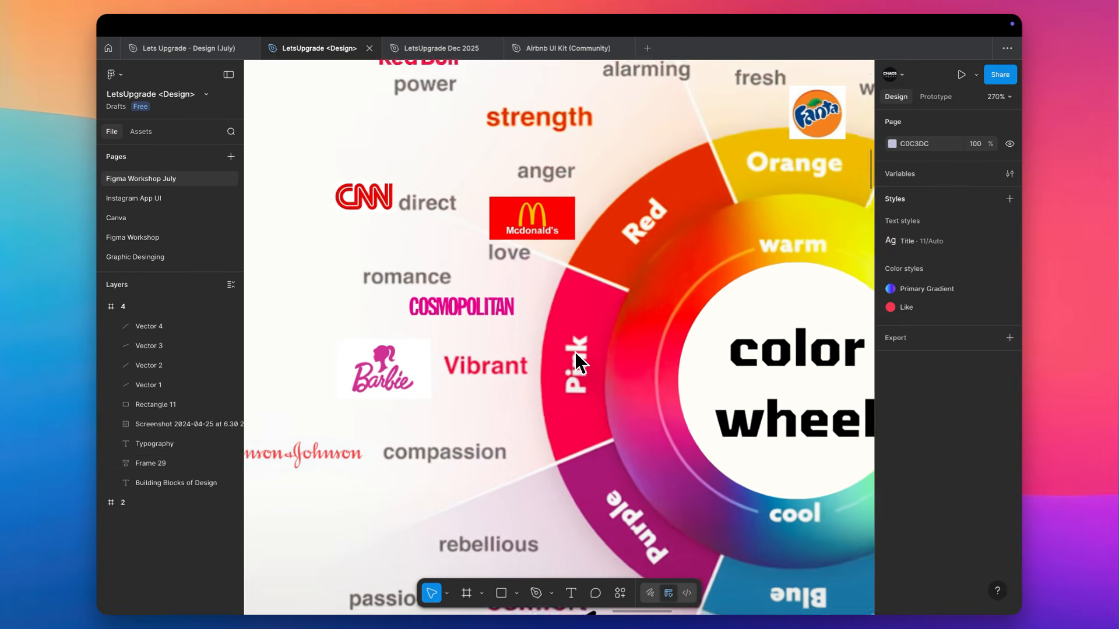
scroll(577, 358, down, 5)
scroll(558, 407, up, 3)
scroll(558, 407, up, 1)
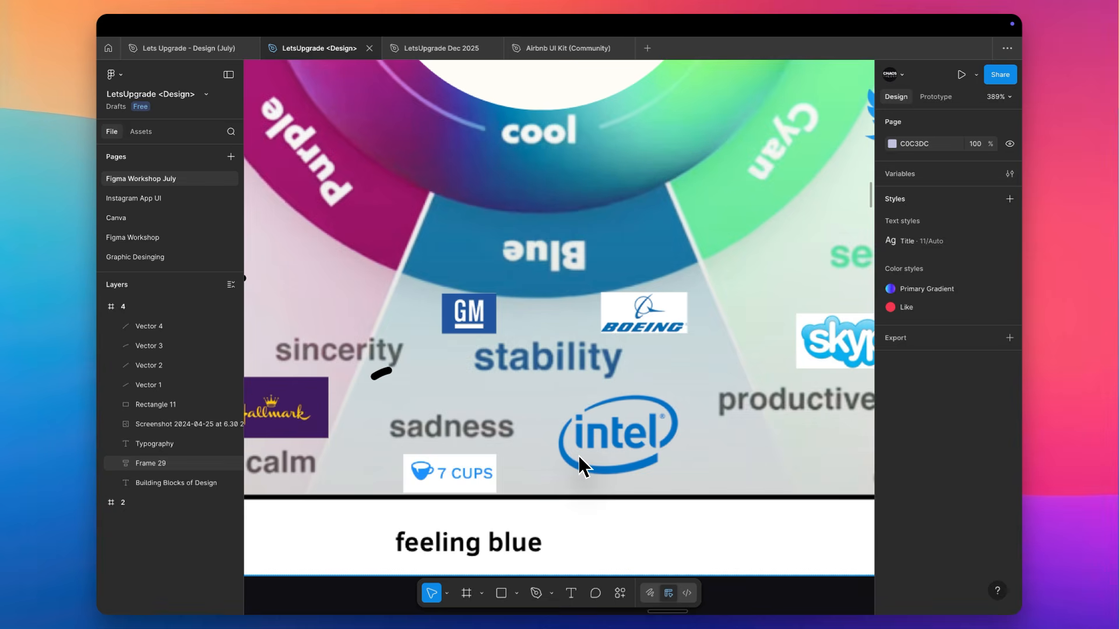
Inspect the green, yellow and orange segments of the color wheel with their associated emotions and brand logos
scroll(580, 466, up, 5)
scroll(580, 466, right, 5)
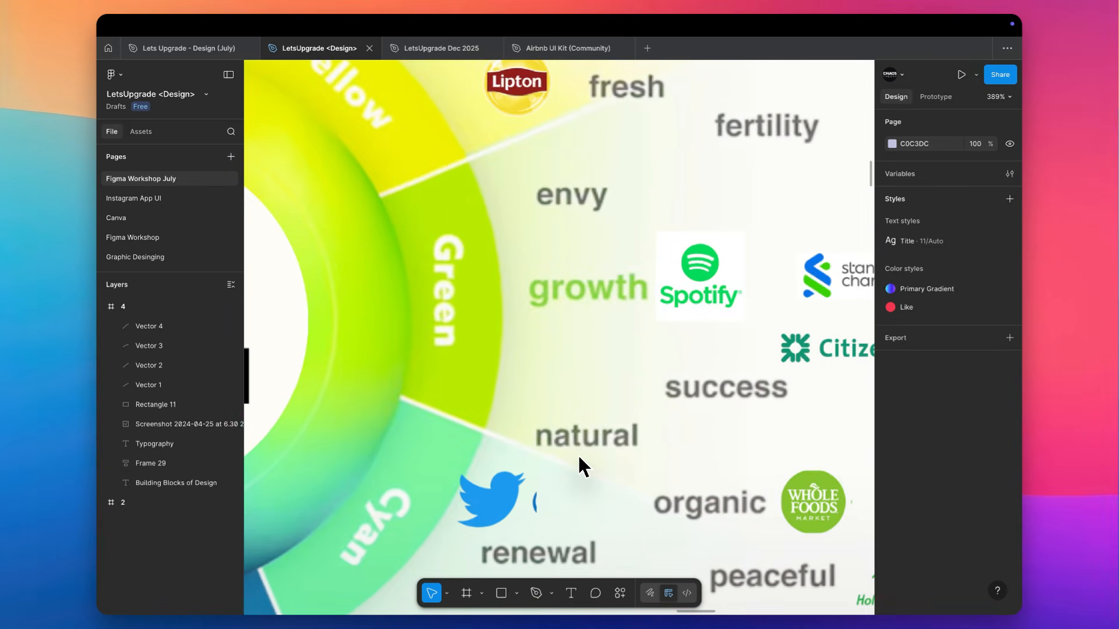
scroll(580, 458, right, 5)
scroll(580, 458, up, 2)
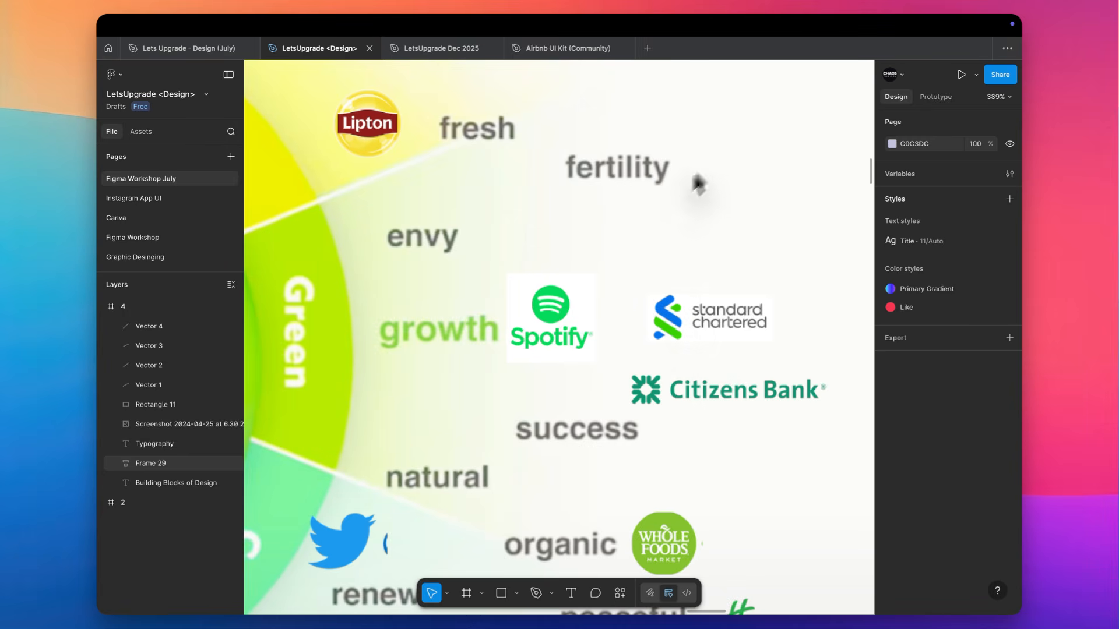
scroll(739, 210, up, 12)
scroll(739, 210, left, 15)
scroll(739, 203, left, 1)
scroll(738, 203, up, 1)
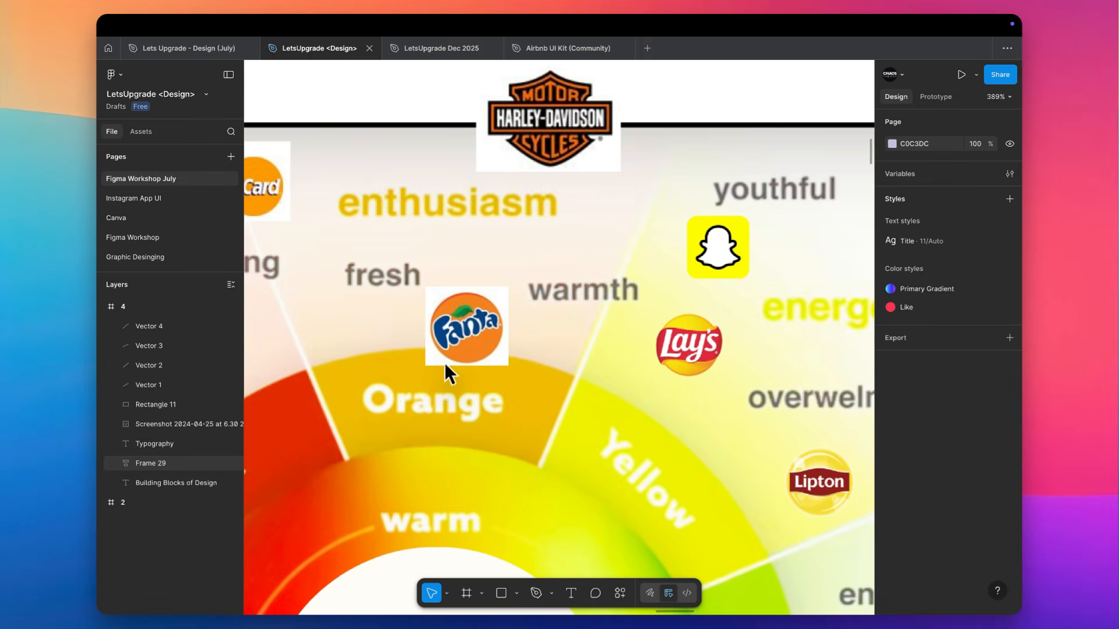
scroll(466, 359, down, 10)
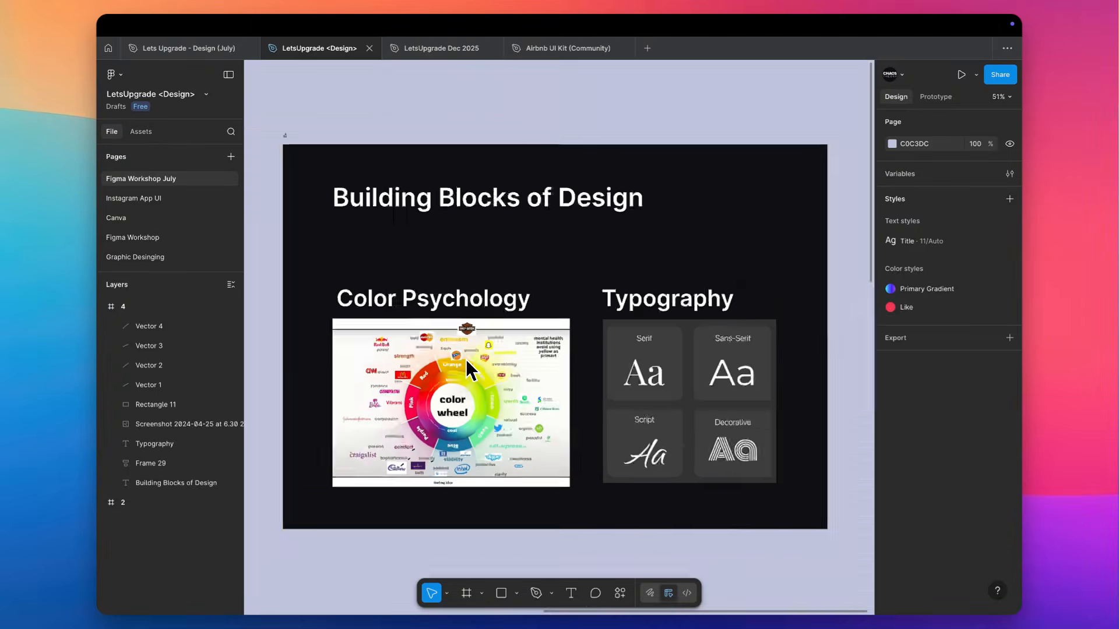
Look over the Laws of UX frame from the Aesthetic-Usability Effect down to Miller's Law
scroll(467, 359, left, 10)
scroll(467, 359, down, 5)
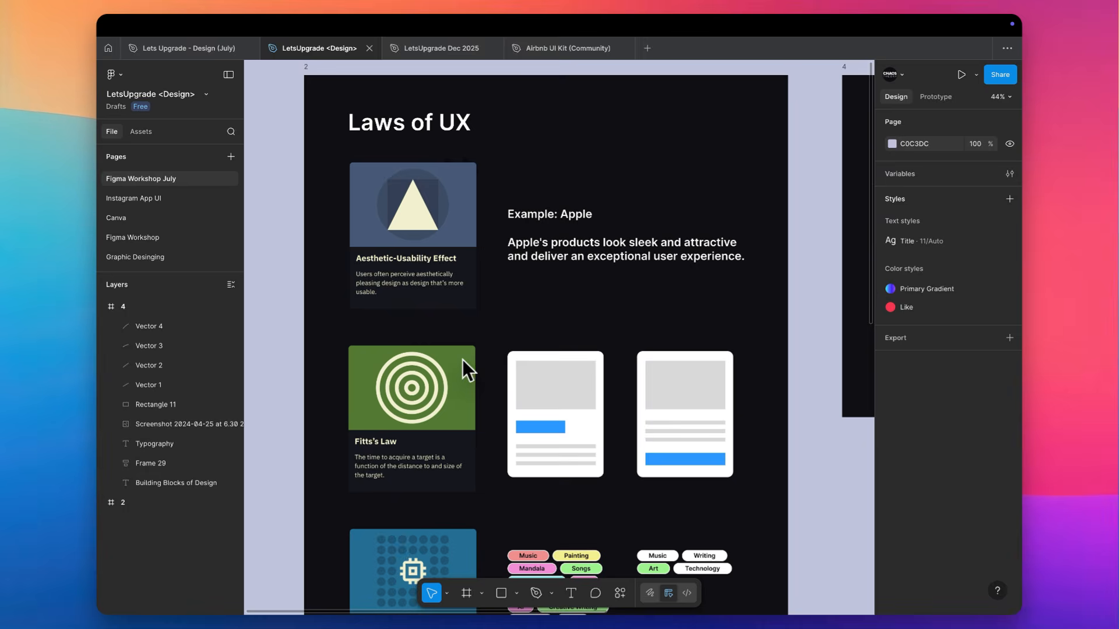
scroll(456, 361, down, 10)
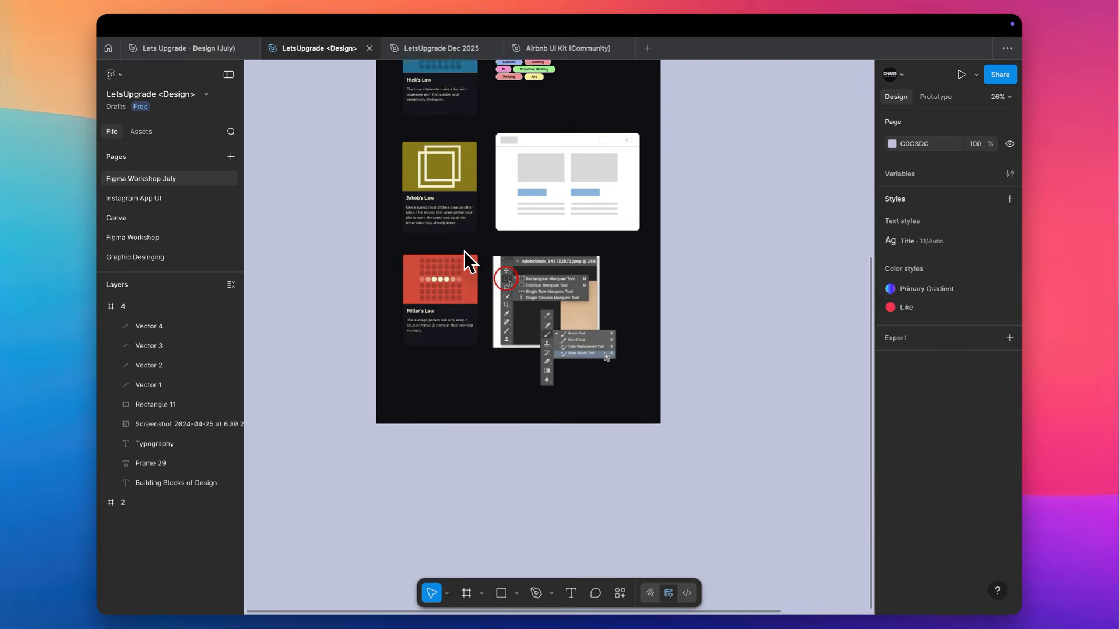
scroll(464, 251, up, 10)
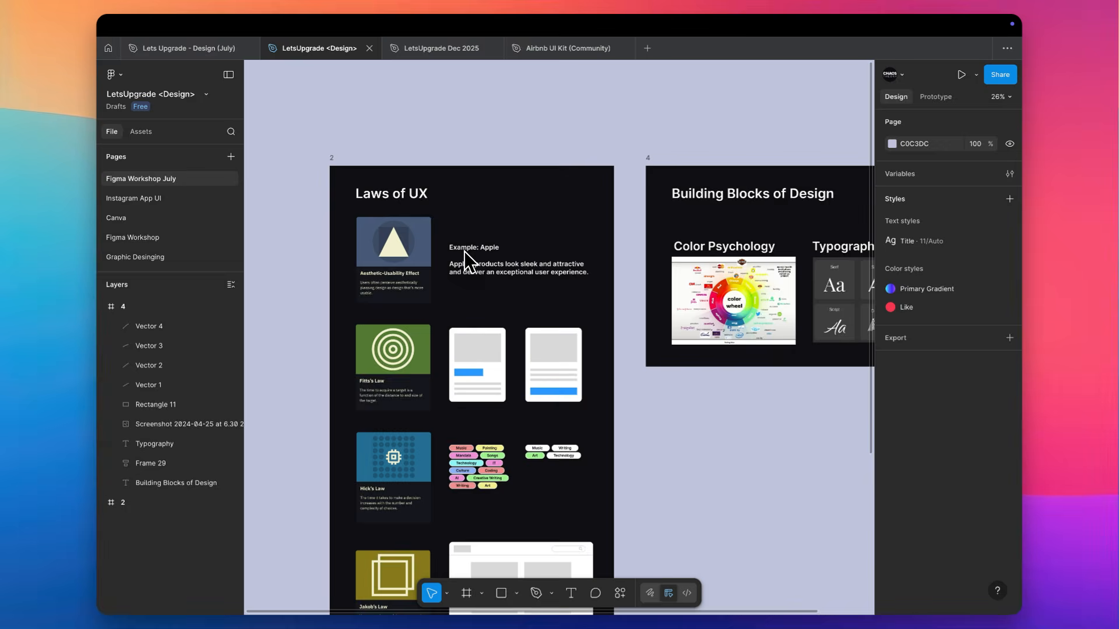
scroll(464, 250, down, 5)
scroll(464, 251, right, 2)
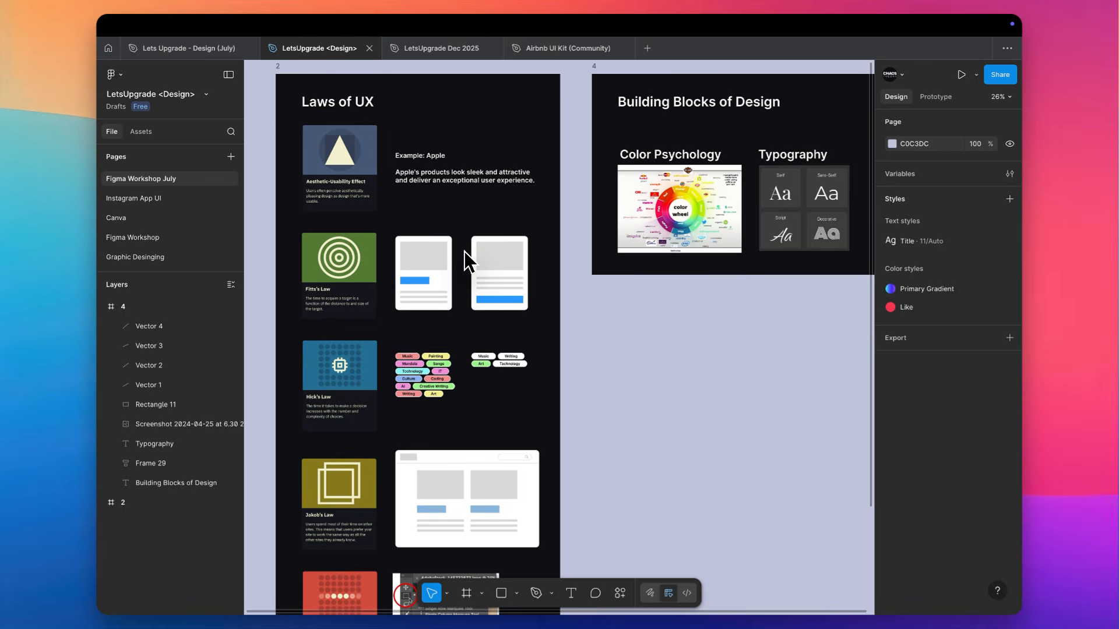
scroll(463, 251, right, 1)
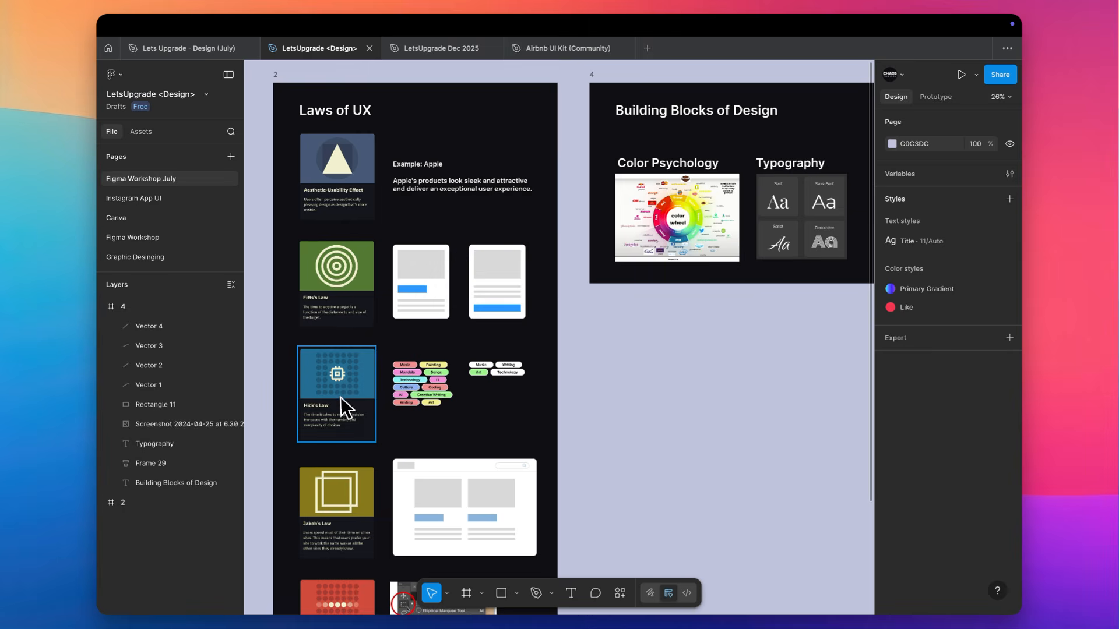
Hide the interface and examine the Hick's Law card with its definition and example tags up close
scroll(340, 405, up, 5)
key(super+backslash)
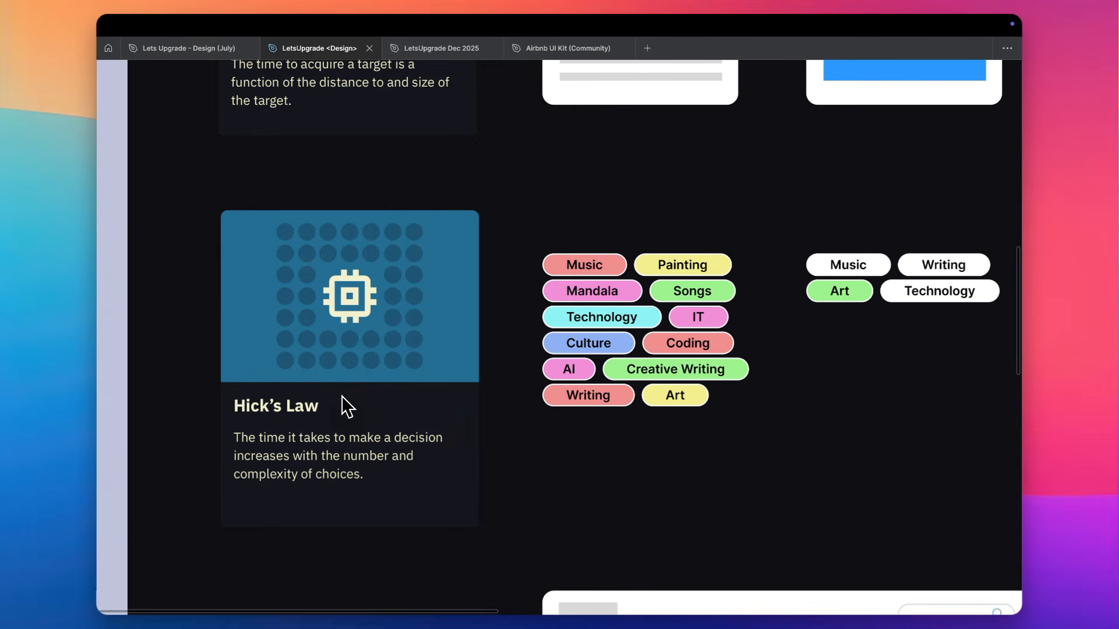
scroll(342, 397, up, 3)
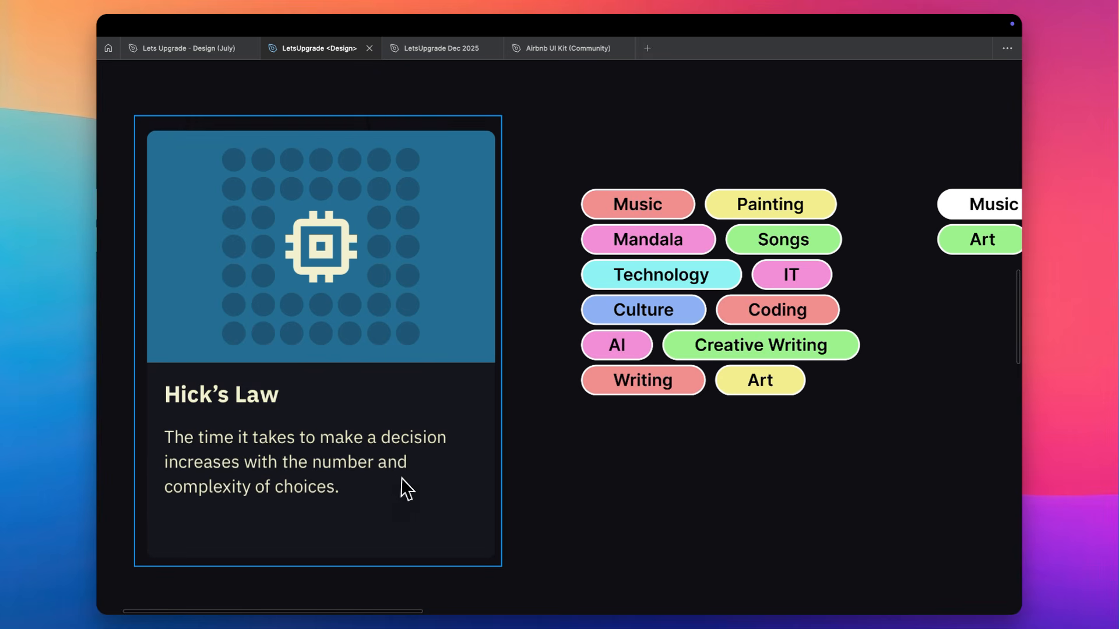
scroll(425, 502, right, 2)
scroll(425, 502, up, 1)
scroll(425, 503, down, 2)
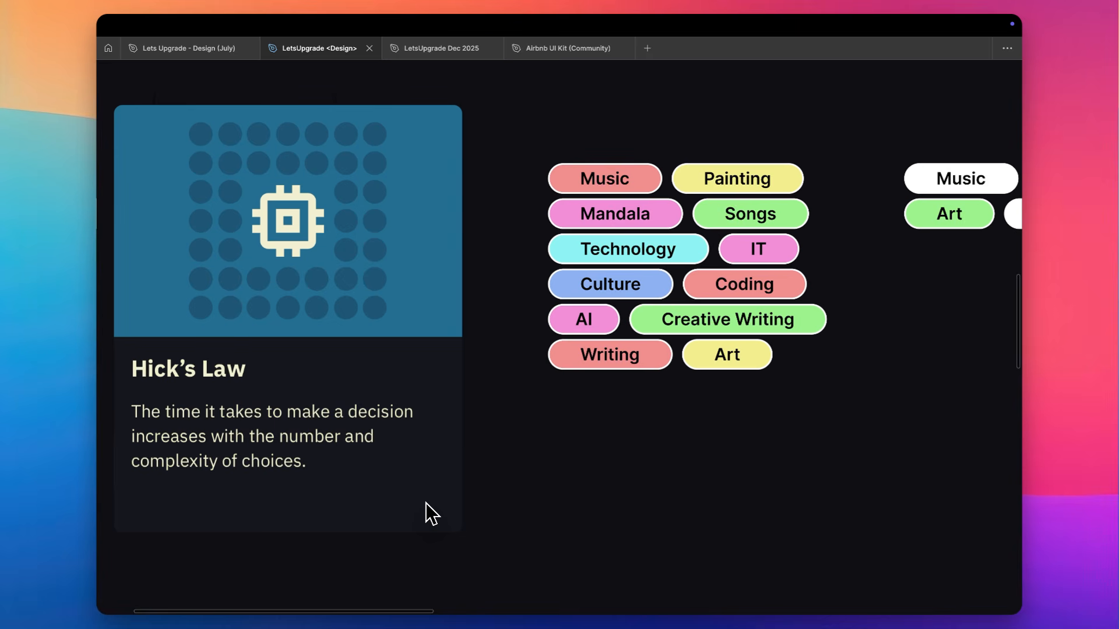
Select the Music and Songs tags together in the colored Hick's Law example, keeping the shorter tag set in view for comparison
scroll(426, 502, right, 2)
click(567, 247)
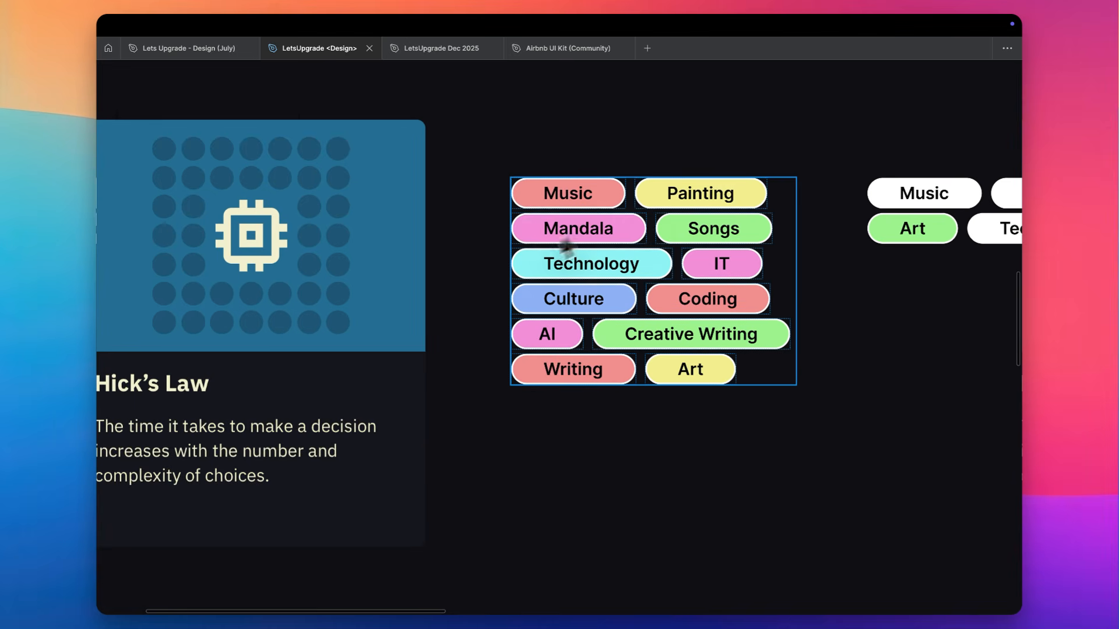
click(617, 205)
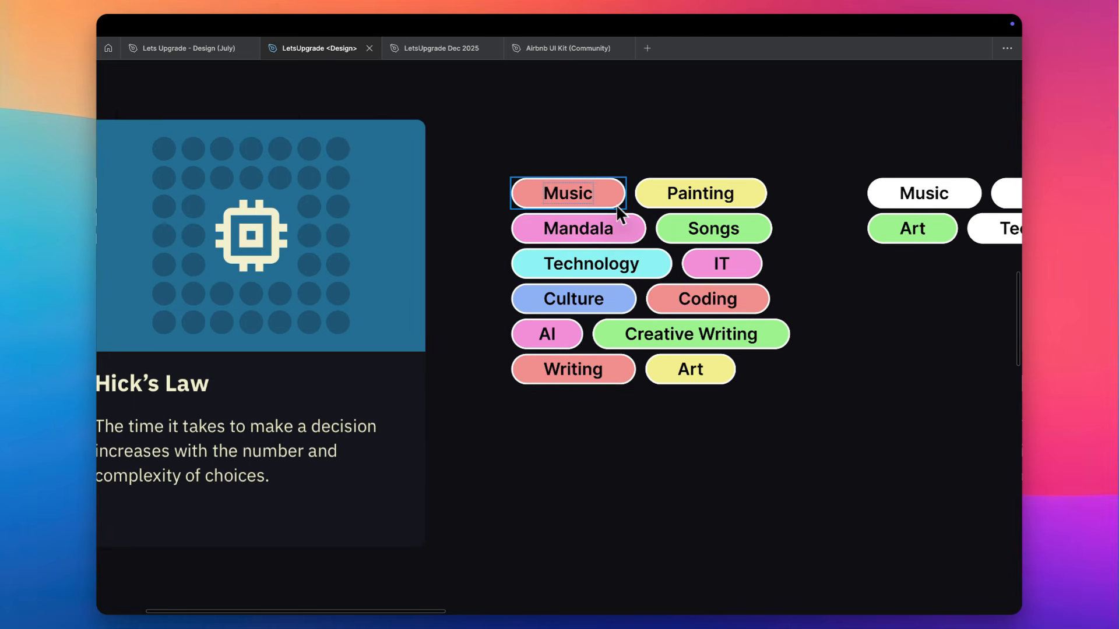
shift+click(678, 233)
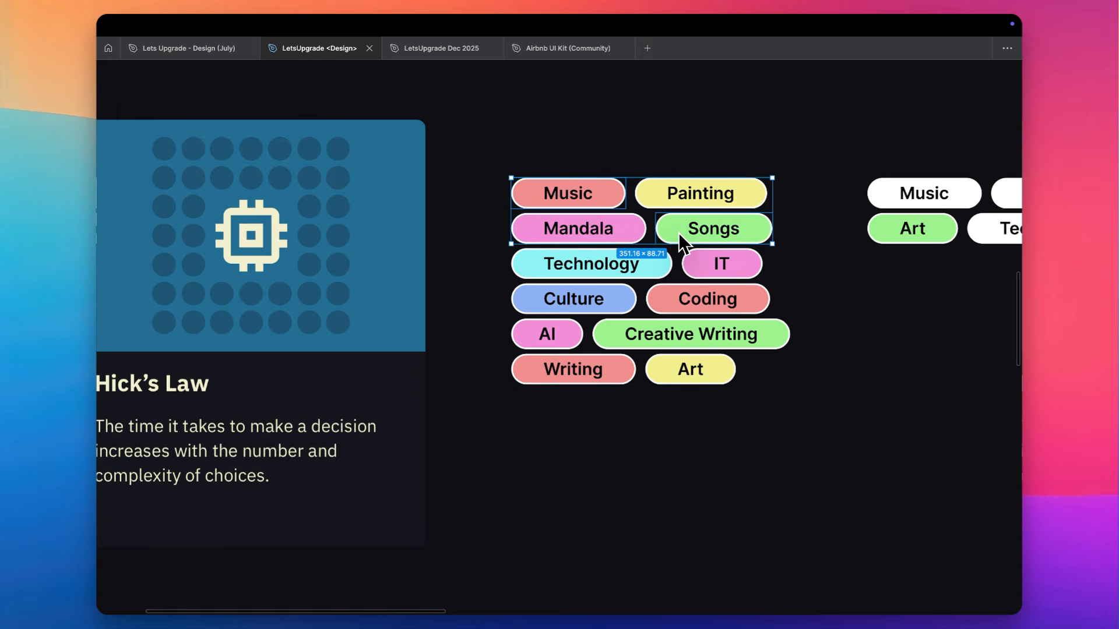
scroll(678, 233, right, 4)
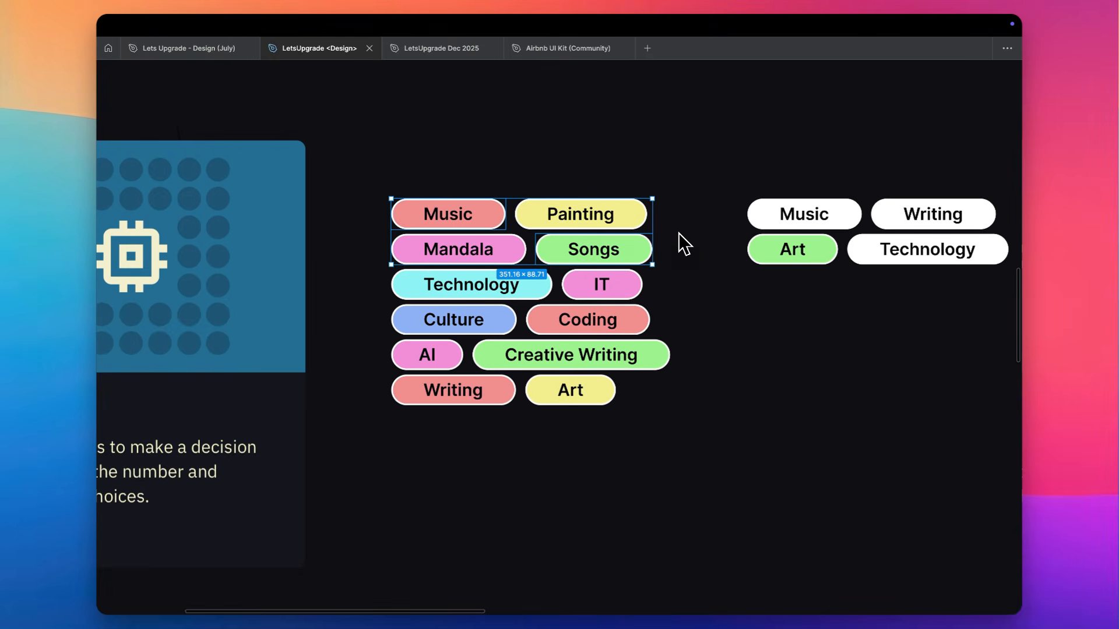
click(488, 226)
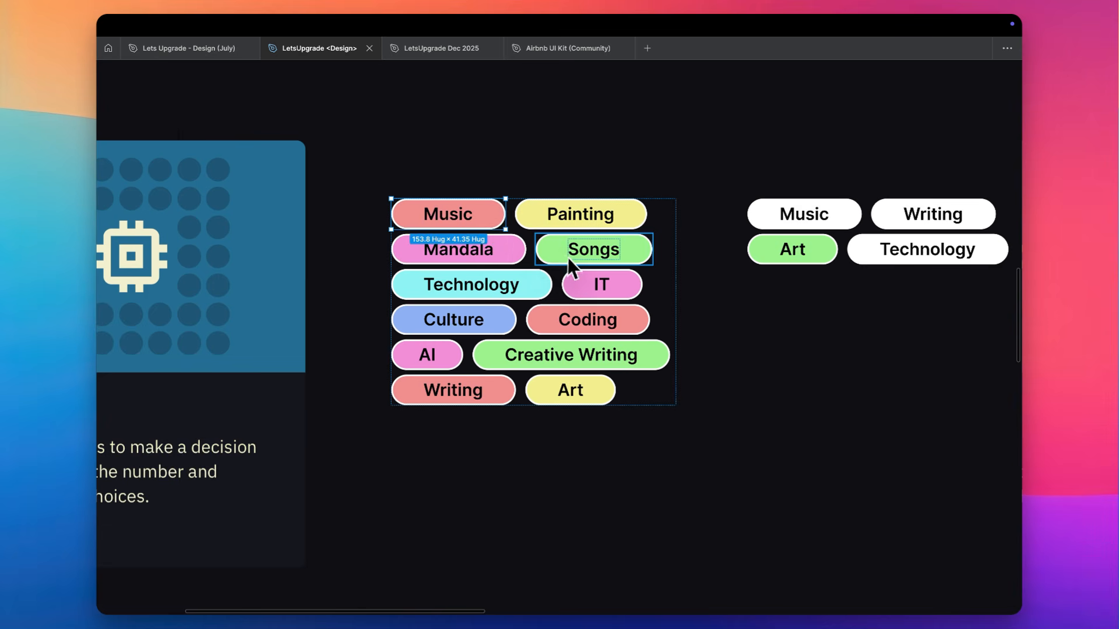
shift+click(571, 260)
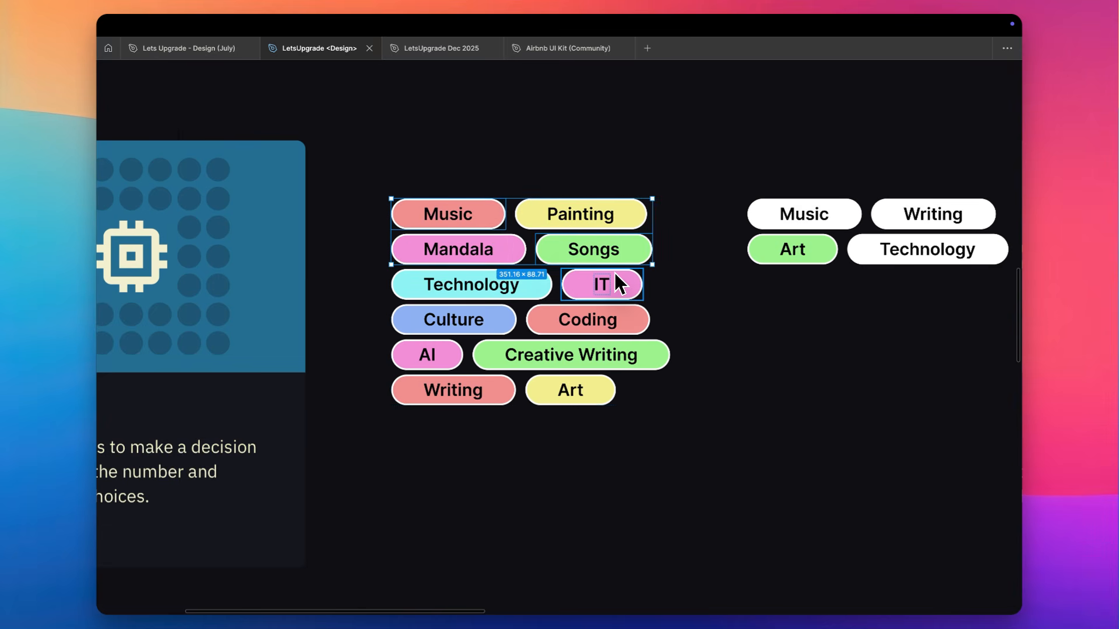
Highlight the Music label text in the shorter white-and-green Hick's Law tag set and deselect it
click(802, 216)
double_click(798, 216)
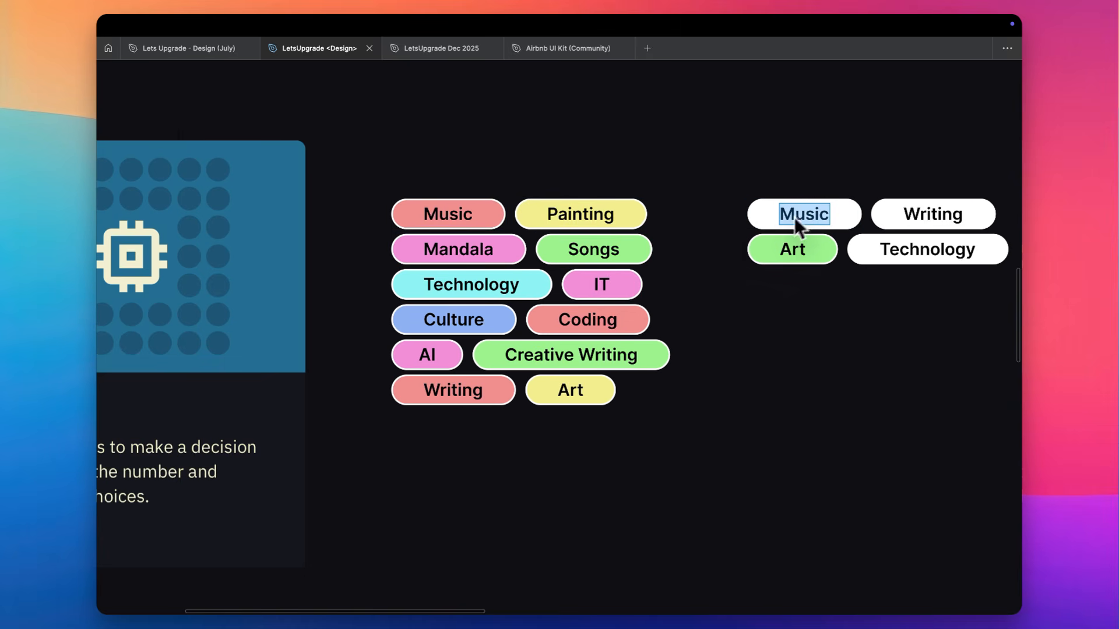
click(742, 221)
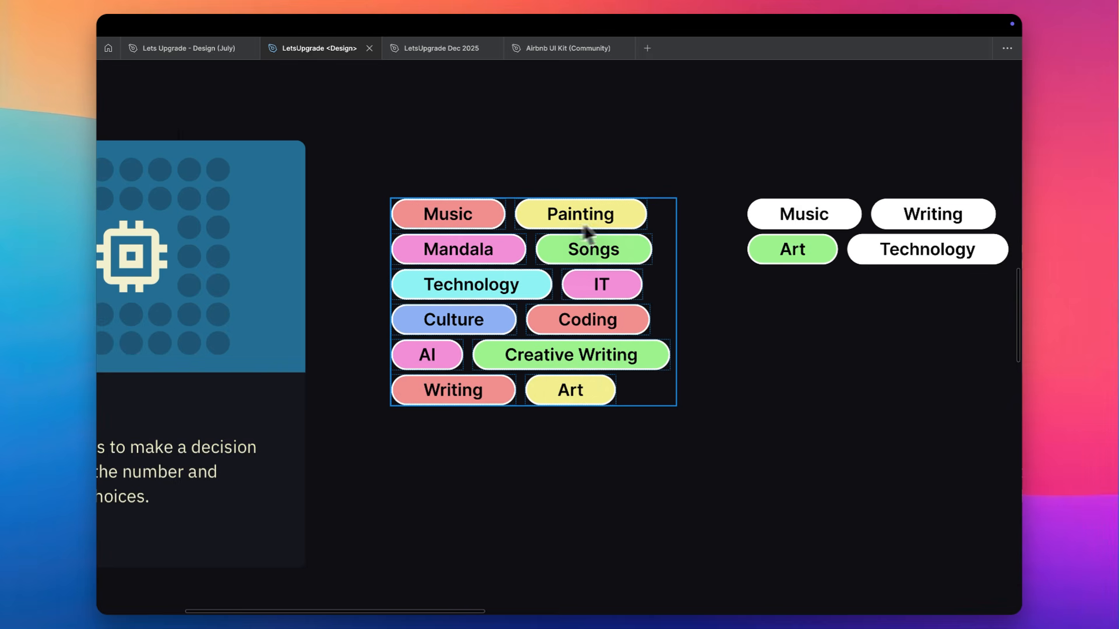
Select the pink Mandala, IT and AI tags as one group and the green Songs and Creative Writing tags as another, ending with nothing selected
click(504, 252)
shift+click(568, 284)
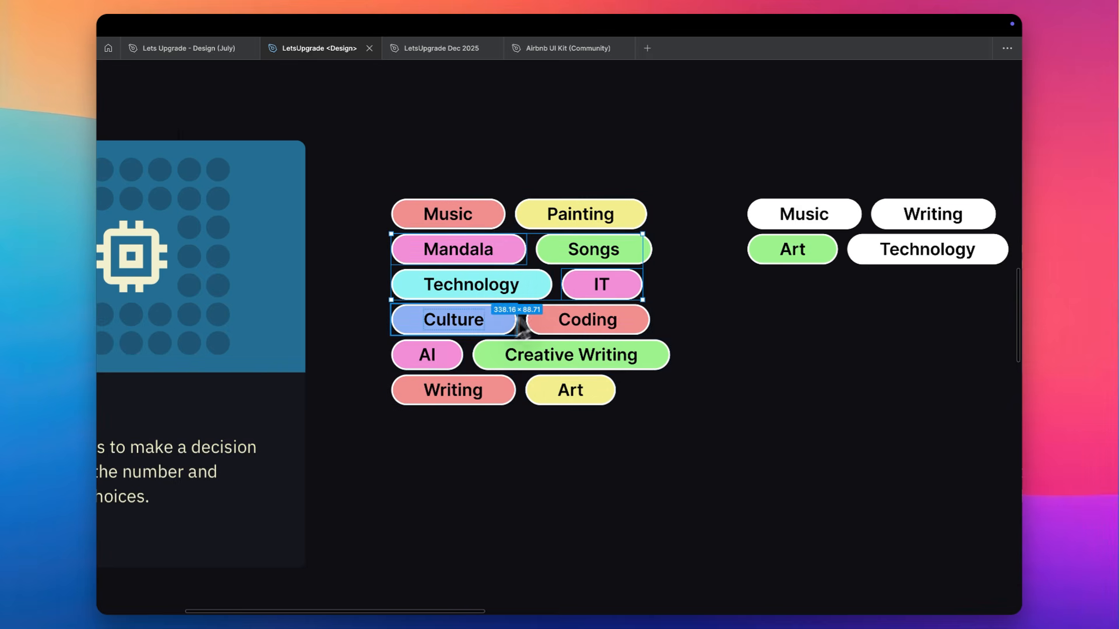
shift+click(449, 358)
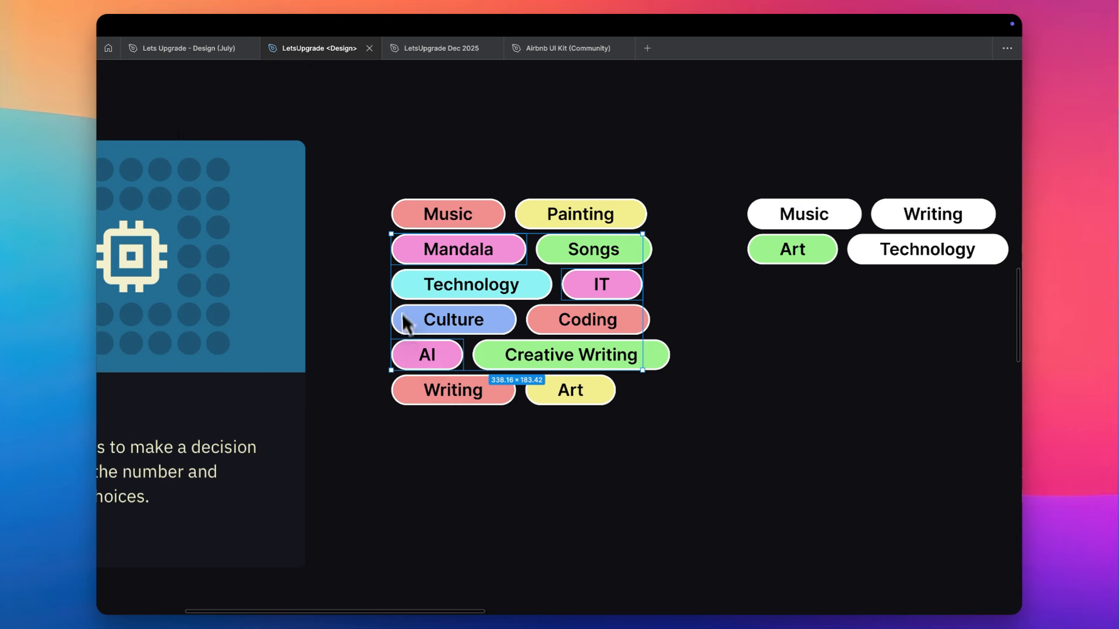
click(544, 249)
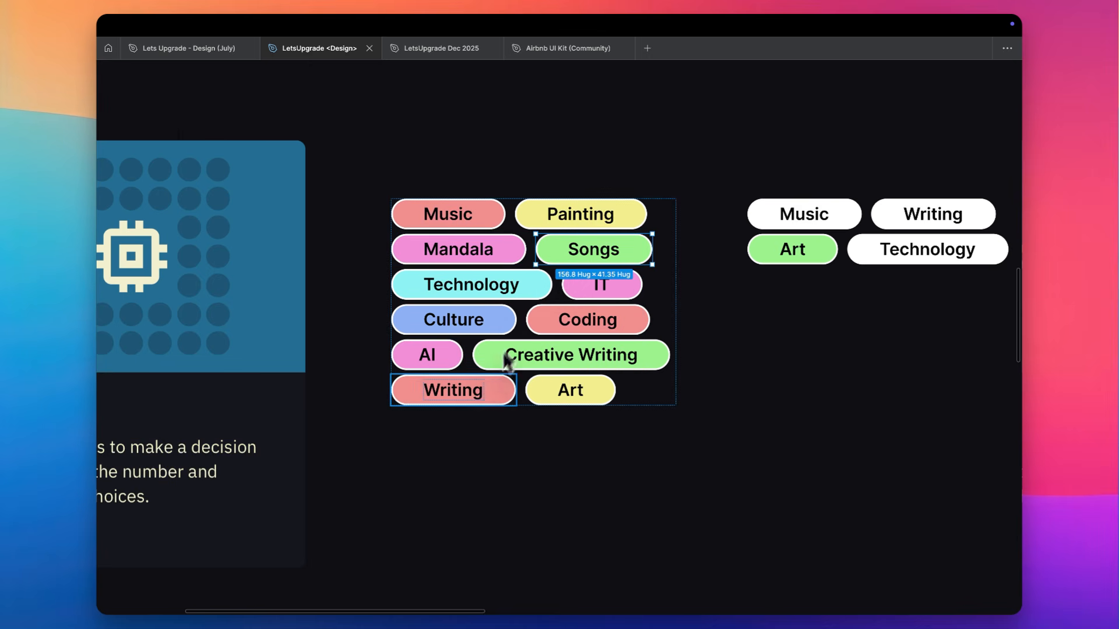
shift+click(515, 360)
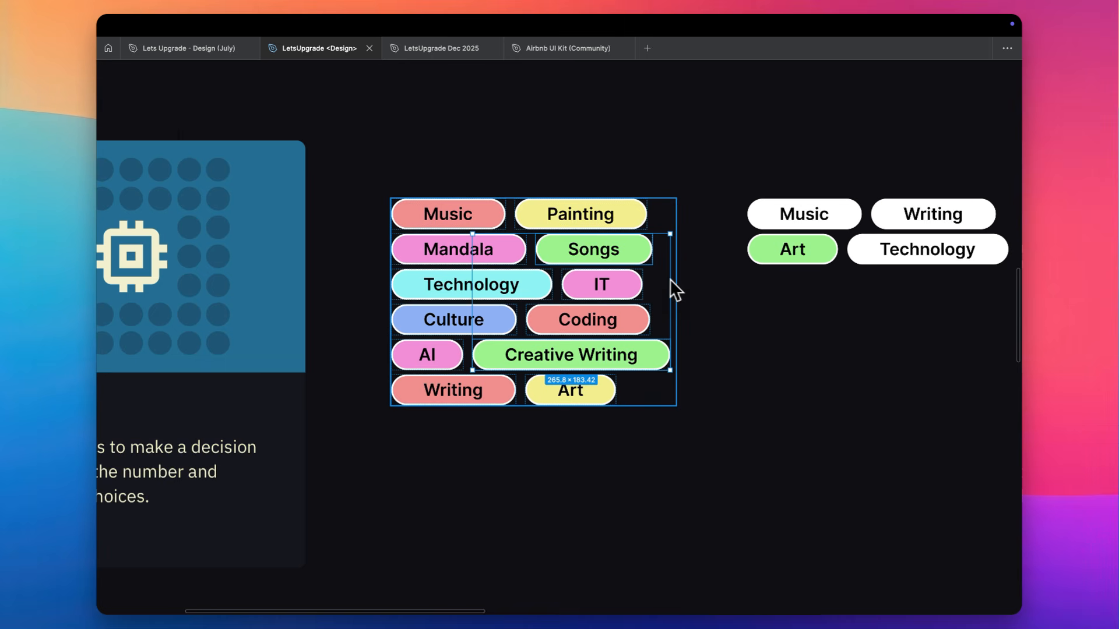
click(685, 285)
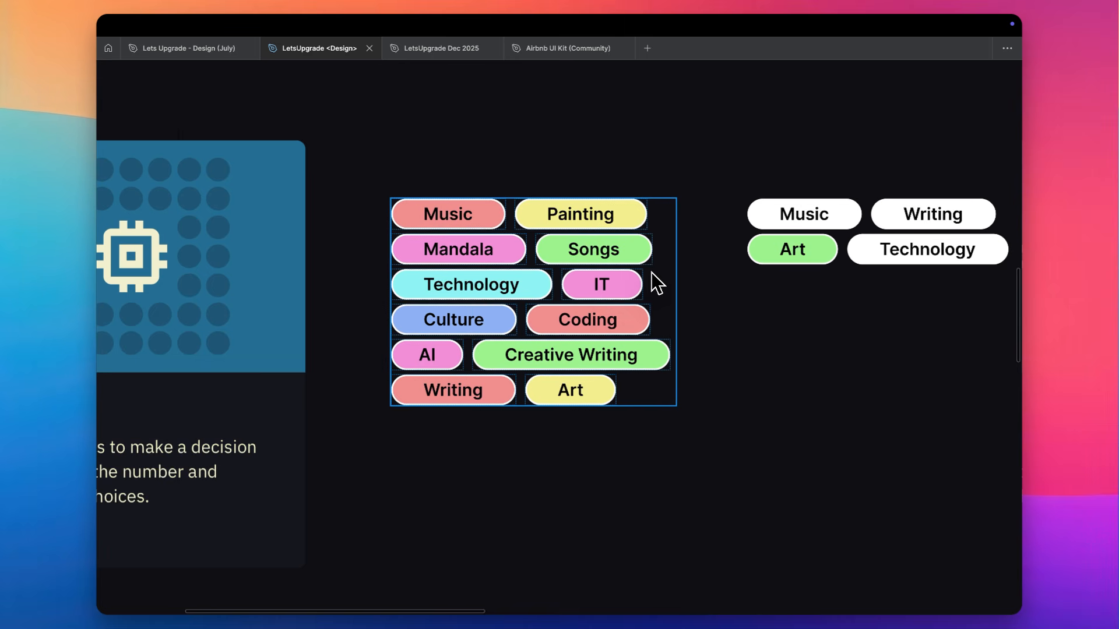
Try copying the white Music tag's properties onto the green Art tag in the shorter tag set
scroll(653, 272, right, 3)
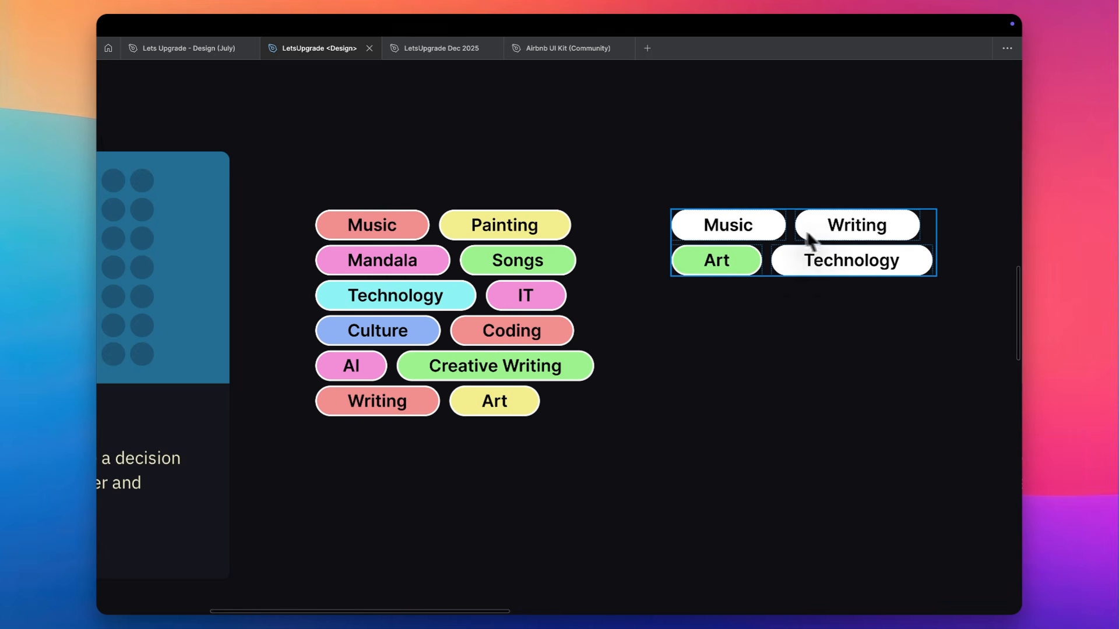
click(760, 236)
key(super+alt+c)
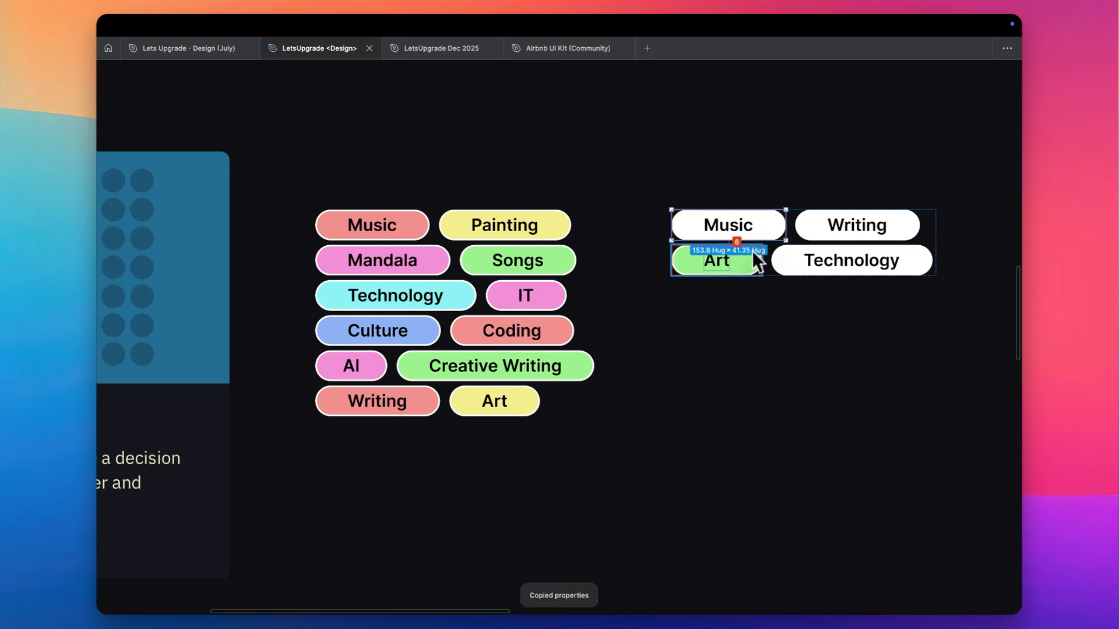
click(752, 255)
key(super+alt+v)
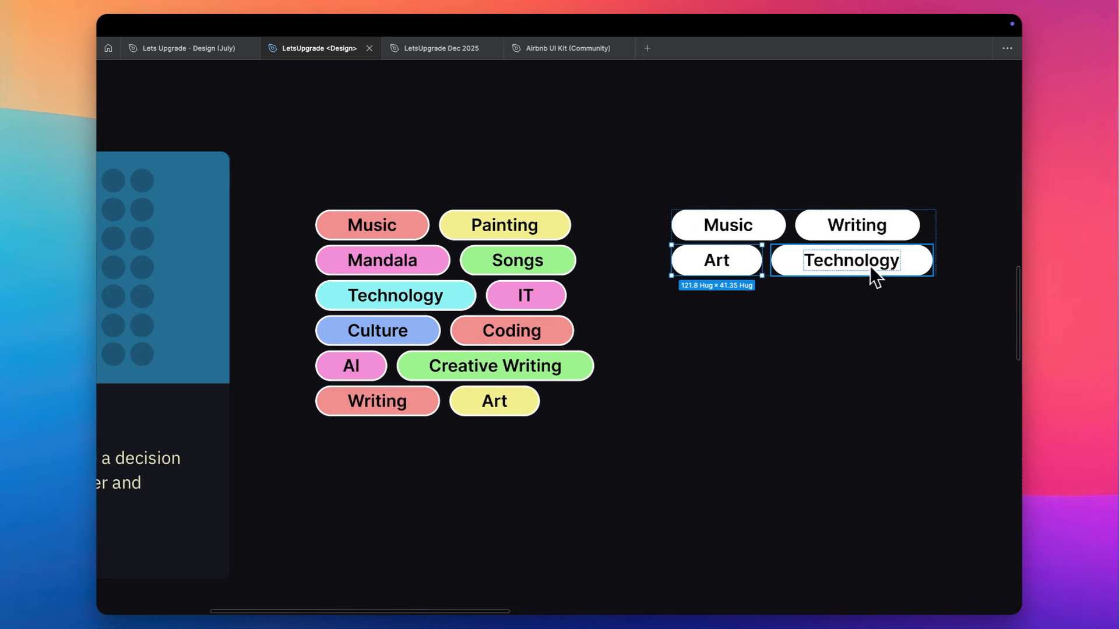
key(super+alt+v)
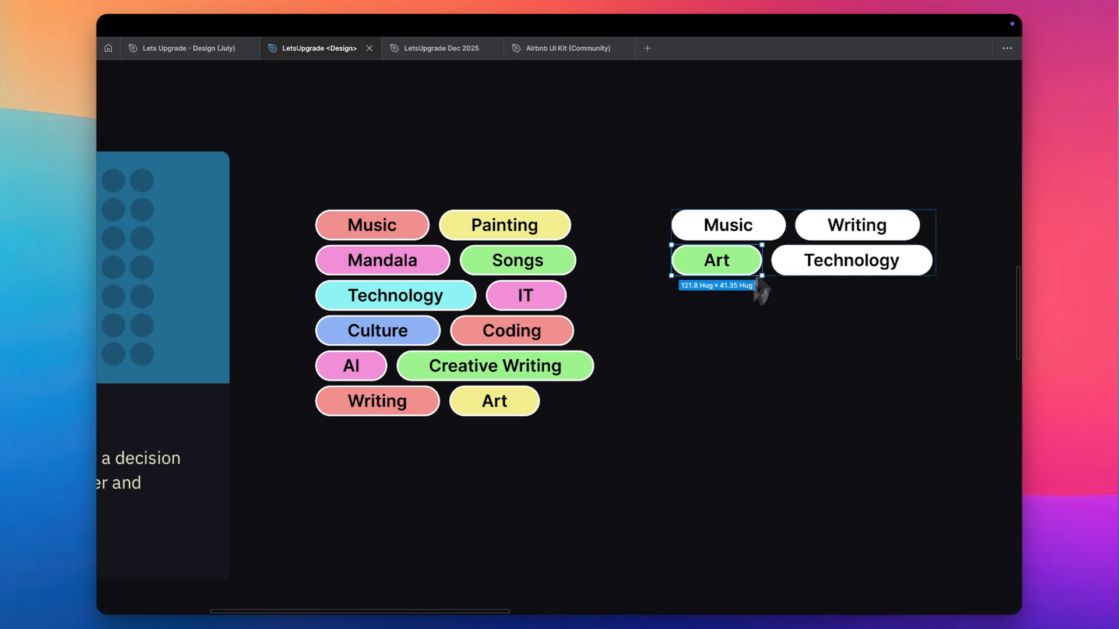
click(712, 351)
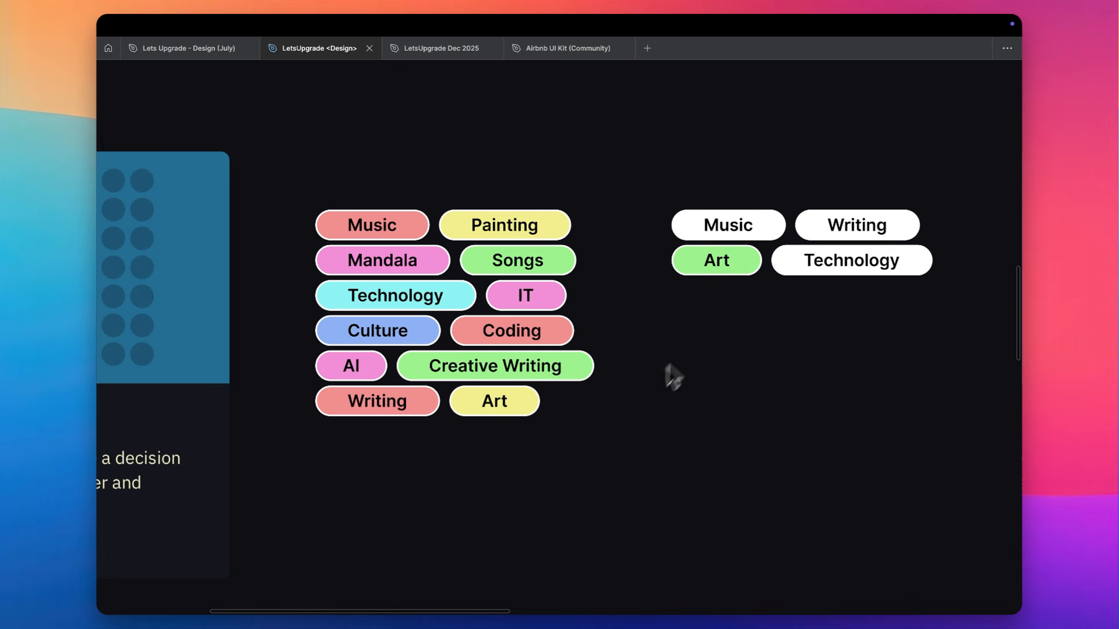
Restore the interface and look over the Laws of UX and Building Blocks of Design frames together
key(ctrl+backslash)
scroll(633, 401, down, 5)
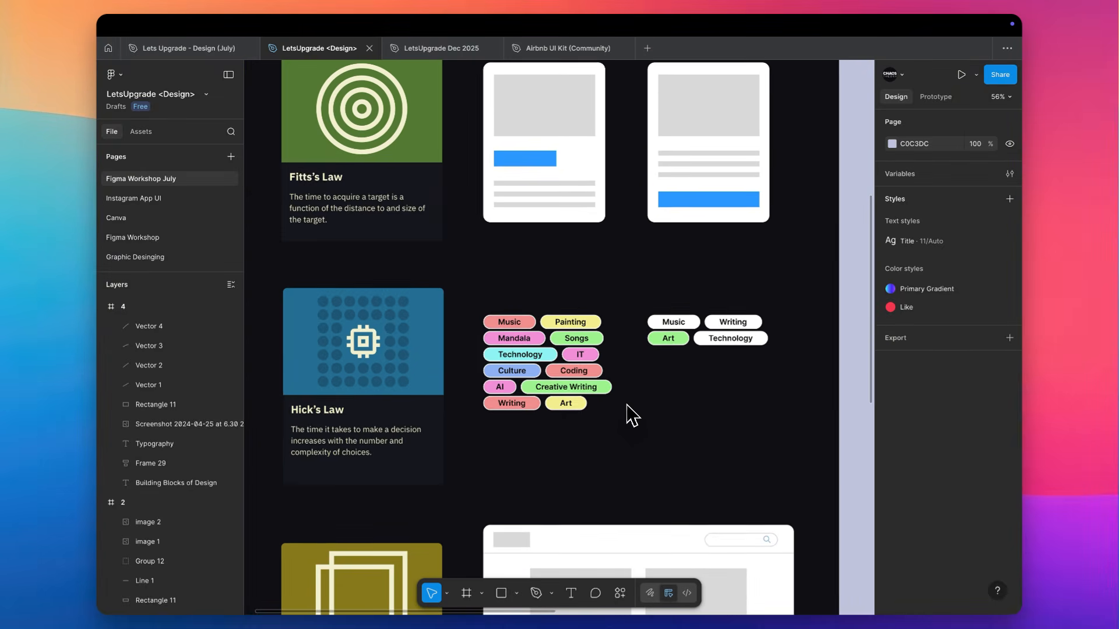
scroll(627, 405, down, 3)
scroll(627, 404, up, 4)
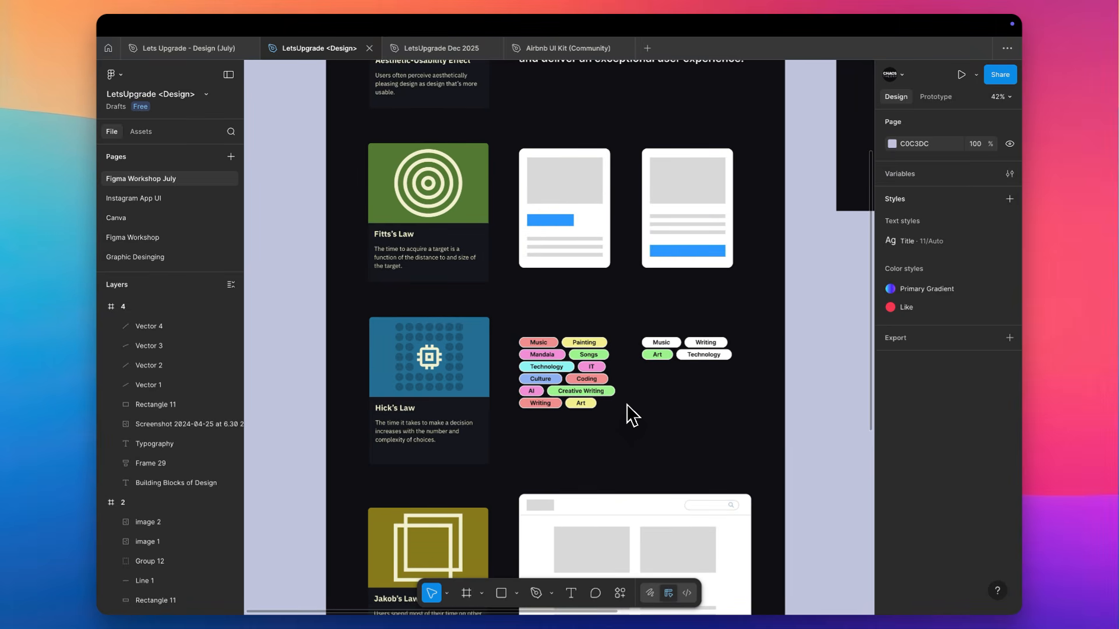
scroll(627, 404, down, 8)
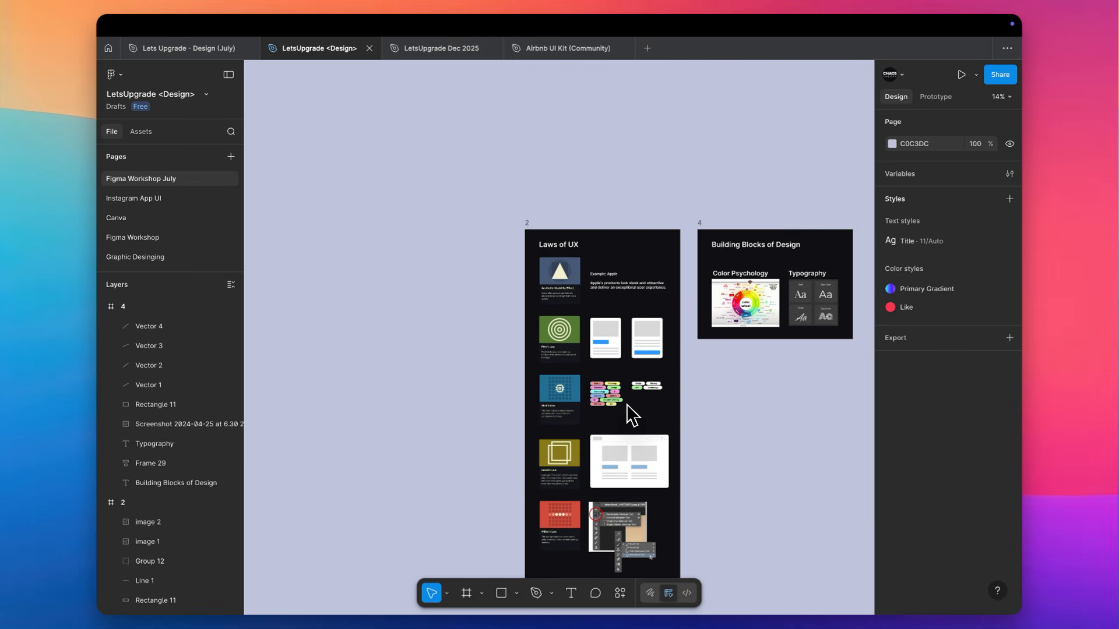
scroll(627, 404, down, 3)
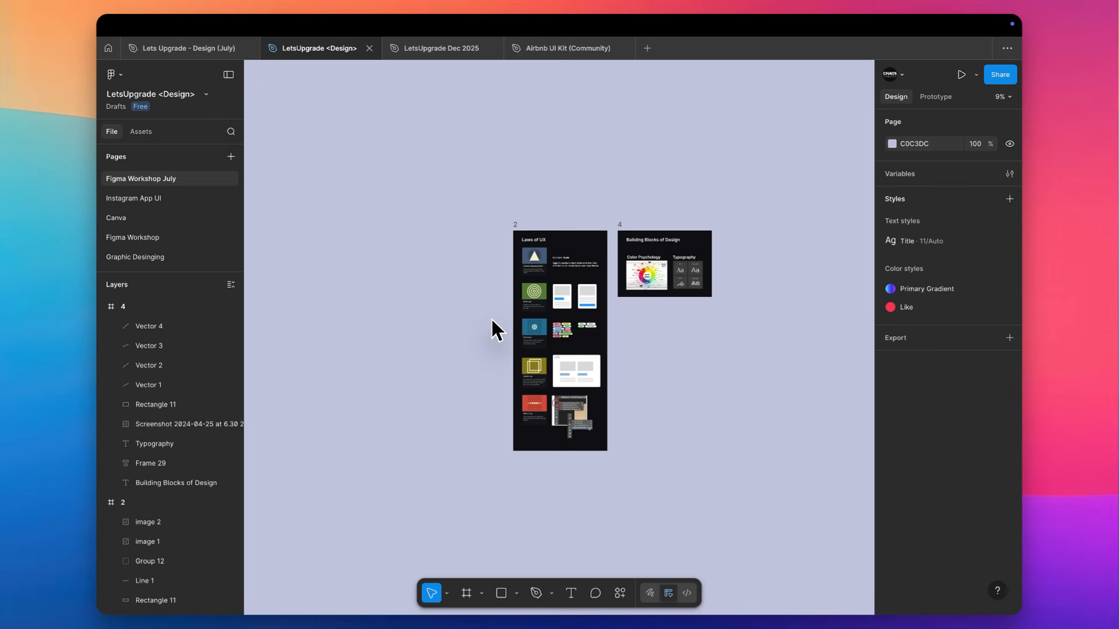
Switch to the LetsUpgrade Dec 2025 file and delete the Hello text and Rectangle 2 from the iPhone 13 mini - 1 frame
key(ctrl+Tab)
scroll(490, 316, up, 3)
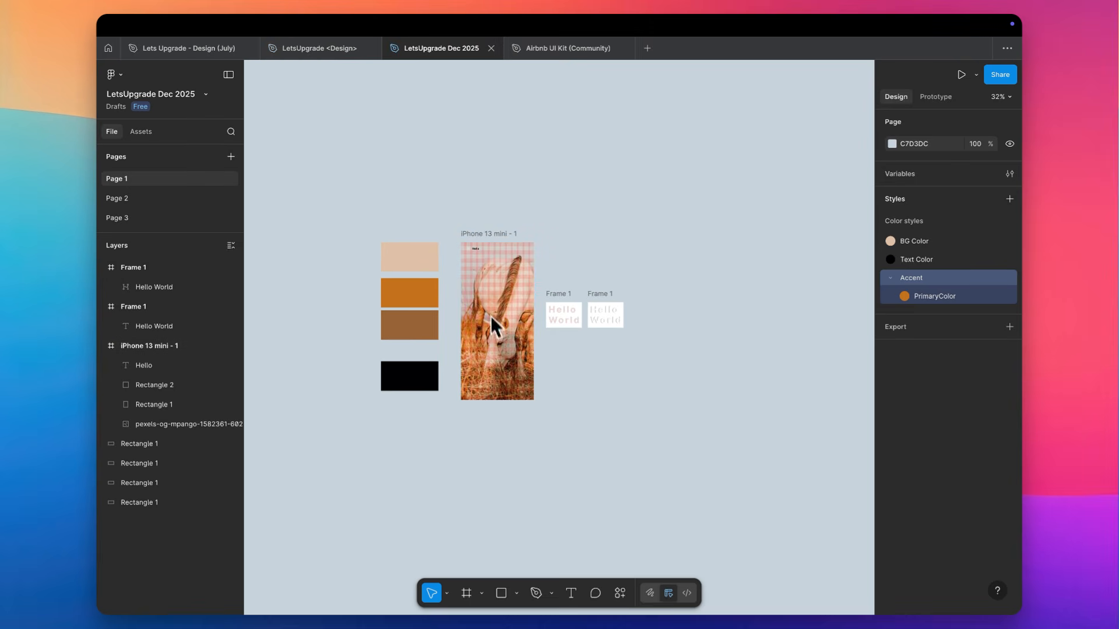
scroll(492, 217, up, 3)
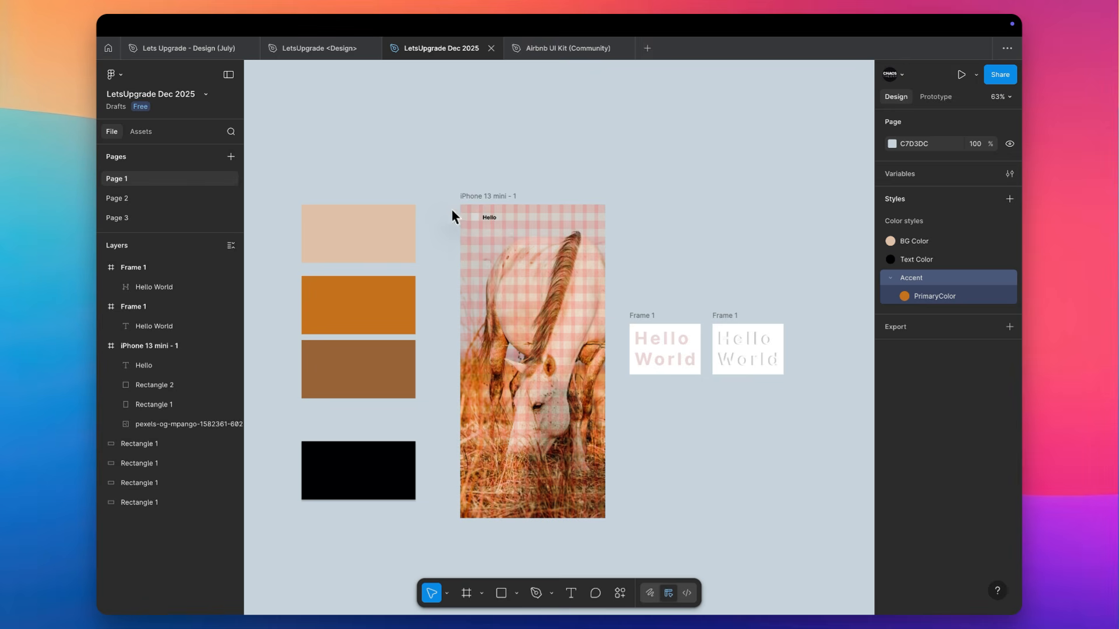
drag(452, 209, 512, 251)
key(Delete)
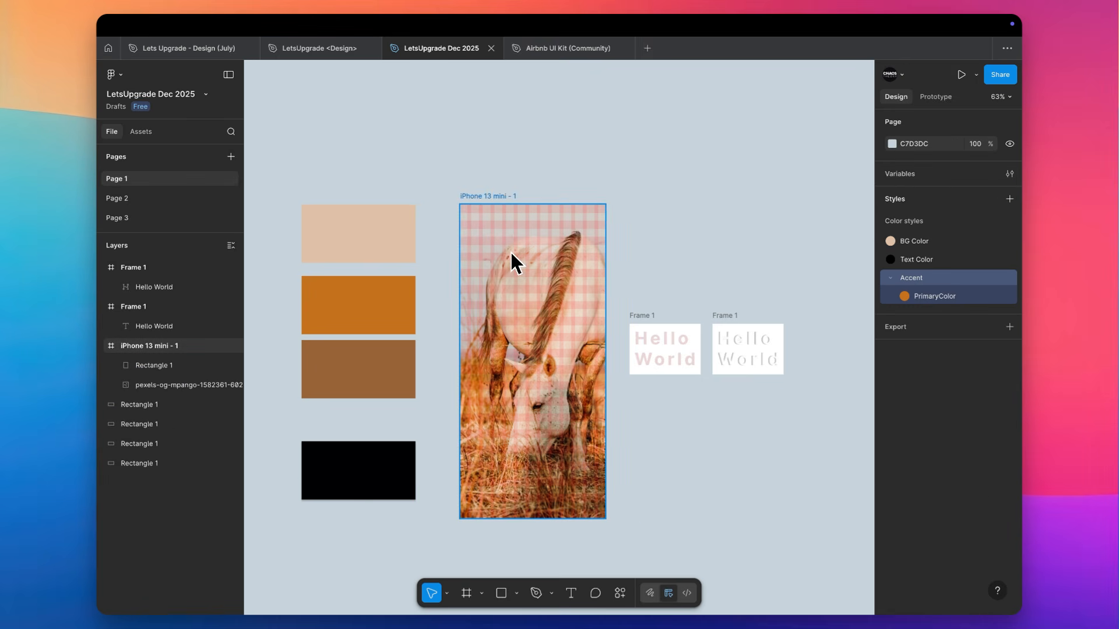
Duplicate the iPhone 13 mini - 1 frame onto the empty canvas to the right of the Hello World frames
scroll(512, 256, down, 1)
scroll(513, 262, down, 2)
scroll(511, 262, up, 1)
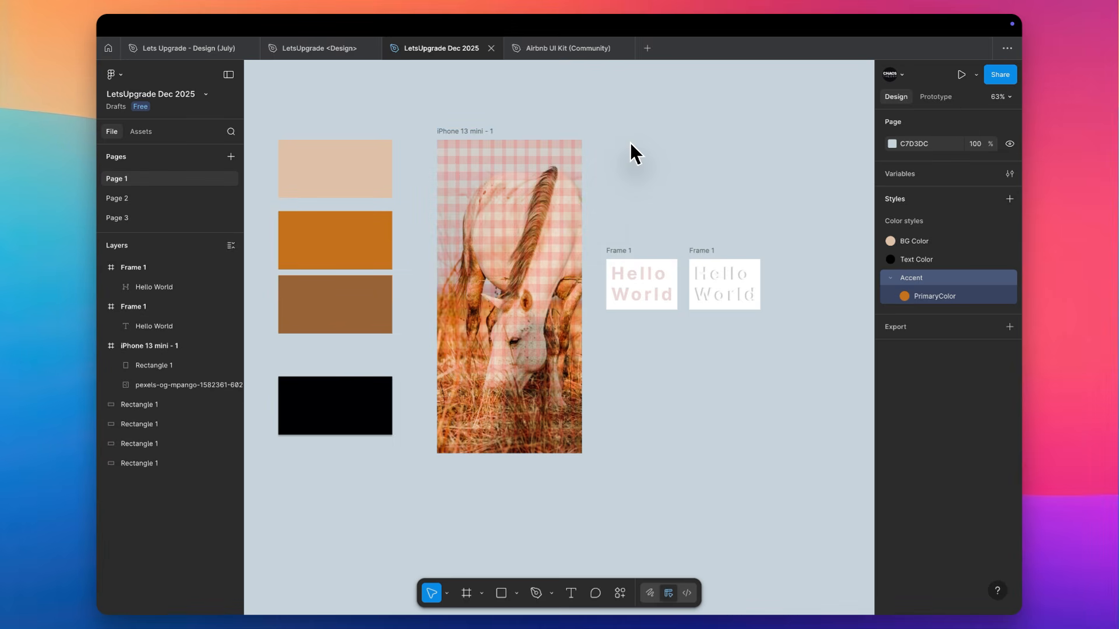
scroll(630, 145, down, 10)
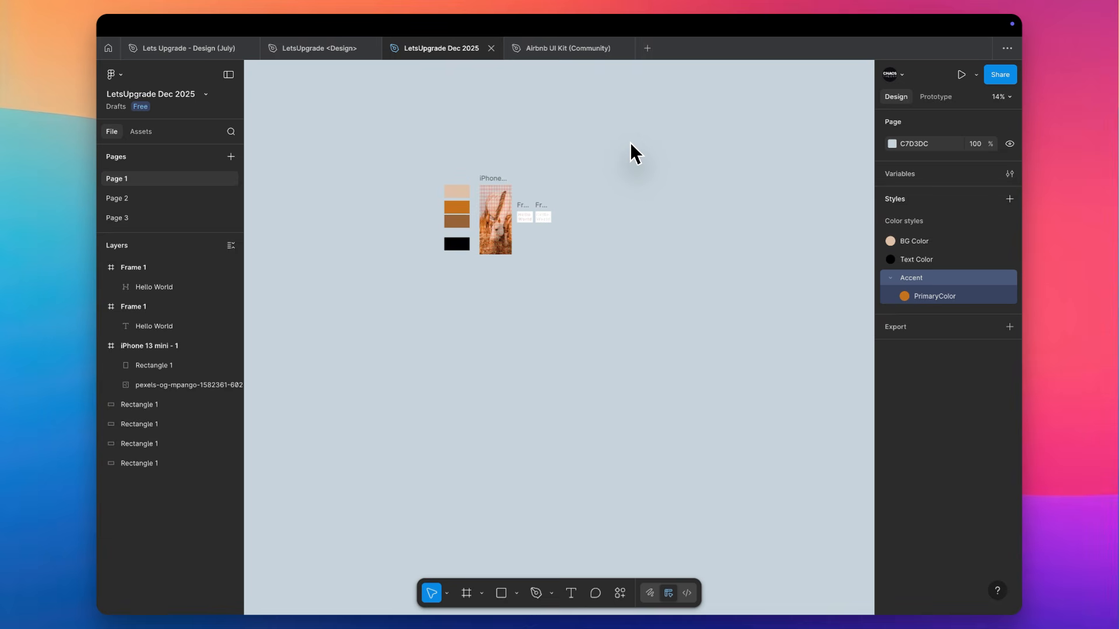
scroll(551, 159, up, 5)
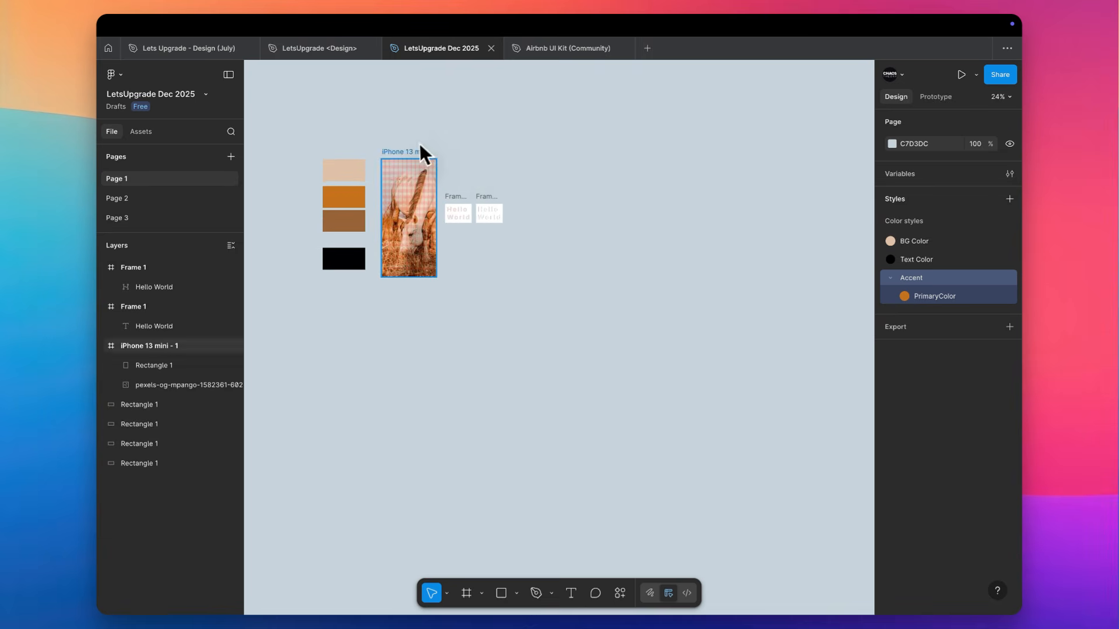
drag(419, 148, 654, 153)
scroll(693, 157, up, 5)
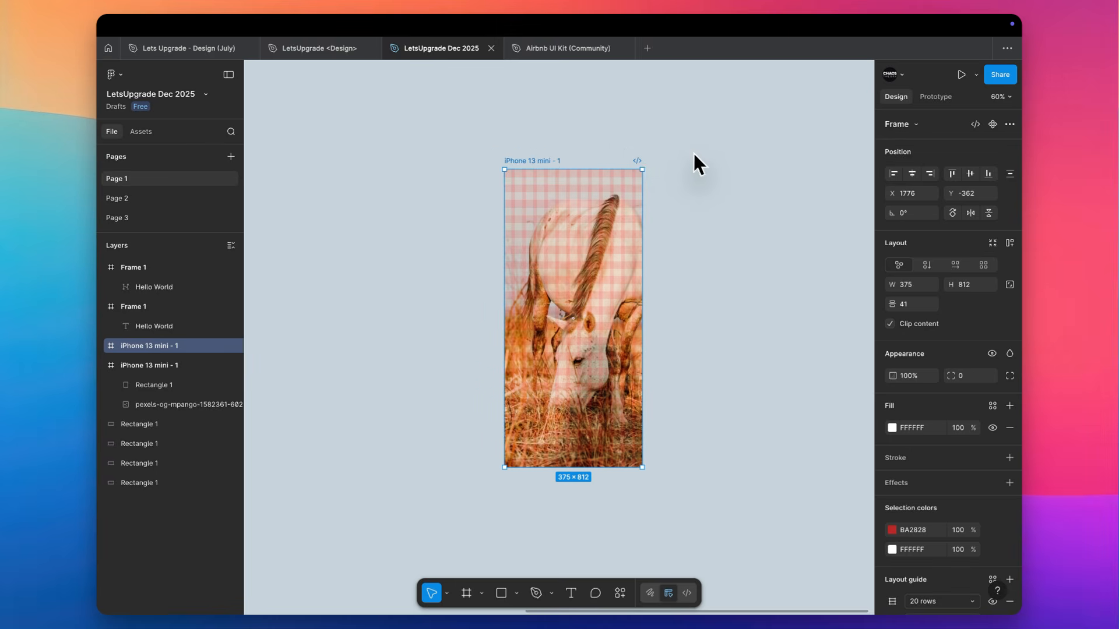
Remove both the 20-row and the 12-column layout guides from the duplicated iPhone frame
scroll(693, 152, right, 2)
scroll(694, 152, down, 2)
scroll(977, 467, down, 3)
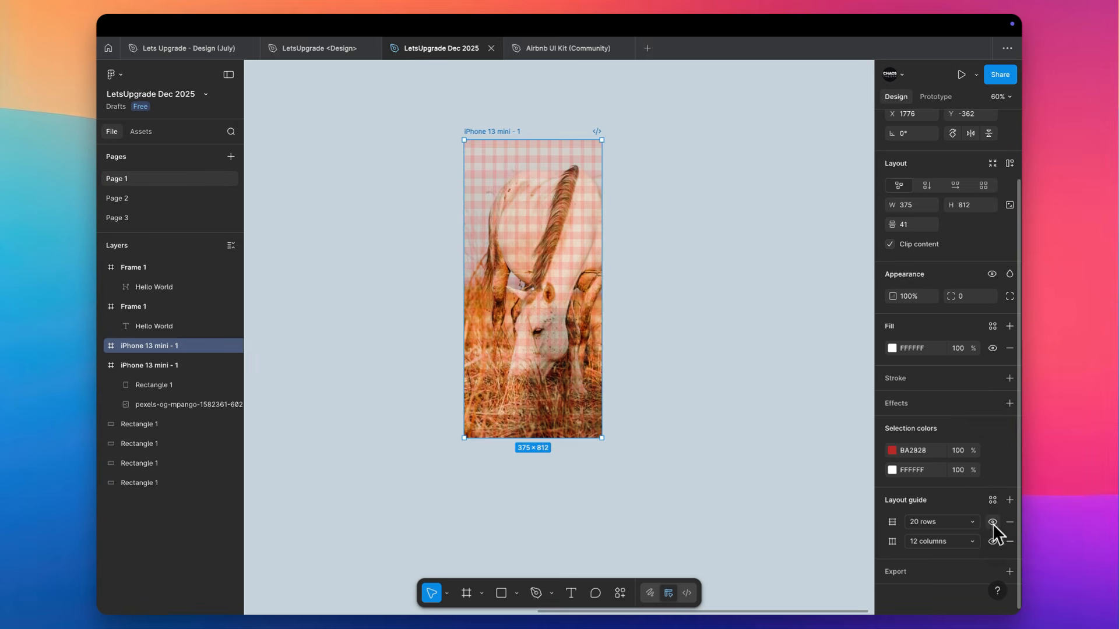
click(992, 522)
click(1010, 522)
click(1009, 522)
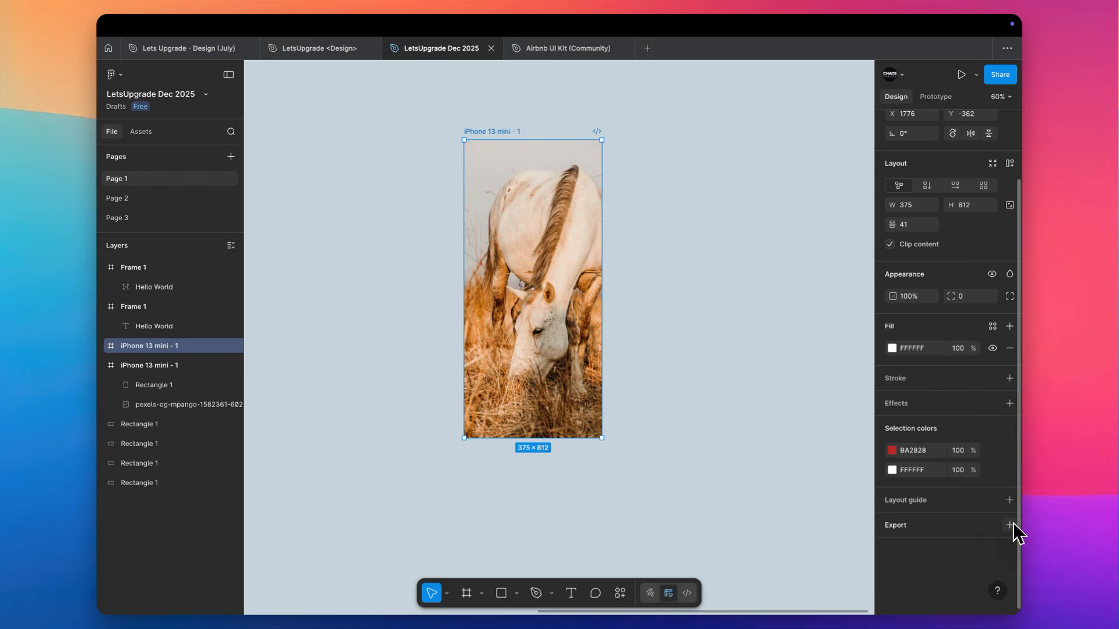
Delete the horse photo from the duplicated iPhone frame, leaving a plain white screen
click(514, 189)
key(Delete)
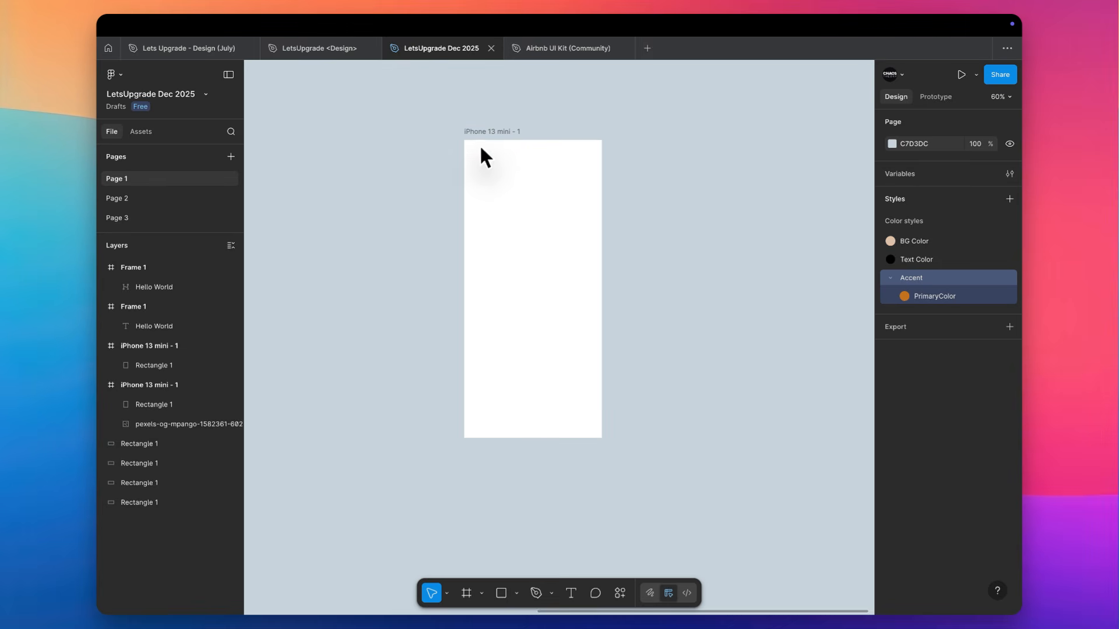
click(525, 187)
click(524, 187)
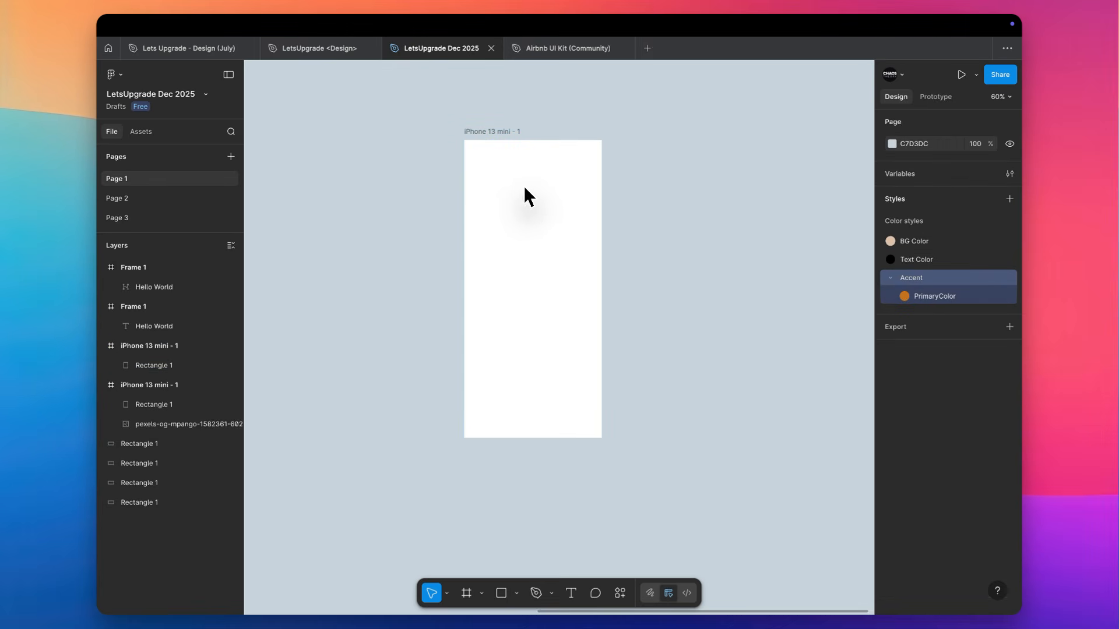
Switch to the browser, close the ferris wheel video page and search Pexels videos for "fashion"
key(ctrl+Right)
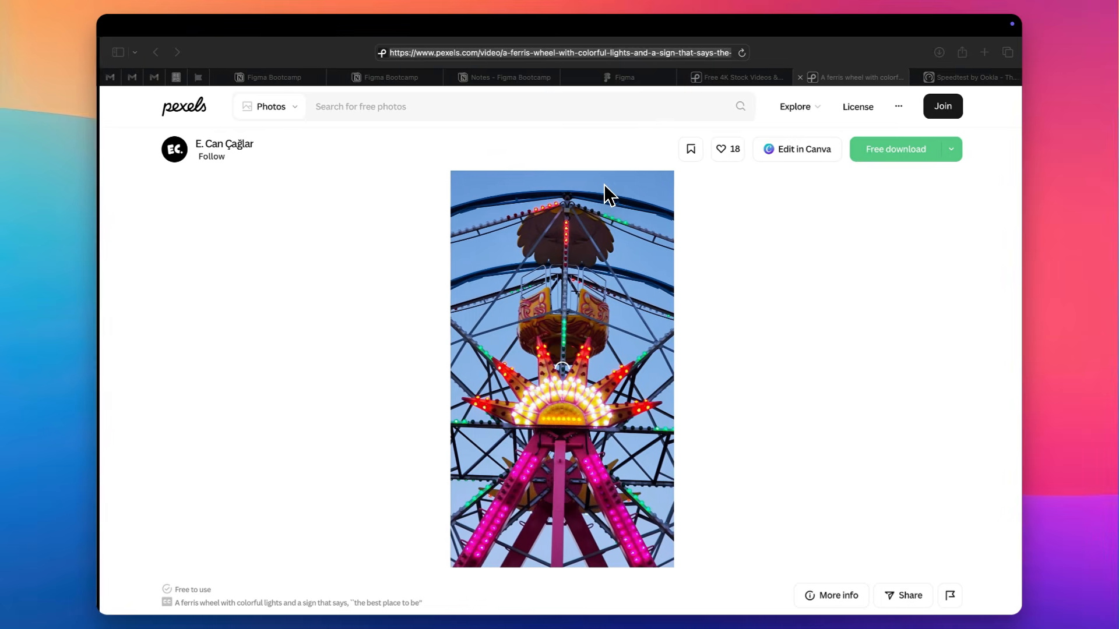
key(super+w)
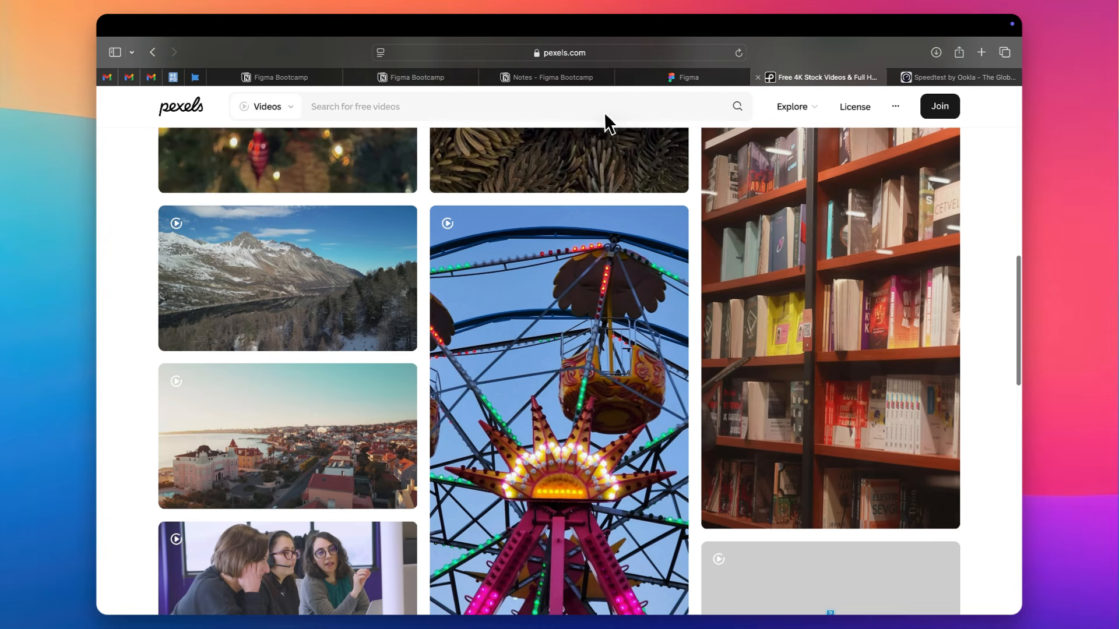
click(549, 101)
text(fashion)
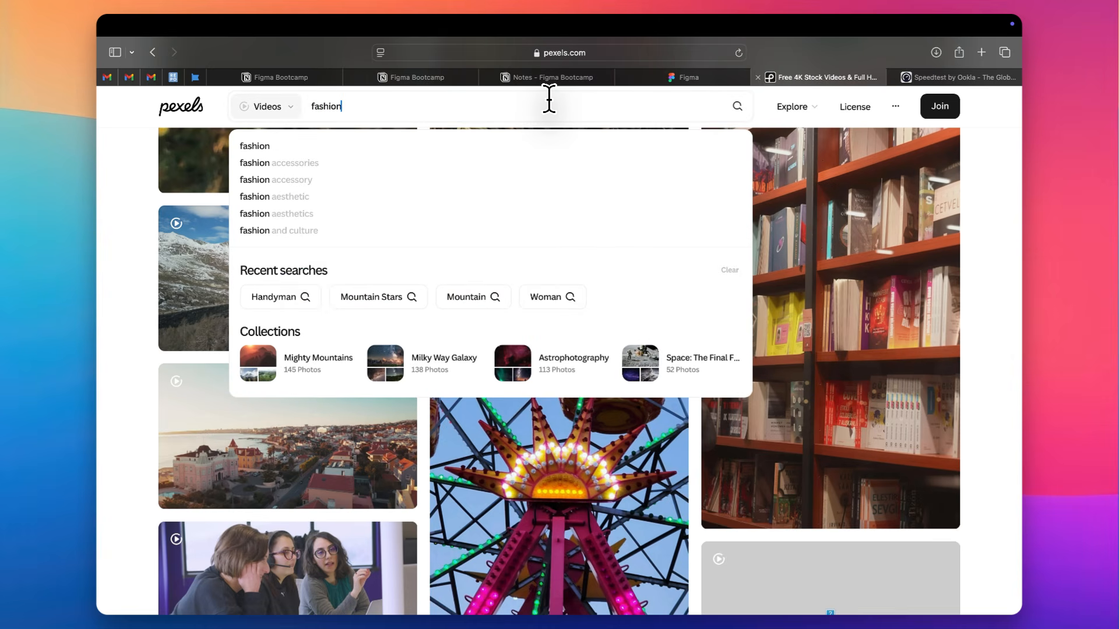
key(Return)
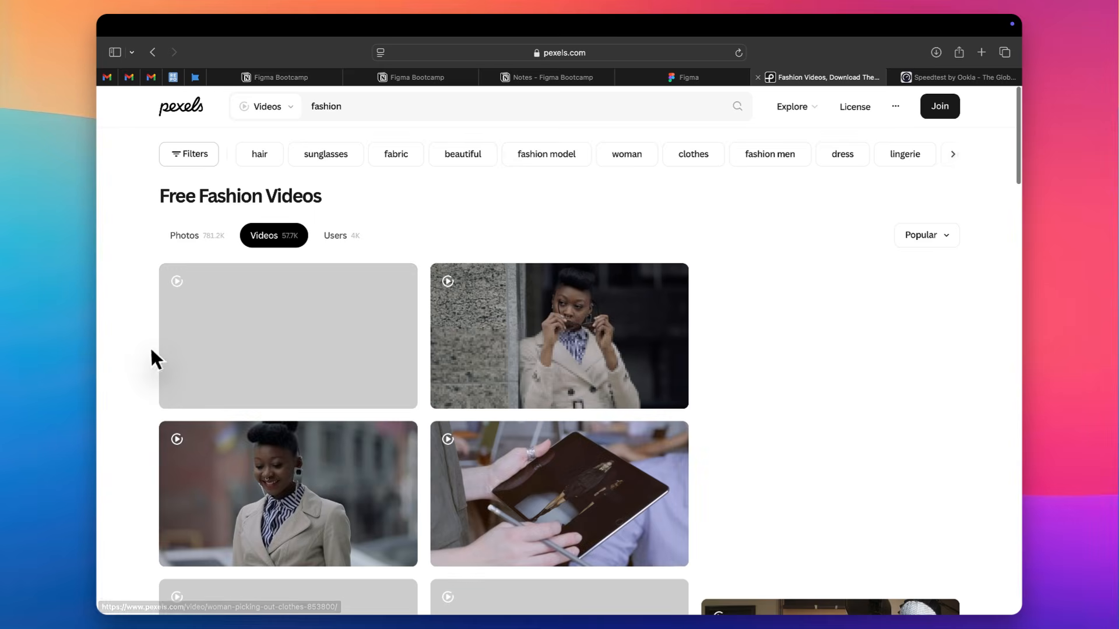
Change the Pexels fashion search from videos to photos and browse the resulting images
click(266, 117)
click(271, 140)
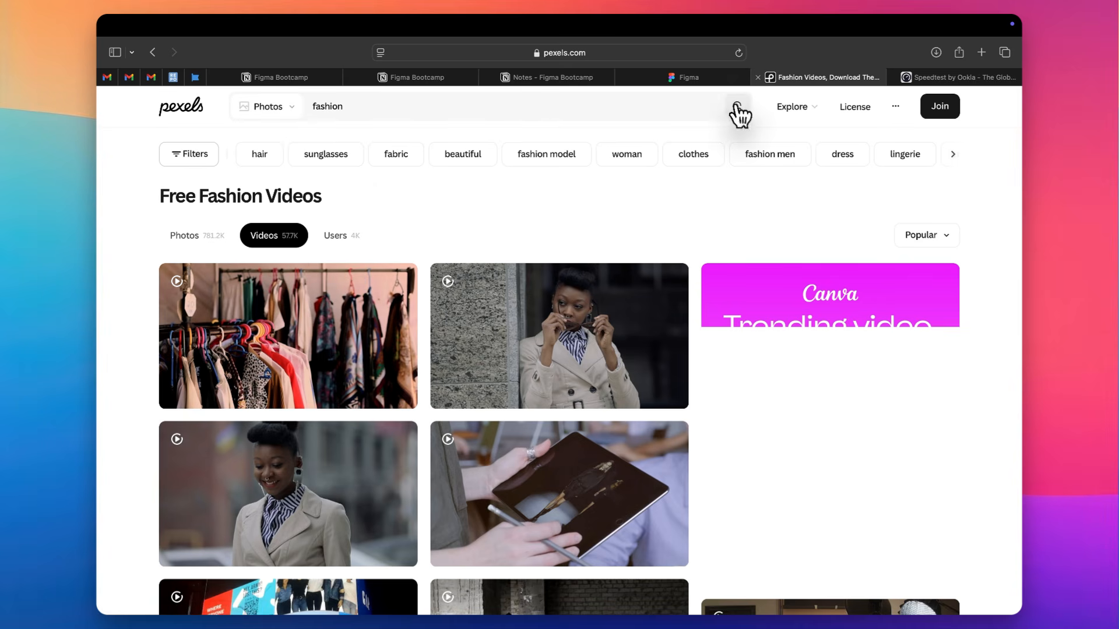
click(718, 115)
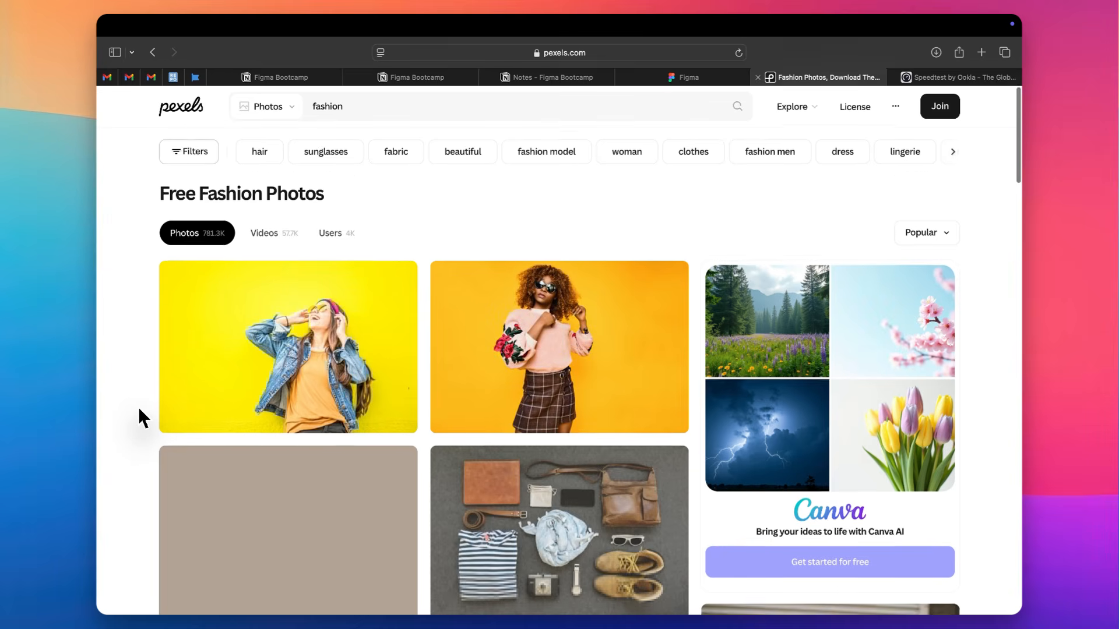
scroll(138, 407, down, 4)
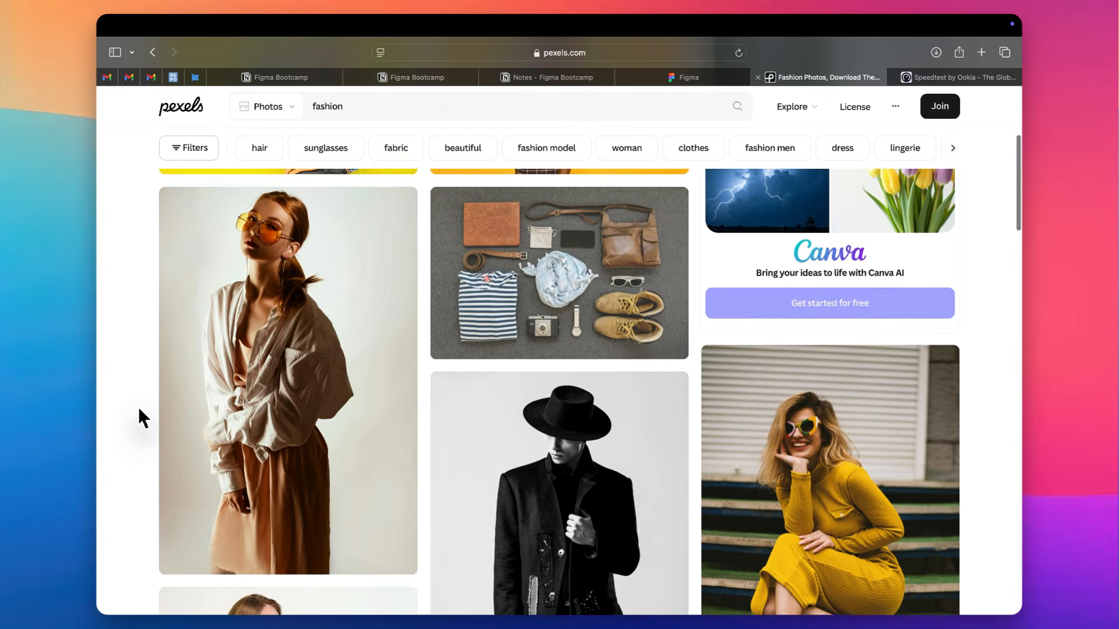
scroll(138, 407, down, 5)
scroll(138, 407, down, 5)
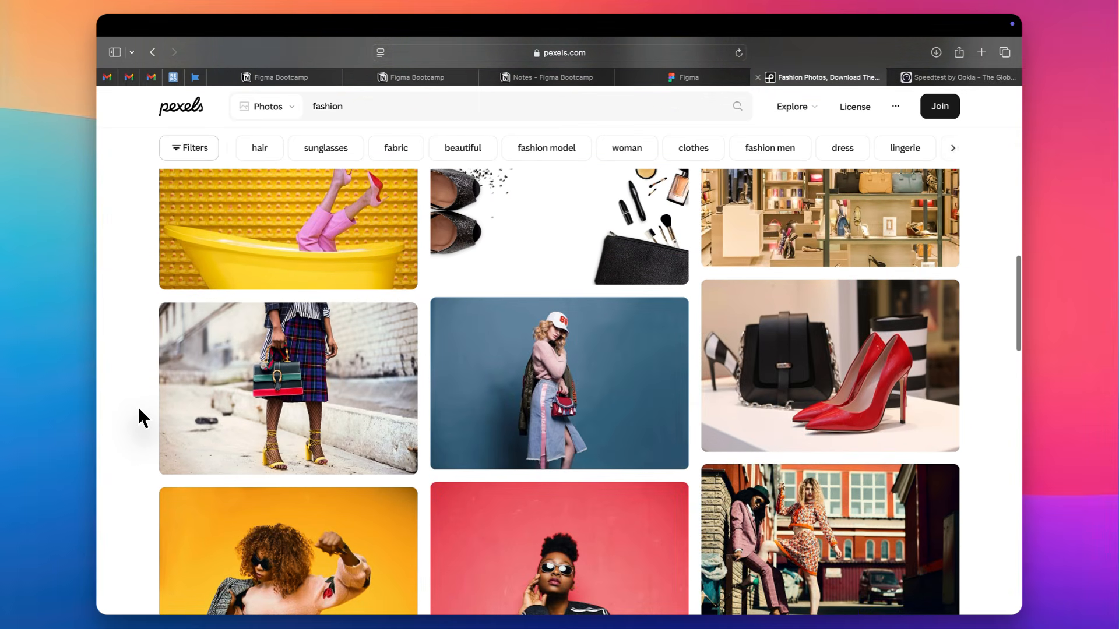
Open the photo of pink-trousered legs in a yellow bathtub in a new tab and return to the fashion results
scroll(138, 406, up, 2)
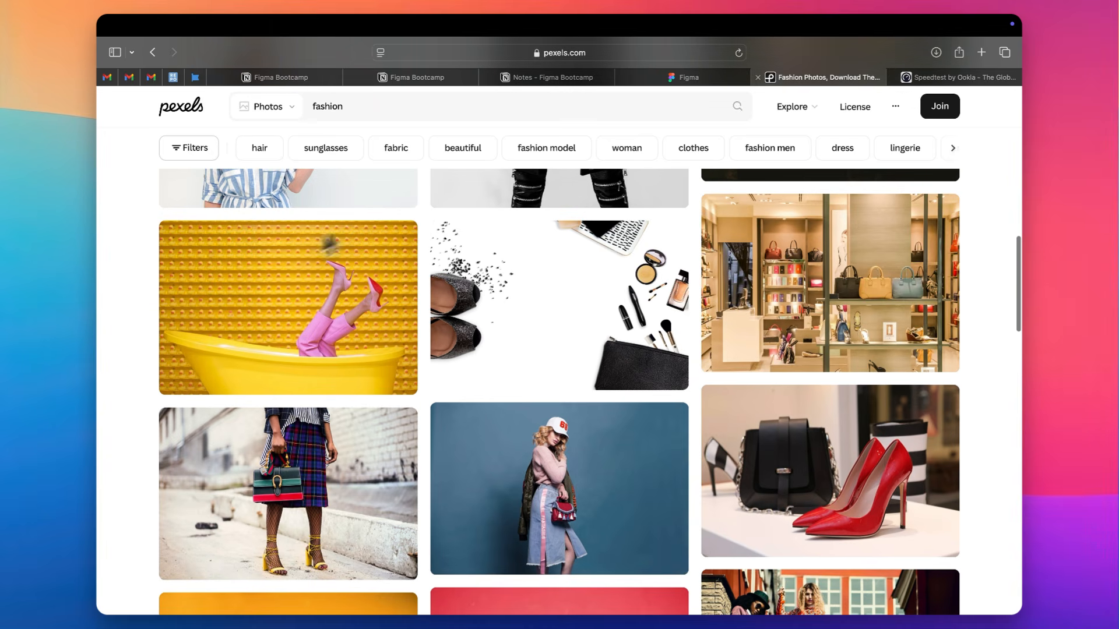
right_click(341, 279)
click(356, 289)
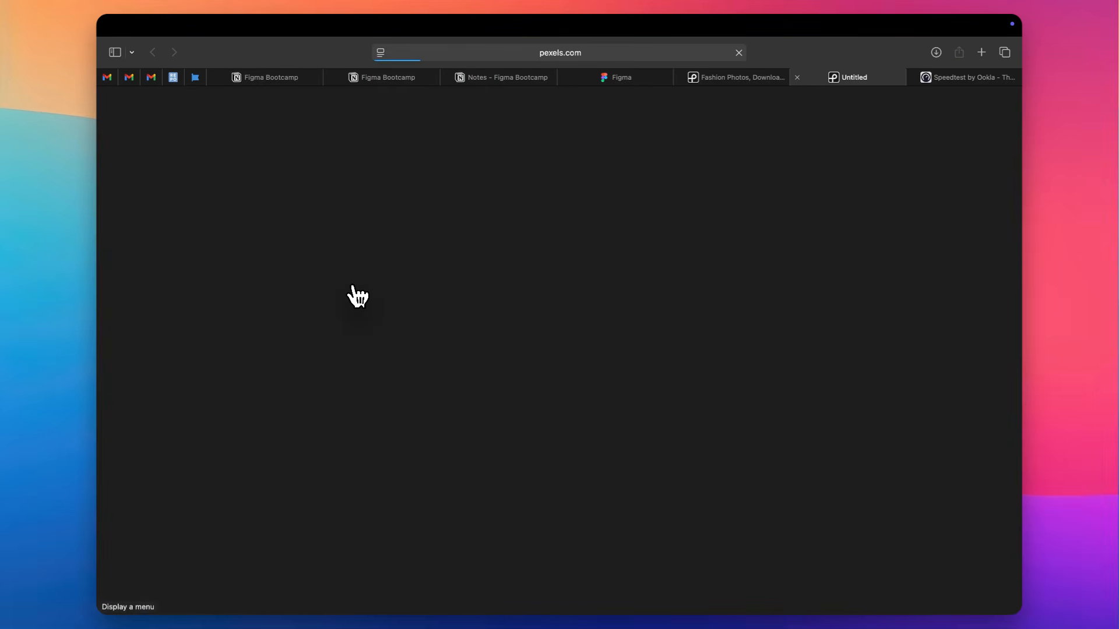
key(ctrl+shift+Tab)
Browse further through the Pexels fashion photo results for more images that suit the design
scroll(358, 298, down, 6)
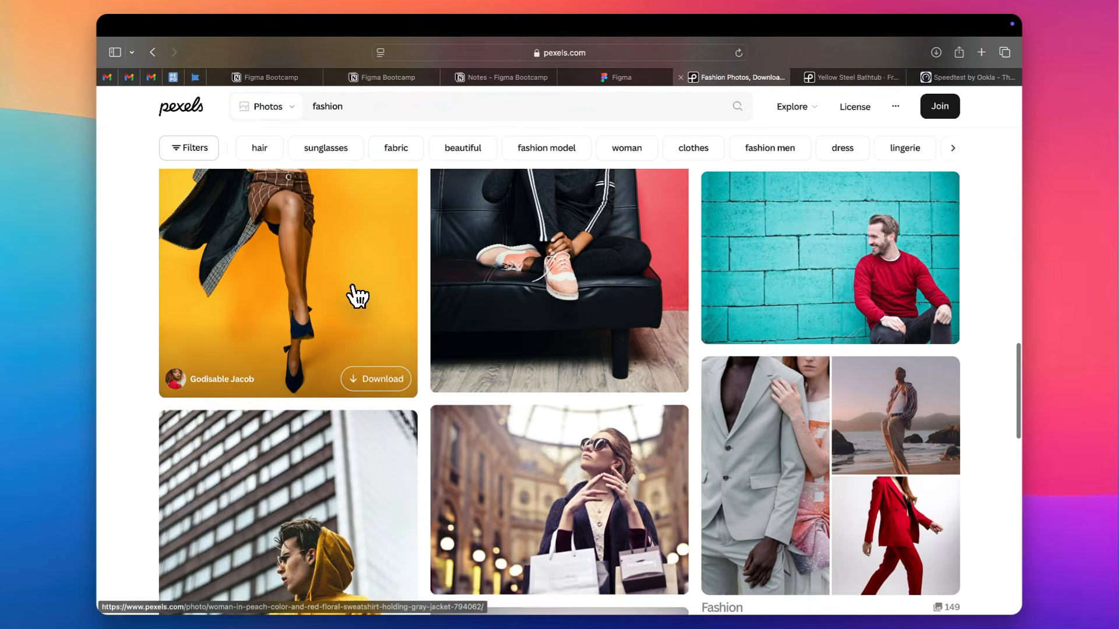
scroll(357, 296, down, 8)
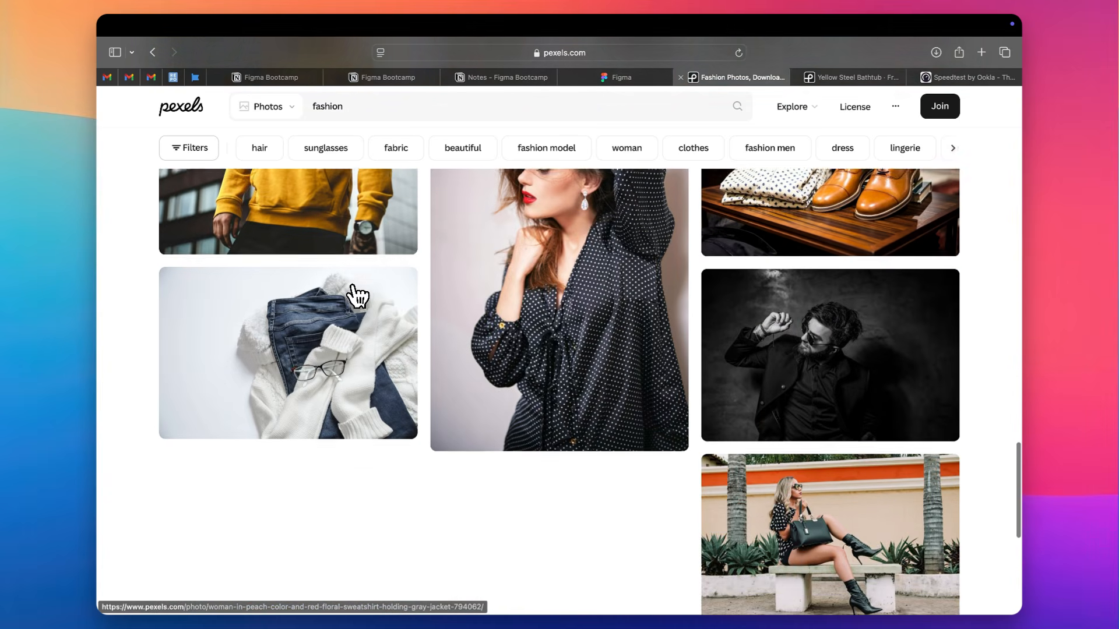
scroll(356, 296, down, 6)
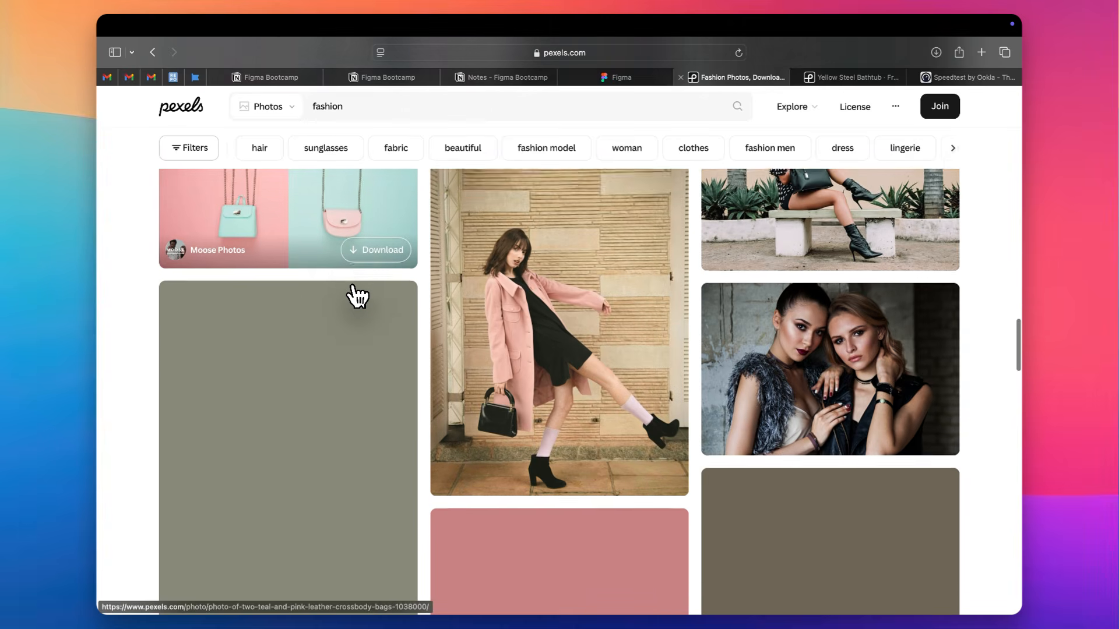
scroll(357, 296, down, 5)
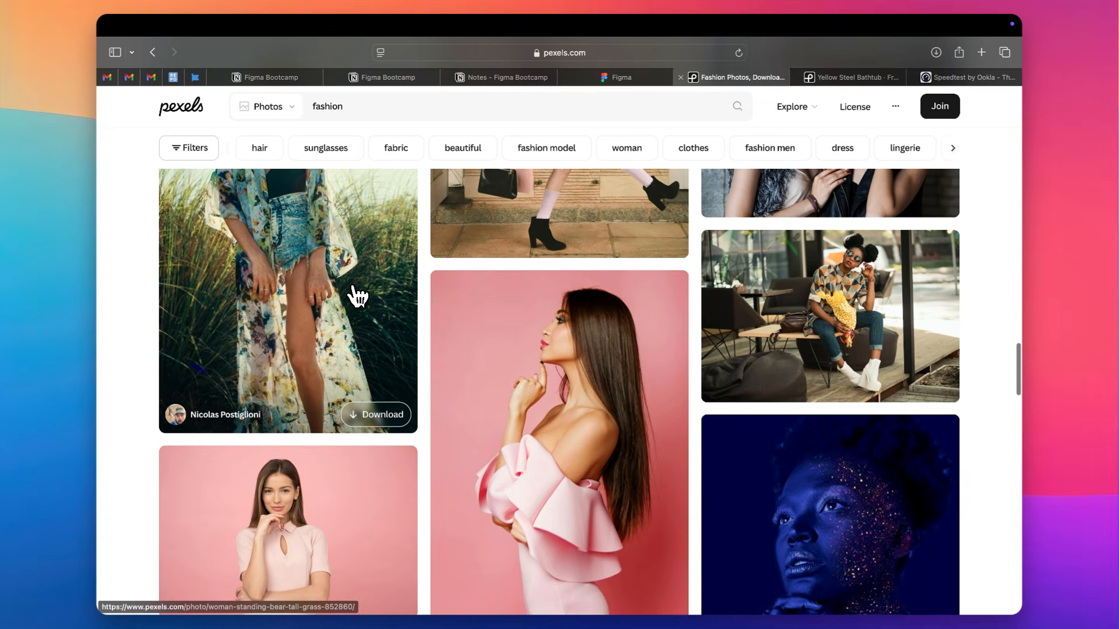
scroll(357, 296, down, 10)
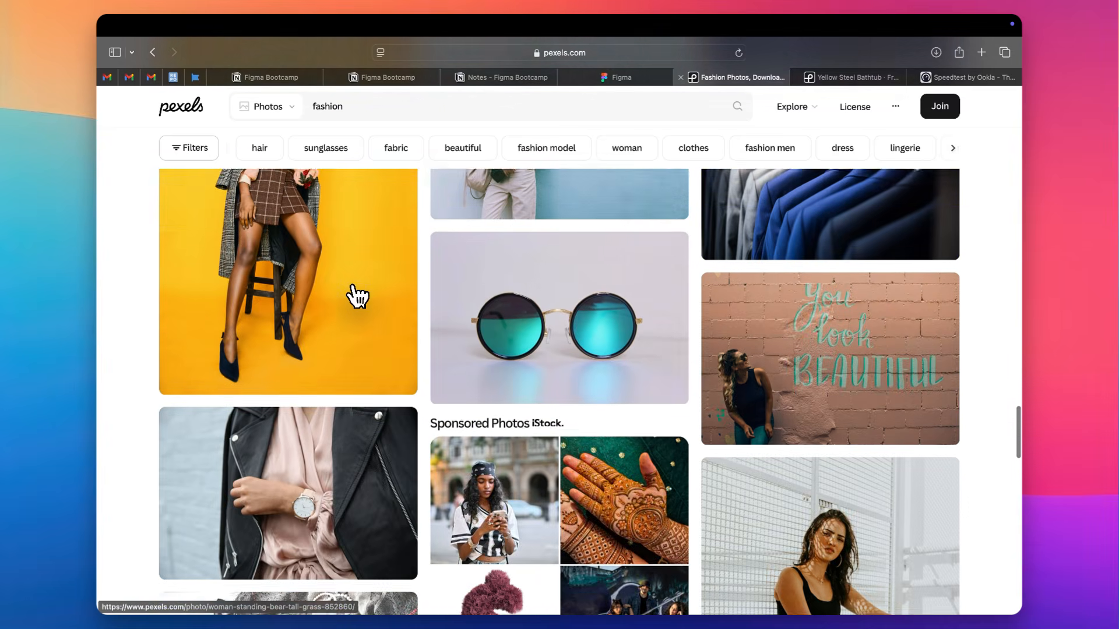
scroll(356, 296, down, 10)
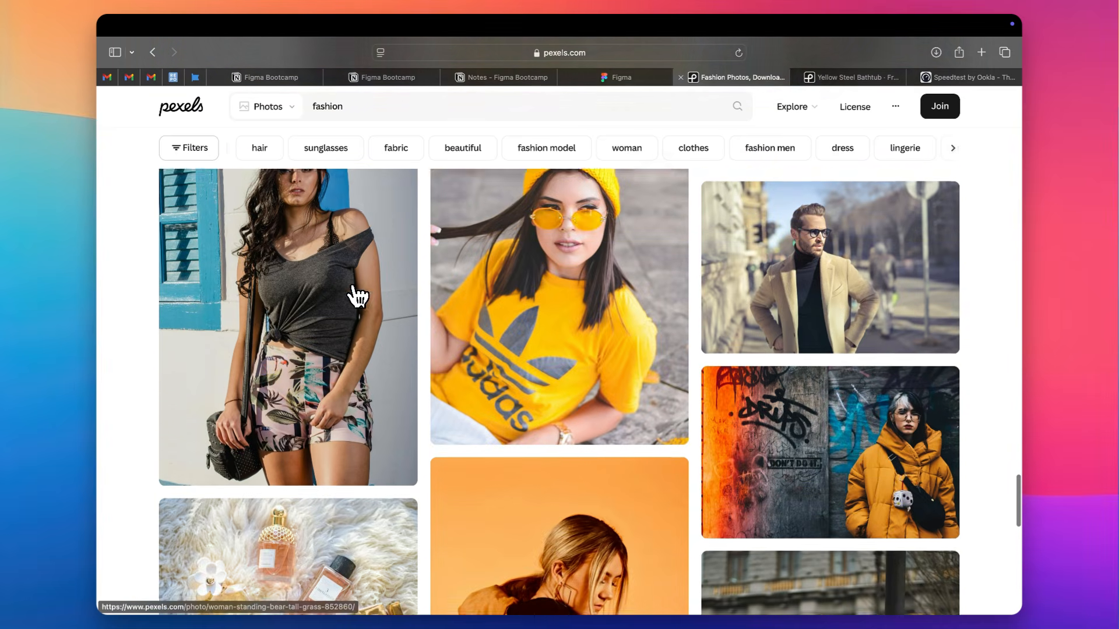
scroll(357, 296, down, 10)
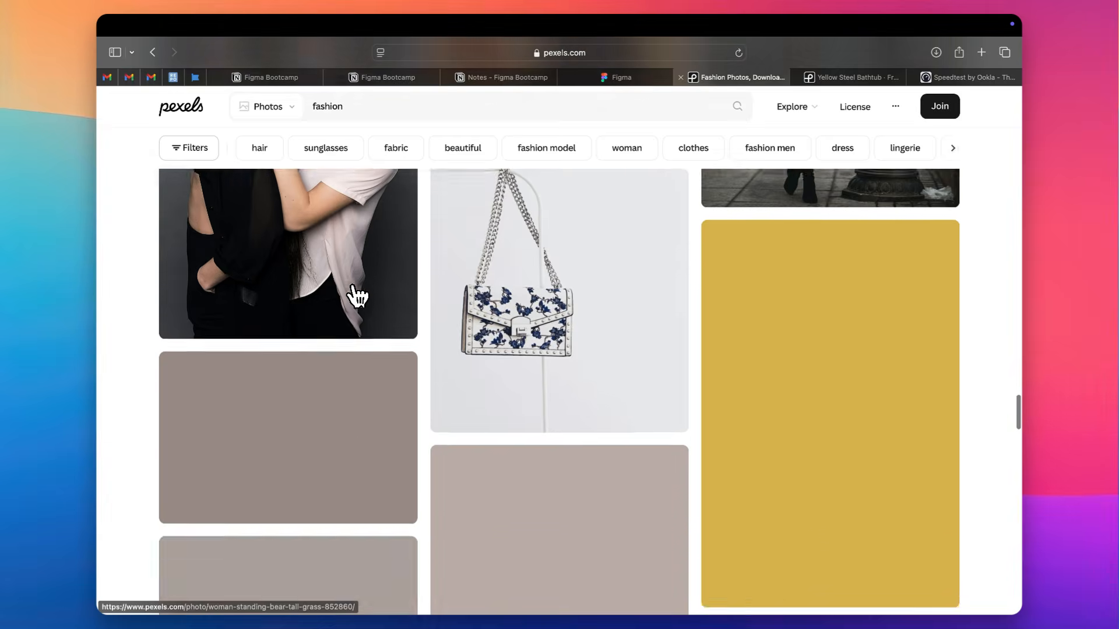
scroll(419, 337, down, 5)
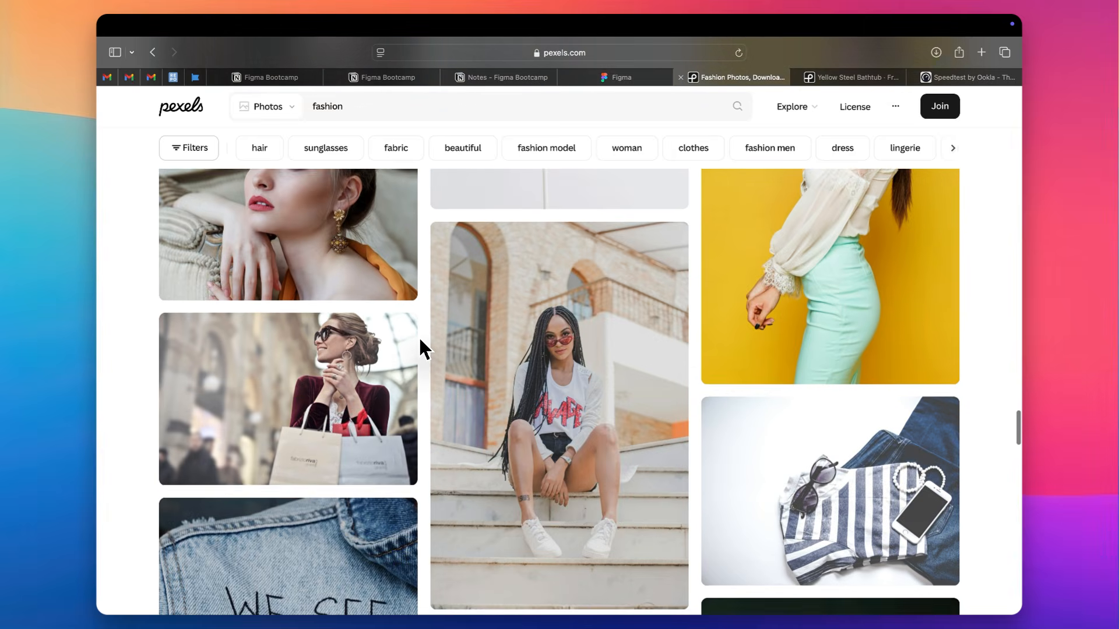
scroll(420, 339, down, 7)
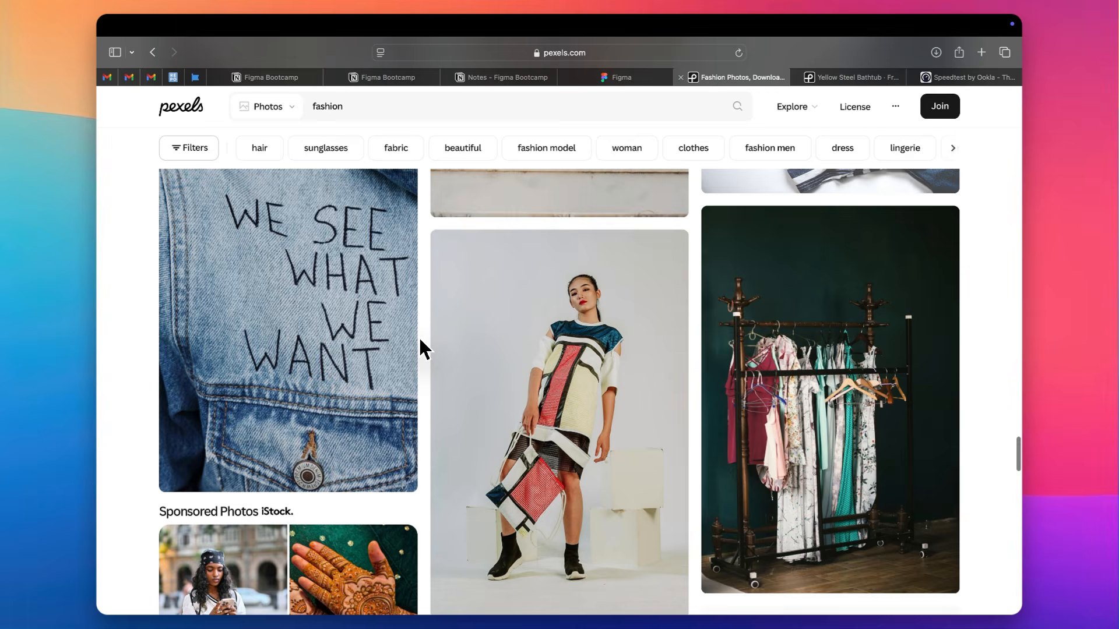
scroll(420, 339, down, 10)
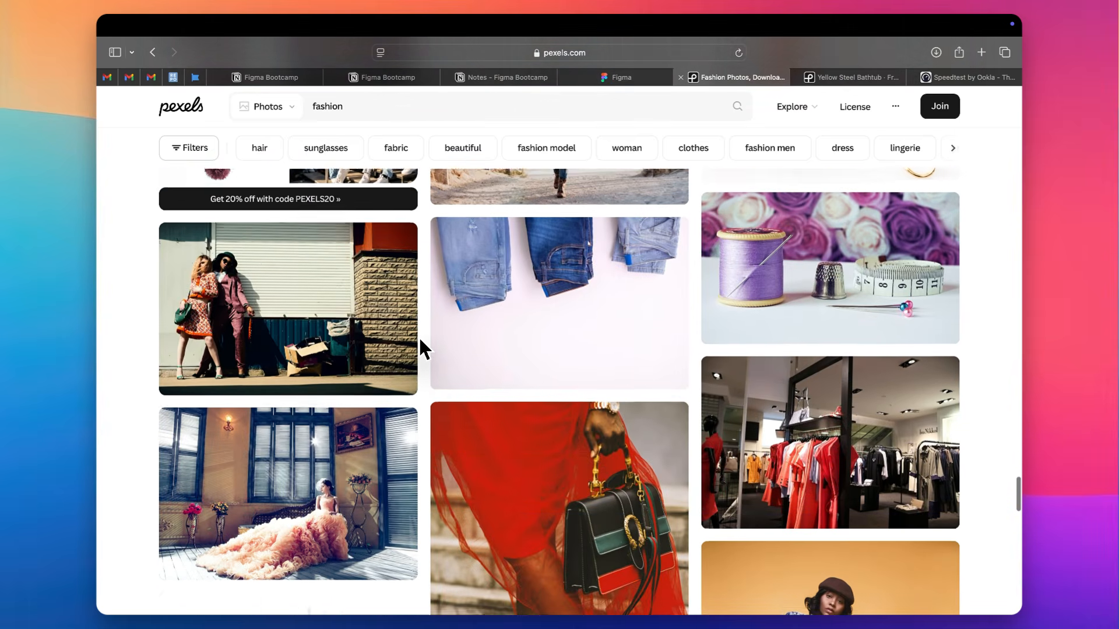
scroll(419, 339, down, 10)
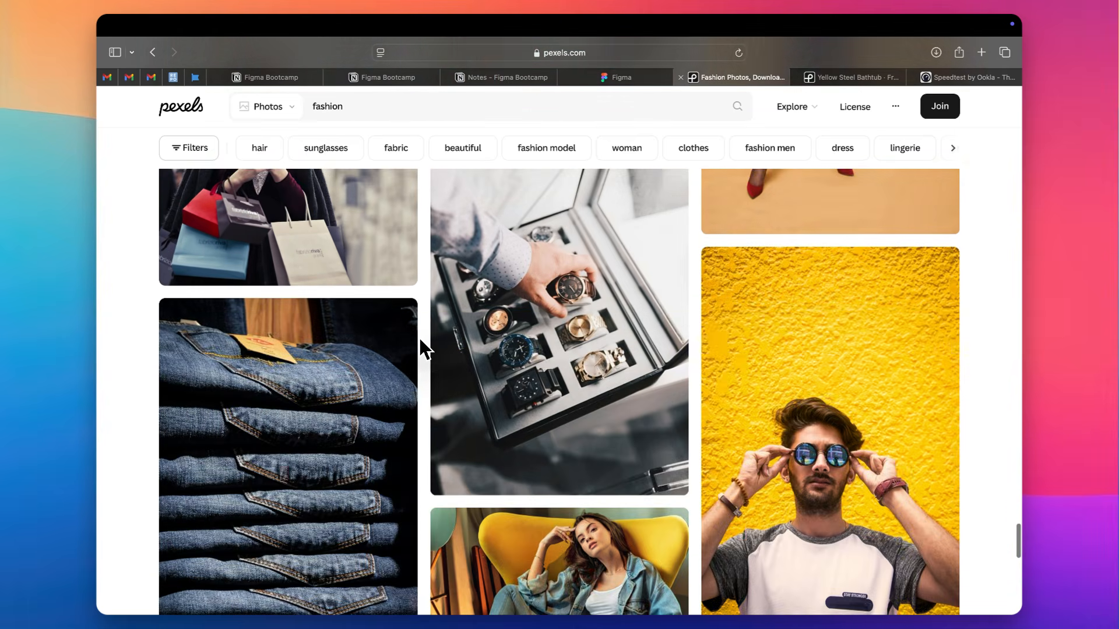
scroll(420, 339, down, 10)
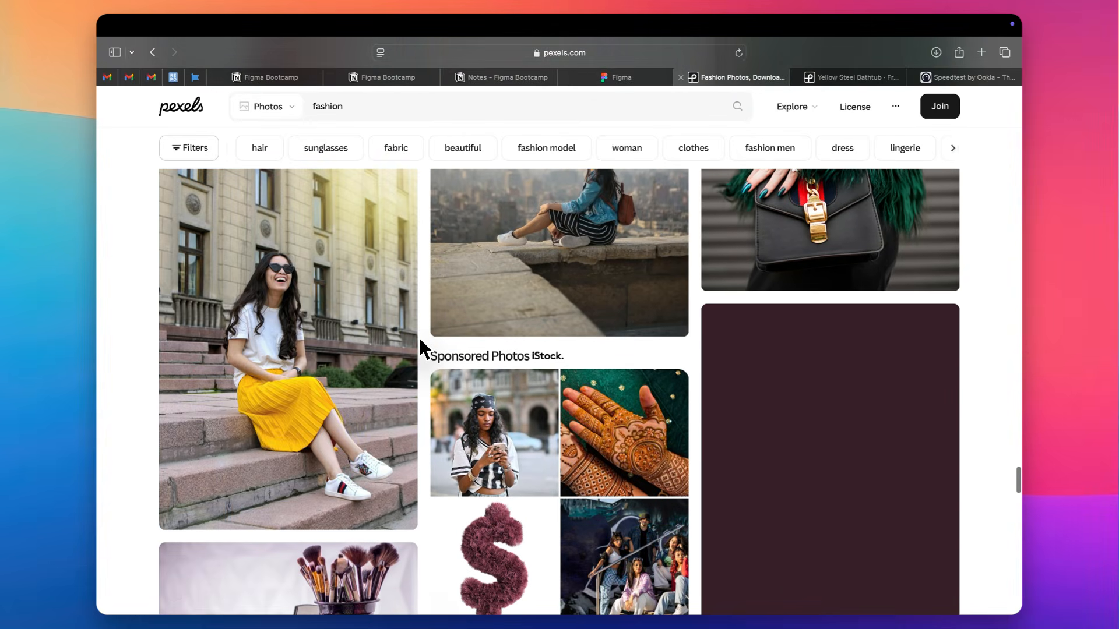
scroll(419, 339, down, 6)
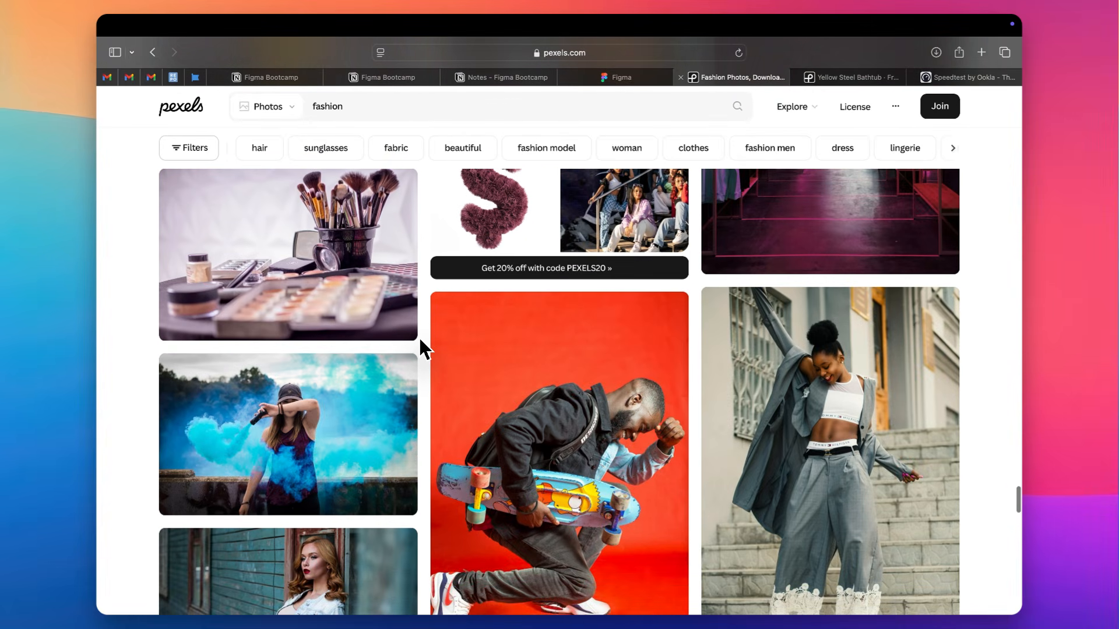
scroll(419, 340, down, 4)
scroll(419, 339, up, 3)
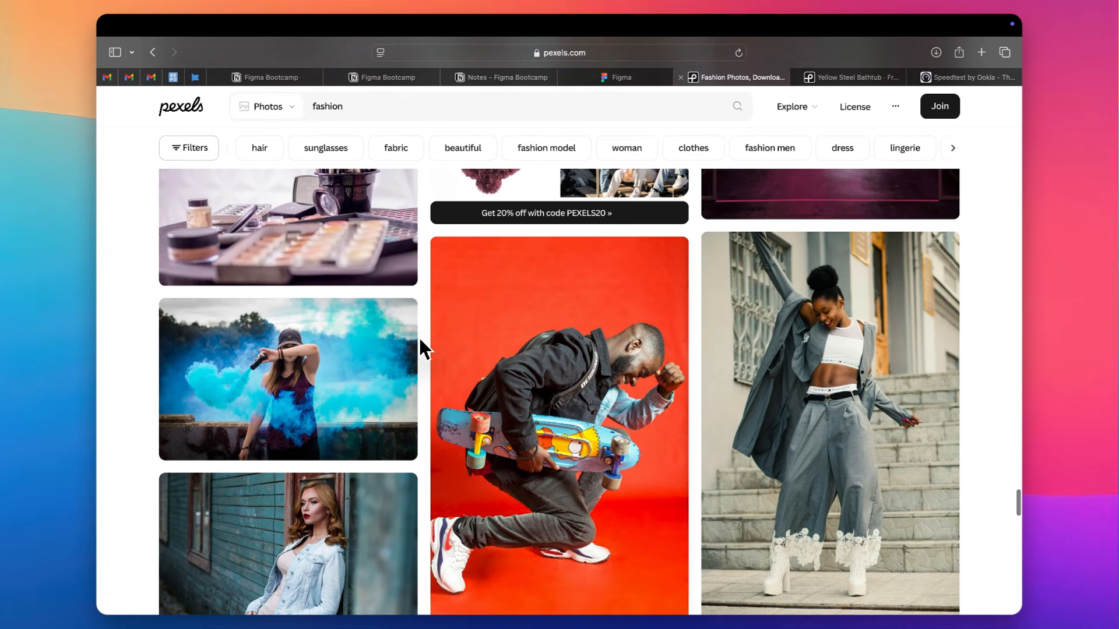
Open the photo of the woman in a gray blazer on the steps in a new tab and return to the results
right_click(879, 287)
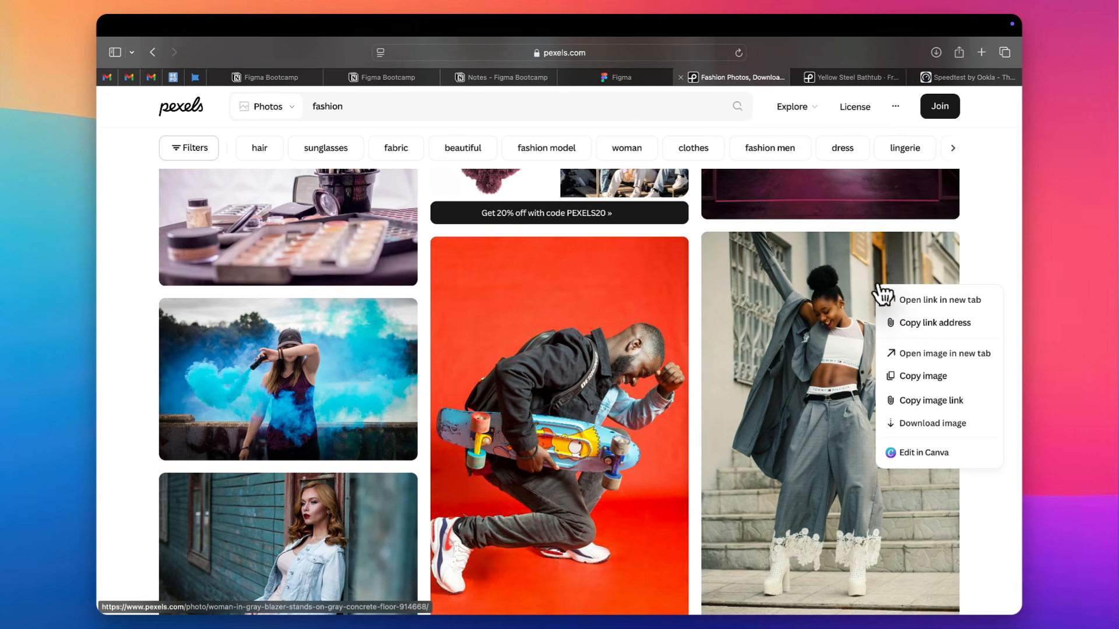
click(883, 297)
key(super+shift+bracketleft)
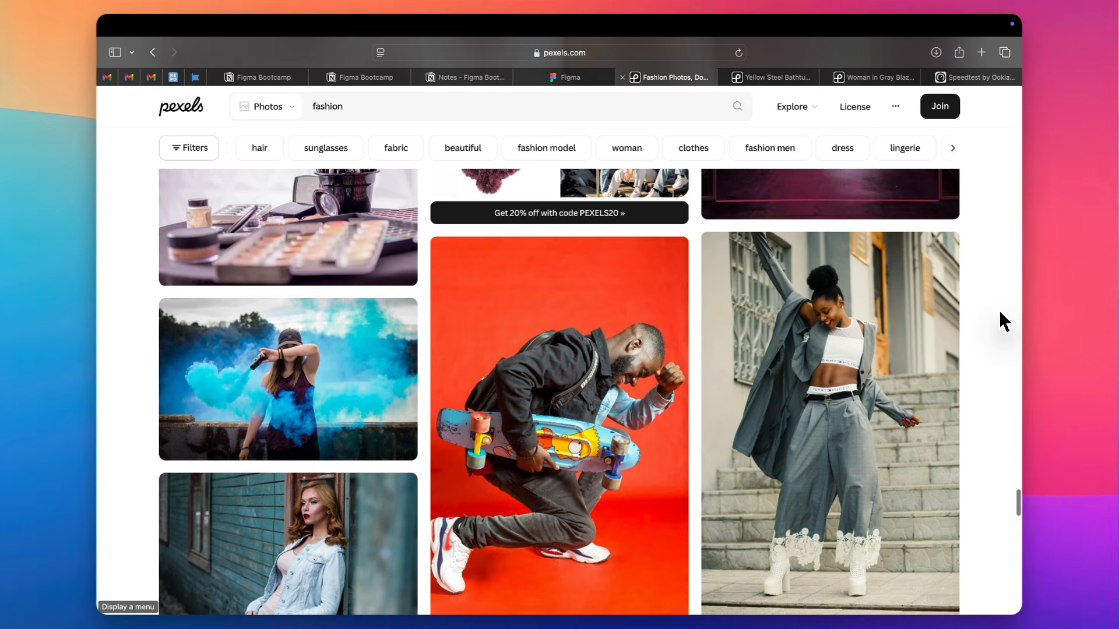
Find the photo of the woman in a pink jacket against the purple wall and open it in a new tab
scroll(1000, 313, down, 15)
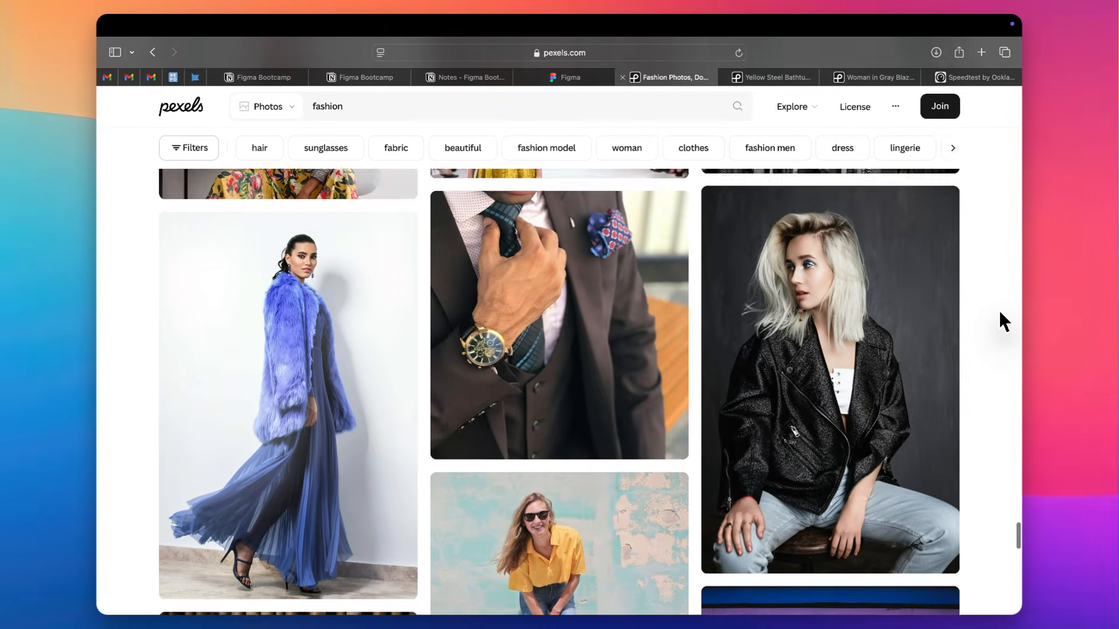
scroll(1000, 313, down, 6)
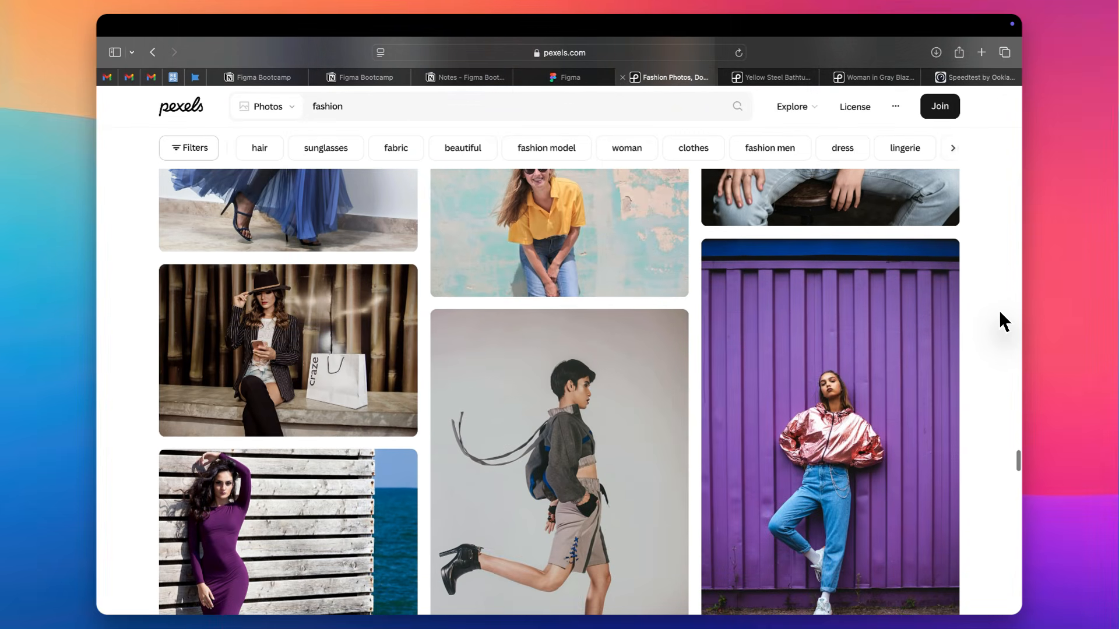
scroll(999, 310, down, 3)
right_click(867, 276)
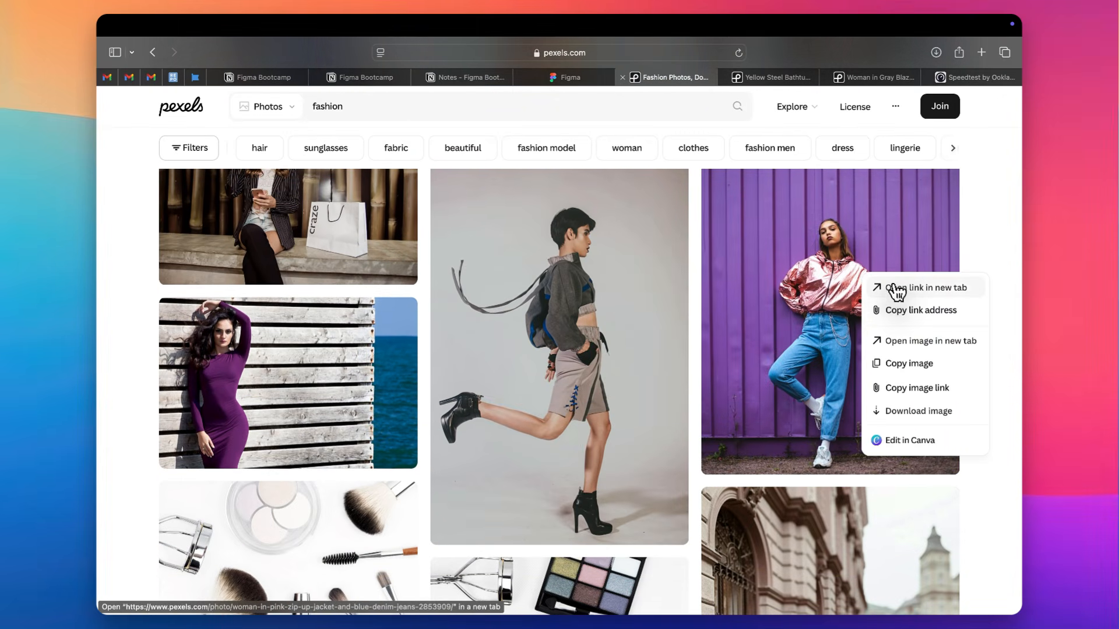
click(896, 288)
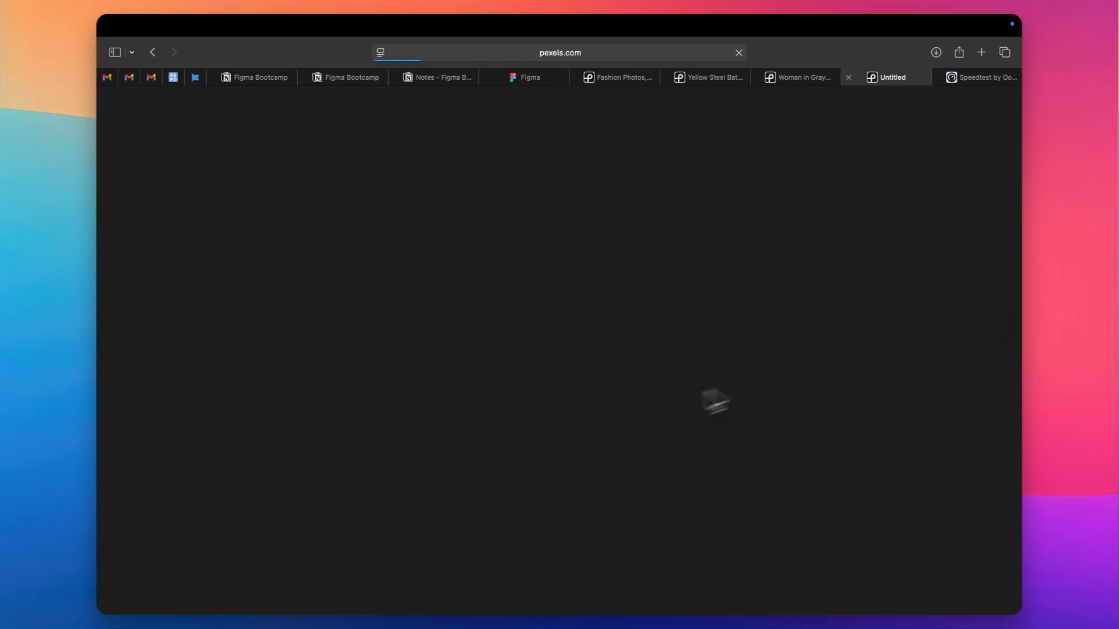
Switch to Figma and draw a rectangle about 159 × 59 on the canvas beside the blank iPhone 13 mini frame
key(ctrl+Left)
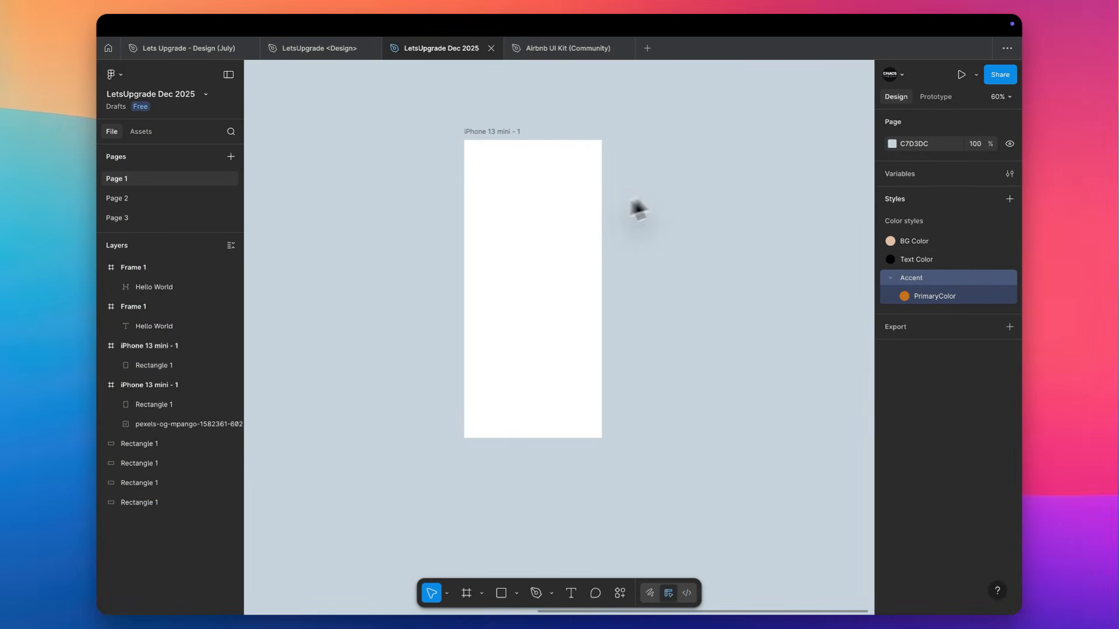
scroll(709, 195, up, 5)
scroll(709, 194, up, 3)
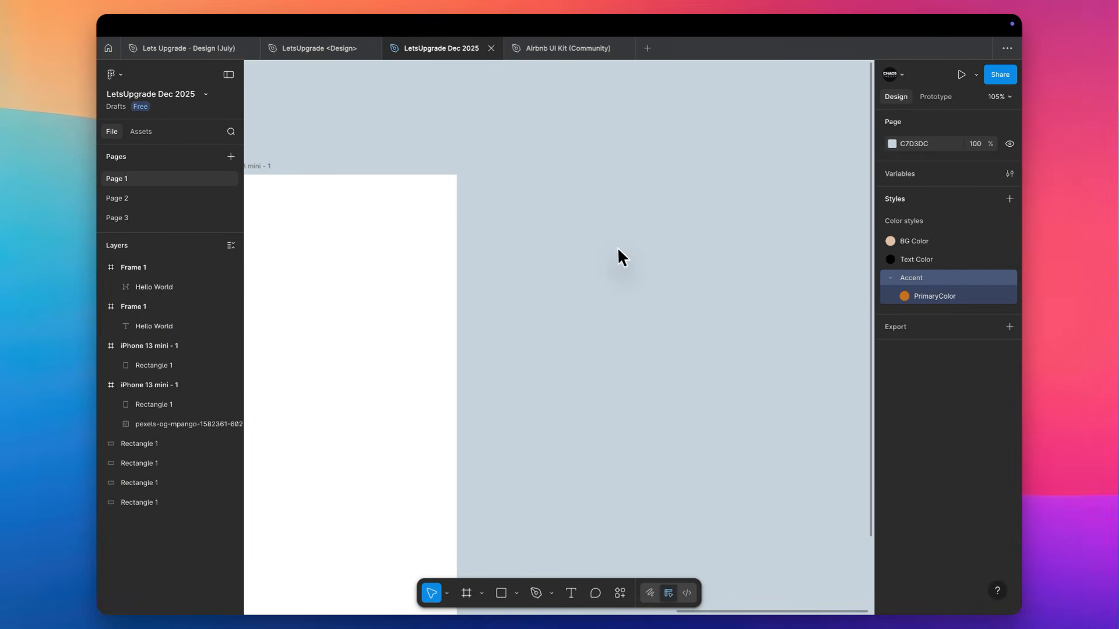
key(r)
drag(561, 252, 665, 290)
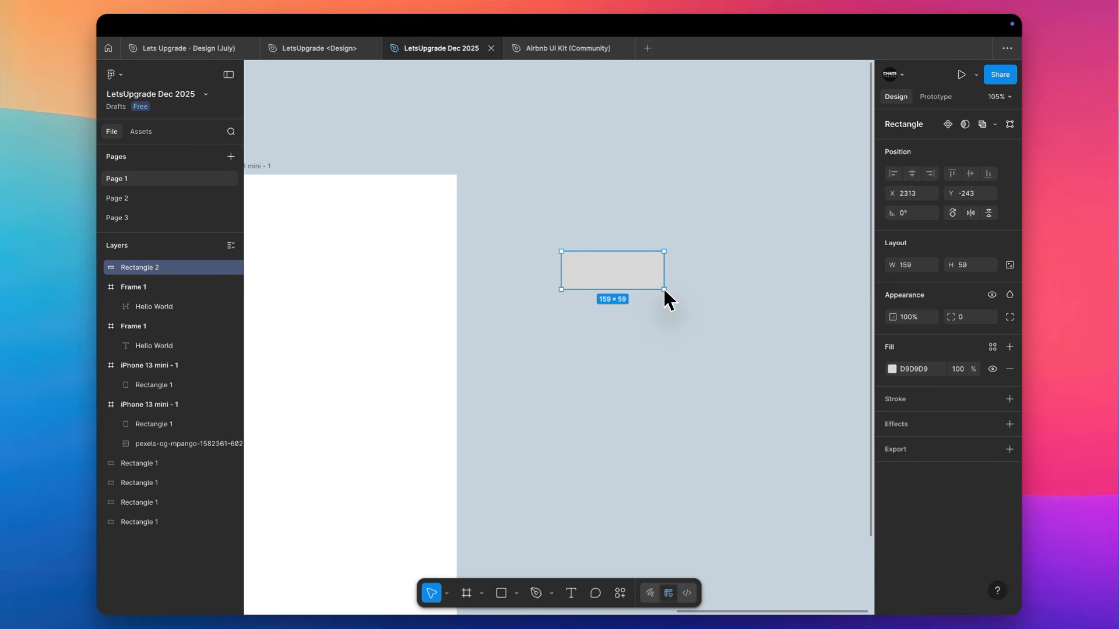
Change the new rectangle's fill to the bright purple BA24ED and deselect it
click(992, 347)
click(892, 370)
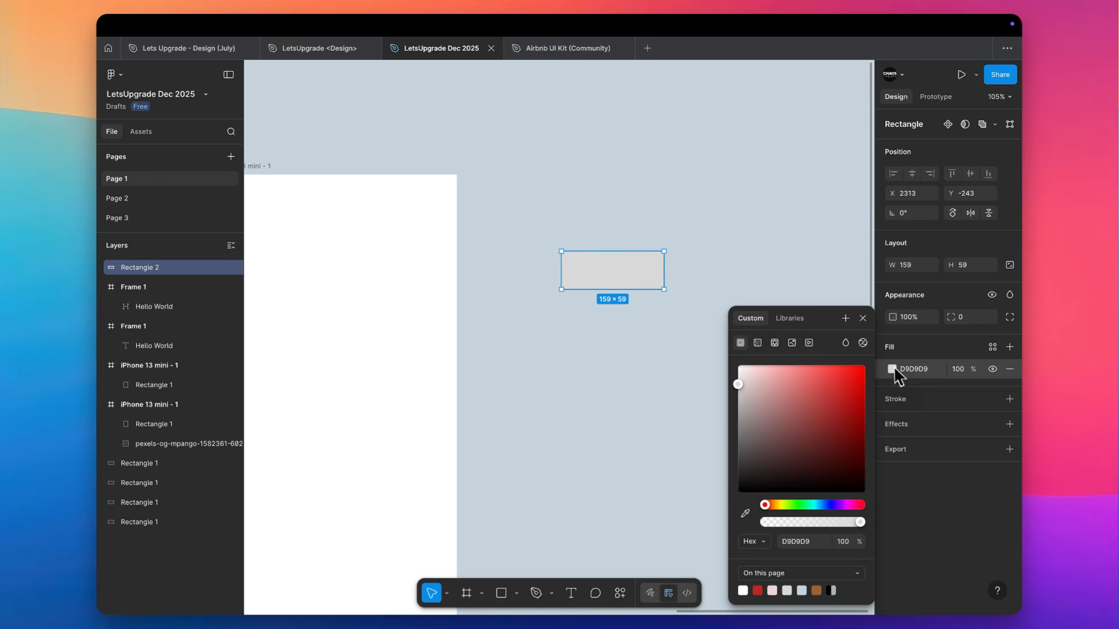
click(844, 505)
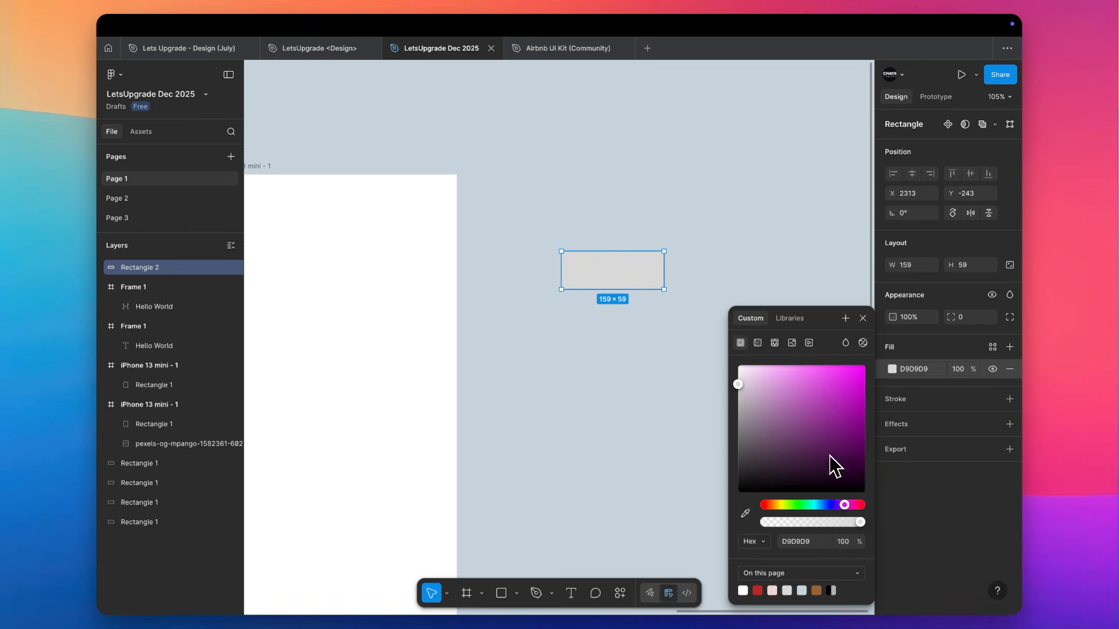
drag(846, 507, 841, 506)
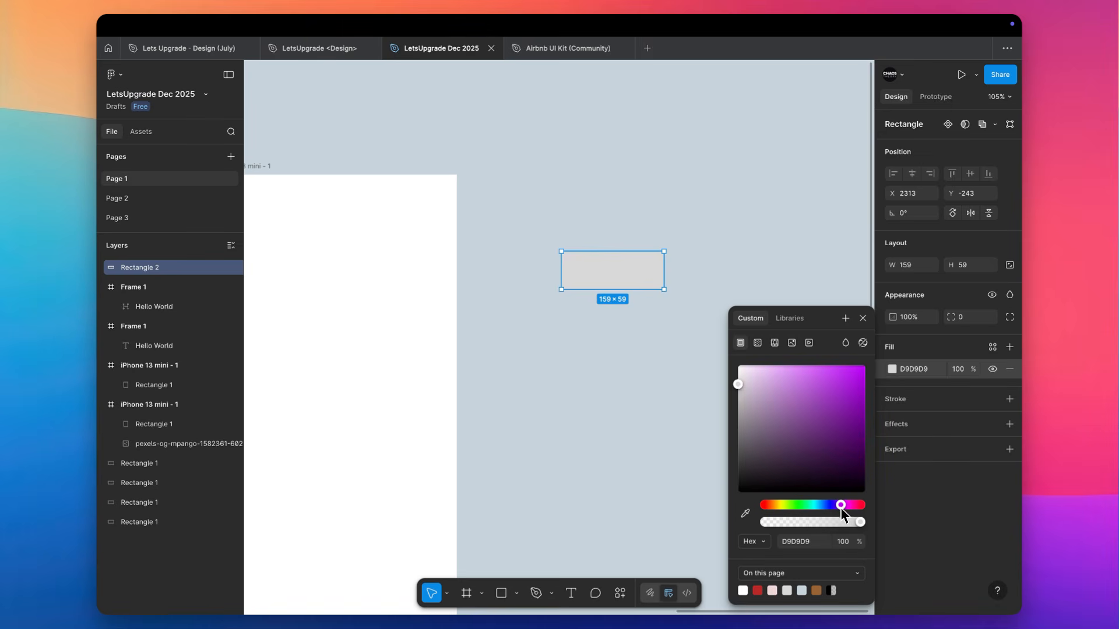
click(851, 383)
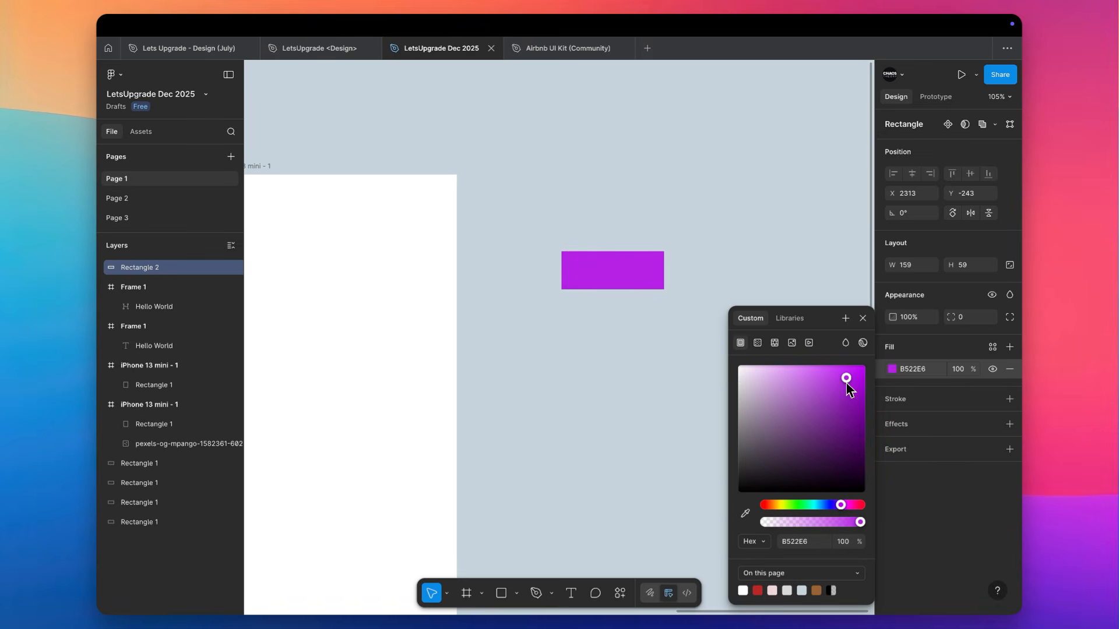
click(757, 254)
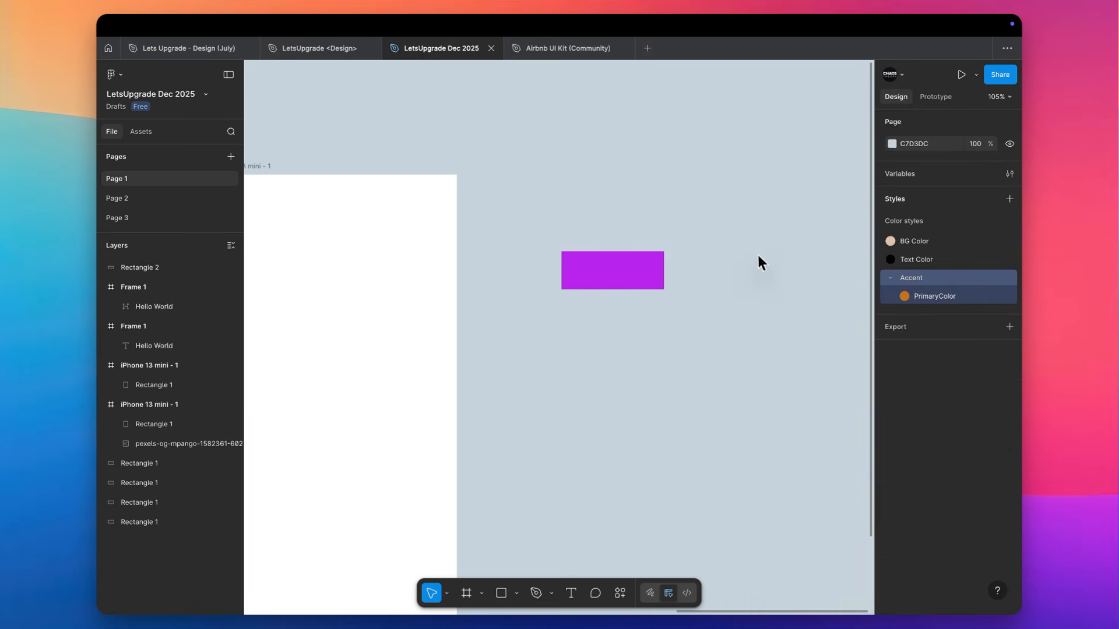
click(635, 282)
click(992, 345)
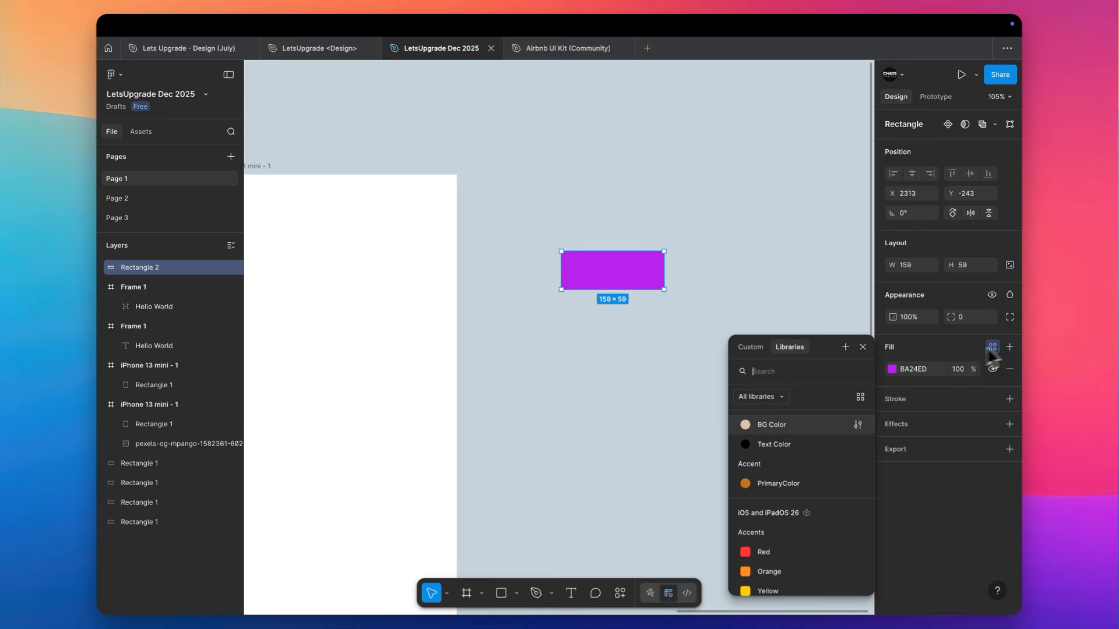
click(753, 268)
click(1009, 279)
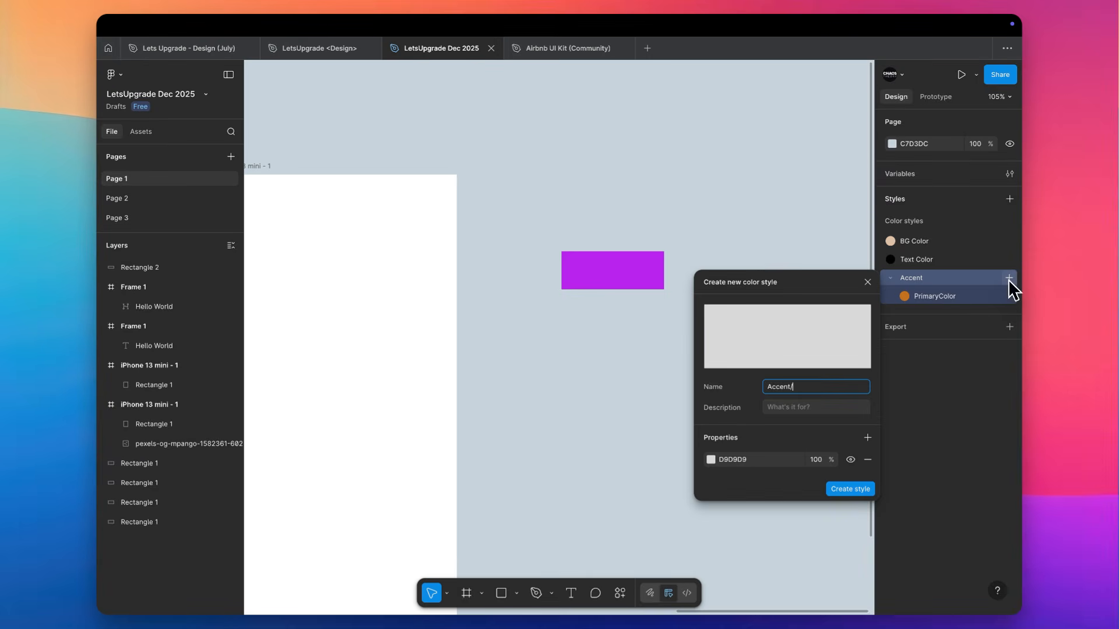
click(954, 282)
Remove the Accent folder with its PrimaryColor style from the page's color styles
right_click(954, 283)
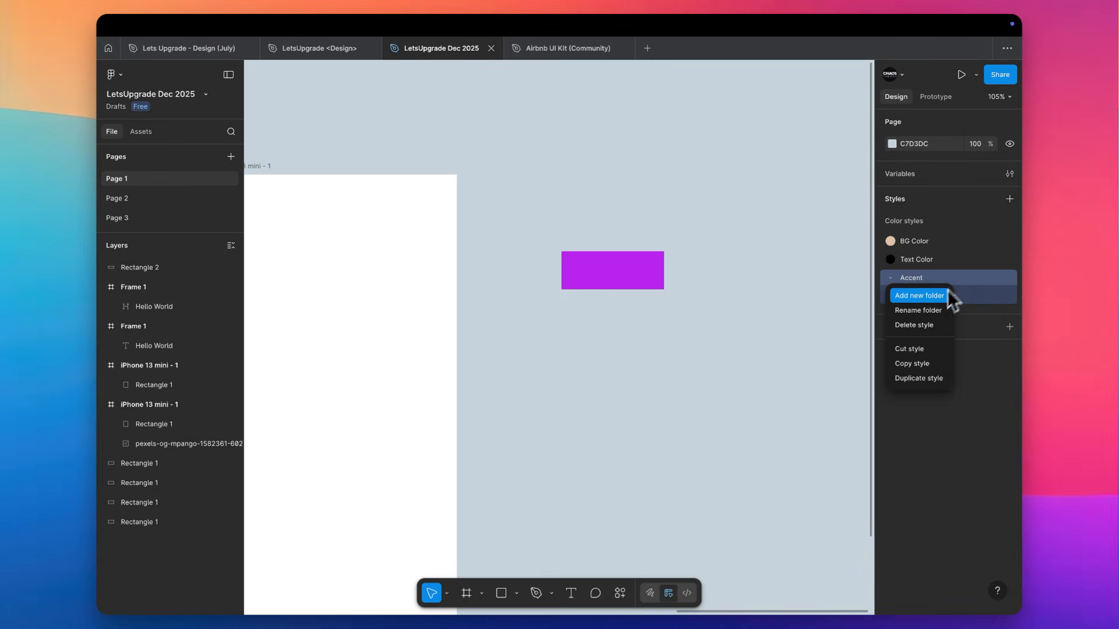
click(921, 346)
right_click(927, 257)
key(Escape)
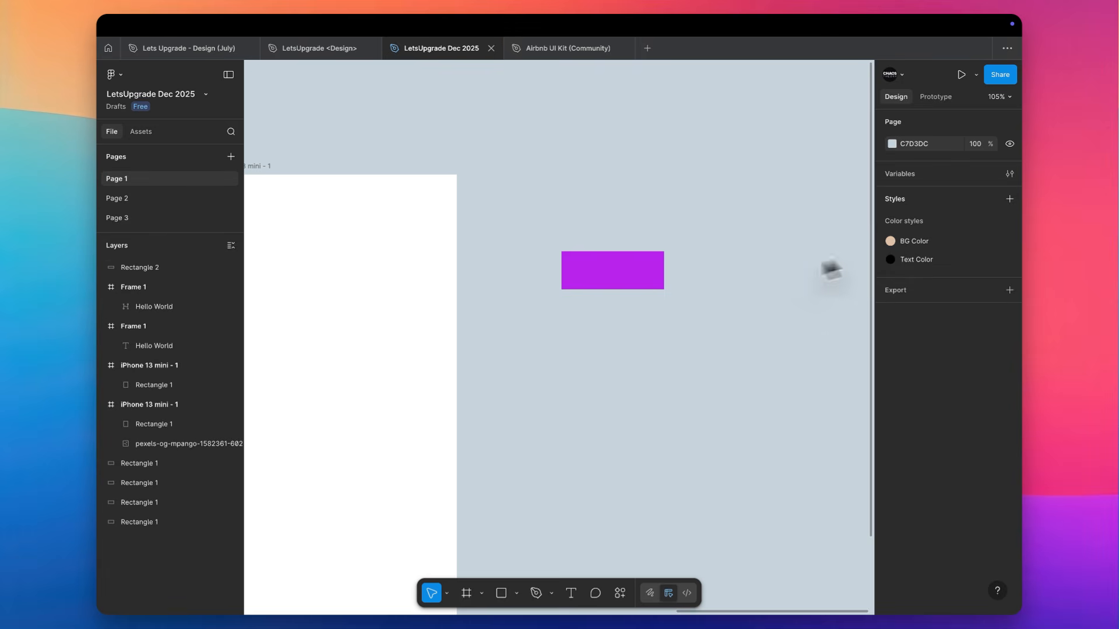
click(647, 283)
click(913, 369)
click(837, 283)
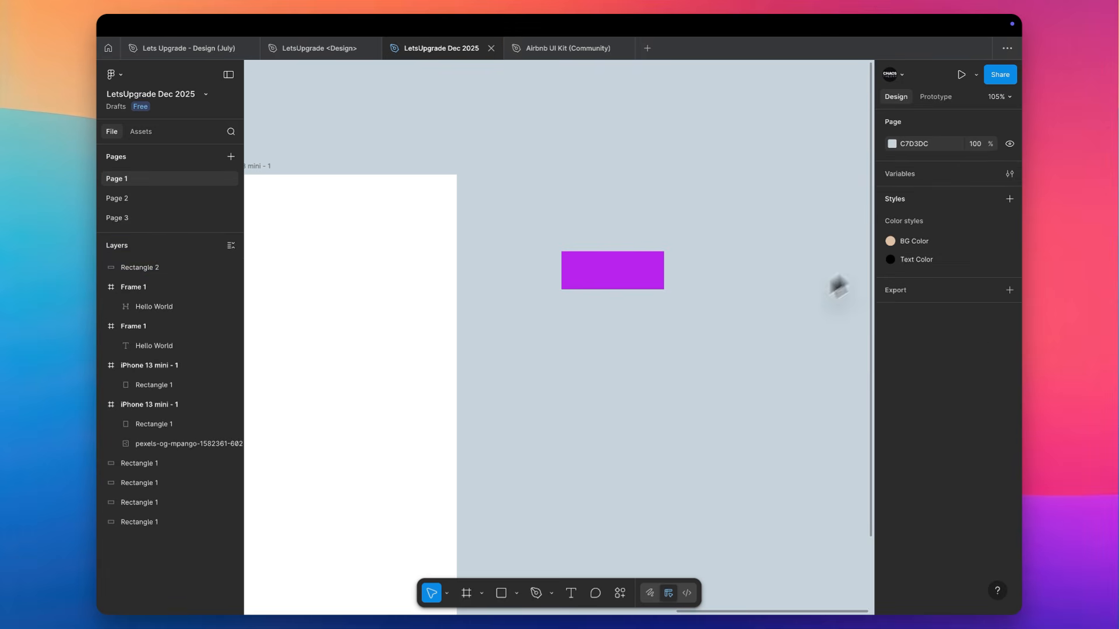
Rename the BG Color style to Primary and set its color to the bright purple BA24ED
right_click(912, 242)
click(934, 274)
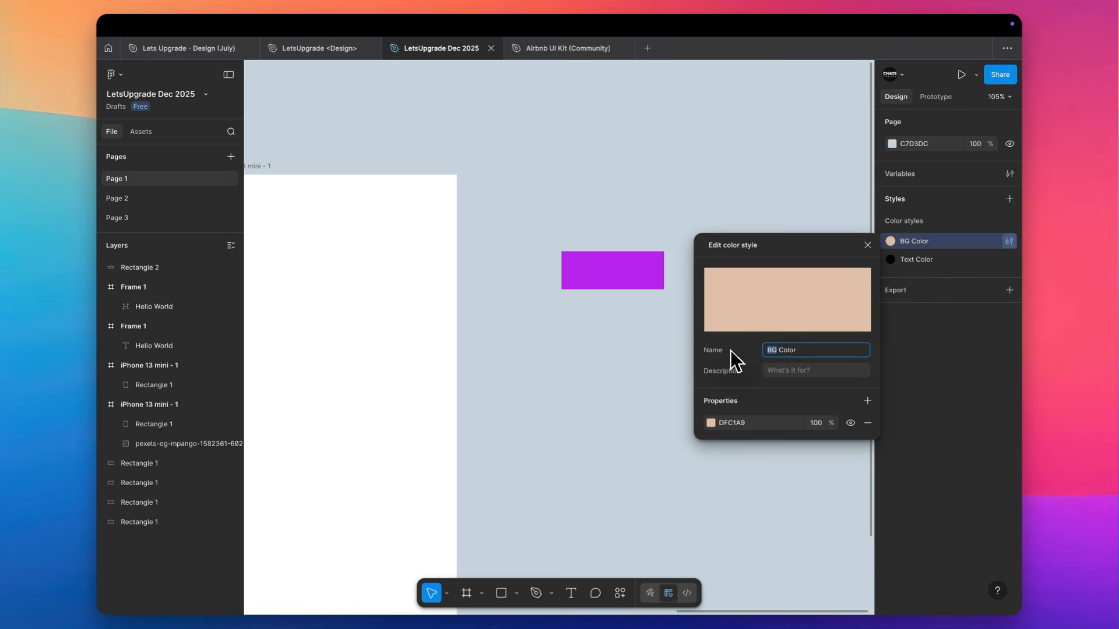
key(super+a)
text(Primary)
key(Return)
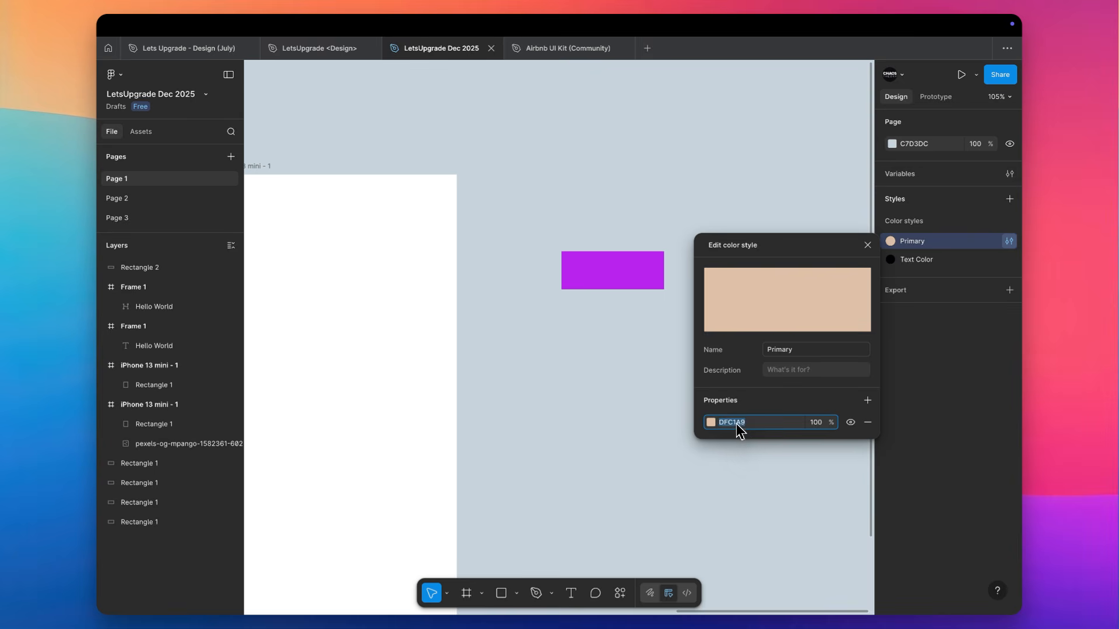
key(super+v)
click(649, 411)
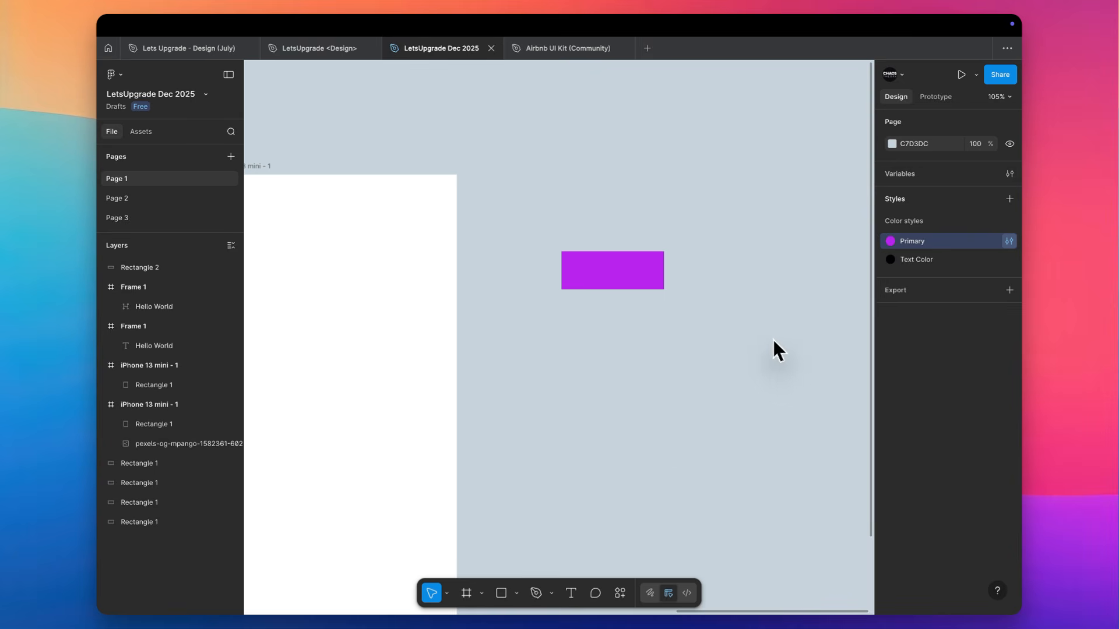
Change the Text Color style to a very dark shade of the brand purple, 272029, and close the style editor
click(1009, 260)
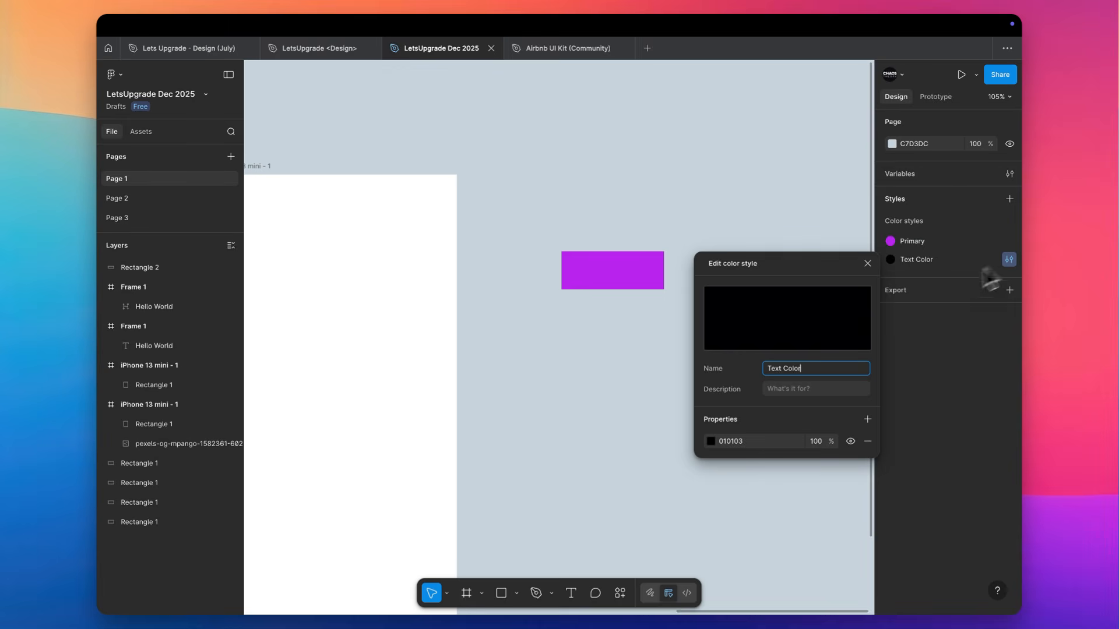
click(710, 441)
drag(638, 469, 640, 476)
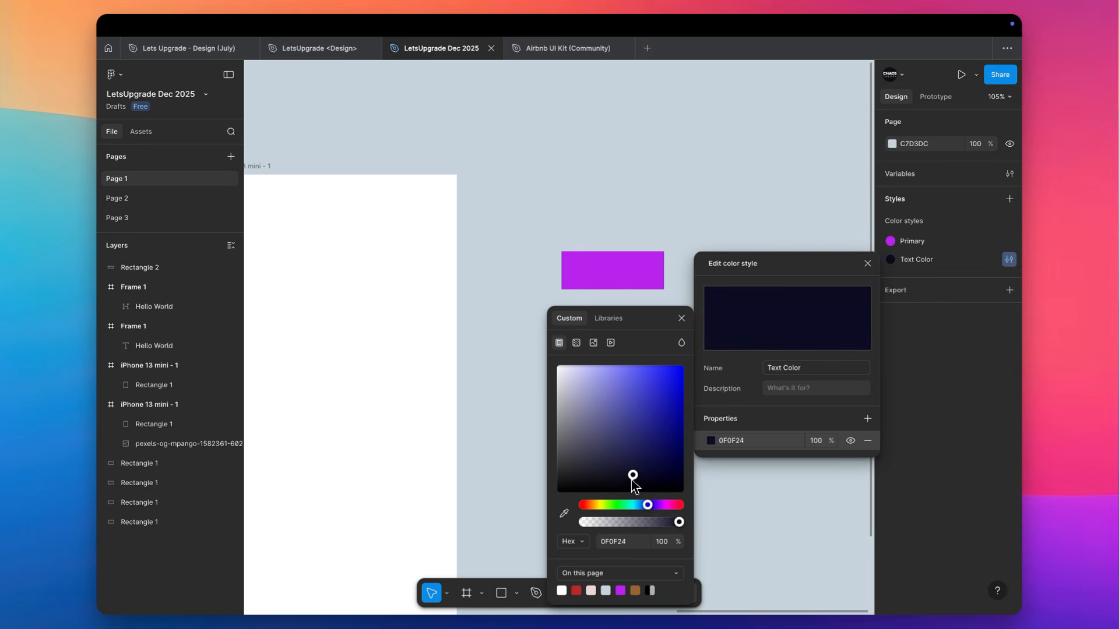
key(Return)
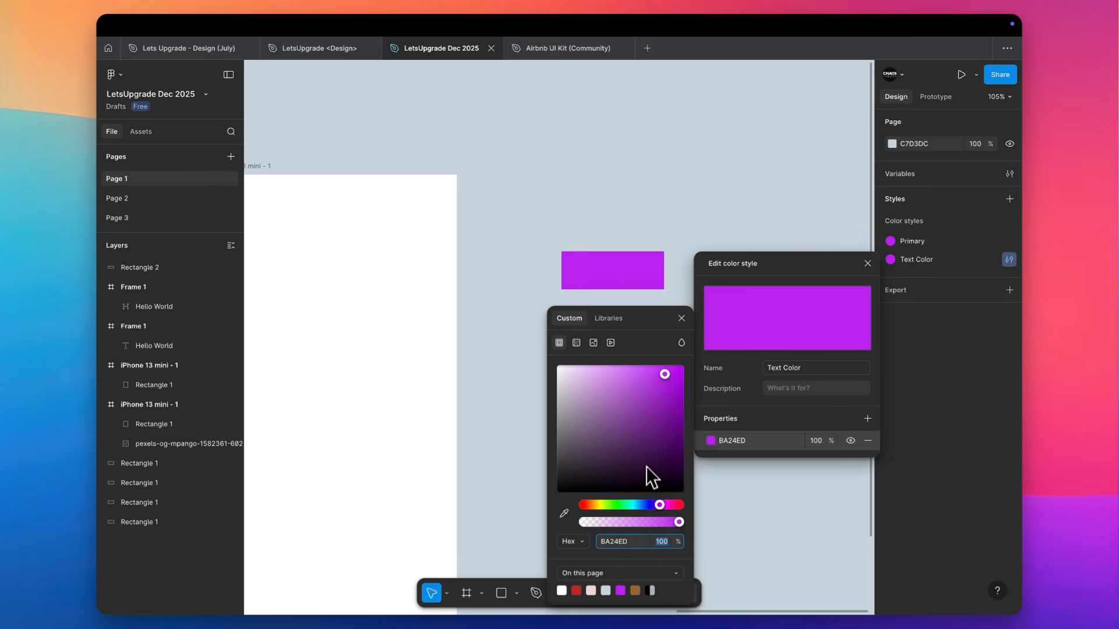
drag(646, 469, 602, 485)
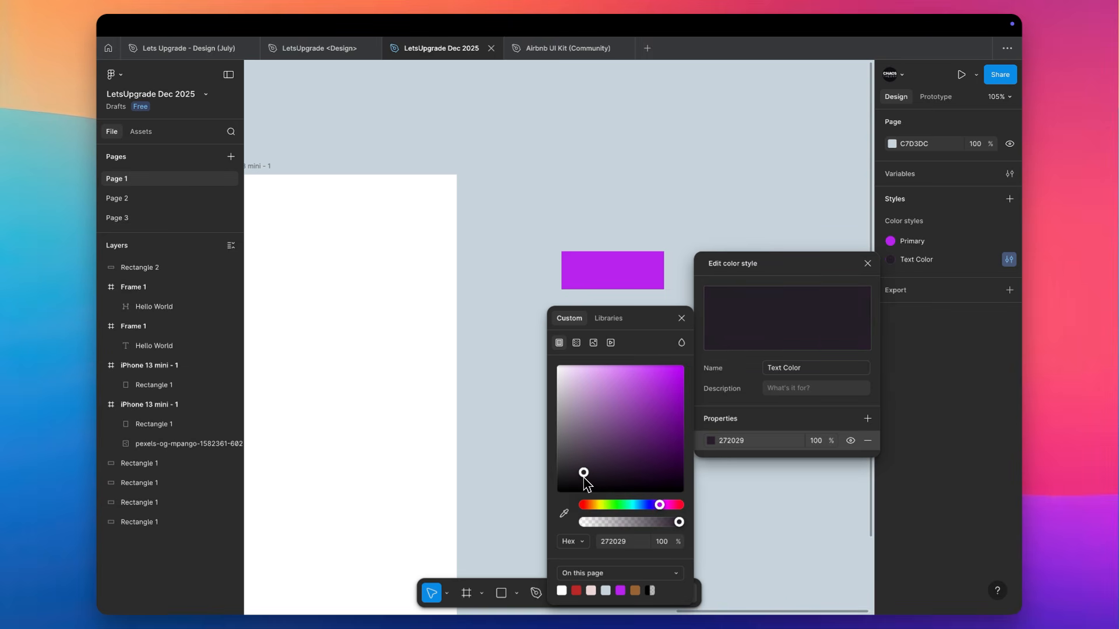
click(531, 386)
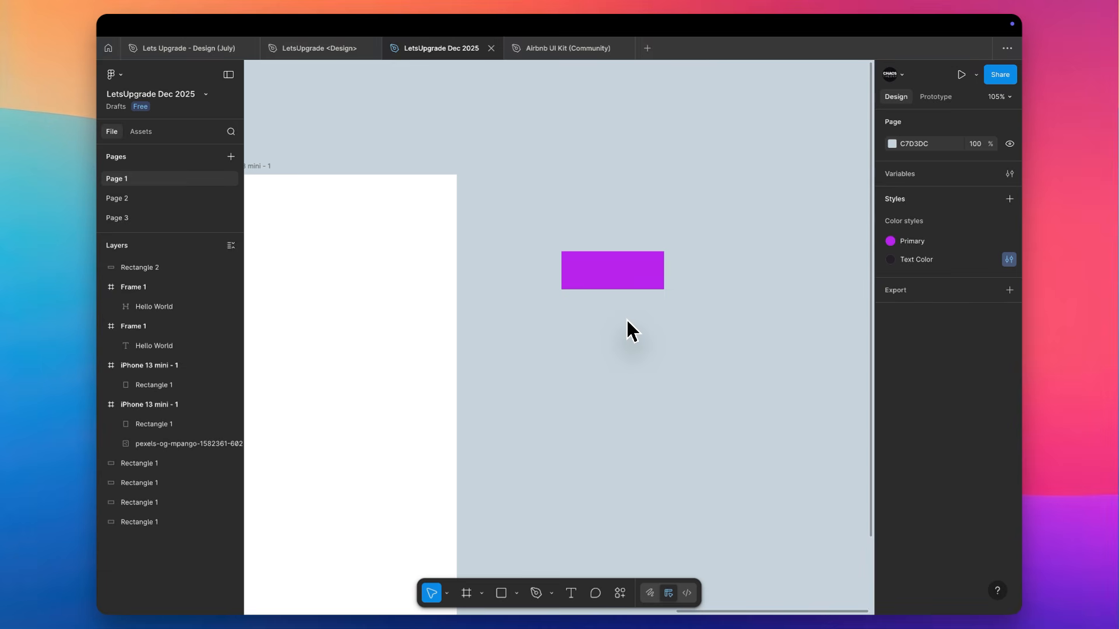
Switch to the browser, dismiss the Google sign-in prompt, download the pink jacket photo from Pexels, and return to Figma
scroll(663, 307, left, 5)
scroll(663, 307, down, 2)
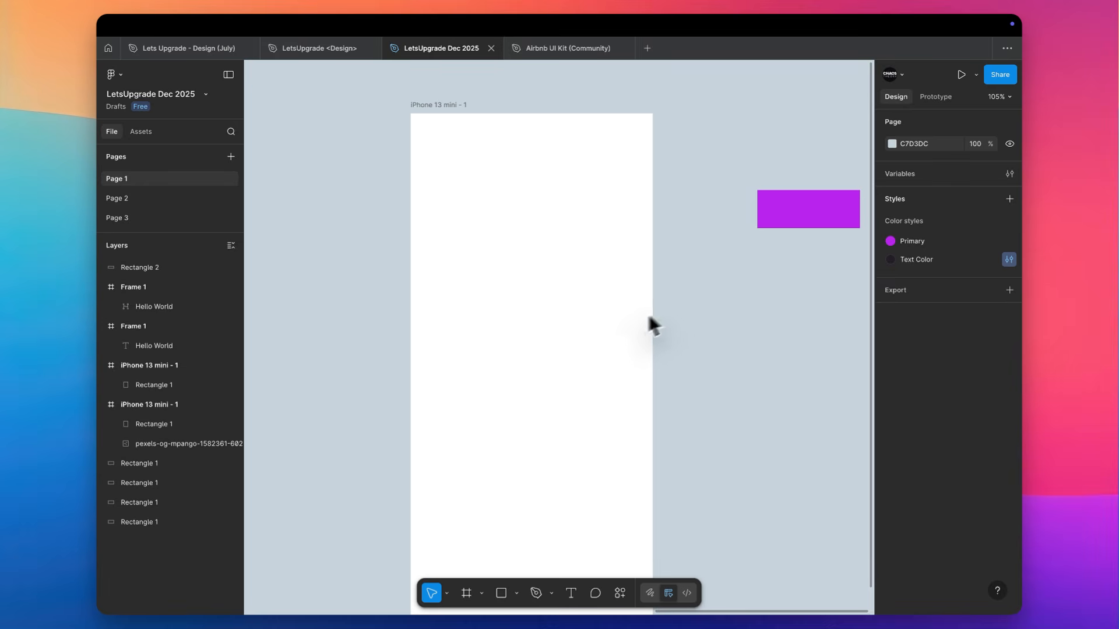
key(ctrl+Right)
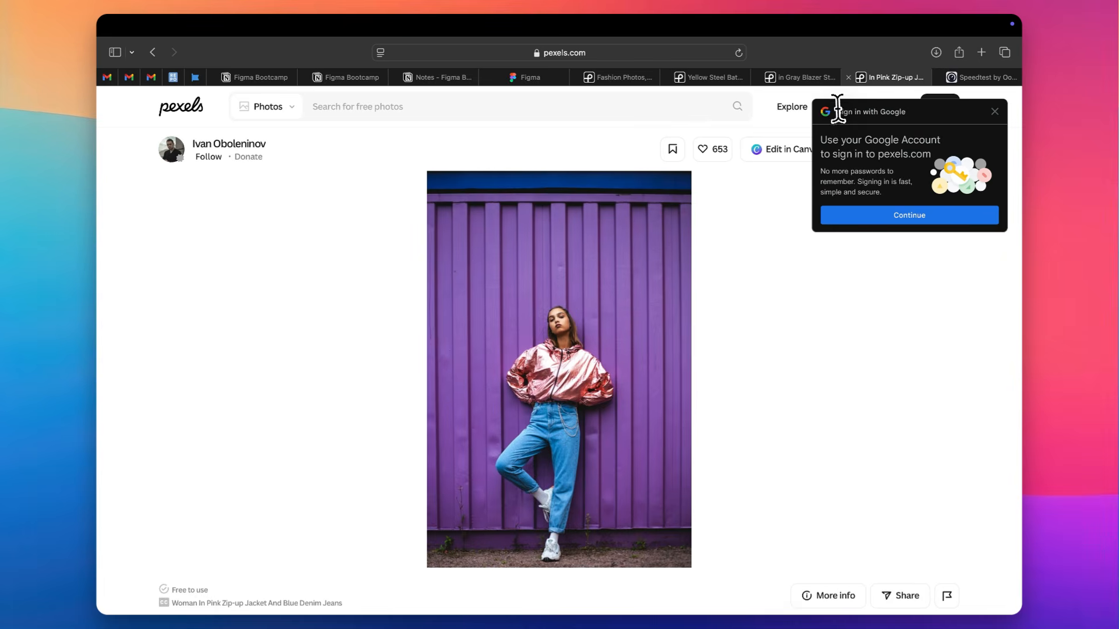
click(1002, 123)
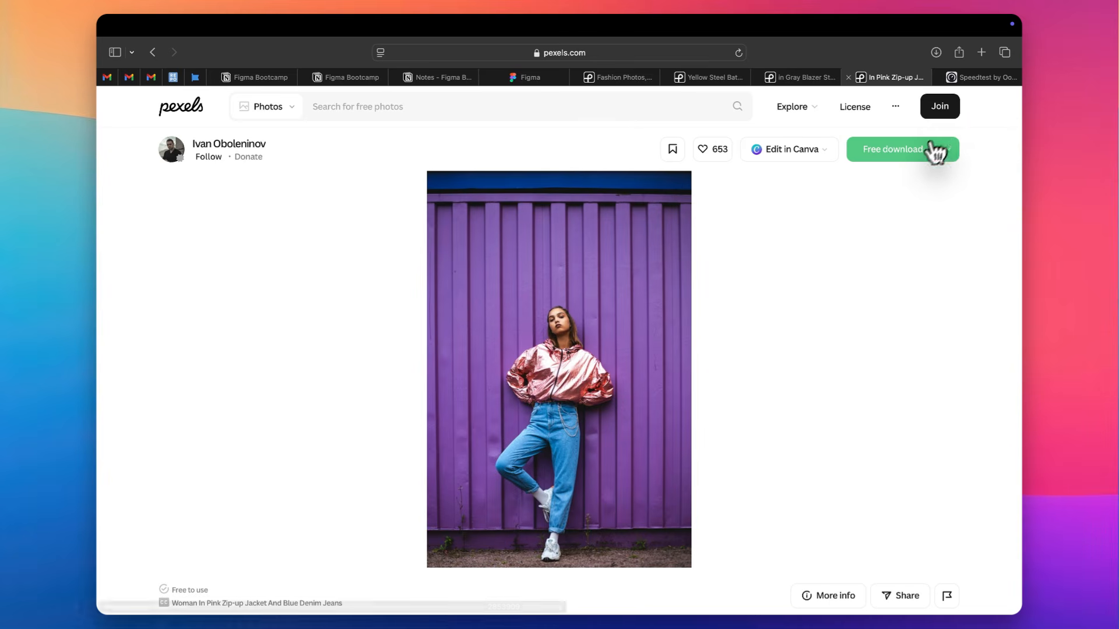
click(901, 153)
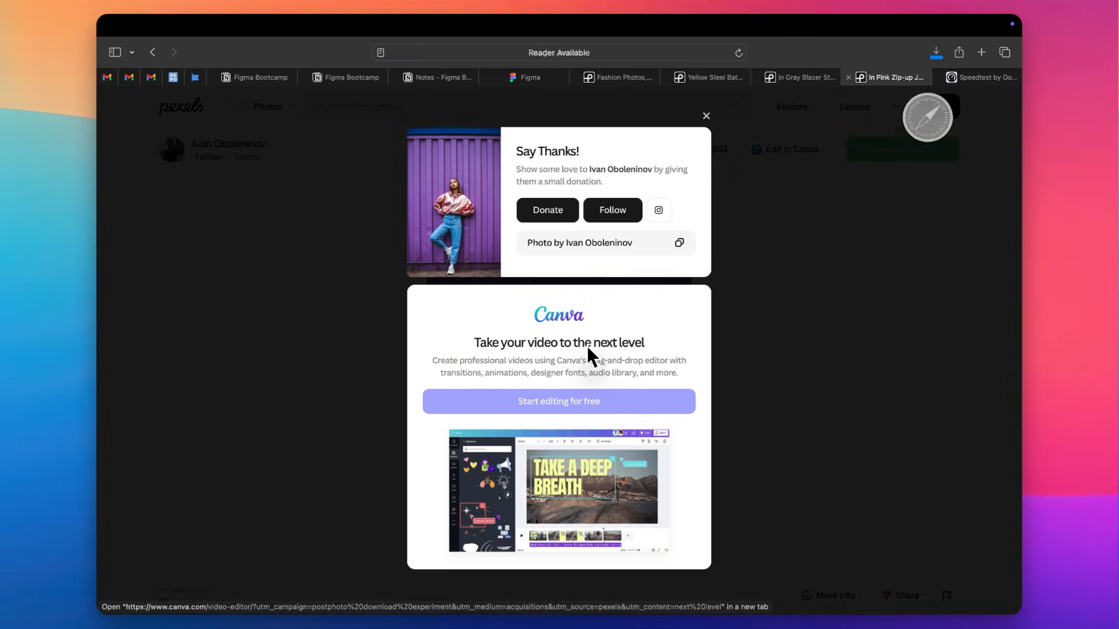
key(ctrl+Left)
scroll(520, 347, down, 5)
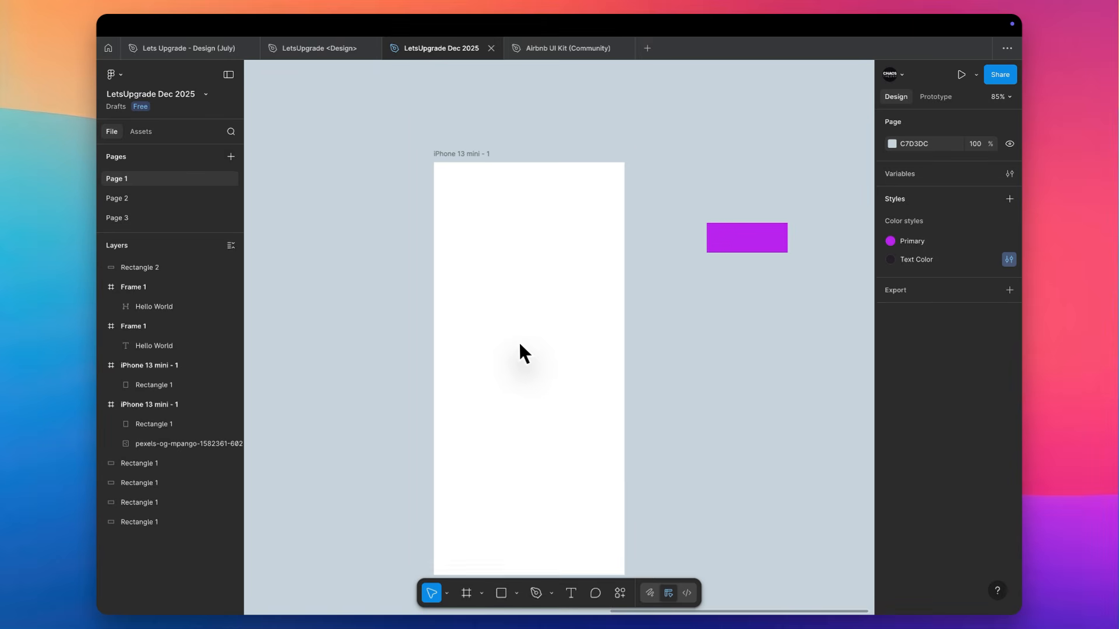
scroll(521, 345, right, 2)
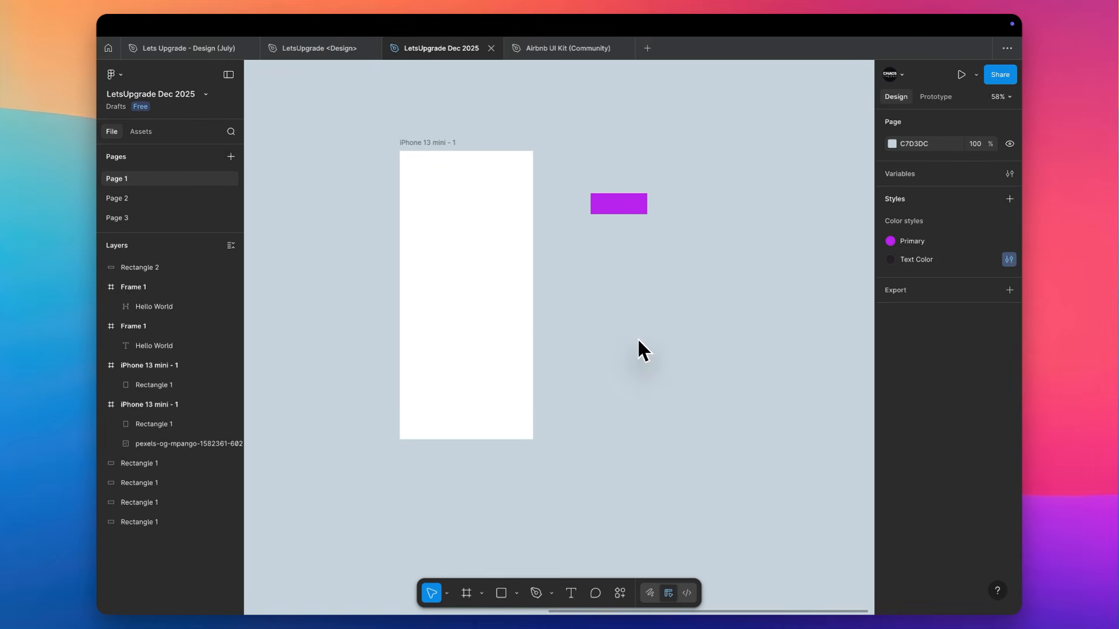
Place the downloaded pink jacket photo in the blank iPhone 13 mini frame and center it horizontally and vertically
key(super+shift+k)
double_click(432, 226)
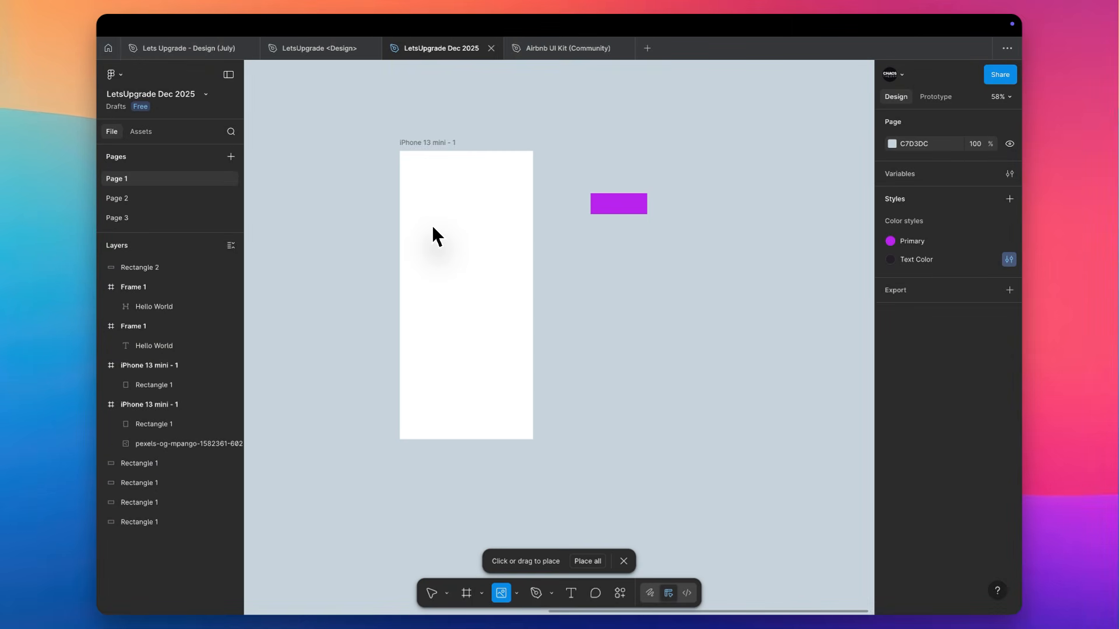
click(475, 332)
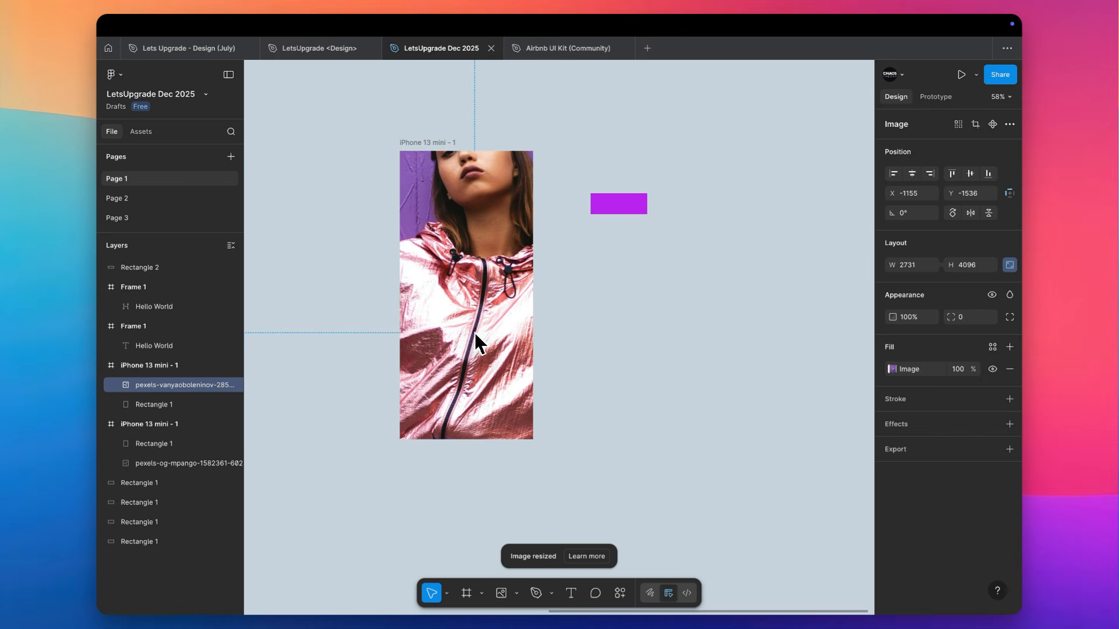
click(969, 174)
scroll(492, 243, down, 5)
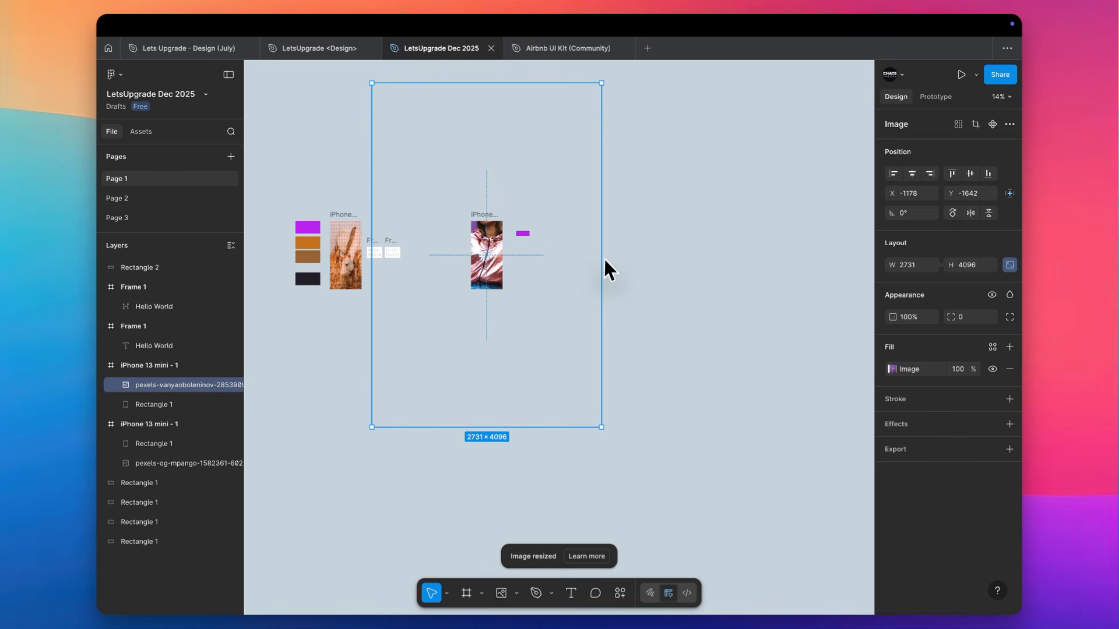
Scale the placed photo around its center to about 661 × 992 and move it out of the frame onto the canvas
drag(603, 257, 517, 258)
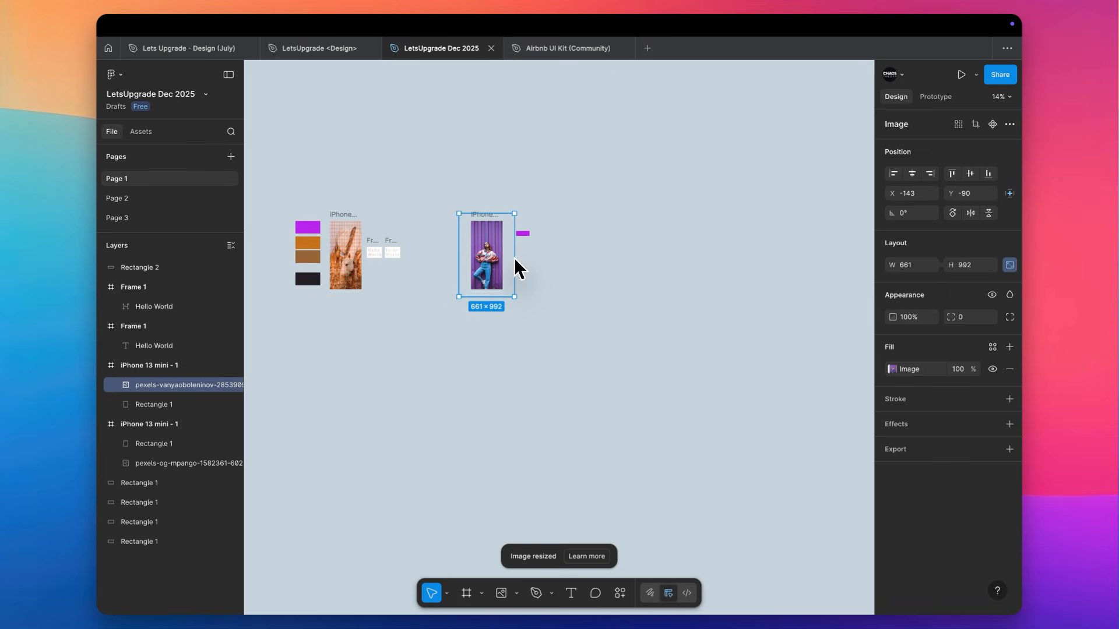
scroll(514, 257, up, 5)
scroll(505, 250, down, 5)
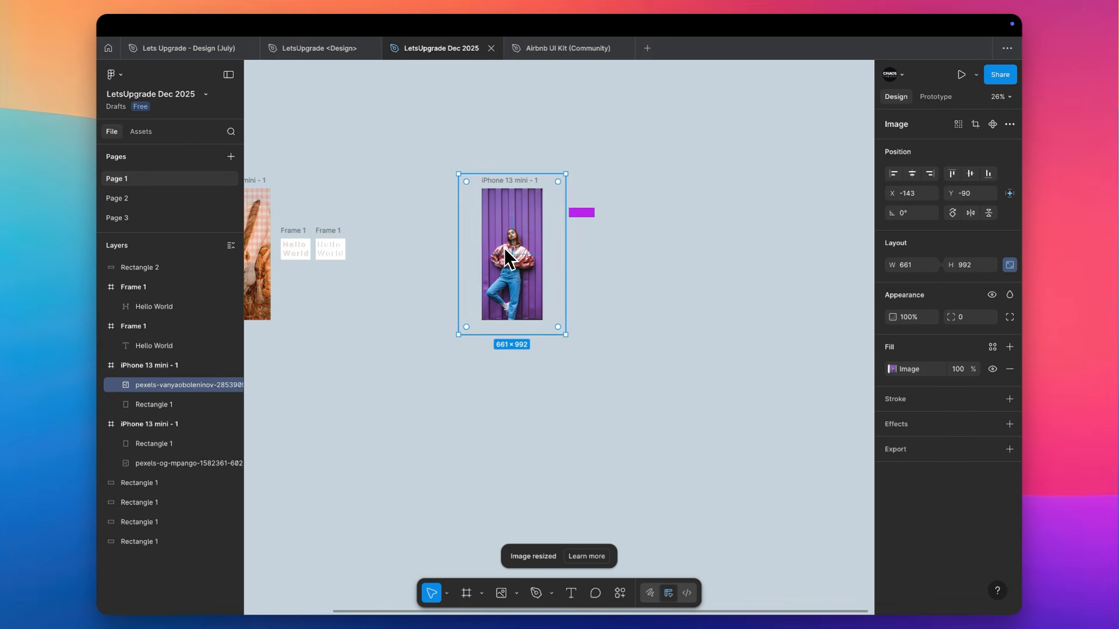
drag(504, 250, 656, 247)
scroll(508, 247, up, 5)
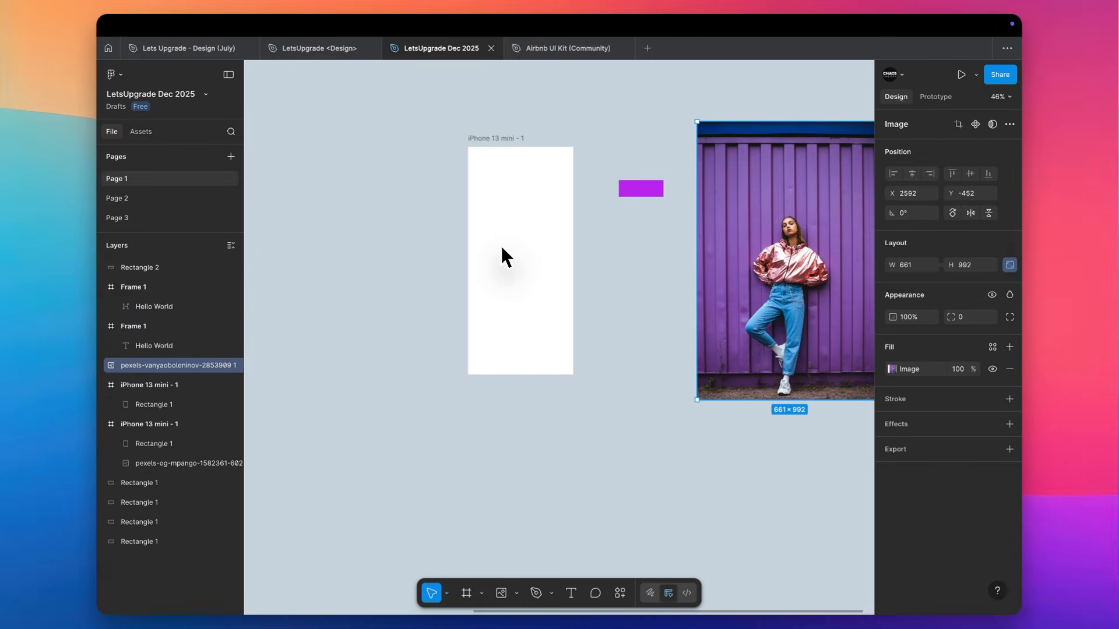
Draw a 375 × 812 rectangle that covers the whole blank iPhone 13 mini frame
right_click(504, 218)
scroll(502, 215, up, 5)
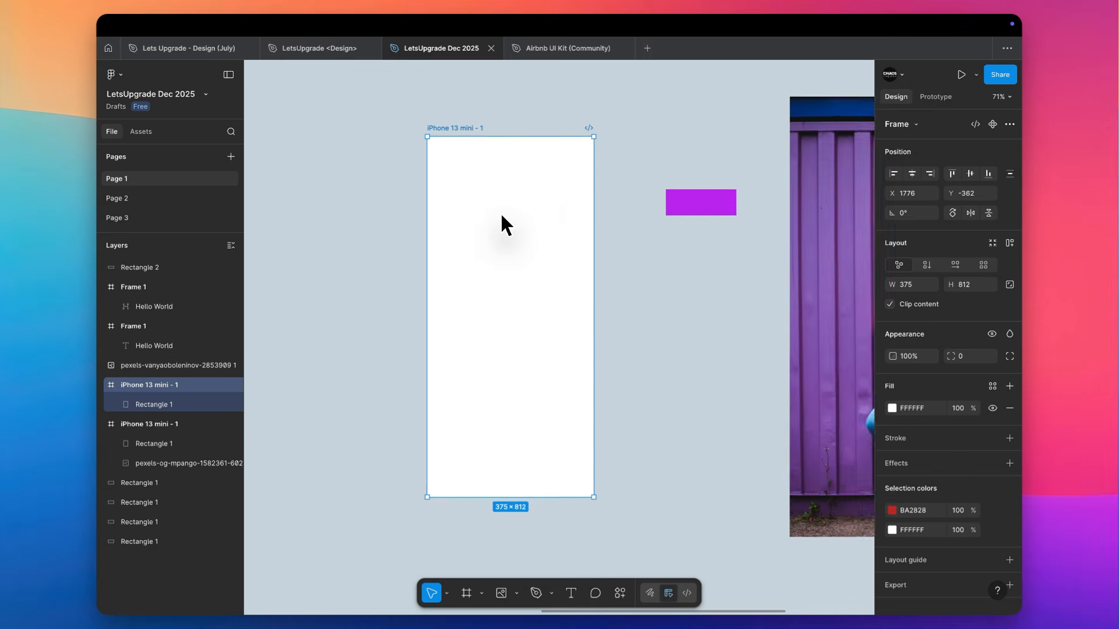
key(r)
mouse_move(420, 129)
mouse_down()
mouse_move(564, 379)
mouse_move(602, 520)
mouse_up()
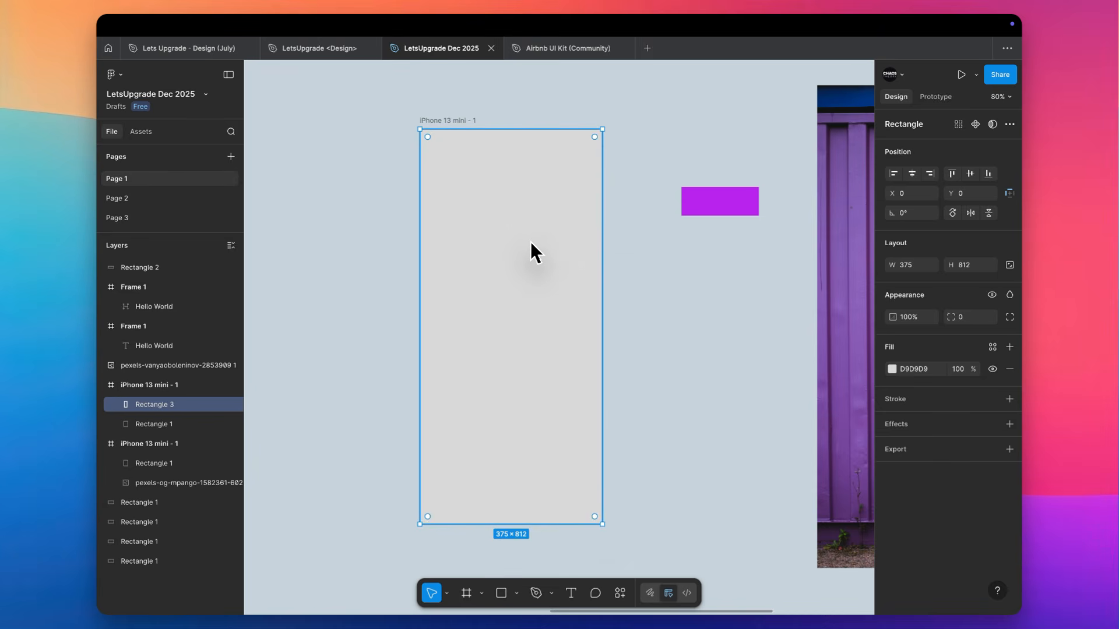
Fill the full-frame rectangle with the downloaded pink jacket photo and delete the loose photo copy on the canvas
key(super+shift+k)
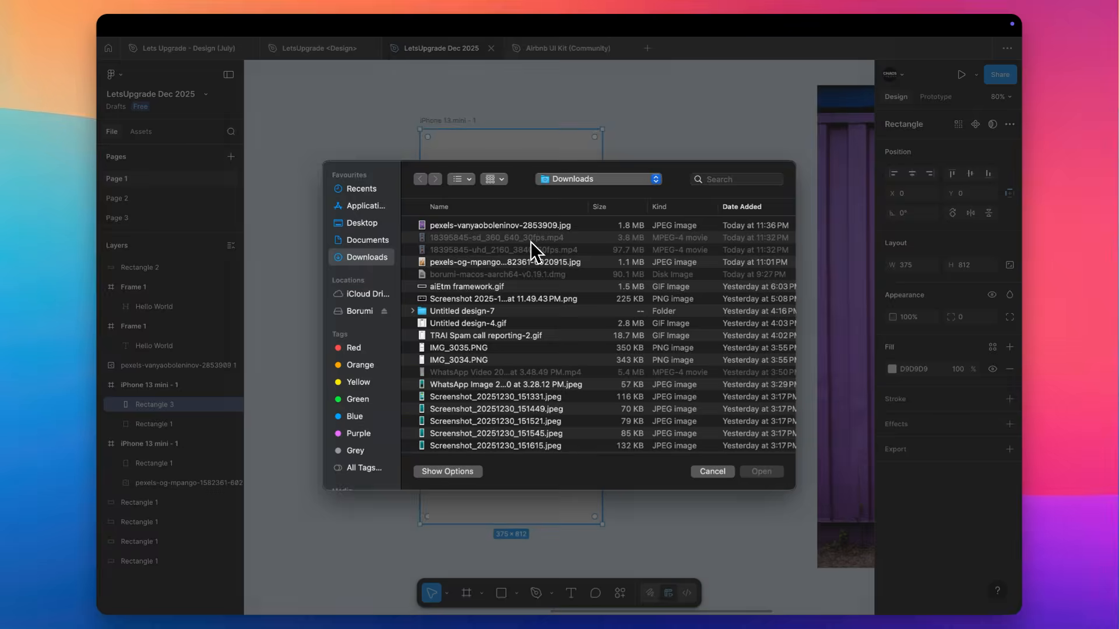
double_click(491, 227)
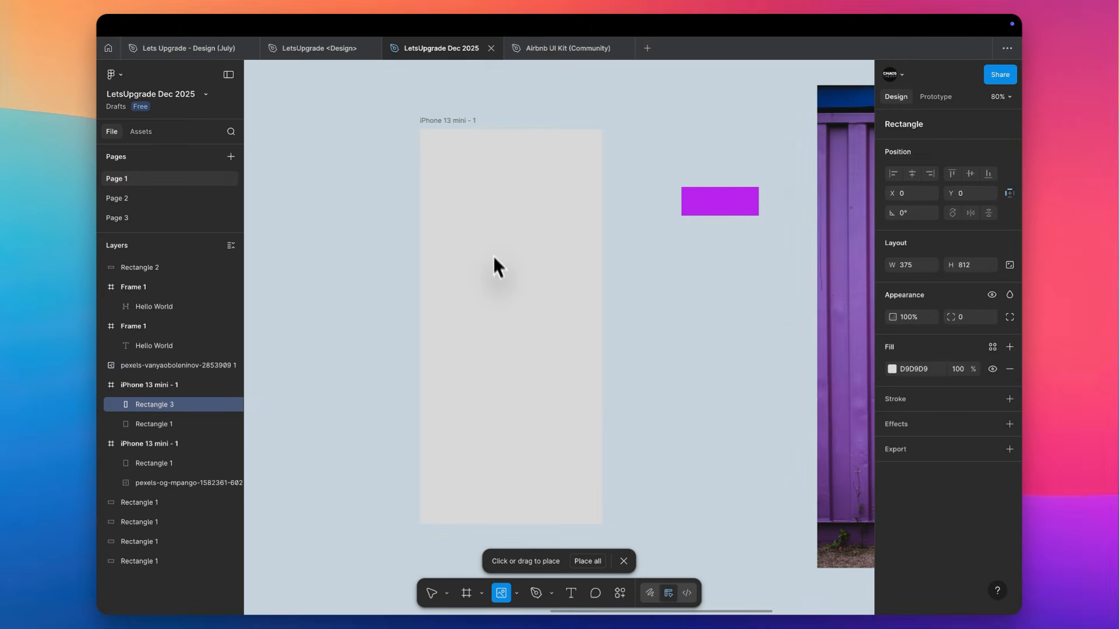
click(495, 277)
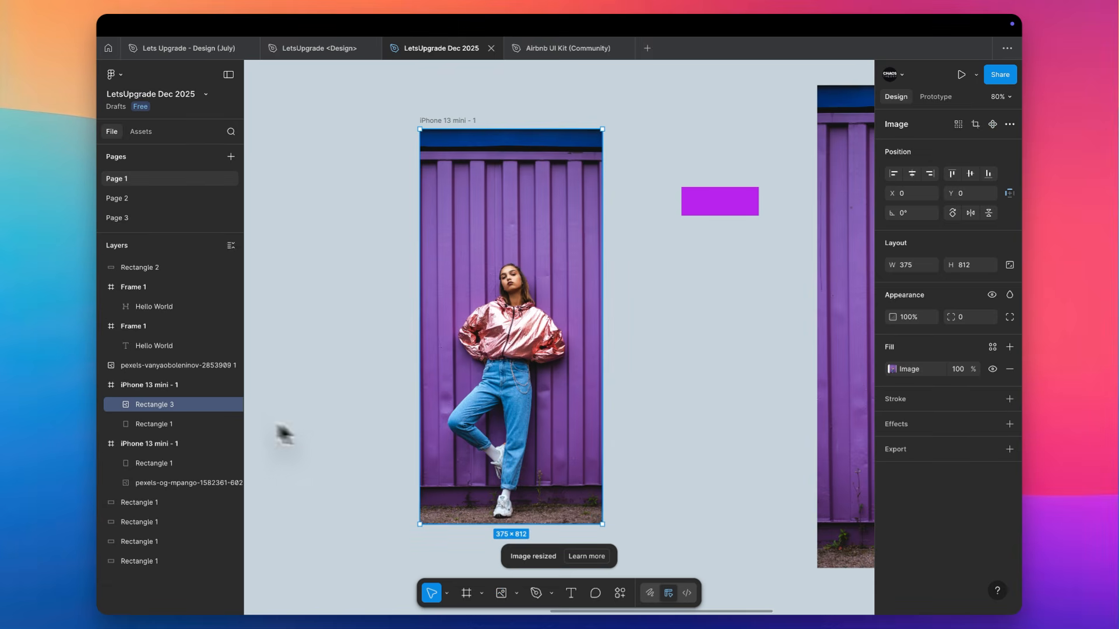
click(840, 245)
key(Delete)
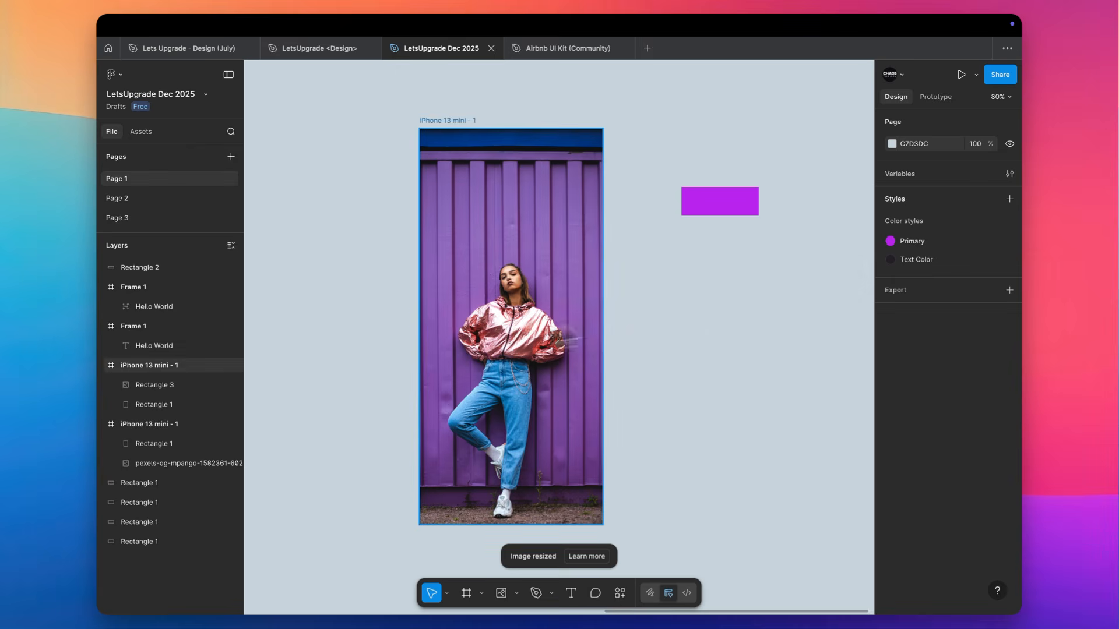
Crop the photo in the frame by enlarging it upward and downward, so the blue strip and the ground fall outside
double_click(440, 327)
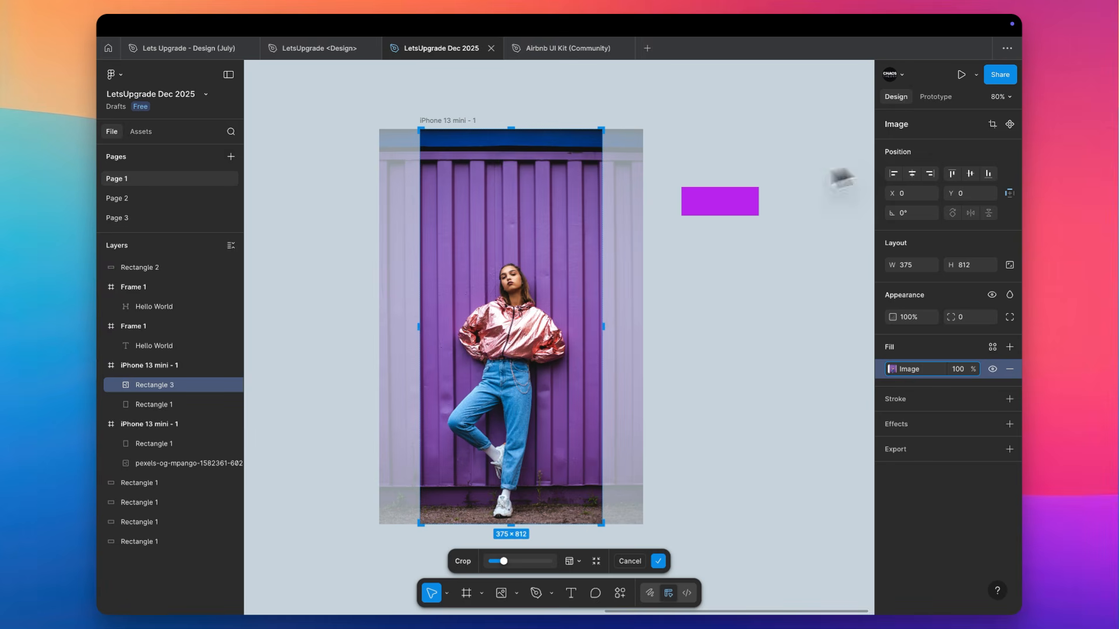
click(720, 262)
click(508, 257)
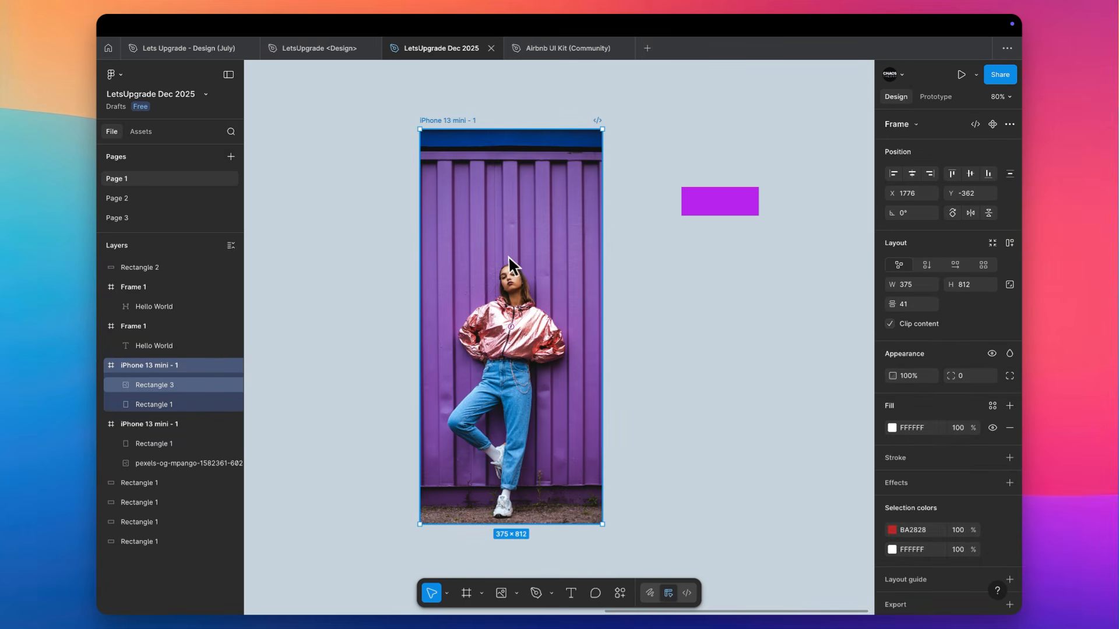
click(509, 258)
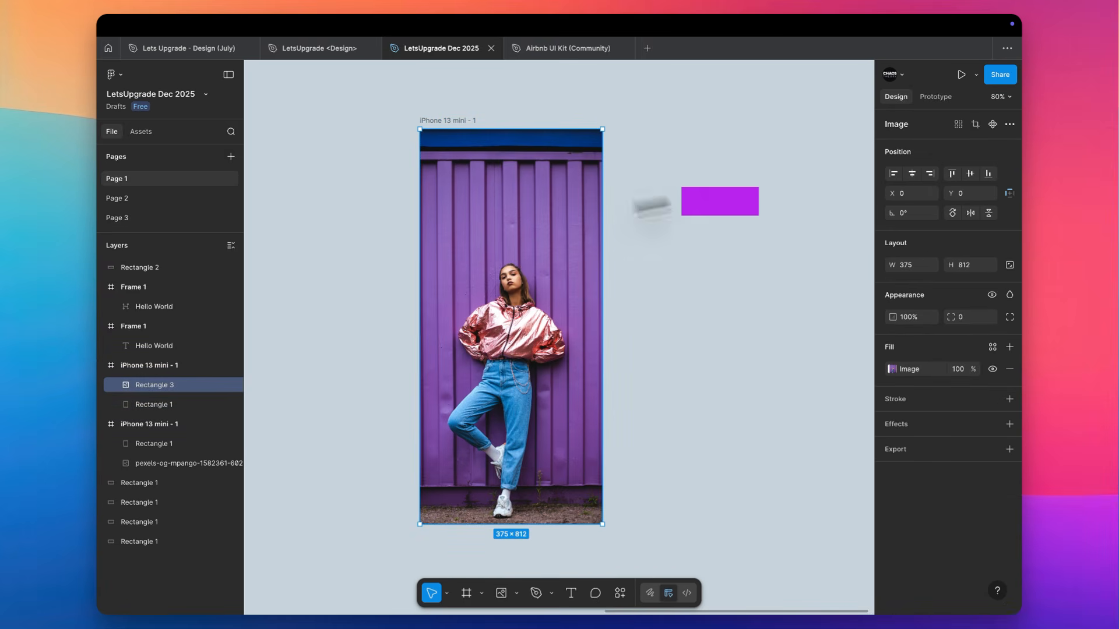
click(976, 124)
drag(622, 131, 639, 94)
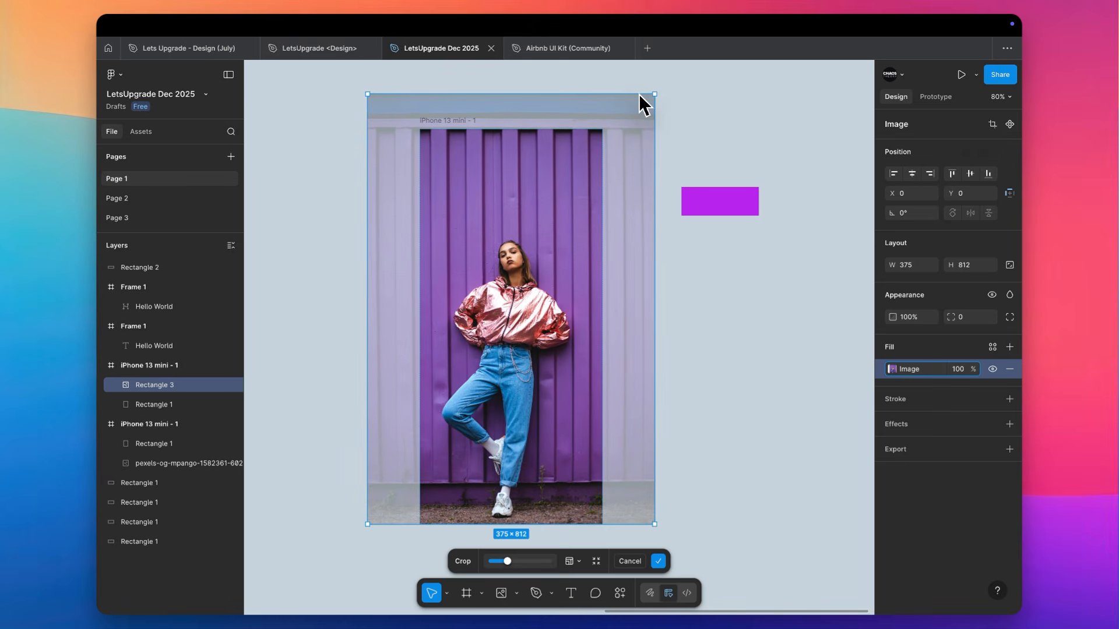
scroll(638, 92, right, 1)
scroll(638, 99, down, 4)
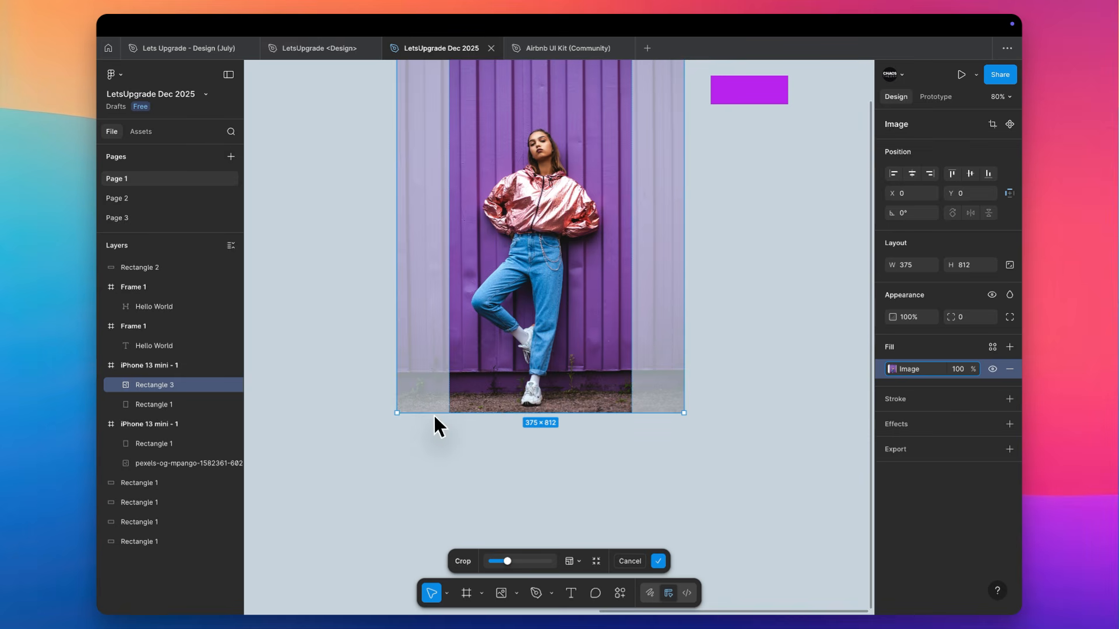
drag(432, 414, 423, 469)
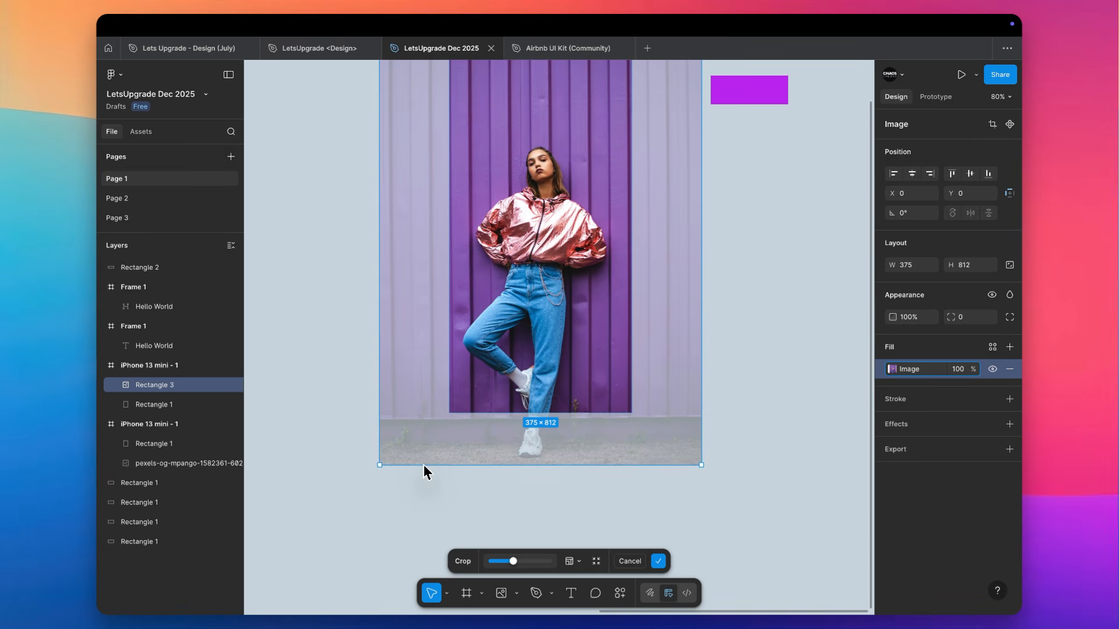
Examine the enlarged photo's crop from the frame's upper edge down to its lower edge
scroll(424, 464, up, 3)
scroll(423, 464, right, 1)
scroll(564, 106, up, 5)
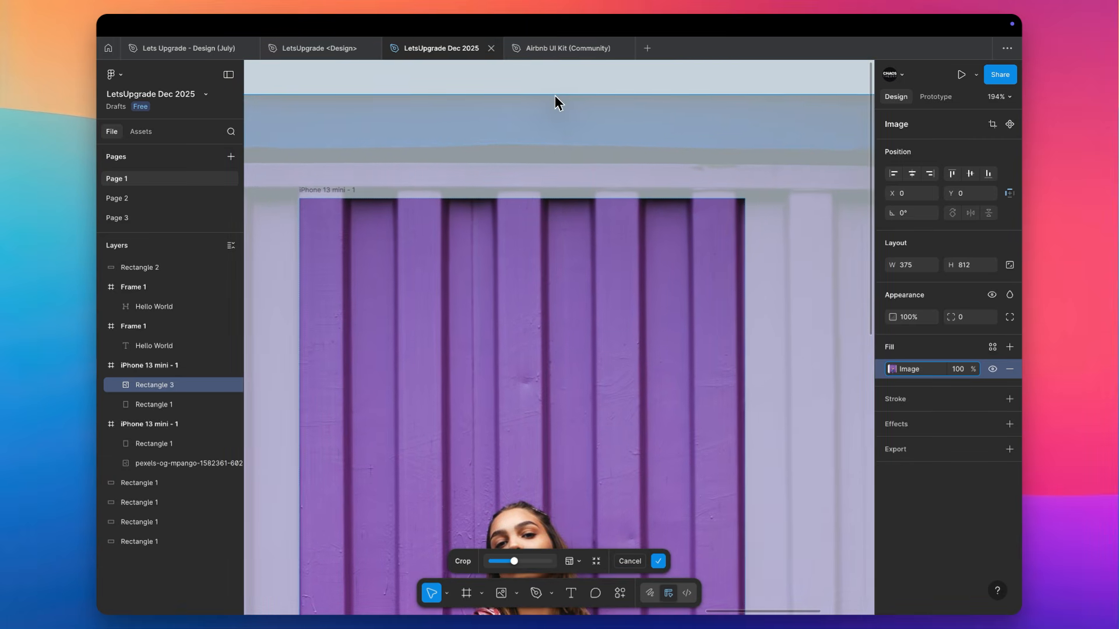
scroll(555, 96, down, 2)
scroll(554, 96, right, 2)
scroll(555, 96, down, 5)
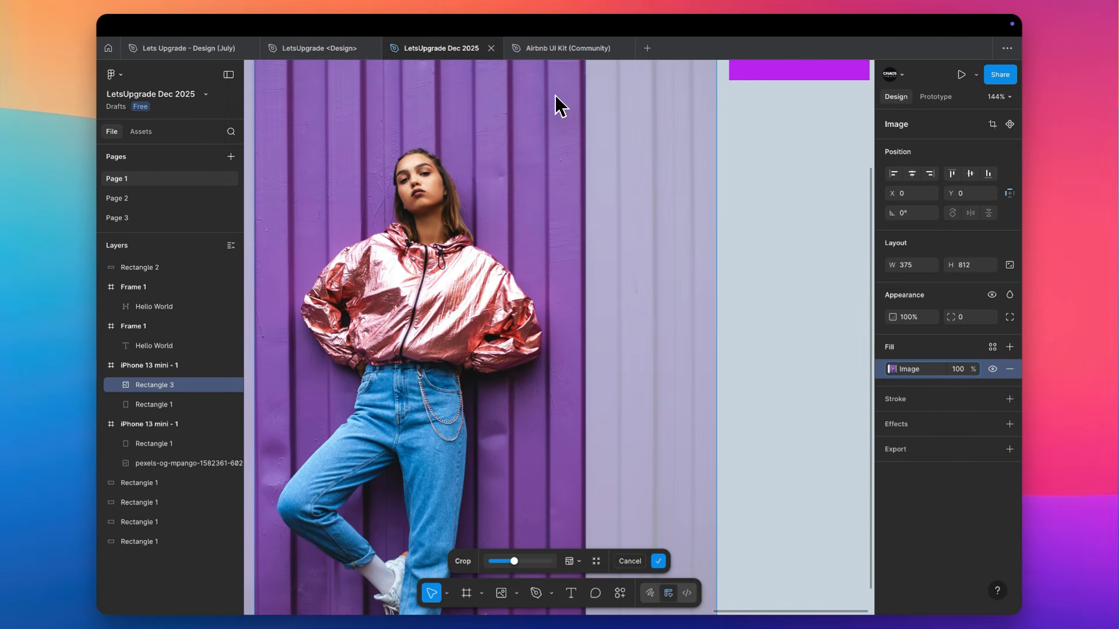
scroll(575, 338, down, 3)
scroll(583, 361, left, 1)
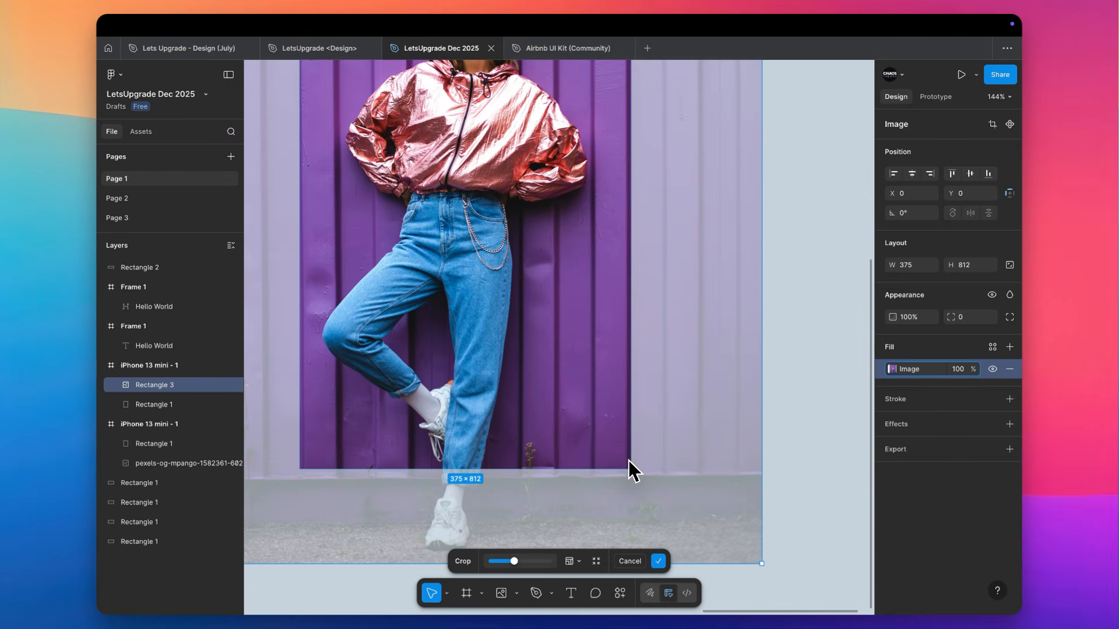
Rotate the enlarged photo very slightly clockwise inside its crop and finish cropping
scroll(626, 457, up, 8)
scroll(626, 458, right, 1)
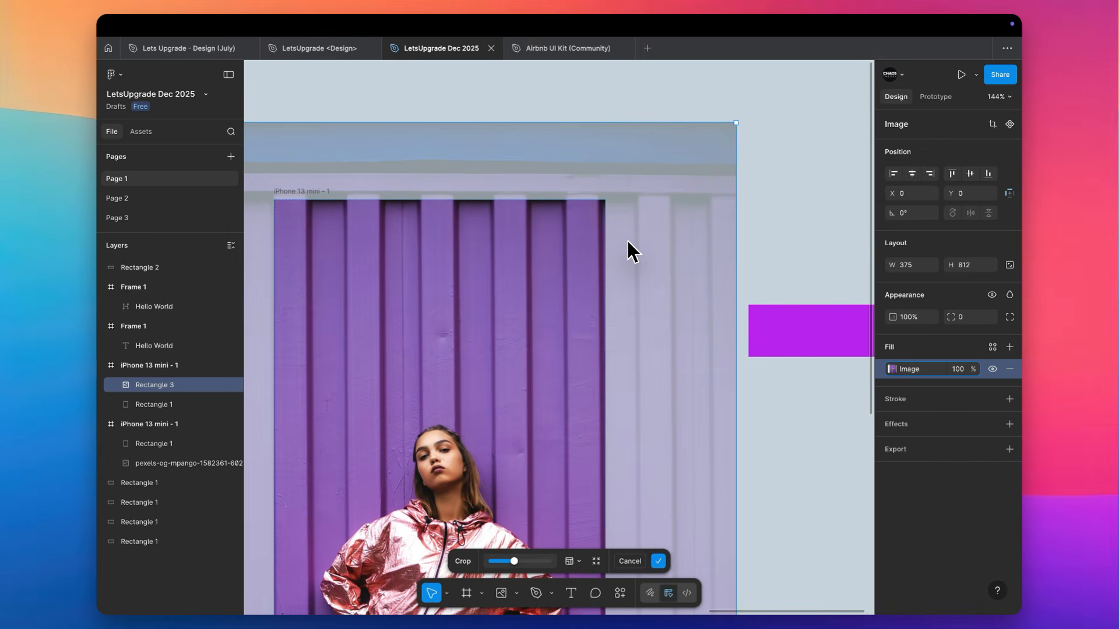
scroll(628, 240, down, 3)
scroll(689, 175, down, 2)
scroll(721, 148, right, 2)
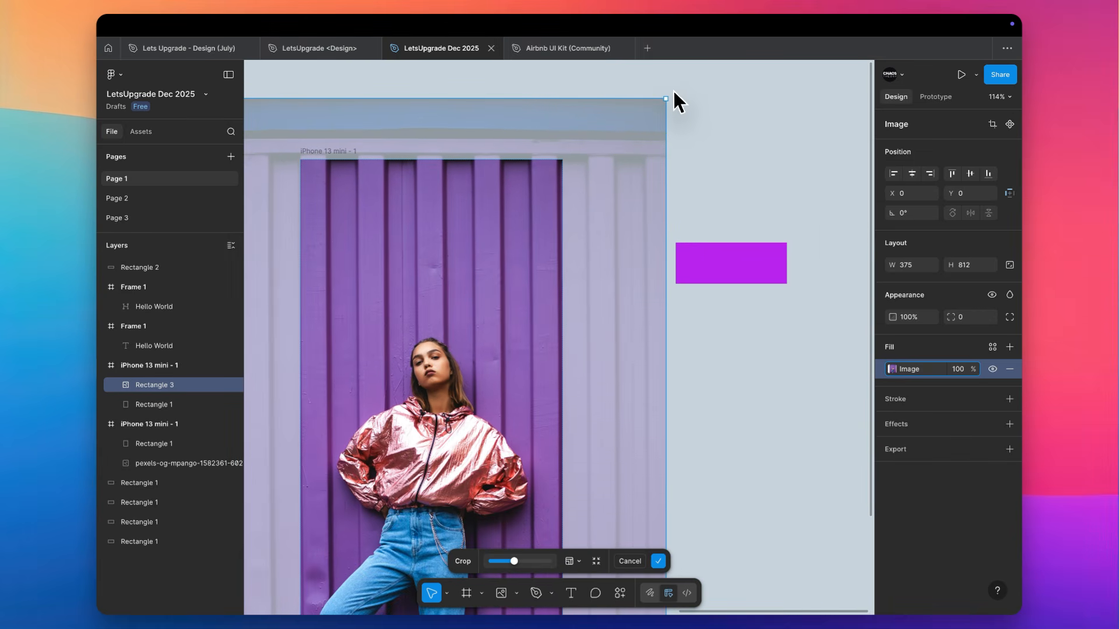
drag(672, 93, 674, 94)
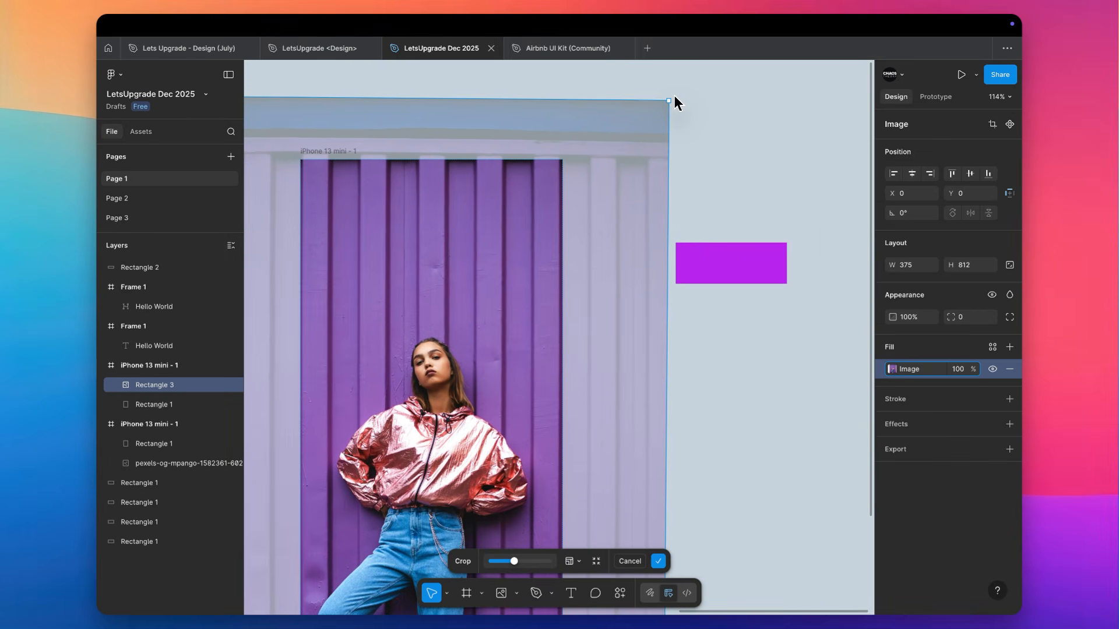
click(730, 107)
scroll(732, 109, down, 3)
scroll(732, 109, down, 3)
scroll(732, 110, up, 3)
scroll(732, 109, left, 3)
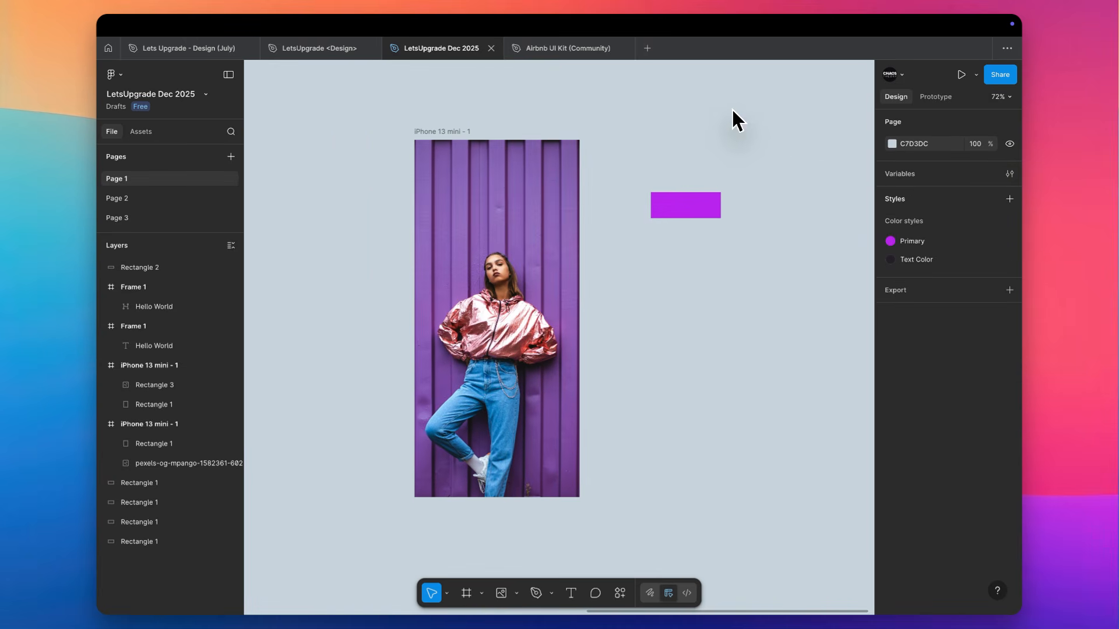
Examine the cropped photo in the iPhone 13 mini frame from its upper edge to its lower edge
click(501, 305)
scroll(501, 305, up, 5)
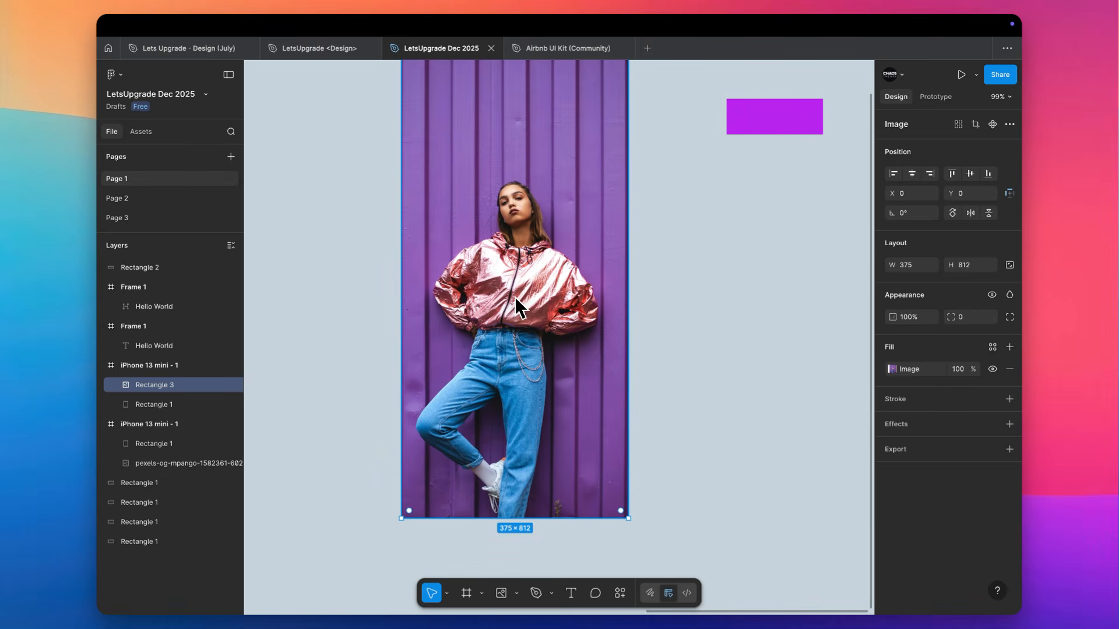
scroll(516, 298, up, 3)
scroll(515, 297, right, 2)
scroll(515, 297, down, 1)
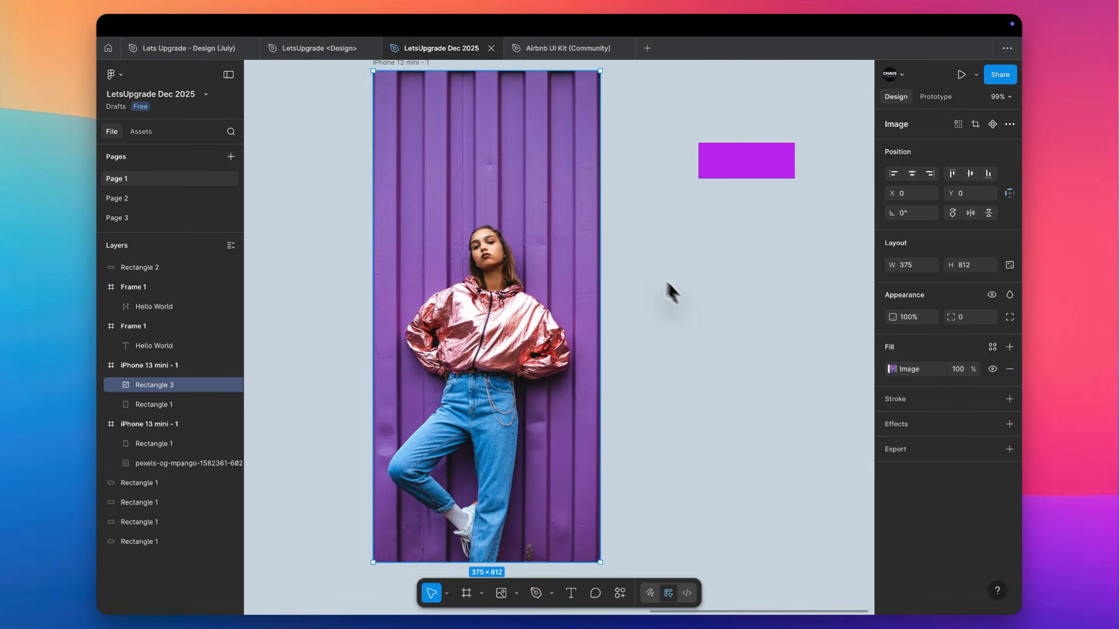
click(697, 312)
scroll(697, 311, down, 1)
scroll(697, 312, left, 1)
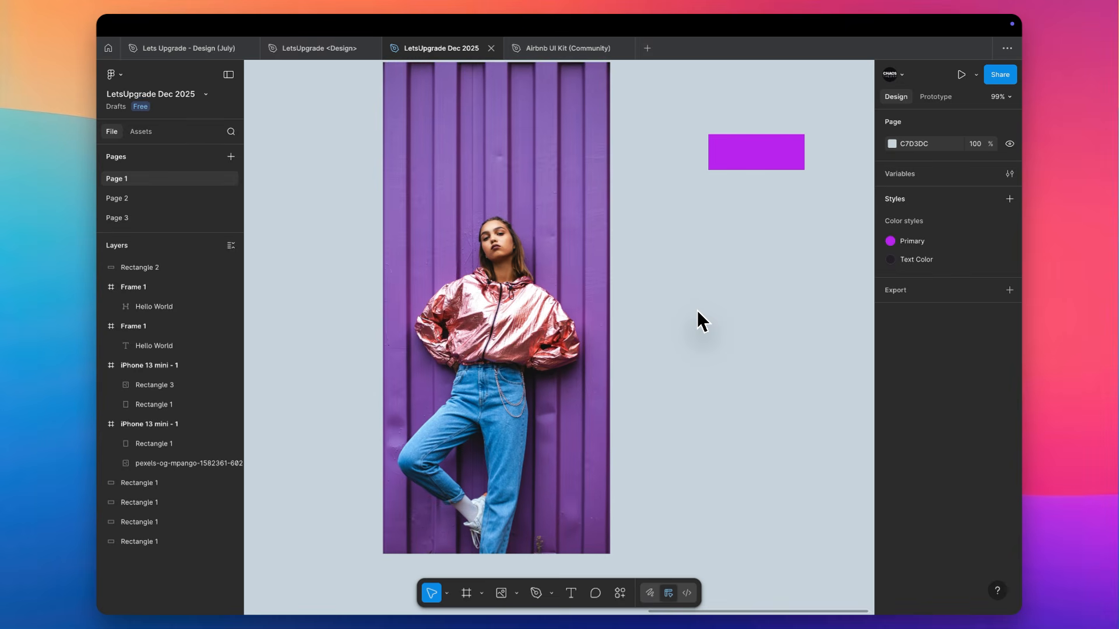
Move the loose purple rectangle onto the photo at the frame's upper edge and centre it horizontally
scroll(620, 327, up, 3)
scroll(619, 327, left, 1)
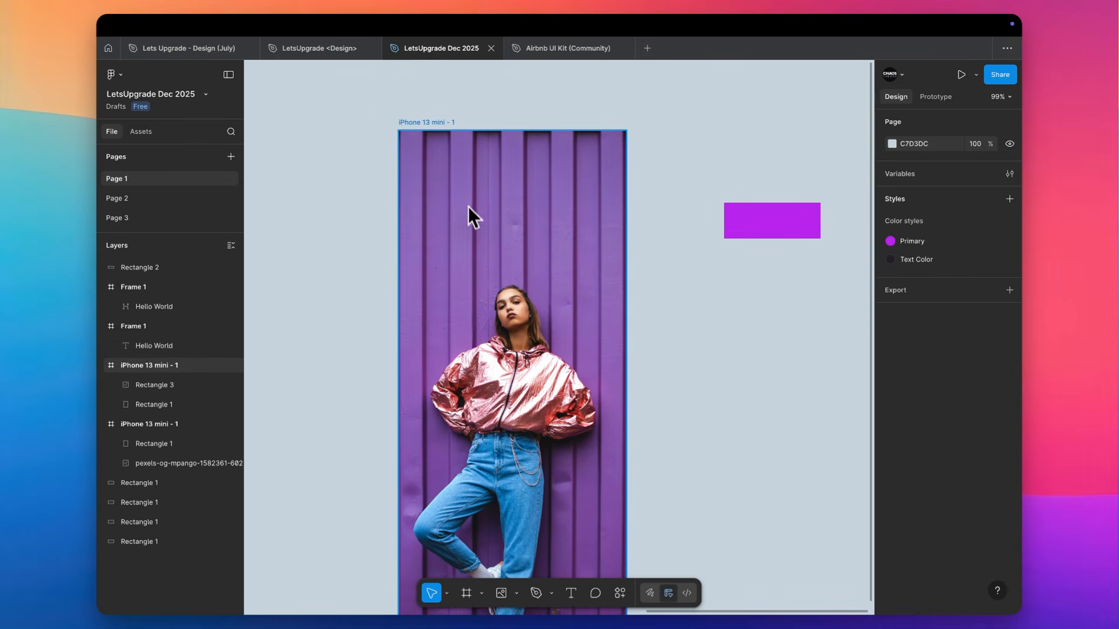
drag(792, 228, 535, 157)
click(912, 173)
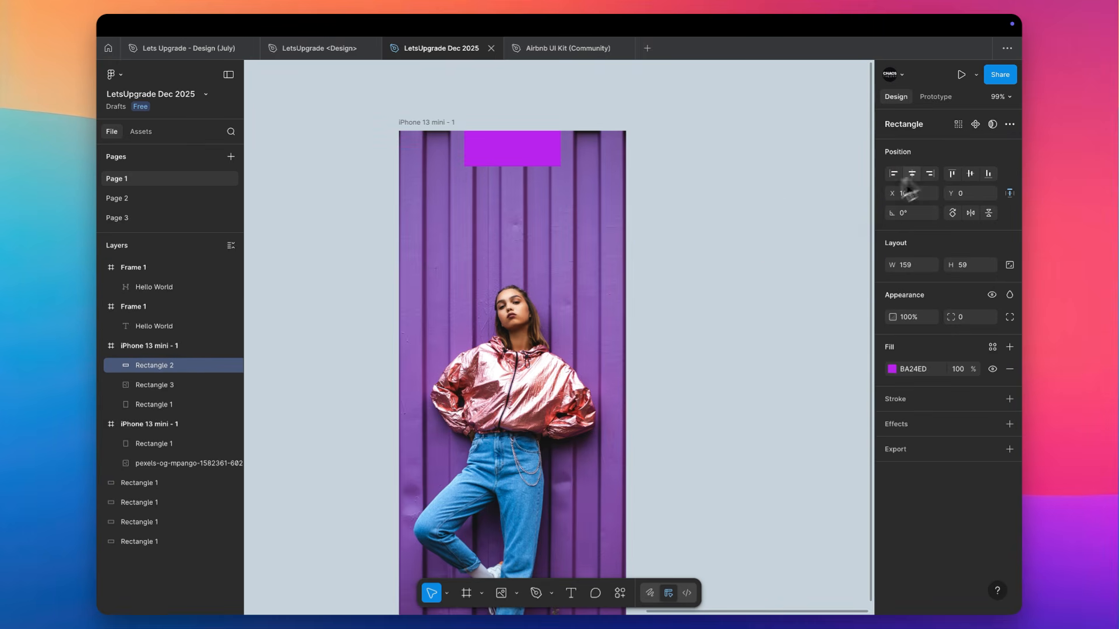
Adjust the full-frame photo's image fill with slightly higher exposure, lower contrast and clearly higher saturation
click(474, 170)
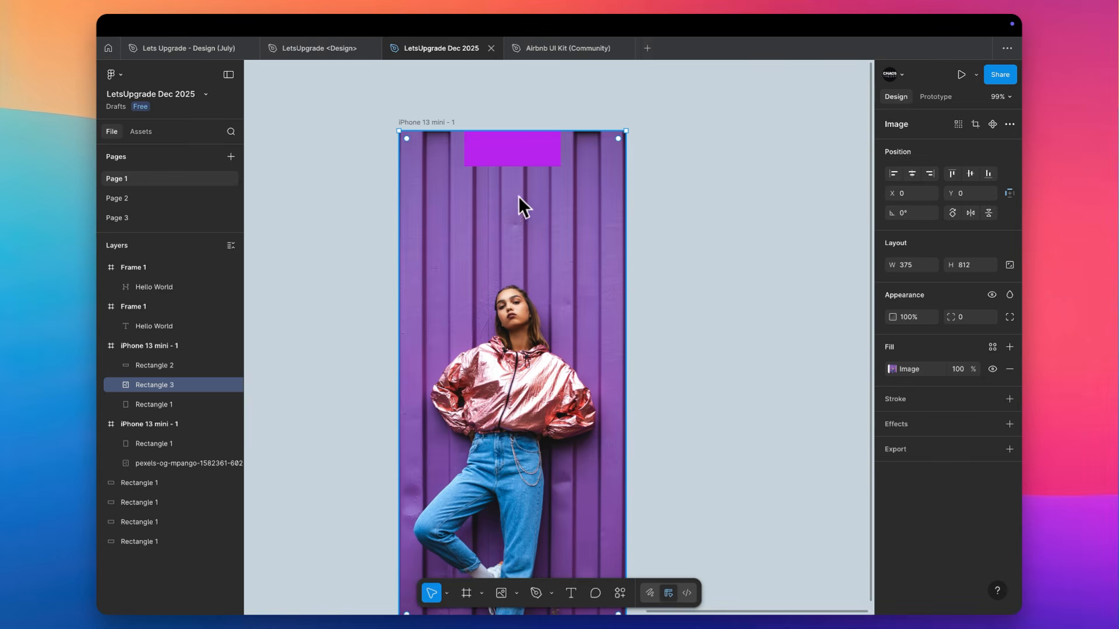
scroll(516, 198, up, 3)
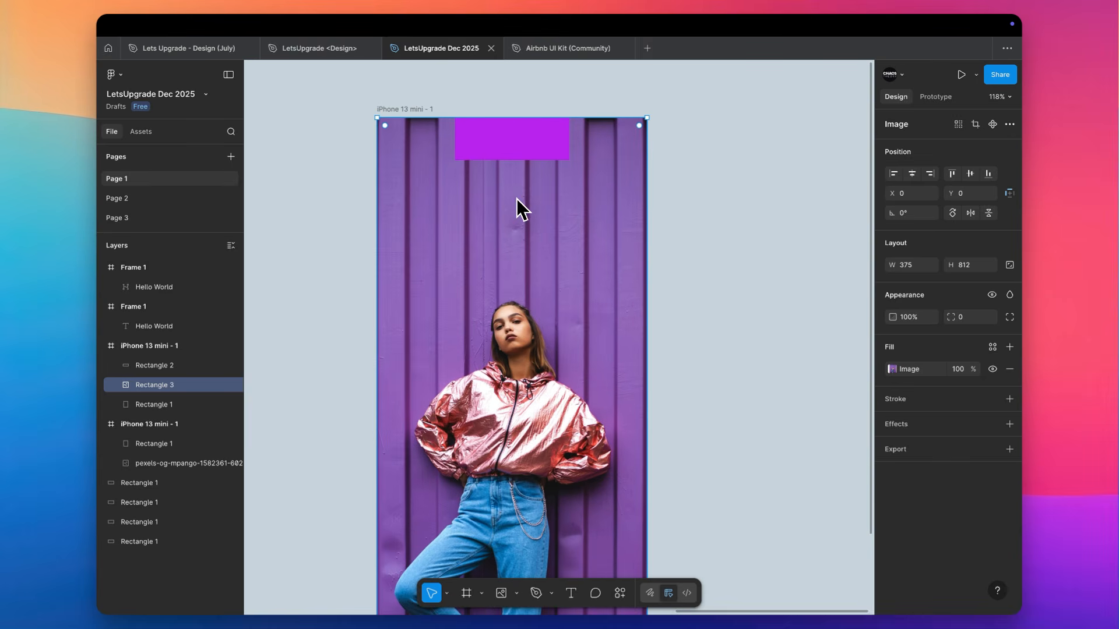
click(892, 369)
click(831, 476)
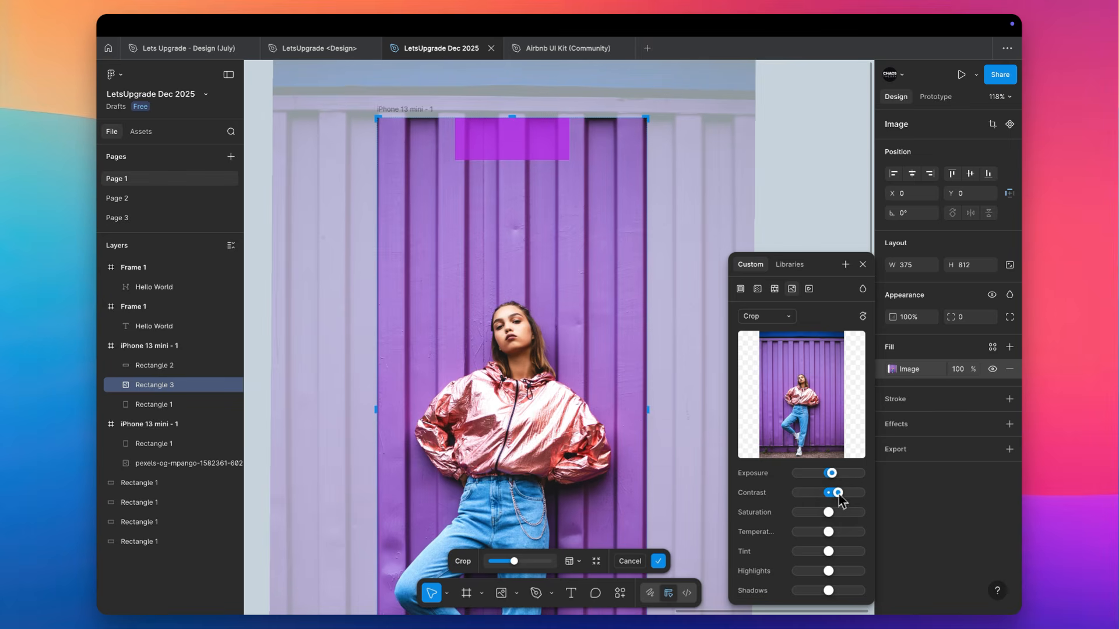
drag(858, 497, 833, 498)
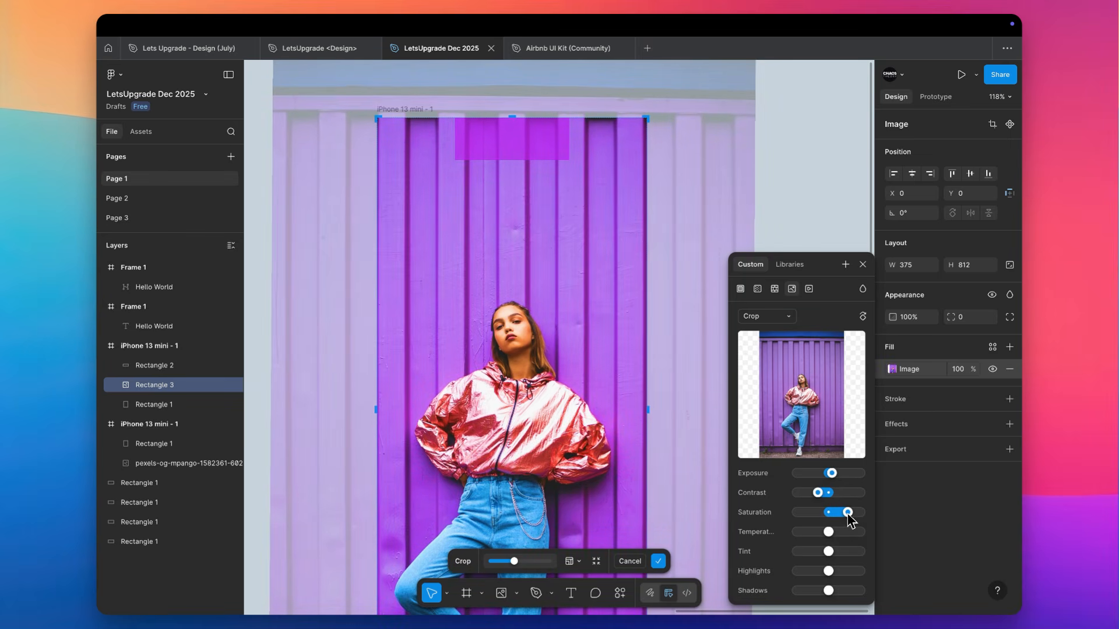
click(789, 229)
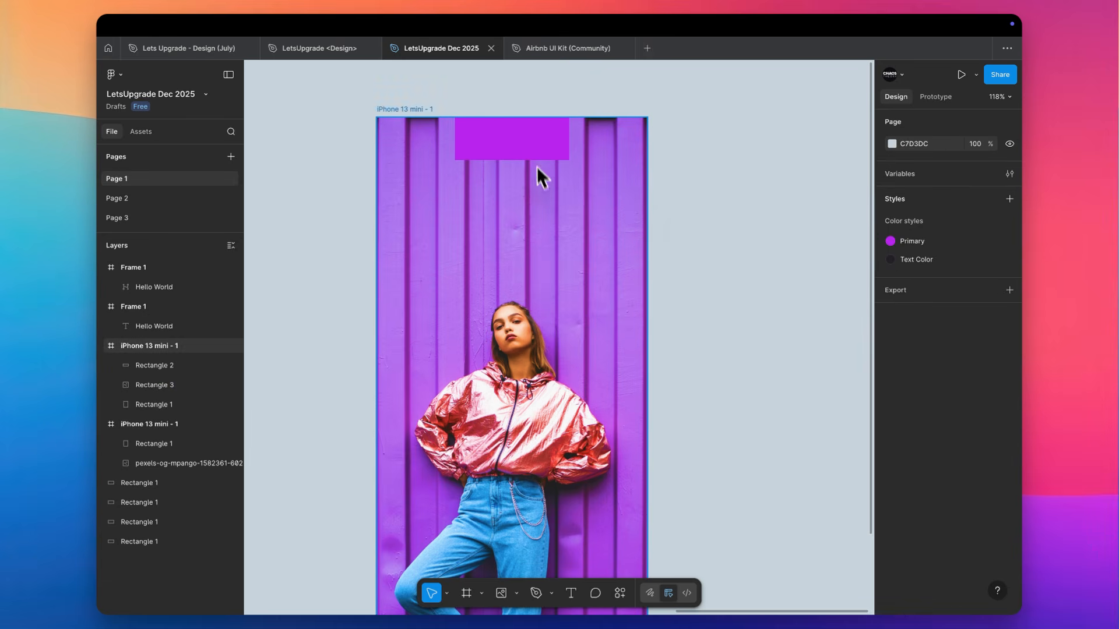
Check the purple rectangle's fill colour for comparison with the photo's wall
click(528, 147)
click(891, 369)
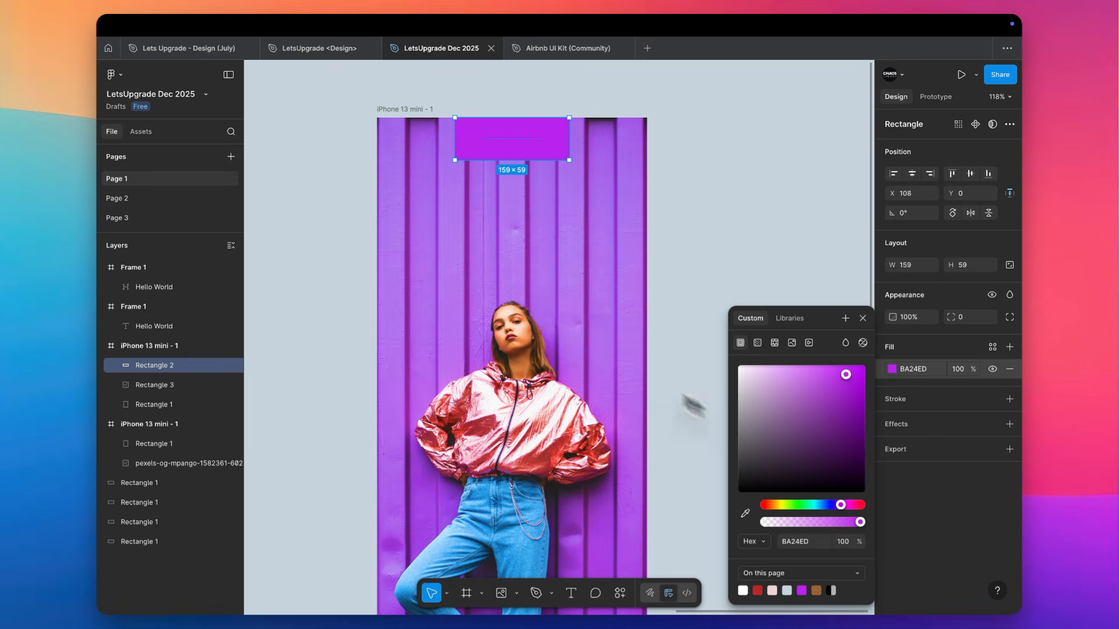
click(796, 224)
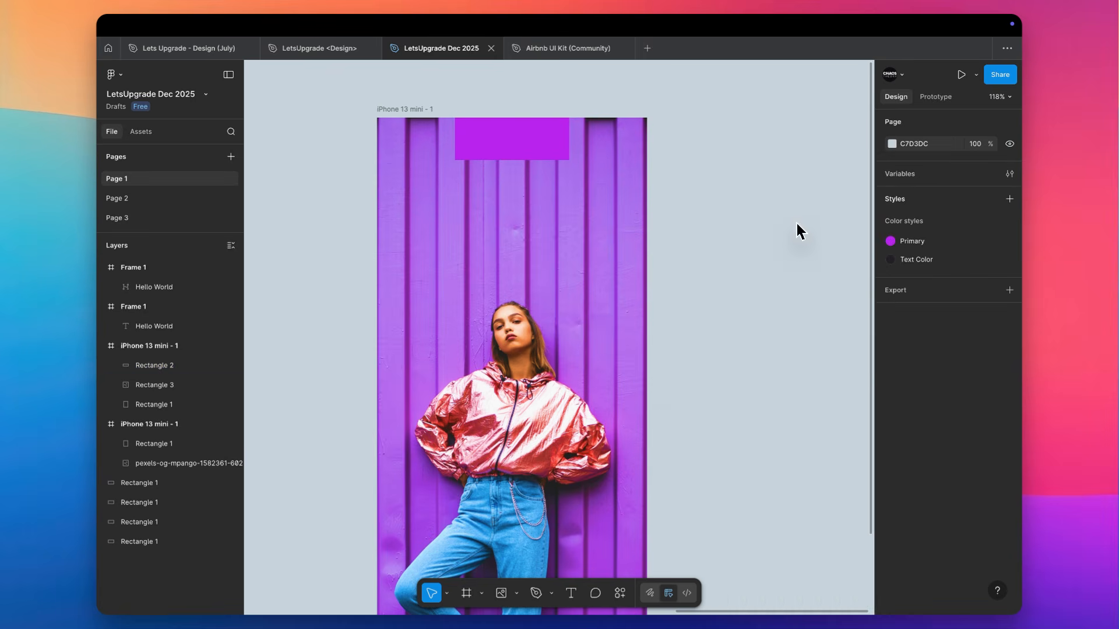
Tune the photo's image fill with a slightly warmer temperature and slightly lower highlights and shadows
click(558, 318)
click(893, 370)
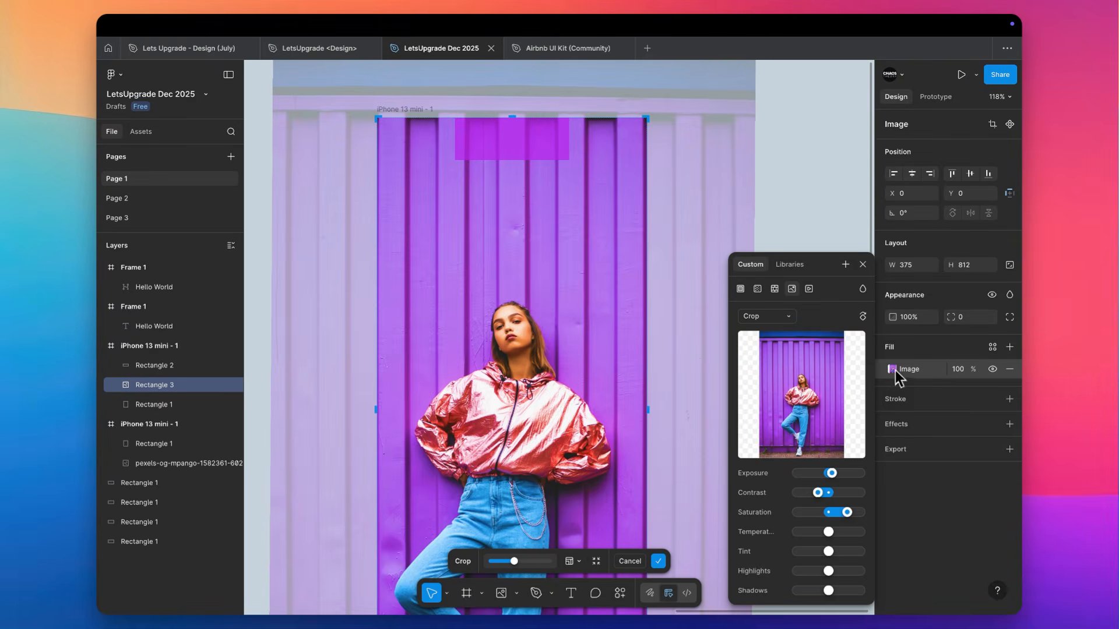
drag(833, 530, 836, 532)
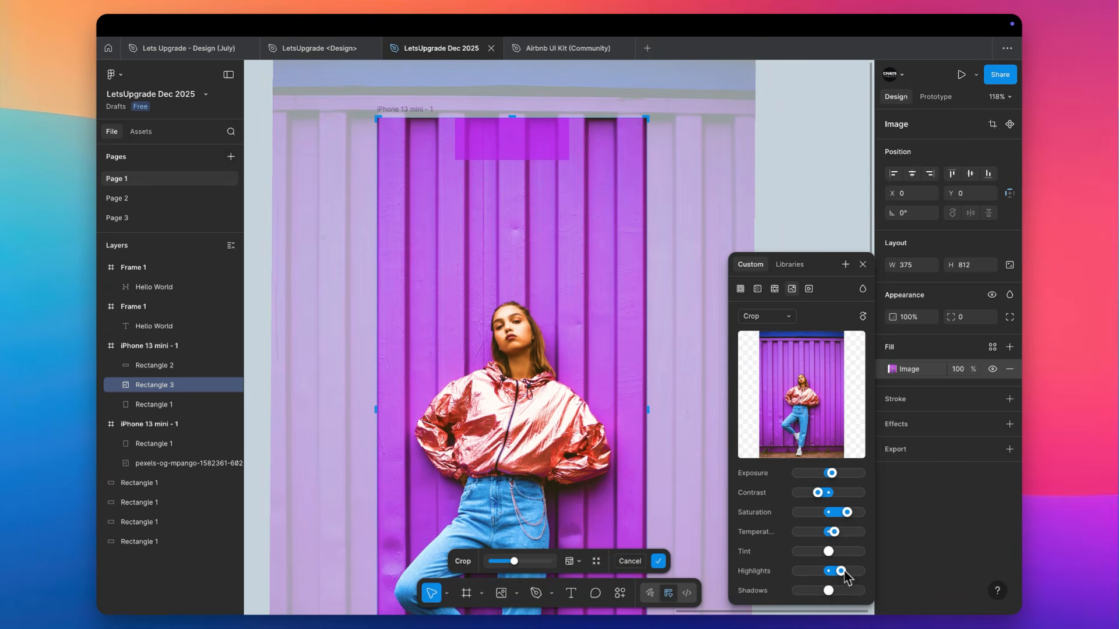
drag(882, 574, 825, 576)
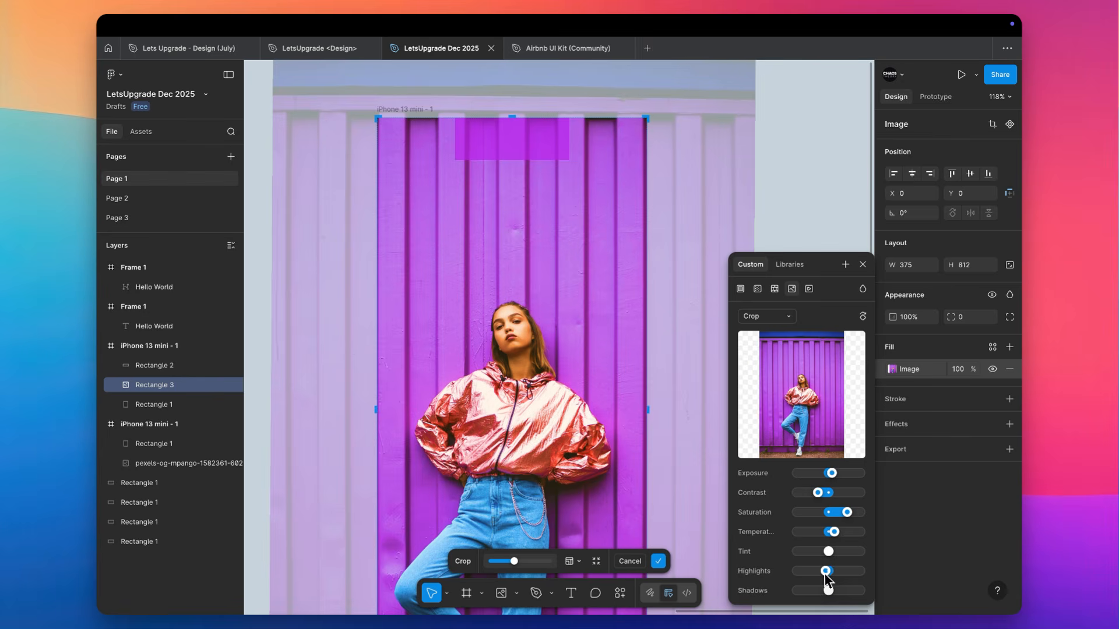
scroll(542, 352, down, 3)
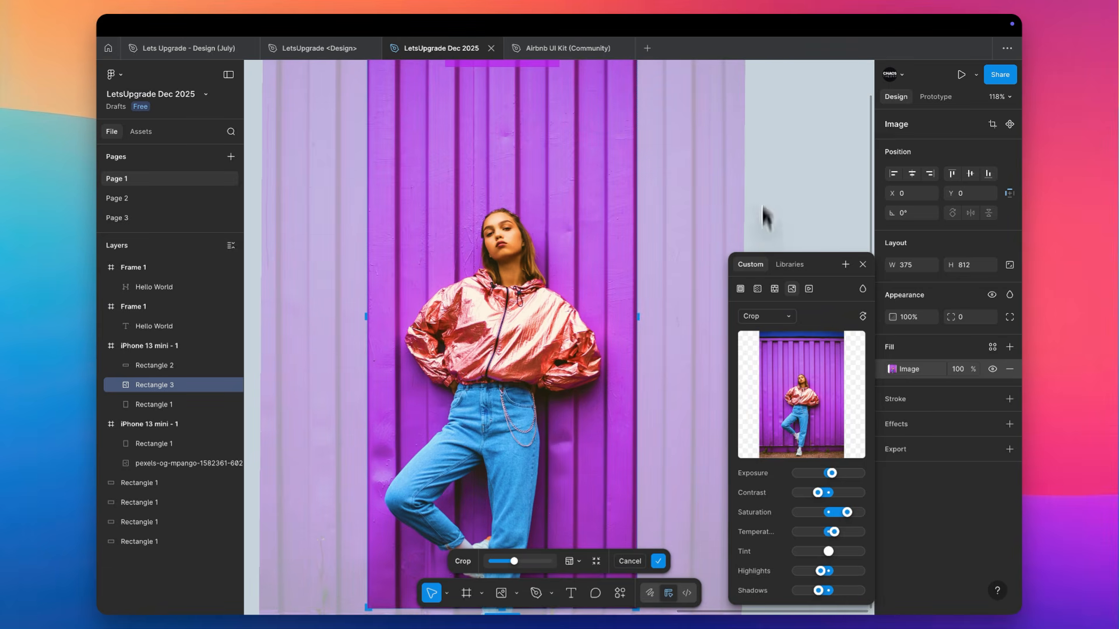
click(781, 159)
scroll(779, 158, up, 3)
scroll(780, 157, down, 5)
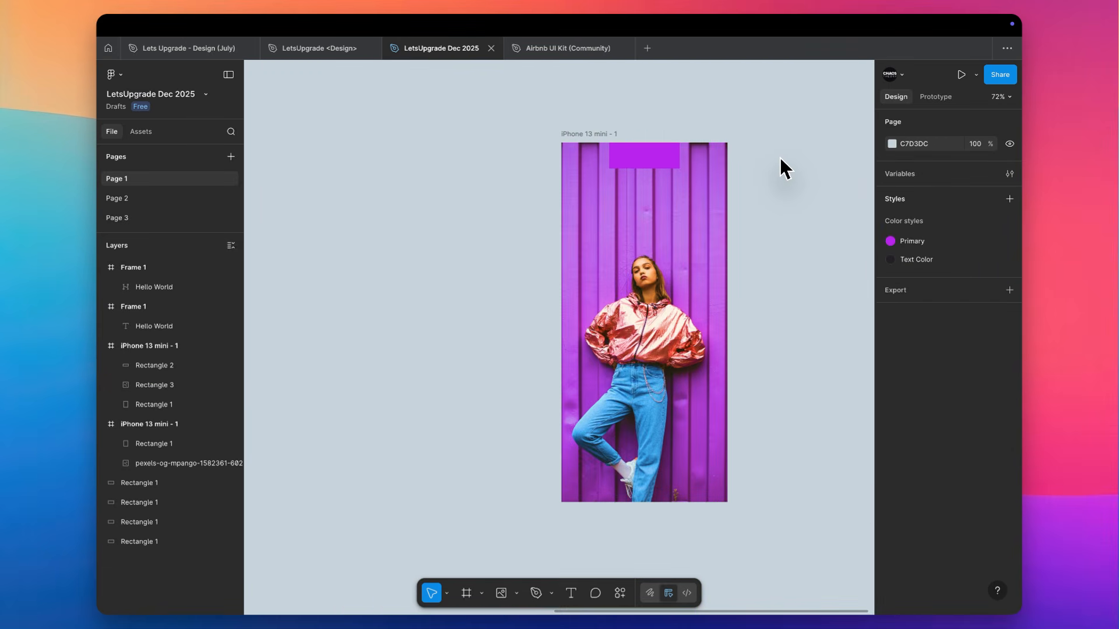
Move the purple rectangle straight down from the frame's upper edge to the wall area above the model's head
click(515, 120)
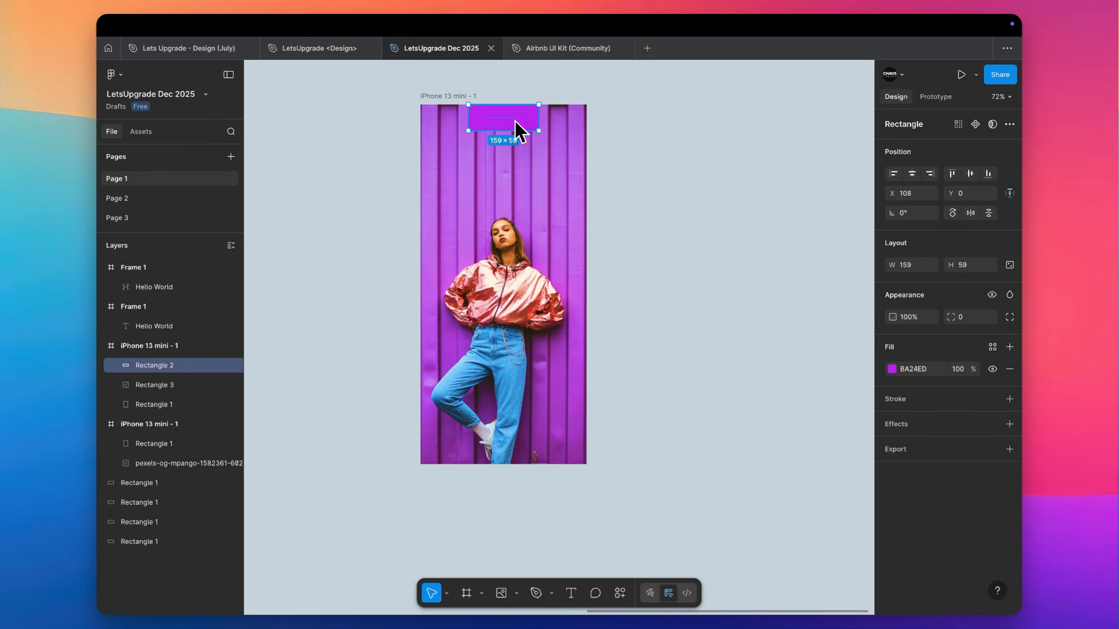
scroll(509, 121, up, 3)
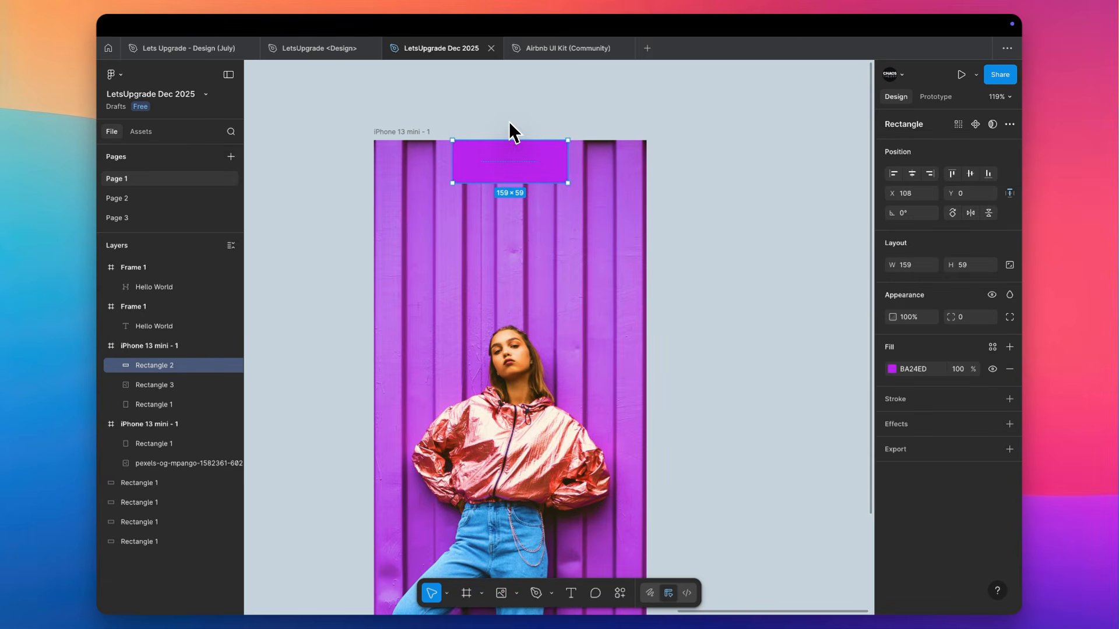
scroll(502, 169, down, 4)
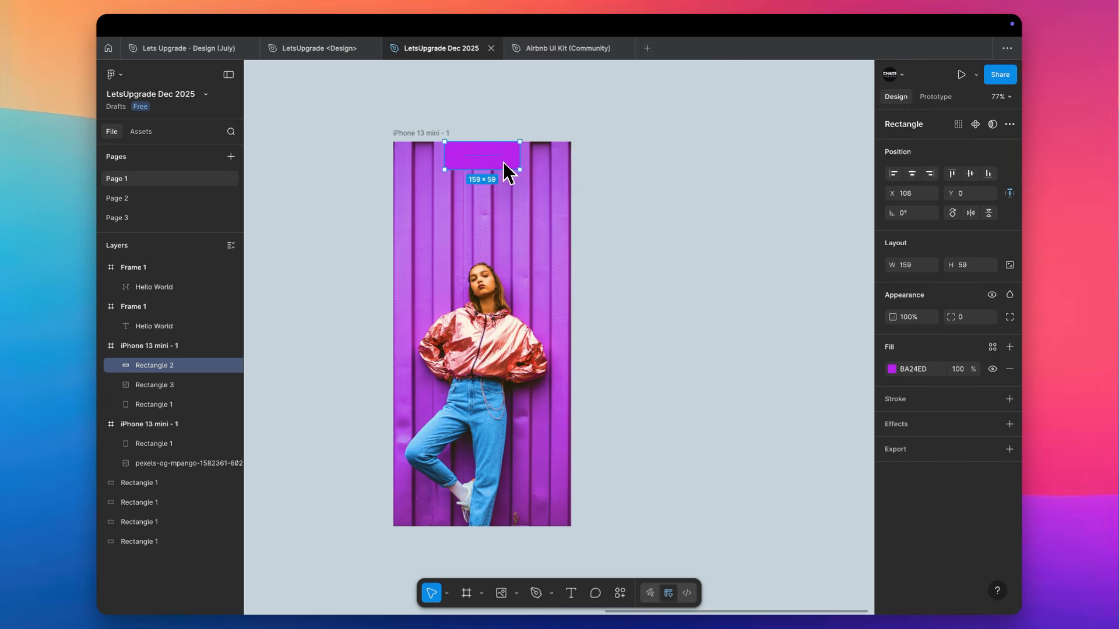
drag(487, 155, 487, 186)
click(663, 188)
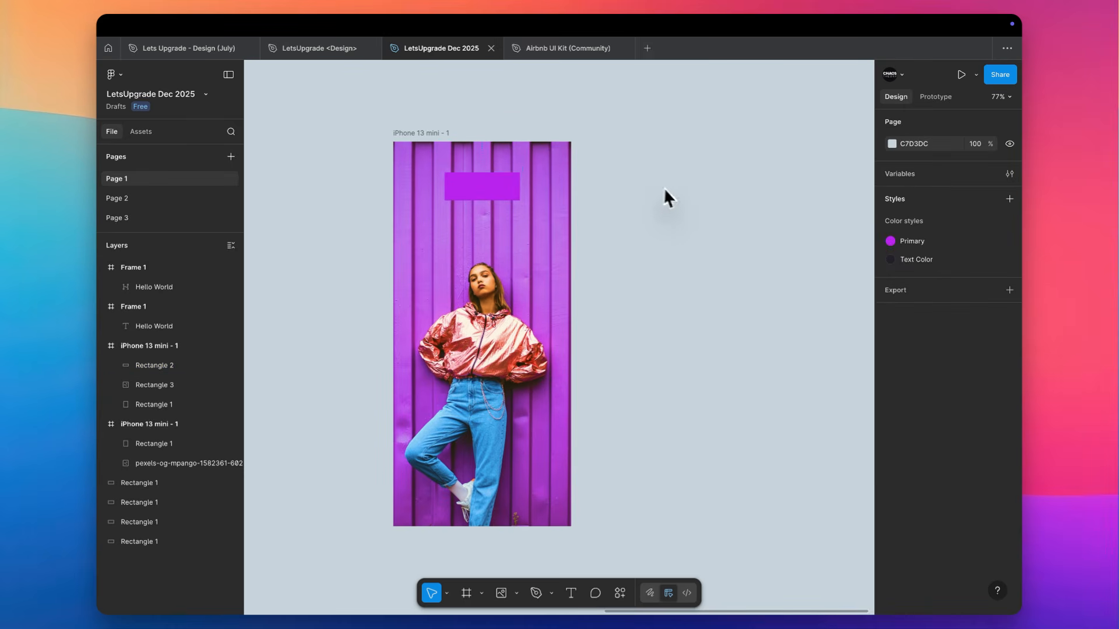
Switch to the web browser and search Google for "brand logo fashion" in a new tab
key(super+Tab)
key(ctrl+Right)
key(ctrl+Right)
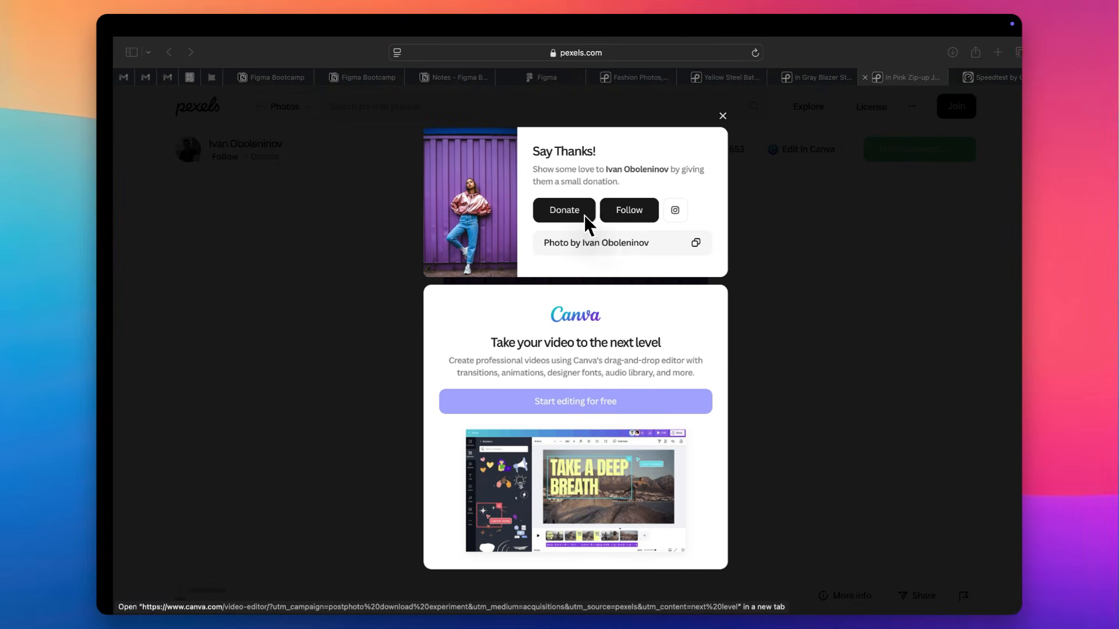
key(super+t)
text(brand)
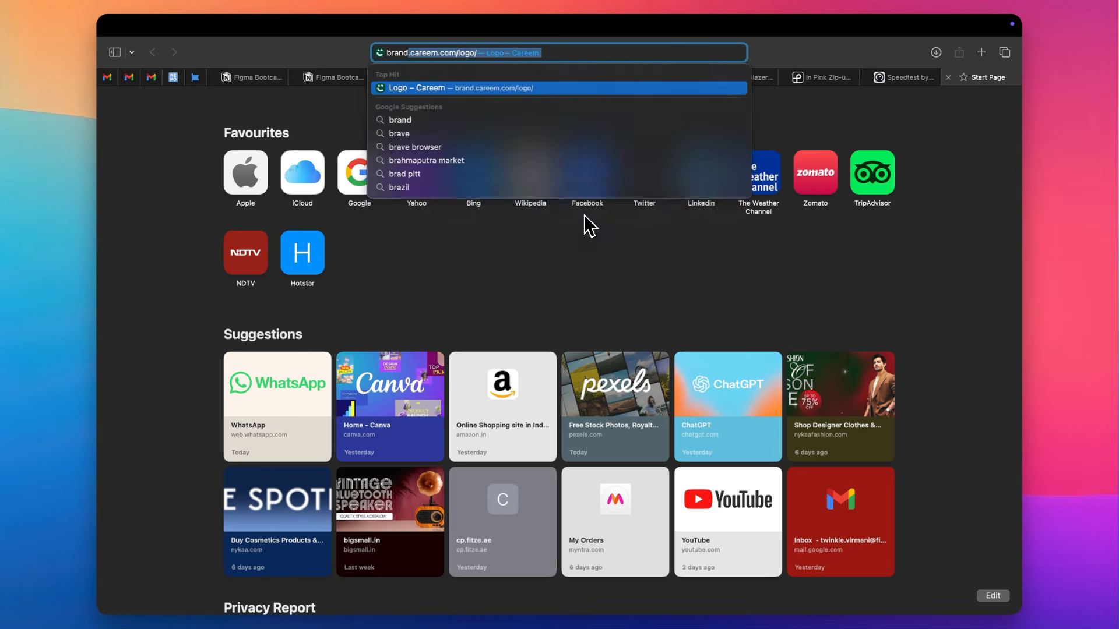
text( logo f)
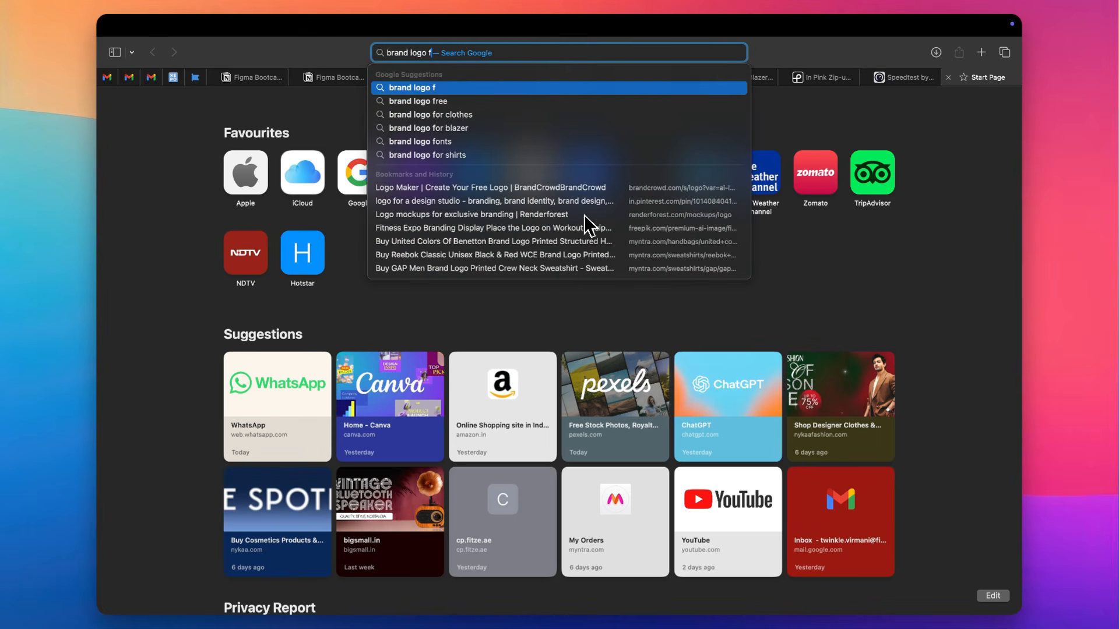
text(ashion)
key(Return)
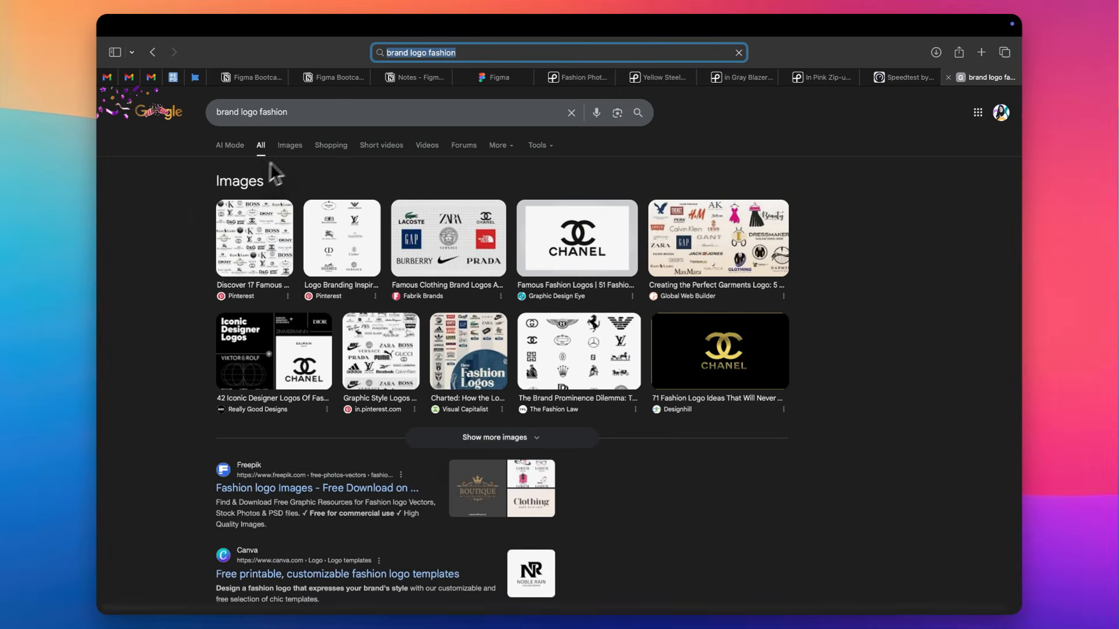
Show the image results for the search and preview the Gucci logo from Penji
click(300, 148)
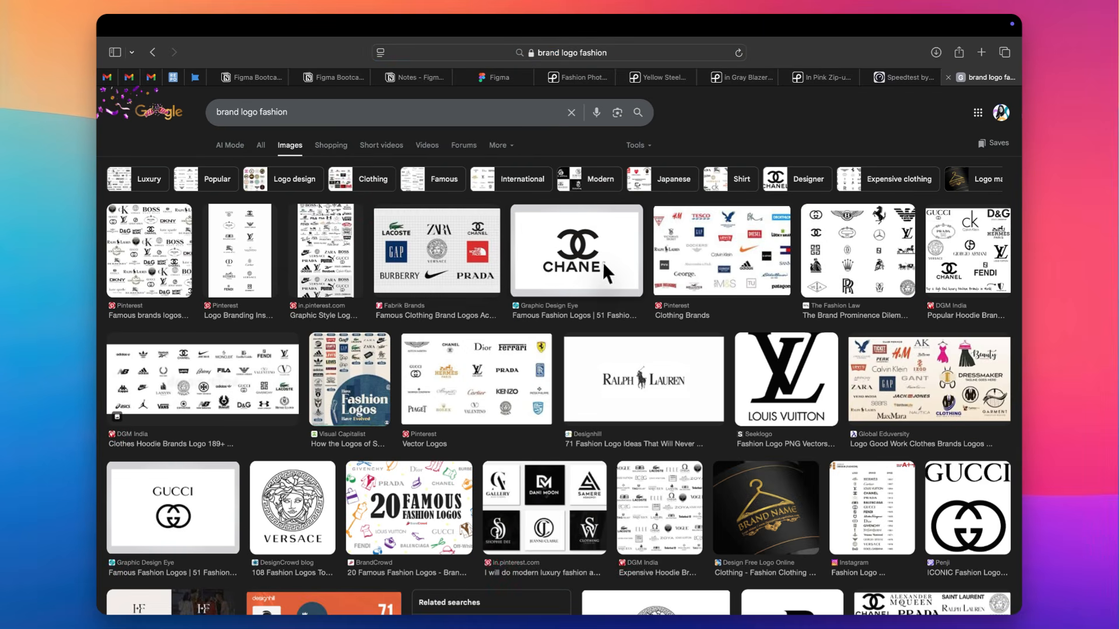
scroll(408, 425, down, 4)
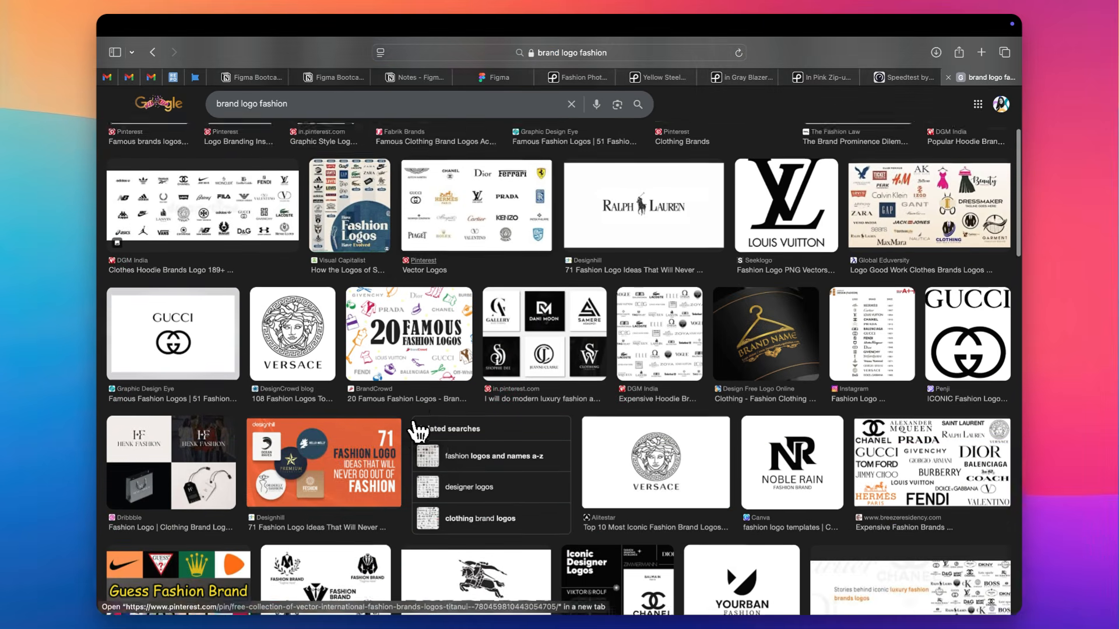
click(950, 333)
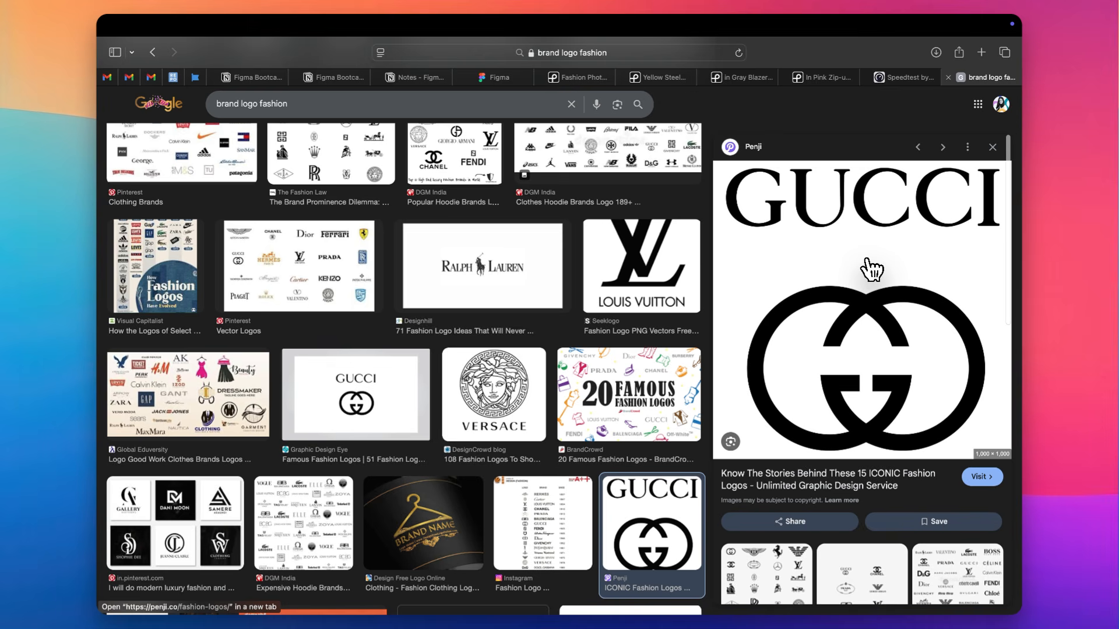
Filter the fashion logo image results by colour to show only transparent images
scroll(694, 280, up, 5)
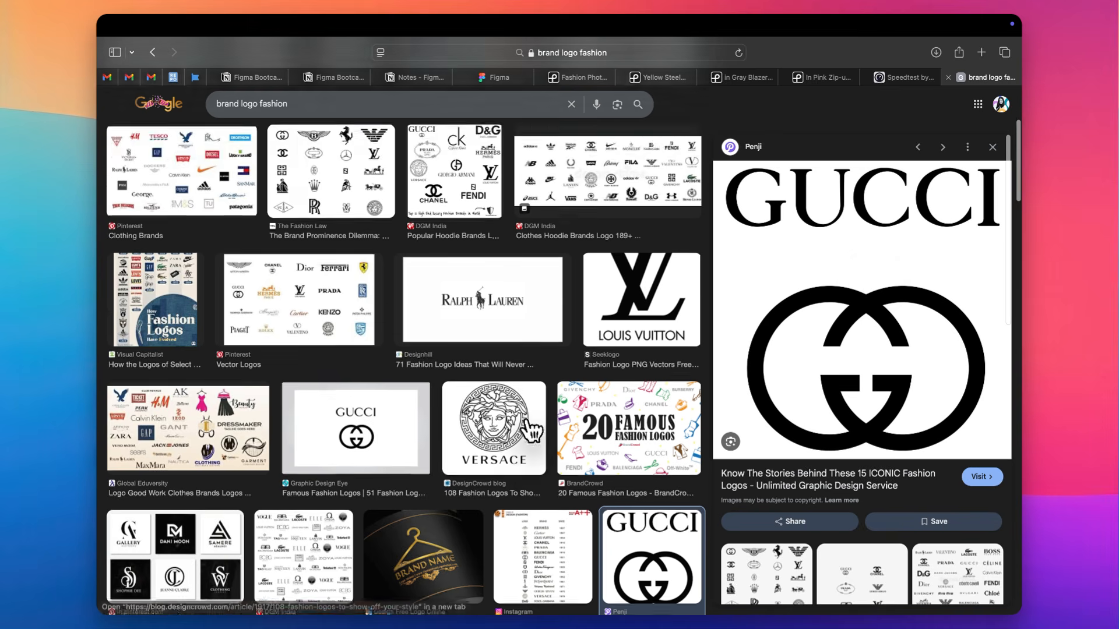
click(652, 148)
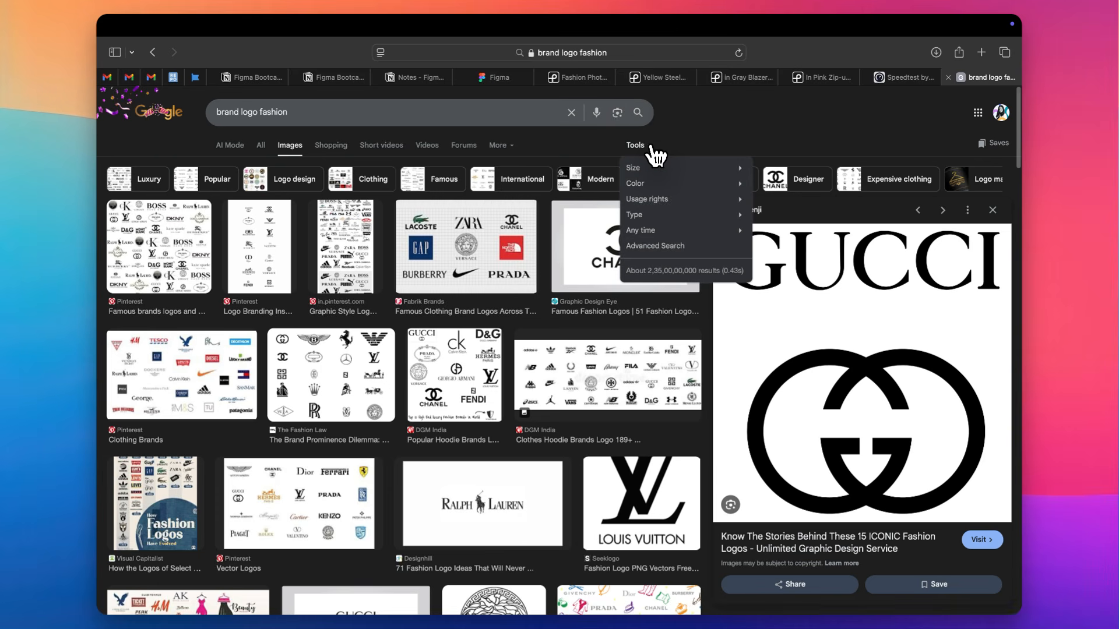
mouse_move(680, 183)
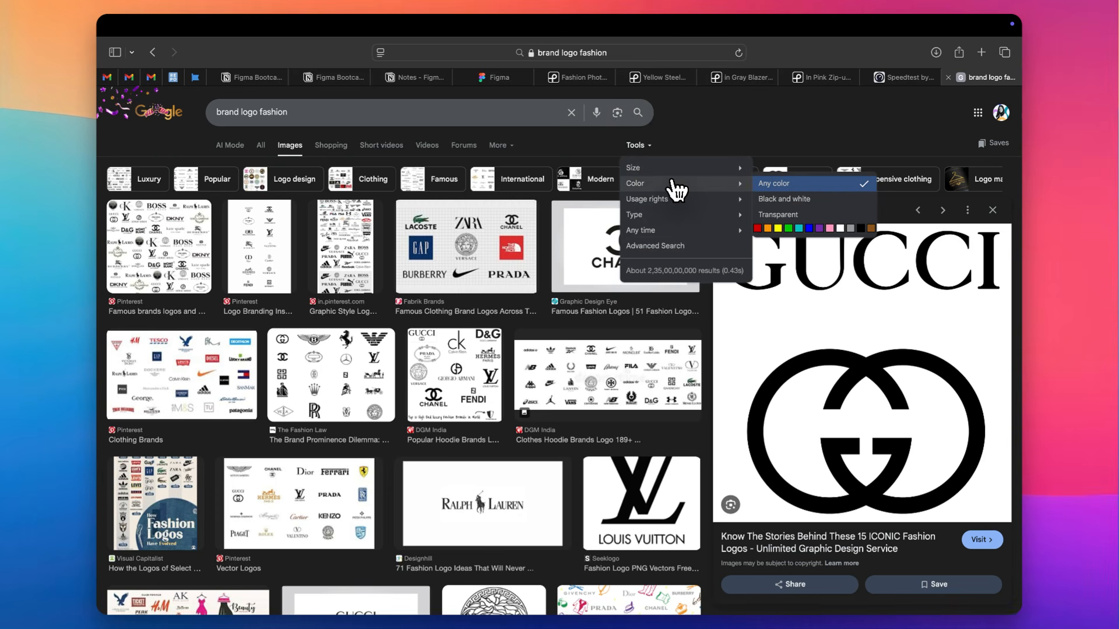
click(777, 215)
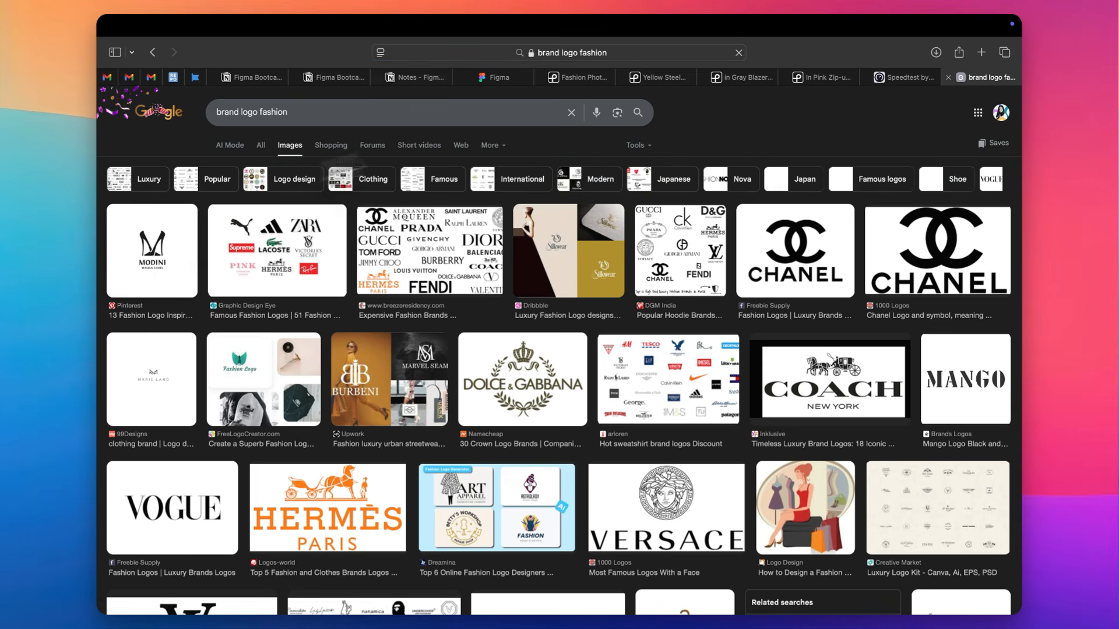
Preview the Modini logo, then open the Chanel logo from Freebie Supply and copy its image
click(177, 267)
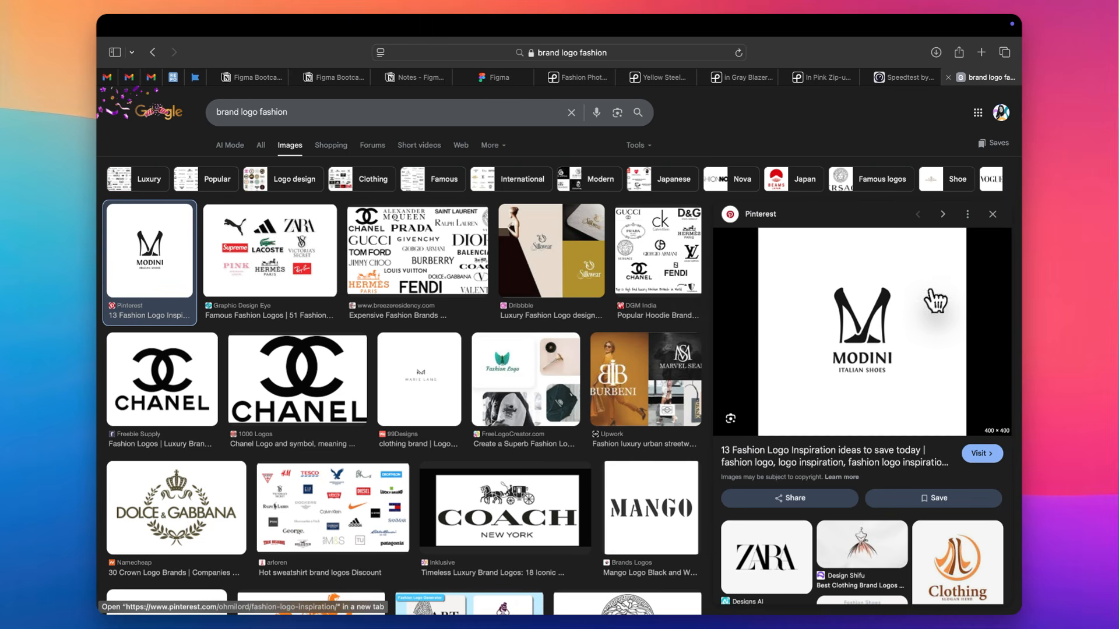
click(166, 395)
right_click(916, 273)
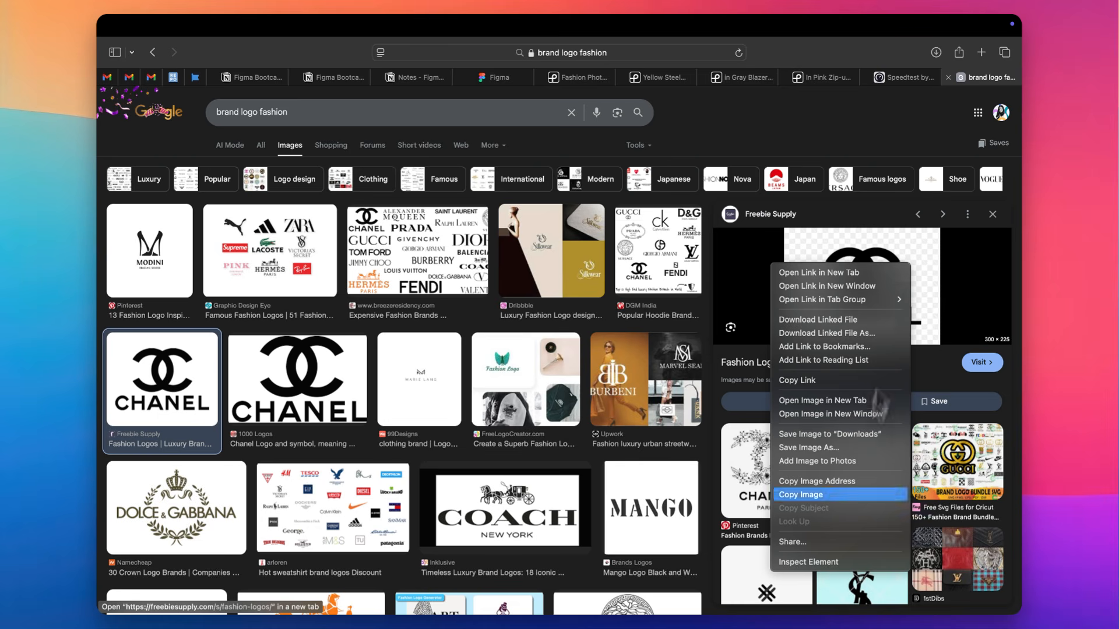
click(830, 494)
Switch to Figma, paste the Chanel logo, and scale it to 92 × 69 over the purple rectangle above the model's head
key(ctrl+Right)
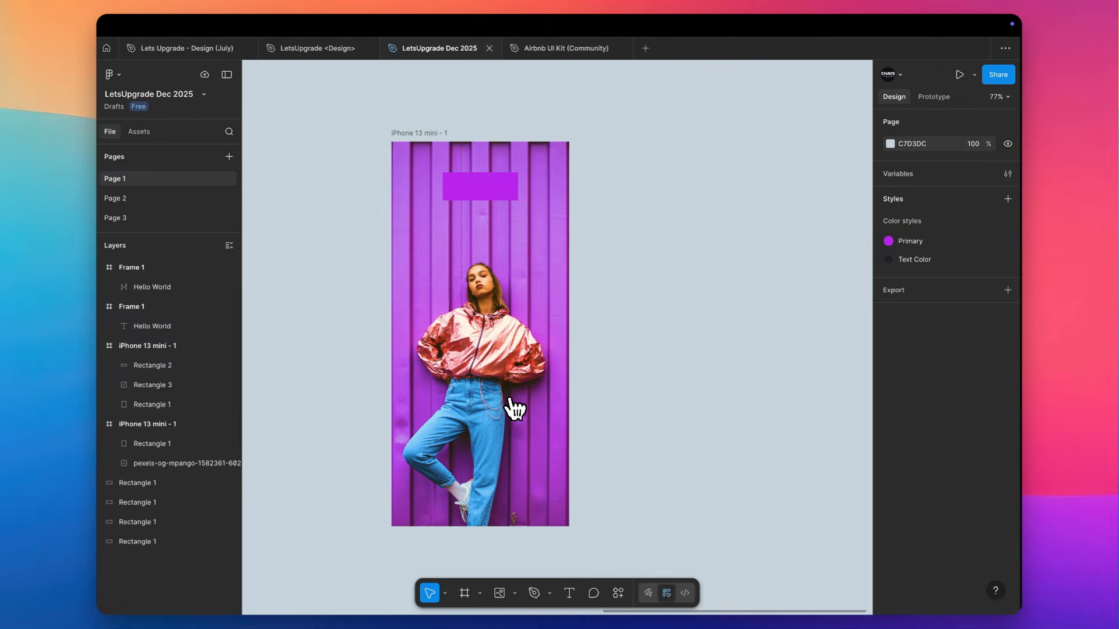
key(super+v)
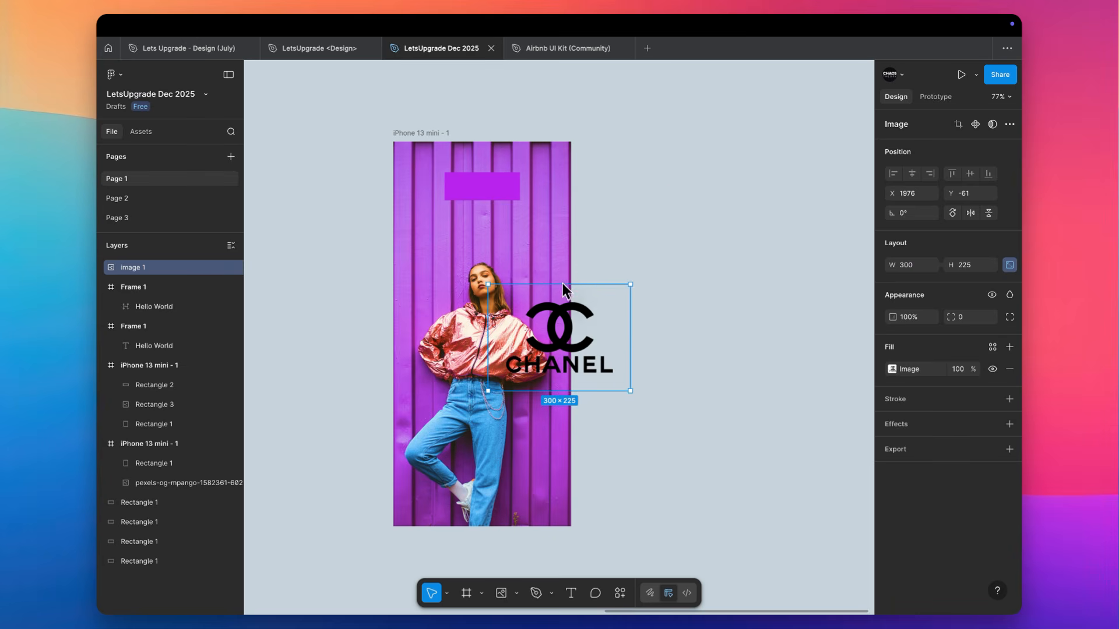
drag(569, 282, 484, 196)
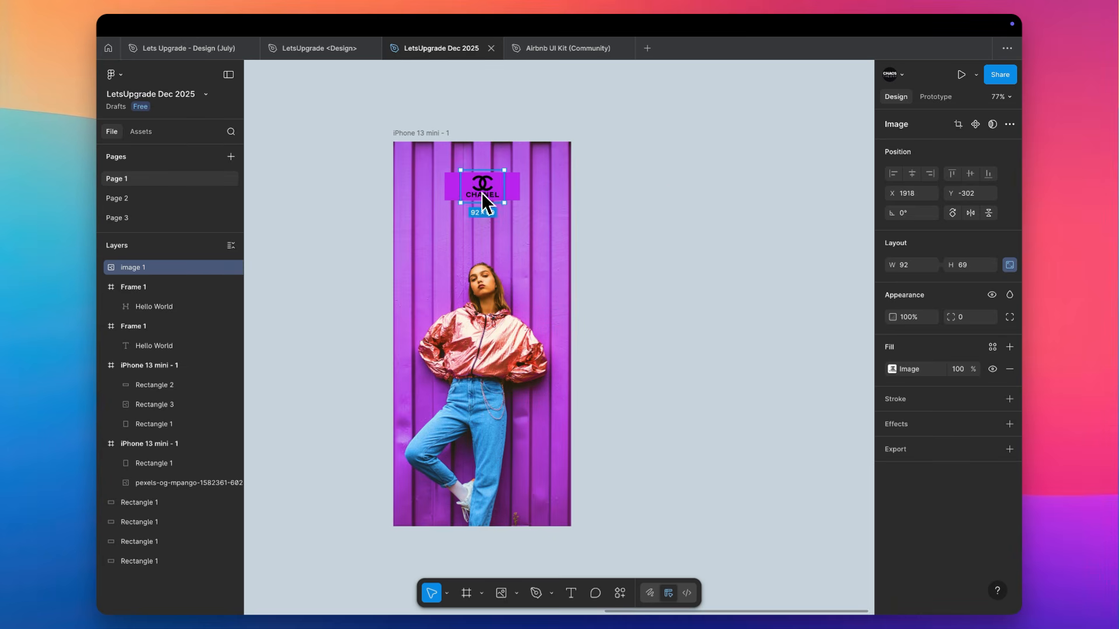
Delete the purple rectangle behind the Chanel logo
click(670, 184)
click(519, 191)
key(Delete)
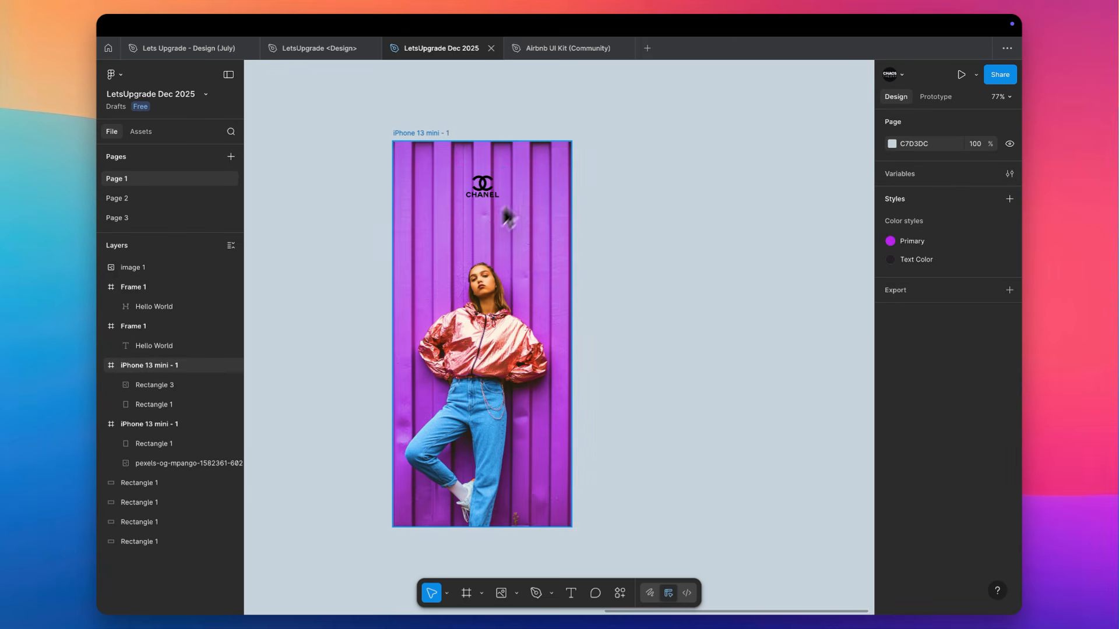
scroll(423, 288, up, 5)
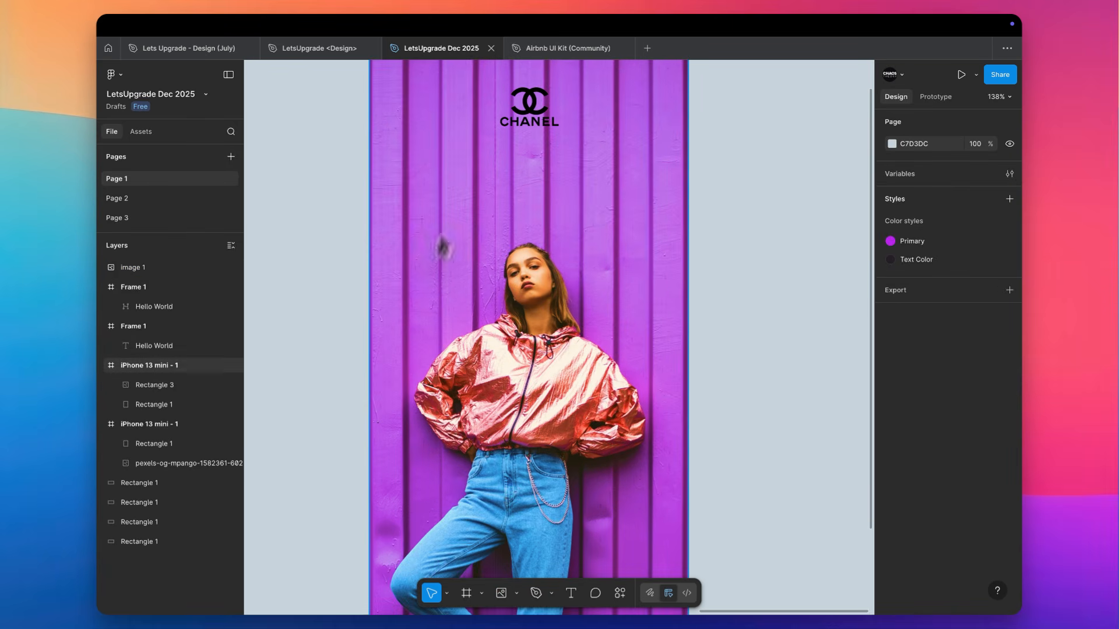
scroll(532, 150, down, 3)
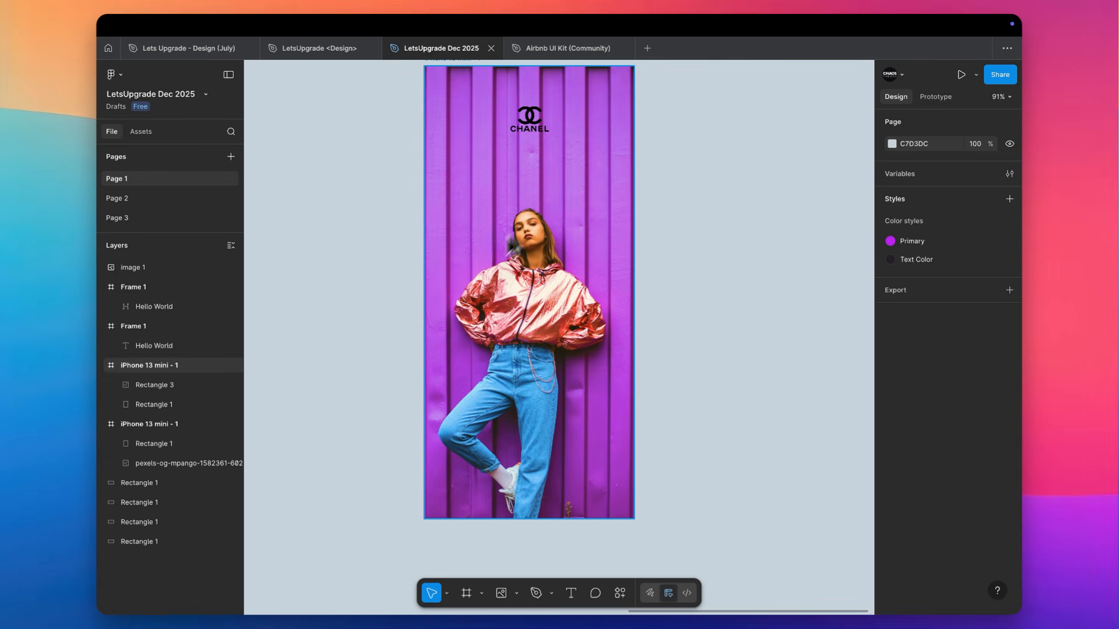
Draw a full-width rectangle of 375 × 132 across the upper edge of the iPhone 13 mini frame
scroll(585, 199, up, 2)
scroll(585, 199, left, 1)
key(r)
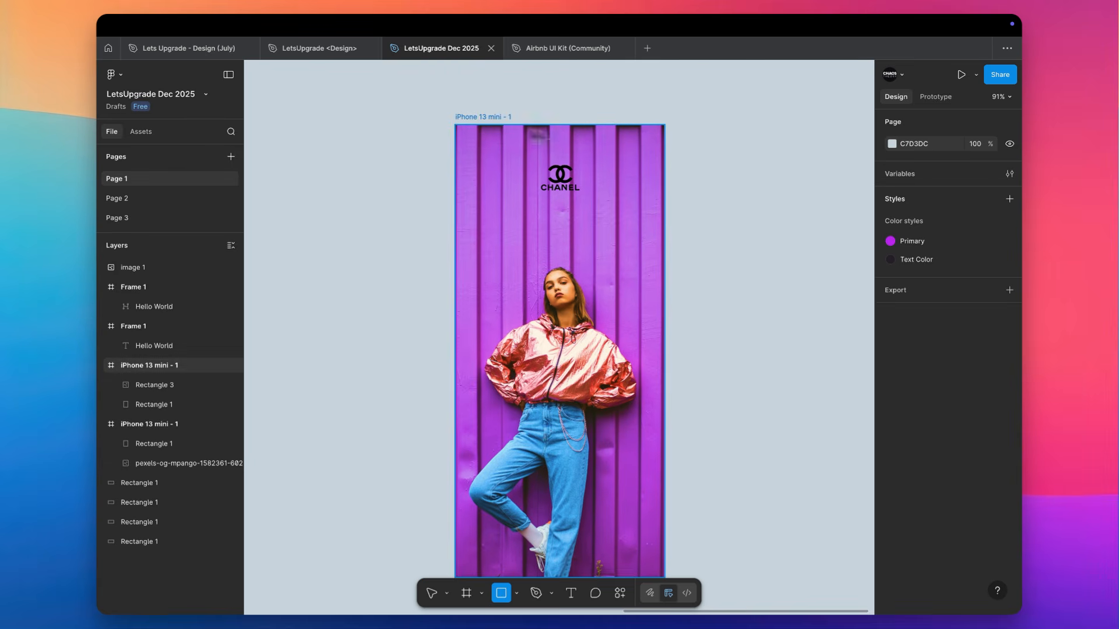
mouse_move(456, 126)
mouse_down()
mouse_move(664, 172)
mouse_move(664, 201)
mouse_up()
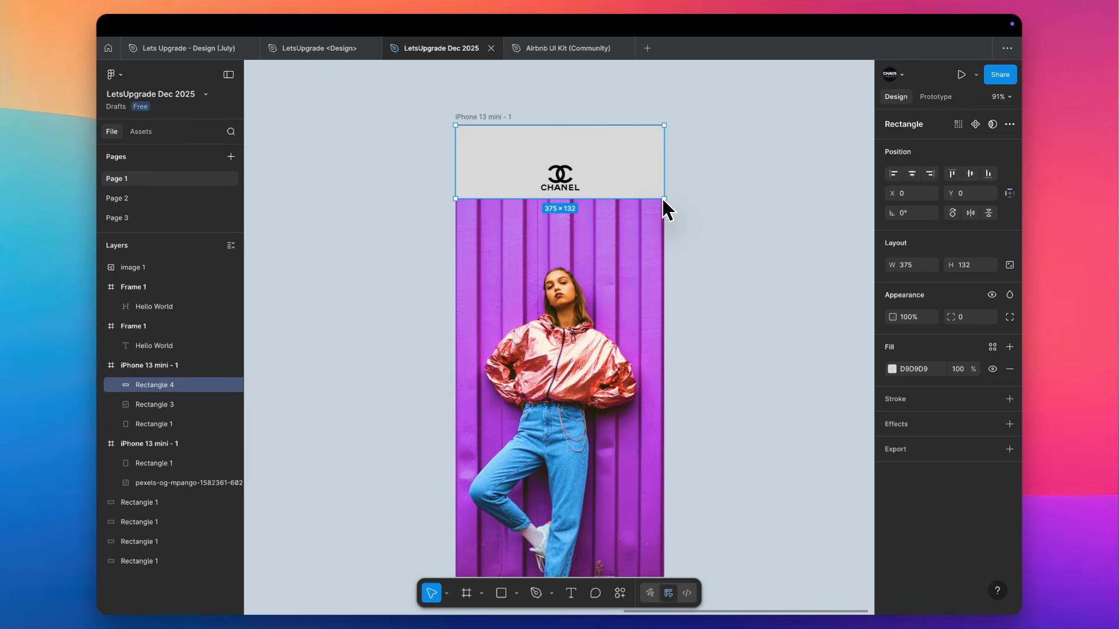
Move the Chanel logo straight down to Y -275, temporarily shifting the grey rectangle away and returning it to the frame's upper edge
scroll(663, 198, down, 2)
scroll(662, 199, right, 1)
drag(615, 110, 667, 412)
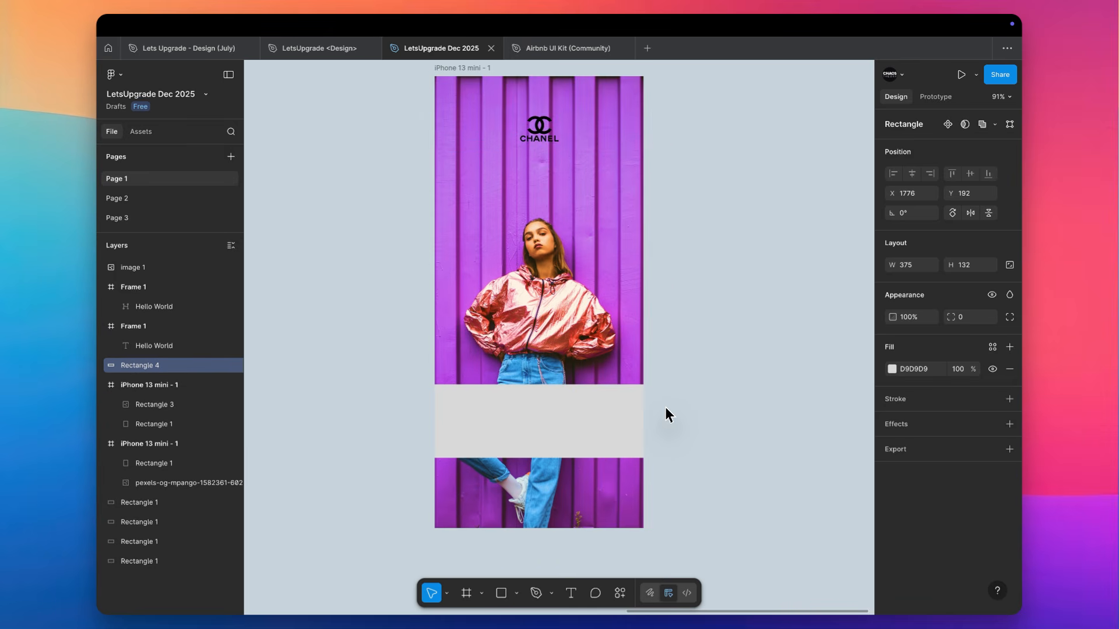
click(546, 131)
drag(547, 130, 547, 150)
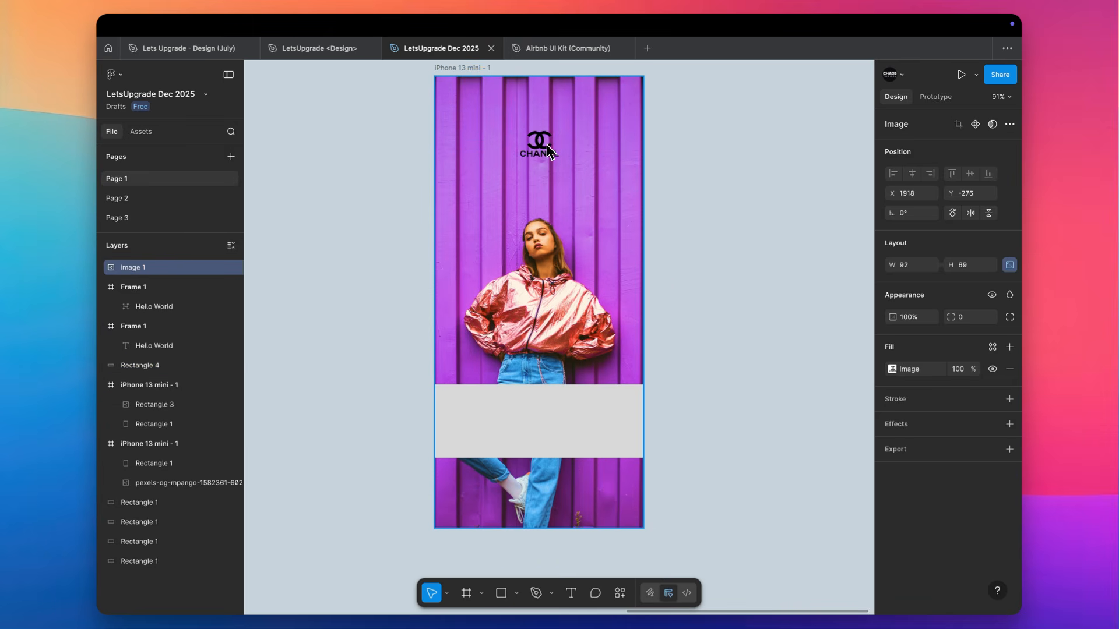
drag(525, 411, 533, 109)
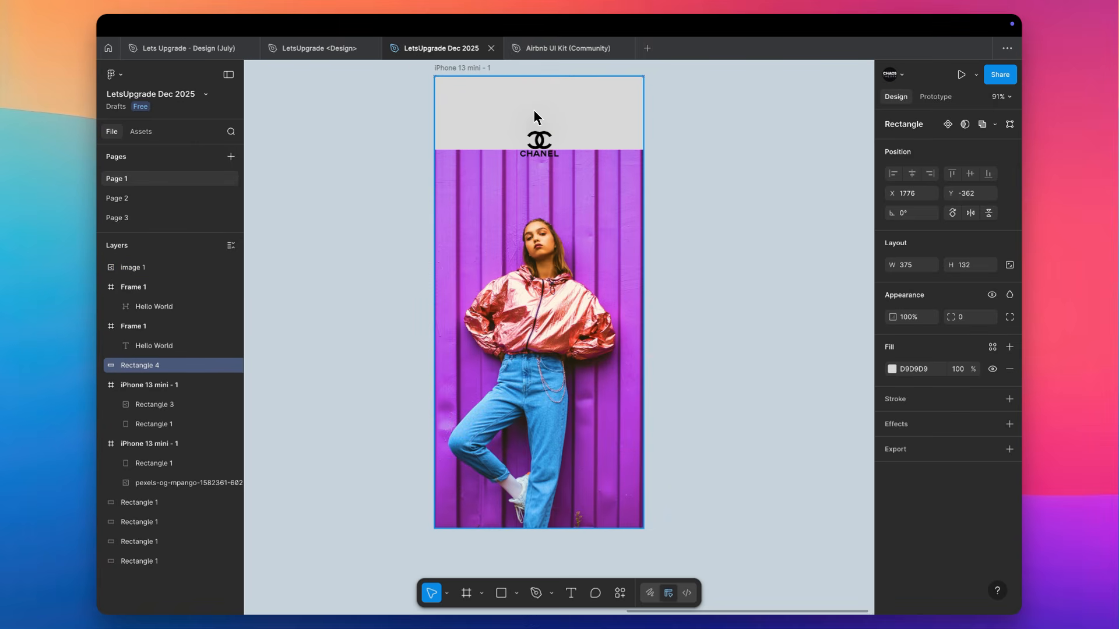
Sample wall colours from the photo for the grey rectangle's fill, settling on the dark purple 7A2280
scroll(535, 115, up, 5)
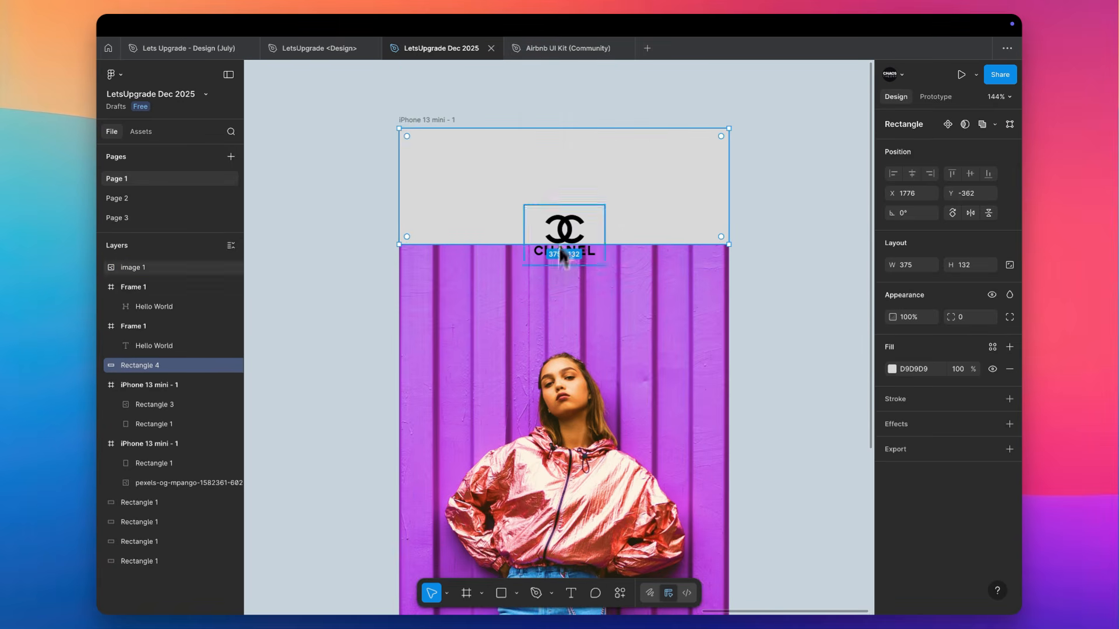
key(i)
click(639, 310)
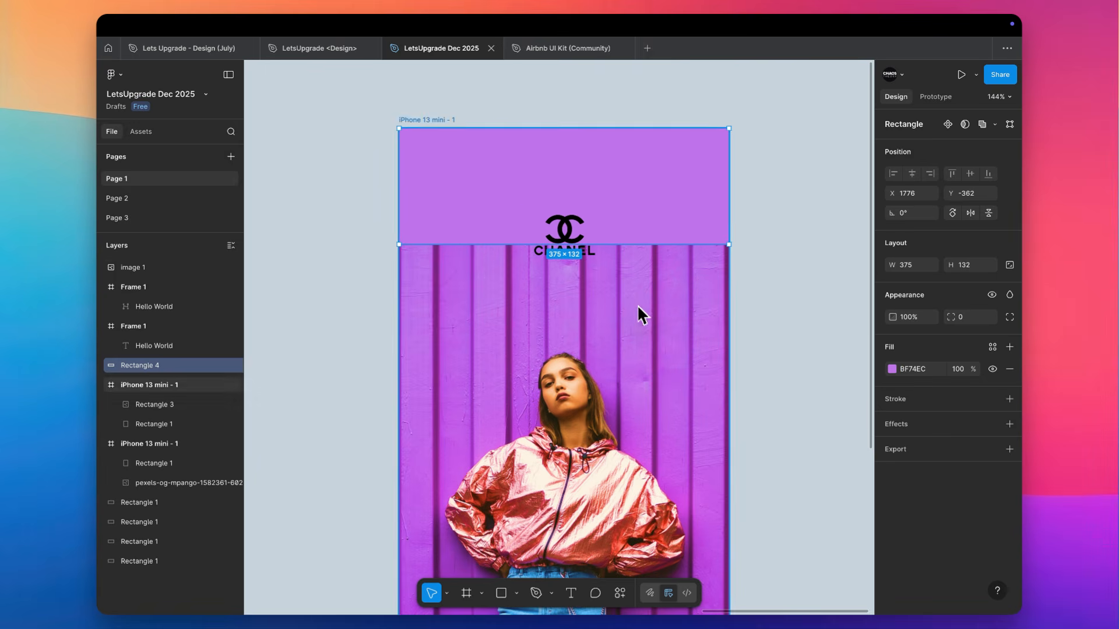
key(i)
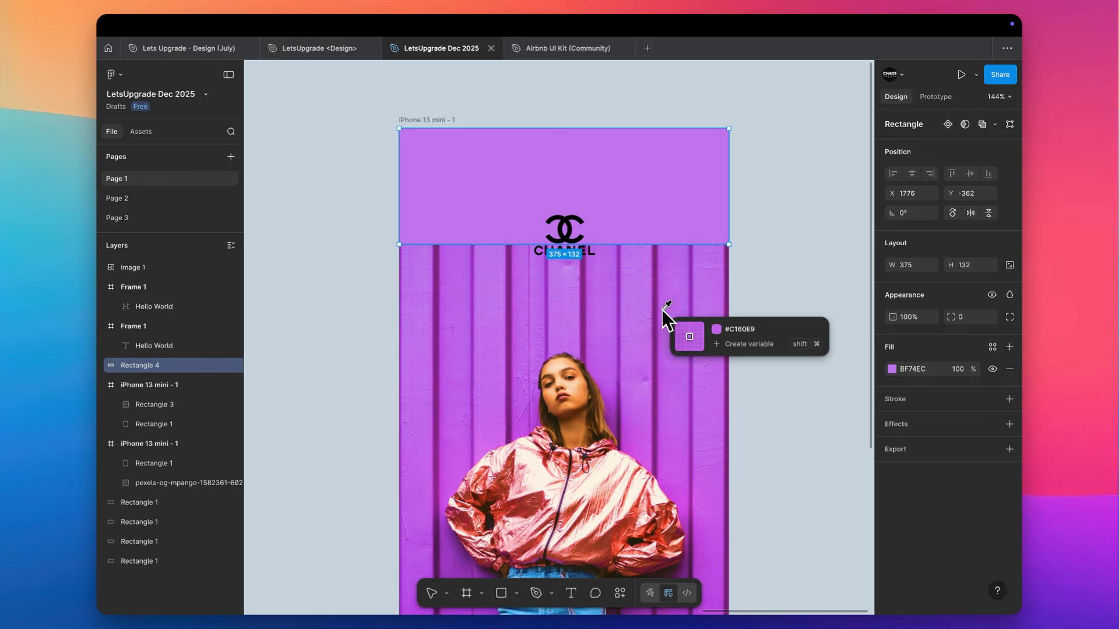
click(656, 310)
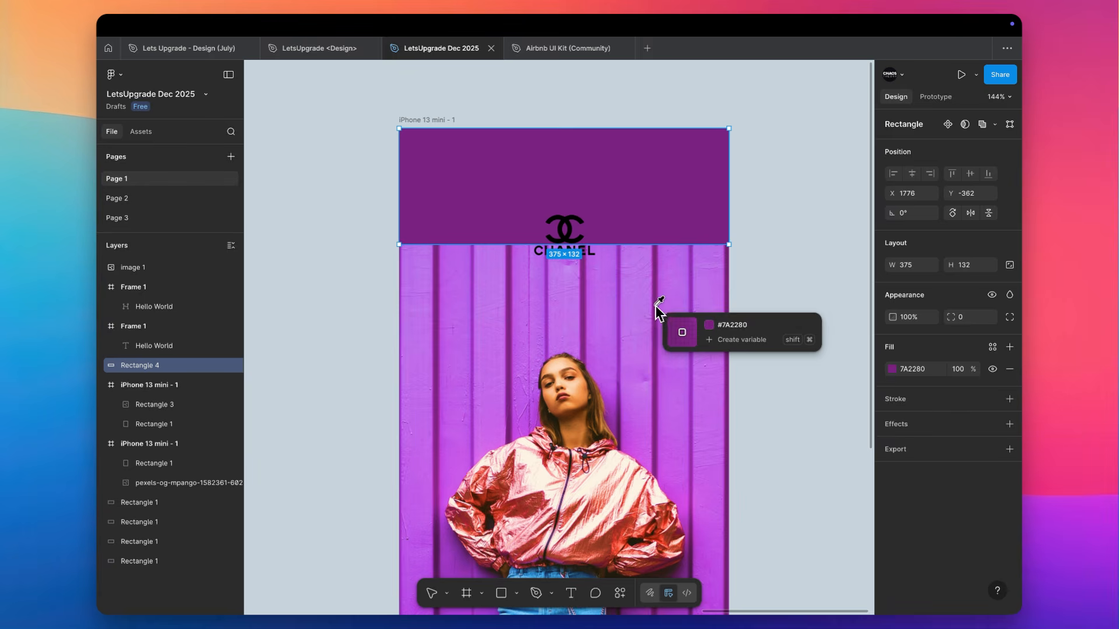
Give the rectangle a linear gradient fill from 7A2280 at 100% opacity to 7A2280 at 0% at its lower end
click(892, 370)
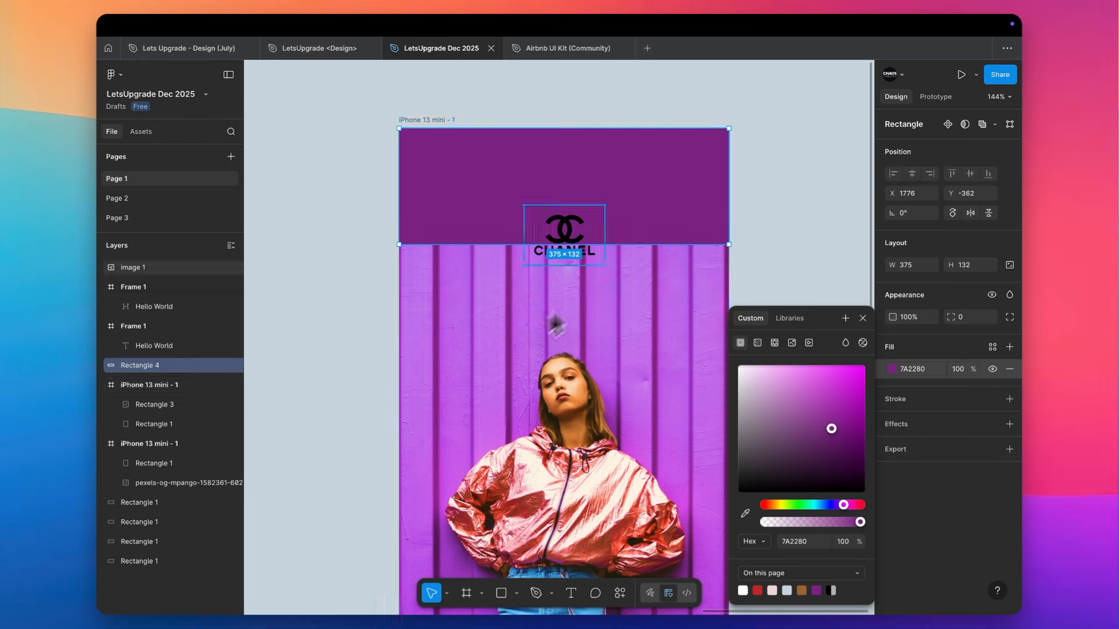
click(758, 343)
click(804, 446)
key(ctrl+c)
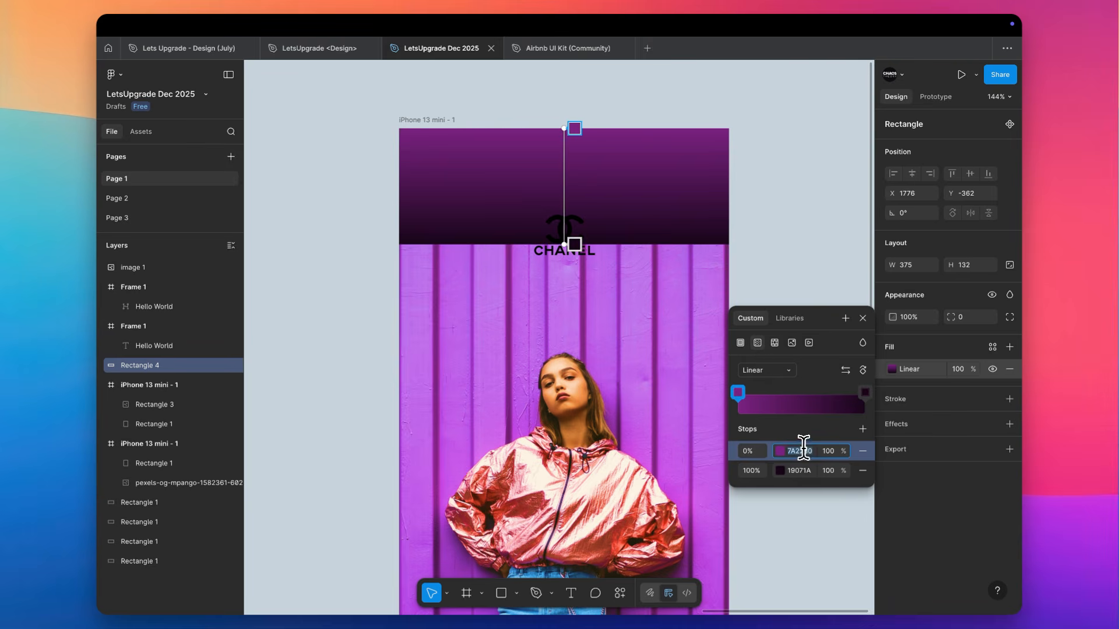
click(800, 466)
key(ctrl+v)
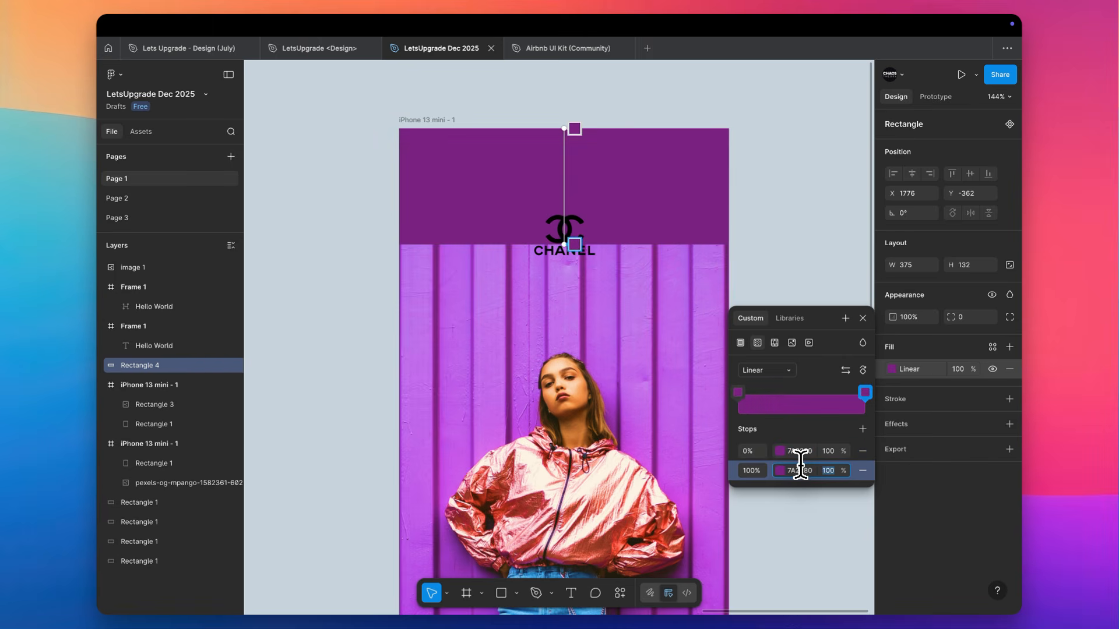
click(574, 246)
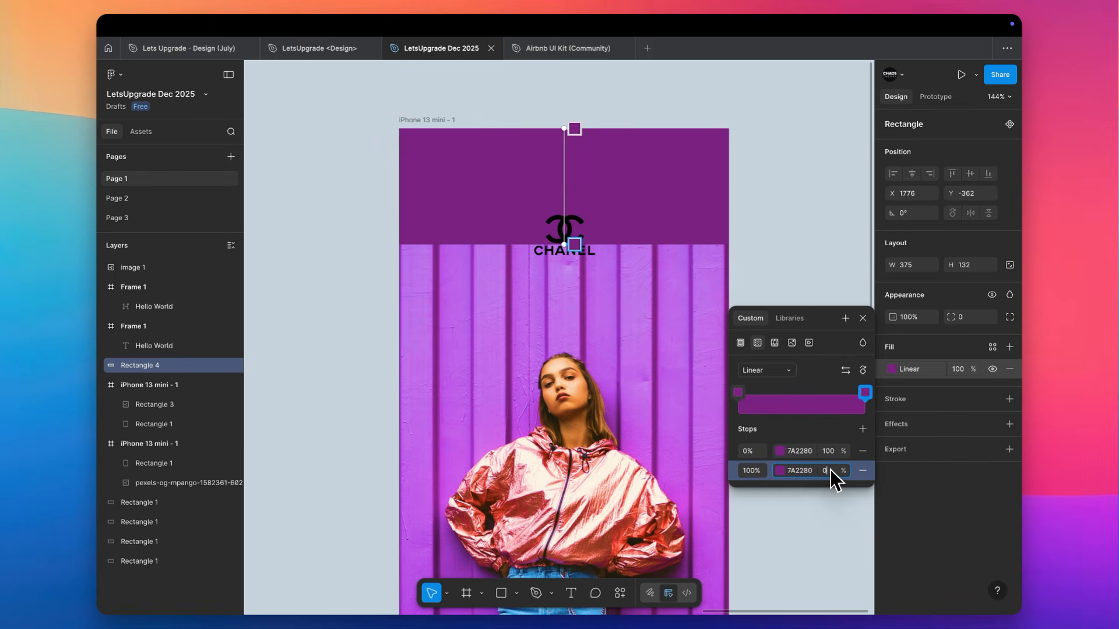
text(0)
key(Return)
click(831, 145)
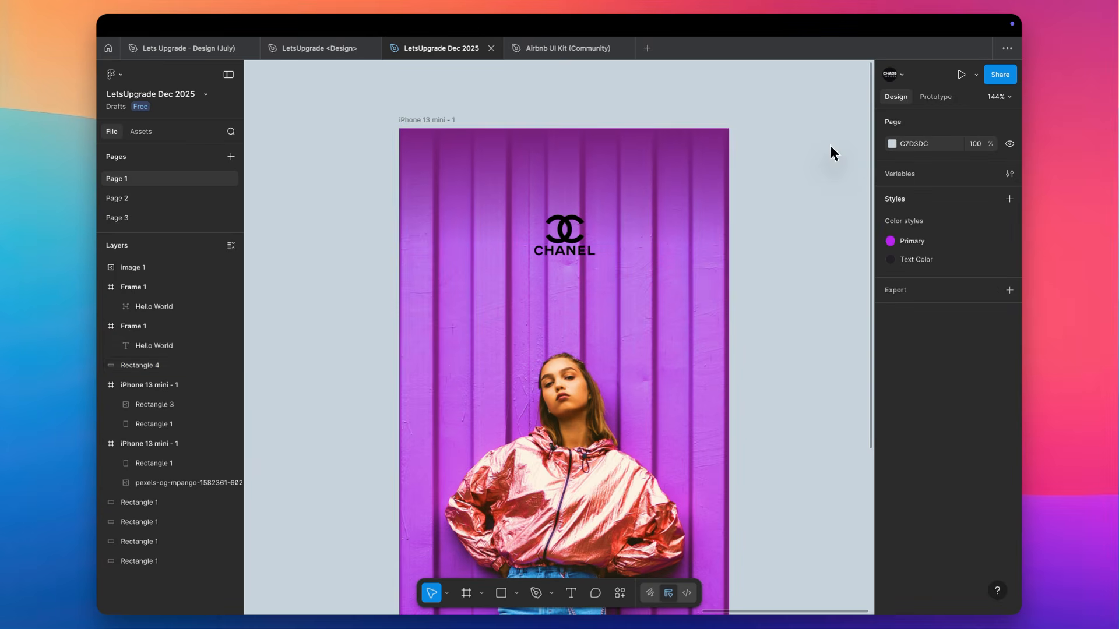
Stretch the gradient rectangle's lower edge down past the Chanel logo to soften the fade
click(568, 175)
drag(566, 246, 564, 327)
click(763, 232)
Enlarge the Chanel logo about its centre to 146 × 109 and raise its image fill's exposure to the maximum
click(584, 256)
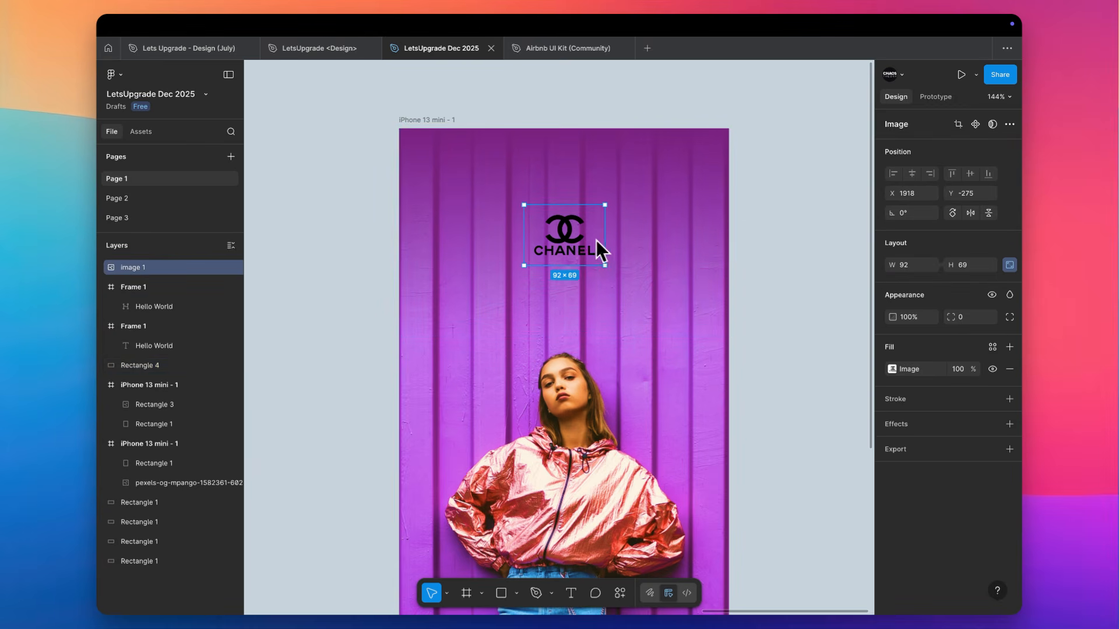
drag(605, 240, 628, 243)
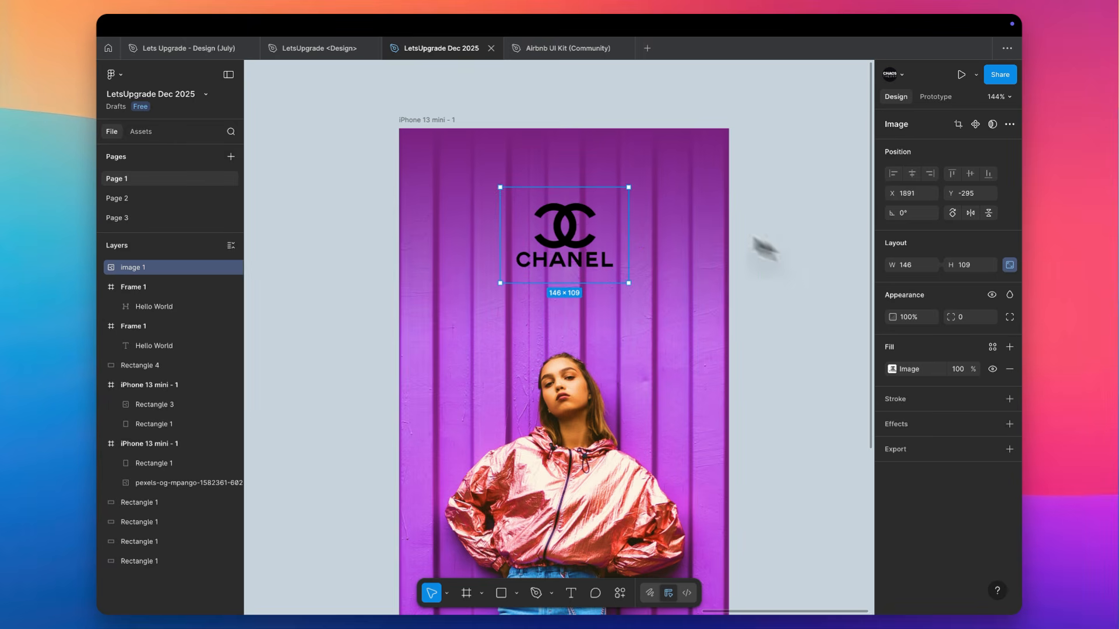
click(892, 369)
drag(840, 474, 946, 472)
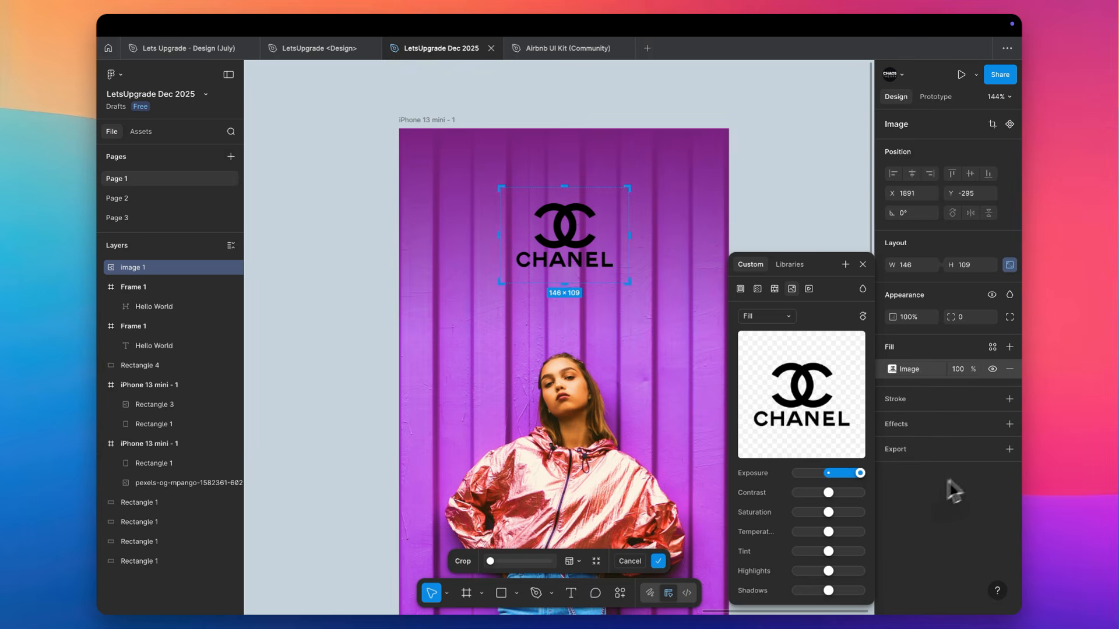
click(821, 212)
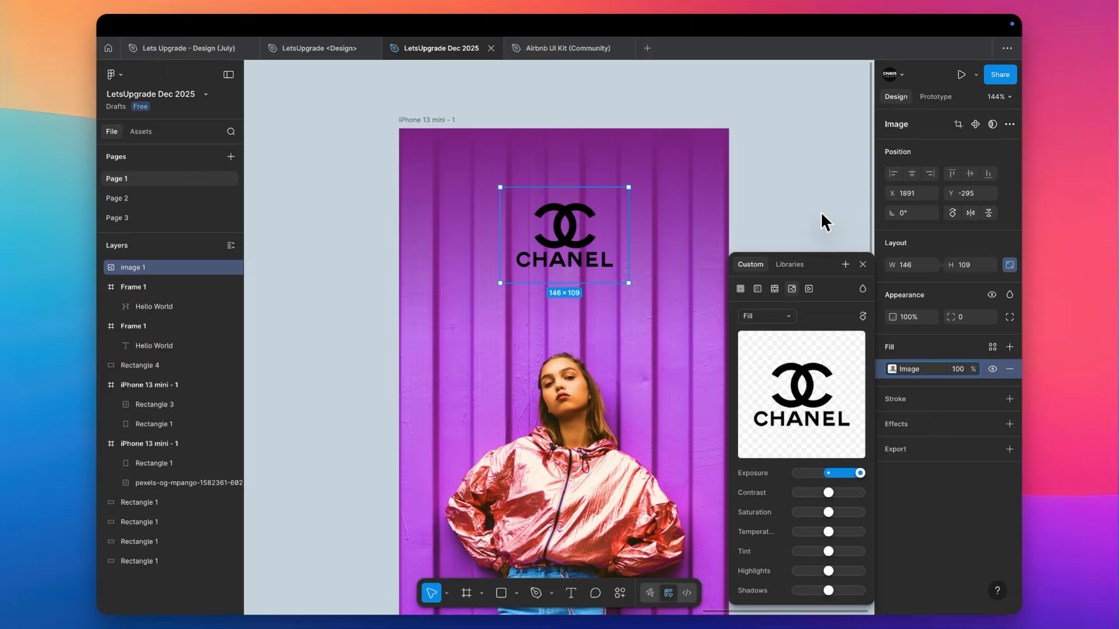
click(821, 213)
Try to lighten the Chanel logo by setting its image fill's contrast to minimum and its saturation, highlights and shadows to maximum
click(584, 229)
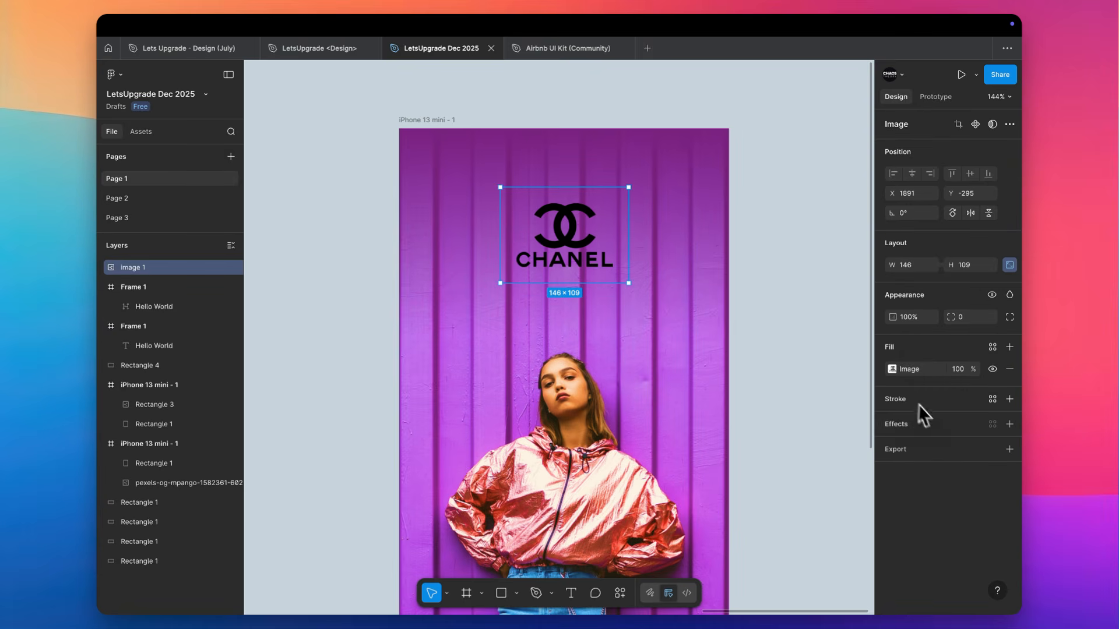
click(892, 369)
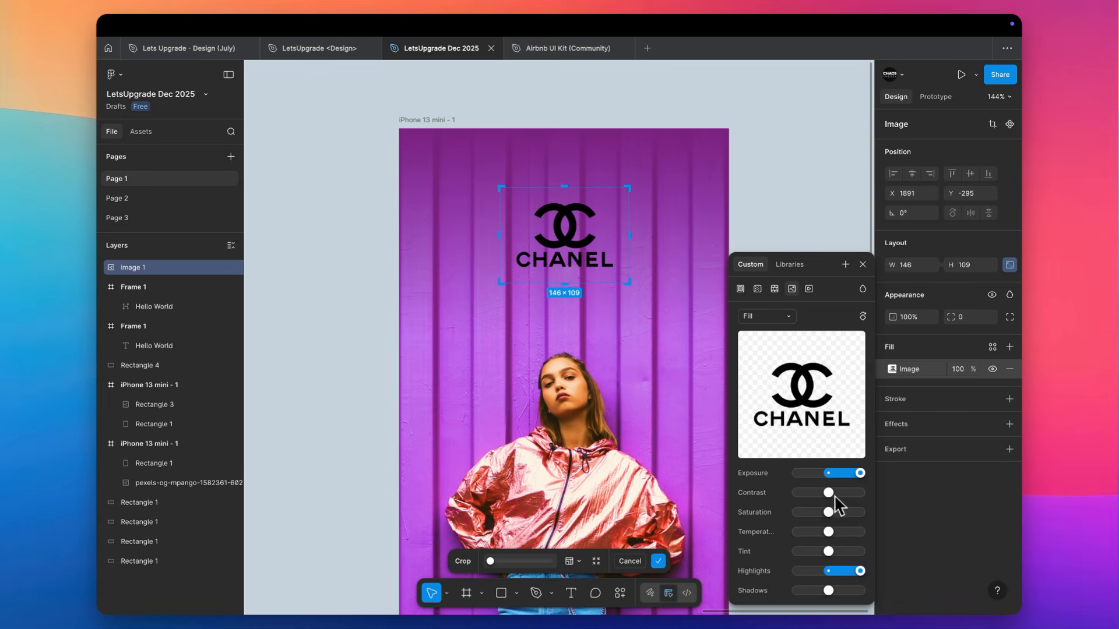
drag(828, 492, 962, 511)
drag(860, 473, 886, 471)
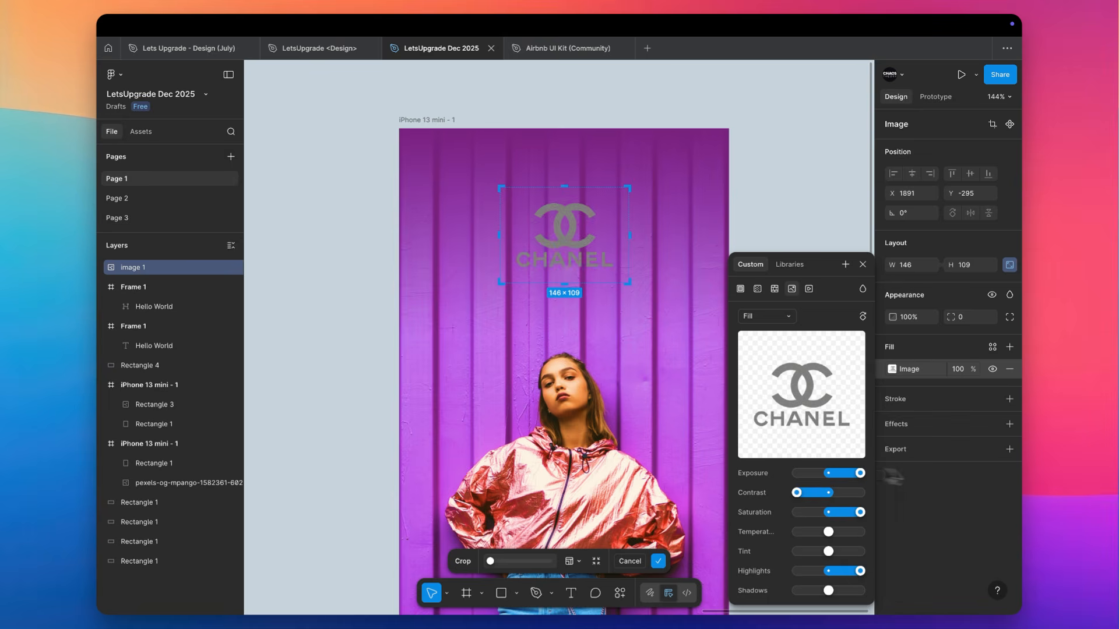
drag(830, 573, 933, 592)
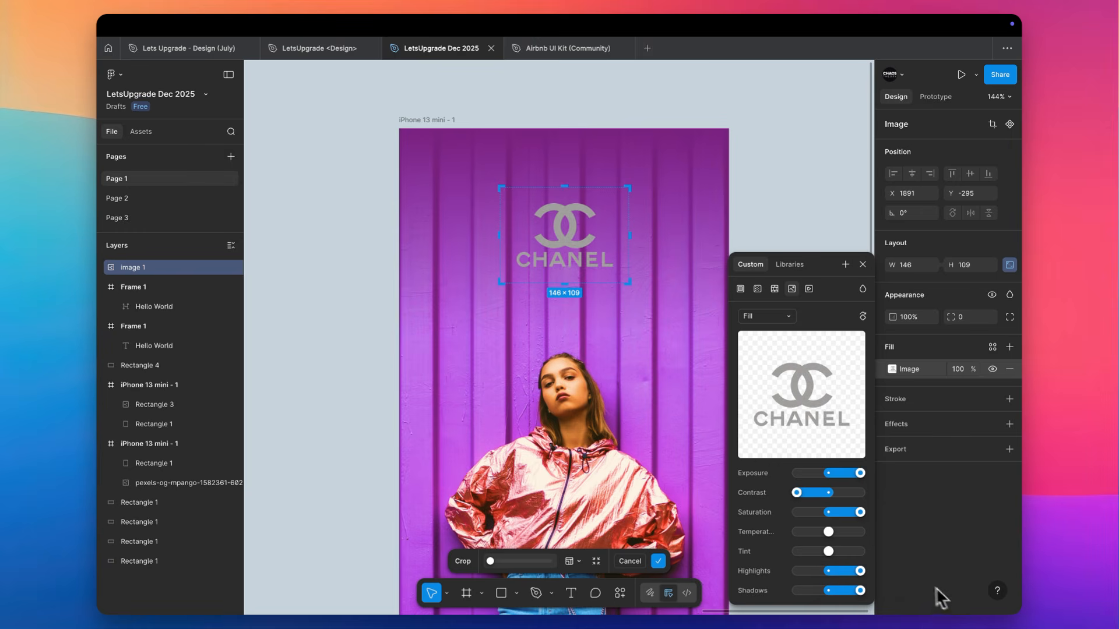
drag(833, 537, 832, 559)
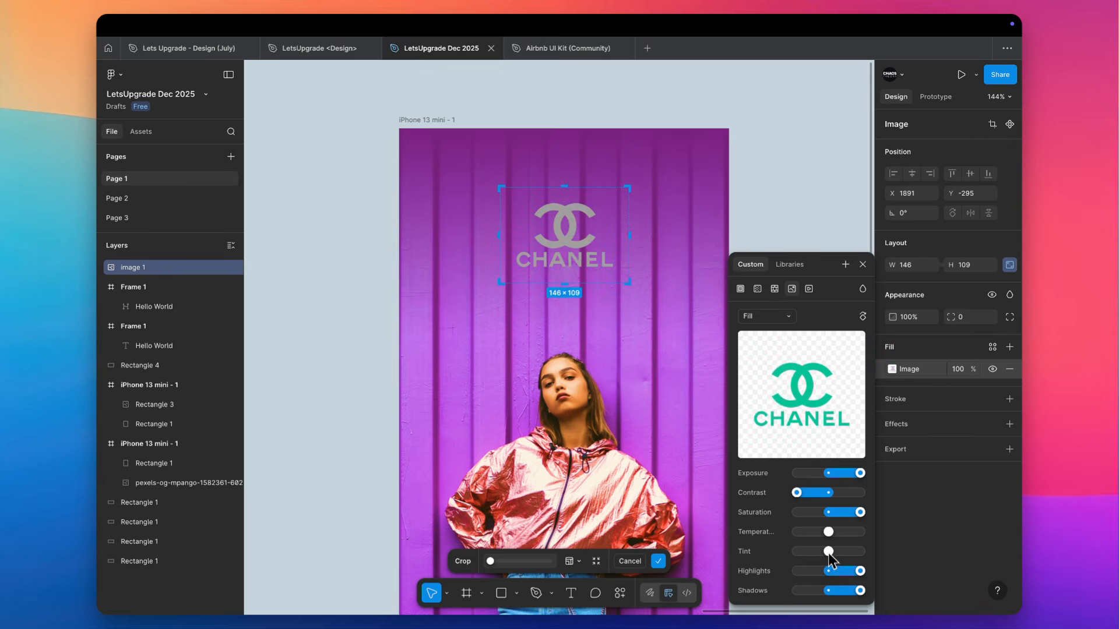
click(774, 215)
Switch to the browser, search Google Images for "brand logo fashion white" and preview the white Giorgio Armani logo
key(super+Tab)
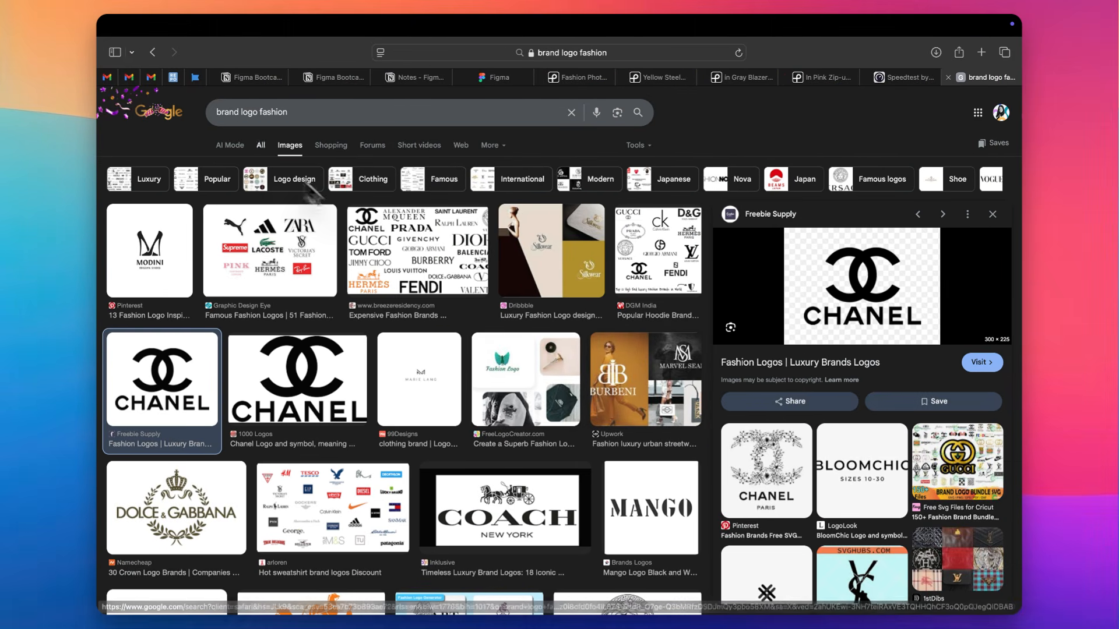
click(315, 107)
text(white)
key(Return)
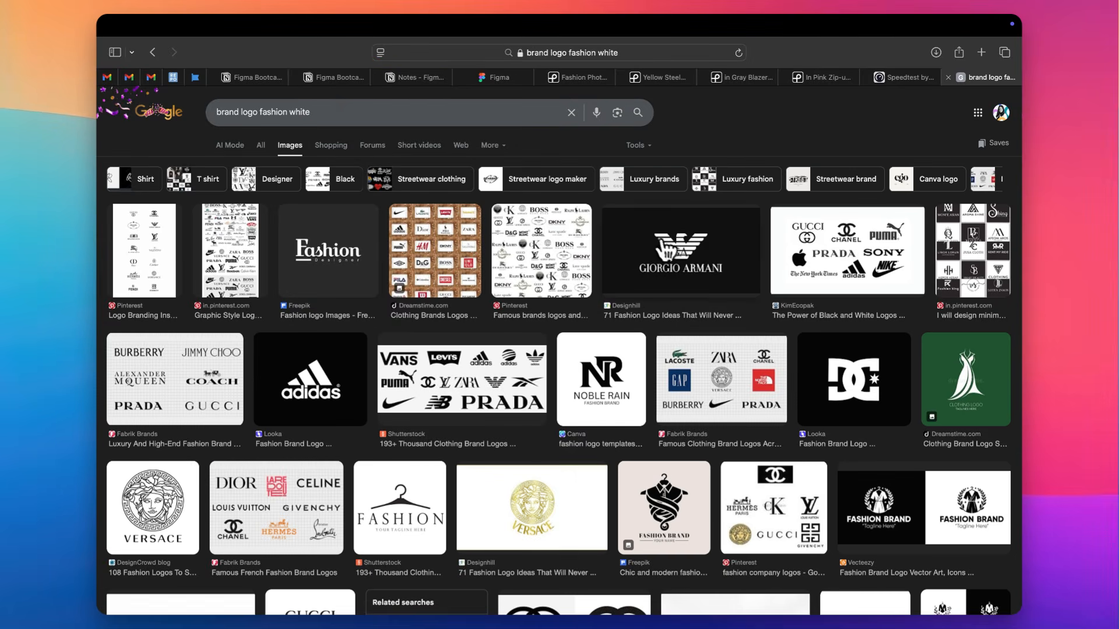
click(664, 248)
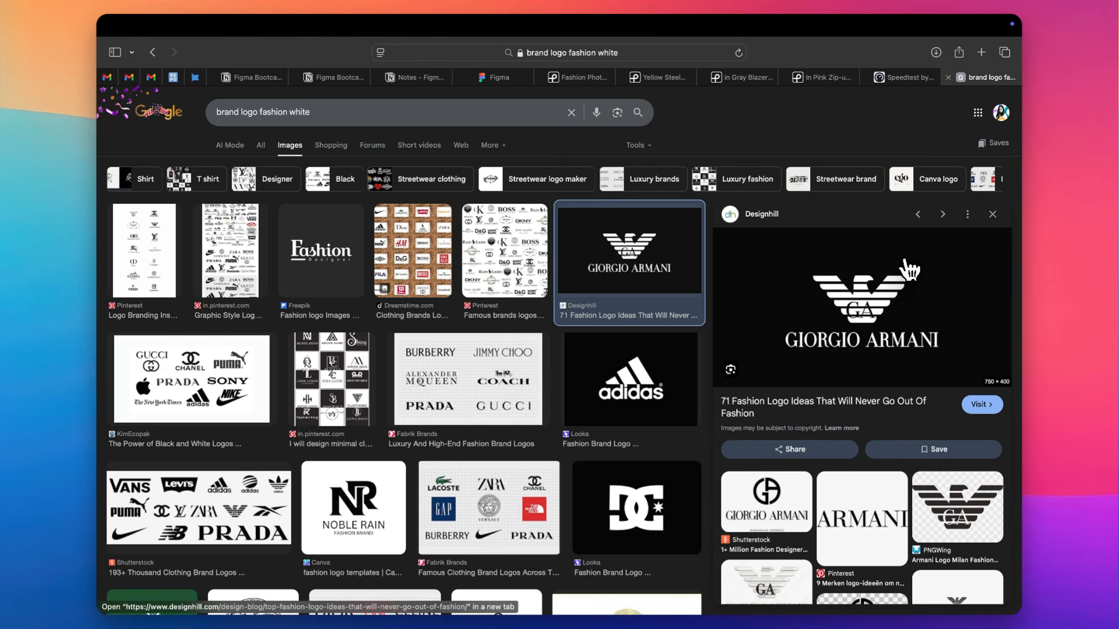
Filter the image results by colour and preview the VOGUE logo
click(637, 145)
mouse_move(671, 204)
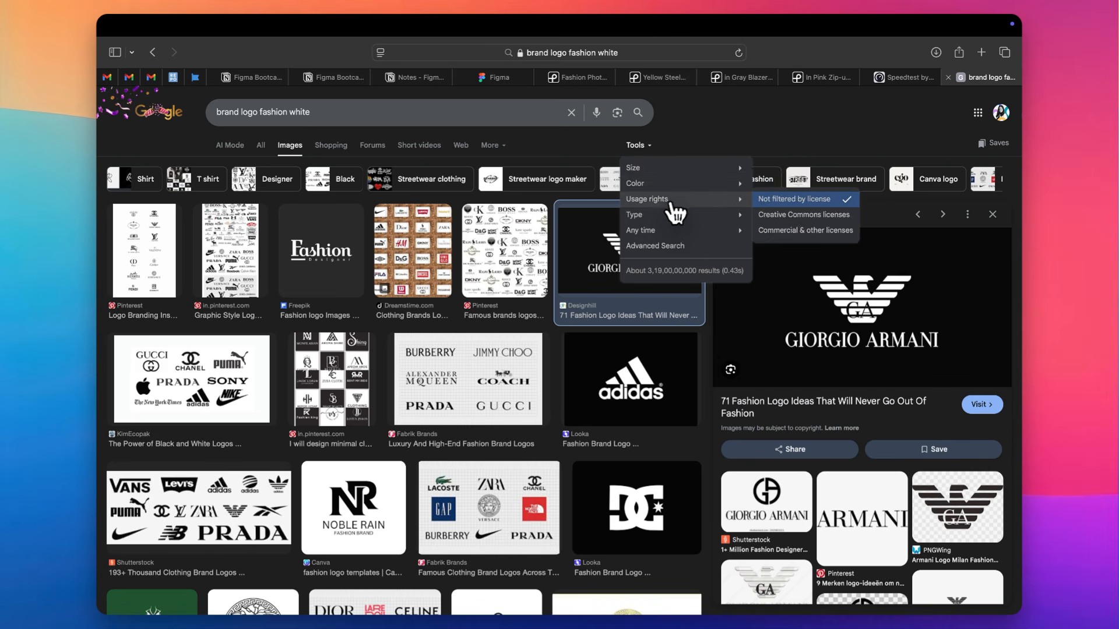
mouse_move(739, 184)
click(788, 219)
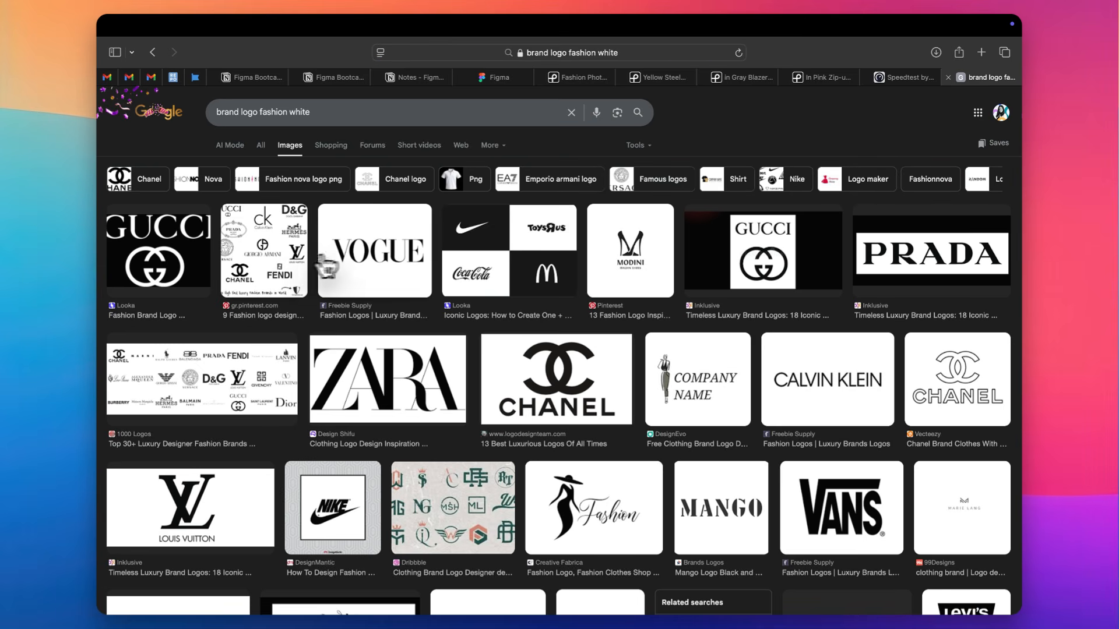
click(367, 254)
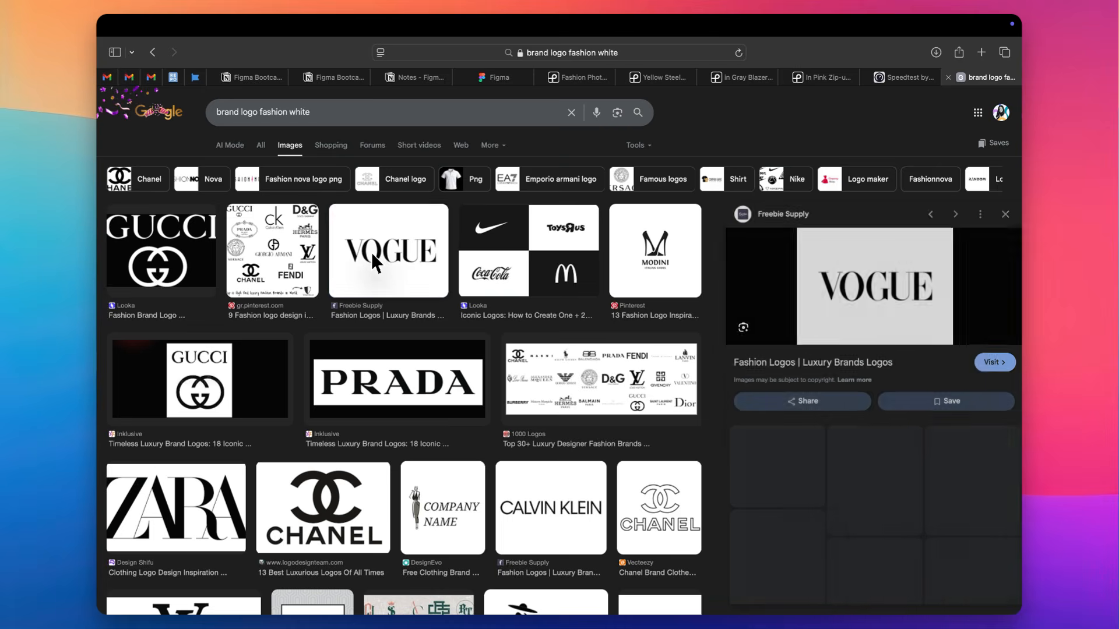
Preview the white Gucci logo from Looka and copy its image
click(158, 279)
right_click(873, 287)
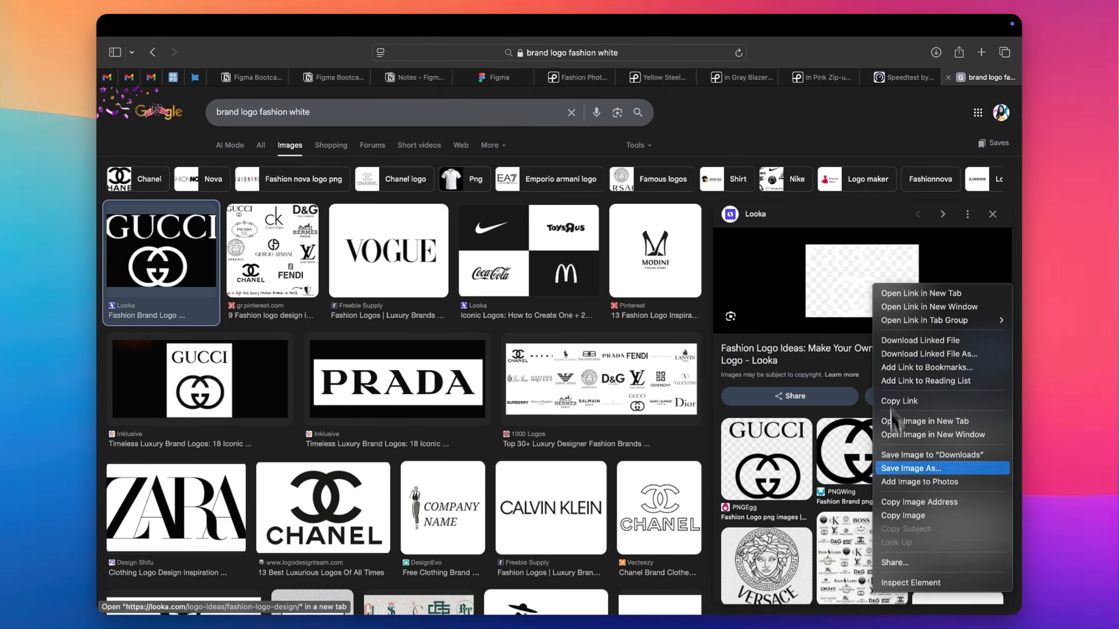
click(897, 515)
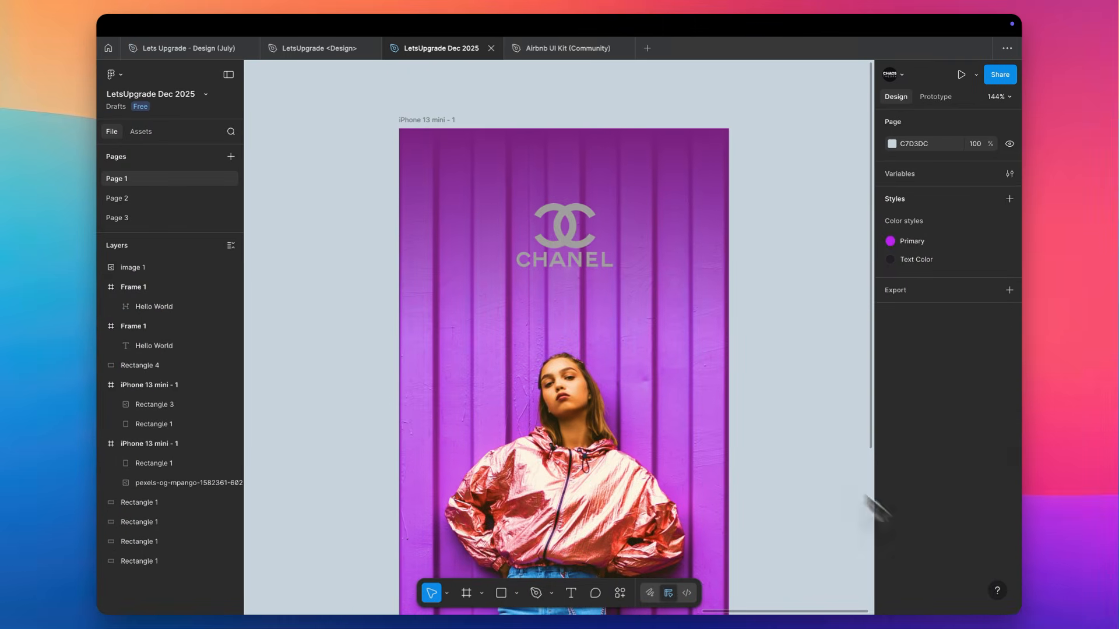
Switch back to Figma, replace the Chanel logo with the copied Gucci logo, and move the gradient rectangle beneath it in the iPhone frame's layers
click(552, 238)
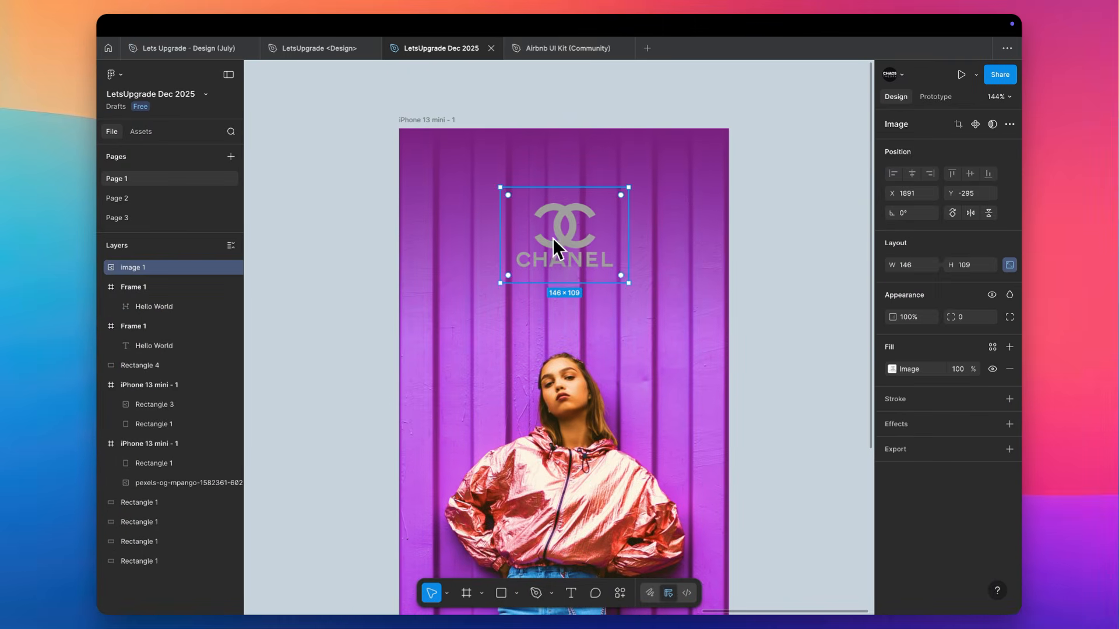
key(Delete)
key(ctrl+v)
drag(570, 307, 573, 205)
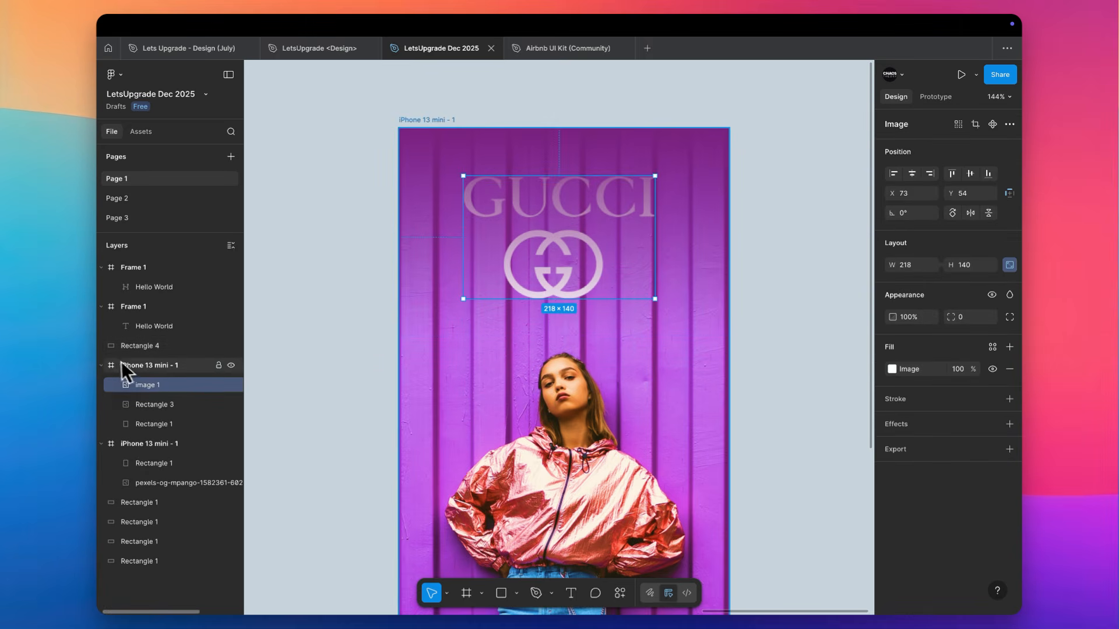
drag(117, 345, 153, 395)
click(578, 200)
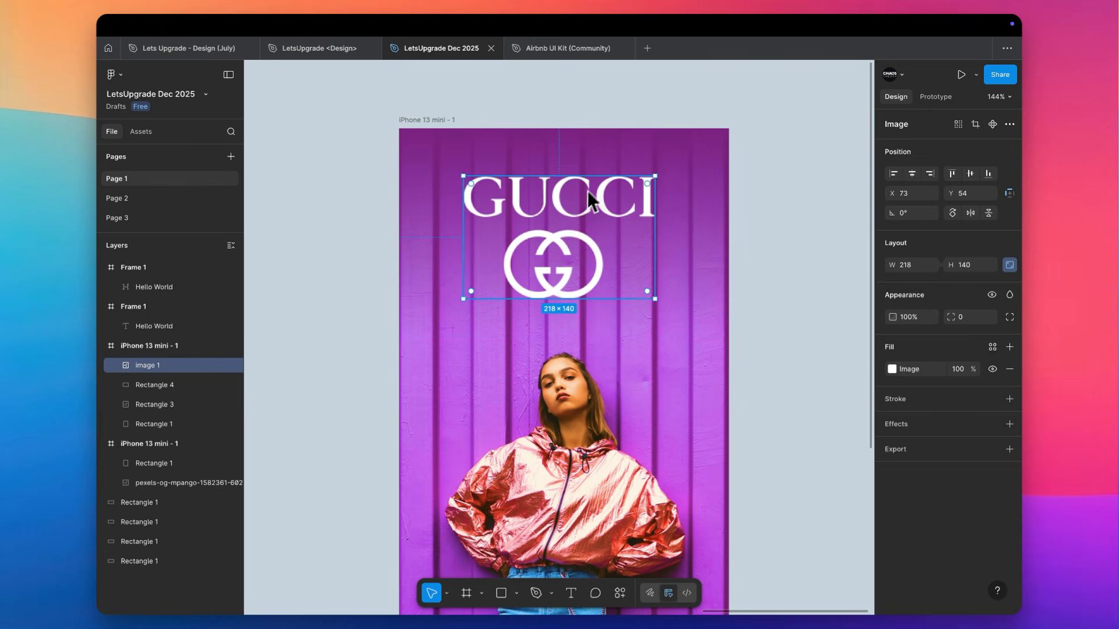
Scale the Gucci logo down to about 168 × 108 and centre it horizontally in the iPhone frame
drag(595, 177, 594, 191)
click(912, 173)
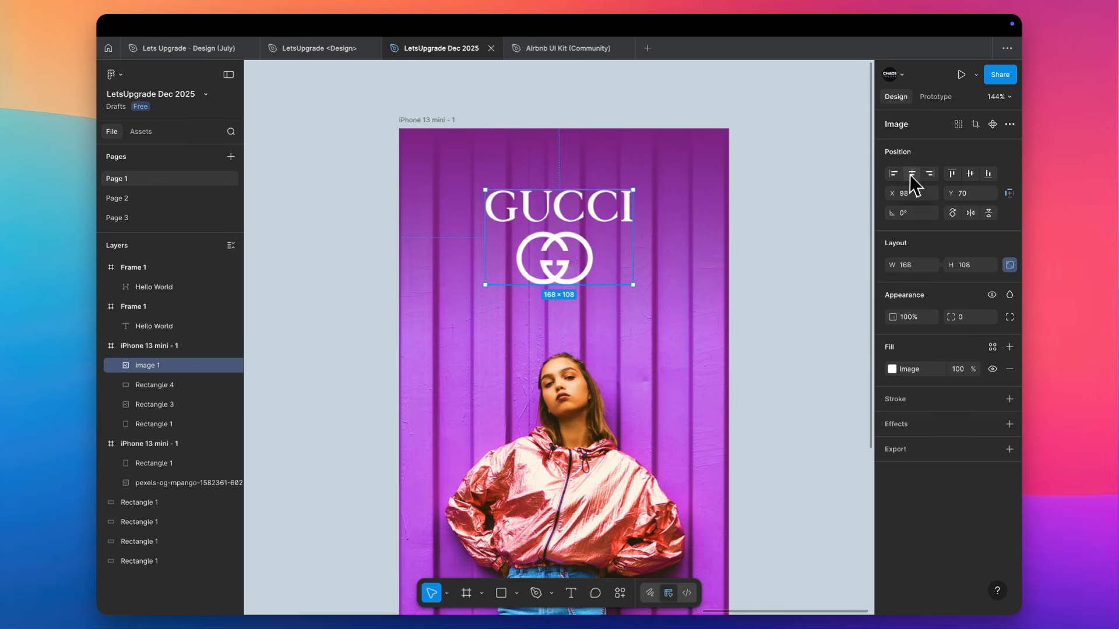
scroll(768, 222, down, 5)
click(690, 215)
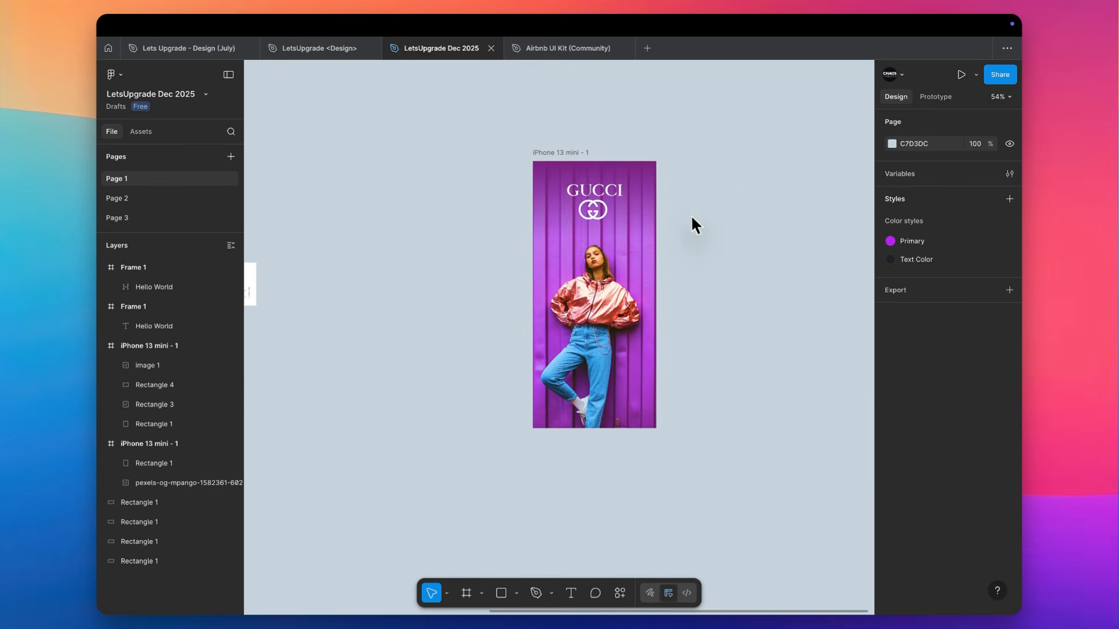
Duplicate the purple gradient rectangle, rotate the copy 180° and place it along the iPhone frame's bottom edge
scroll(691, 215, up, 3)
drag(617, 149, 476, 440)
drag(540, 404, 544, 506)
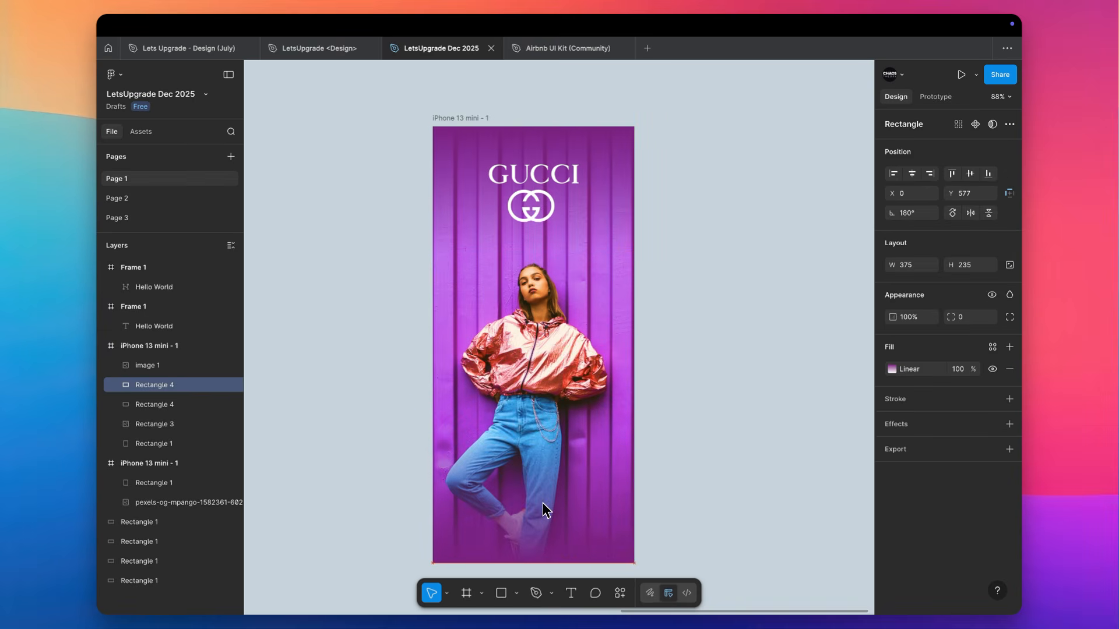
Change both gradient stops of the lower rectangle to black 000000, keeping 100% and 0% opacity
click(892, 369)
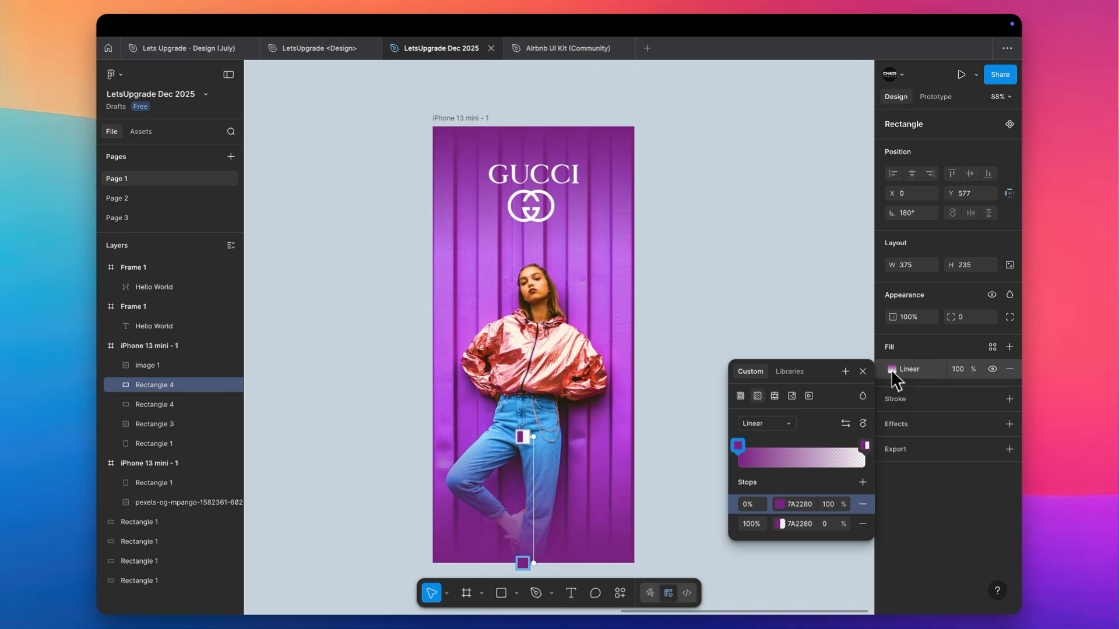
click(779, 505)
drag(656, 466, 686, 544)
click(781, 524)
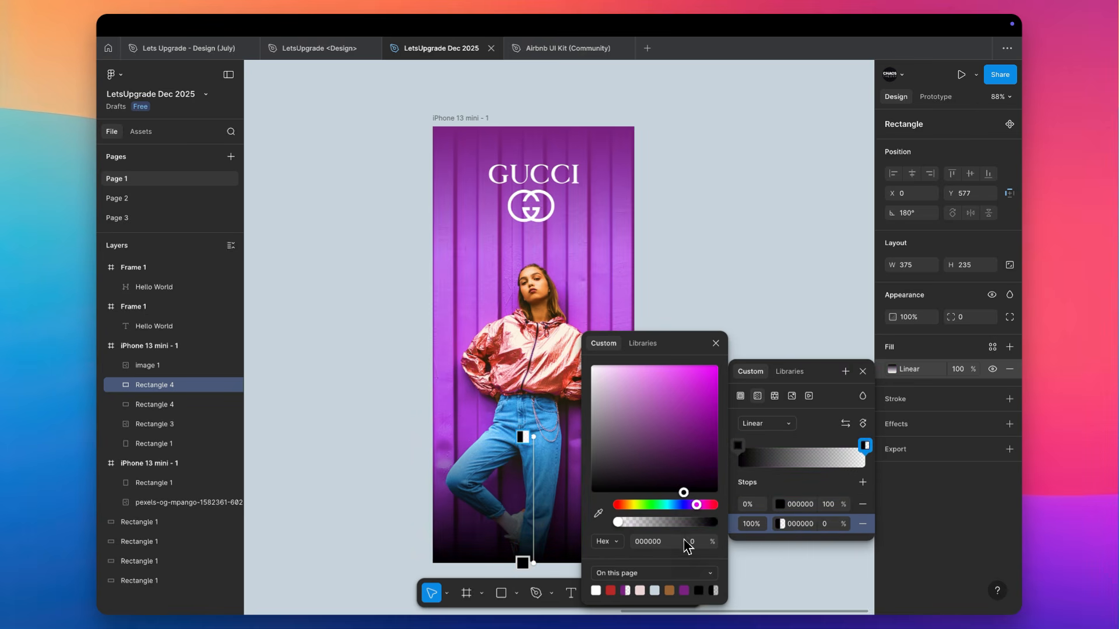
click(745, 283)
Stretch the black gradient rectangle's upper edge up to the model's jacket for a softer fade
click(532, 528)
drag(548, 436, 554, 330)
click(684, 268)
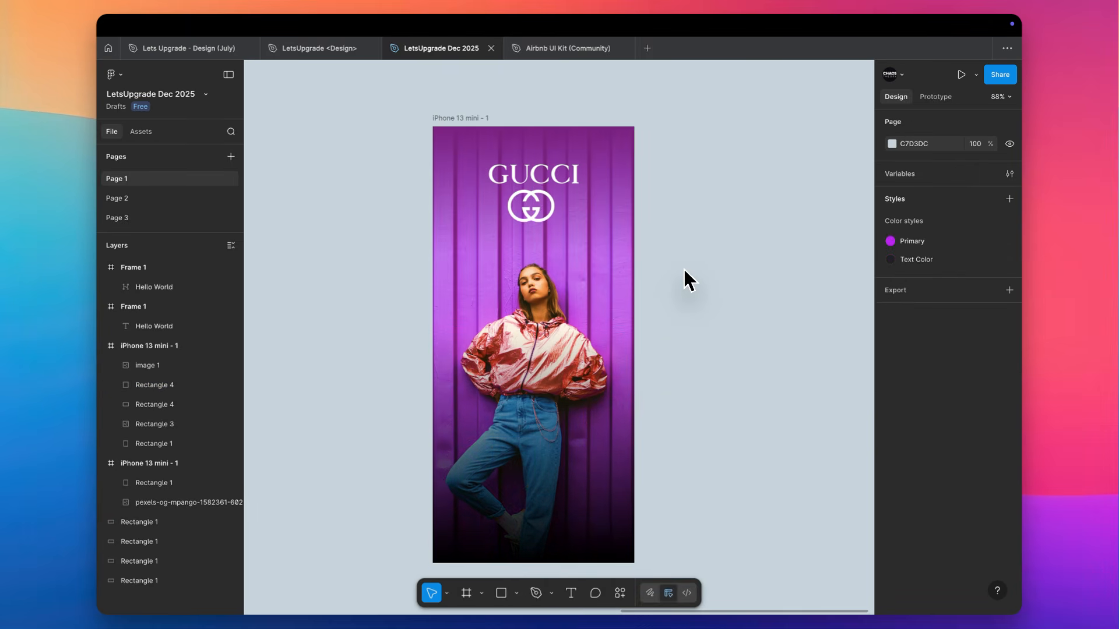
Draw a wide, low button rectangle over the dark area near the iPhone frame's bottom
scroll(684, 268, down, 3)
scroll(553, 334, up, 4)
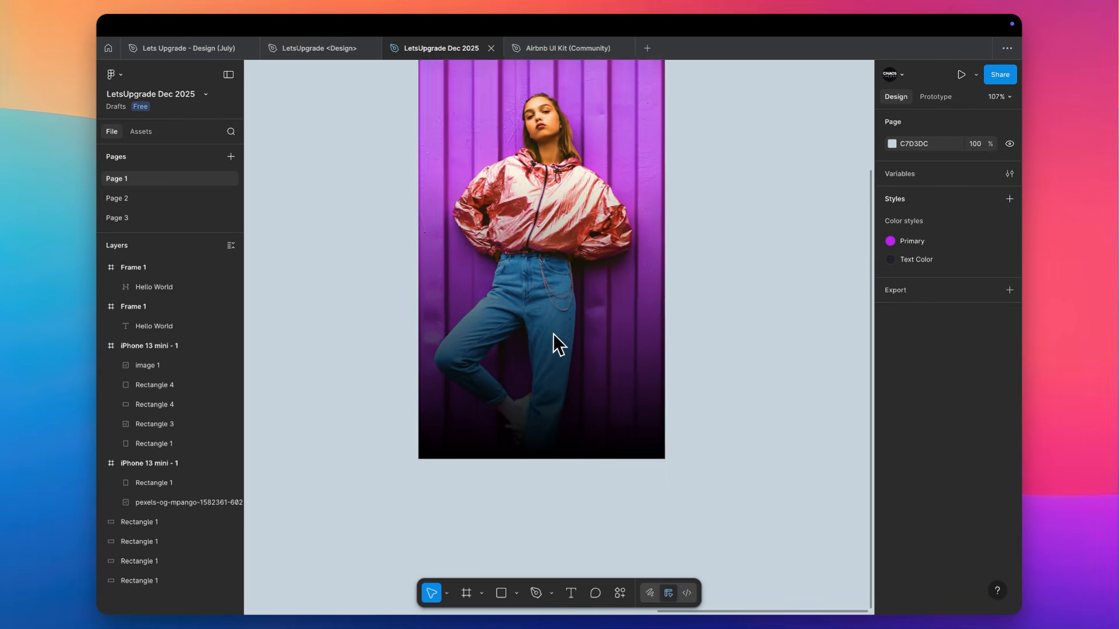
key(r)
drag(455, 415, 588, 420)
click(746, 367)
Add the text "Shopping has never felt easier!" above the button rectangle
key(t)
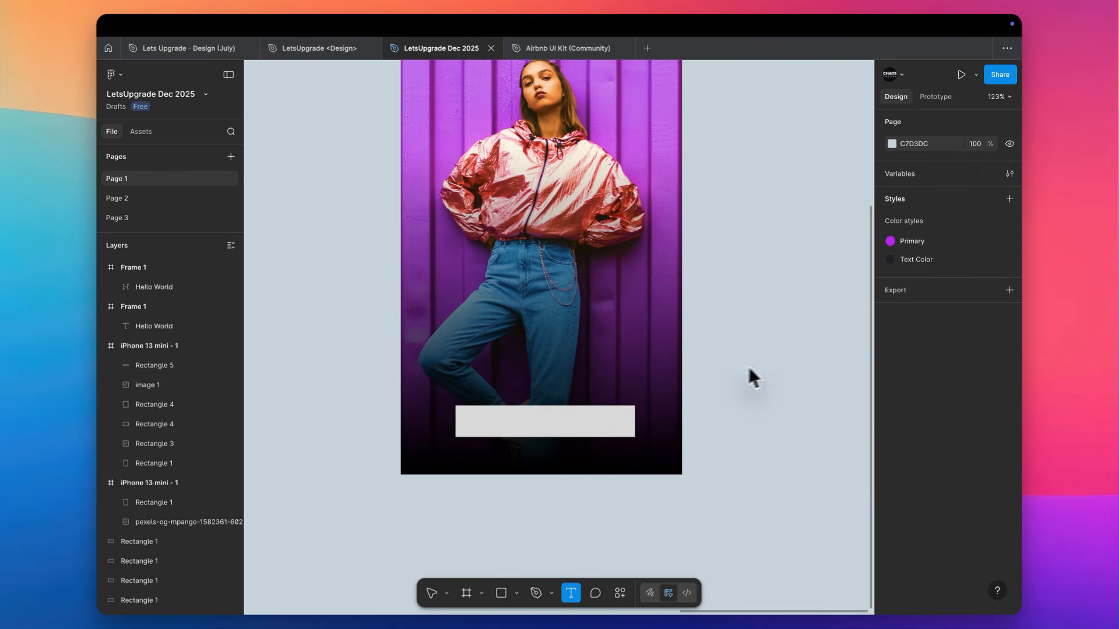
click(475, 356)
text(Sho)
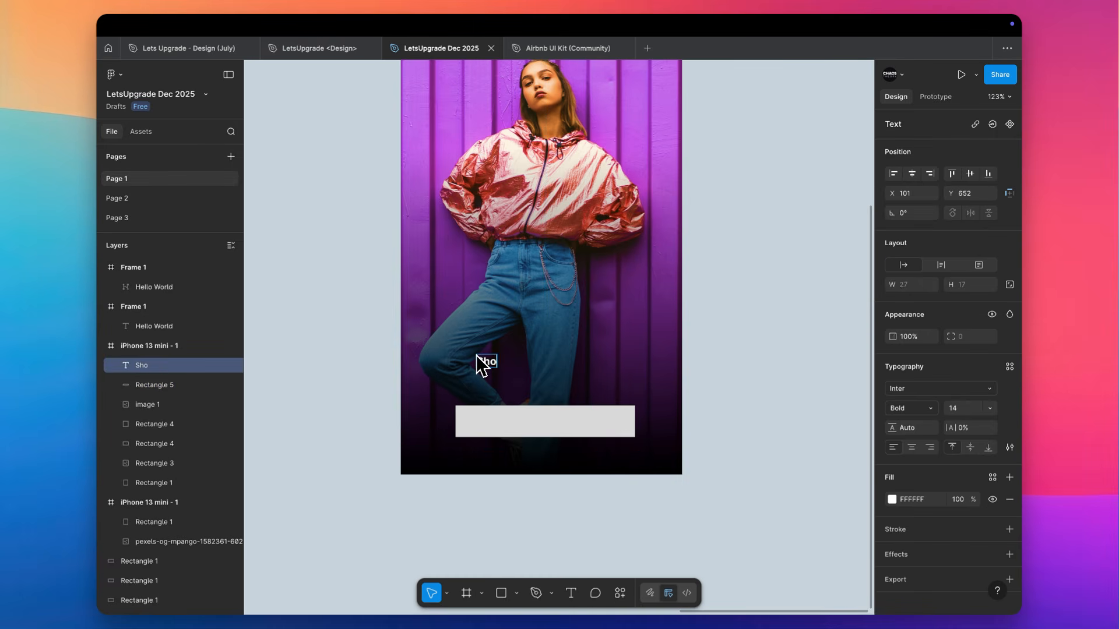
text(pping has nev)
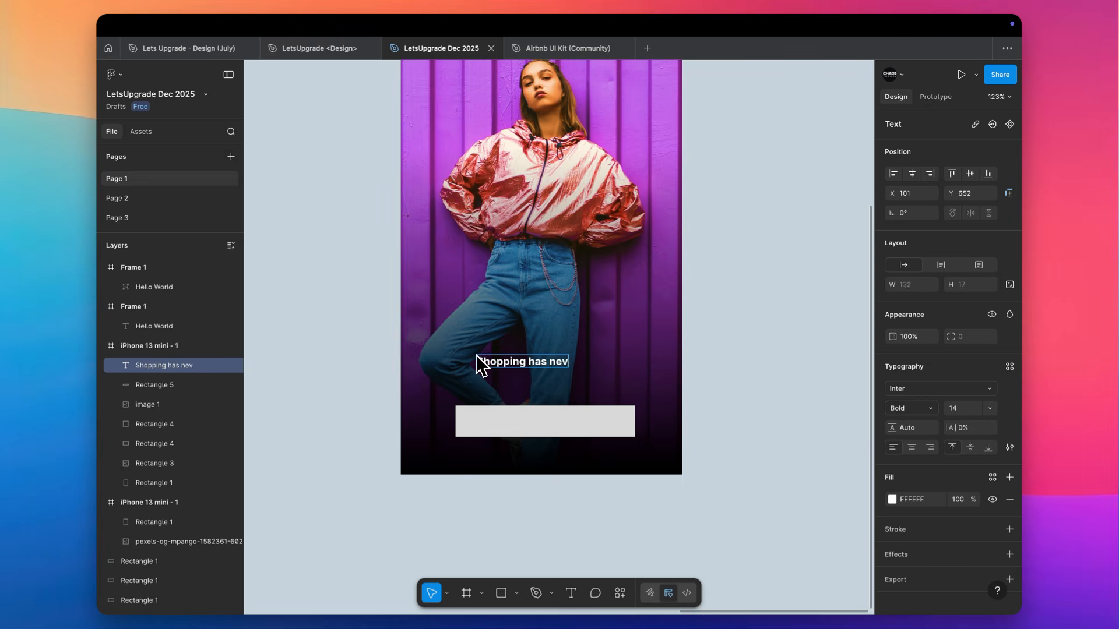
text(er felt easier!)
key(Escape)
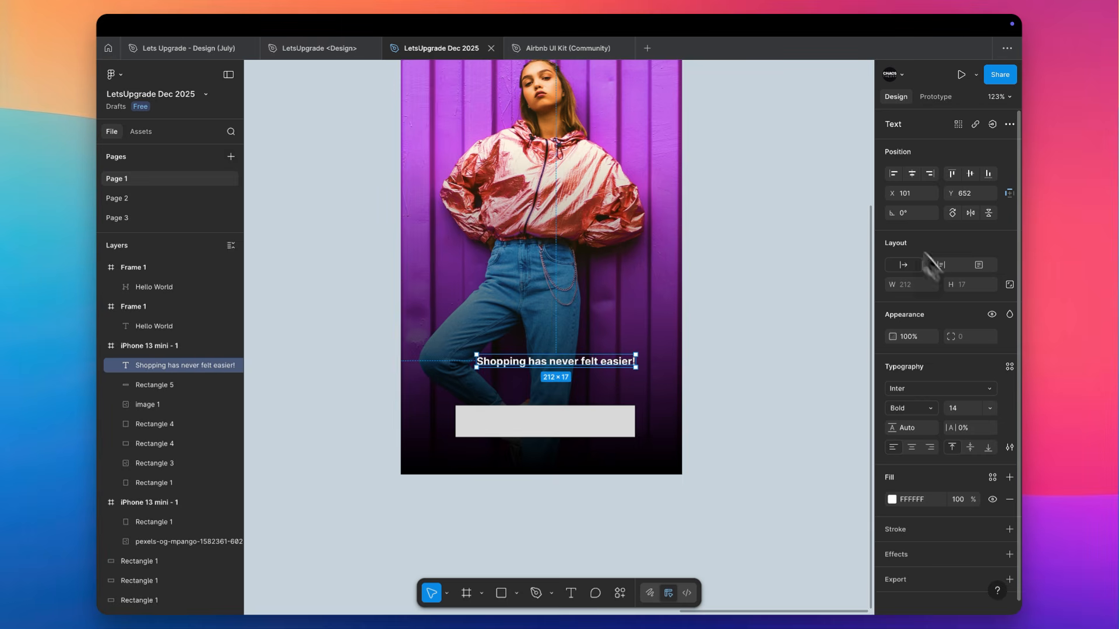
Centre the tagline horizontally in the iPhone frame and set its font weight to Regular
click(912, 173)
click(926, 408)
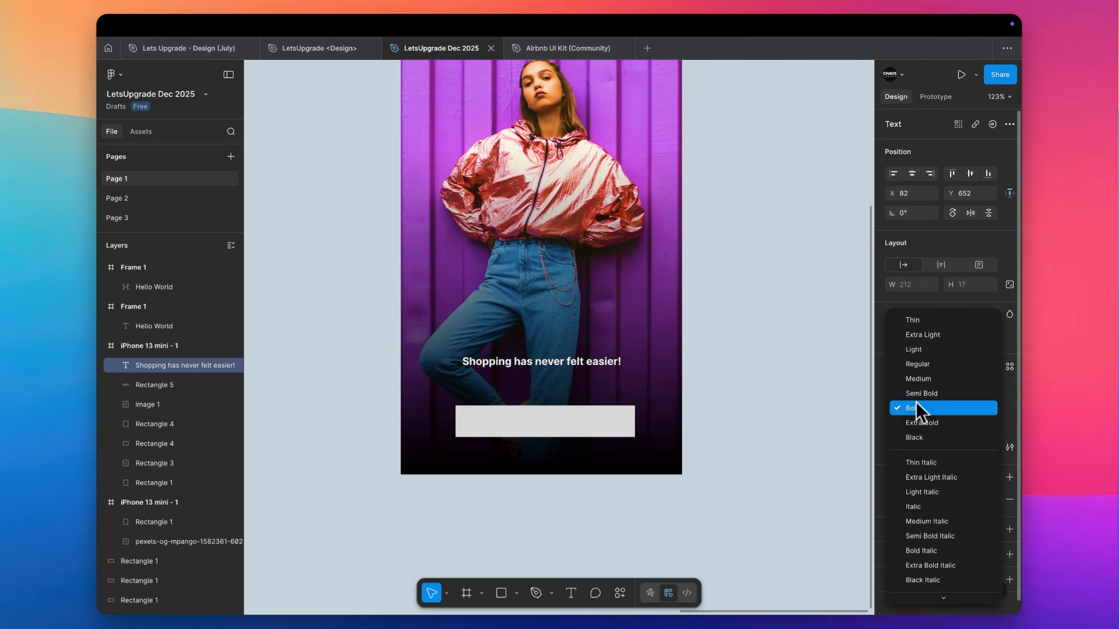
click(922, 379)
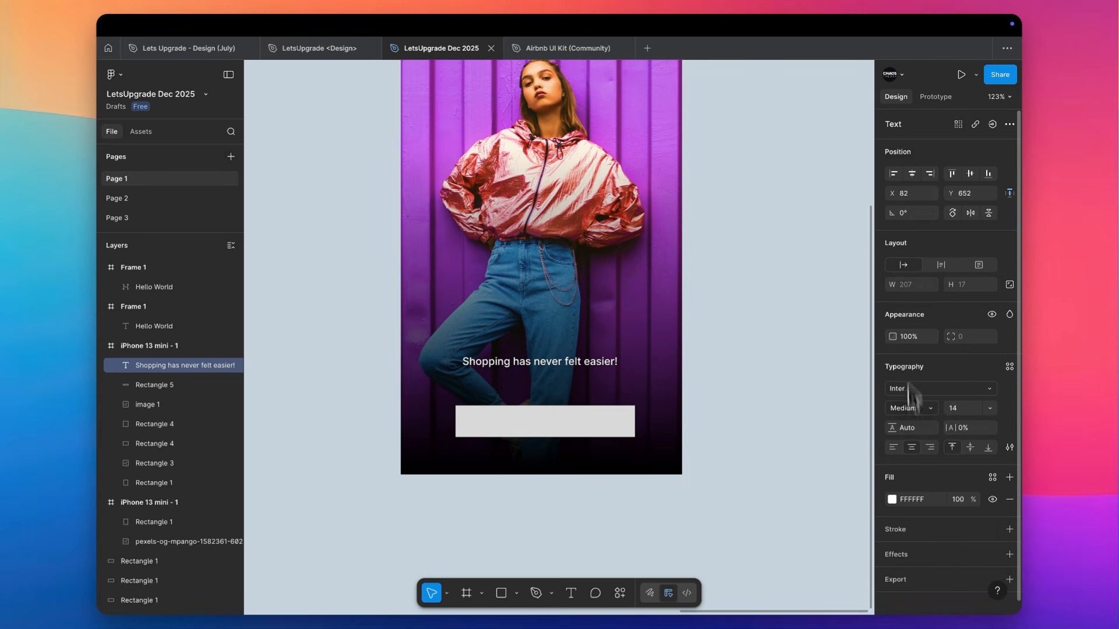
click(554, 362)
scroll(568, 376, up, 5)
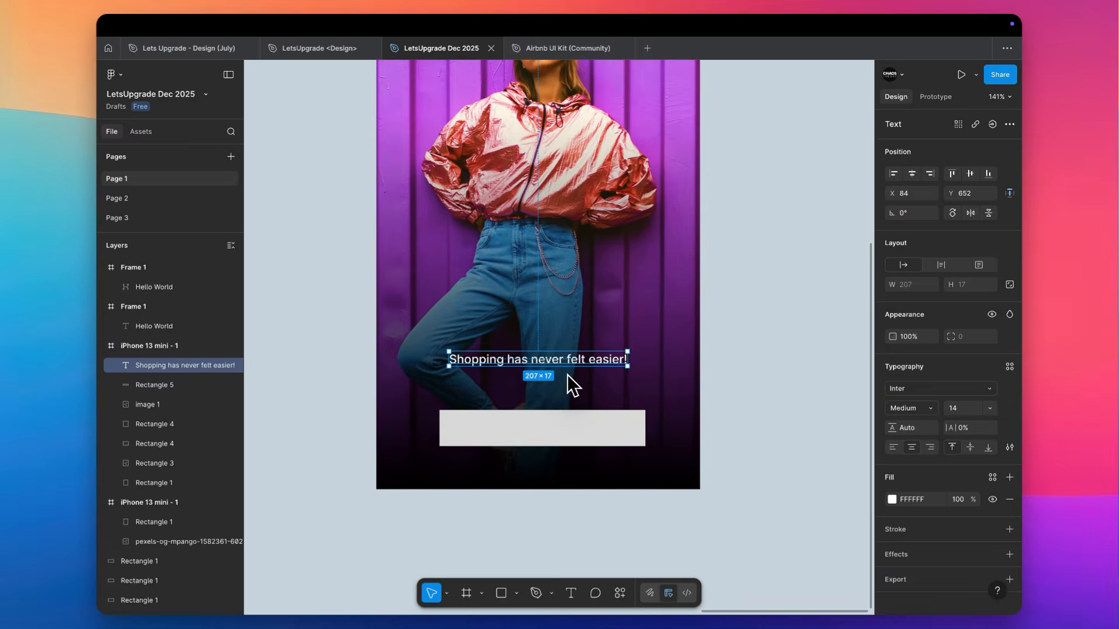
click(910, 408)
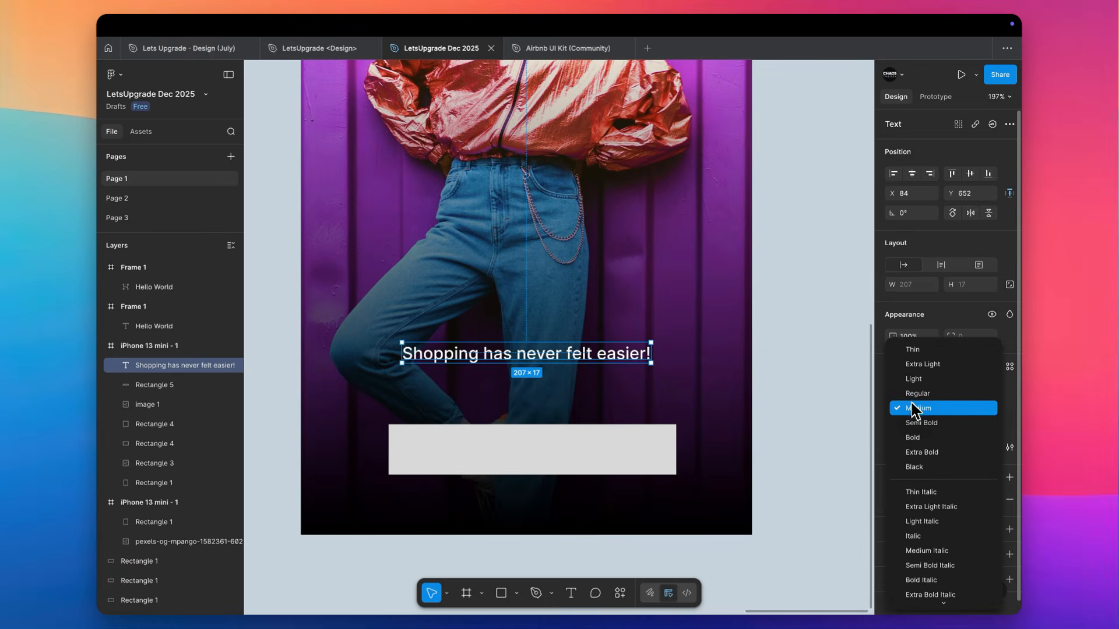
click(916, 394)
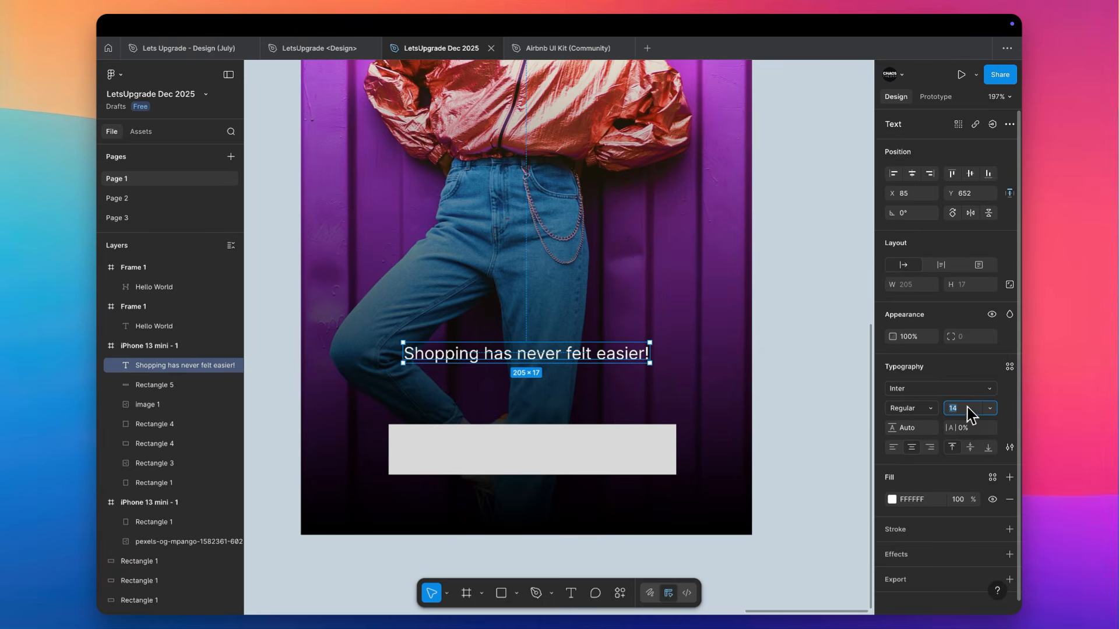
Set the tagline's font size to 16 and try the Italiana font on it
text(16)
key(Return)
click(942, 391)
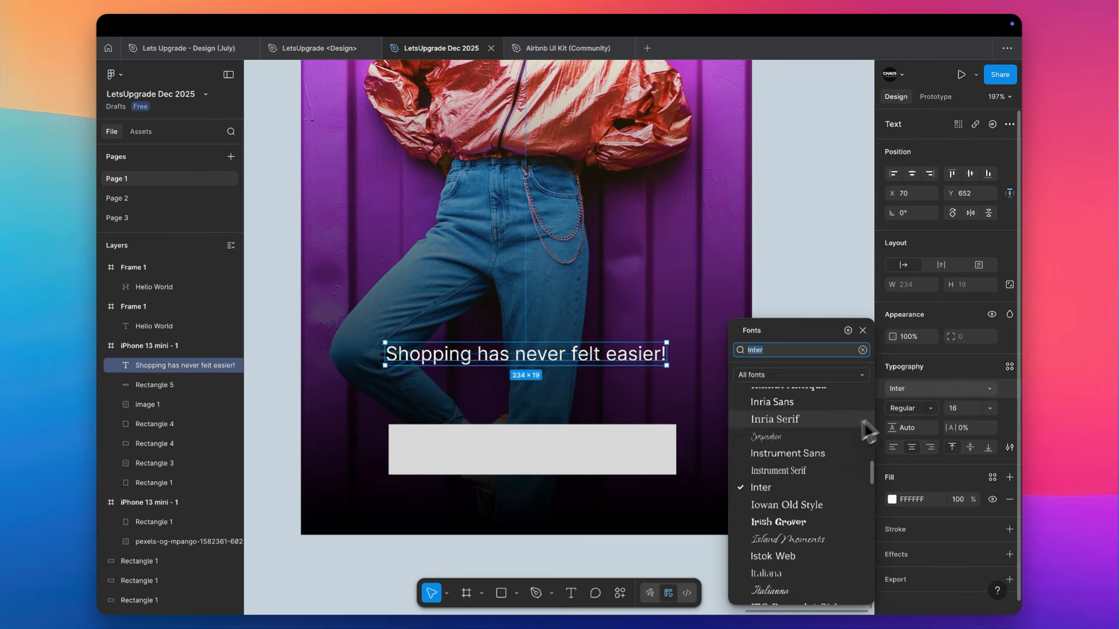
scroll(827, 461, down, 5)
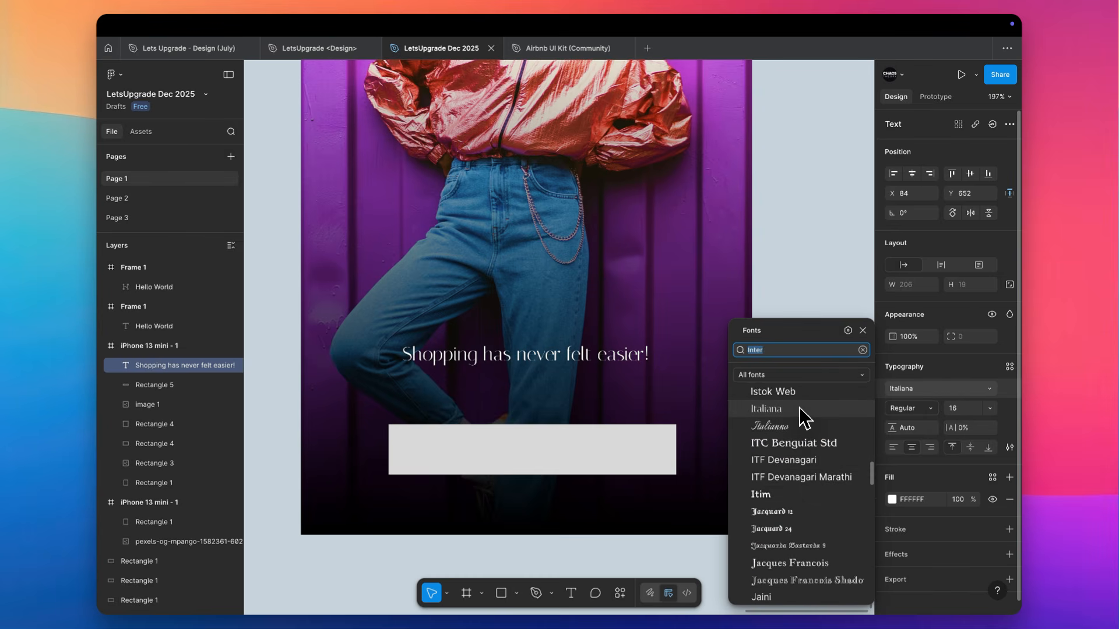
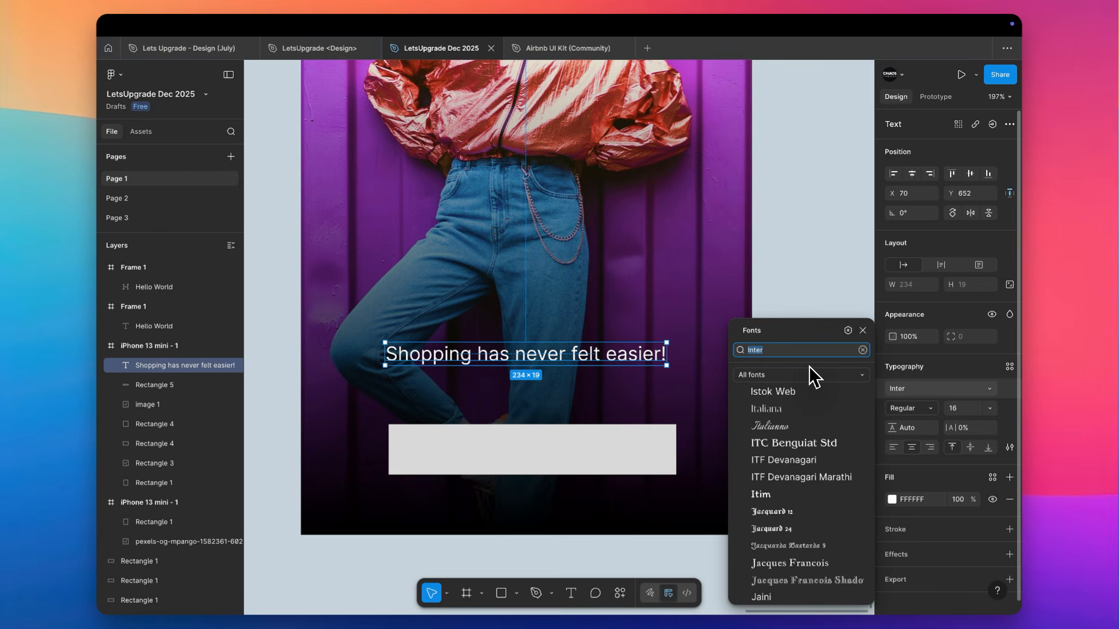
Set the tagline's font to Poppins with the Light weight
text(poppins)
key(Return)
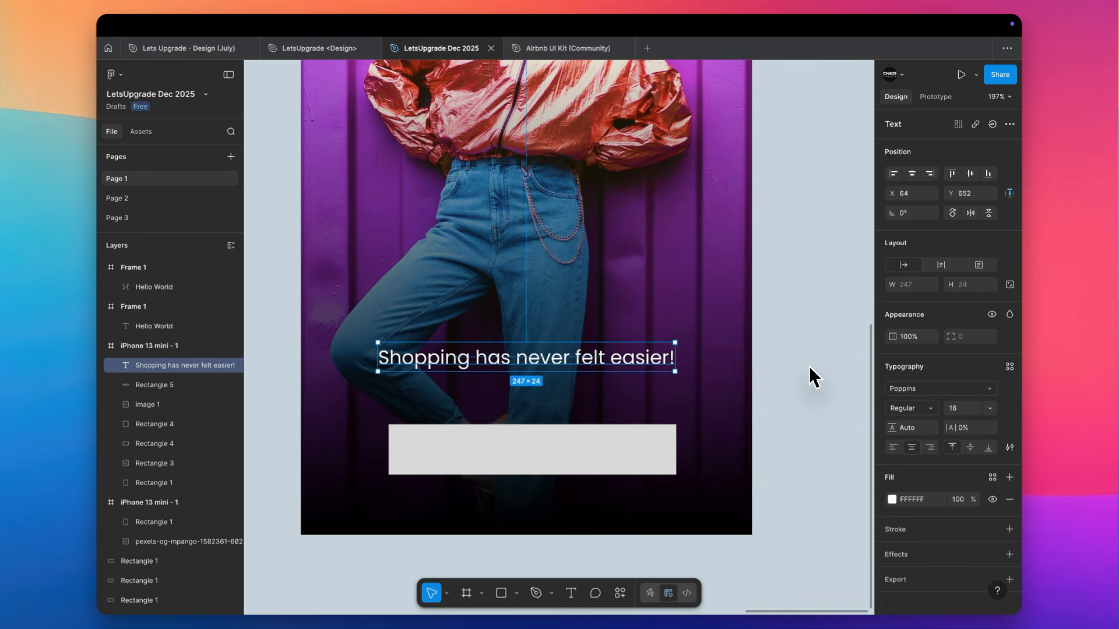
click(909, 408)
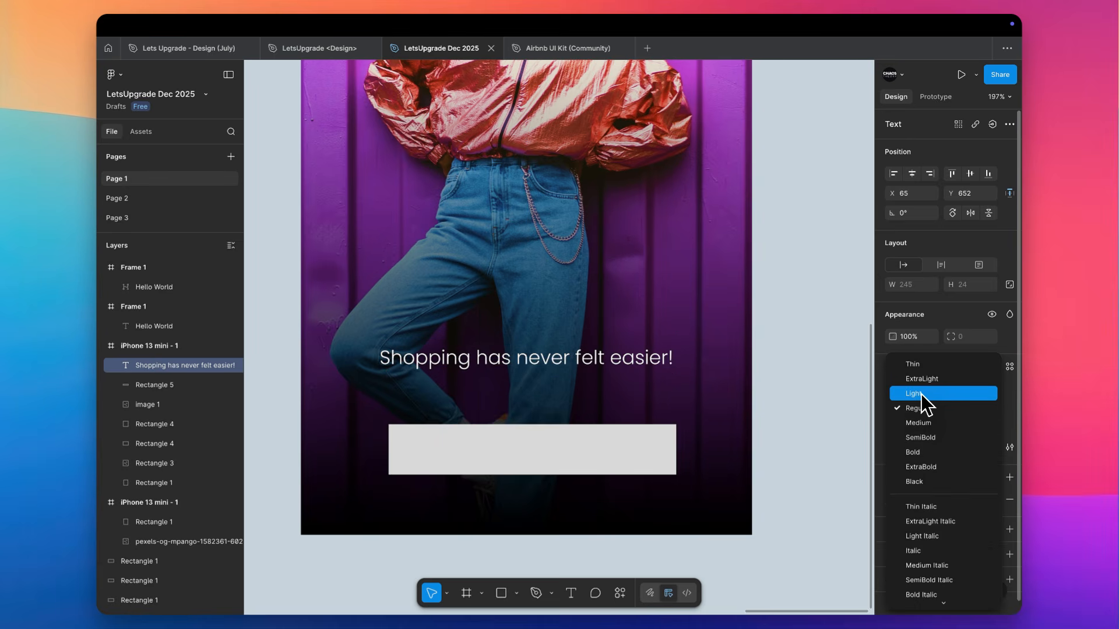
click(922, 392)
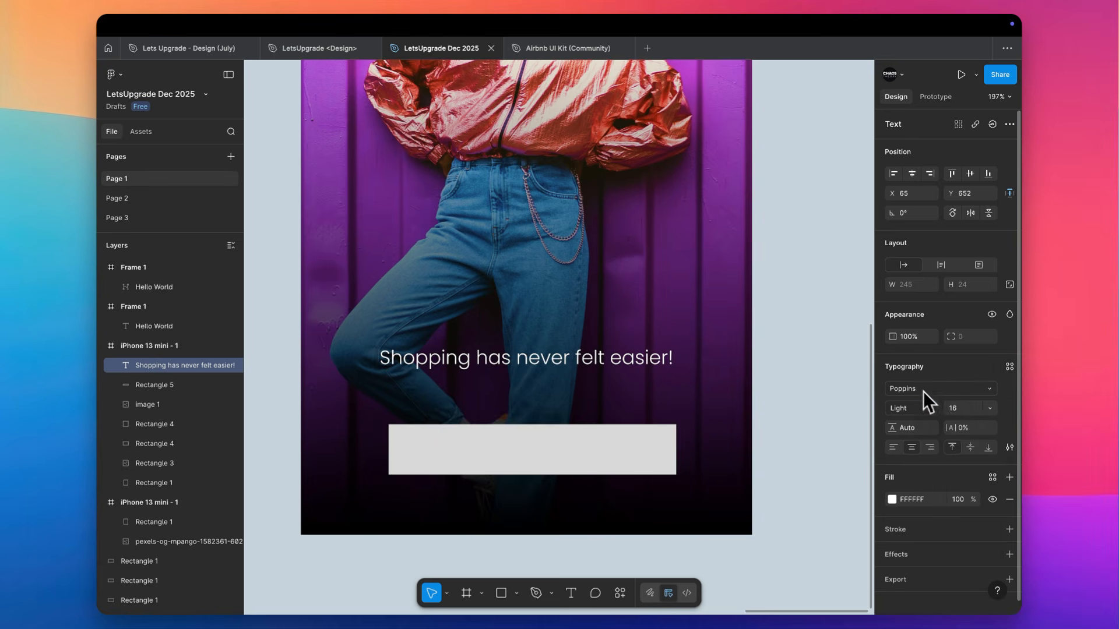
Increase the tagline's font size to 18 and centre it horizontally in the iPhone frame
key(Up)
key(Up)
click(913, 174)
click(811, 262)
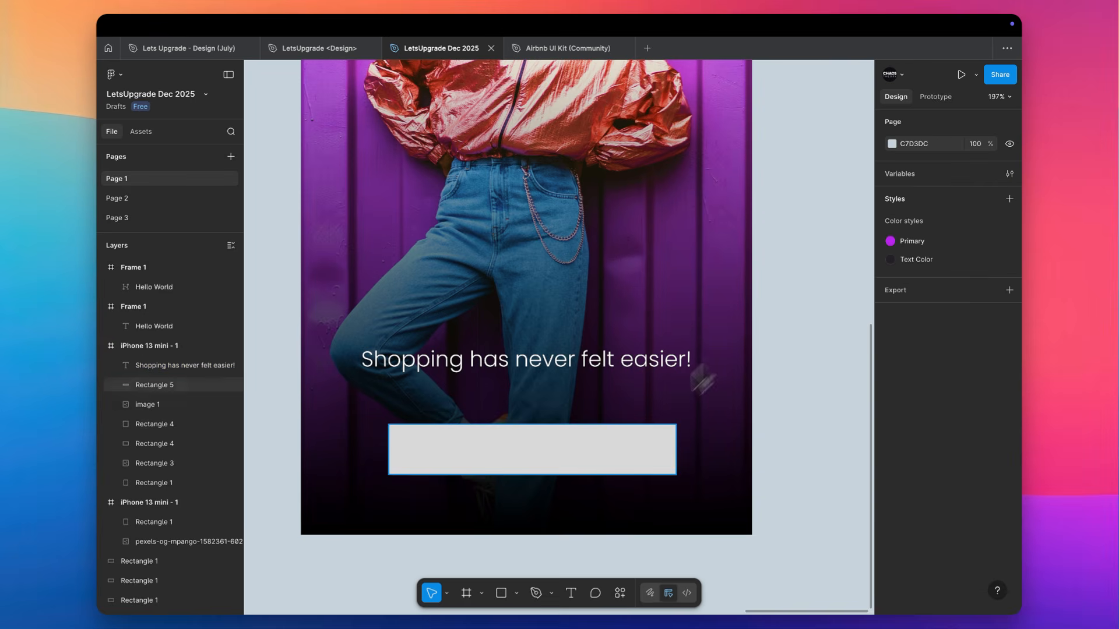
Try a width of 220 for the button rectangle and centre it horizontally in the iPhone frame
click(556, 456)
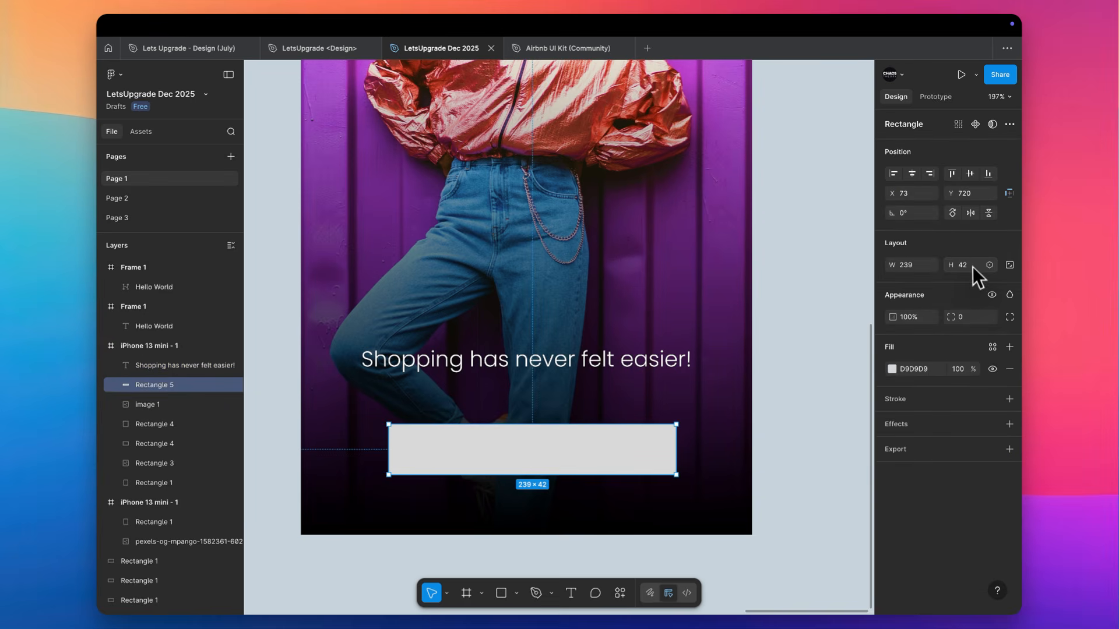
click(907, 267)
text(220)
key(Tab)
click(911, 174)
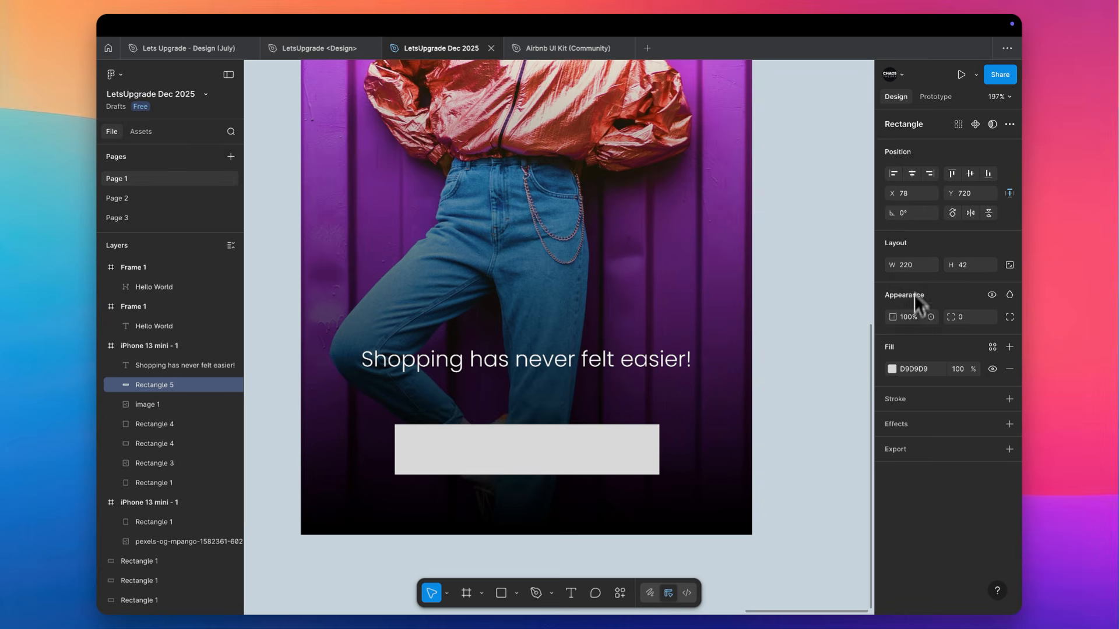
Set the button rectangle's width to 280 and centre it horizontally in the iPhone frame
text(280)
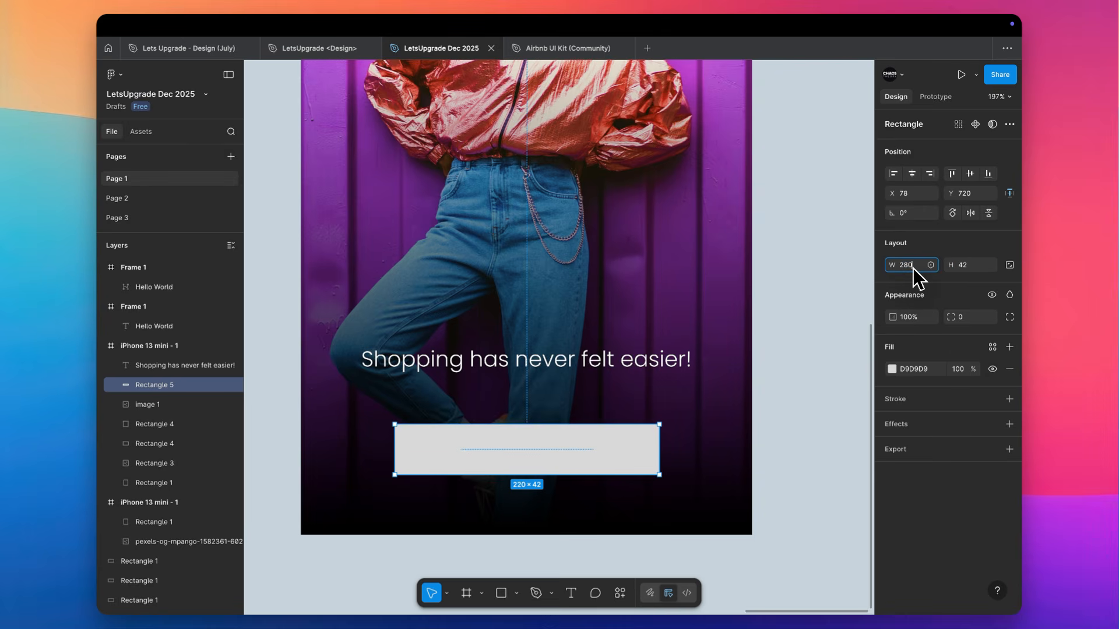
key(Return)
click(912, 174)
Try a corner radius of 2 on the button rectangle and return it to 0
scroll(576, 466, down, 4)
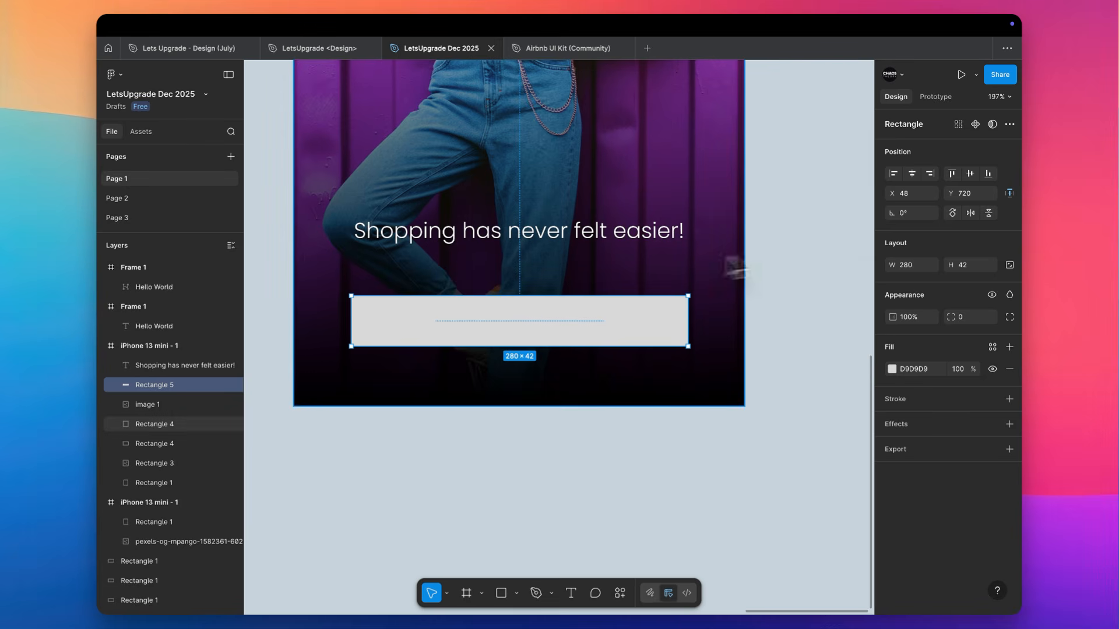
key(Up)
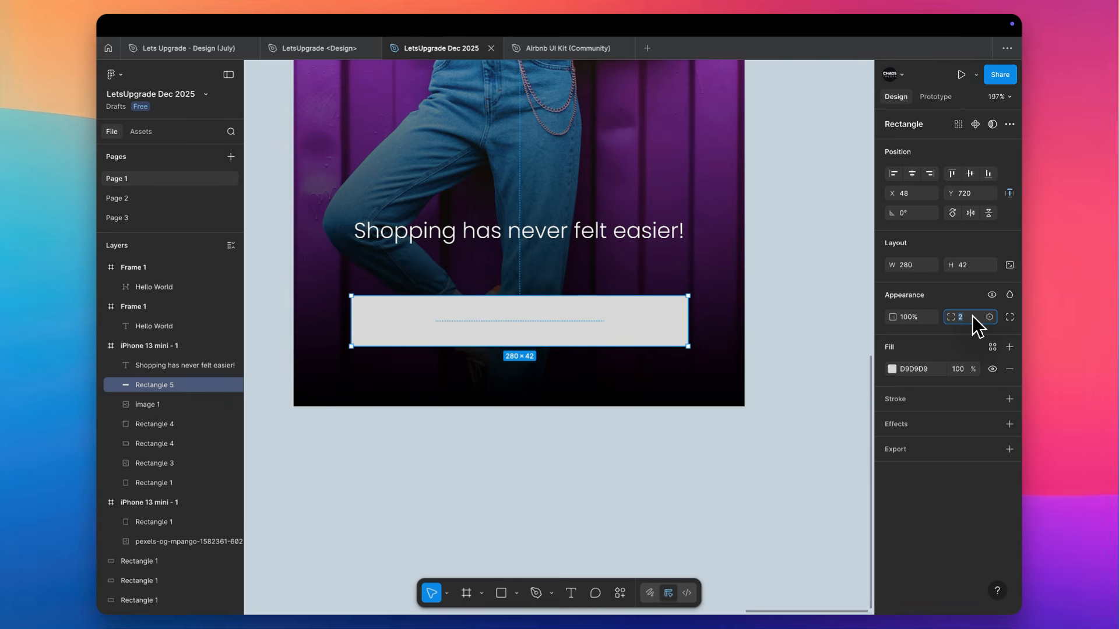
key(Down)
key(Down)
click(801, 328)
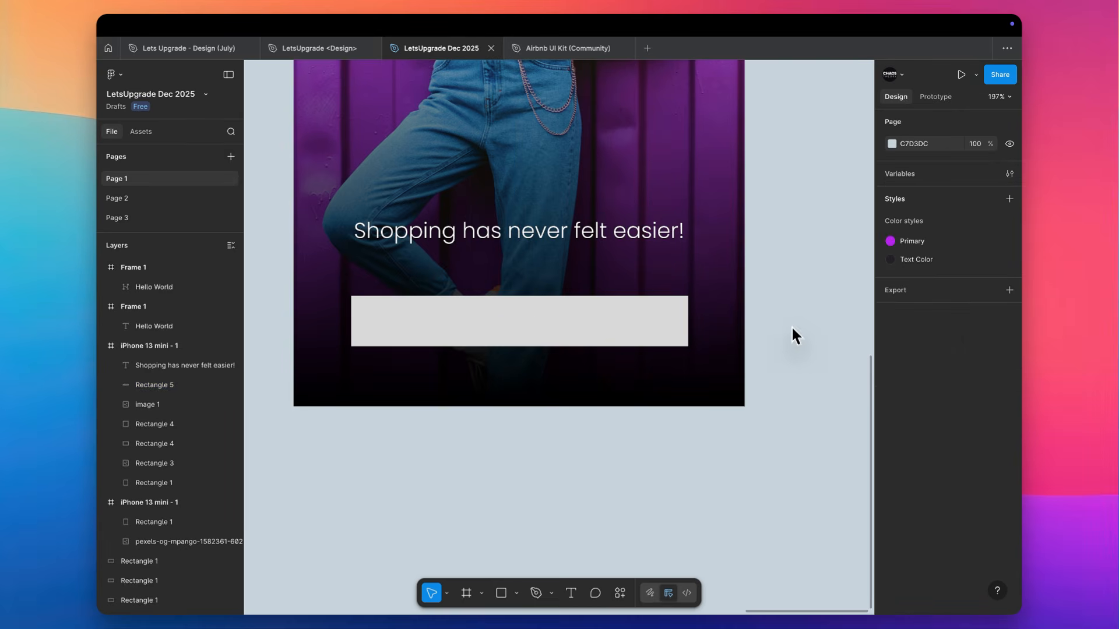
Add the text "Login" and move it to roughly the middle of the button rectangle
scroll(791, 326, up, 5)
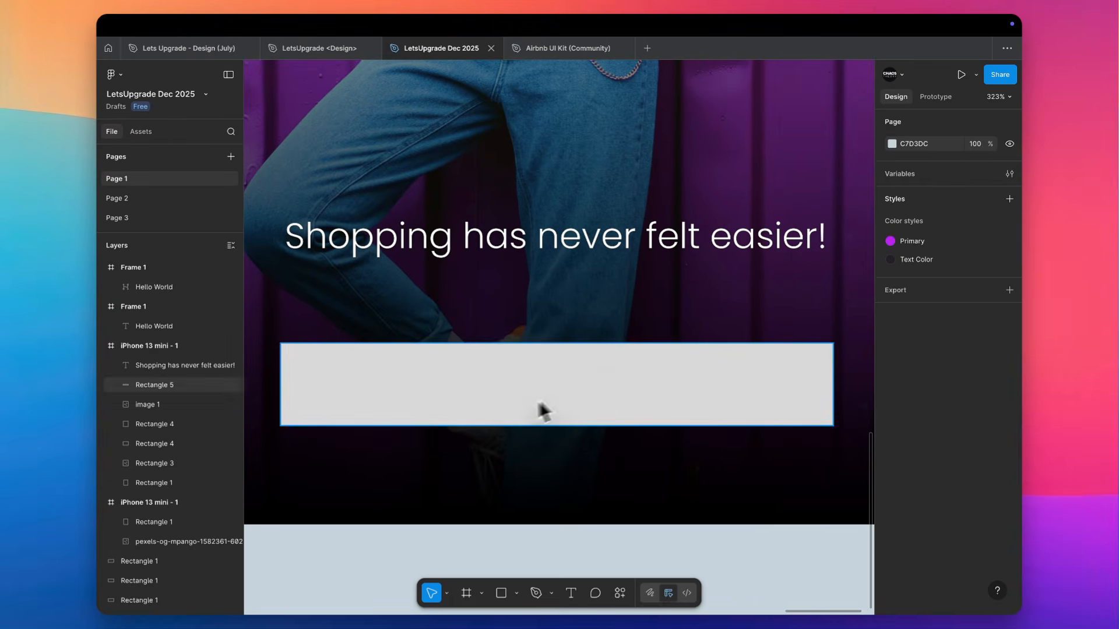
key(t)
click(477, 388)
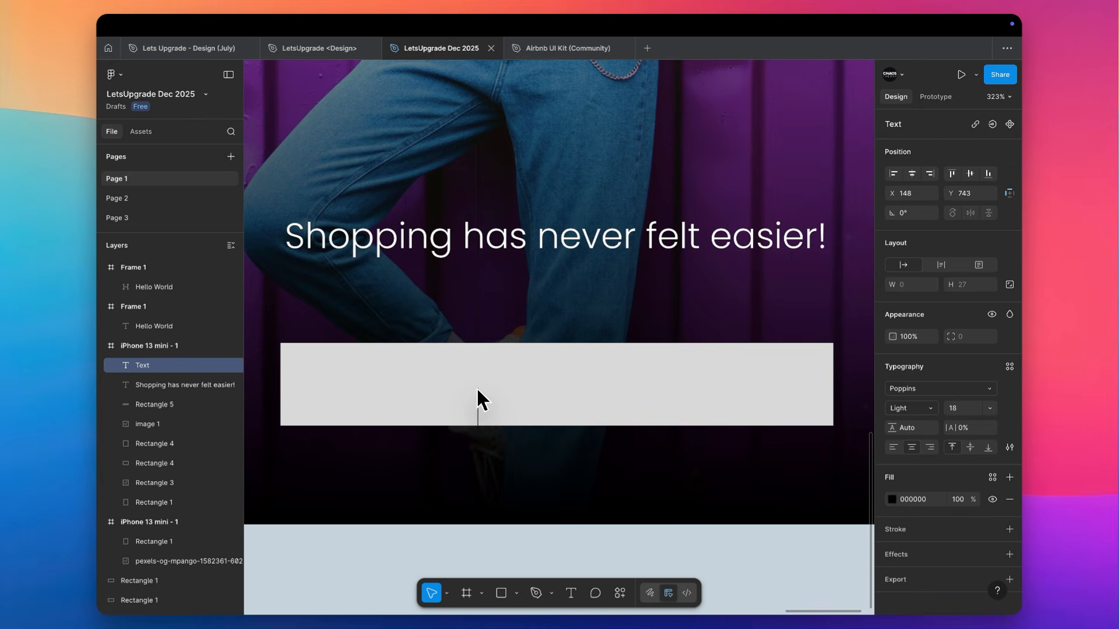
text(Login)
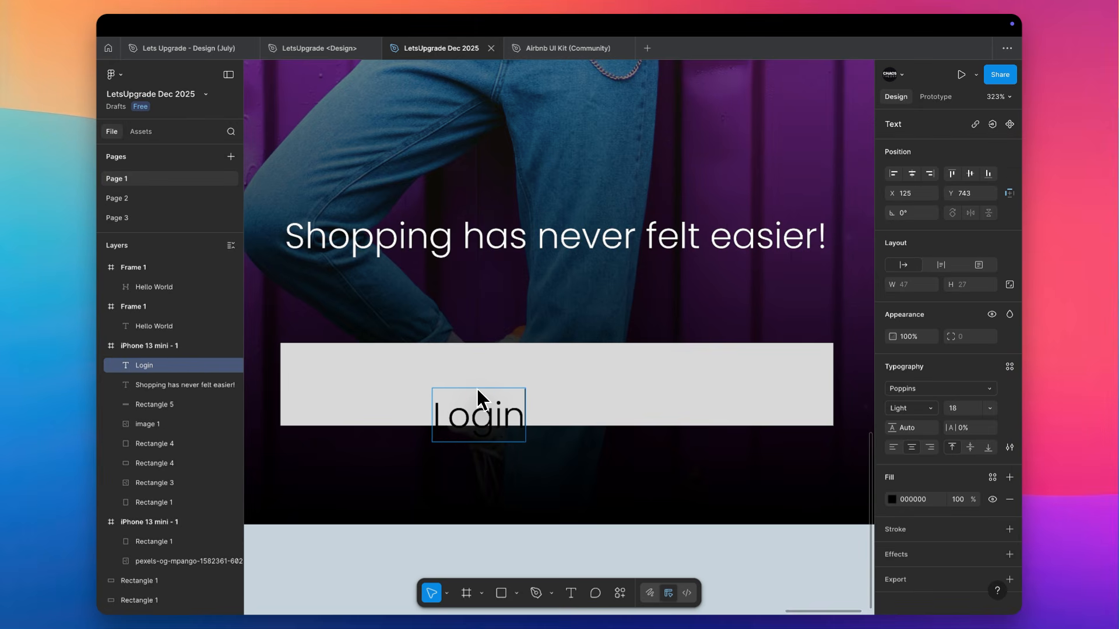
key(Escape)
drag(496, 422, 574, 390)
Set the Login text's font size to 14 and its weight to Medium
click(958, 410)
key(Down)
key(Down)
key(Down)
key(Down)
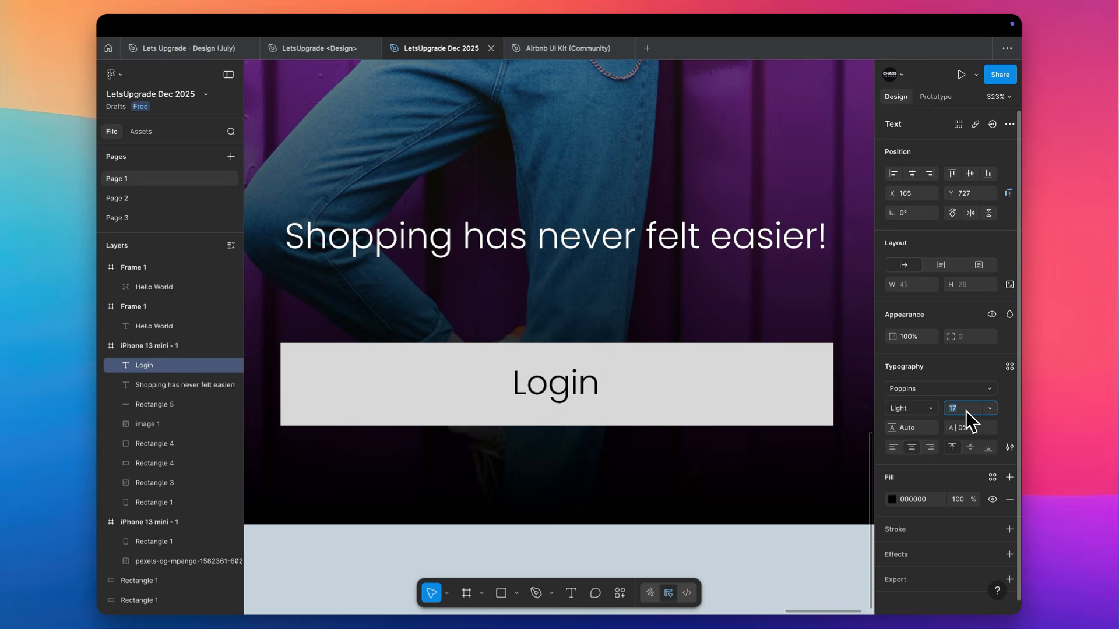
click(927, 408)
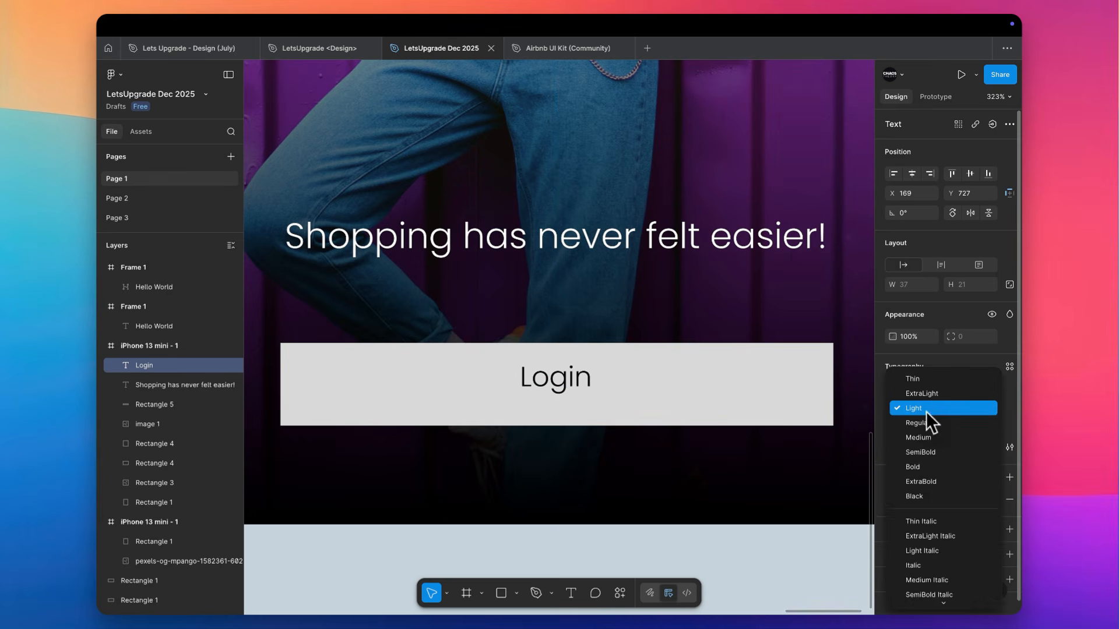
click(921, 438)
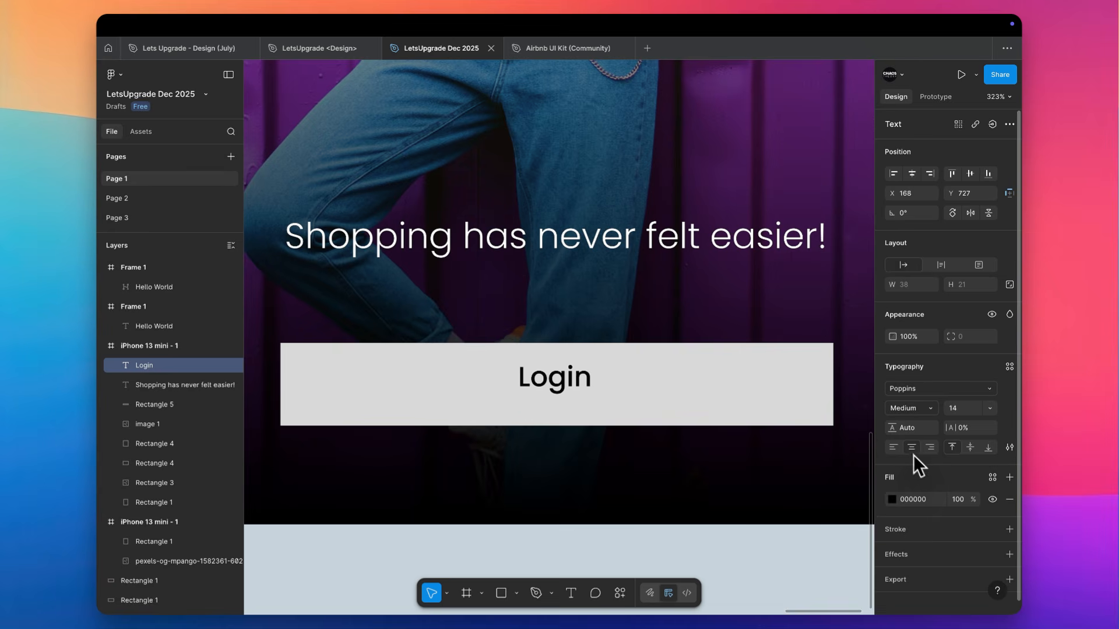
shift+click(649, 385)
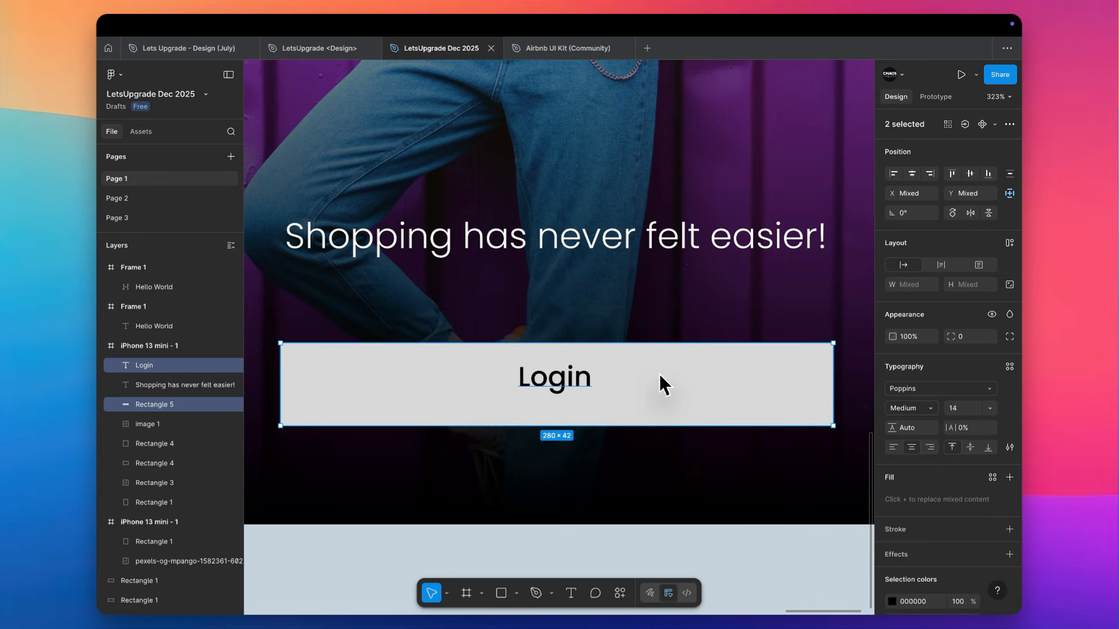
click(169, 367)
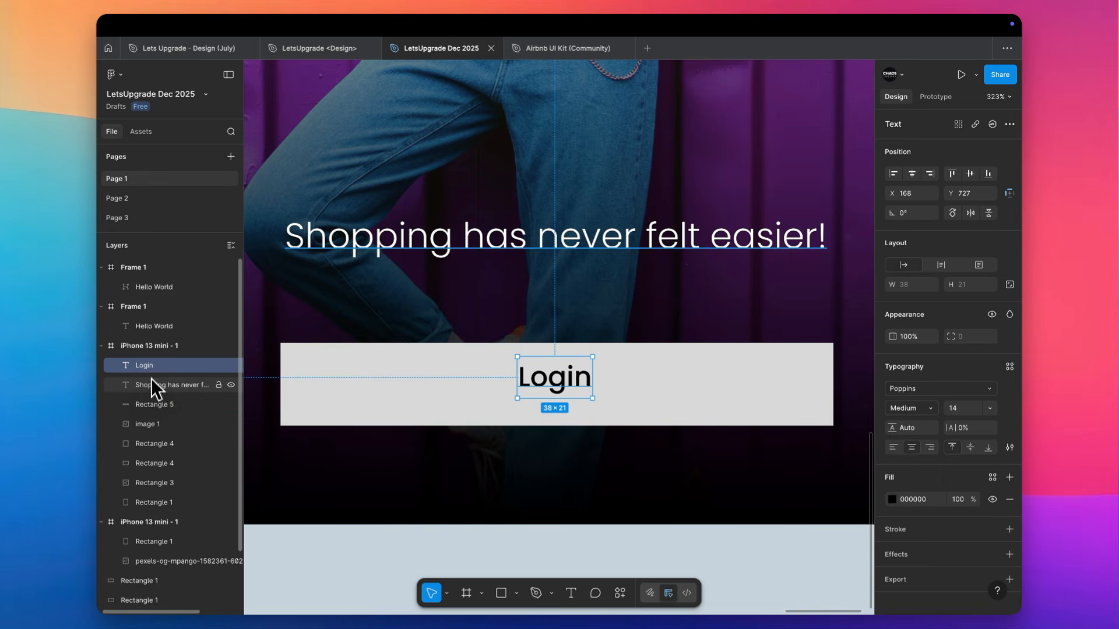
shift+click(154, 407)
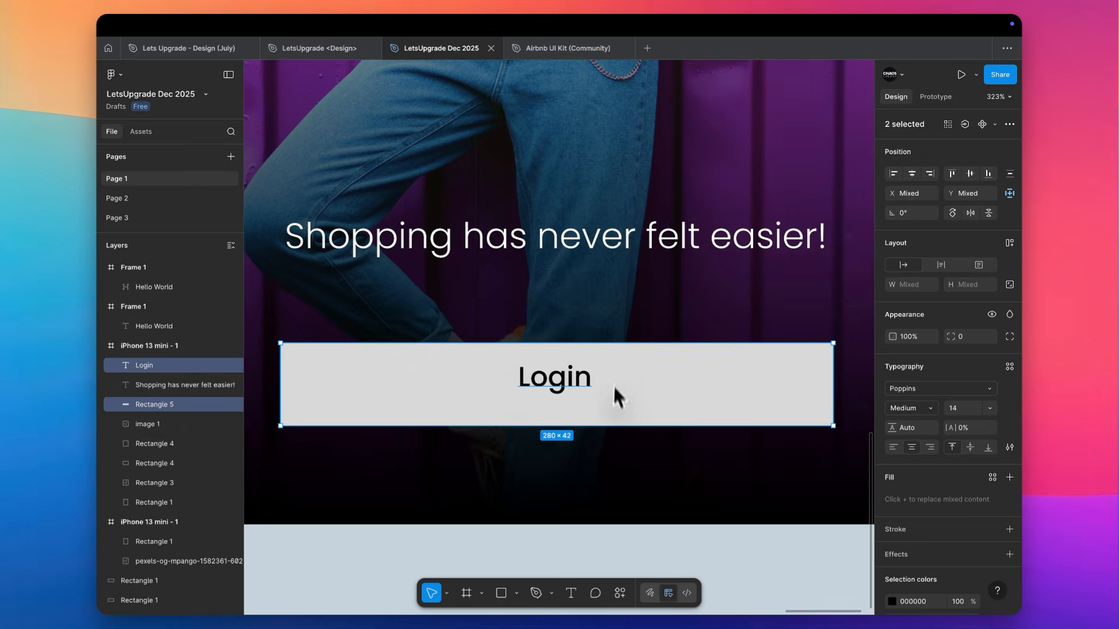
Change the button rectangle's fill to pure white, FFFFFF
click(645, 358)
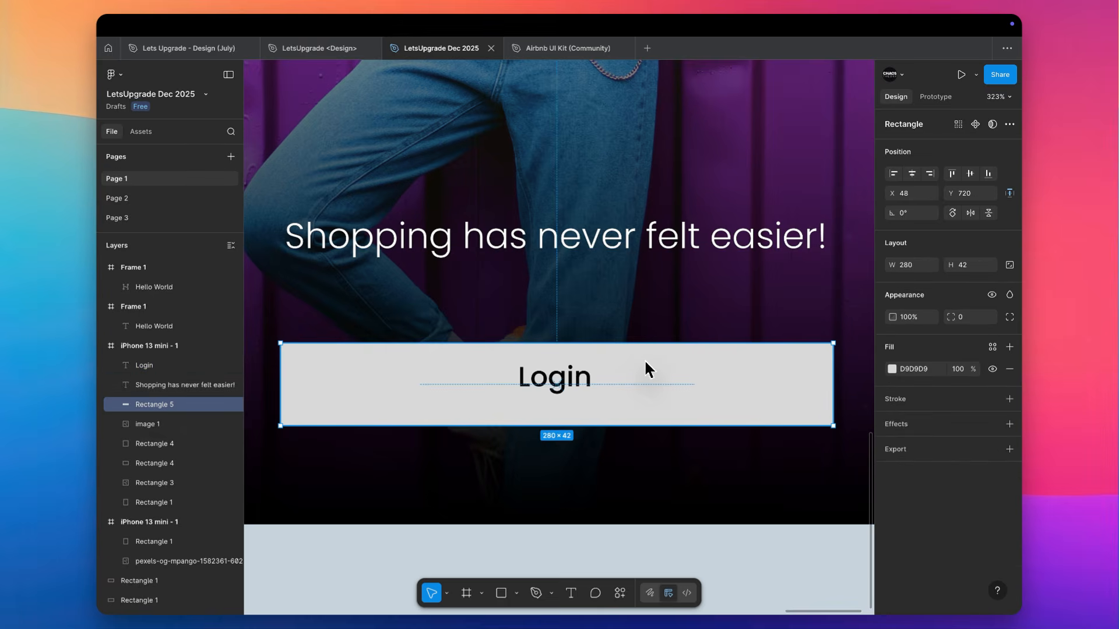
click(892, 369)
drag(806, 391, 644, 270)
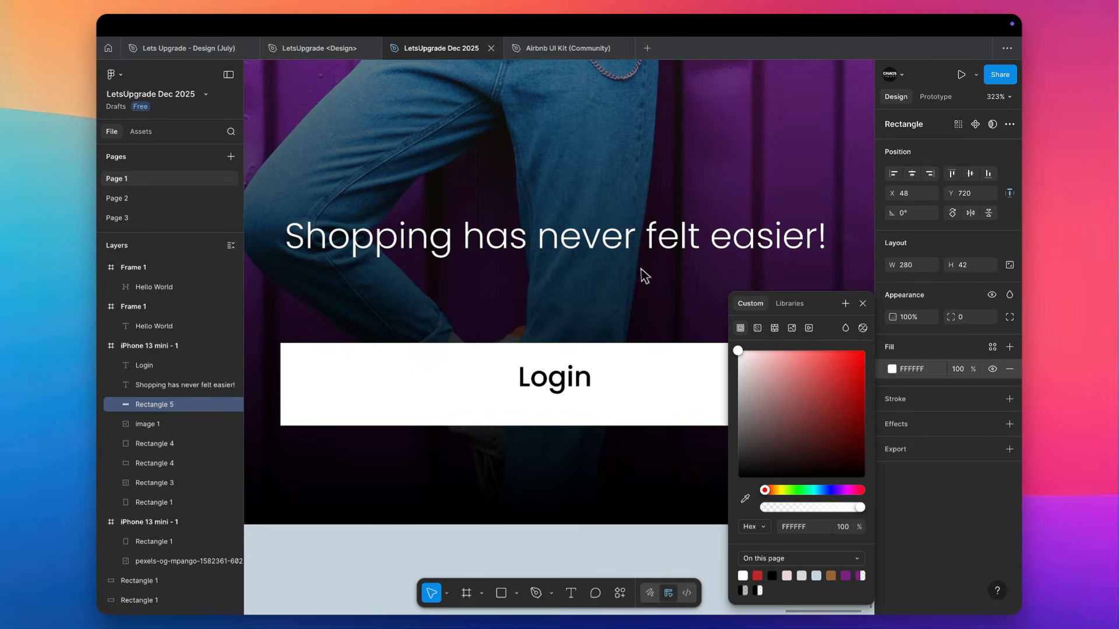
Save the button rectangle's fill as a new colour style named "White"
click(993, 347)
click(845, 346)
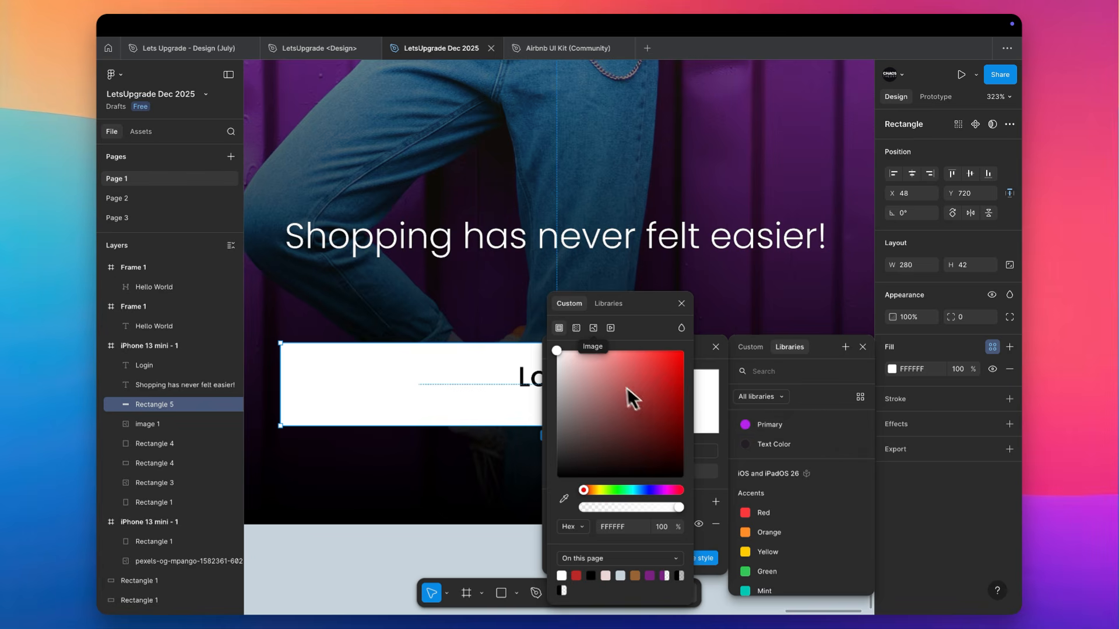
click(705, 320)
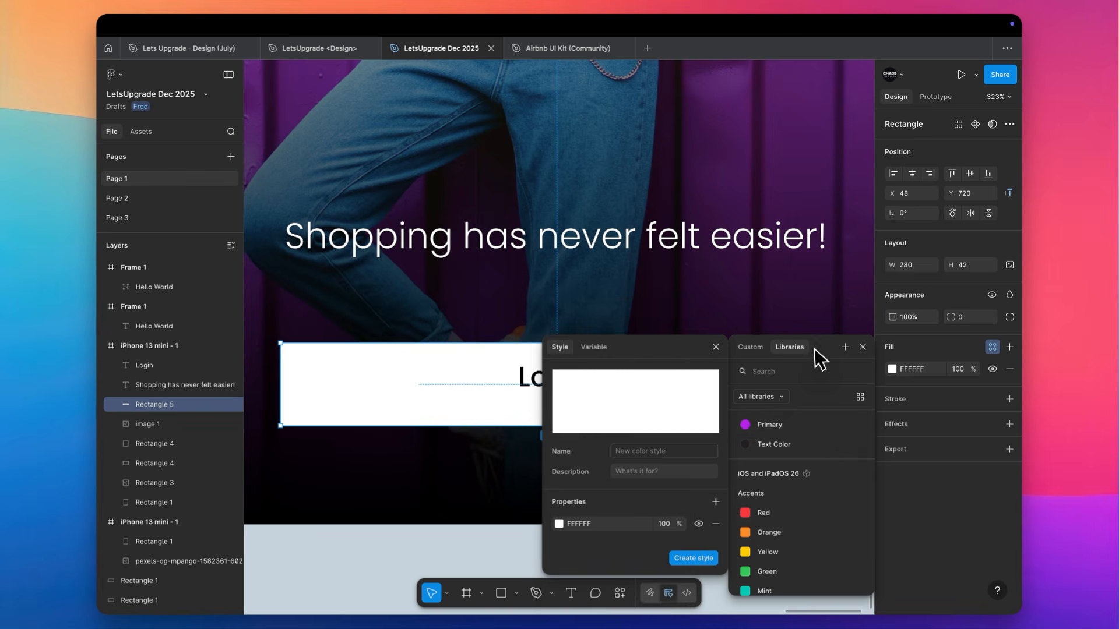
click(632, 453)
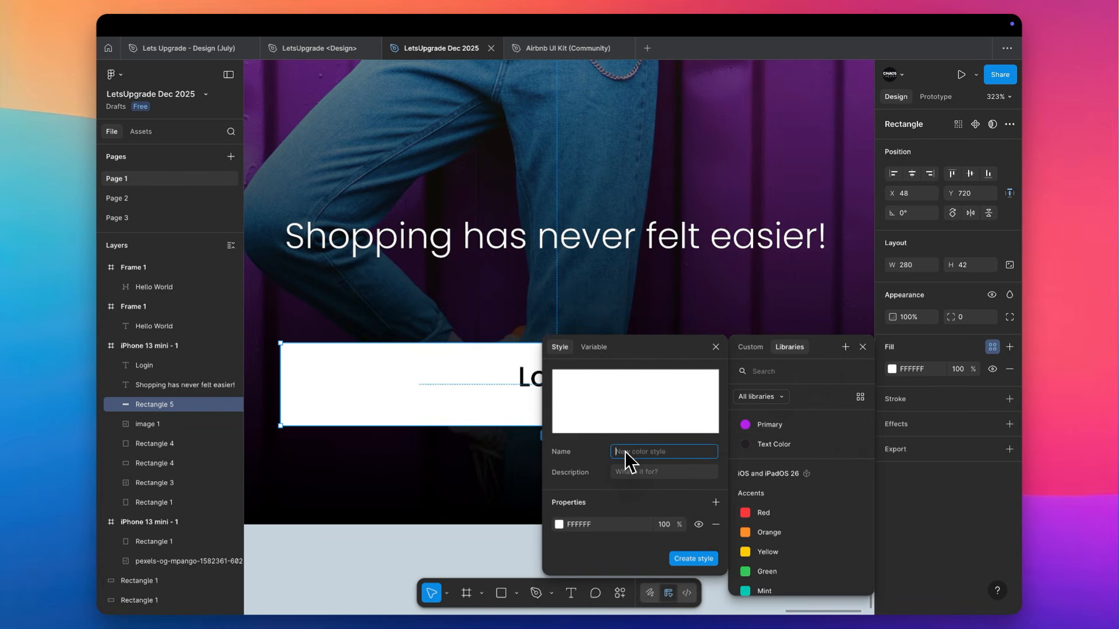
text(White)
click(694, 559)
key(Escape)
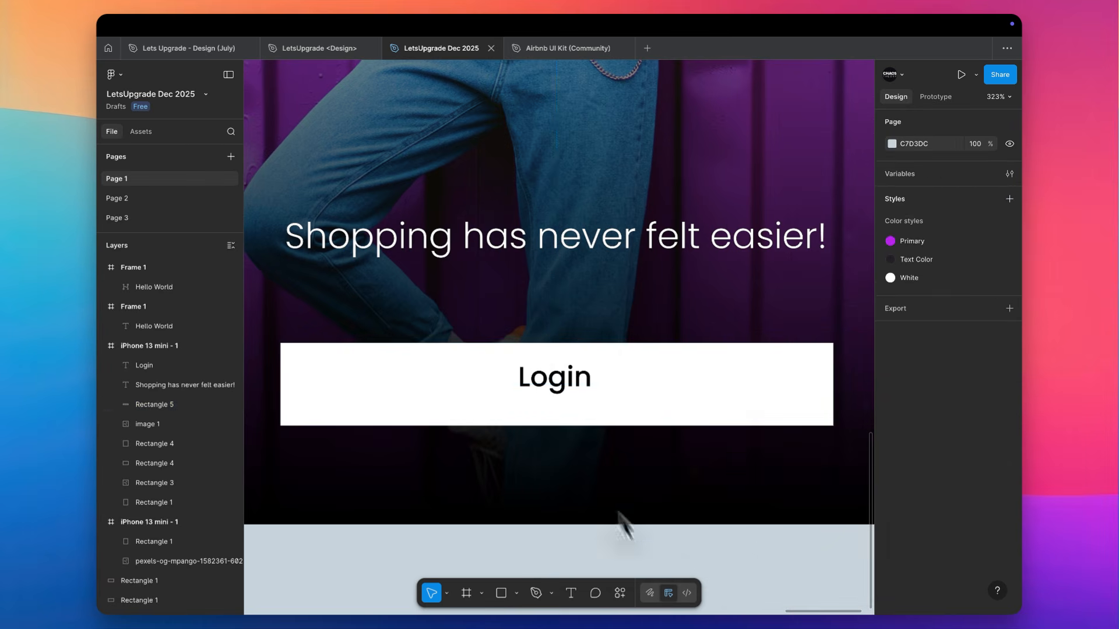
Centre the Login text and button rectangle on each other both ways and combine them into an auto layout frame
shift+click(555, 382)
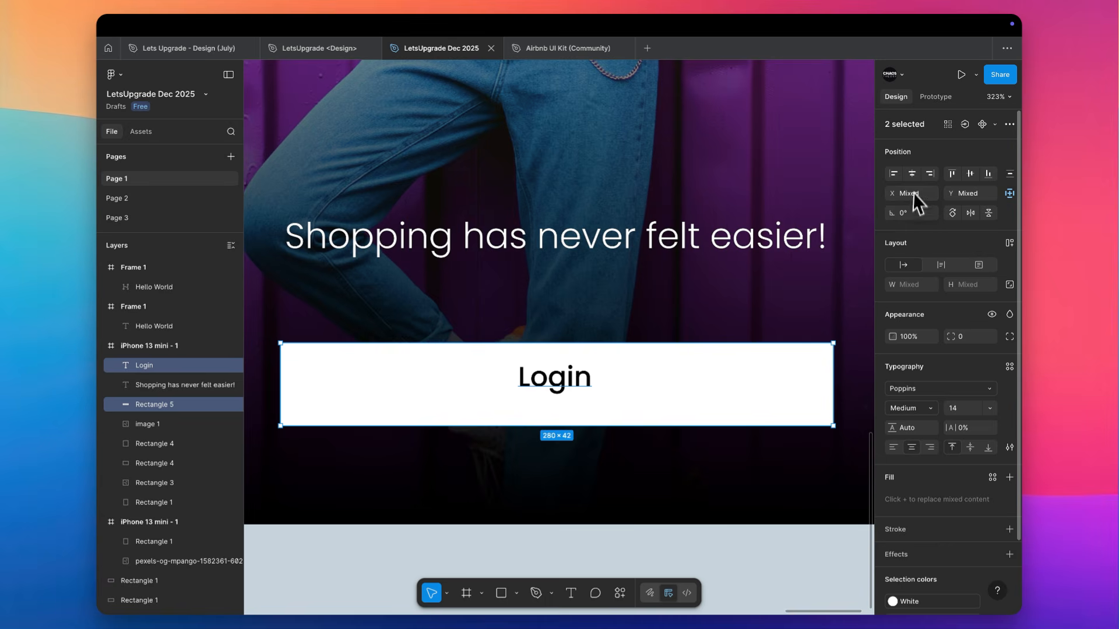
click(916, 177)
click(970, 174)
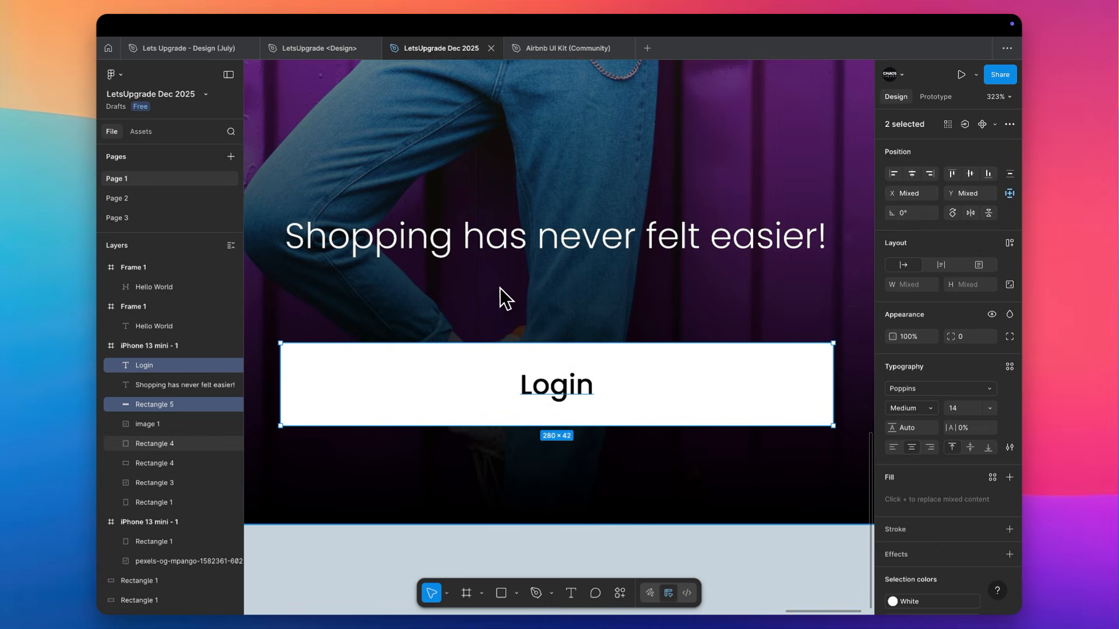
key(shift+a)
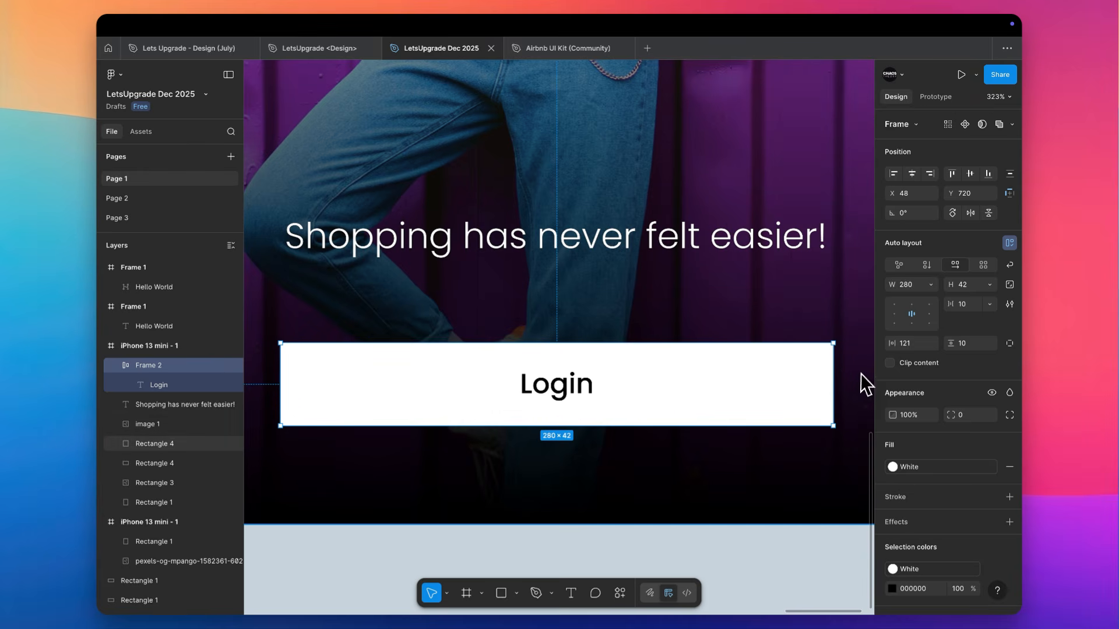
Test resizing the Login button frame from its right edge, leaving it about 279 wide
drag(838, 383, 725, 396)
scroll(725, 397, left, 2)
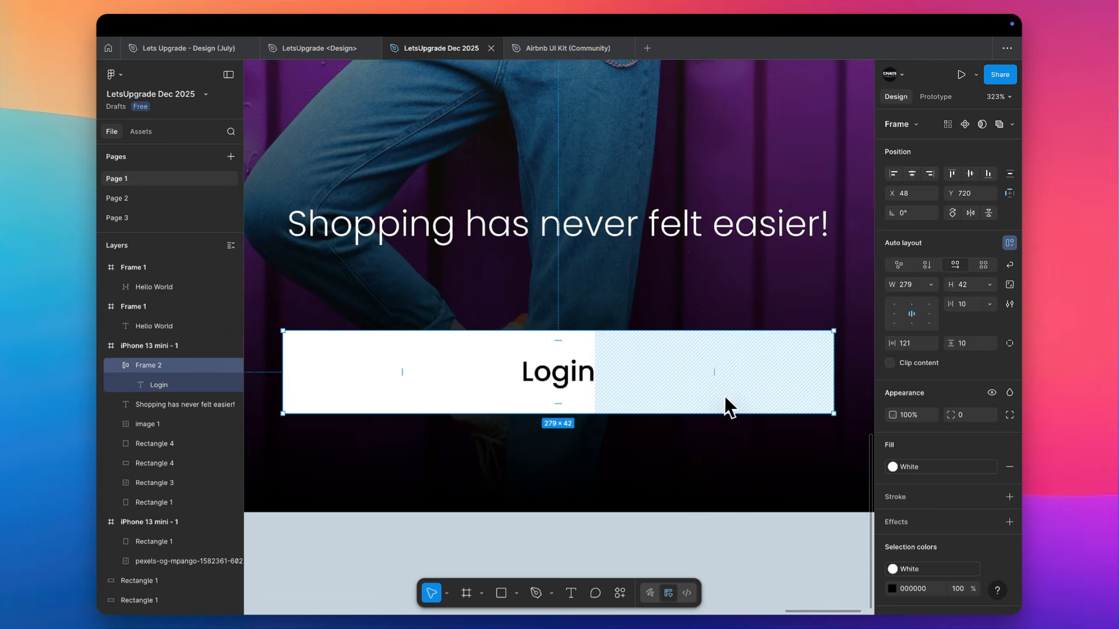
scroll(725, 398, down, 4)
Try moving the Login text toward the right end of the button frame and undo the change
double_click(629, 385)
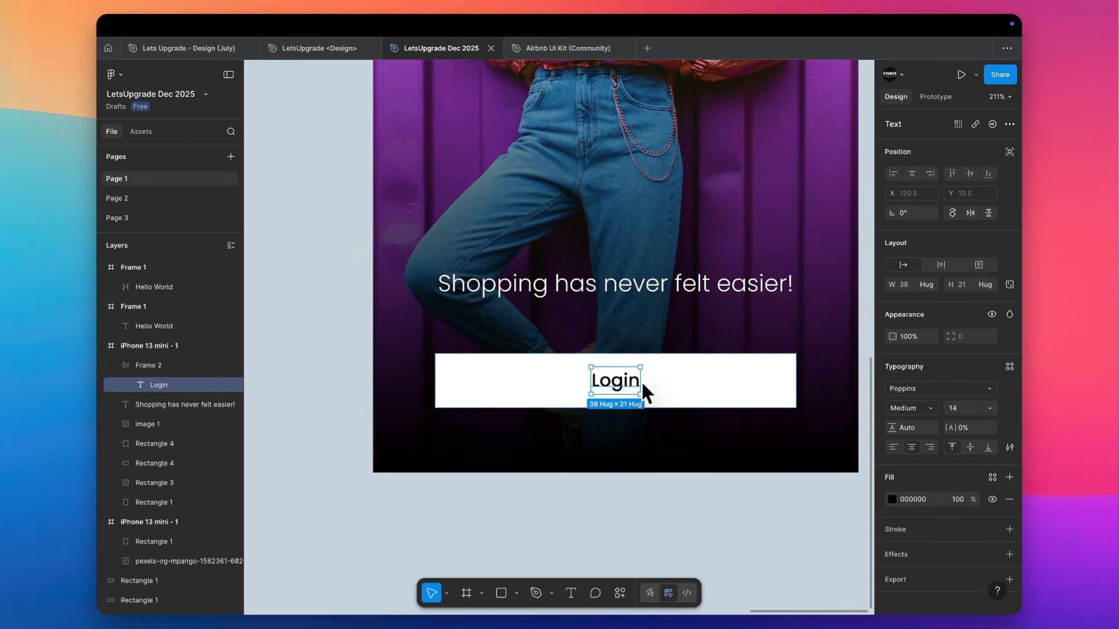
drag(641, 383, 812, 363)
key(super+z)
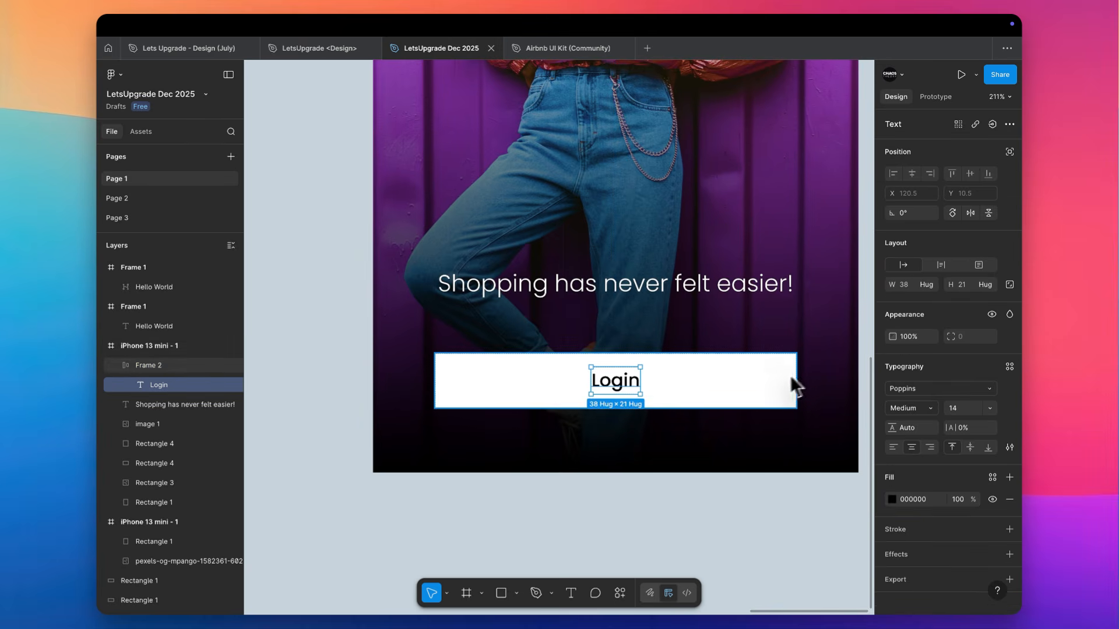
Align the Login button frame's content to the left and set its horizontal padding to 20
click(762, 373)
scroll(603, 408, up, 5)
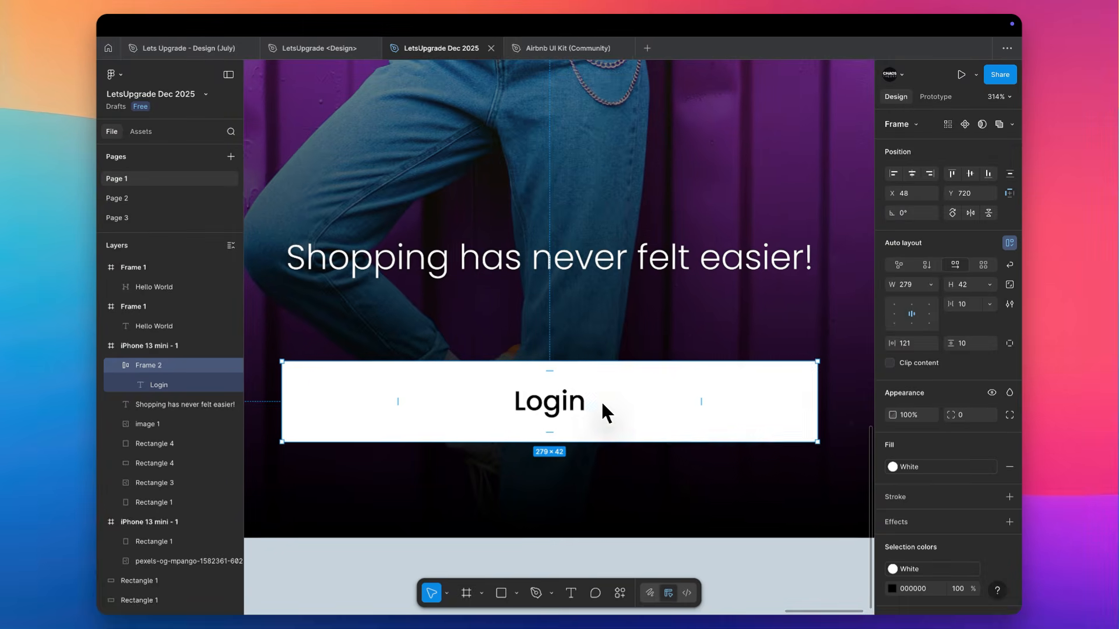
scroll(606, 411, down, 1)
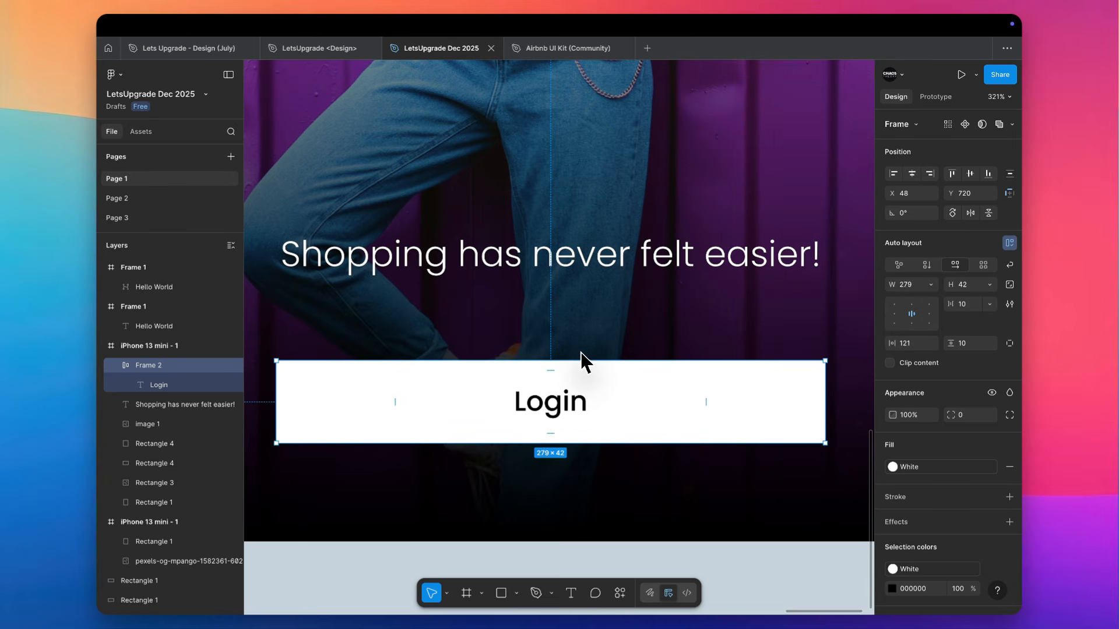
click(895, 314)
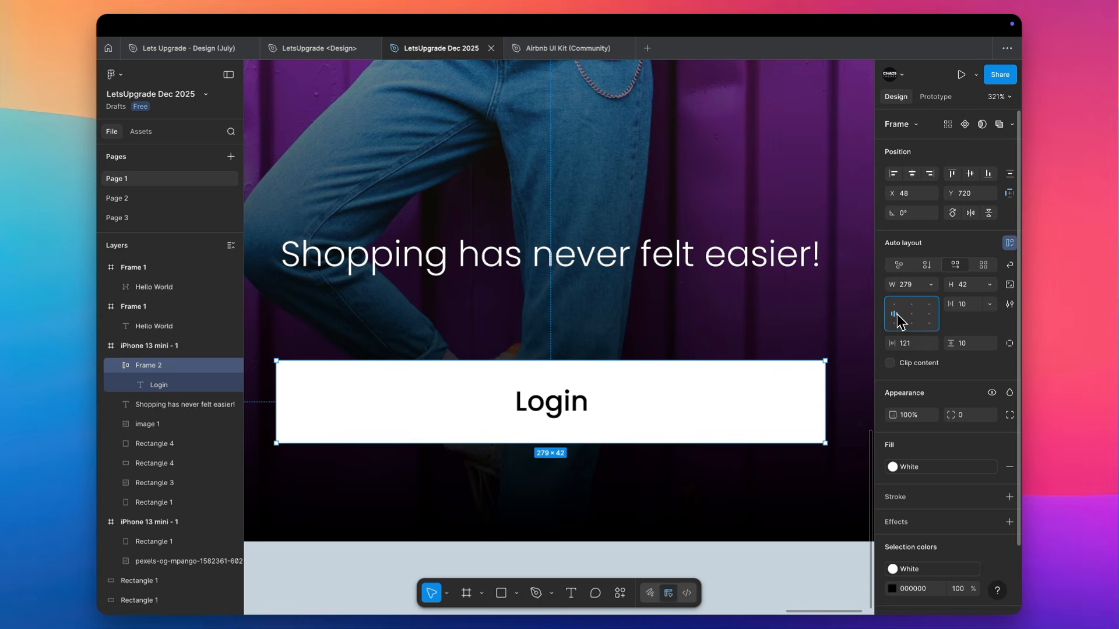
click(914, 344)
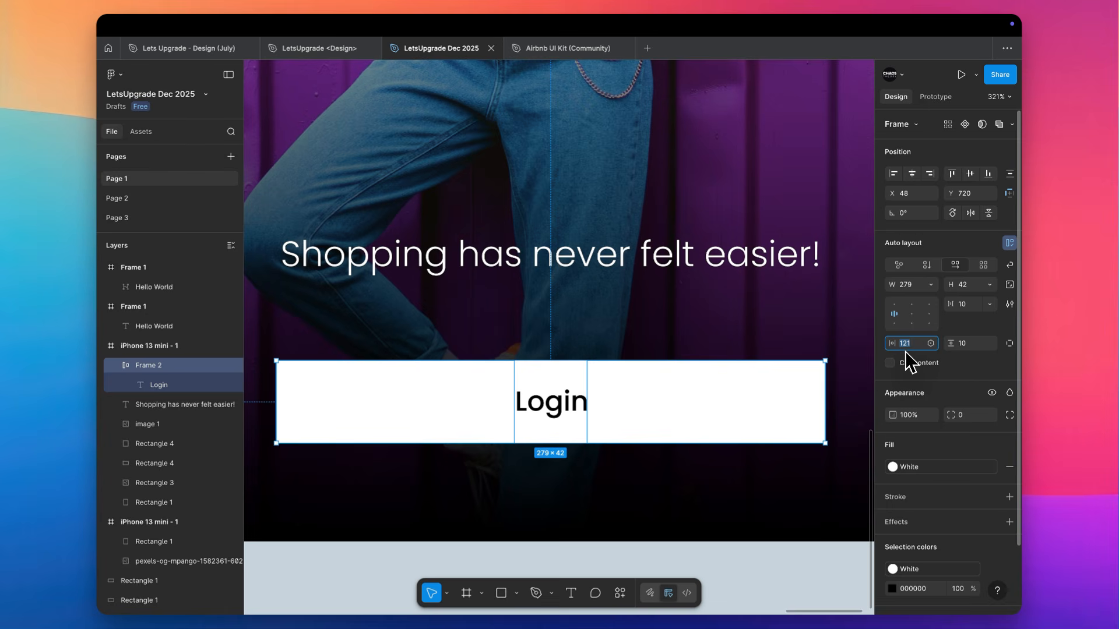
text(20)
key(Tab)
click(899, 316)
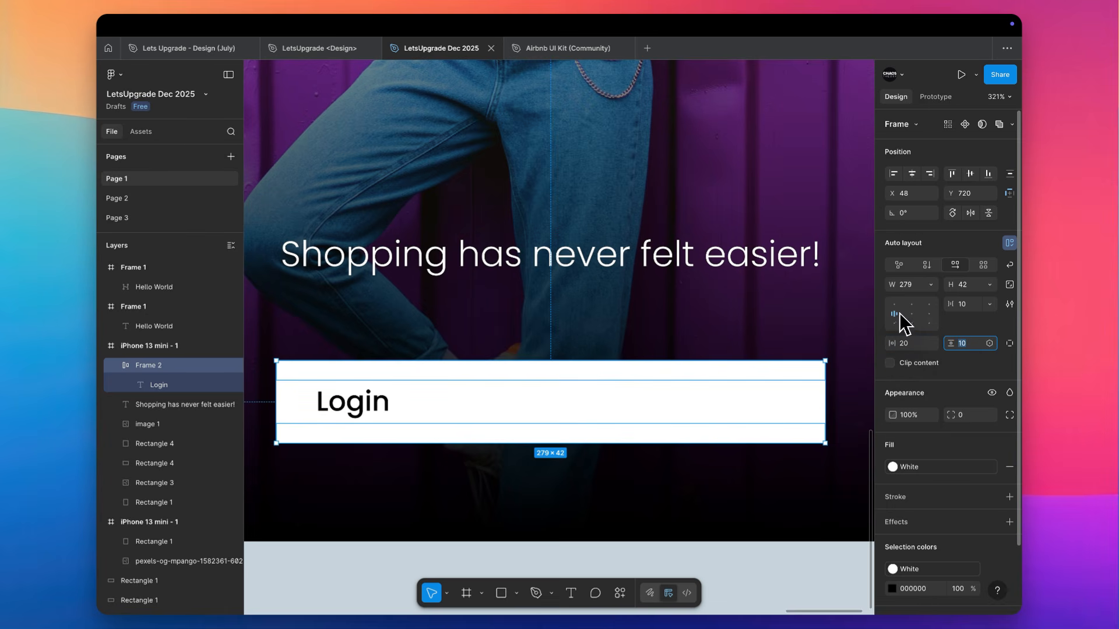
Test centring and then right-aligning the Login button frame's content, and narrow the frame from its left edge to 268 wide
click(912, 313)
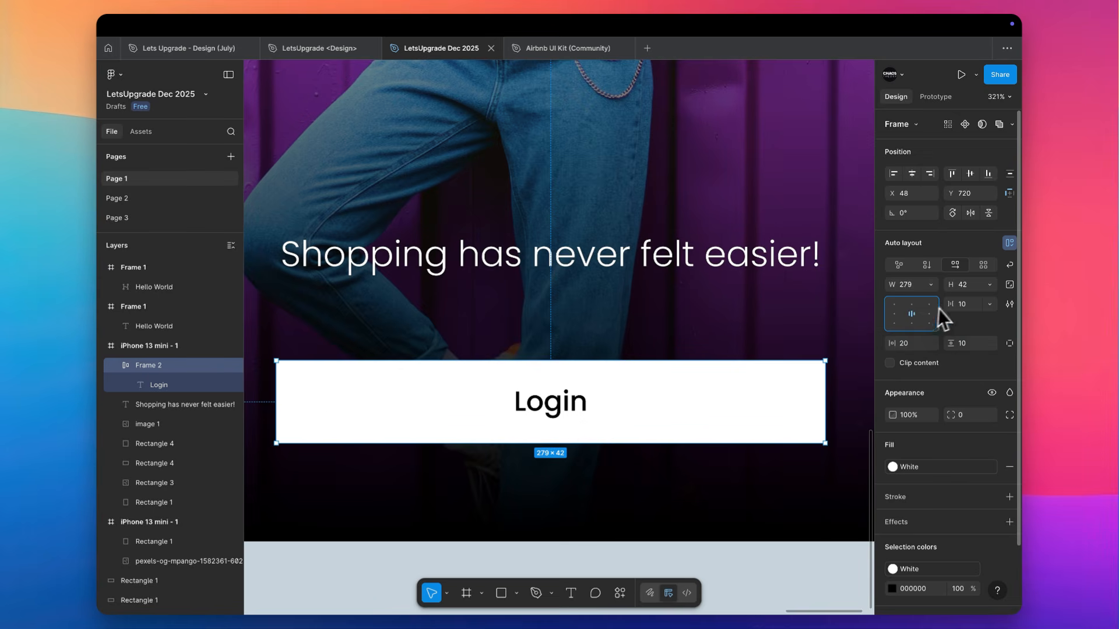
click(929, 314)
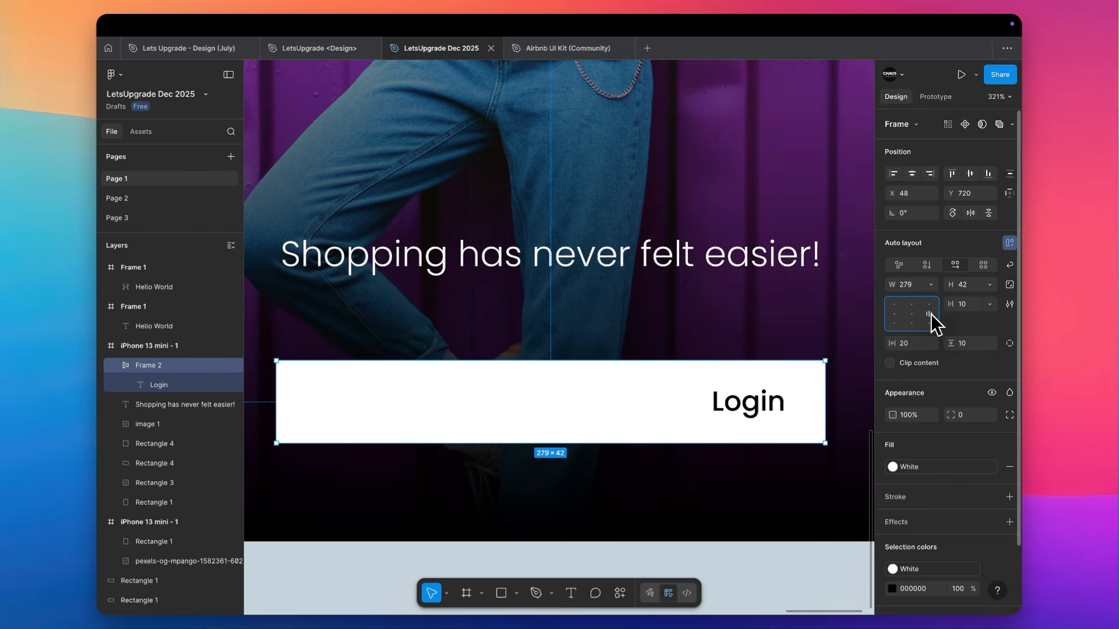
drag(276, 402, 298, 390)
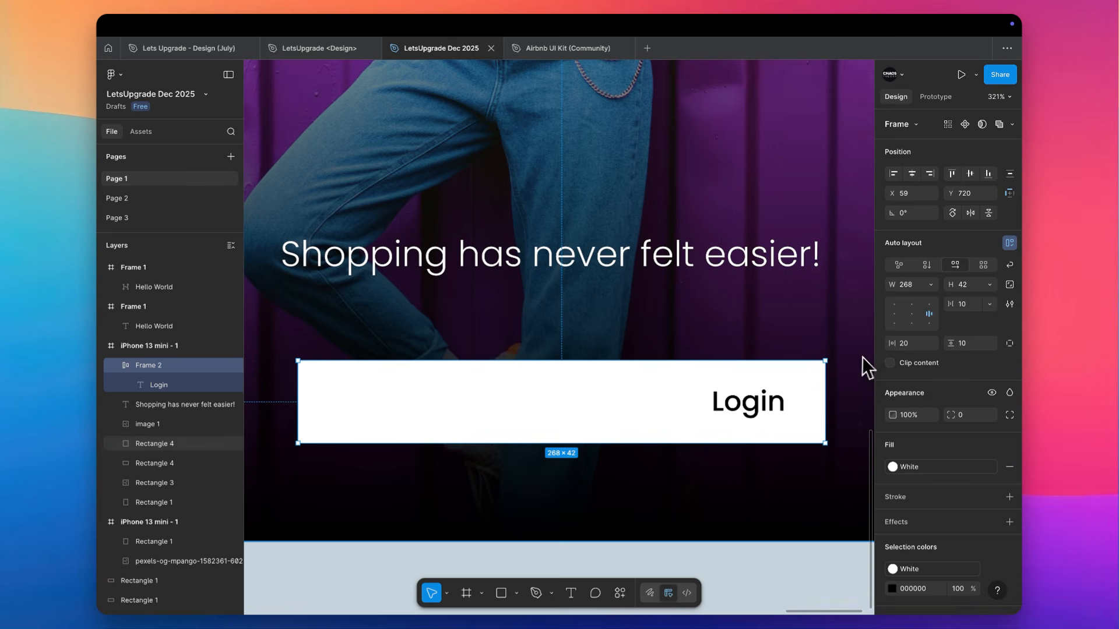
Centre the Login button frame's content, test narrowing the frame from its right edge, and undo that resize
click(910, 315)
drag(825, 396, 521, 406)
key(super+z)
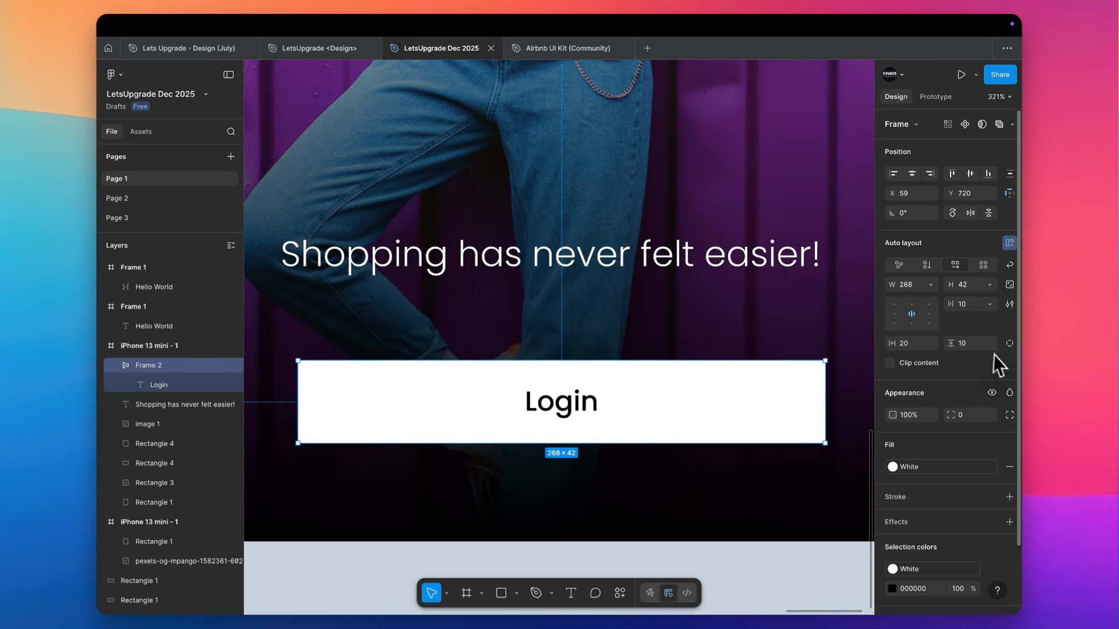
Set the Login button frame's vertical padding to 20 and its height to Hug contents
click(973, 343)
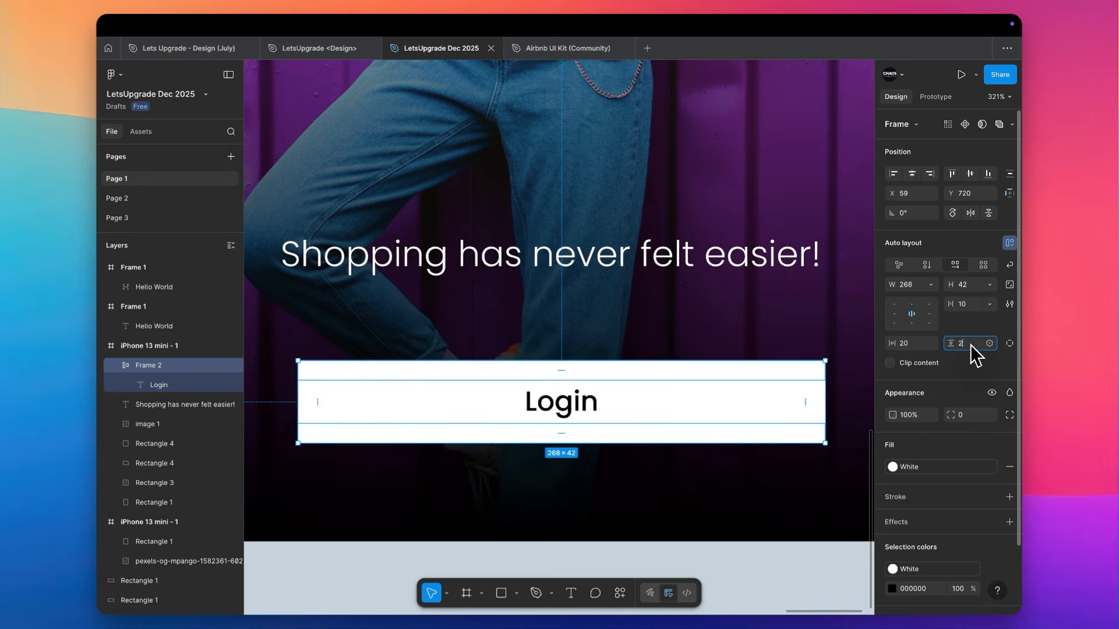
text(20)
key(Tab)
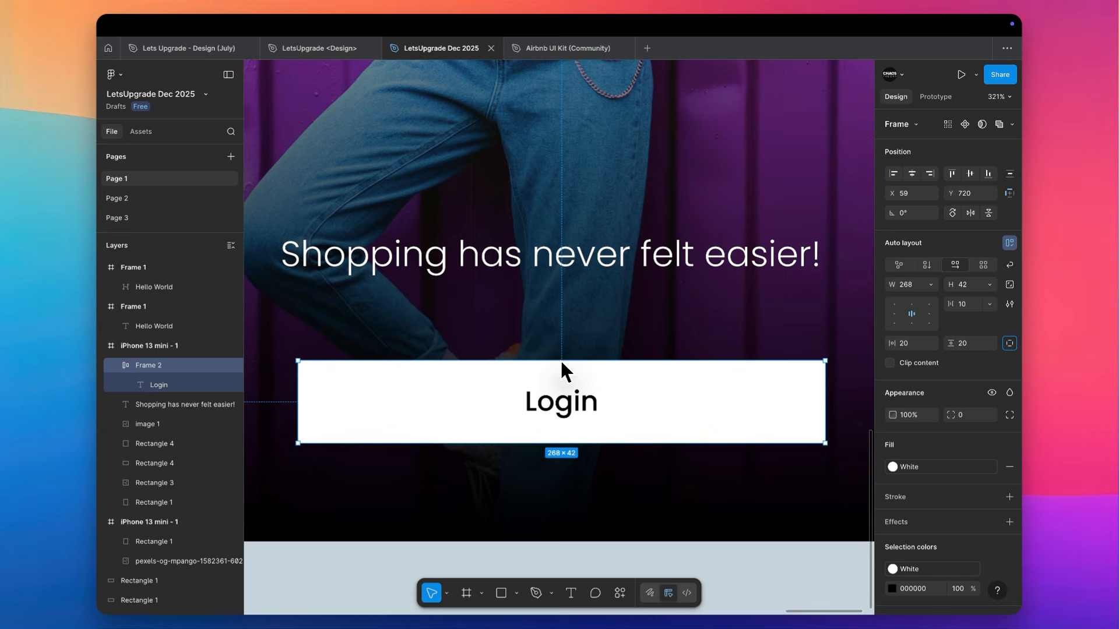
click(992, 284)
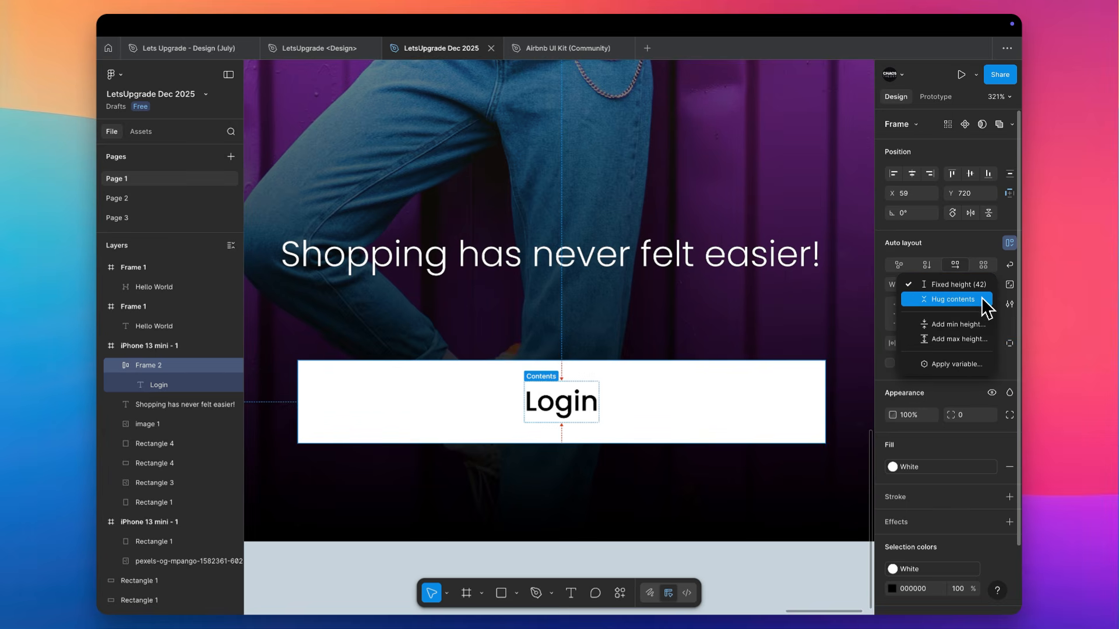
click(981, 298)
Set the Login button frame's vertical padding to 10
click(972, 345)
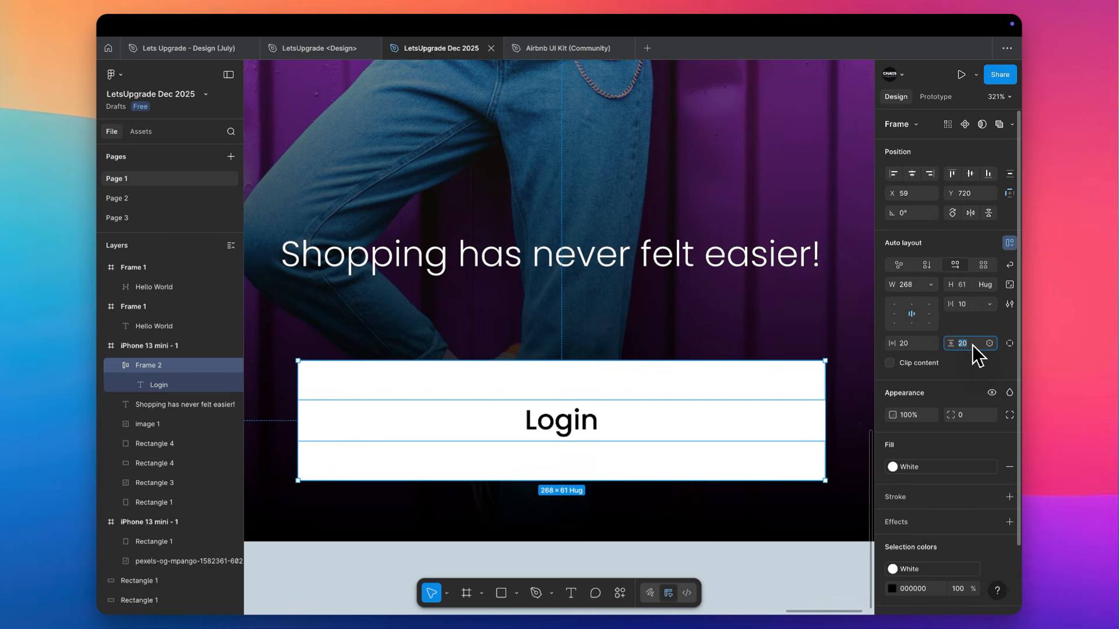
text(10)
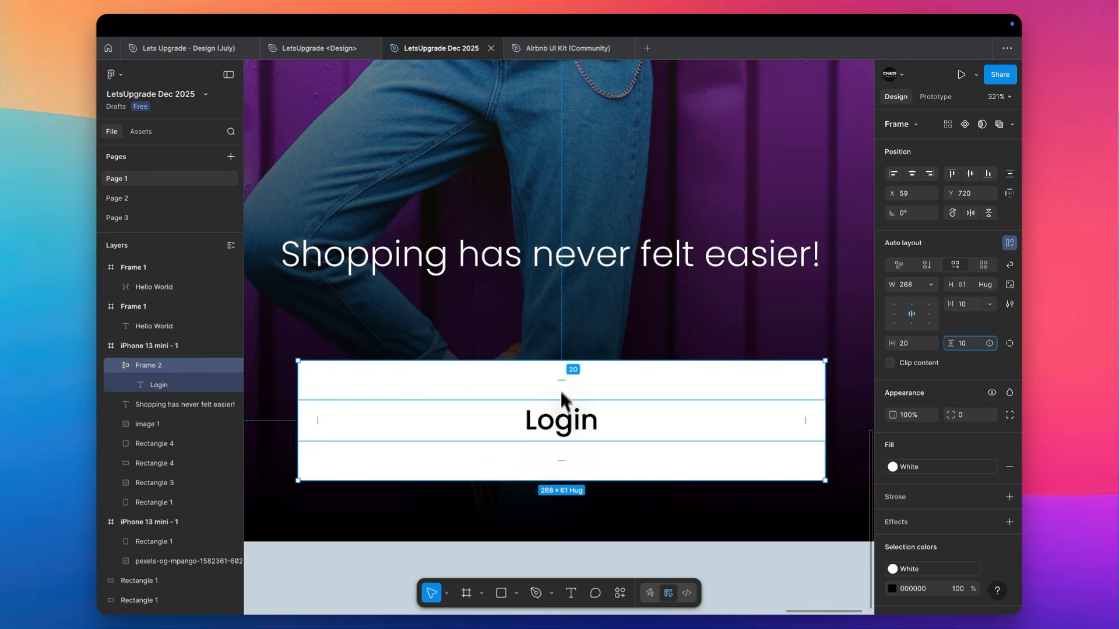
key(Tab)
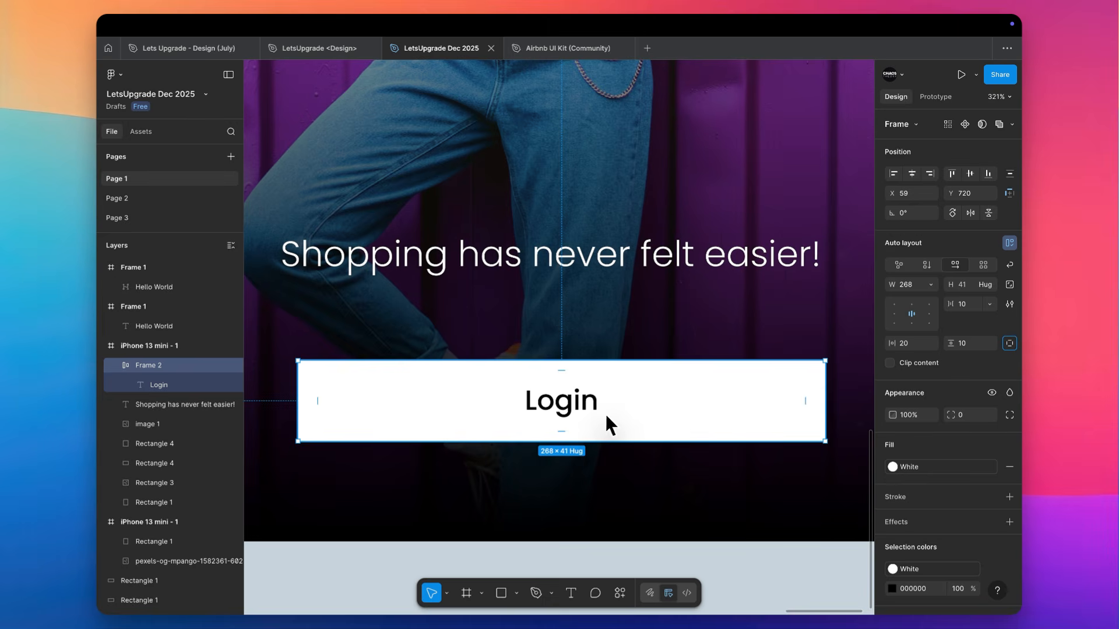
Deselect the Login button and examine the whole iPhone 13 mini screen design
click(645, 342)
scroll(655, 322, down, 10)
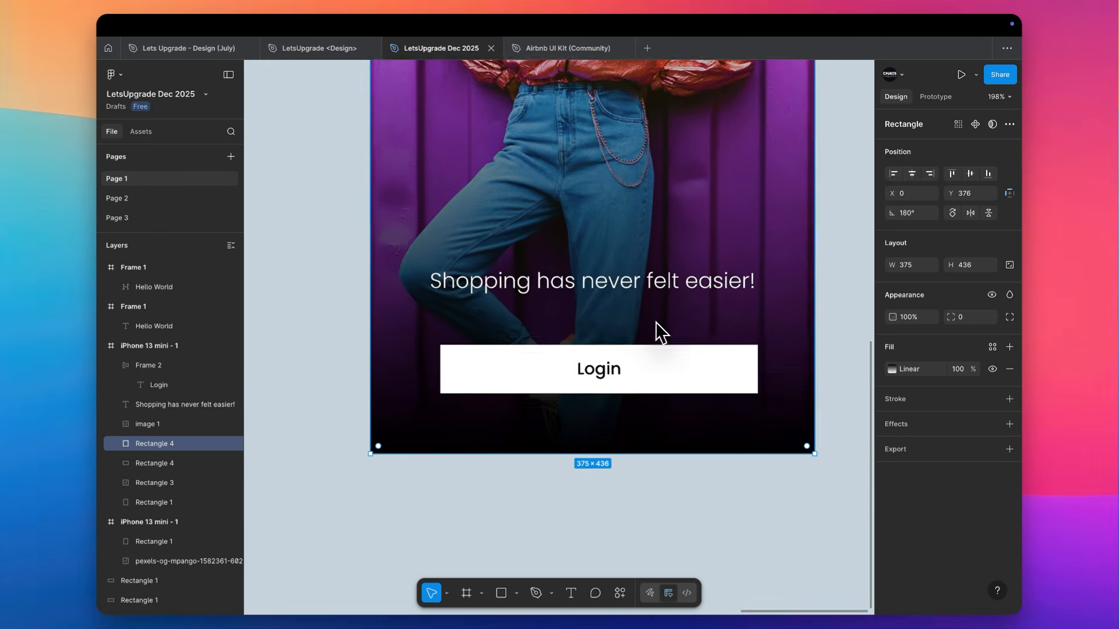
click(701, 319)
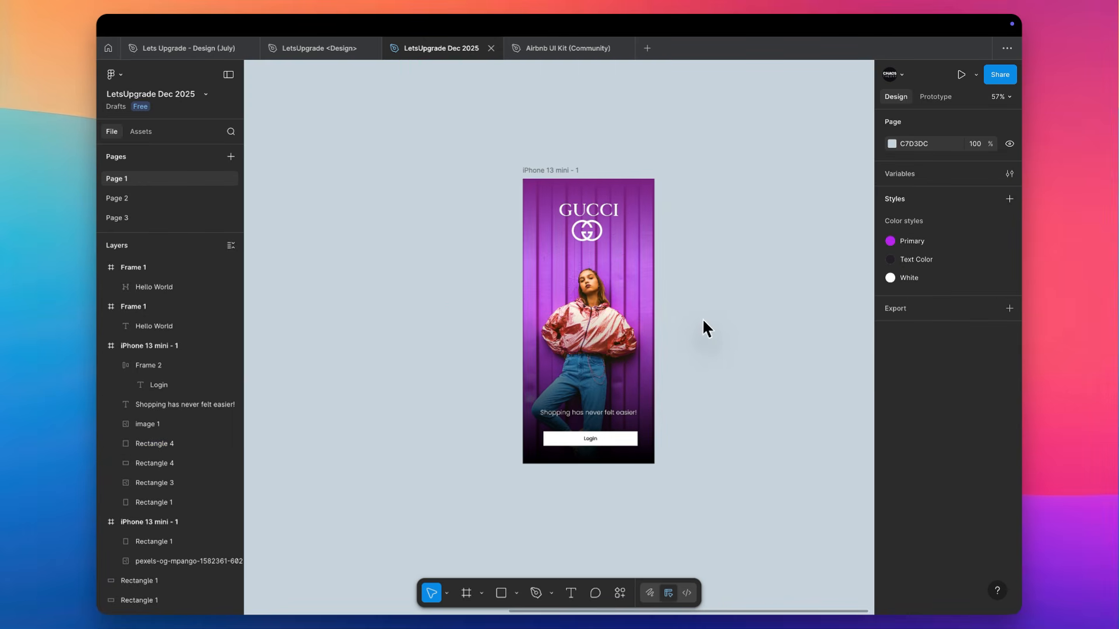
scroll(702, 319, up, 2)
scroll(701, 319, down, 3)
scroll(702, 319, left, 2)
scroll(687, 348, up, 3)
scroll(686, 348, right, 2)
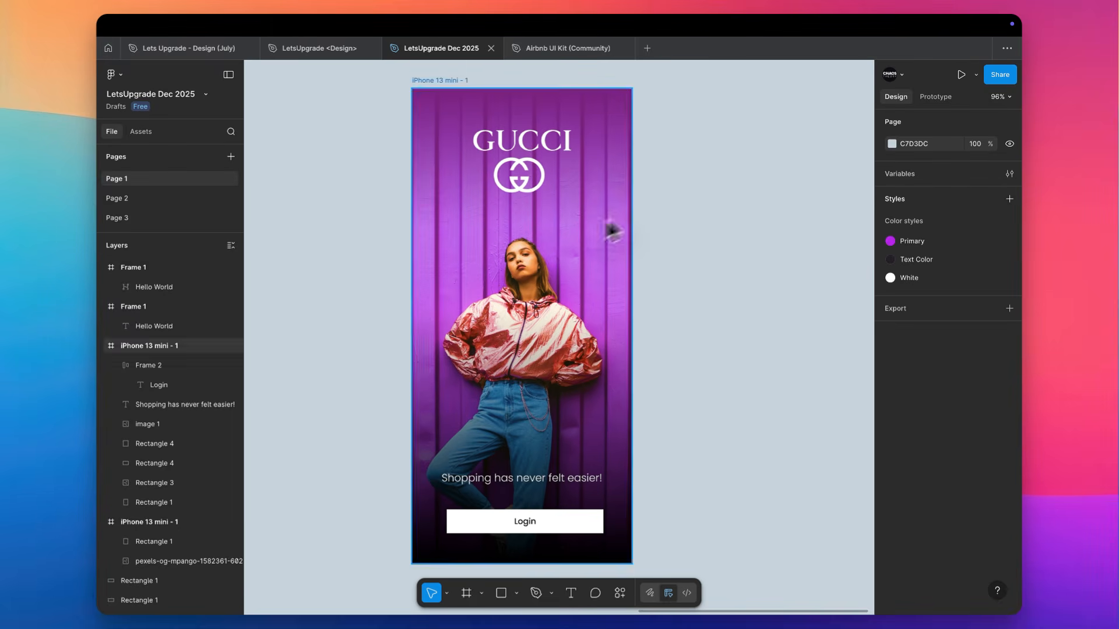
Switch to Safari, dismiss the donation prompt on the pink jacket photo's Pexels page, and browse its related photos
key(super+Tab)
key(super+Tab)
key(super+shift+Tab)
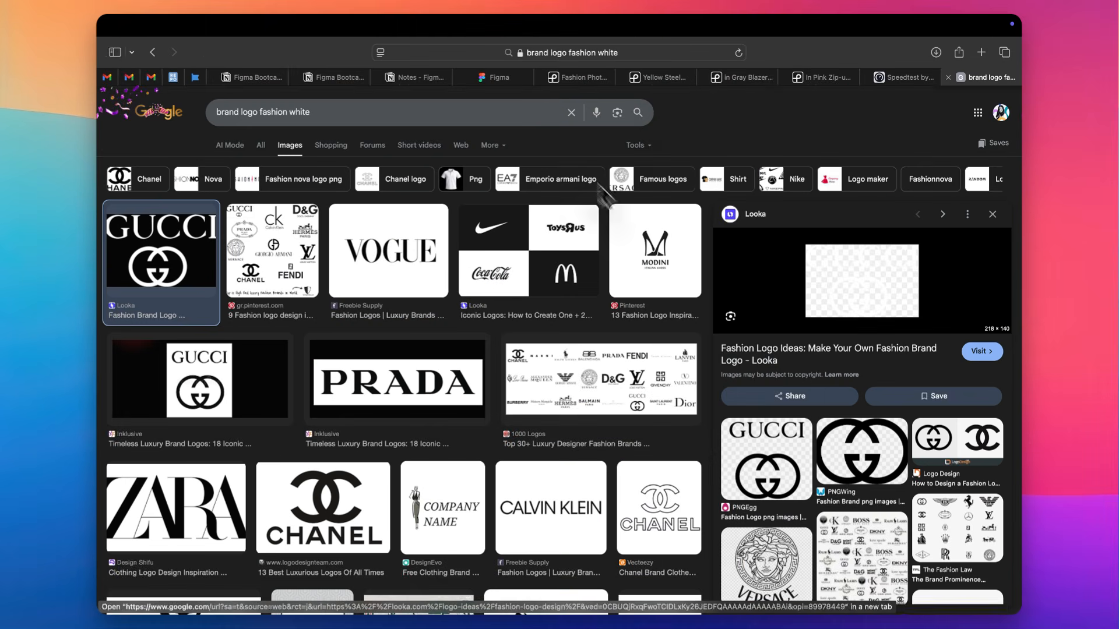
key(ctrl+shift+Tab)
key(ctrl+shift+Tab)
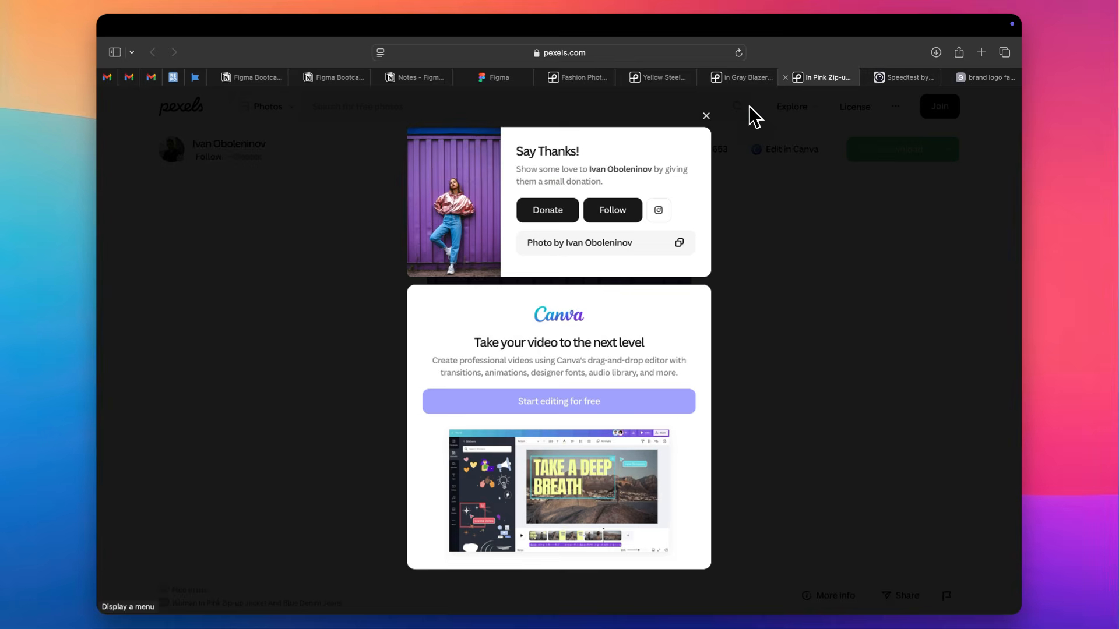
click(705, 116)
scroll(711, 256, down, 15)
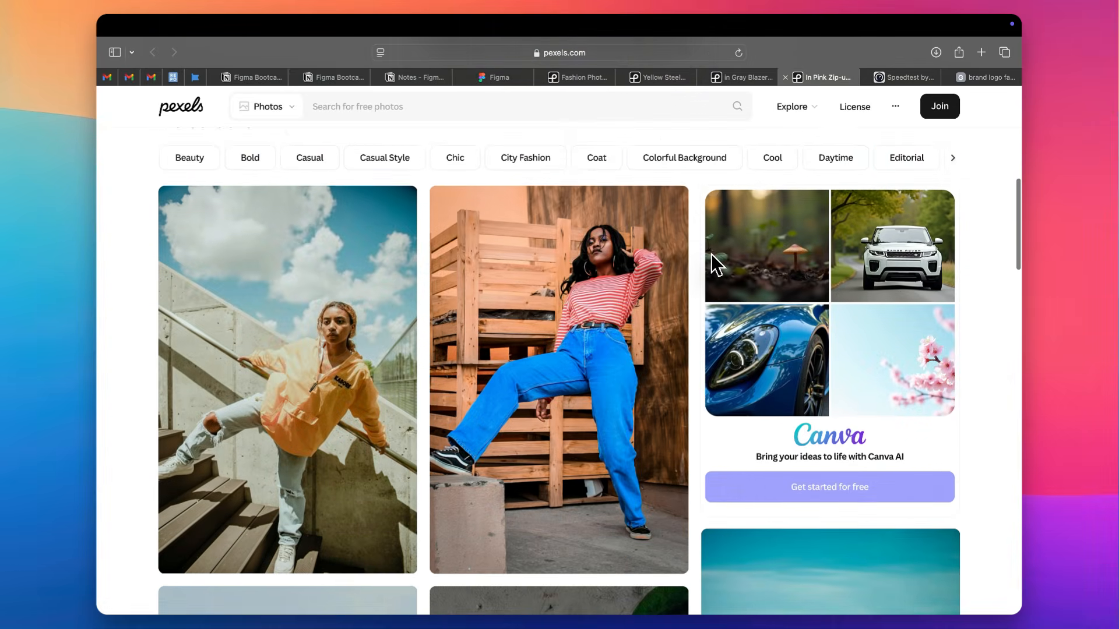
scroll(711, 255, down, 20)
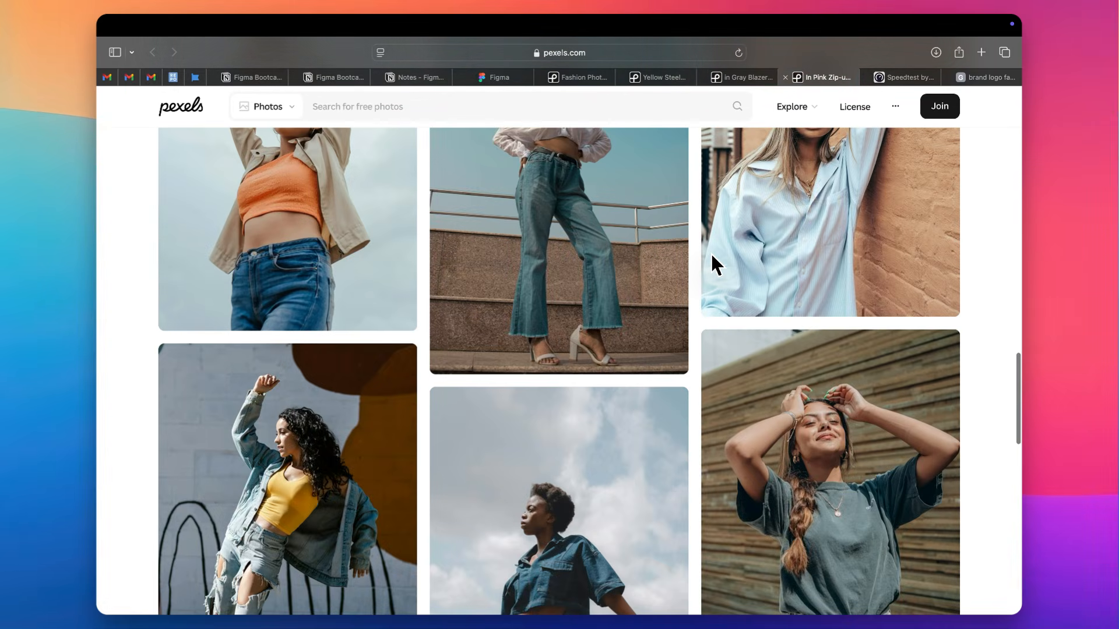
scroll(712, 254, down, 5)
Close the pink jacket photo's page and browse the photos related to the woman in gray clothing
key(super+w)
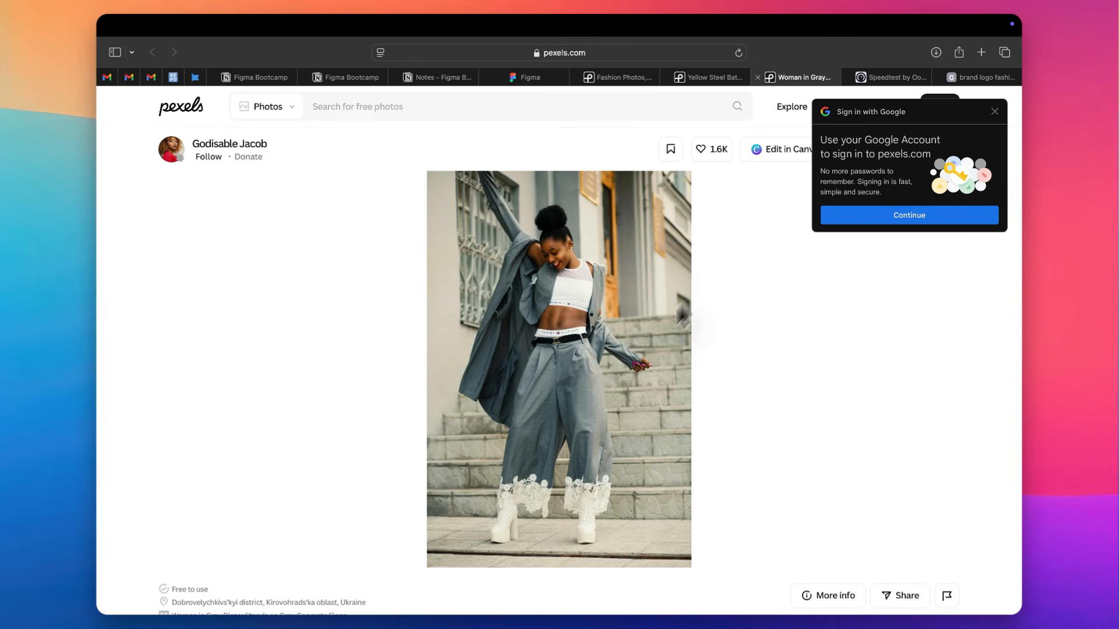
scroll(583, 384, down, 15)
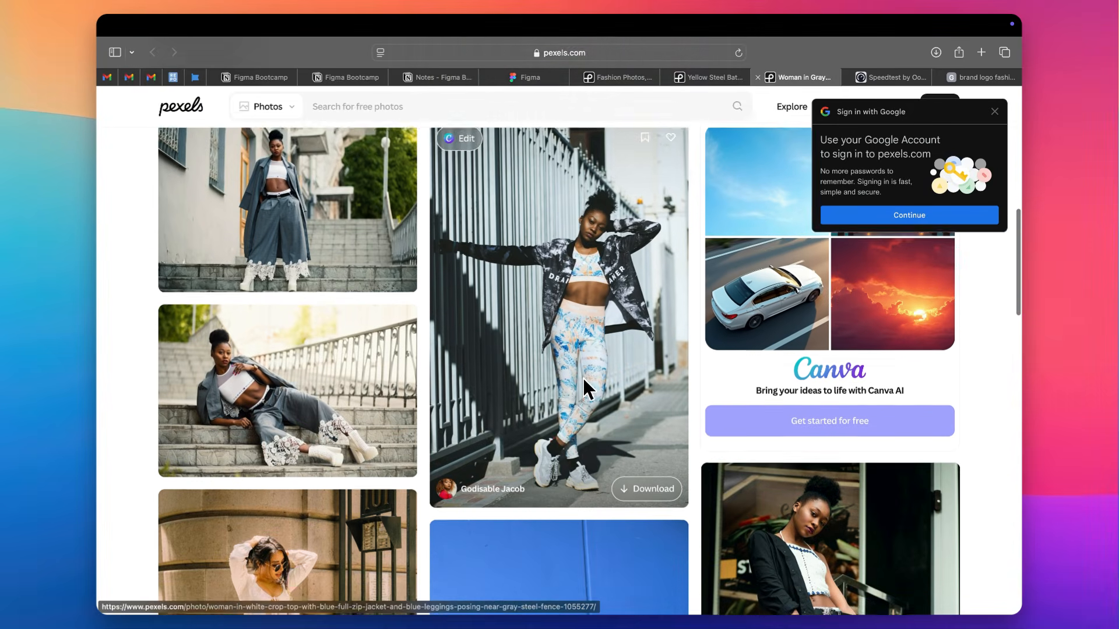
scroll(584, 386, down, 15)
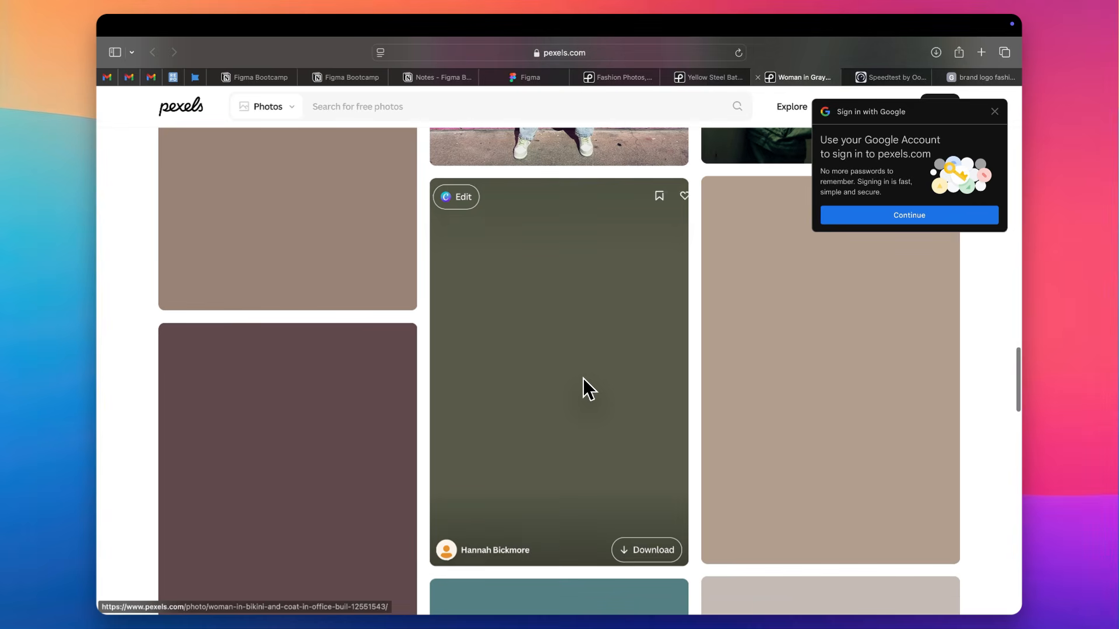
Search Pexels for "model" and browse the photo results for a full-length fashion picture
click(475, 107)
text(model)
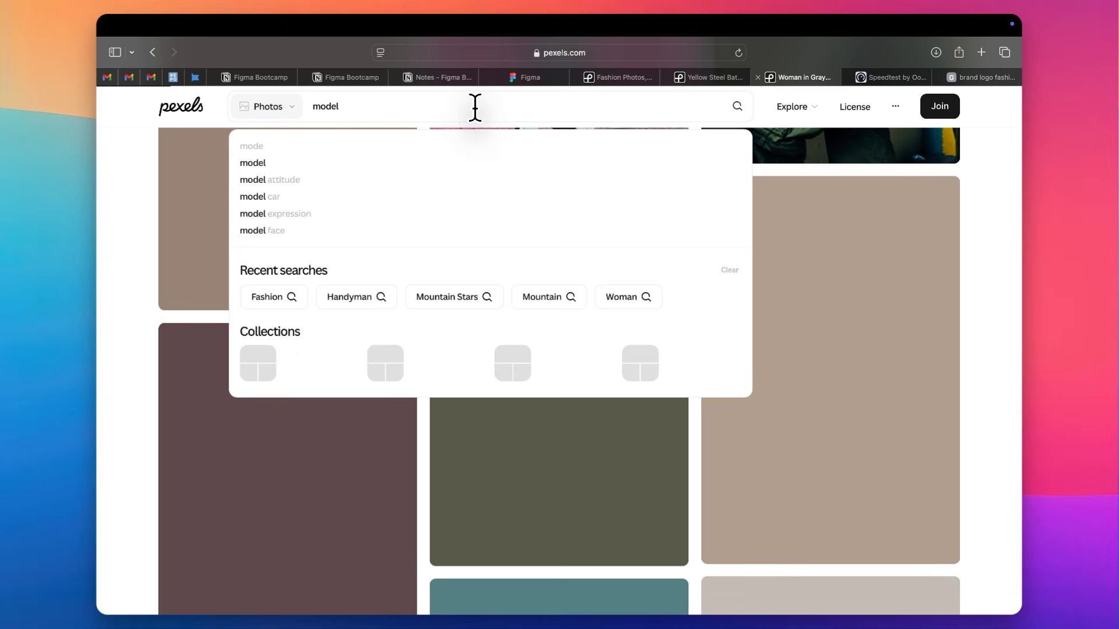
key(Return)
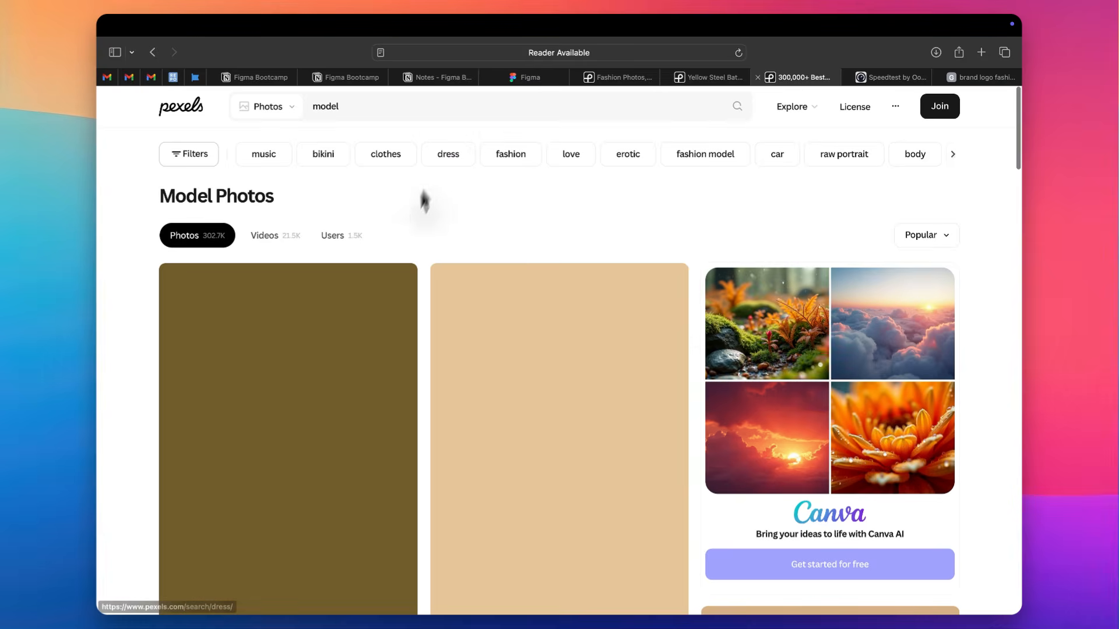
scroll(127, 432, down, 8)
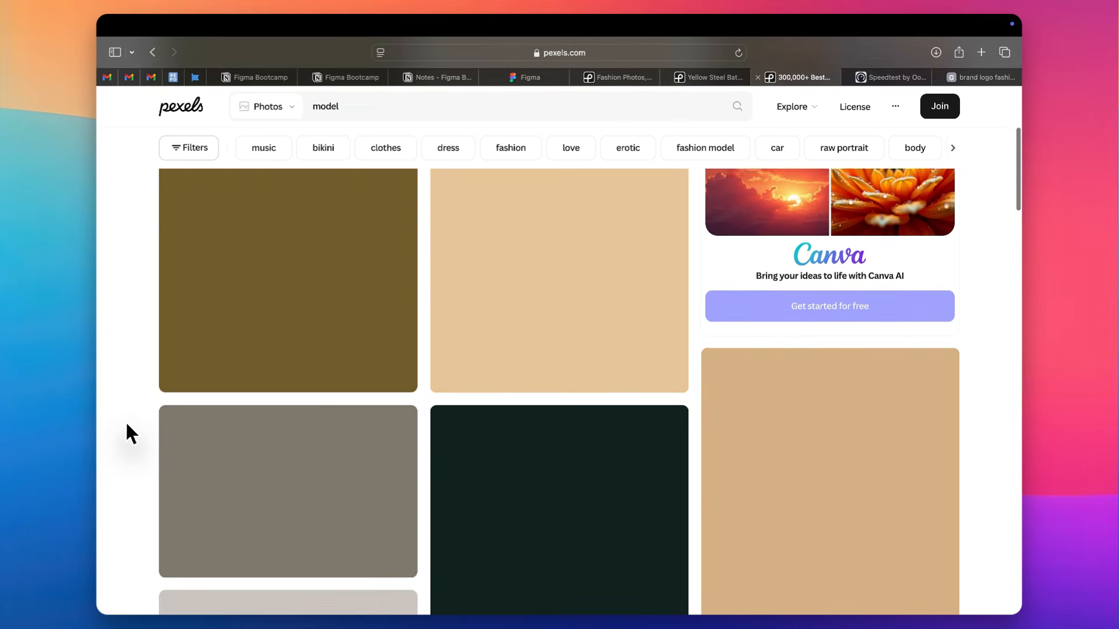
scroll(127, 426, down, 10)
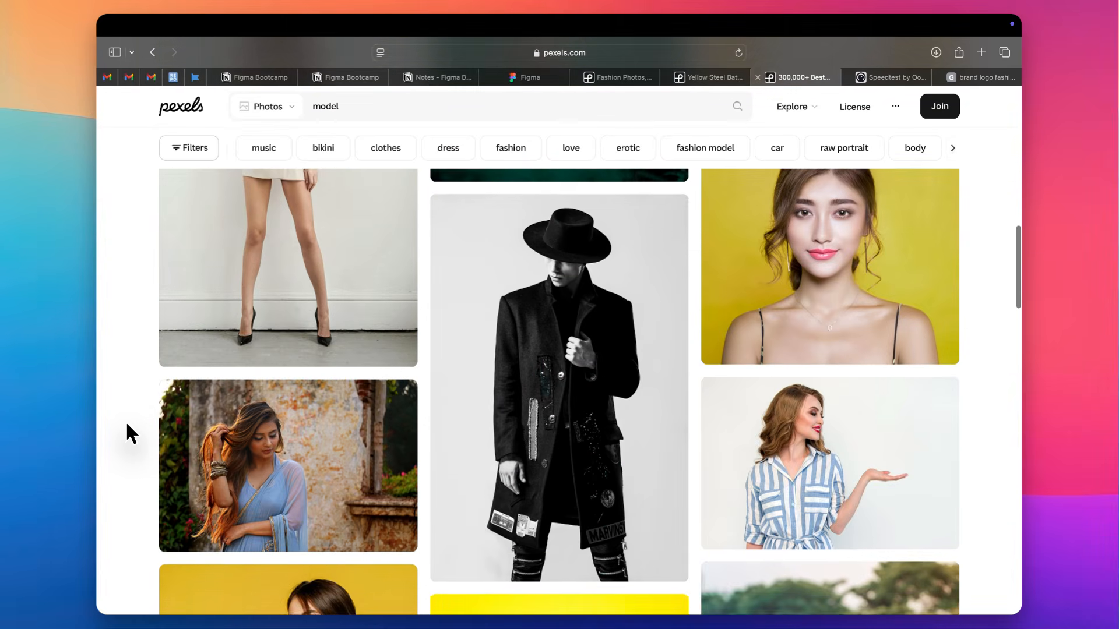
scroll(128, 428, down, 2)
Open the photo of the man in a black hat and coat in a new tab and download it at original size, 3658x5487
right_click(574, 289)
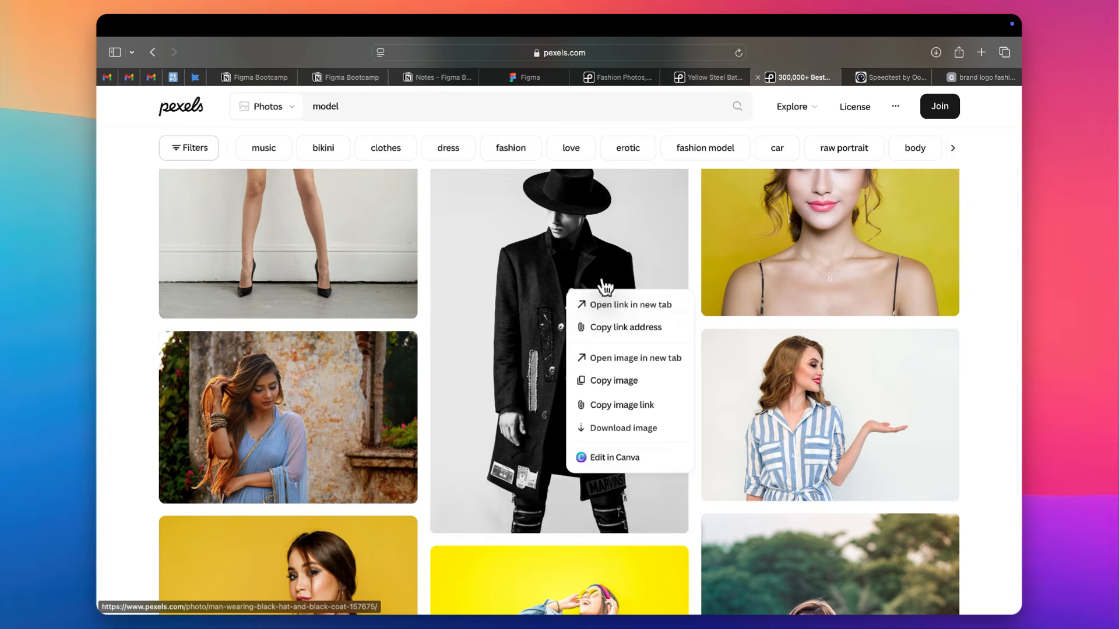
click(589, 304)
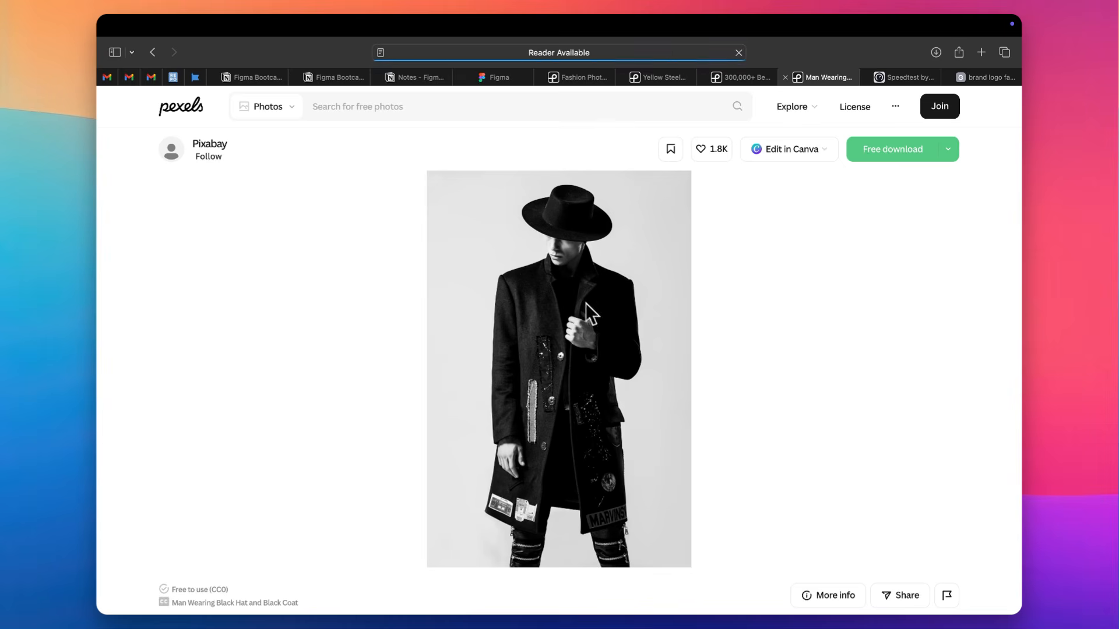
click(949, 153)
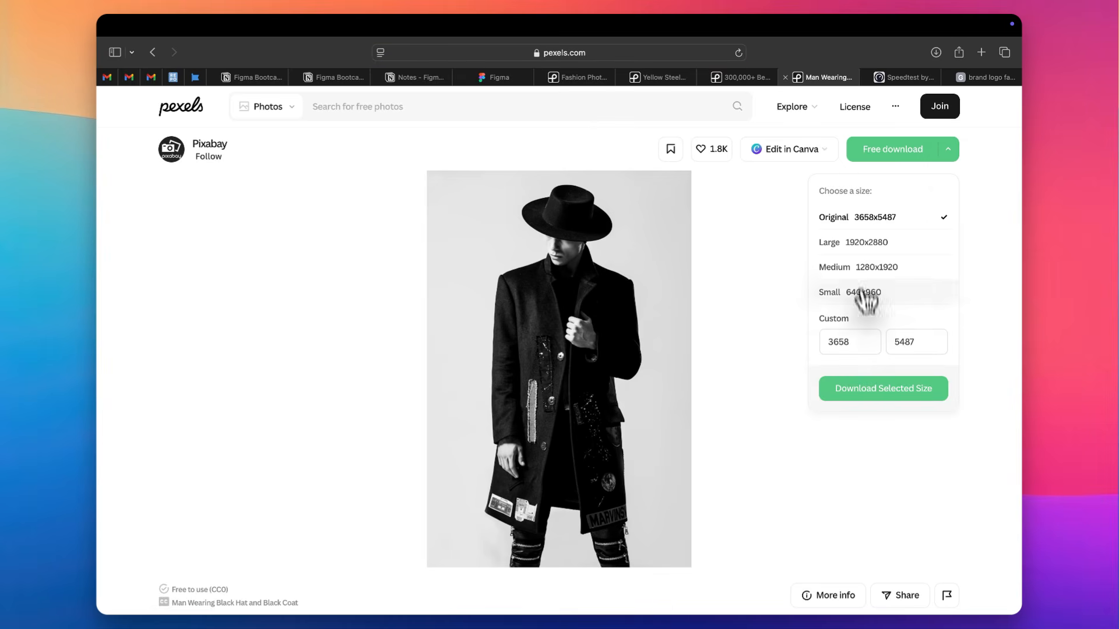
click(853, 390)
Switch from the browser back to the LetsUpgrade Dec 2025 file in Figma
click(907, 76)
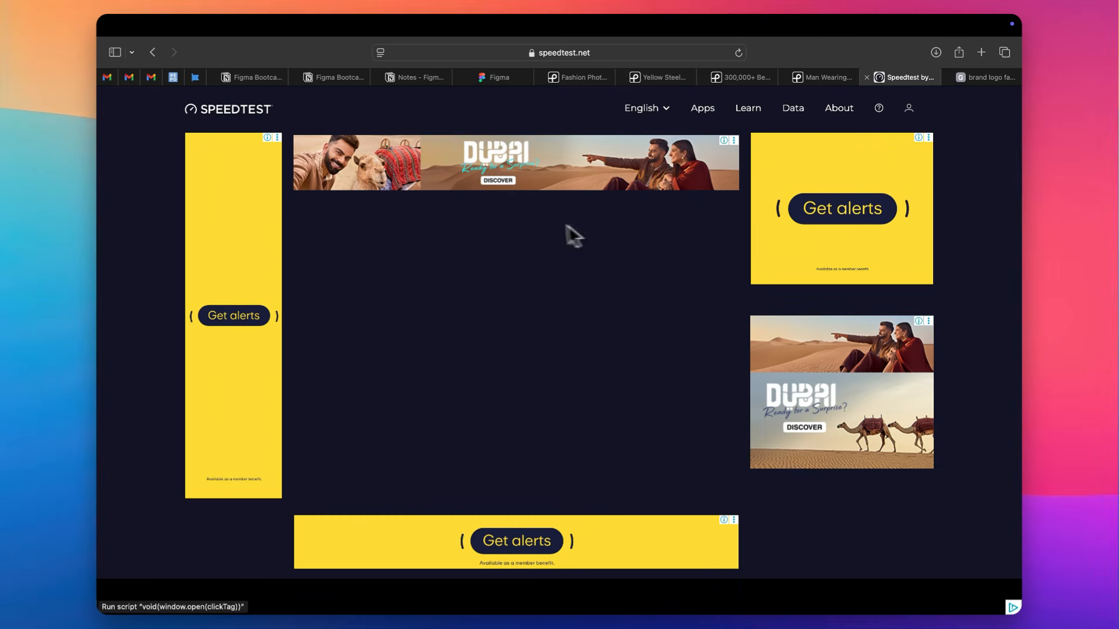
key(ctrl+Left)
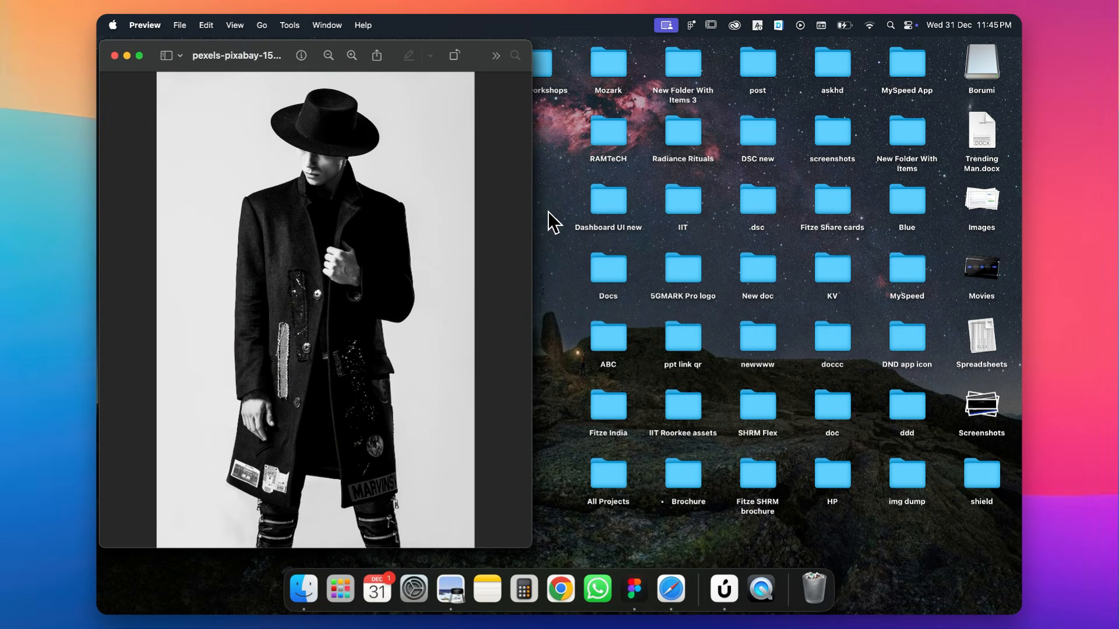
key(ctrl+Right)
key(ctrl+Right)
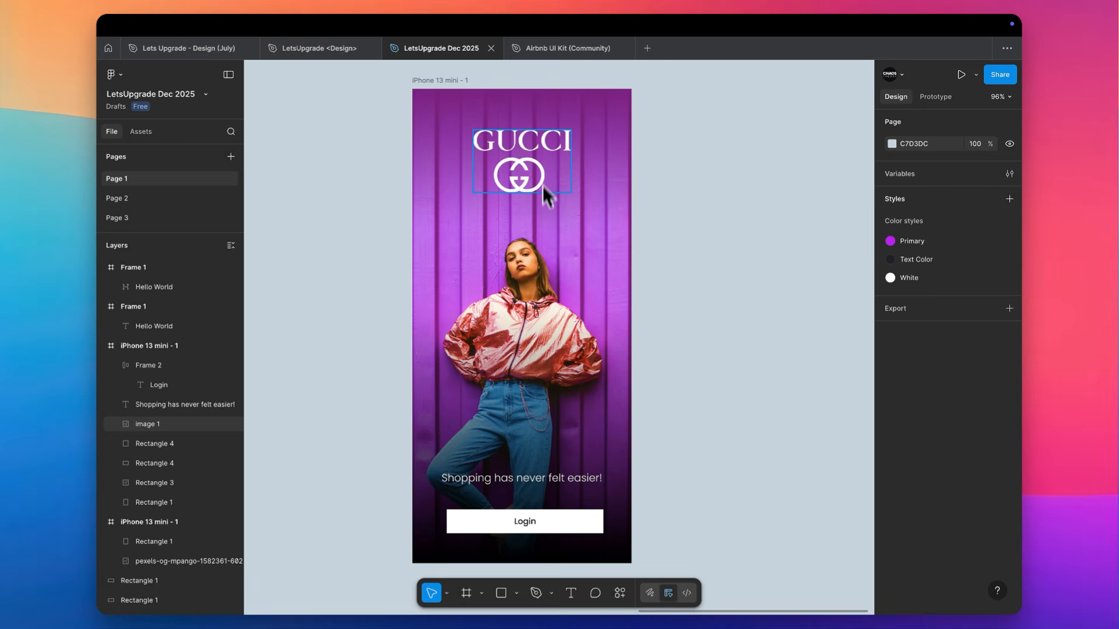
Turn the white Gucci logo black by lowering its image fill's exposure, contrast and highlights to the minimum
click(541, 153)
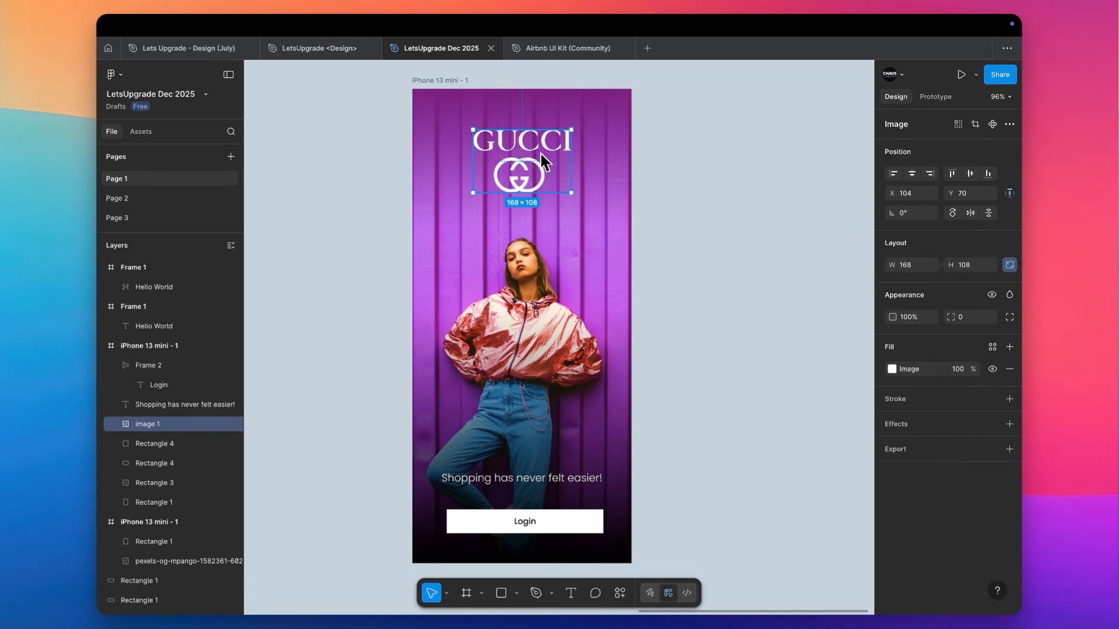
click(894, 365)
drag(828, 473, 743, 496)
drag(735, 576, 785, 578)
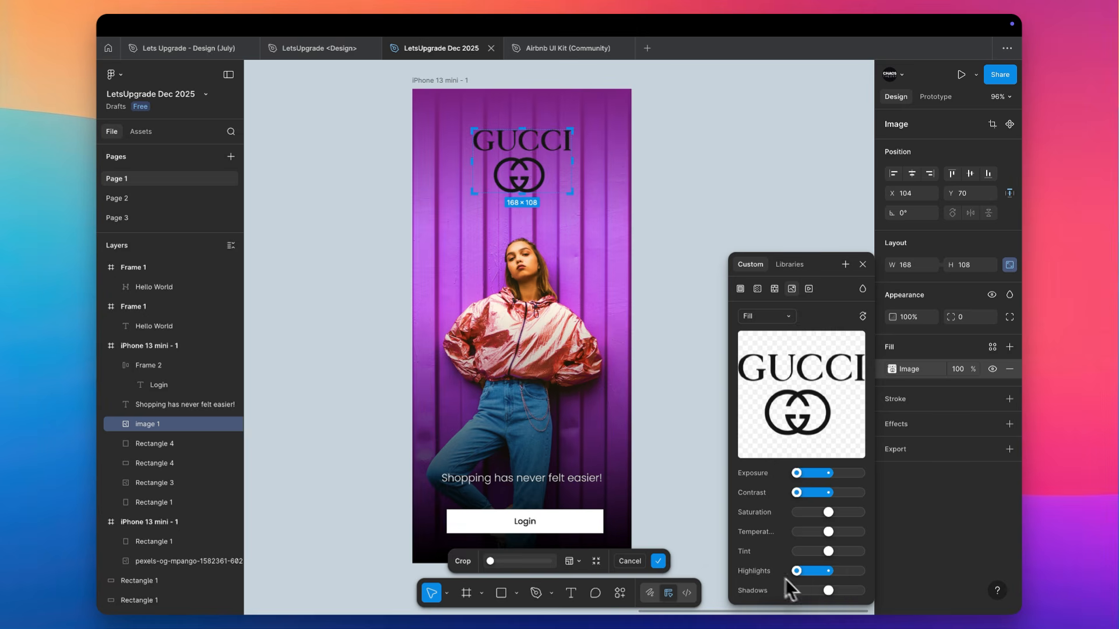
click(673, 120)
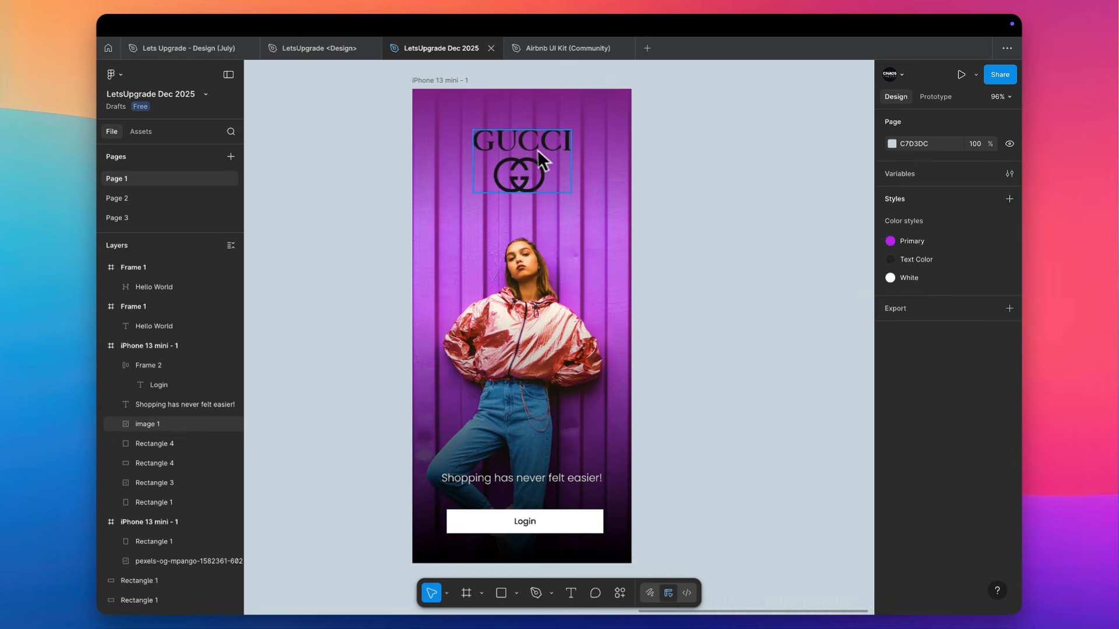
Move the Gucci logo out of the iPhone frame onto the canvas beside it, and delete the gradient overlay at the frame's top
drag(537, 149, 849, 151)
click(545, 188)
key(Delete)
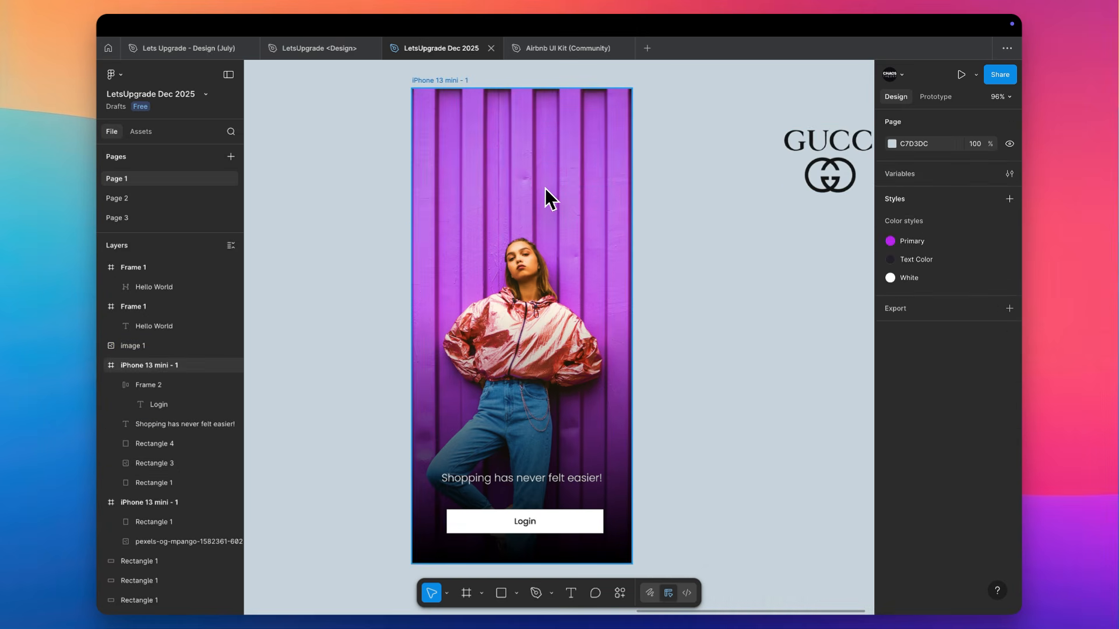
Replace the purple model photo in the iPhone frame with the downloaded image pexels-pixabay-157675.jpg
click(530, 194)
key(super+shift+k)
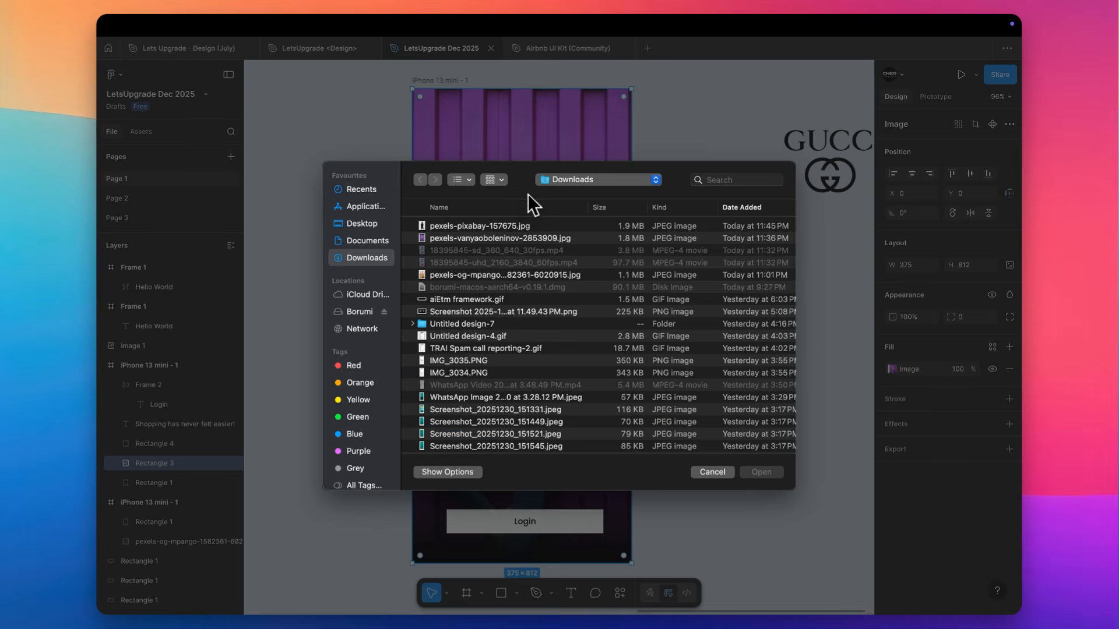
double_click(486, 232)
click(551, 252)
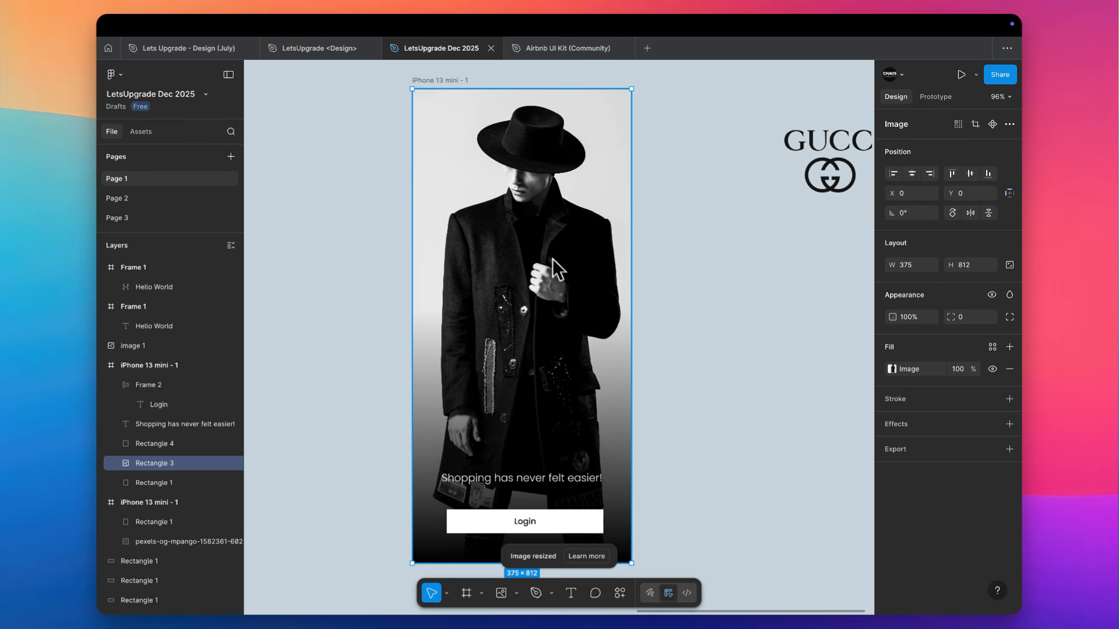
click(539, 458)
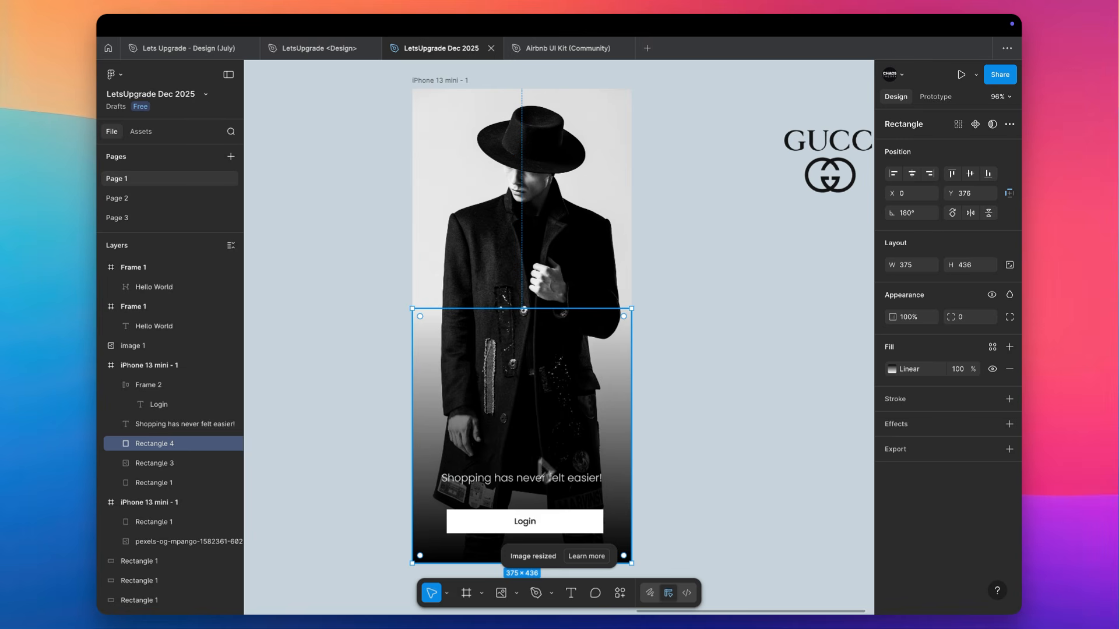
scroll(652, 397, down, 1)
scroll(654, 394, down, 2)
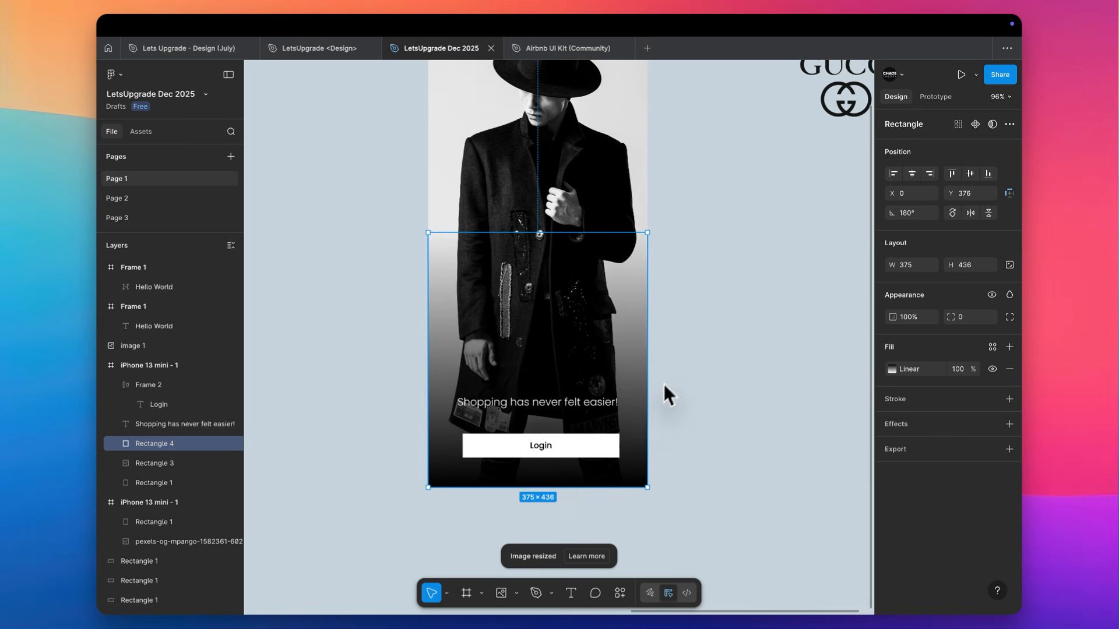
click(663, 383)
Adjust the new photo's image fill: raise exposure slightly, set contrast and highlights to maximum, and shadows to minimum
scroll(673, 370, up, 3)
click(603, 262)
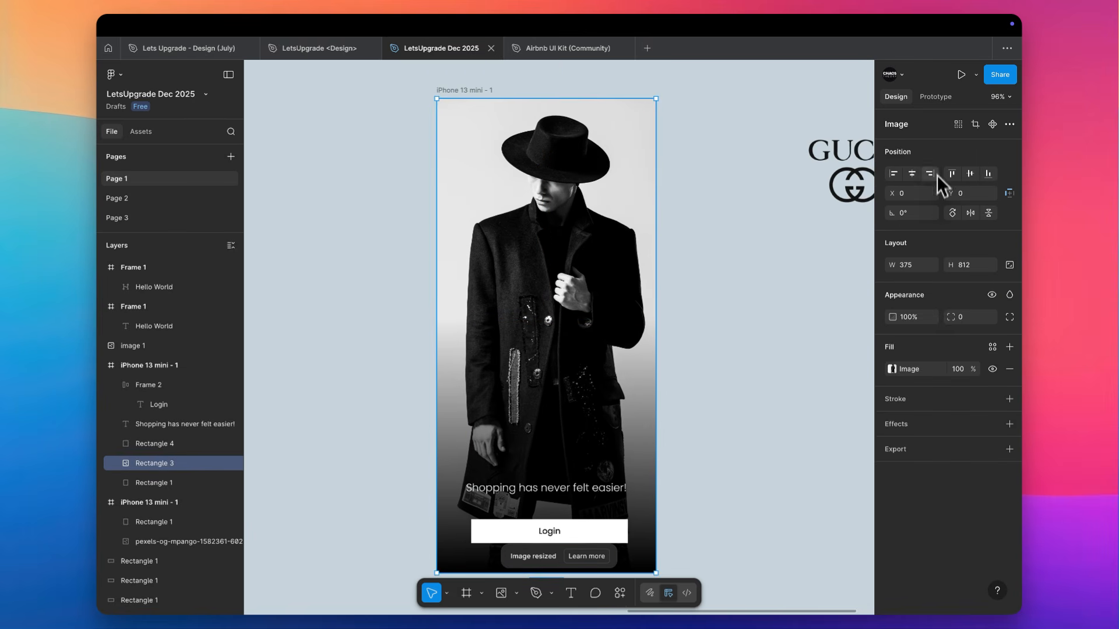
click(894, 371)
click(839, 473)
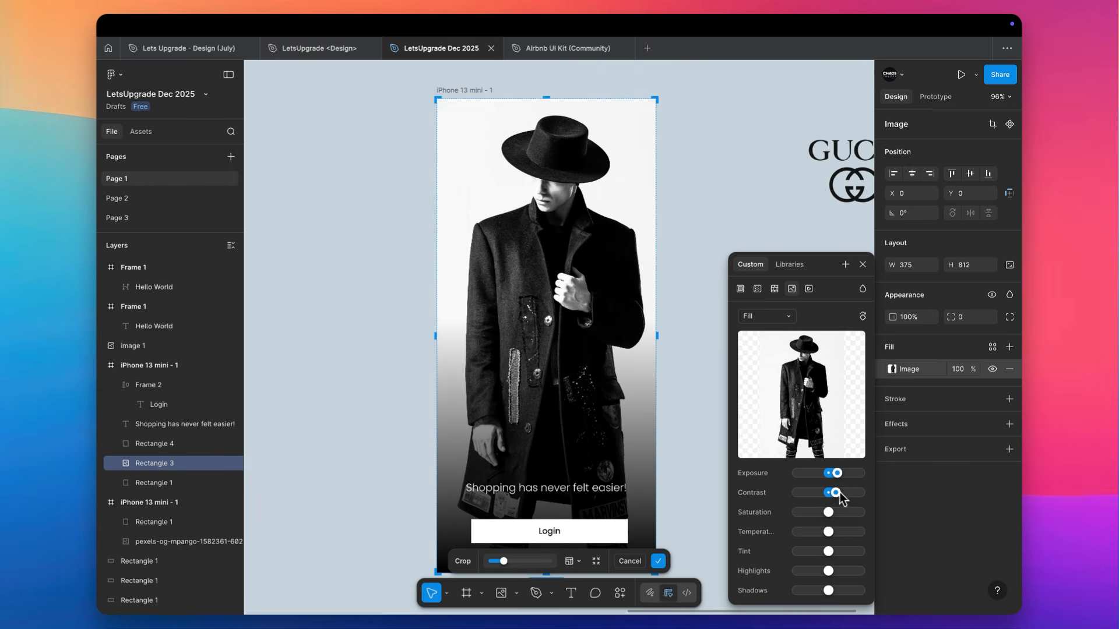
drag(840, 494, 860, 494)
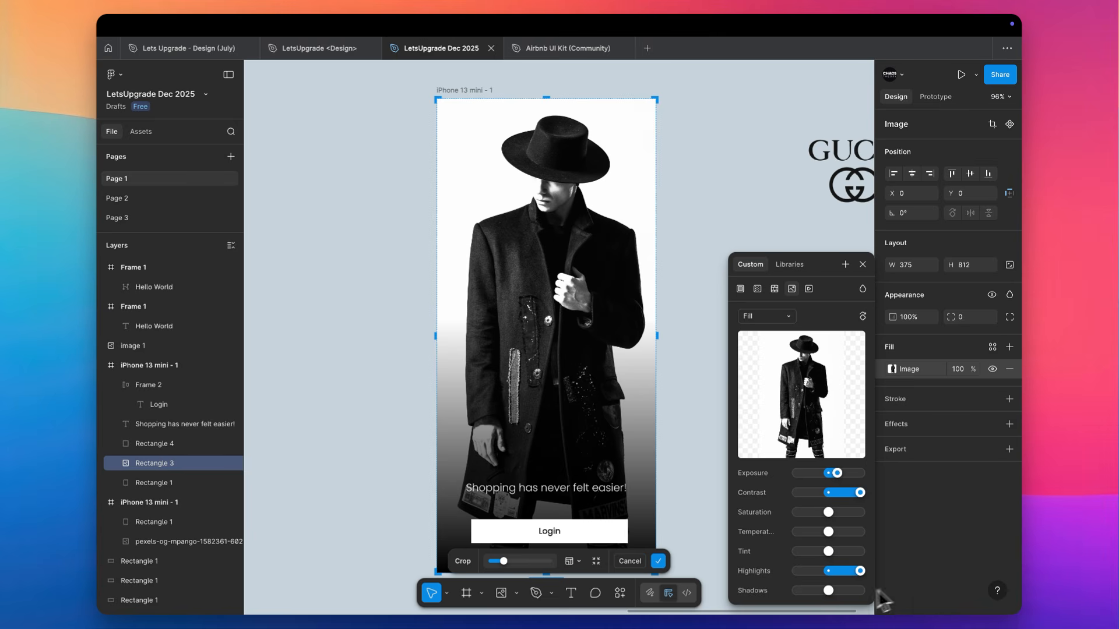
drag(828, 594, 808, 603)
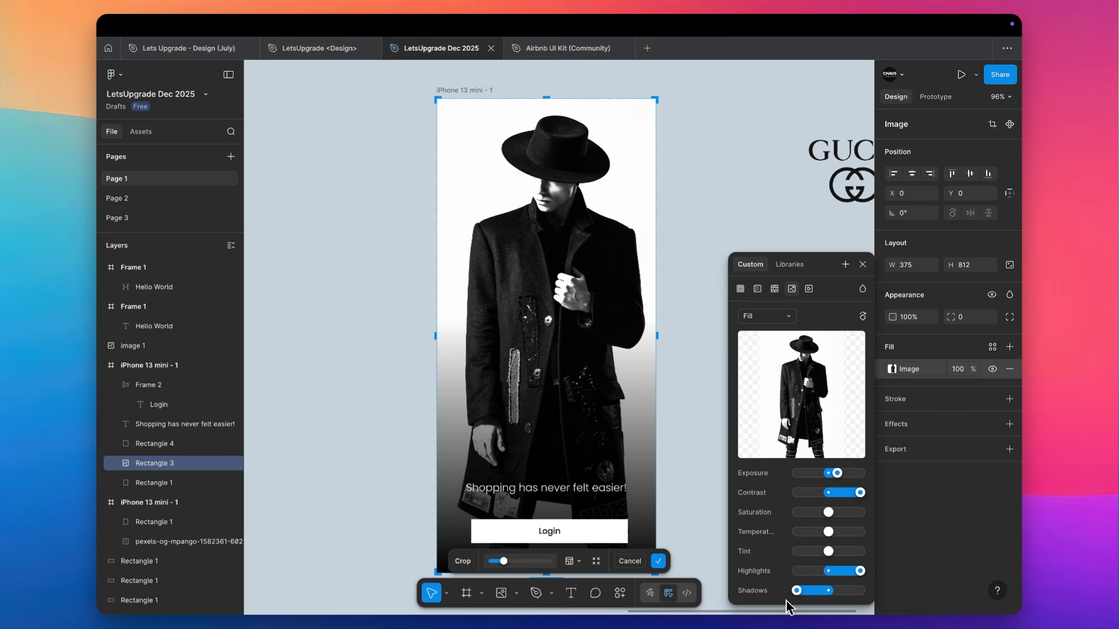
click(729, 201)
Scale the model photo down proportionally to about 283 × 611, keeping it centred against the frame's lower edge
scroll(729, 202, down, 5)
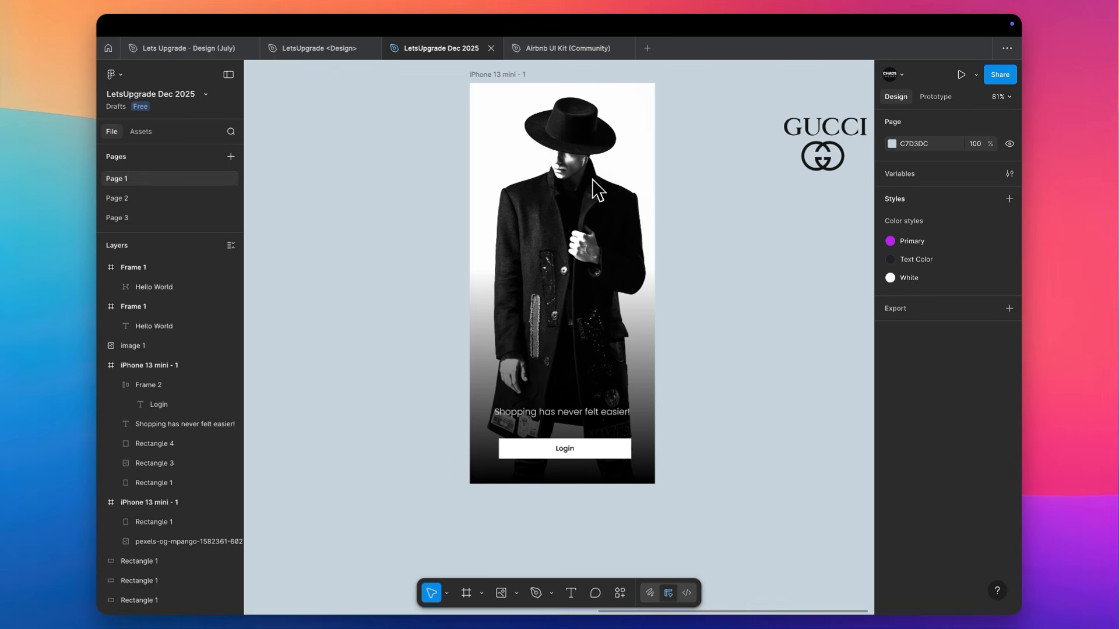
scroll(575, 170, up, 2)
click(568, 175)
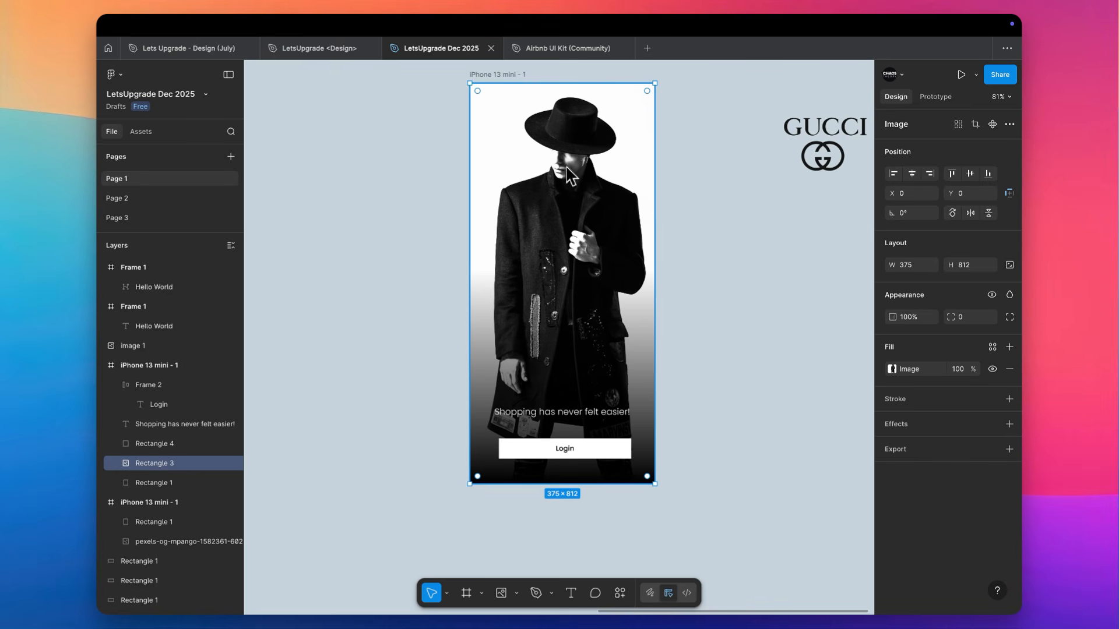
click(569, 78)
click(565, 88)
drag(564, 83, 571, 182)
click(673, 178)
Move the black Gucci logo into the iPhone frame above the model's hat and centre it horizontally
scroll(673, 179, right, 1)
scroll(673, 179, up, 1)
click(787, 189)
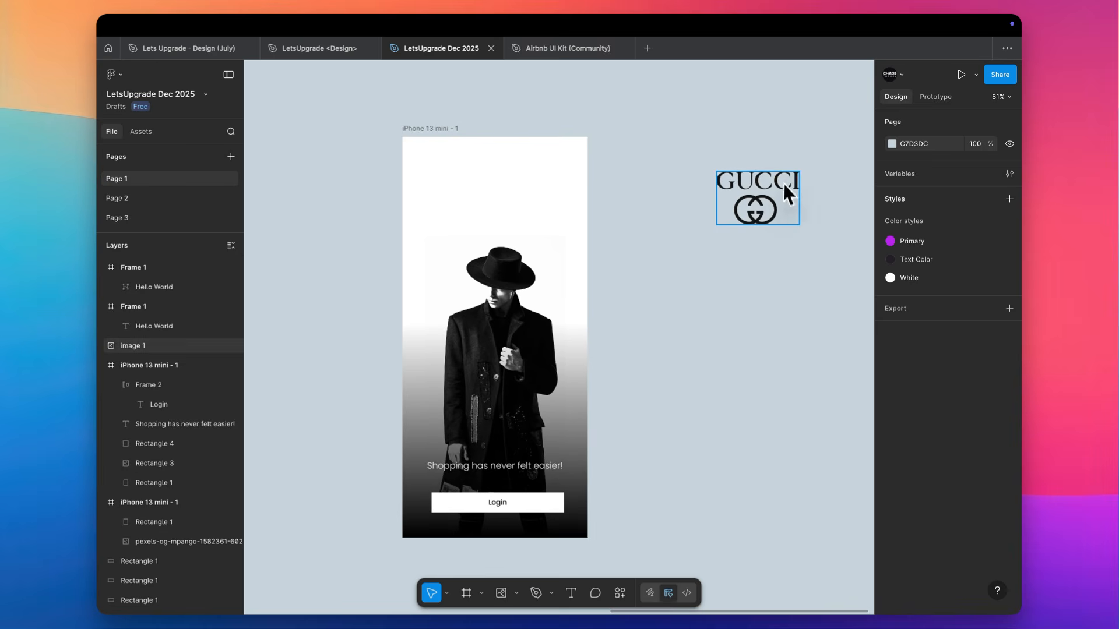
drag(787, 189, 526, 191)
click(912, 173)
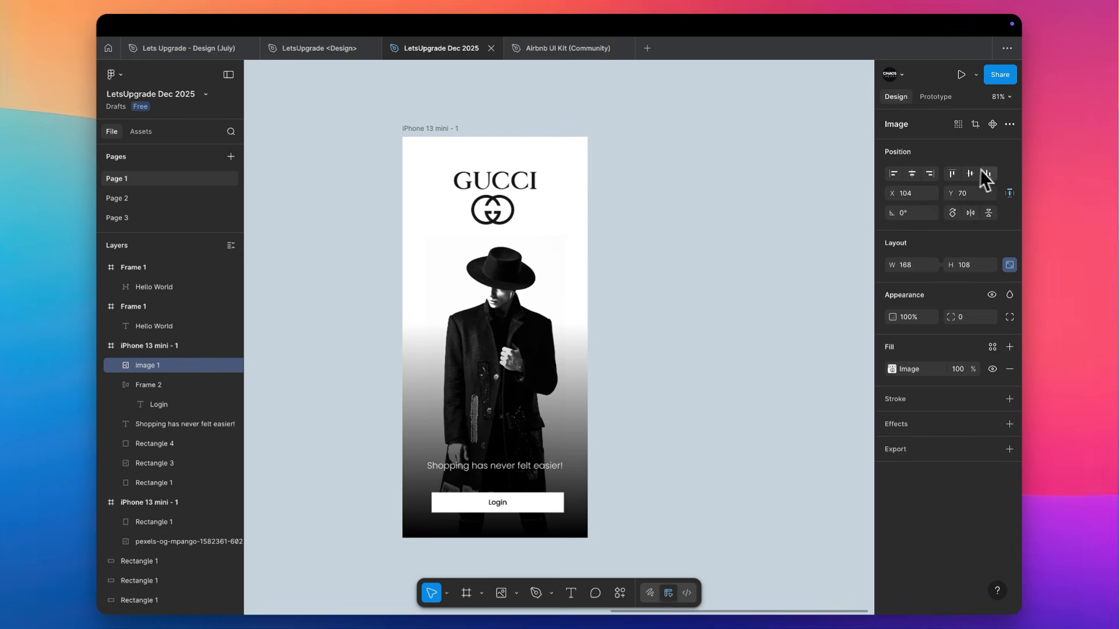
click(970, 174)
scroll(504, 175, up, 3)
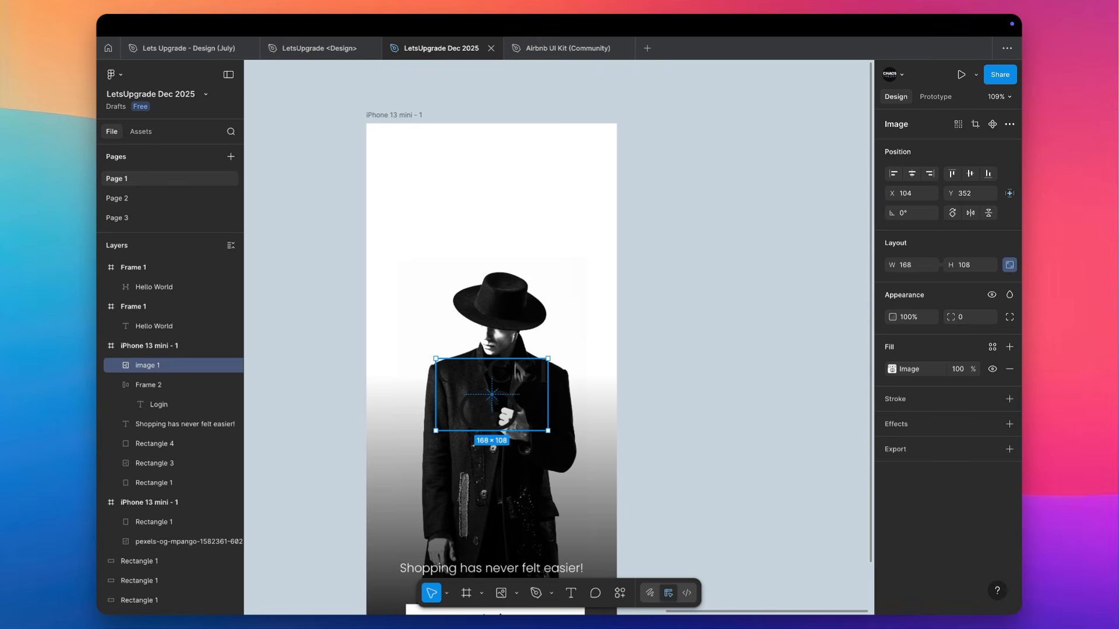
key(ctrl+z)
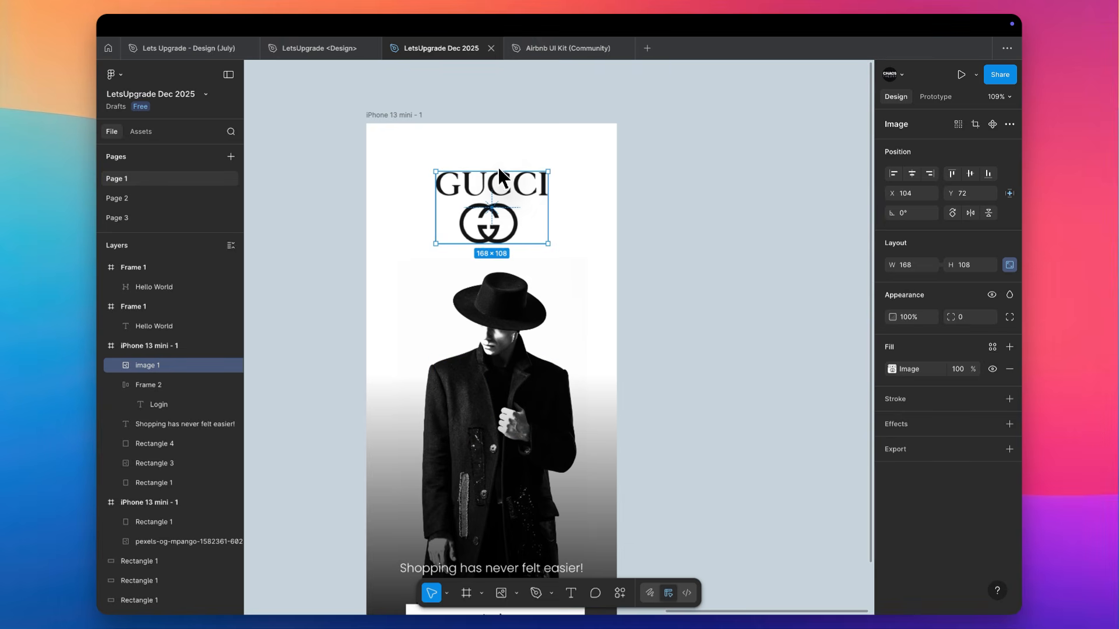
Review the screen's layout from the logo down to the gradient overlay, tagline and Login button
scroll(771, 192, down, 1)
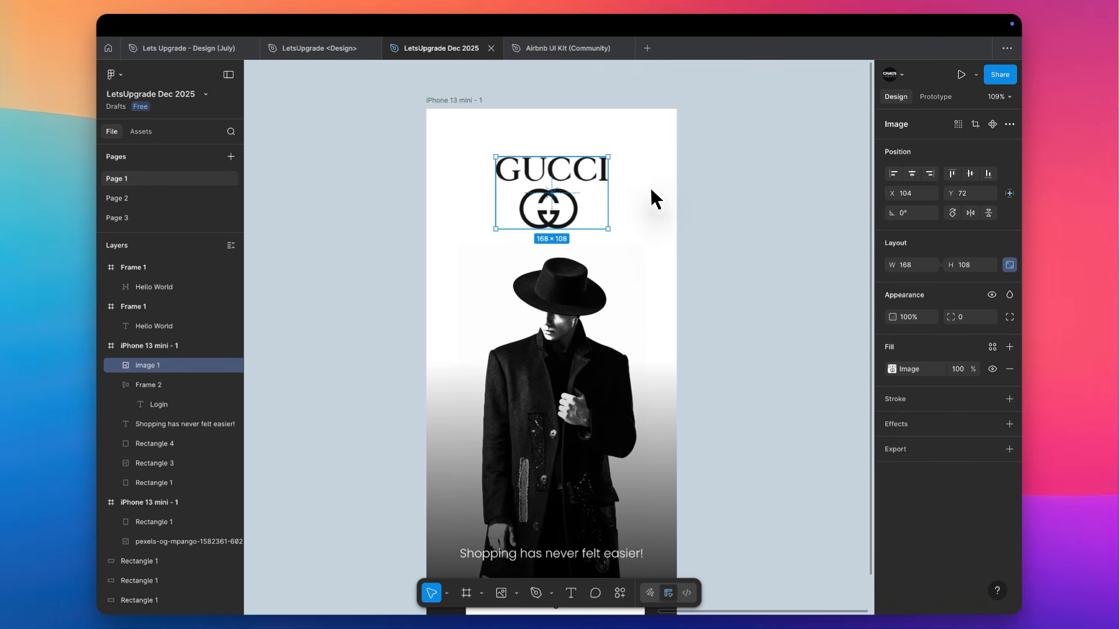
scroll(651, 188, down, 2)
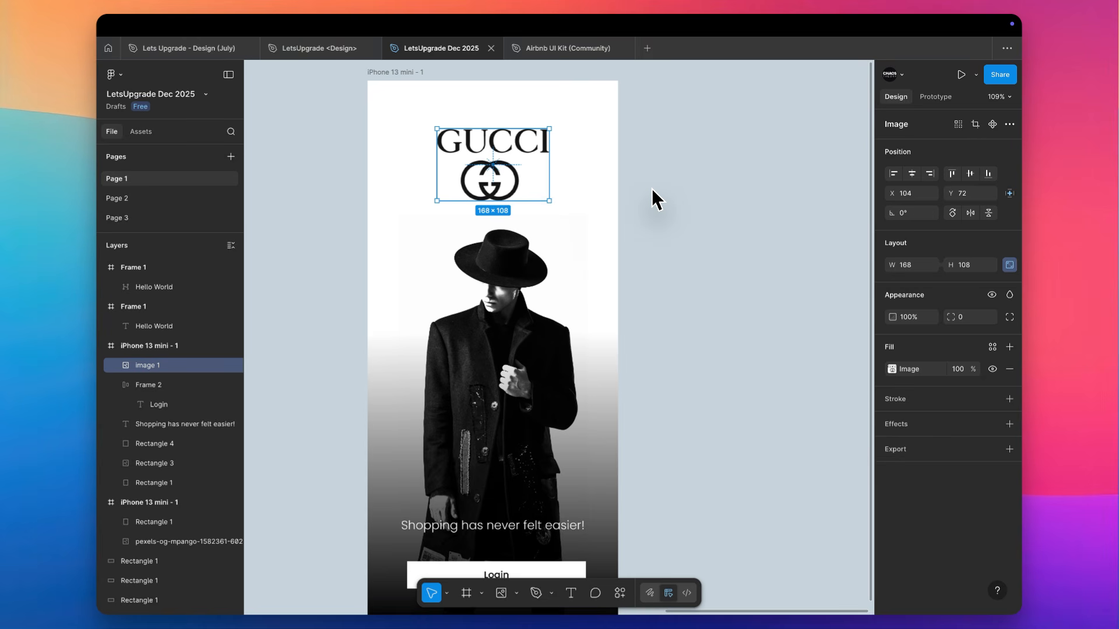
scroll(653, 199, down, 2)
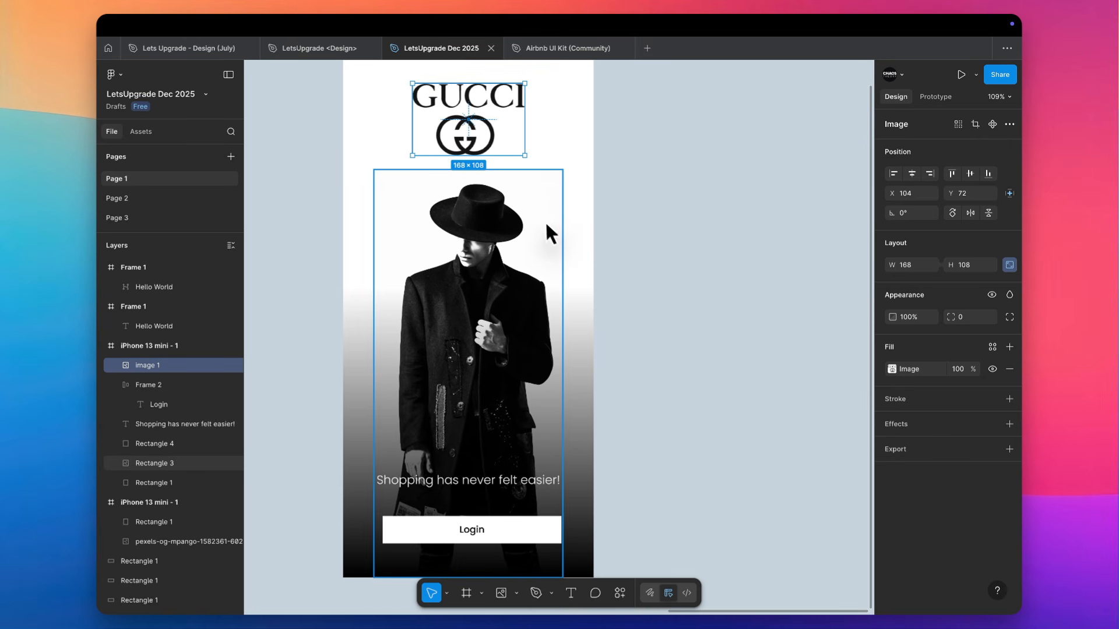
click(458, 454)
scroll(460, 455, down, 2)
scroll(457, 446, left, 2)
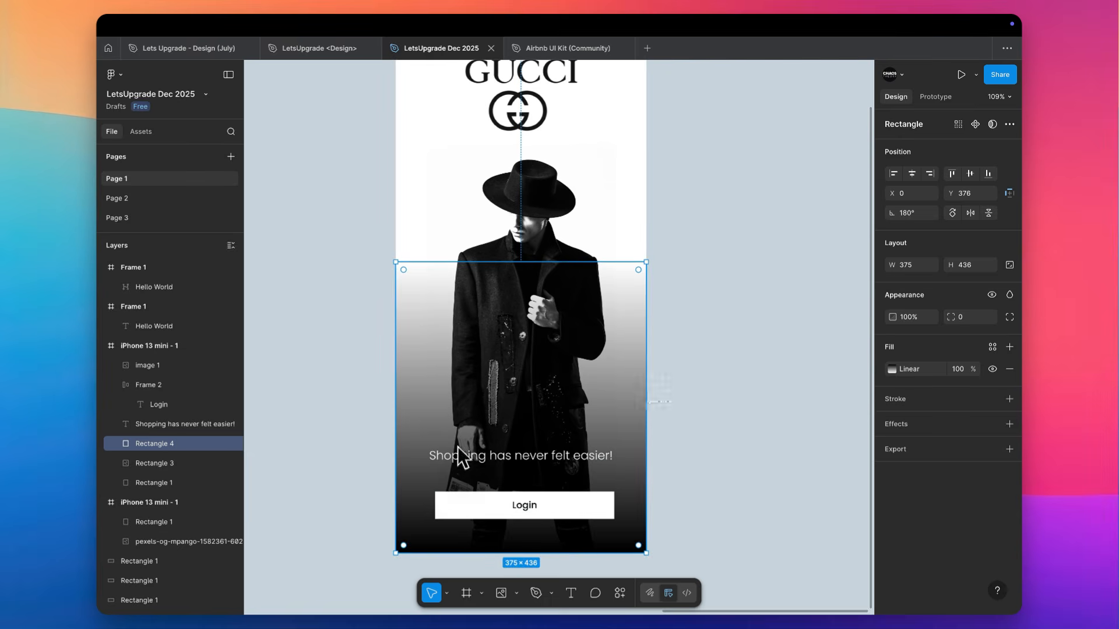
click(555, 461)
scroll(615, 349, up, 1)
scroll(615, 350, left, 1)
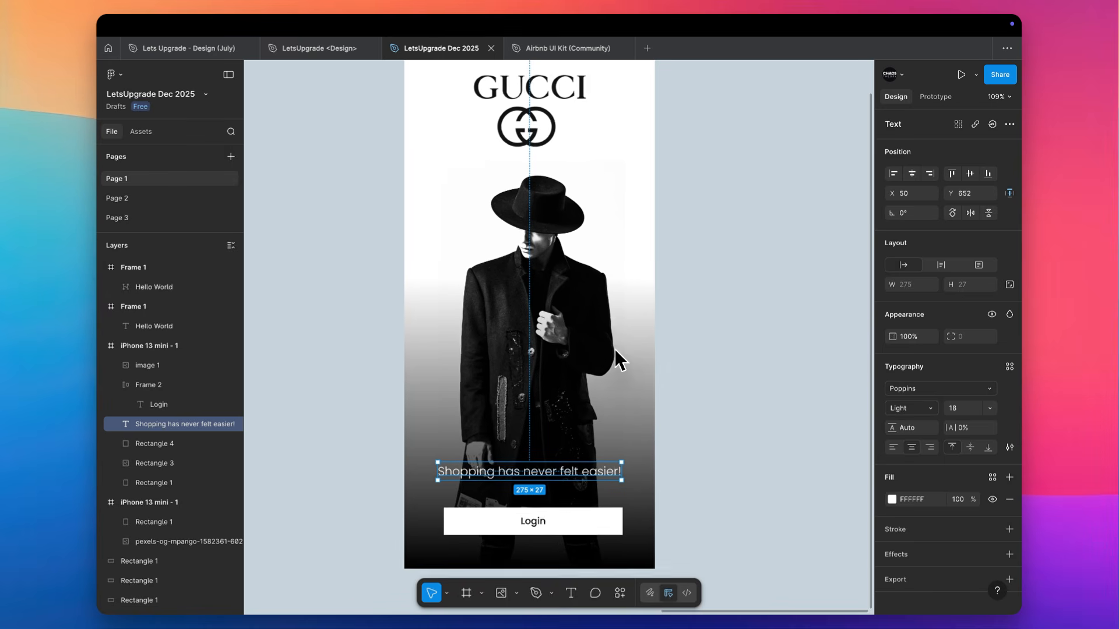
Shrink the Gucci logo proportionally and place it in the upper-left corner of the iPhone frame
scroll(551, 465, up, 3)
scroll(551, 465, left, 3)
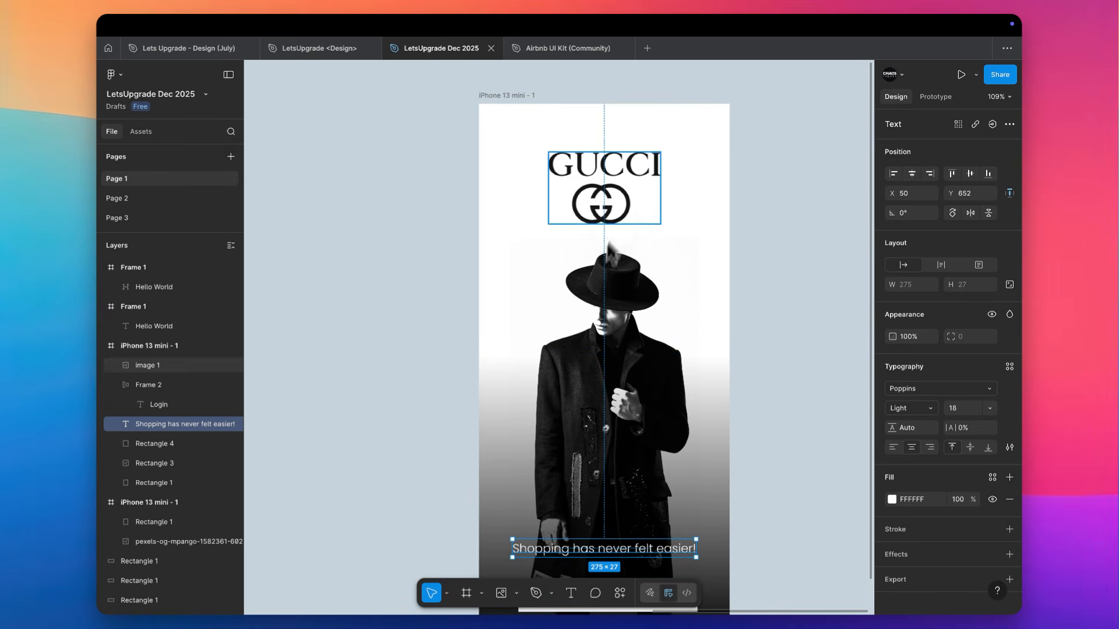
click(621, 188)
drag(661, 223, 518, 147)
click(782, 152)
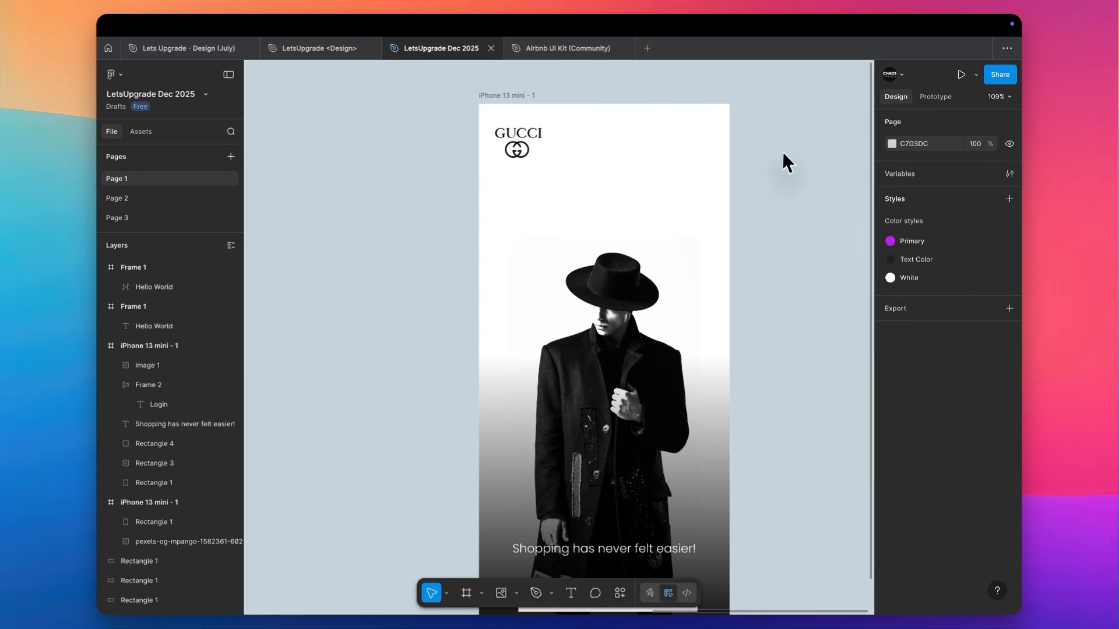
Raise the solid black stop of the lower overlay's linear gradient to between the tagline and the Login button
scroll(783, 151, right, 4)
scroll(782, 151, down, 2)
scroll(783, 152, down, 3)
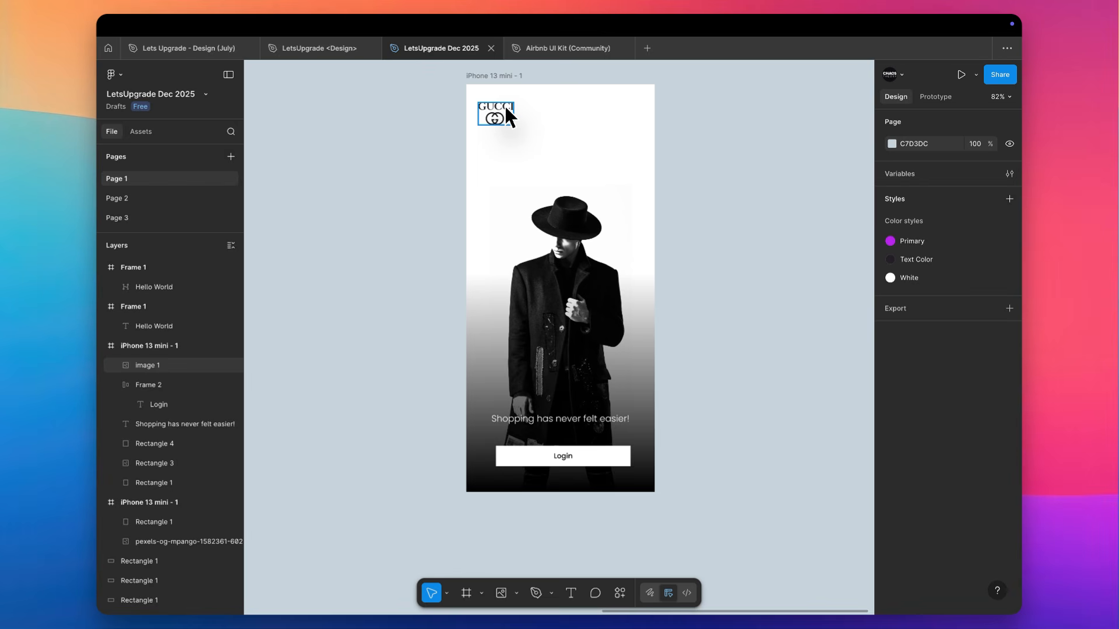
scroll(551, 383, up, 3)
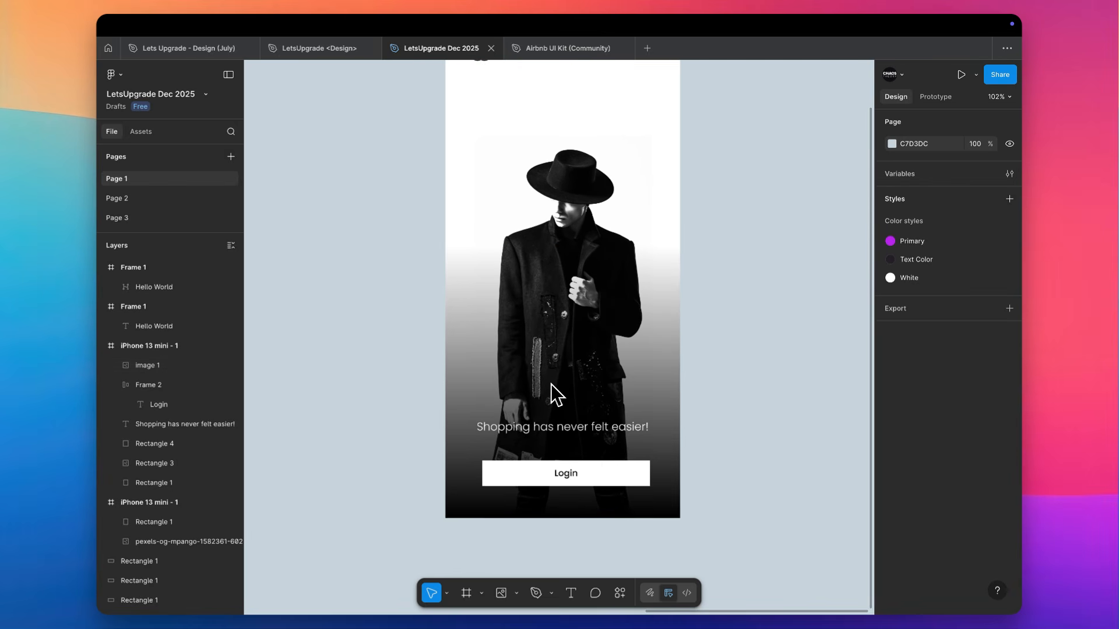
scroll(692, 357, up, 3)
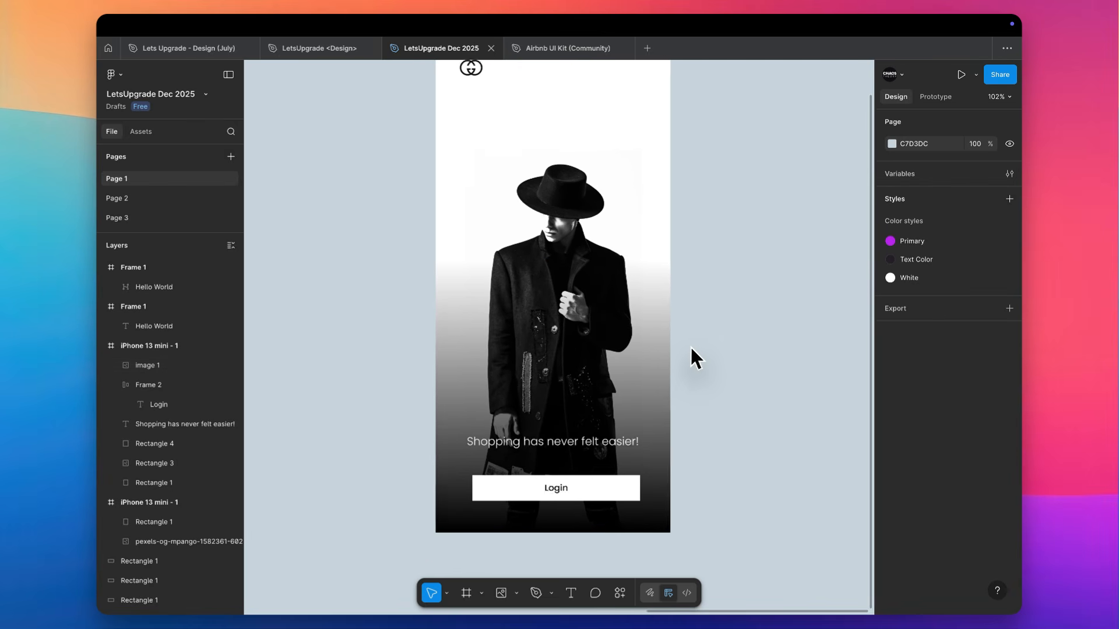
scroll(690, 345, down, 3)
scroll(617, 403, up, 3)
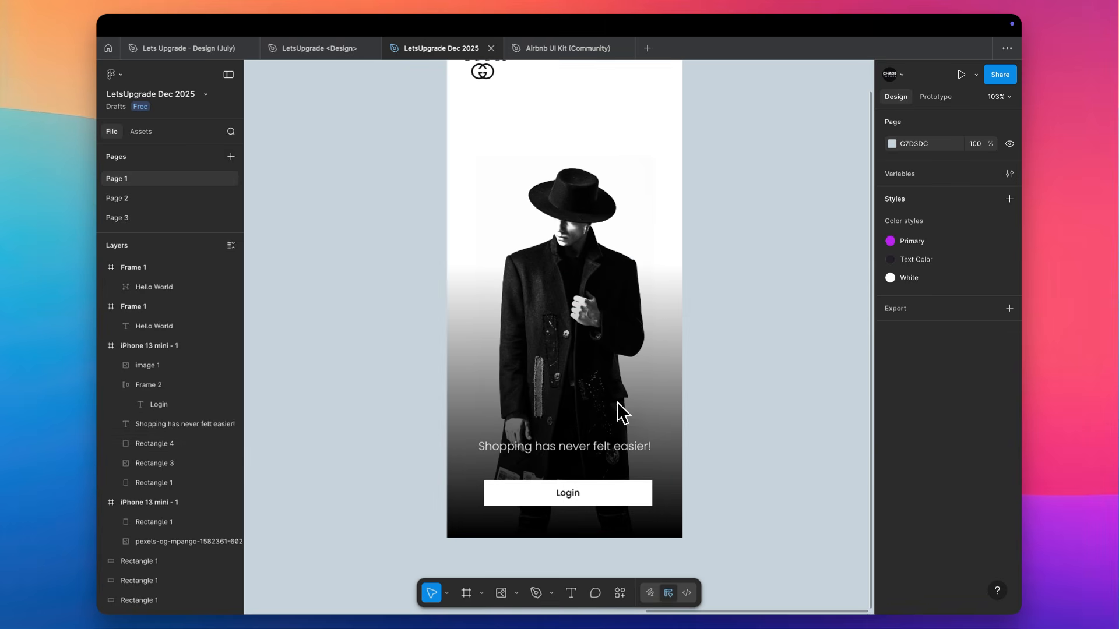
click(610, 385)
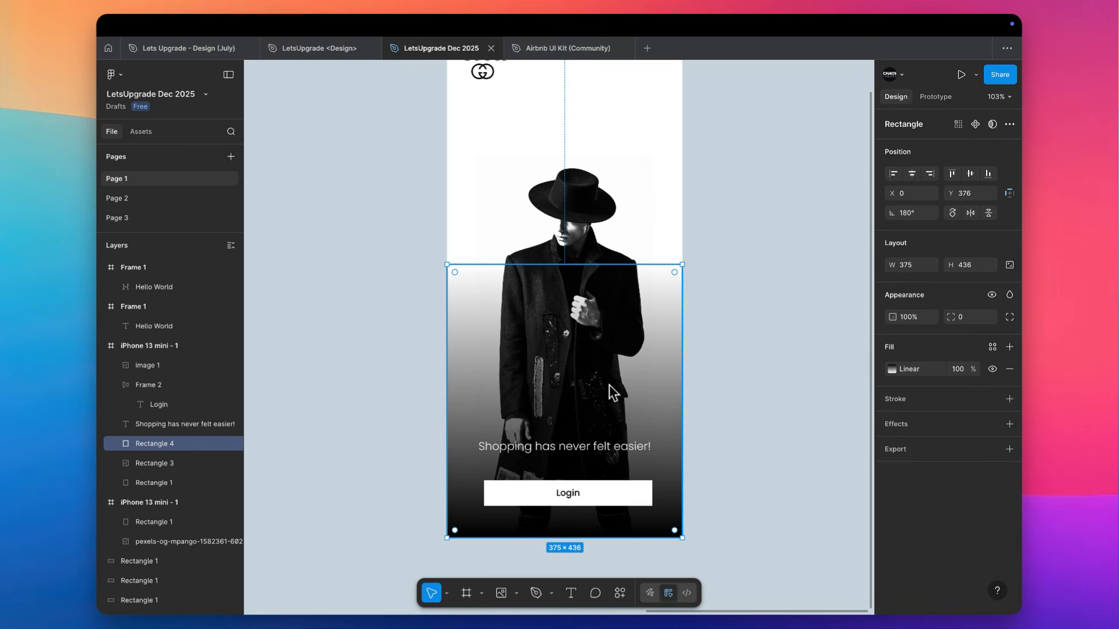
click(892, 370)
drag(563, 537, 570, 459)
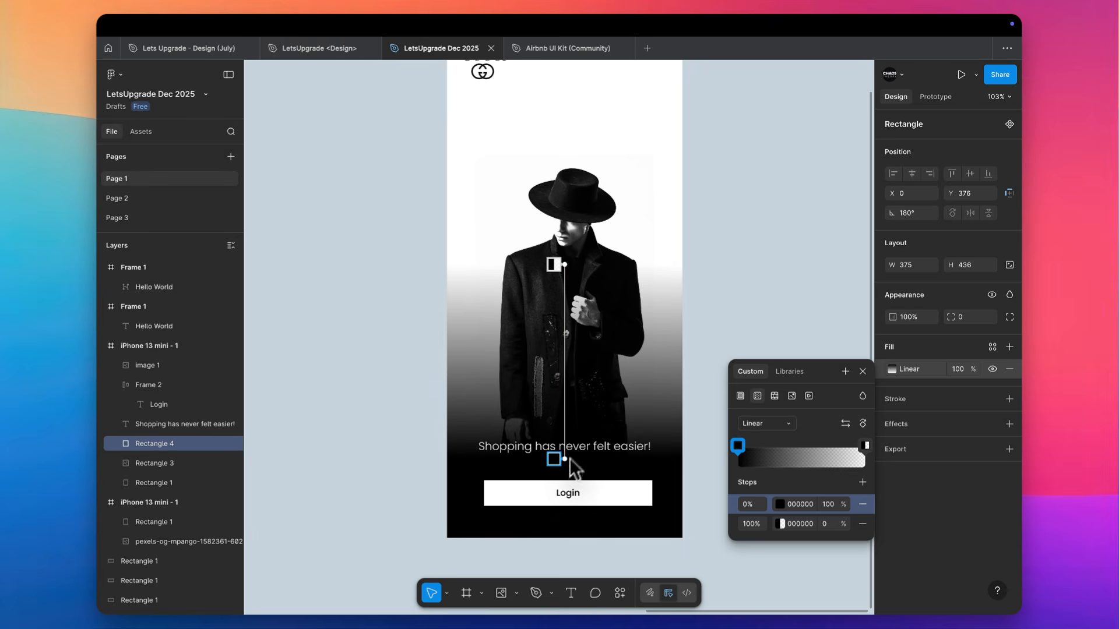
click(751, 203)
Move the model photo up within the iPhone frame to Y 134, keeping it horizontally centred
scroll(751, 203, up, 3)
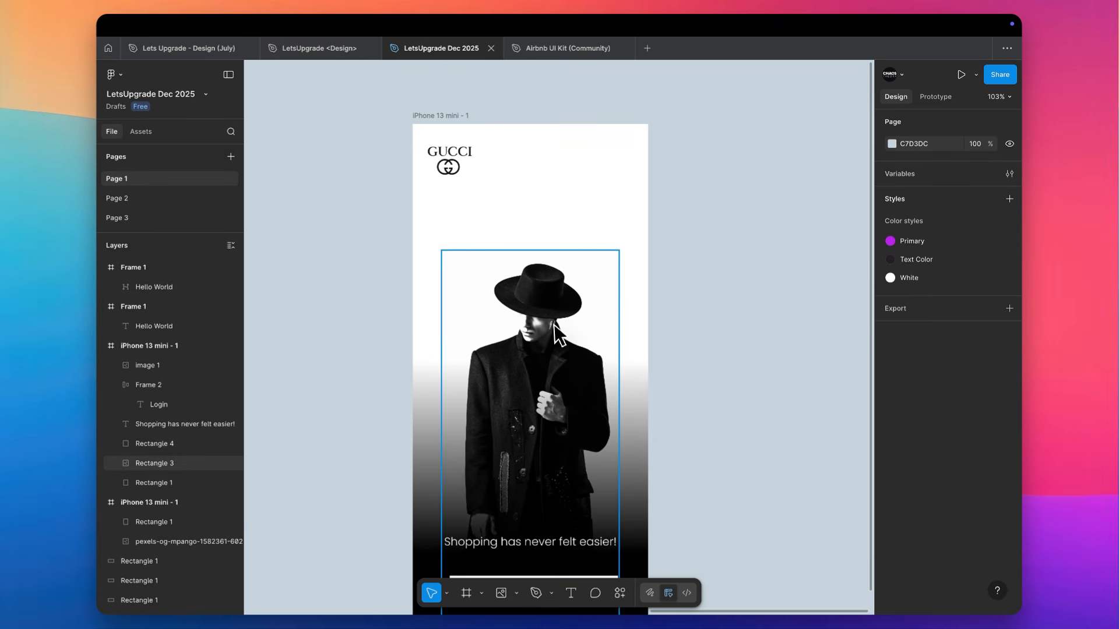
drag(554, 324, 564, 283)
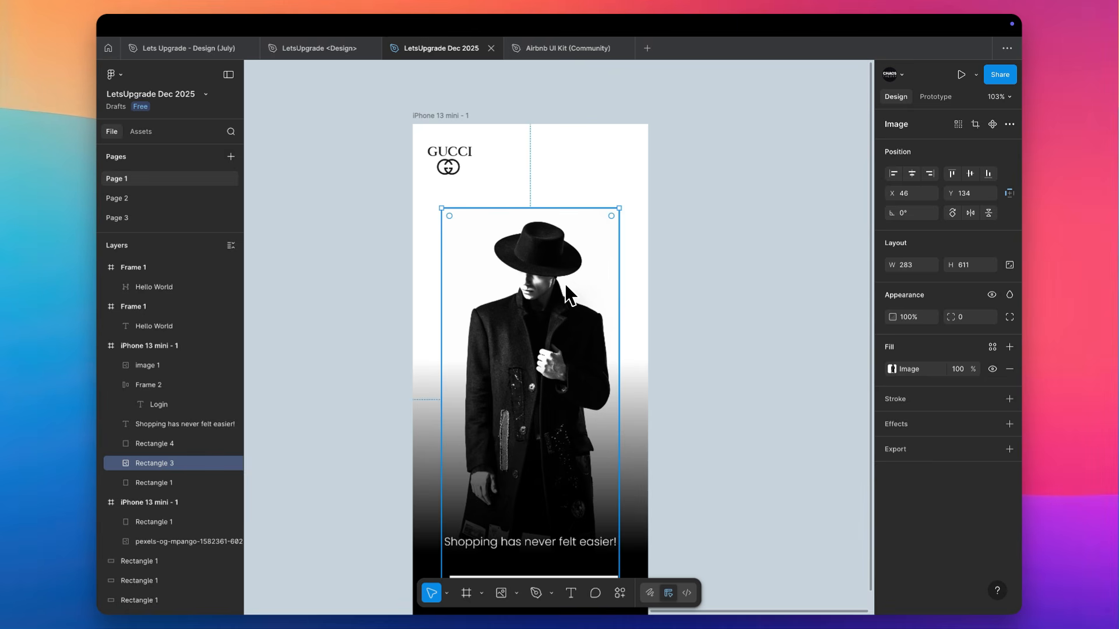
click(795, 256)
scroll(796, 257, down, 2)
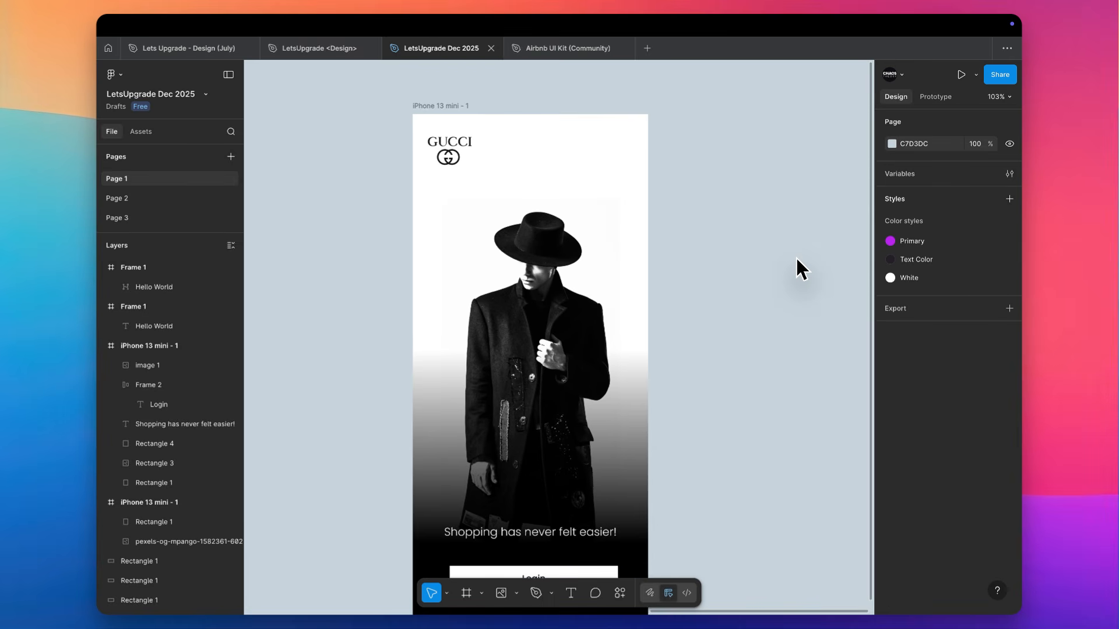
Duplicate the tagline text to the frame's top beside the Gucci logo and change the copy to "40%"
alt+drag(550, 532, 585, 146)
double_click(518, 142)
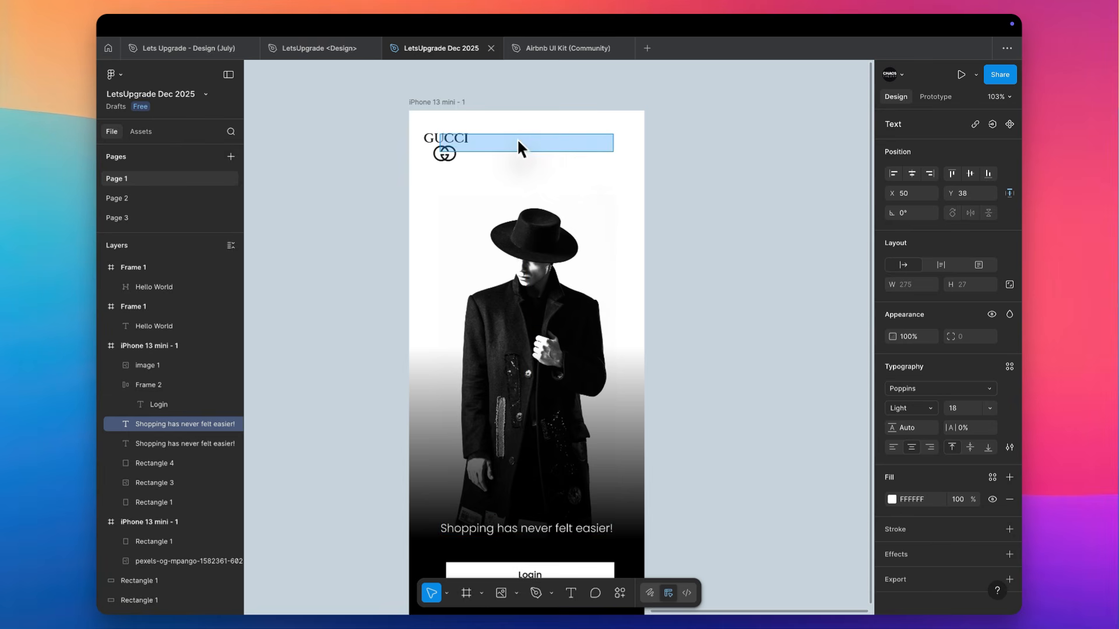
scroll(457, 122, up, 5)
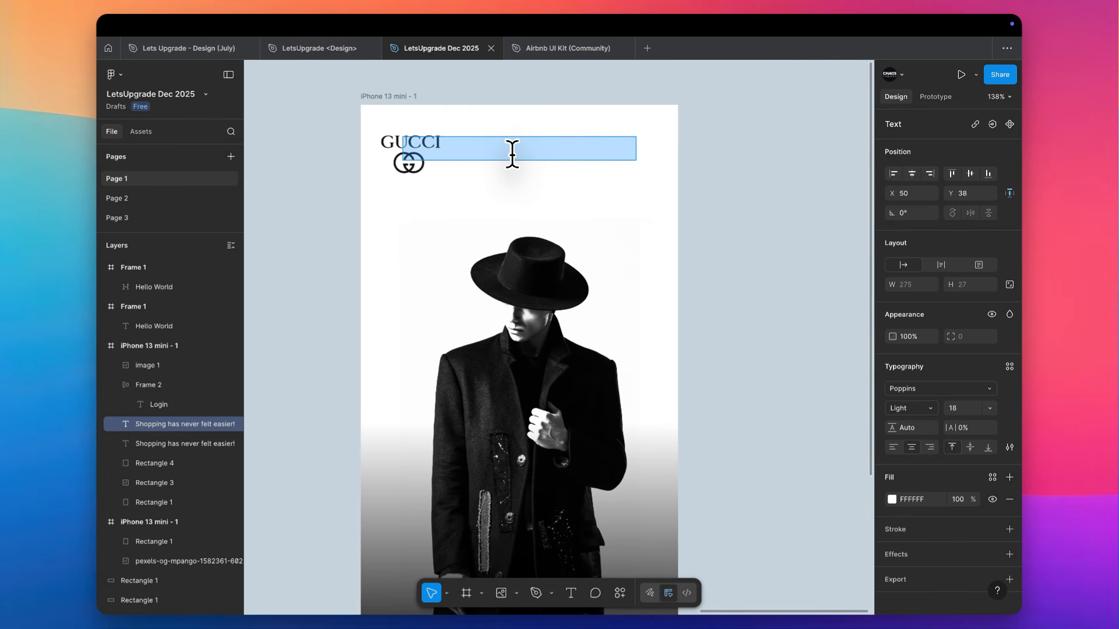
text(40%)
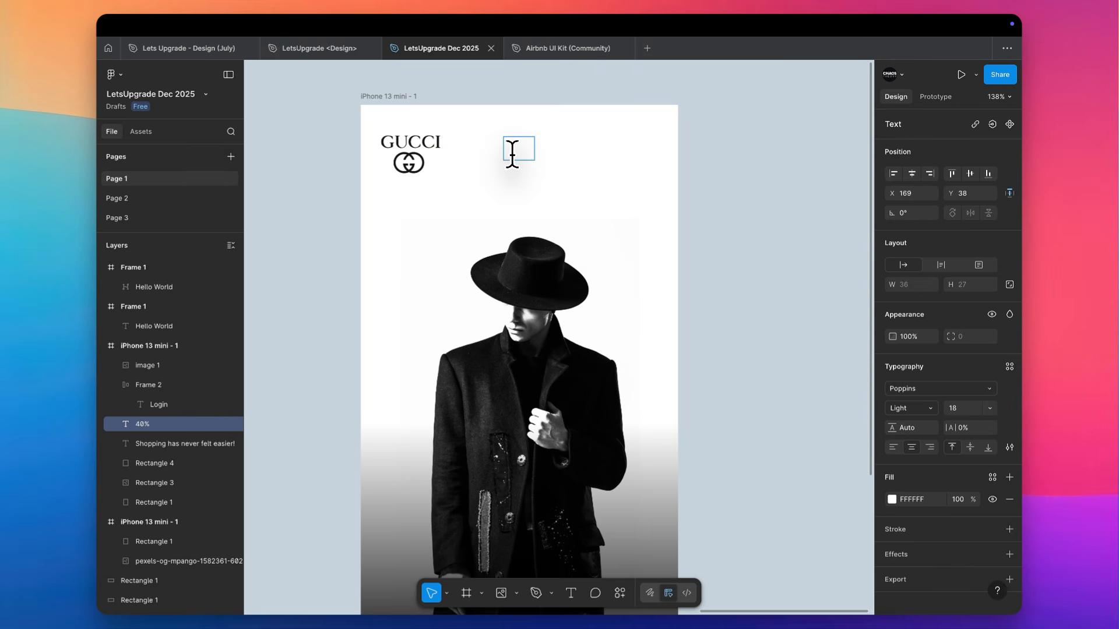
Apply the Text Color style to the fill of the "40%" text
click(891, 499)
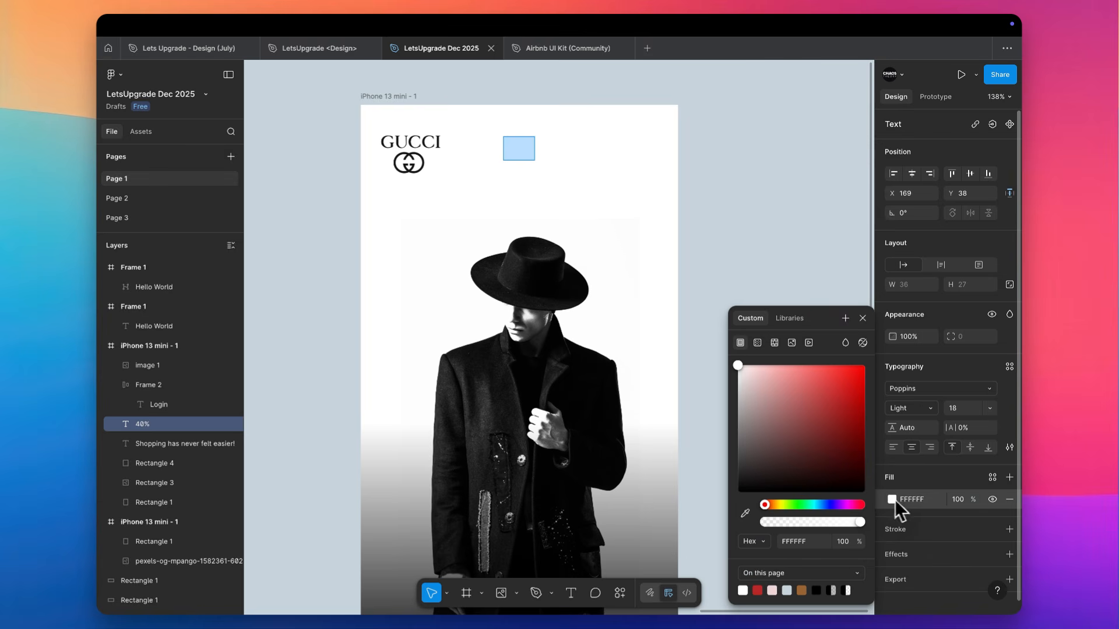
click(991, 477)
click(775, 457)
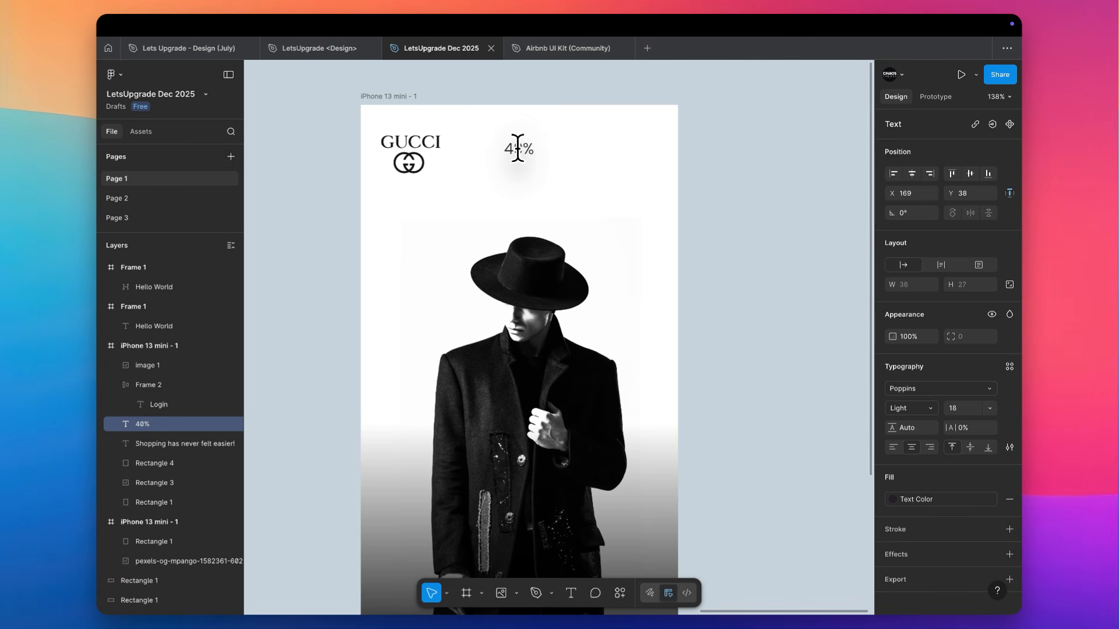
Change the "40%" text beside the Gucci logo to read "40% off on First Purchase"
double_click(518, 148)
key(Right)
text(off on FIts)
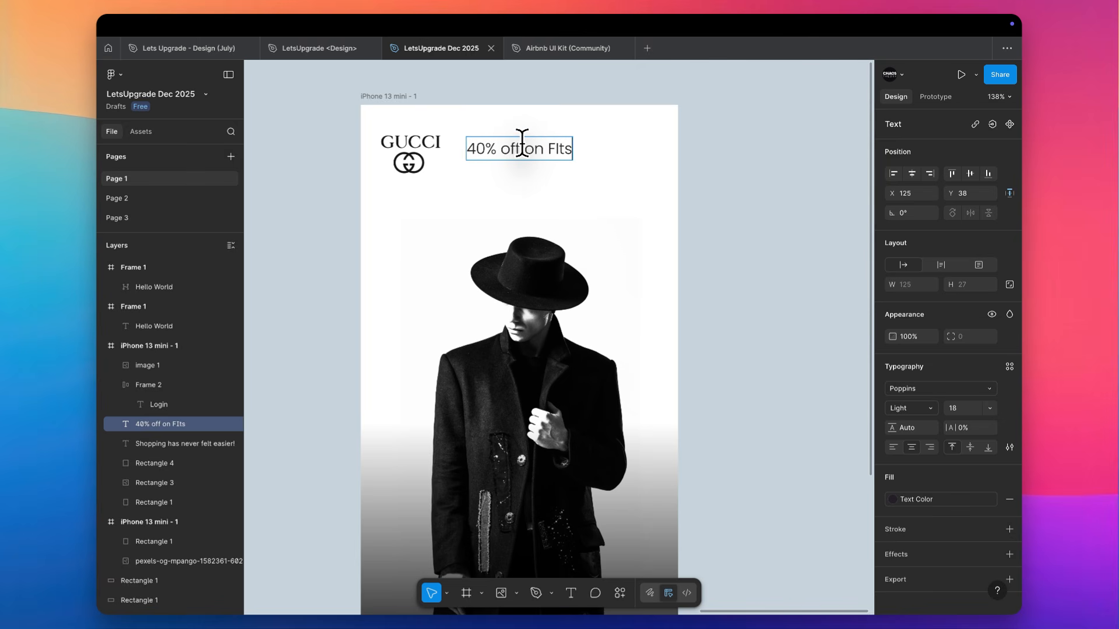
key(BackSpace)
key(BackSpace)
key(BackSpace)
text(ist)
key(BackSpace)
text(rt Pu)
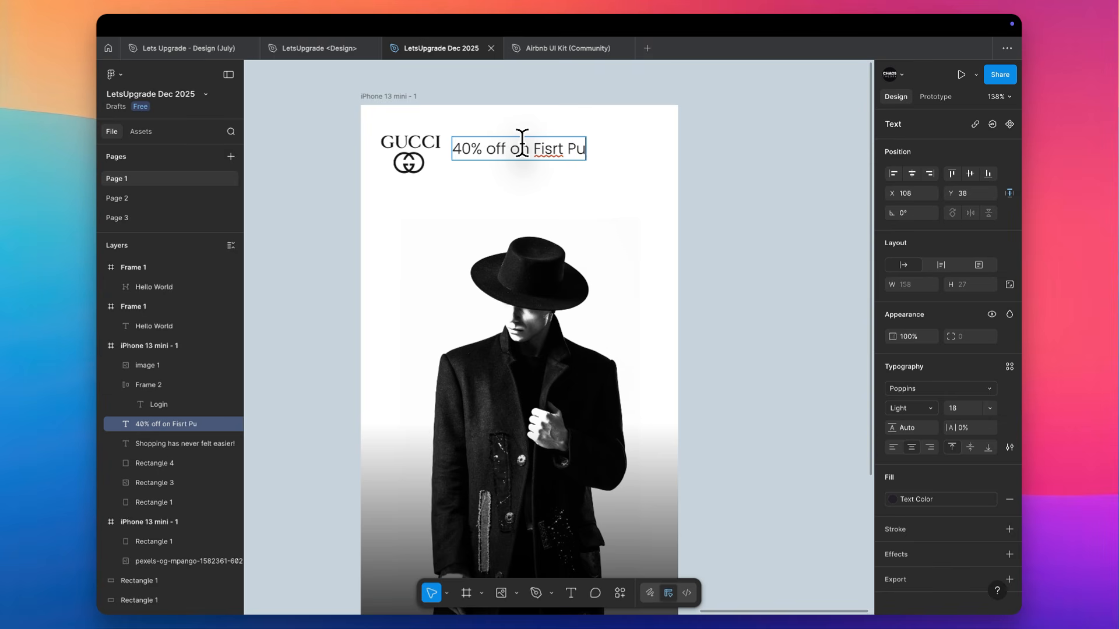
text(rchase)
double_click(527, 147)
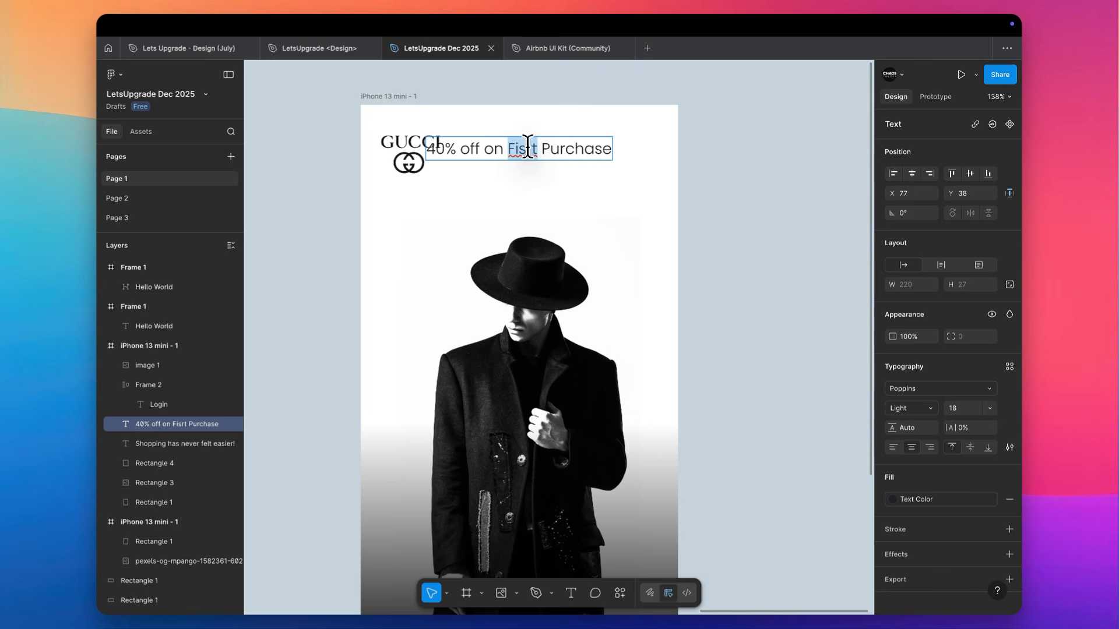
text(First)
key(Escape)
Narrow the discount text box to a width of 128 with right-aligned text, and set its font to Medium, size 14
drag(425, 149, 503, 149)
click(930, 447)
click(972, 409)
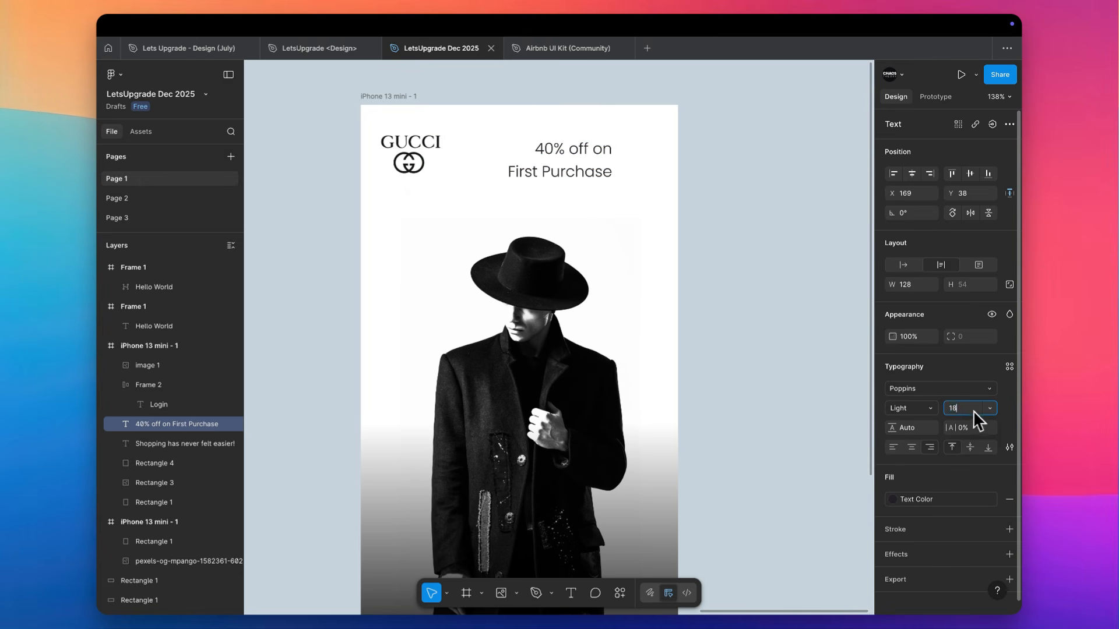
key(Down)
key(Down)
key(Down)
key(Down)
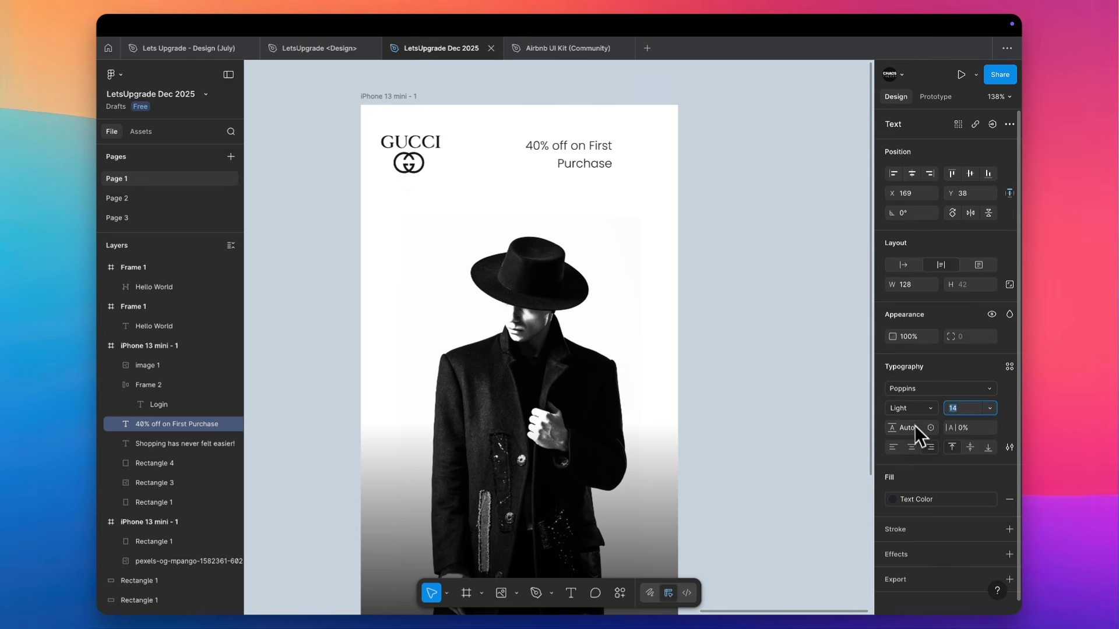
click(912, 410)
click(913, 438)
Move the discount text to X 223 near the frame's edge and centre it vertically with the Gucci logo
mouse_move(566, 97)
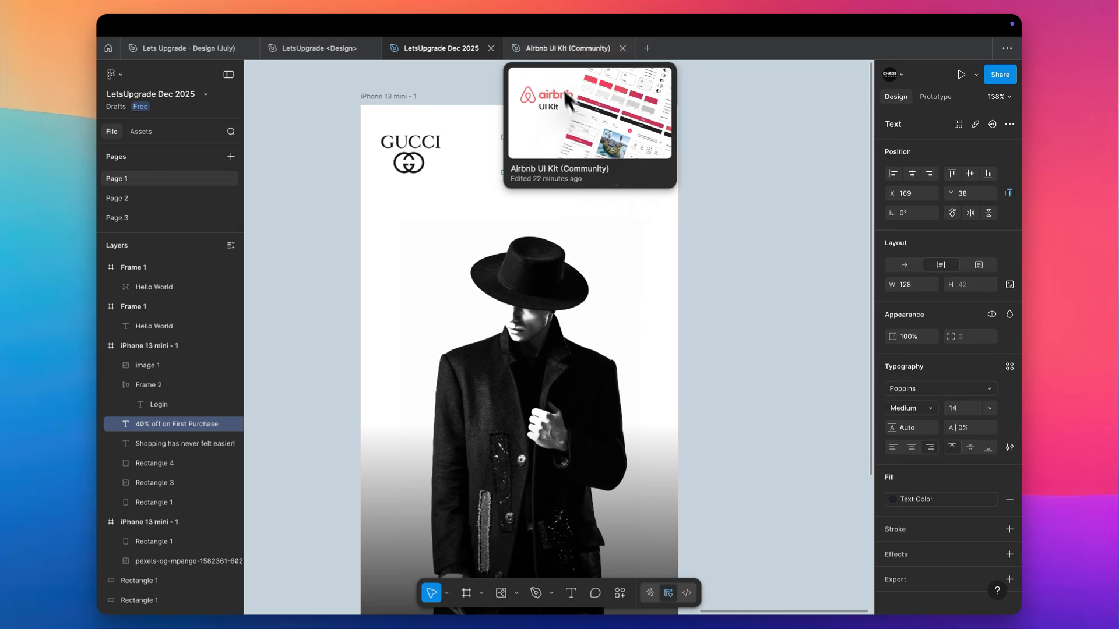
drag(565, 162, 609, 153)
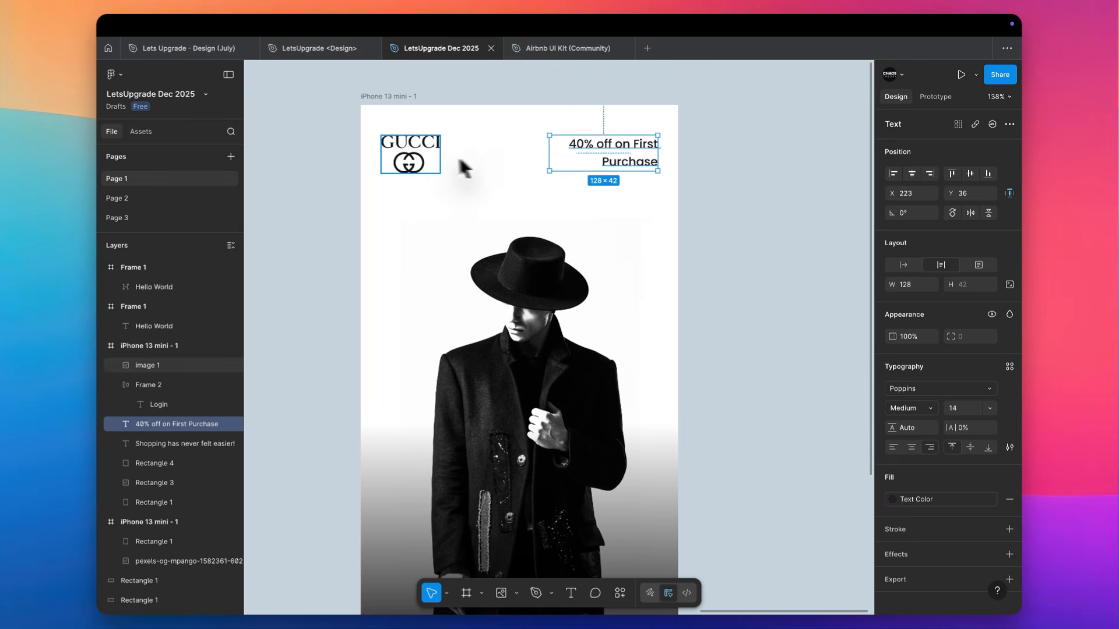
shift+click(437, 158)
click(971, 173)
click(639, 156)
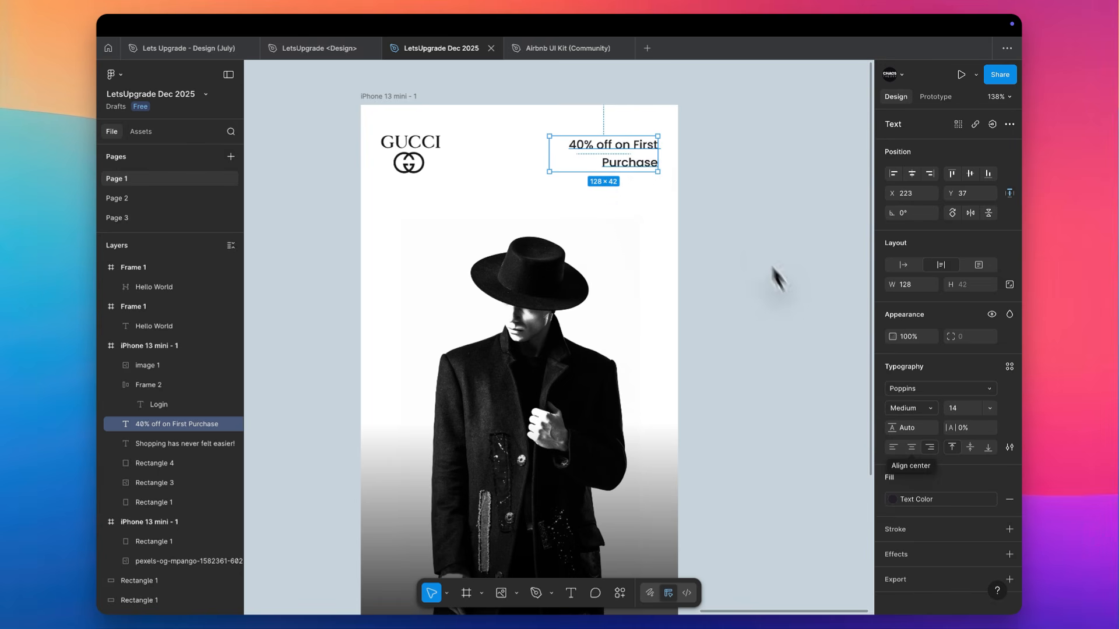
Break the discount text into two lines, "40% off" above "on First Purchase"
scroll(593, 137, up, 5)
double_click(645, 149)
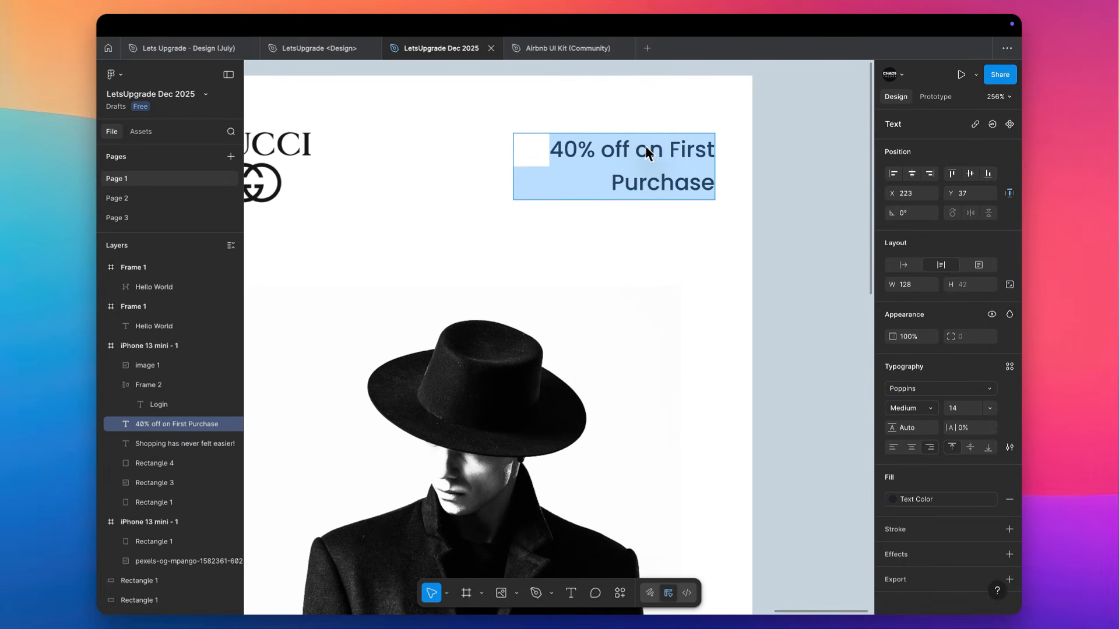
click(661, 149)
key(shift+Right)
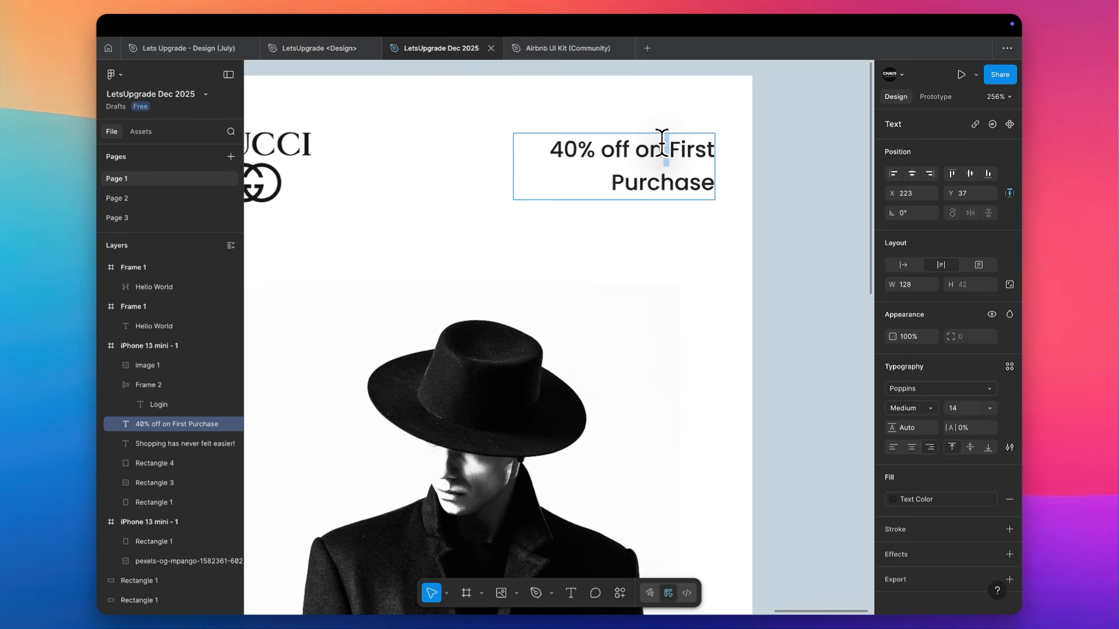
key(Return)
key(super+z)
click(632, 149)
key(Return)
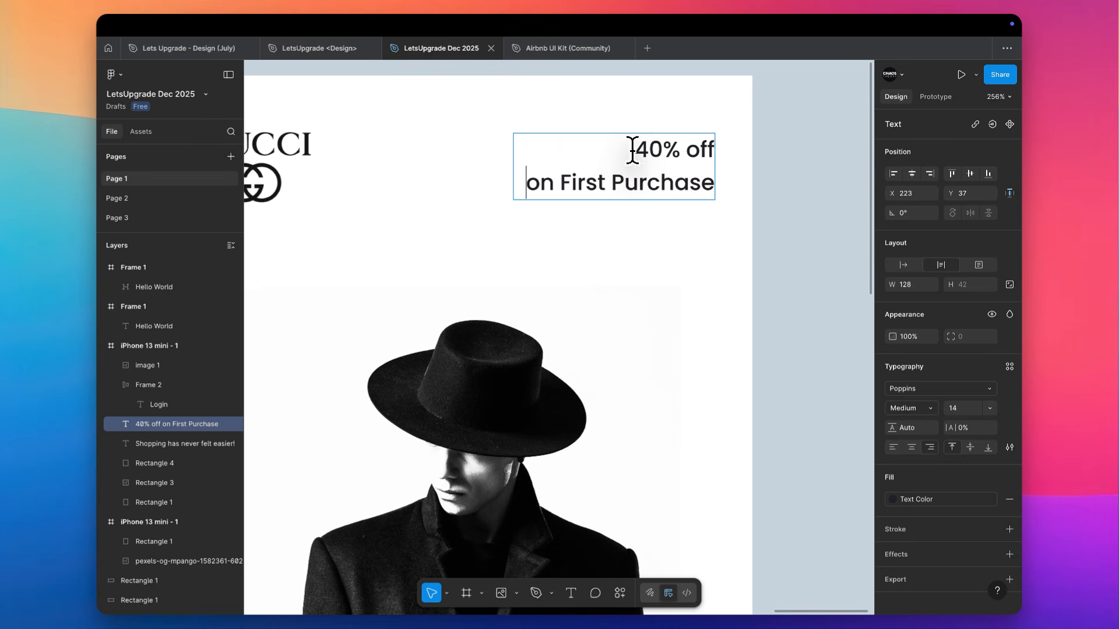
Set only the "40% off" line to font size 22 and SemiBold weight
drag(634, 150, 722, 148)
click(969, 407)
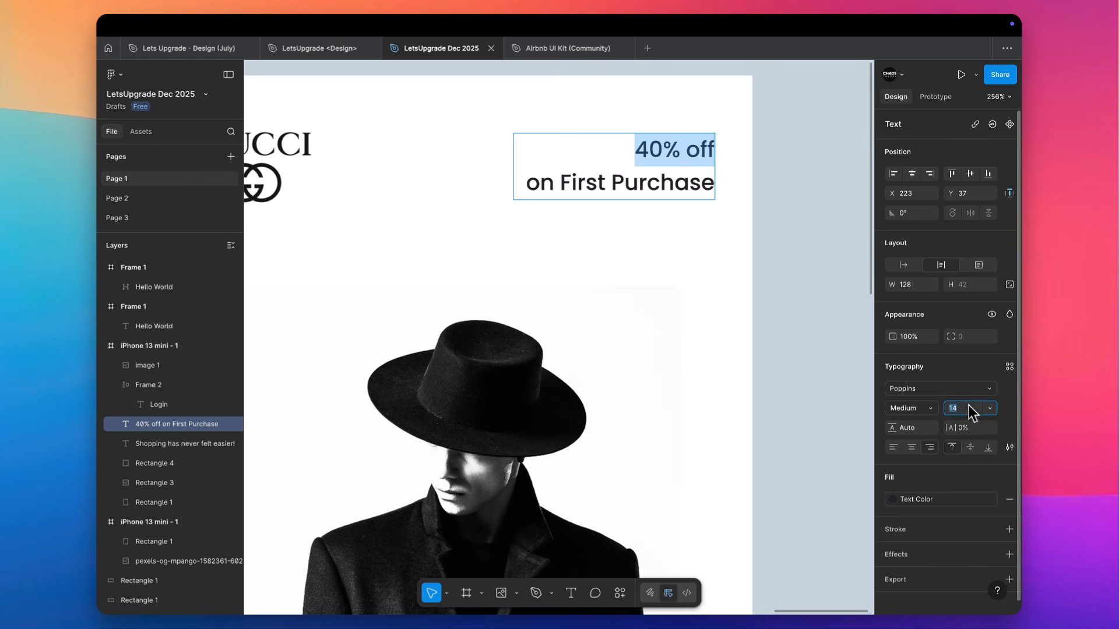
key(Up)
key(Up)
key(Up)
key(Up)
key(Up)
key(Up)
key(Up)
key(Up)
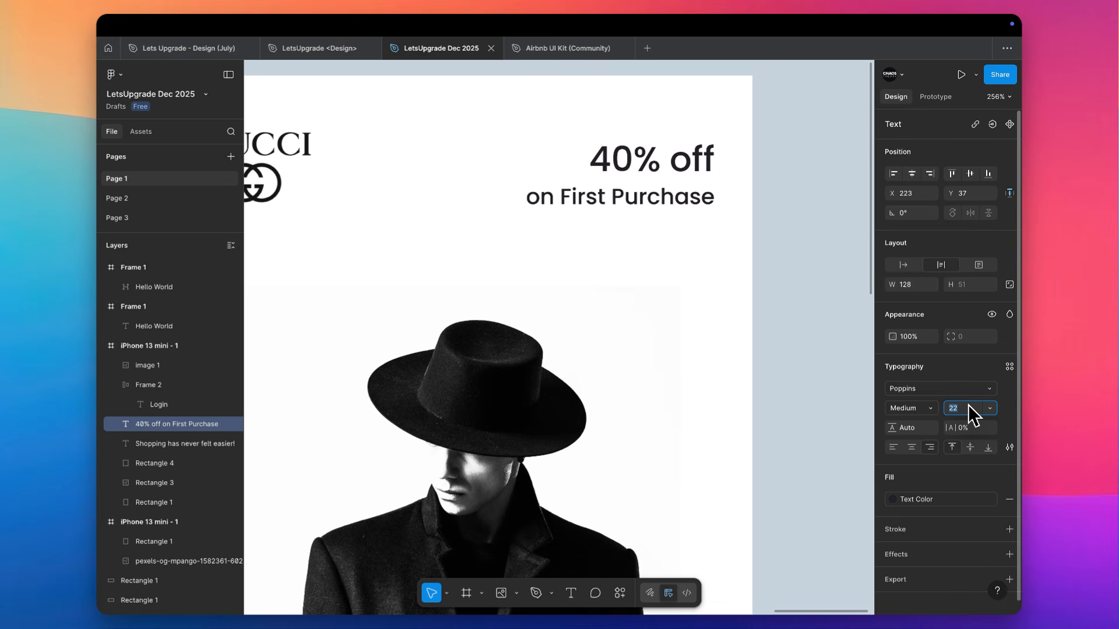
click(928, 406)
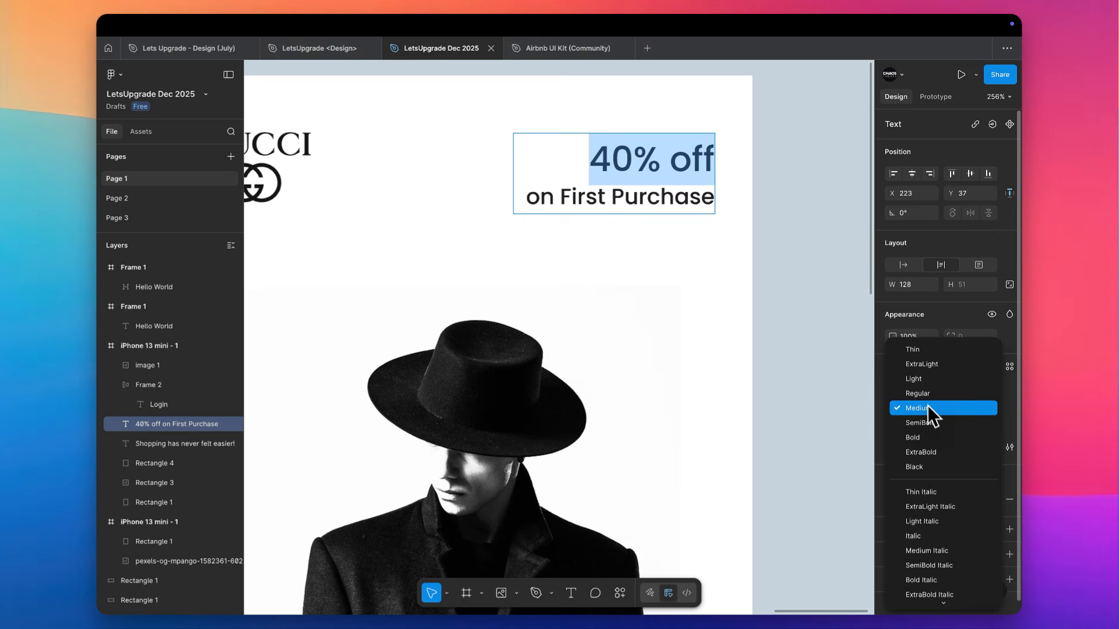
click(930, 424)
key(Escape)
Centre the Gucci logo and discount text vertically with each other and move both up by 10
click(817, 165)
scroll(816, 166, down, 3)
drag(816, 166, 399, 214)
click(969, 174)
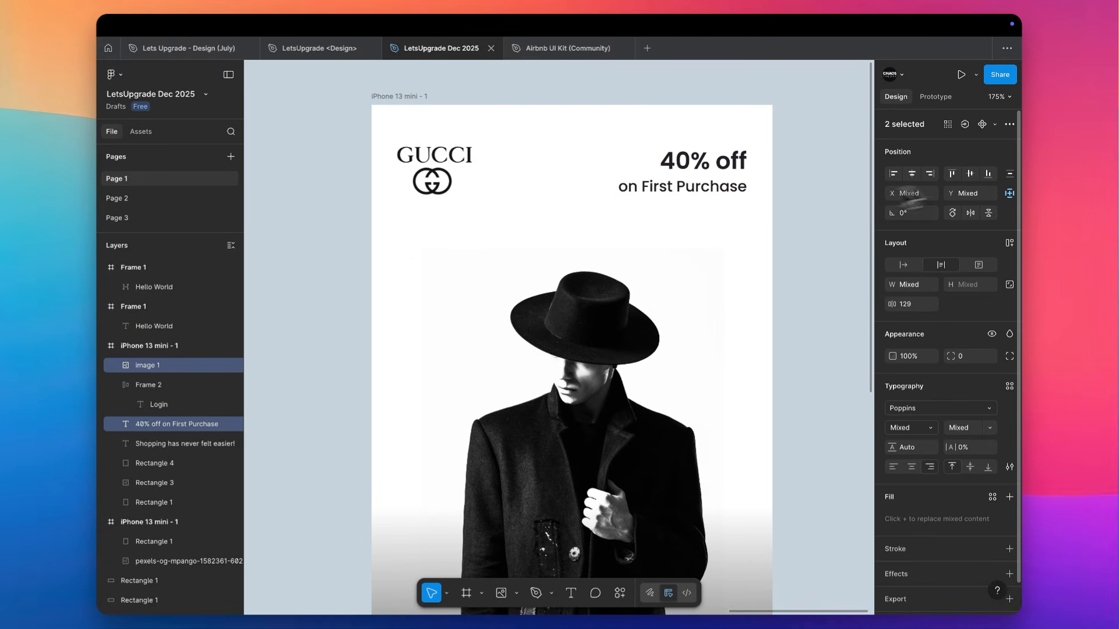
key(shift+Up)
click(721, 163)
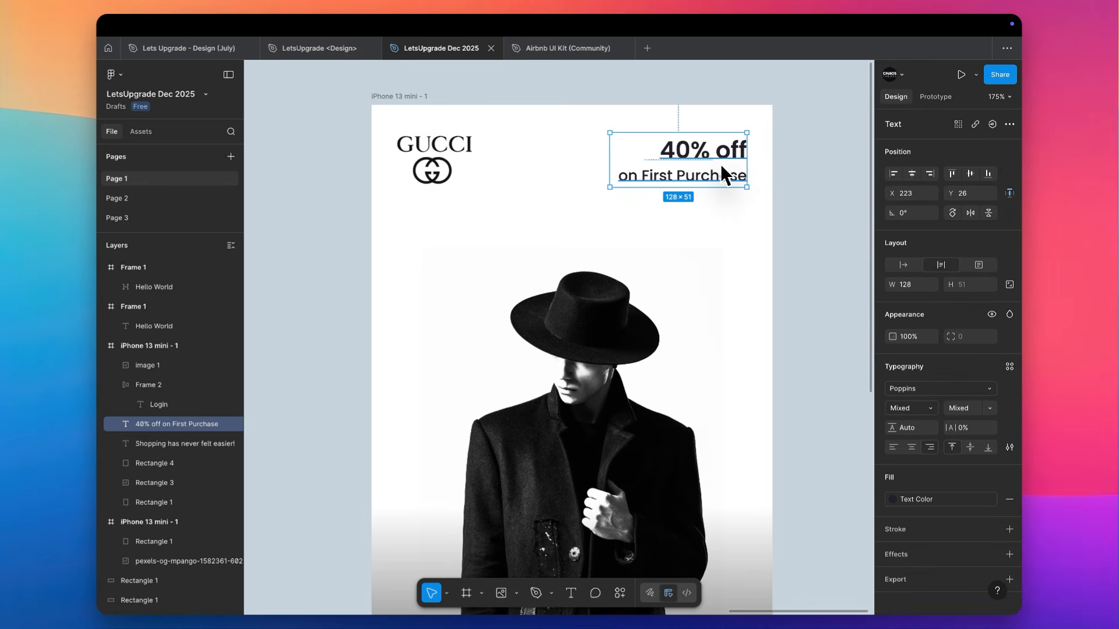
Set the line height of the whole discount text to 133.5%
scroll(720, 163, down, 5)
scroll(721, 163, up, 3)
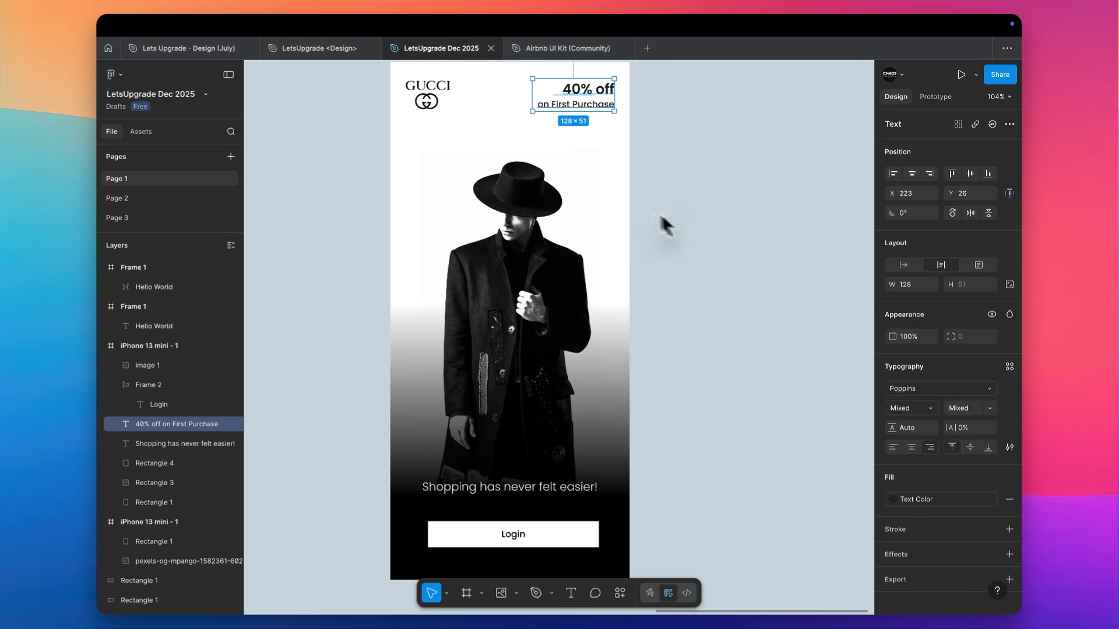
click(921, 427)
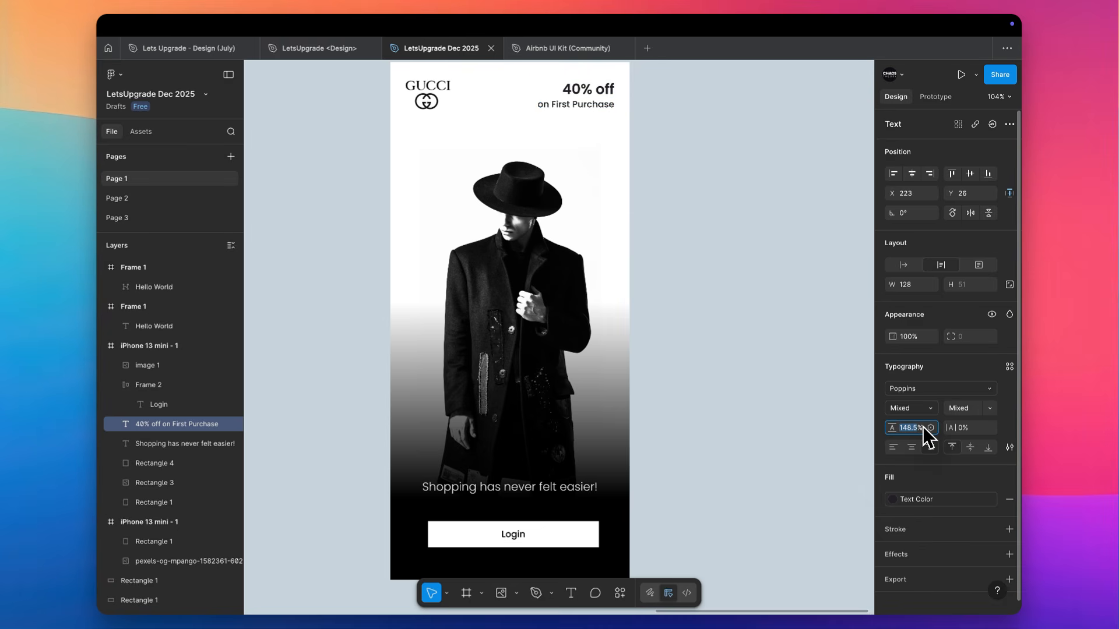
key(Down)
text(auto)
key(Return)
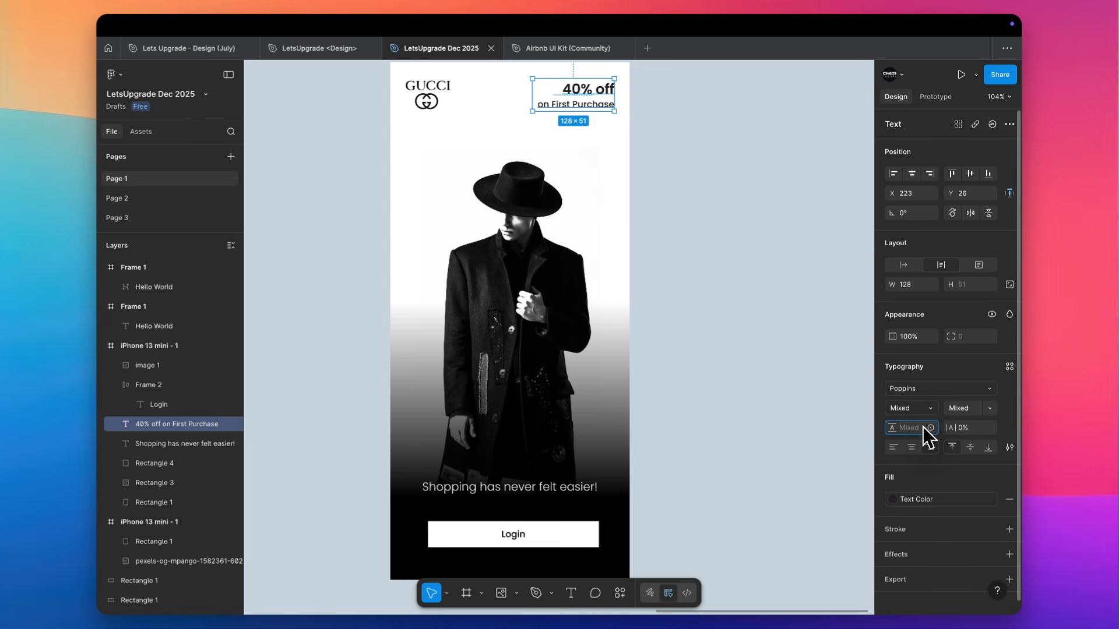
key(Down)
key(Down)
key(Down)
key(Down)
key(Down)
key(Down)
key(Down)
key(Down)
key(Down)
key(Down)
key(Down)
key(Down)
key(Down)
key(Down)
key(Down)
key(Down)
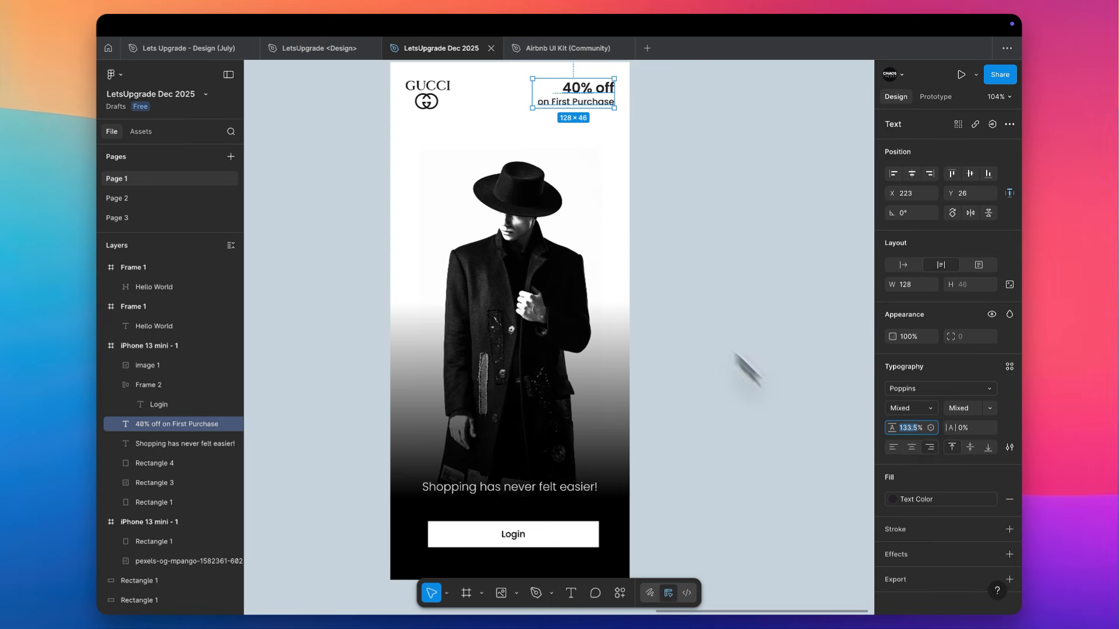
Realign the vertical centres of the Gucci logo and the tightened discount text
drag(662, 85, 451, 111)
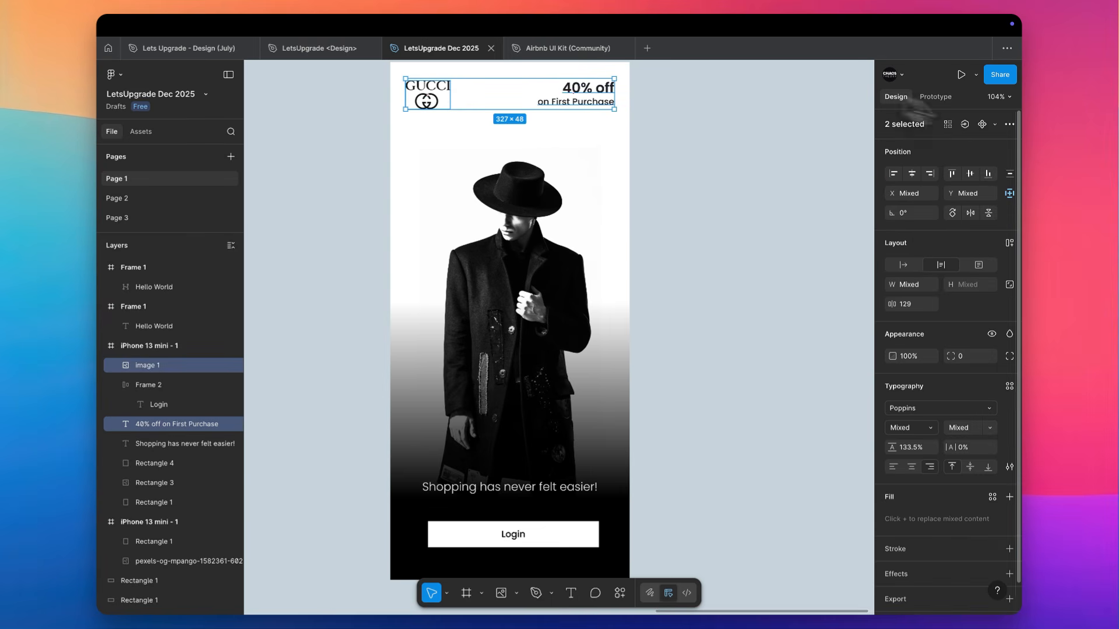
click(970, 174)
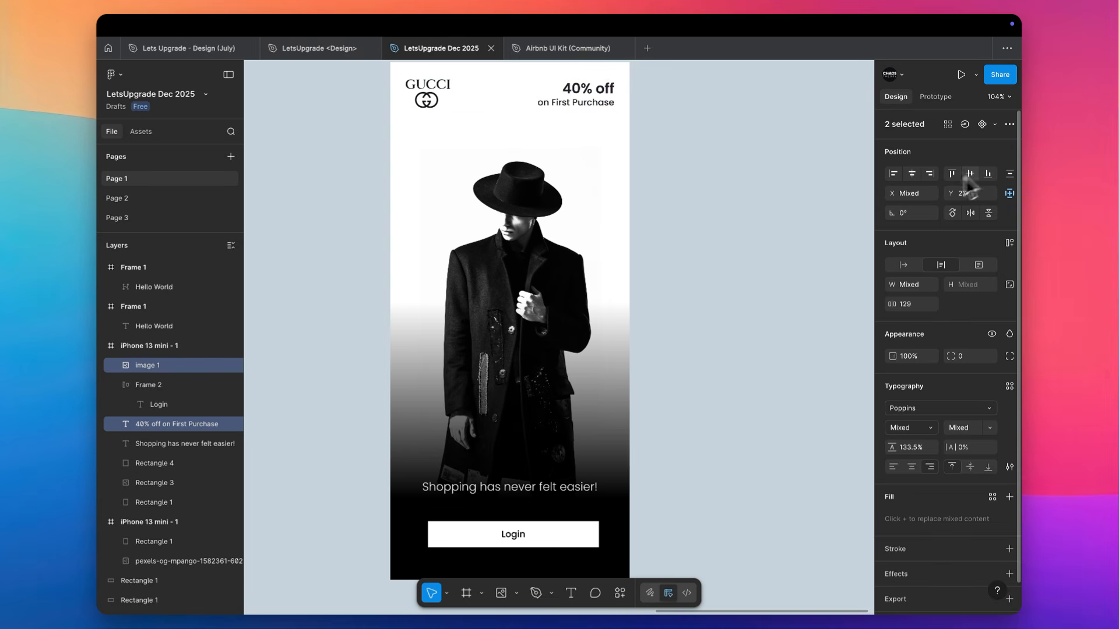
click(671, 145)
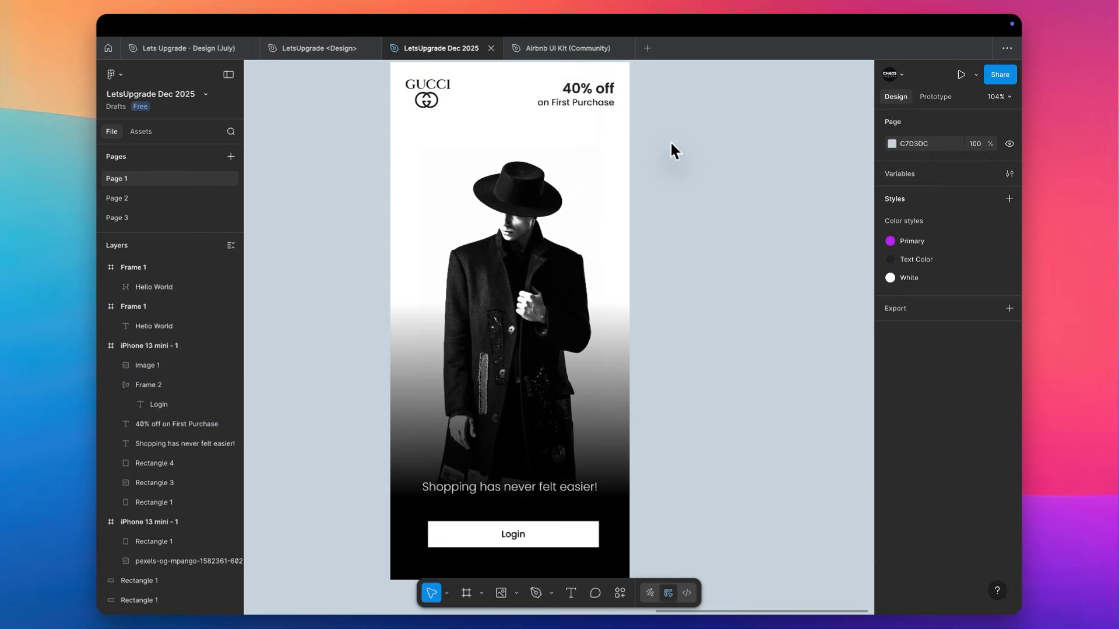
Apply the Primary color style to the fill of the Login button
scroll(670, 150, down, 2)
scroll(669, 150, up, 2)
click(601, 518)
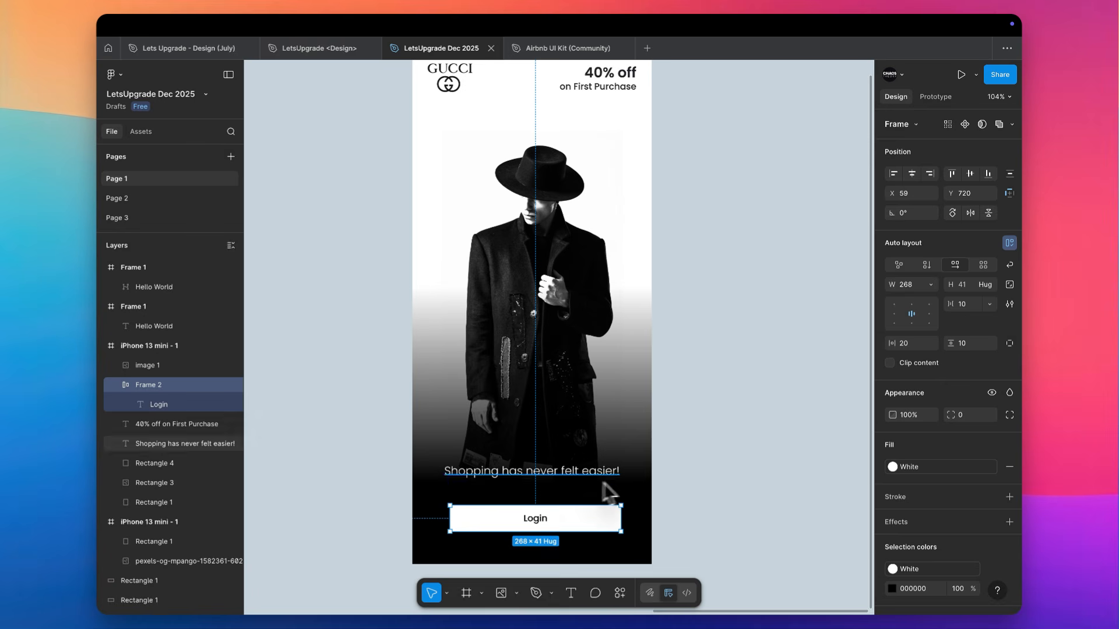
click(937, 463)
click(805, 432)
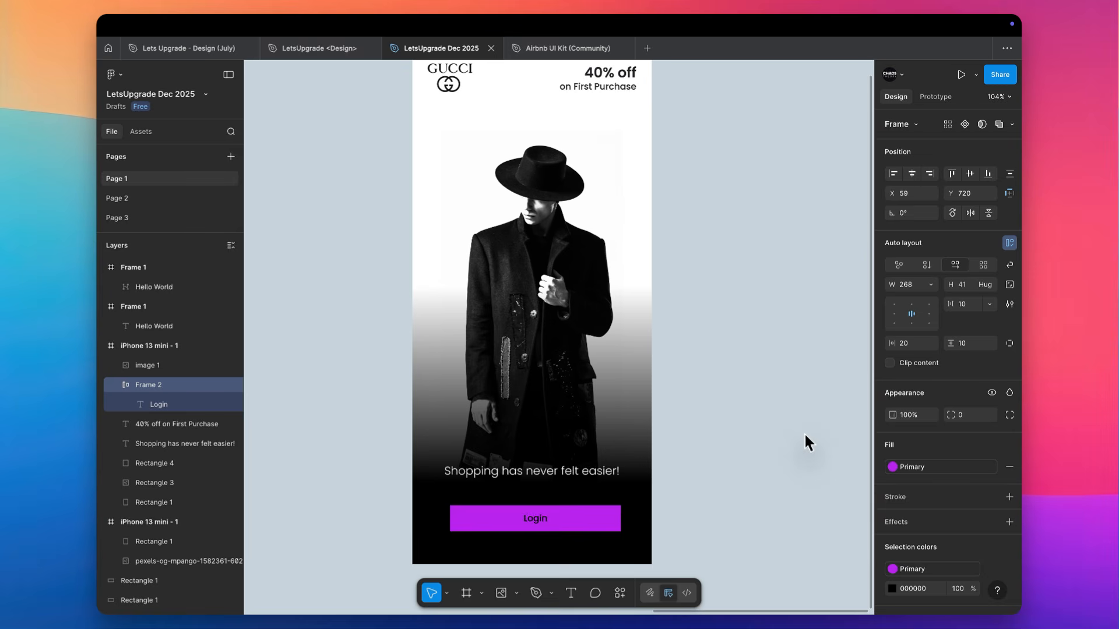
click(776, 448)
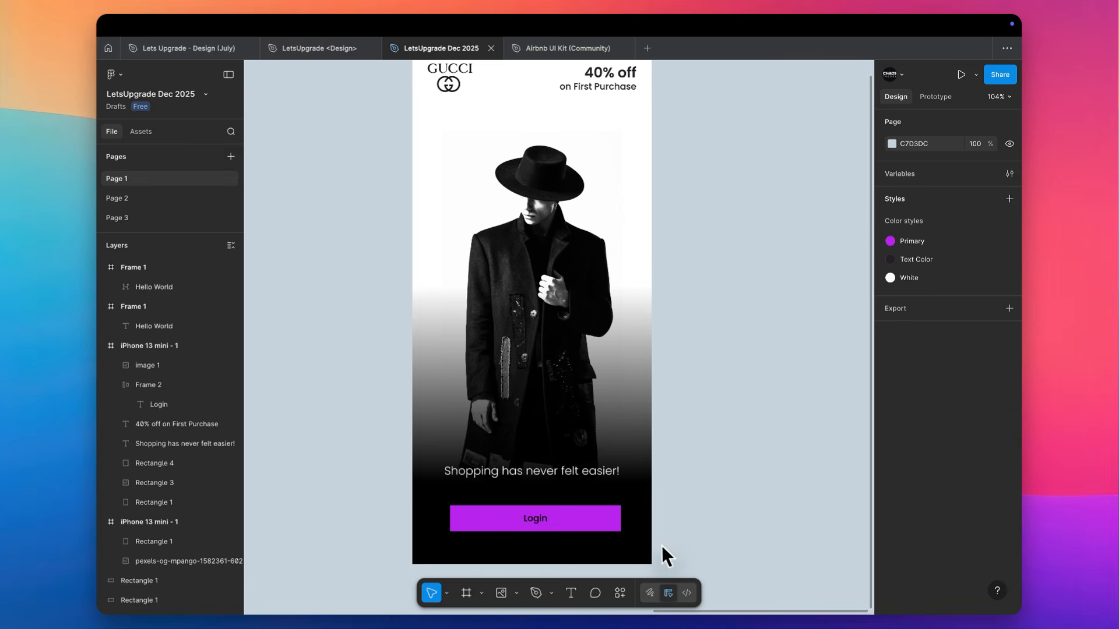
Edit the Primary color style to the bluer purple 9B4AFF
click(1008, 241)
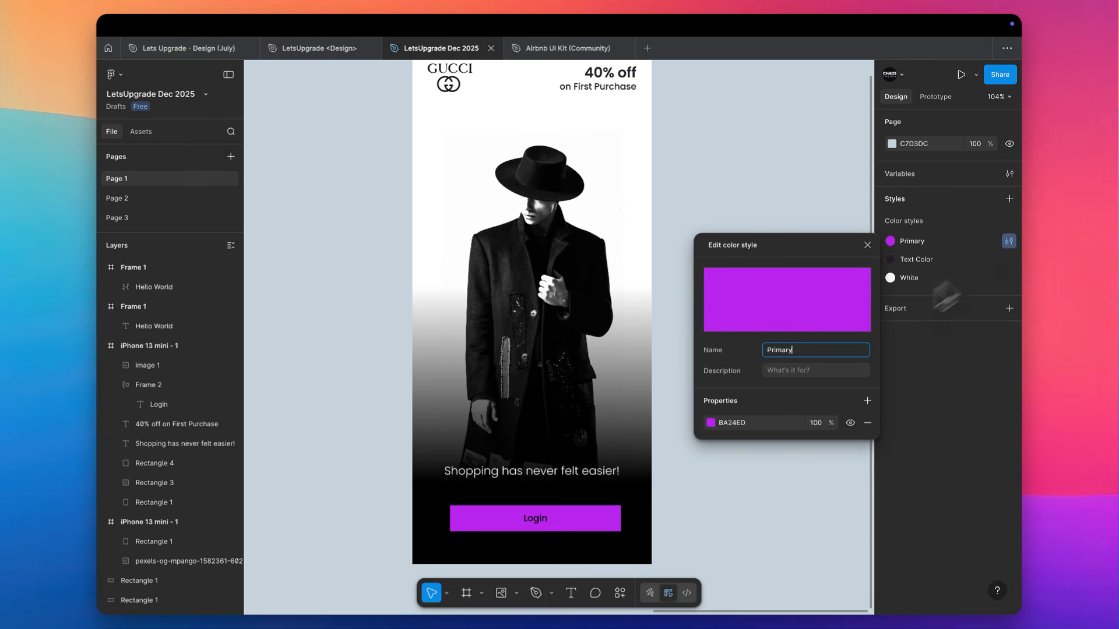
click(710, 422)
drag(661, 391, 647, 366)
click(659, 506)
drag(660, 505, 654, 505)
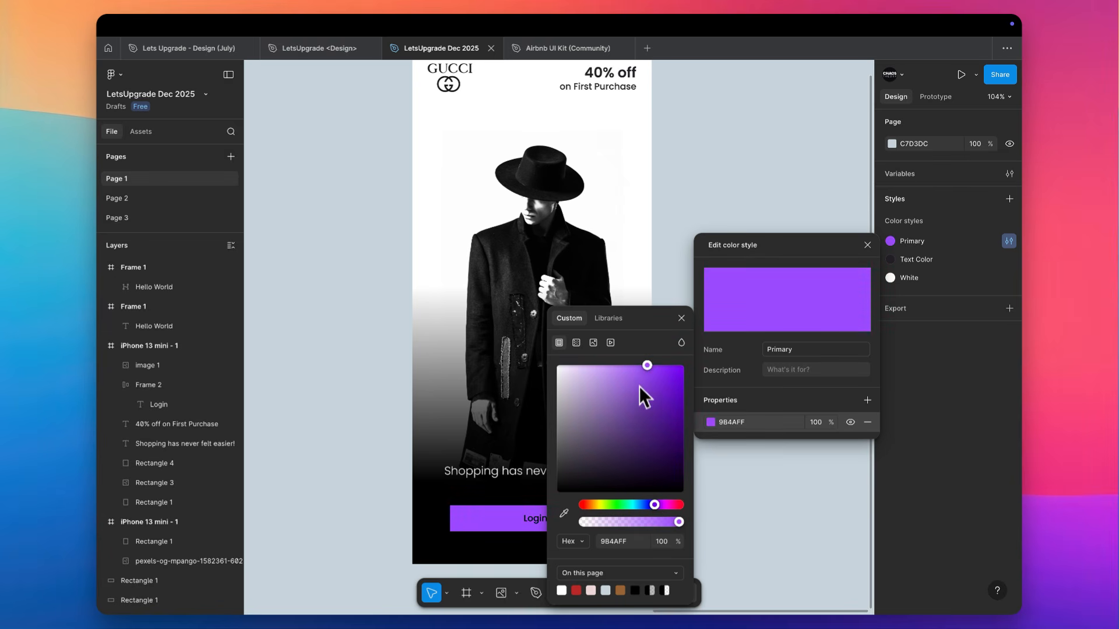
drag(639, 382, 634, 348)
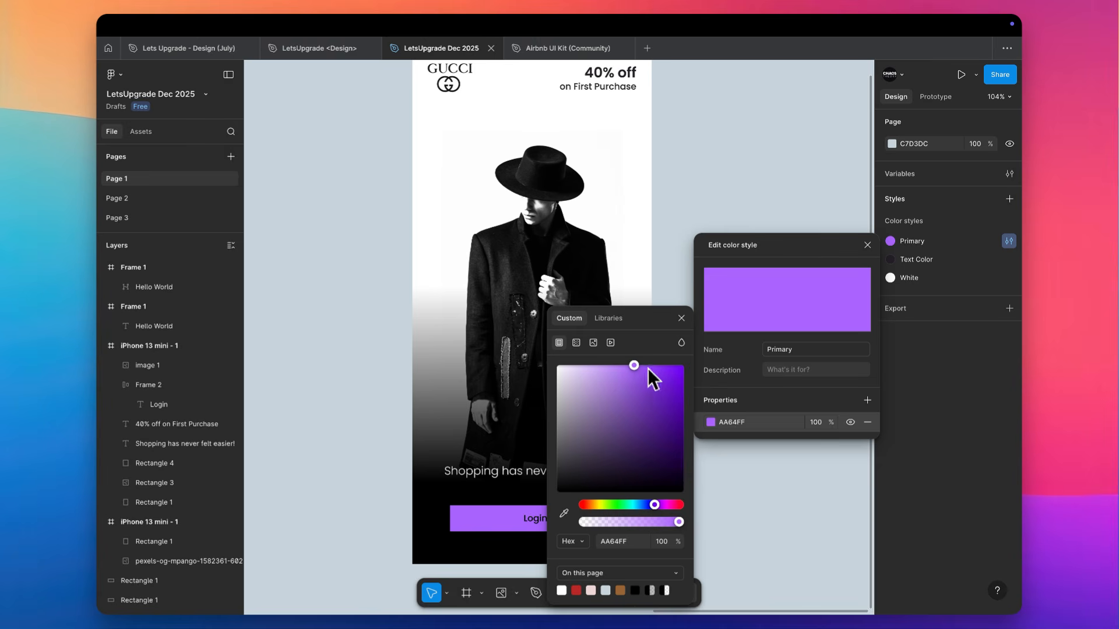
click(702, 174)
click(546, 516)
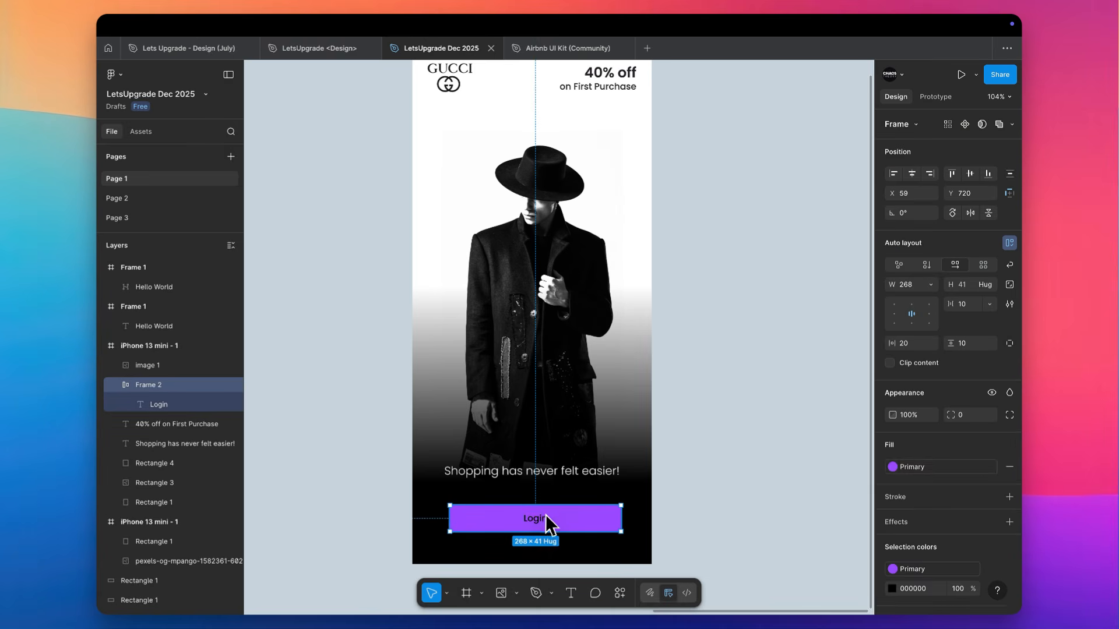
scroll(973, 525, down, 2)
click(993, 546)
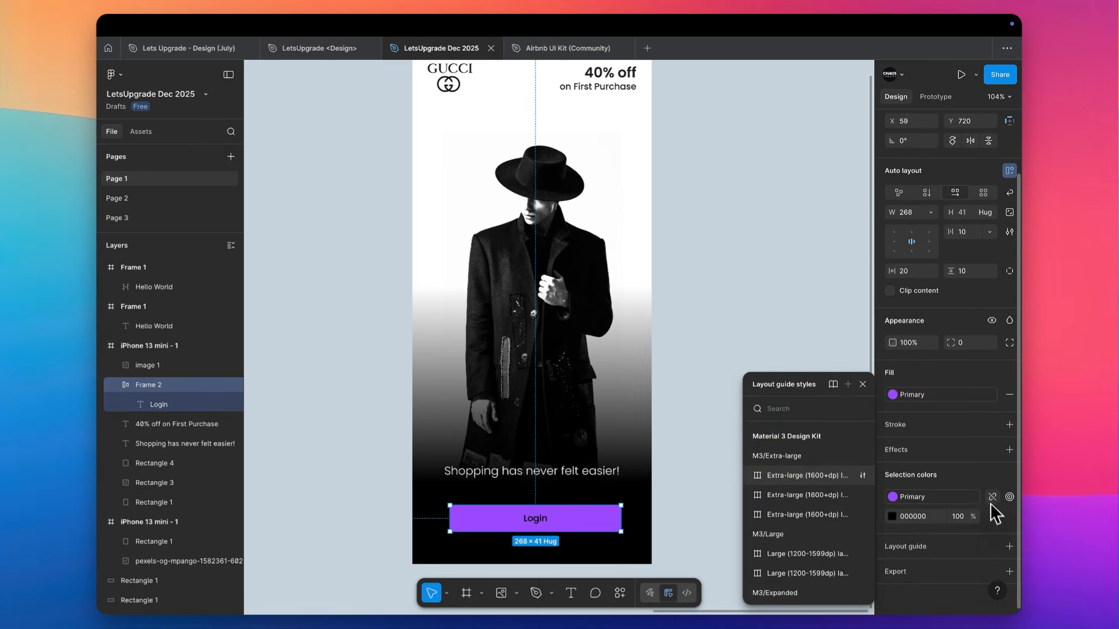
click(993, 497)
click(990, 518)
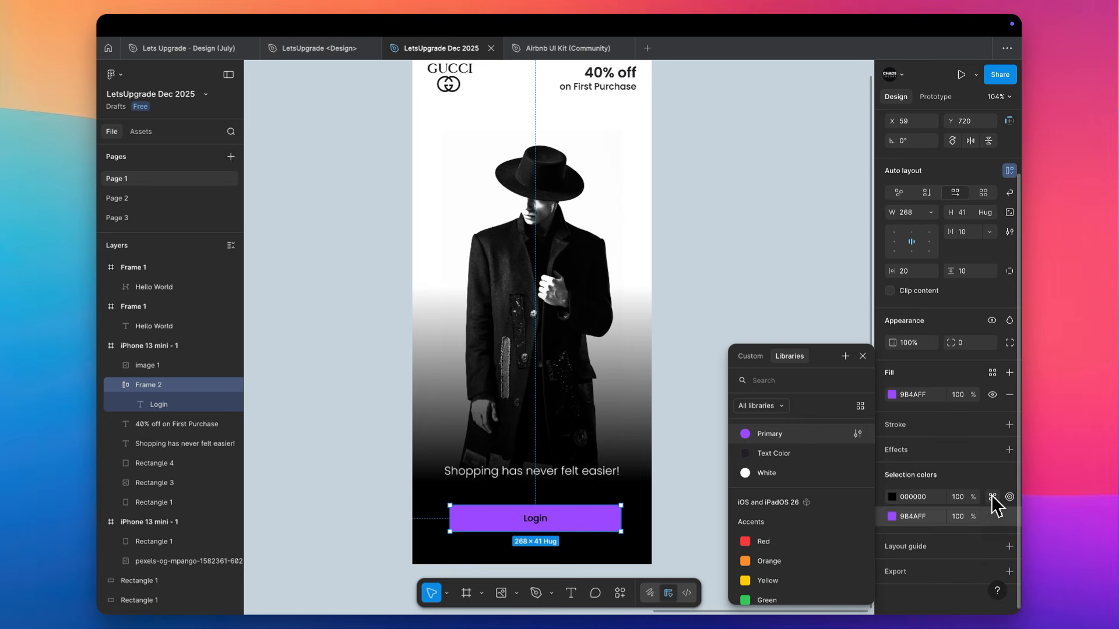
click(778, 283)
key(super+z)
key(super+z)
Replace the Login button's black label color with the White color style
scroll(985, 495, down, 2)
click(992, 516)
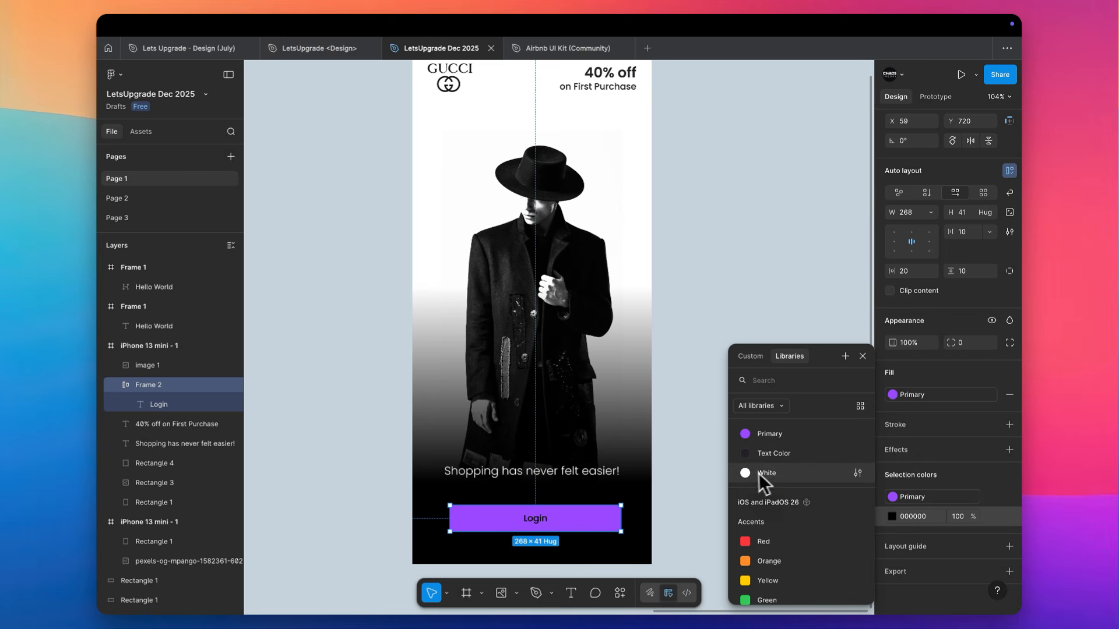
click(758, 474)
click(676, 490)
scroll(673, 490, down, 1)
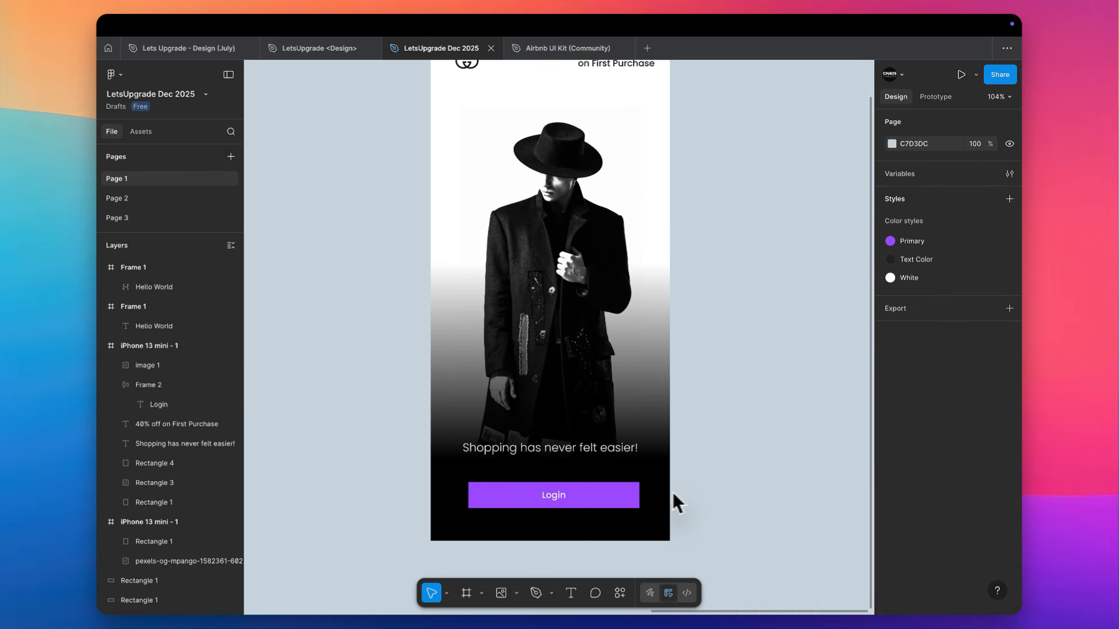
scroll(568, 443, up, 2)
scroll(537, 532, down, 2)
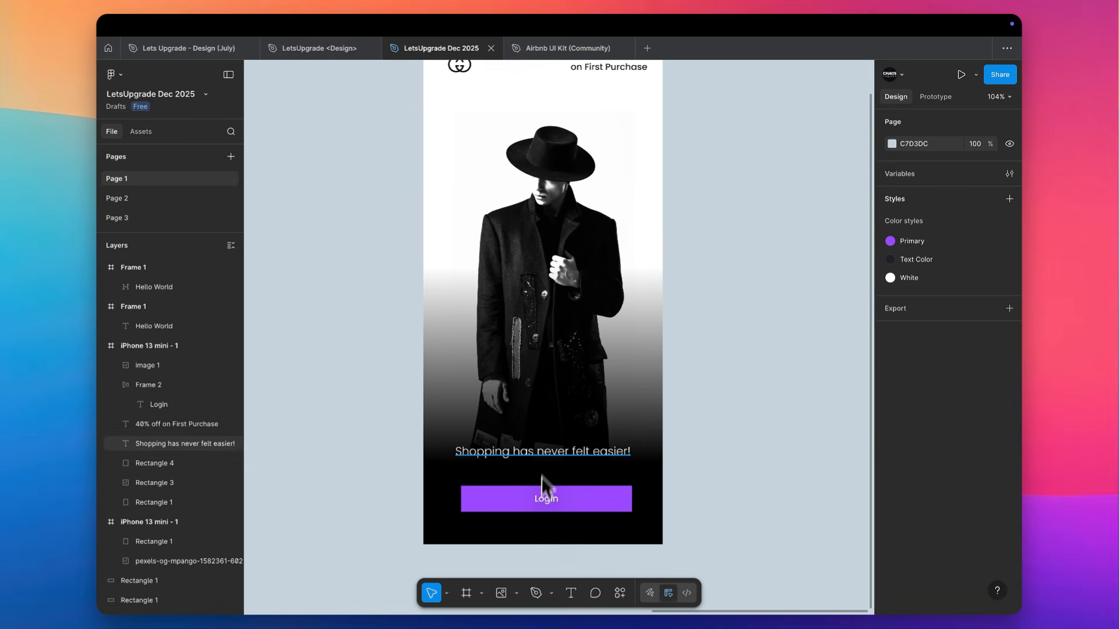
Swap the Login button and the tagline vertically, placing the button at Y 656 and the tagline below it at Y 737
click(533, 498)
drag(531, 503, 535, 481)
click(599, 456)
drag(592, 455, 566, 519)
scroll(590, 508, up, 5)
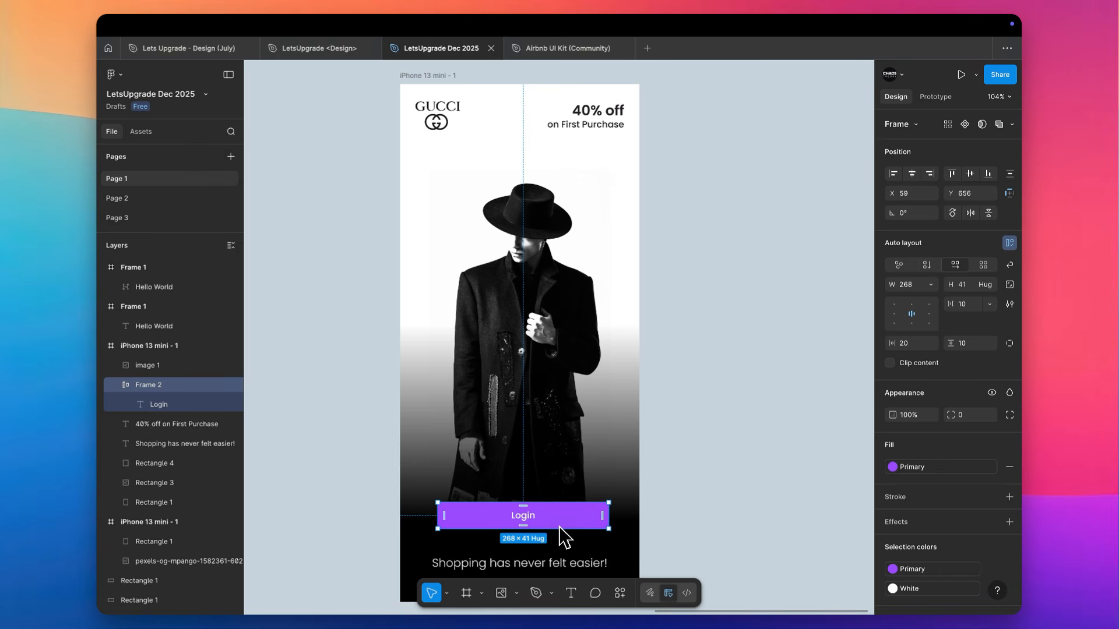
scroll(615, 431, down, 3)
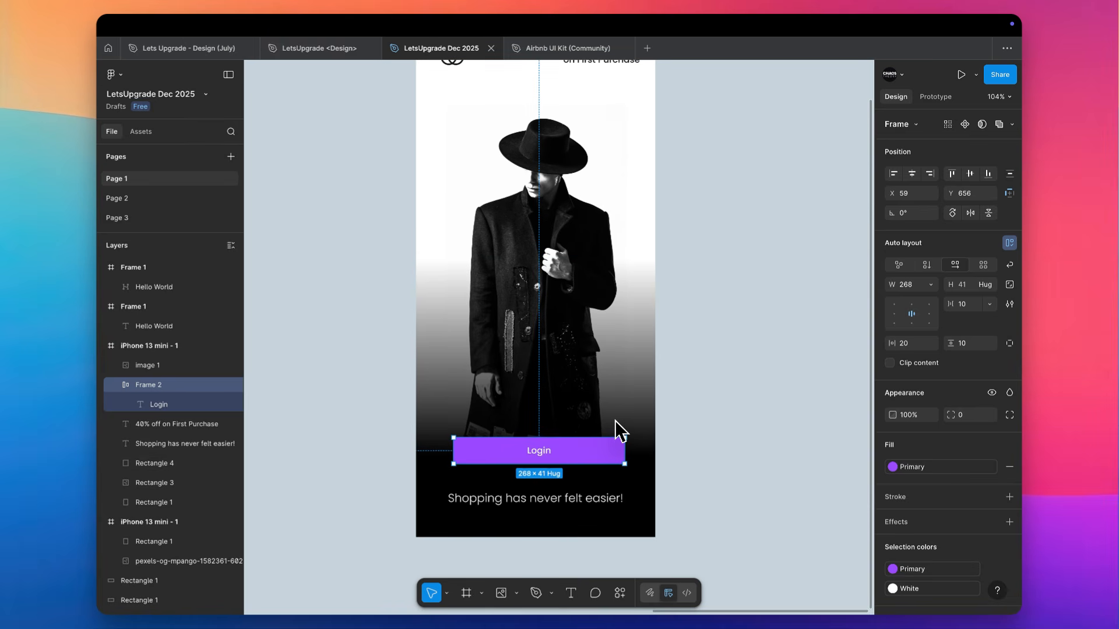
Move the tagline up over the model's coat to Y 420, keeping it at X 50
click(563, 502)
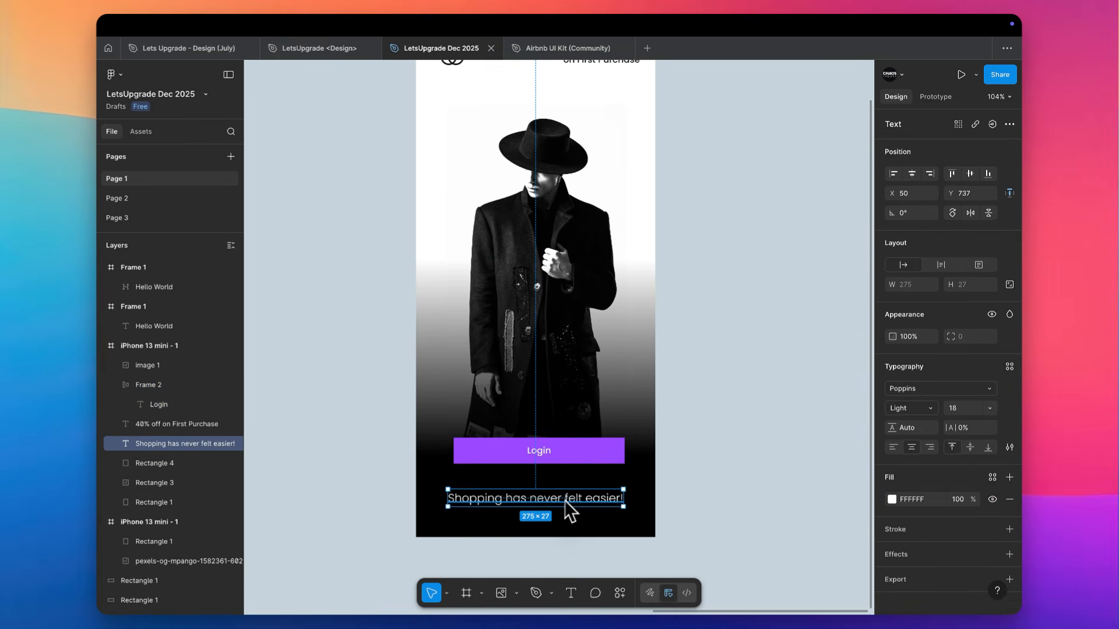
drag(580, 501, 595, 295)
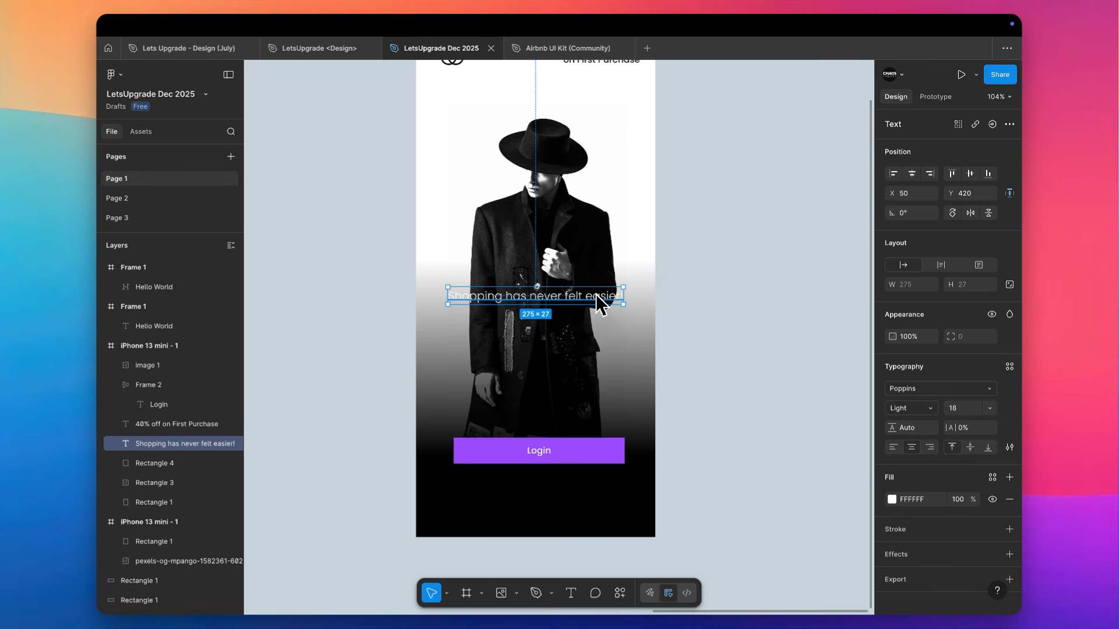
click(767, 266)
scroll(767, 265, up, 2)
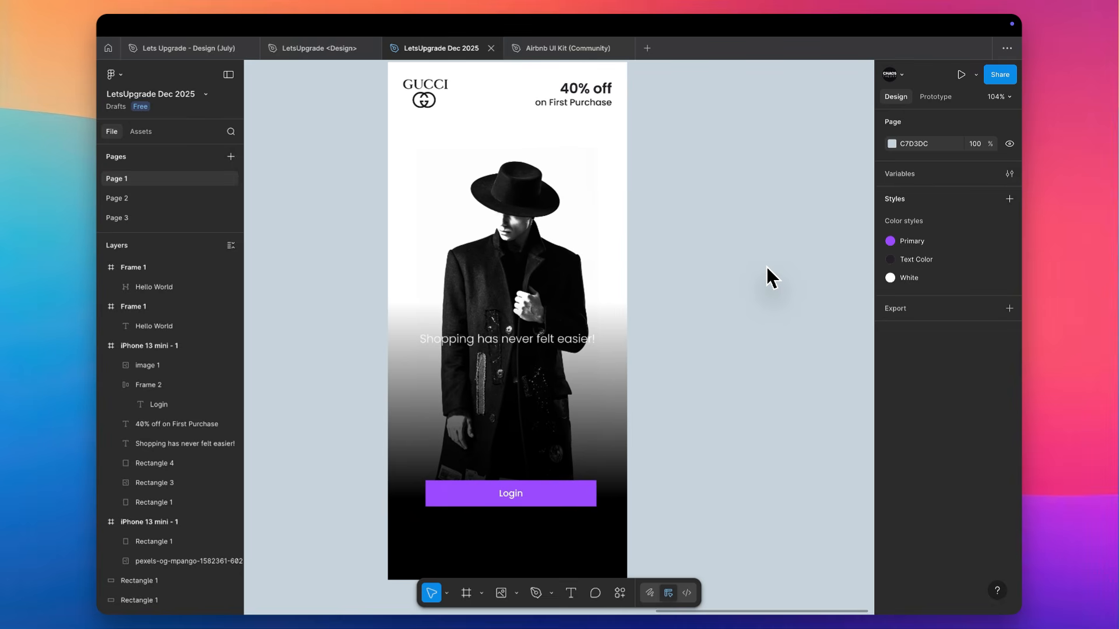
Duplicate the finished iPhone 13 mini frame and place the copy beside the original at X 2224
scroll(767, 267, down, 5)
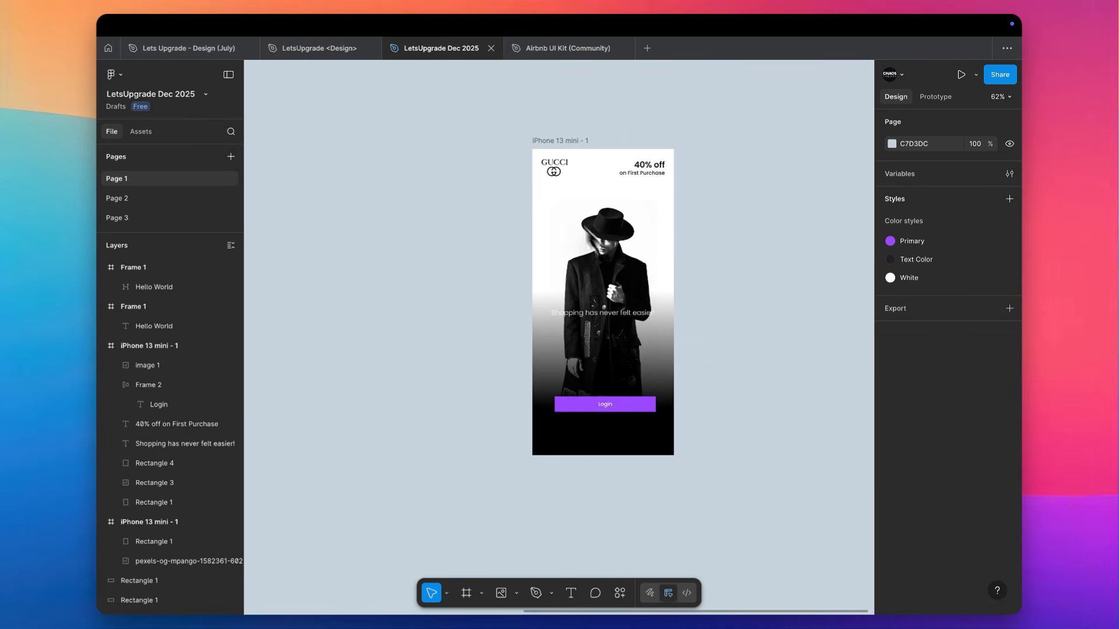
drag(548, 141, 716, 138)
scroll(716, 138, right, 2)
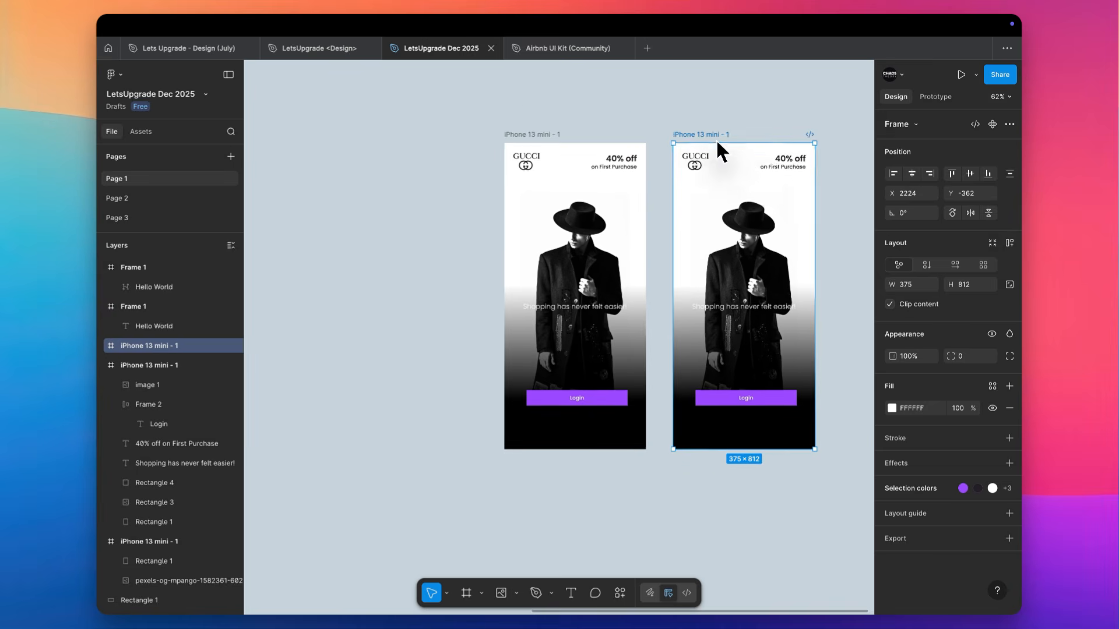
scroll(645, 233, right, 2)
scroll(612, 249, up, 5)
Delete the Login button from the original iPhone frame
click(495, 285)
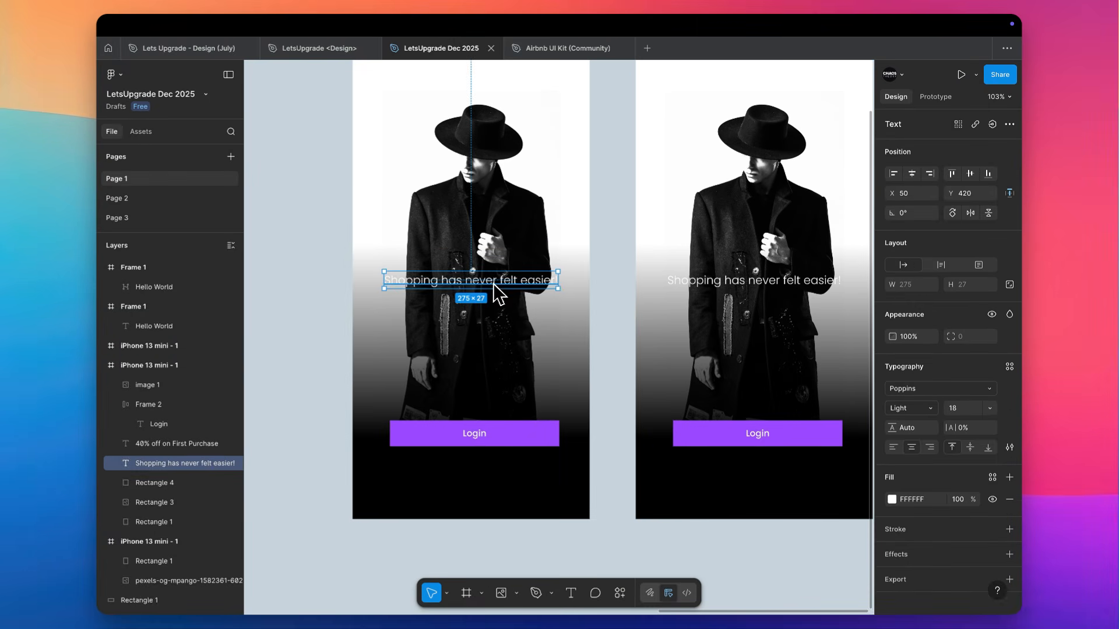
click(484, 429)
key(Delete)
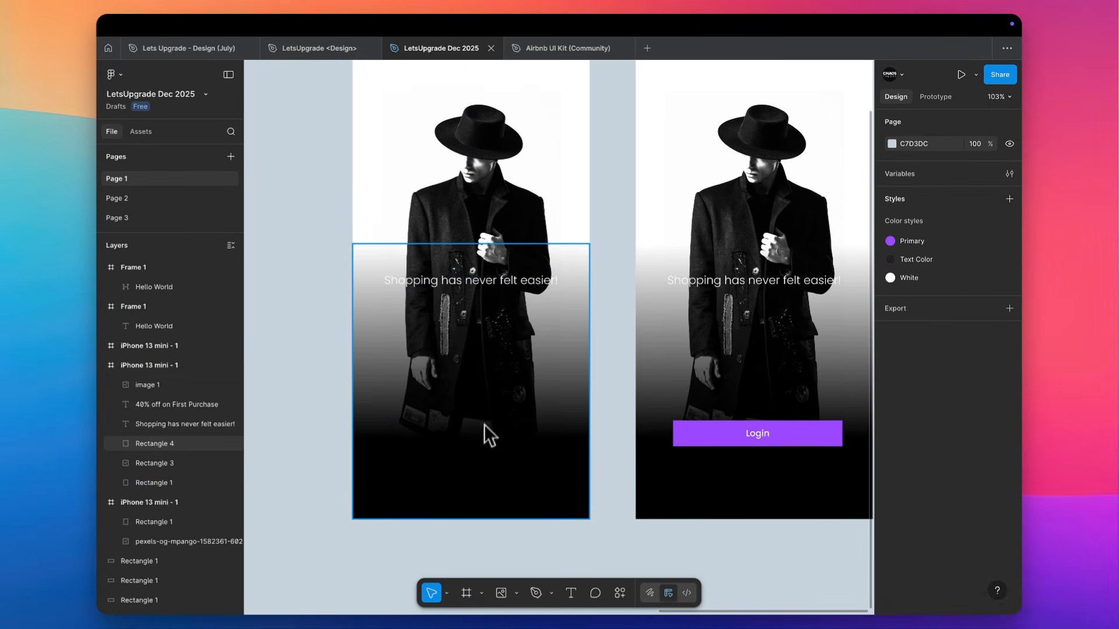
Move the original frame's tagline down to the dark area below the model, at about X 19, Y 622
click(489, 287)
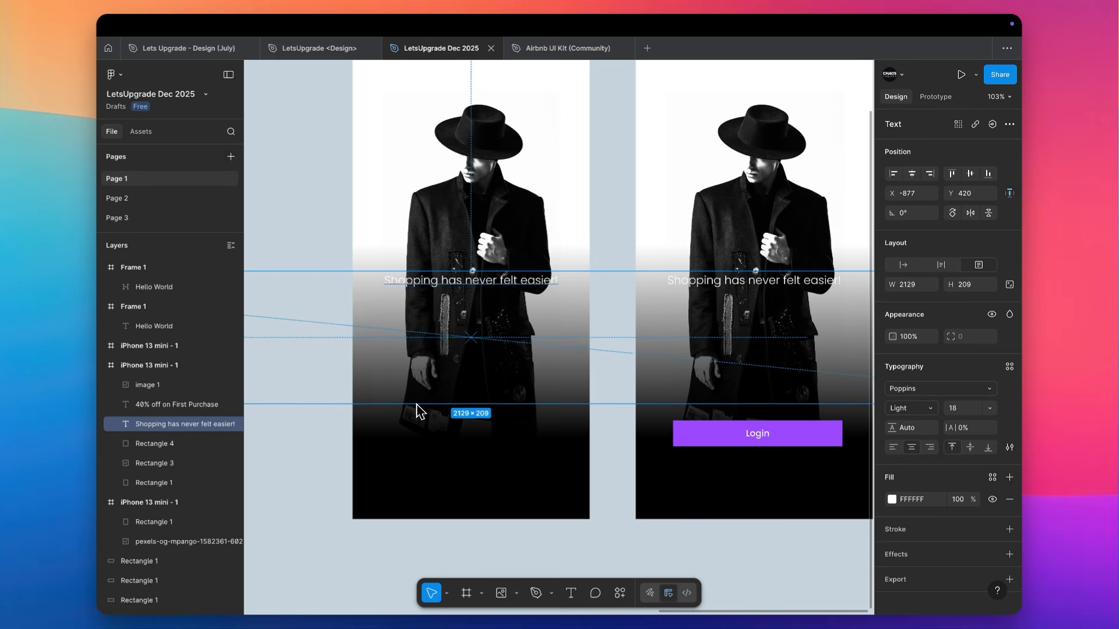
drag(468, 282, 438, 408)
scroll(438, 408, up, 2)
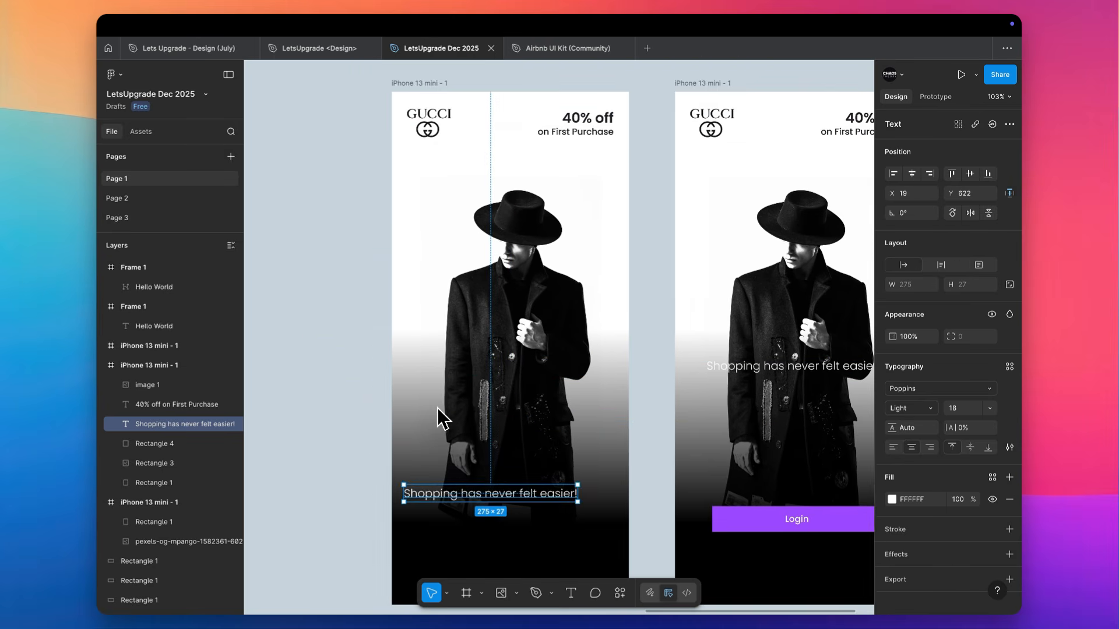
Line up the tagline with the Gucci logo's left edge by setting its X position to 24
shift+click(431, 123)
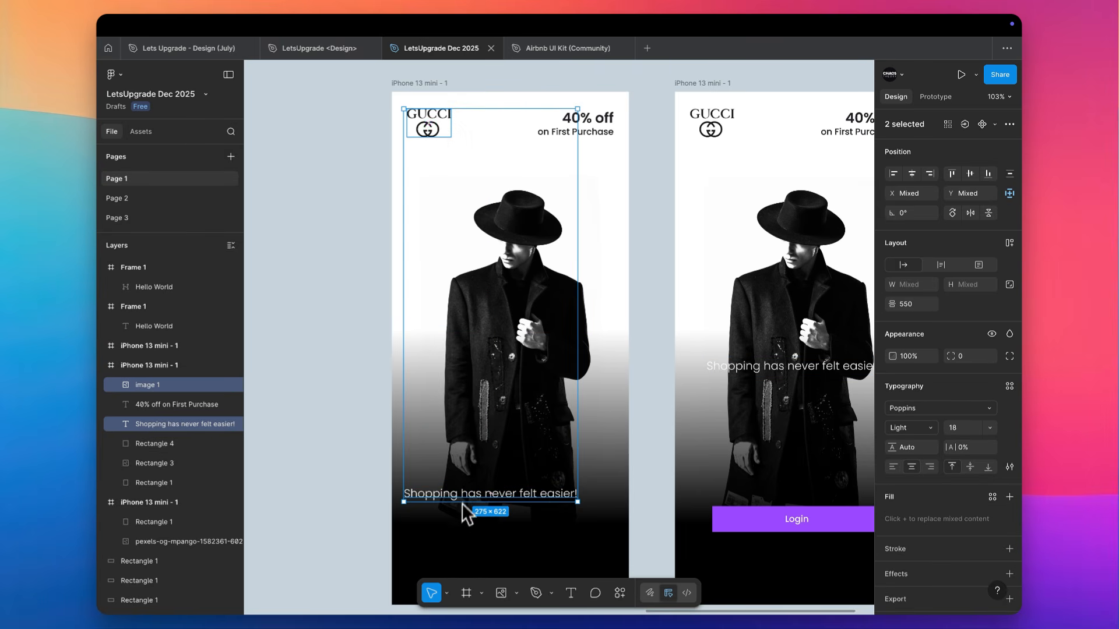
click(439, 122)
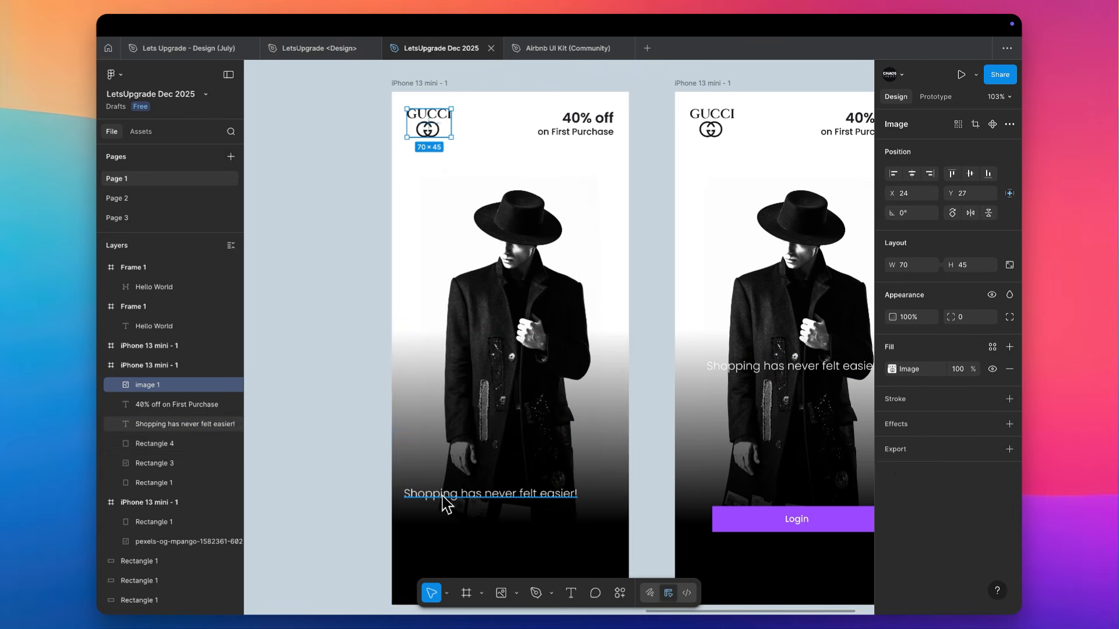
click(512, 495)
click(911, 193)
text(24)
key(Tab)
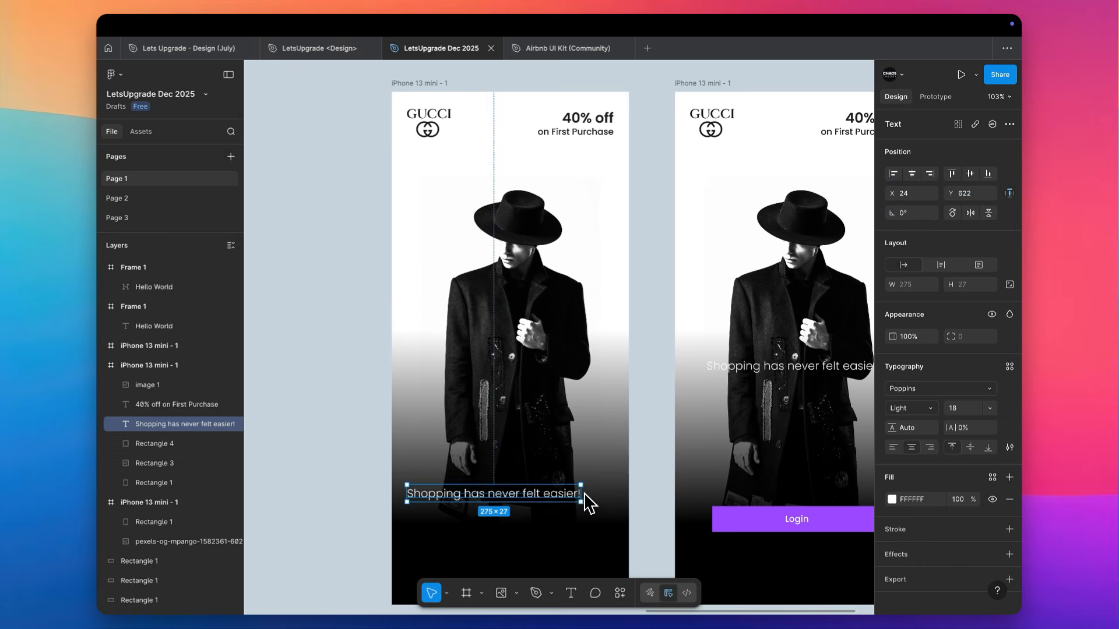
Widen the tagline's text box to 327 and left-align its text
drag(581, 497, 616, 501)
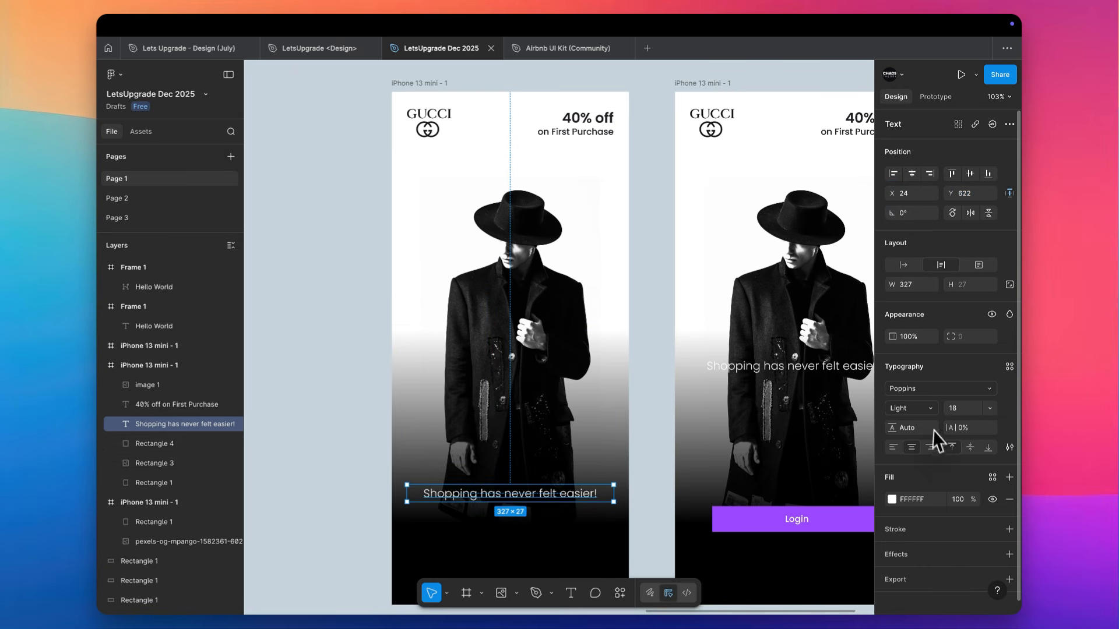
click(892, 447)
scroll(630, 419, down, 3)
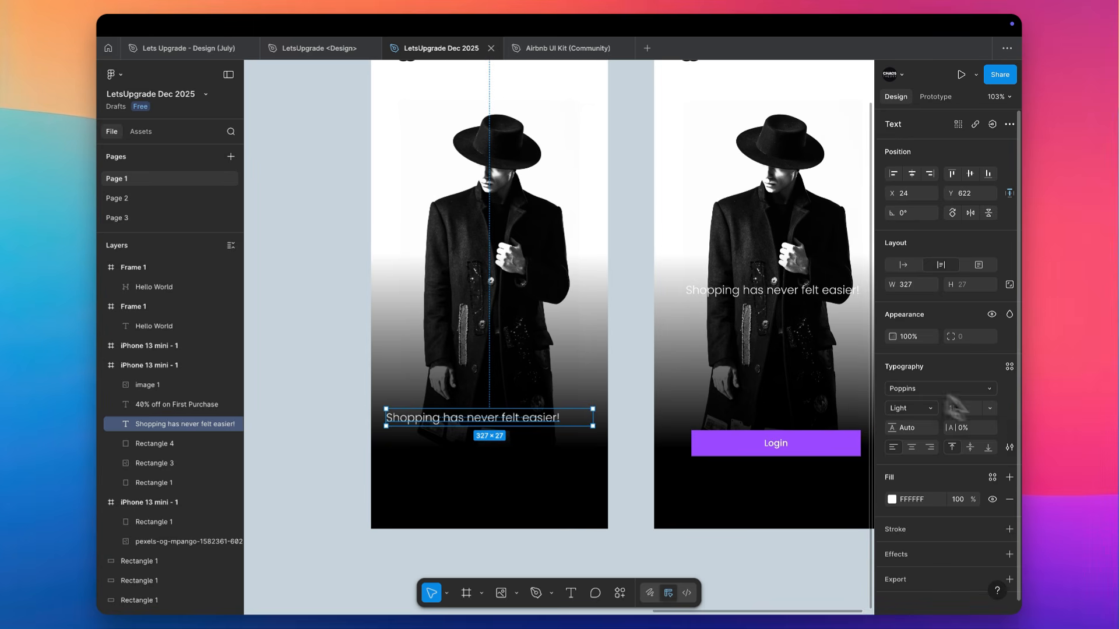
Increase the tagline's font size to 38
key(Up)
key(Up)
key(Up)
key(Up)
key(Up)
key(Up)
key(Up)
key(Up)
key(Up)
key(Up)
key(Up)
key(Up)
key(Up)
key(Up)
key(Up)
key(Up)
key(Up)
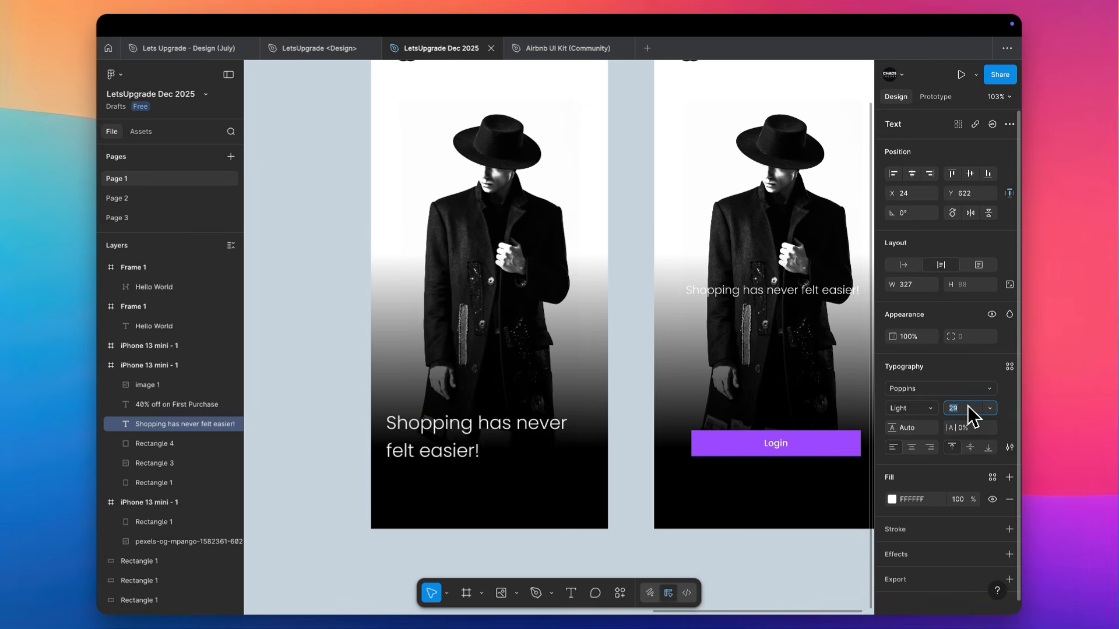
key(Up)
key(Up)
key(Up)
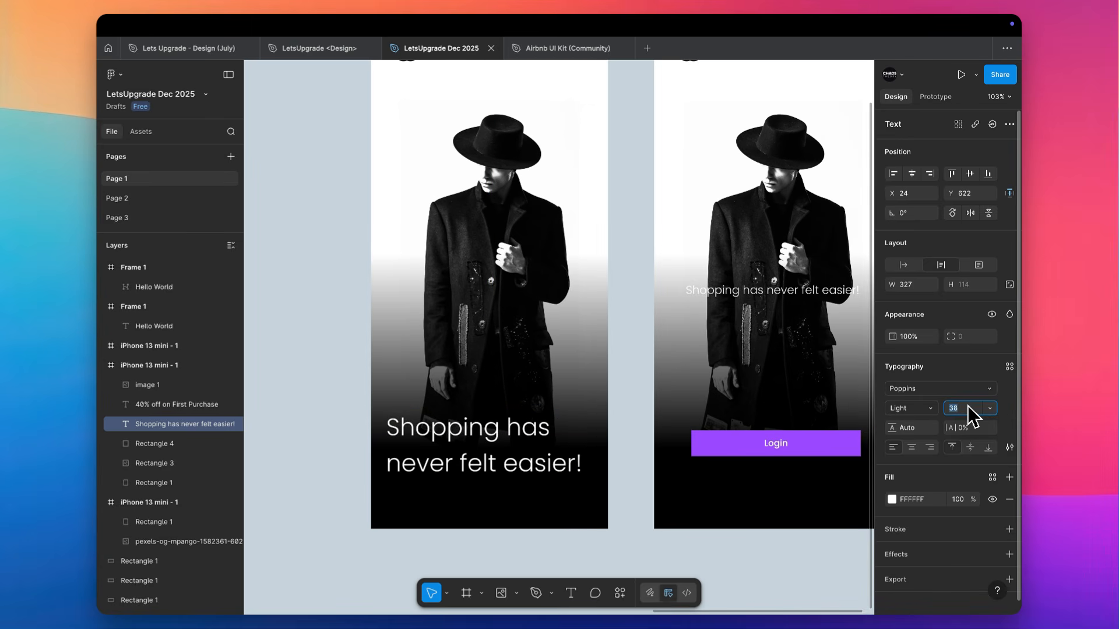
Set the word "easier" in the tagline to the SemiBold weight
scroll(581, 494, up, 3)
scroll(581, 494, up, 5)
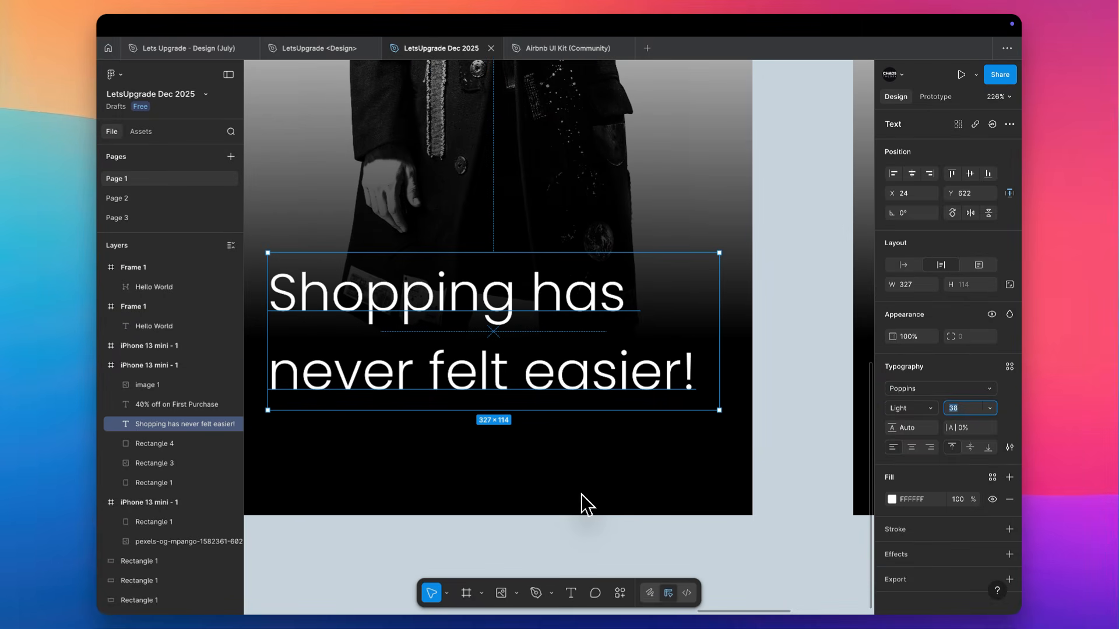
double_click(573, 370)
click(573, 370)
double_click(563, 368)
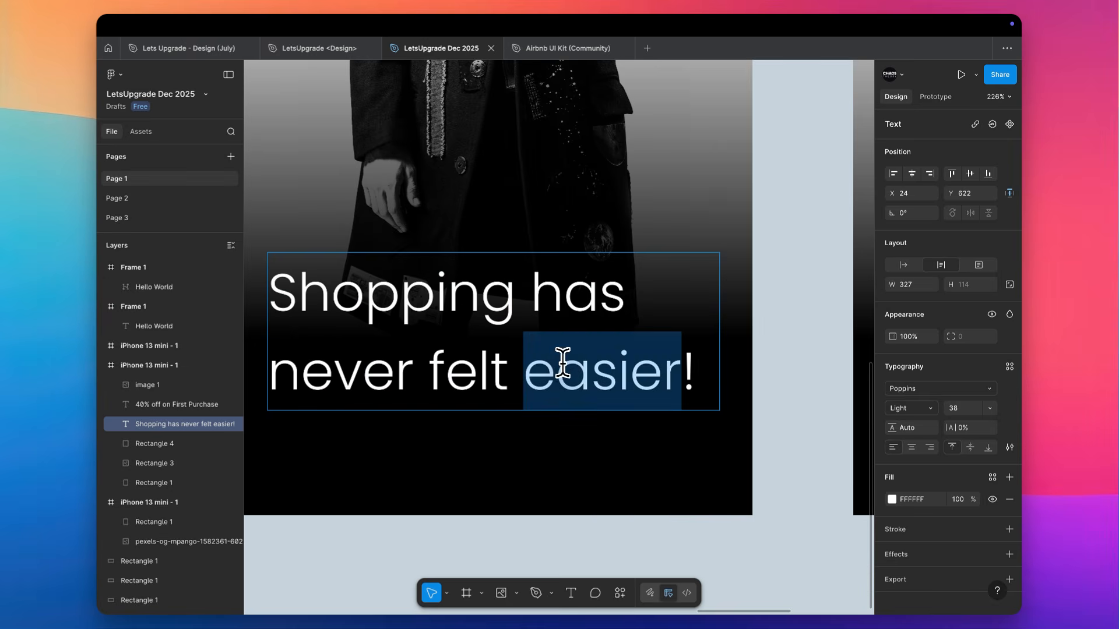
key(ctrl+b)
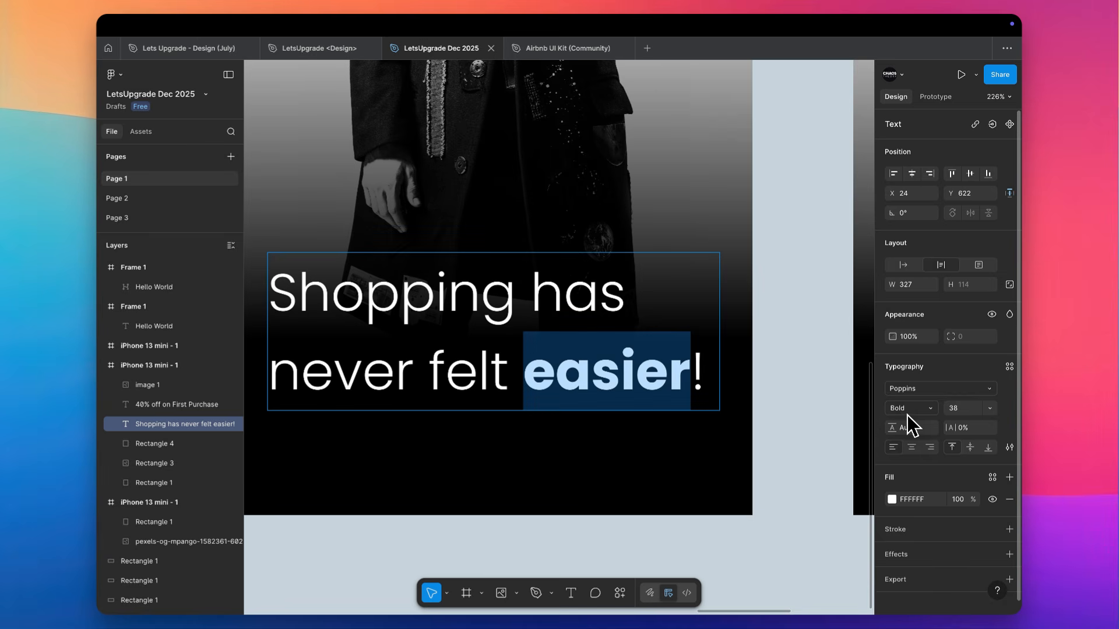
click(907, 415)
click(897, 402)
click(785, 362)
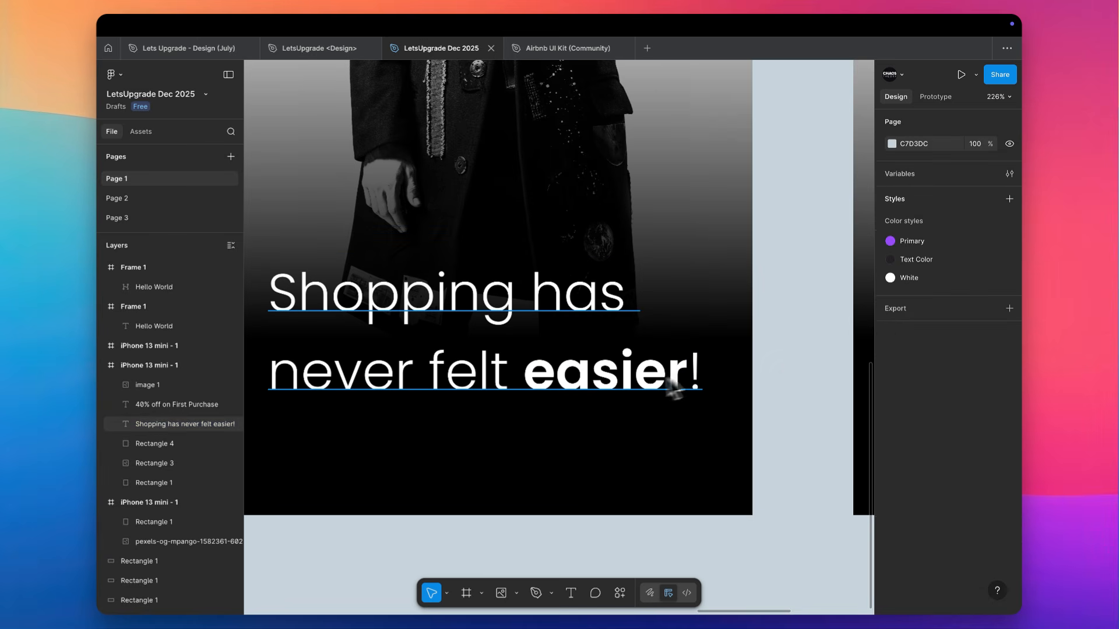
Set the tagline's exclamation mark to SemiBold and add a second exclamation mark after it
scroll(624, 392, up, 3)
double_click(617, 385)
key(Right)
key(shift+Left)
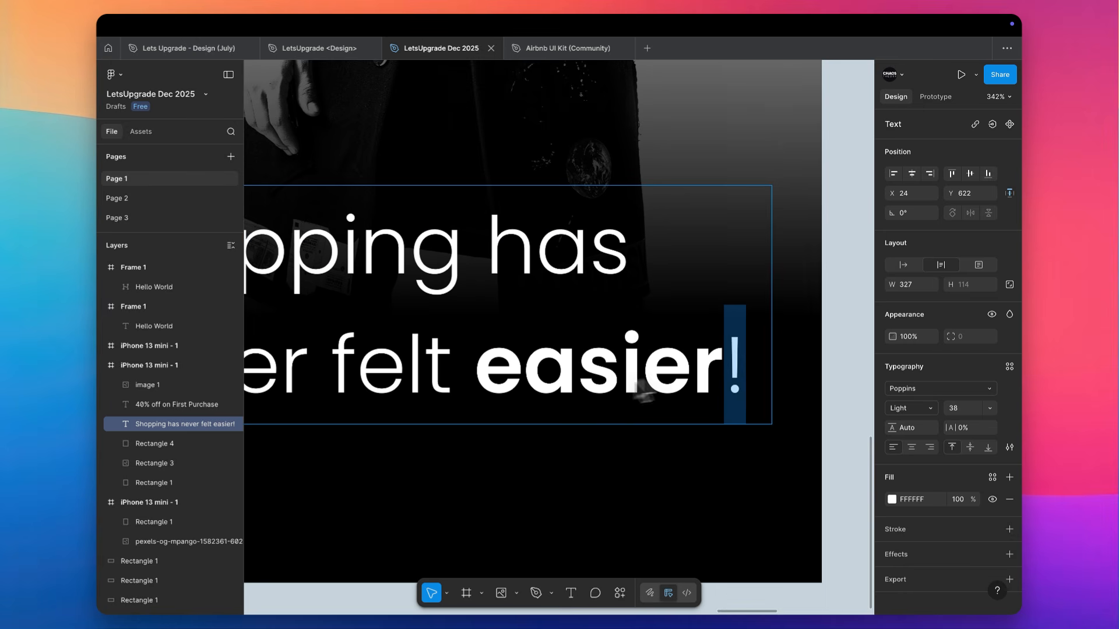
click(921, 414)
click(913, 451)
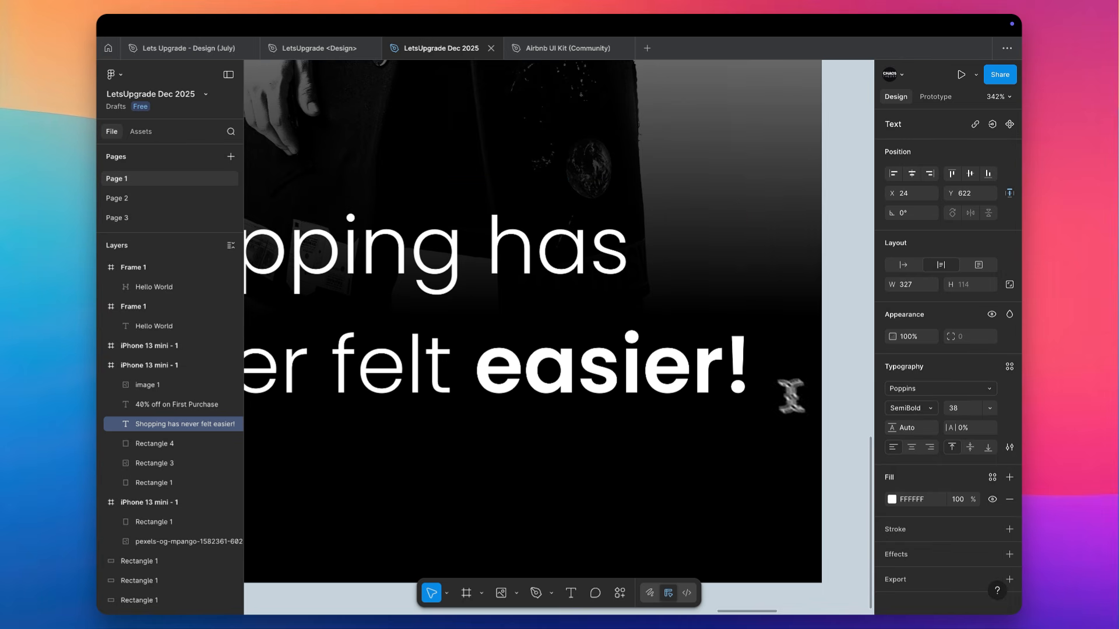
text(!)
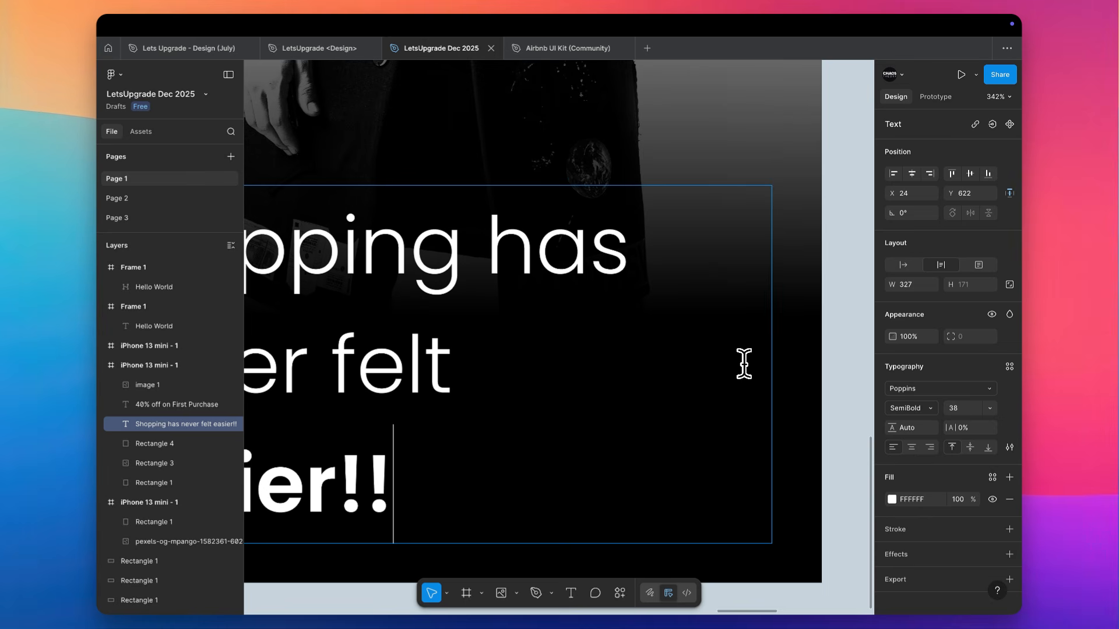
Reduce the whole tagline's font size to 36 and deselect it
key(Escape)
key(Down)
key(Down)
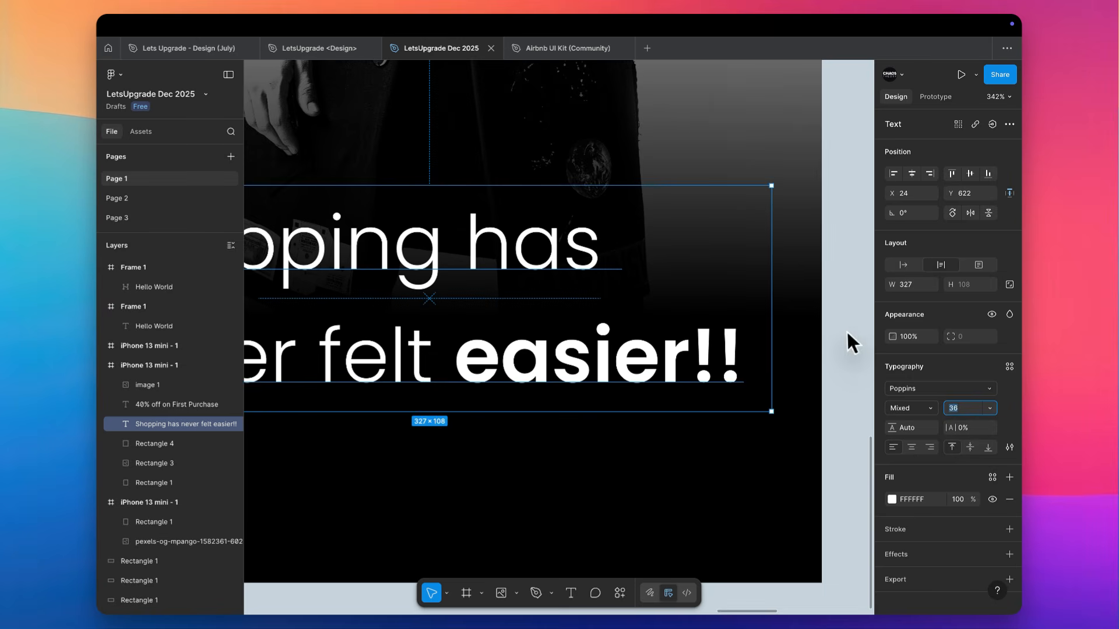
click(840, 337)
Activate the Pencil tool for freehand drawing
key(p)
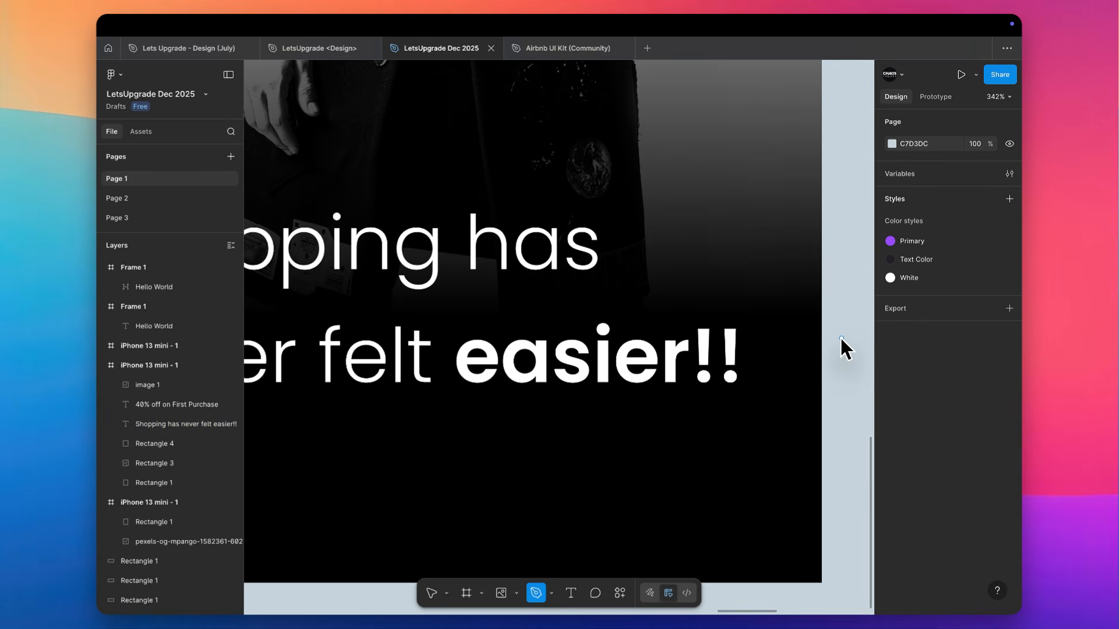
click(552, 593)
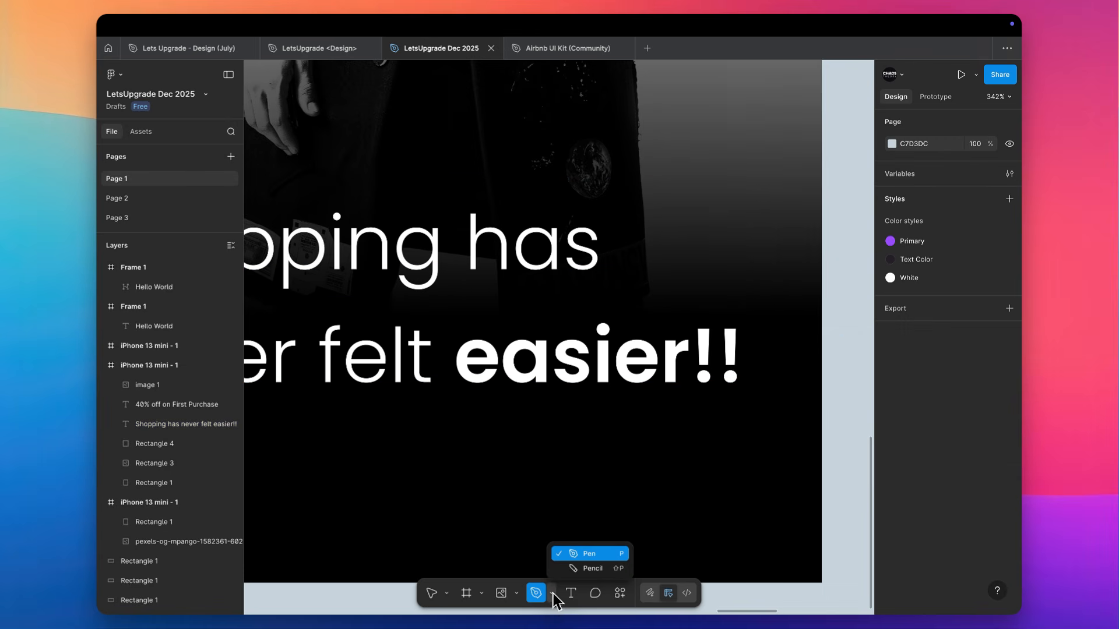
click(592, 568)
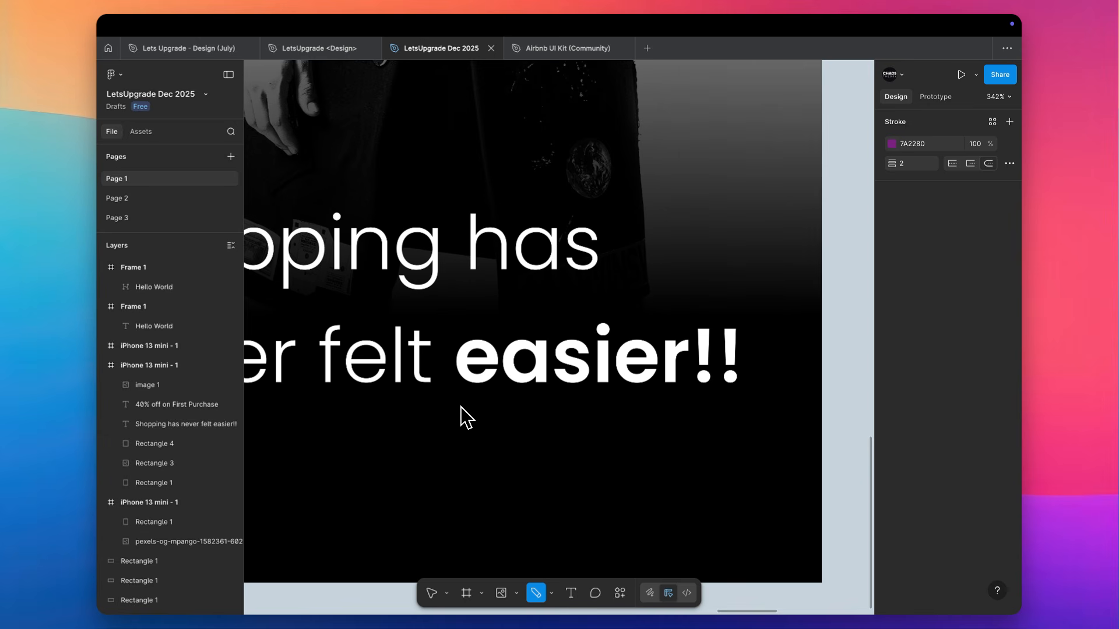
drag(457, 409, 765, 358)
key(super+z)
drag(460, 392, 814, 409)
key(super+z)
drag(475, 400, 781, 399)
key(super+z)
Draw a freehand underline about 139 wide beneath "easier!!" and rotate it to about 178.6°
drag(454, 402, 747, 392)
key(Escape)
click(713, 399)
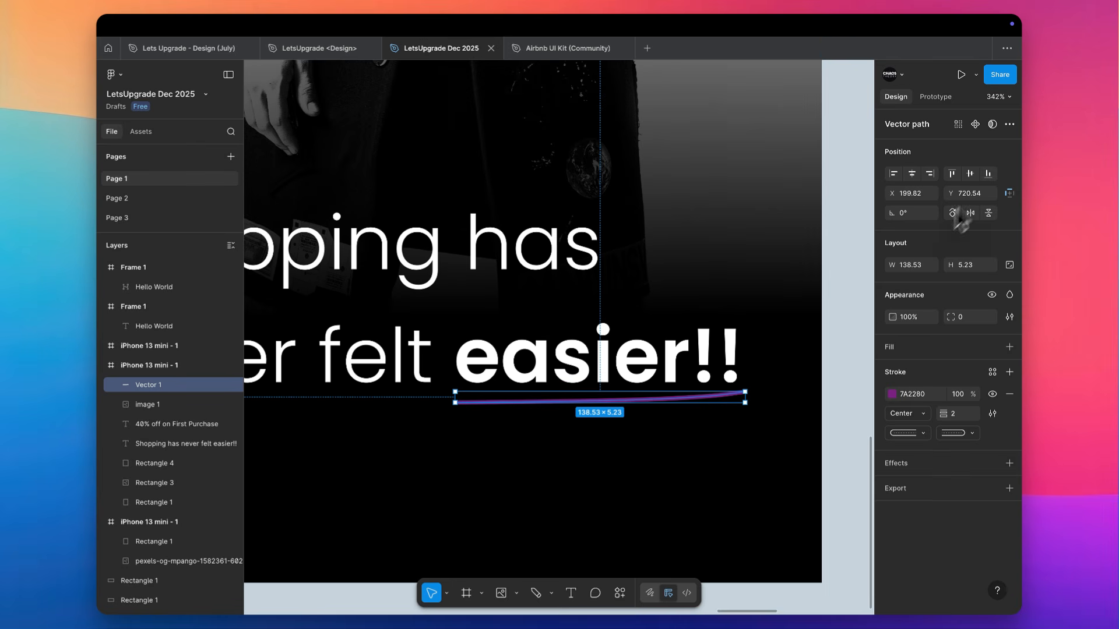
drag(757, 400, 539, 407)
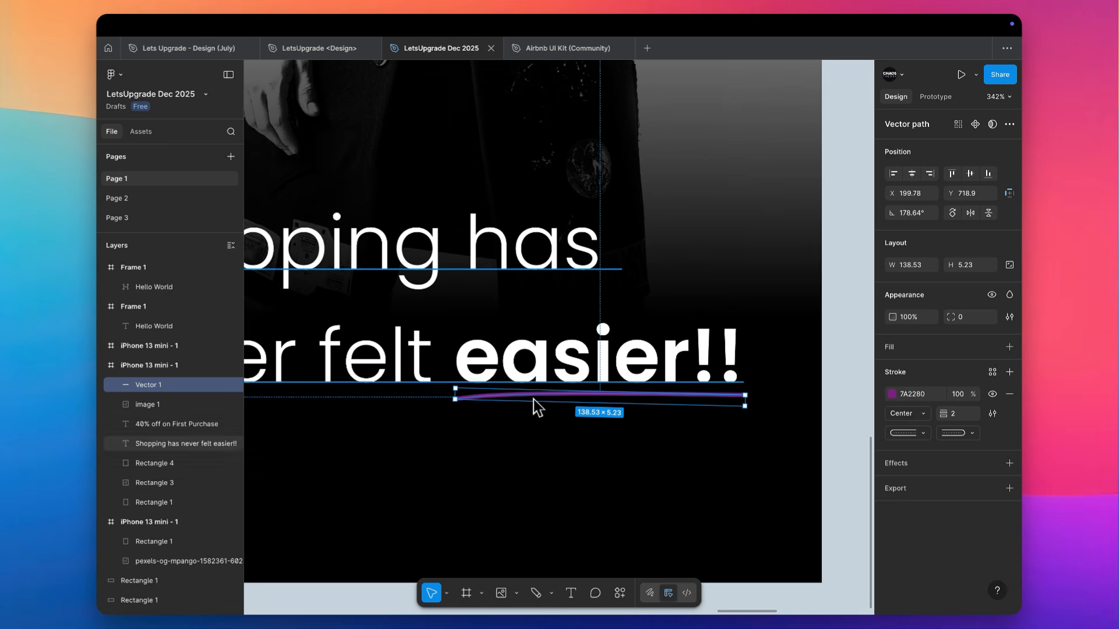
Apply the Primary color style to the underline's stroke
click(992, 371)
click(808, 434)
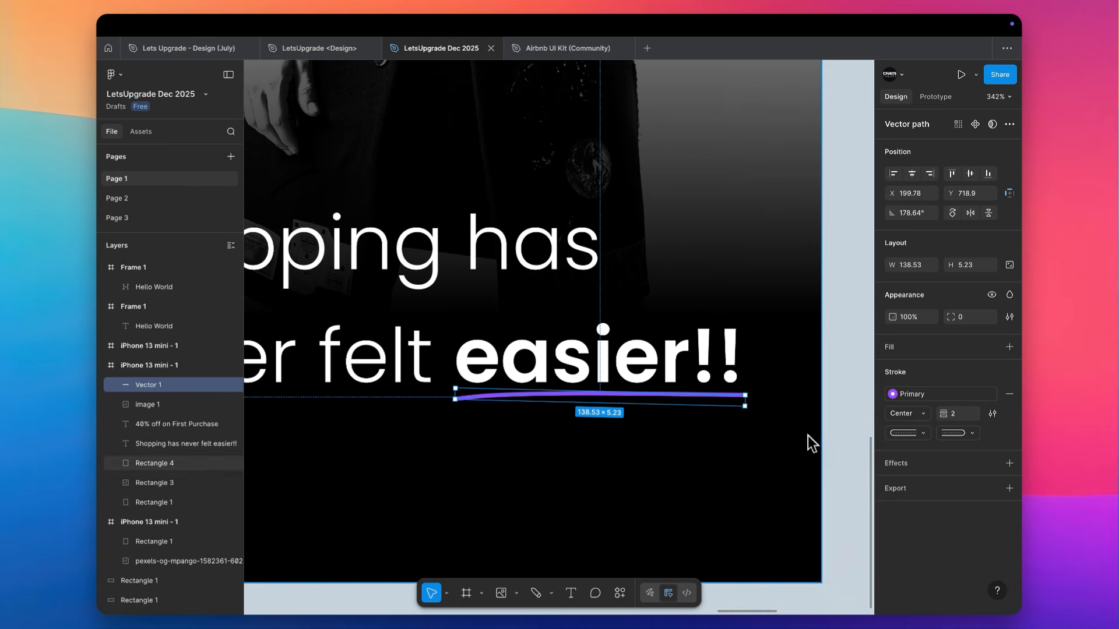
Duplicate the underline slightly lower and to the right at X 206, Y 724, and flip the copy vertically
mouse_move(653, 404)
mouse_down()
mouse_move(655, 420)
mouse_move(664, 408)
mouse_up()
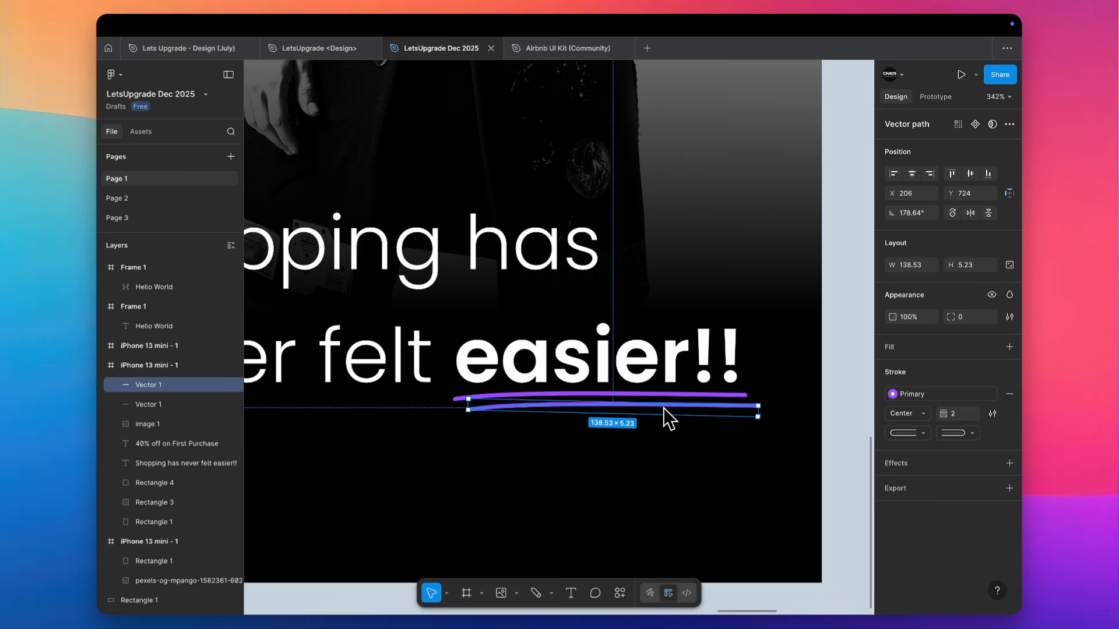
right_click(707, 411)
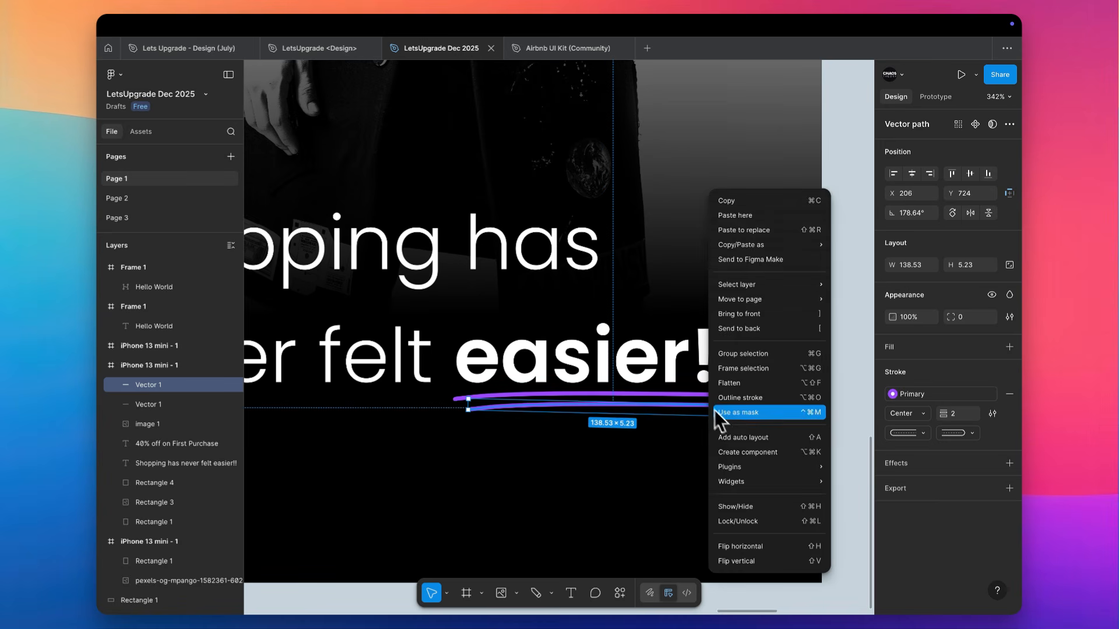
click(753, 561)
click(829, 383)
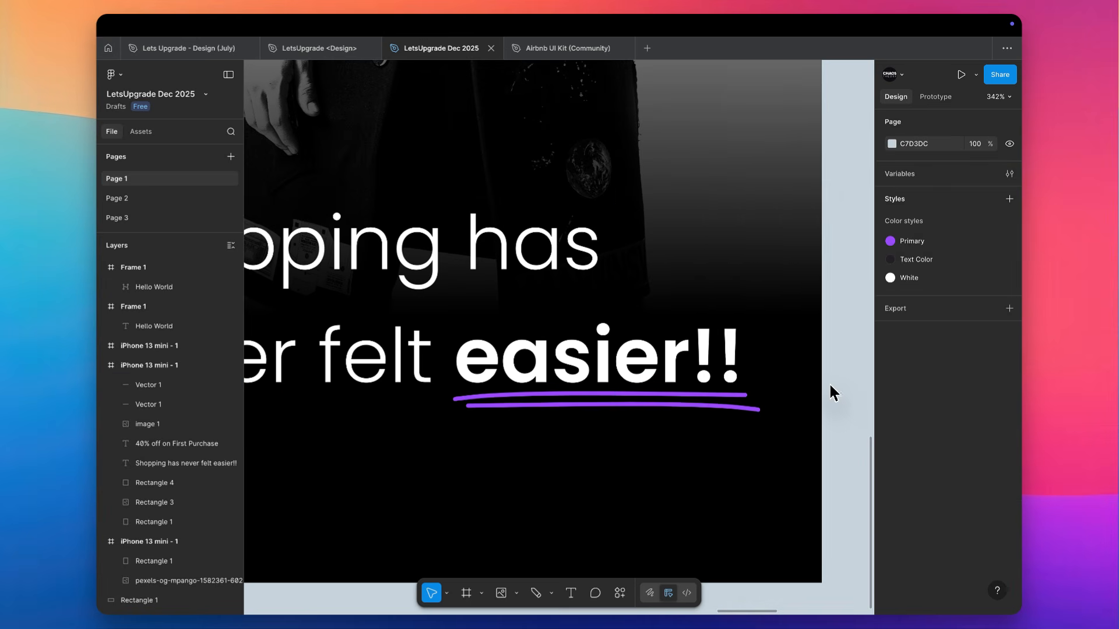
Delete both purple hand-drawn underlines beneath "easier!!" on the large-tagline screen
scroll(831, 383, down, 10)
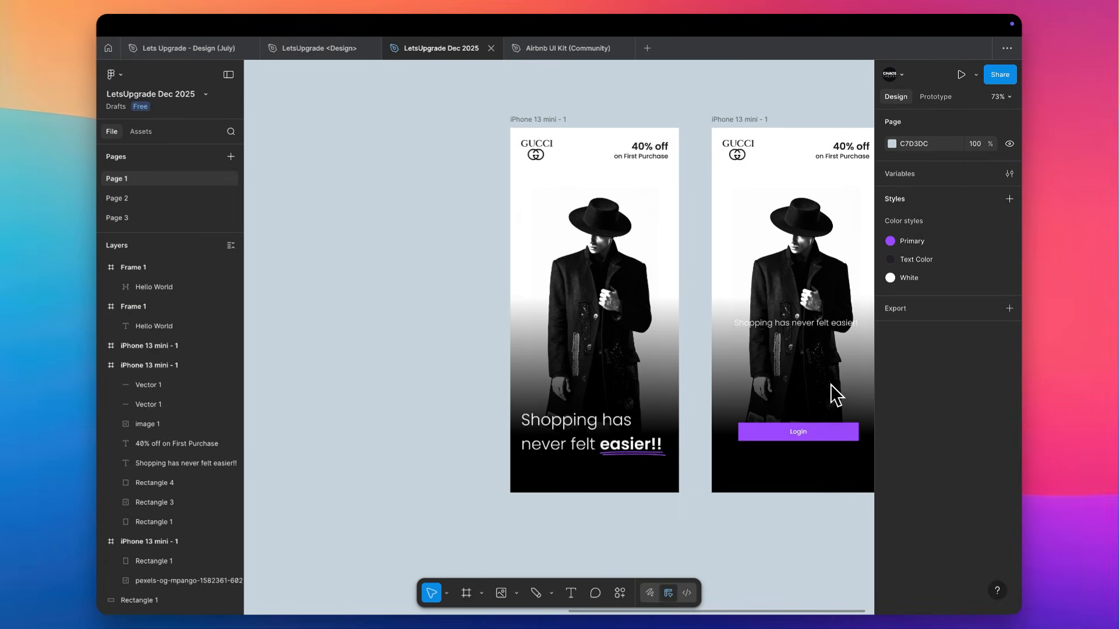
scroll(698, 359, up, 5)
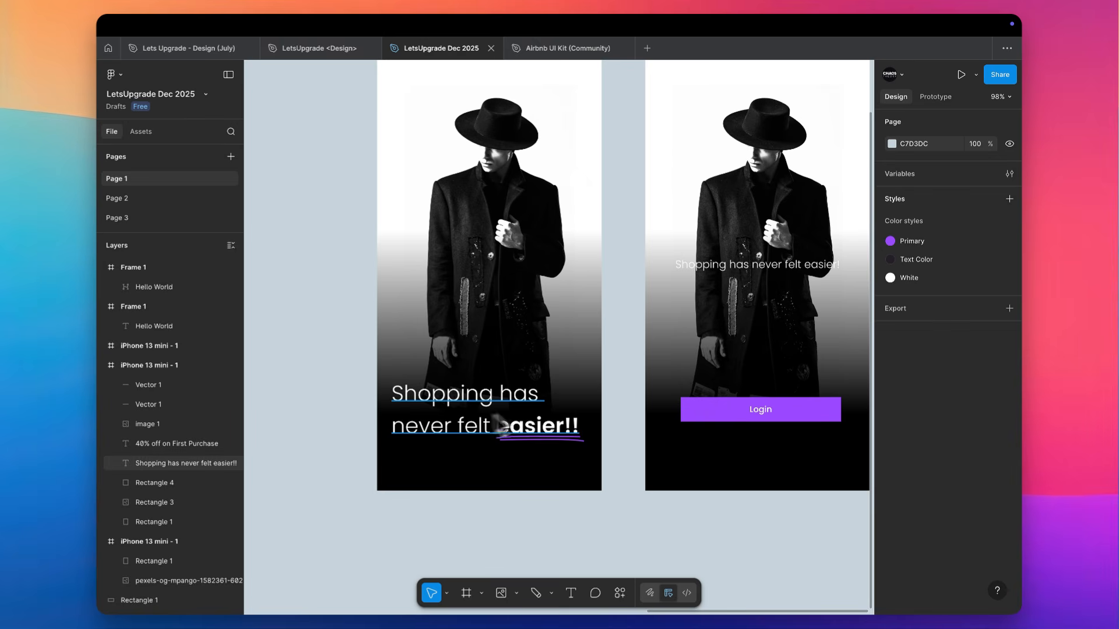
click(580, 444)
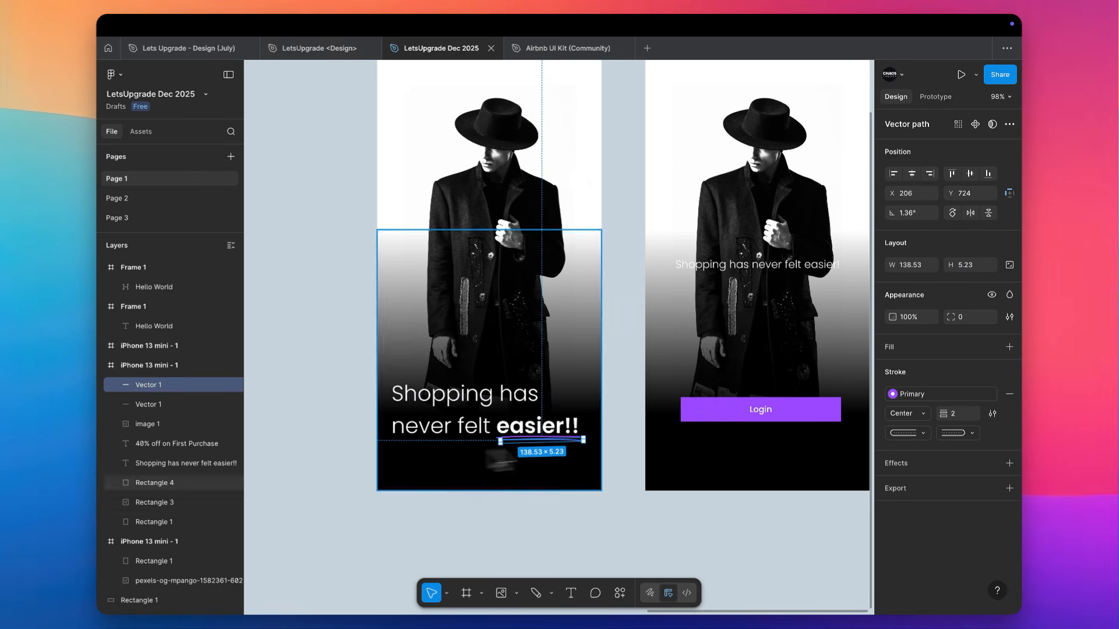
shift+click(204, 405)
key(Delete)
Center-align the text of the large "Shopping has never felt easier!!" tagline
click(537, 429)
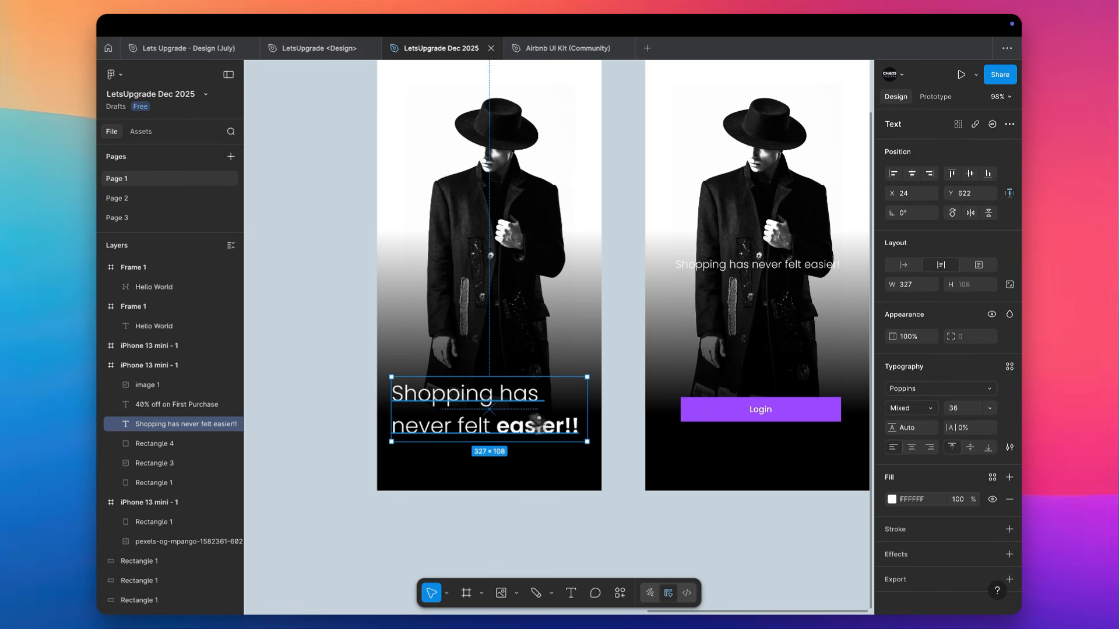
click(911, 447)
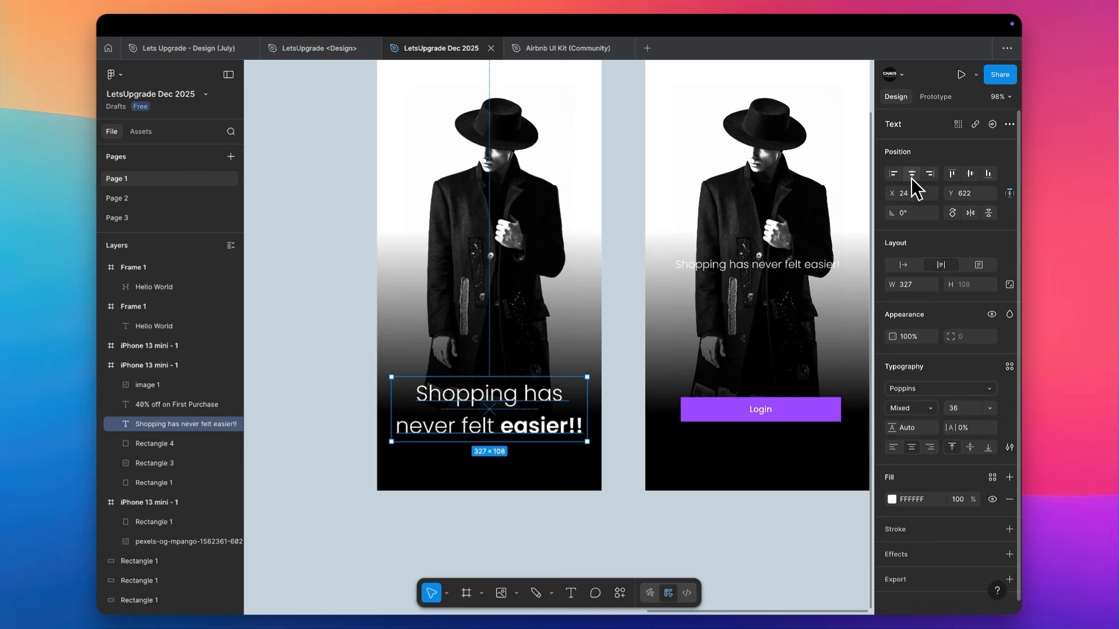
click(610, 296)
Move the small tagline on the Login screen below the Login button at Y 737 and set its font size to 14
scroll(613, 296, right, 2)
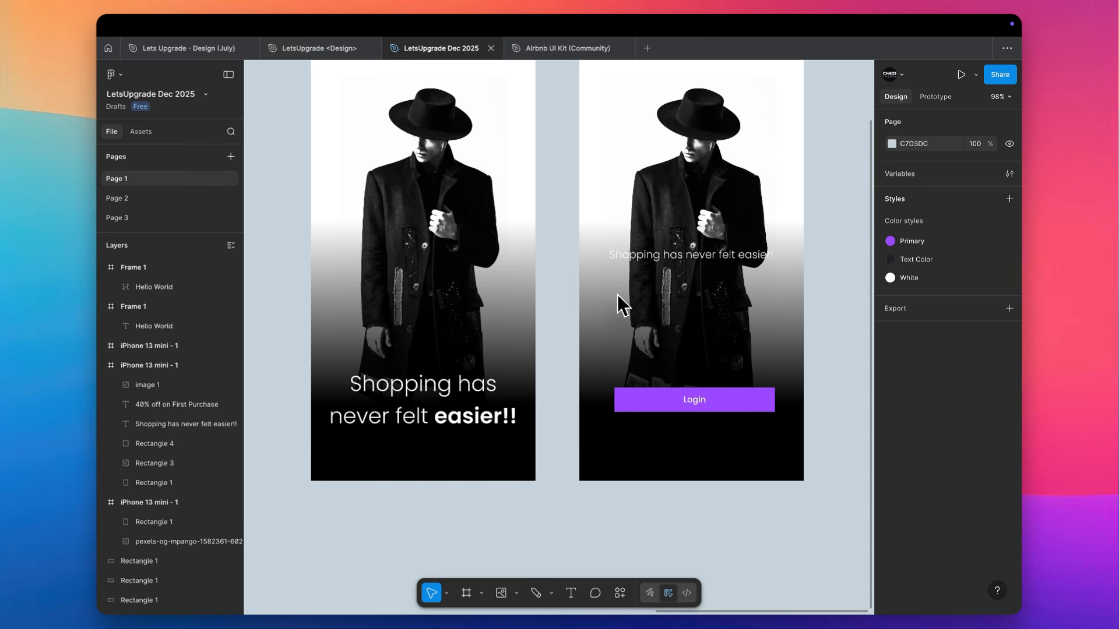
scroll(617, 295, up, 2)
scroll(617, 295, left, 1)
drag(718, 299, 736, 489)
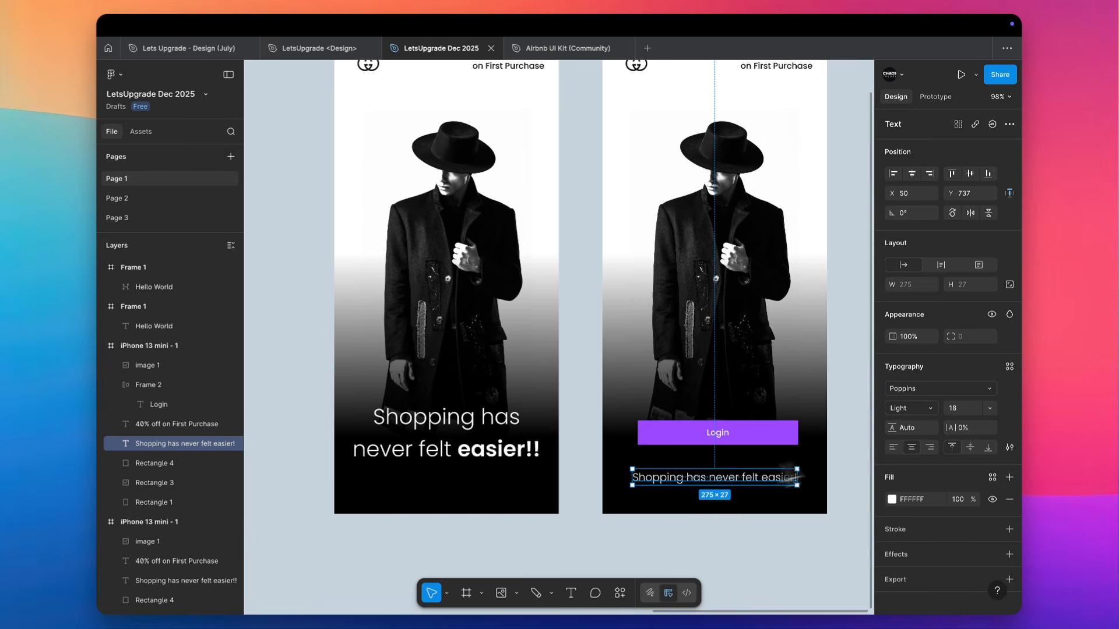
key(Down)
key(Down)
key(Down)
key(Down)
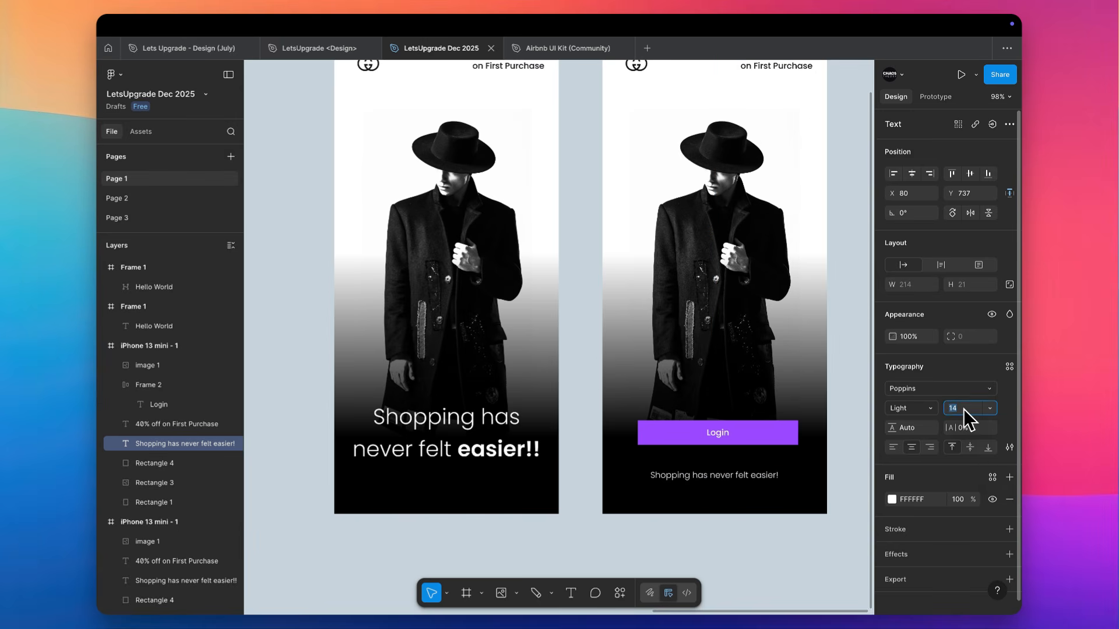
click(829, 422)
Move the large centered tagline up to X 24, Y 594
scroll(832, 435, up, 2)
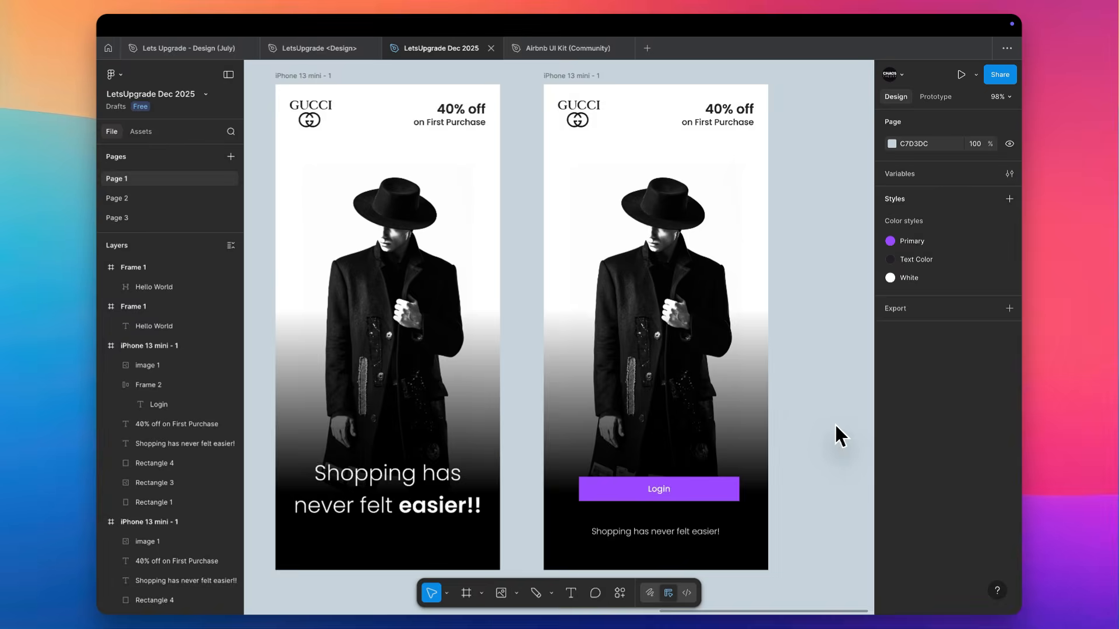
drag(425, 484, 432, 458)
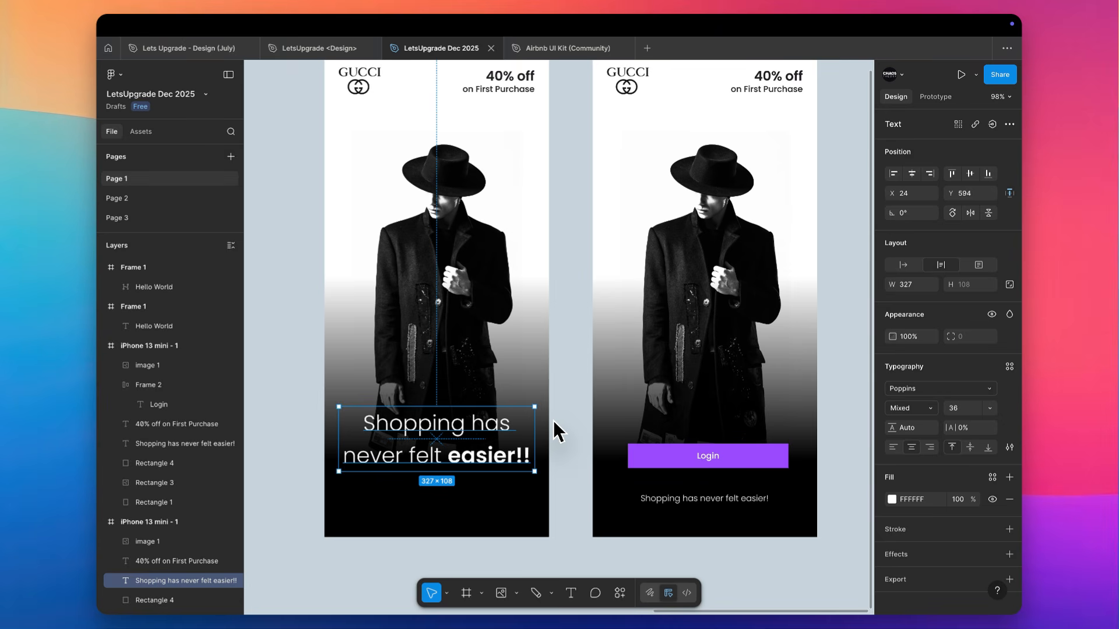
scroll(554, 421, down, 1)
scroll(560, 400, down, 5)
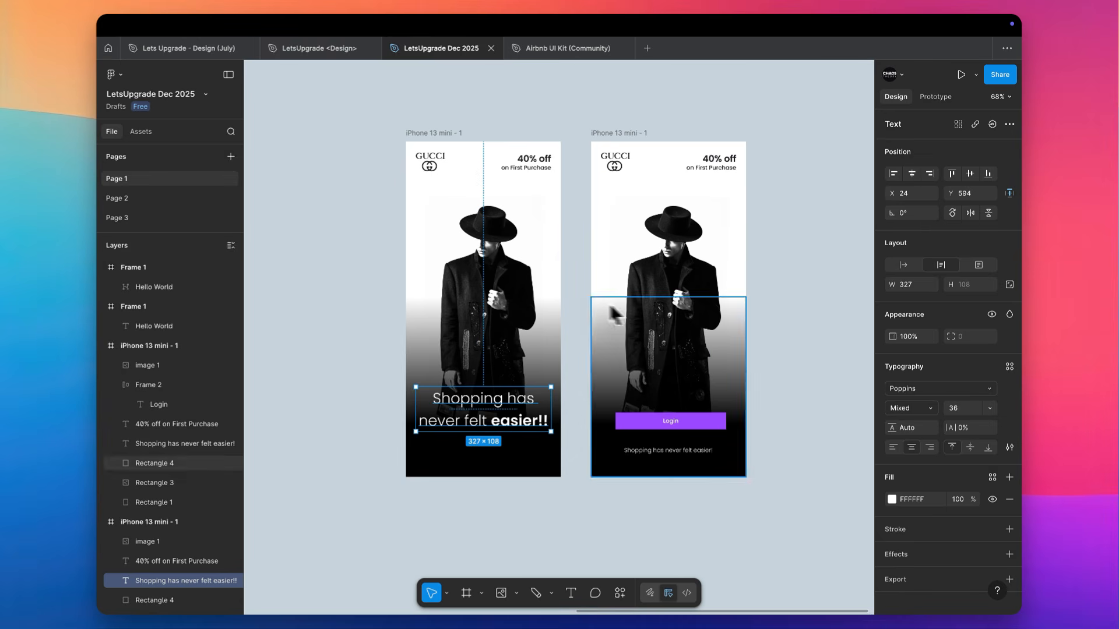
Duplicate the large-tagline screen to its left at X 1328, Y -362
scroll(572, 262, up, 1)
scroll(572, 262, left, 3)
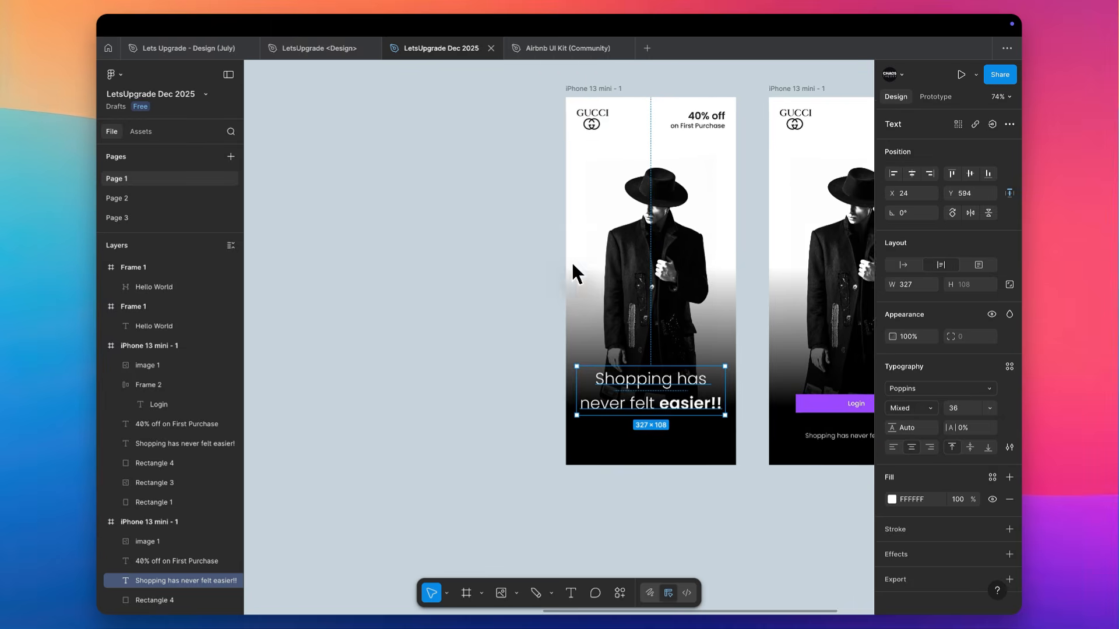
scroll(621, 92, right, 2)
scroll(621, 92, up, 1)
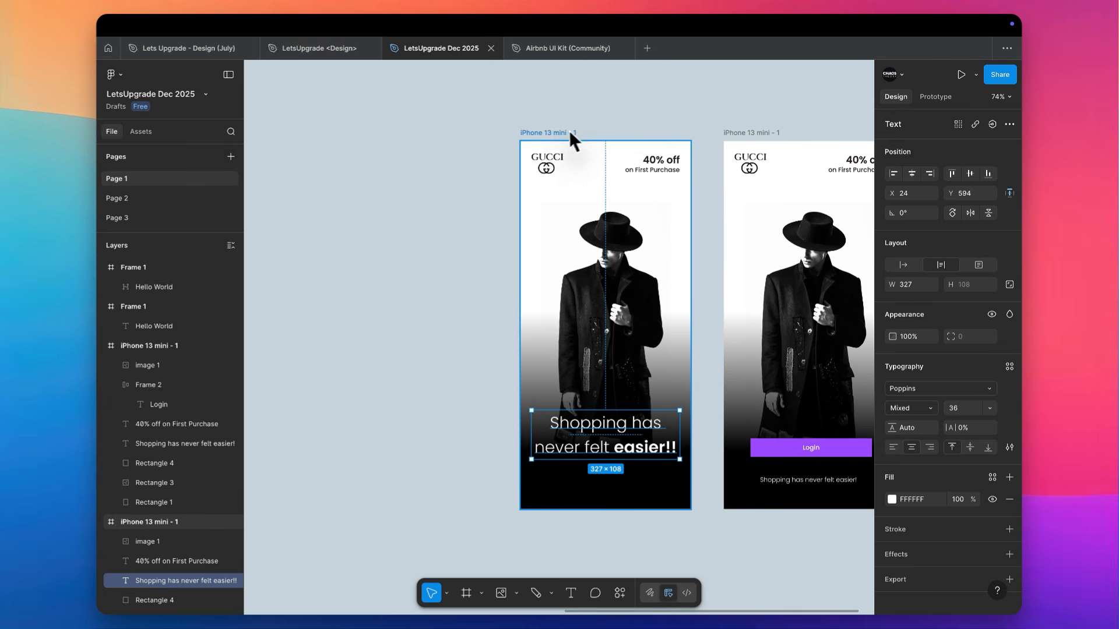
drag(554, 134, 350, 151)
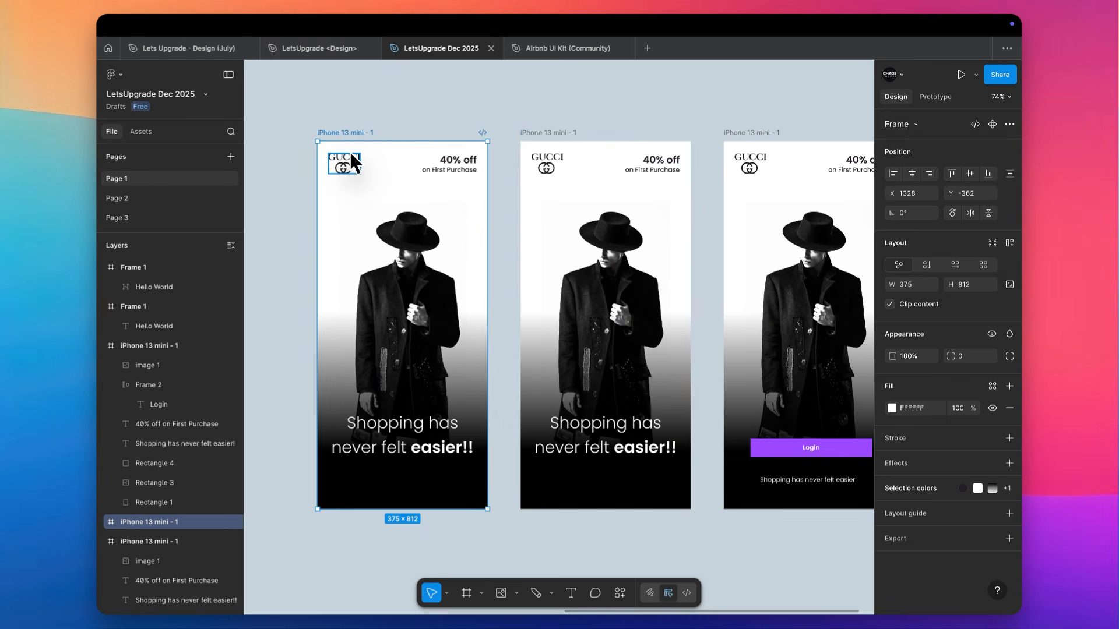
Delete the "40% off on First Purchase" text from the duplicated screen
scroll(350, 151, left, 3)
scroll(350, 152, down, 1)
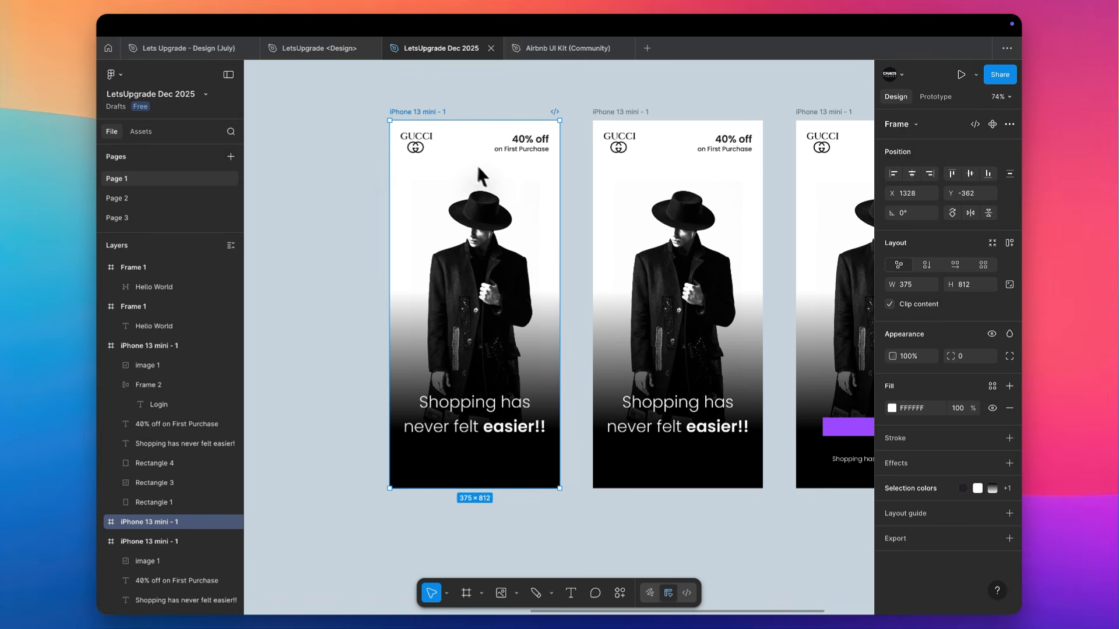
click(524, 146)
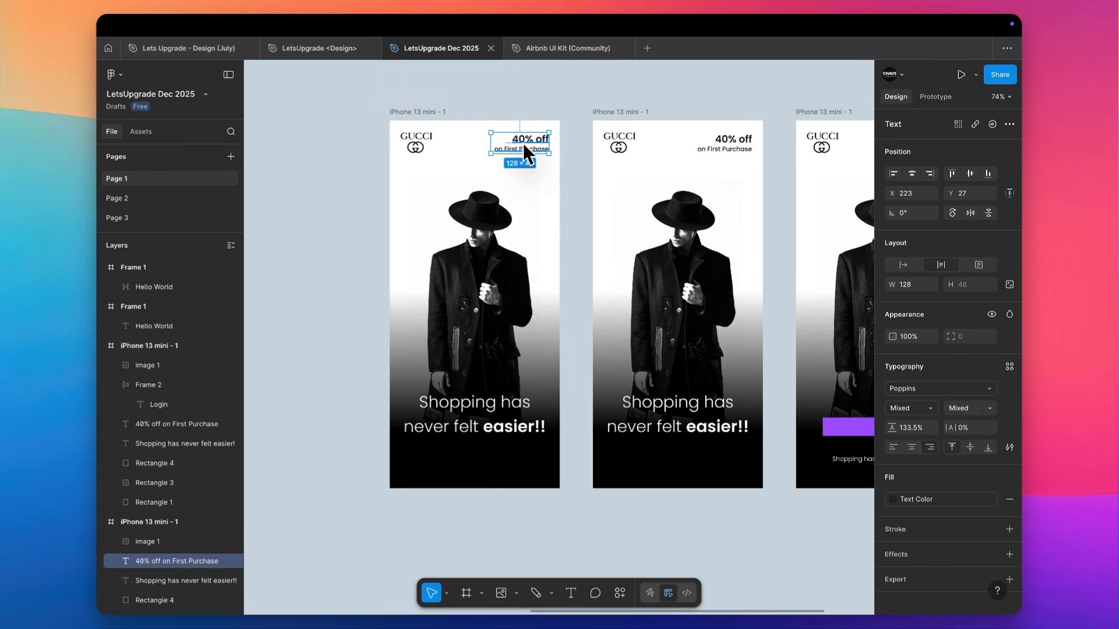
key(Delete)
Crop the duplicated screen's GUCCI logo to only the interlocking emblem, about 38 × 26
click(424, 141)
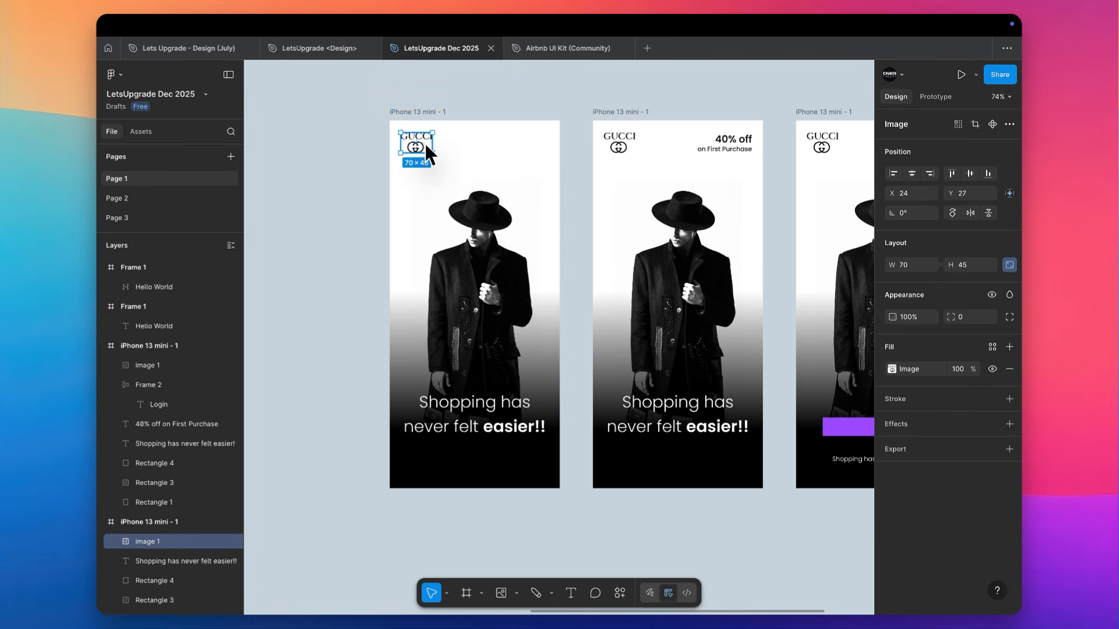
scroll(425, 144, up, 5)
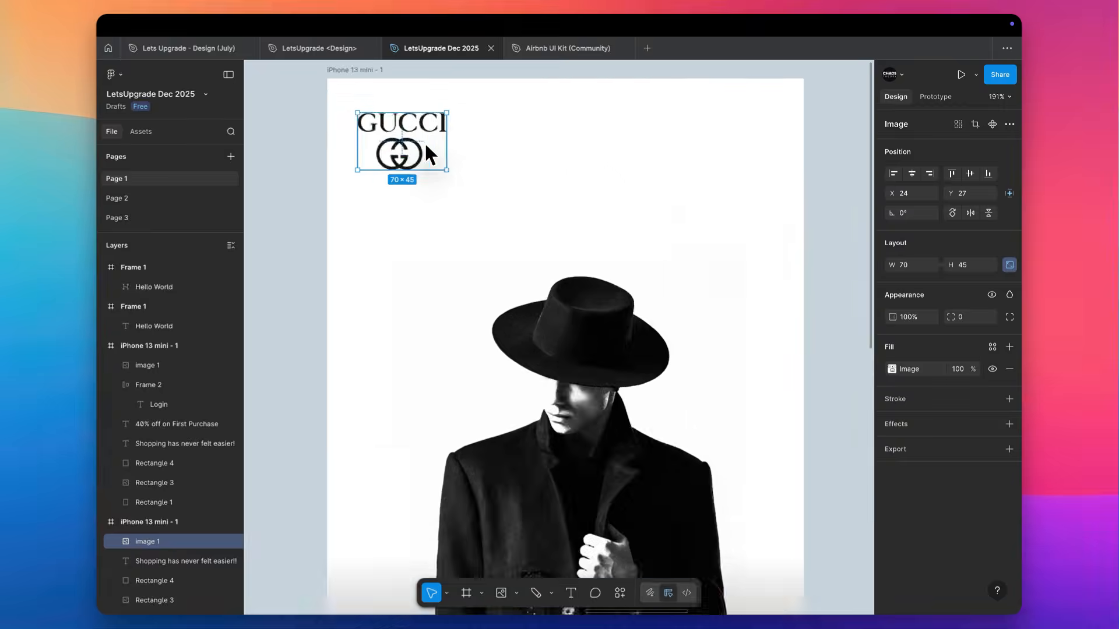
scroll(425, 144, up, 2)
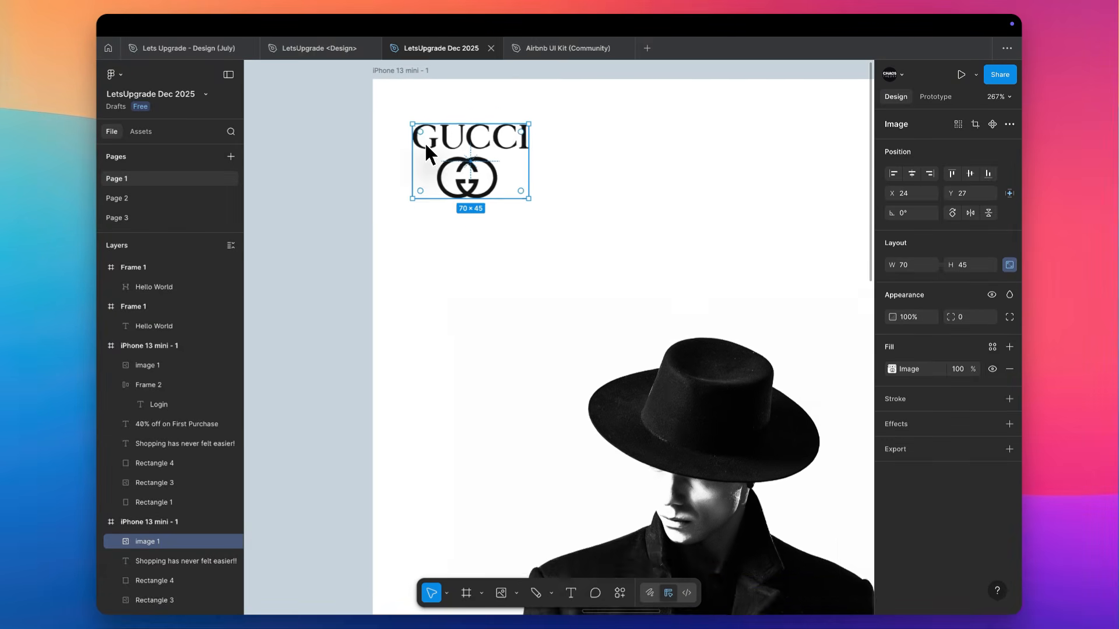
scroll(507, 155, up, 3)
click(975, 124)
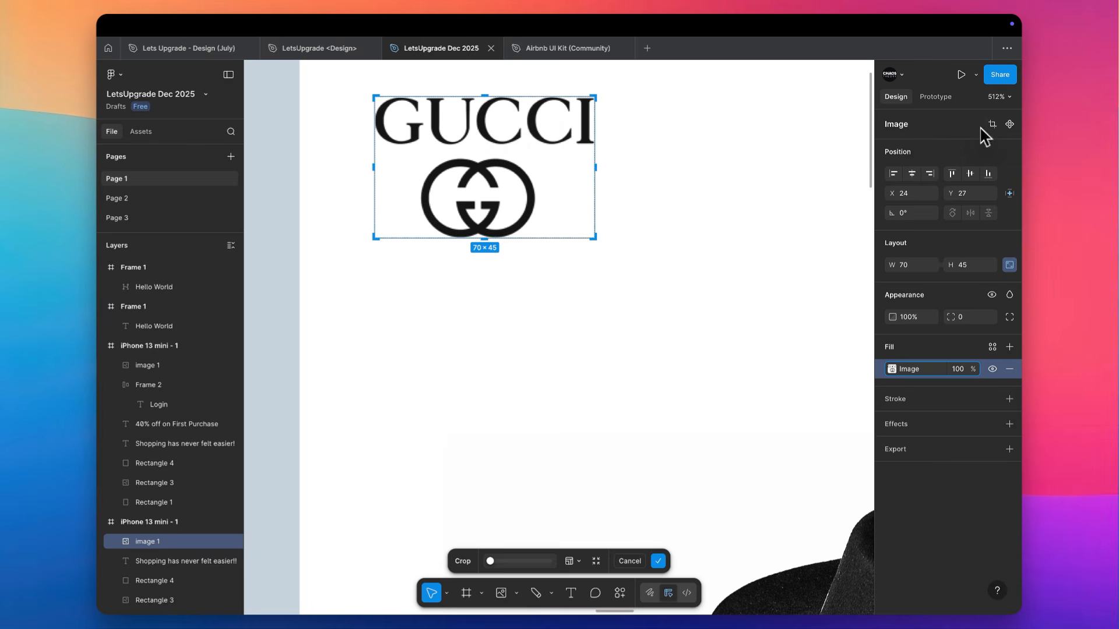
drag(501, 97, 503, 163)
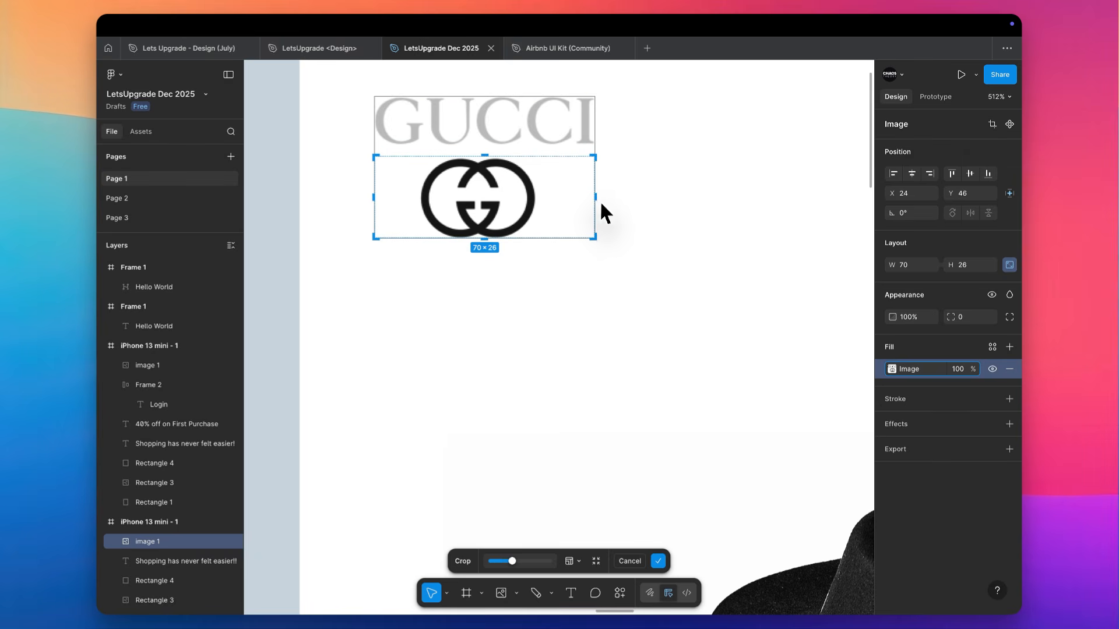
drag(586, 200, 539, 199)
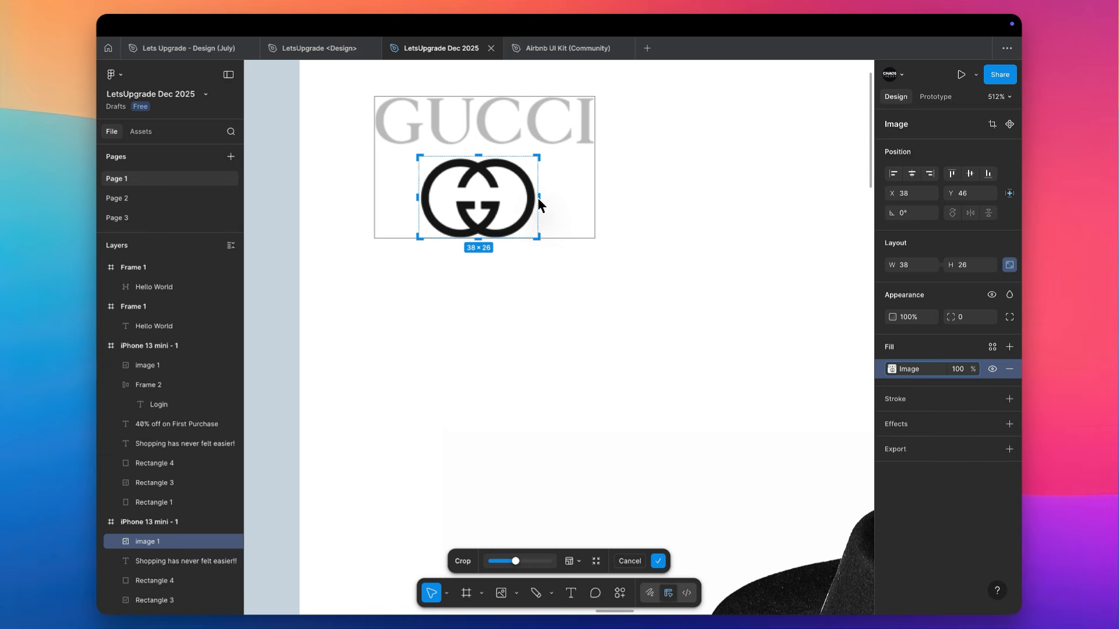
click(653, 194)
Move the cropped emblem closer to the screen's upper-left corner at X 18, Y 23
scroll(658, 194, down, 10)
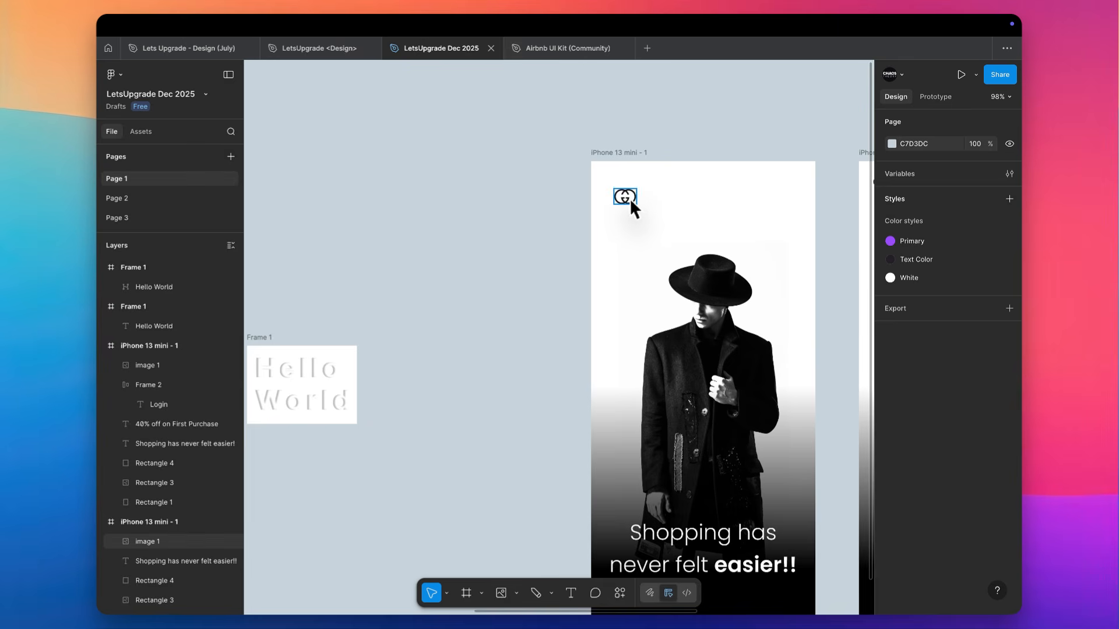
drag(629, 198, 617, 187)
scroll(617, 185, down, 3)
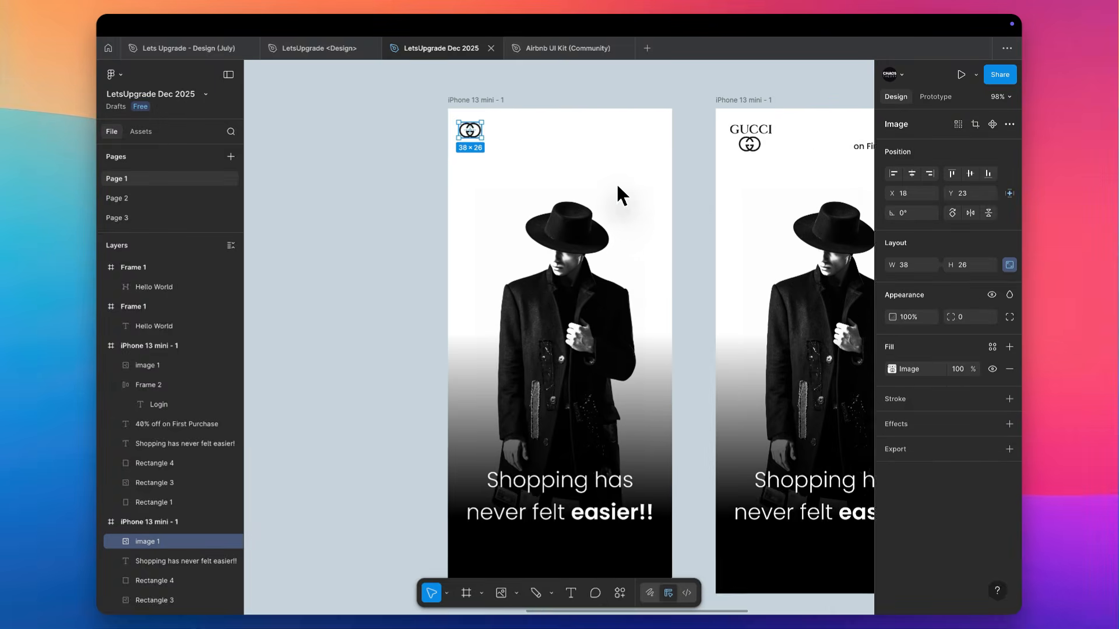
click(622, 193)
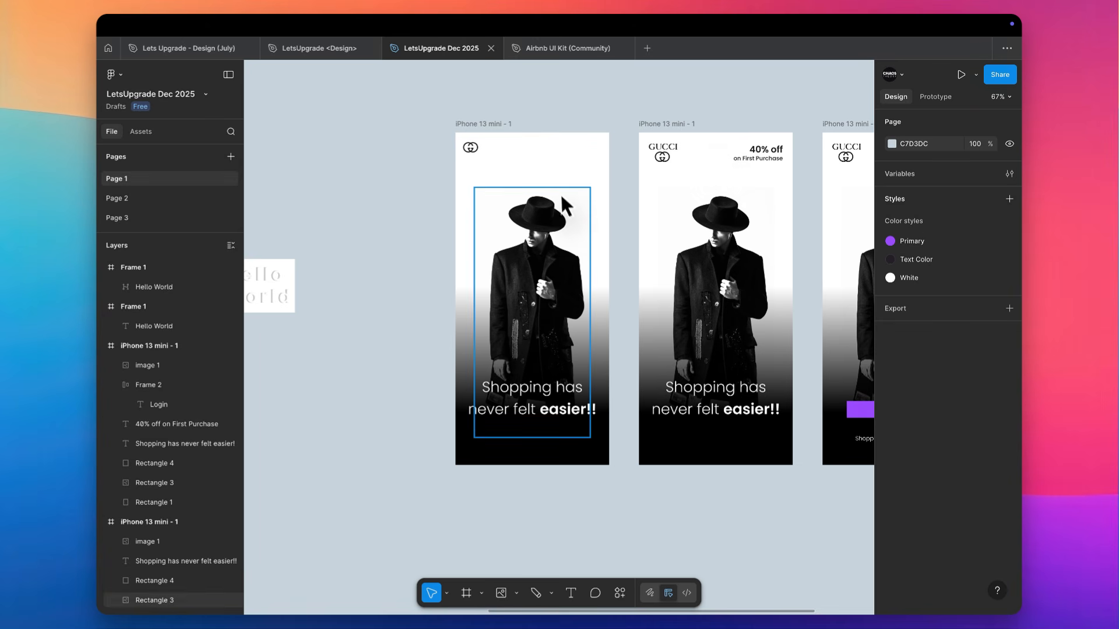
Copy the "40% off on First Purchase" text from the middle screen onto the emblem screen at X 213, Y 41
scroll(560, 192, up, 4)
scroll(562, 196, up, 2)
scroll(693, 239, right, 5)
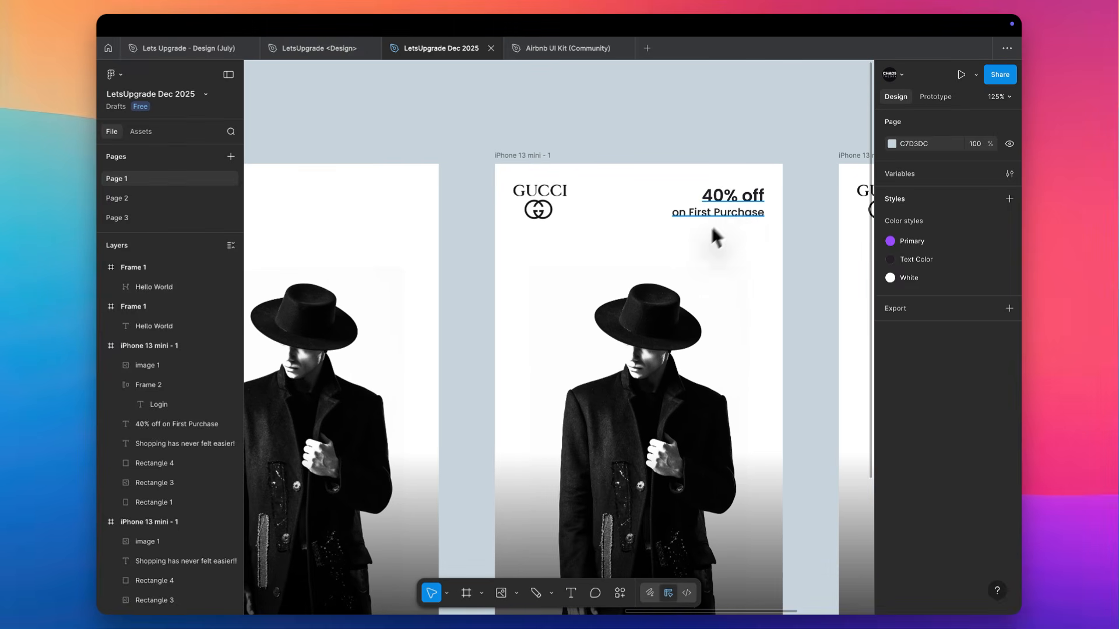
click(733, 212)
scroll(733, 209, left, 2)
drag(753, 212, 442, 235)
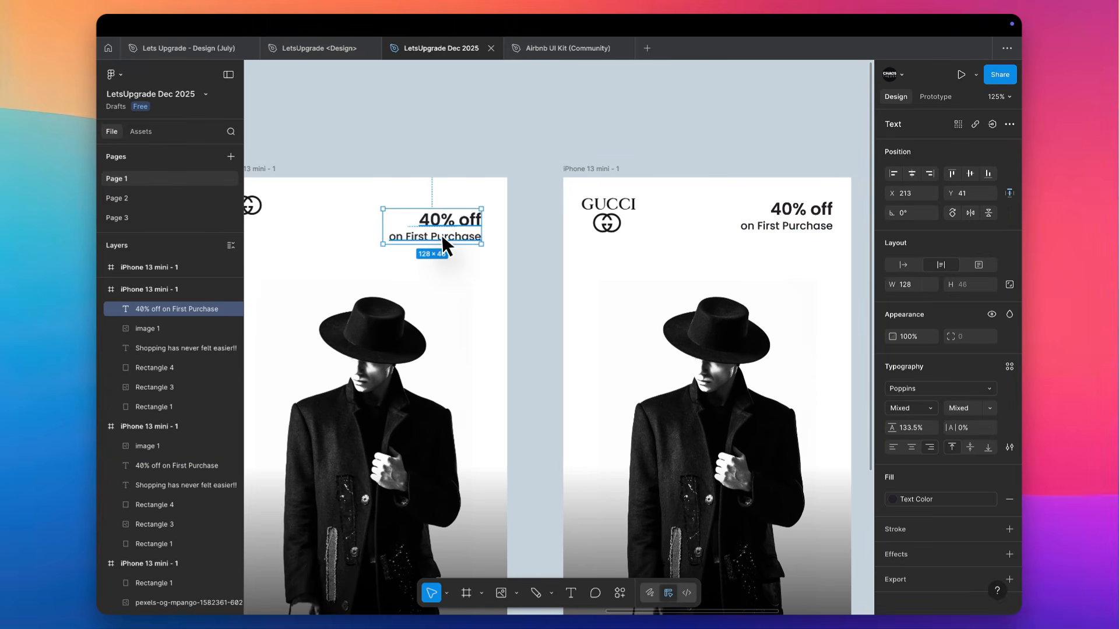
Set all of the copied promo text to font size 12 and Regular weight
scroll(442, 235, left, 2)
scroll(441, 234, up, 3)
click(984, 408)
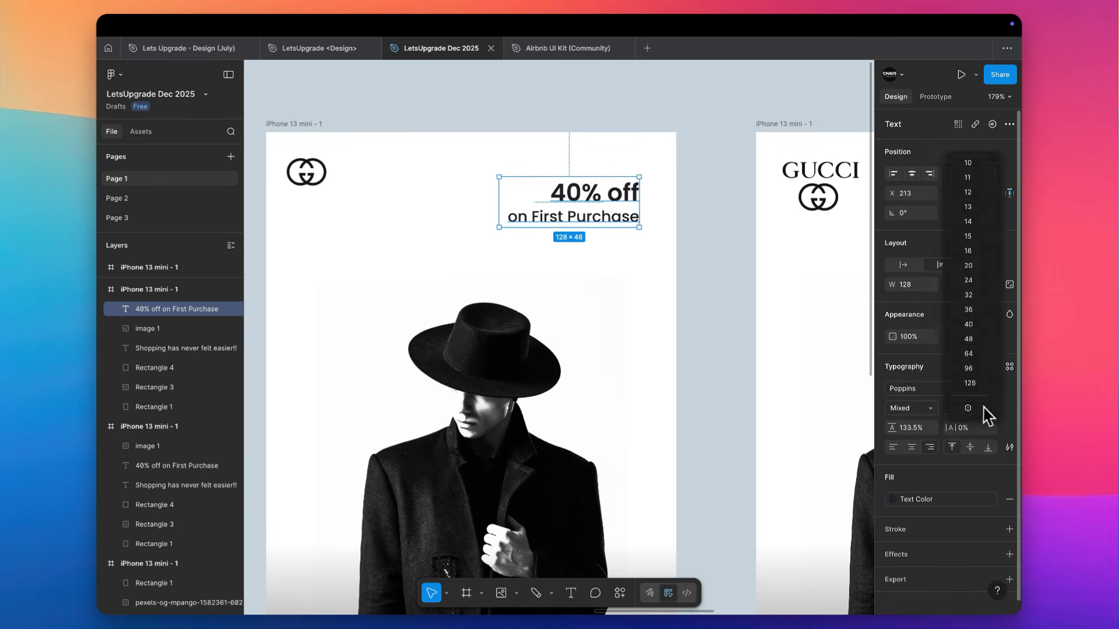
click(917, 391)
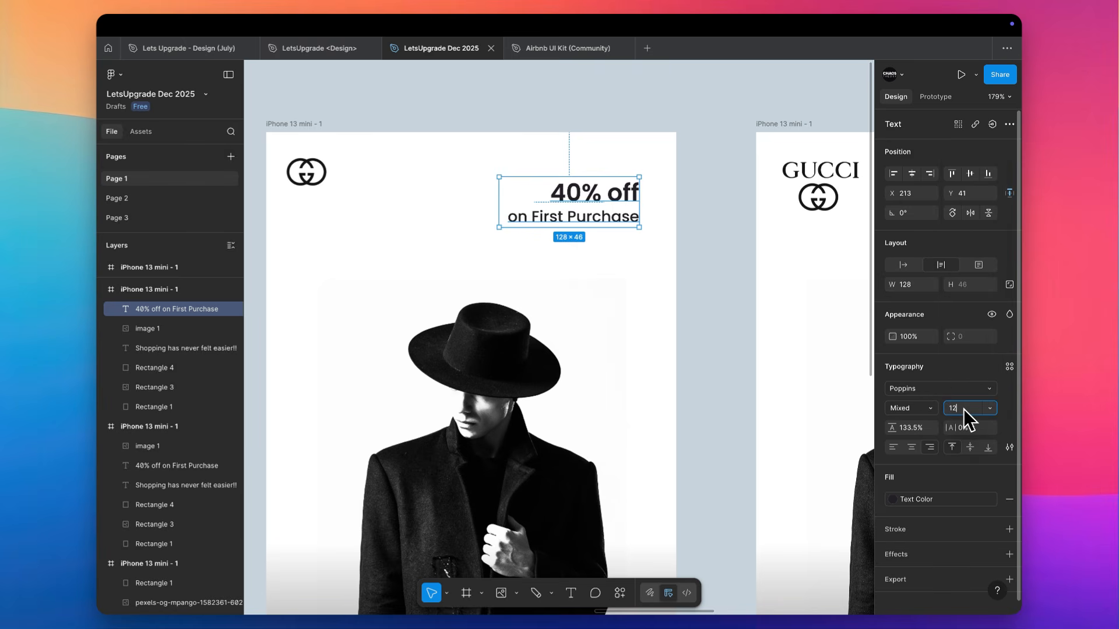
key(Return)
click(914, 411)
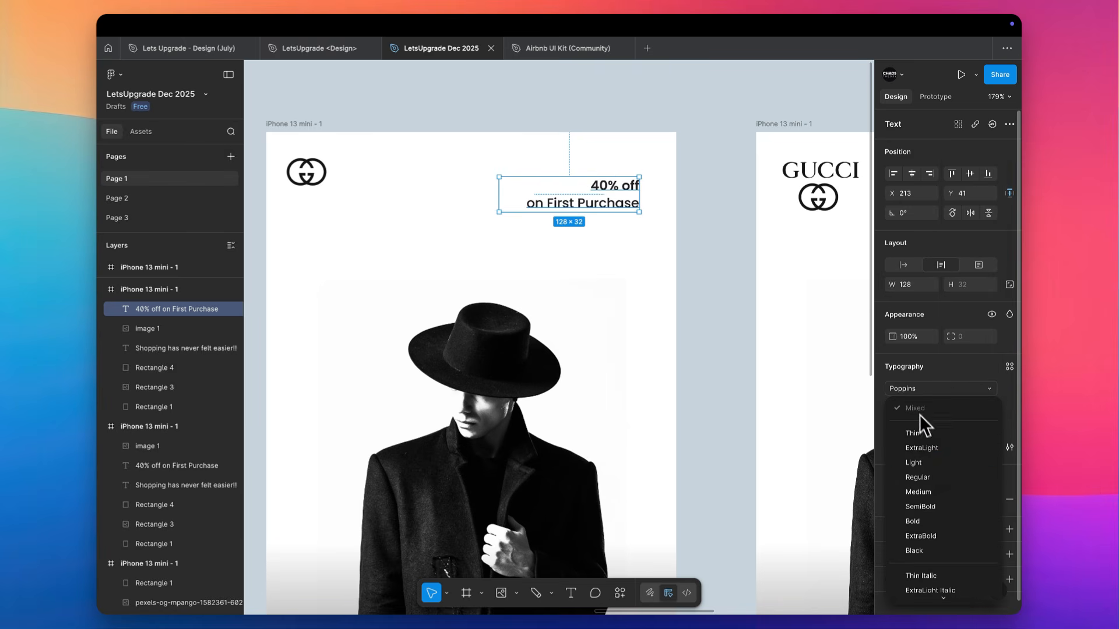
click(919, 477)
Make the promo text box auto-width and join its two lines into "40% off on First Purchase"
double_click(499, 188)
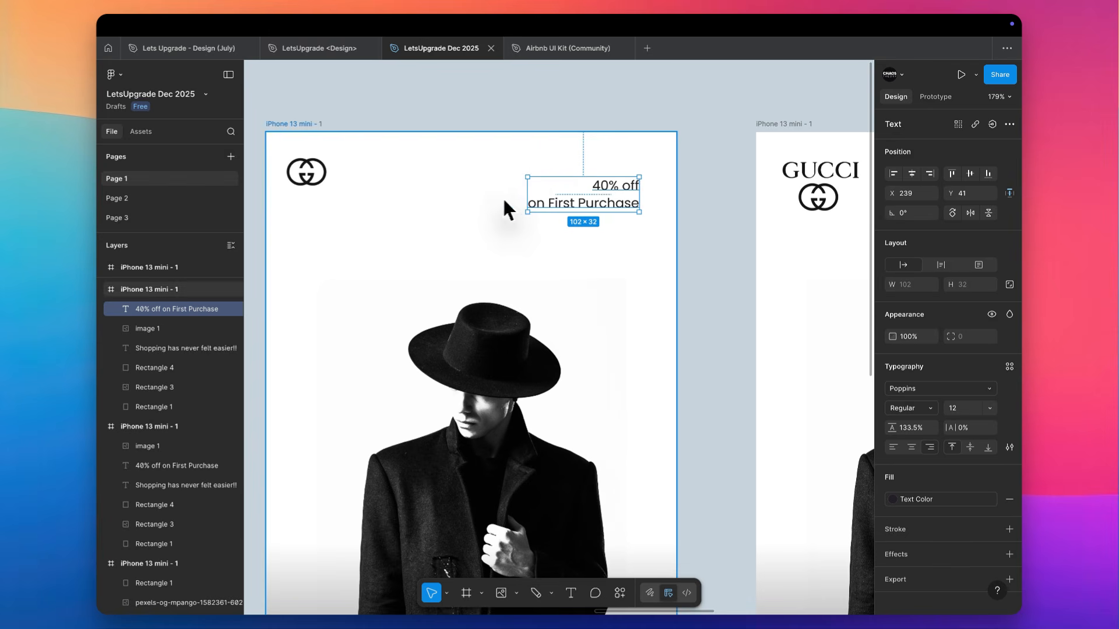
double_click(538, 199)
click(526, 198)
key(BackSpace)
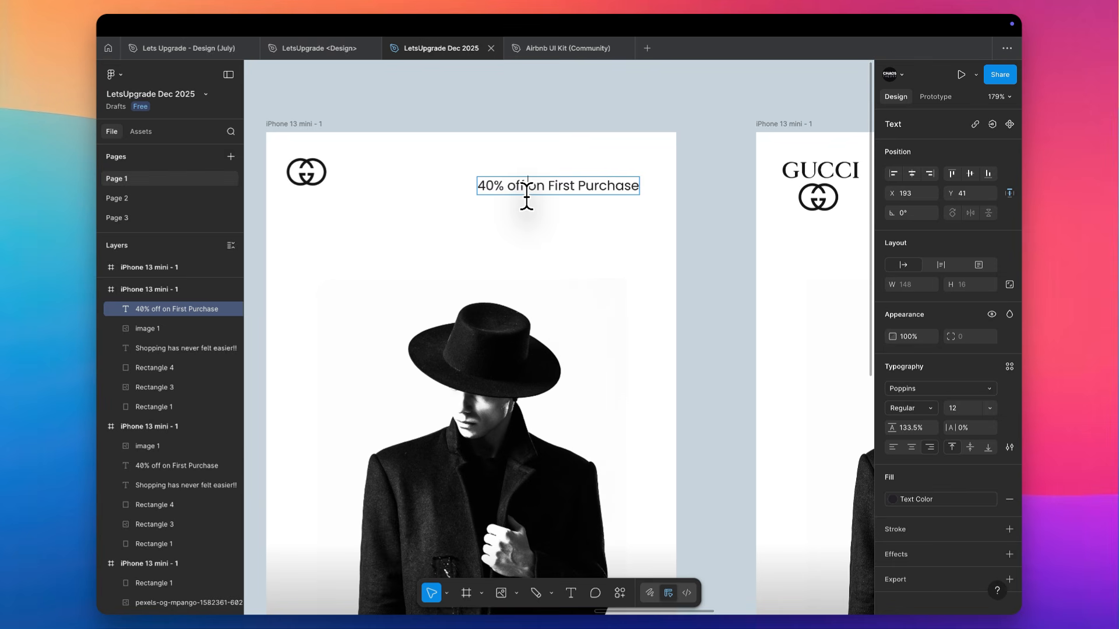
click(705, 184)
Wrap the "40% off on First Purchase" text on the emblem screen in an auto layout frame with 10 px padding
scroll(706, 184, up, 5)
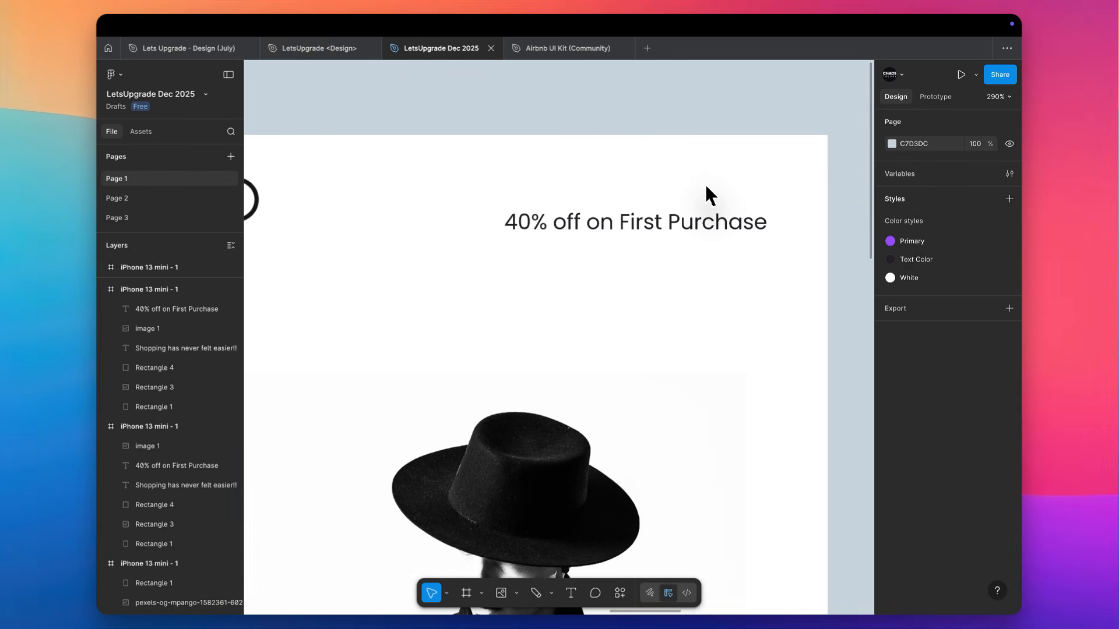
scroll(706, 187, up, 2)
key(shift+a)
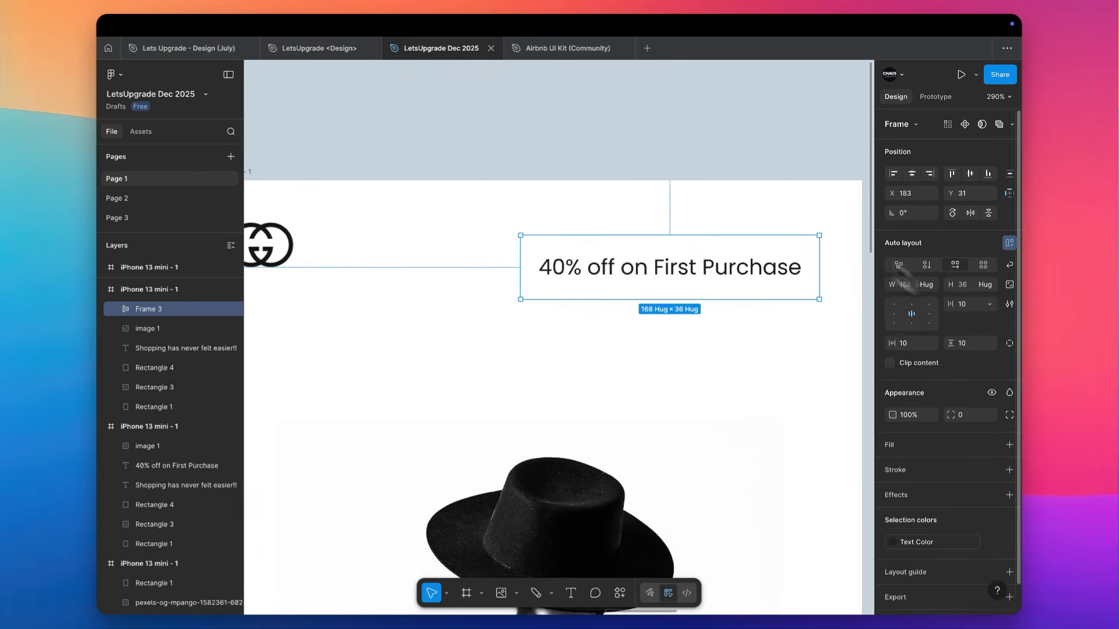
click(995, 470)
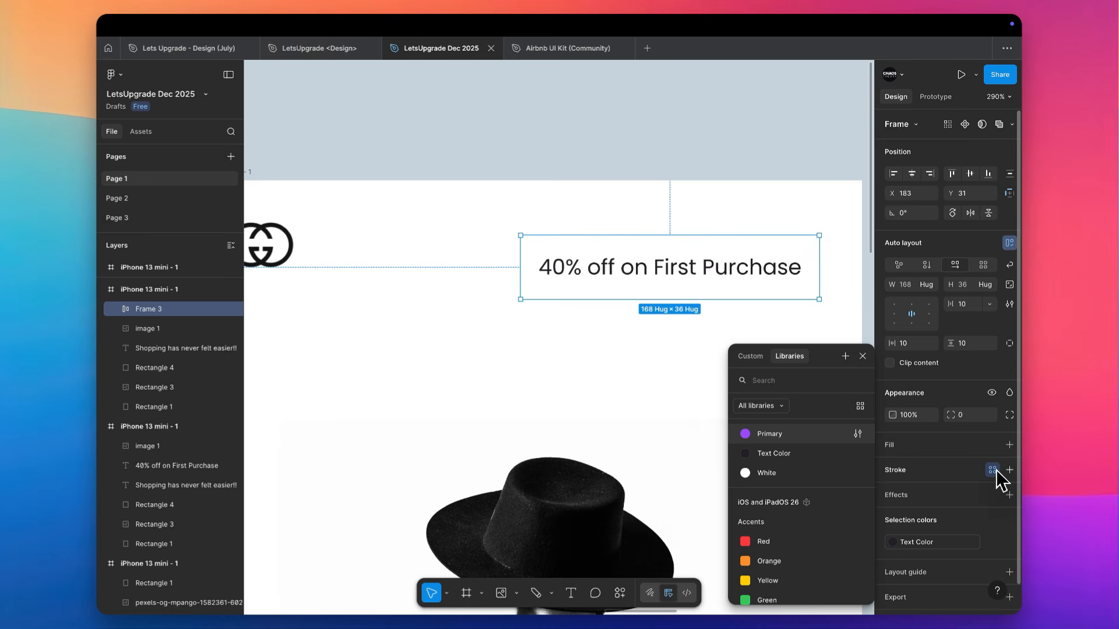
click(964, 501)
key(super+z)
click(701, 359)
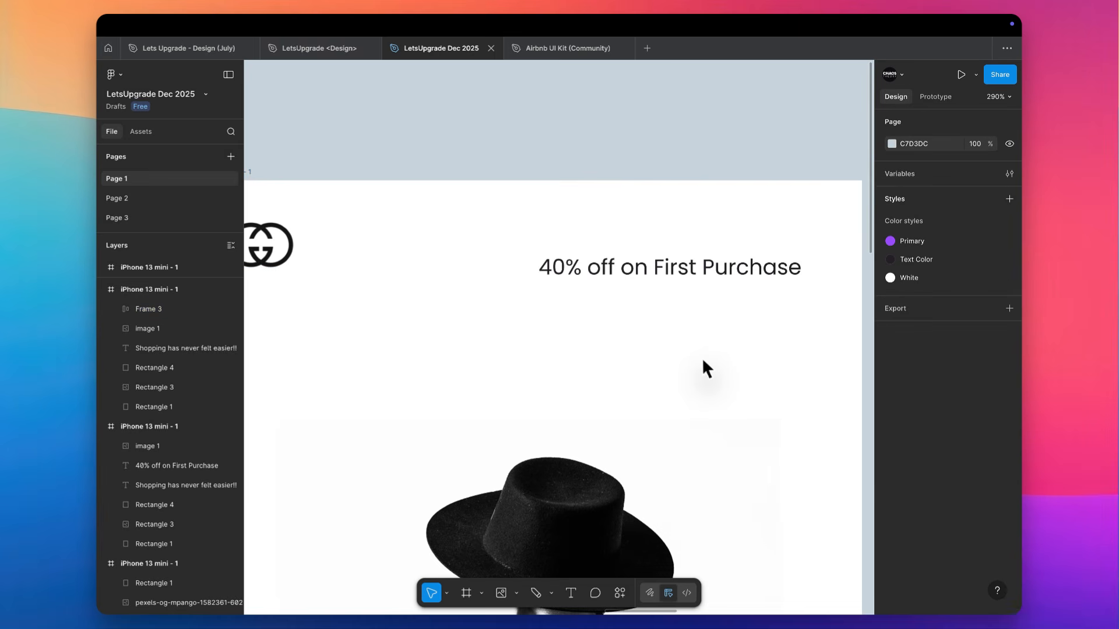
Give the promo text frame a white FFFFFF fill and add a drop shadow effect
click(670, 276)
click(940, 448)
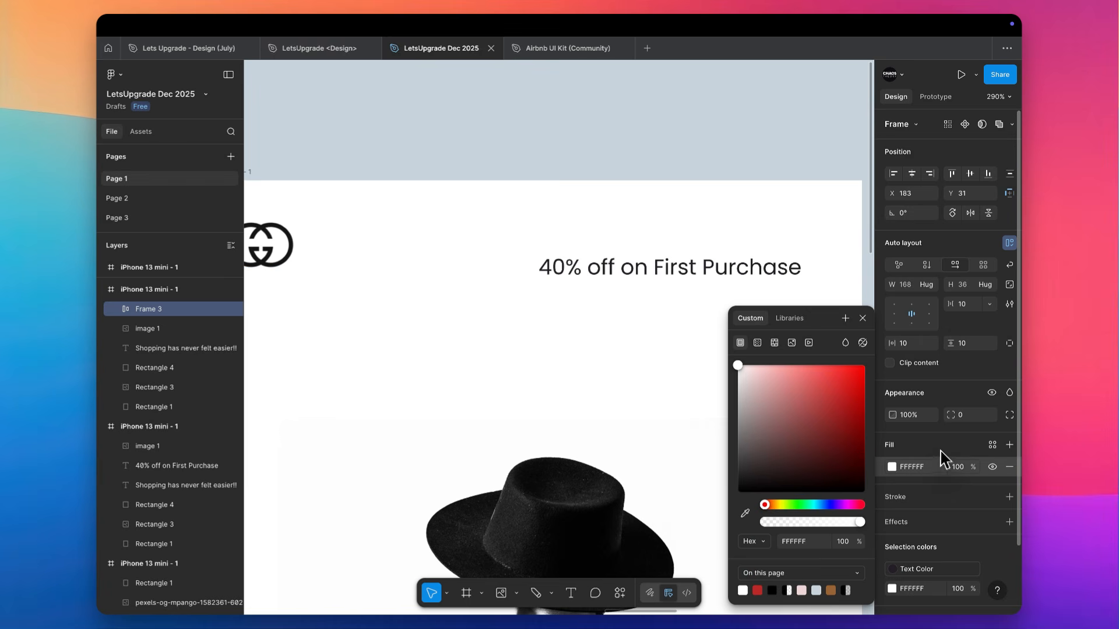
click(954, 522)
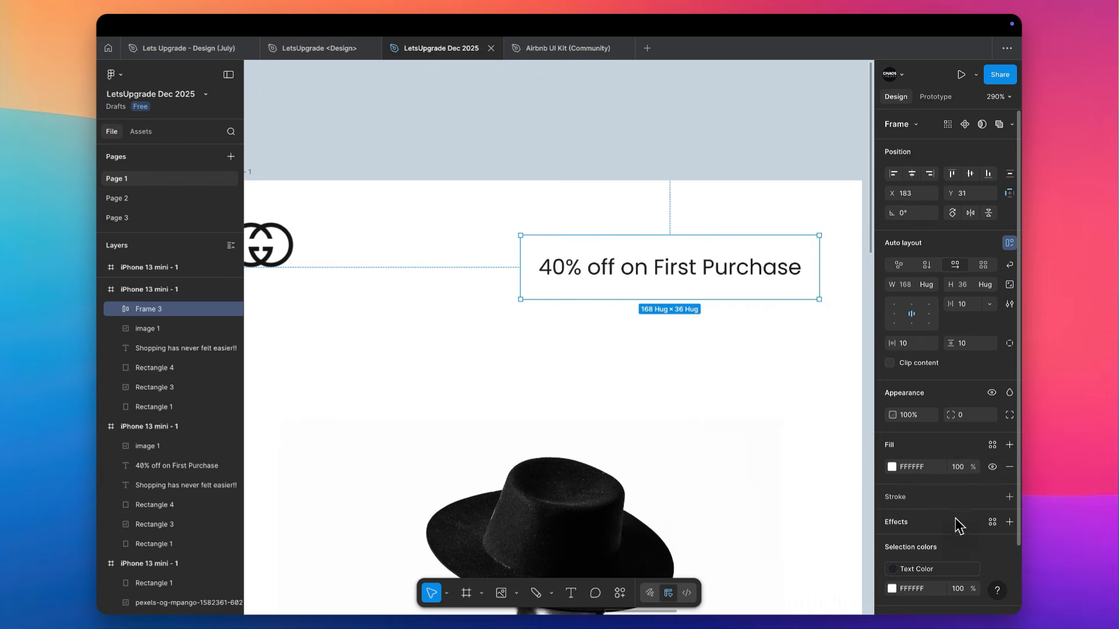
click(954, 522)
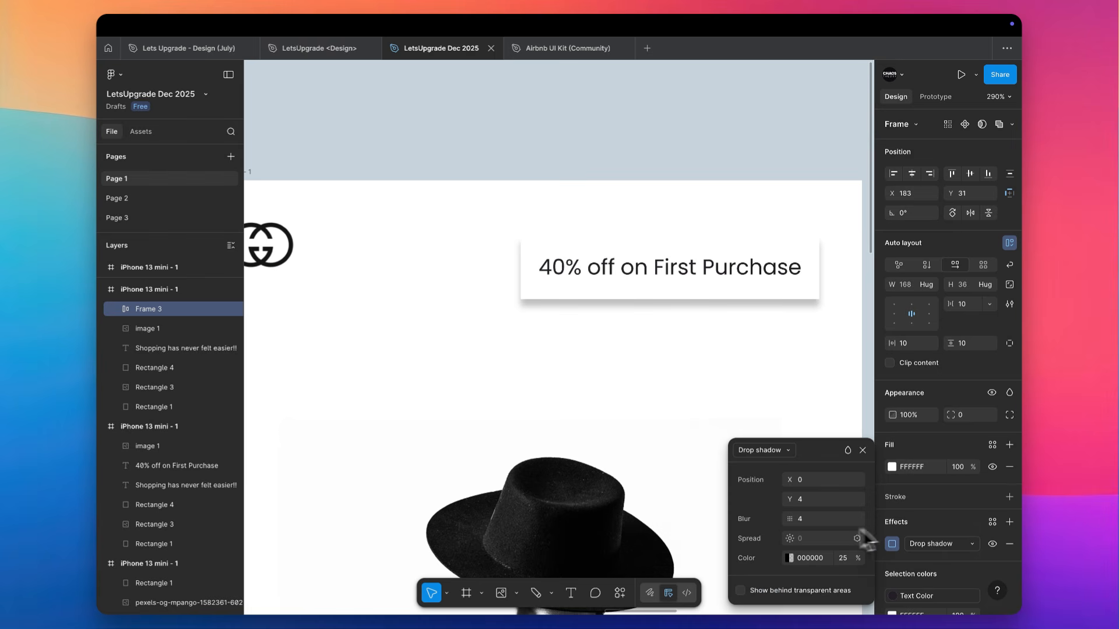
Try a Y offset of 0 for the promo frame's drop shadow
click(810, 496)
text(0)
key(Tab)
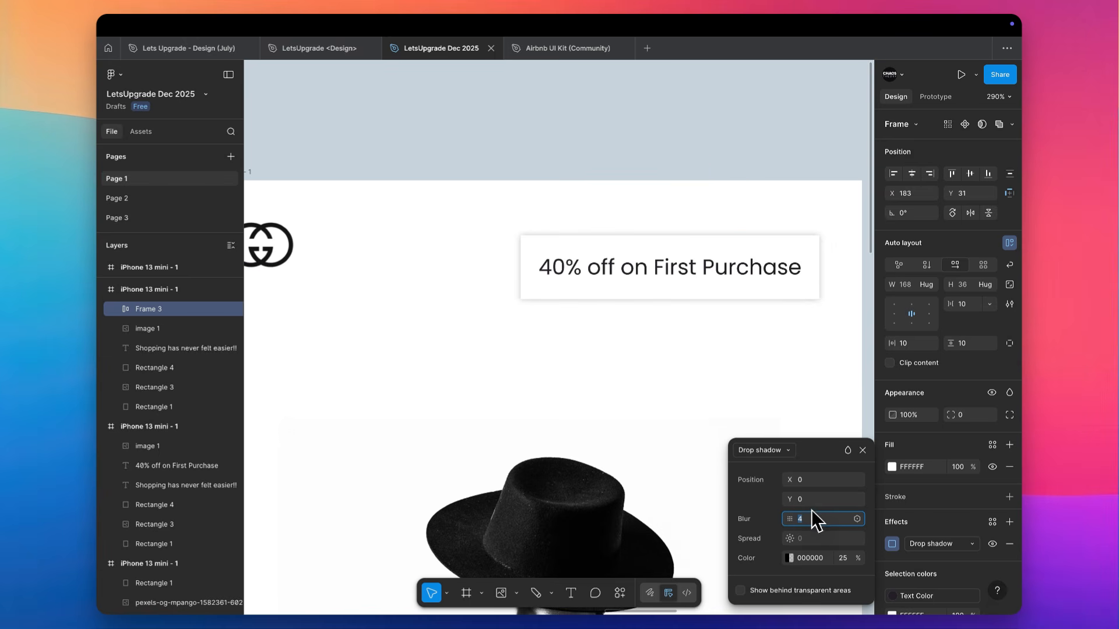
Set the promo frame's drop shadow to a Y offset of 4 and a blur of 10
click(809, 500)
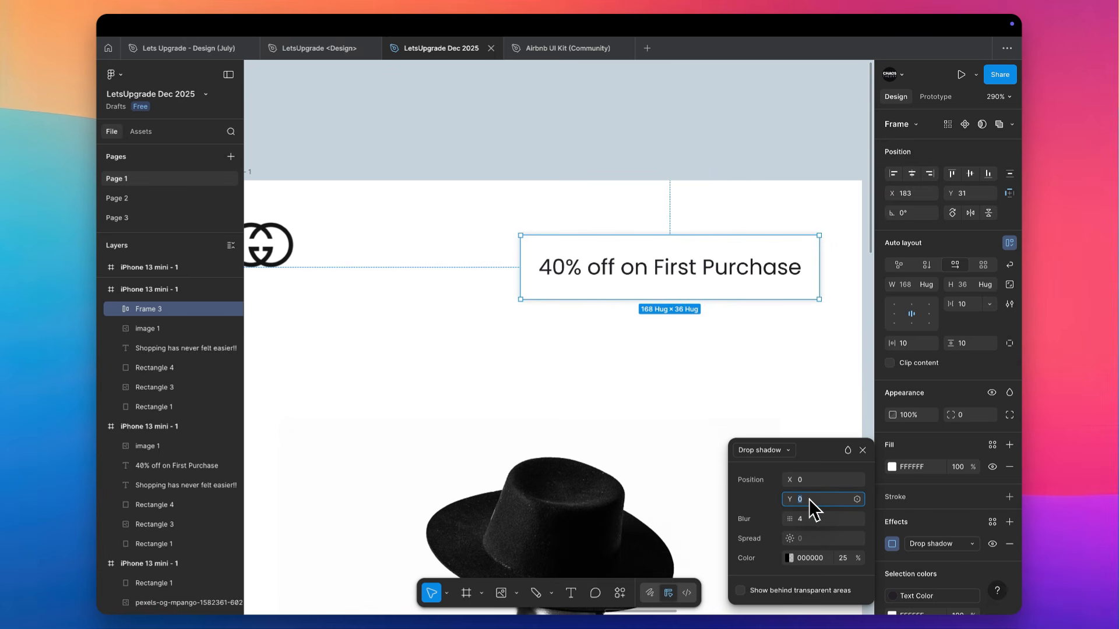
text(4)
key(Tab)
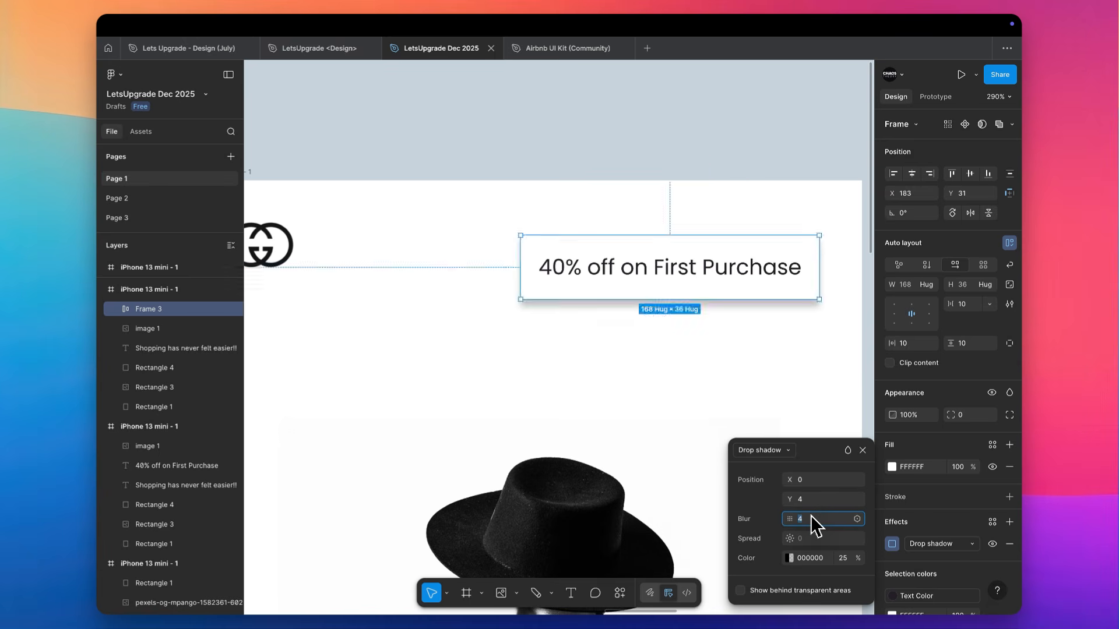
text(10)
key(Tab)
click(804, 402)
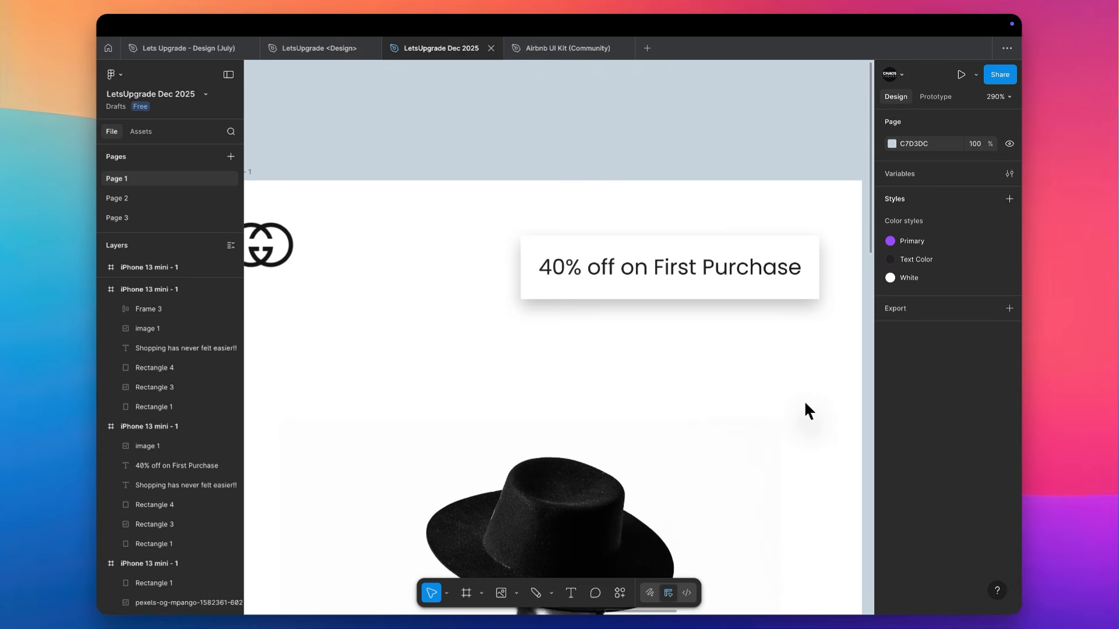
Round the promo frame's corners with a radius of 6
click(794, 255)
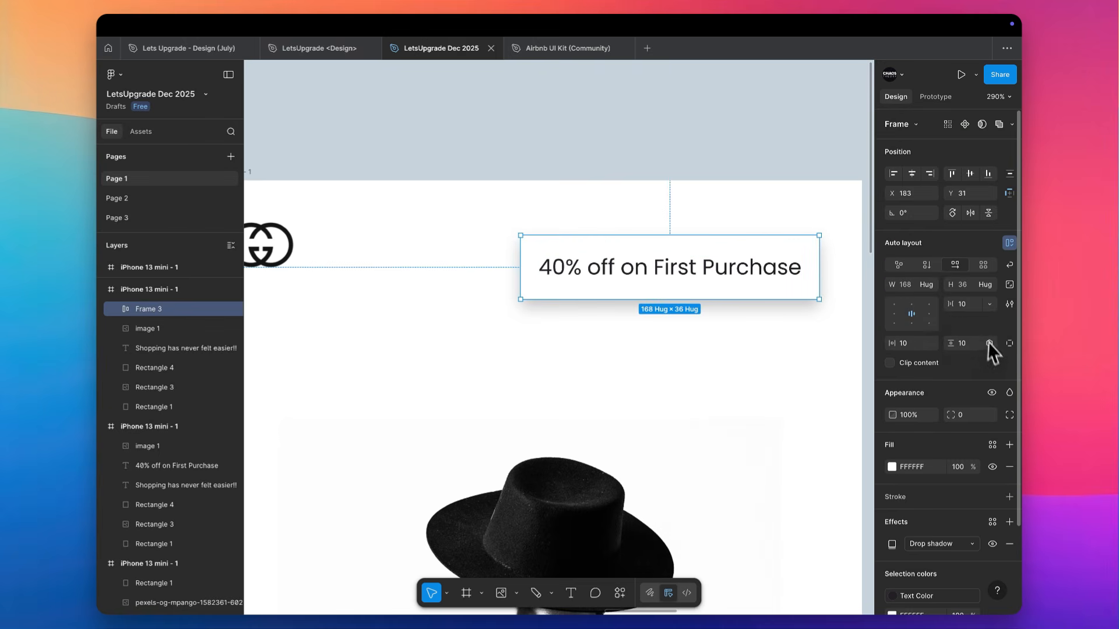
click(964, 415)
text(3)
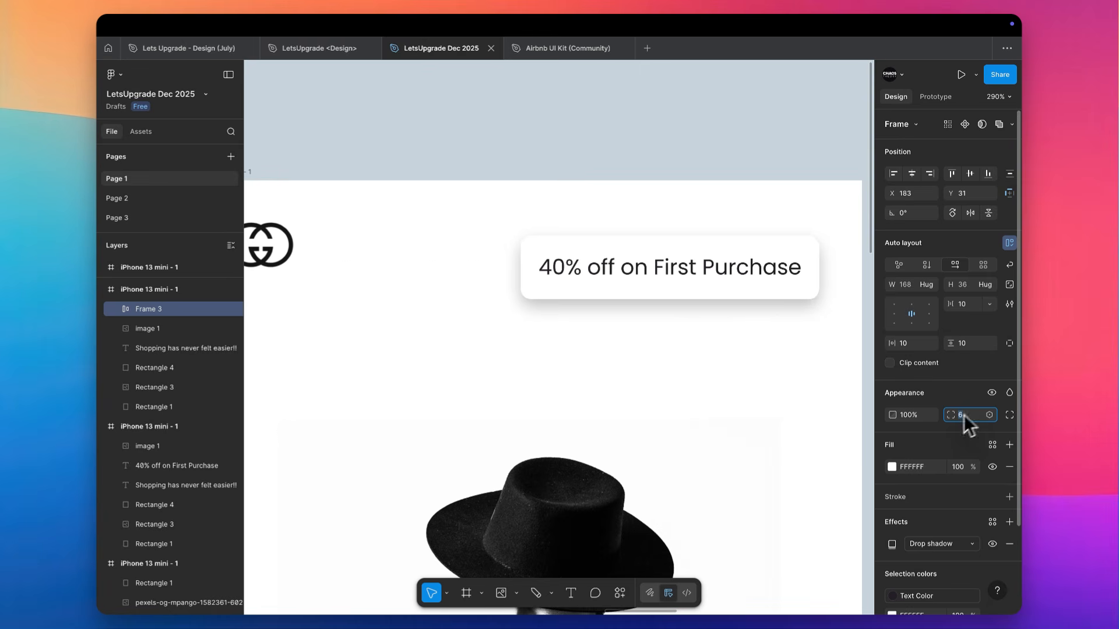
click(809, 168)
Move the promo frame up to X 183, Y 18, vertically centered with the emblem
scroll(810, 167, down, 10)
scroll(810, 167, right, 3)
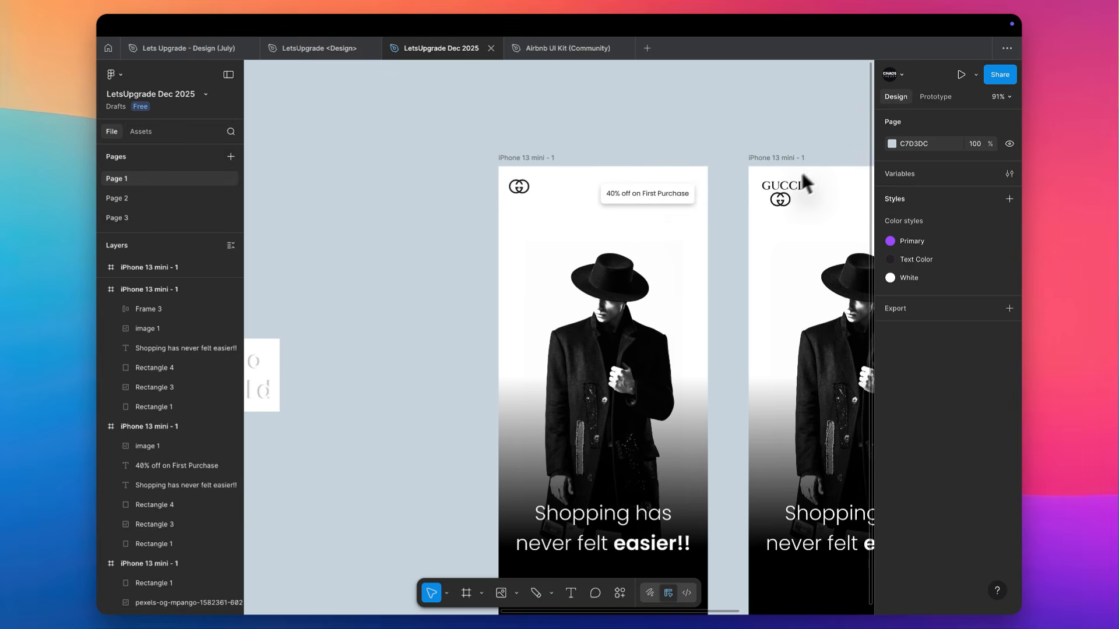
scroll(670, 215, up, 5)
click(600, 185)
mouse_move(600, 185)
mouse_down()
mouse_move(784, 176)
mouse_move(609, 169)
mouse_up()
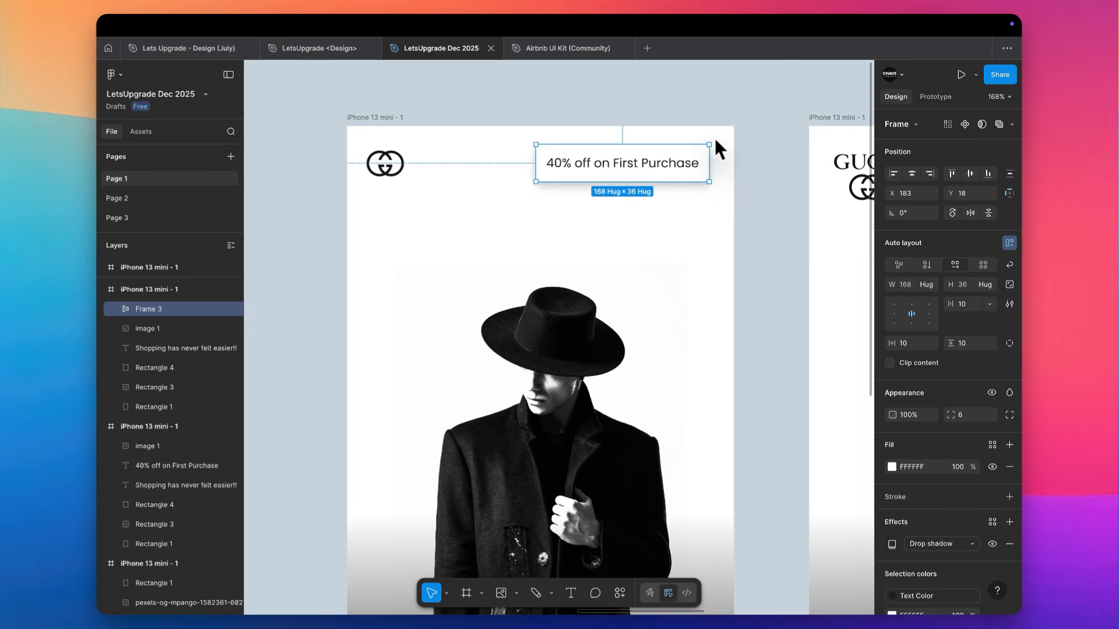
scroll(721, 168, right, 2)
scroll(722, 168, down, 1)
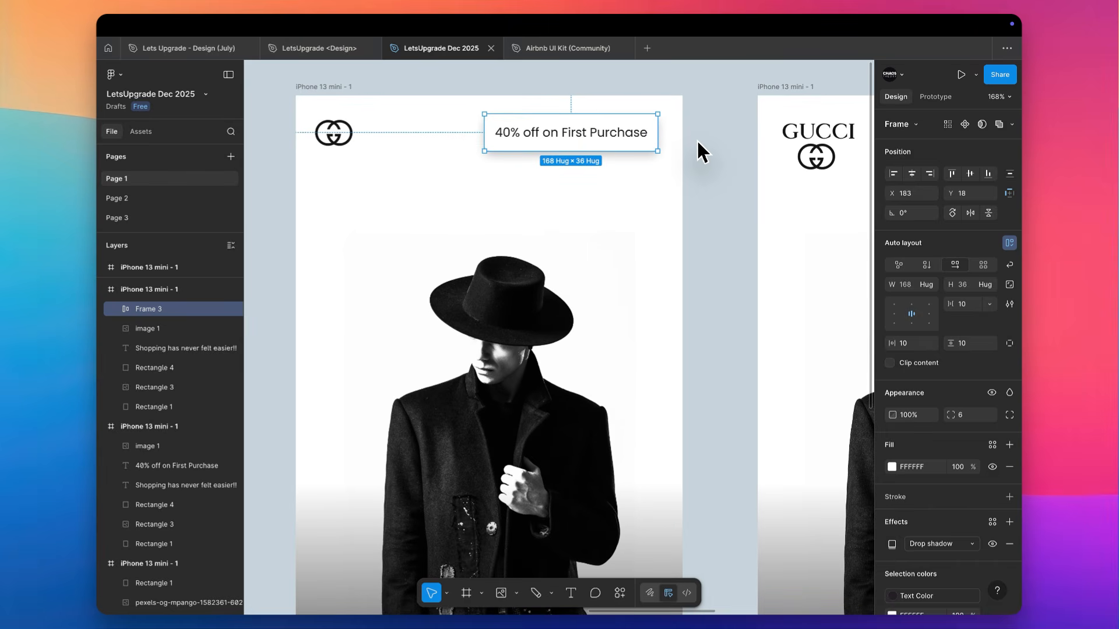
scroll(698, 144, down, 5)
scroll(699, 144, right, 2)
scroll(698, 144, down, 2)
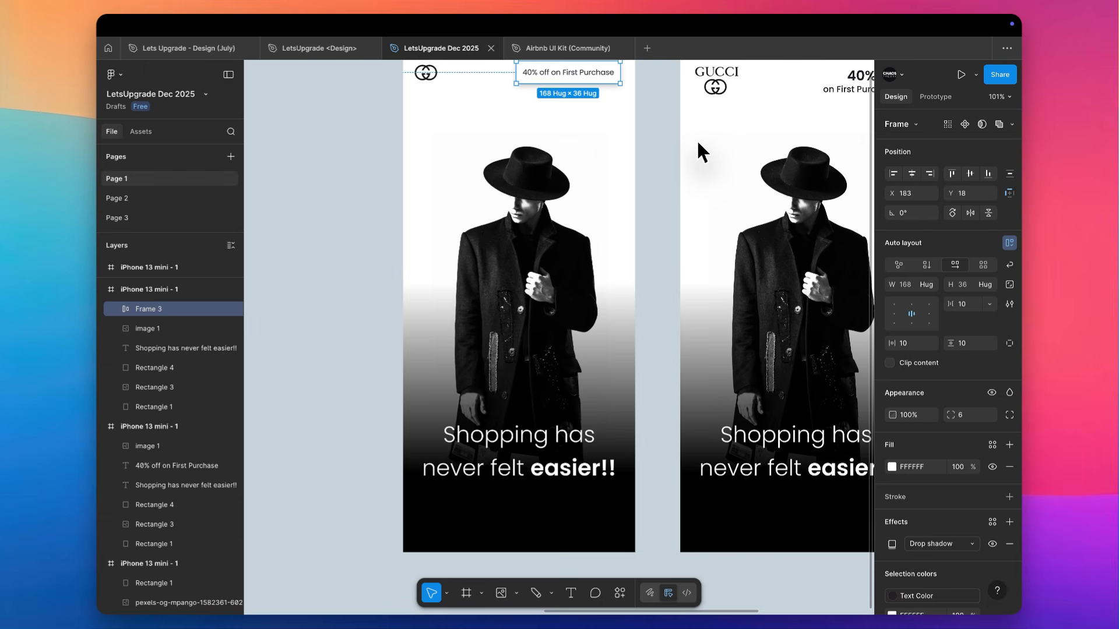
Compare the 40% off promo labels and logo headers across the first two mobile frames
scroll(648, 134, up, 2)
scroll(648, 134, left, 1)
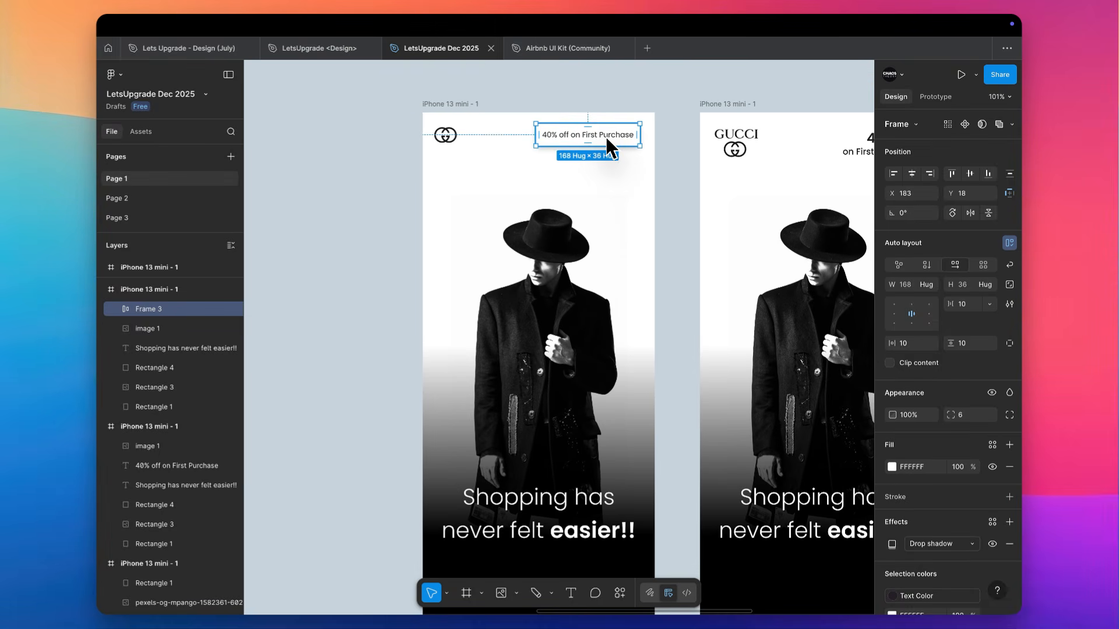
scroll(606, 137, up, 3)
scroll(606, 138, down, 1)
scroll(606, 138, right, 1)
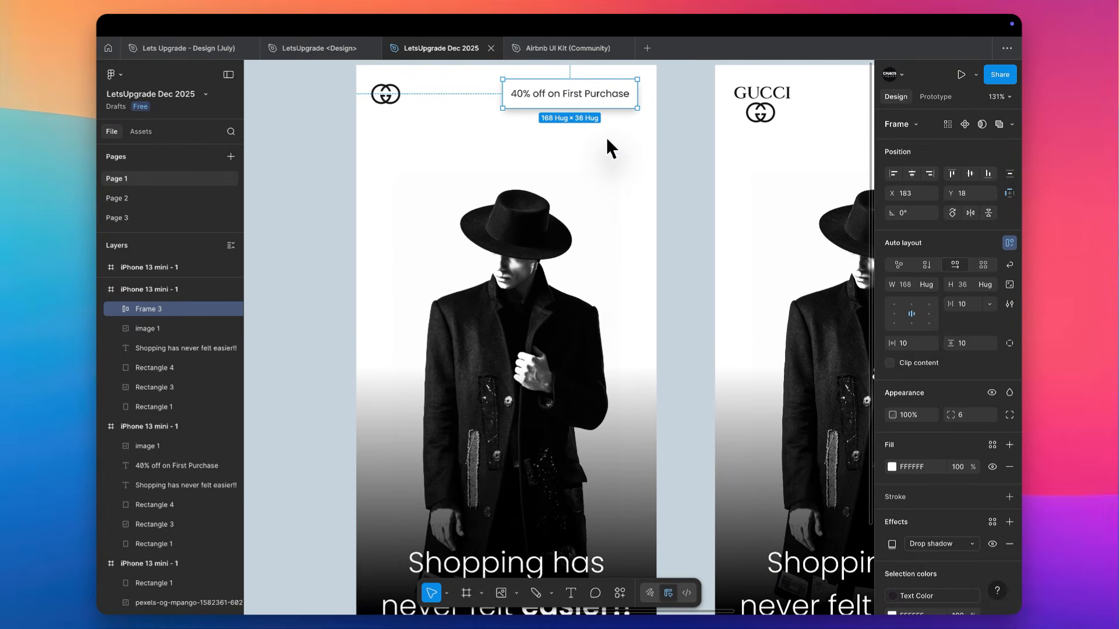
scroll(578, 97, right, 3)
scroll(579, 96, up, 2)
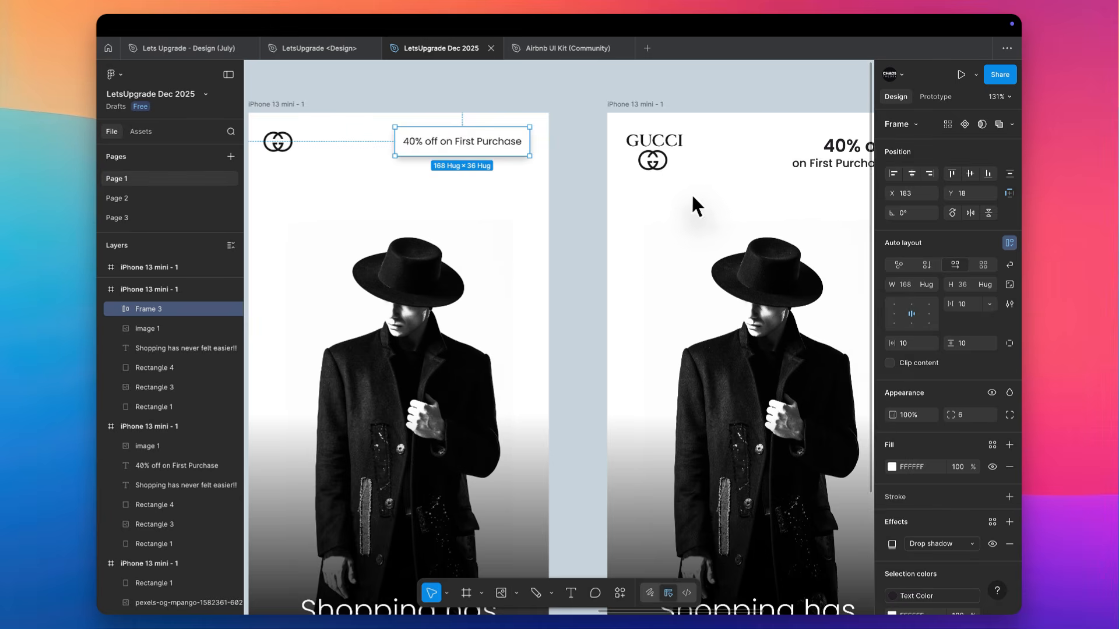
scroll(690, 192, right, 3)
scroll(691, 192, up, 1)
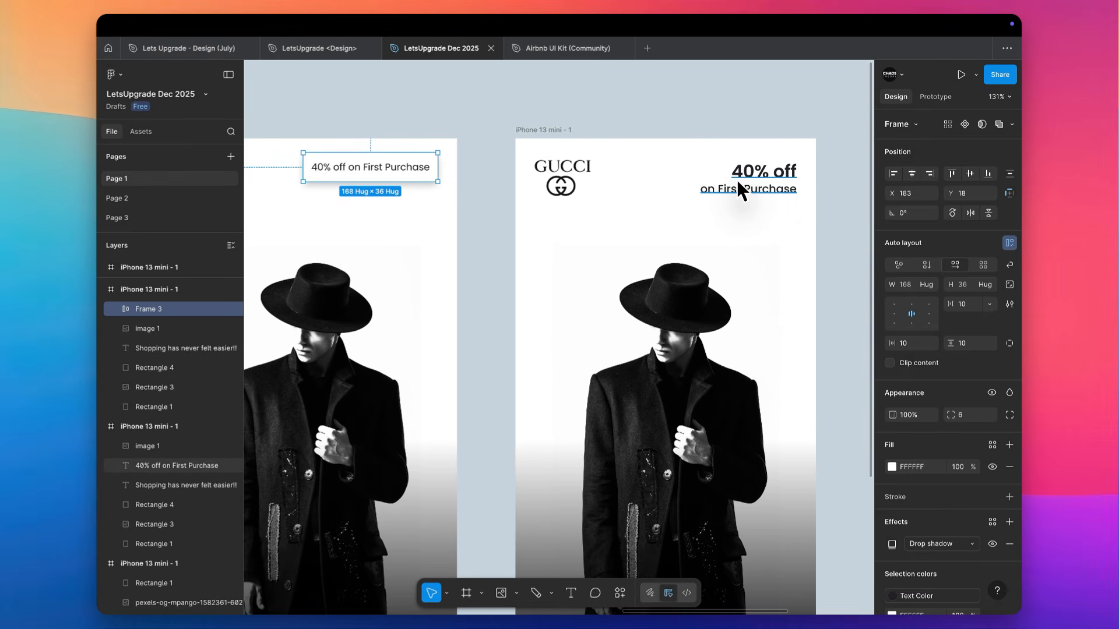
scroll(737, 179, down, 1)
scroll(737, 179, left, 1)
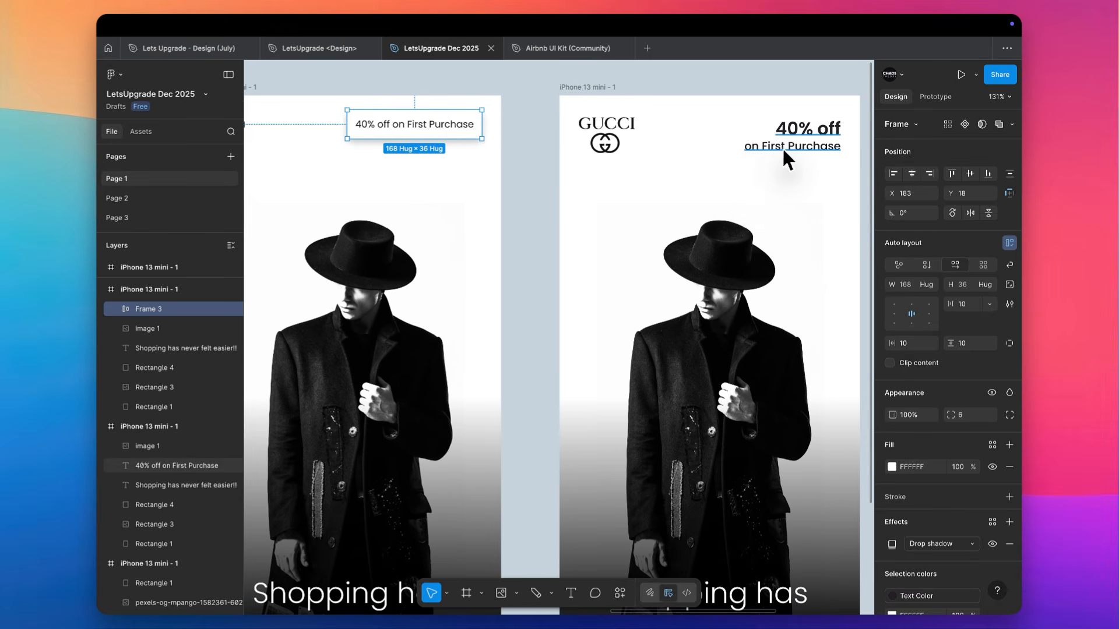
scroll(743, 87, right, 2)
scroll(742, 88, up, 1)
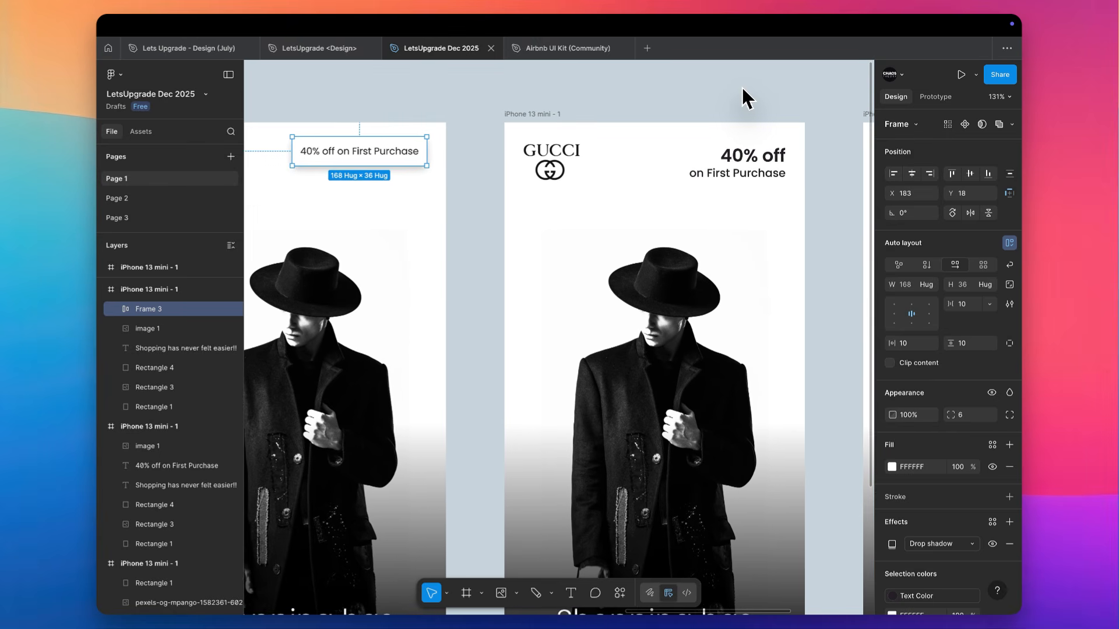
scroll(742, 88, right, 2)
scroll(743, 87, up, 1)
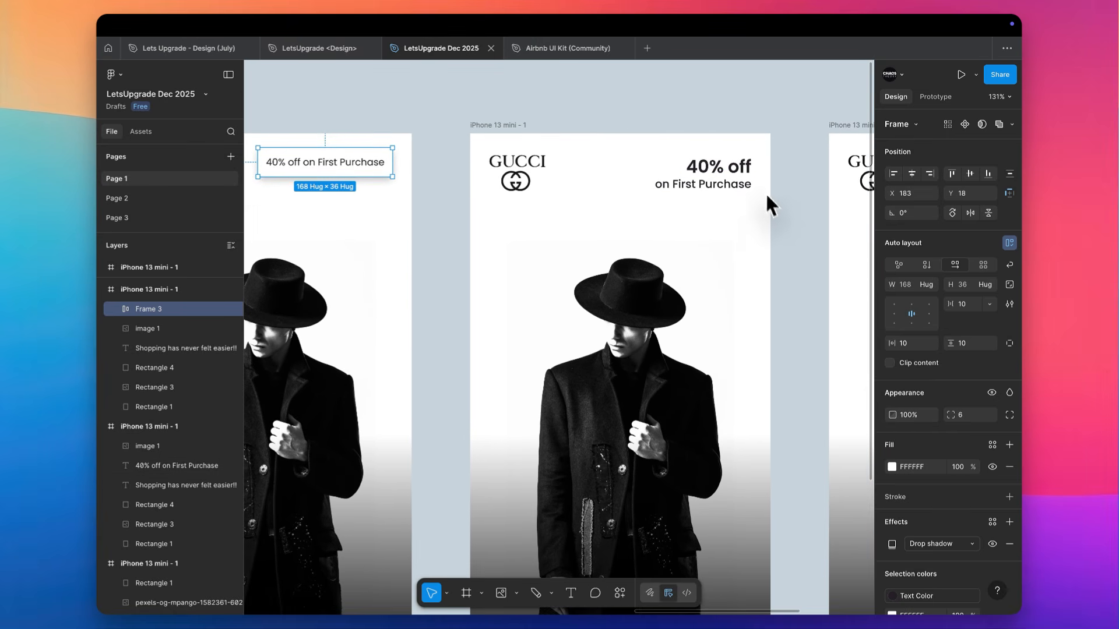
scroll(718, 221, down, 1)
scroll(718, 222, left, 1)
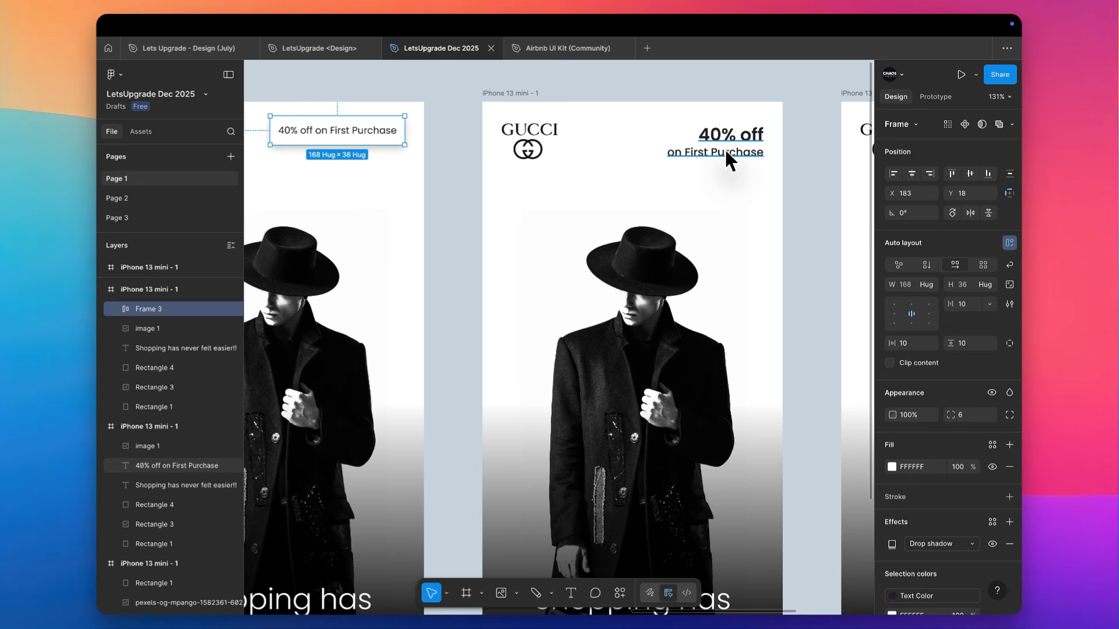
scroll(725, 148, left, 3)
scroll(725, 148, up, 1)
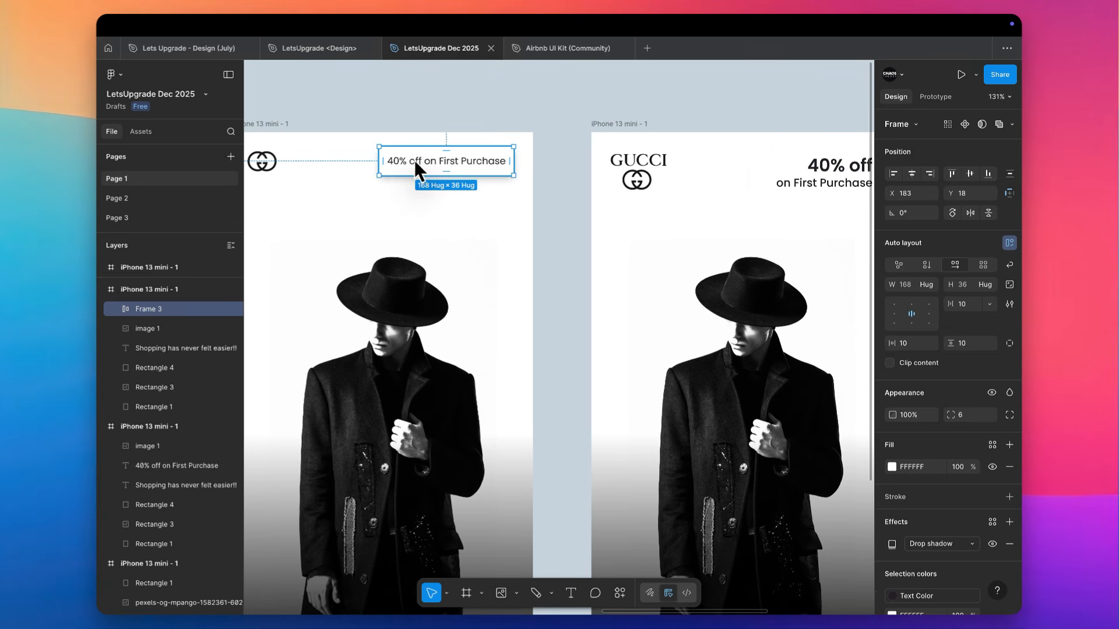
Move the first frame's 40% off label sideways to X 351, partly beyond the frame's edge
drag(400, 164, 531, 161)
scroll(531, 161, down, 3)
scroll(532, 161, right, 2)
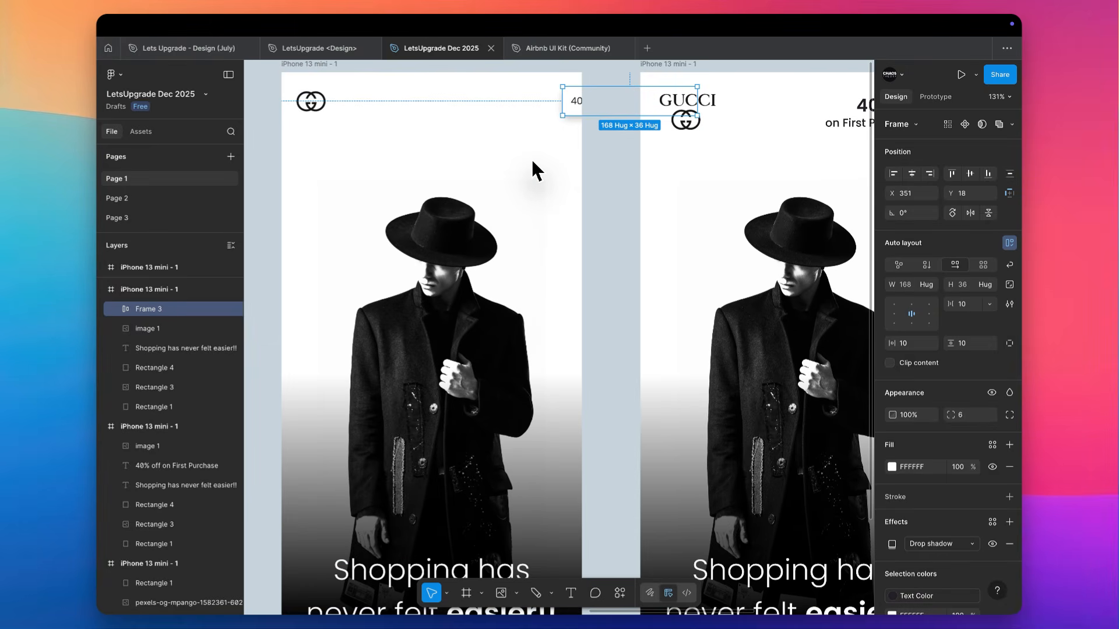
Delete the black gradient rectangle over the first frame's photo and move the photo to the lower part of the frame
scroll(532, 159, down, 5)
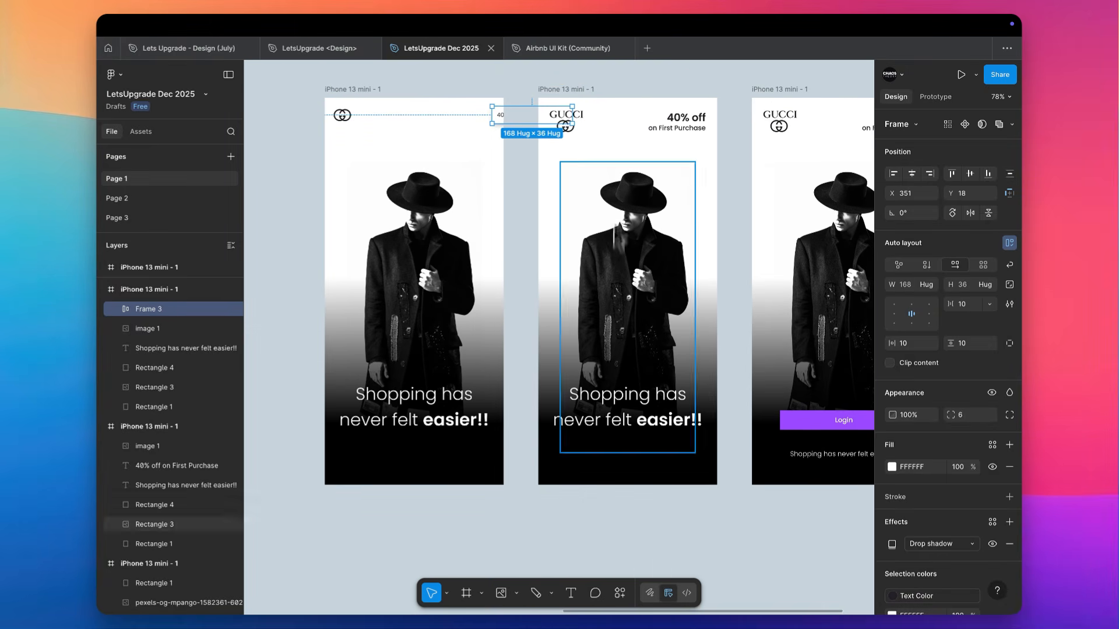
scroll(413, 102, up, 3)
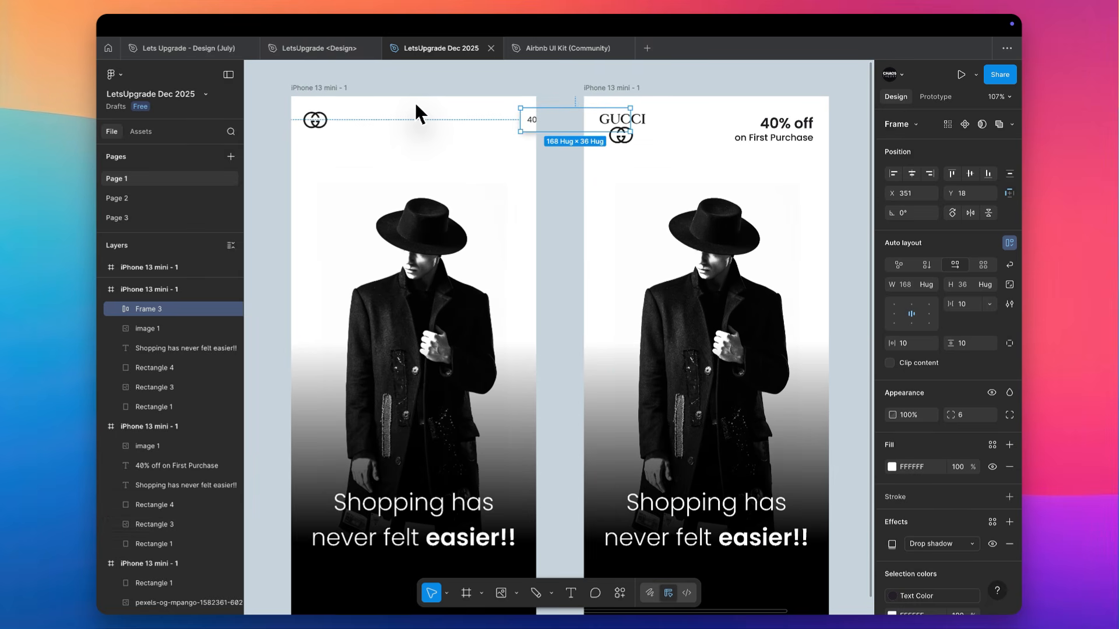
scroll(417, 114, left, 2)
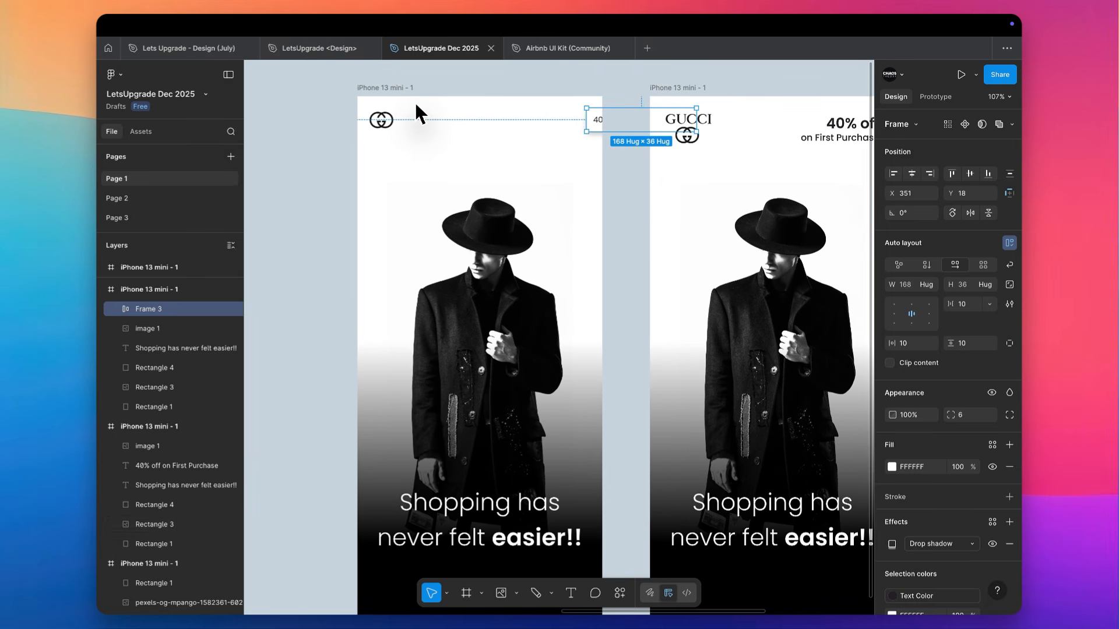
click(497, 383)
key(Delete)
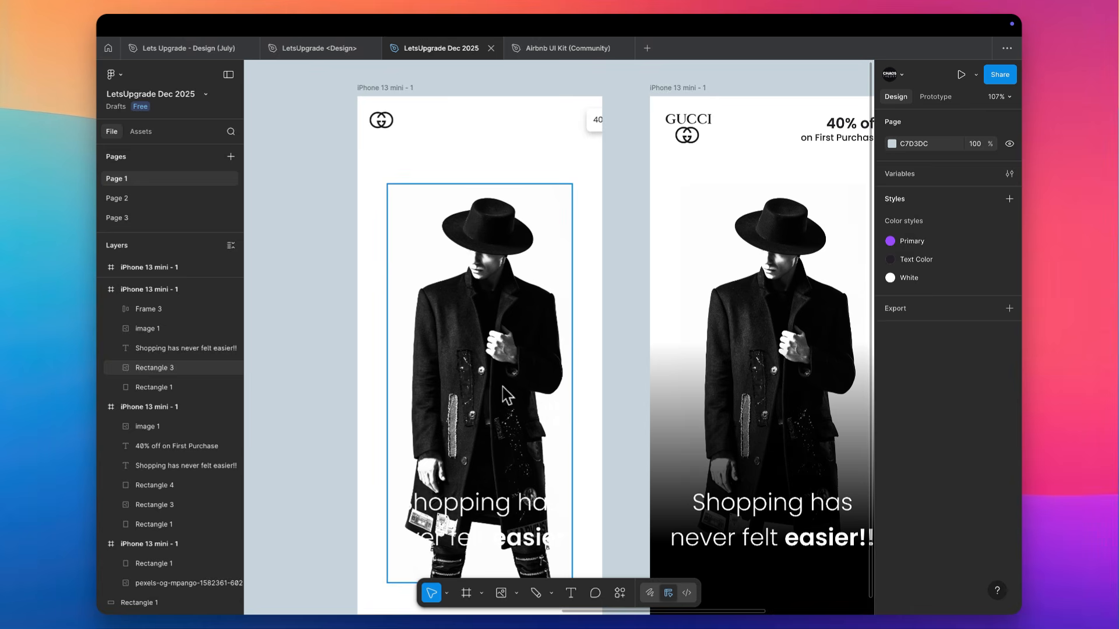
click(502, 386)
scroll(502, 386, down, 3)
drag(501, 255, 498, 418)
scroll(498, 418, up, 3)
Move the first frame's headline above the photo to Y 161 and apply the Text Color style to it
click(477, 531)
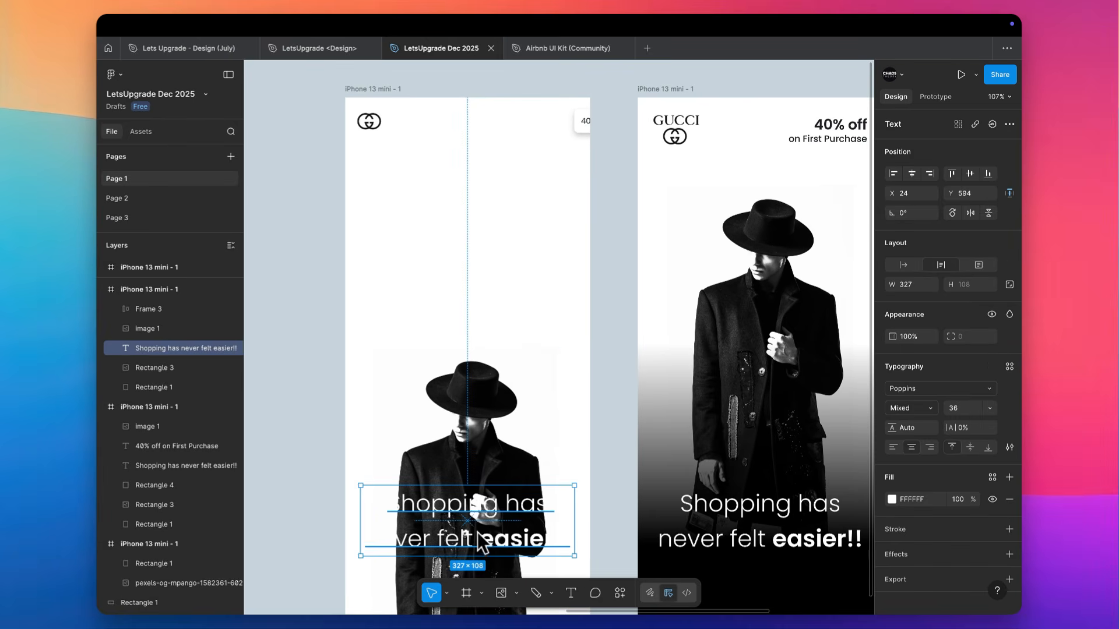
drag(479, 542, 503, 239)
click(993, 477)
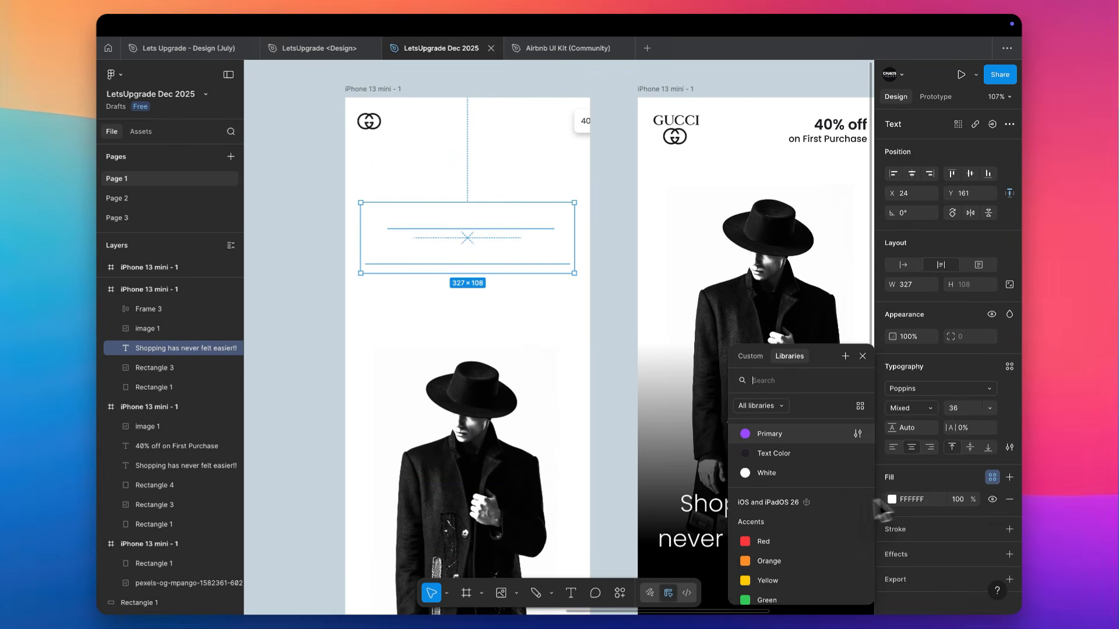
click(778, 453)
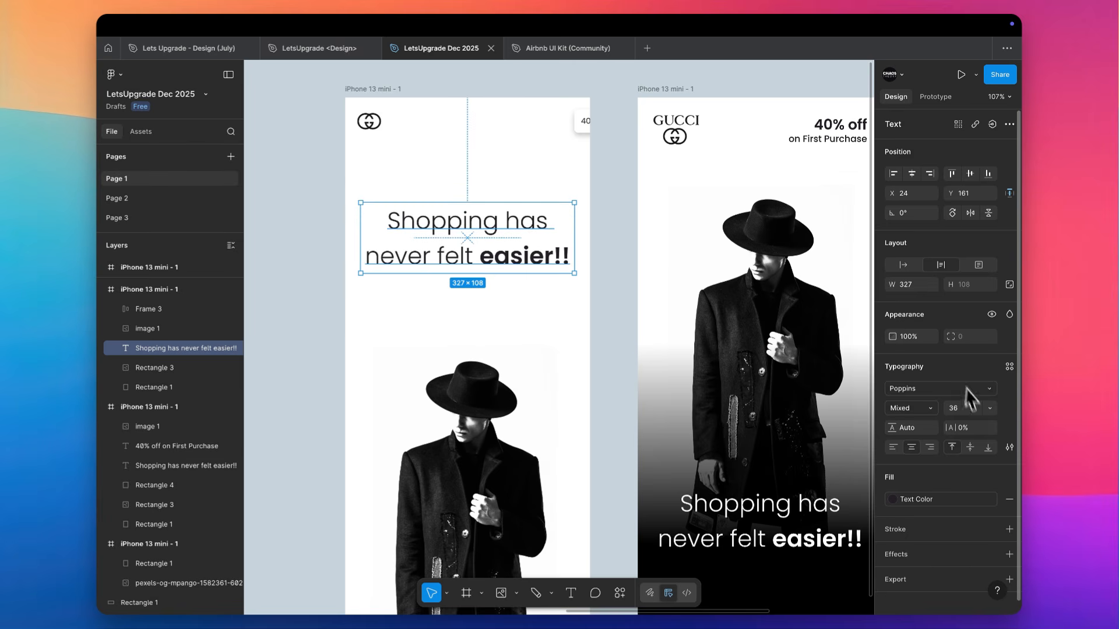
Set the whole headline to the Light weight and align it left
click(930, 410)
click(914, 465)
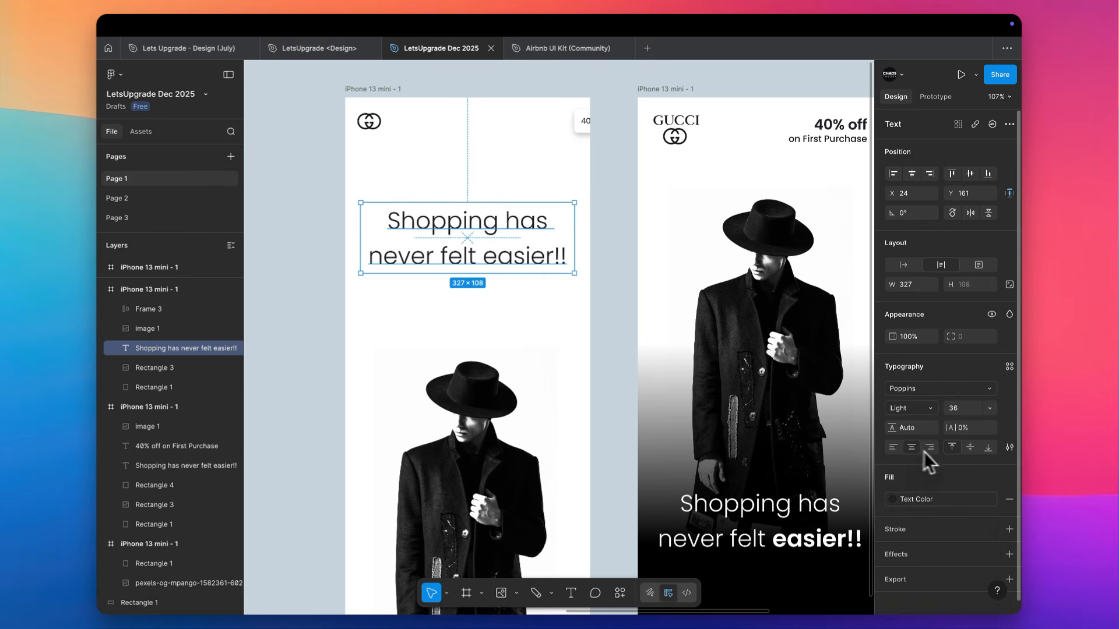
click(893, 447)
Increase the headline's font size to 67
click(967, 408)
key(Up)
key(Up)
key(Up)
key(Up)
key(Up)
key(Up)
key(Up)
key(Up)
key(Up)
key(Up)
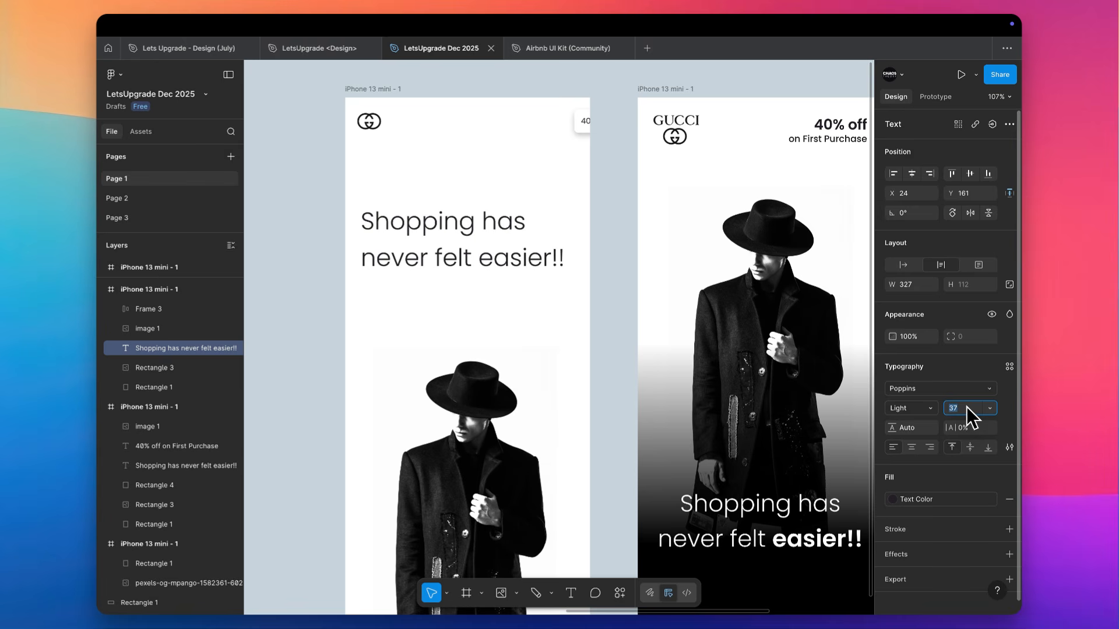
key(Up)
key(Up)
key(Up)
key(Up)
key(Up)
key(Up)
key(Up)
key(Up)
key(Up)
key(Up)
key(Up)
key(Up)
key(Up)
key(Up)
key(Up)
key(Up)
key(Up)
key(Up)
key(Up)
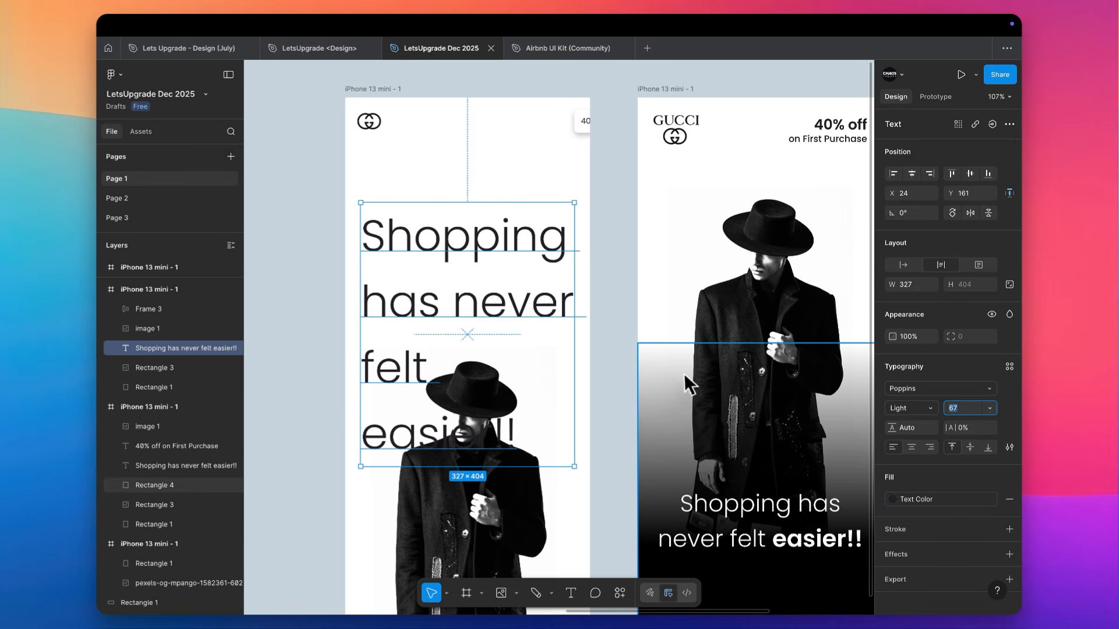
click(604, 379)
scroll(473, 411, down, 3)
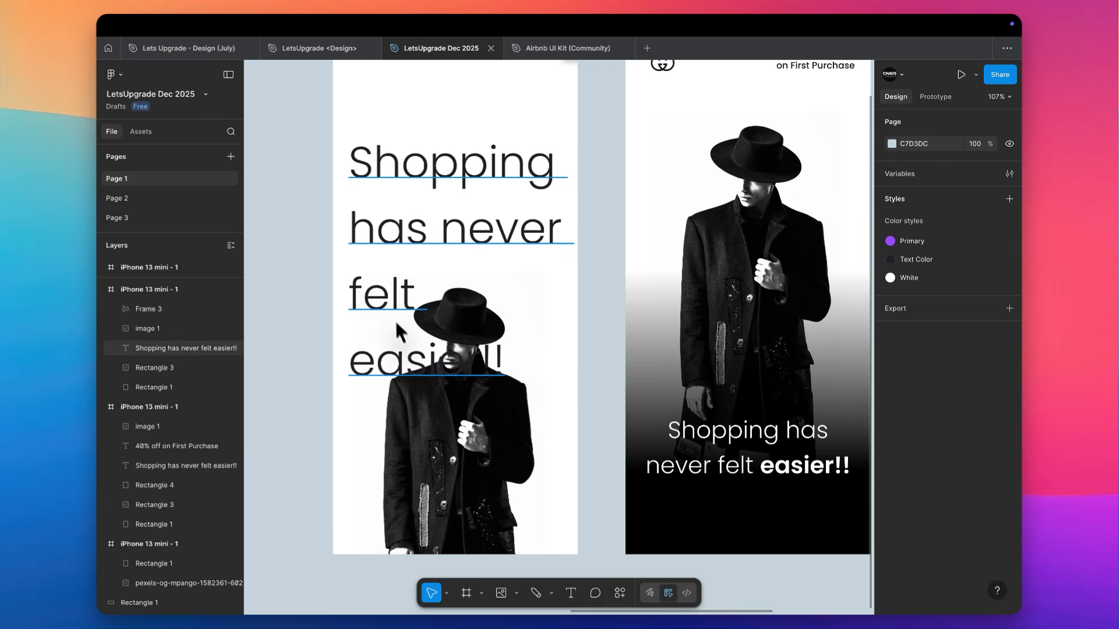
Move the headline up to Y 65 and reduce its line height to 75
click(385, 274)
scroll(389, 232, up, 5)
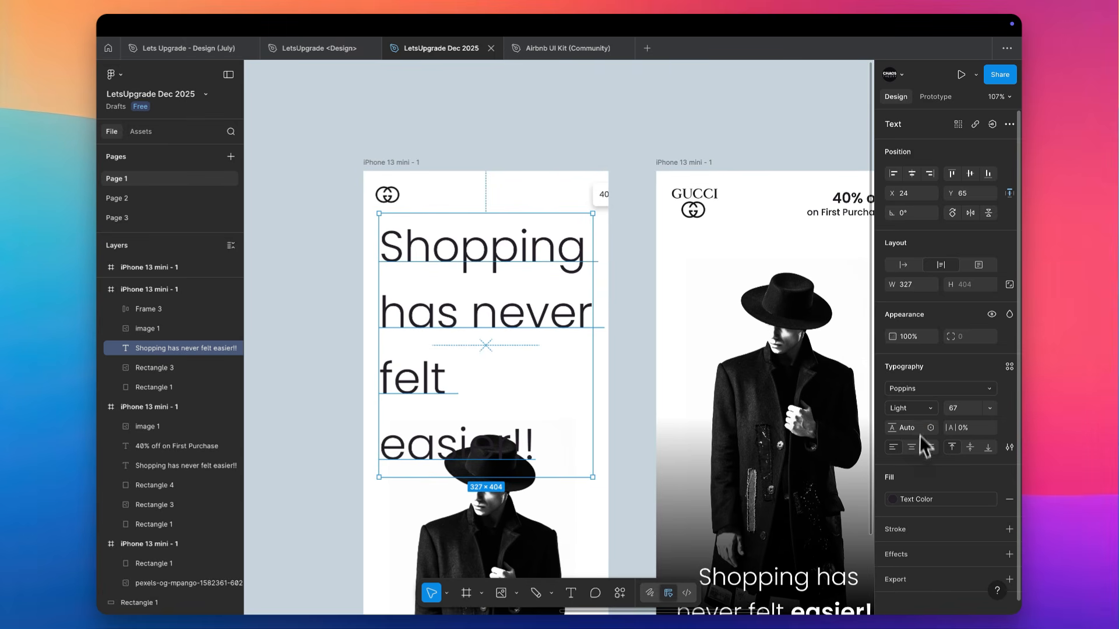
key(Down)
key(Down)
key(Down)
key(Down)
key(Down)
key(Down)
key(Down)
key(Down)
key(Down)
key(Down)
key(Down)
key(Down)
key(Down)
key(Down)
key(Down)
key(Down)
key(Down)
key(Down)
key(Down)
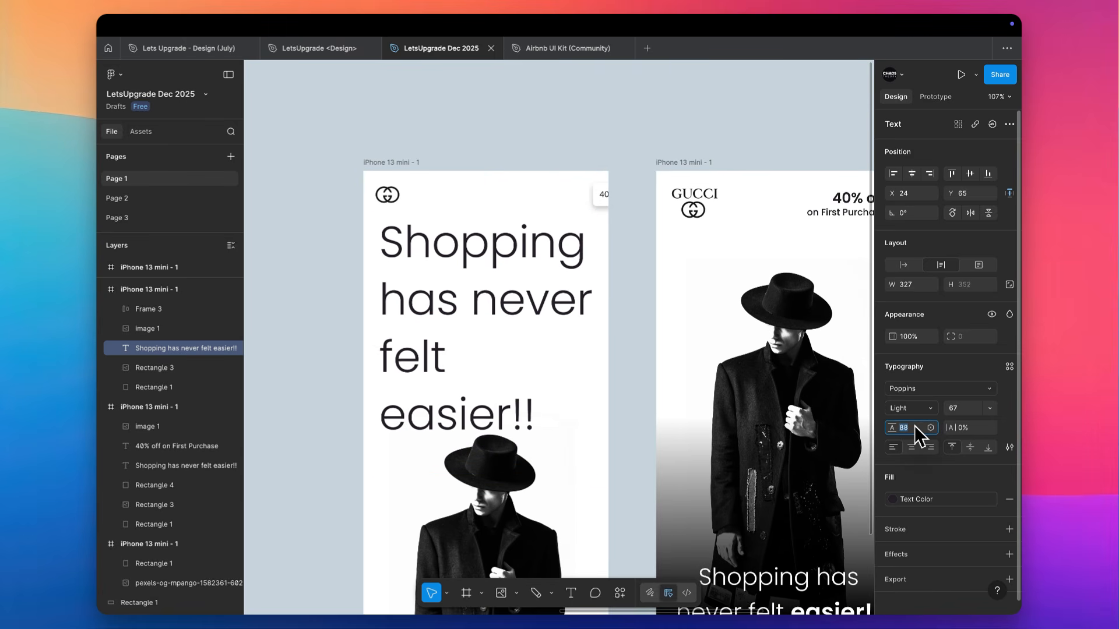
key(Down)
key(Down)
key(Down)
key(Down)
key(Down)
key(Down)
key(Down)
Reduce the headline's font size to 38 so the text fits on two lines
click(960, 410)
key(Down)
key(Down)
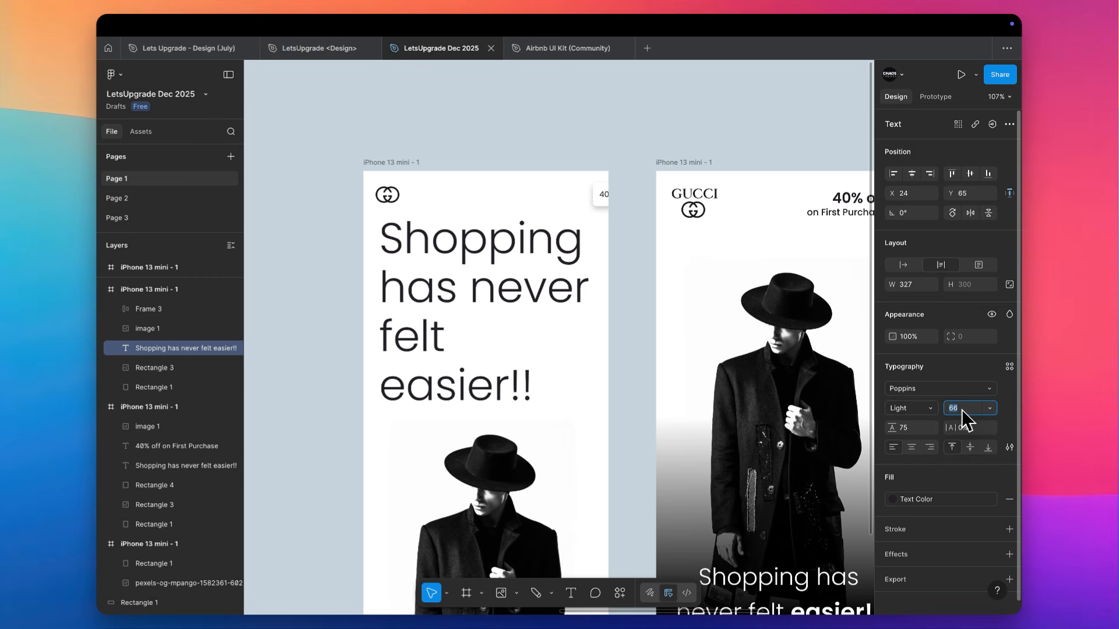
key(Down)
key(Down)
key(Down)
key(Down)
key(Down)
key(Down)
key(Down)
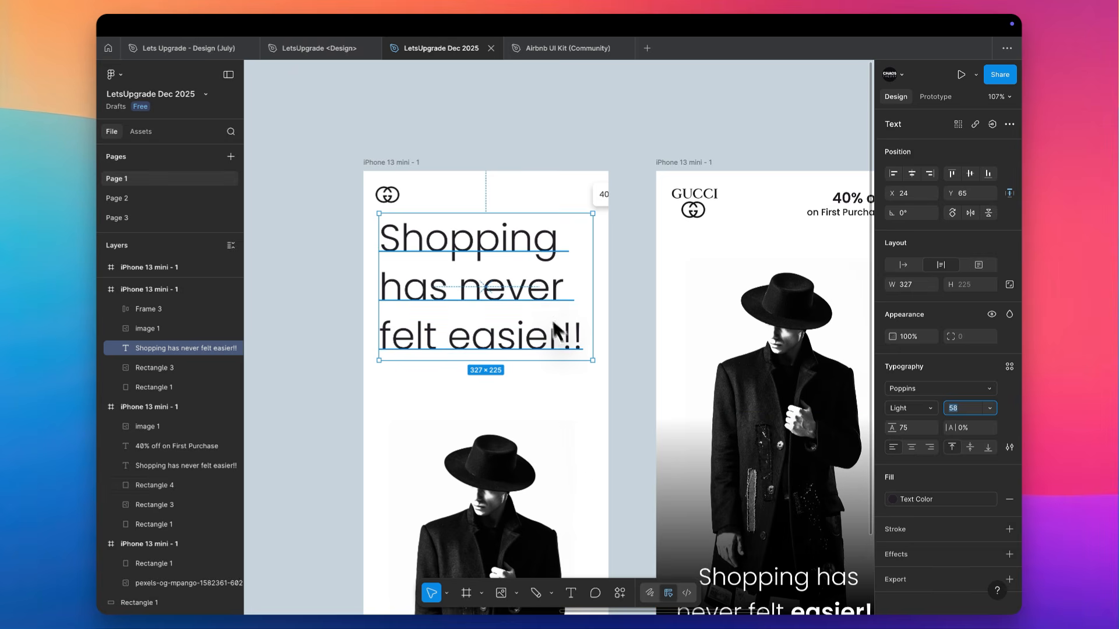
scroll(555, 321, down, 5)
key(Down)
key(Down)
key(Down)
key(Down)
key(Down)
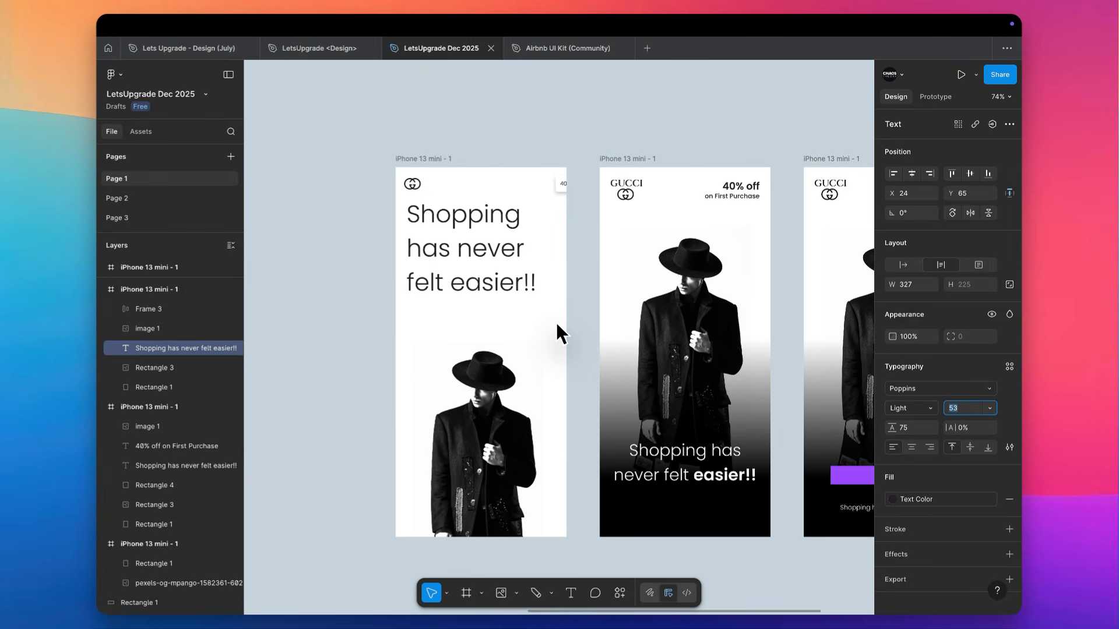
key(Down)
key(Down)
key(Down)
key(Down)
key(Down)
key(Down)
key(Down)
key(Down)
key(Down)
key(Down)
key(Down)
key(Down)
key(Down)
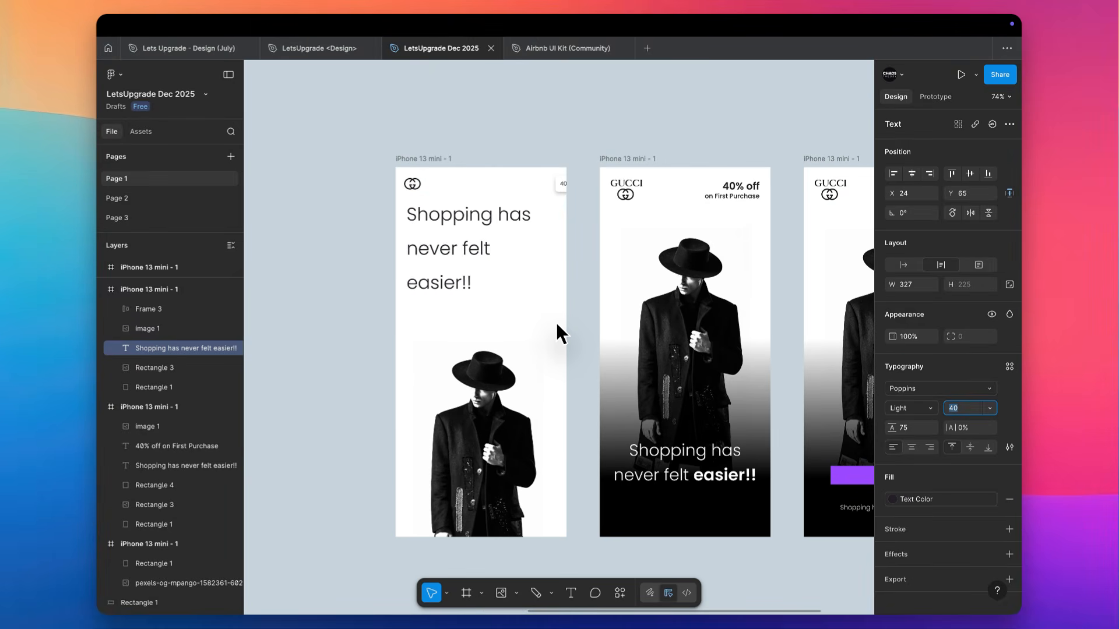
key(Down)
key(Down)
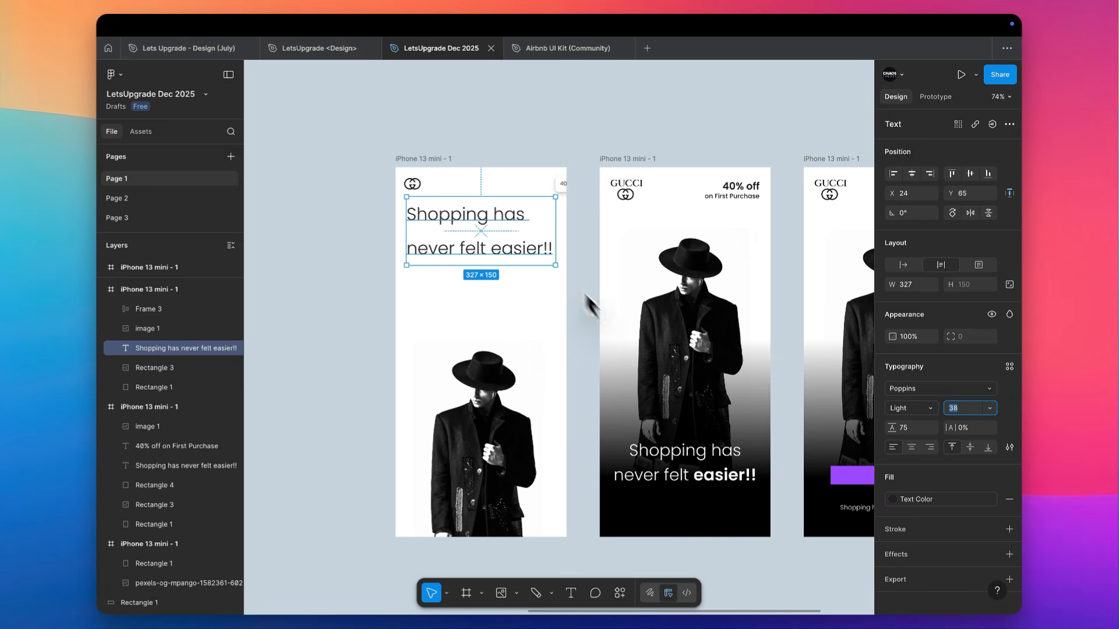
Set the headline's line height to 50
scroll(536, 235, up, 5)
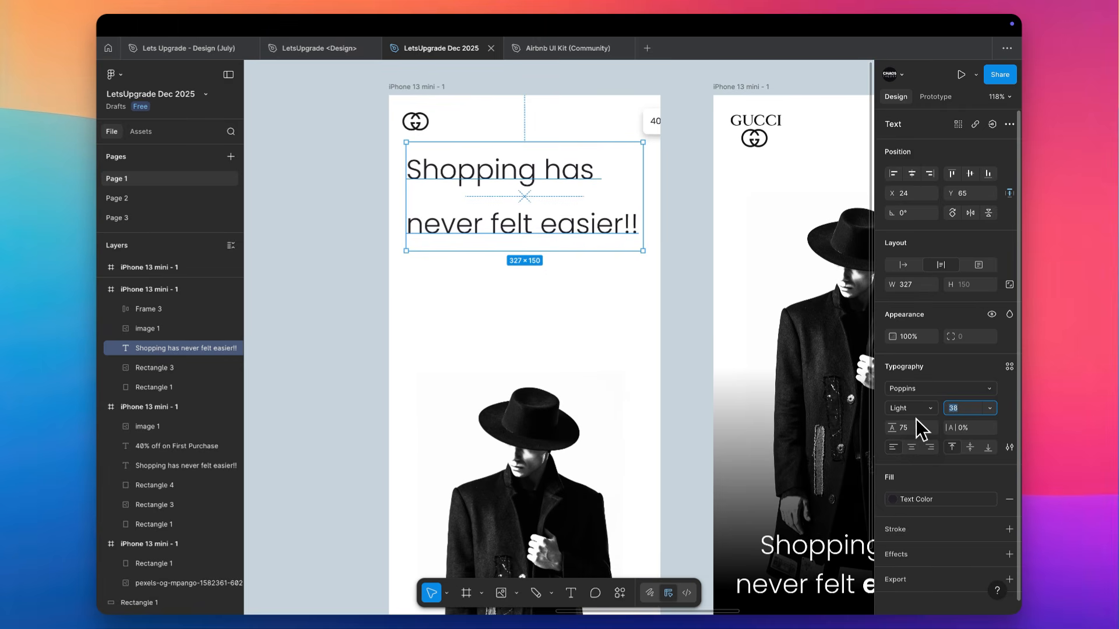
text(50)
key(Tab)
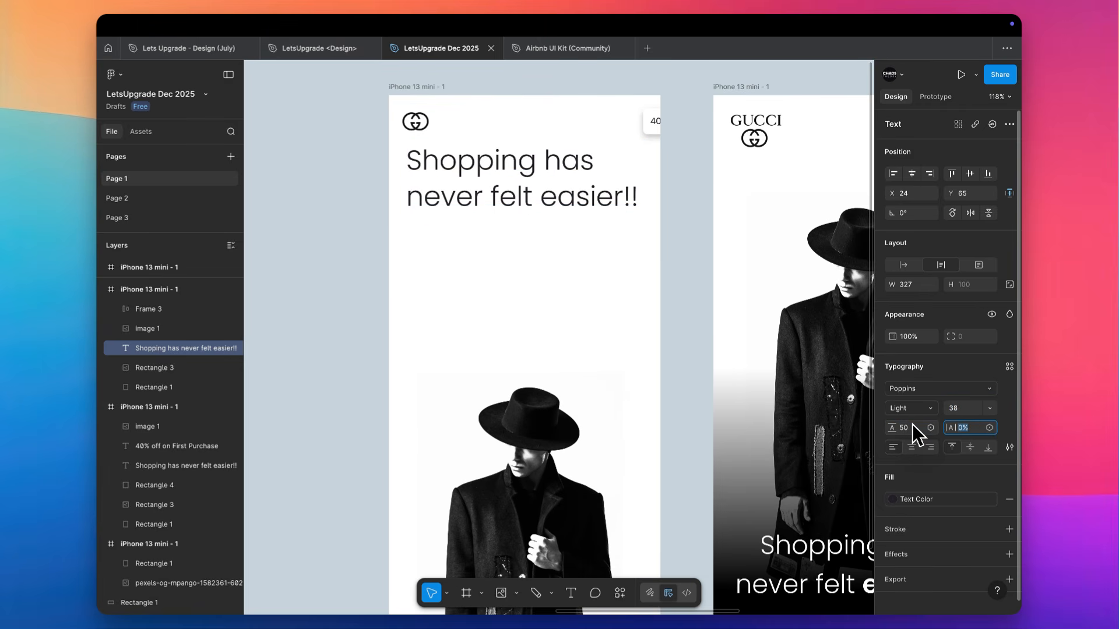
Apply title case to the headline in its advanced type settings and deselect it
scroll(489, 402, down, 3)
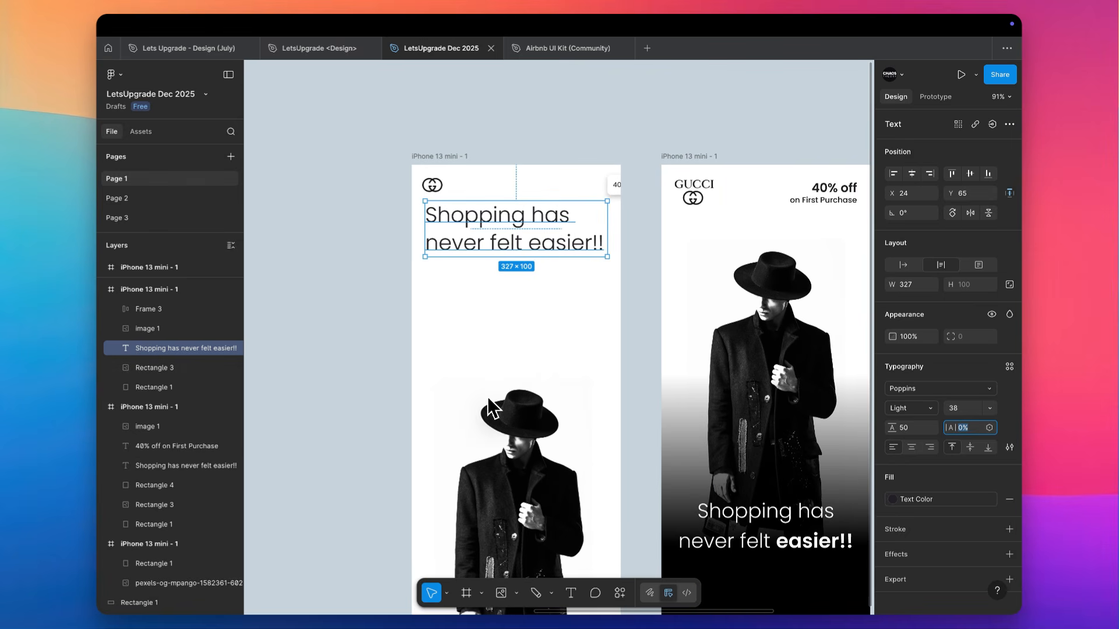
click(1009, 447)
click(843, 456)
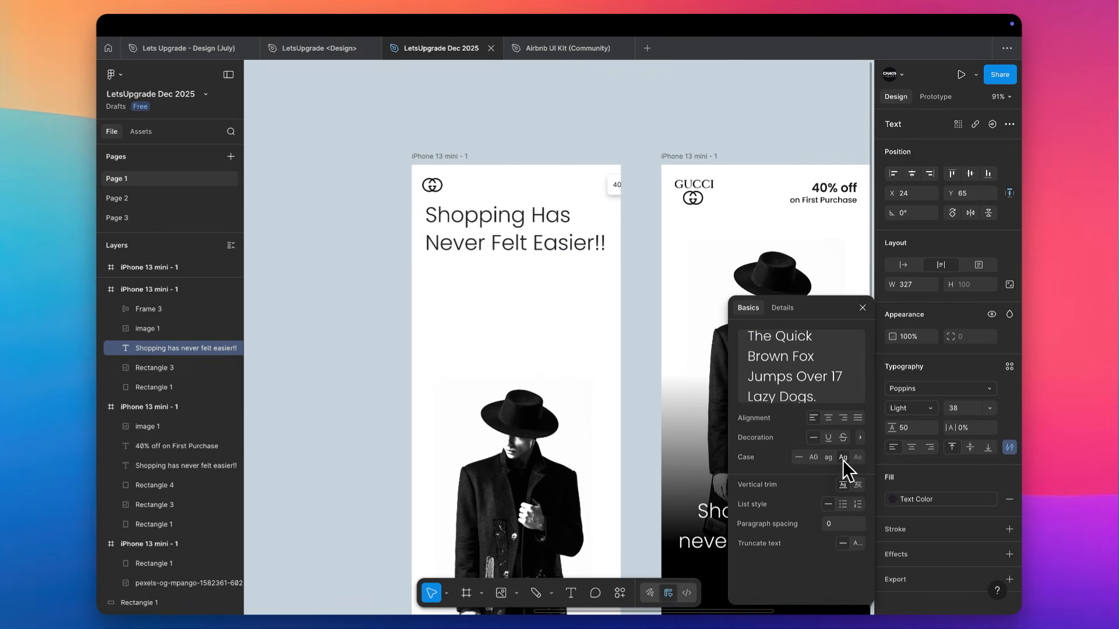
click(516, 286)
Move the headline down to Y 665 over the lower part of the photo and raise the photo to Y 282
scroll(516, 288, down, 1)
scroll(516, 287, down, 2)
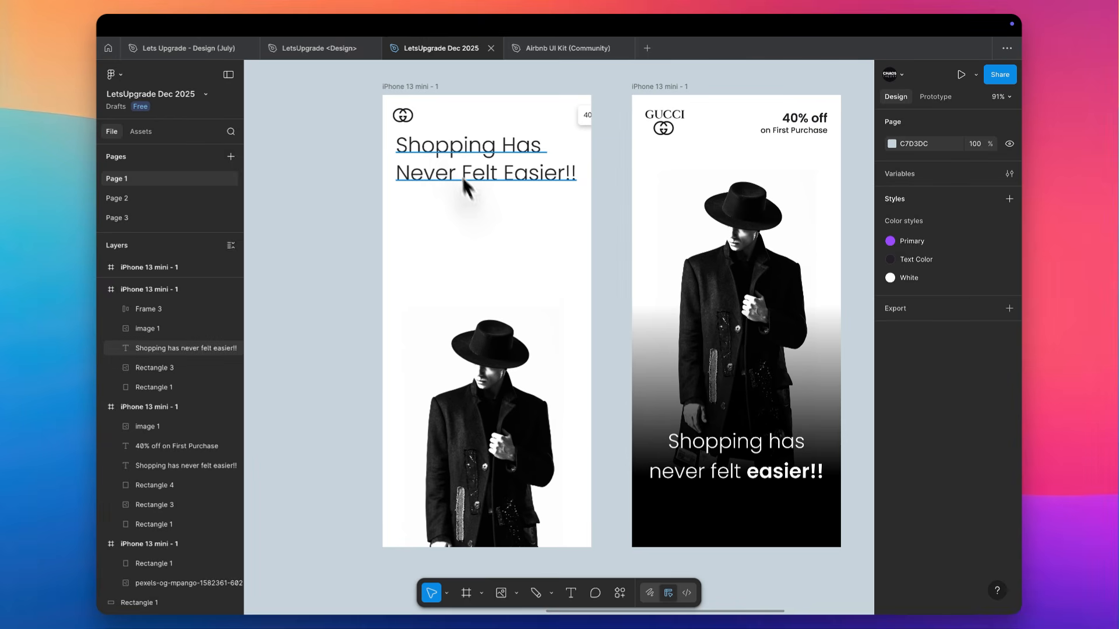
drag(441, 155, 441, 488)
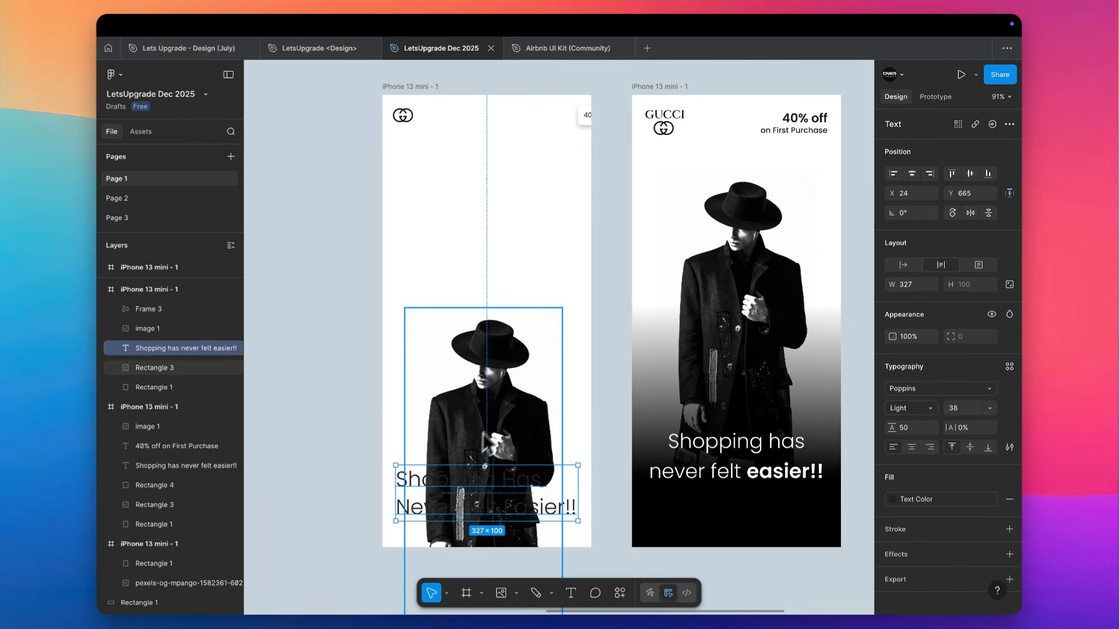
drag(497, 417, 498, 362)
scroll(498, 361, up, 4)
scroll(498, 362, down, 2)
scroll(498, 361, down, 1)
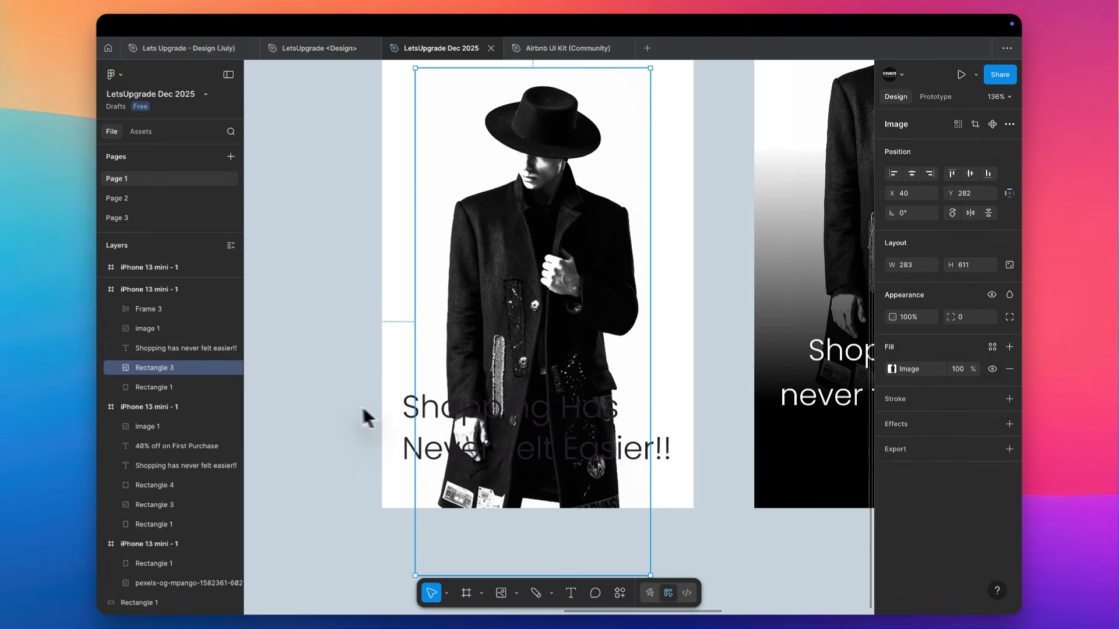
Draw a 375 × 177 rectangle across the first screen's lower end at Y 635 and layer it behind the headline
click(359, 367)
key(r)
mouse_move(382, 361)
mouse_down()
mouse_move(690, 487)
mouse_move(693, 509)
mouse_up()
key(super+bracketleft)
key(super+bracketleft)
key(super+bracketleft)
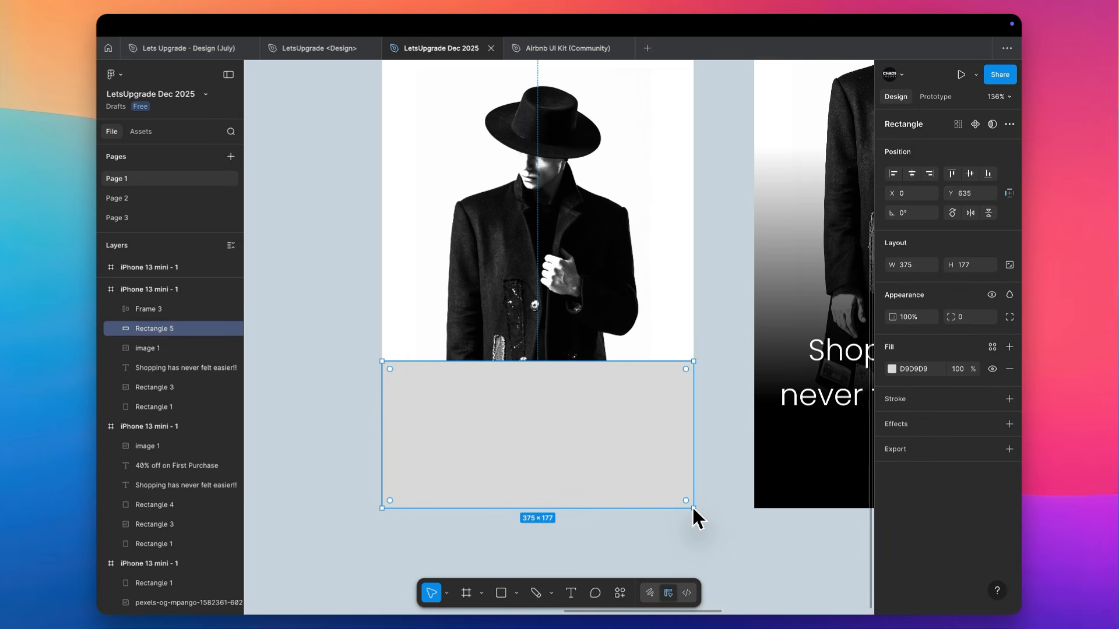
scroll(569, 425, down, 5)
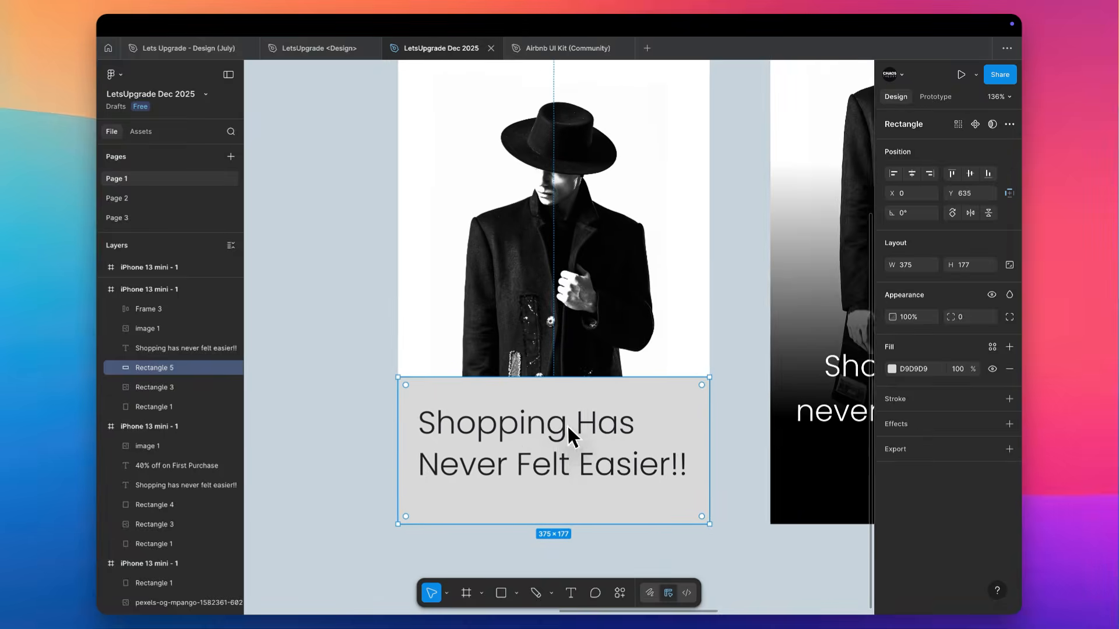
Fill the new rectangle with white FFFFFF sampled from beside the photo and deselect it
key(i)
click(652, 349)
scroll(650, 349, down, 1)
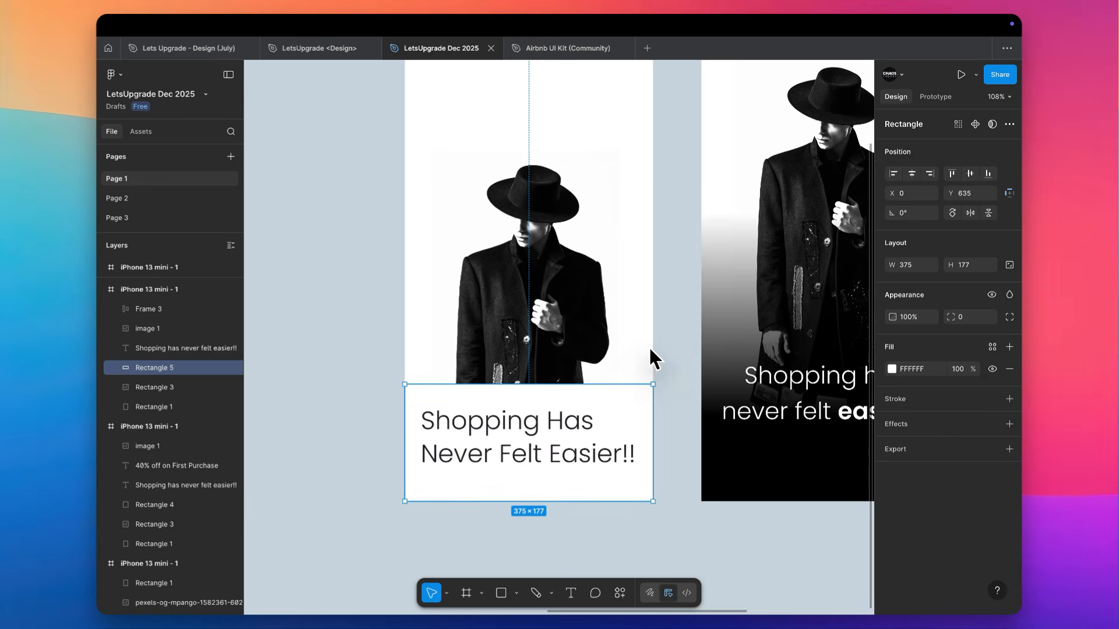
click(672, 350)
Raise the first screen's photo to Y 73 so the coat's hem sits above the headline block
scroll(672, 350, up, 3)
drag(535, 417, 538, 270)
scroll(537, 277, down, 1)
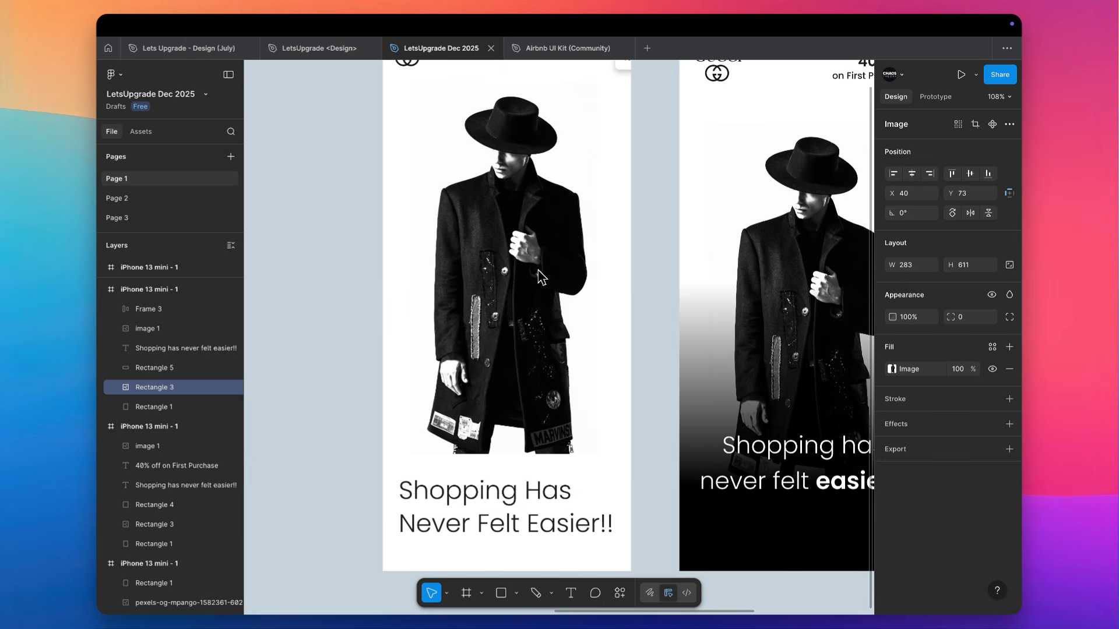
click(500, 462)
scroll(437, 455, up, 5)
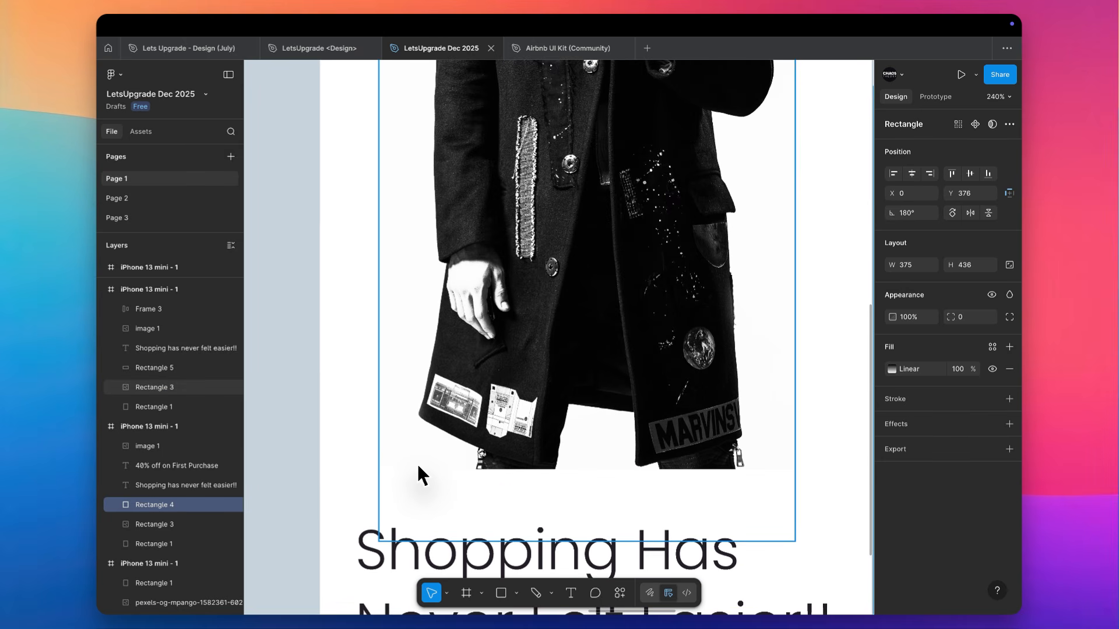
key(r)
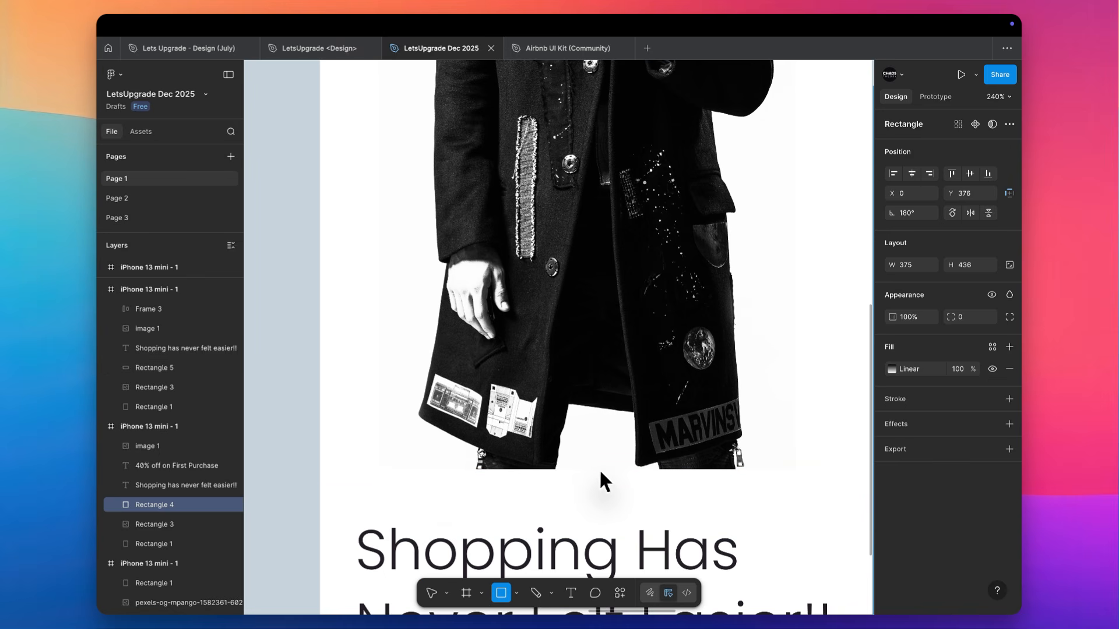
drag(601, 470, 404, 396)
key(ctrl+z)
Draw an ellipse of about 326 × 110 centred on the headline block's upper edge and layer it behind that block
key(o)
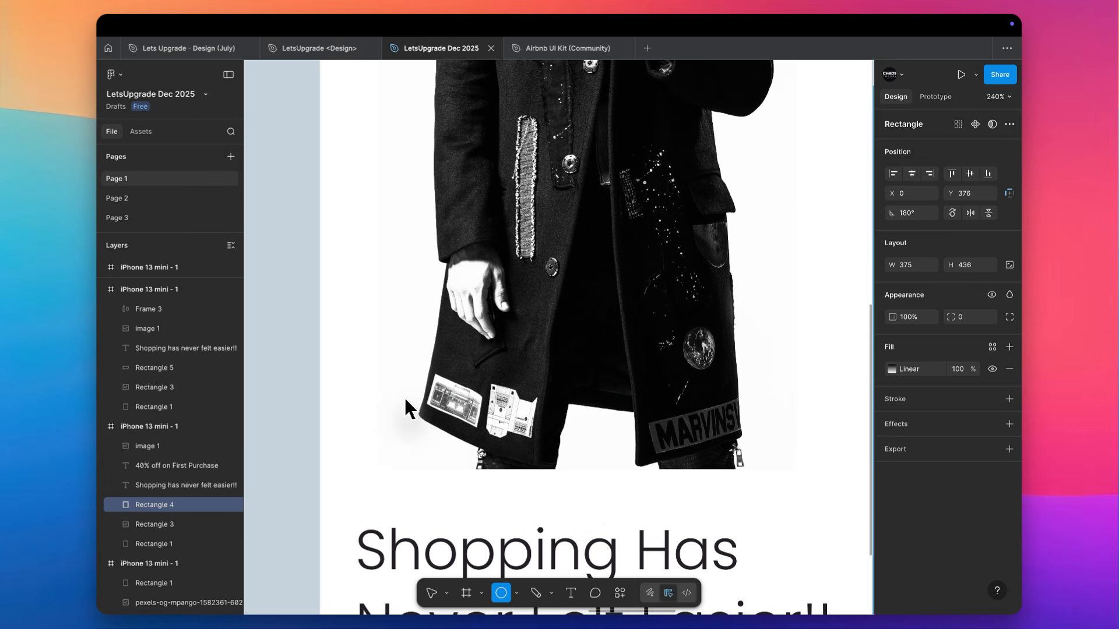
drag(606, 469, 365, 390)
key(super+bracketleft)
key(super+bracketleft)
key(super+bracketleft)
key(super+bracketleft)
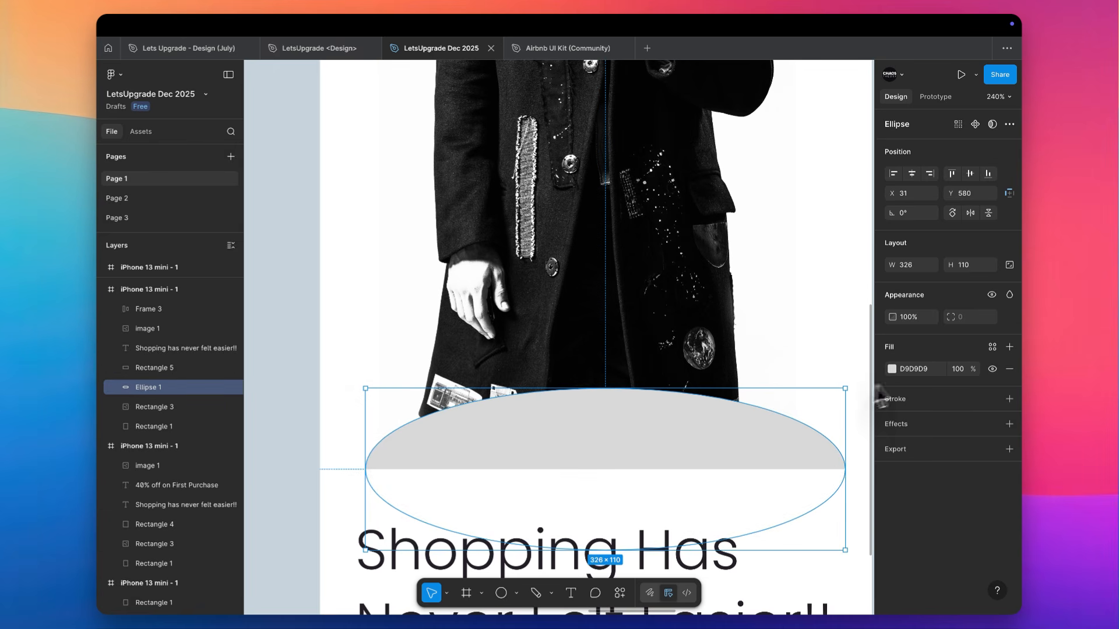
Fill the ellipse with black 000000 and give it a uniform layer blur of 100
click(891, 369)
drag(794, 420, 794, 562)
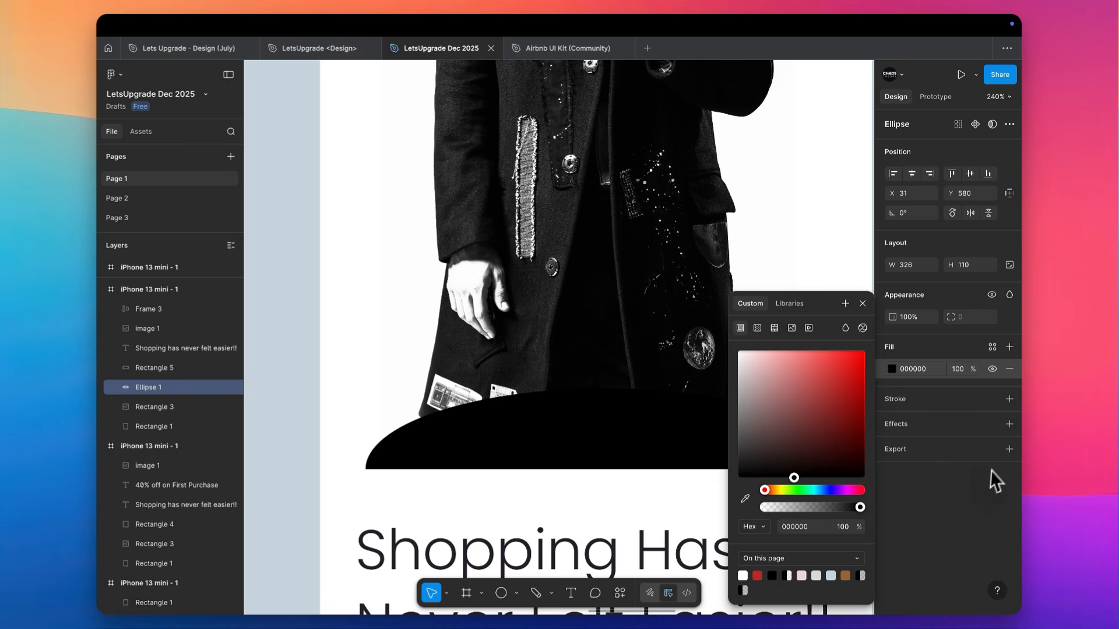
click(939, 424)
click(925, 448)
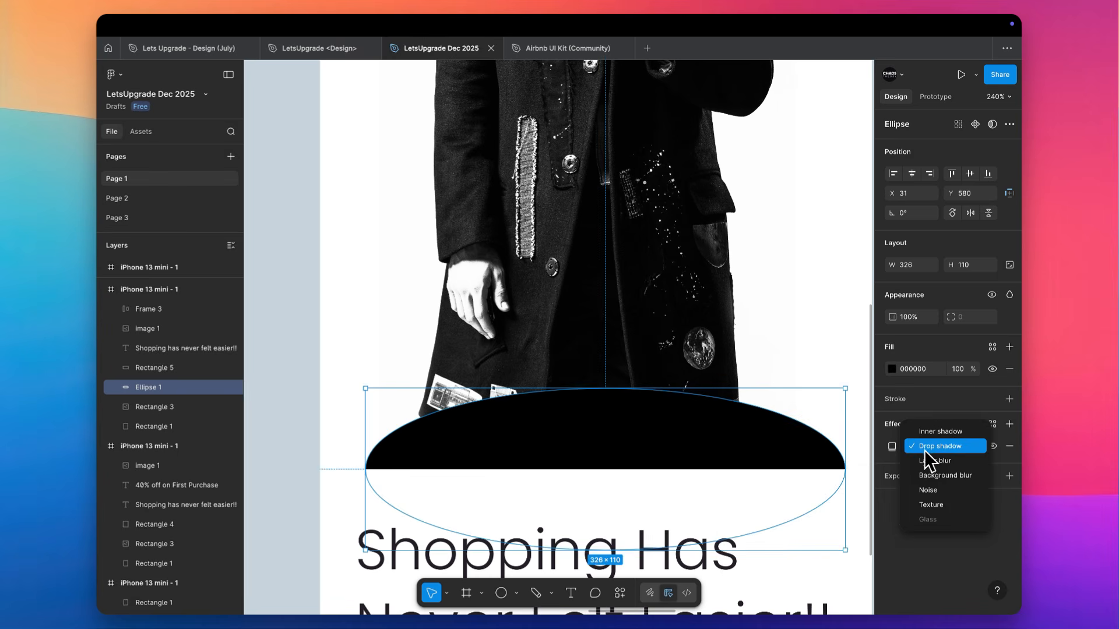
click(927, 458)
click(892, 447)
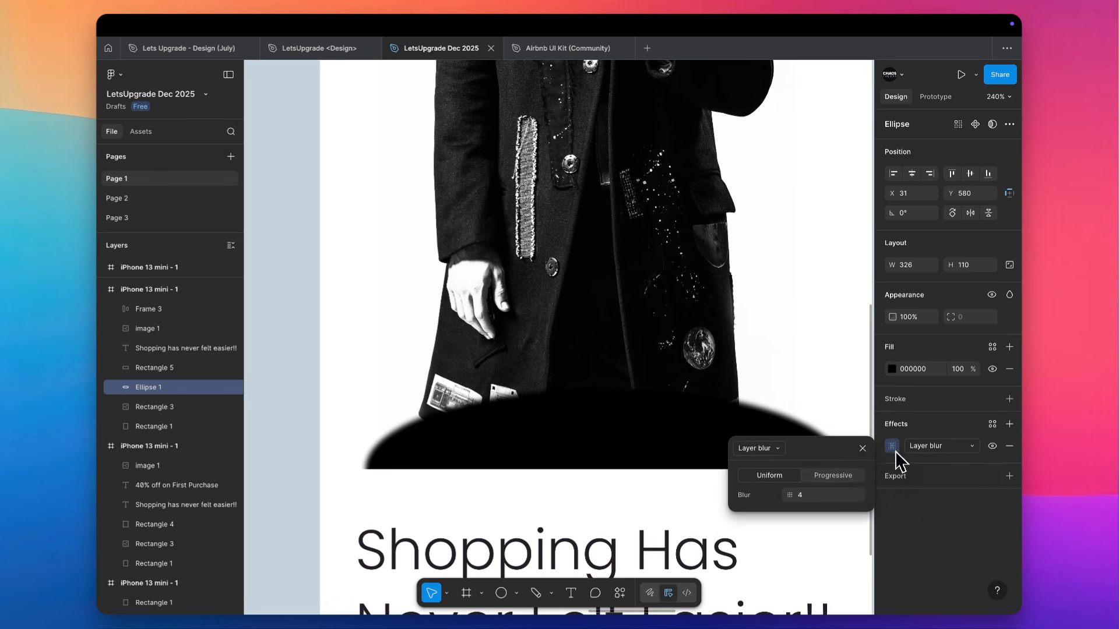
click(826, 493)
text(100)
key(Return)
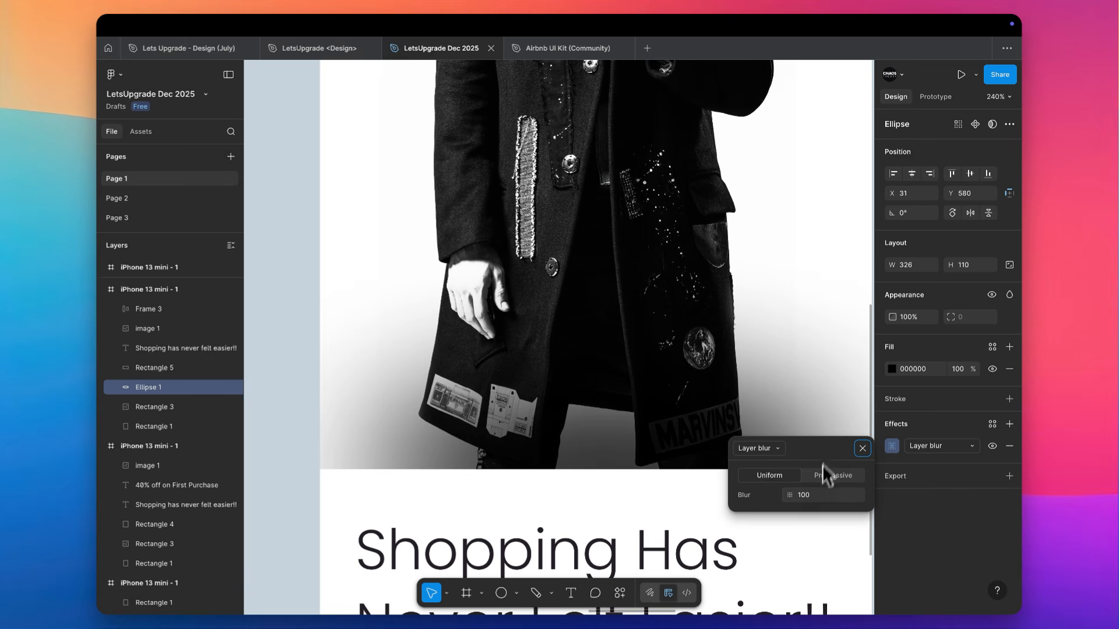
click(831, 285)
scroll(831, 286, right, 2)
scroll(830, 285, down, 3)
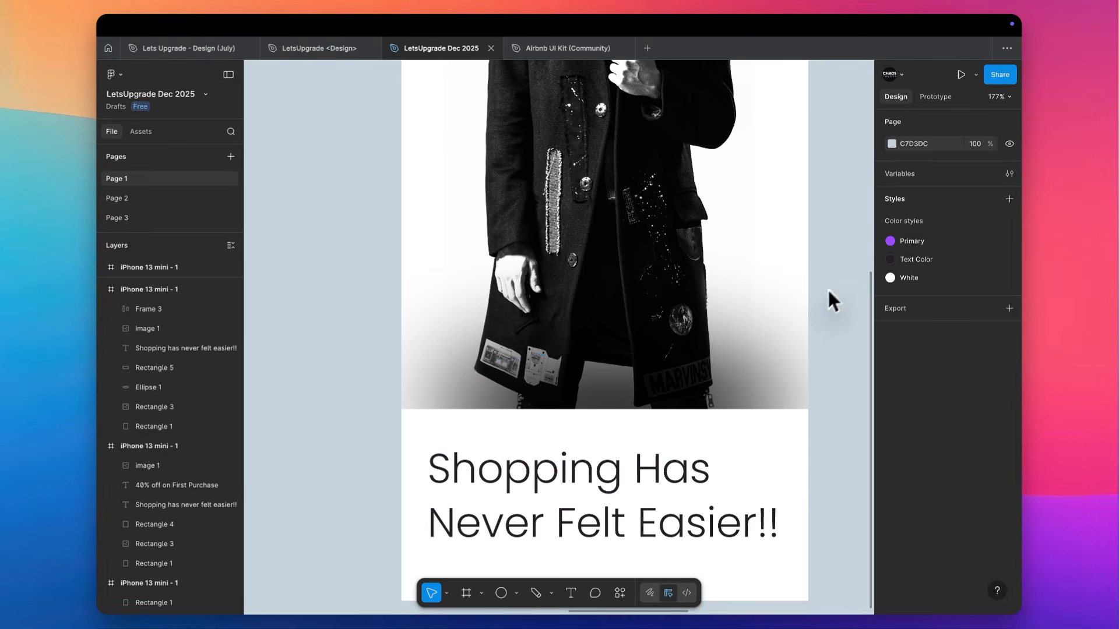
click(743, 390)
key(bracketleft)
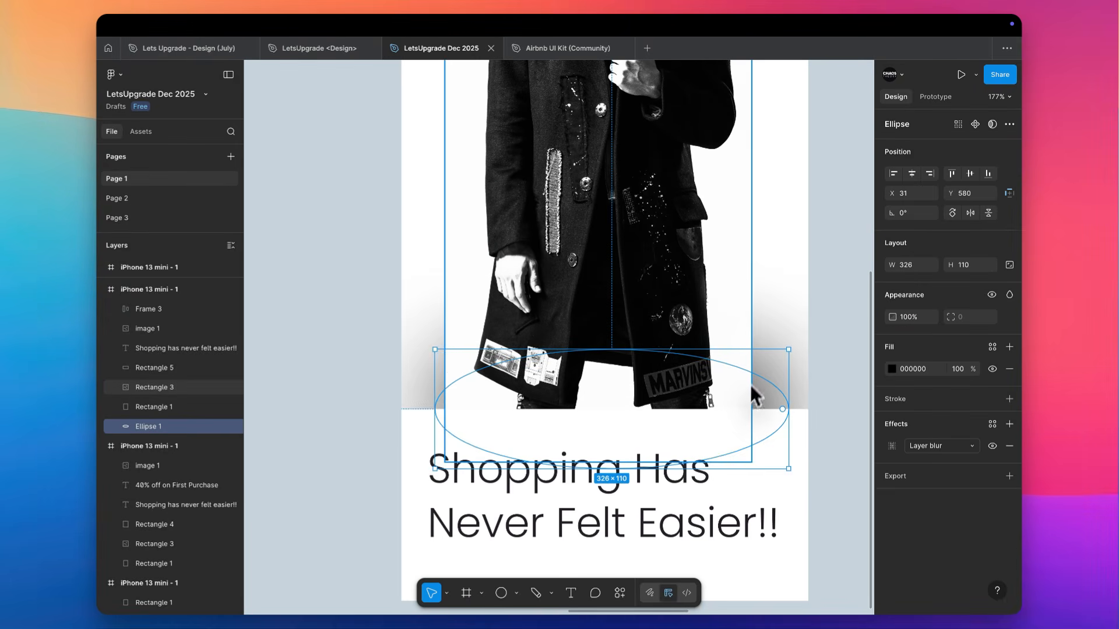
key(super+bracketright)
key(super+bracketright)
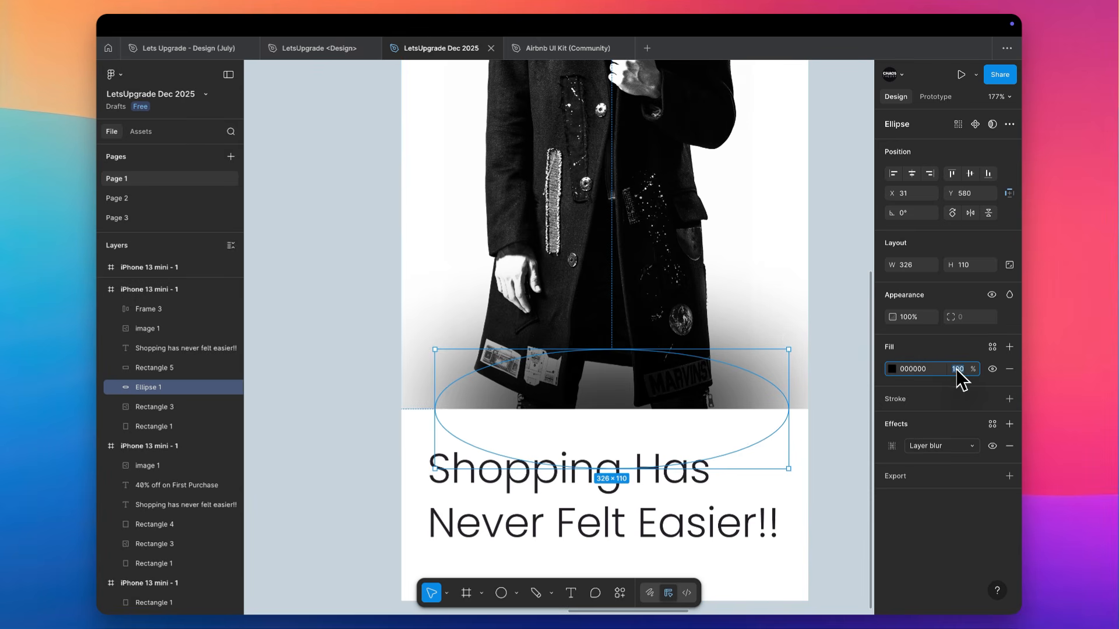
Set the blurred ellipse's fill opacity to 20% and deselect it
text(20)
key(Return)
click(836, 341)
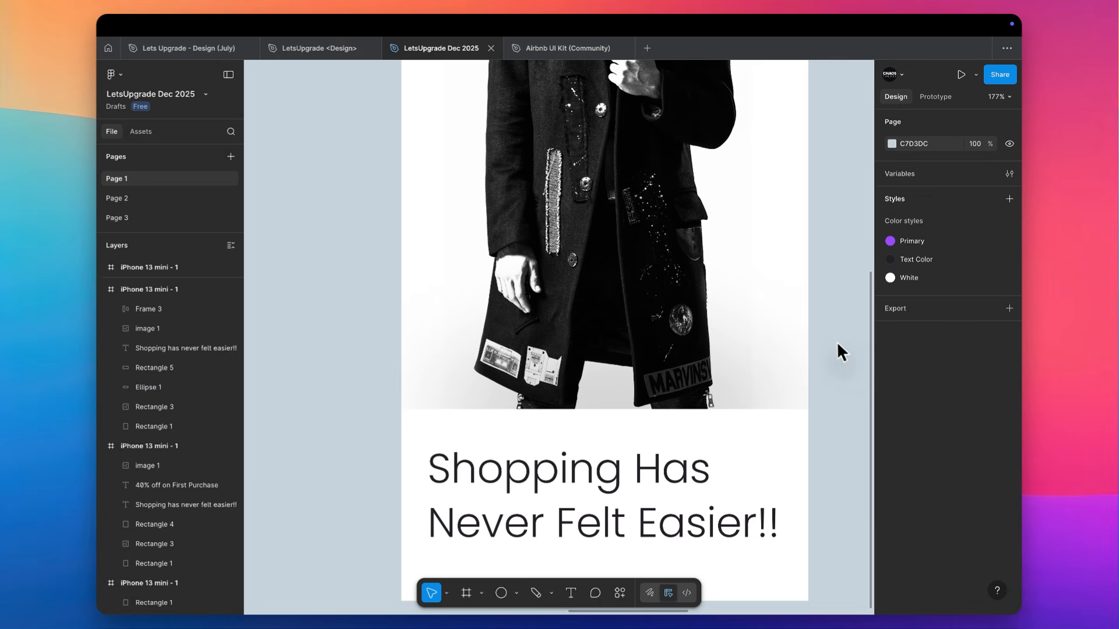
Recolor the rectangle behind the first screen's headline to near-black 010101 sampled from the neighbouring screen
scroll(836, 340, down, 5)
scroll(836, 340, right, 3)
scroll(836, 340, up, 2)
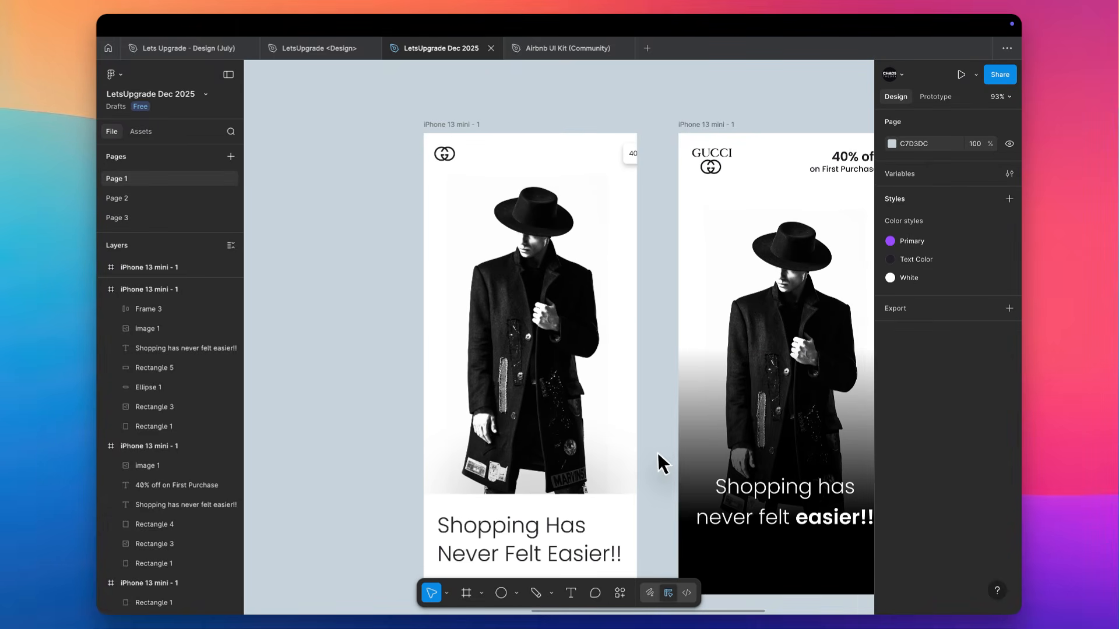
scroll(657, 452, down, 1)
scroll(657, 453, left, 1)
click(658, 449)
key(i)
click(742, 501)
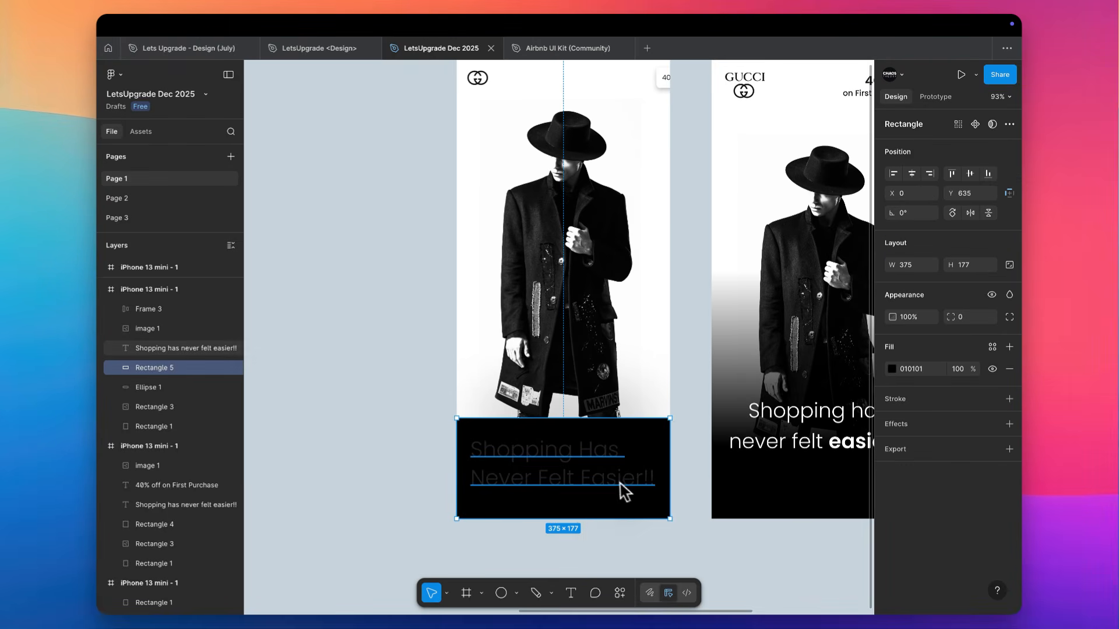
Recolor the first screen's headline to off-white FCFCFC sampled from the photo's background and deselect it
click(620, 485)
key(i)
click(634, 106)
click(682, 242)
scroll(685, 250, up, 2)
scroll(684, 250, right, 1)
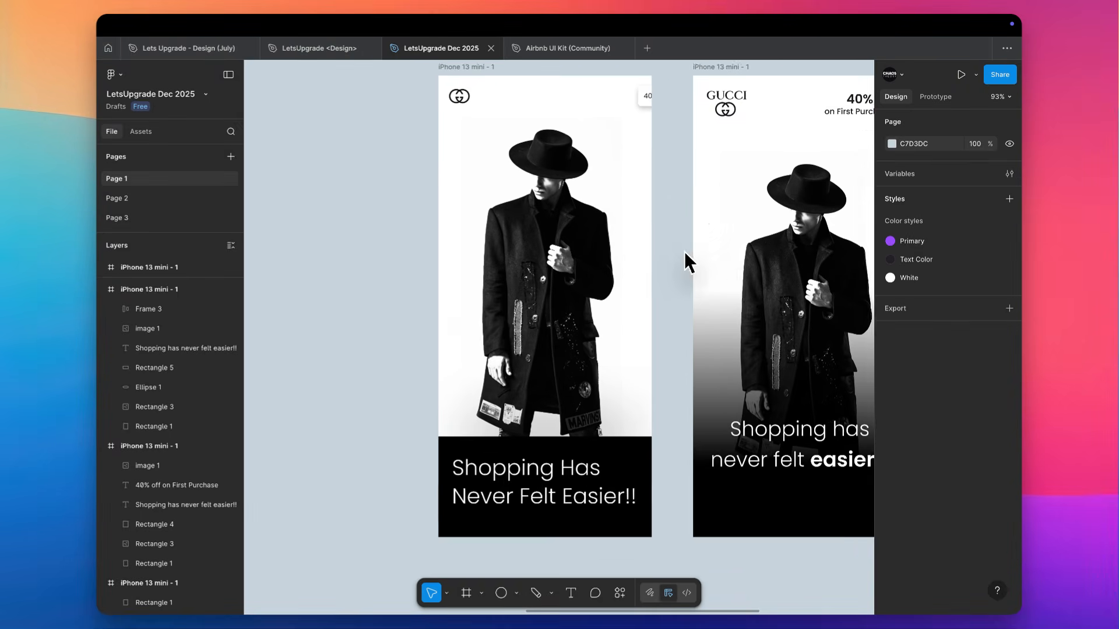
Scale the headline down to font size 28.47 and place it at Y 652 with a width of 333
scroll(684, 250, down, 1)
scroll(685, 250, right, 1)
scroll(477, 550, up, 5)
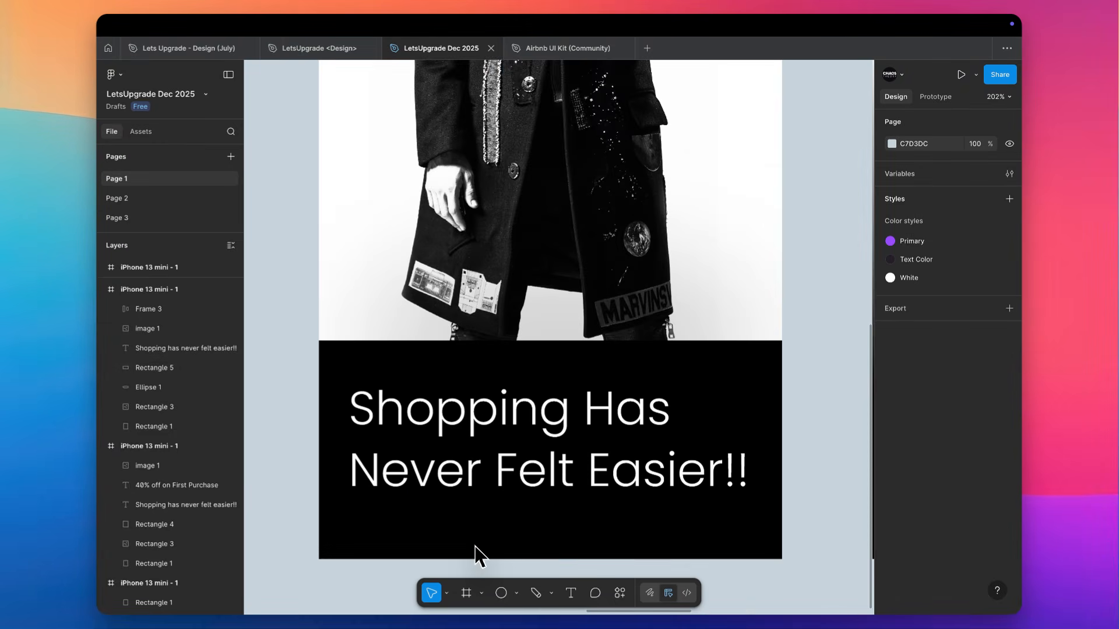
click(604, 506)
key(k)
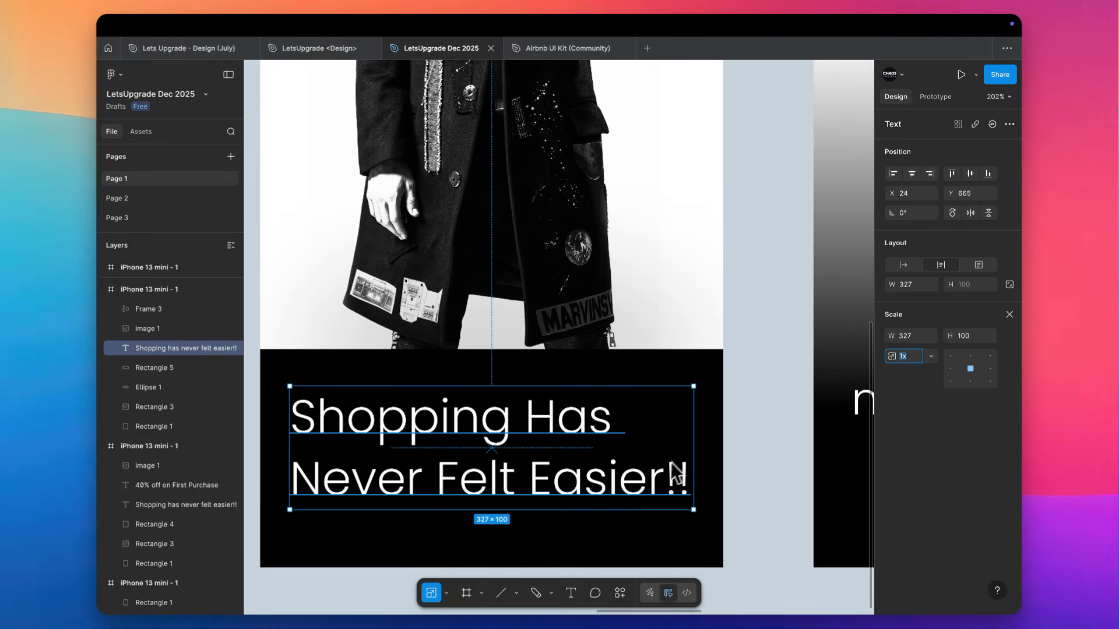
mouse_move(693, 455)
mouse_down()
mouse_move(595, 462)
mouse_move(699, 457)
mouse_up()
key(v)
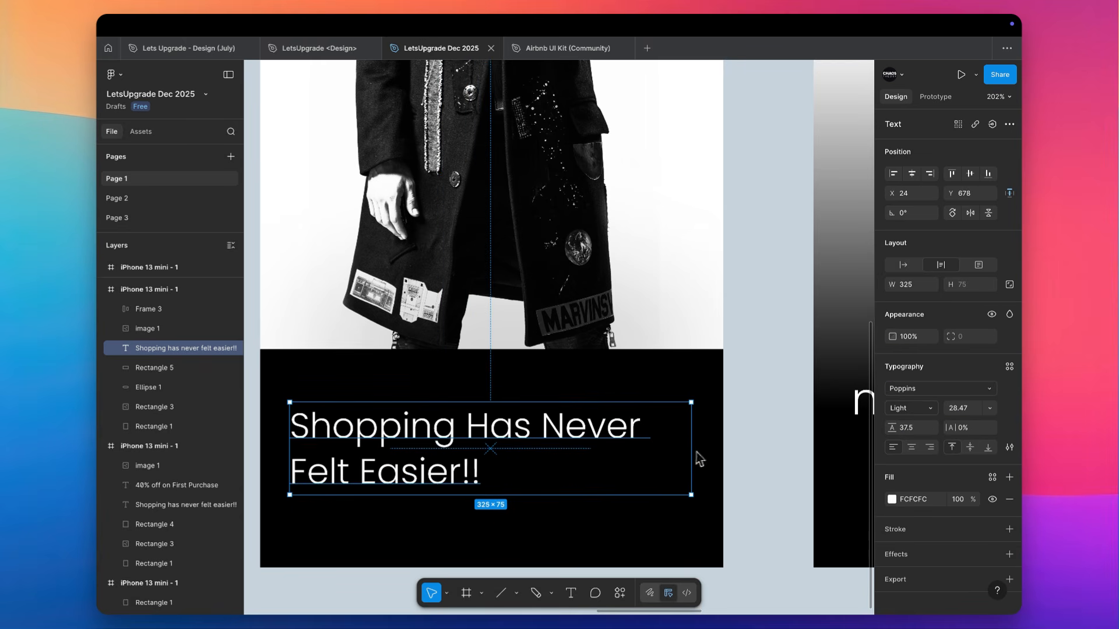
drag(494, 447, 486, 417)
scroll(484, 415, down, 5)
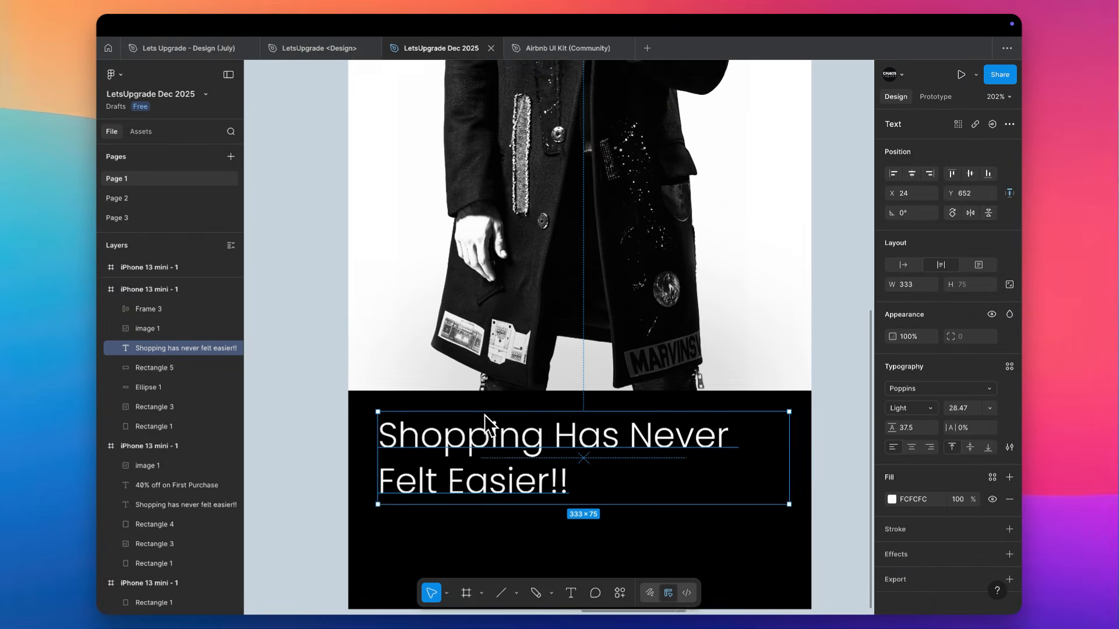
Copy the purple Login button from the third screen into the first screen's black block below the headline
scroll(411, 435, down, 10)
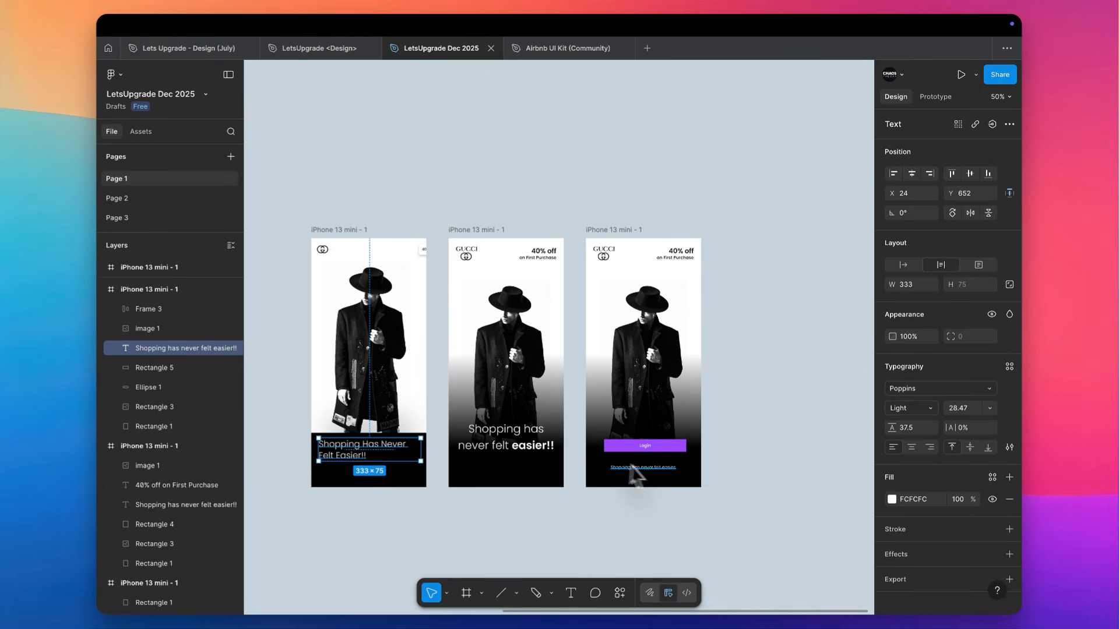
click(680, 447)
alt+drag(667, 446, 388, 471)
scroll(388, 471, up, 2)
scroll(388, 470, up, 5)
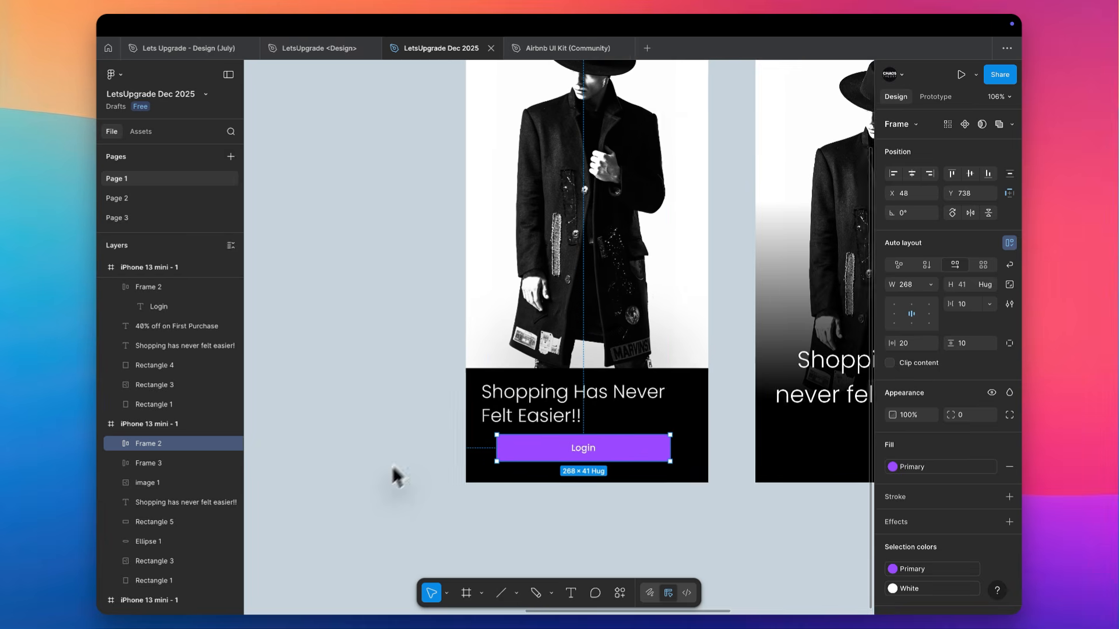
Center the copied Login button horizontally in the screen and widen it on both sides to 328
click(912, 175)
scroll(592, 426, up, 3)
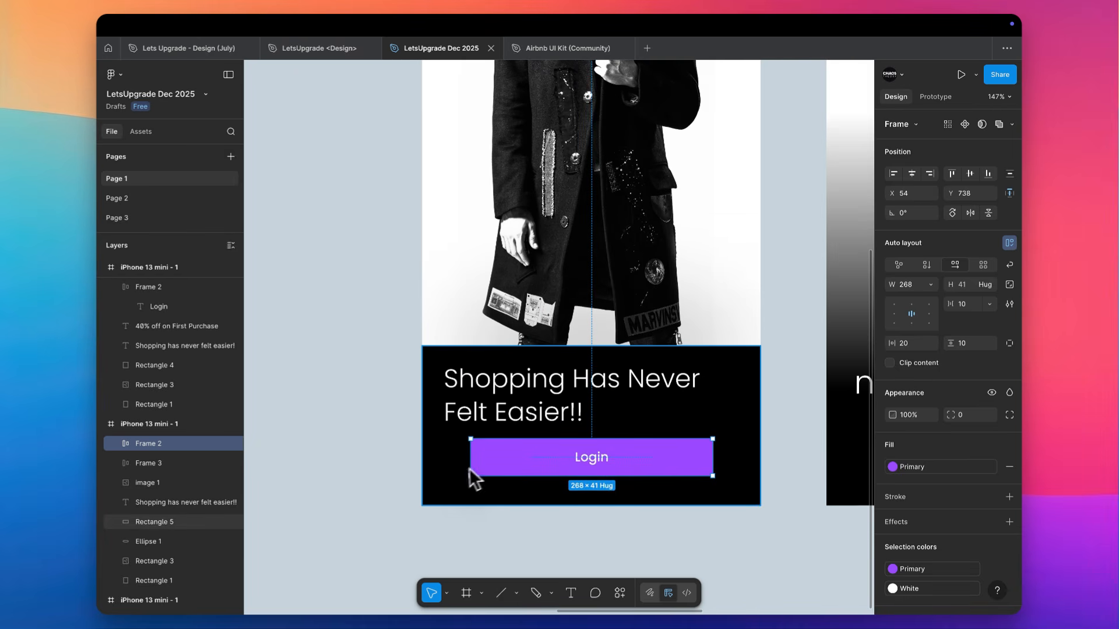
drag(470, 460, 447, 462)
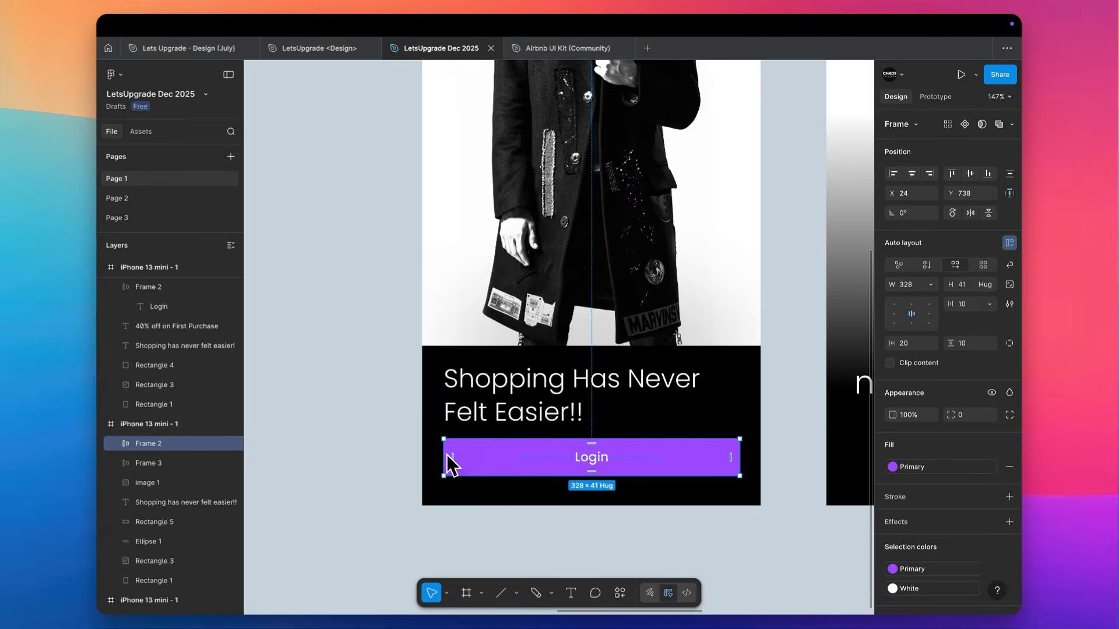
Raise the headline to Y 646 to leave more room above the Login button
scroll(447, 455, right, 2)
scroll(447, 455, up, 3)
scroll(447, 454, down, 3)
drag(470, 398, 472, 397)
scroll(570, 433, up, 5)
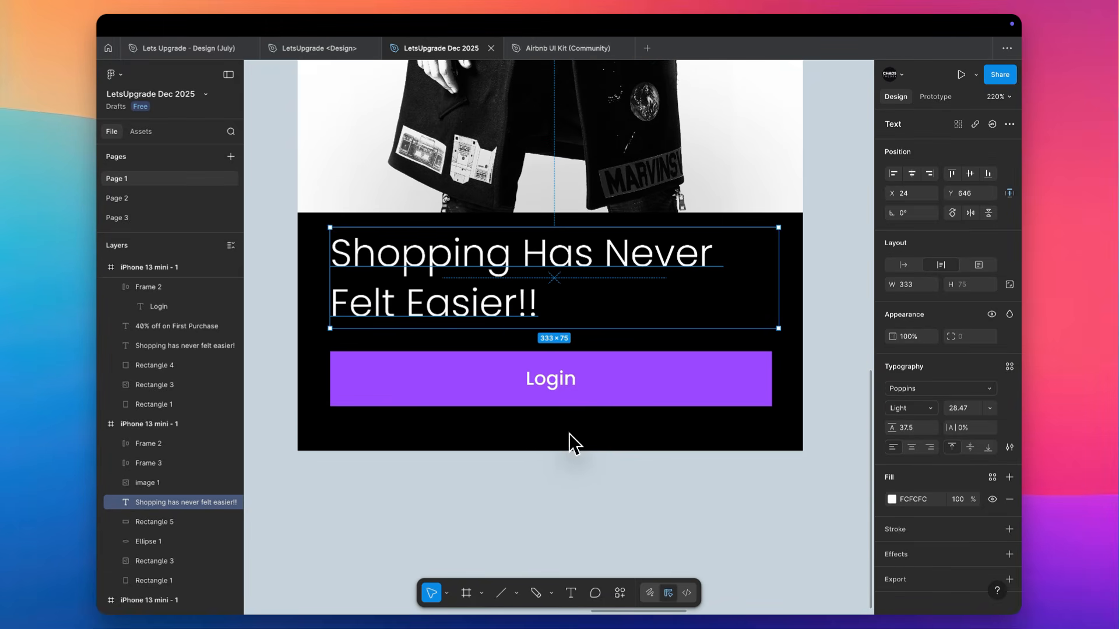
Set the headline's letter case to lowercase and its font weight to Regular
click(1009, 447)
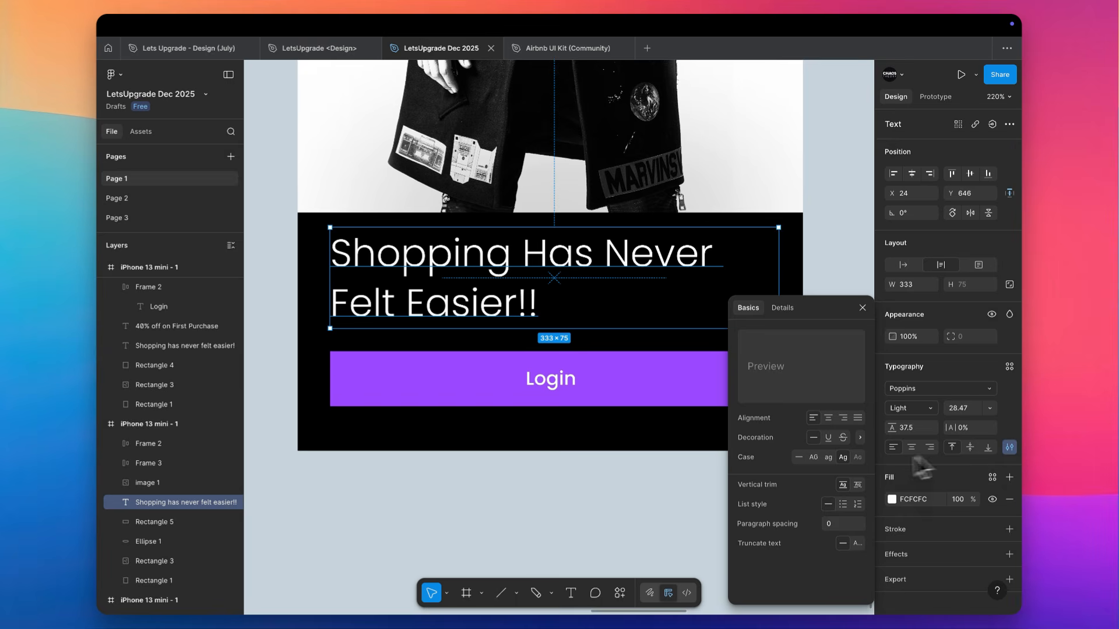
click(828, 457)
click(915, 411)
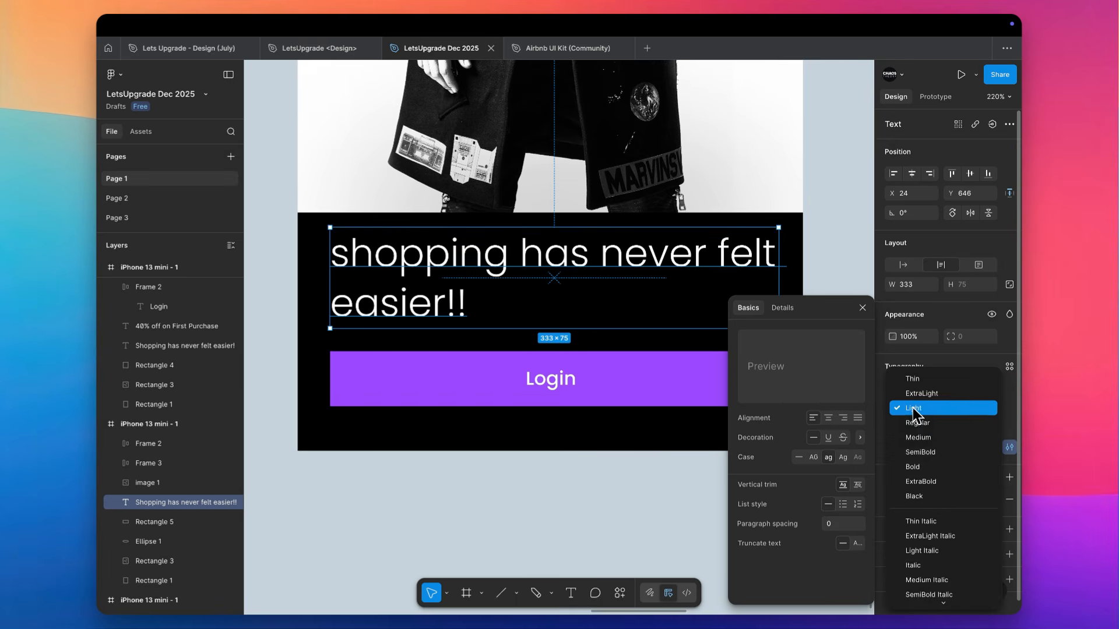
click(915, 423)
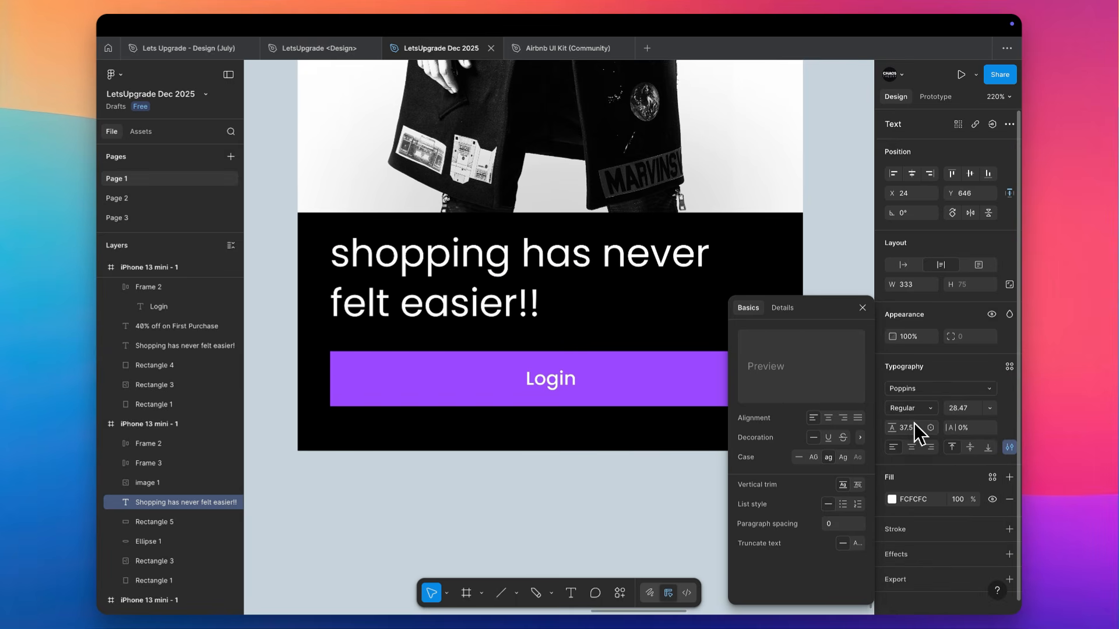
Reduce the headline's font size to 26.47 and deselect it
key(Down)
key(Down)
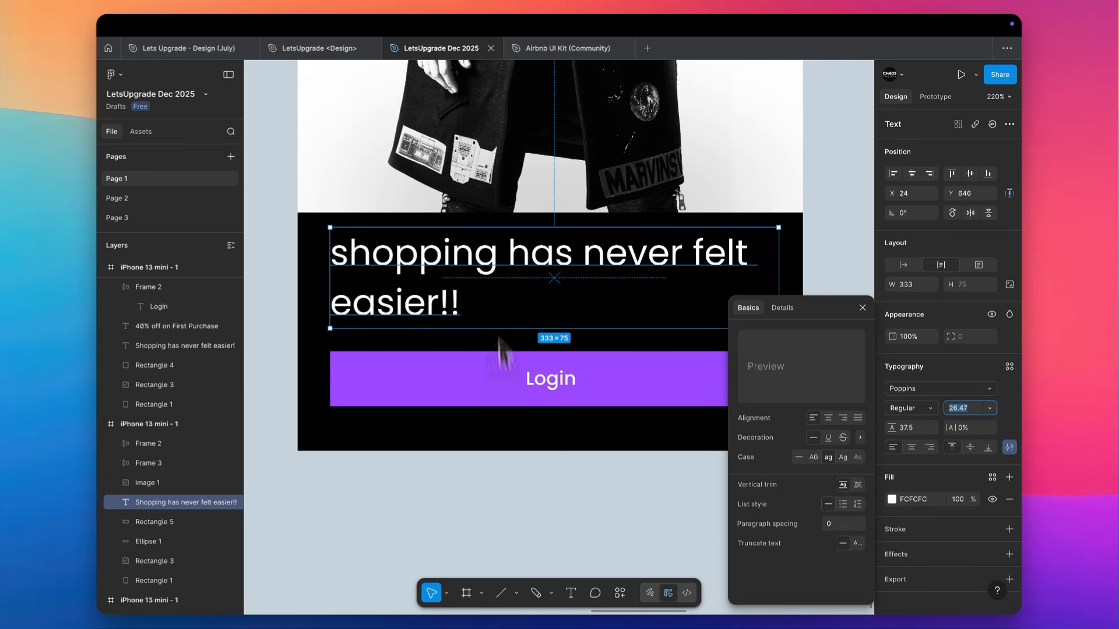
click(518, 558)
scroll(519, 559, down, 3)
scroll(492, 375, down, 2)
scroll(491, 375, right, 2)
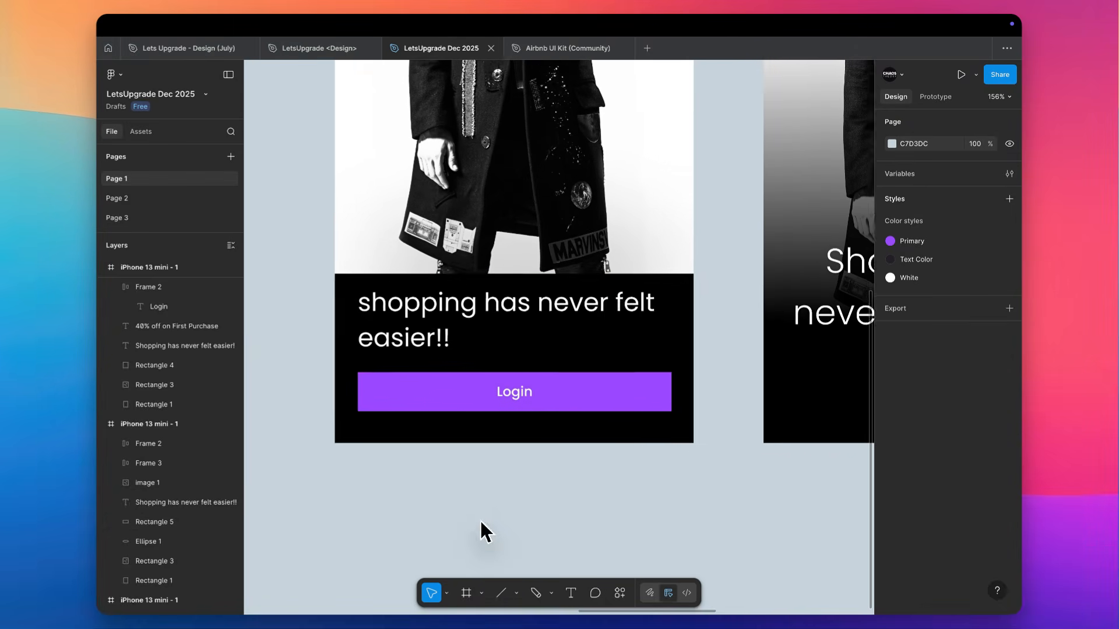
Import chevron-right-regular.svg from the computer and place it on the empty canvas below the first Gucci screen
scroll(541, 375, up, 5)
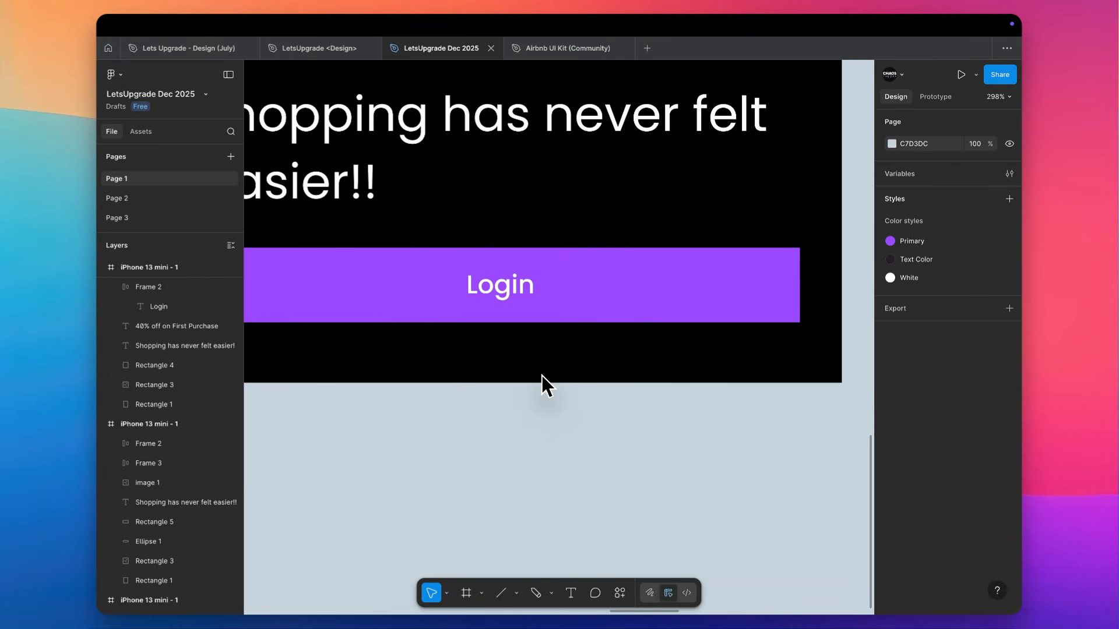
key(super+shift+k)
click(733, 178)
text(c)
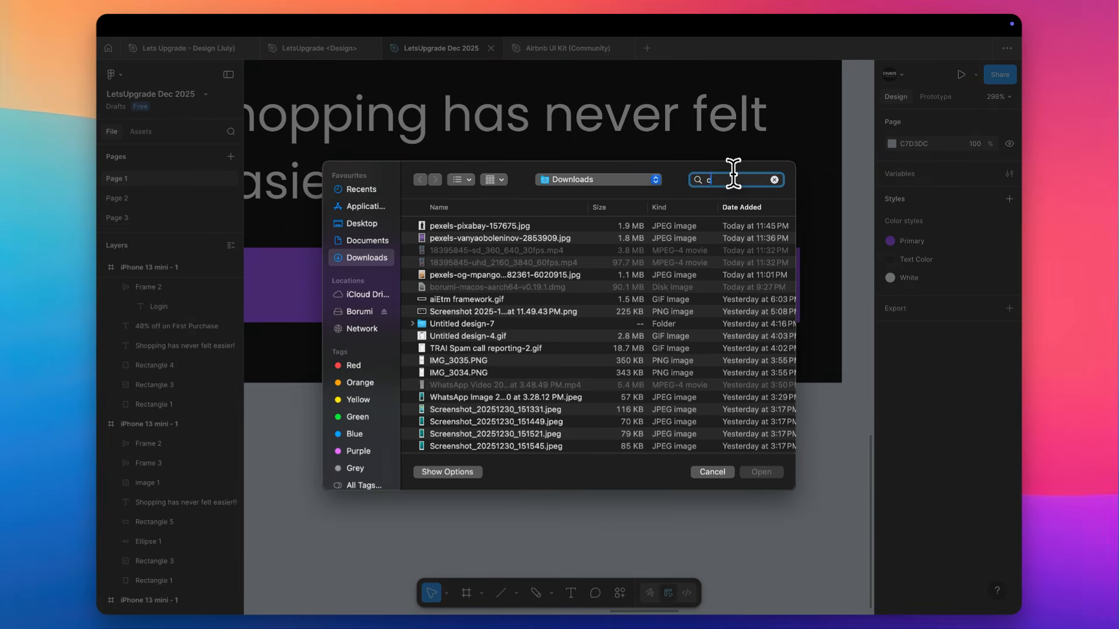
text(hevron)
key(Return)
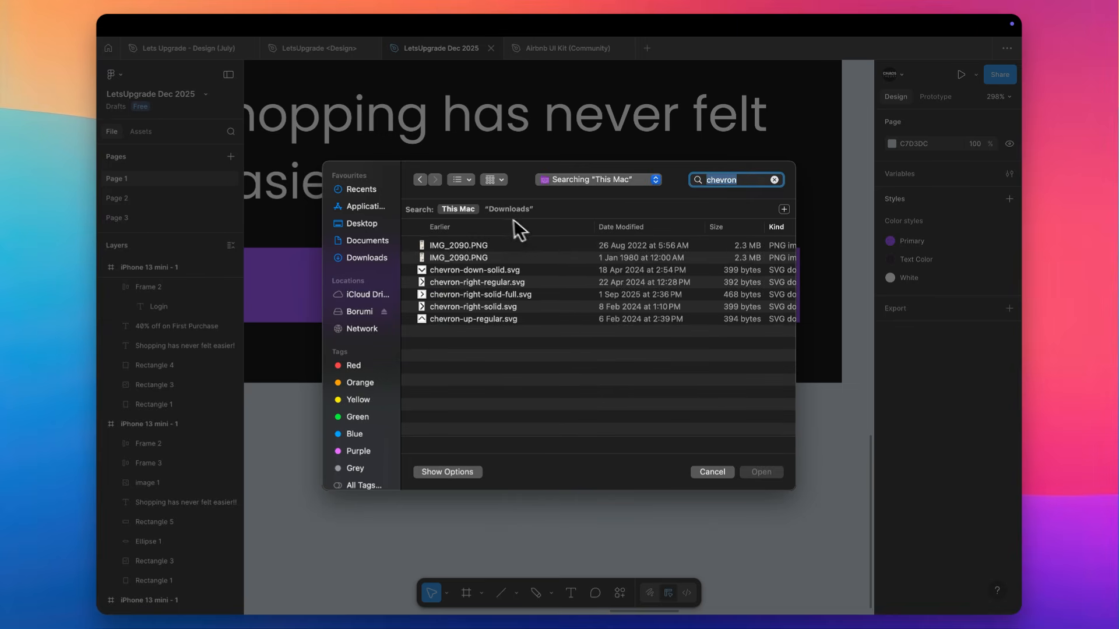
double_click(449, 282)
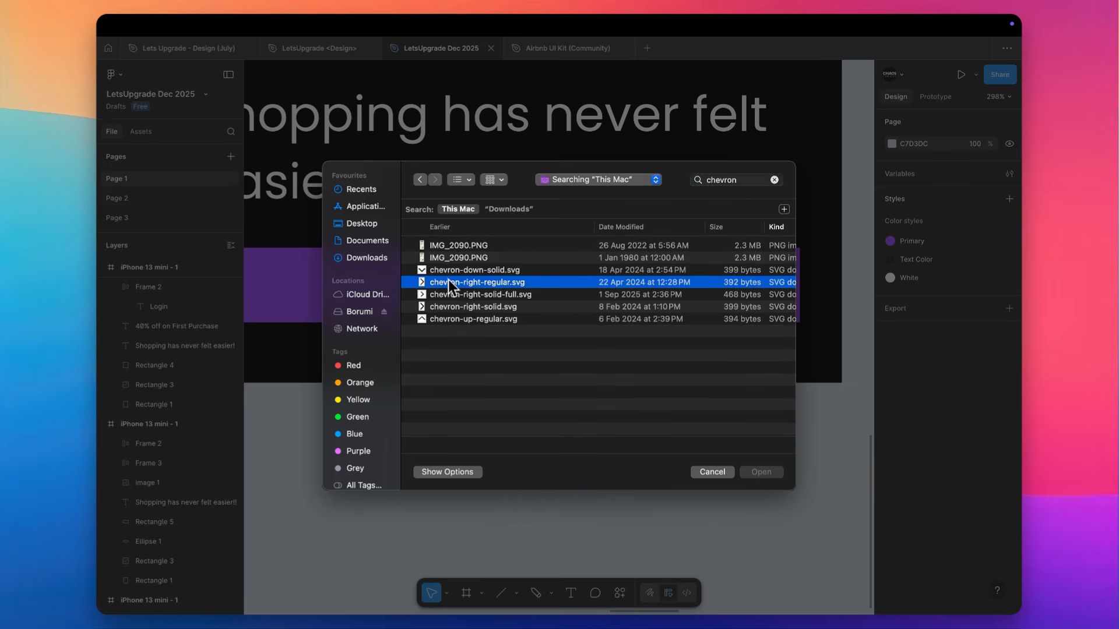
scroll(448, 279, down, 3)
scroll(474, 359, down, 3)
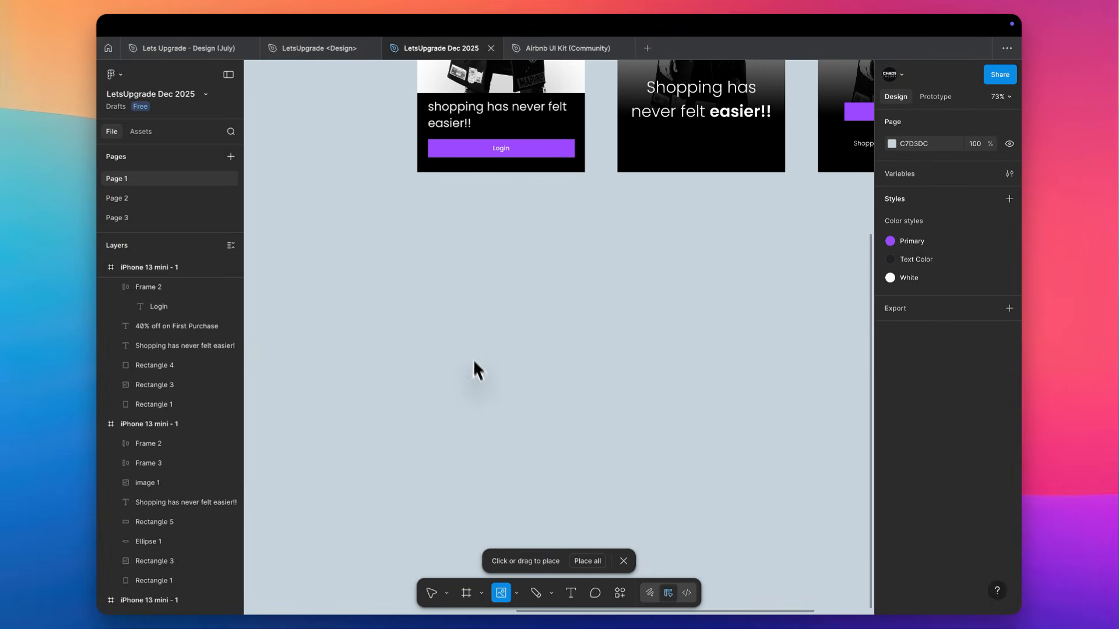
click(474, 359)
Cut the chevron icon from the canvas and paste it into the Login button after its label
drag(456, 248, 462, 366)
key(super+x)
scroll(460, 362, up, 4)
scroll(461, 361, up, 4)
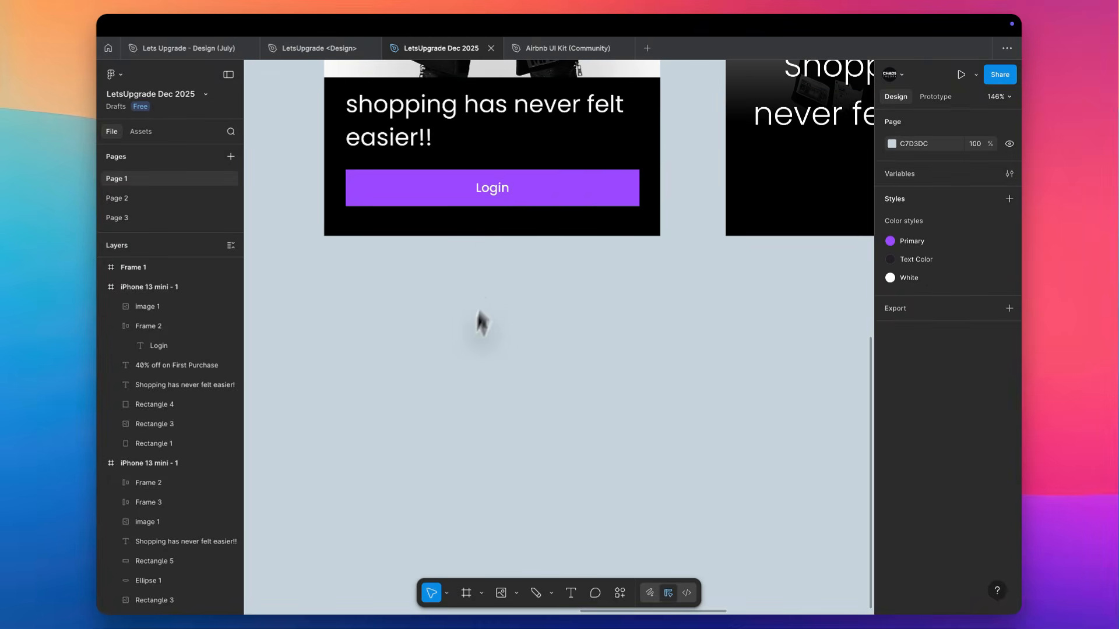
scroll(513, 169, up, 4)
click(522, 211)
key(super+v)
scroll(519, 198, up, 3)
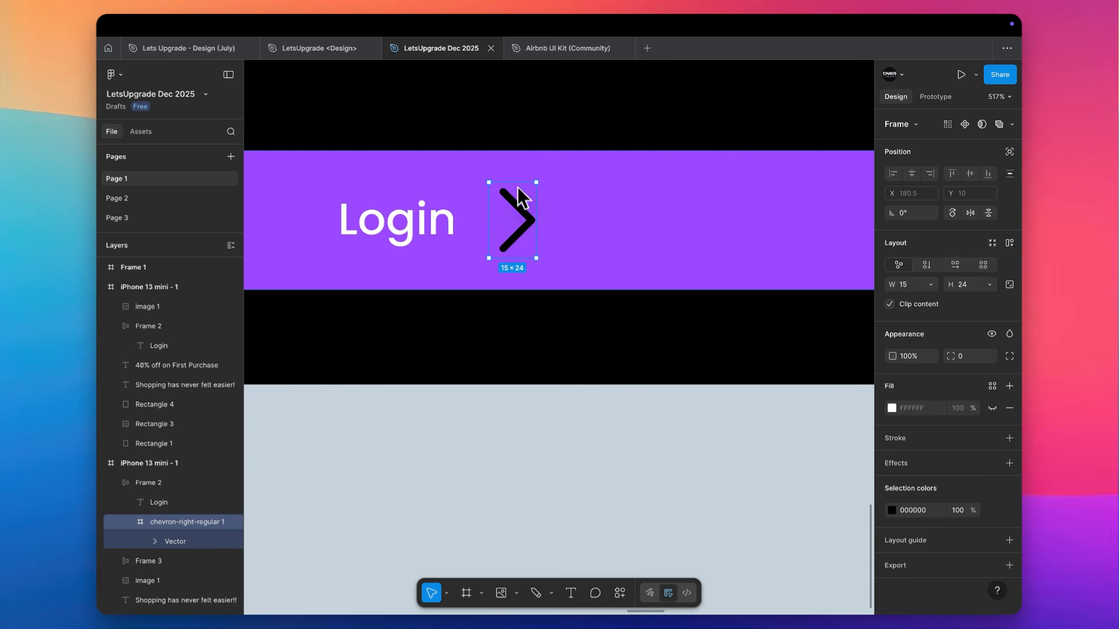
Scale the chevron icon proportionally to 8.75 × 14 around its center
drag(520, 191, 521, 197)
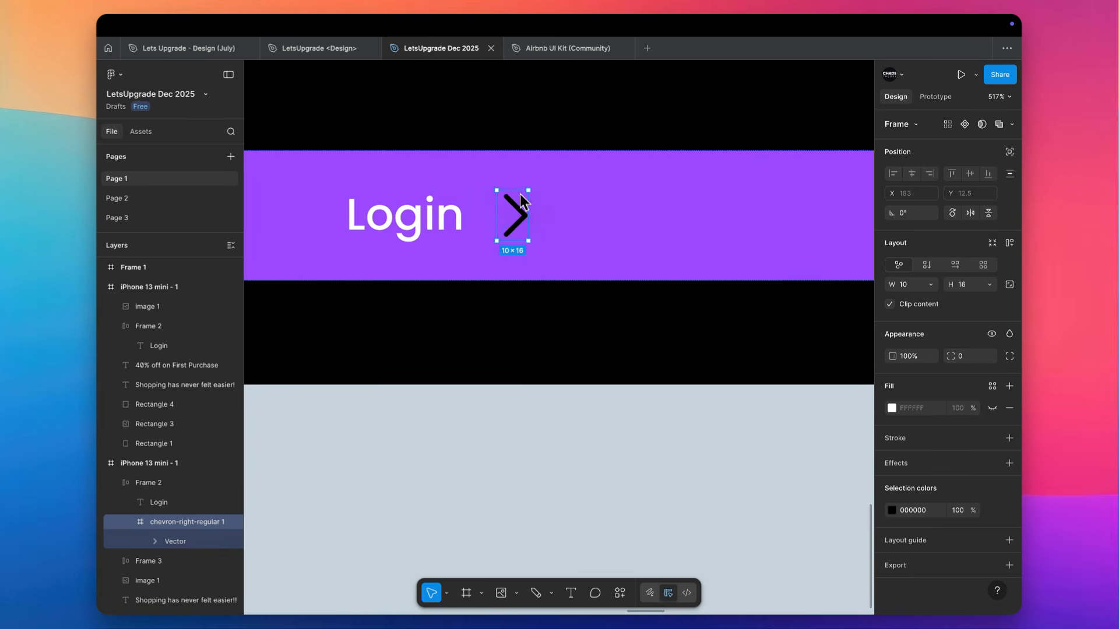
key(super+z)
key(k)
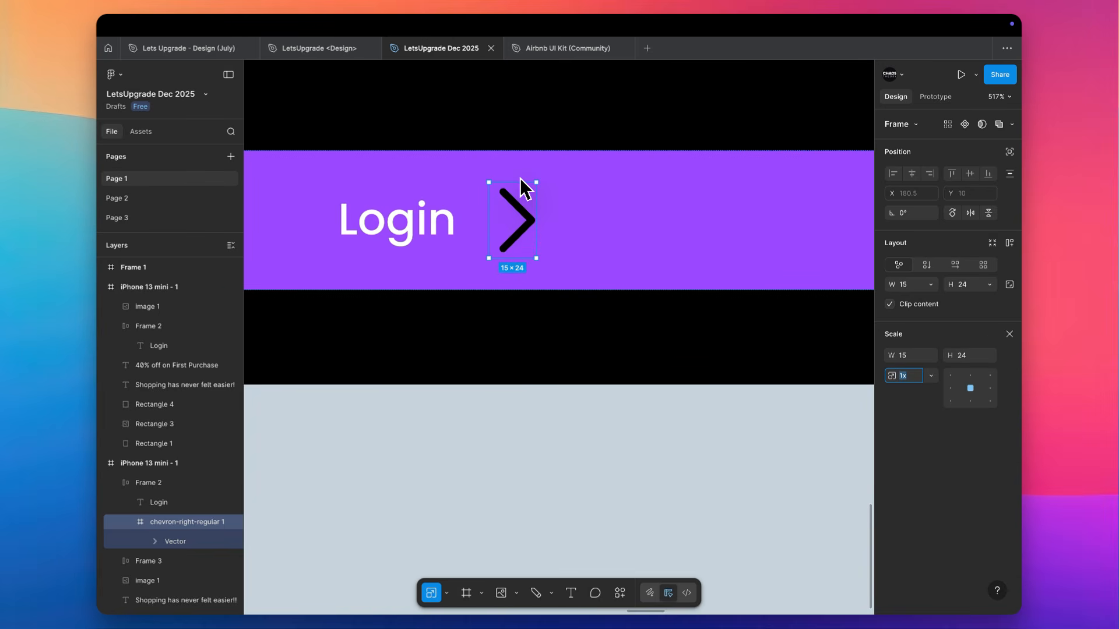
drag(521, 179, 522, 198)
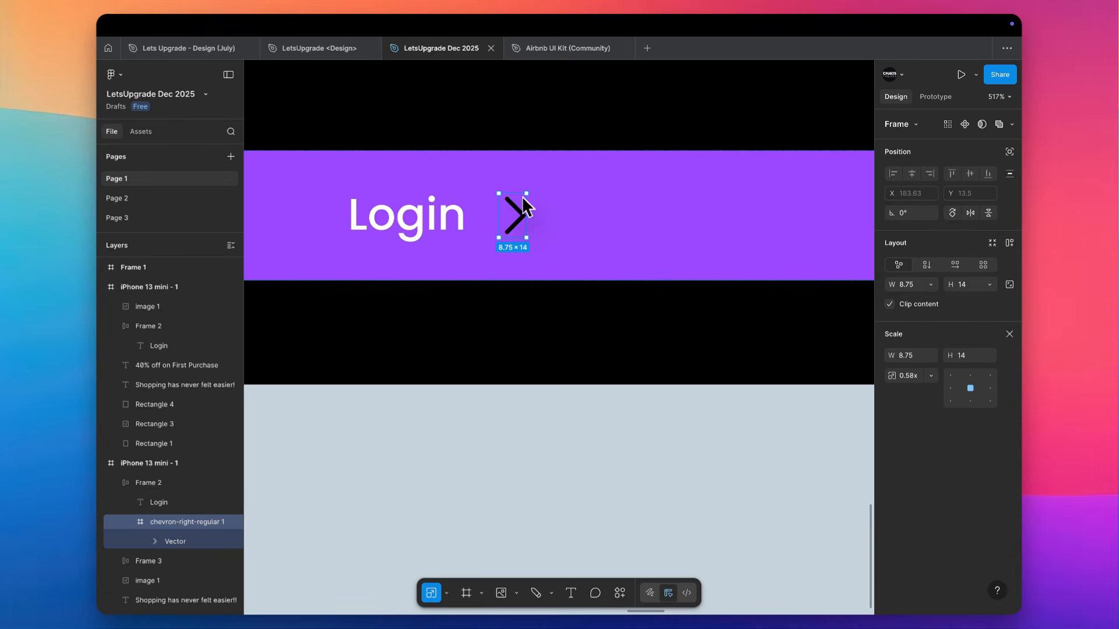
key(v)
Apply the White color style to the chevron icon and deselect it
click(992, 511)
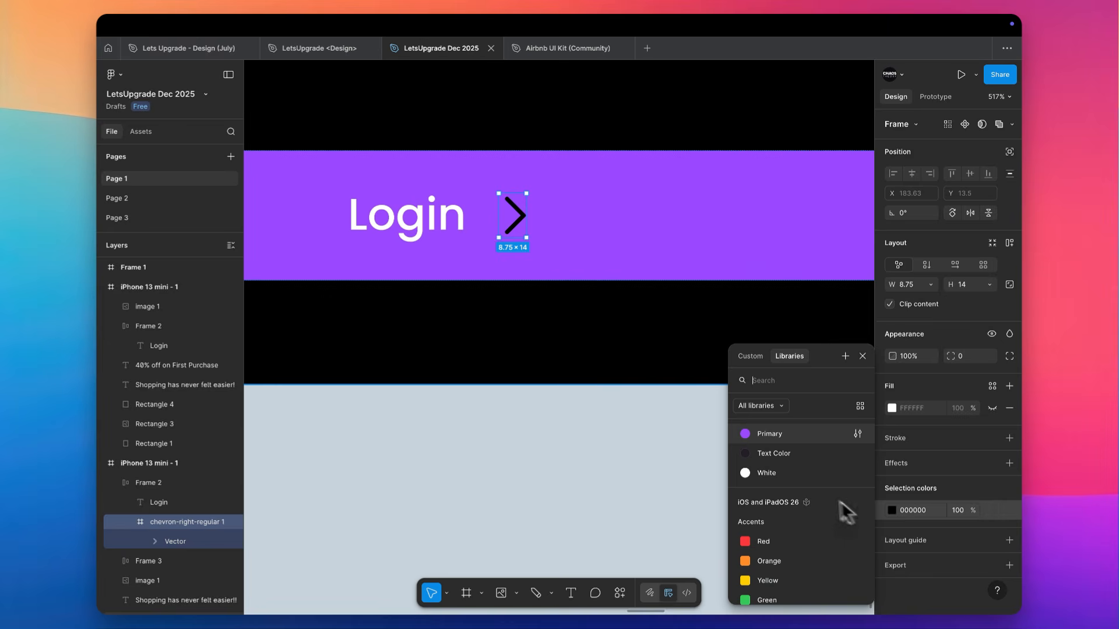
click(811, 472)
scroll(504, 457, down, 6)
scroll(506, 449, down, 3)
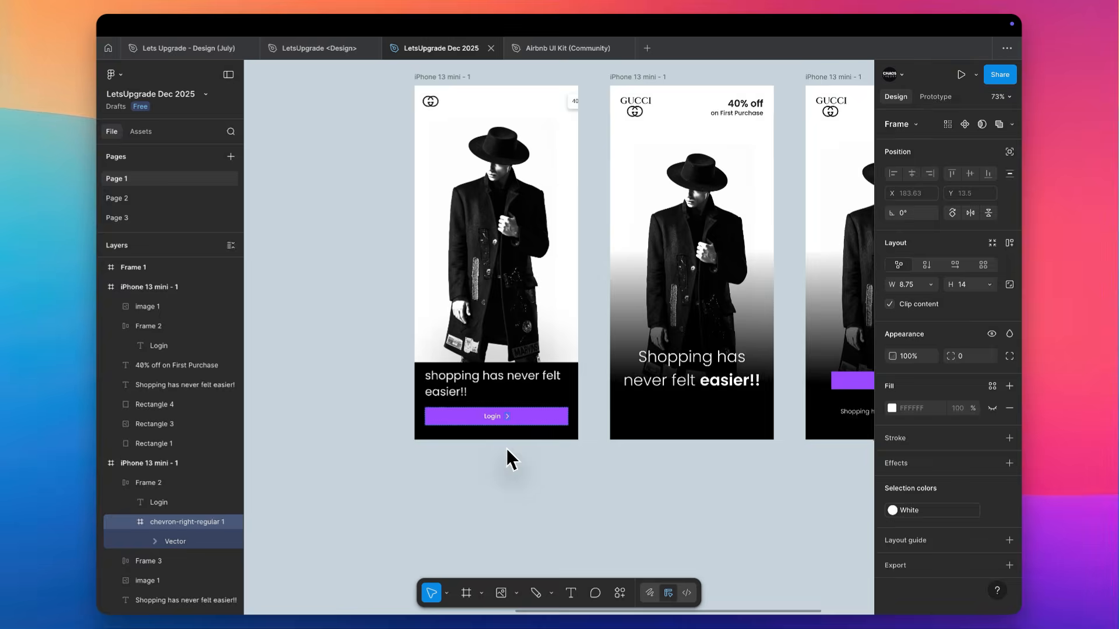
click(387, 343)
Extend the black block behind the headline upward to a height of 189
scroll(384, 333, up, 5)
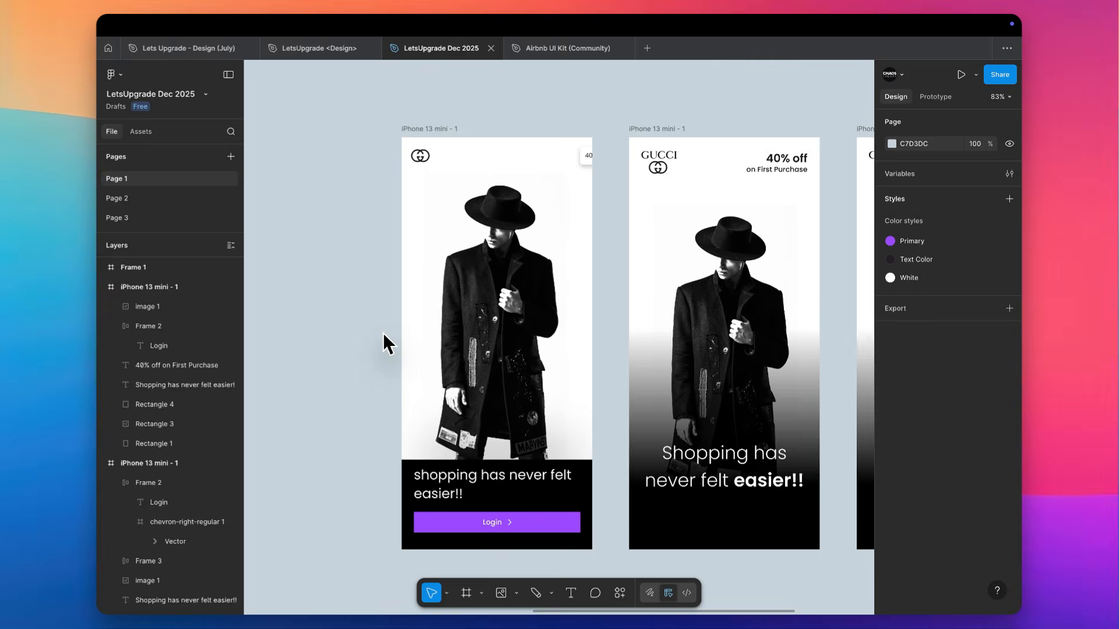
click(428, 356)
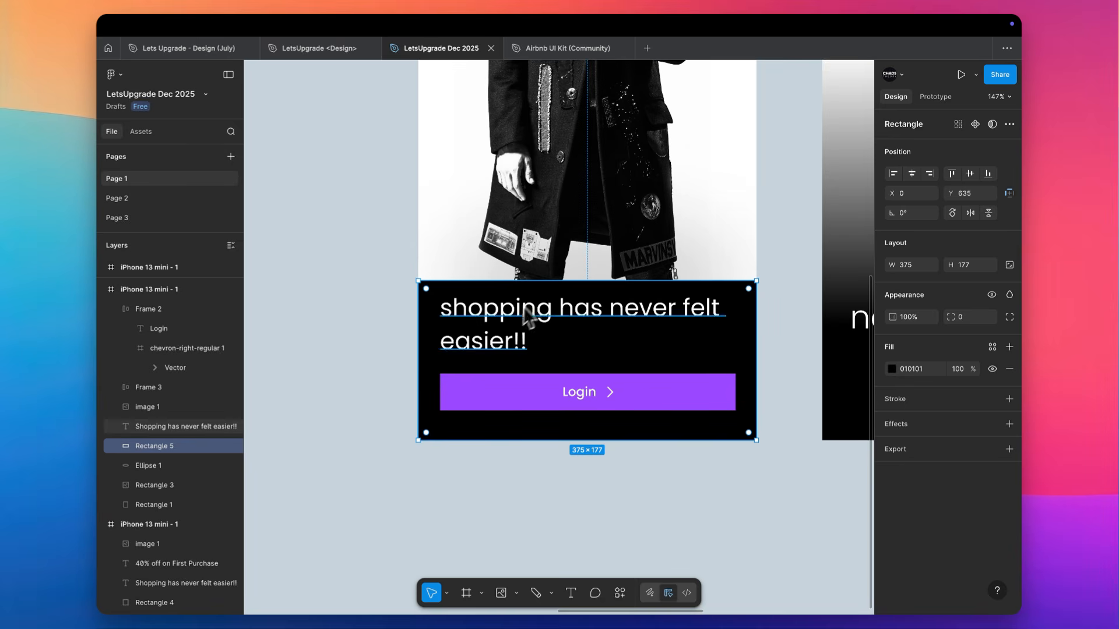
drag(543, 284, 544, 275)
scroll(541, 273, down, 3)
scroll(541, 271, up, 3)
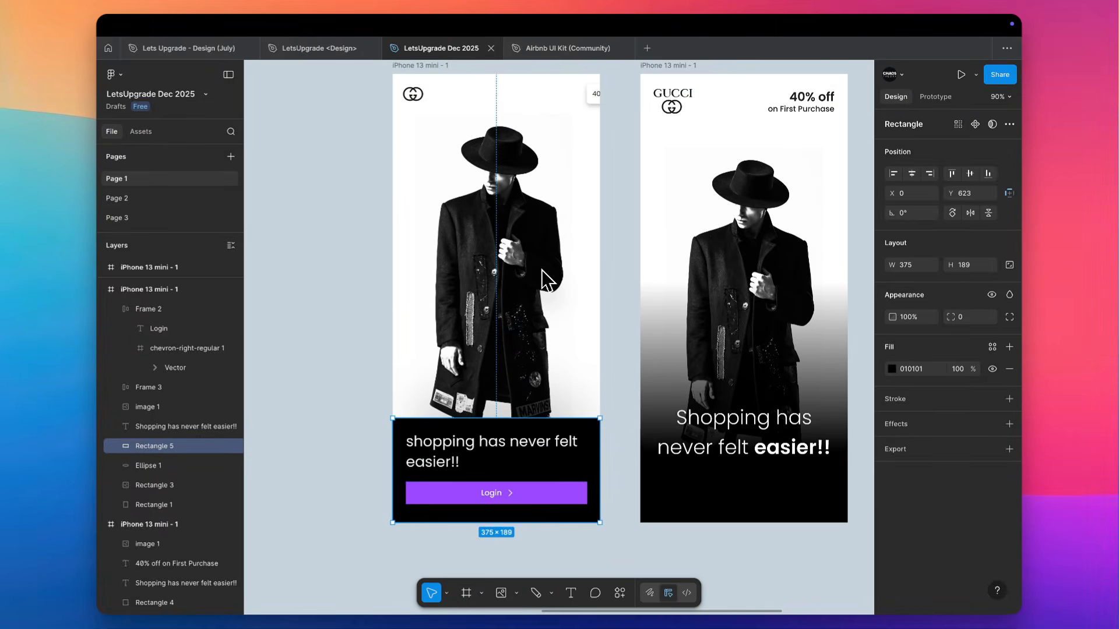
Move the two Hello World frames out of the gap, placing them above the horse screen at Y -554
scroll(541, 270, down, 3)
scroll(458, 290, left, 5)
scroll(404, 272, left, 3)
scroll(403, 273, up, 2)
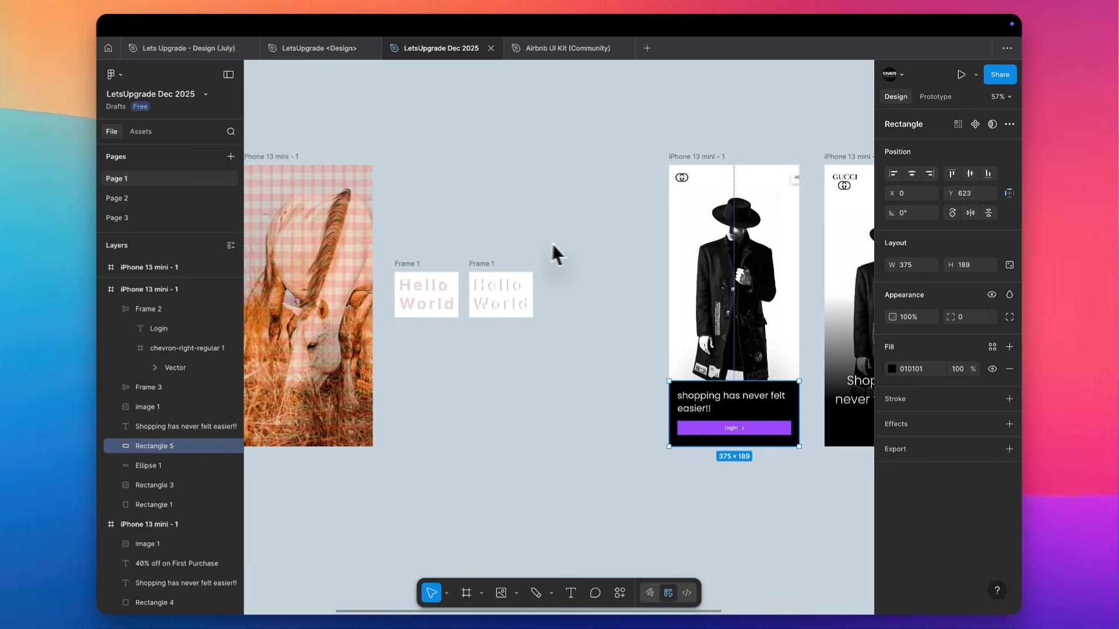
drag(563, 244, 384, 346)
drag(434, 296, 293, 132)
Duplicate the first Gucci screen into the free space beside it, at X 862, Y -362
scroll(534, 166, right, 3)
scroll(534, 166, up, 1)
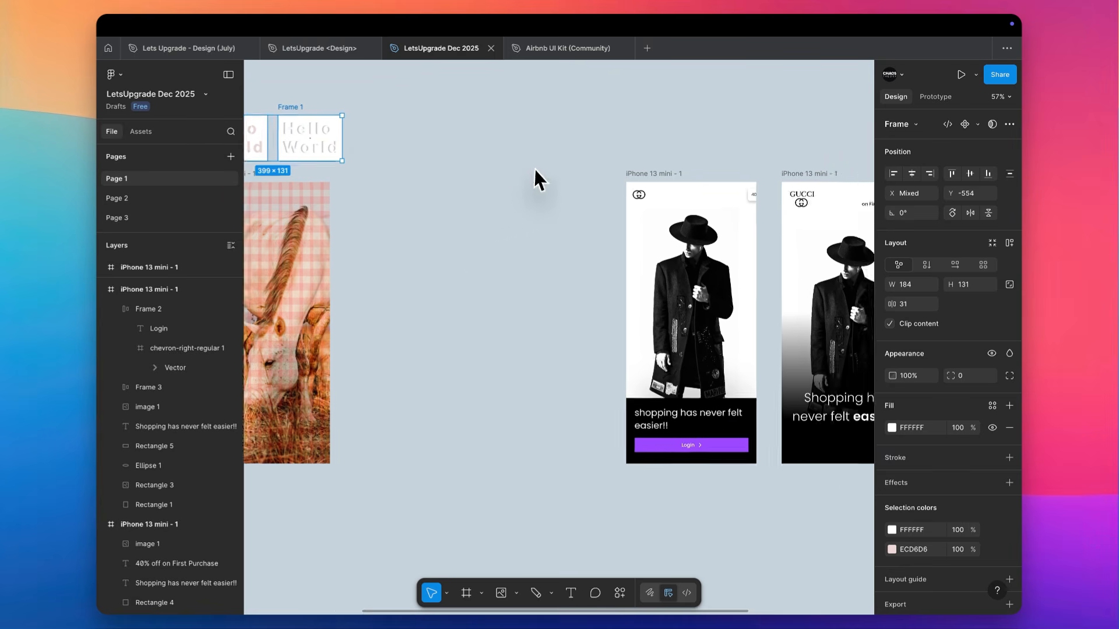
drag(643, 182, 485, 185)
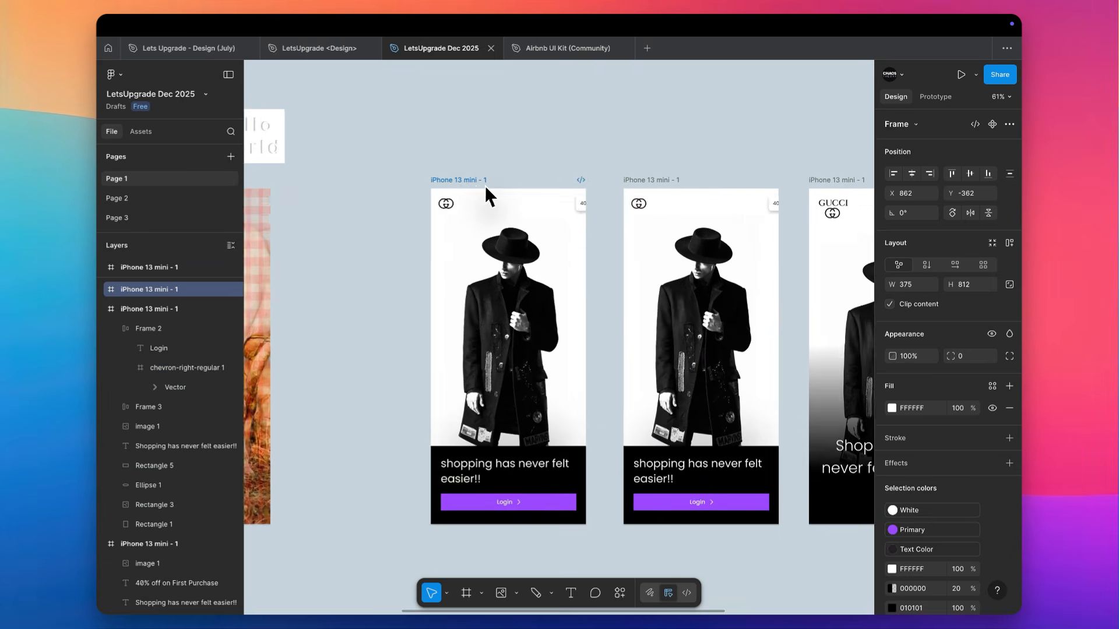
key(shift+0)
Delete the black block in the duplicated screen and move its headline up to Y 120
scroll(530, 530, up, 2)
click(389, 436)
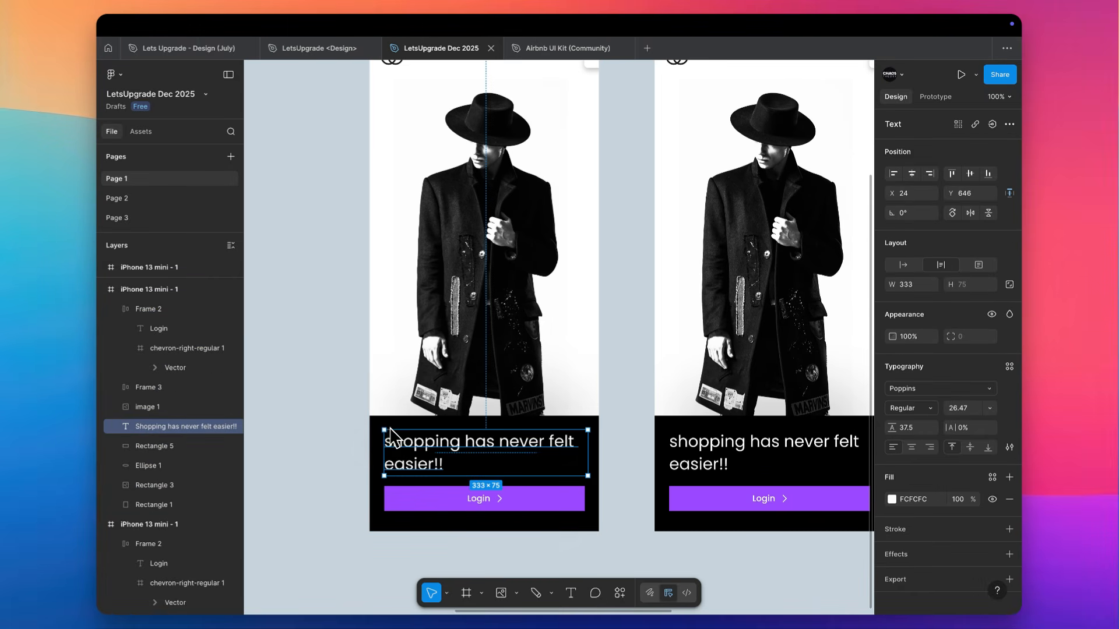
click(371, 433)
key(BackSpace)
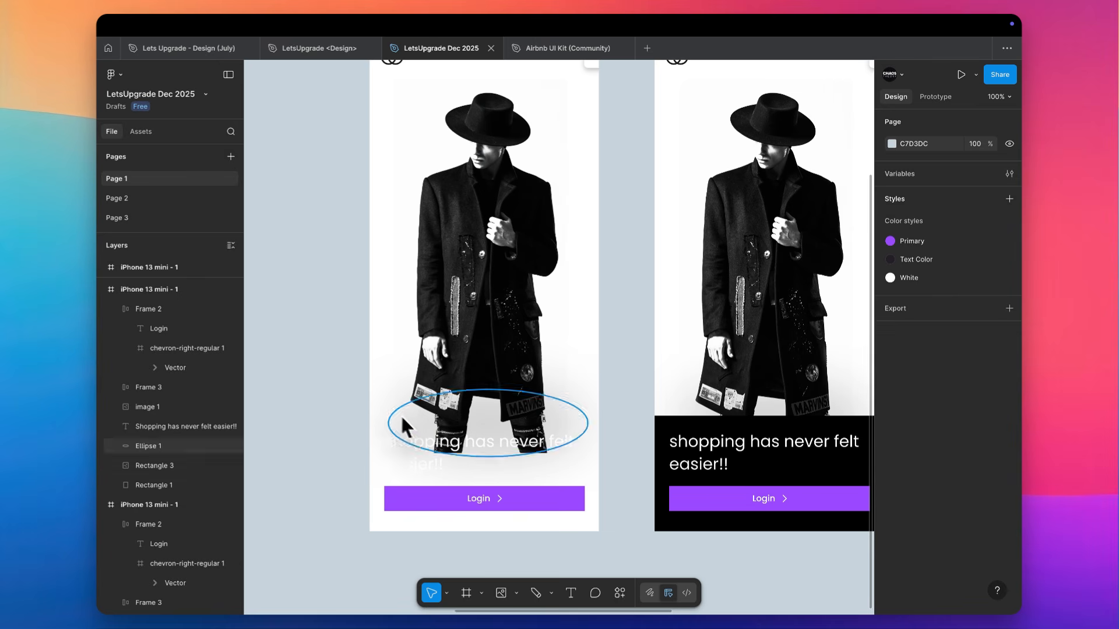
drag(421, 451, 420, 130)
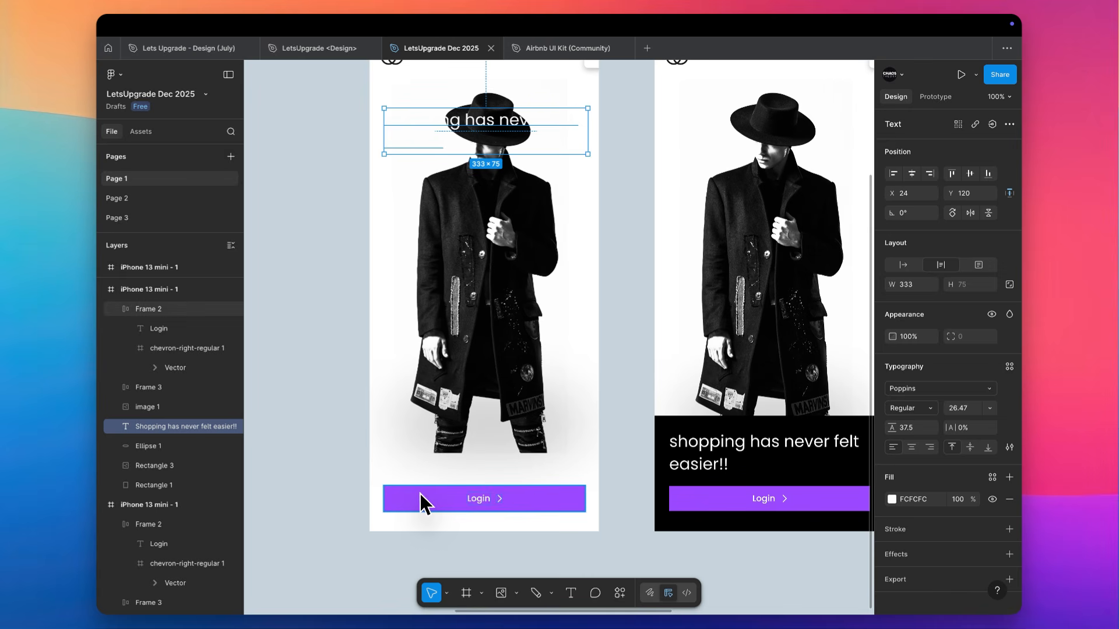
Lower the model photo so it meets the Login button, and delete the blurred shadow ellipse
drag(496, 317, 498, 362)
scroll(498, 361, up, 2)
click(547, 475)
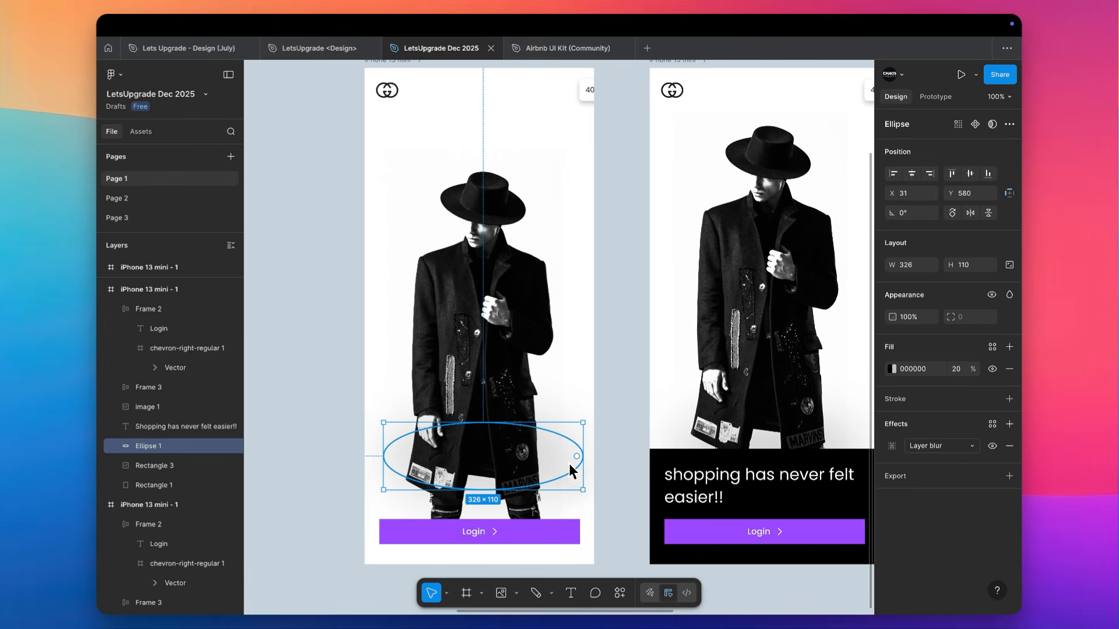
key(BackSpace)
Center the headline's text and box within the duplicated screen and set its font size to 16
click(434, 156)
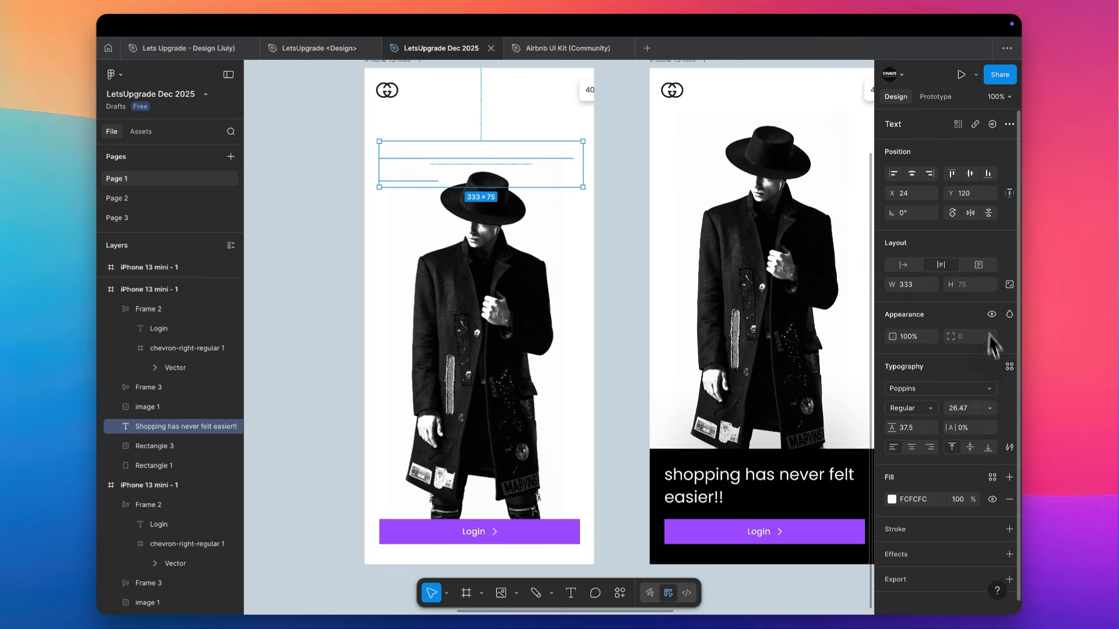
click(911, 447)
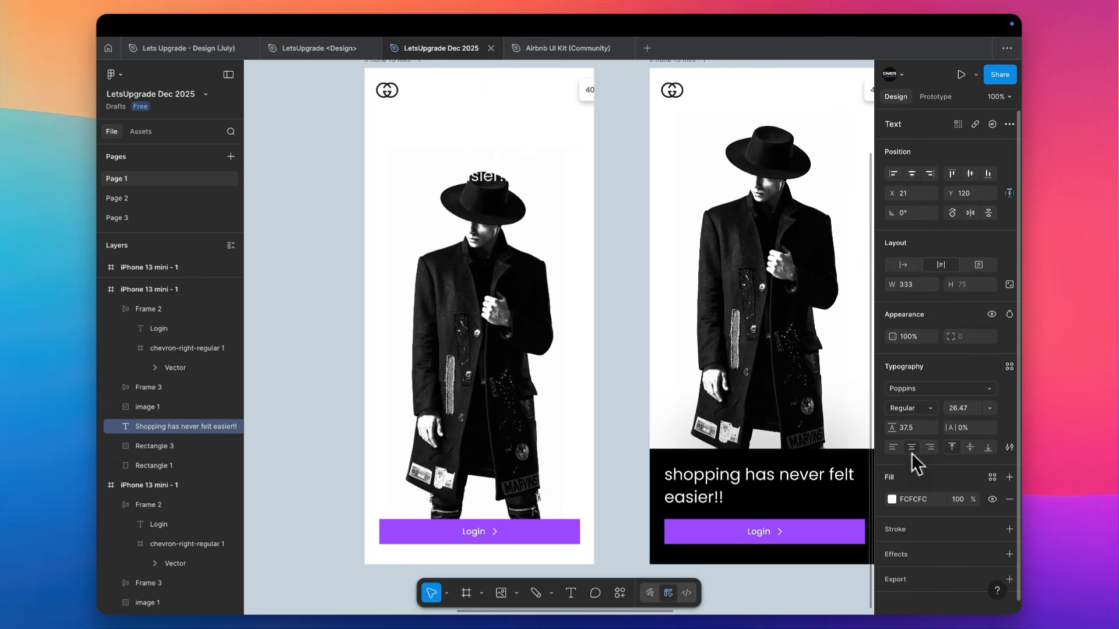
click(960, 409)
text(16)
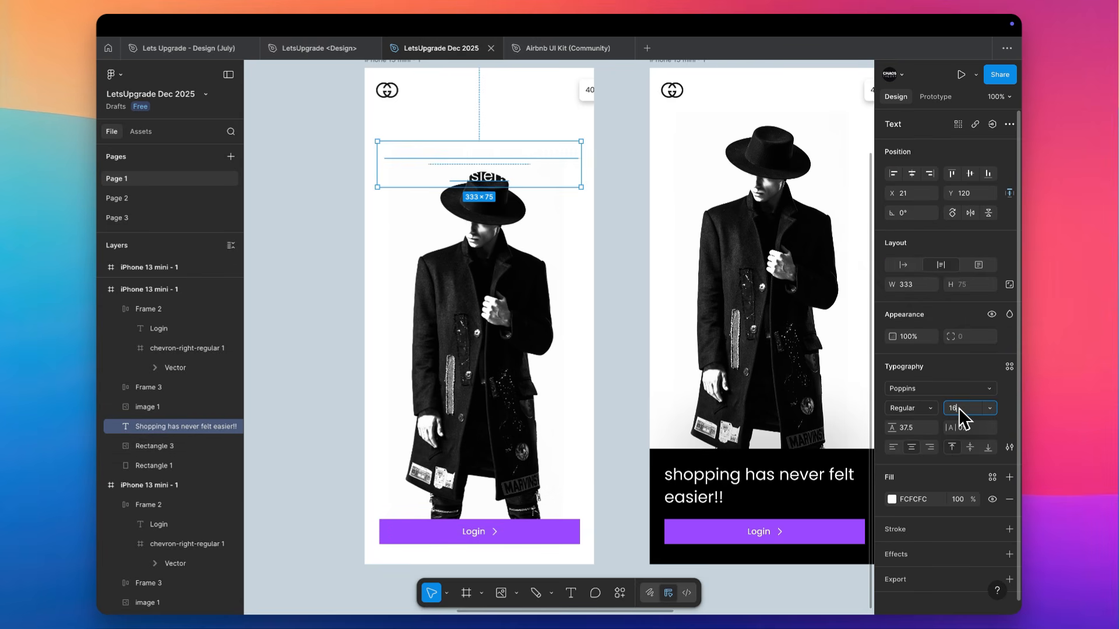
key(Return)
Change the headline's font to Inter and apply the Text Color style to its fill
click(920, 387)
text(in)
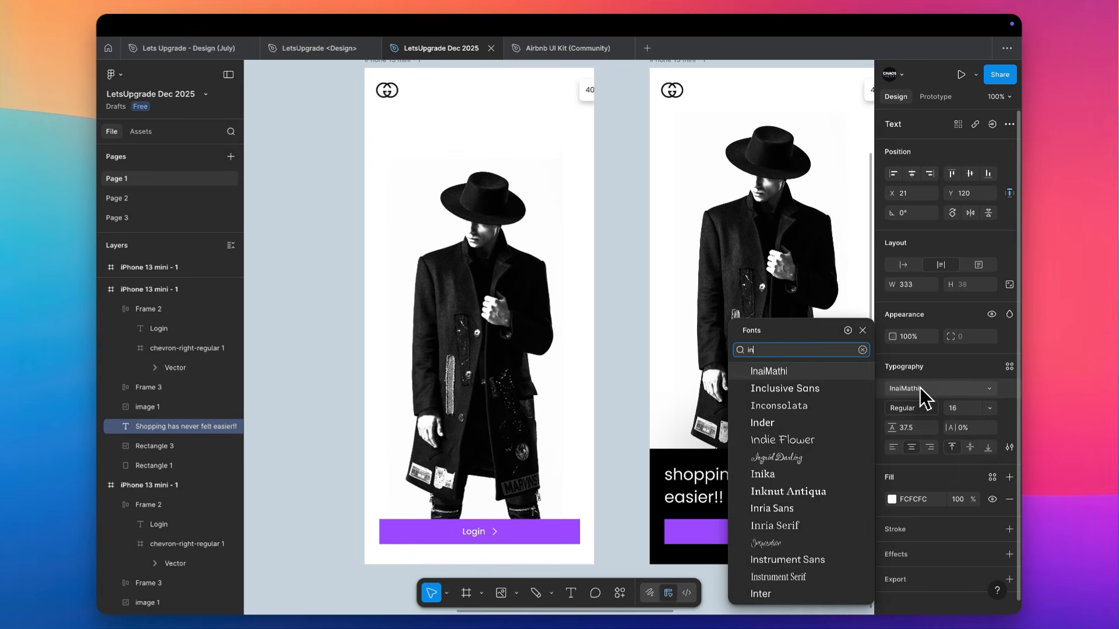
key(Escape)
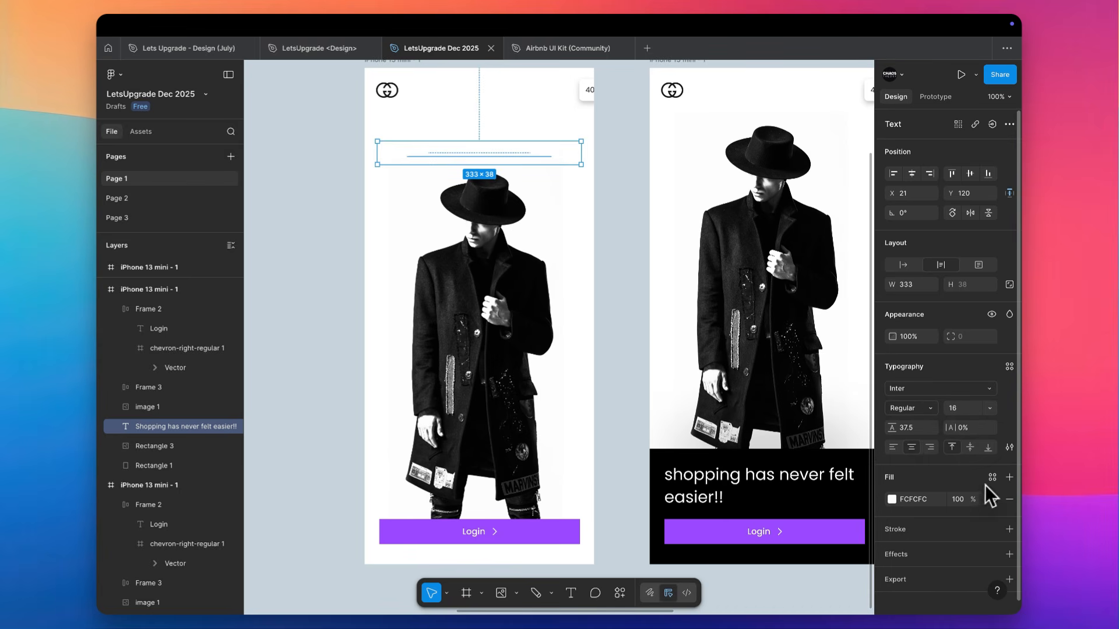
click(992, 477)
click(785, 457)
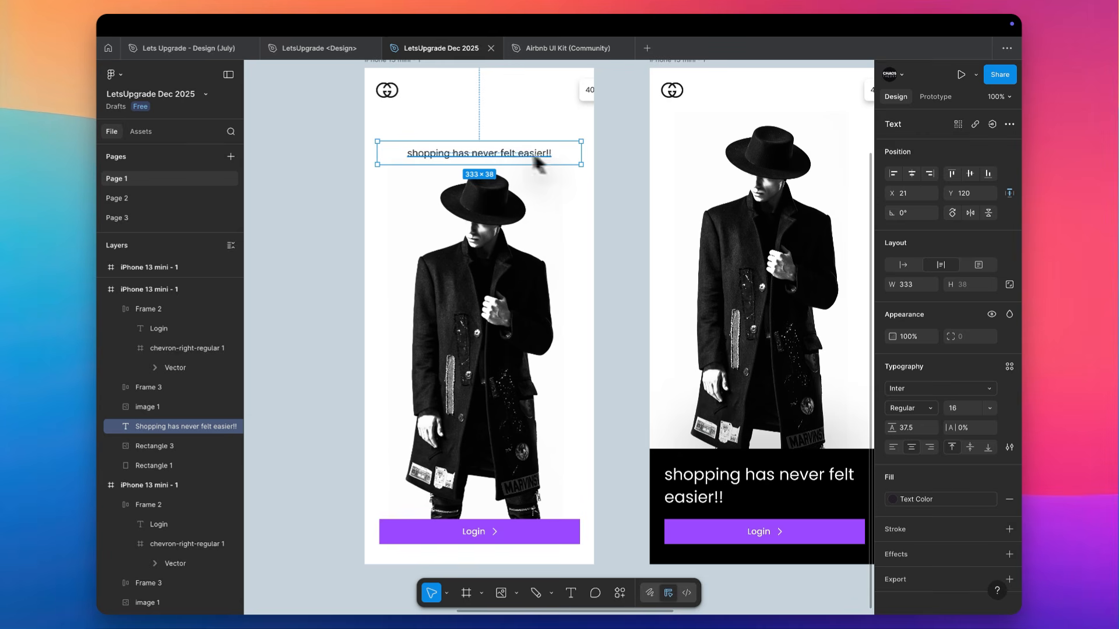
Center the Gucci logo horizontally and group it closely above the headline, with the headline raised to Y 94
click(376, 87)
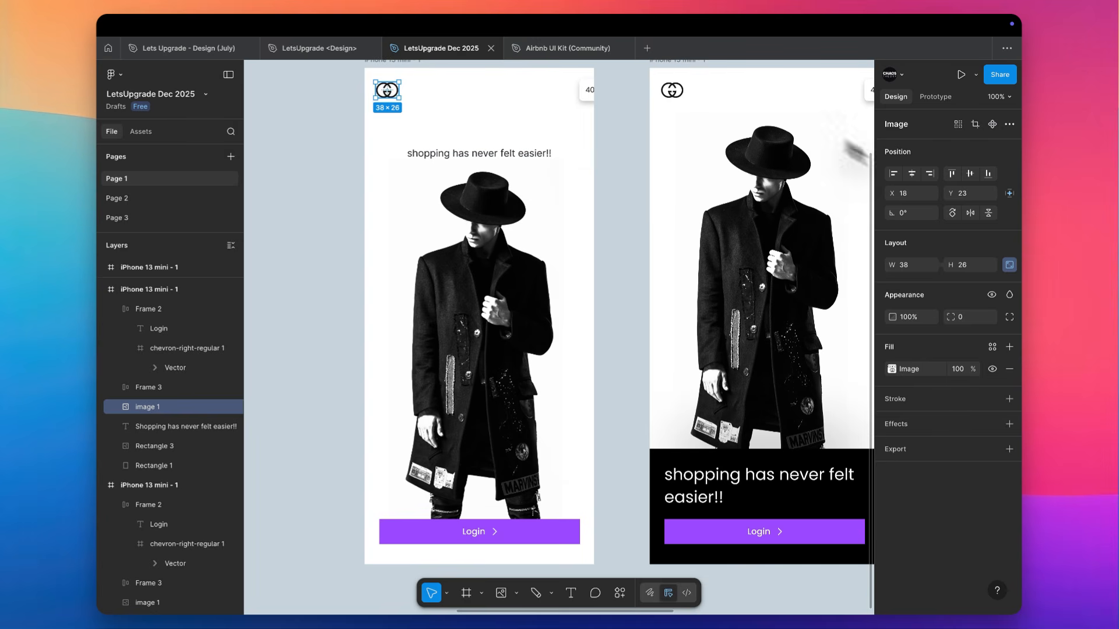
click(912, 173)
drag(488, 89, 506, 133)
Set the headline's font size to 14 and its weight to Semi Bold
click(972, 406)
key(Down)
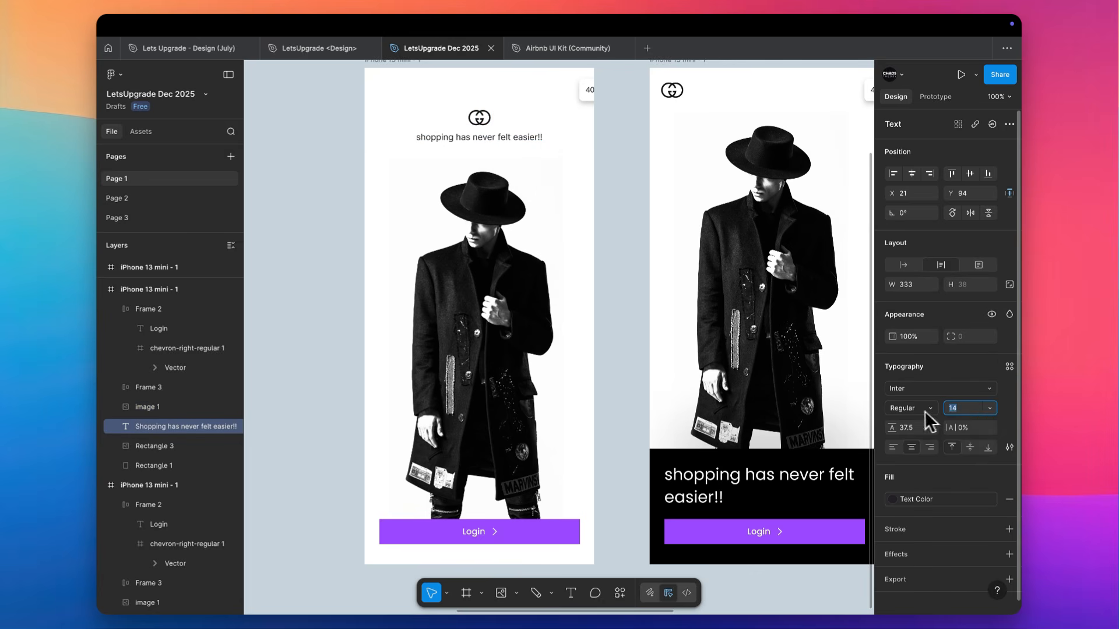
click(925, 410)
click(920, 437)
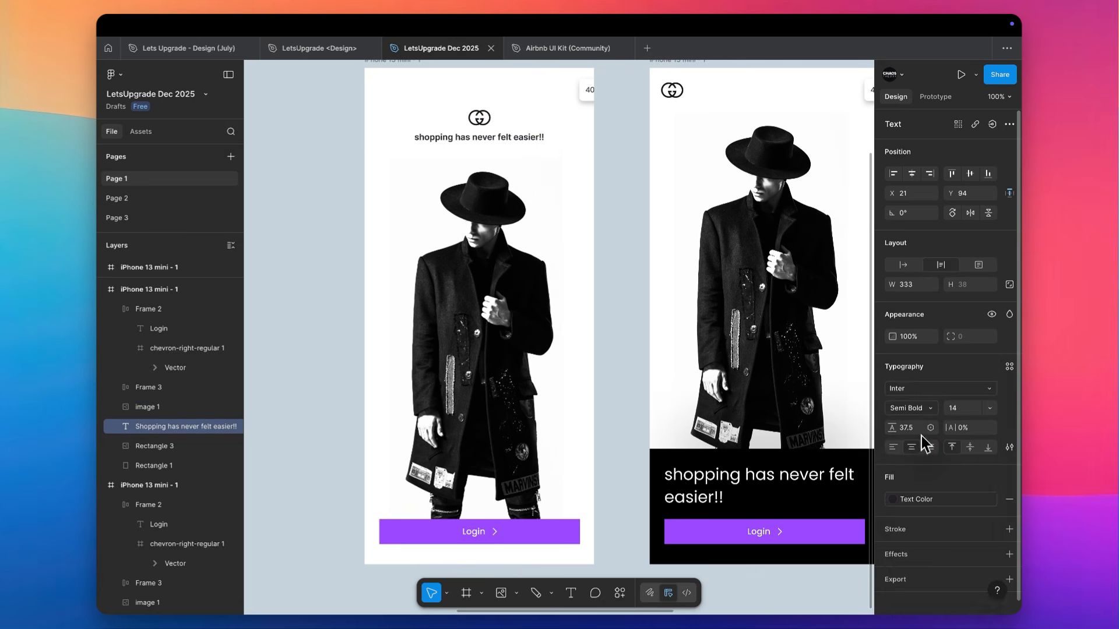
Reset the headline's letter case to the original as-typed setting and deselect it
scroll(491, 134, up, 5)
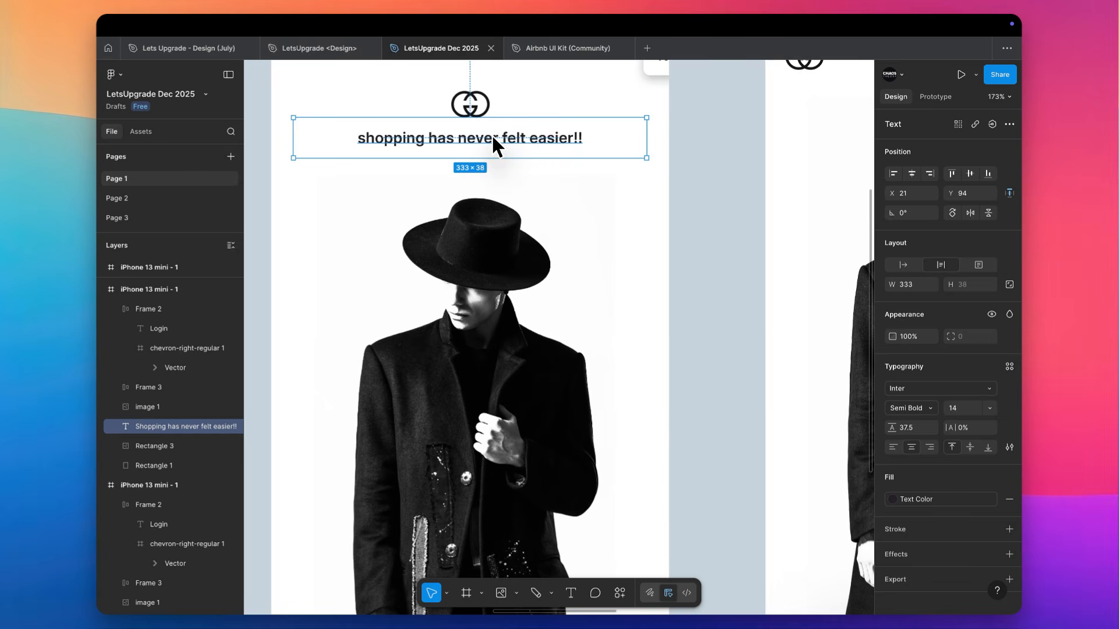
click(1009, 447)
click(799, 457)
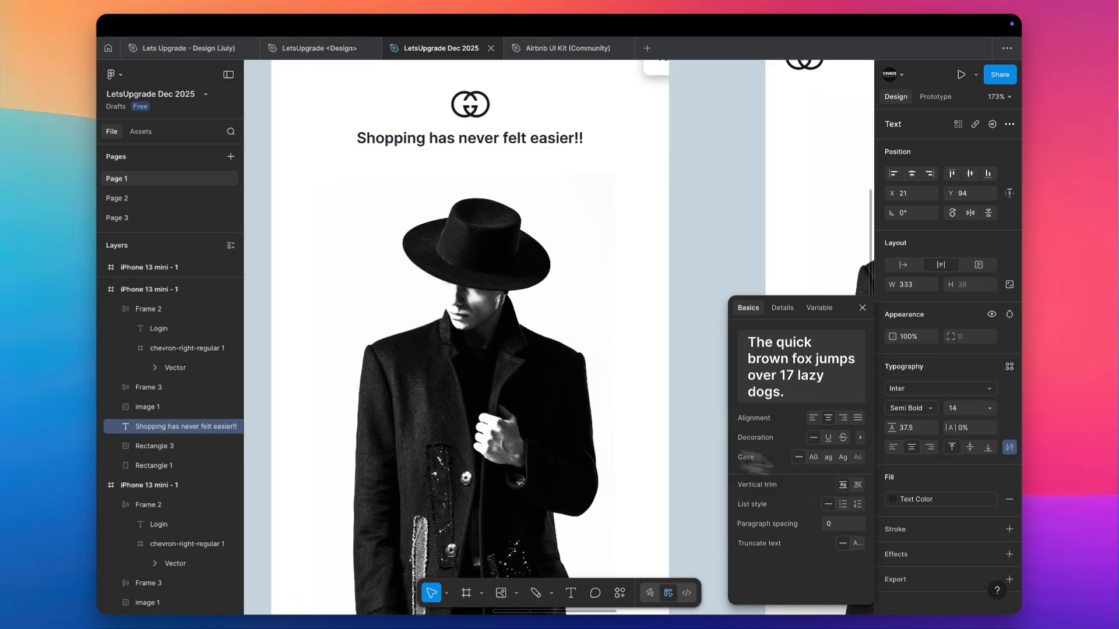
click(673, 114)
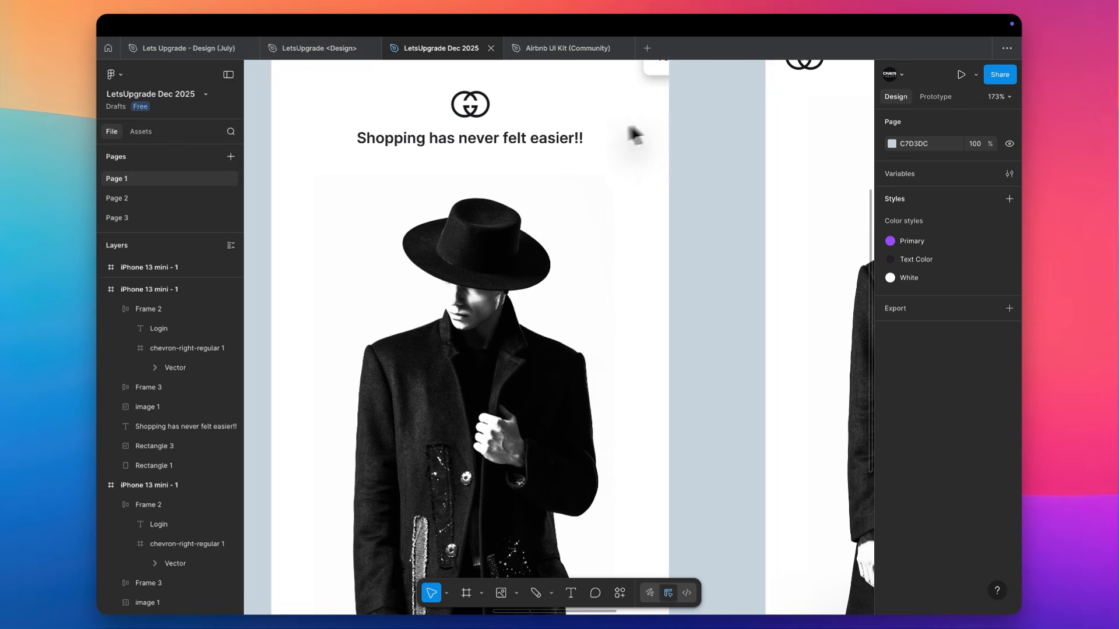
Remove the two exclamation marks from the headline so it reads "Shopping has never felt easier"
click(537, 140)
key(Return)
key(Right)
key(BackSpace)
key(BackSpace)
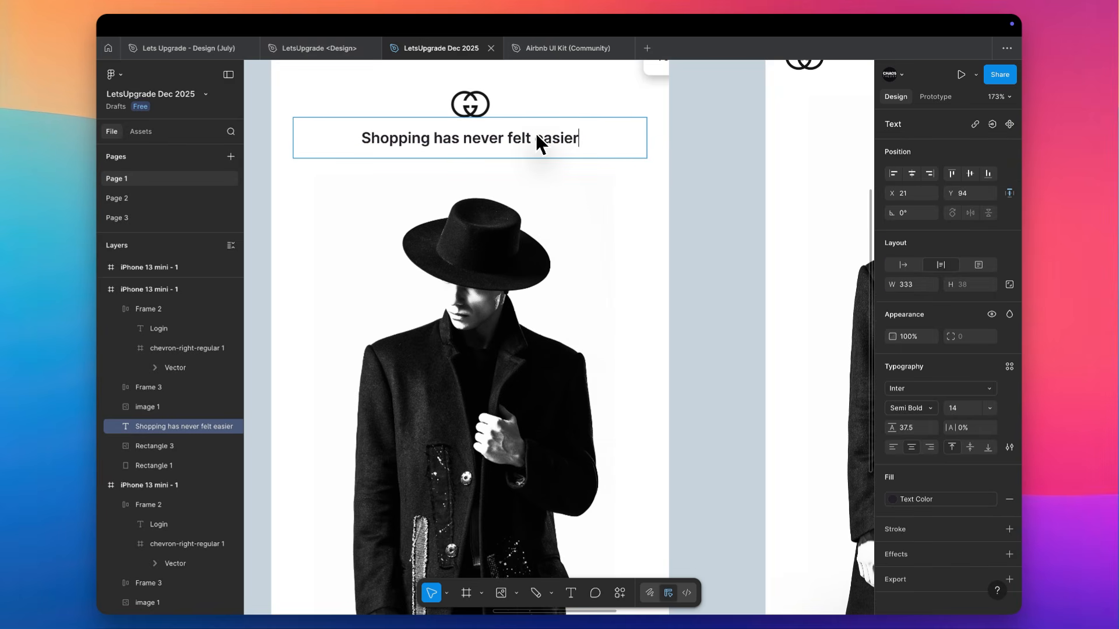
End the headline with a period and give its whole text a lighter font weight
text(.)
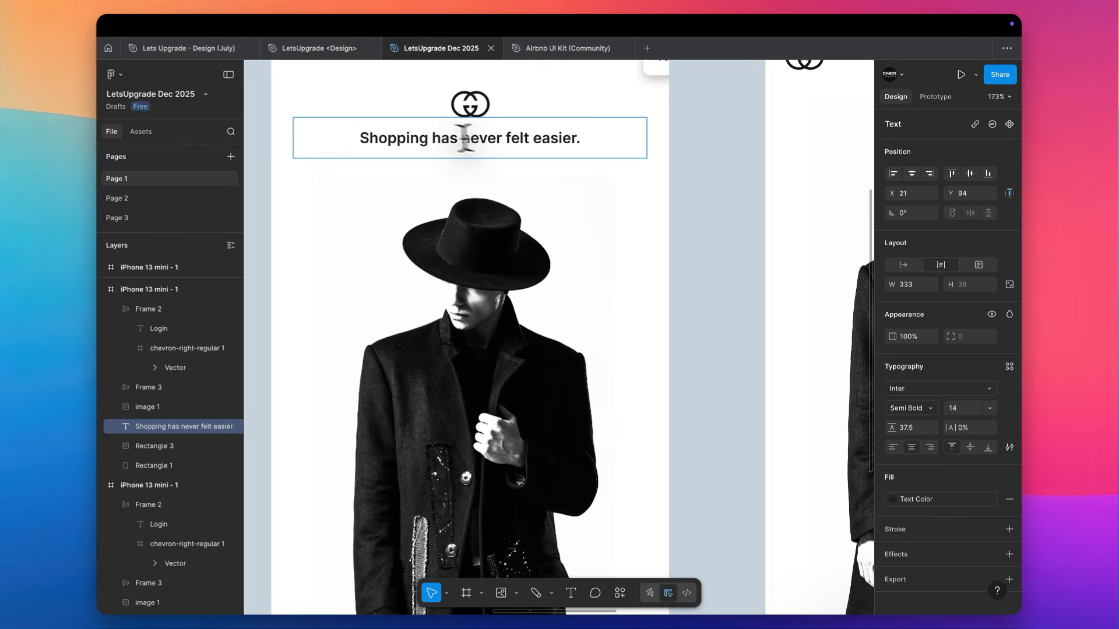
key(super+a)
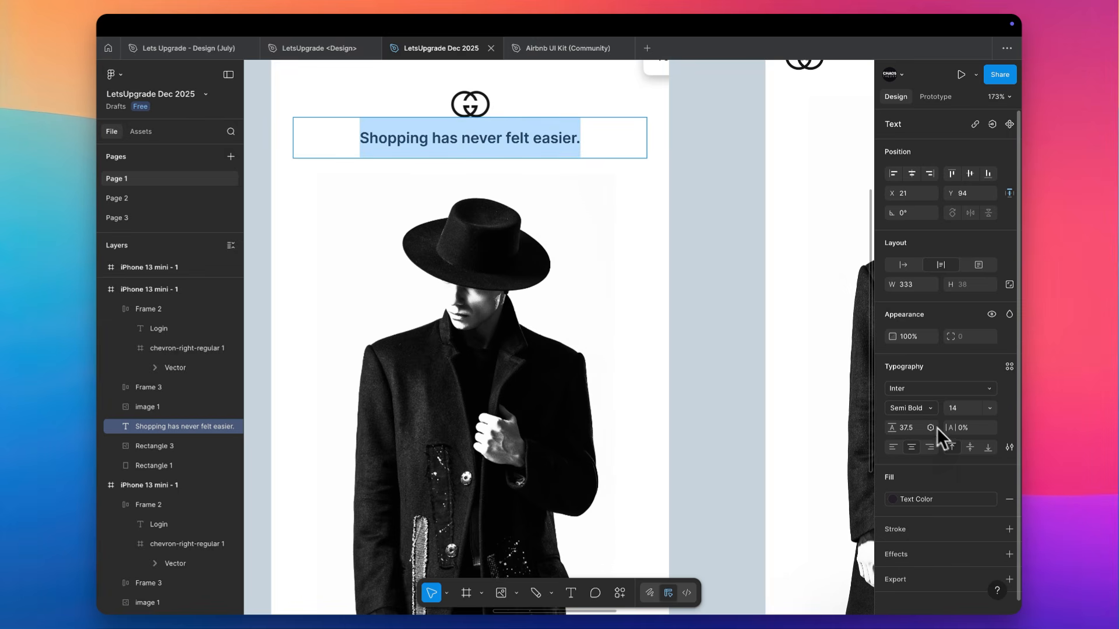
click(919, 406)
click(919, 408)
click(698, 282)
Delete the clipped 40% off label from the white Gucci screen and narrow its Login button evenly about the center
scroll(698, 282, down, 5)
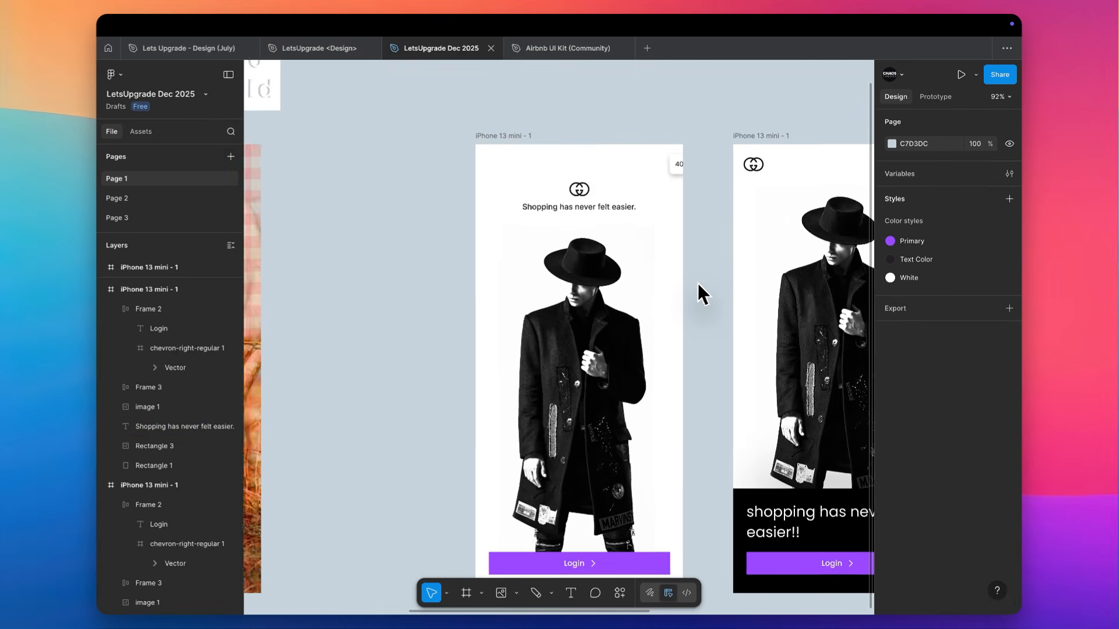
click(617, 121)
key(Delete)
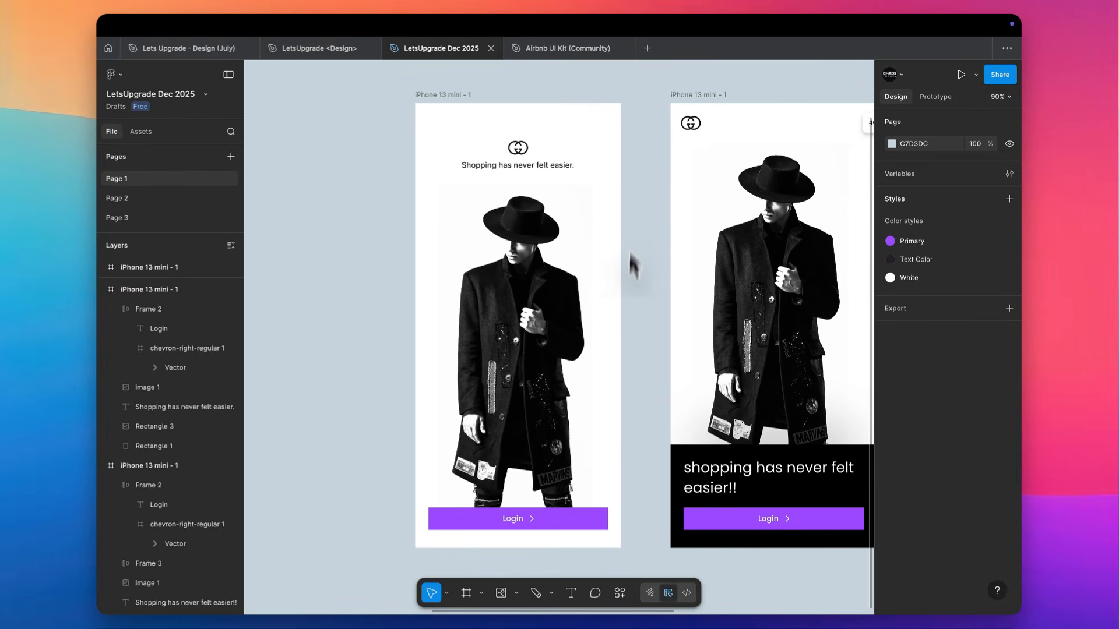
scroll(625, 382, down, 2)
click(608, 495)
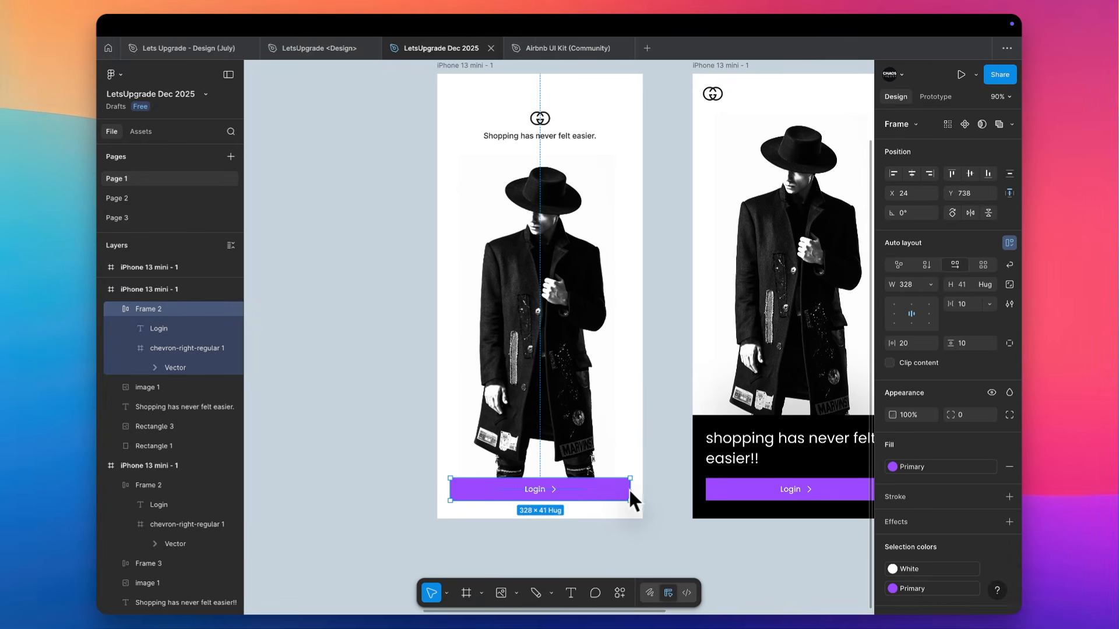
drag(620, 494, 619, 495)
click(691, 394)
Remove both the row and the column layout guides from the iPhone frame with the horse photo
scroll(691, 386, down, 5)
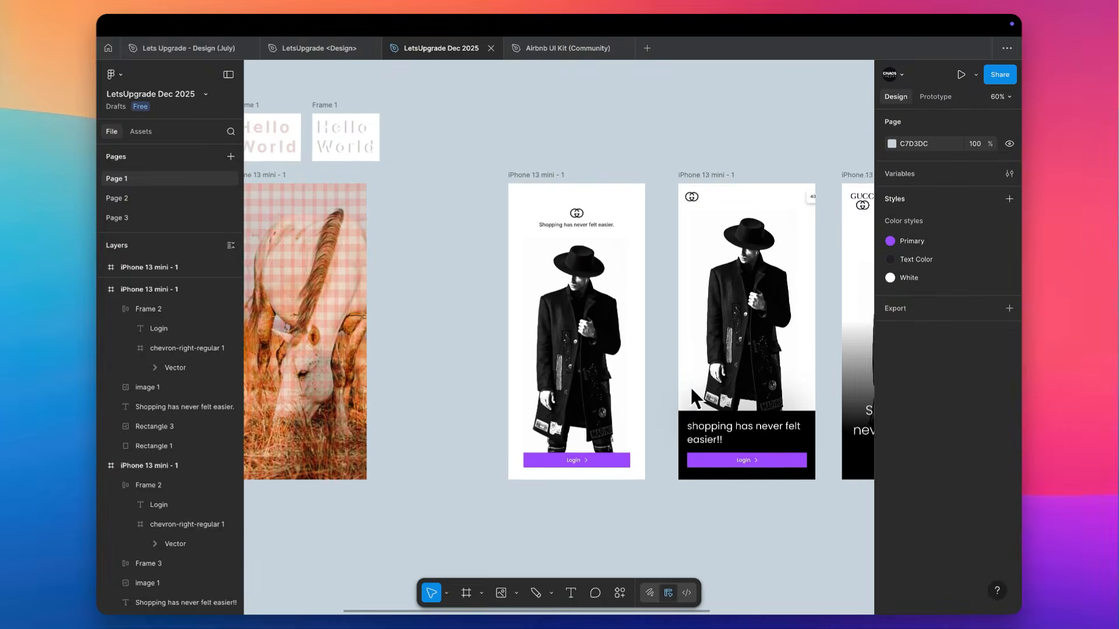
scroll(691, 387, up, 4)
scroll(691, 388, down, 3)
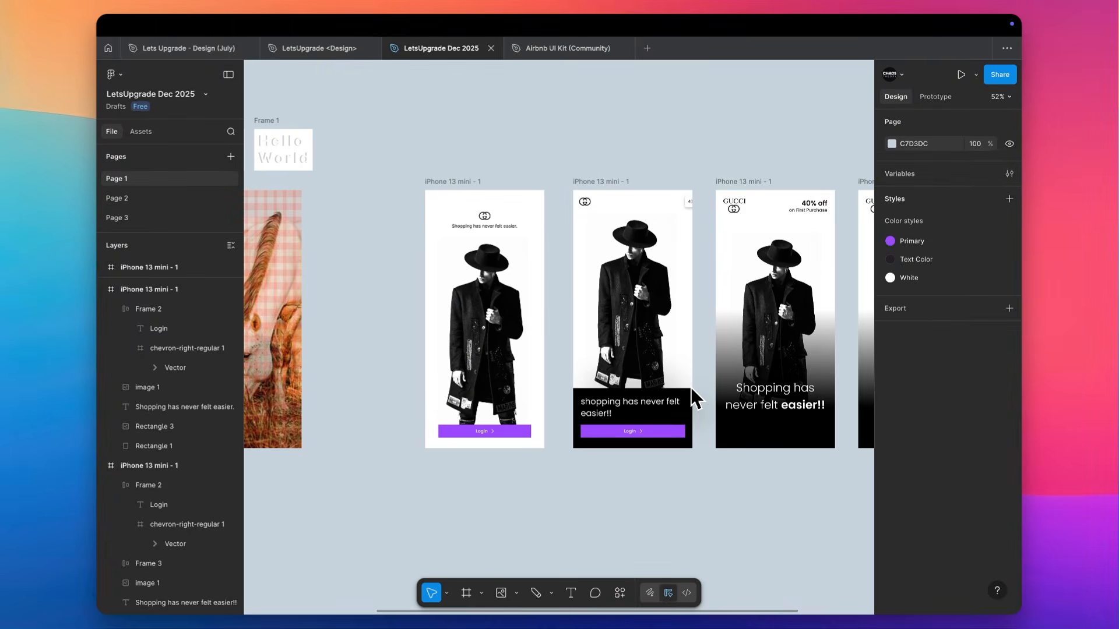
scroll(691, 388, left, 10)
scroll(725, 133, up, 5)
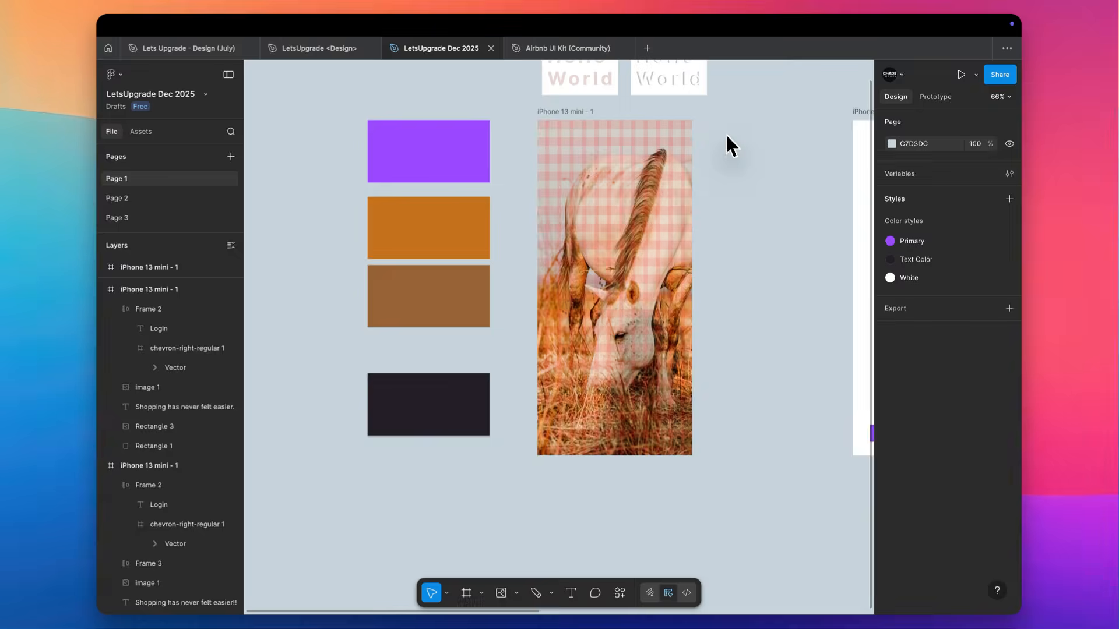
click(494, 114)
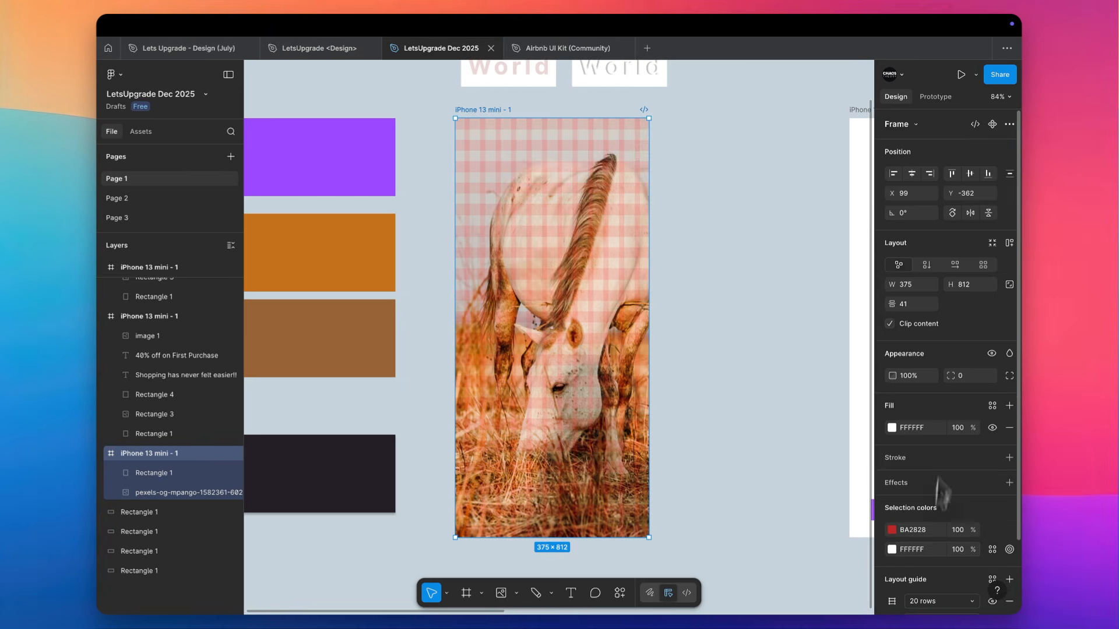
scroll(907, 547, down, 2)
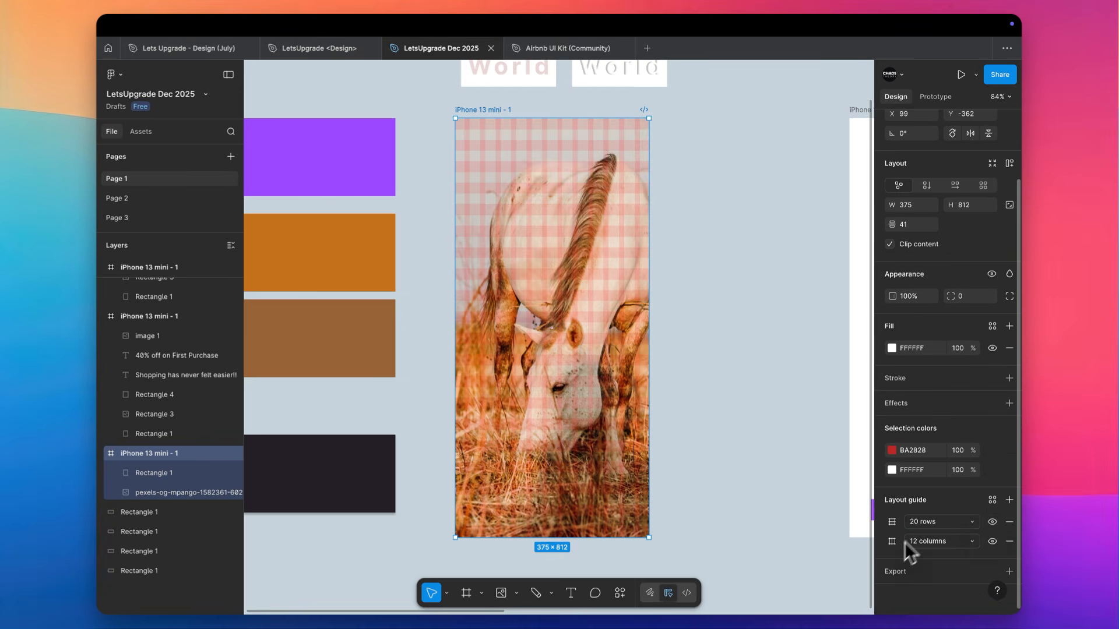
click(1009, 521)
click(1009, 521)
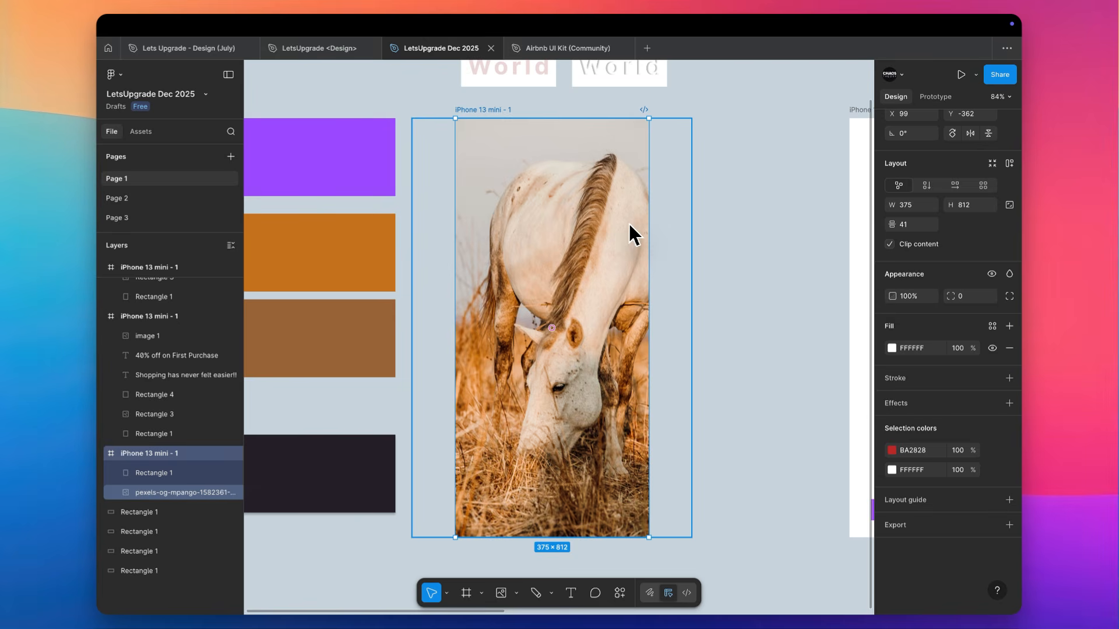
Scale the horse photo down to 255 high and, with its proportions unlocked, widen it to 376 × 255 across the top of the frame
click(582, 272)
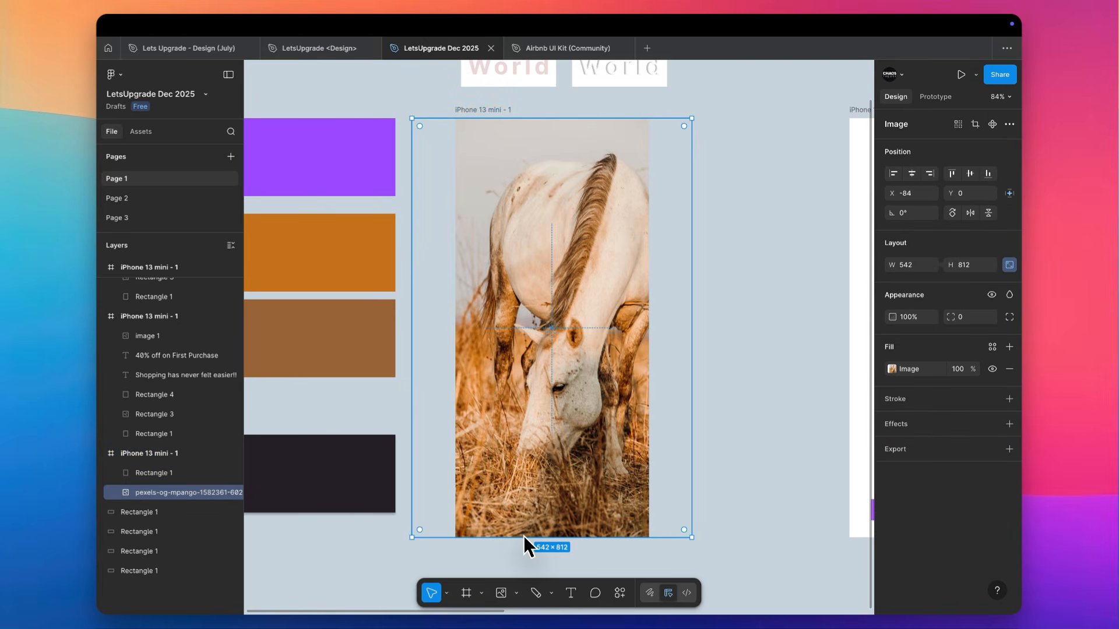
drag(523, 535, 568, 250)
scroll(555, 163, up, 5)
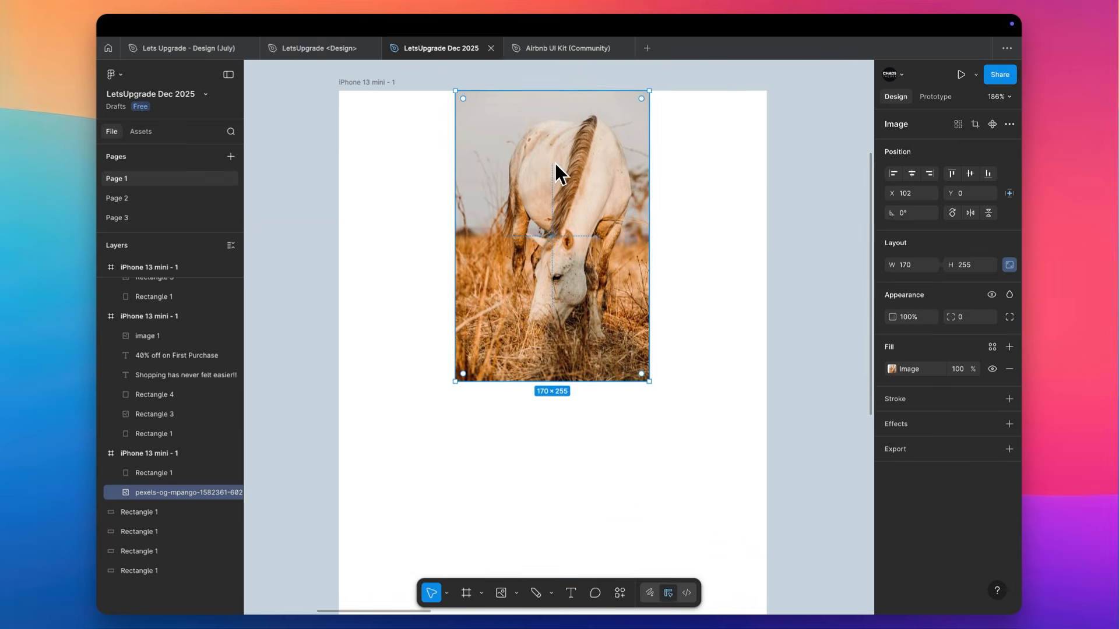
drag(675, 239, 733, 237)
key(super+z)
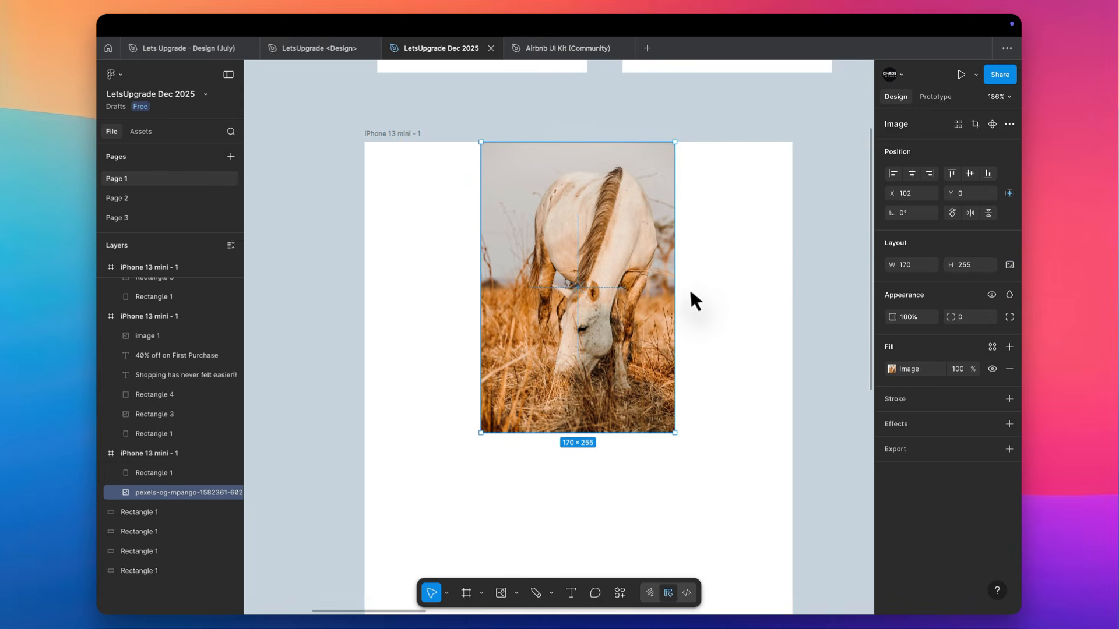
drag(676, 281, 796, 282)
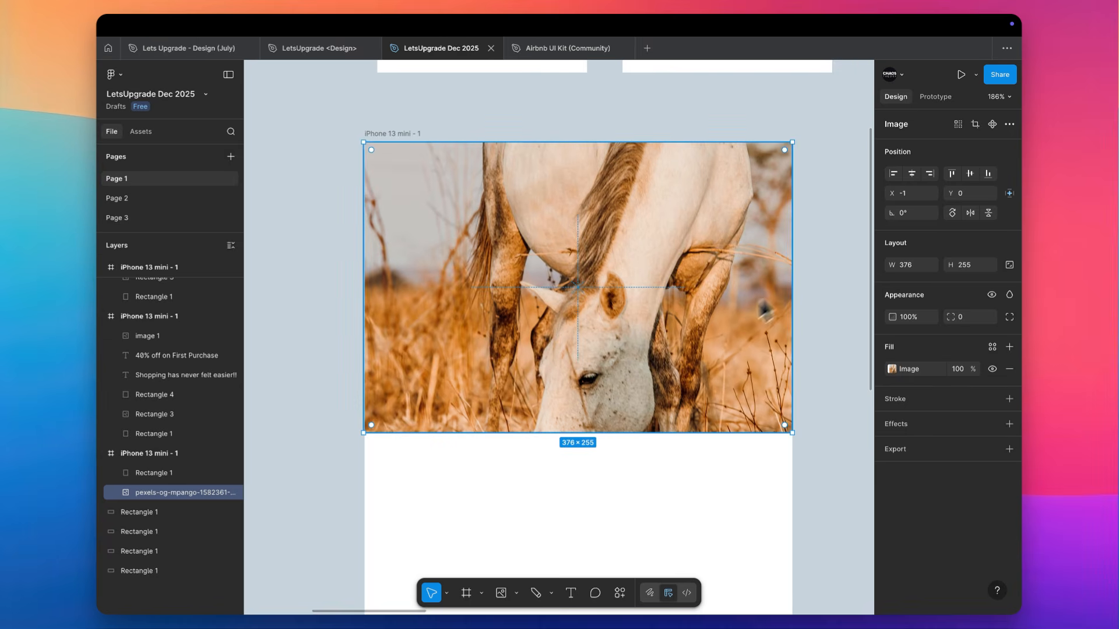
Shift the horse picture upward inside its crop so the grazing head and the grass fill the visible area
double_click(659, 369)
drag(661, 396, 667, 309)
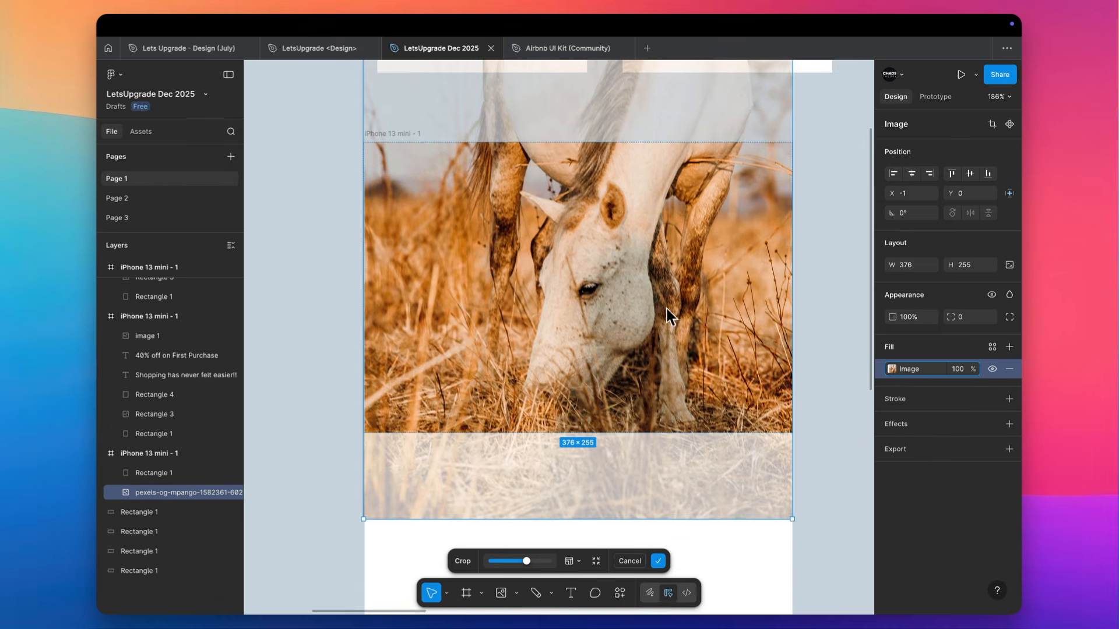
click(842, 226)
scroll(842, 226, down, 6)
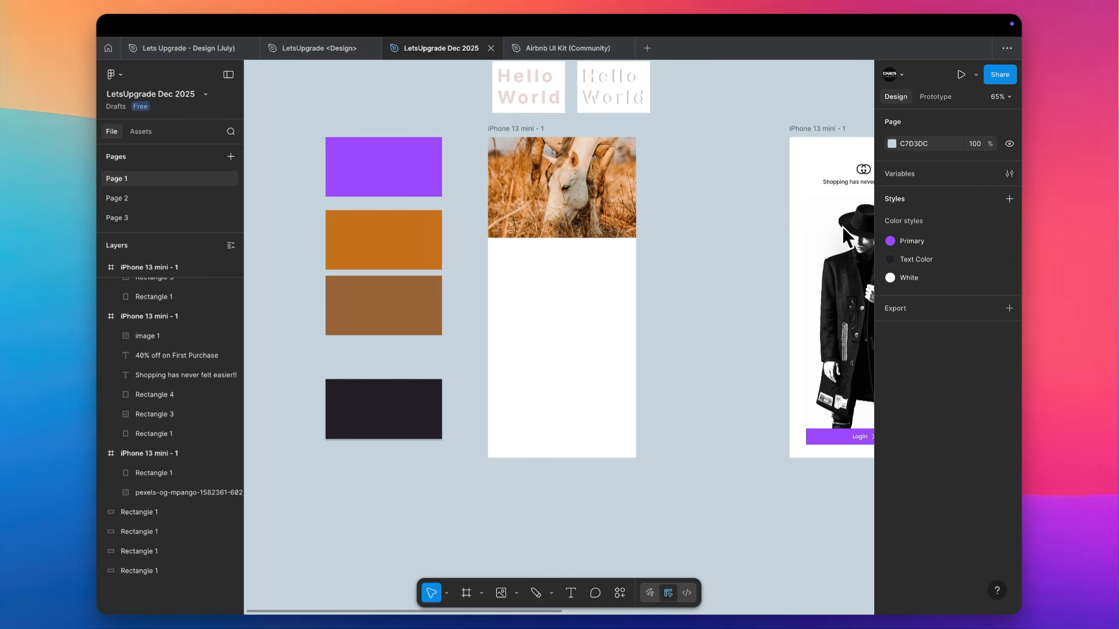
Draw a full-width rectangle of 375 × 69 across the lower edge of the horse photo
scroll(610, 222, up, 5)
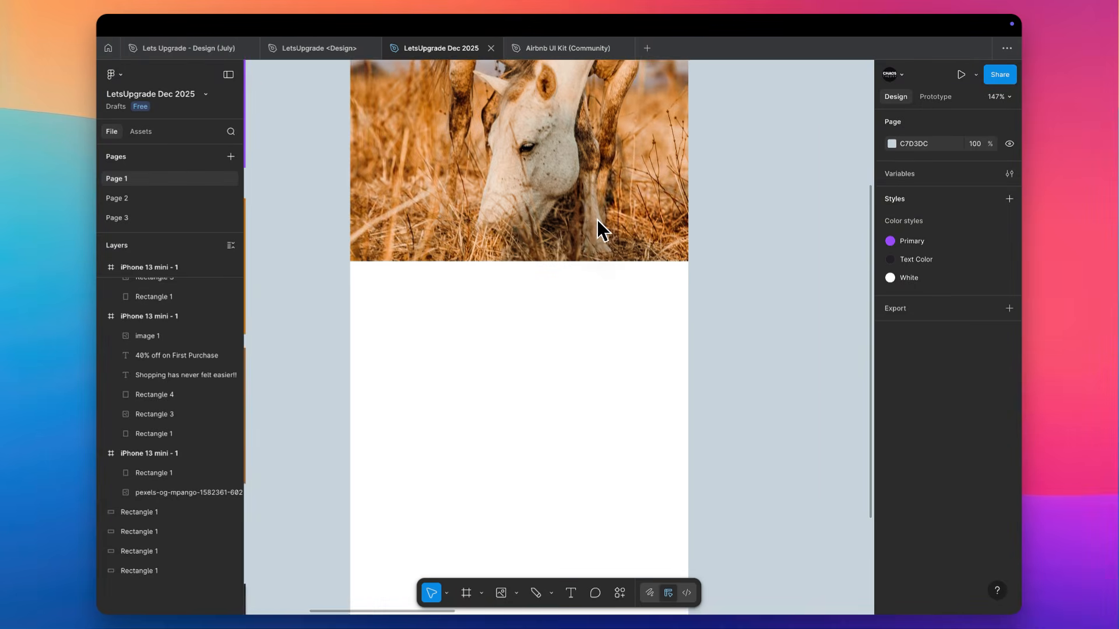
scroll(597, 220, right, 2)
scroll(597, 220, down, 1)
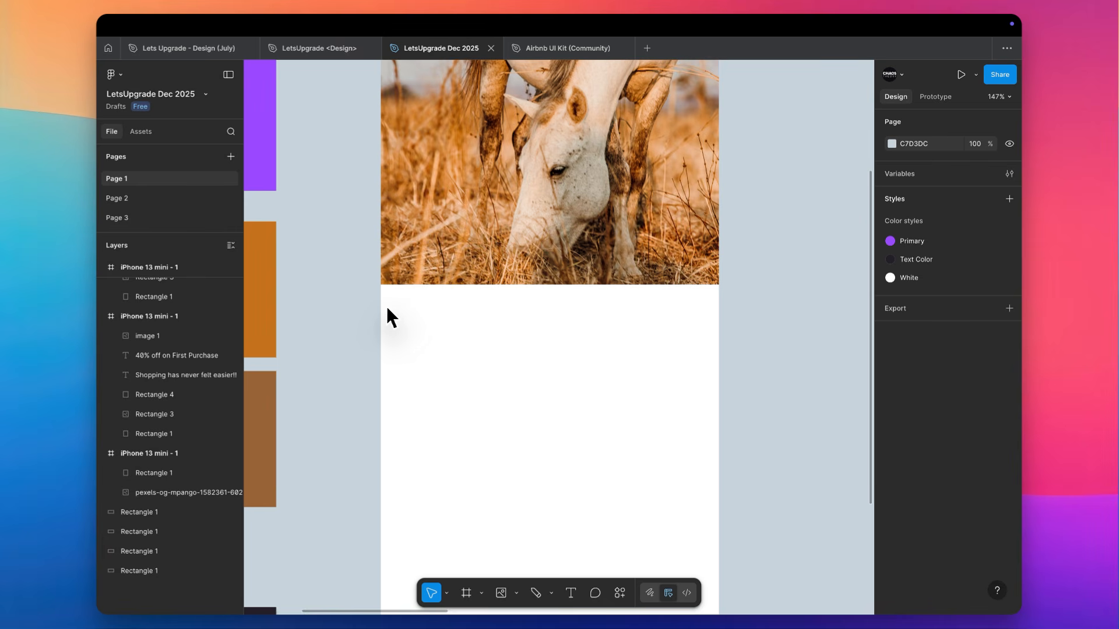
key(r)
drag(381, 312, 719, 250)
drag(653, 271, 652, 288)
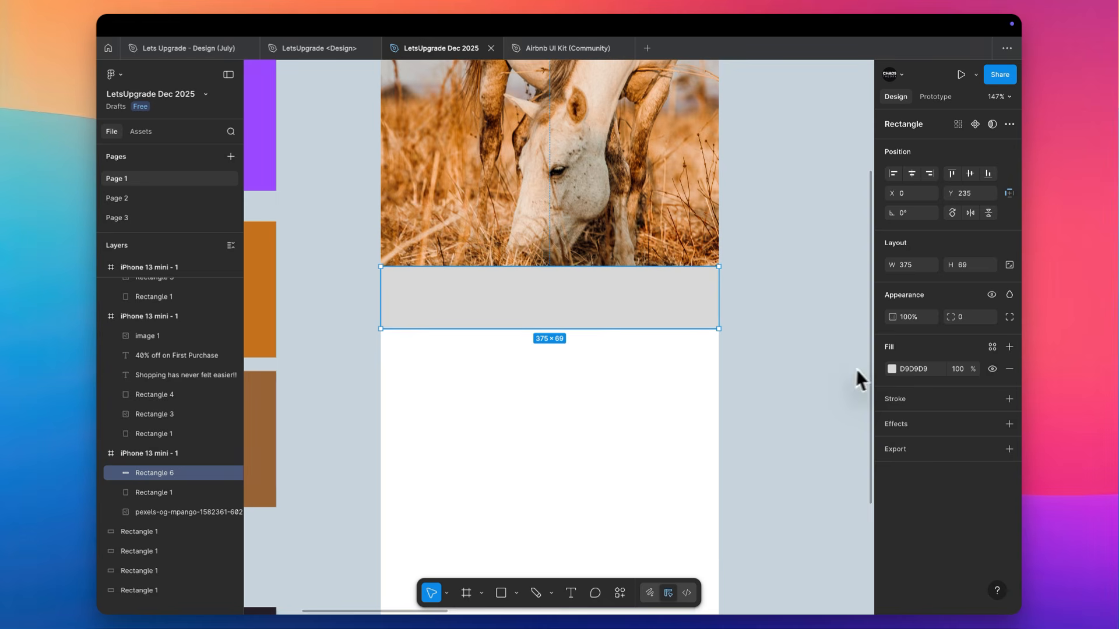
Change the rectangle's fill to black, convert it to a linear gradient, and rotate the gradient so black sits at the bottom
click(891, 369)
drag(846, 409, 704, 566)
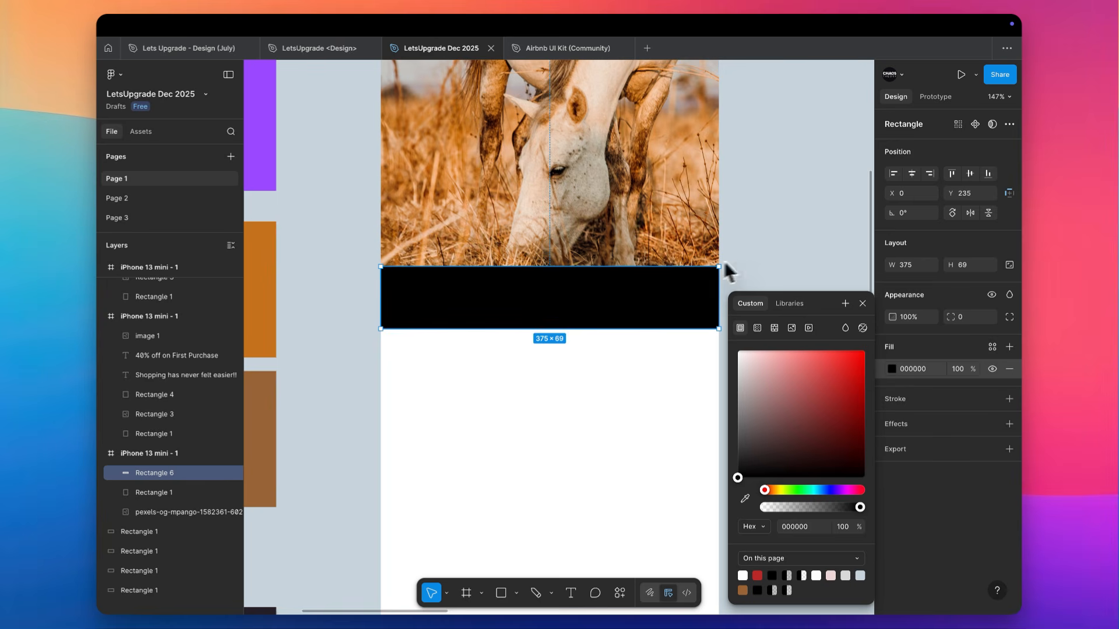
click(757, 328)
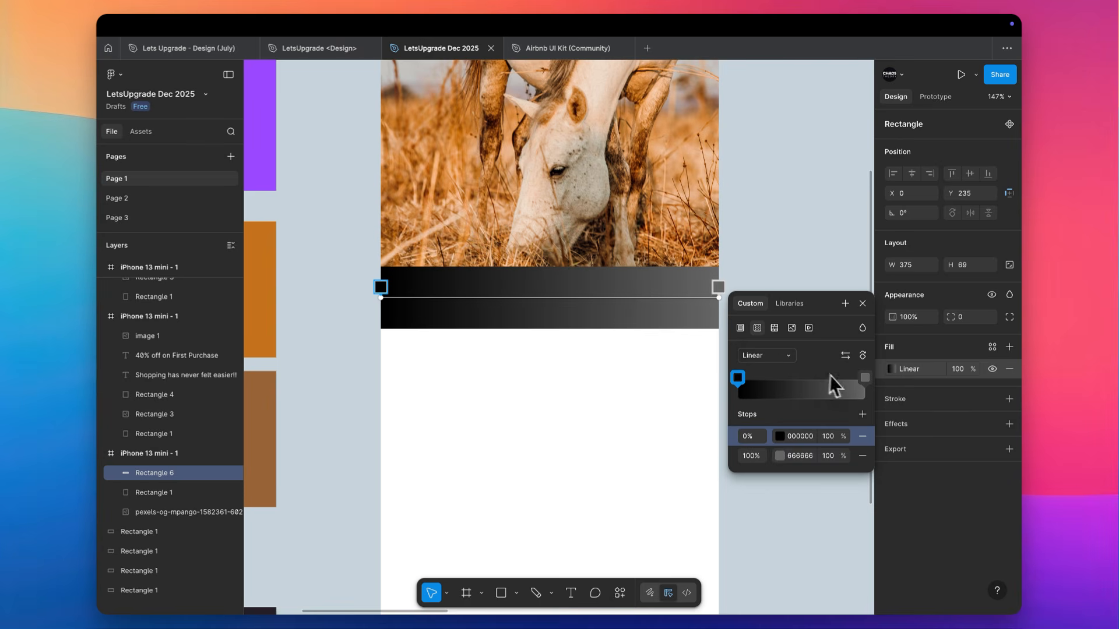
click(862, 356)
click(862, 355)
click(863, 355)
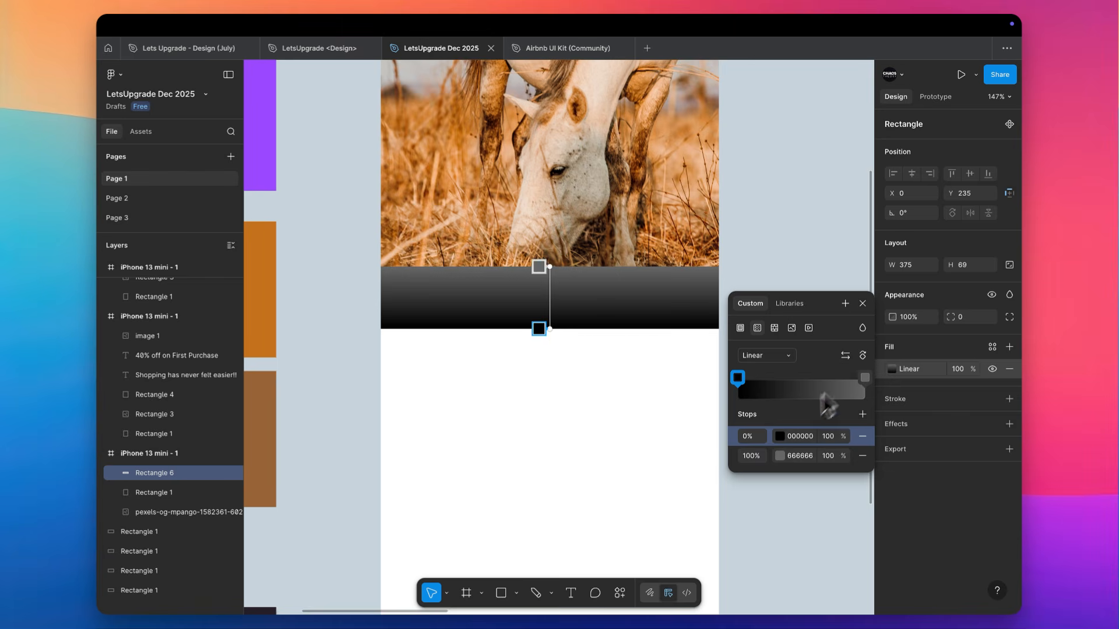
Set the gradient's 100% stop to color 000000 with 0% opacity
click(804, 455)
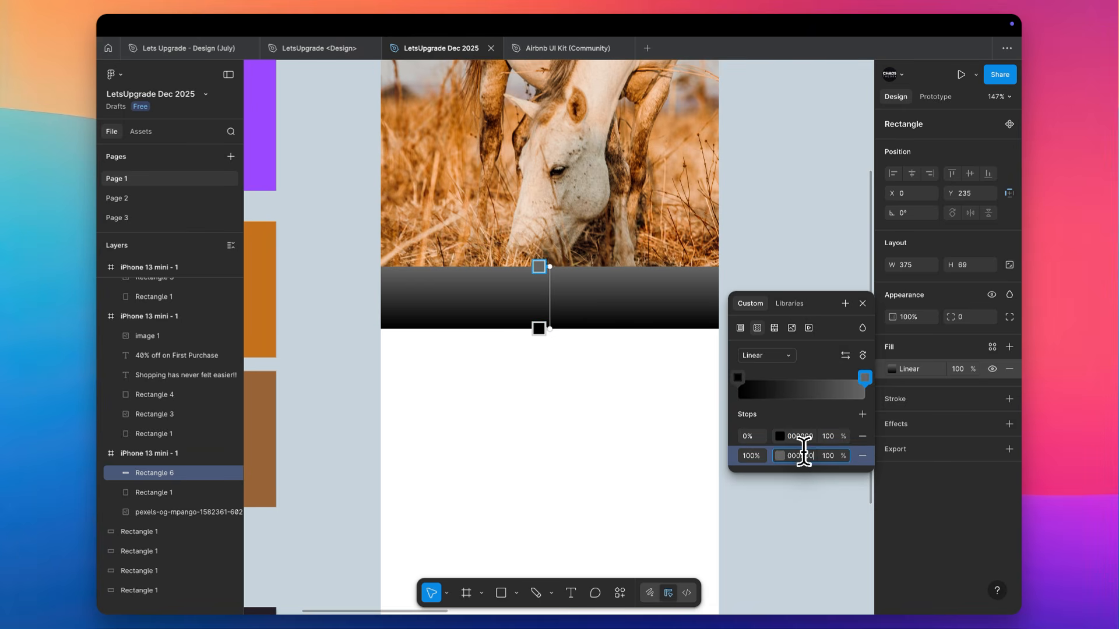
text(000000)
key(Tab)
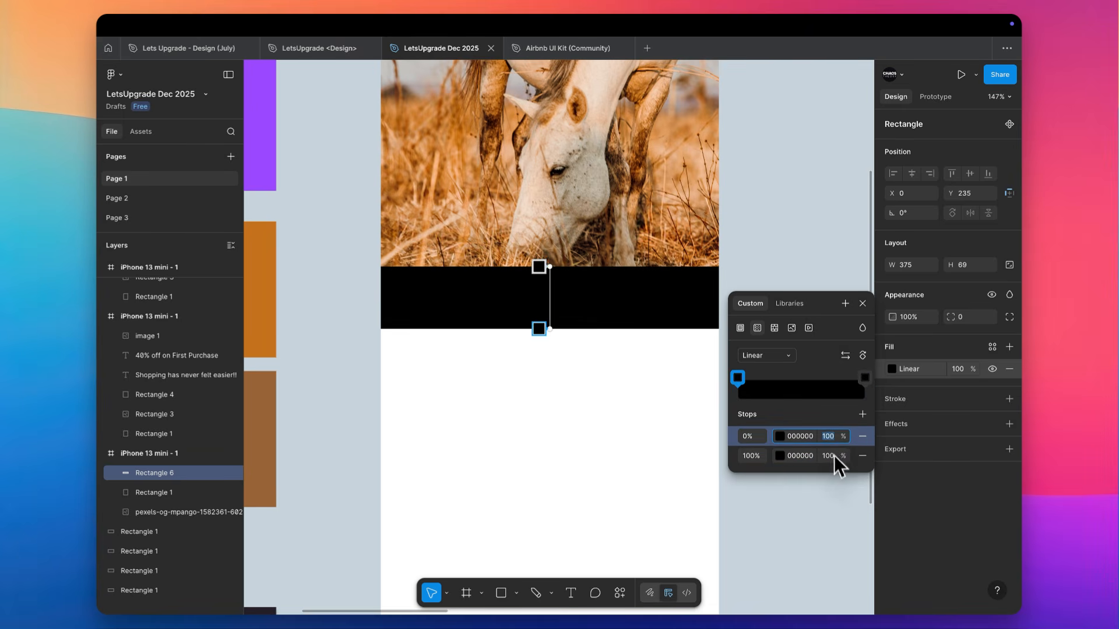
text(0)
key(Tab)
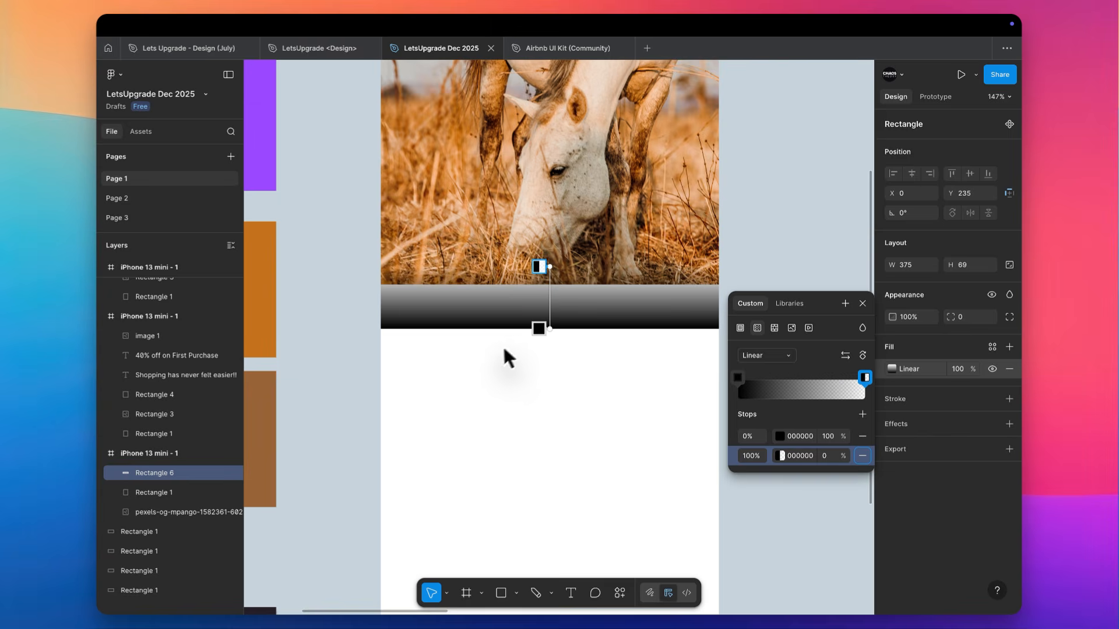
Move the gradient rectangle up onto the lower part of the horse photo and overlay a duplicate at Y 186
key(Escape)
drag(593, 320, 597, 277)
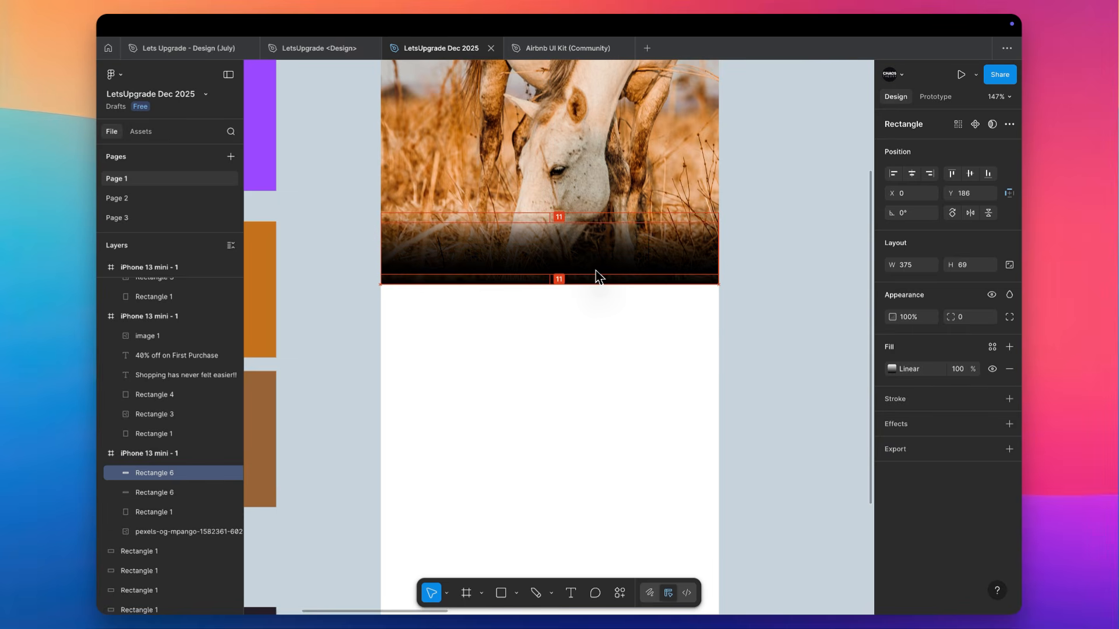
click(539, 309)
Fill the horse photo's iPhone frame with the dark brown 130C06 sampled from the photo's faded lower edge
scroll(527, 269, up, 3)
scroll(527, 270, left, 1)
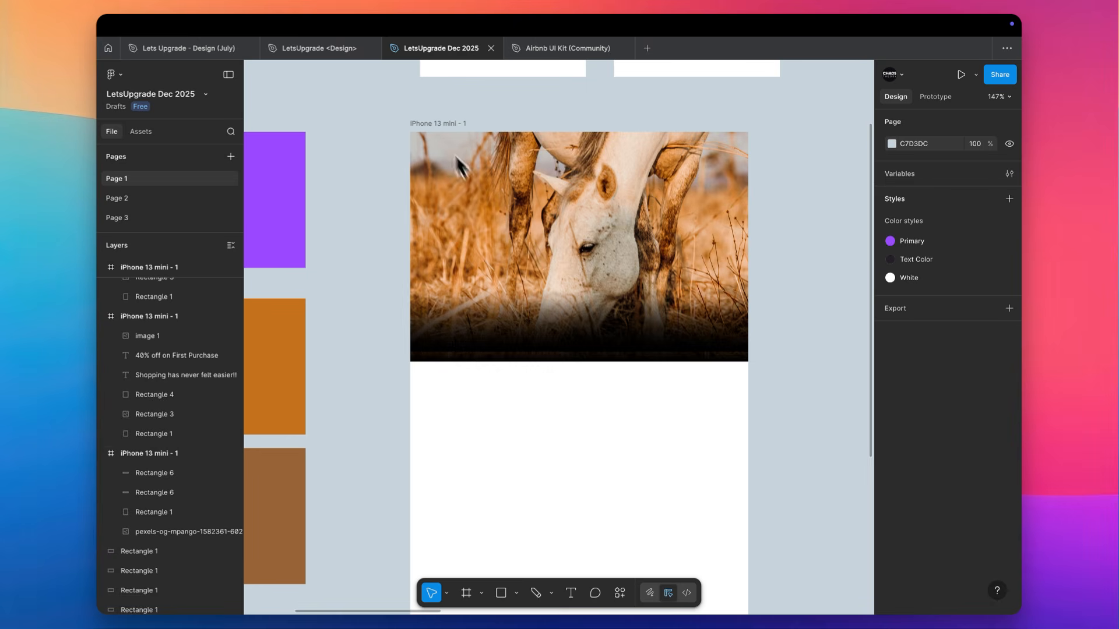
click(432, 125)
key(i)
click(483, 357)
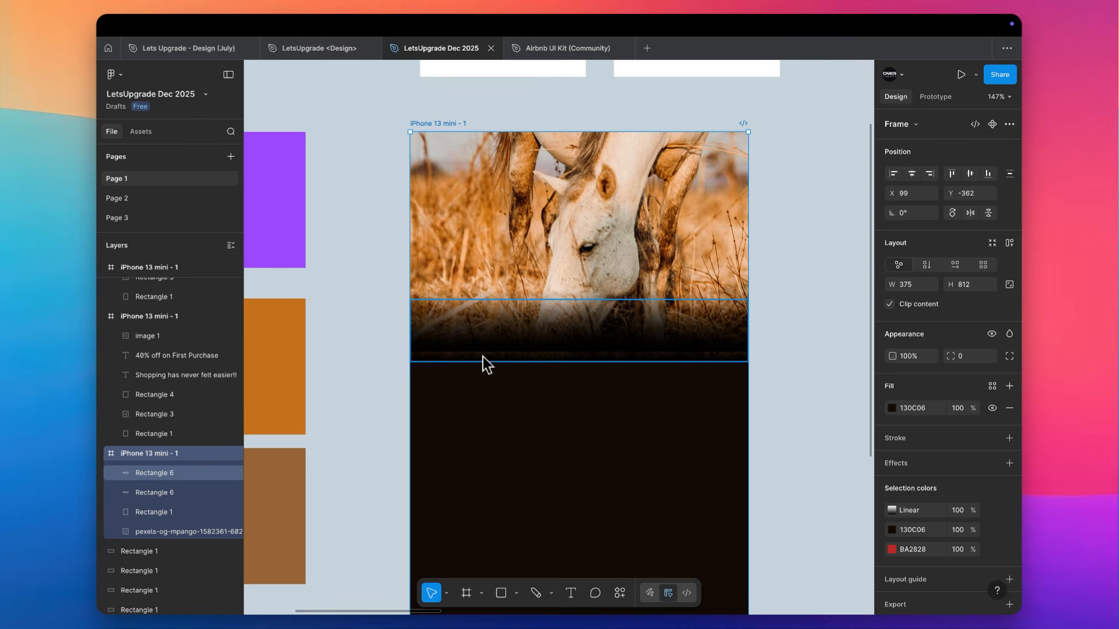
key(Escape)
Stretch the gradient rectangle at Y 175 to a height of 80 so it reaches the photo's bottom edge
scroll(559, 368, up, 5)
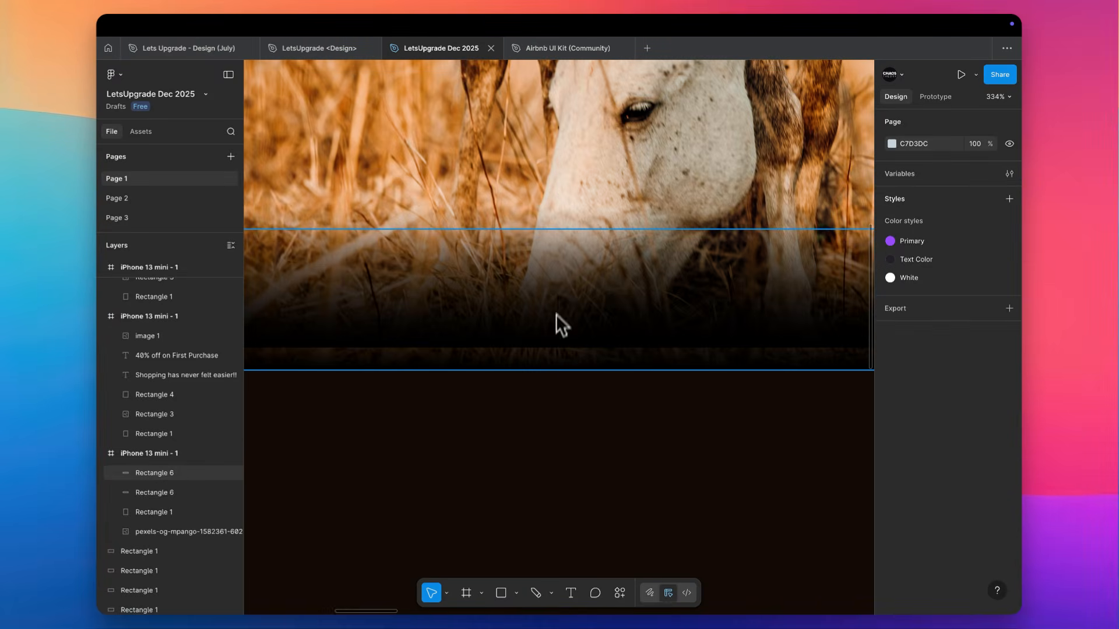
click(560, 294)
key(shift+Up)
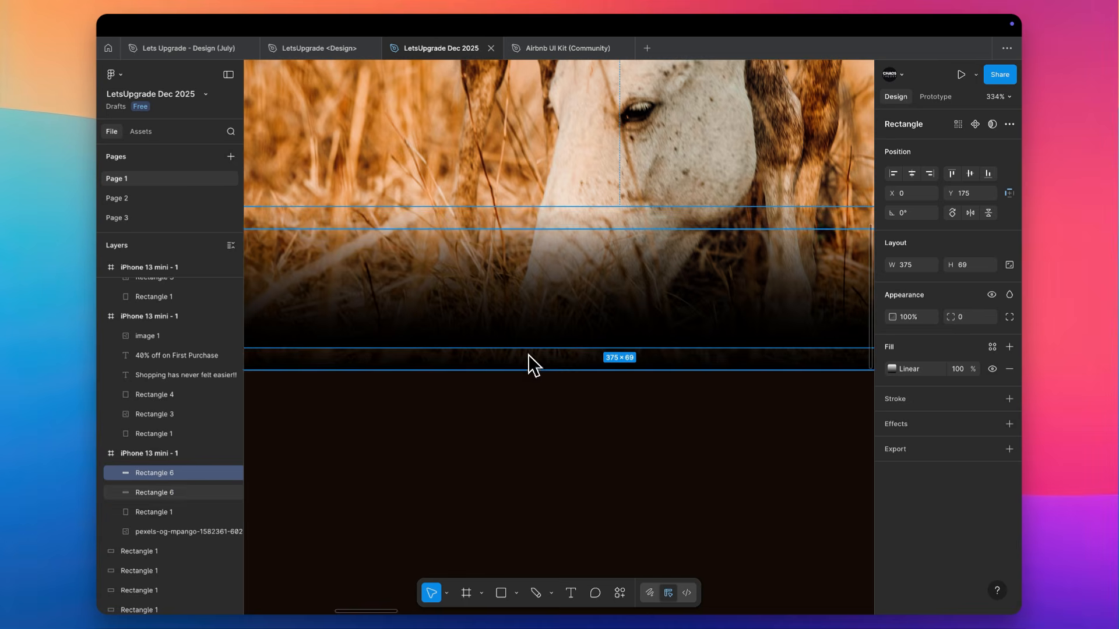
drag(527, 369, 529, 377)
scroll(529, 373, down, 2)
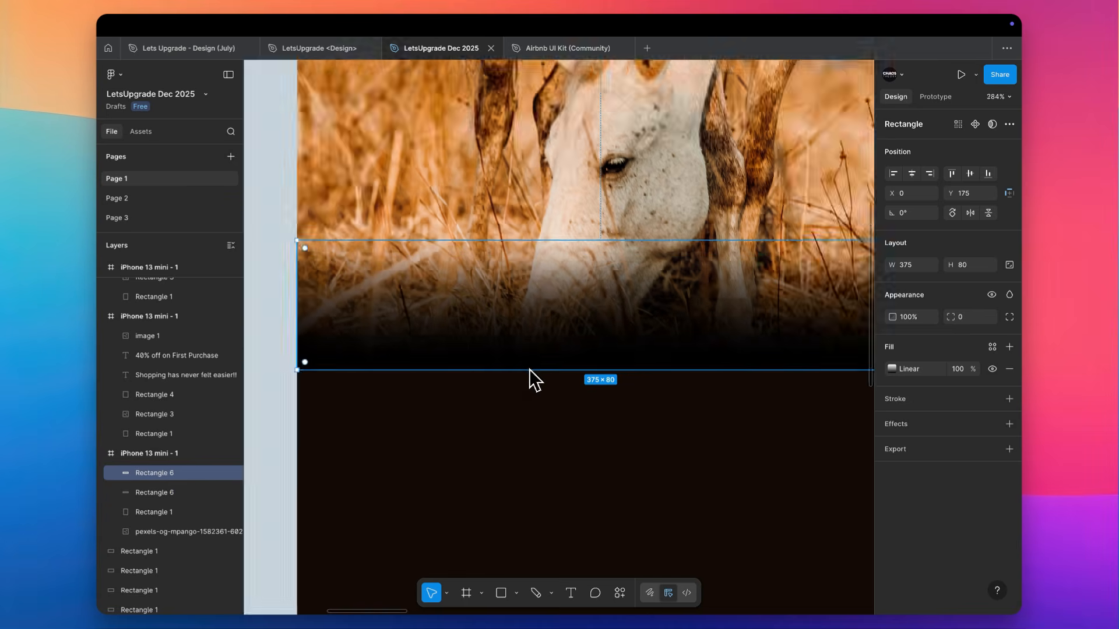
scroll(530, 373, down, 10)
key(Escape)
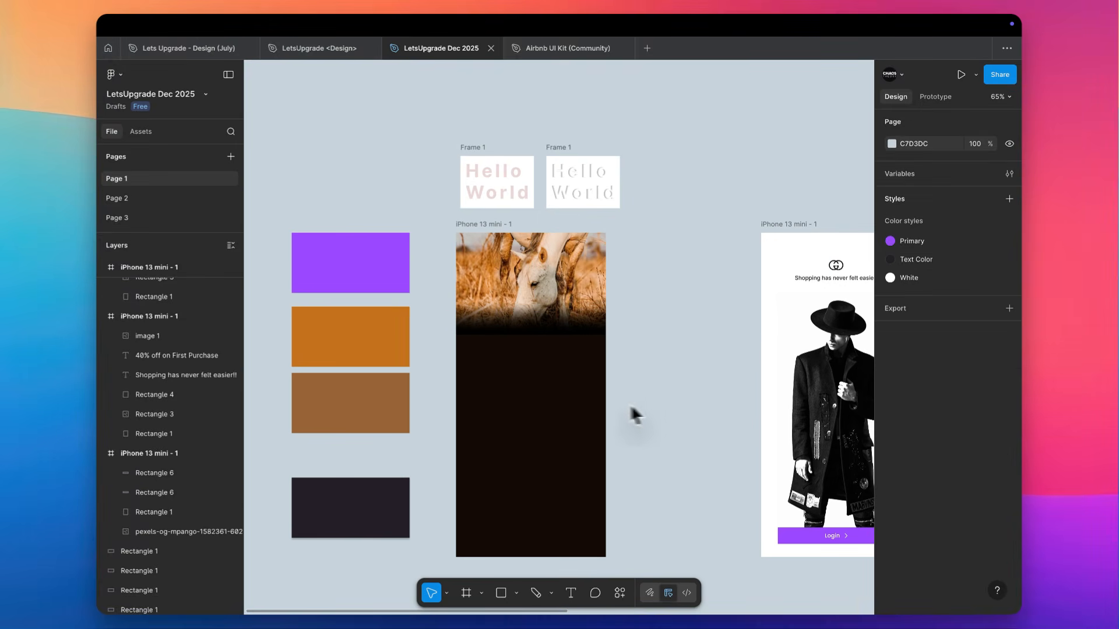
Add the text "Take a break." on the dark area below the horse photo
scroll(517, 376, up, 5)
scroll(495, 351, up, 3)
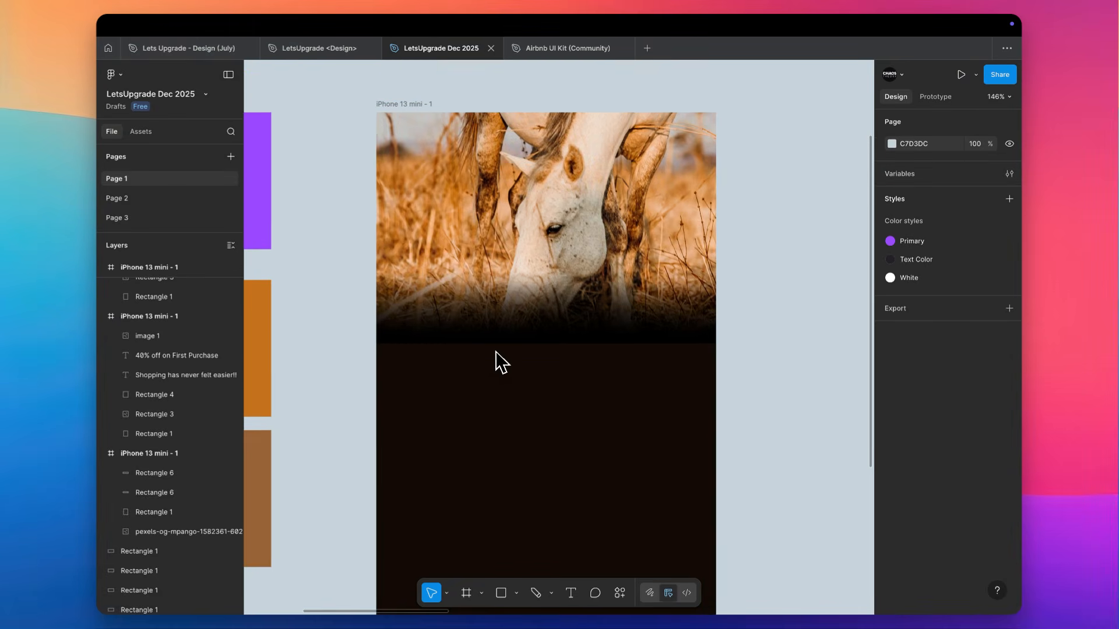
key(t)
click(443, 388)
text(Take)
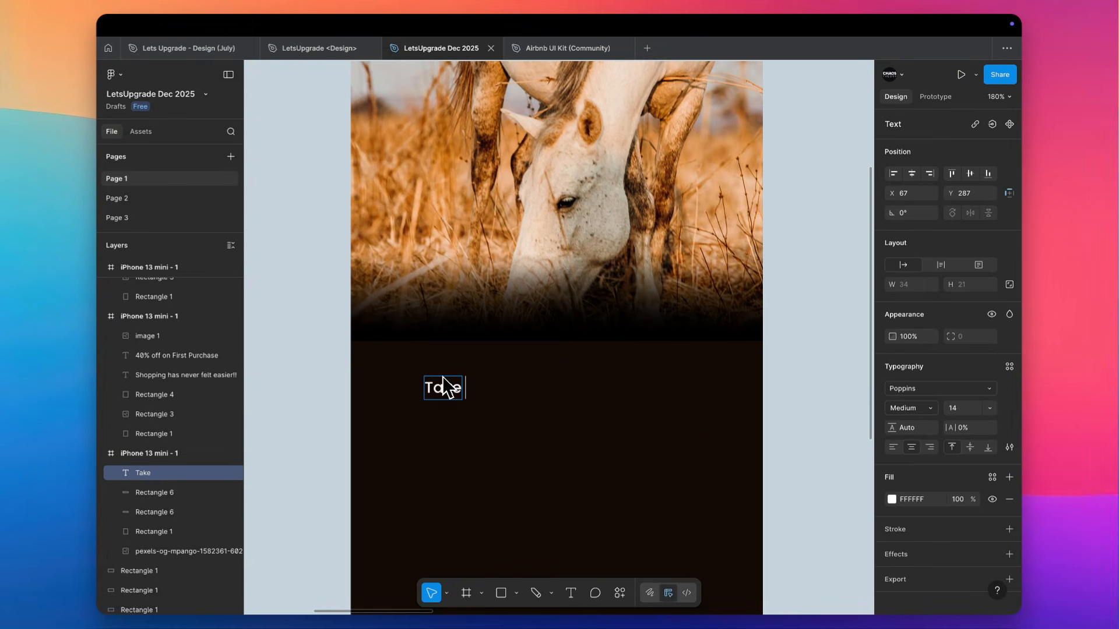
text( a break.)
key(Escape)
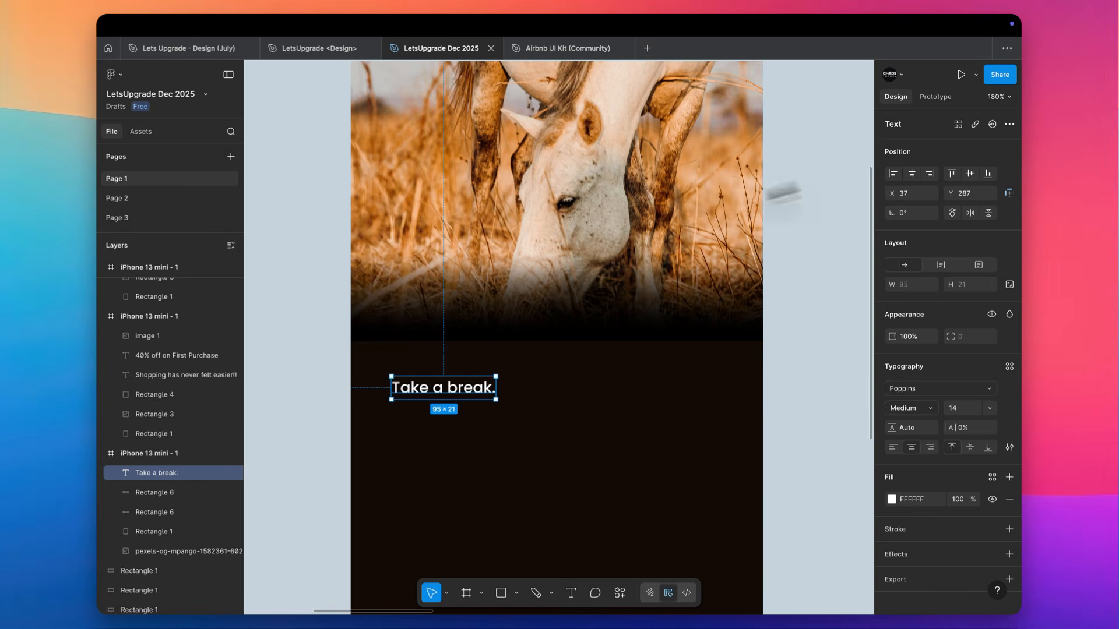
Set the "Take a break." text to size 20, left-aligned, and place it at X 24, Y 271
click(911, 173)
drag(506, 396, 417, 392)
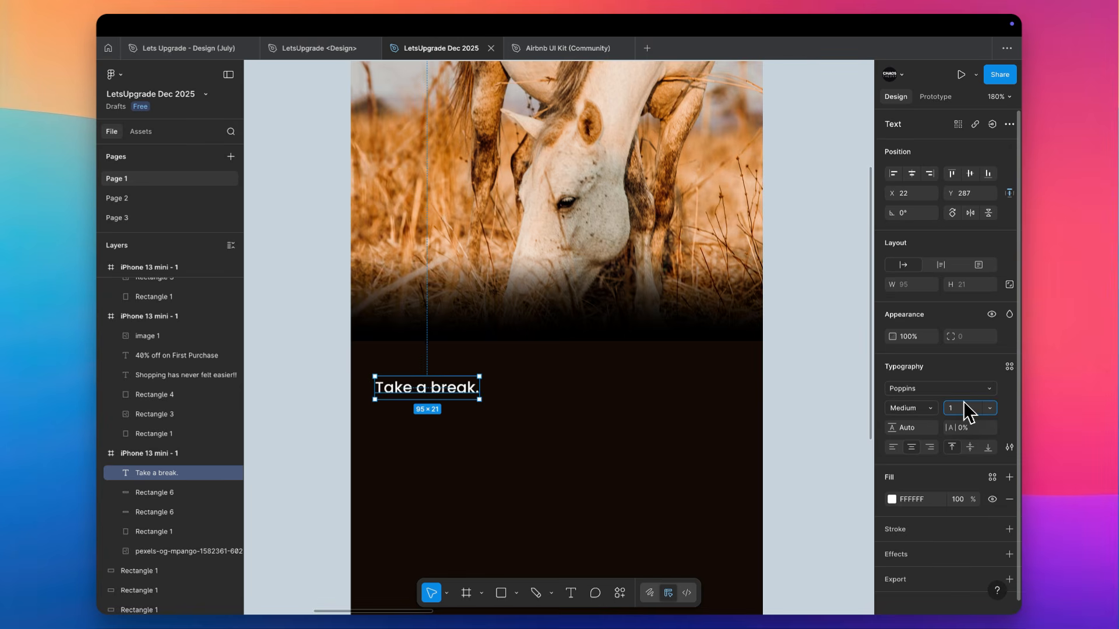
text(20)
key(Tab)
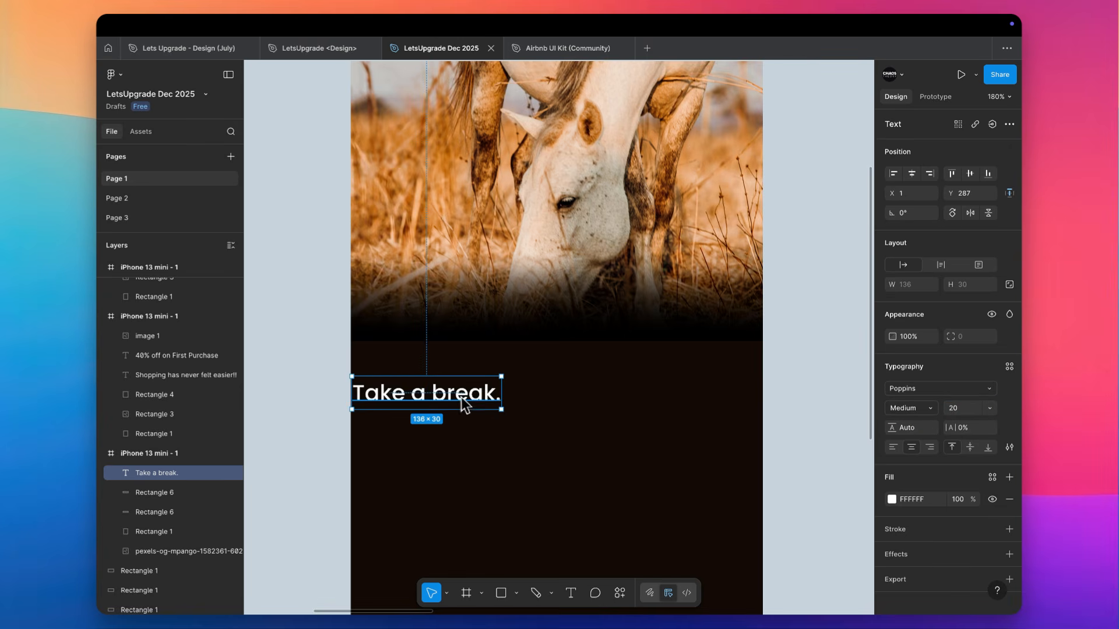
drag(464, 402, 488, 385)
click(897, 446)
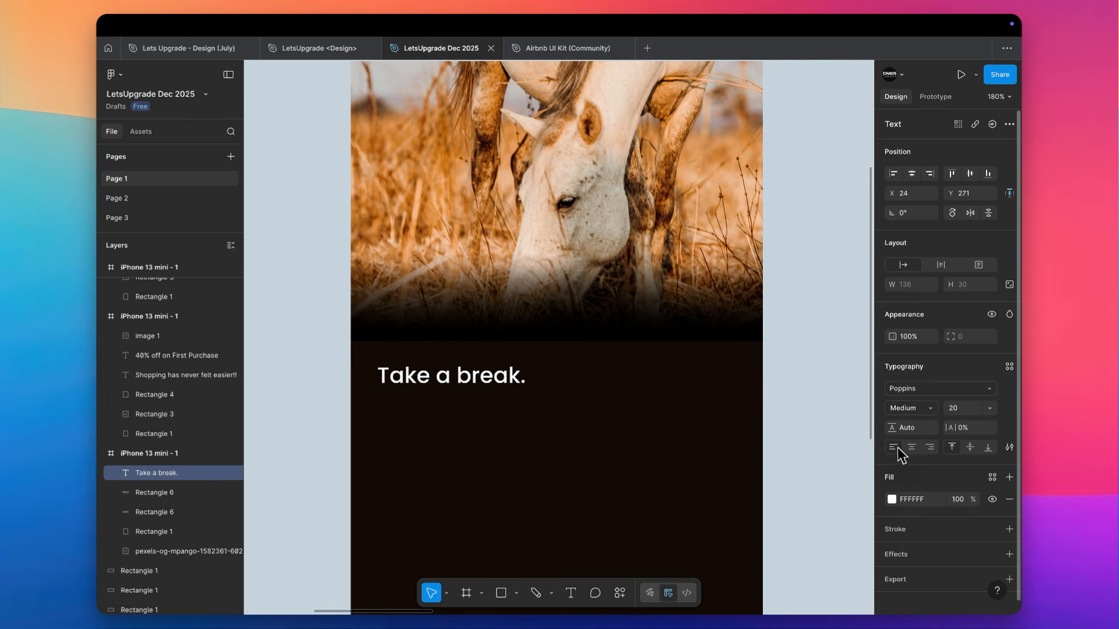
click(781, 376)
scroll(539, 321, up, 3)
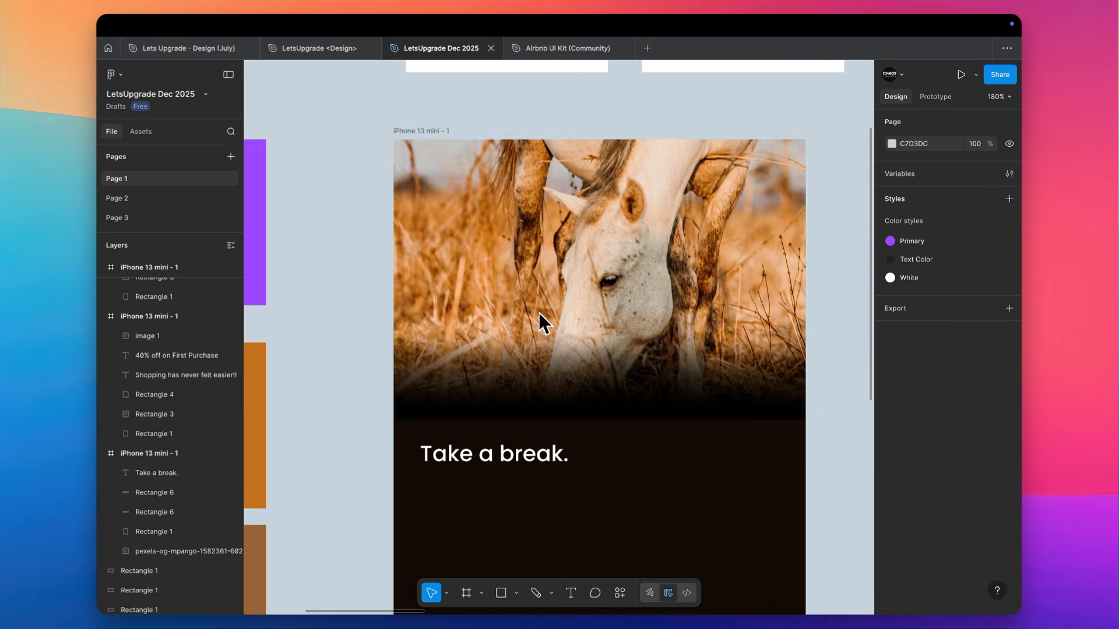
Fill the horse photo's iPhone frame with 262028 sampled from the dark rectangle beside it
click(421, 130)
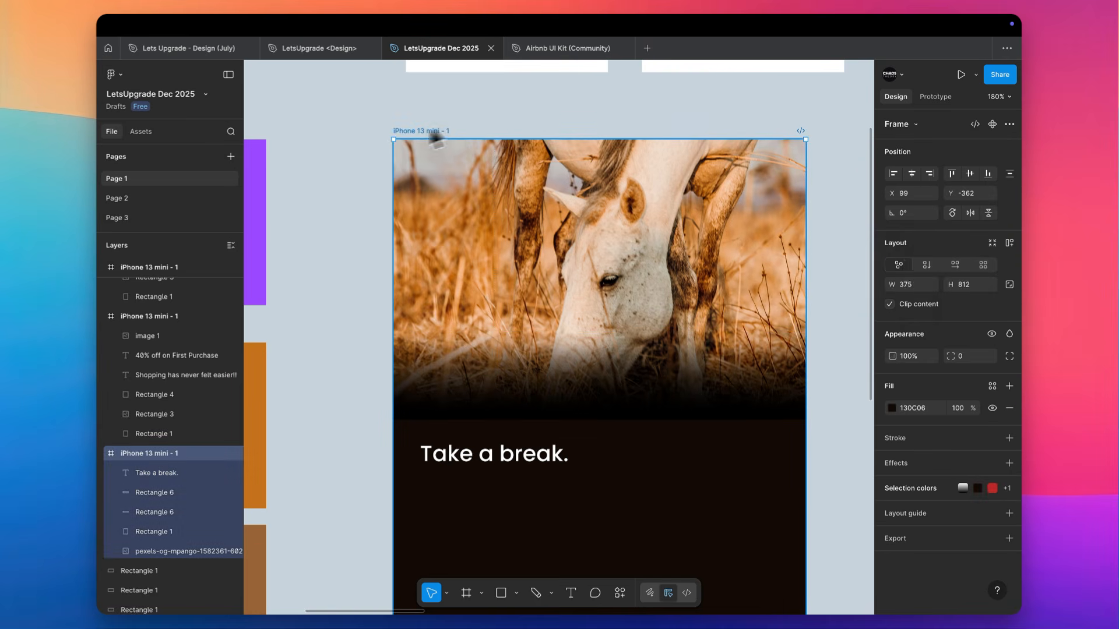
click(891, 408)
scroll(535, 505, down, 7)
scroll(535, 504, left, 3)
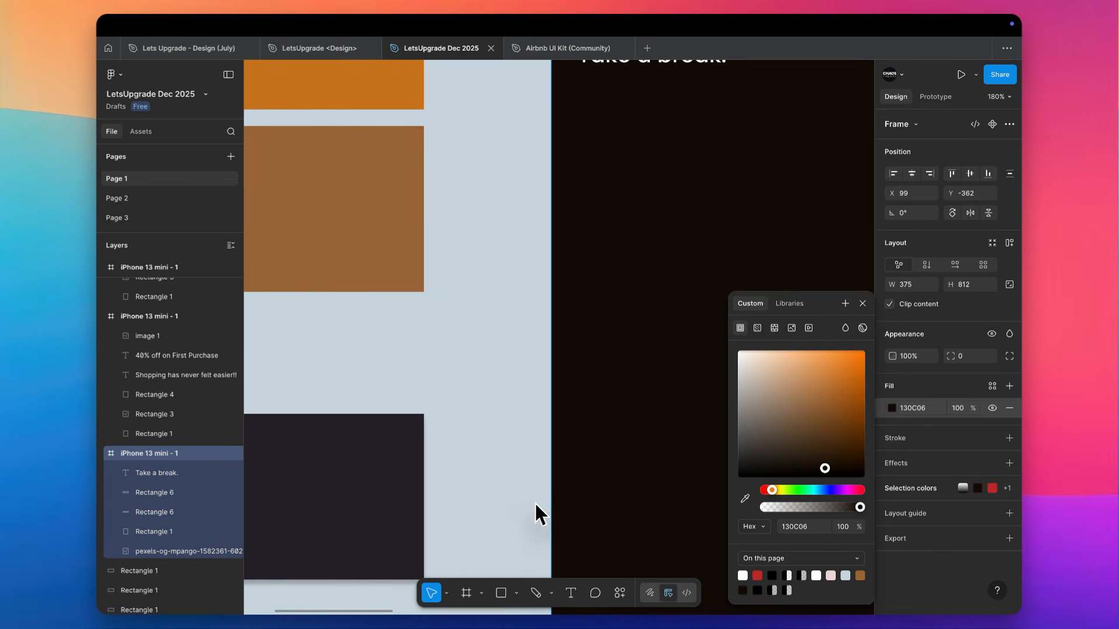
click(745, 499)
click(381, 525)
scroll(655, 300, up, 5)
scroll(655, 300, right, 4)
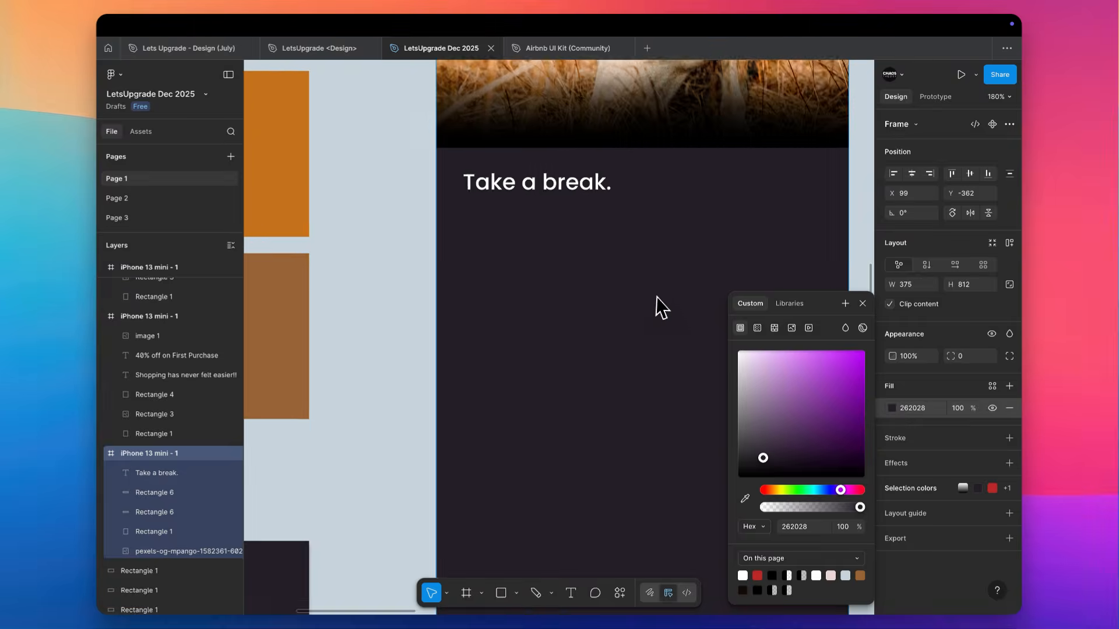
Recolor both stops of the two overlapping gradient rectangles to the frame's fill color 262028
click(807, 526)
click(416, 306)
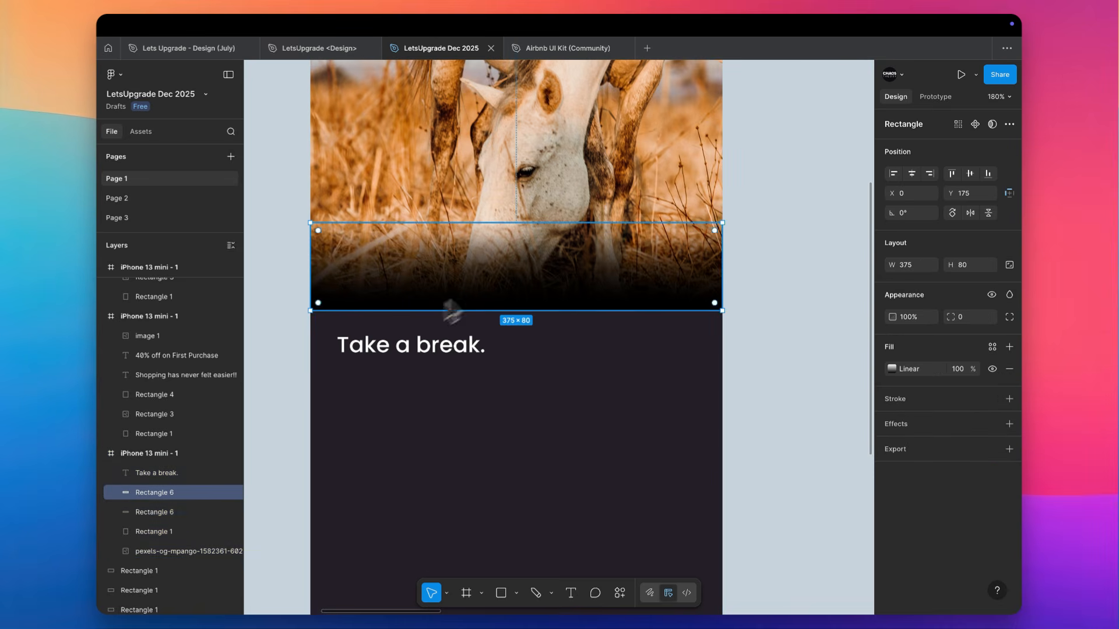
shift+click(154, 512)
click(891, 368)
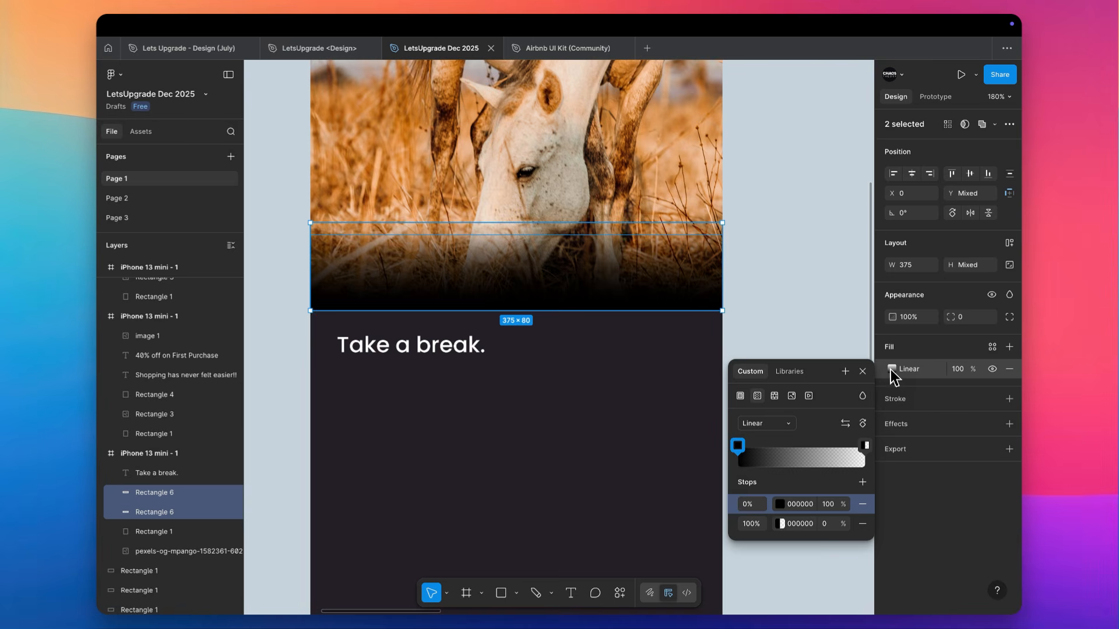
click(800, 522)
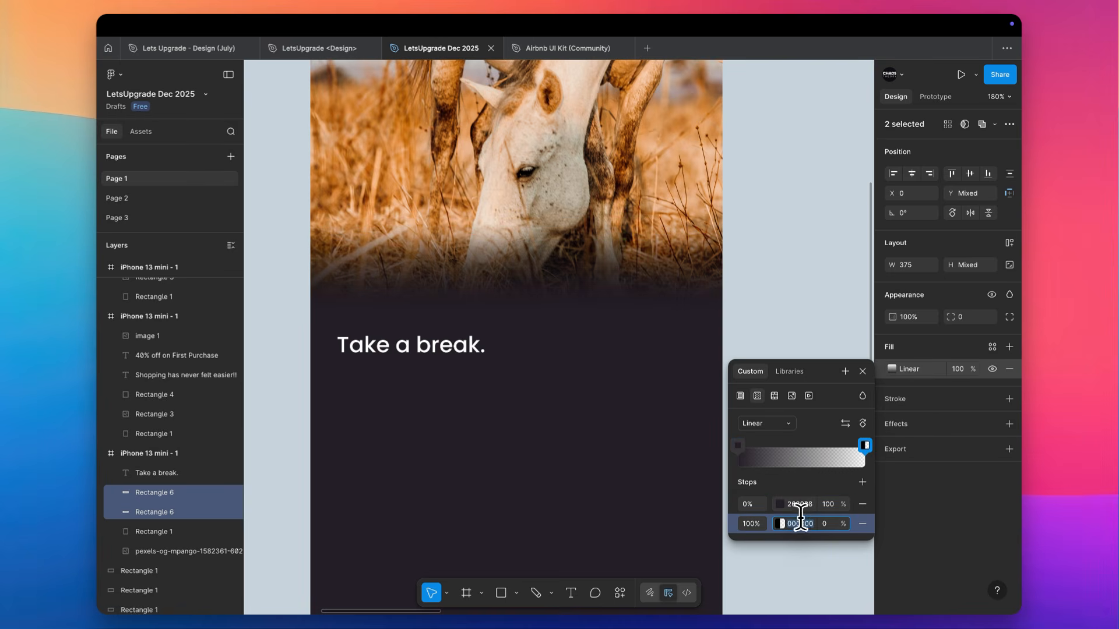
click(779, 257)
scroll(780, 256, down, 5)
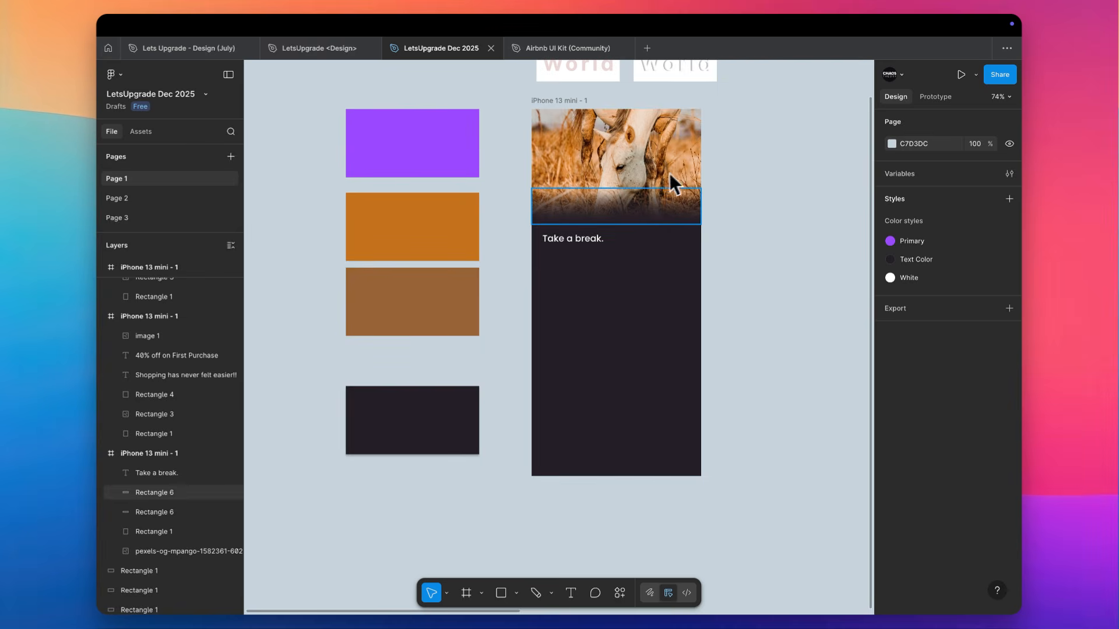
scroll(662, 139, up, 5)
scroll(553, 235, up, 5)
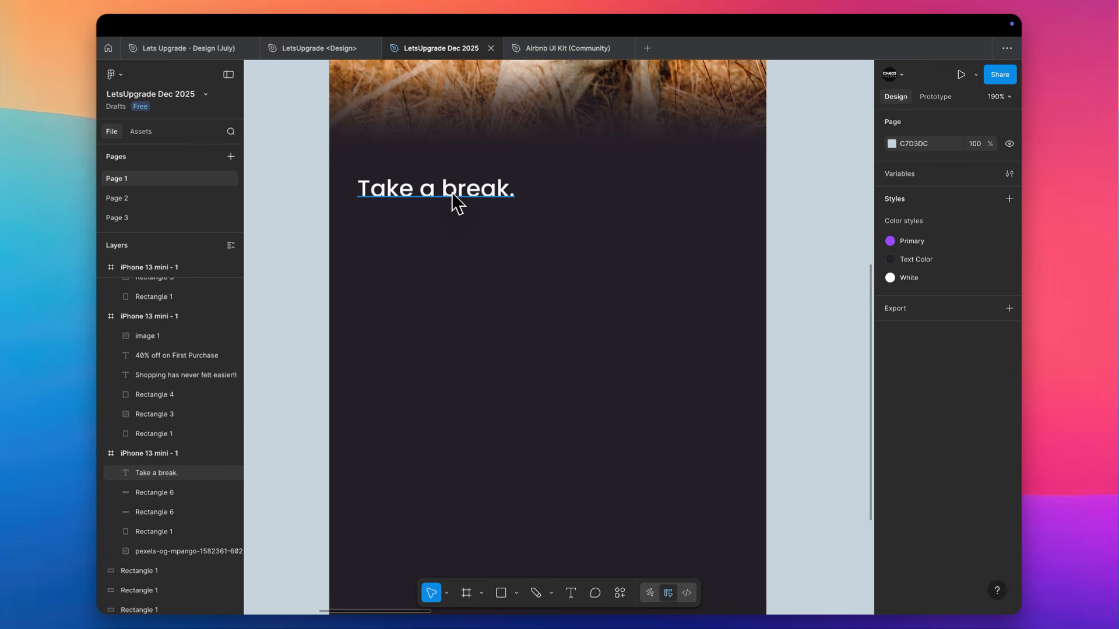
scroll(457, 203, down, 2)
scroll(452, 194, up, 2)
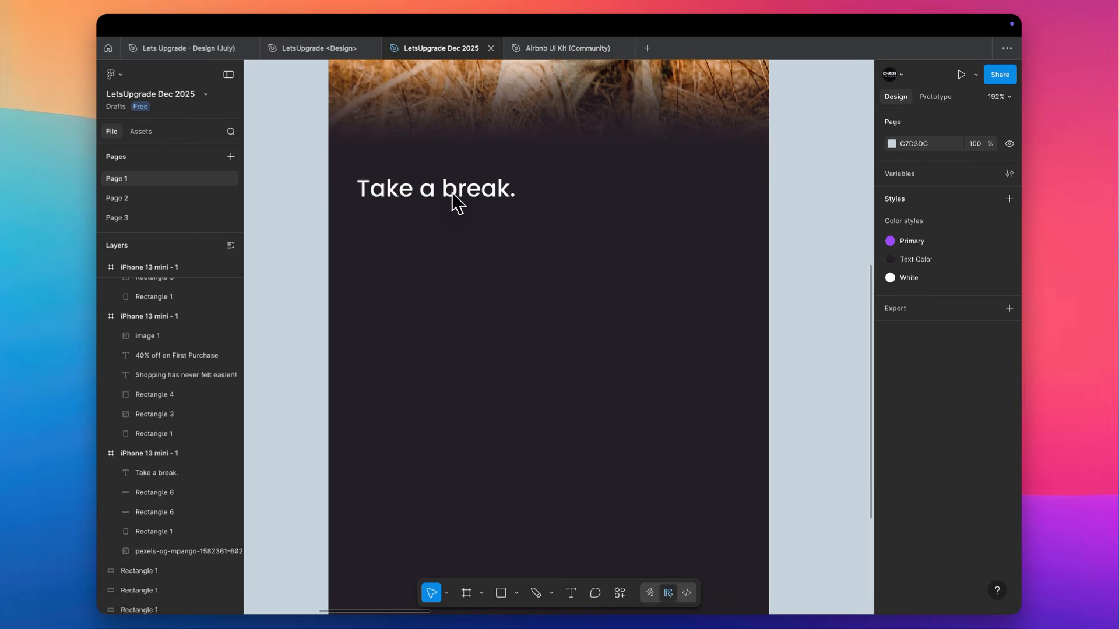
key(r)
mouse_move(362, 233)
mouse_down()
mouse_move(670, 275)
mouse_move(742, 291)
mouse_move(739, 301)
mouse_up()
scroll(739, 301, down, 3)
scroll(739, 300, down, 1)
key(Delete)
Place the white screen's purple Login button in the dark frame below the "Take a break." text
scroll(737, 291, right, 10)
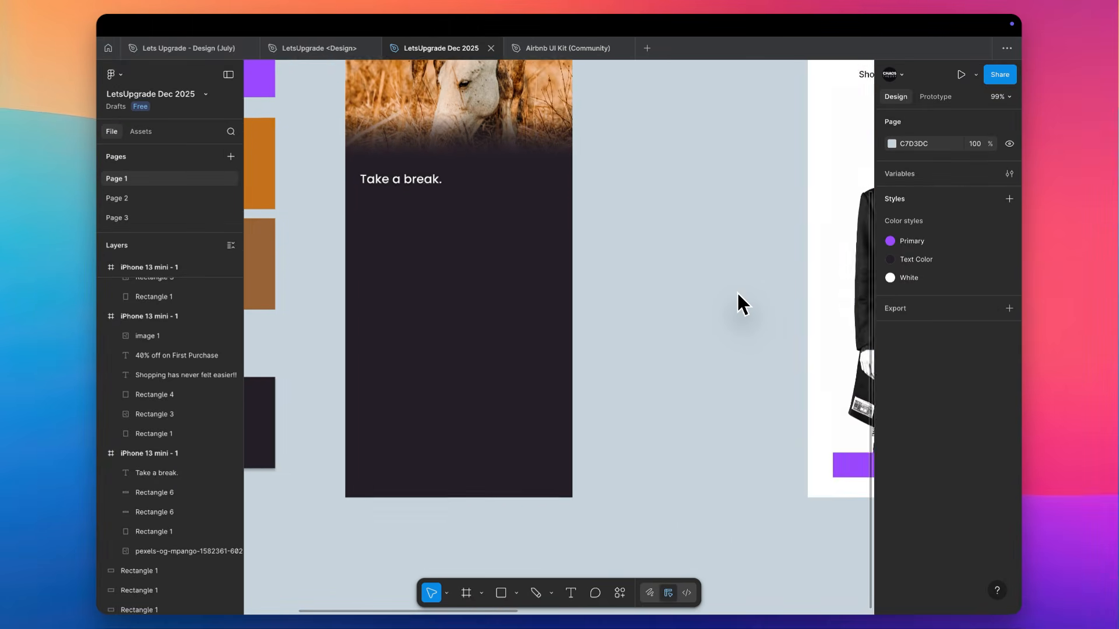
click(716, 460)
drag(715, 460, 365, 238)
scroll(365, 239, up, 5)
scroll(375, 250, left, 3)
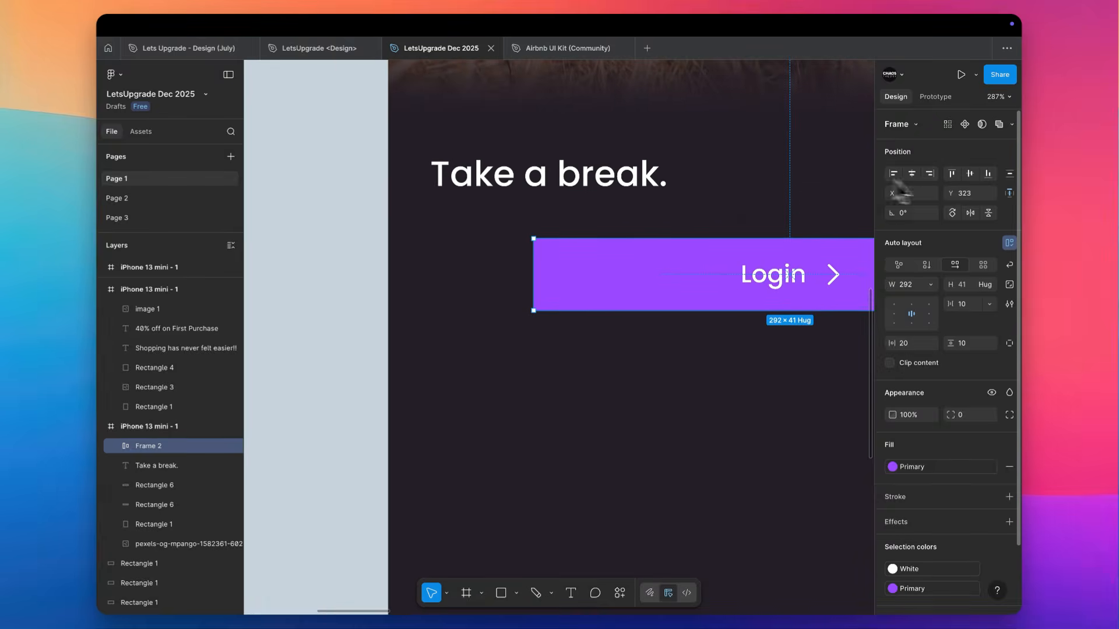
Center the Login button horizontally in the dark frame and resize it to 328 wide at X 24, Y 368
click(911, 173)
click(988, 174)
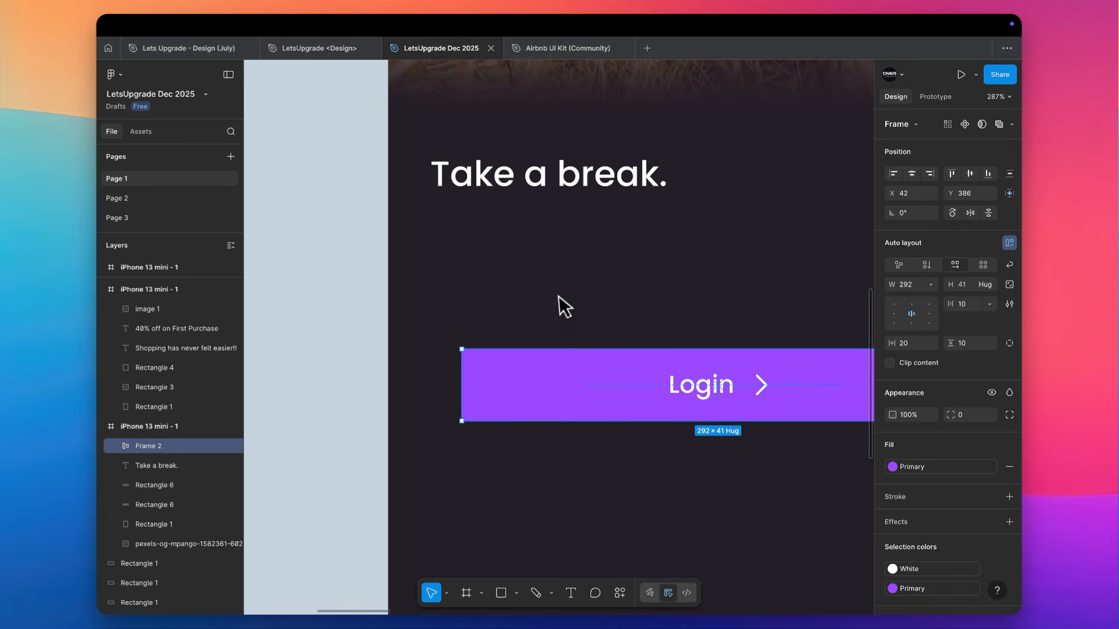
drag(547, 355, 430, 350)
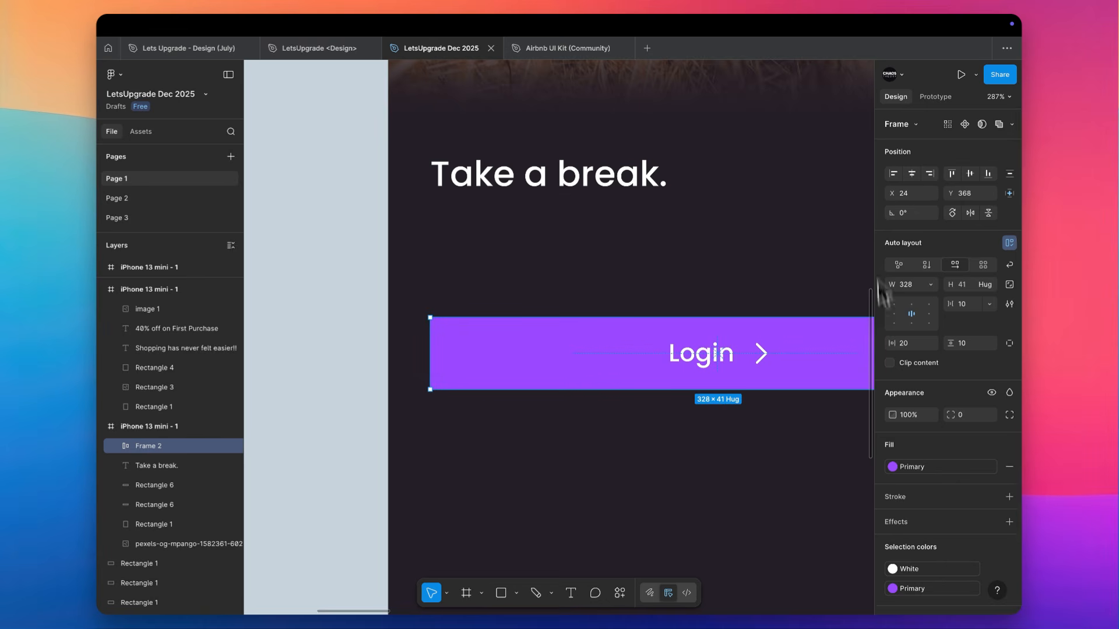
scroll(751, 482, right, 3)
scroll(752, 482, down, 2)
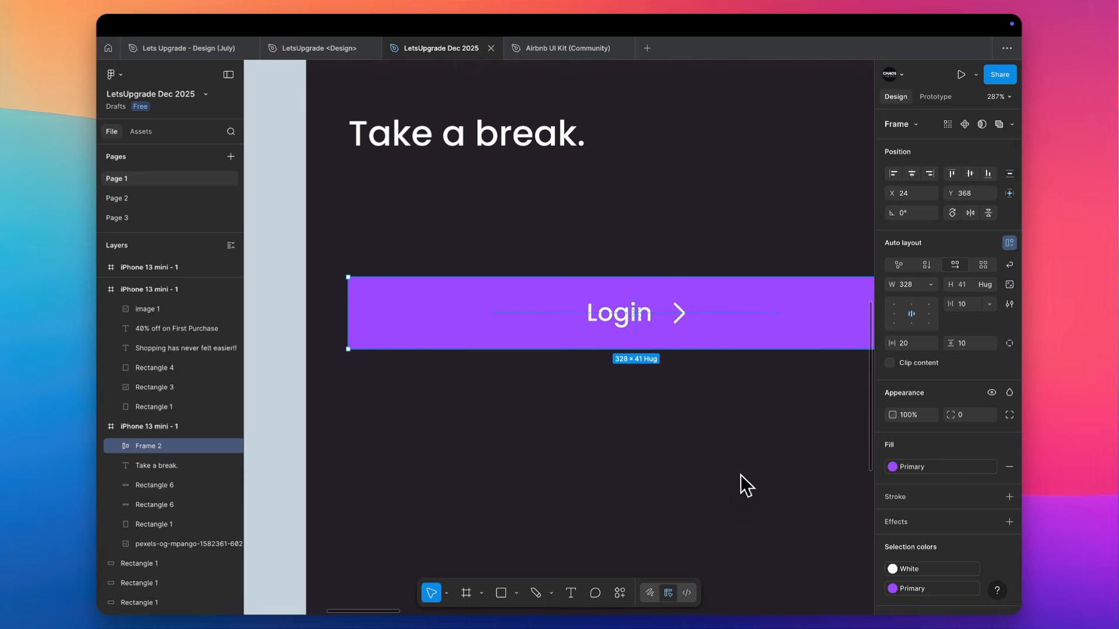
Replace the Login button's purple fill with the sampled dark background color, lightened to 373039
key(i)
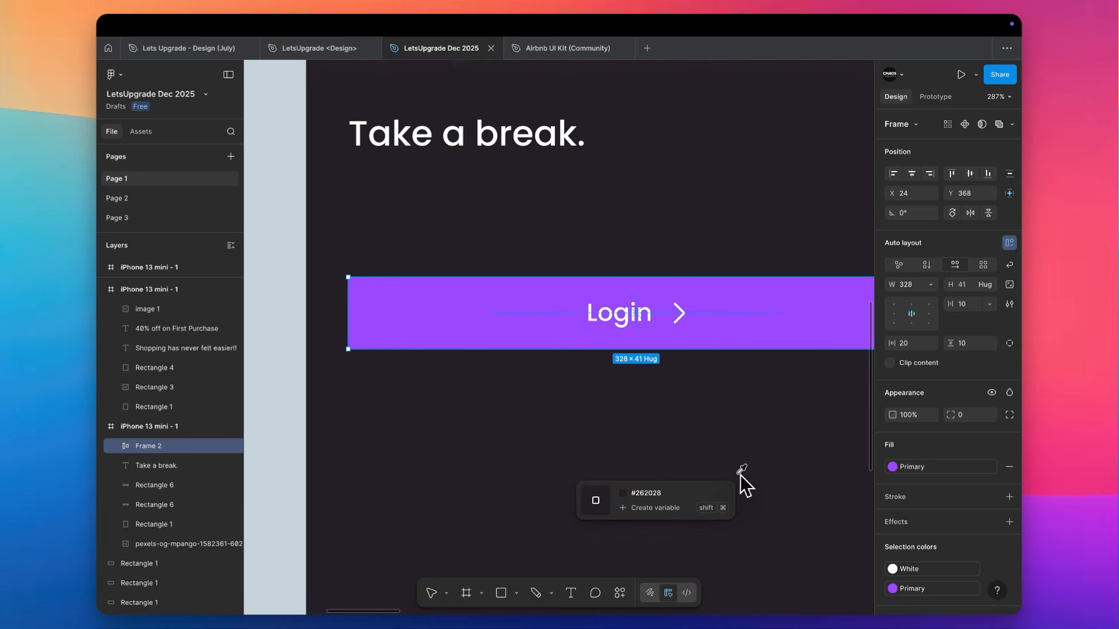
click(724, 408)
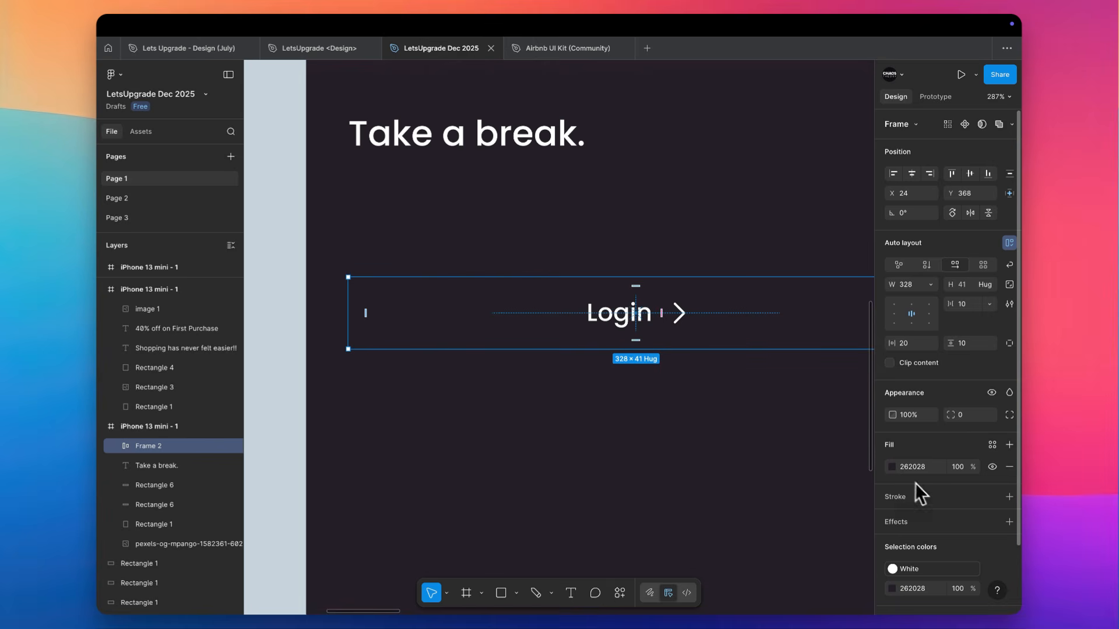
click(892, 467)
click(761, 453)
drag(761, 457, 758, 456)
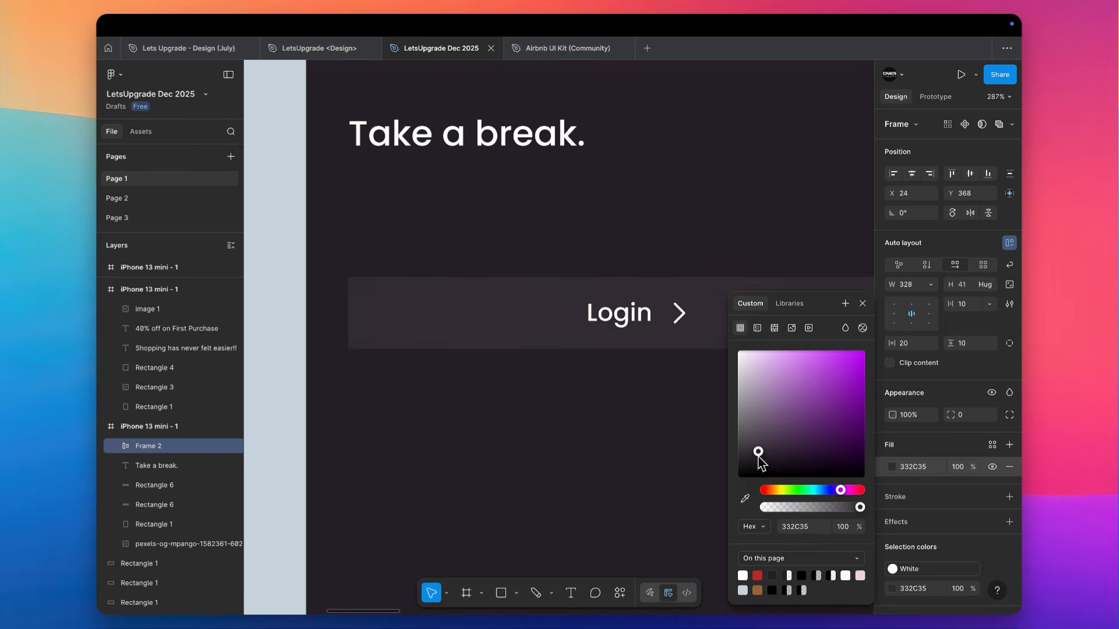
Round the Login button's corners to a radius of 8
scroll(625, 467, right, 3)
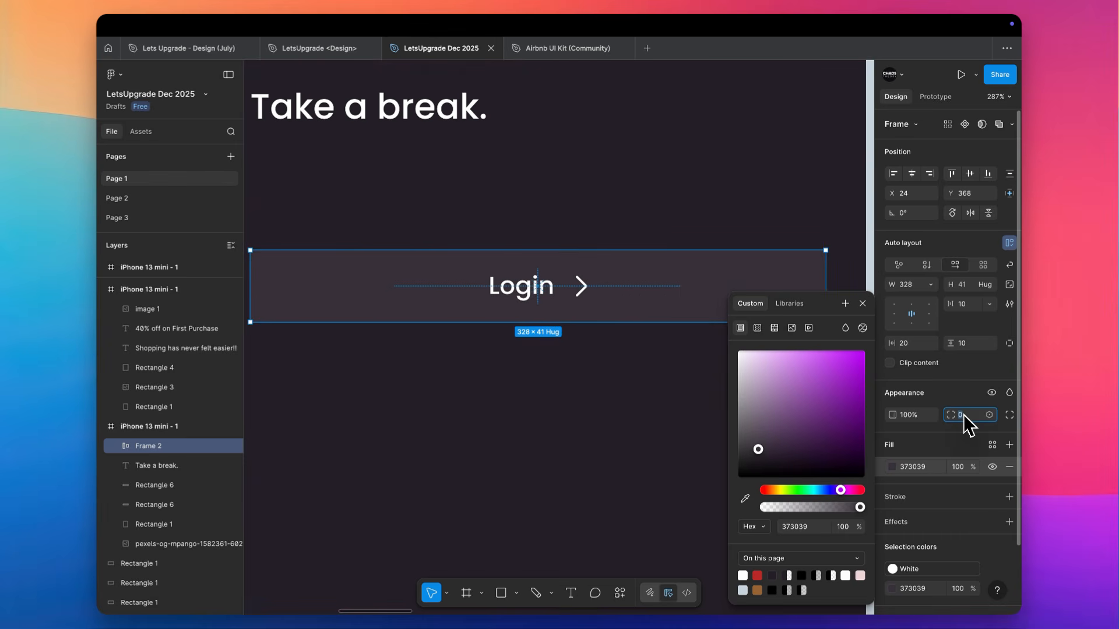
key(Return)
click(596, 155)
scroll(597, 155, down, 5)
scroll(597, 155, up, 4)
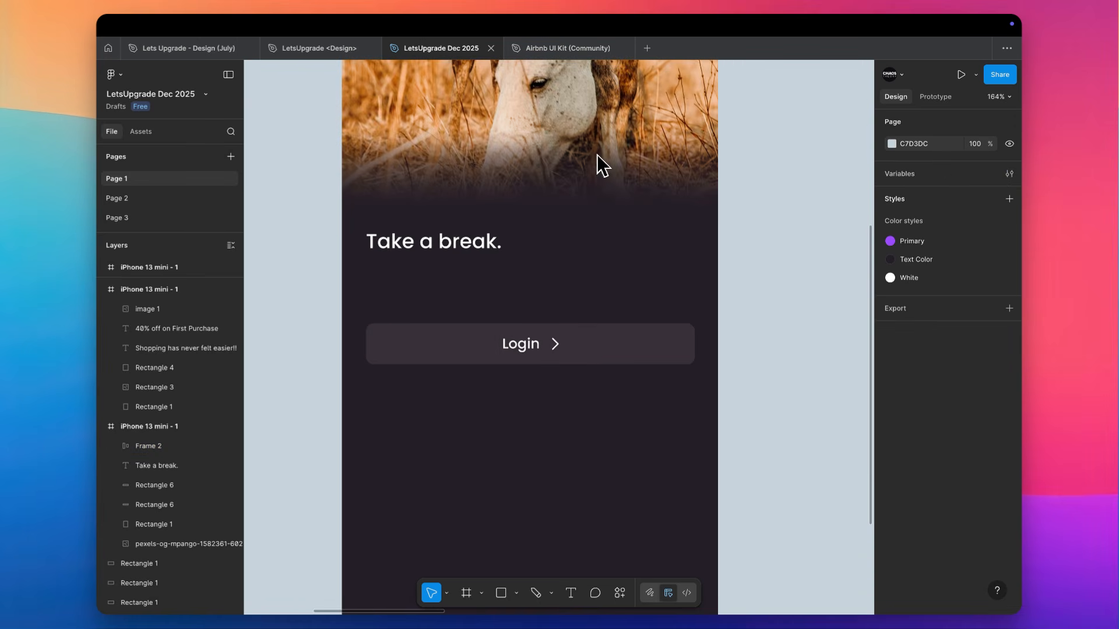
Change the button's label from "Login" to "First Name"
scroll(547, 246, up, 3)
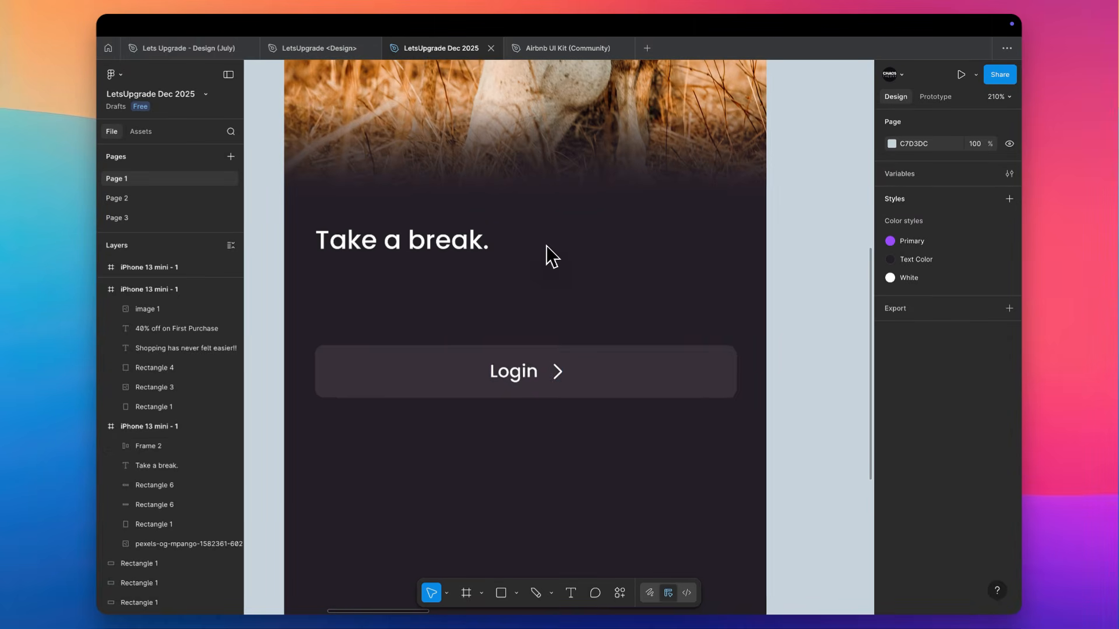
click(516, 382)
click(519, 374)
double_click(518, 374)
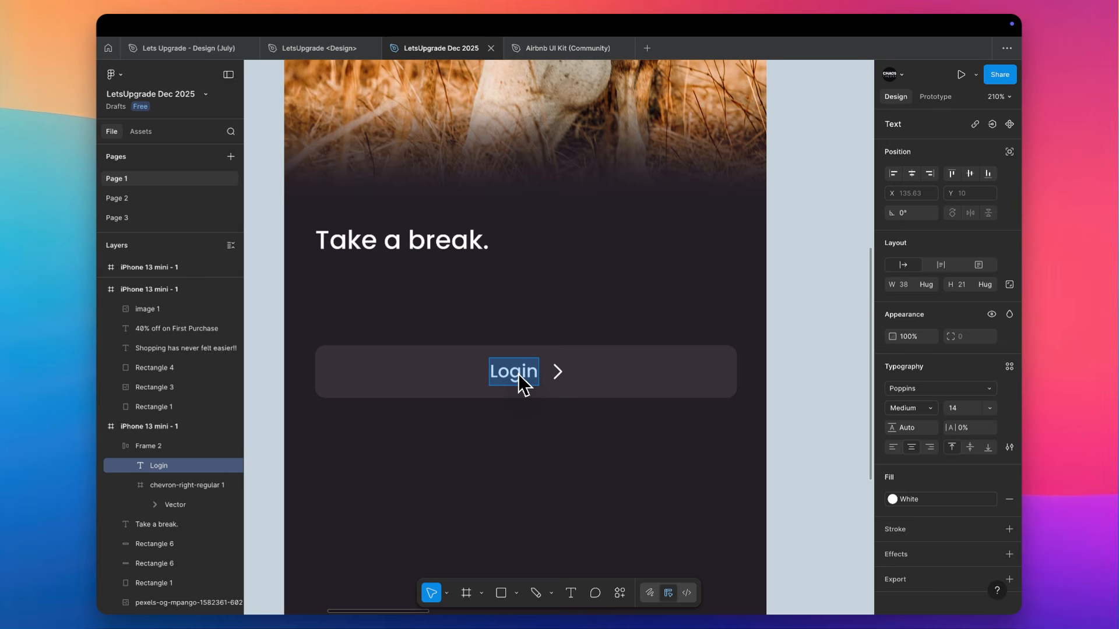
text(First Name)
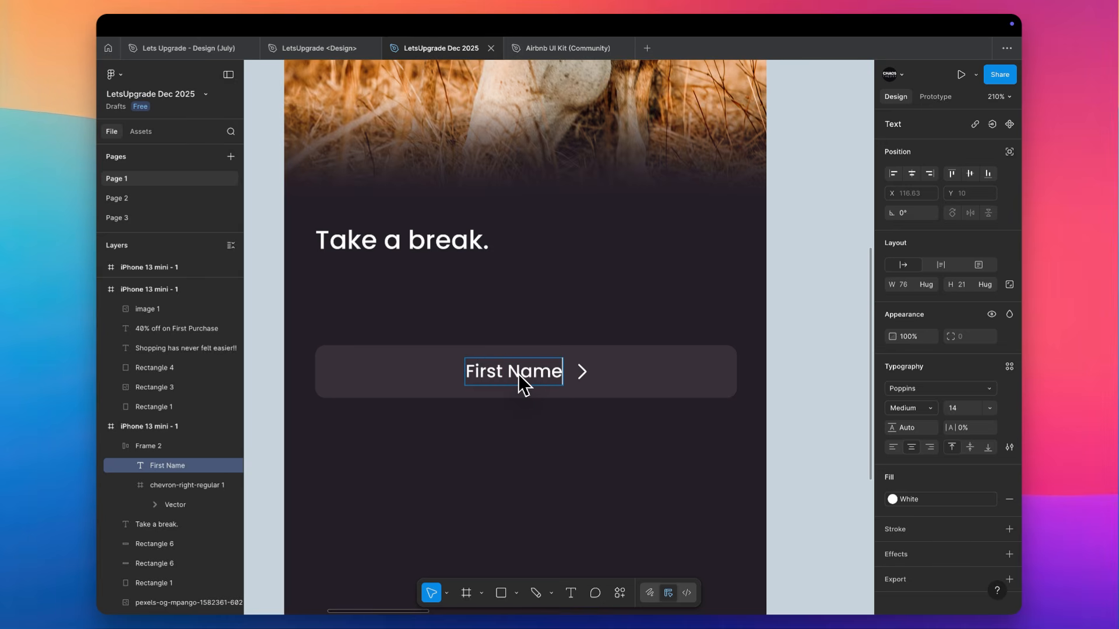
key(Escape)
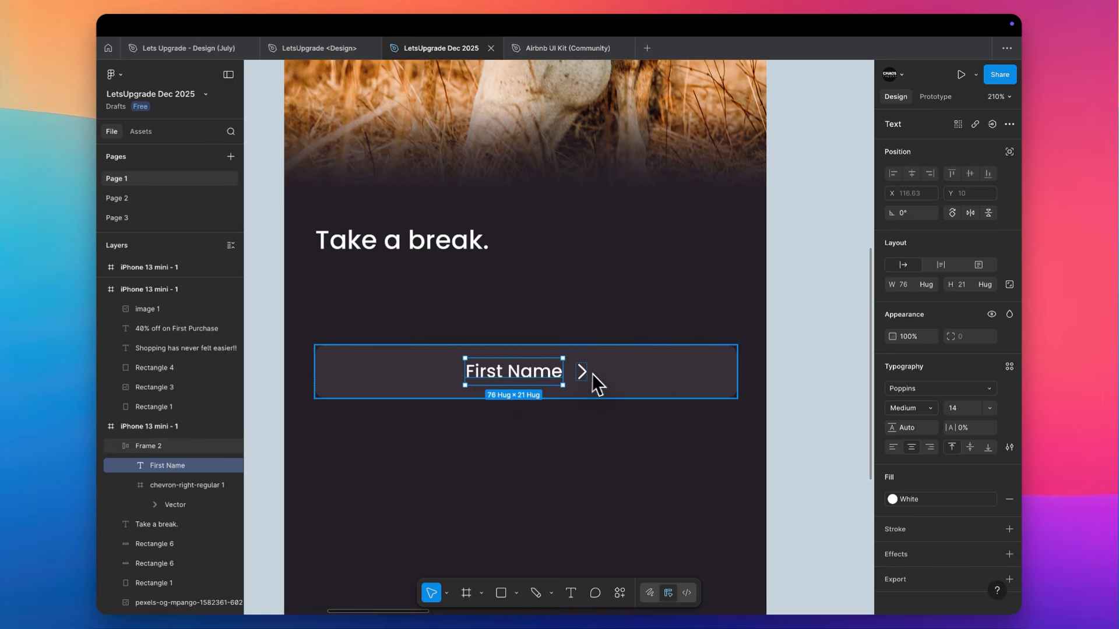
Delete the chevron from the First Name button and shrink the button's width to hug its label
click(580, 373)
key(Delete)
click(635, 370)
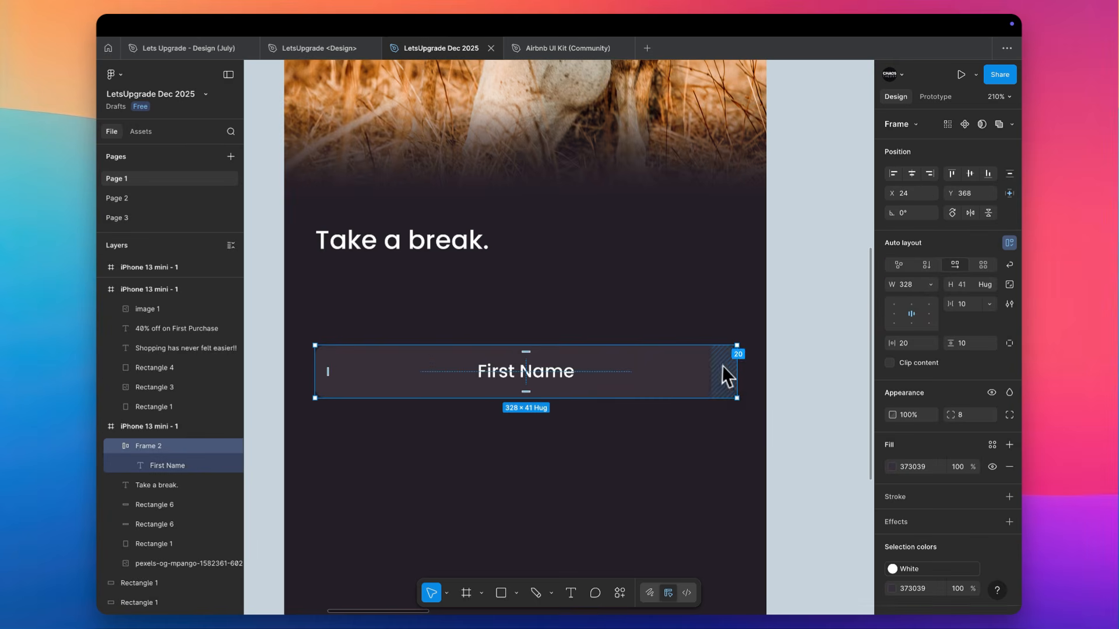
double_click(737, 373)
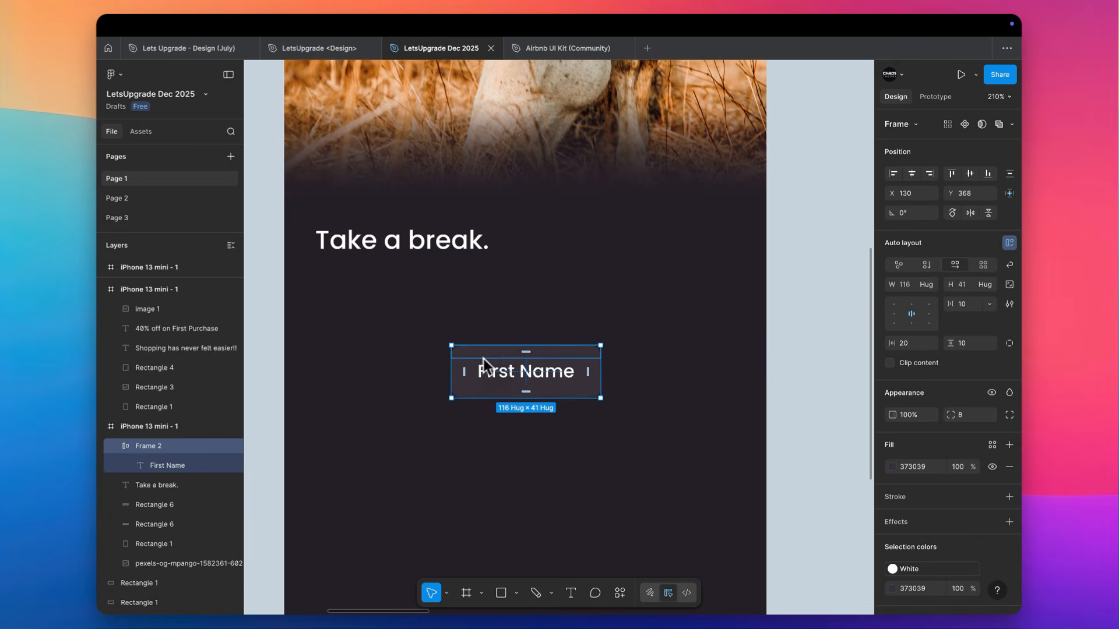
Duplicate the First Name button beside the original and relabel the copy "Last Name"
drag(484, 361, 643, 367)
double_click(658, 370)
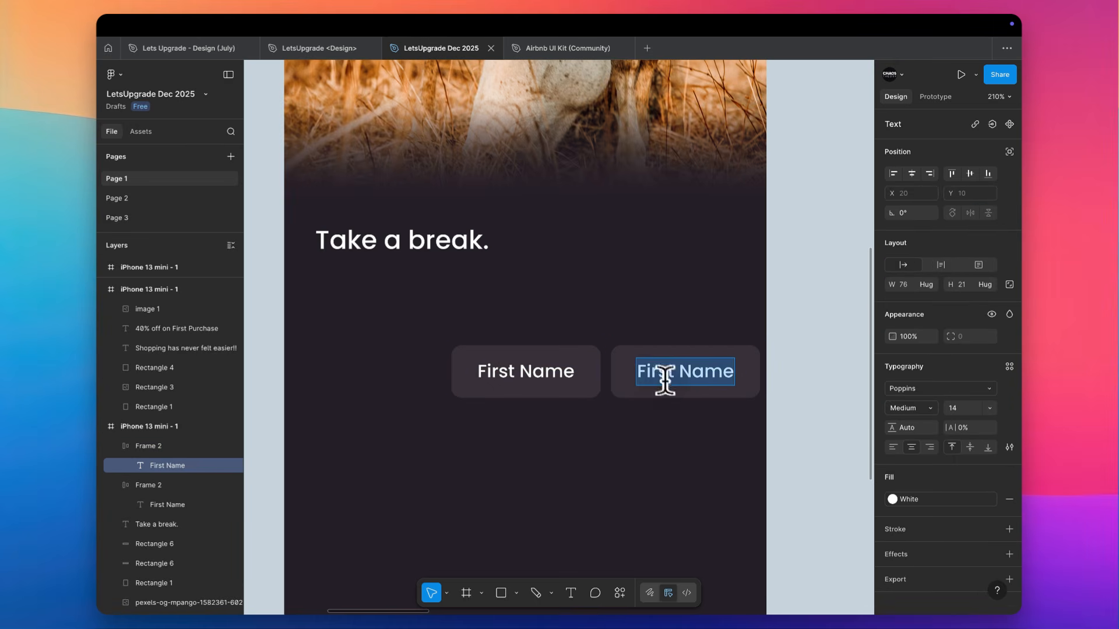
text(Last)
key(Escape)
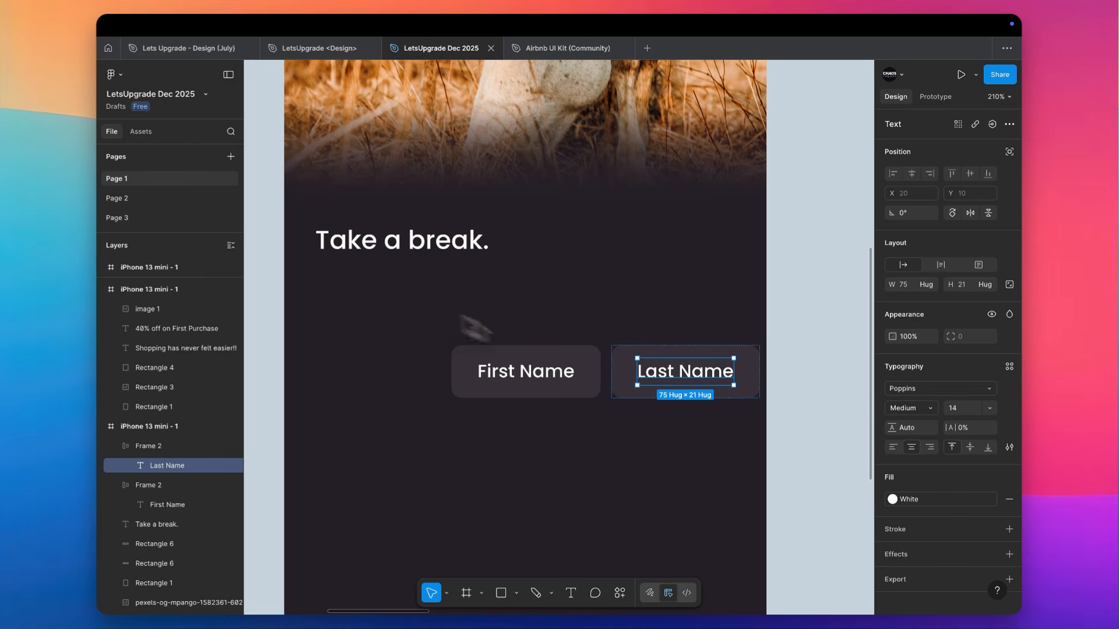
Set the First Name label's font weight to Regular and copy its properties onto the Last Name label
click(402, 240)
scroll(482, 344, up, 2)
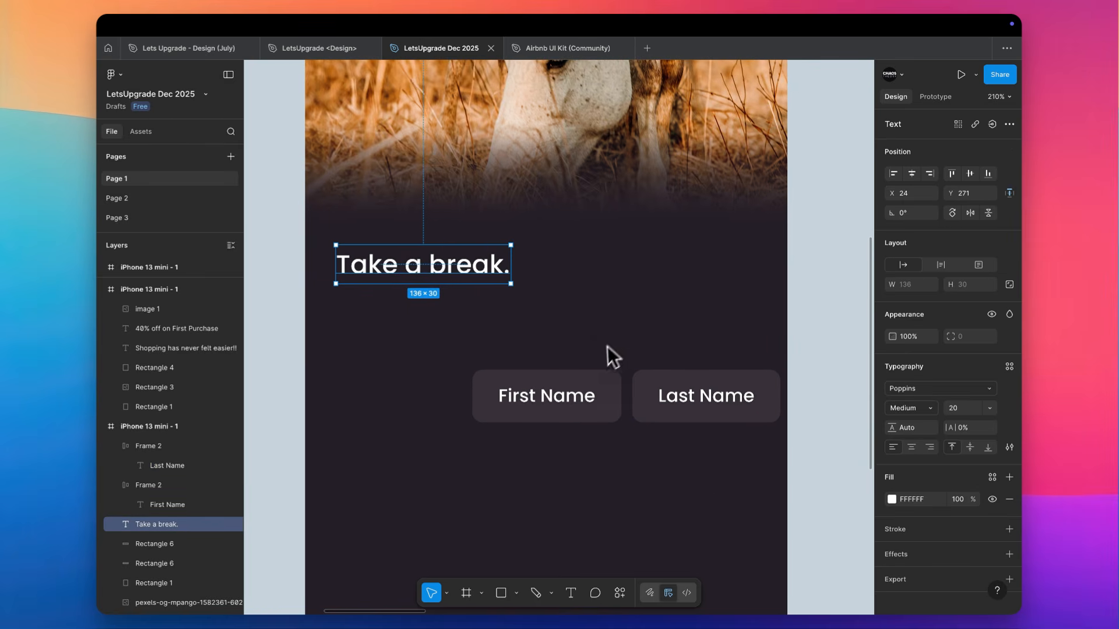
click(559, 408)
click(912, 408)
click(916, 393)
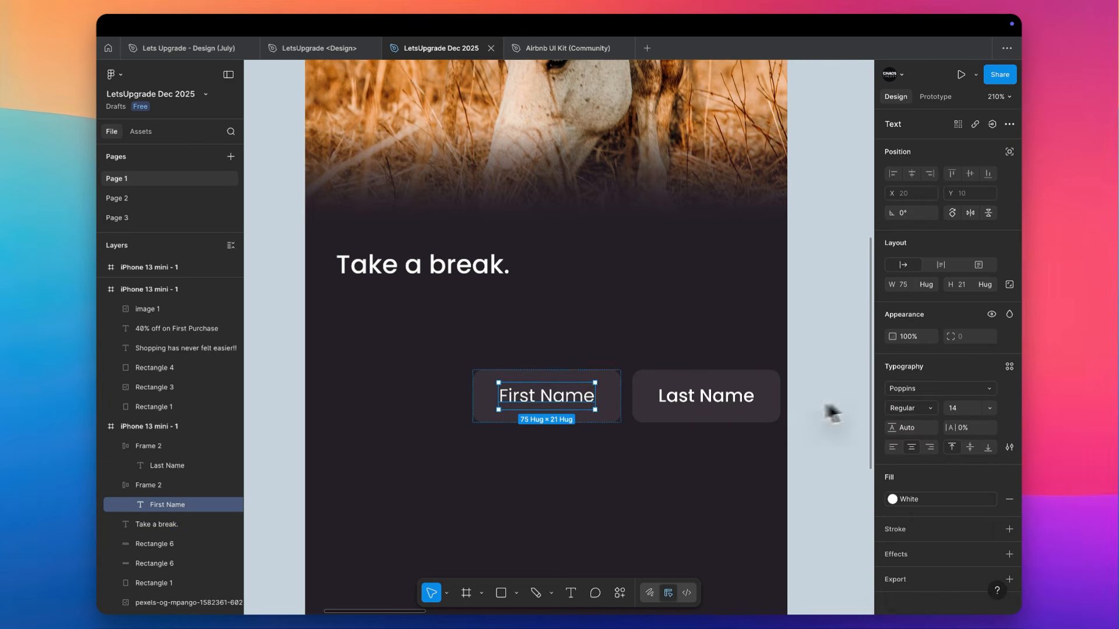
key(super+alt+c)
click(715, 400)
key(super+alt+v)
Move the First Name and Last Name fields together beneath the "Take a break." heading, aligned to its starting edge
click(604, 382)
shift+click(669, 395)
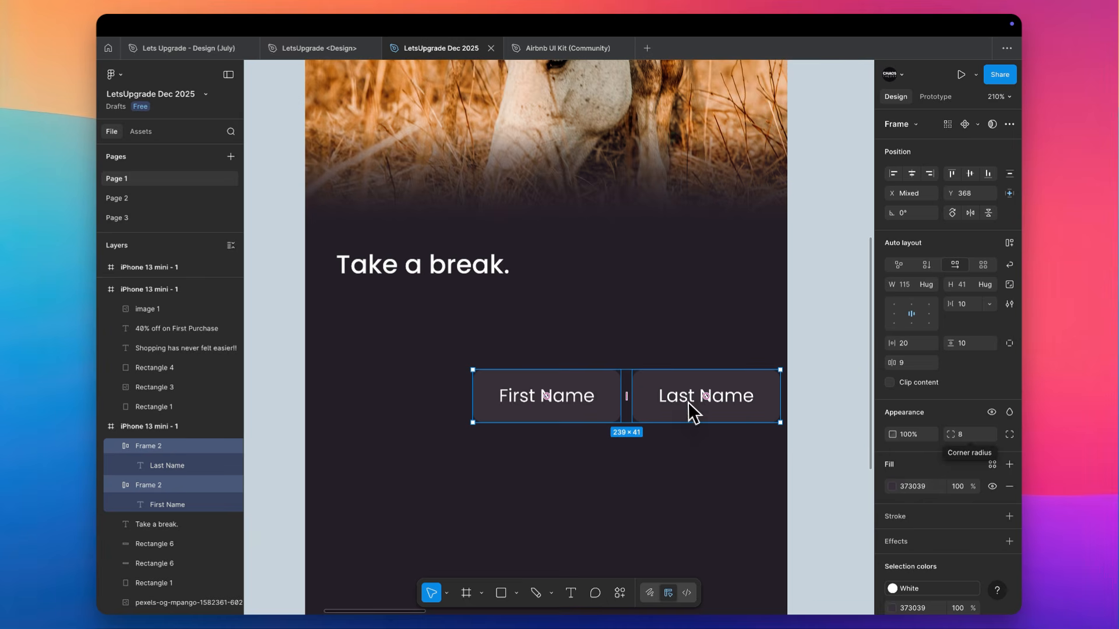
drag(533, 392, 395, 328)
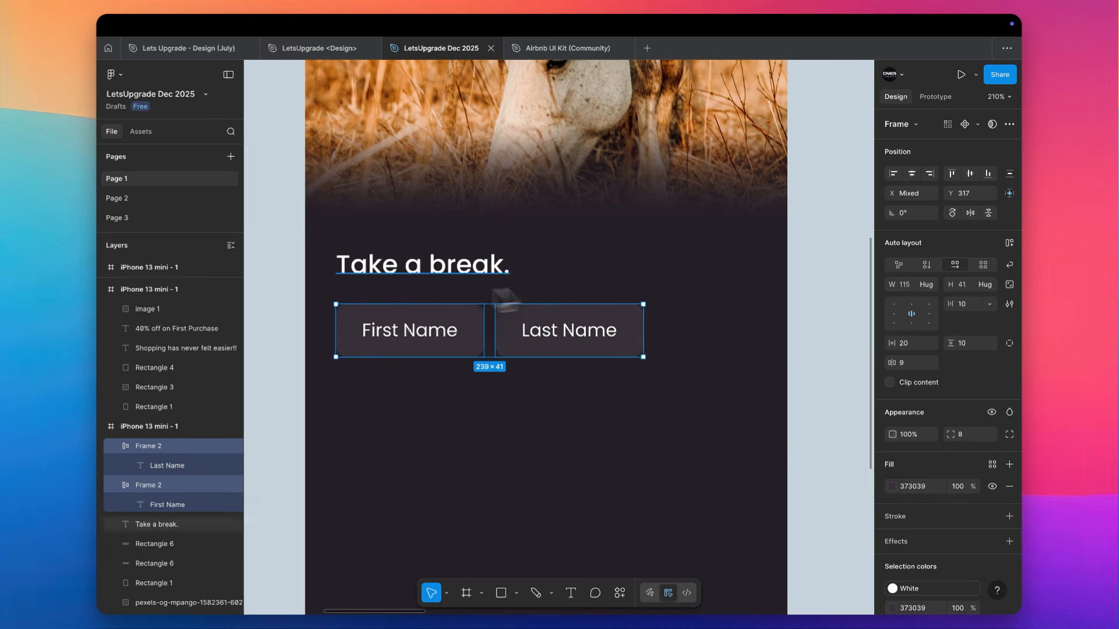
Wrap the two name fields in an auto layout row, widen it to 326 and centre it horizontally on the screen
key(shift+a)
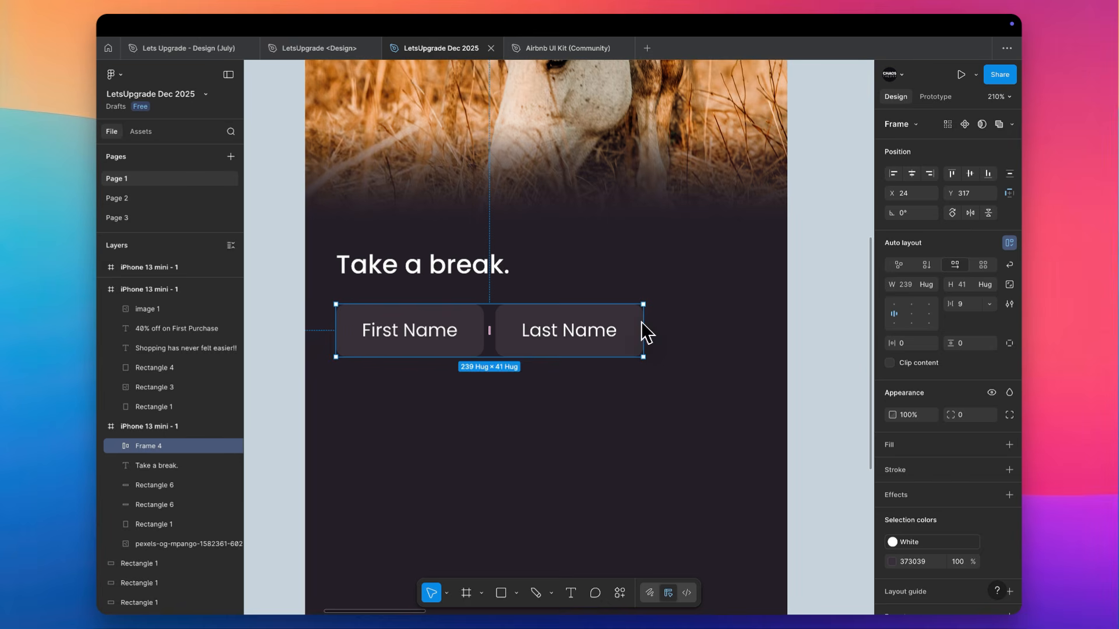
drag(641, 322, 756, 320)
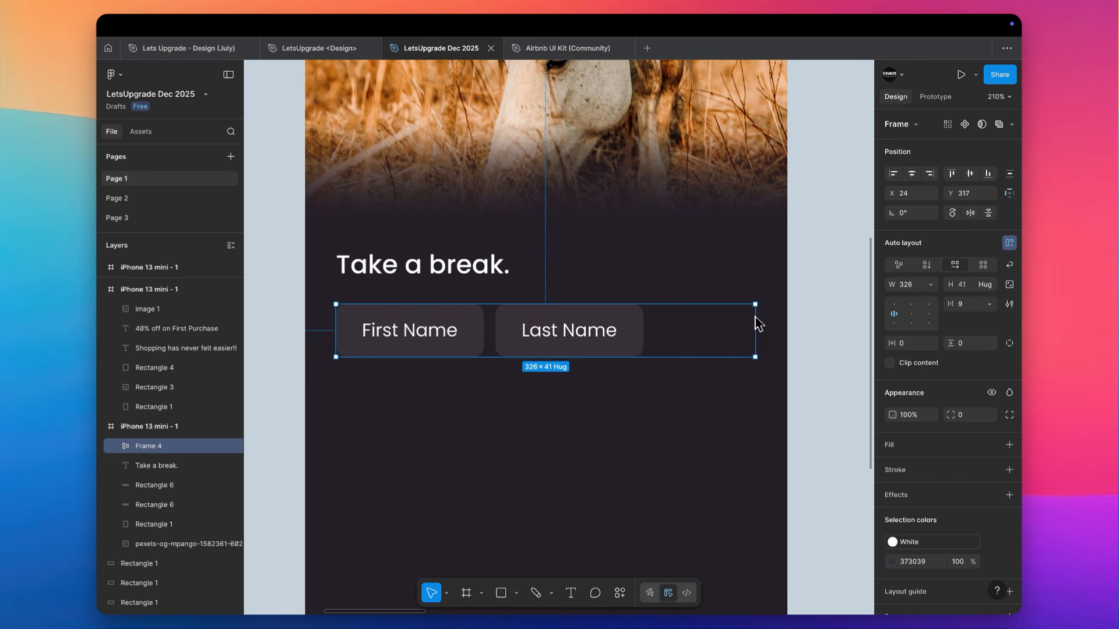
click(911, 173)
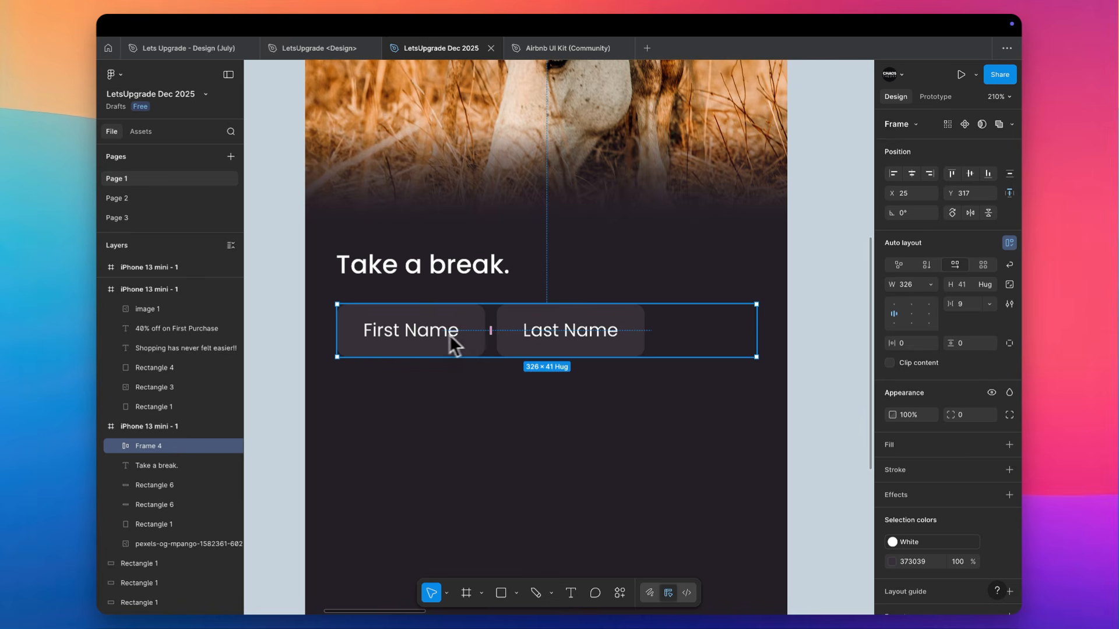
Rename the First Name field's layer to "Frame 1" inside the auto layout row
click(116, 446)
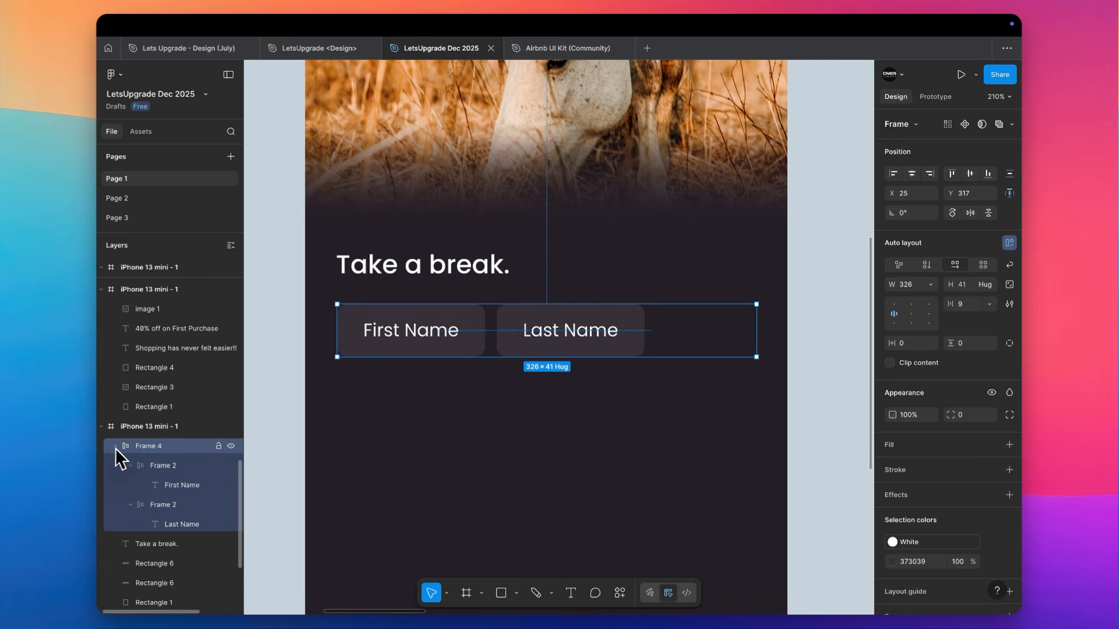
click(130, 467)
click(130, 485)
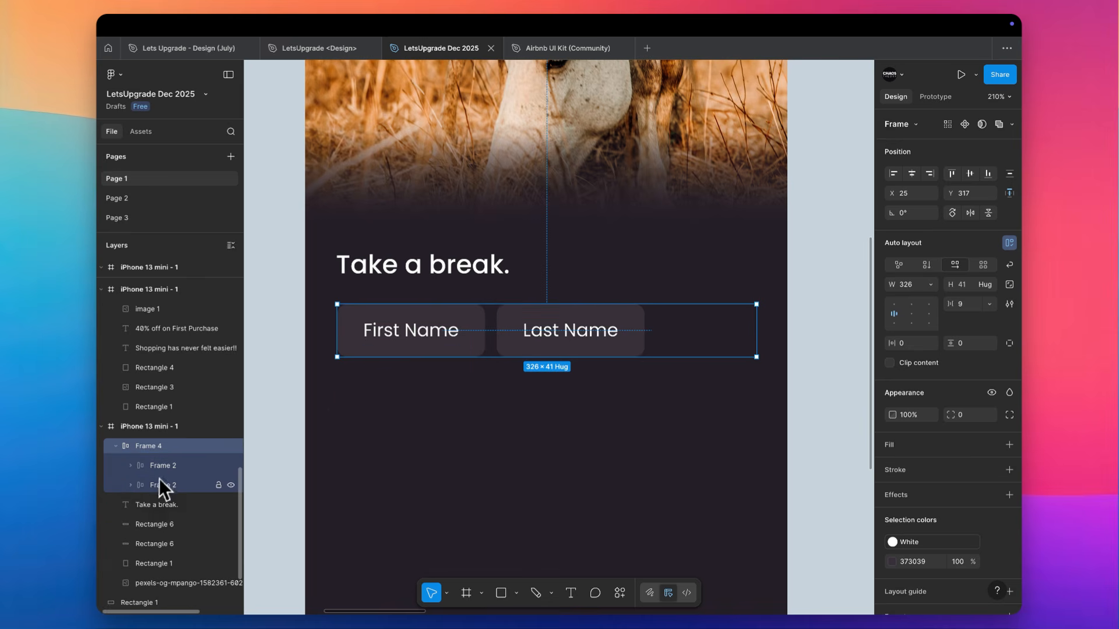
double_click(169, 467)
key(BackSpace)
text(1)
key(Return)
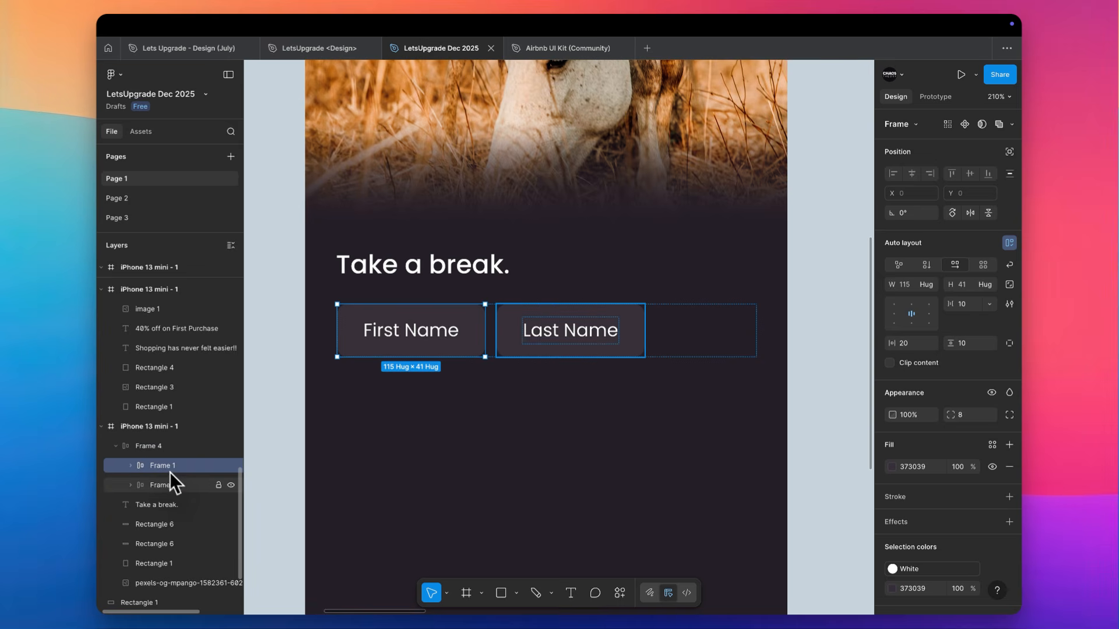
Set the horizontal gap of the auto layout row holding both name fields to Auto
click(176, 485)
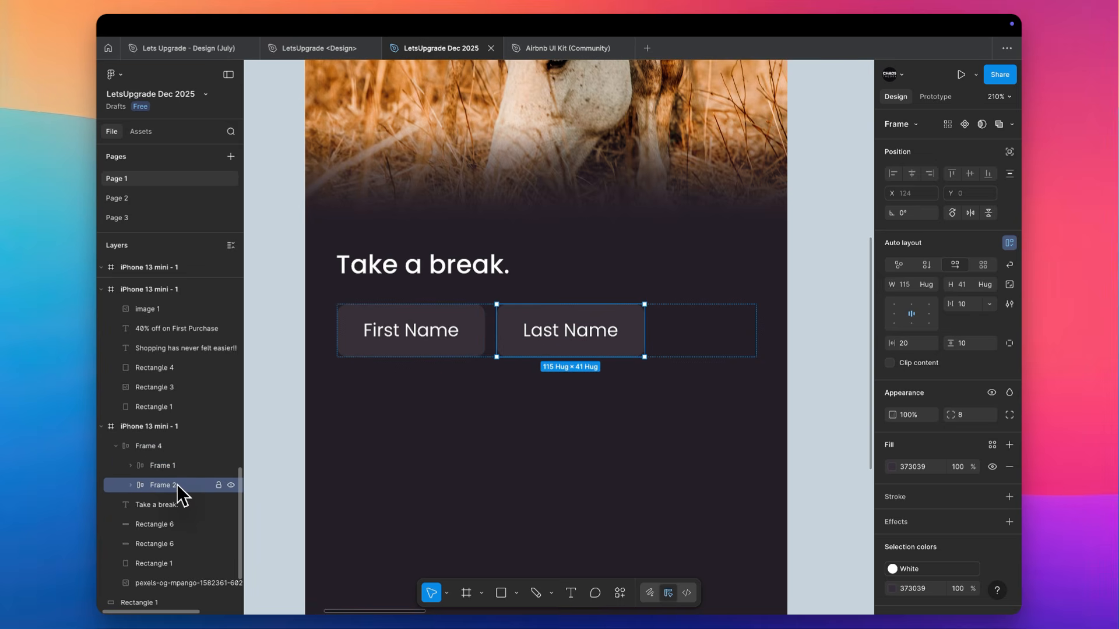
shift+click(180, 469)
click(180, 452)
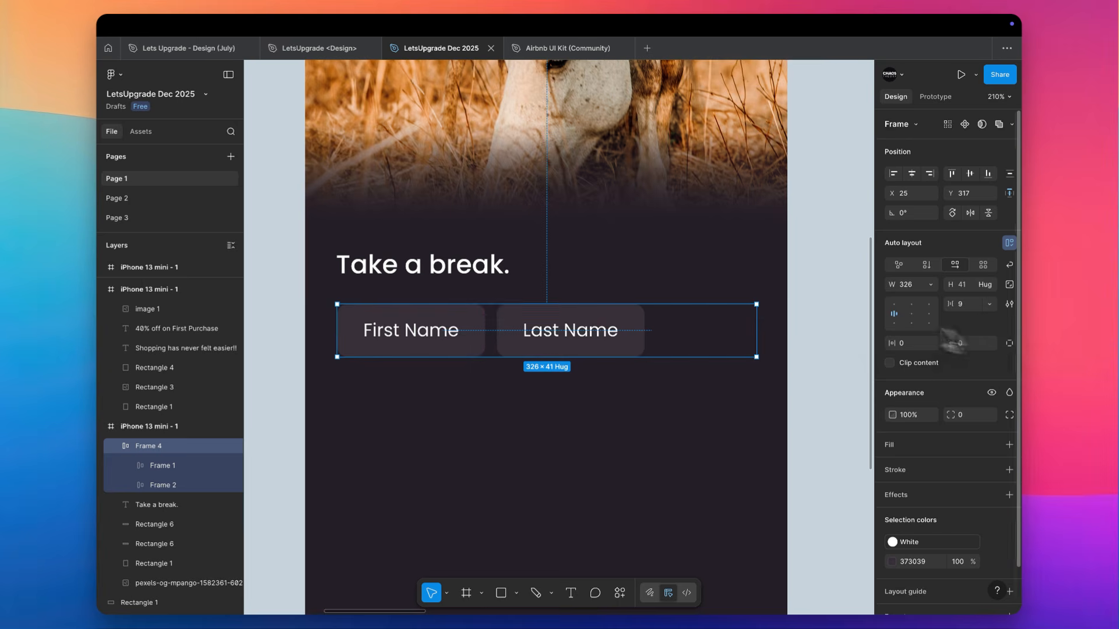
click(990, 305)
click(986, 321)
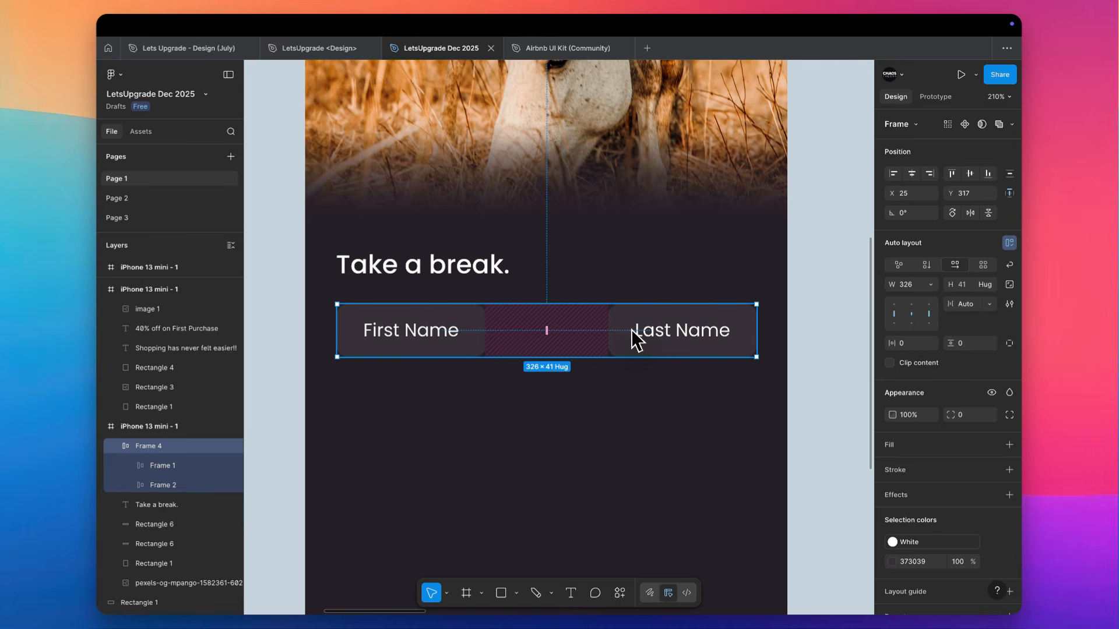
Make both the First Name and Last Name fields fill their container's width
click(467, 333)
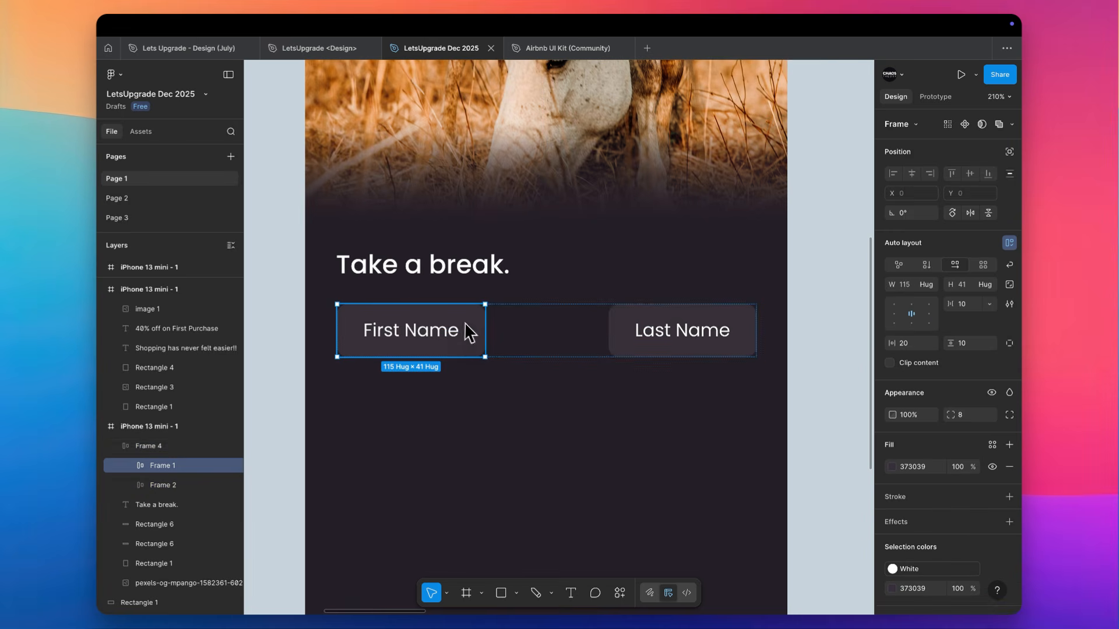
shift+click(662, 338)
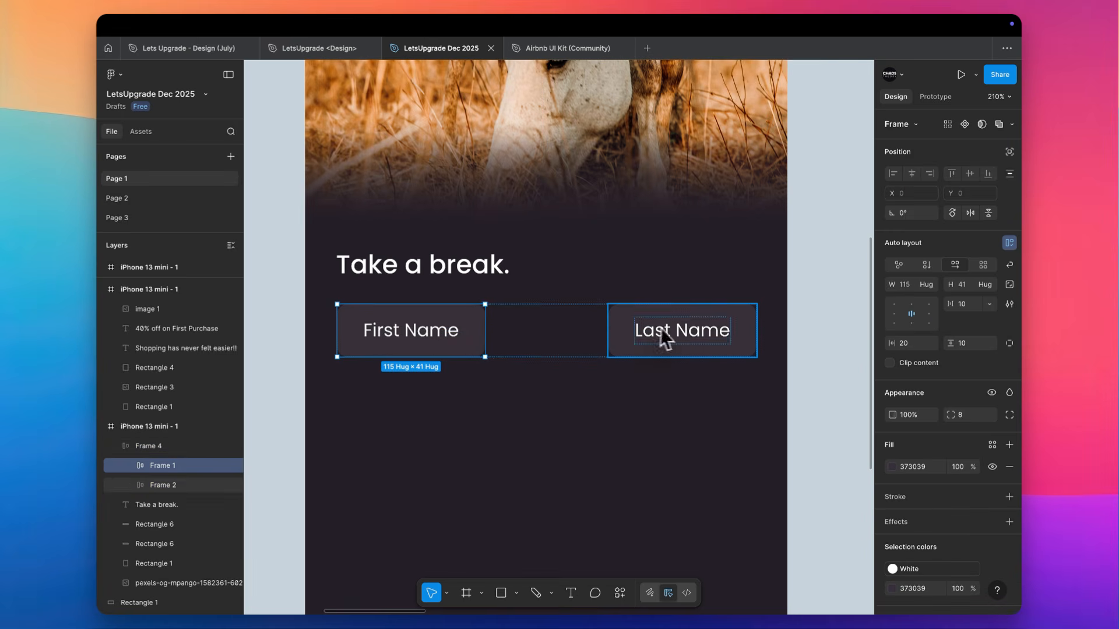
click(932, 286)
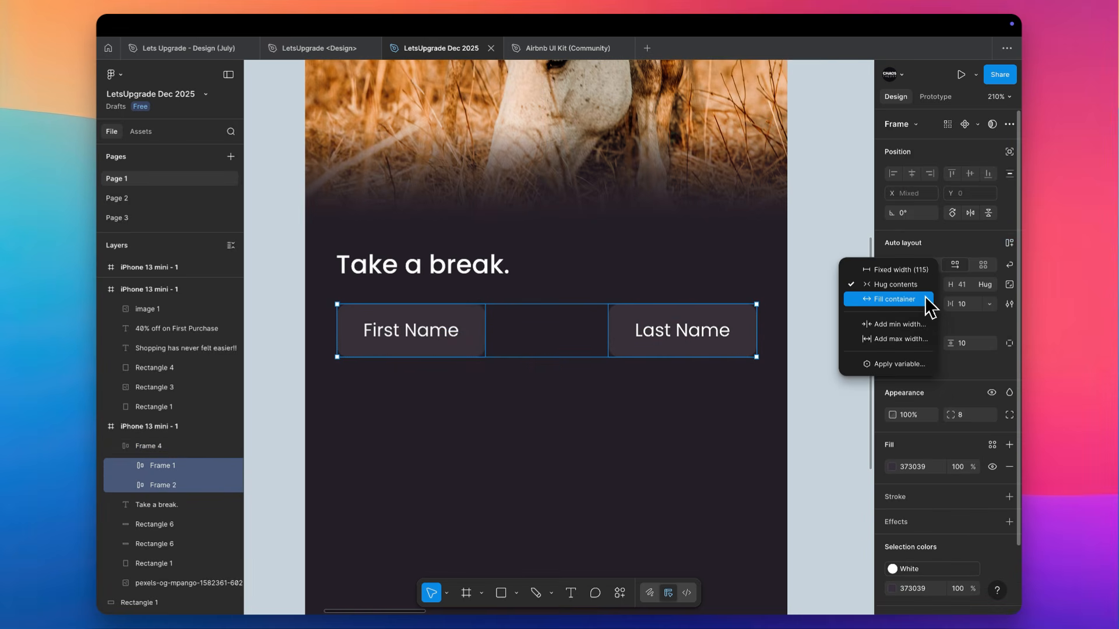
click(929, 300)
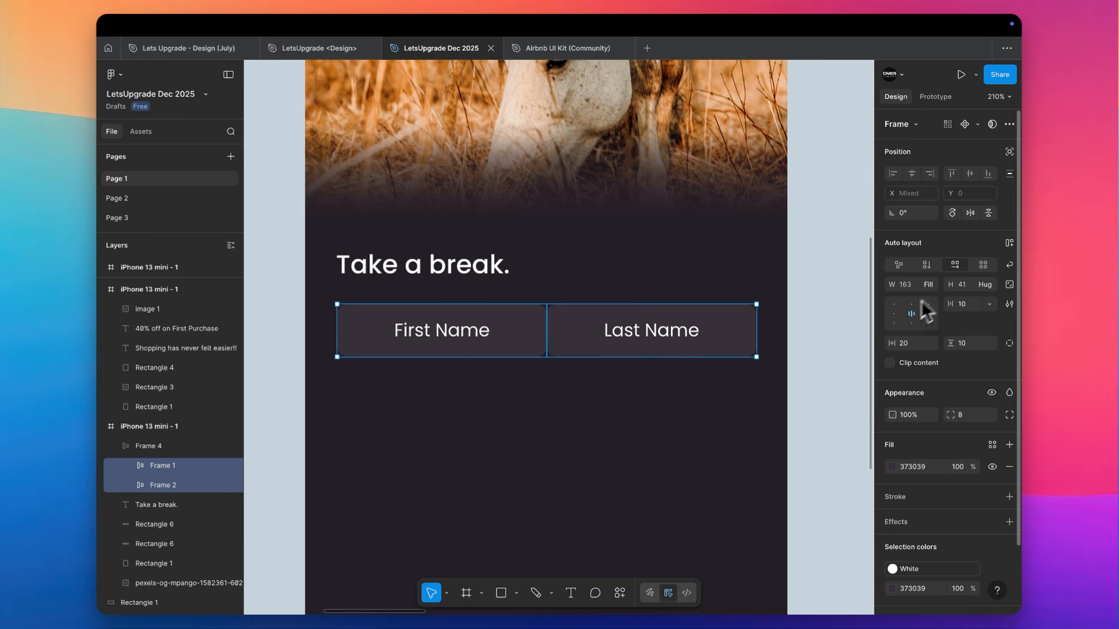
Set the gap between the First Name and Last Name fields to 10
click(184, 451)
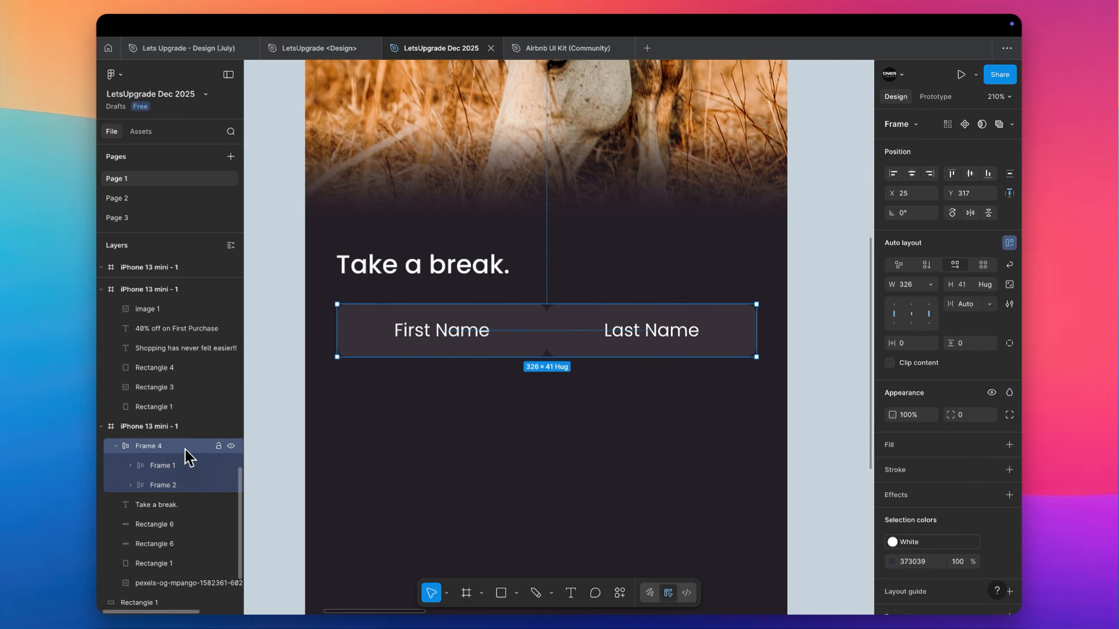
click(972, 305)
text(10)
key(Return)
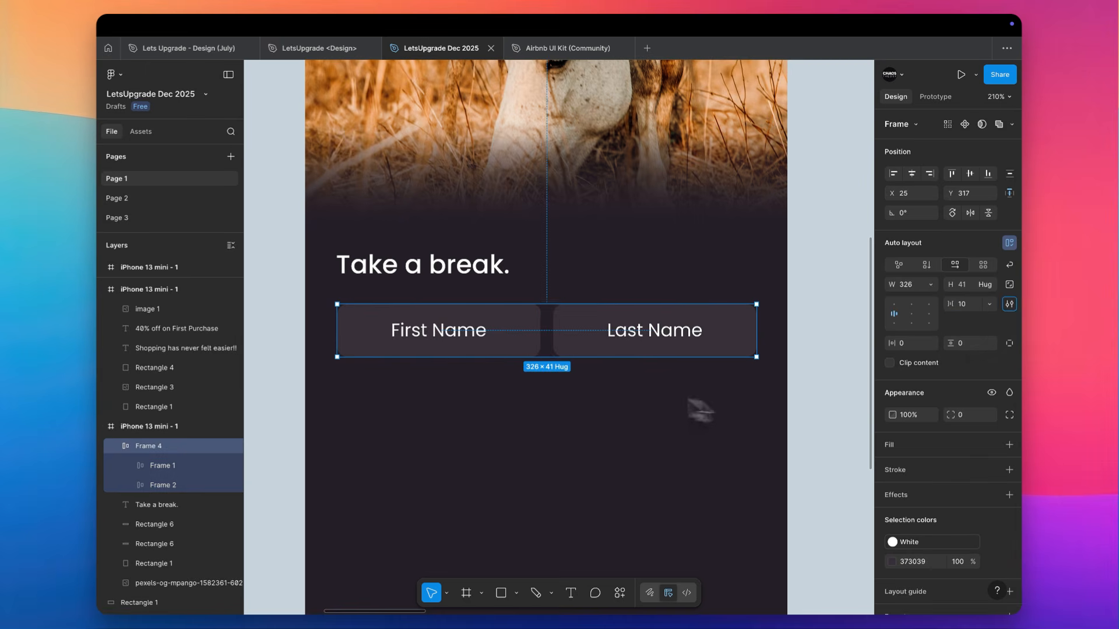
click(542, 405)
scroll(567, 384, down, 3)
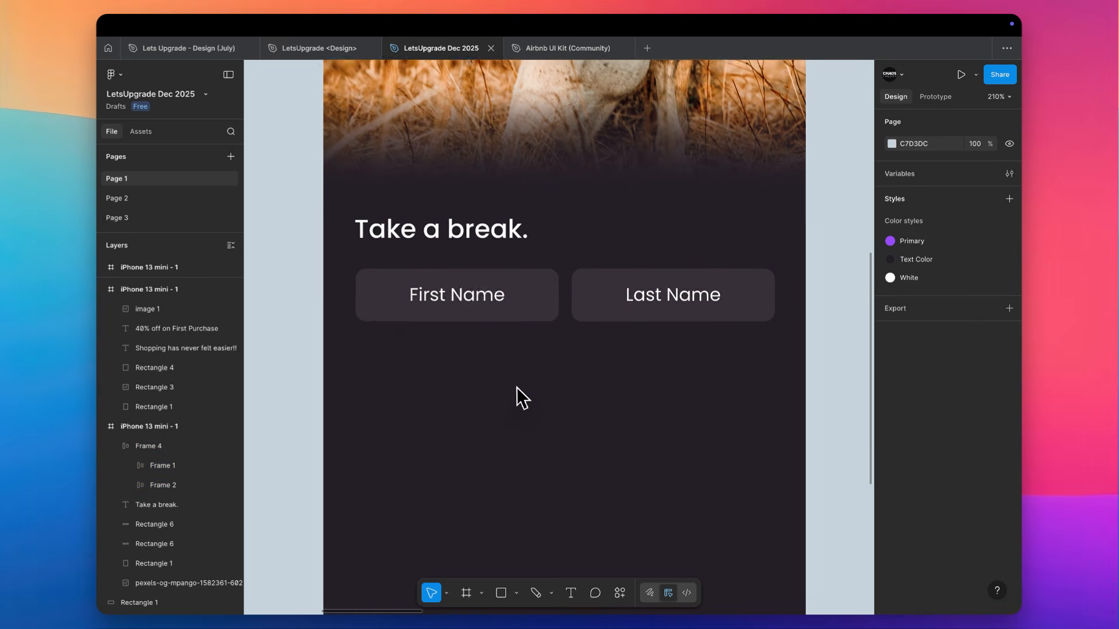
Left-align the labels inside both name fields and set the fields' horizontal padding to 16
double_click(446, 290)
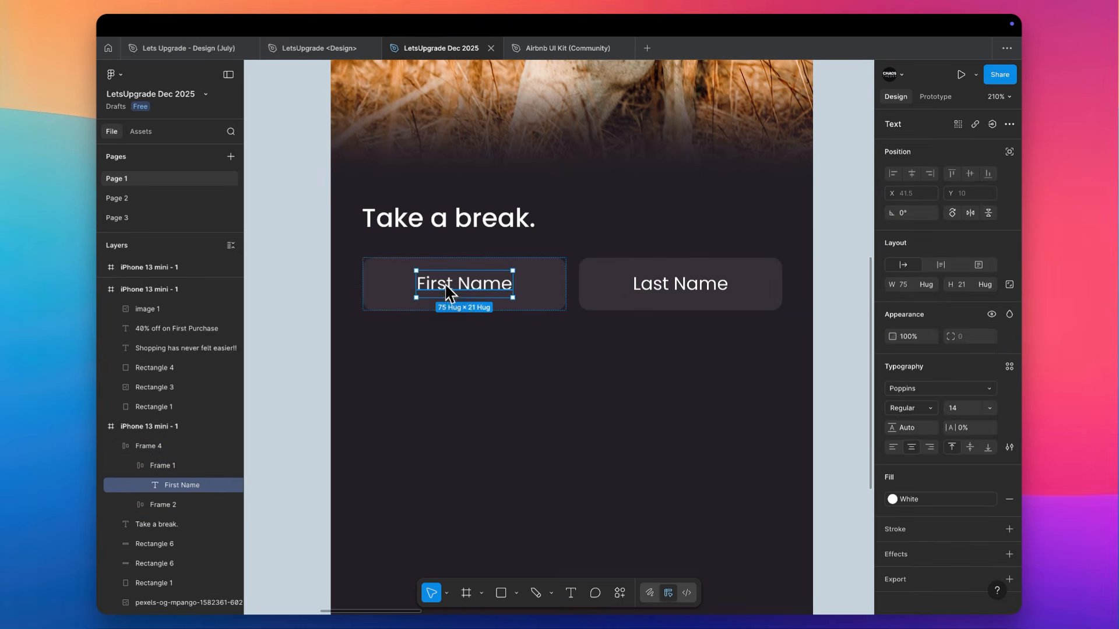
click(520, 420)
click(528, 296)
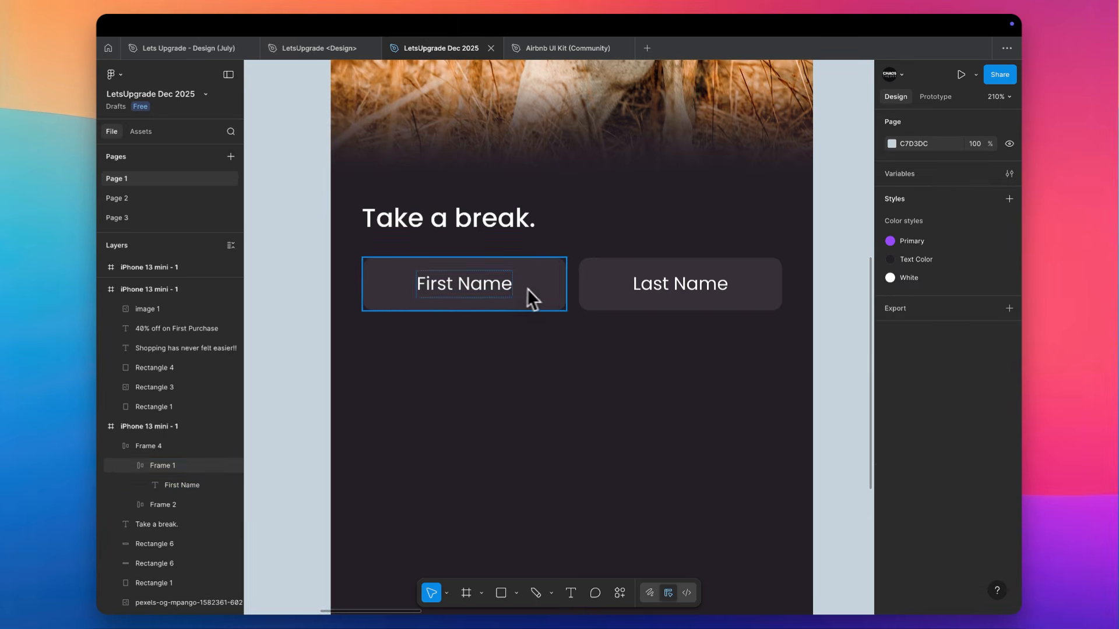
shift+click(582, 285)
click(895, 314)
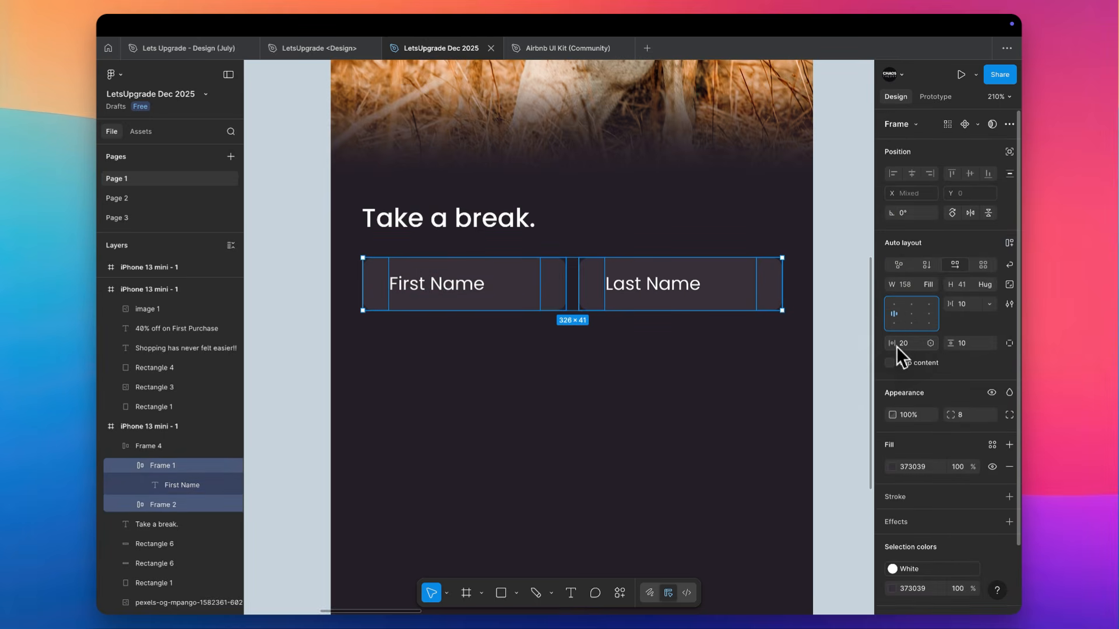
click(914, 346)
key(Down)
key(Down)
key(Down)
key(Down)
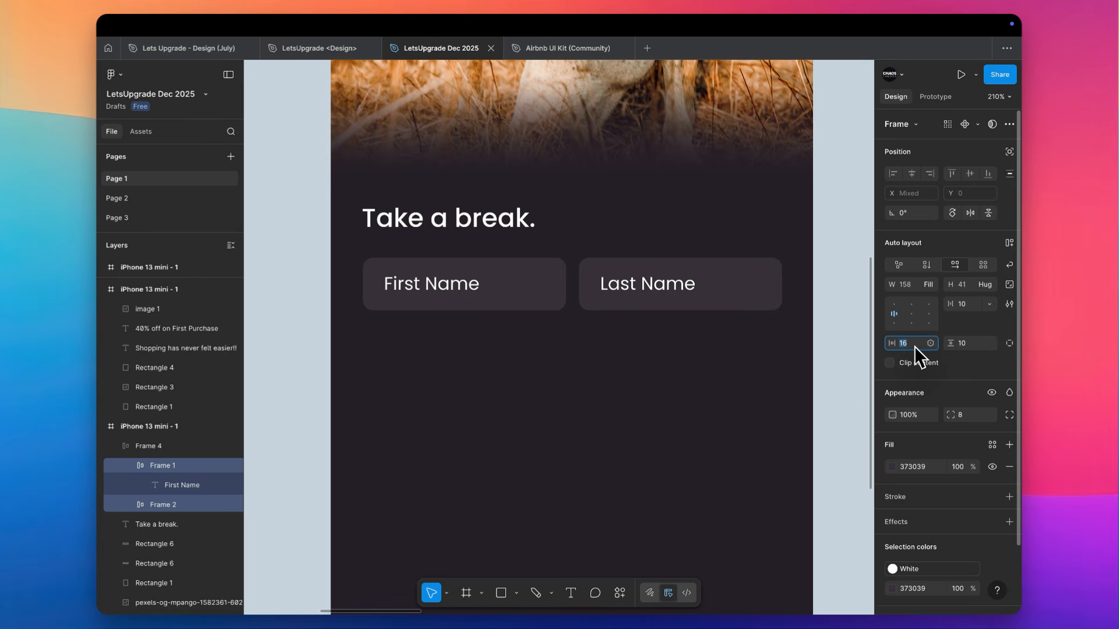
click(460, 294)
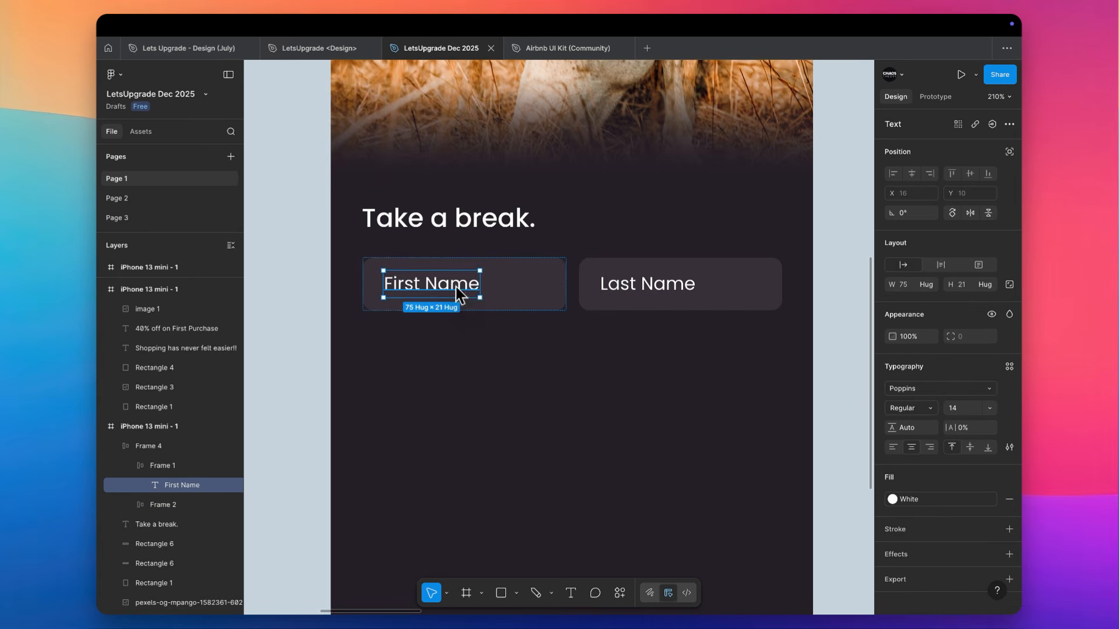
click(426, 362)
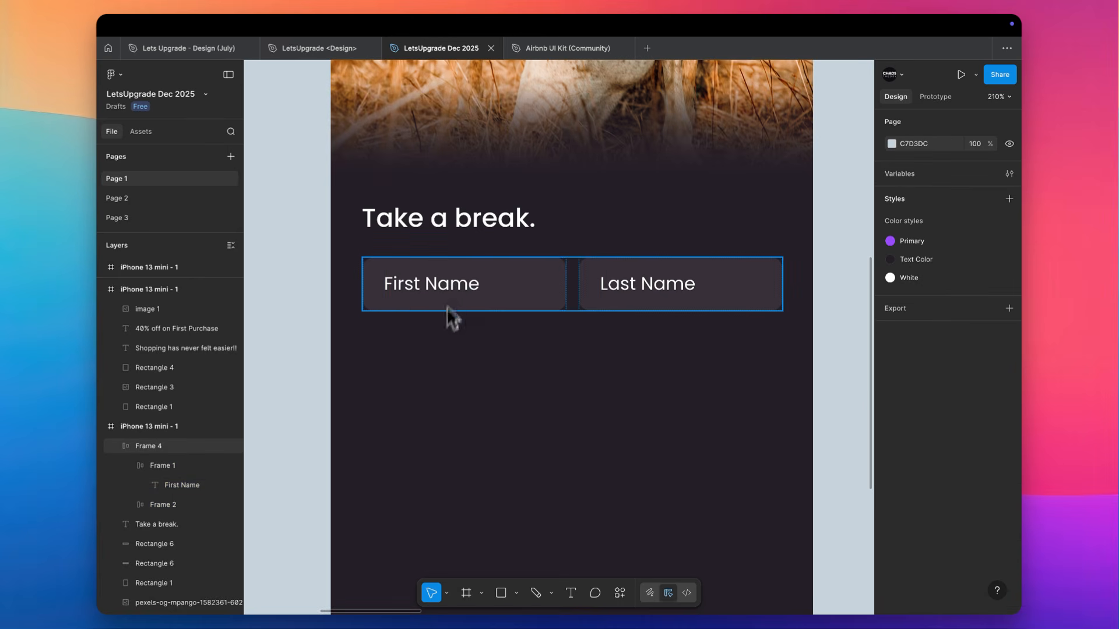
Set the gap between the First Name and Last Name fields to 14
click(460, 284)
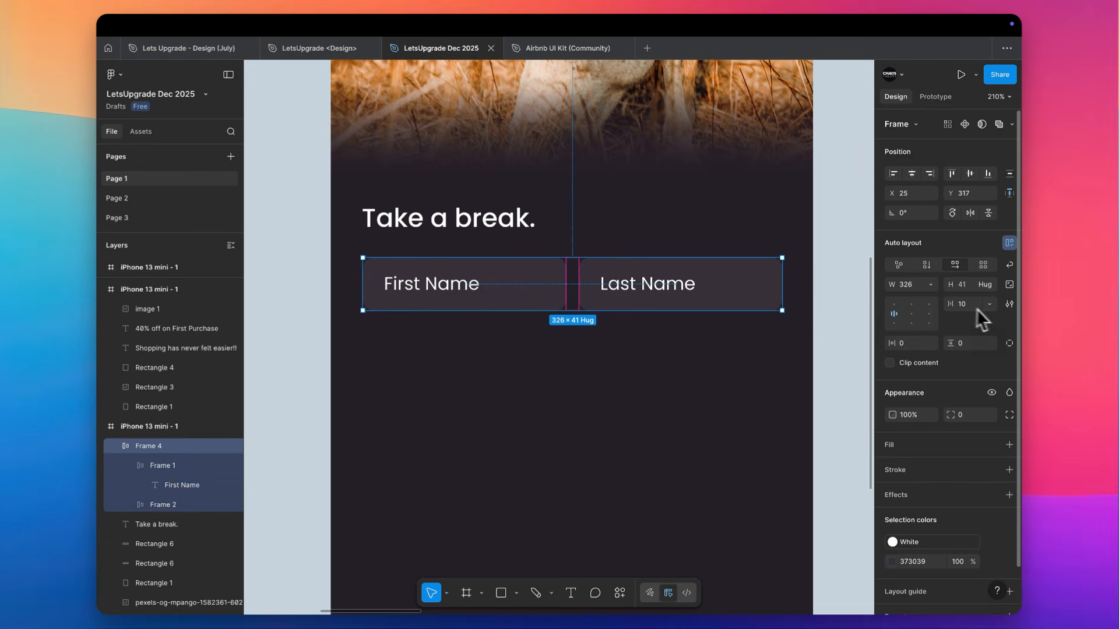
key(Up)
key(Up)
key(Up)
key(Up)
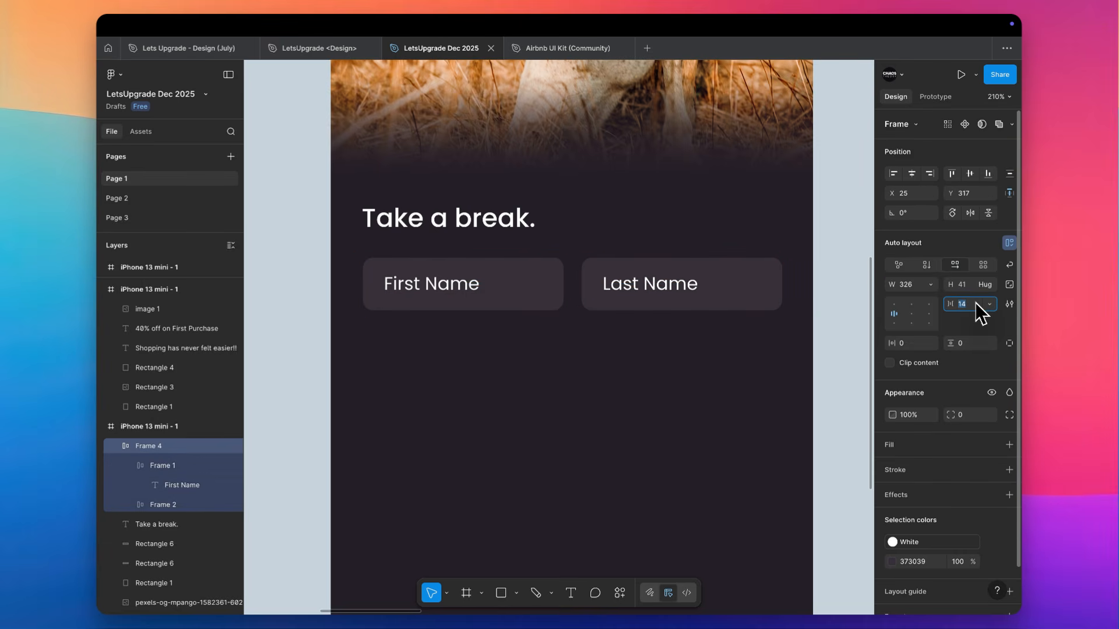
click(559, 373)
Place a copy of the name fields row on the canvas outside the phone frame, to its right
drag(472, 310, 461, 355)
scroll(457, 349, right, 2)
drag(313, 337, 806, 333)
Reduce the First Name label's opacity to 40% and paste its properties onto the Last Name label
double_click(369, 264)
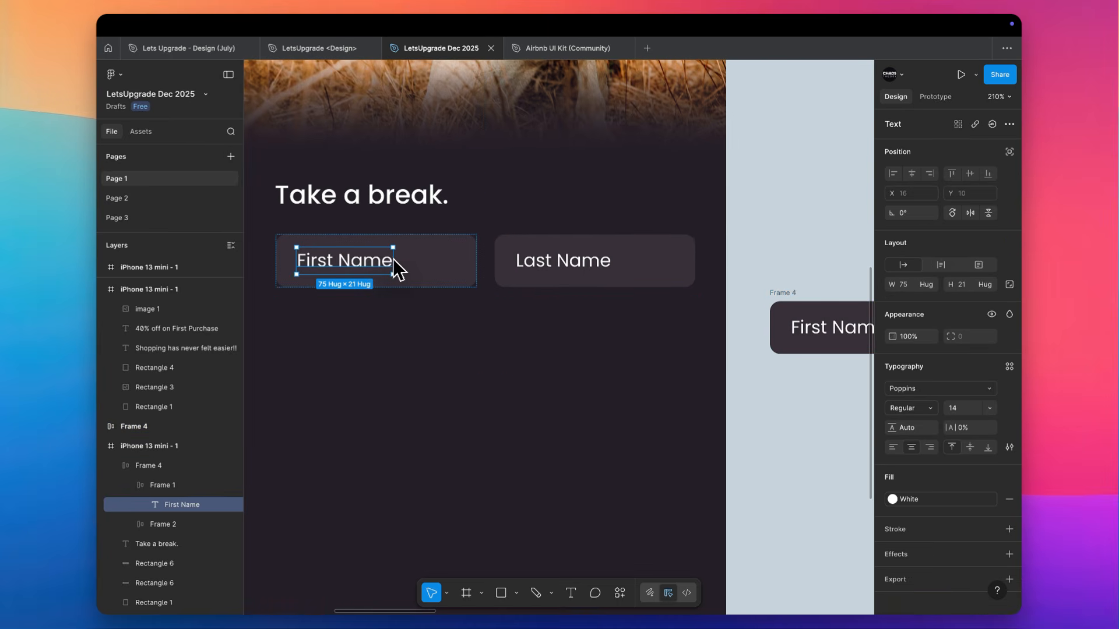
key(4)
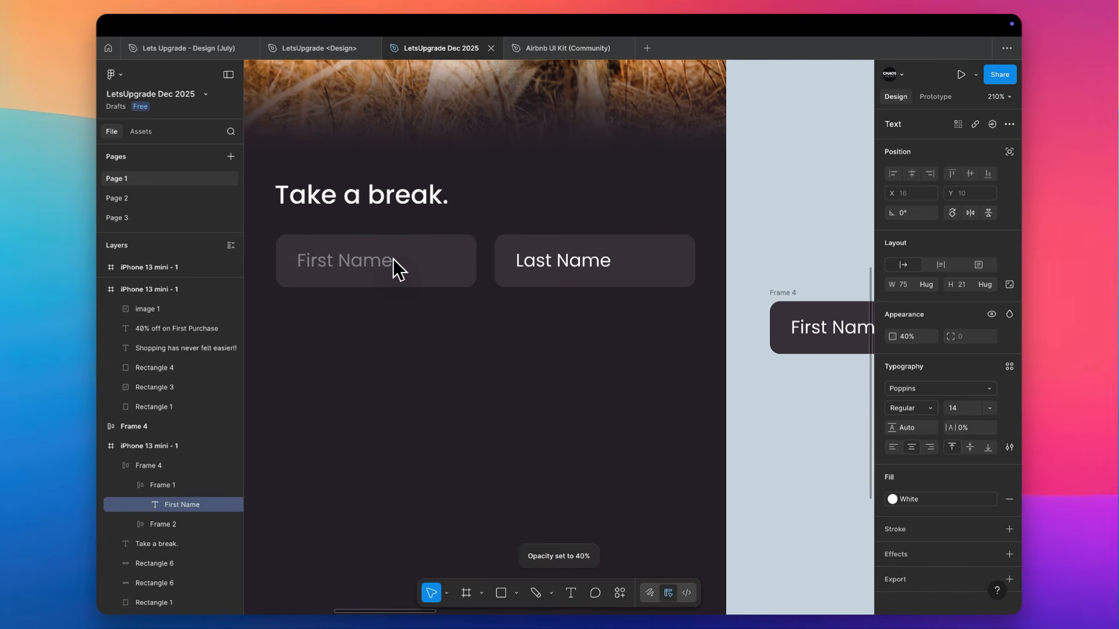
key(ctrl+alt+c)
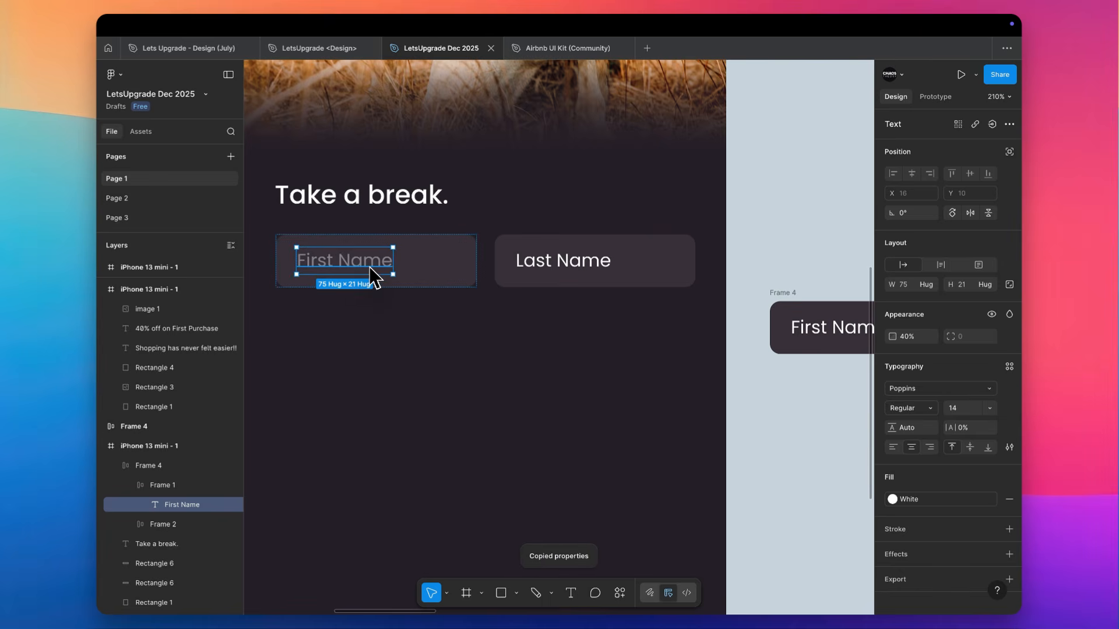
click(530, 266)
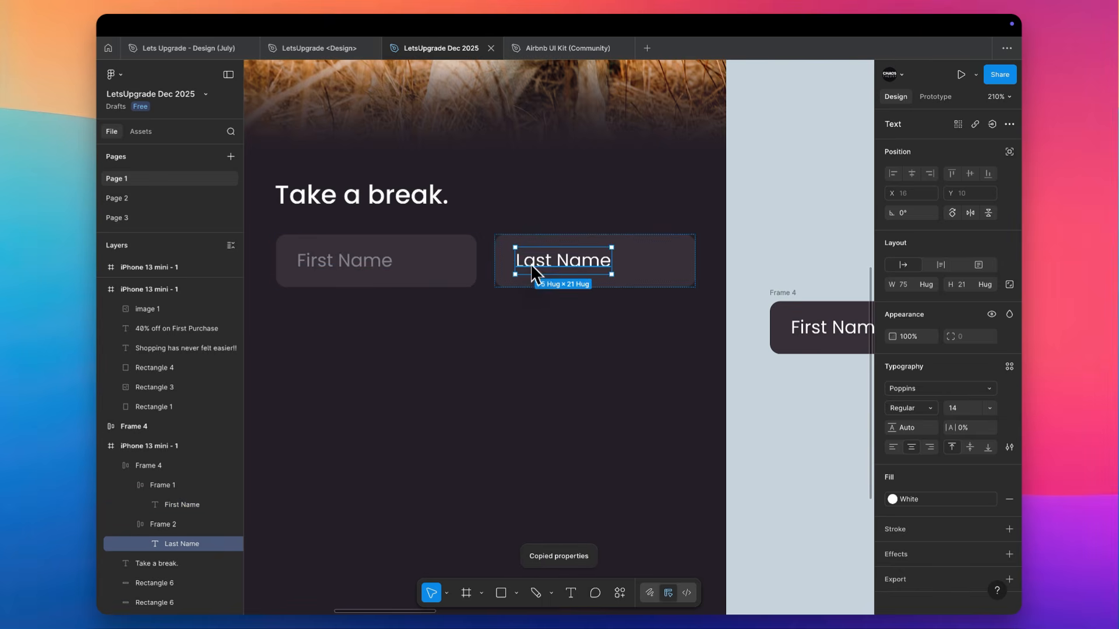
key(ctrl+alt+v)
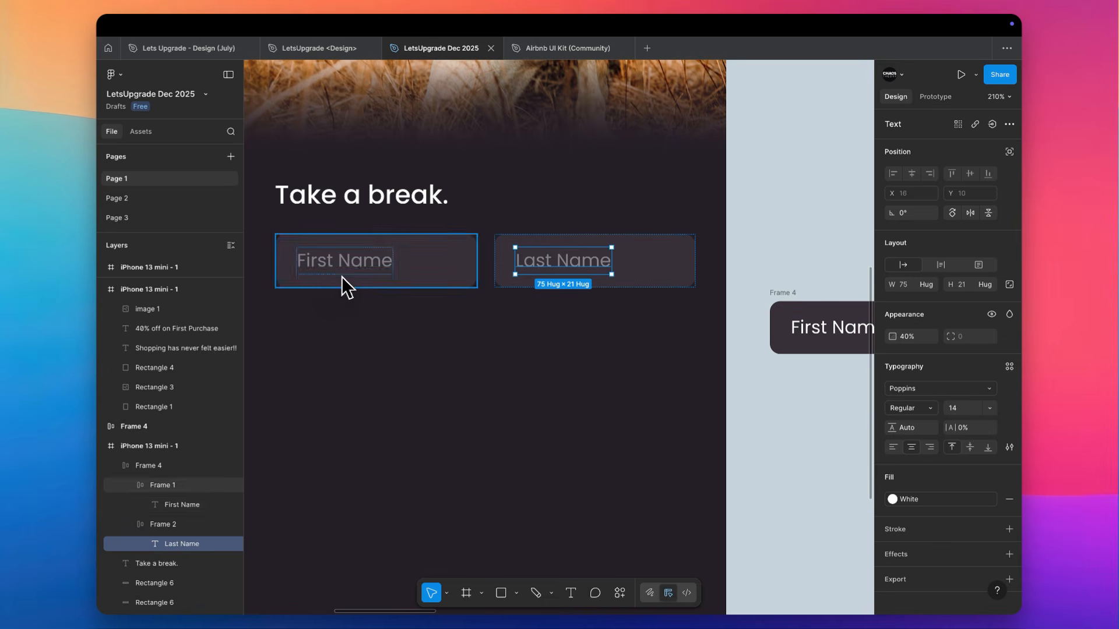
Duplicate the name fields row and place the copy directly below the original at Y 374
click(399, 392)
click(393, 267)
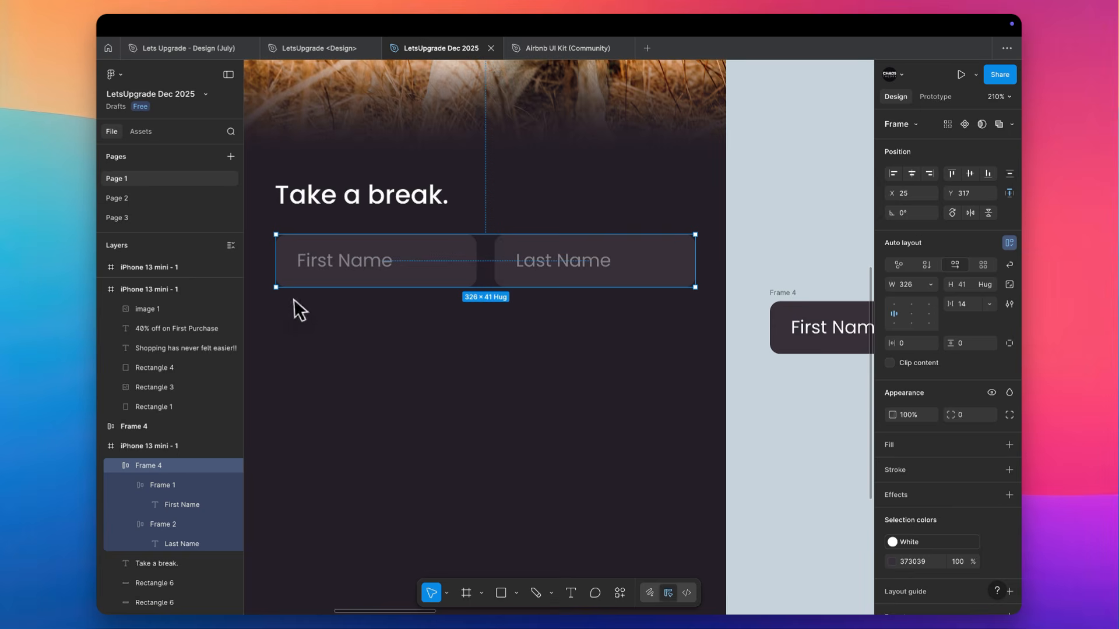
click(309, 303)
scroll(350, 274, left, 2)
scroll(350, 274, down, 1)
click(410, 226)
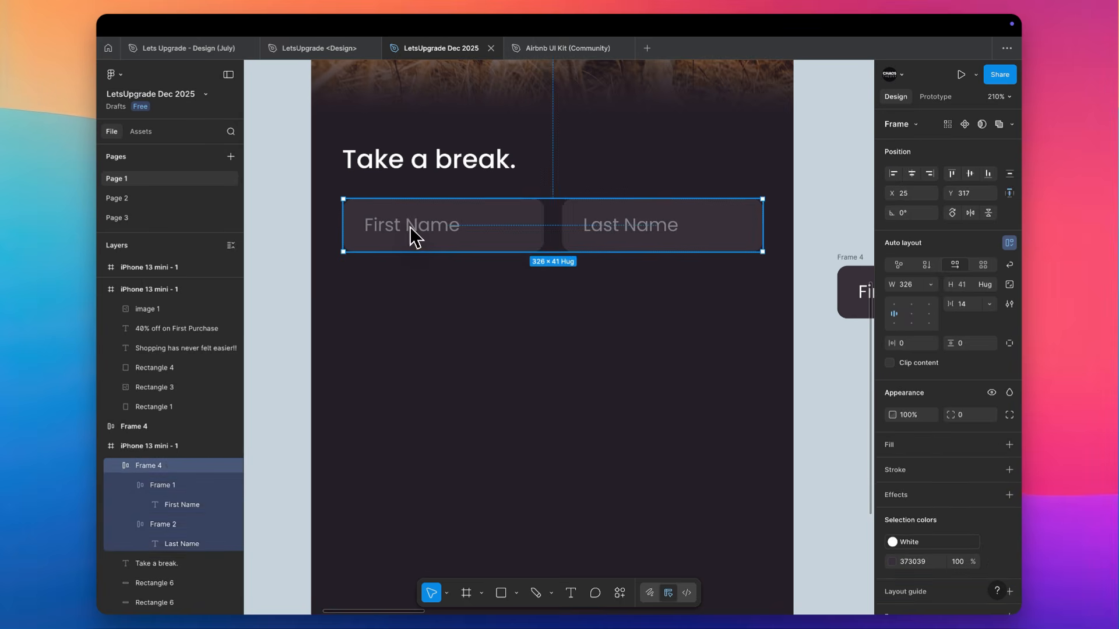
click(409, 226)
click(350, 296)
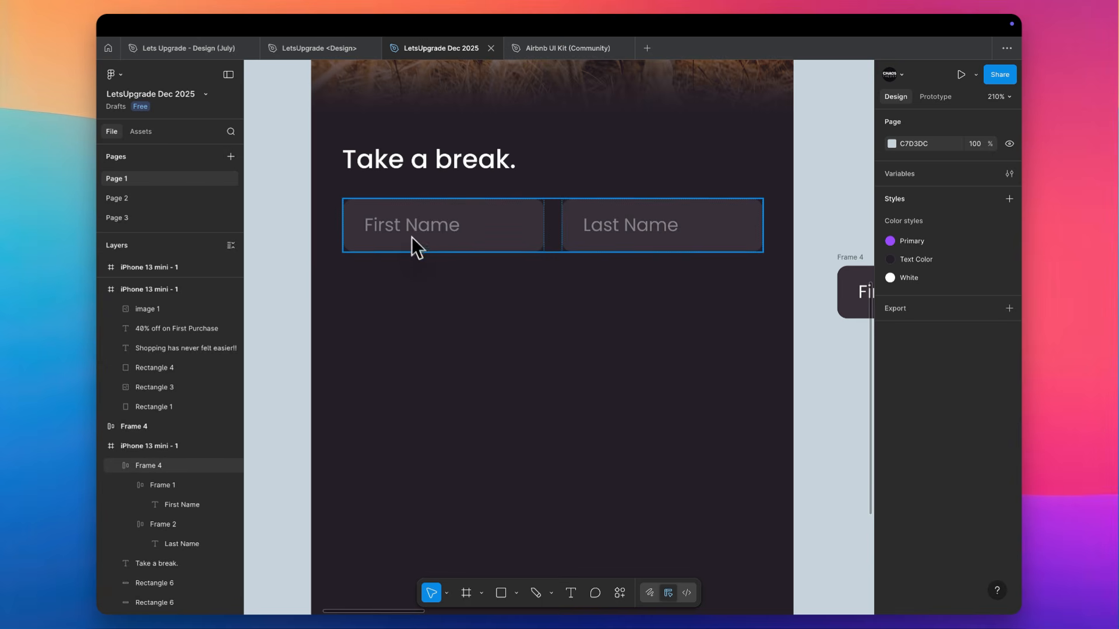
drag(401, 232, 402, 301)
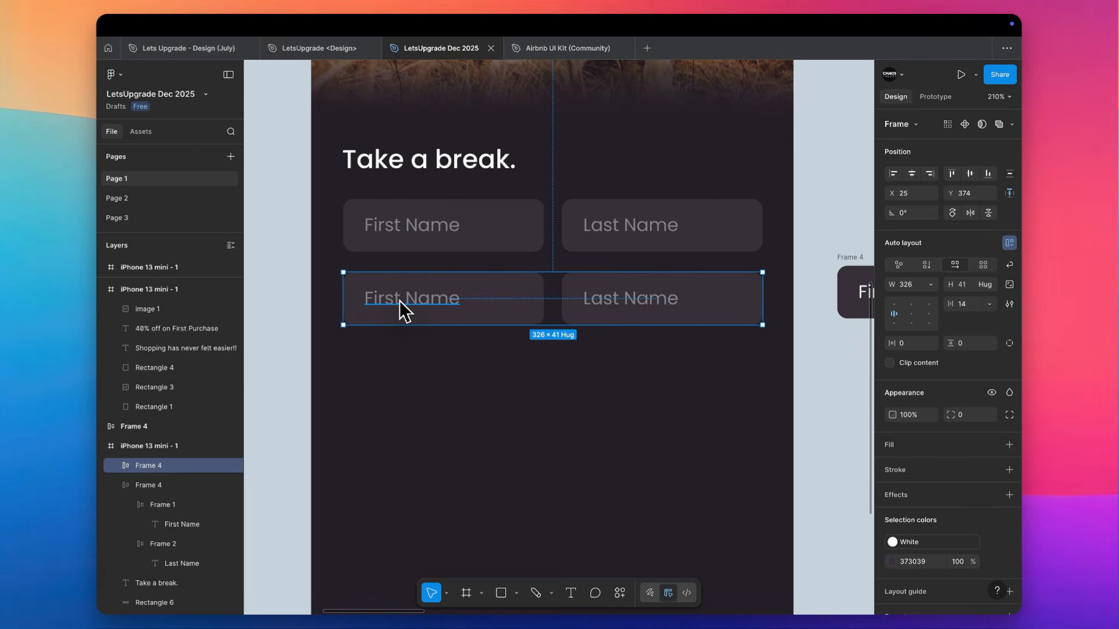
Replace the copied row's First Name label with a sample e-mail address and delete its Last Name field
double_click(400, 302)
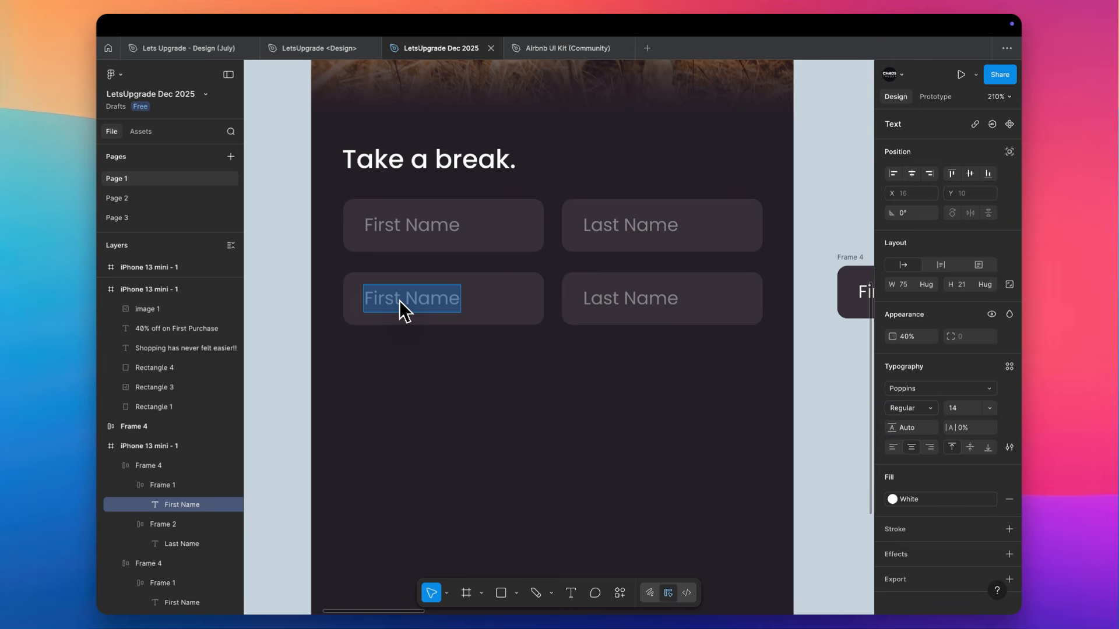
text(o)
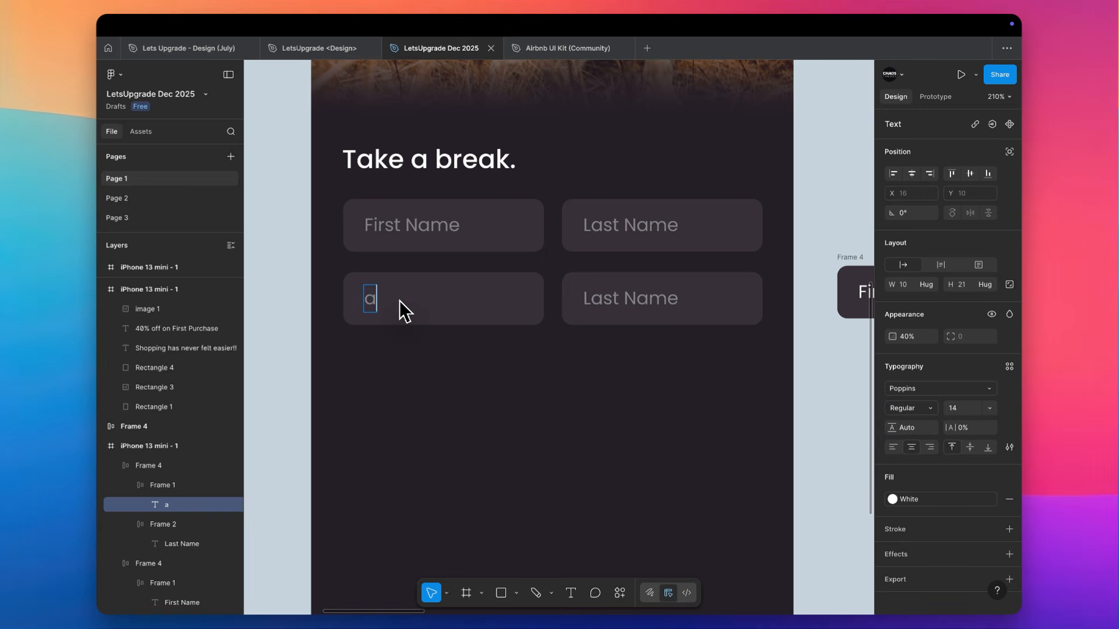
key(BackSpace)
text(john@abc)
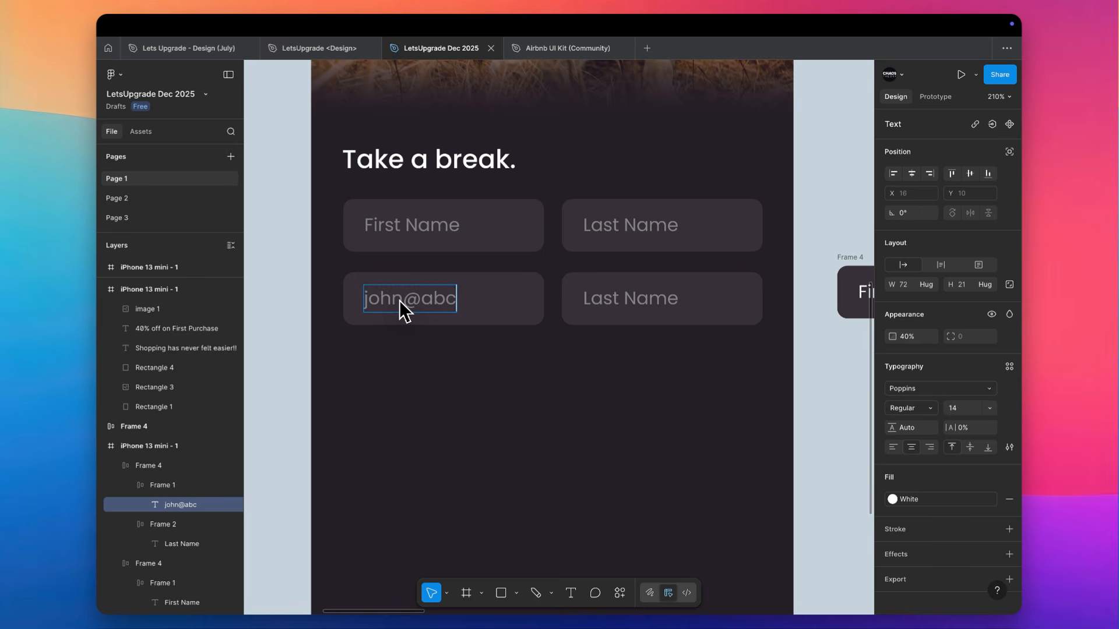
text(ompany.com)
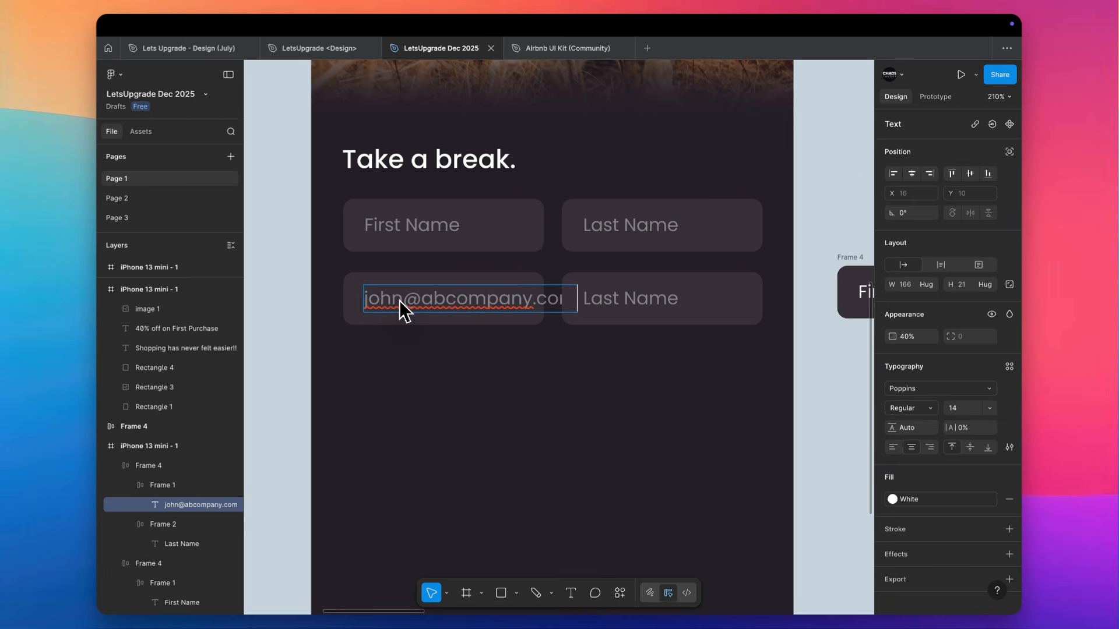
click(586, 296)
key(Delete)
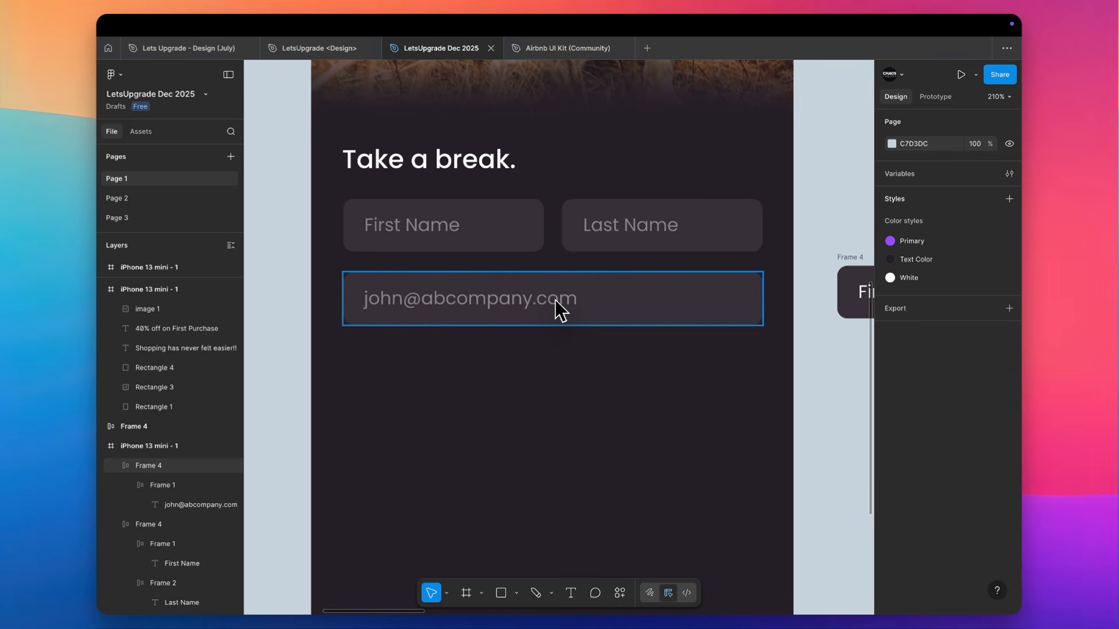
click(451, 228)
drag(452, 227, 452, 374)
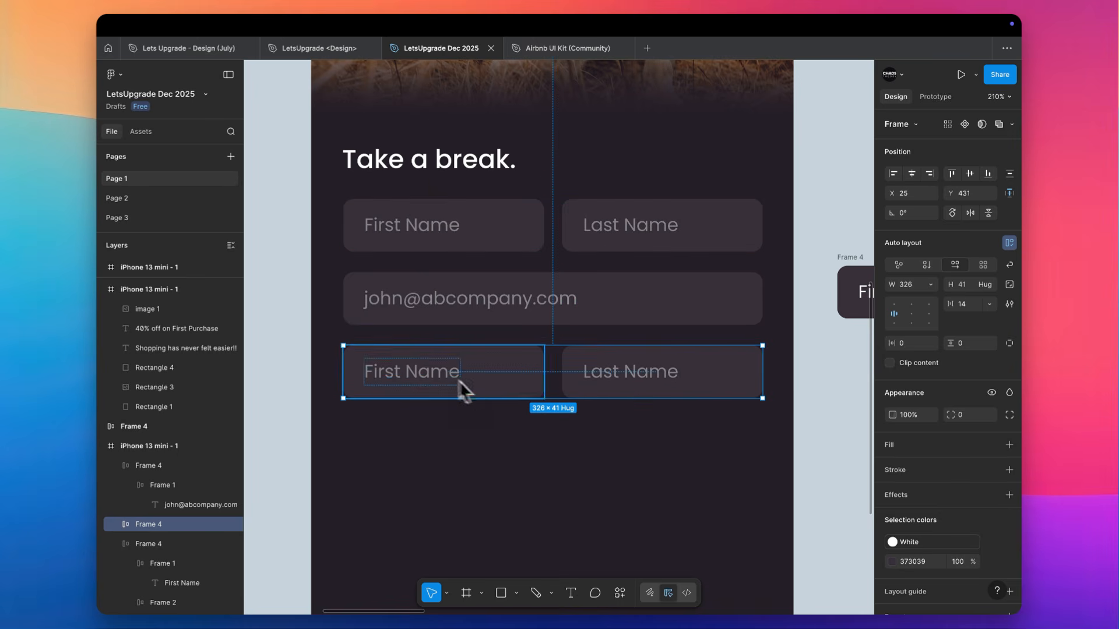
scroll(519, 425, down, 2)
scroll(519, 425, right, 1)
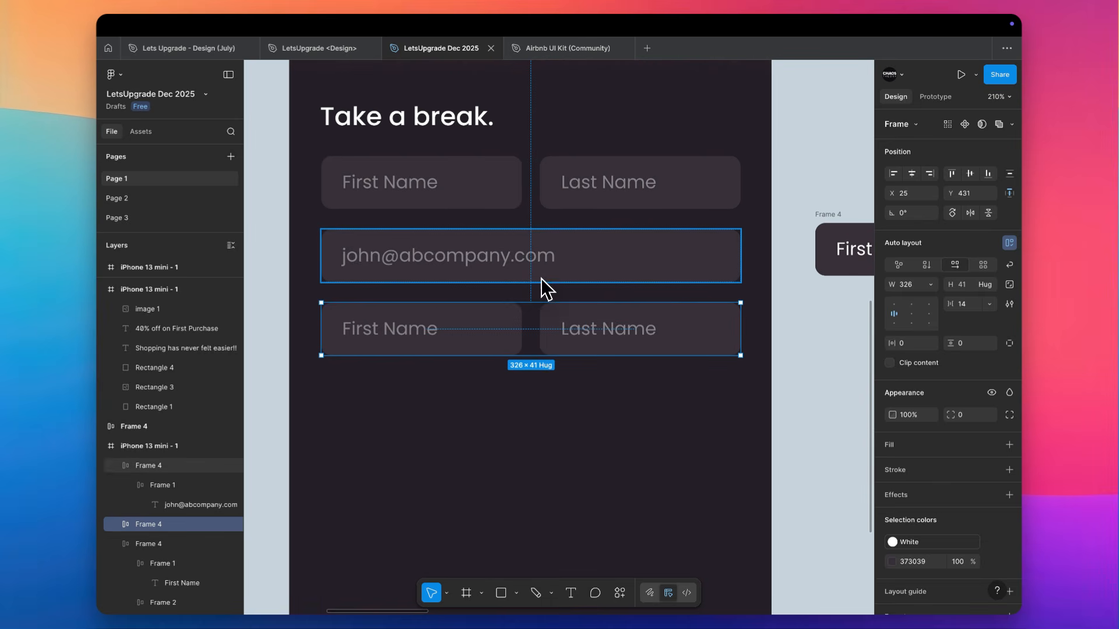
click(460, 374)
scroll(431, 386, down, 5)
scroll(431, 385, down, 3)
scroll(431, 385, left, 2)
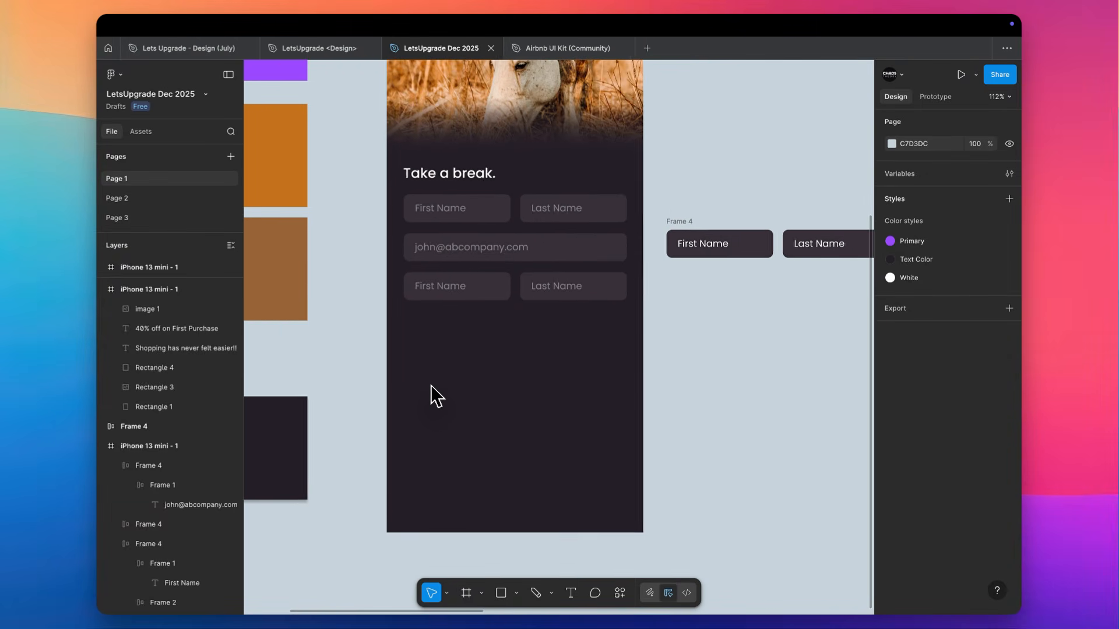
drag(436, 376, 567, 290)
key(Delete)
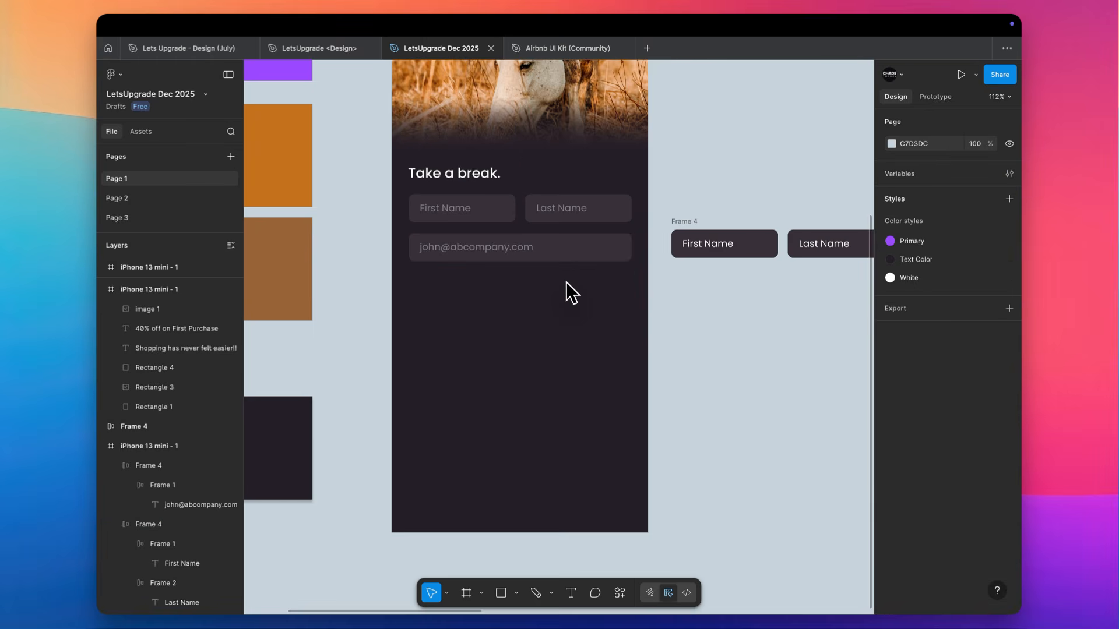
Copy the purple Login button from the white phone screen to the lower end of the dark screen, at X 41, Y 738
scroll(564, 291, up, 1)
scroll(564, 292, right, 2)
scroll(410, 337, right, 2)
scroll(411, 336, down, 5)
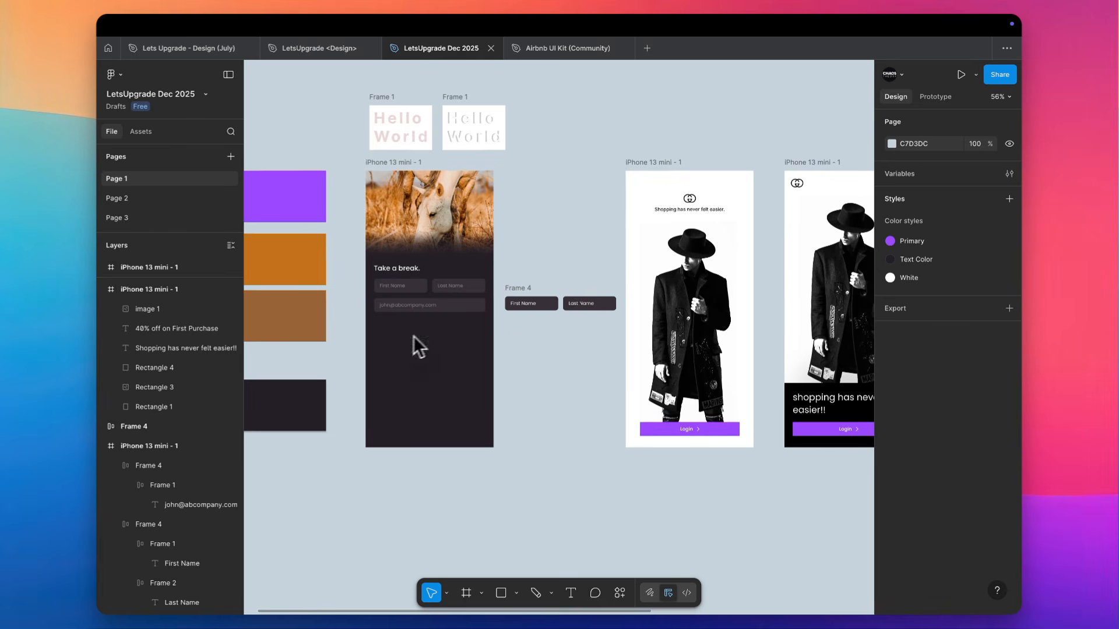
drag(697, 430, 434, 418)
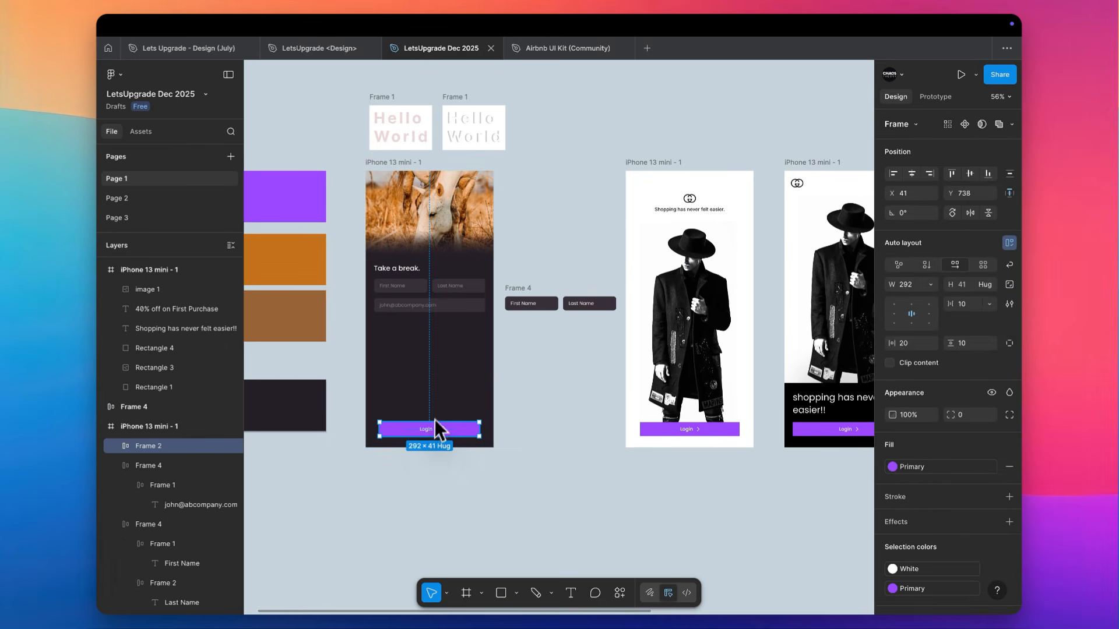
Change the copied button's label to "Proceed to Home"
scroll(435, 418, up, 5)
double_click(428, 416)
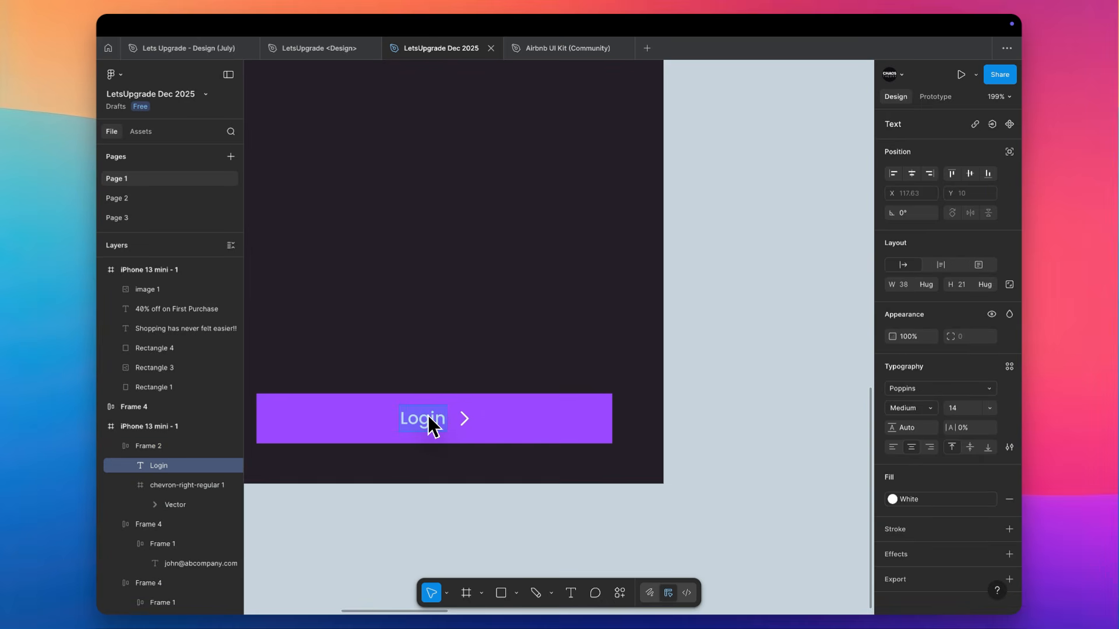
text(Procced t)
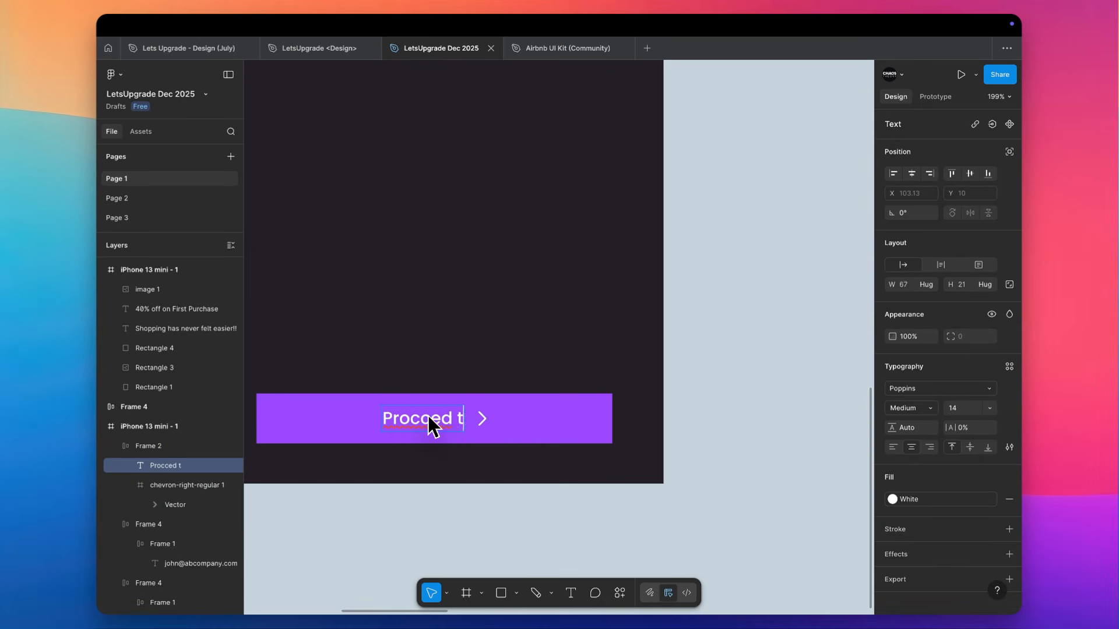
text(o)
key(super+a)
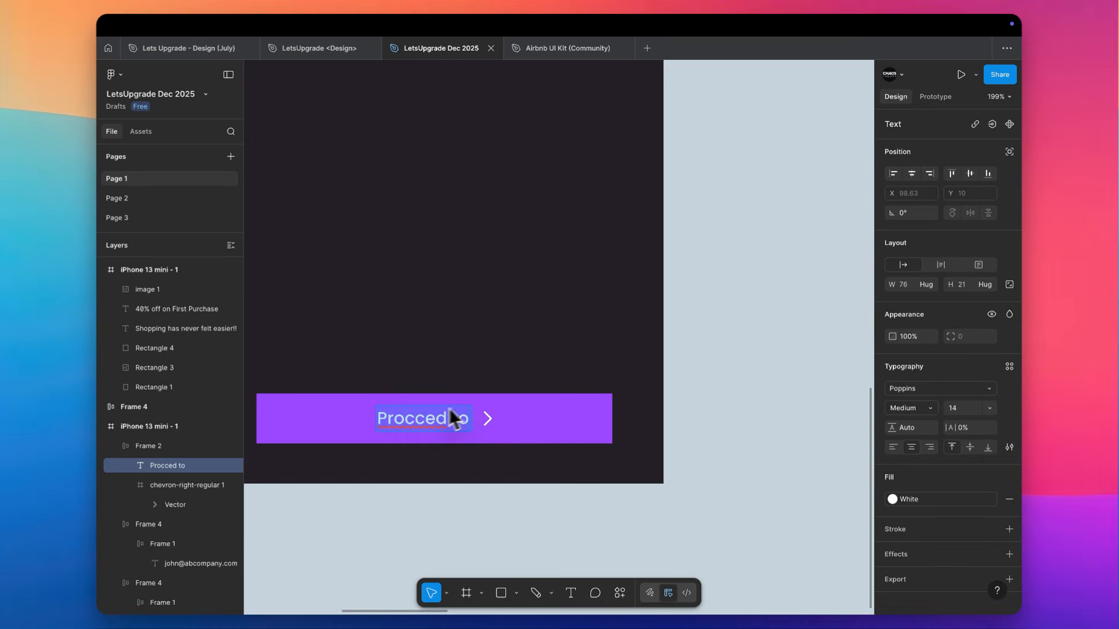
click(417, 419)
key(BackSpace)
text(ed to Home)
click(494, 368)
click(524, 349)
scroll(524, 349, down, 4)
scroll(524, 349, up, 3)
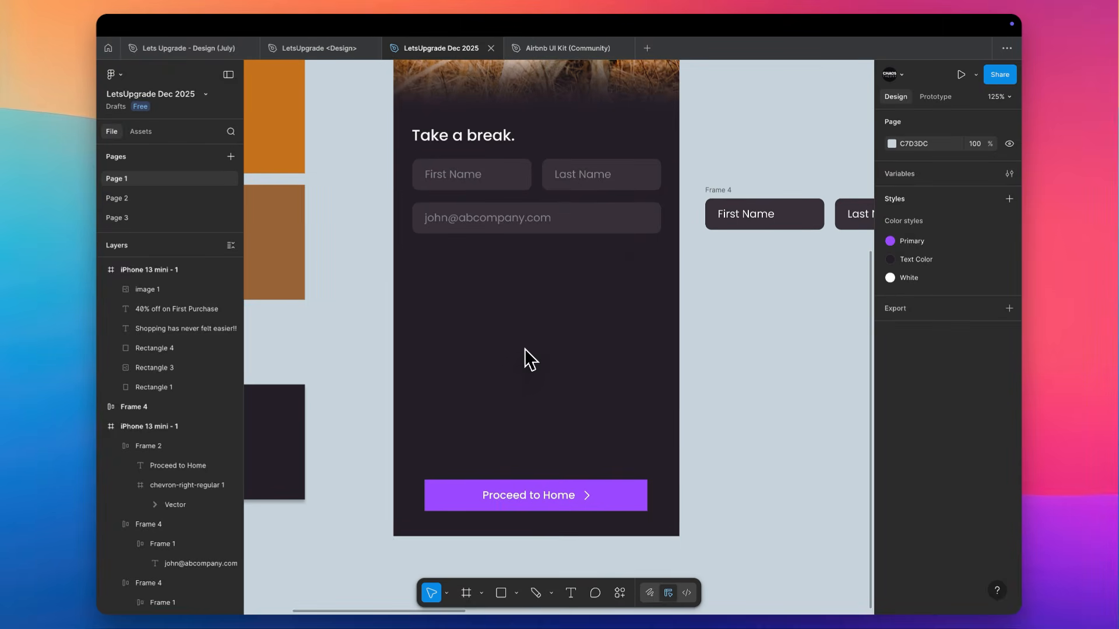
Examine the Login button on the white screen and the corner radius settings of the e-mail field
scroll(613, 241, right, 5)
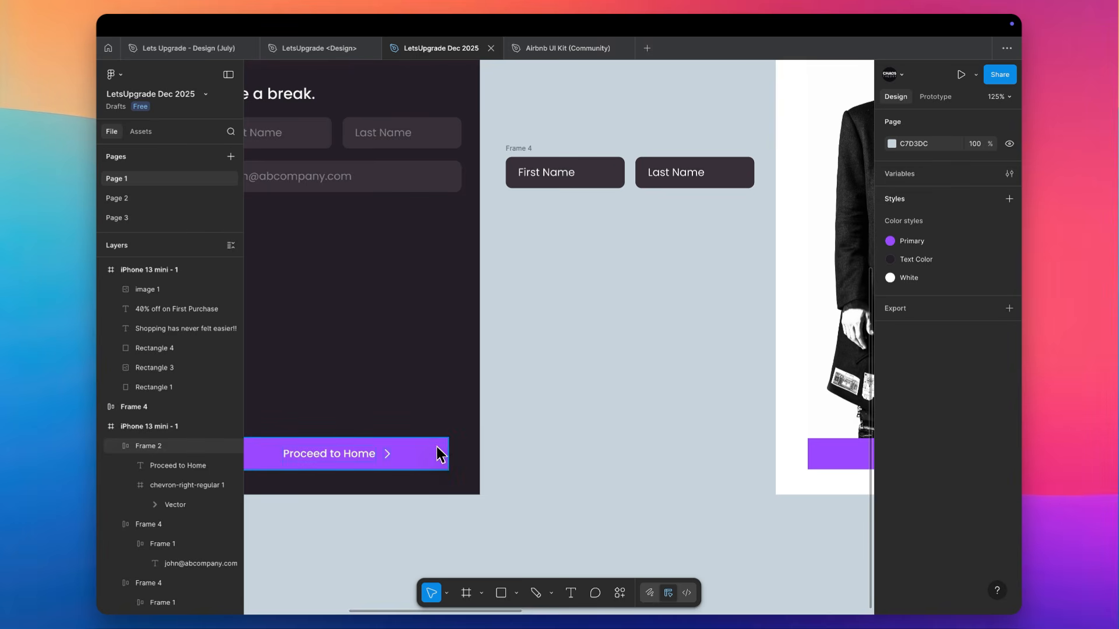
scroll(873, 449, right, 5)
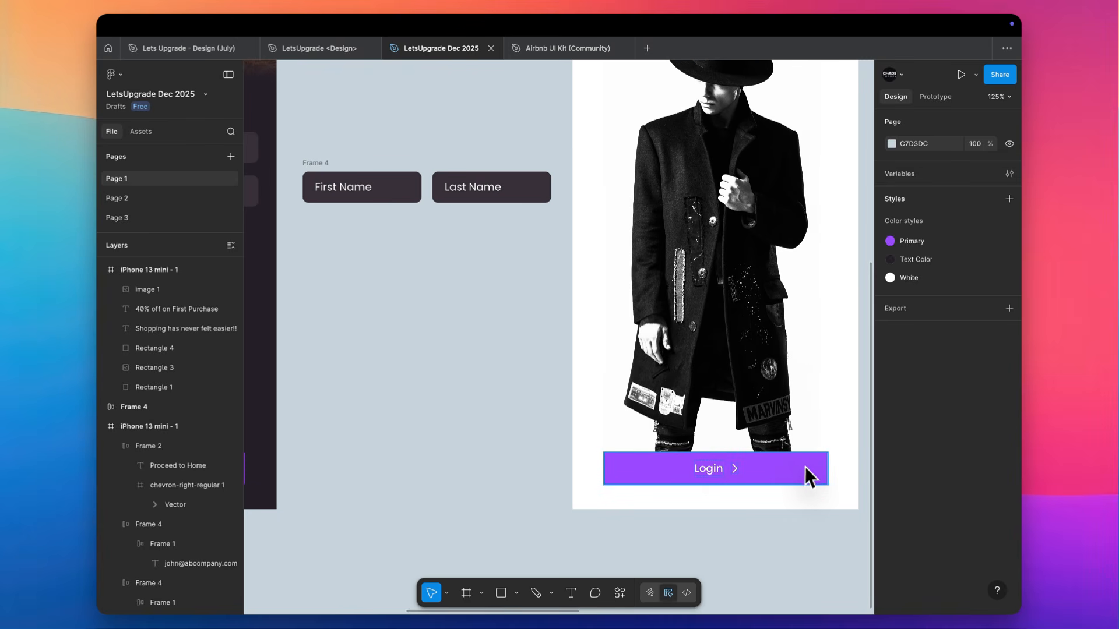
scroll(804, 471, right, 1)
ctrl+scroll(701, 384, down, 5)
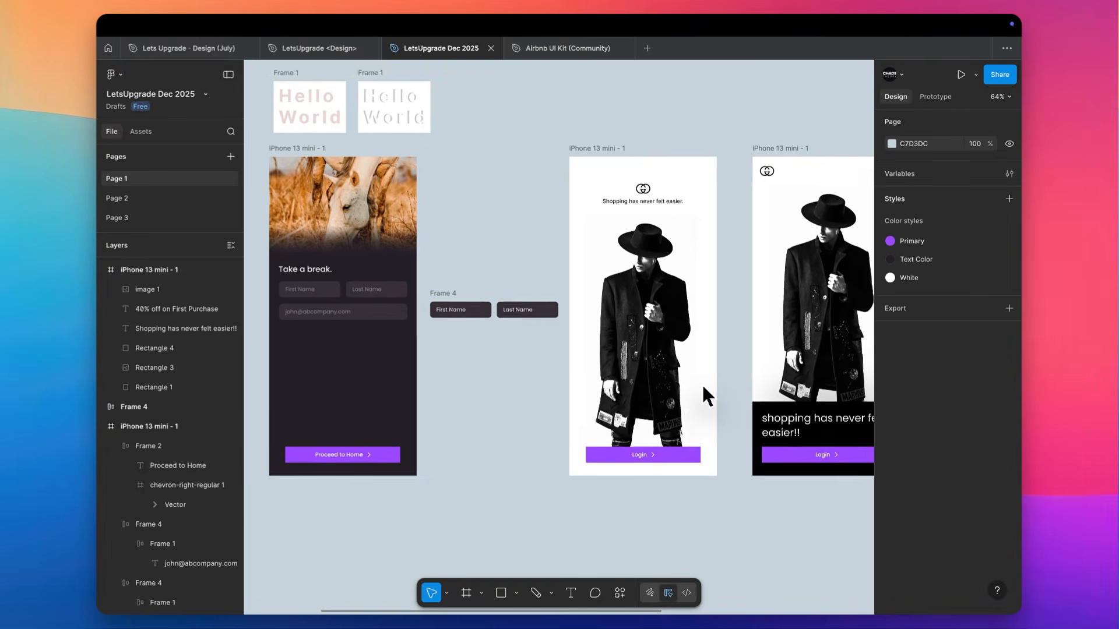
click(685, 434)
scroll(684, 433, left, 3)
scroll(684, 434, up, 1)
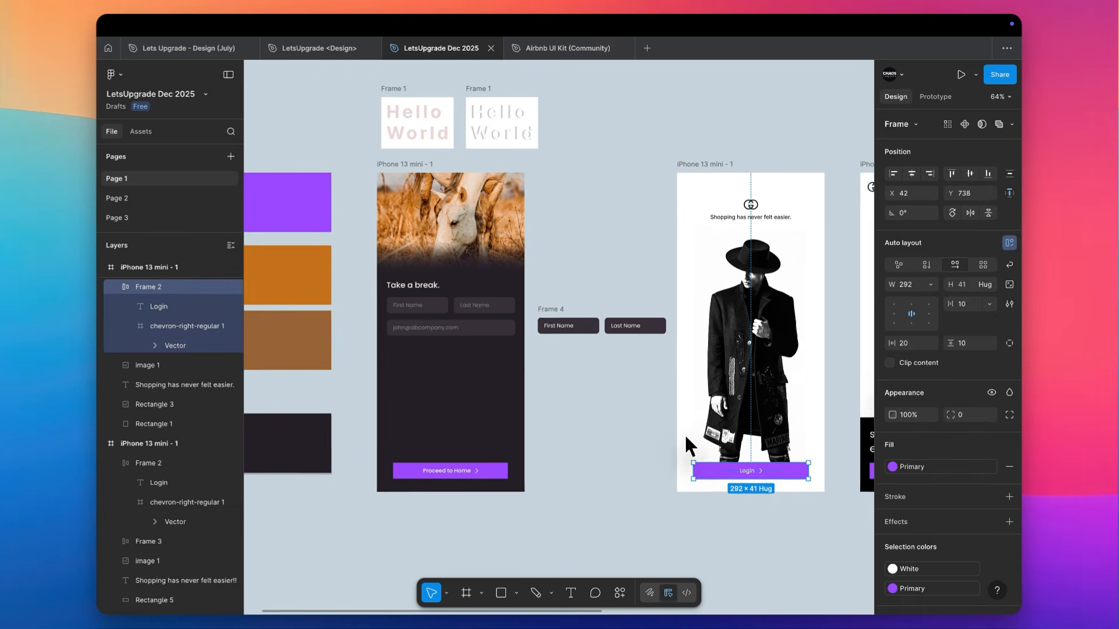
click(525, 342)
ctrl+scroll(523, 341, up, 5)
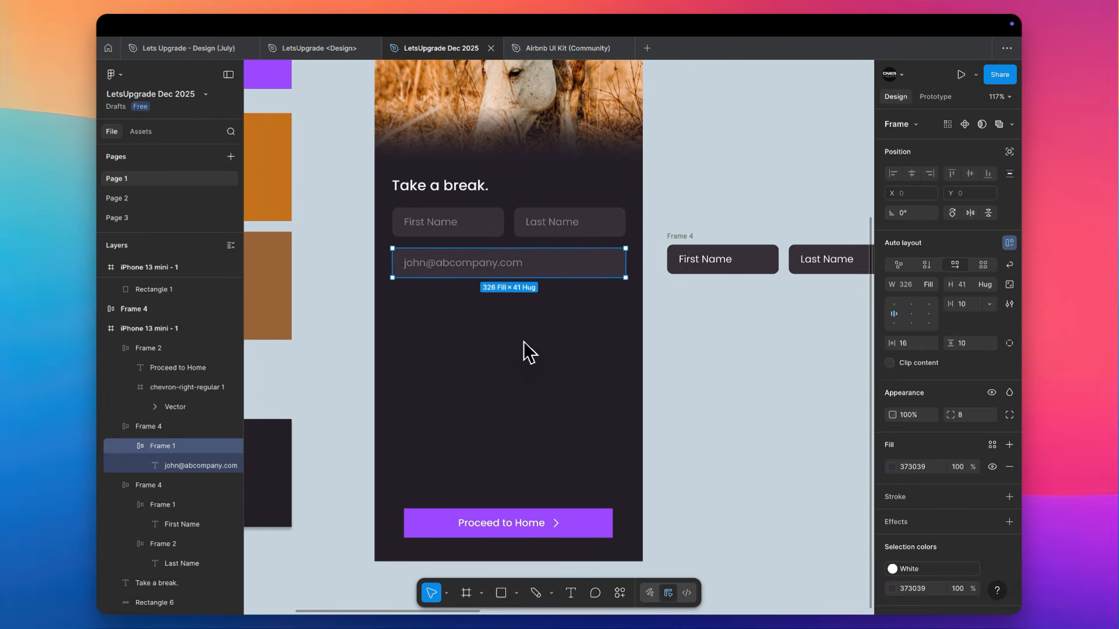
click(1010, 415)
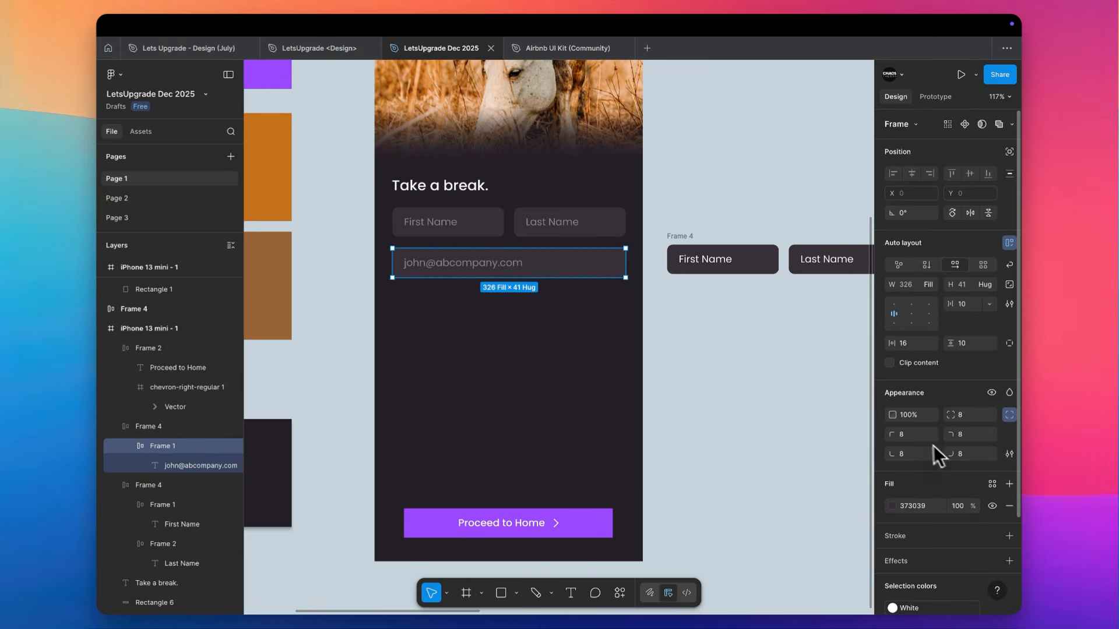
click(978, 415)
click(988, 415)
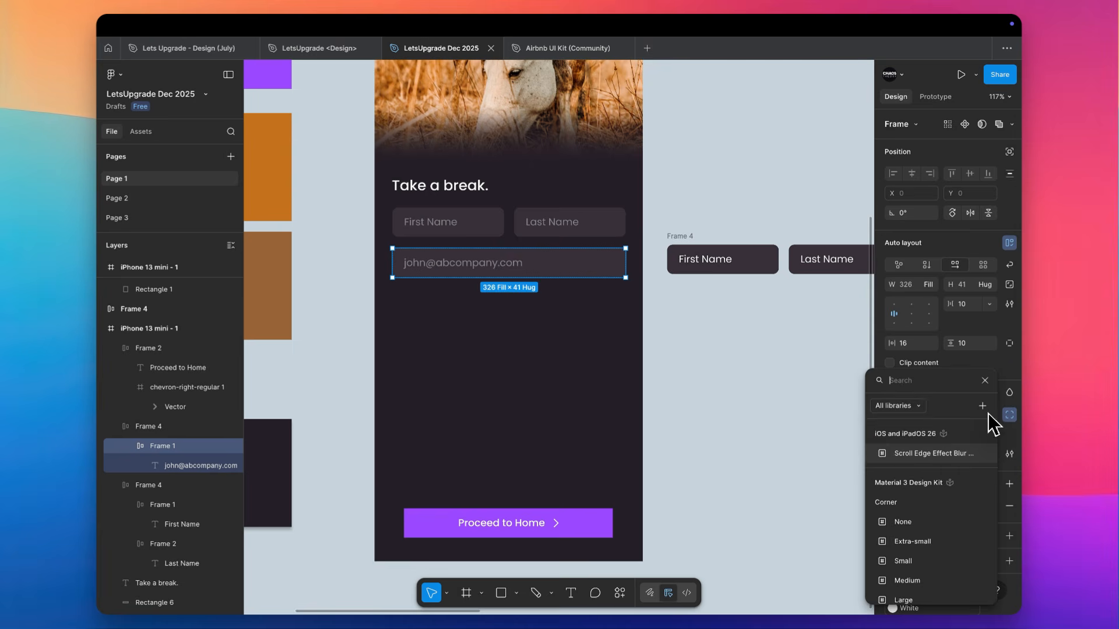
key(Escape)
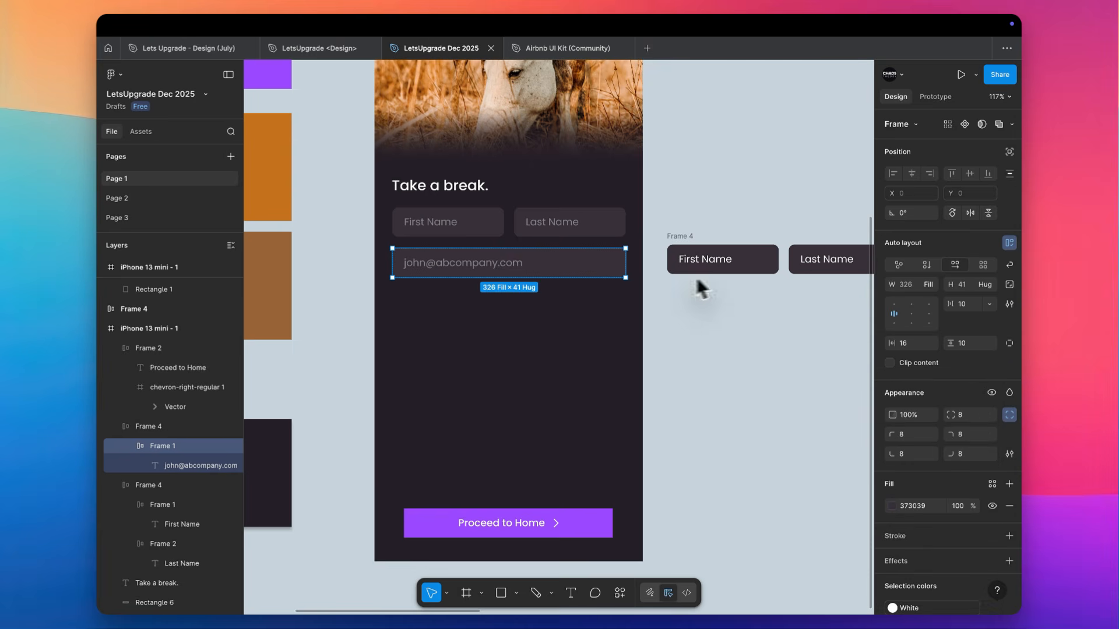
Set the corner radius of the Proceed to Home button to 8
click(583, 536)
click(977, 415)
text(8)
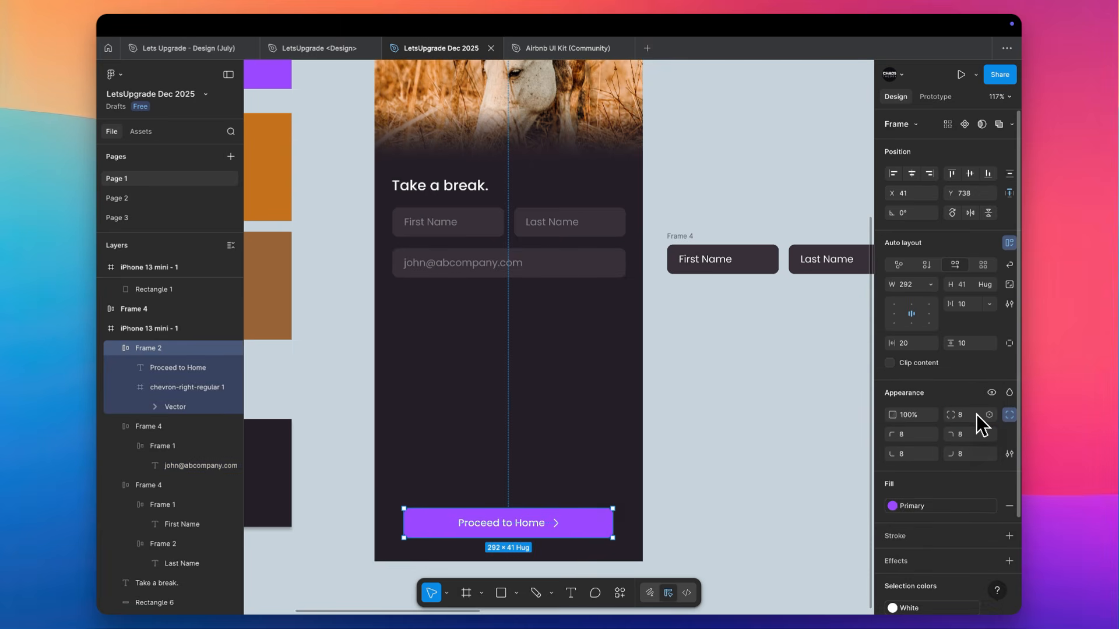
click(405, 372)
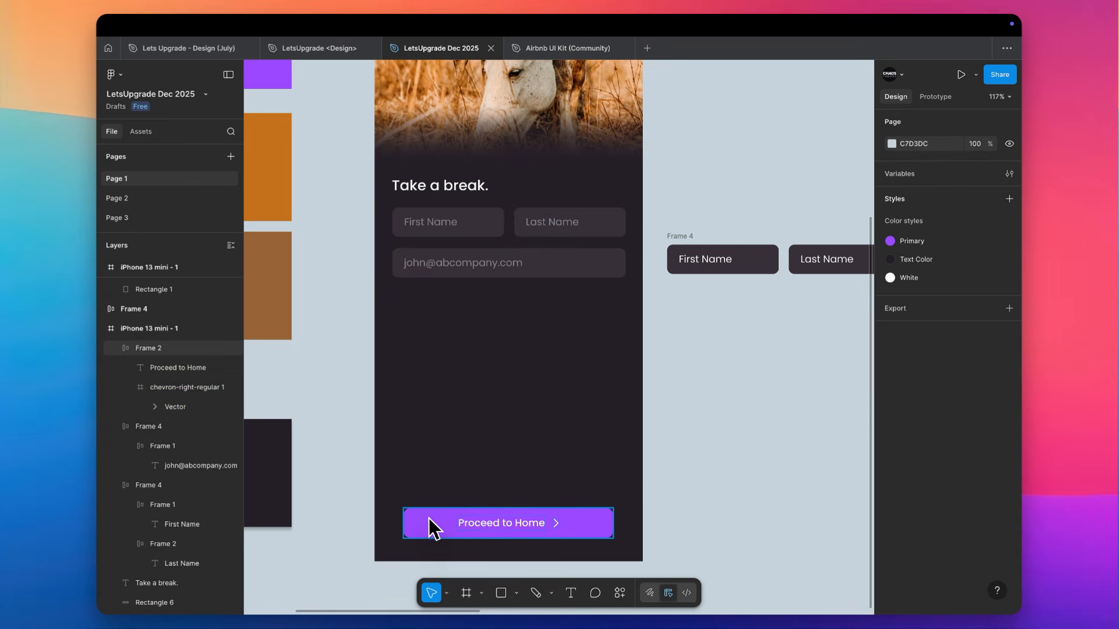
Recolor the Proceed to Home button with the orange sampled from the swatch beside the phone frame
scroll(429, 519, down, 4)
scroll(429, 519, left, 2)
click(539, 502)
scroll(537, 501, up, 2)
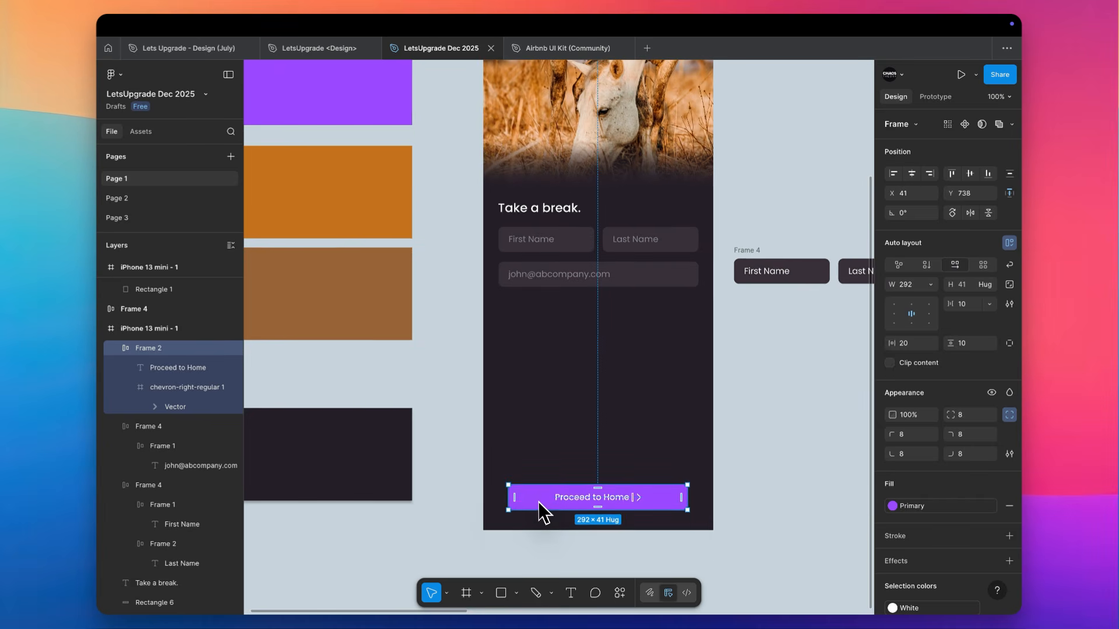
key(i)
click(392, 204)
click(460, 268)
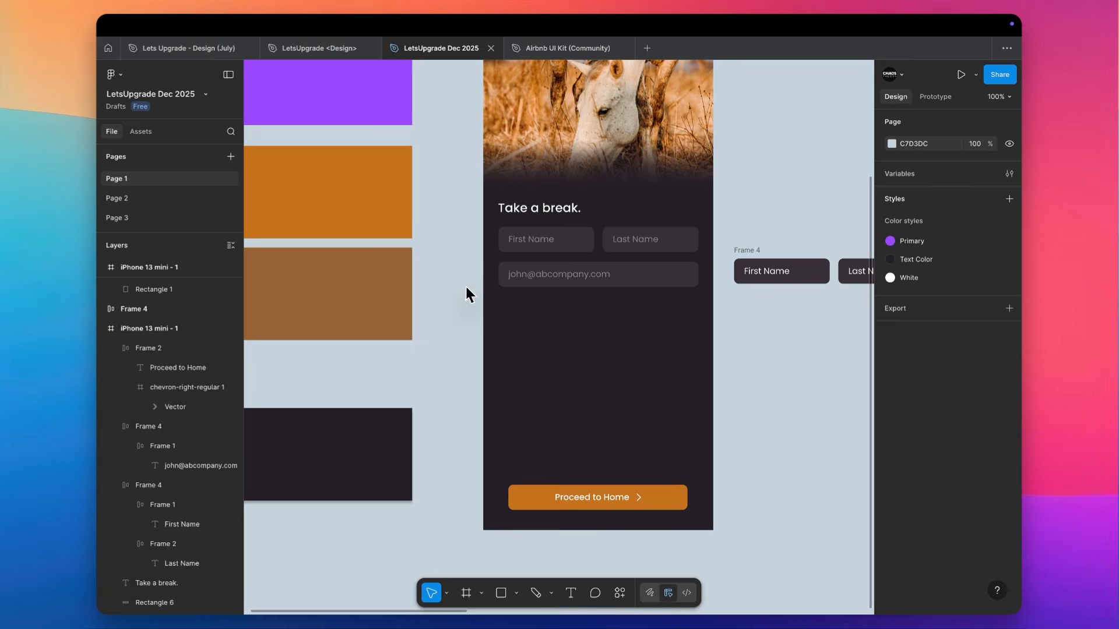
Wrap the name fields row and the e-mail field together in a vertical auto layout
scroll(465, 288, down, 2)
scroll(467, 295, right, 3)
scroll(437, 321, up, 3)
drag(405, 340, 635, 176)
click(635, 176)
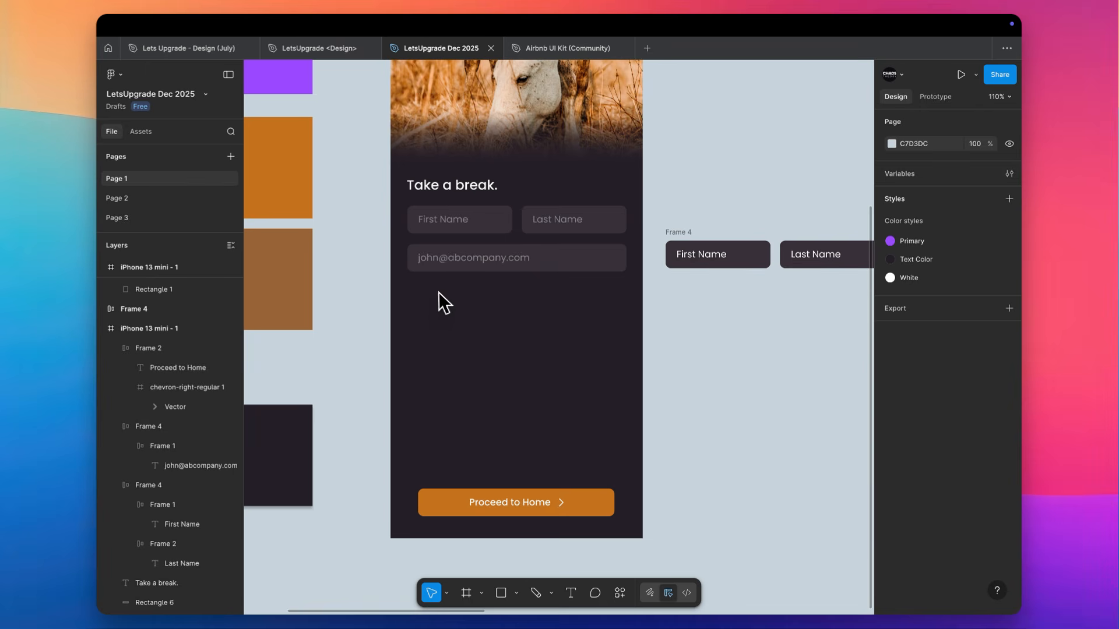
drag(433, 295, 588, 227)
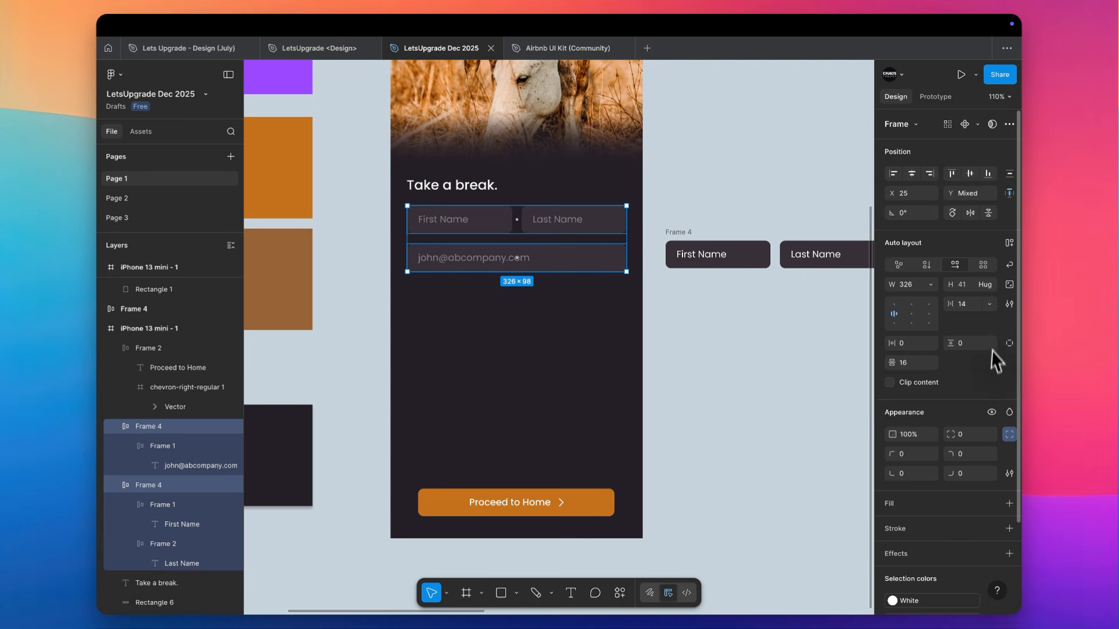
key(shift+a)
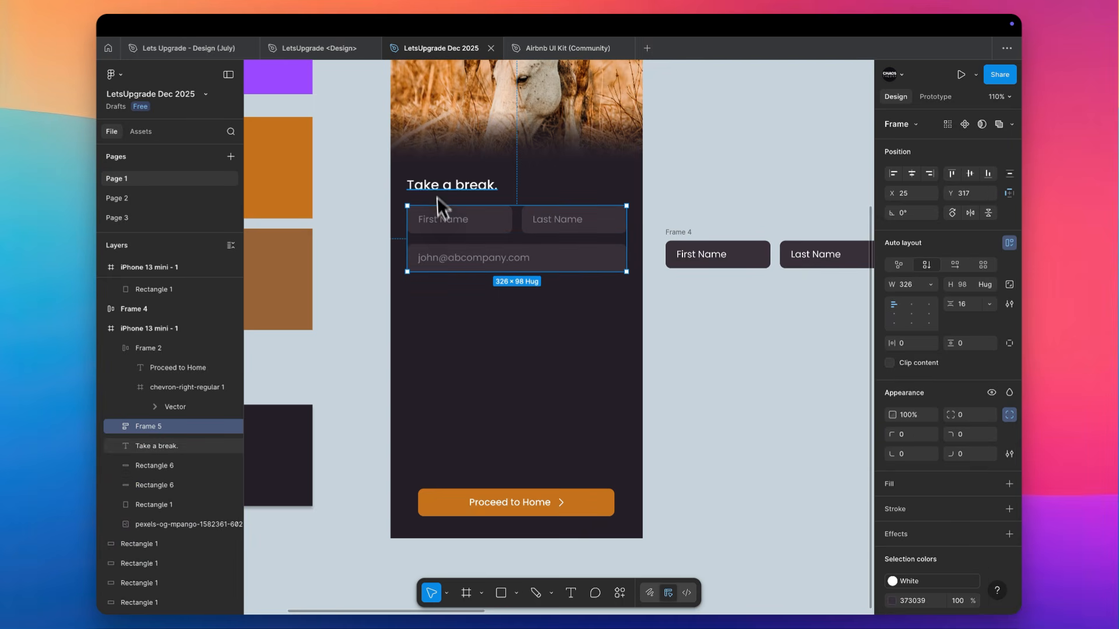
Move the "Take a break." heading up and place a duplicate of it directly beneath, above the name fields
shift+click(456, 186)
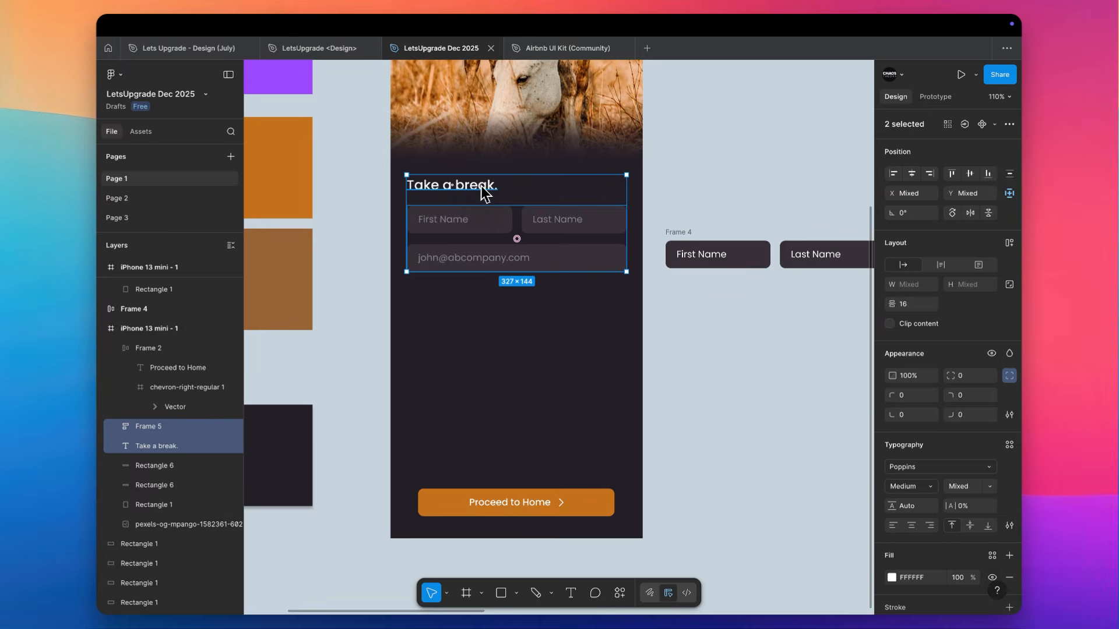
click(479, 186)
scroll(479, 187, up, 5)
mouse_move(478, 187)
mouse_down()
mouse_move(473, 149)
mouse_move(476, 181)
mouse_up()
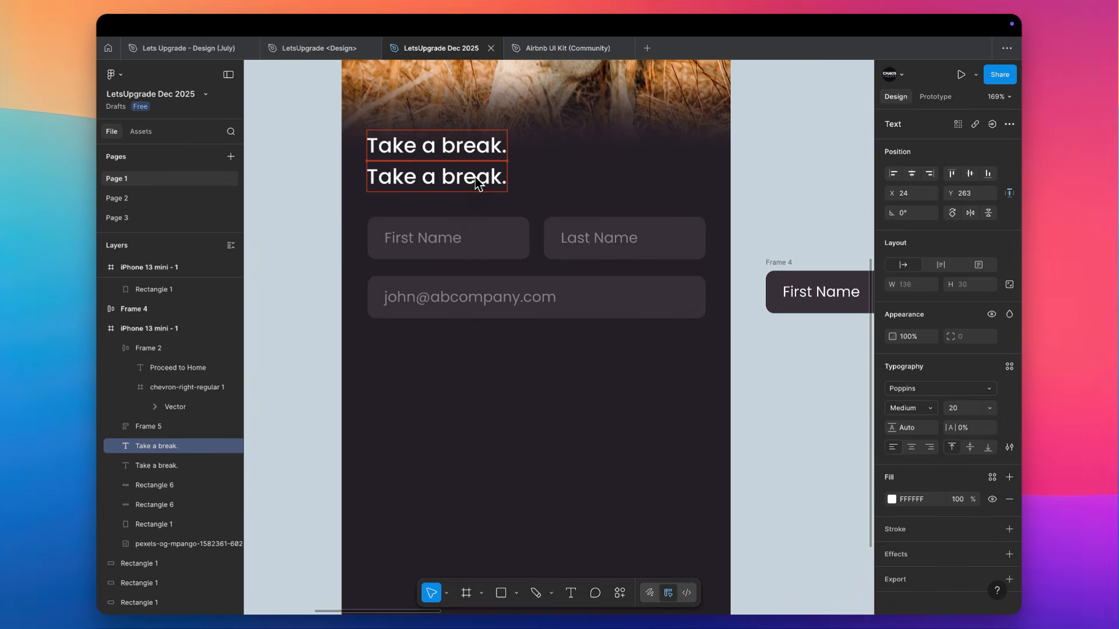
Style the lower "Take a break." copy as a subheading with font size 14, Regular weight and 70% opacity
click(958, 408)
text(17)
key(Return)
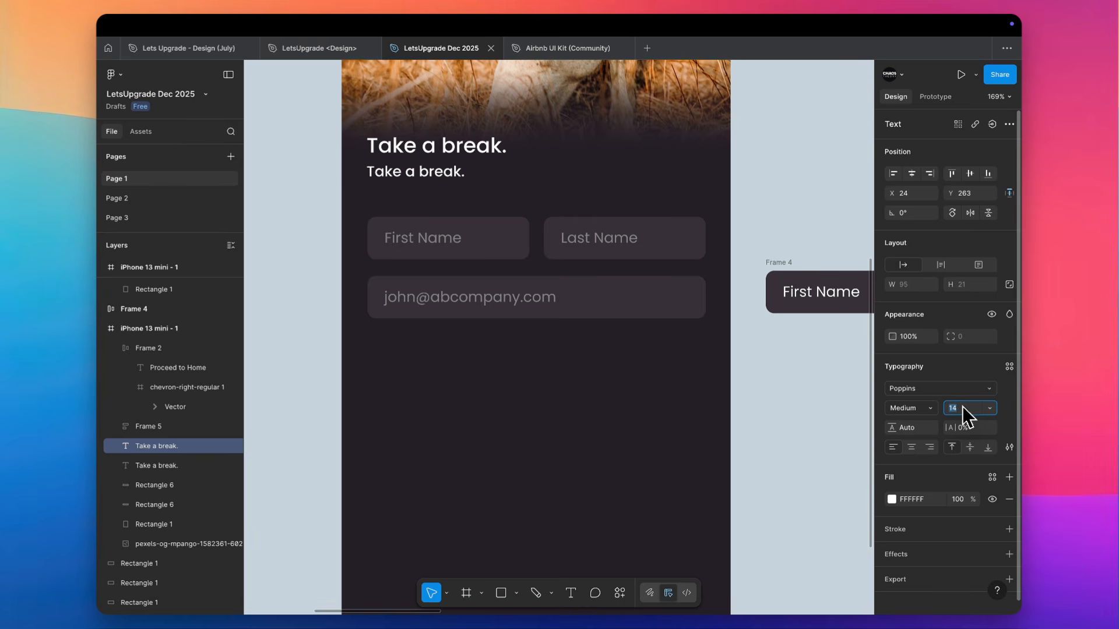
click(920, 408)
click(921, 395)
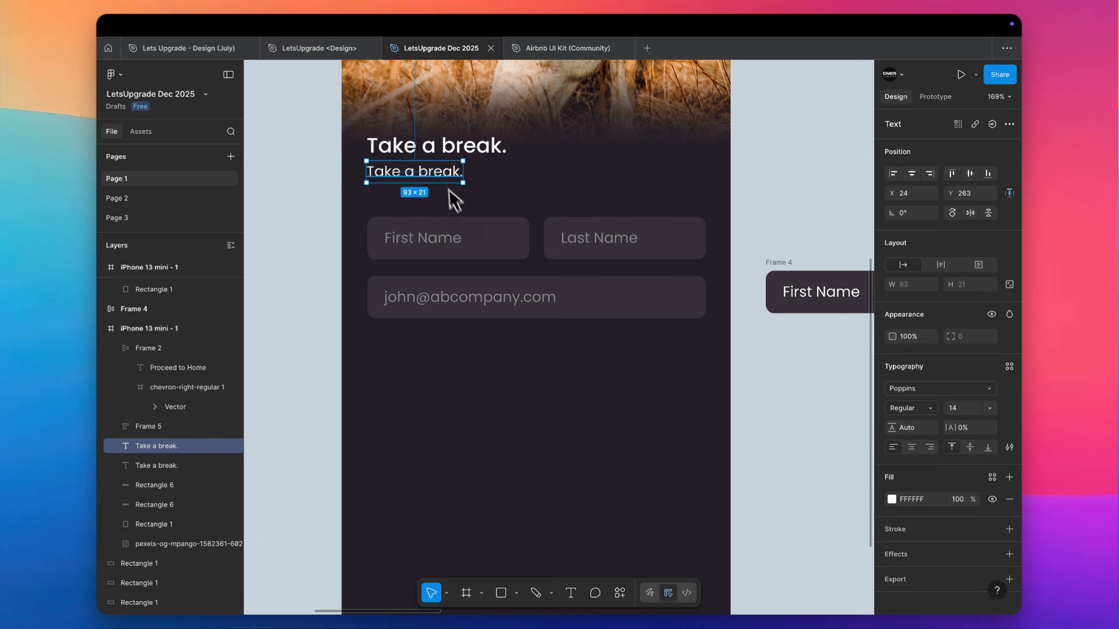
key(7)
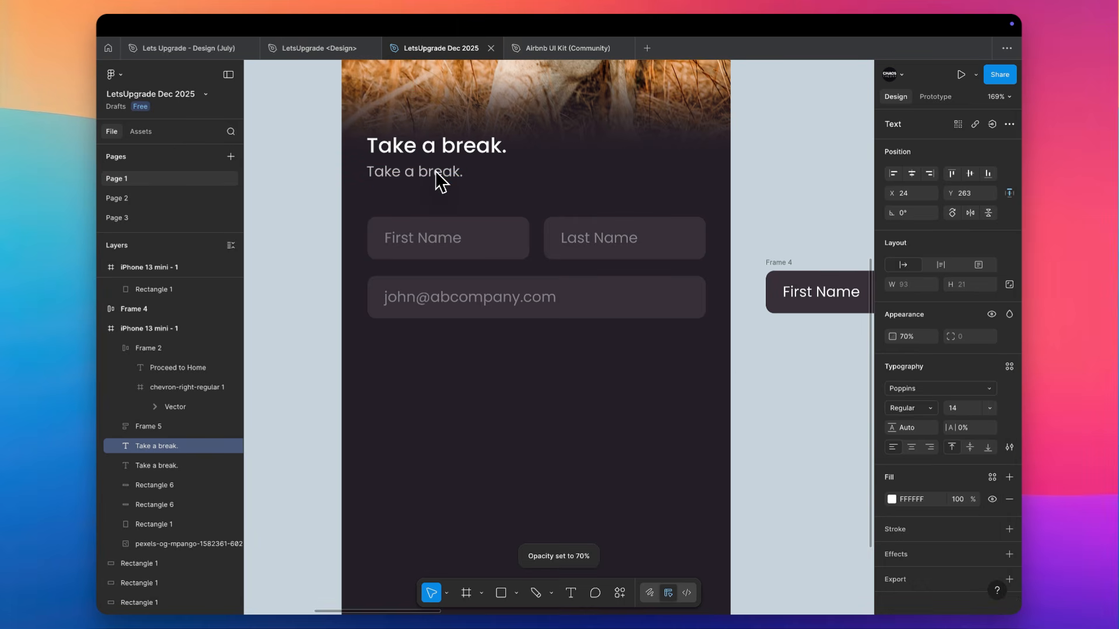
Open the subheading under the "Take a break." heading for text editing with all its text selected
double_click(438, 174)
key(ctrl+a)
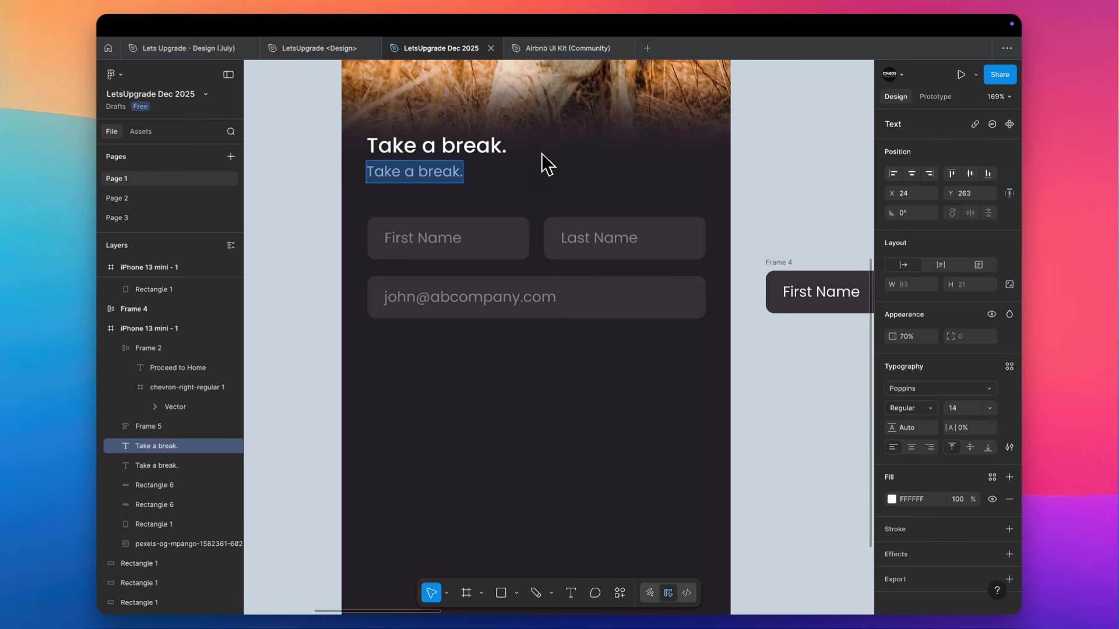
scroll(541, 153, down, 5)
scroll(540, 153, up, 2)
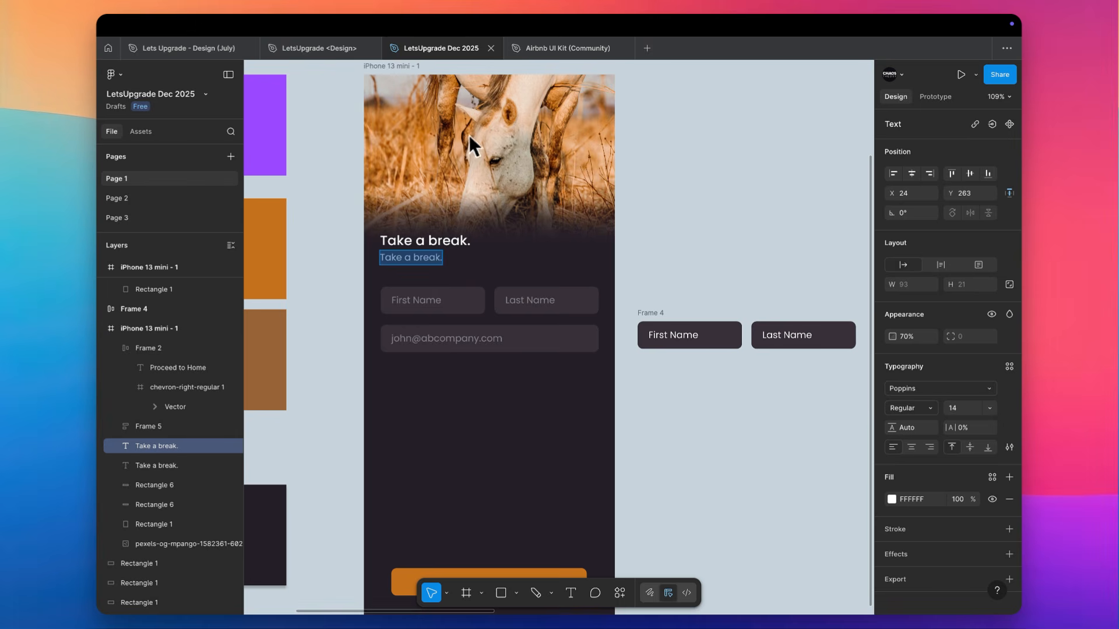
scroll(463, 135, up, 5)
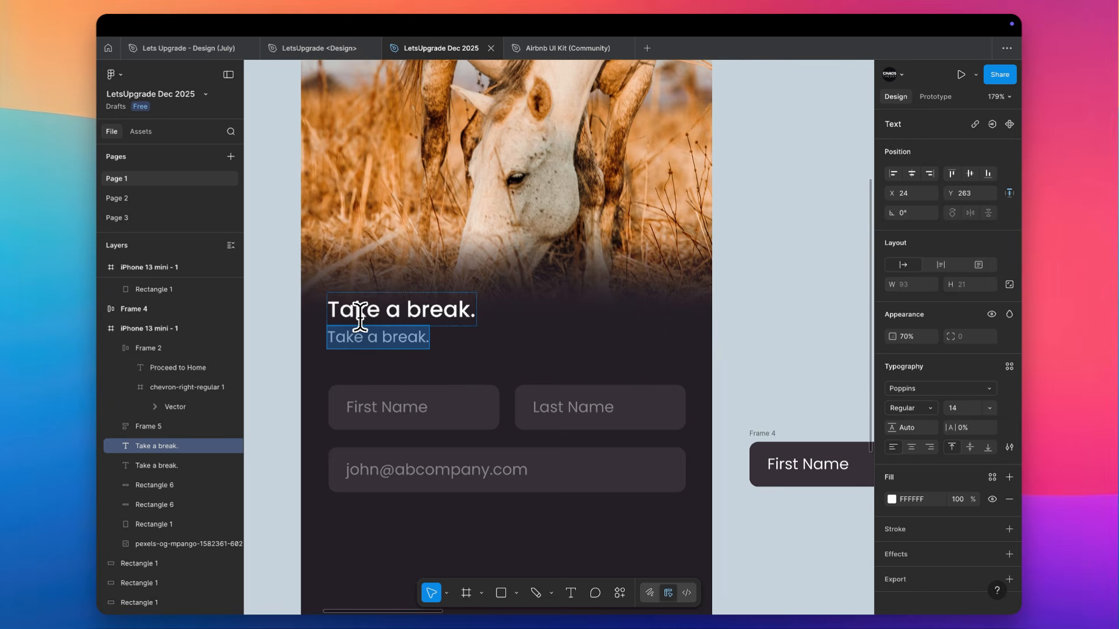
Replace the subheading's text with "Allow XYZ app to lock you out of the selected apps so you can have a moment to yourself"
text(Allow)
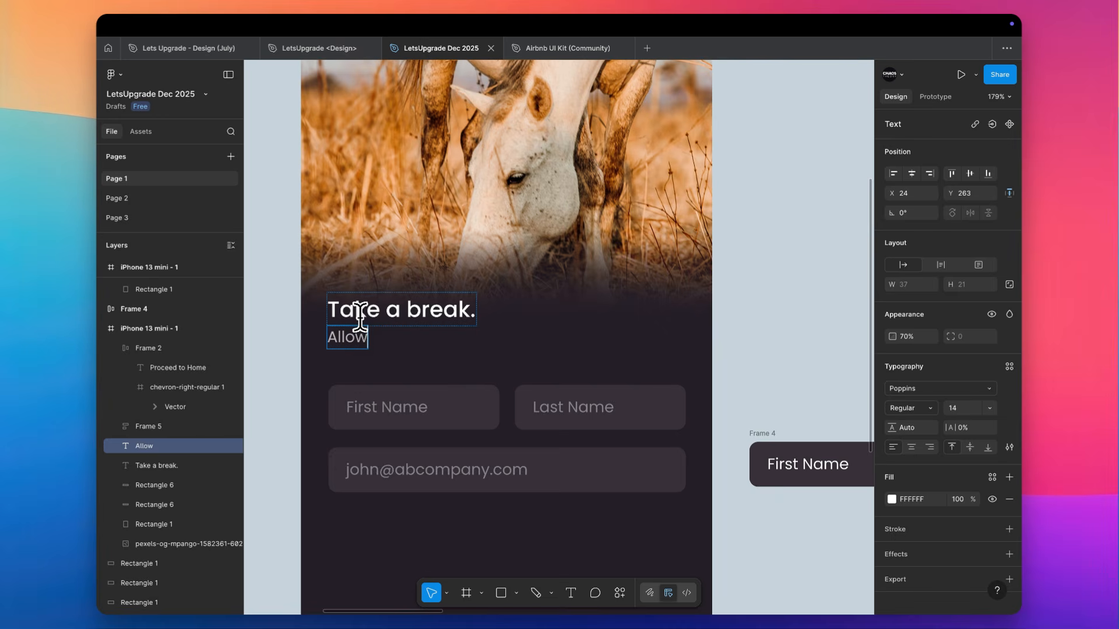
text( XYZ app to)
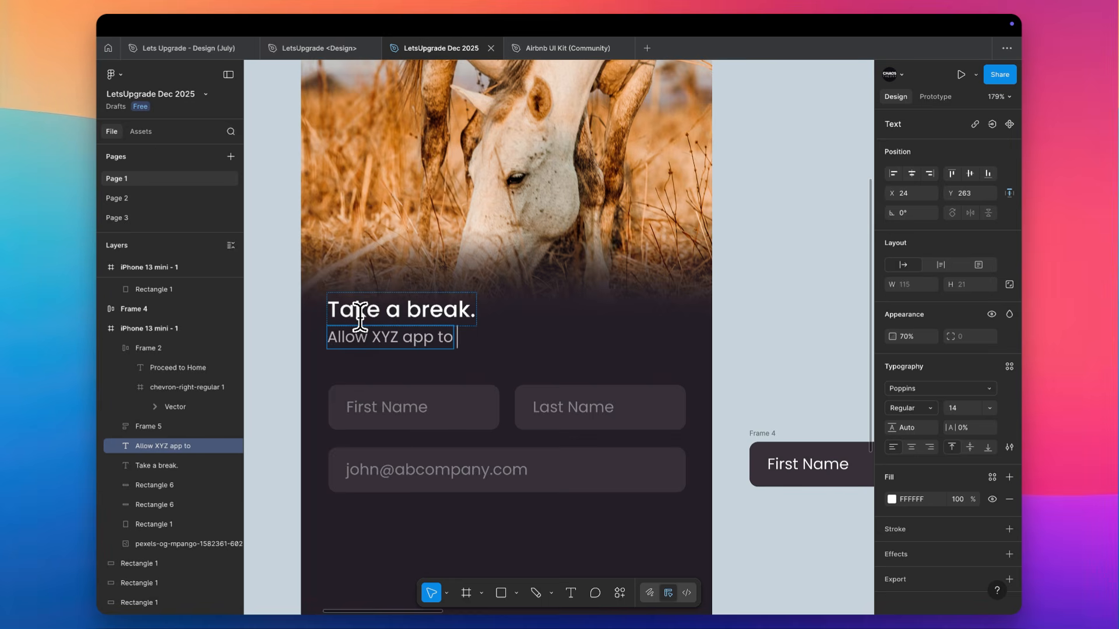
text( lock you out)
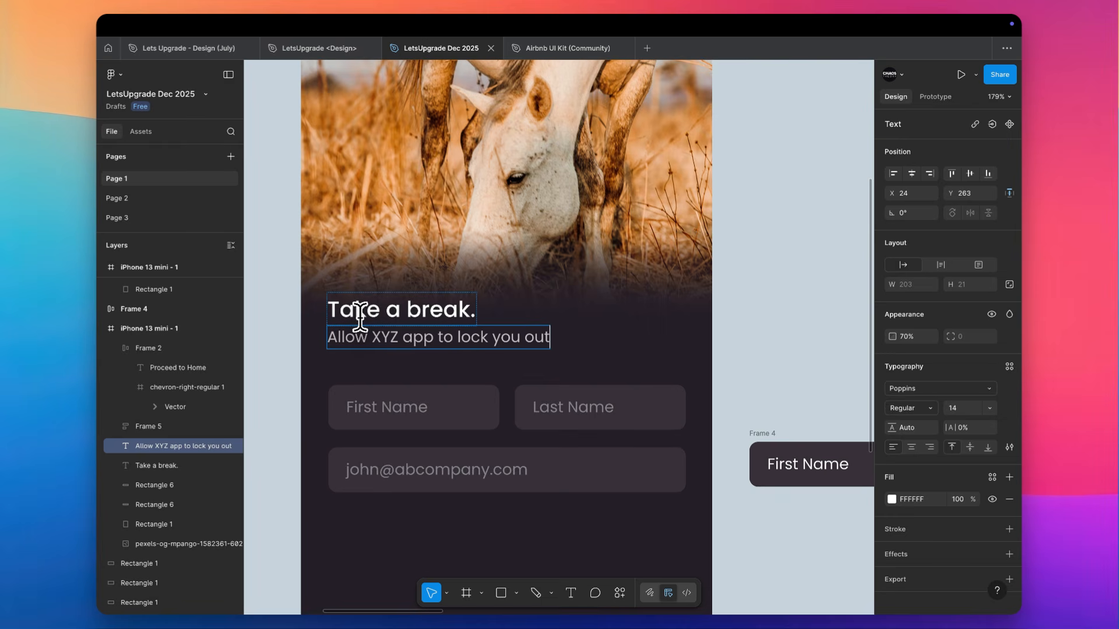
text( of the selected )
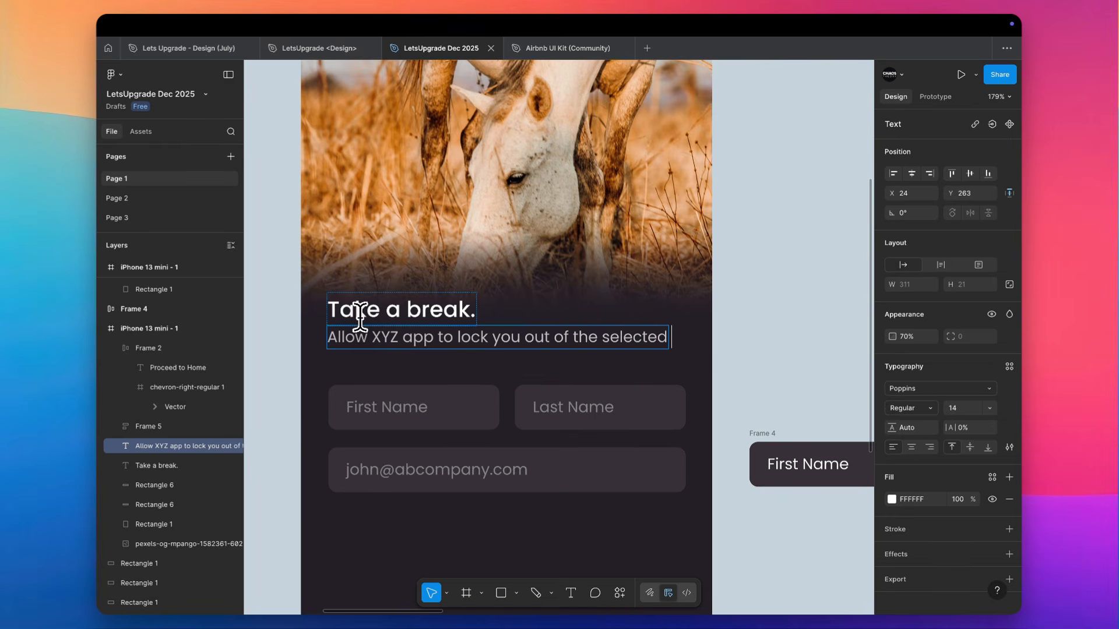
text(apps)
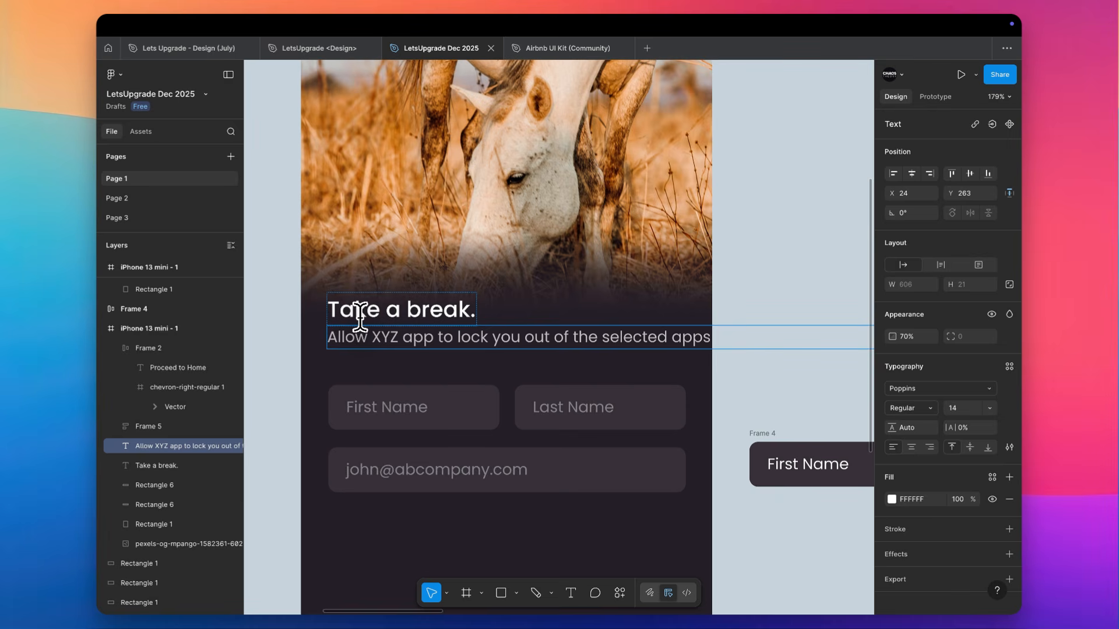
key(Escape)
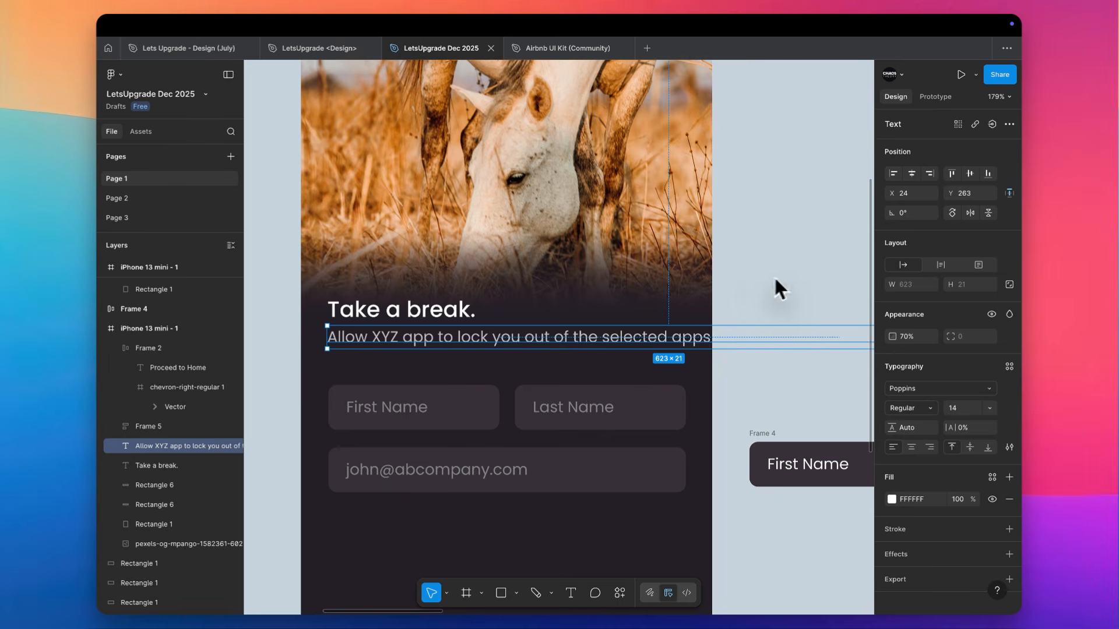
Narrow the subheading's text box to about 327 wide so the text wraps onto two lines within the screen
scroll(588, 413, down, 2)
click(584, 414)
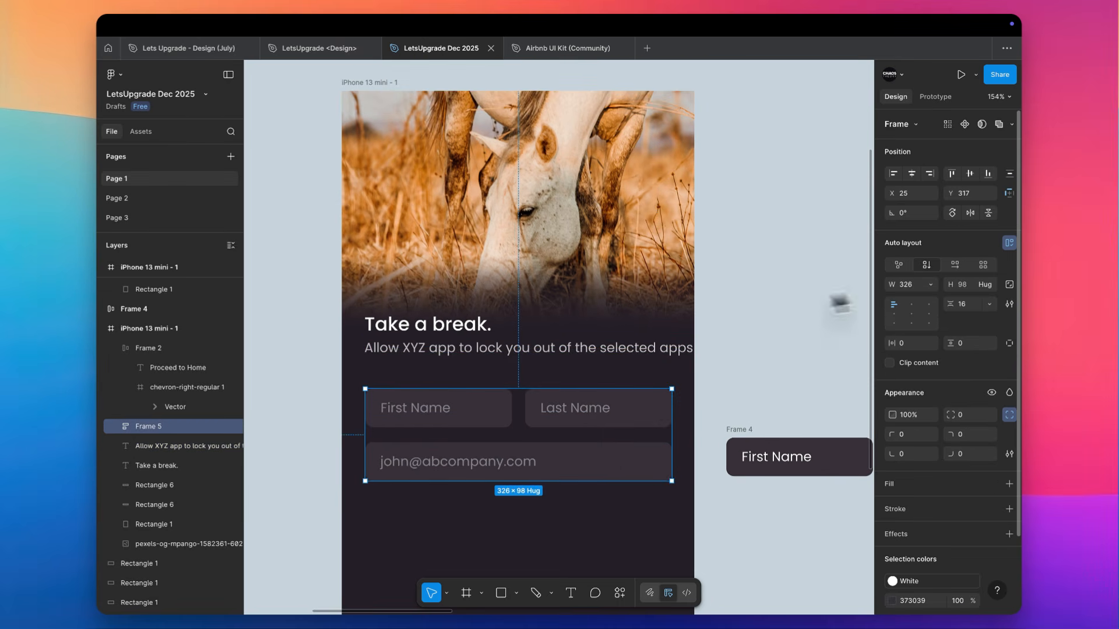
click(543, 353)
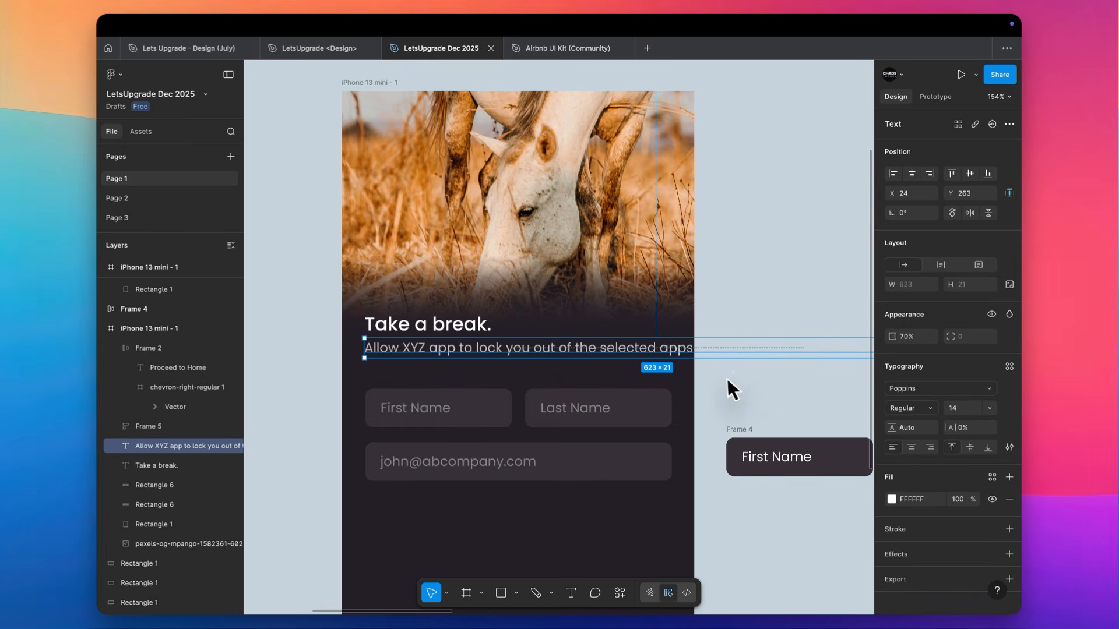
scroll(733, 383, right, 3)
scroll(733, 383, up, 1)
drag(837, 391, 560, 405)
scroll(557, 402, left, 3)
scroll(557, 402, down, 1)
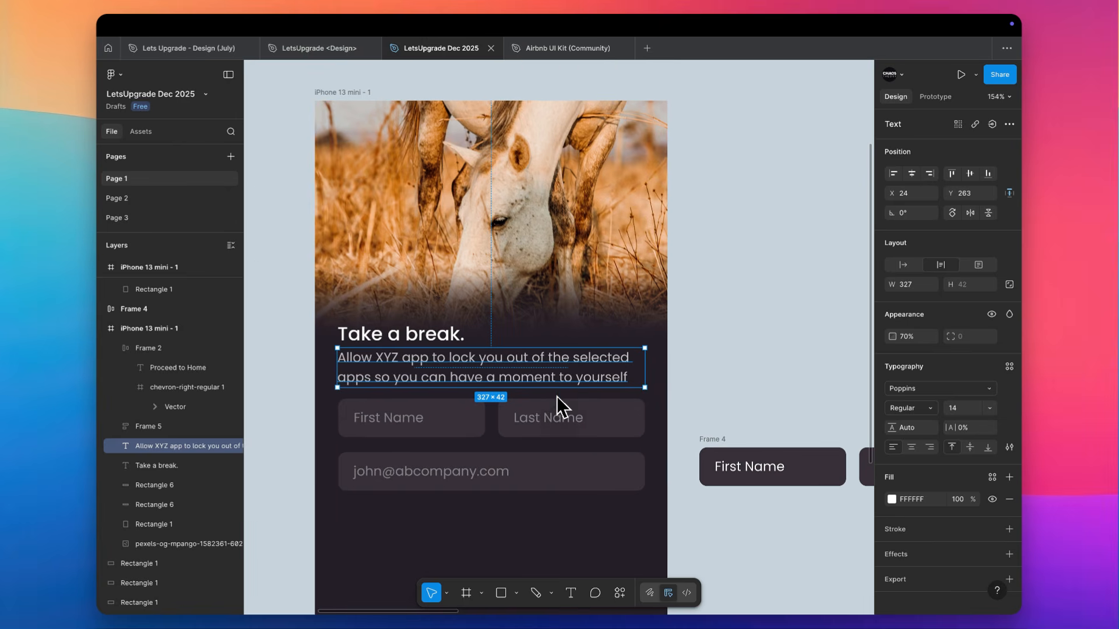
Set the subheading text box's width to 326 and its resizing to auto height
click(931, 286)
click(931, 287)
key(Down)
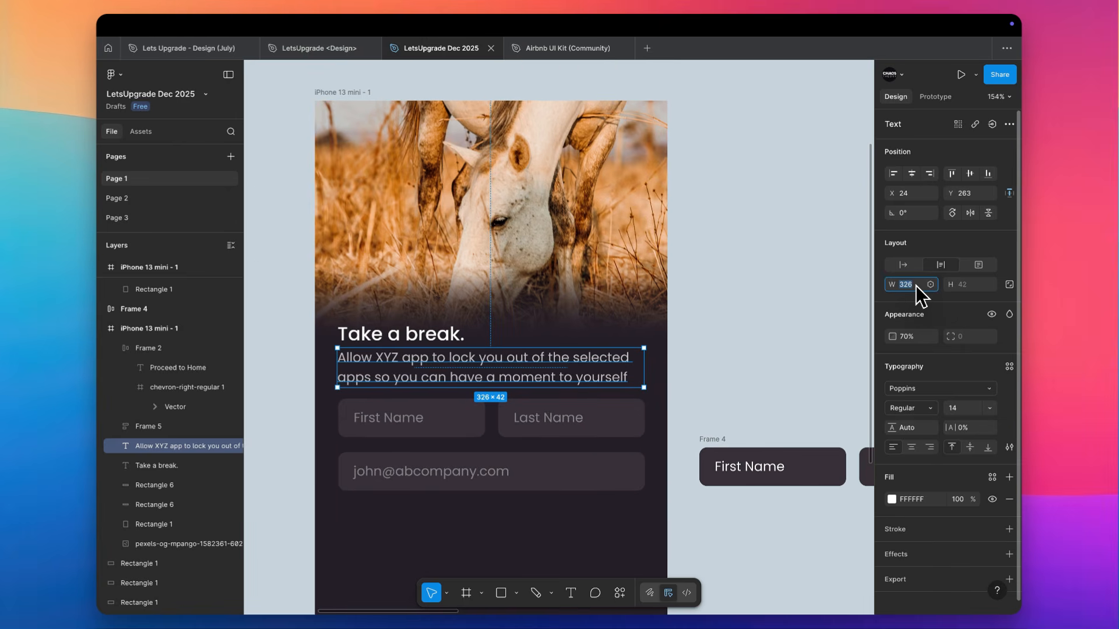
click(763, 351)
click(641, 355)
click(902, 265)
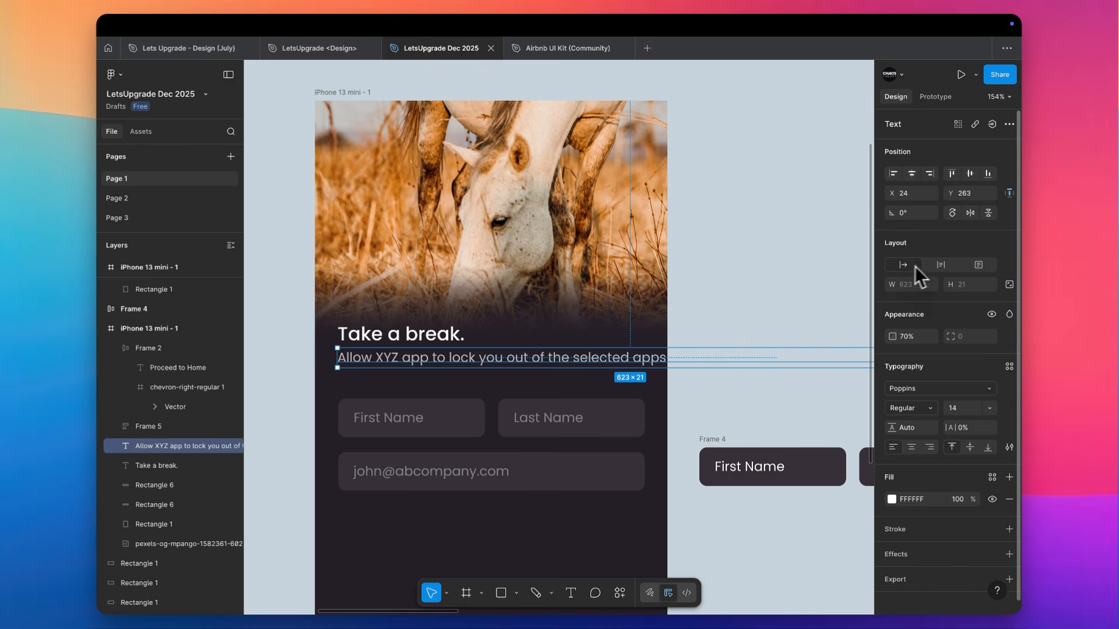
click(941, 265)
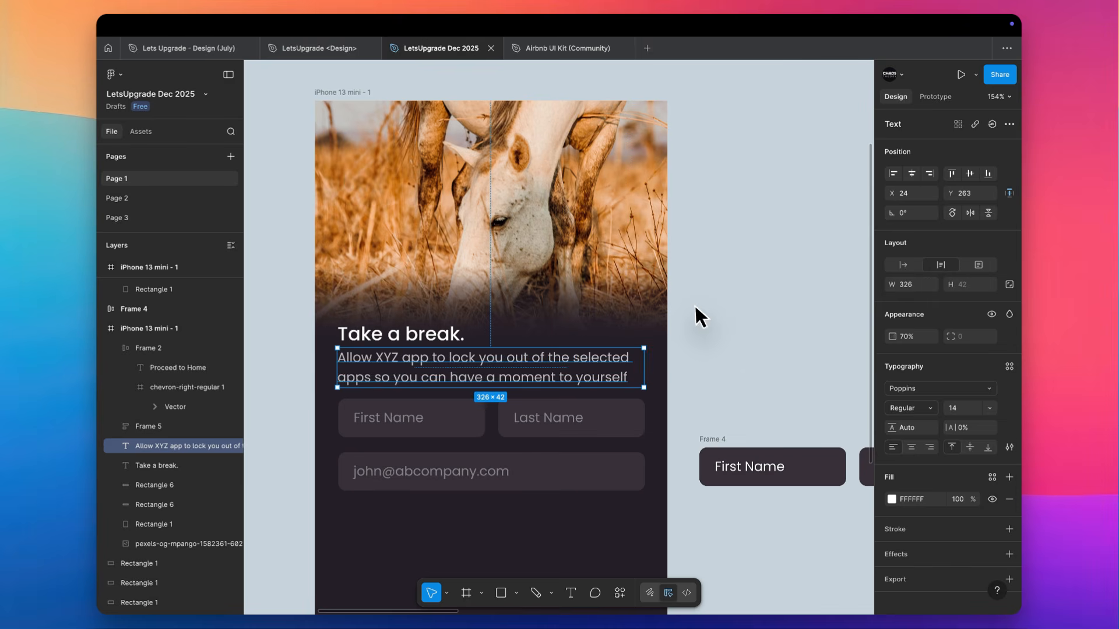
scroll(697, 306, down, 2)
scroll(697, 306, left, 1)
key(shift+a)
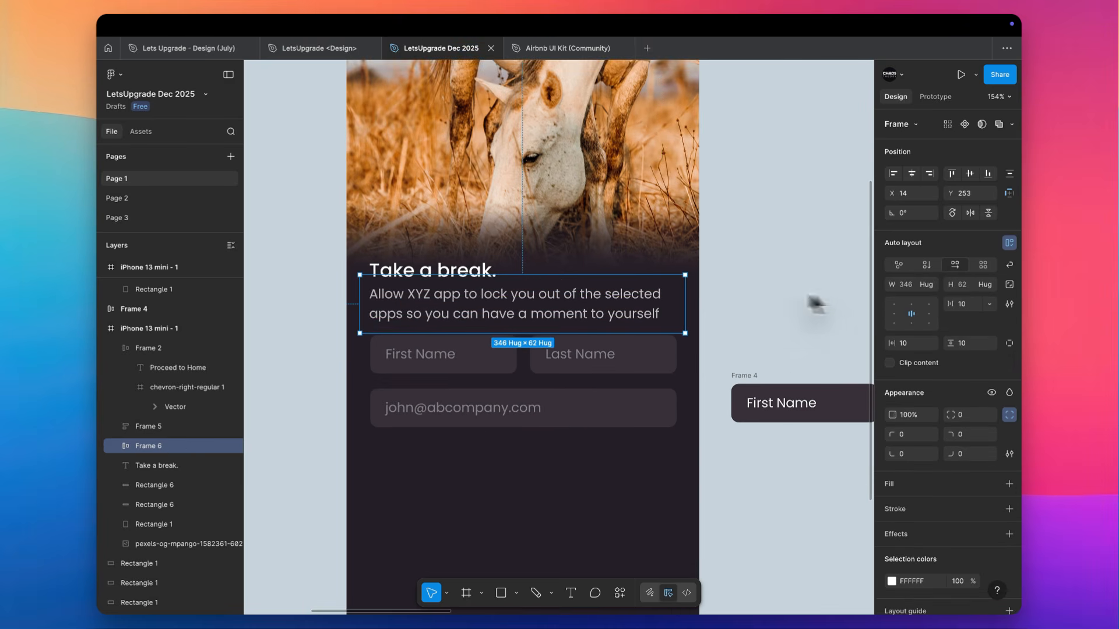
click(763, 303)
key(ctrl+z)
click(737, 300)
Set the subheading's font size to 12
scroll(737, 298, down, 2)
scroll(737, 298, left, 1)
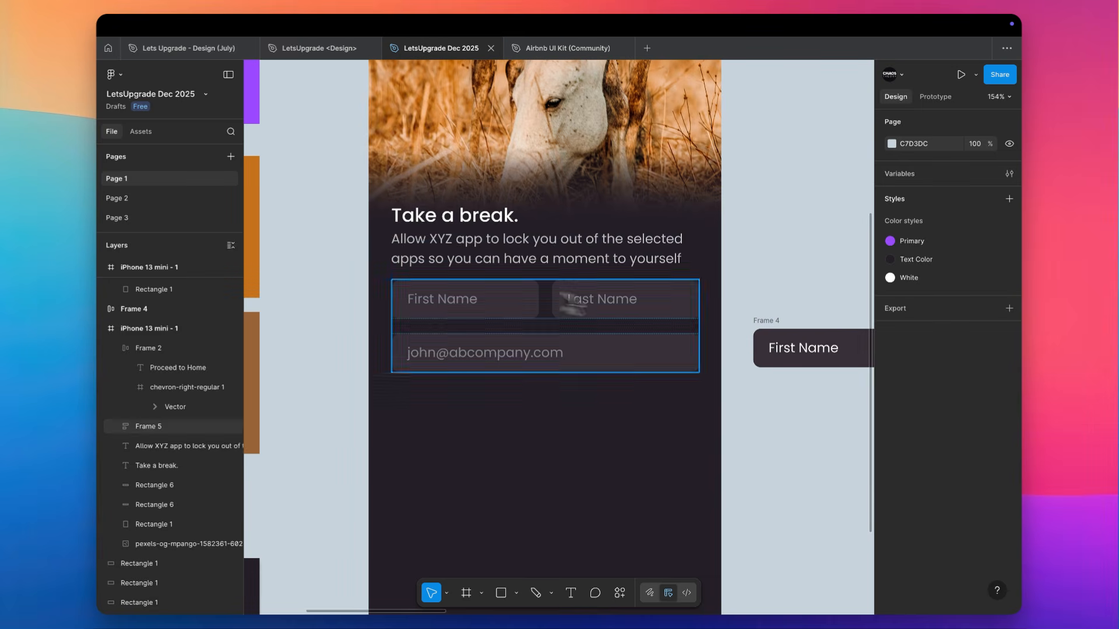
click(492, 251)
click(964, 410)
text(12)
key(Return)
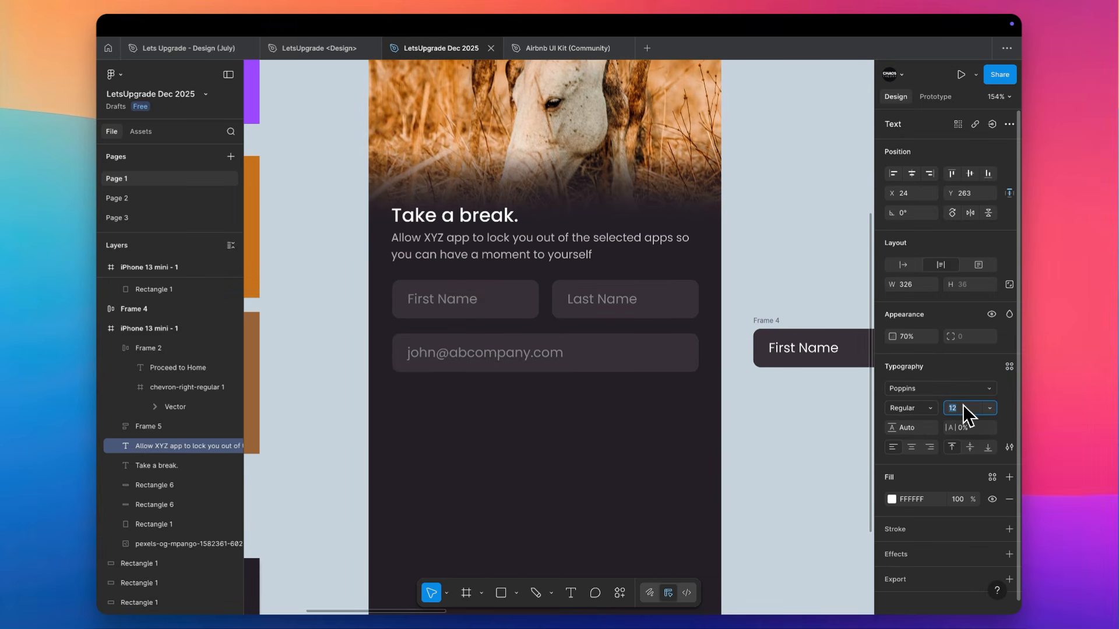
Try a letter spacing of 1% on the subheading and reset it to 0%
click(968, 426)
text(1)
key(Return)
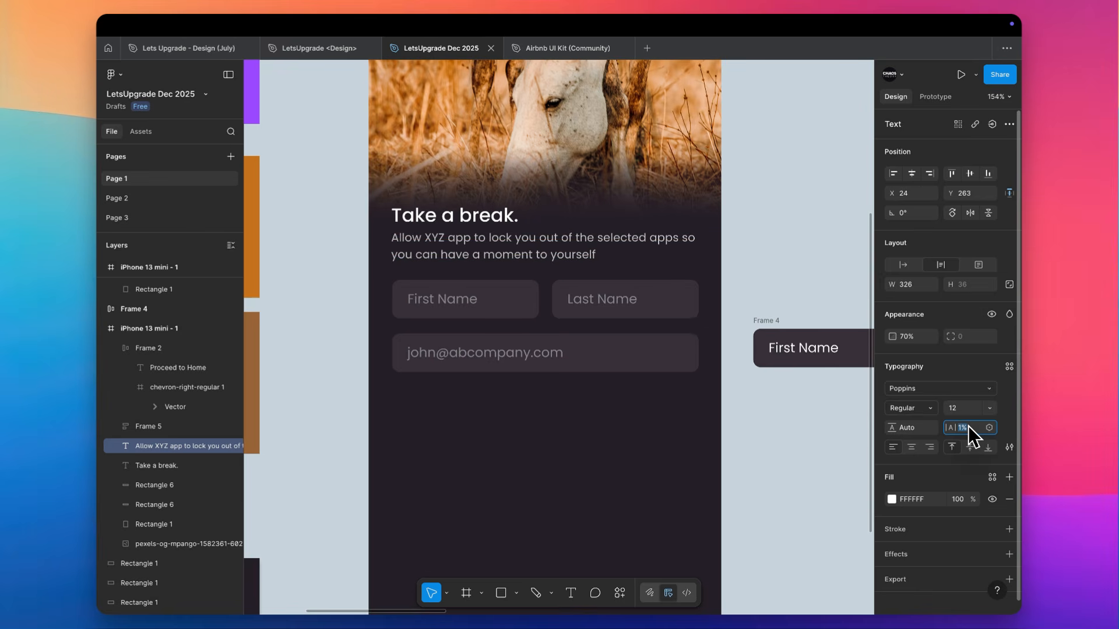
text(0)
key(Return)
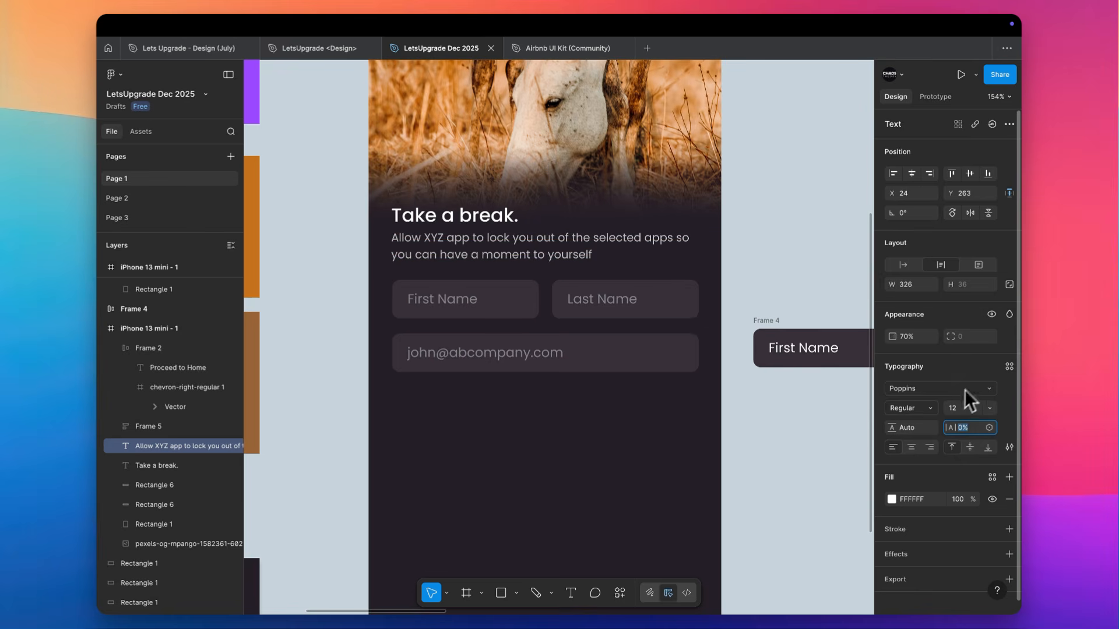
Set the subheading's font size to 11
click(932, 390)
click(966, 409)
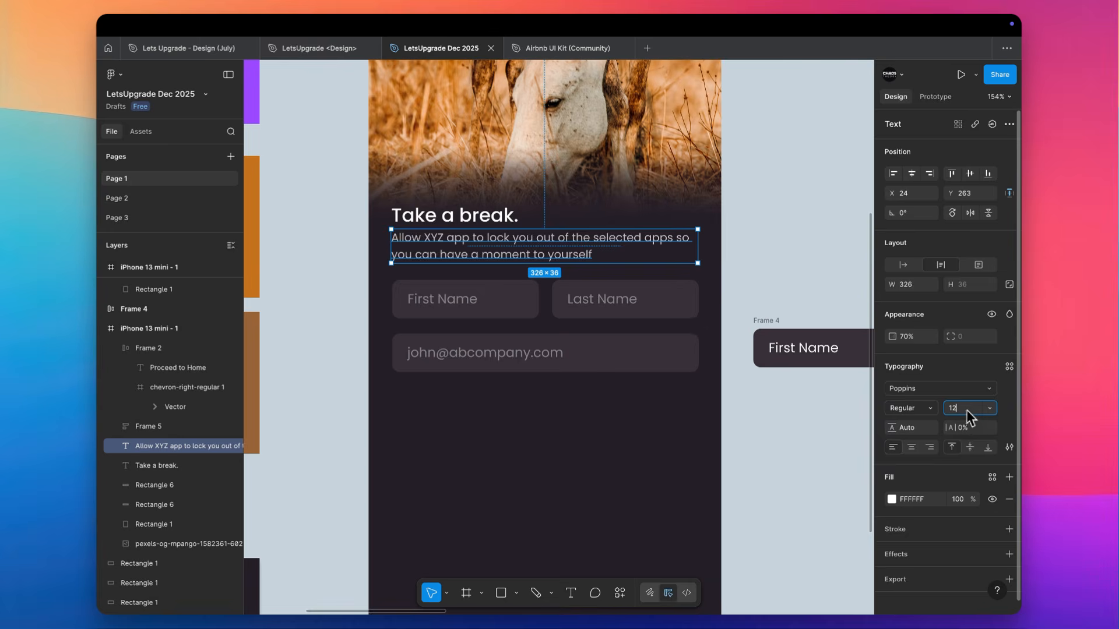
text(11)
key(Return)
click(756, 230)
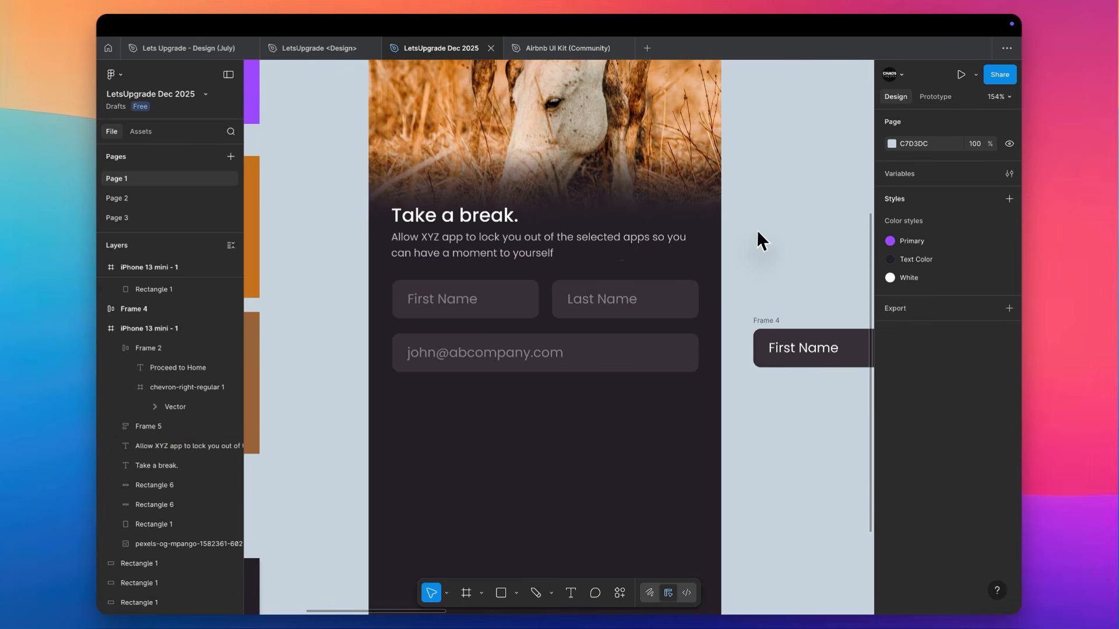
Wrap the heading and subheading in a vertical auto layout, and nest it with the input fields frame in an outer auto layout
click(492, 242)
shift+click(487, 220)
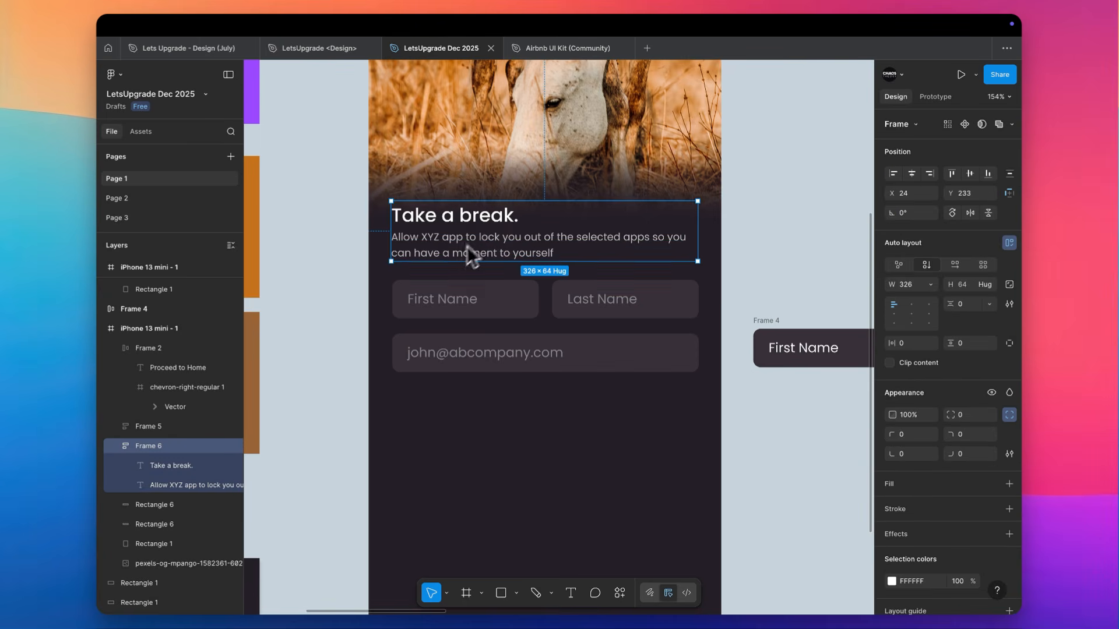
shift+click(504, 285)
key(shift+a)
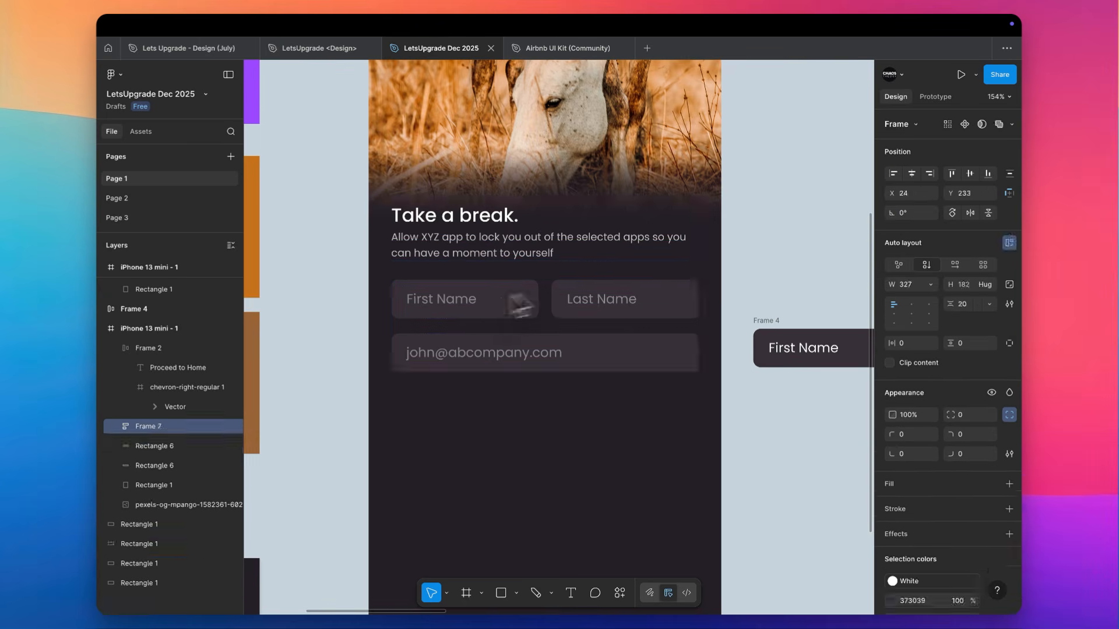
Set the vertical gap of the outer auto layout between the text block and the input fields to 40
click(971, 308)
text(40)
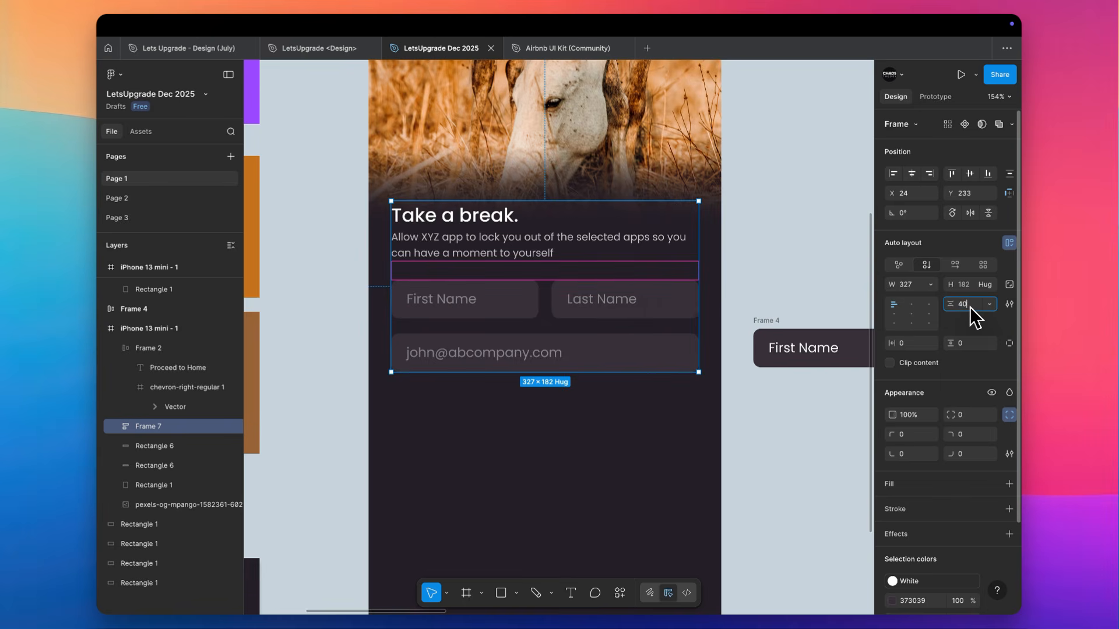
key(Return)
click(793, 241)
Move the orange "Proceed to Home" button from the screen's lower edge into the outer auto layout, beneath the e-mail field
scroll(793, 242, down, 5)
click(563, 484)
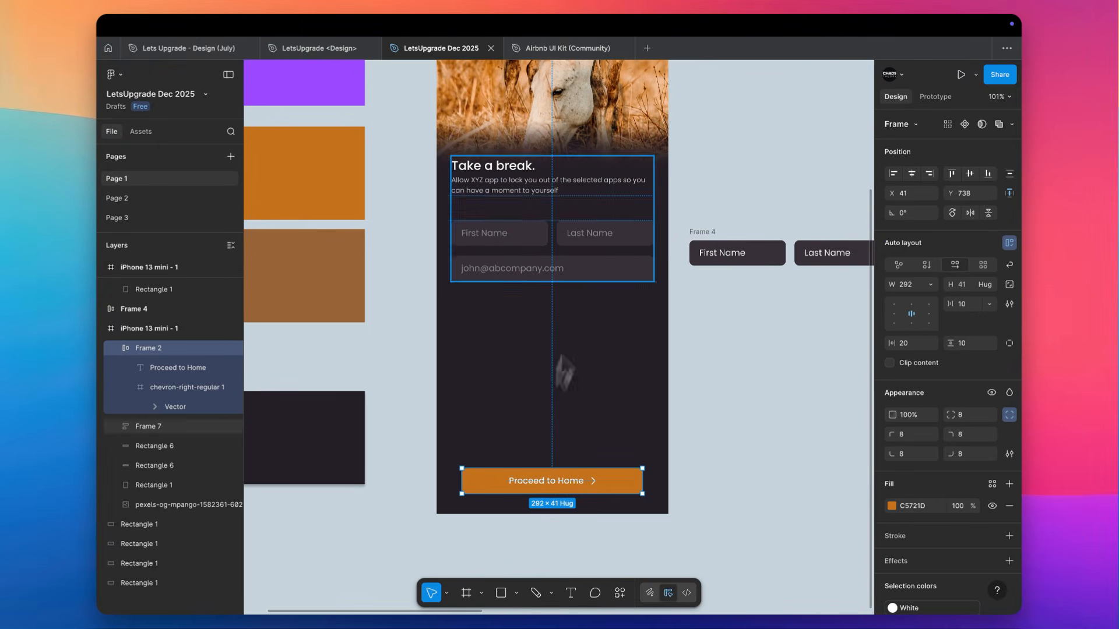
key(BackSpace)
click(574, 277)
key(ctrl+v)
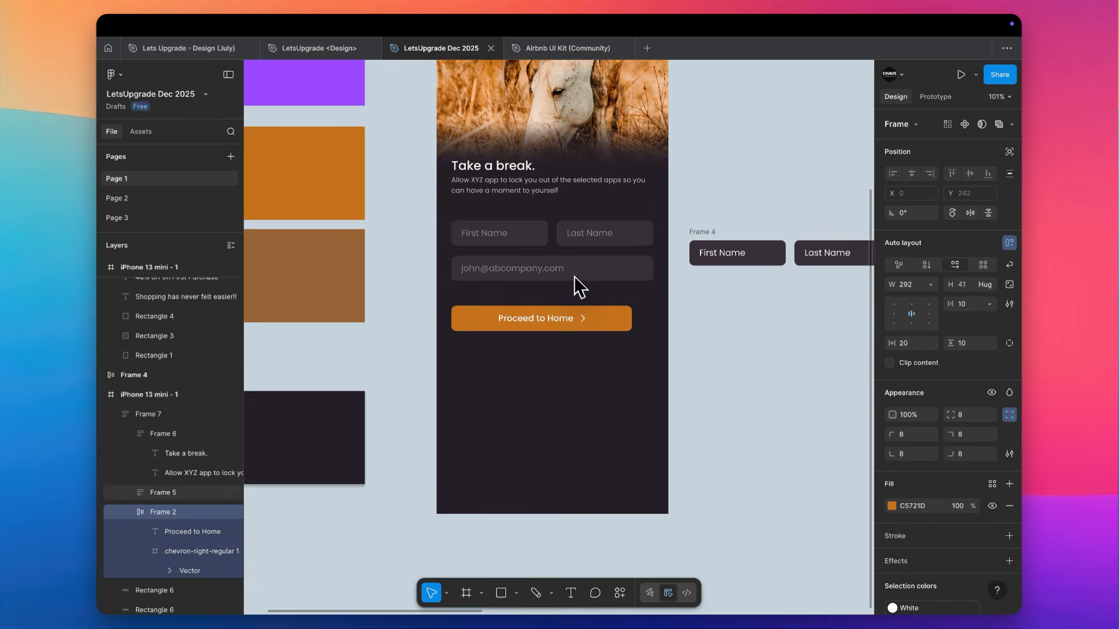
Align the outer auto layout's contents to top center and move the whole stack down to Y 473
click(647, 319)
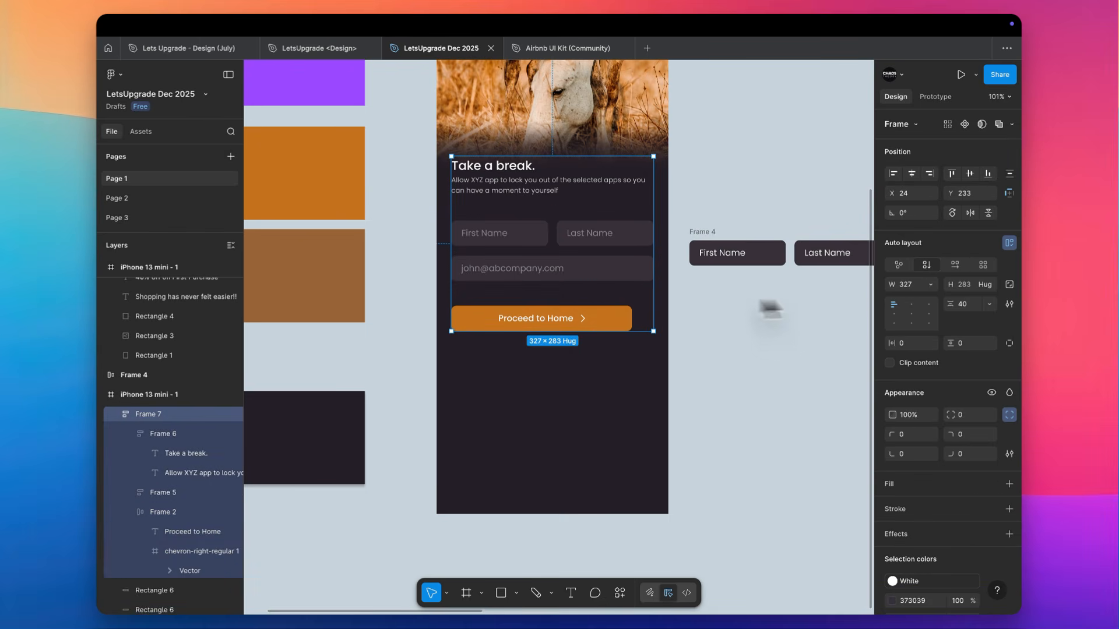
click(911, 304)
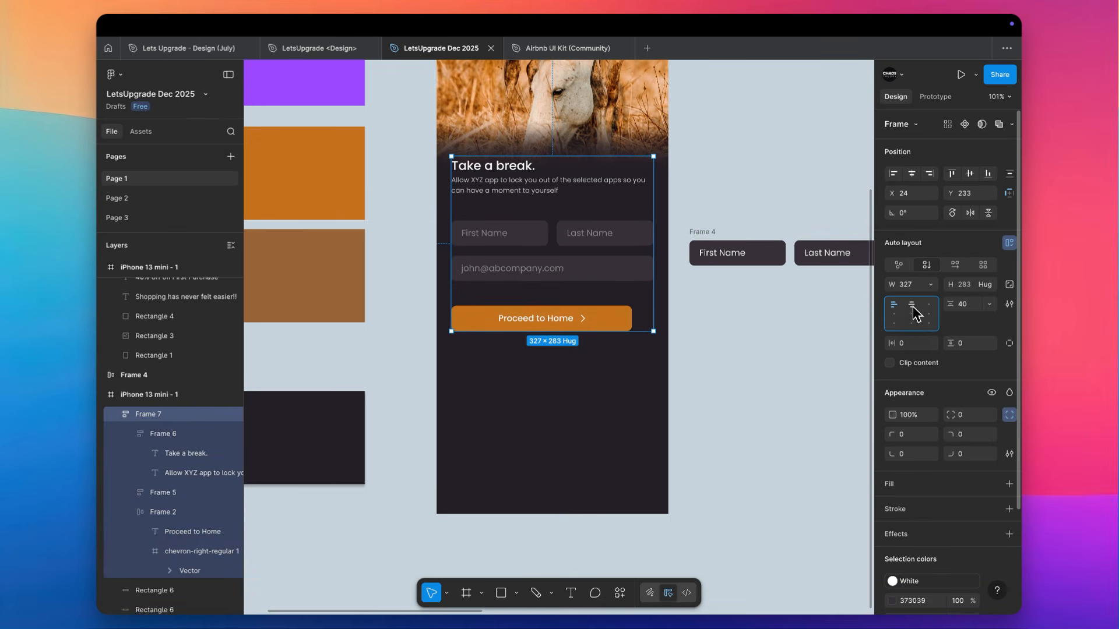
click(707, 357)
drag(605, 268, 578, 387)
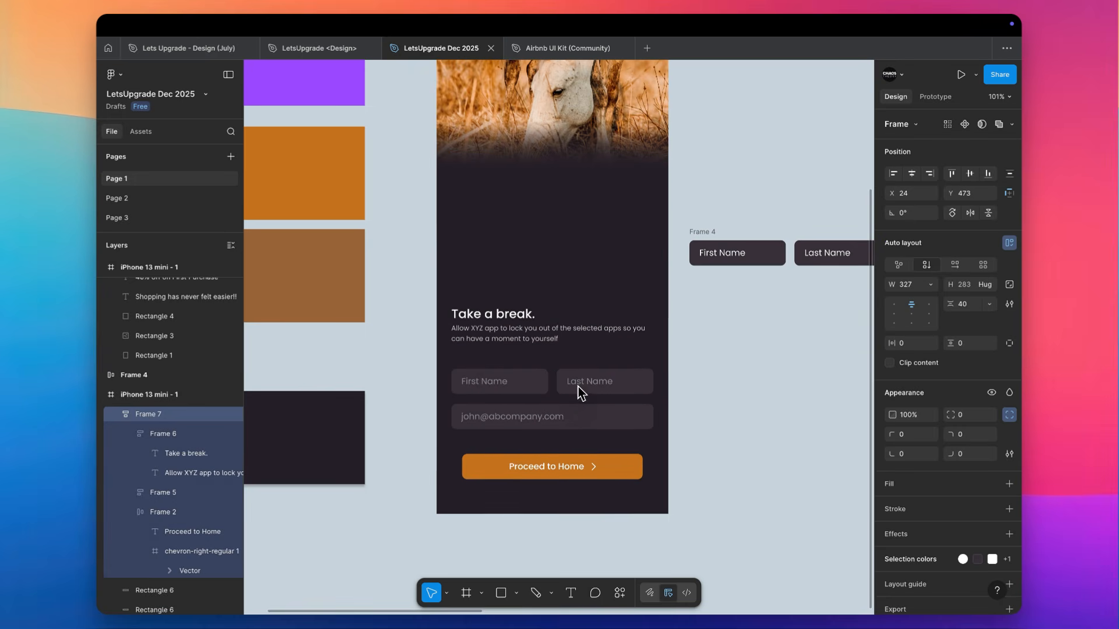
Group the two gradient Rectangle 6 overlays and move the group down to Y 352
scroll(578, 387, up, 3)
scroll(578, 386, right, 1)
click(502, 201)
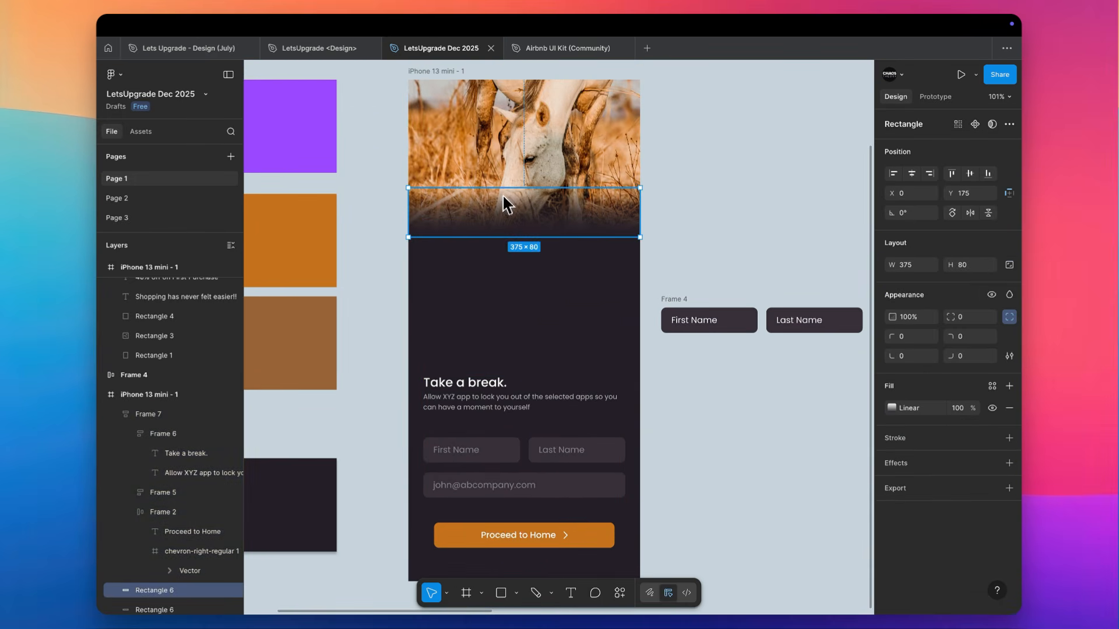
scroll(187, 548, down, 3)
shift+click(173, 530)
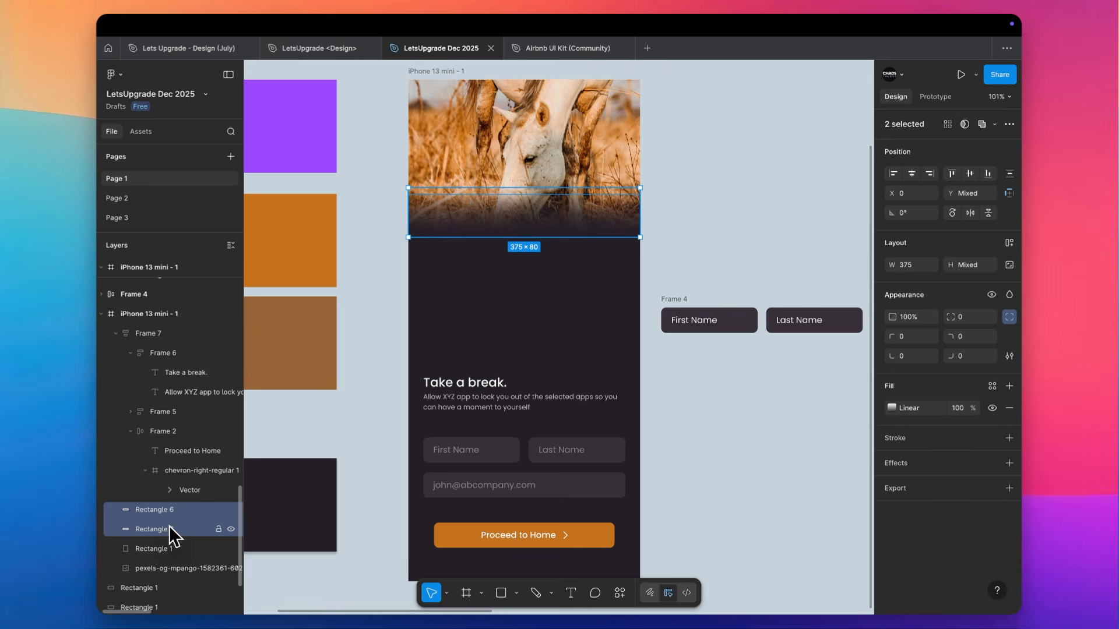
key(super+g)
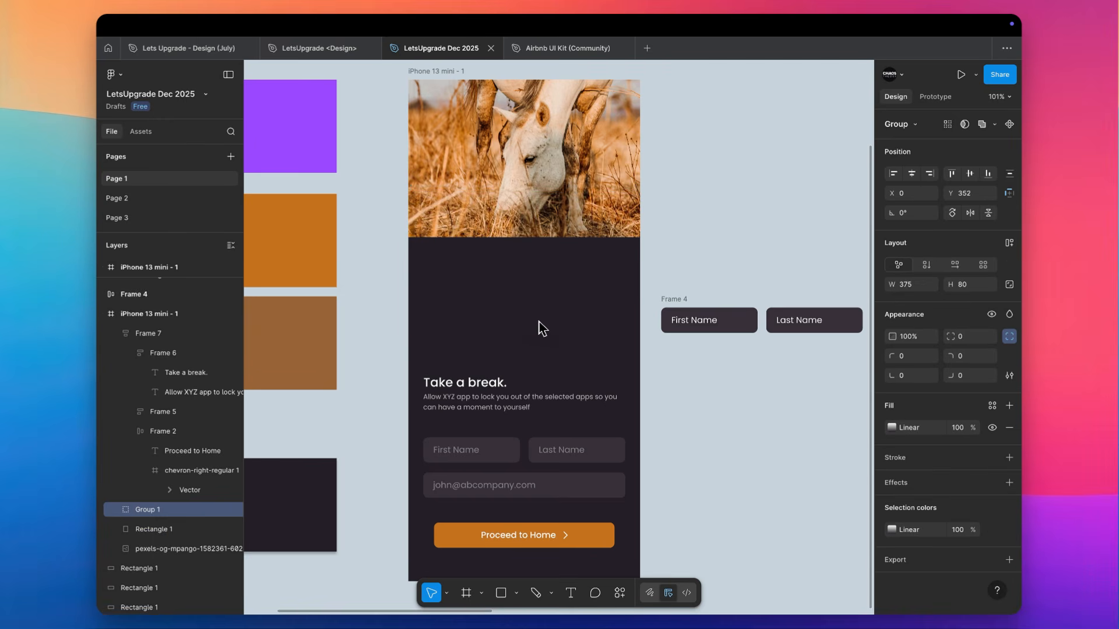
click(507, 175)
drag(488, 238, 488, 323)
key(super+z)
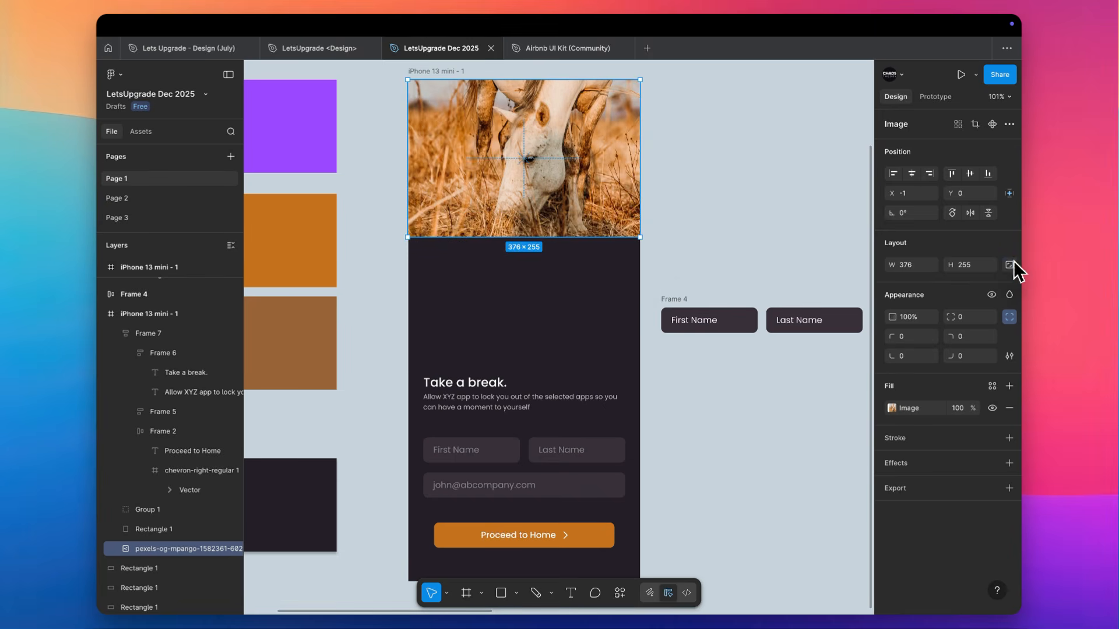
Lock the horse image's aspect ratio and enlarge it downward to about 614 × 416, meeting the gradient
click(1012, 267)
scroll(510, 233, up, 5)
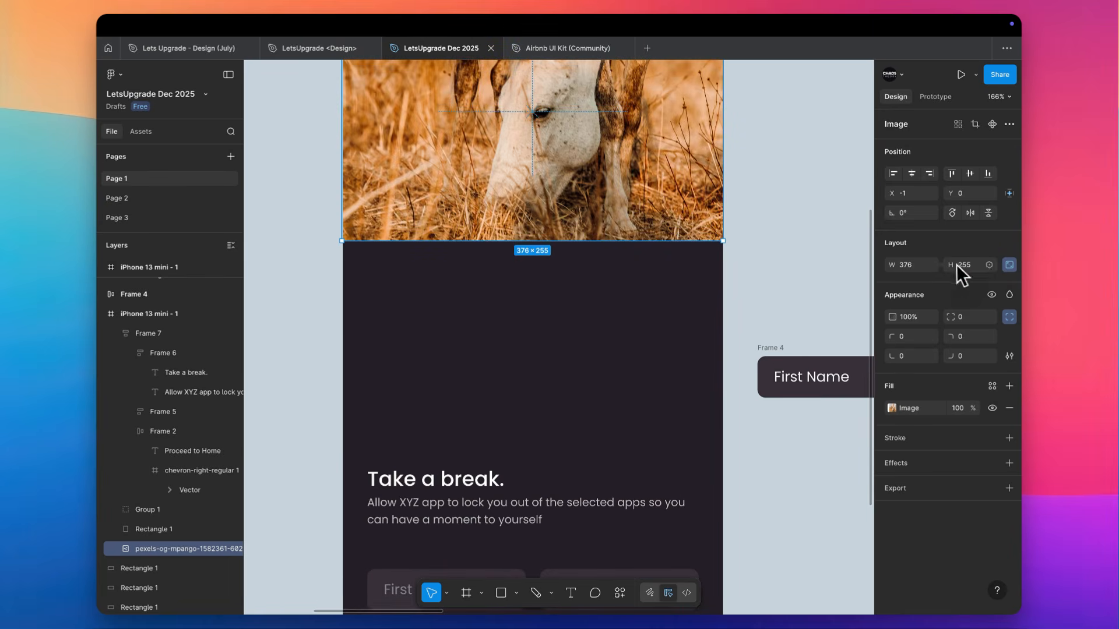
drag(462, 241, 461, 404)
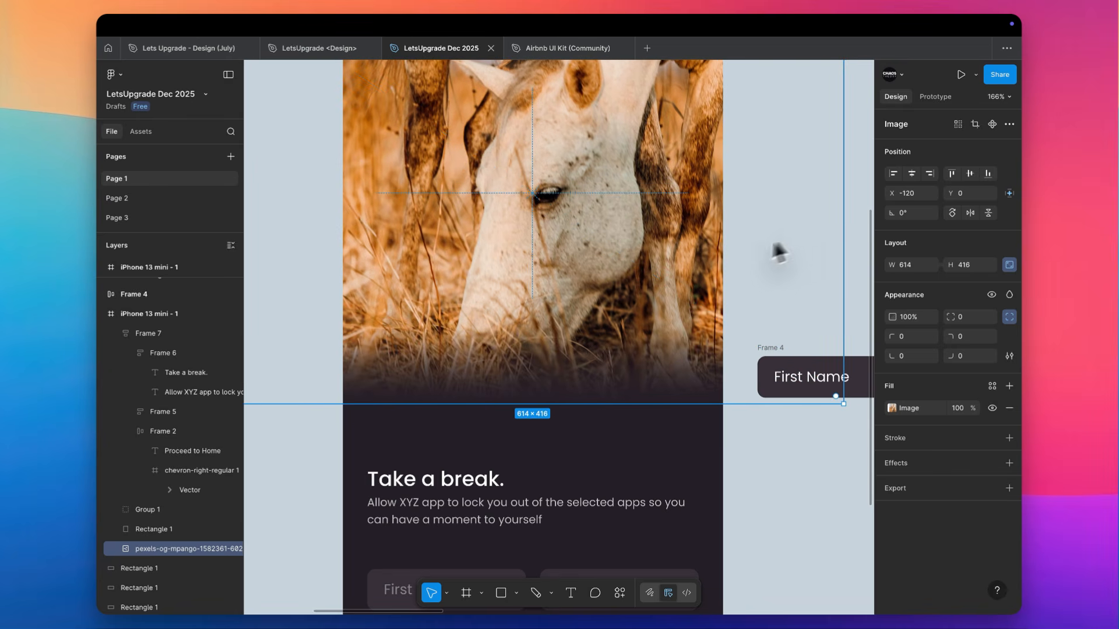
Crop the horse image so the picture scales down evenly to about the phone screen's width, showing more of the horse
scroll(783, 244, down, 5)
double_click(603, 227)
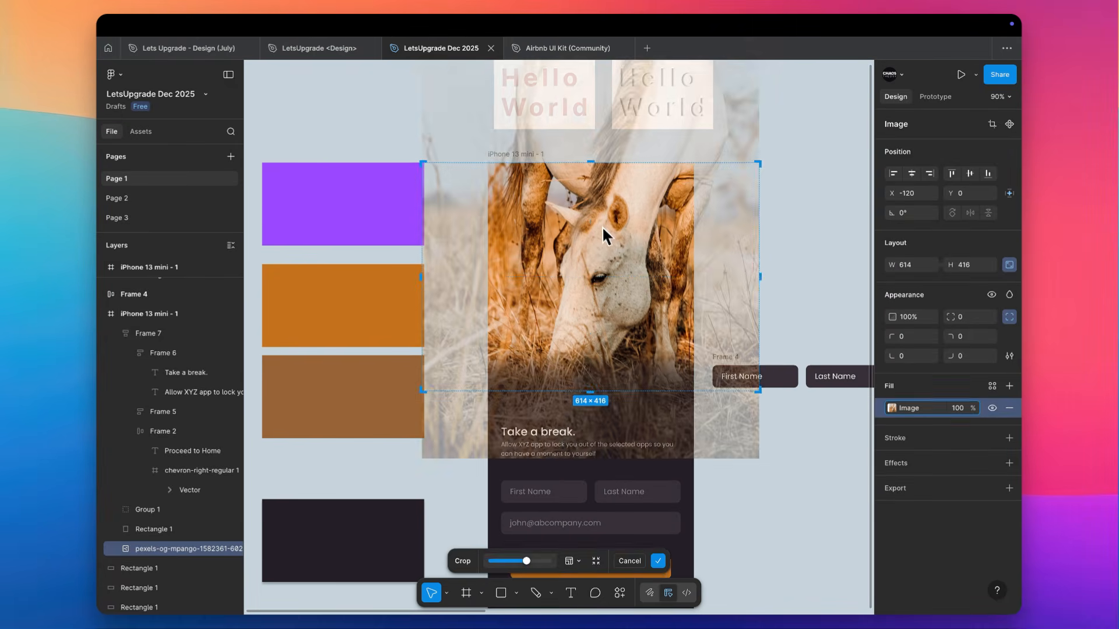
scroll(601, 226, down, 4)
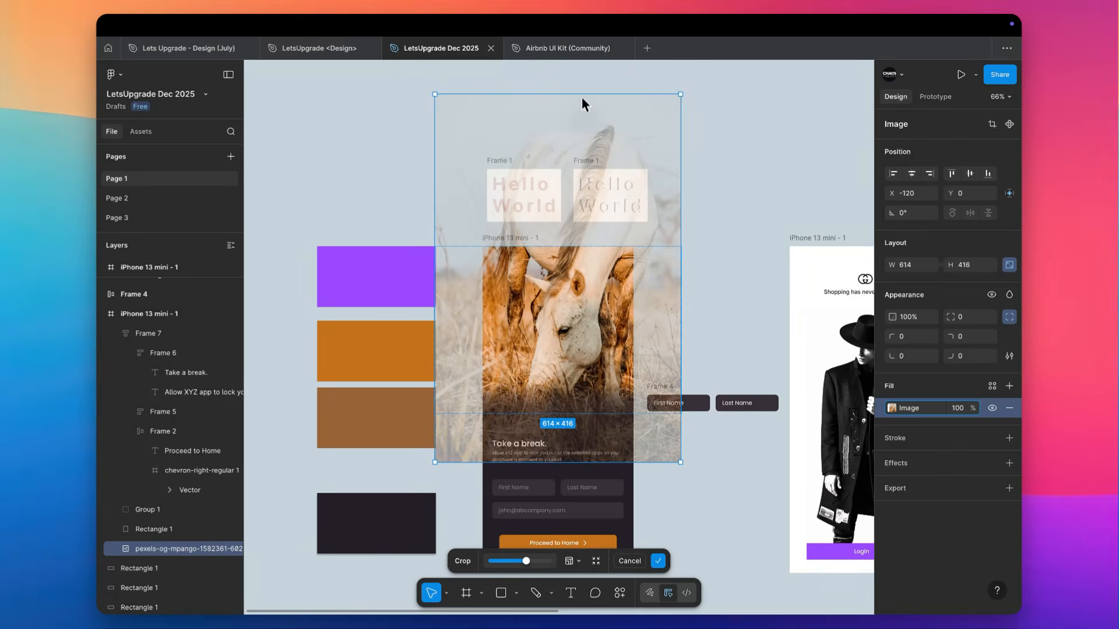
drag(582, 97, 581, 180)
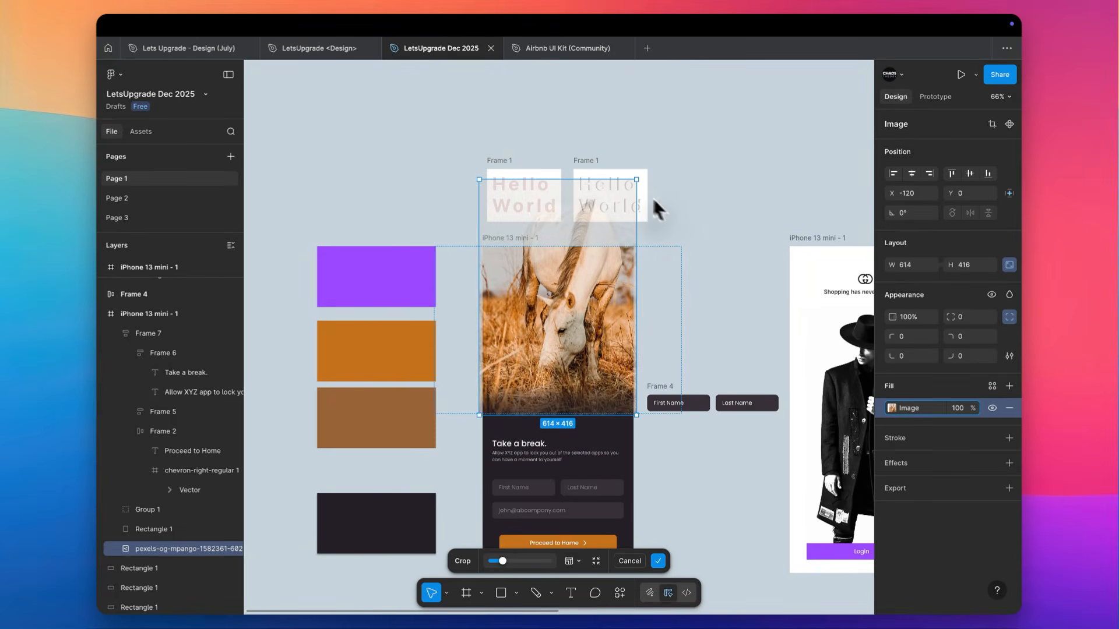
click(668, 204)
Set the outer auto layout's item spacing to 60 and move the stack up to about Y 437
scroll(680, 213, up, 5)
scroll(644, 227, down, 3)
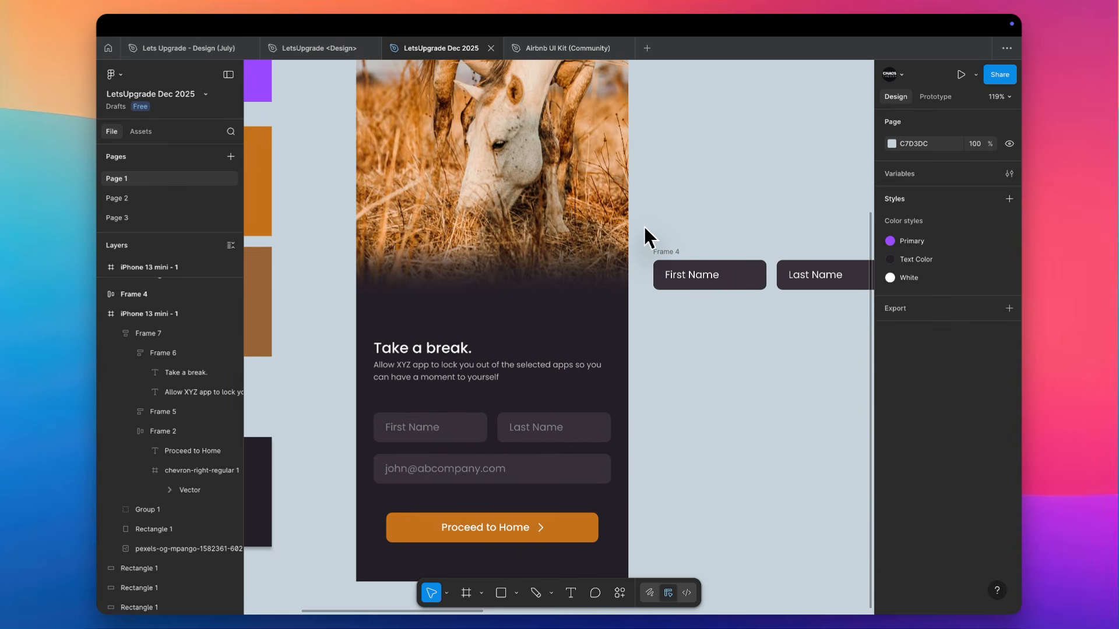
click(471, 366)
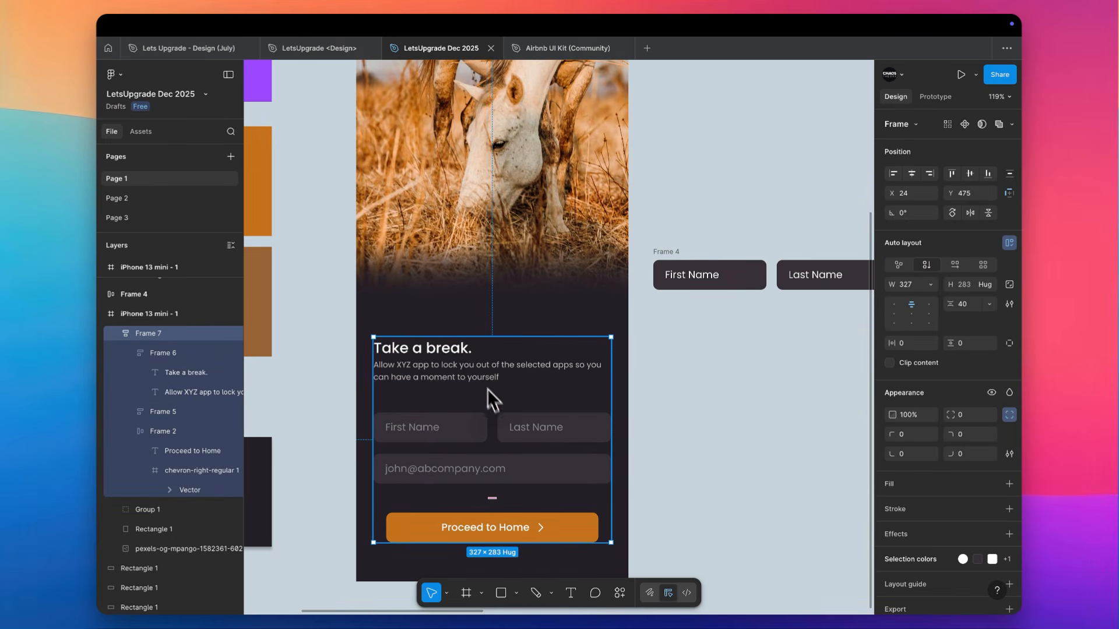
click(966, 302)
text(6)
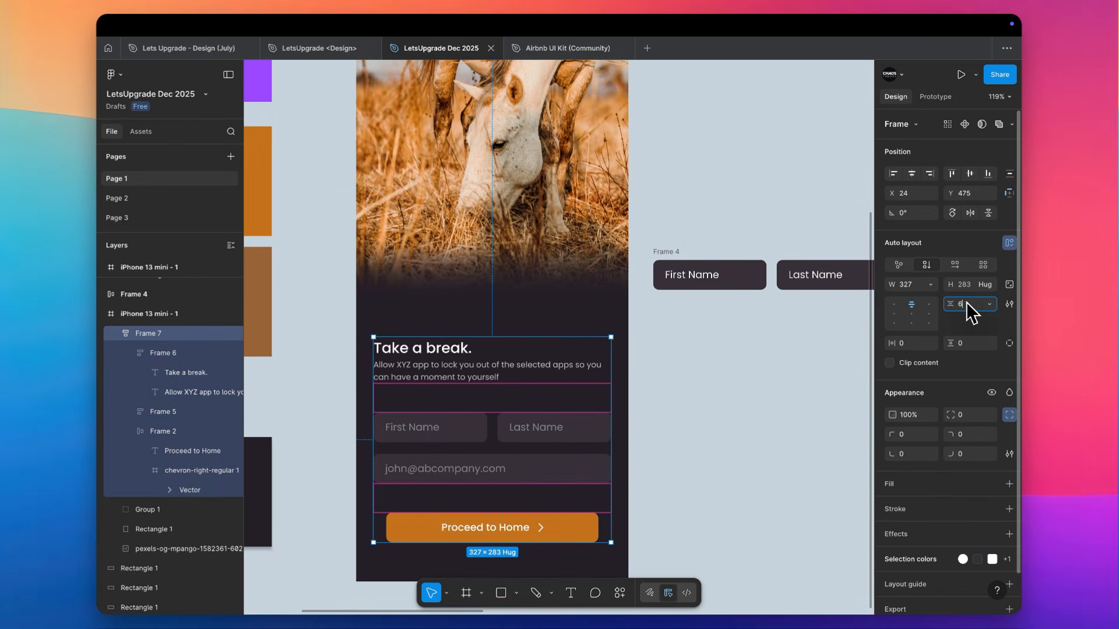
text(0)
key(Return)
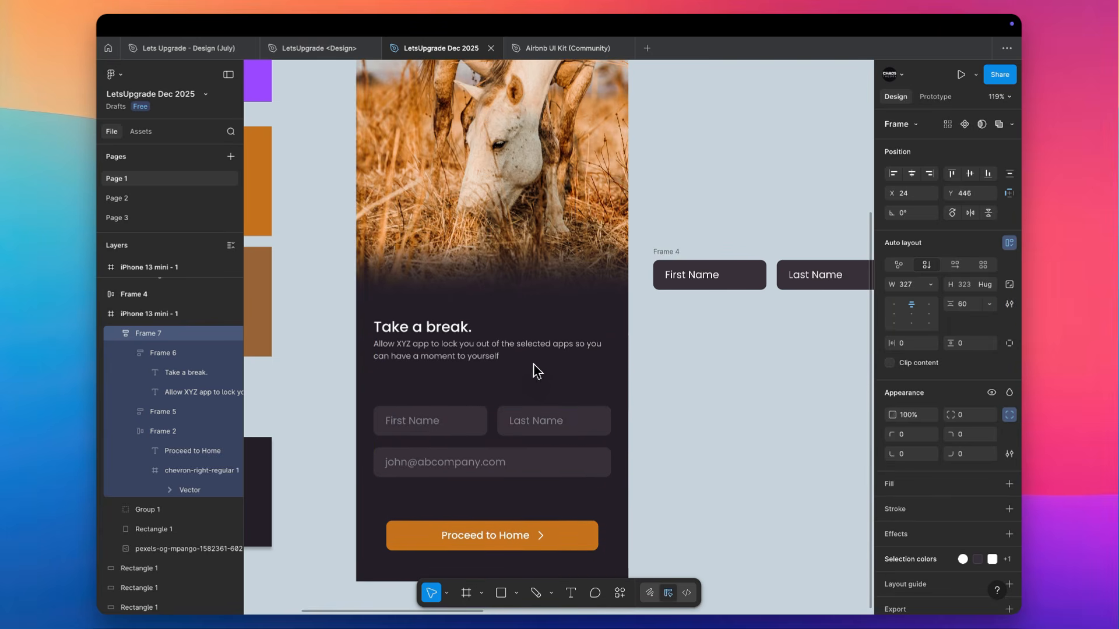
click(705, 350)
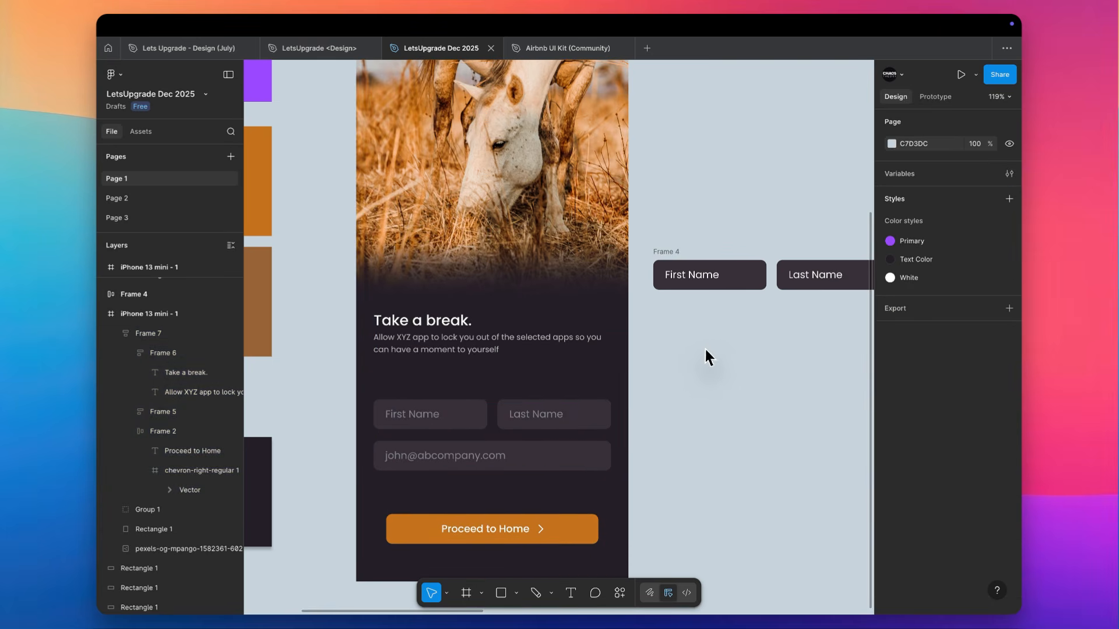
Copy the Gucci logo from the white shopping screen to the upper middle of the horse header
scroll(705, 349, down, 5)
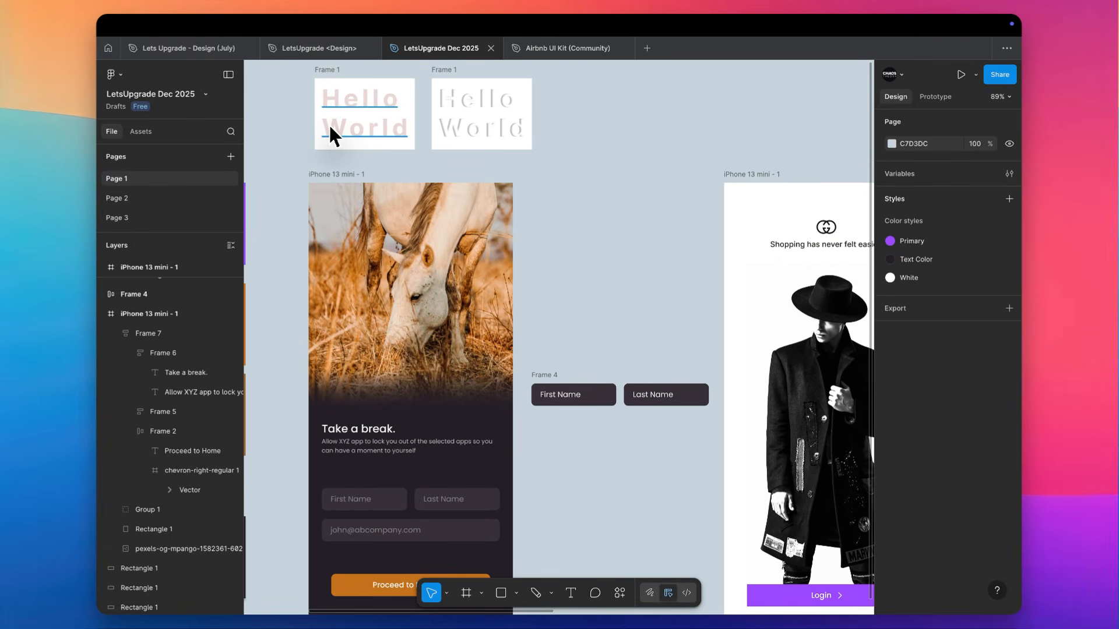
scroll(455, 175, up, 6)
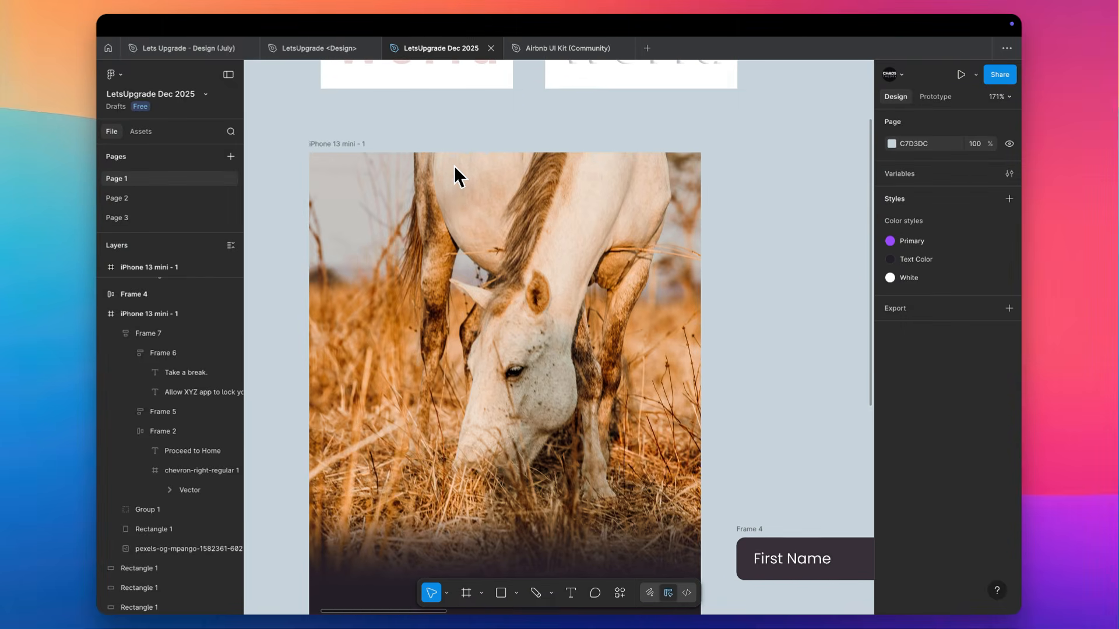
scroll(515, 201, down, 6)
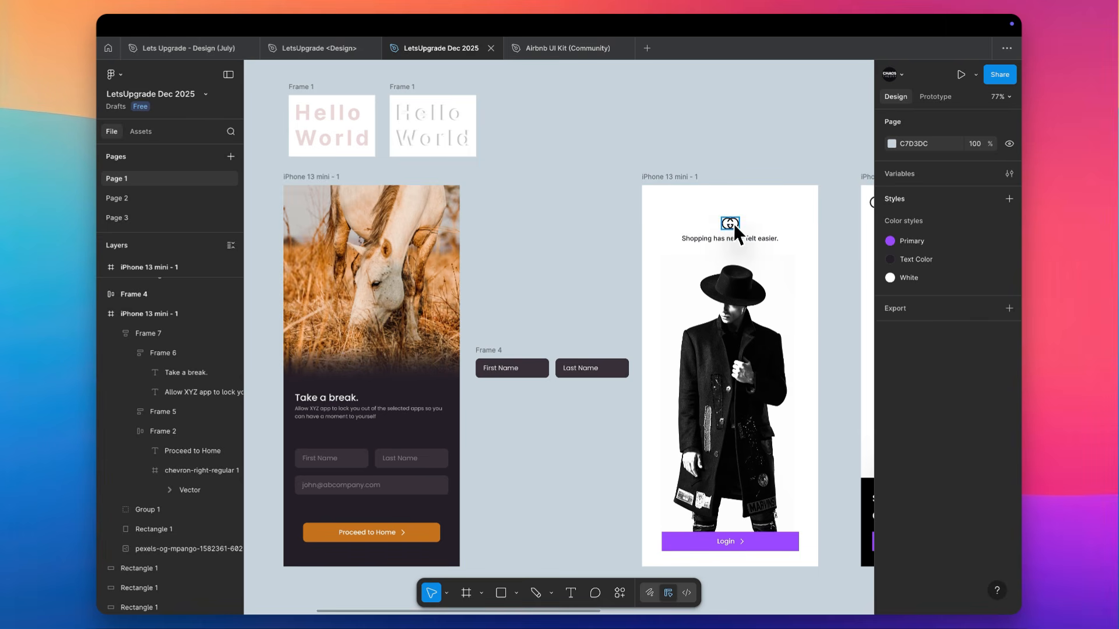
click(733, 223)
drag(733, 224, 371, 216)
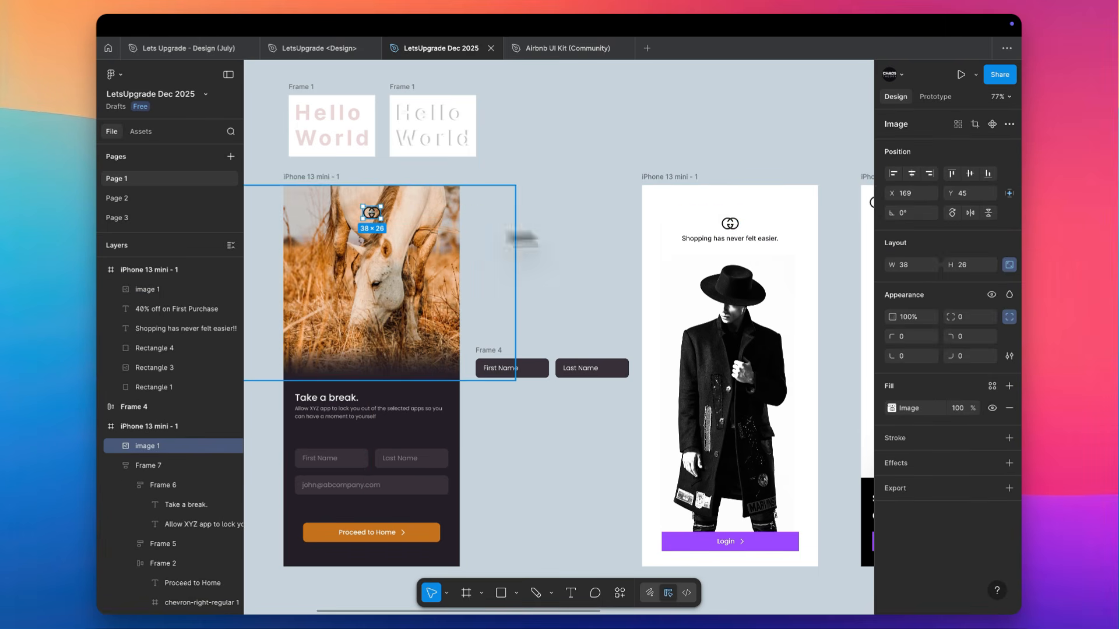
scroll(339, 201, up, 6)
scroll(349, 201, left, 2)
drag(561, 222, 563, 213)
click(670, 128)
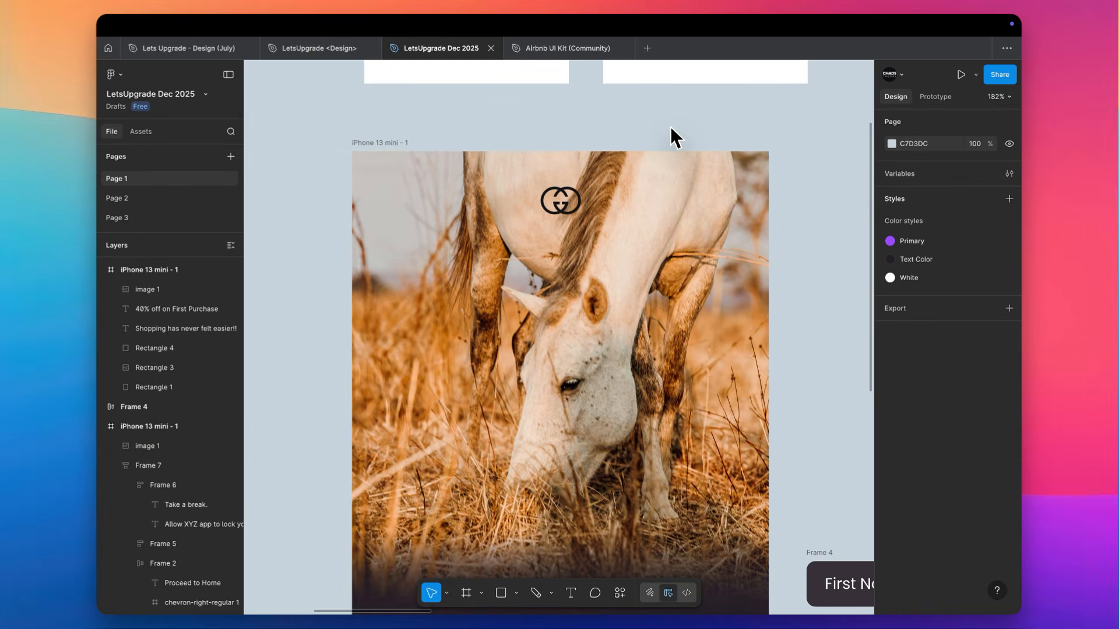
Draw an ellipse about 300 × 134 behind the logo at the header's upper edge and fill it with E5C5AC sampled from the horse
key(o)
mouse_move(554, 168)
mouse_down()
mouse_move(395, 117)
mouse_move(385, 93)
mouse_up()
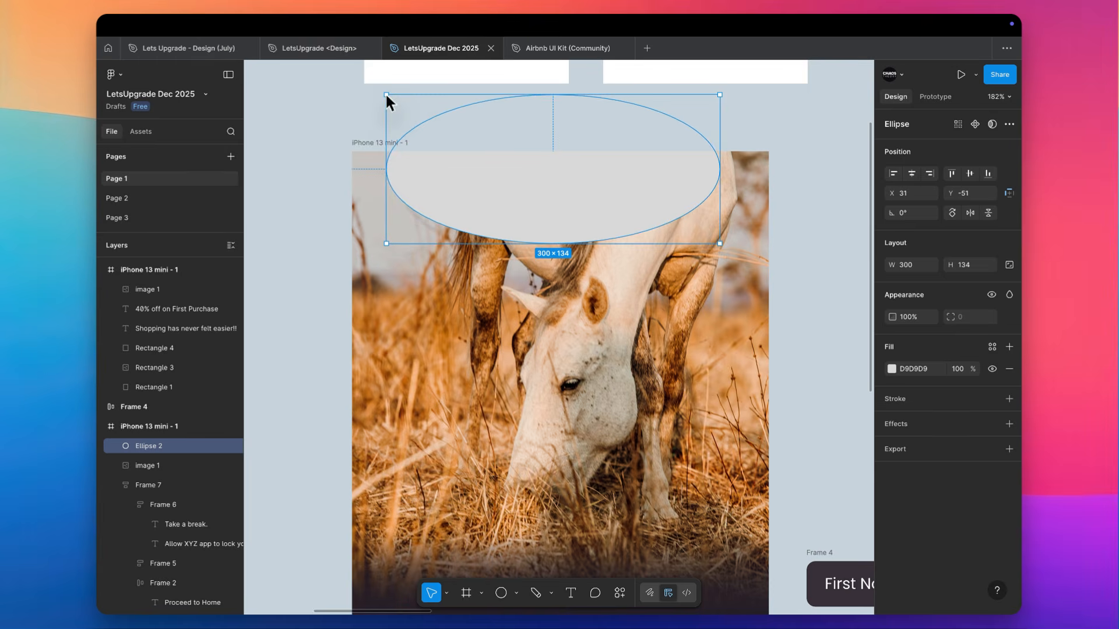
key(i)
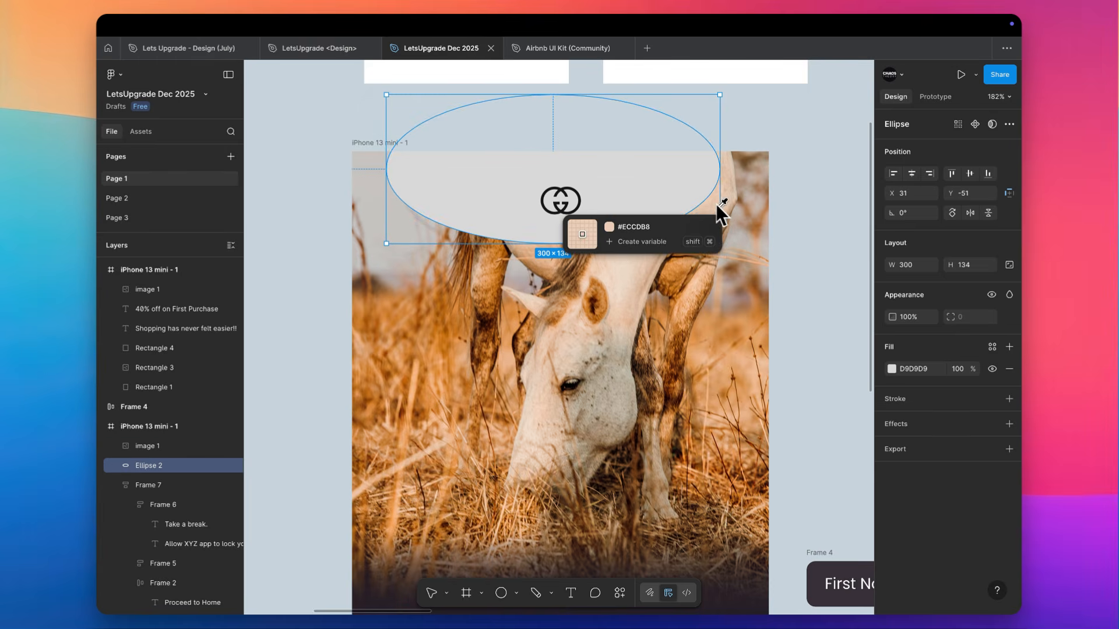
click(717, 211)
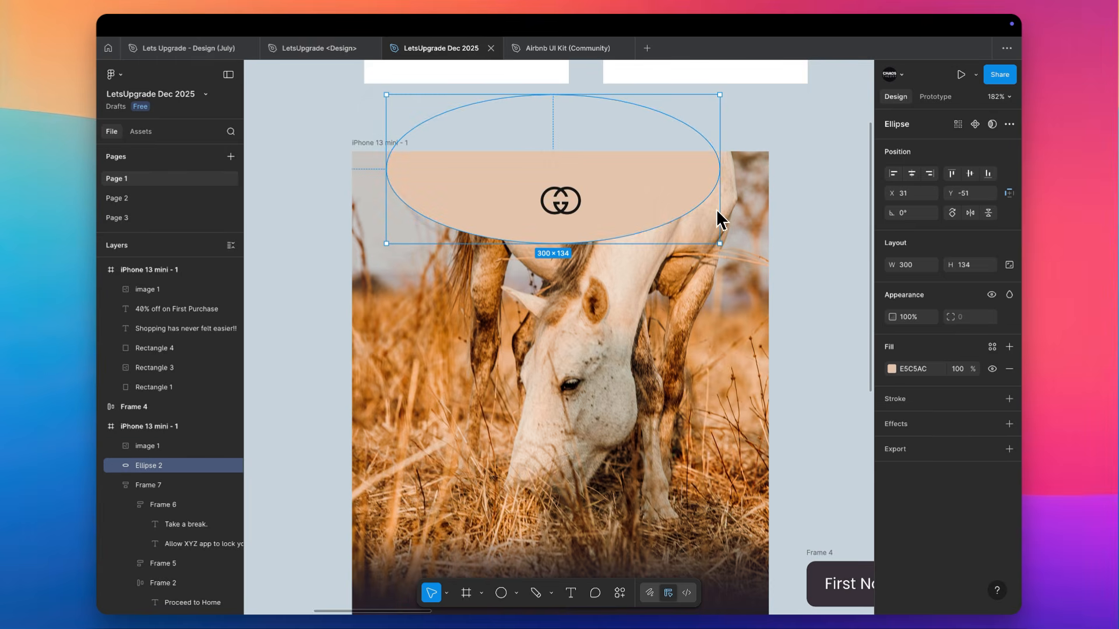
Add a uniform layer blur of 100 to the peach ellipse behind the logo
click(929, 429)
click(939, 446)
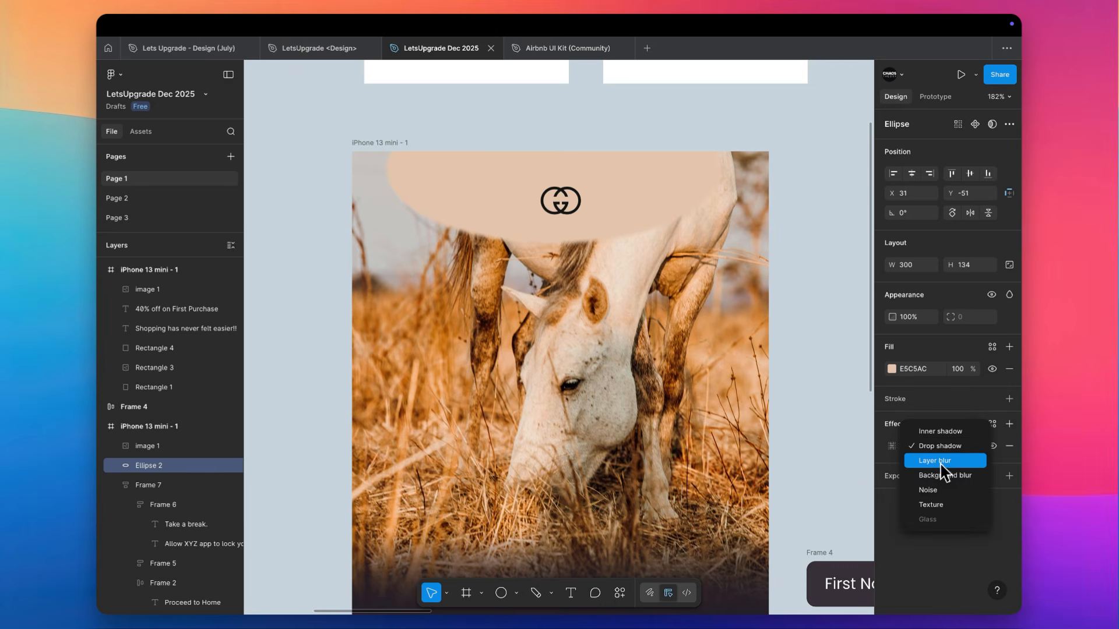
click(934, 460)
click(891, 445)
click(811, 493)
text(100)
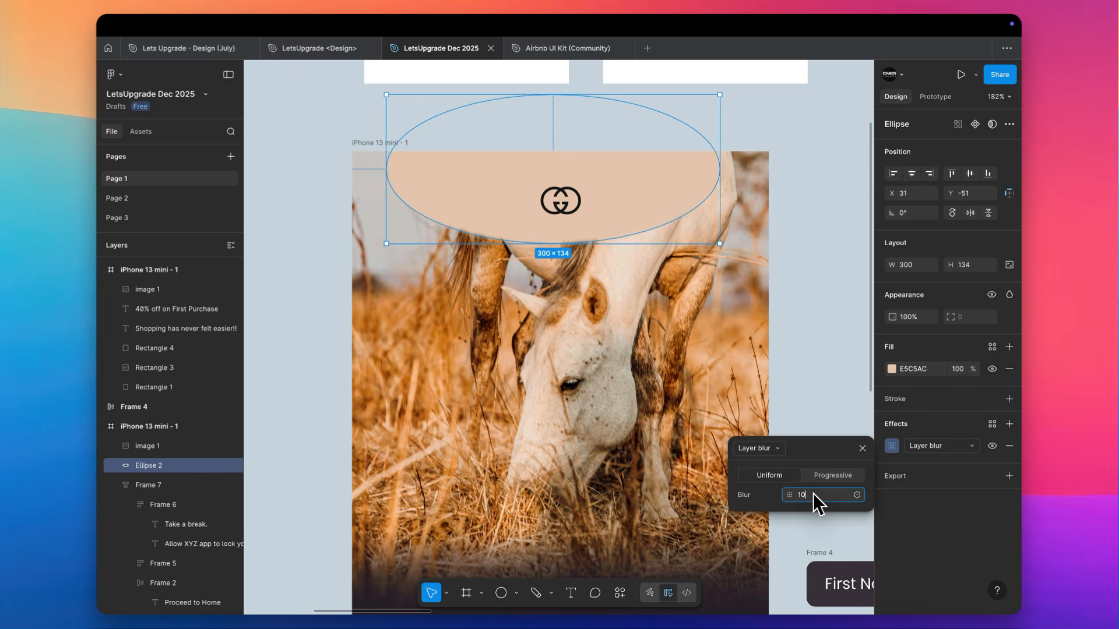
key(Return)
click(806, 217)
Flatten the blurred ellipse about its center to roughly 300 × 84
scroll(809, 219, down, 5)
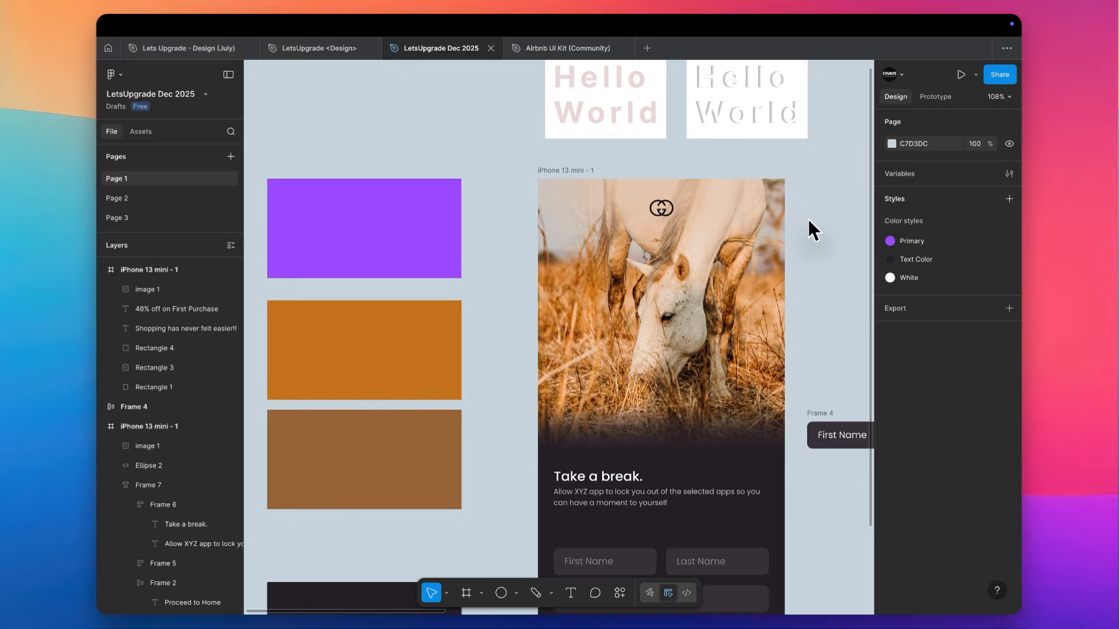
scroll(809, 219, right, 2)
click(653, 224)
scroll(624, 225, up, 5)
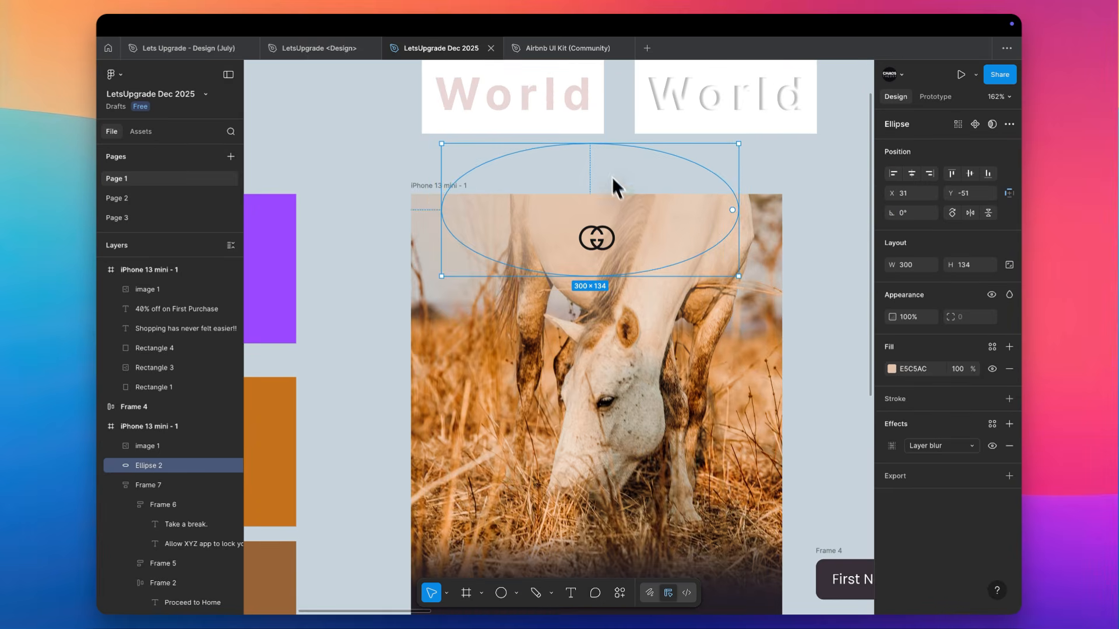
drag(604, 143, 604, 170)
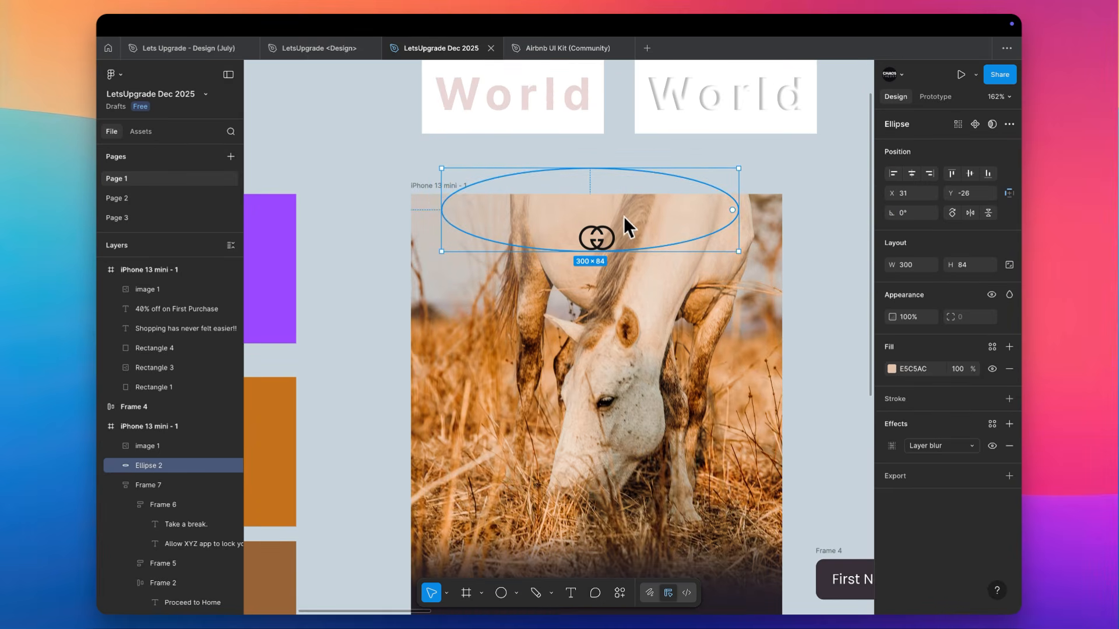
click(892, 446)
click(826, 500)
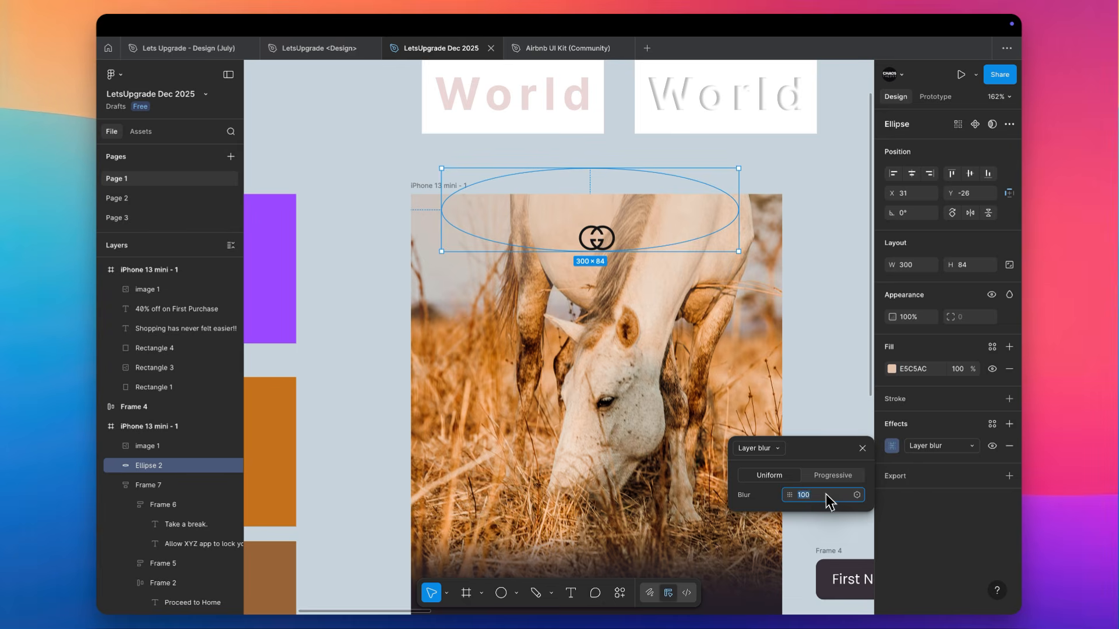
key(Return)
click(828, 268)
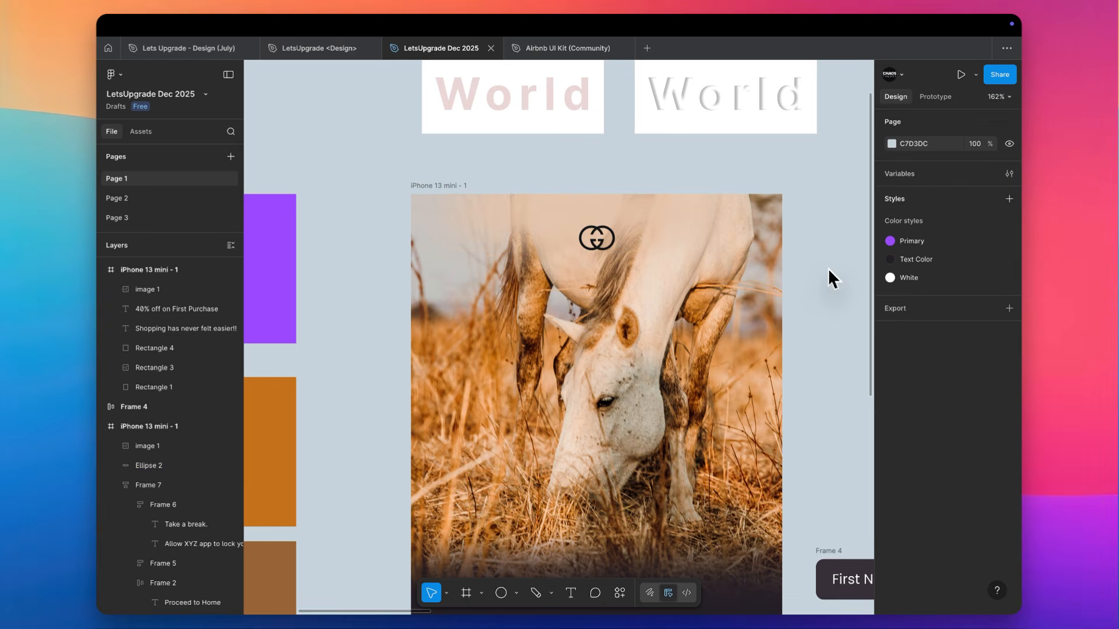
Reposition the blurred ellipse slightly up and to the left behind the logo
scroll(827, 268, down, 3)
scroll(798, 245, right, 5)
click(611, 248)
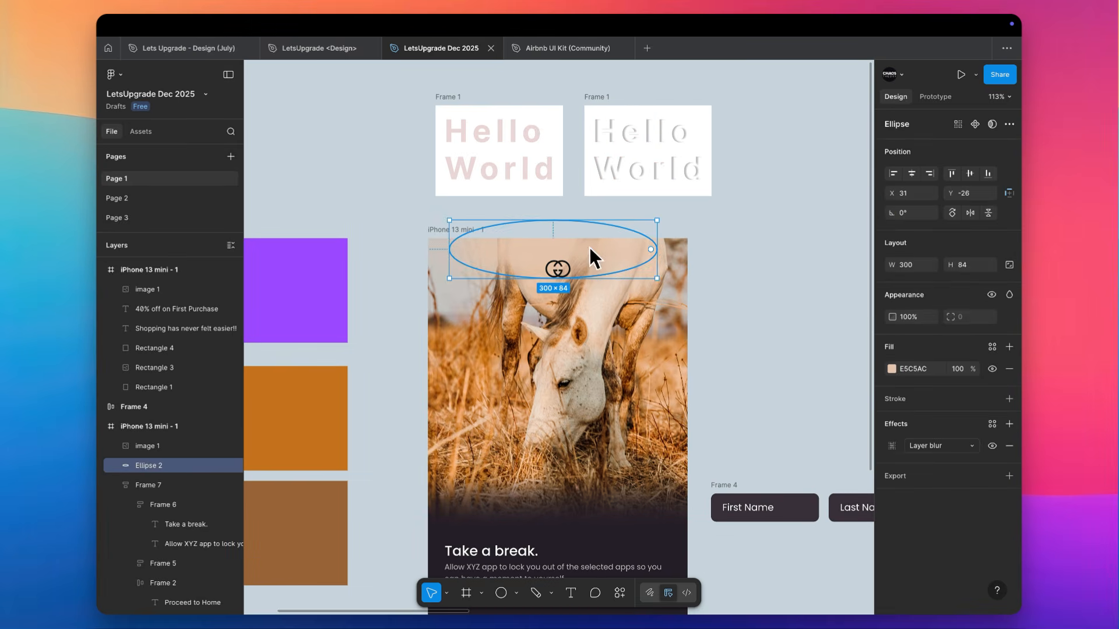
double_click(589, 250)
key(Escape)
drag(593, 243, 563, 225)
click(563, 227)
click(562, 244)
click(767, 253)
Compare the dark sign-up screen with the black-and-white shopping screens on the canvas, and launch the prototype presentation
scroll(764, 253, down, 3)
scroll(765, 253, right, 3)
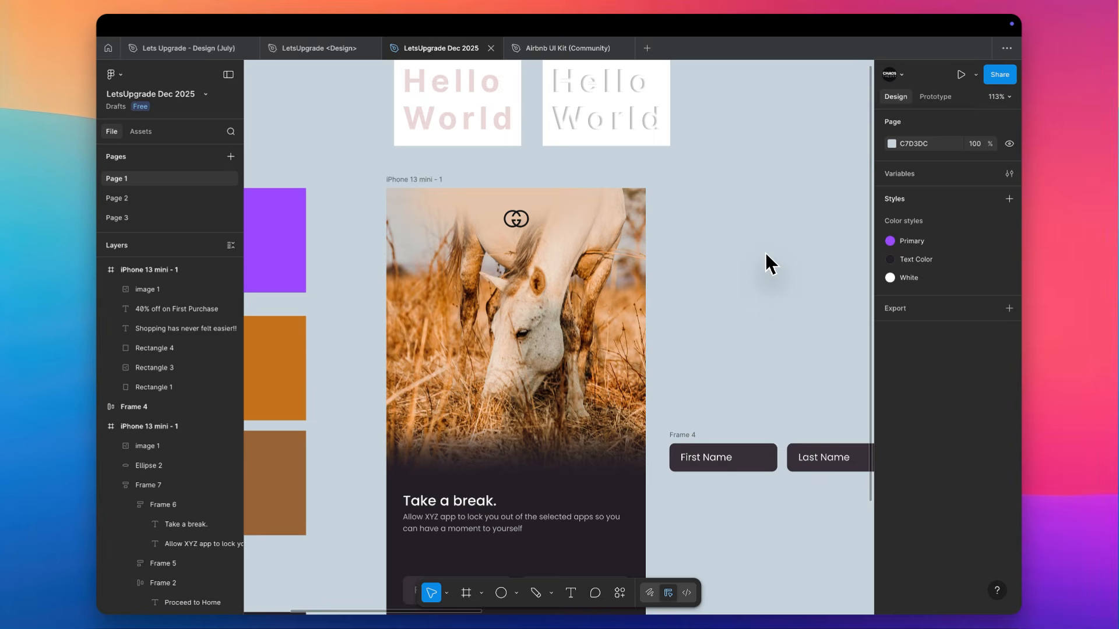
scroll(765, 253, down, 4)
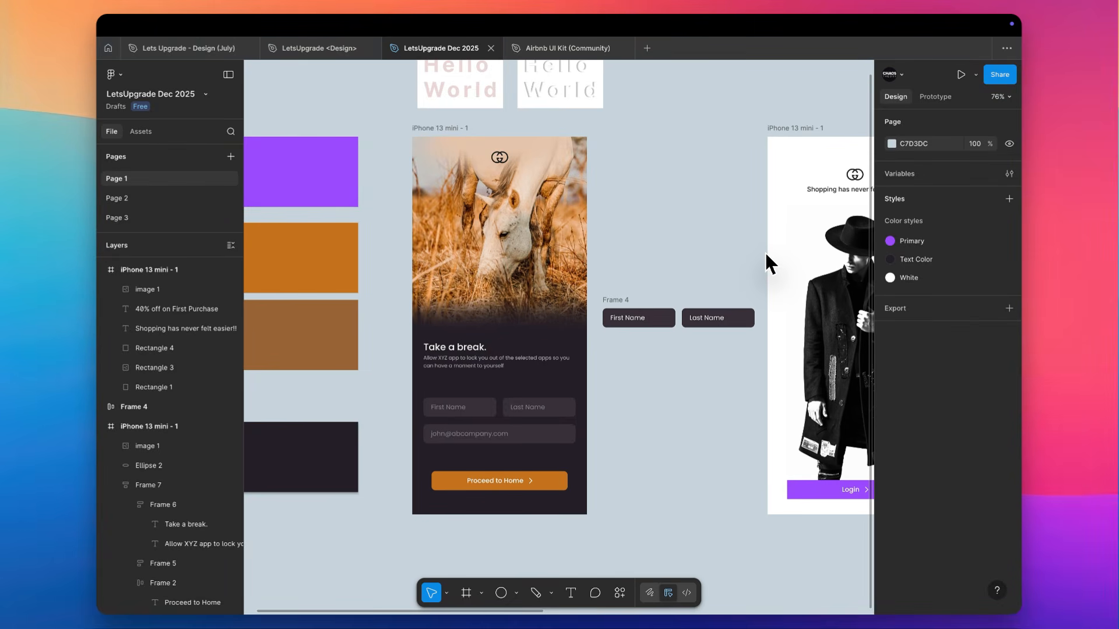
scroll(764, 250, down, 3)
scroll(765, 251, right, 5)
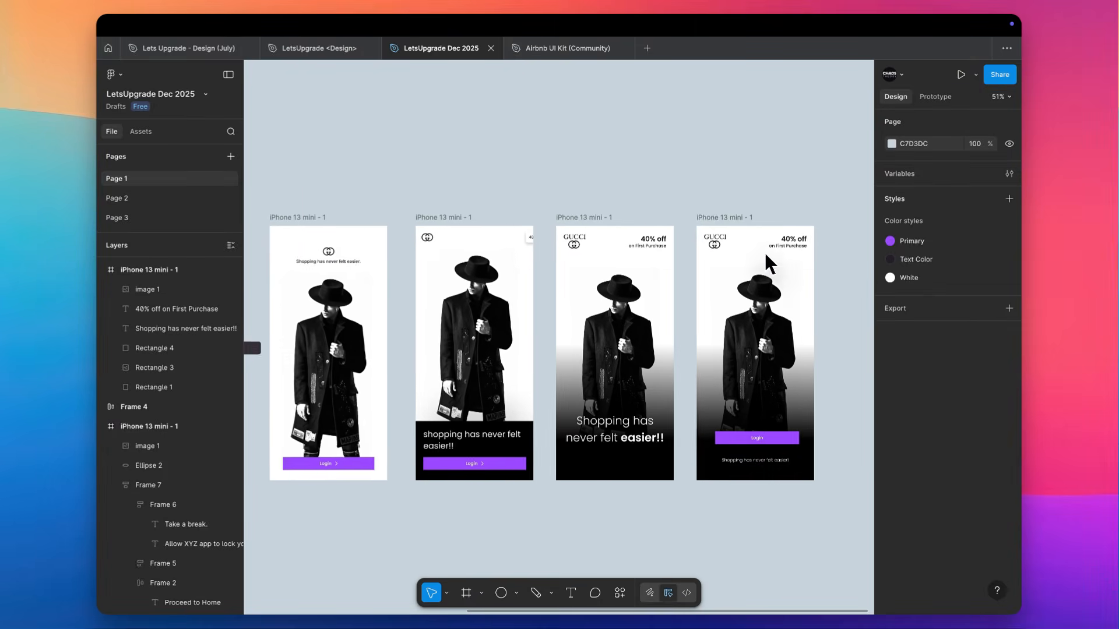
scroll(765, 252, right, 3)
scroll(765, 252, left, 14)
scroll(738, 255, right, 4)
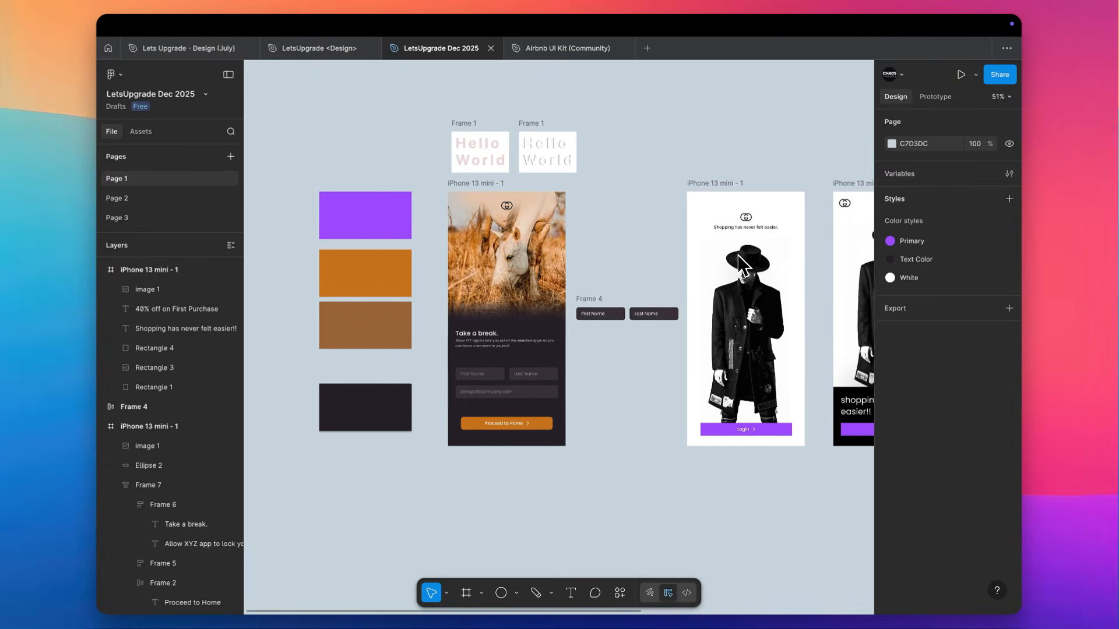
scroll(737, 254, right, 5)
scroll(738, 254, left, 3)
scroll(738, 254, up, 1)
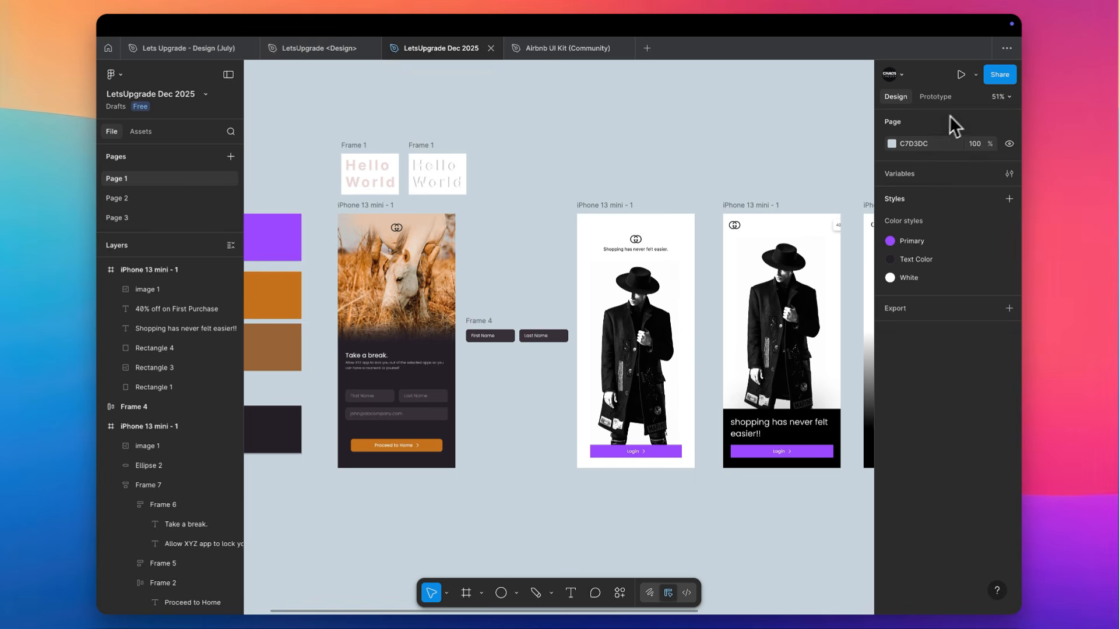
click(962, 75)
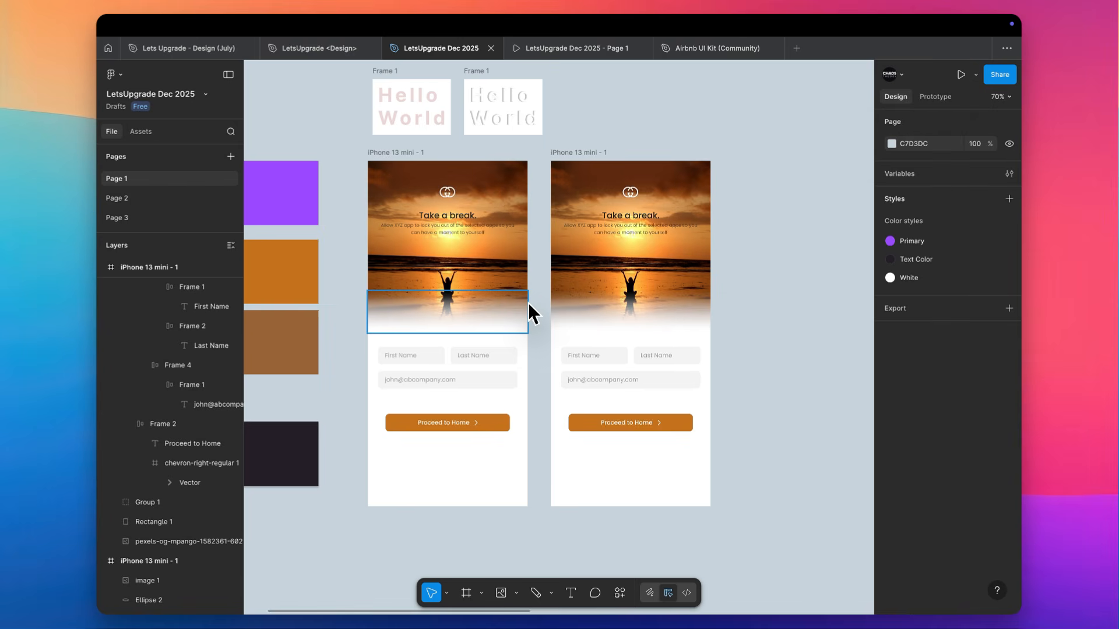
Move the "Take a break." text block from the first sunset screen's image into its auto layout, above the name fields
scroll(528, 304, up, 1)
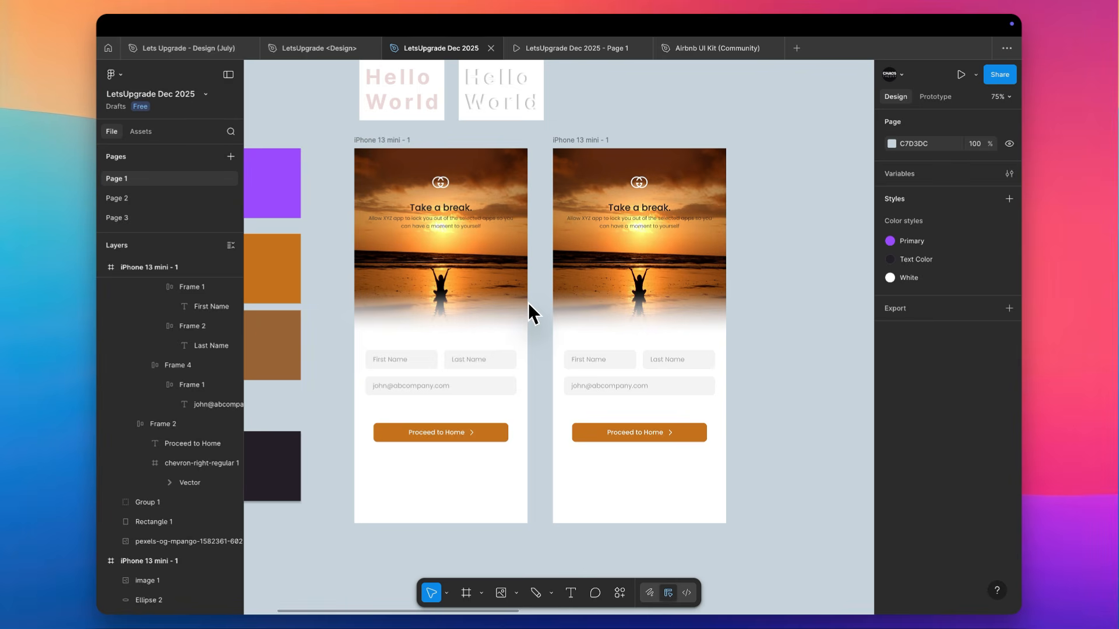
click(668, 367)
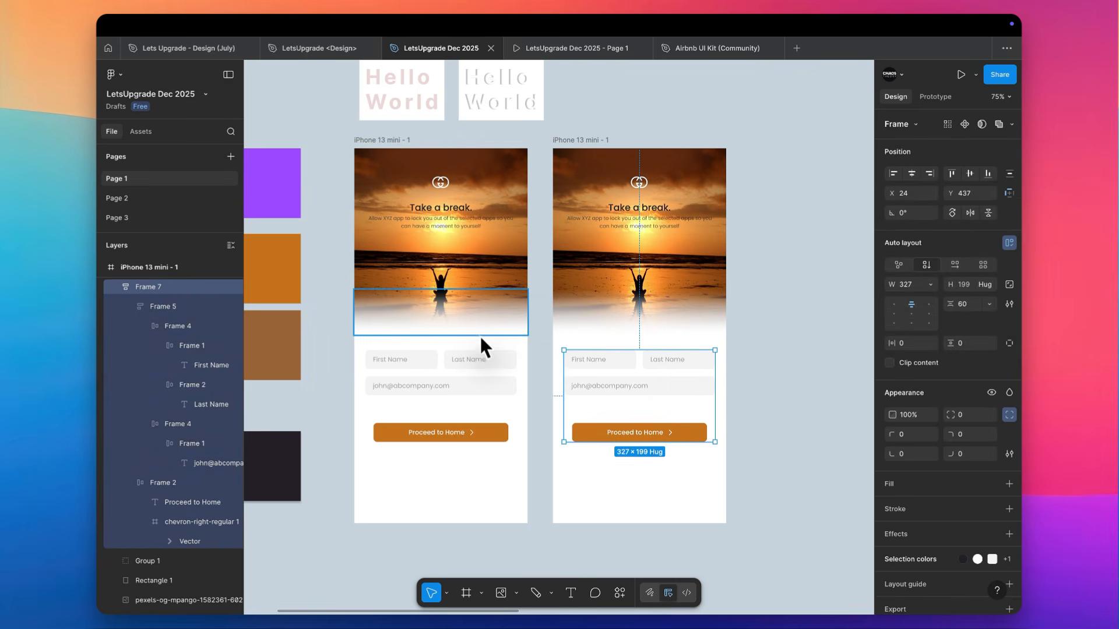
click(467, 217)
drag(467, 218, 446, 400)
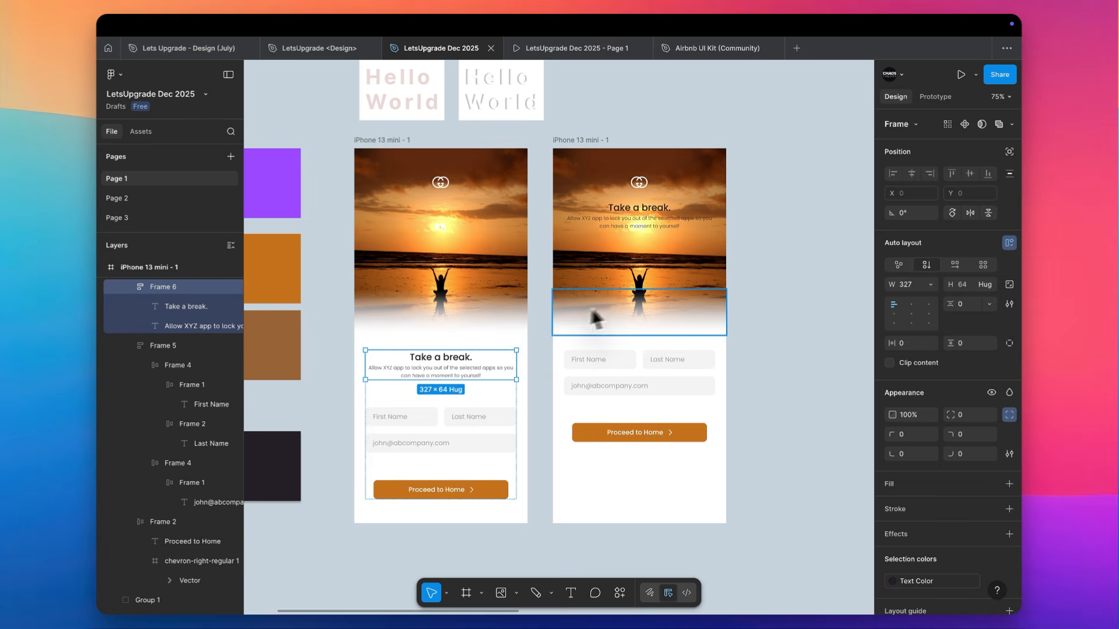
On the second sunset screen, cut the "Take a break." text block from the image and paste it as the first item of the form's auto layout
click(641, 215)
key(Delete)
click(624, 362)
key(ctrl+v)
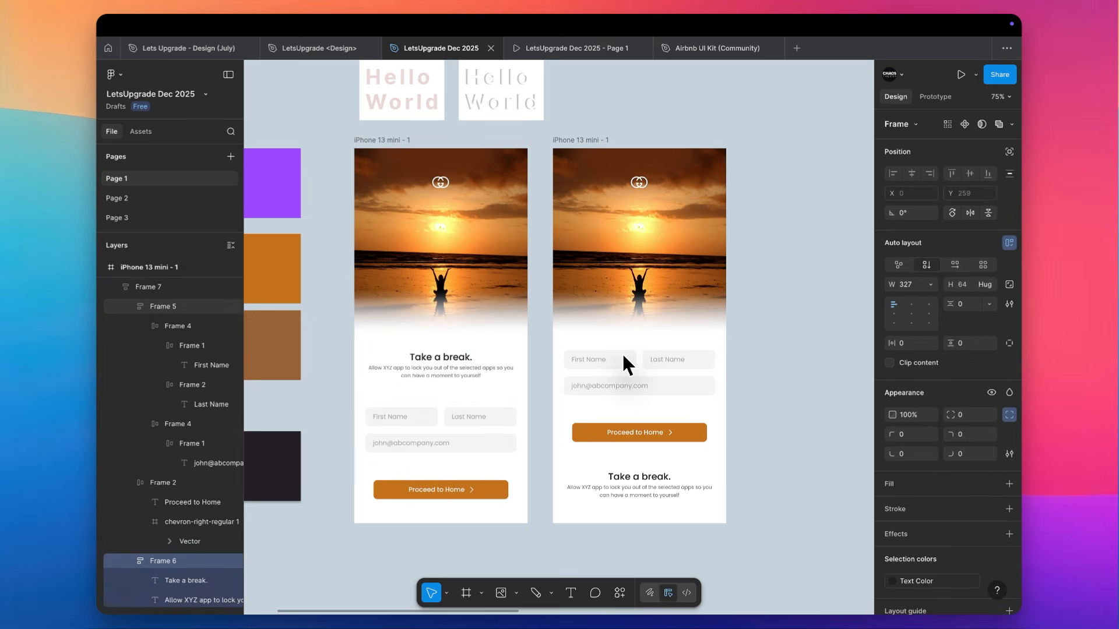
key(Up)
key(Up)
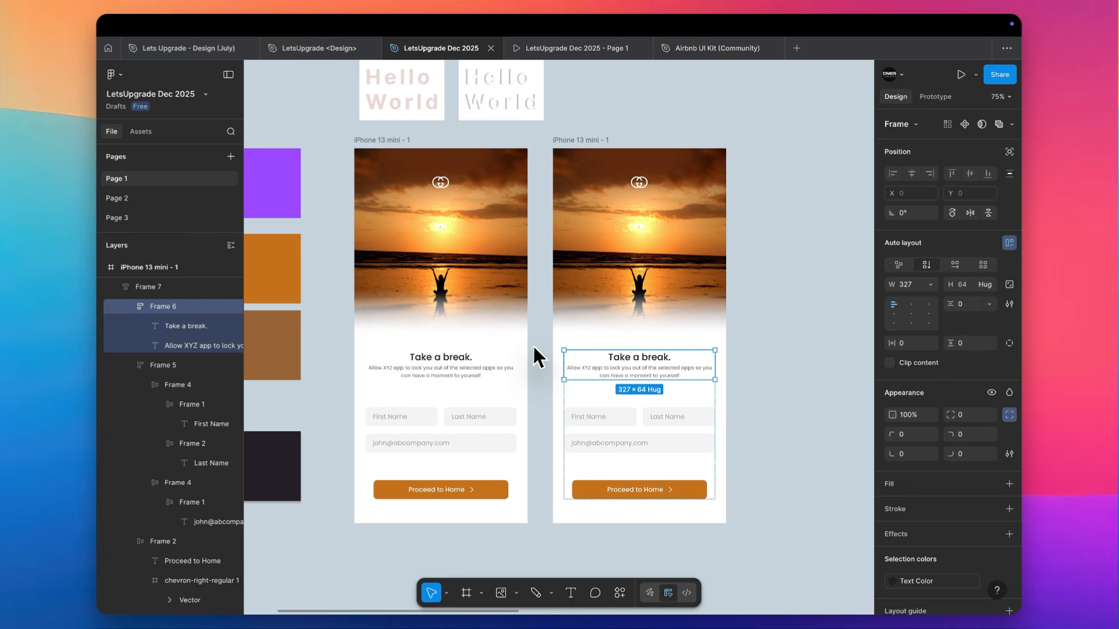
scroll(538, 356, up, 3)
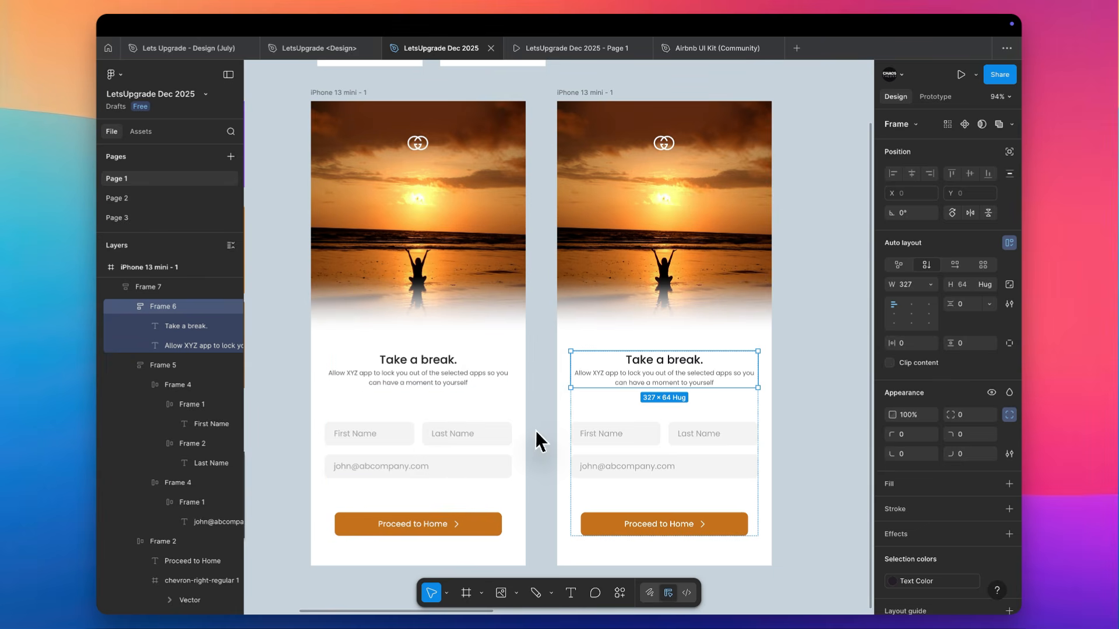
scroll(534, 433, down, 2)
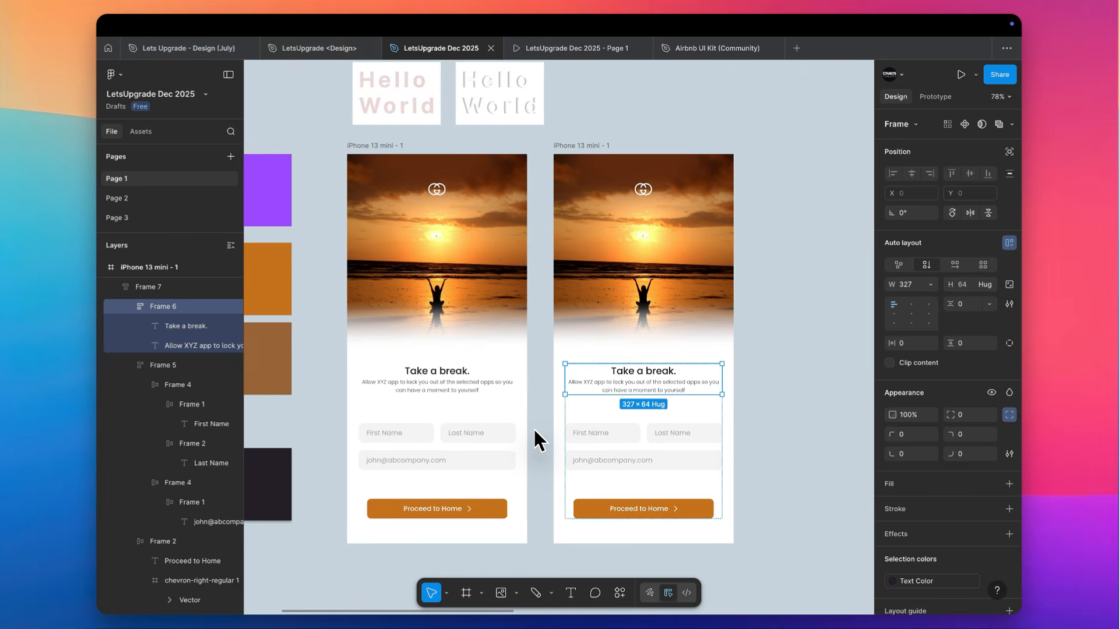
scroll(534, 433, up, 3)
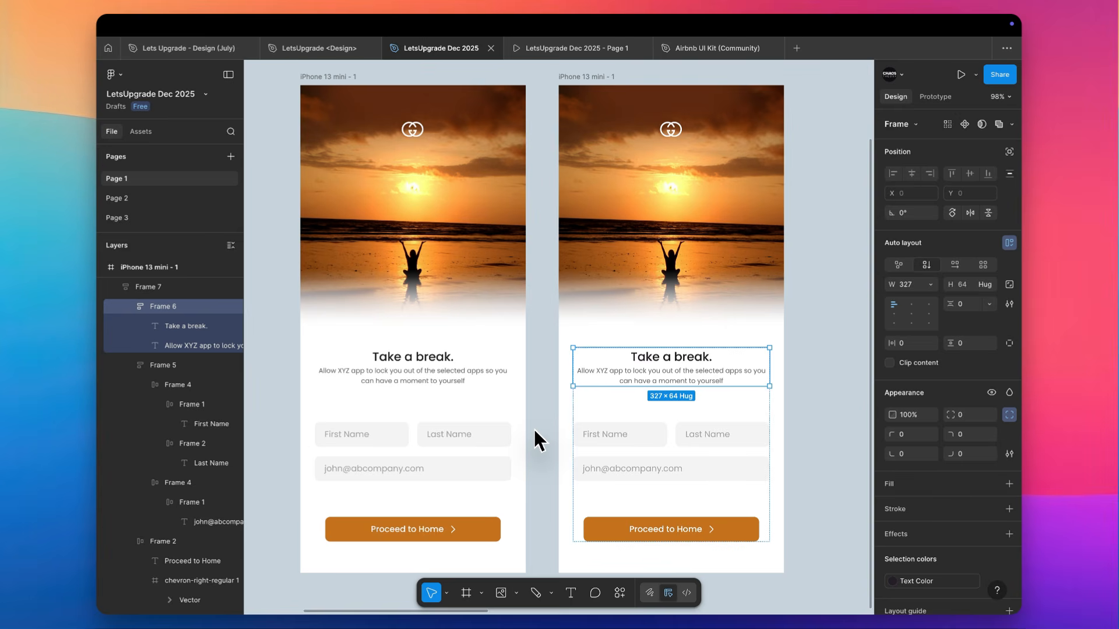
click(541, 514)
Add a MacBook Air frame (1280 × 832) below the sunset screens, aligned with their left edge
scroll(541, 513, down, 3)
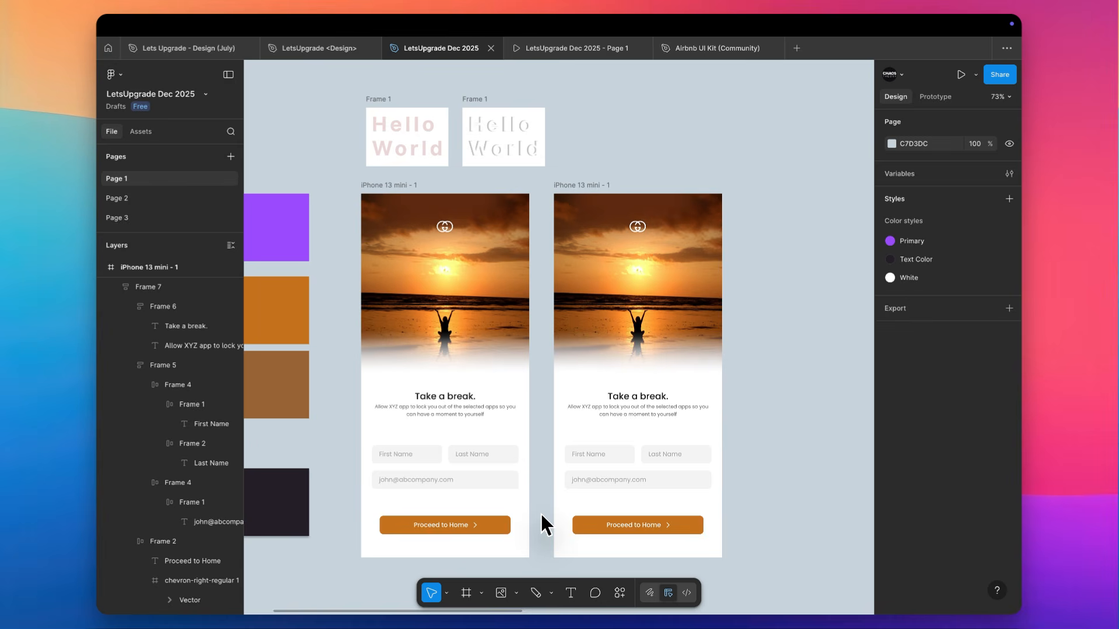
scroll(542, 524, down, 2)
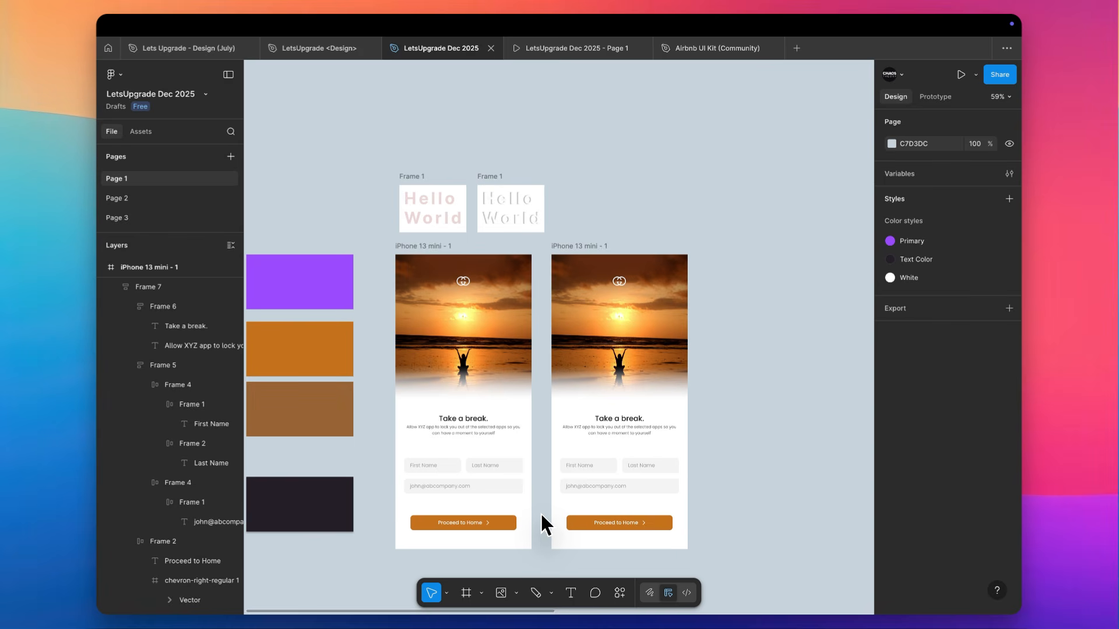
scroll(542, 521, down, 10)
key(f)
scroll(416, 256, up, 3)
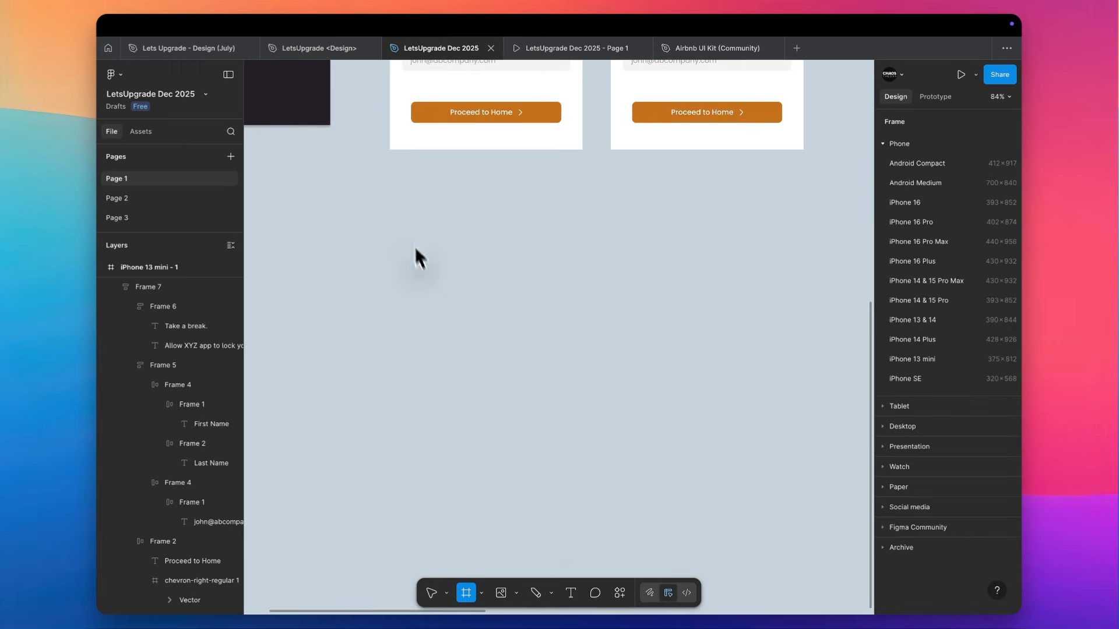
click(883, 427)
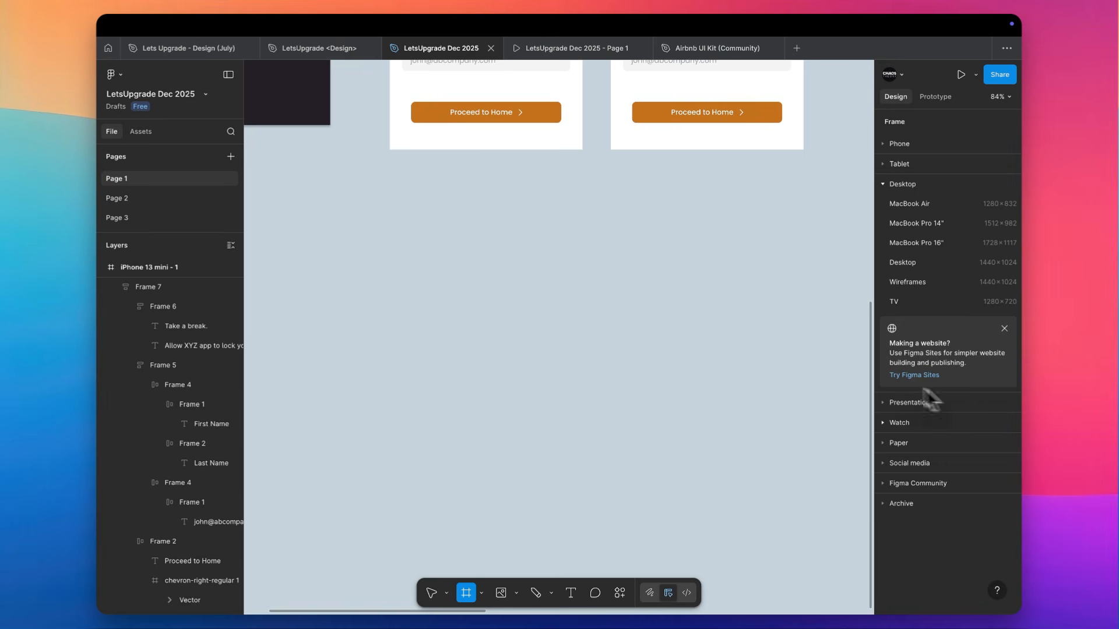
click(942, 205)
drag(765, 316, 356, 352)
scroll(357, 351, left, 5)
scroll(357, 351, up, 5)
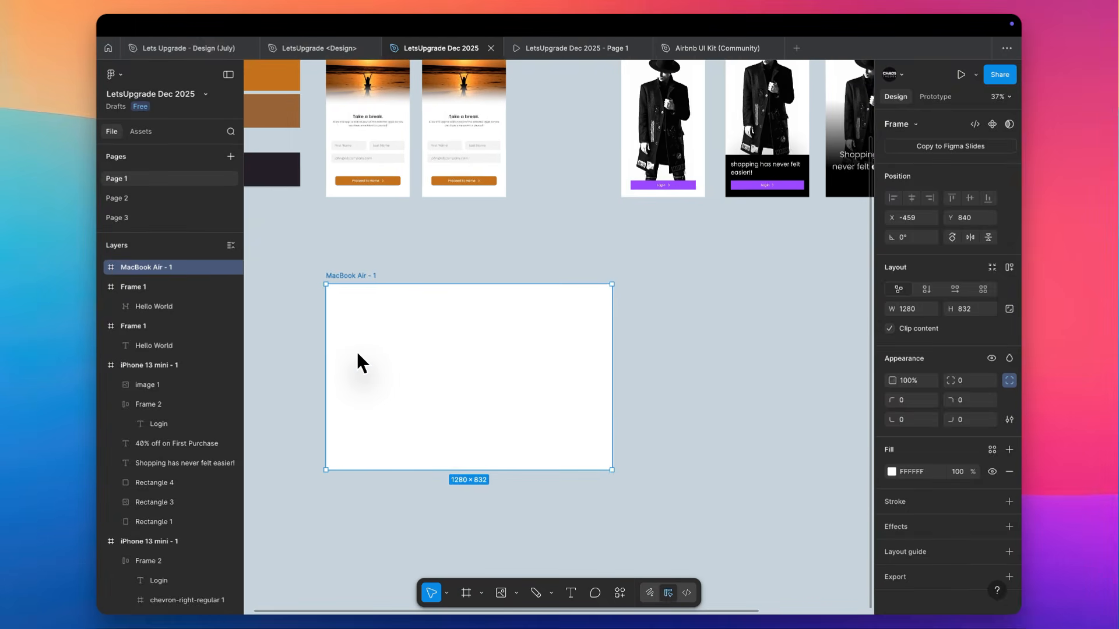
Draw a square of about 309 × 309 near the upper-left corner of the MacBook Air frame
scroll(357, 352, up, 2)
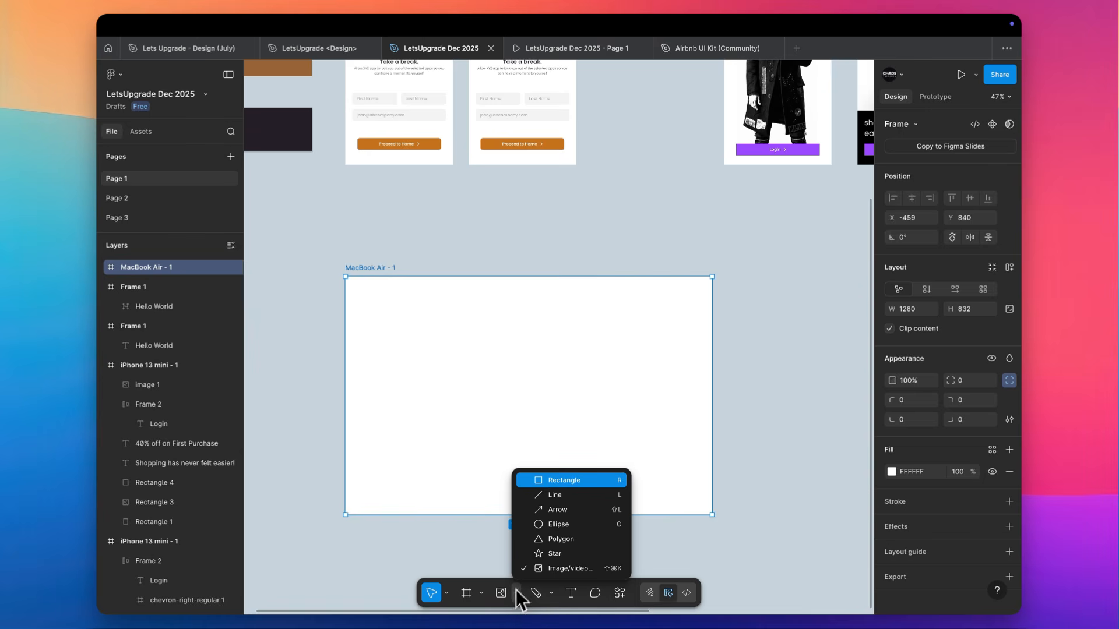
click(550, 479)
scroll(394, 282, up, 5)
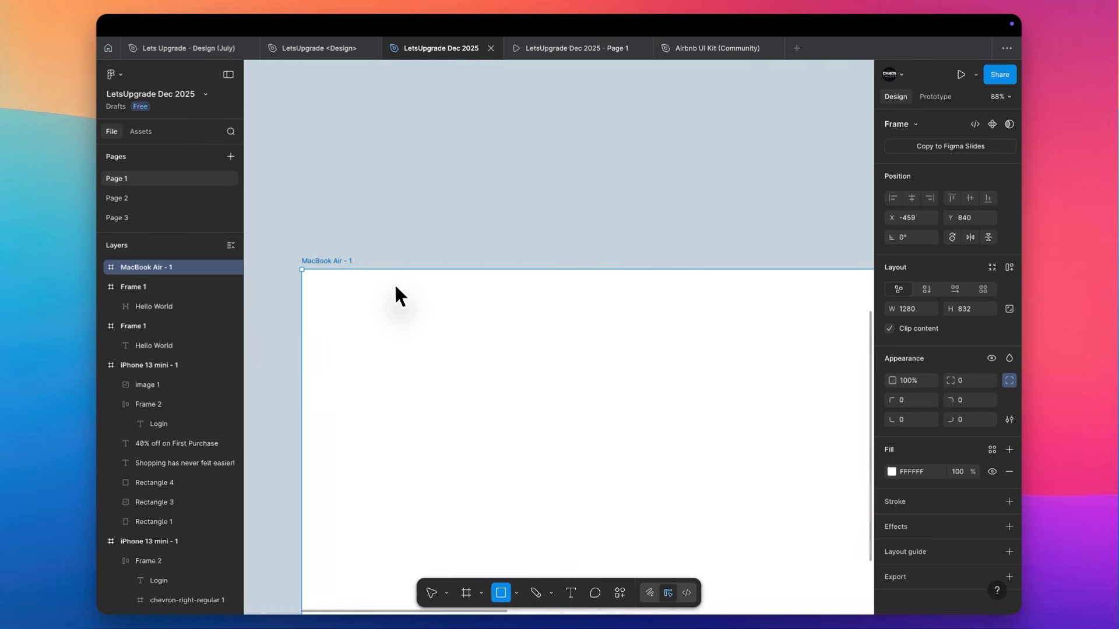
scroll(394, 282, down, 2)
drag(332, 236, 500, 403)
scroll(539, 166, down, 1)
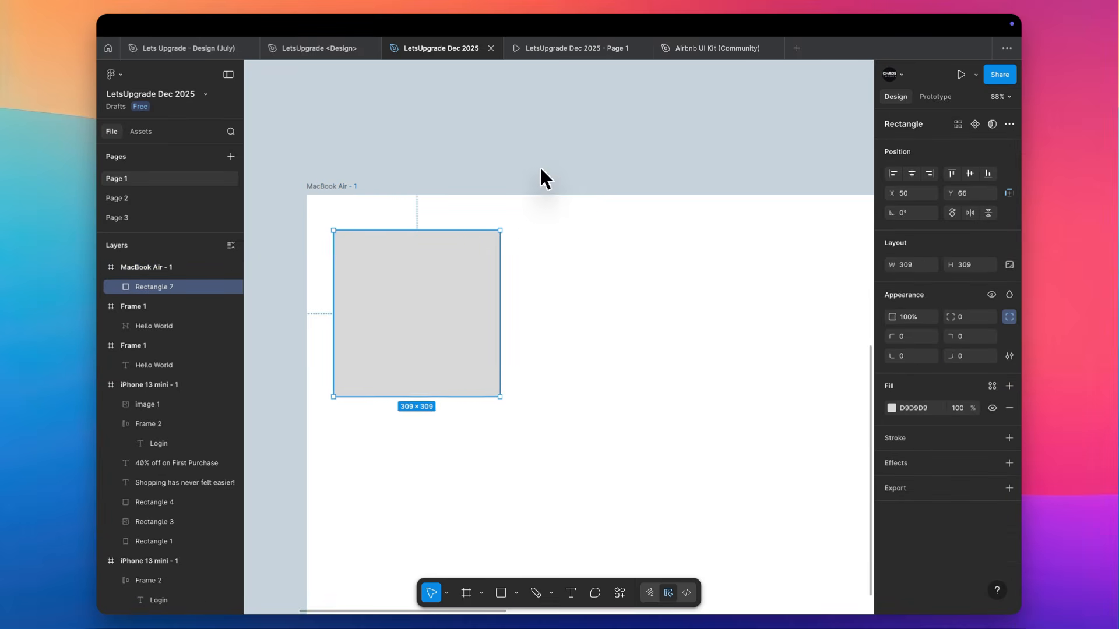
scroll(540, 168, down, 2)
click(540, 168)
scroll(402, 258, down, 1)
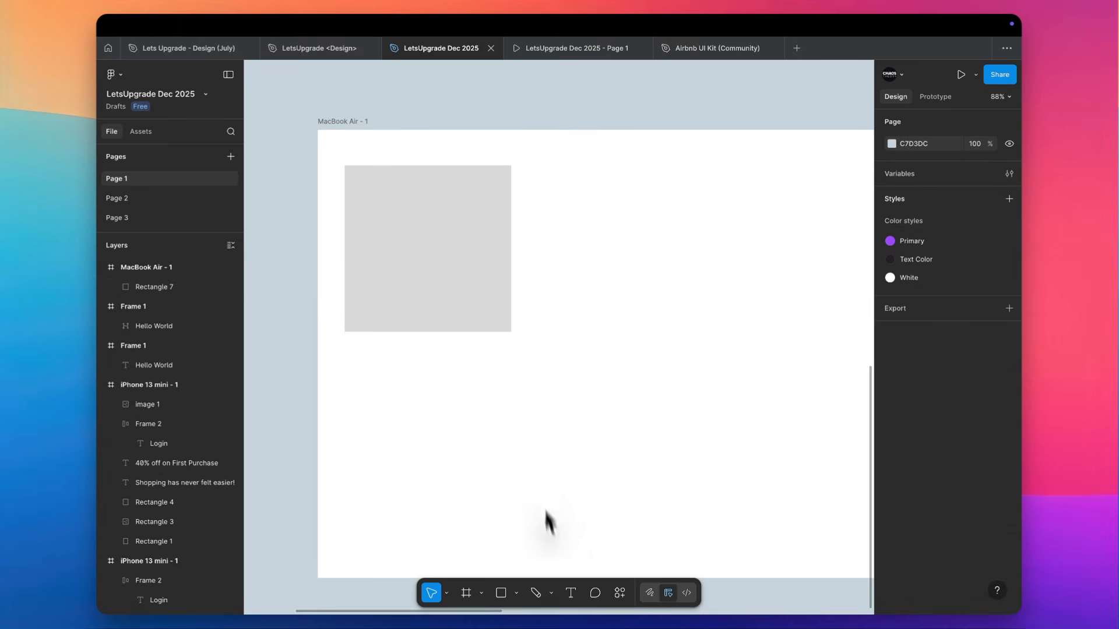
Round the grey square's corners on the canvas into a full circle, and reduce the radius to about 18
click(404, 225)
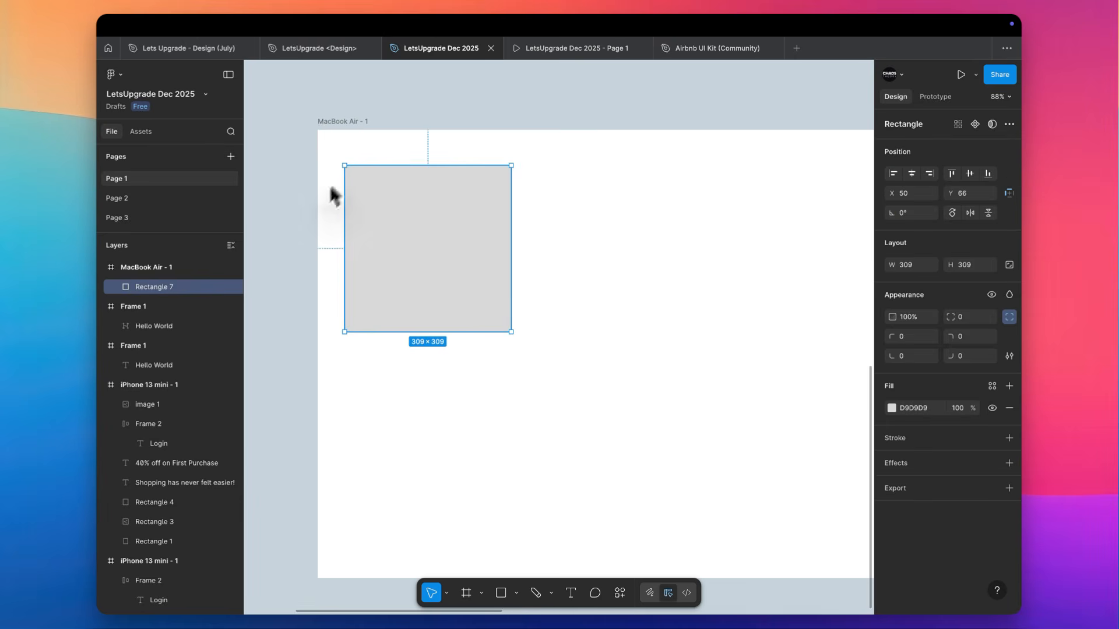
scroll(355, 230, up, 3)
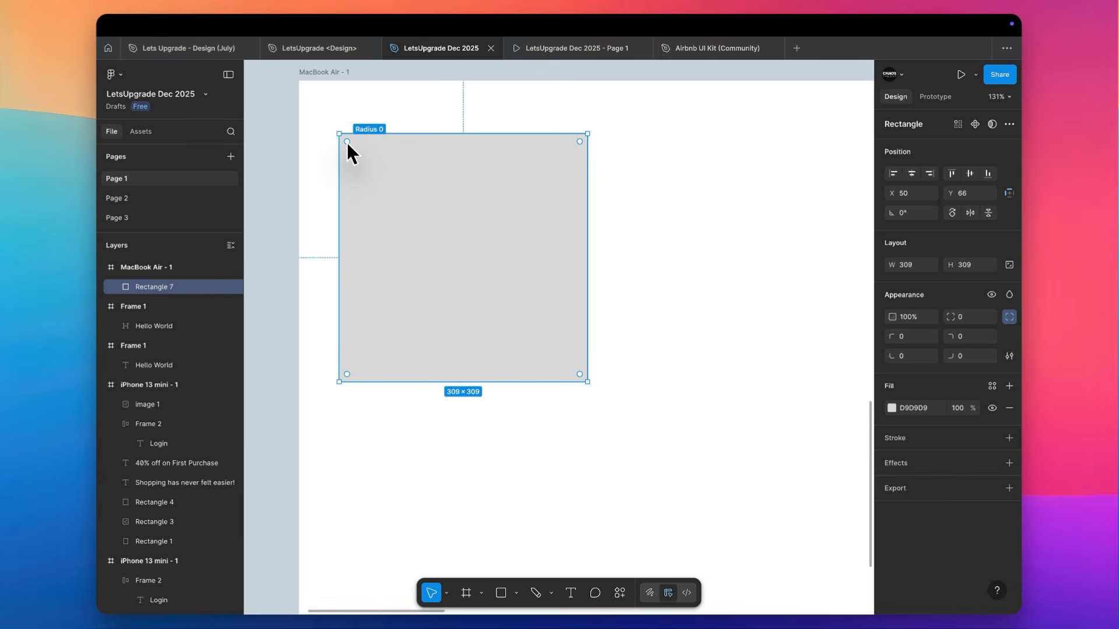
double_click(348, 142)
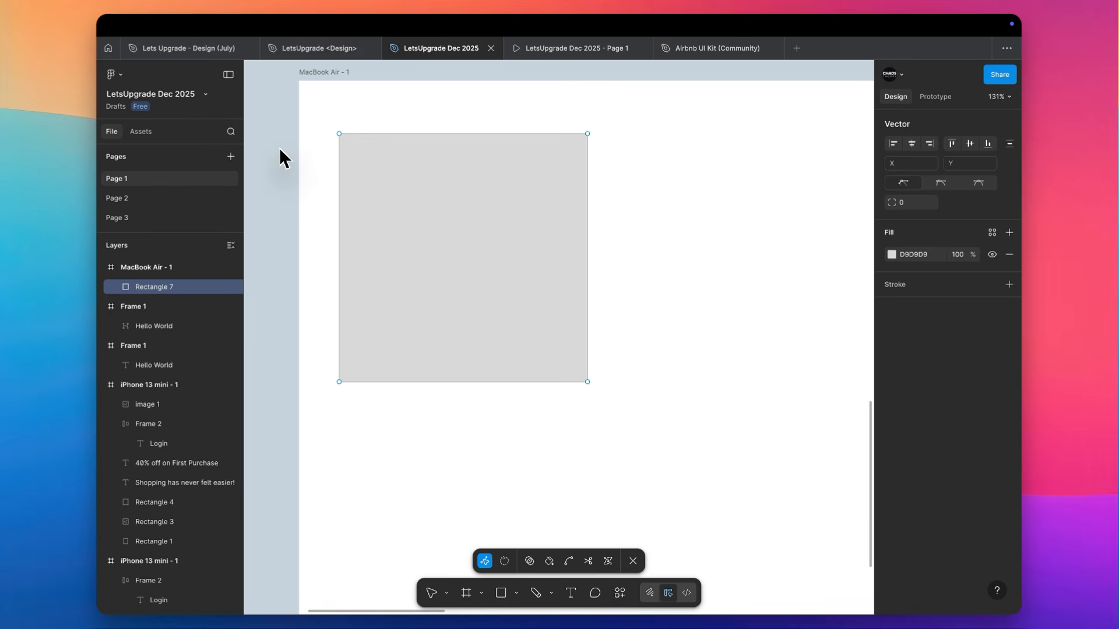
key(Escape)
drag(348, 142, 577, 320)
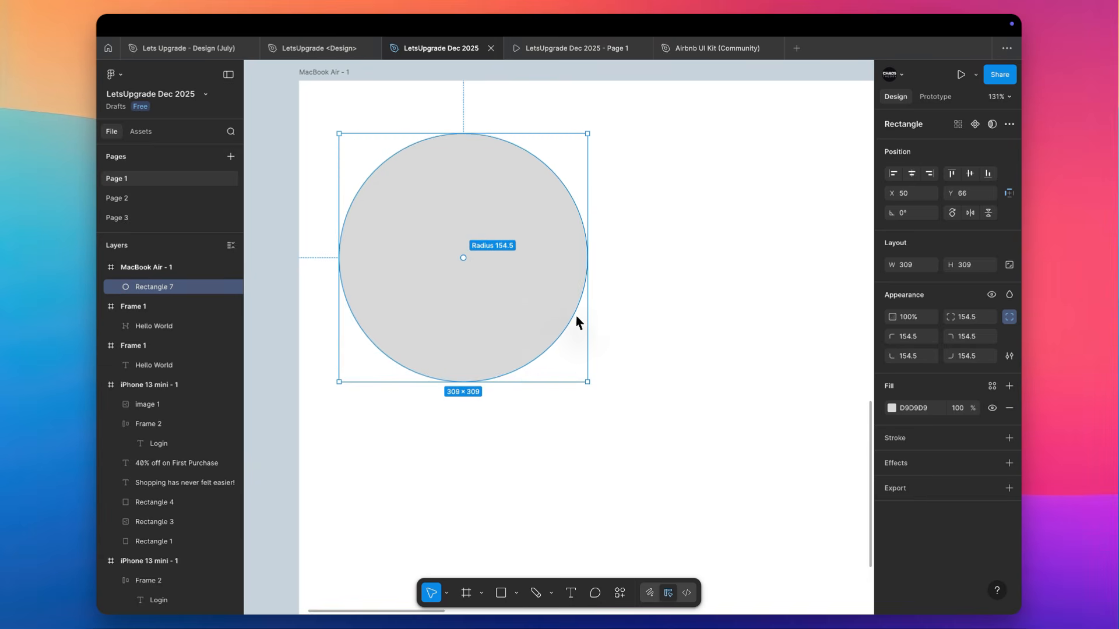
drag(518, 252, 362, 149)
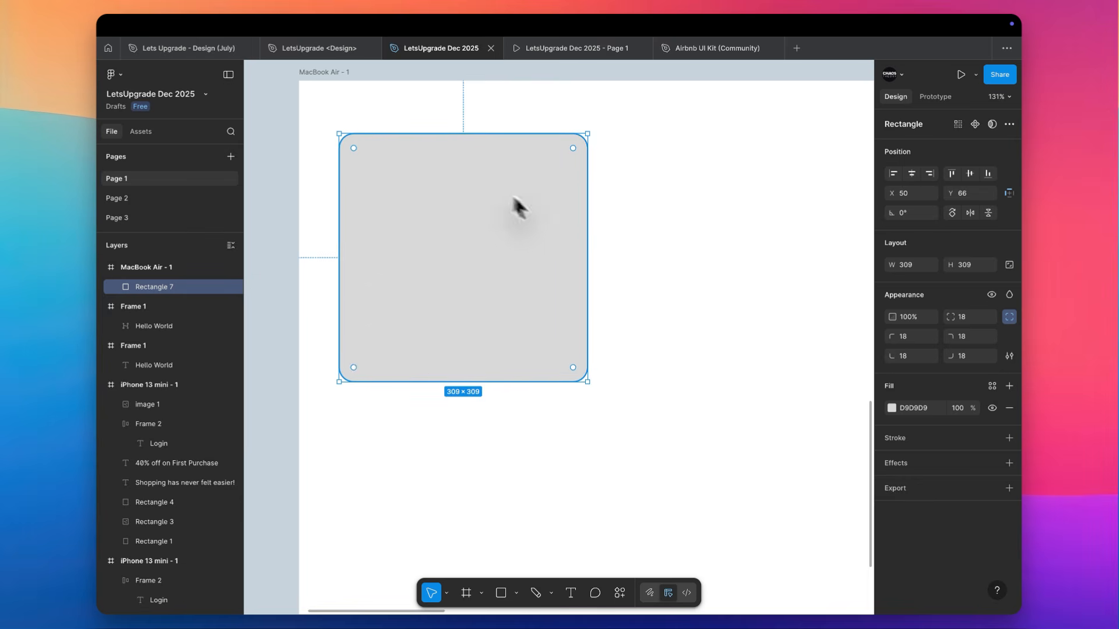
Set the corner radius of the grey square to 30 on all corners
click(973, 317)
text(30)
key(Return)
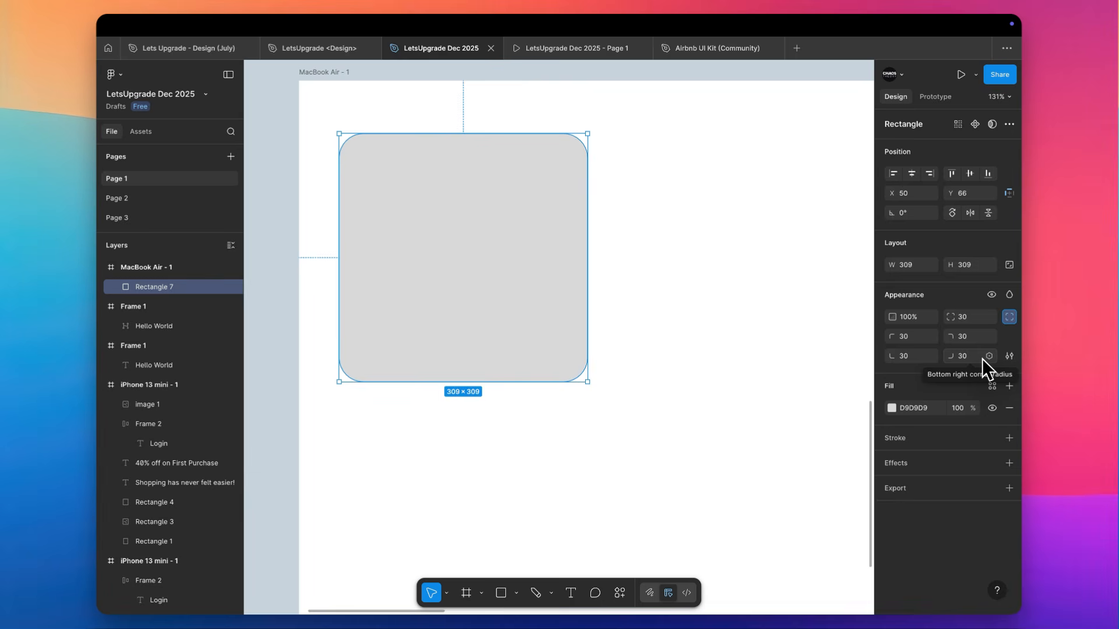
click(774, 320)
Draw a circle of about 309 × 309 to the right of the rounded square, positioned at about X 469, Y 66
scroll(774, 320, right, 2)
key(o)
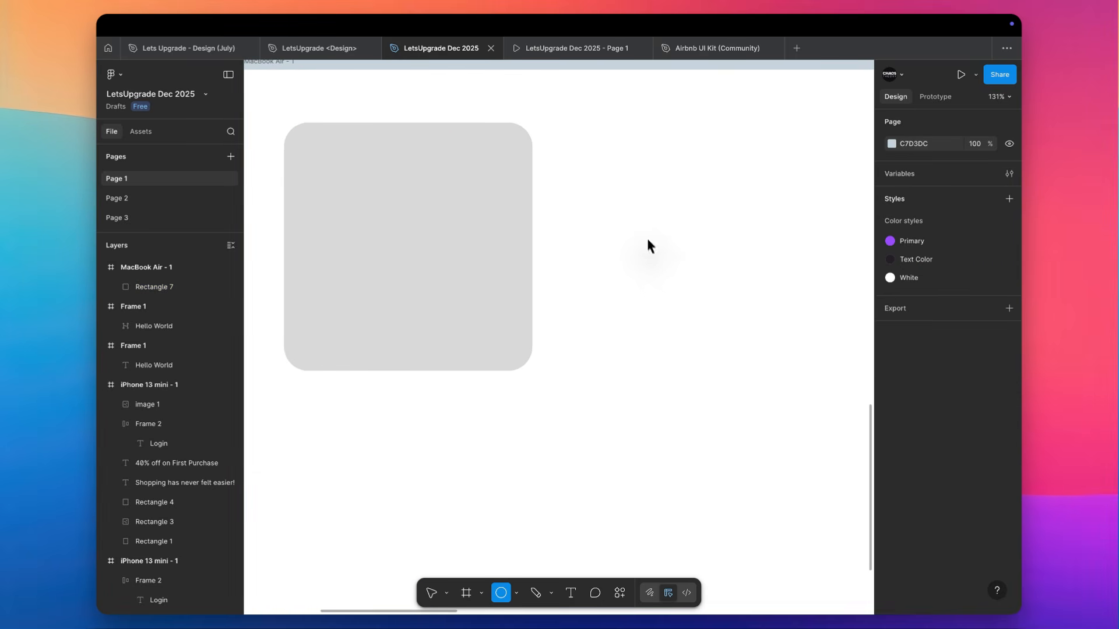
mouse_move(648, 243)
mouse_down()
mouse_move(593, 114)
mouse_move(600, 122)
mouse_up()
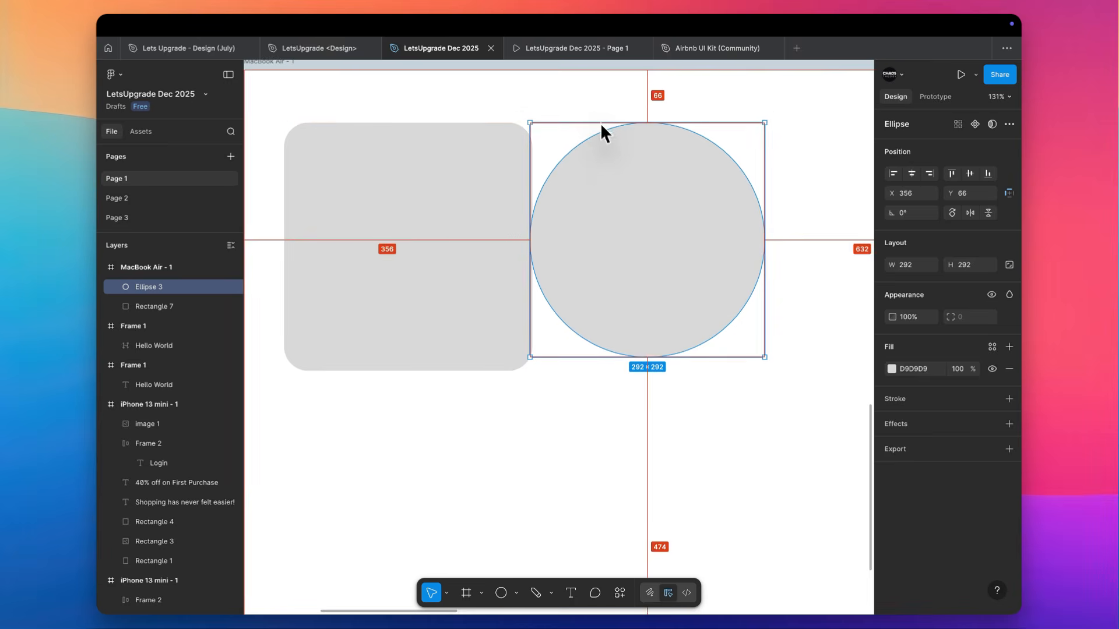
drag(618, 356, 614, 371)
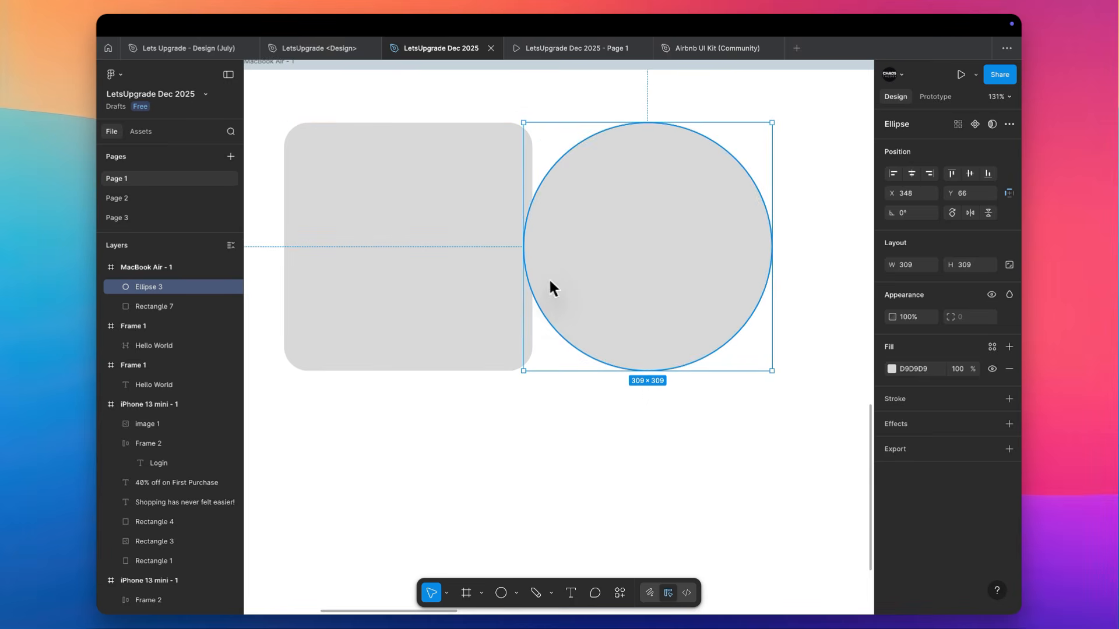
drag(548, 277, 644, 281)
scroll(645, 281, right, 4)
scroll(644, 281, up, 1)
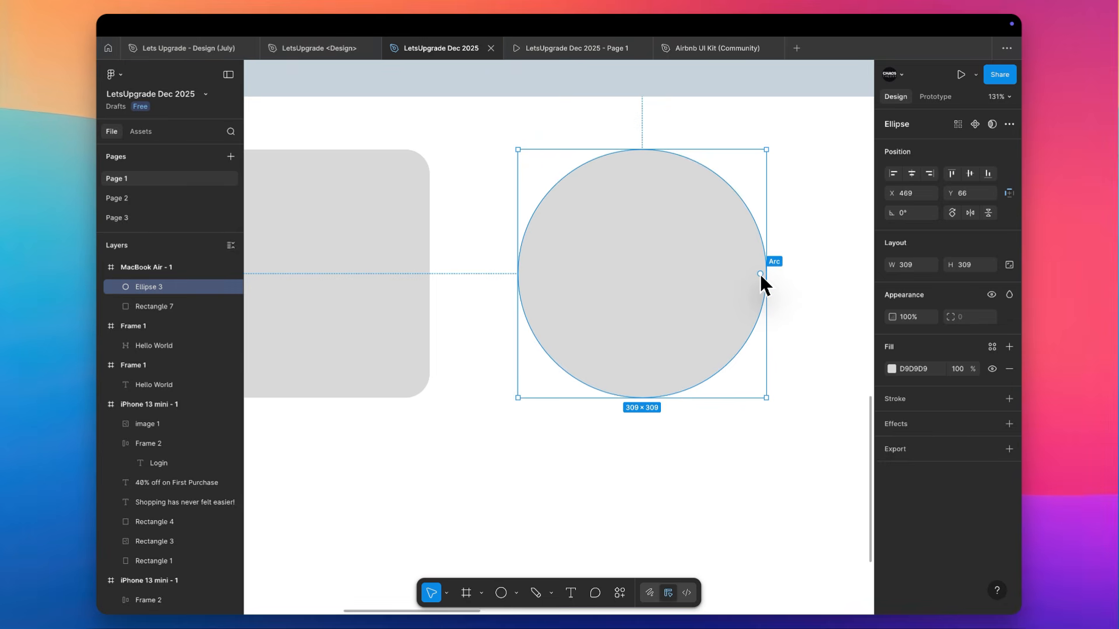
Turn the circle into an open ring with a start of -90°, a sweep of about -86.1% and a ratio of about 82.62%
drag(760, 274, 557, 355)
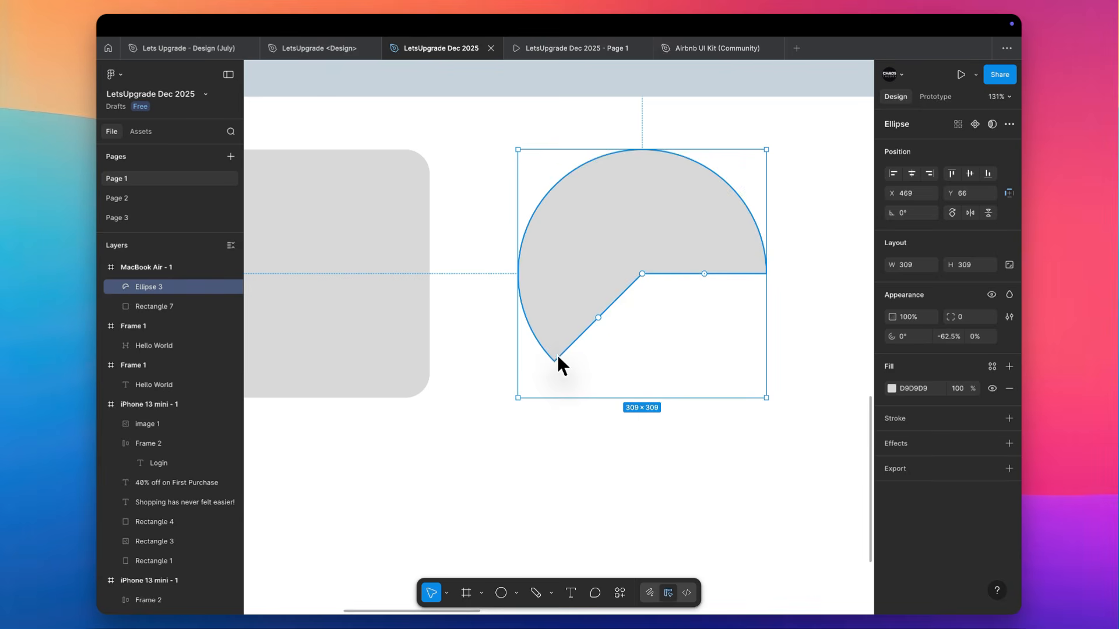
drag(642, 273, 716, 202)
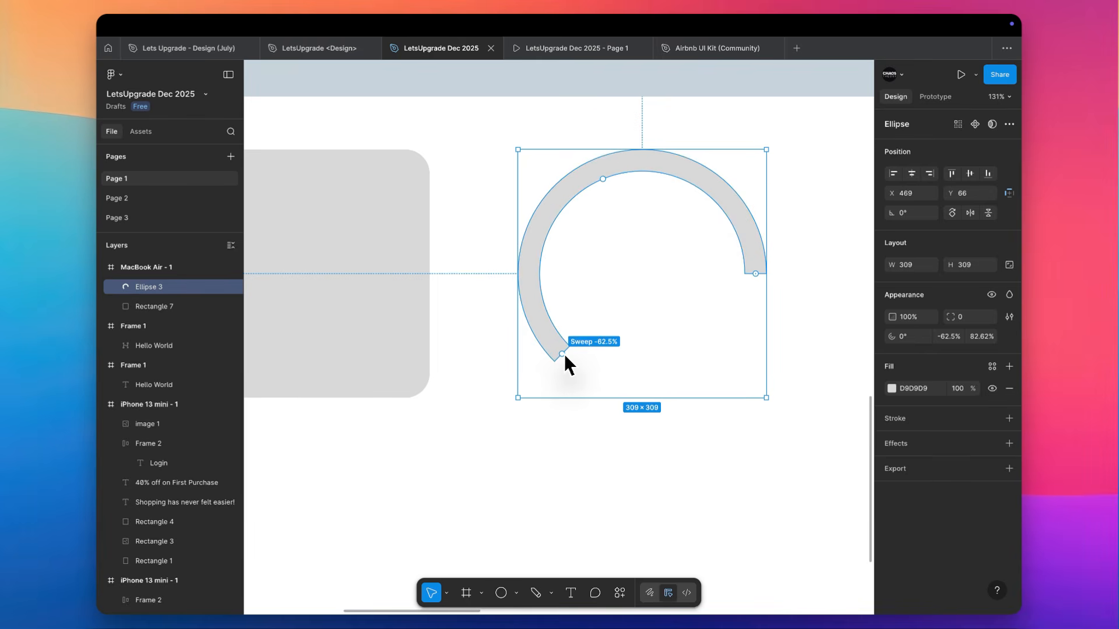
drag(564, 354, 697, 338)
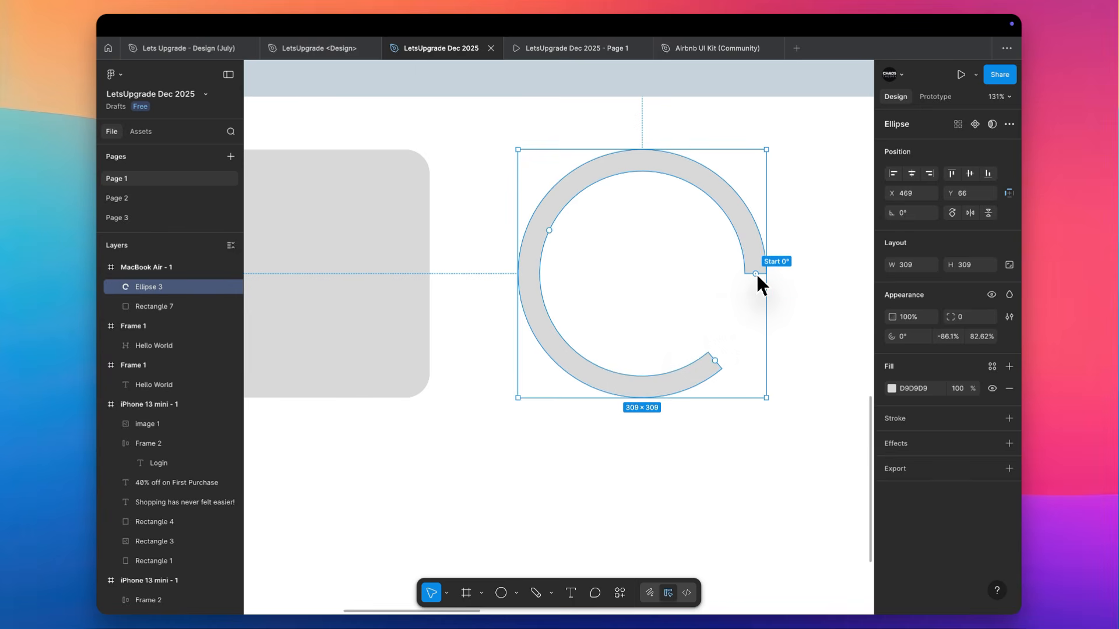
drag(756, 274, 642, 186)
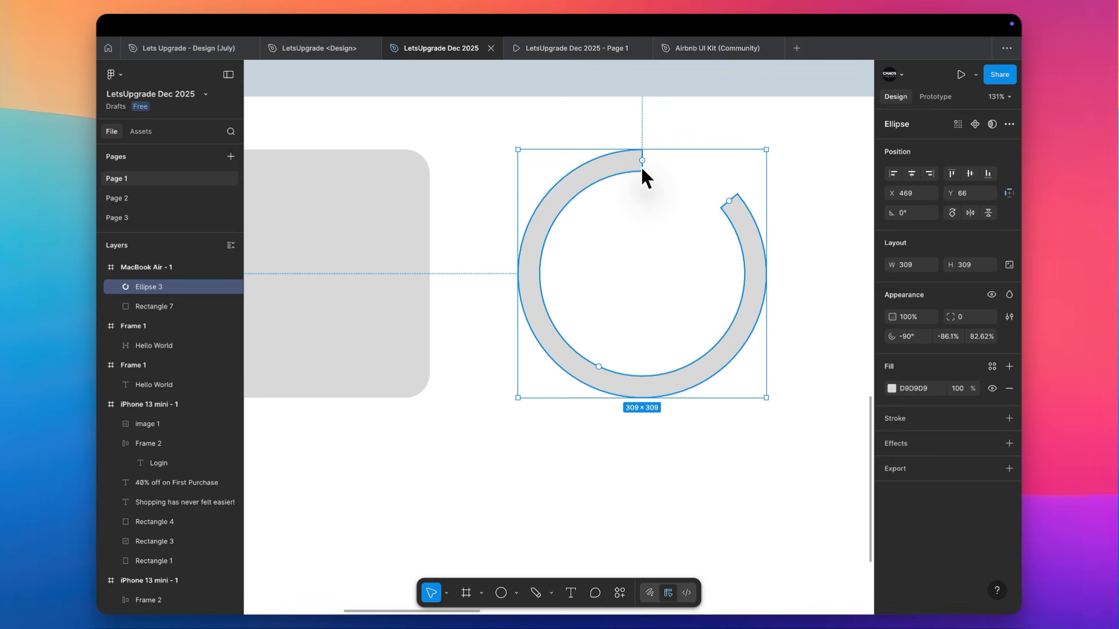
mouse_move(642, 162)
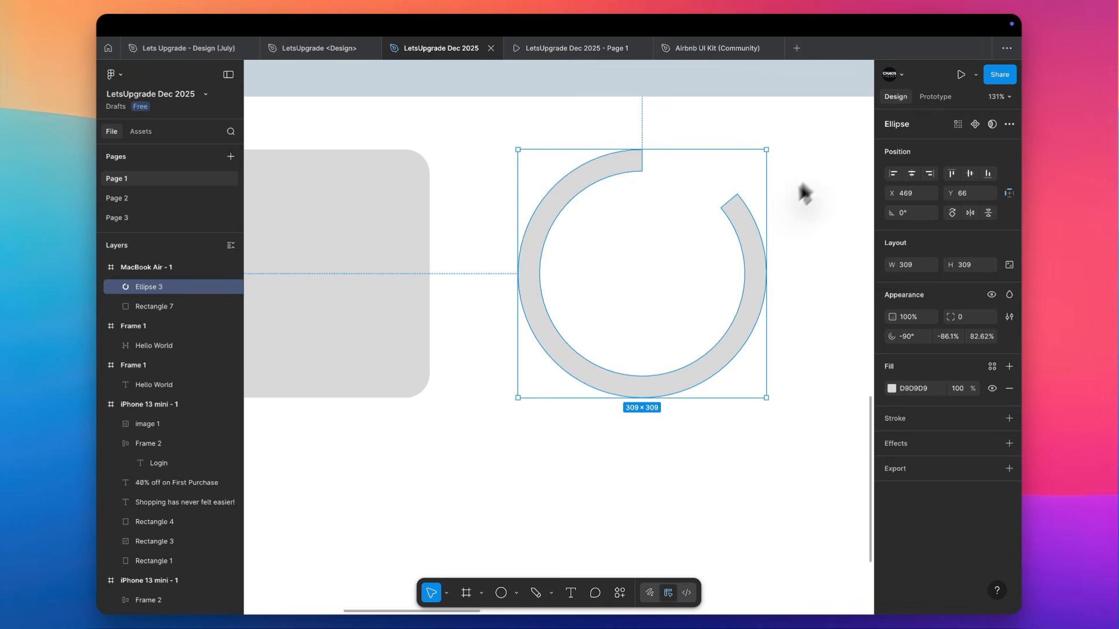
mouse_move(752, 224)
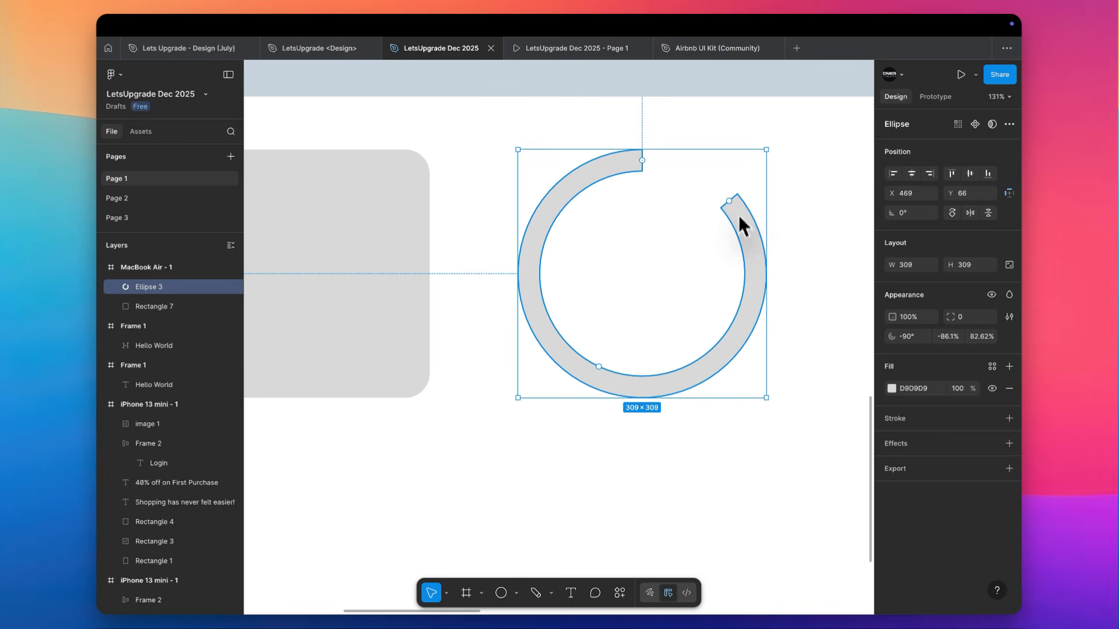
mouse_move(561, 239)
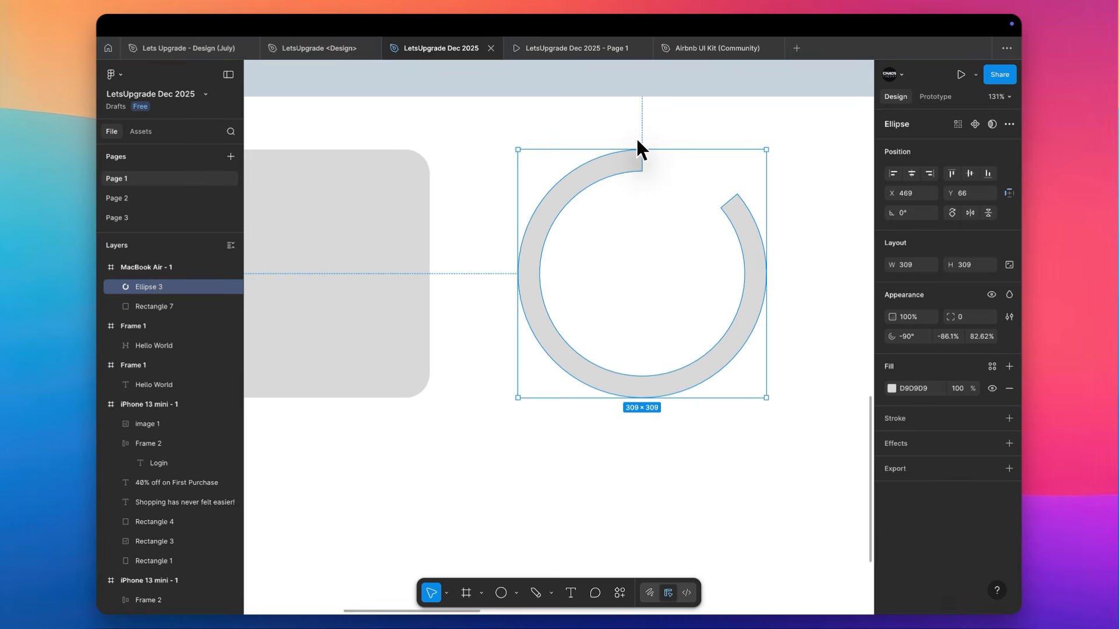
click(684, 138)
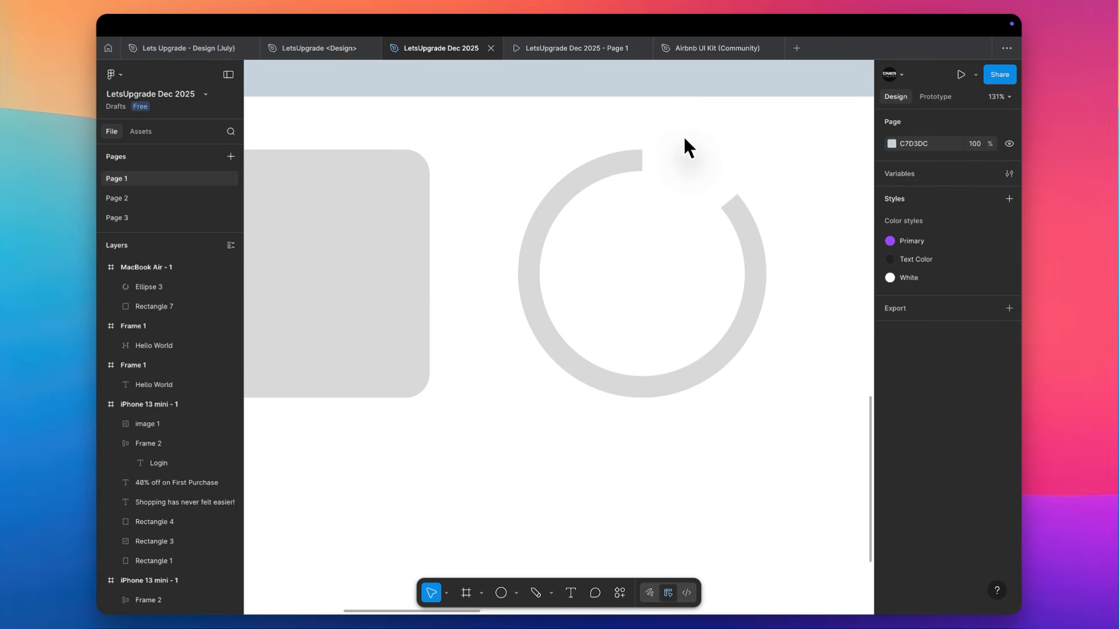
Thin the open ring by raising its inner ratio to about 87.45%
scroll(684, 140, up, 2)
scroll(685, 140, right, 3)
click(593, 182)
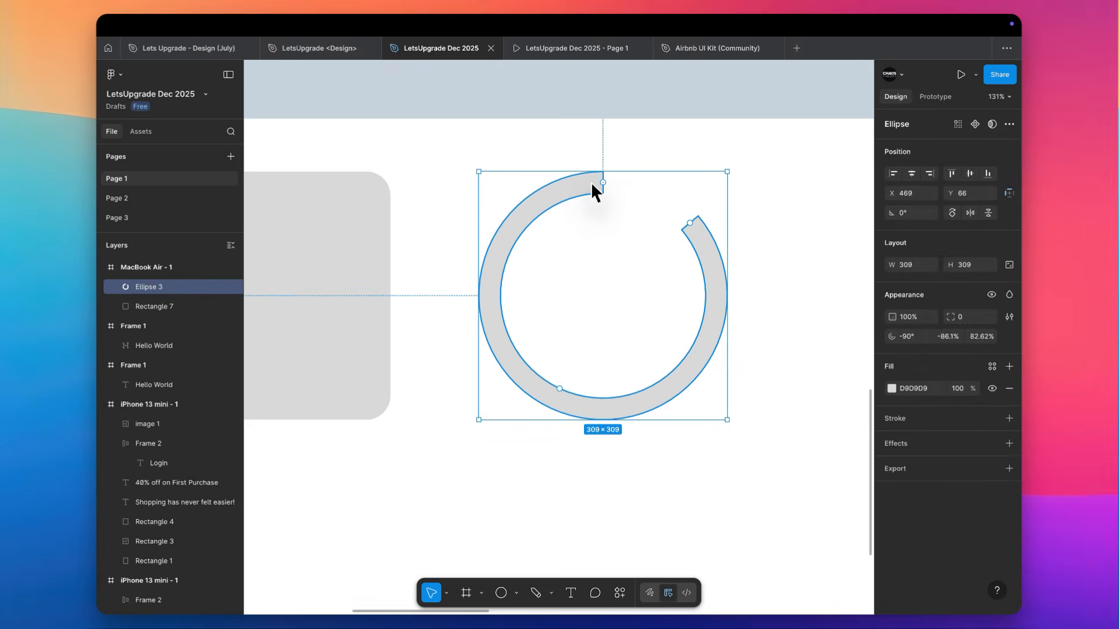
mouse_move(560, 388)
mouse_down()
mouse_move(607, 326)
mouse_move(563, 399)
mouse_up()
click(768, 255)
scroll(768, 255, right, 3)
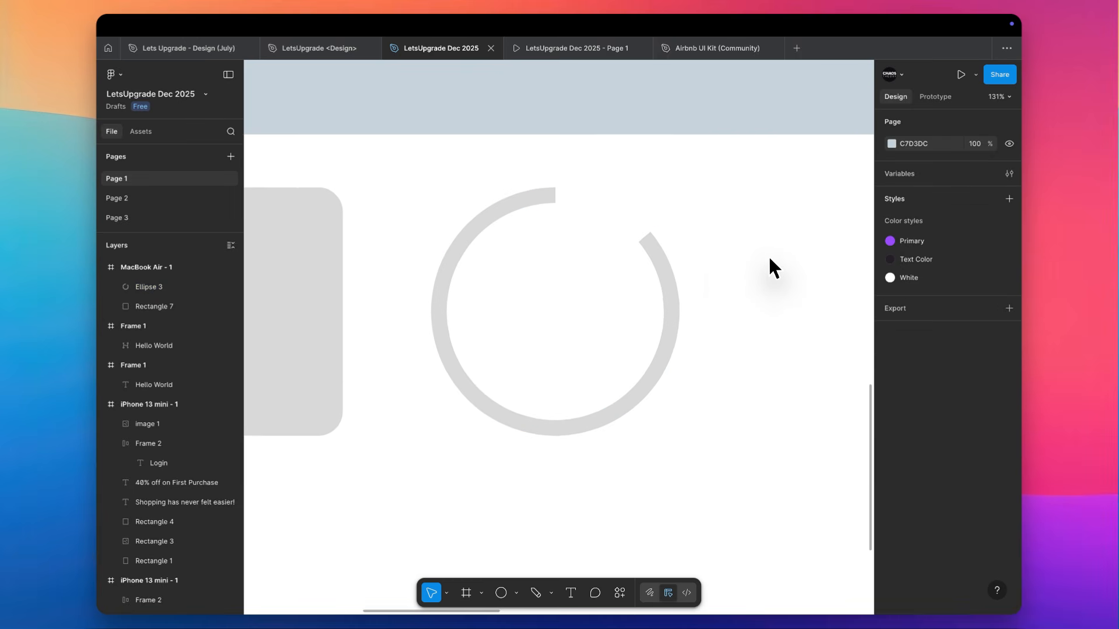
Set the start angle of the open ring's arc to 110°
click(634, 291)
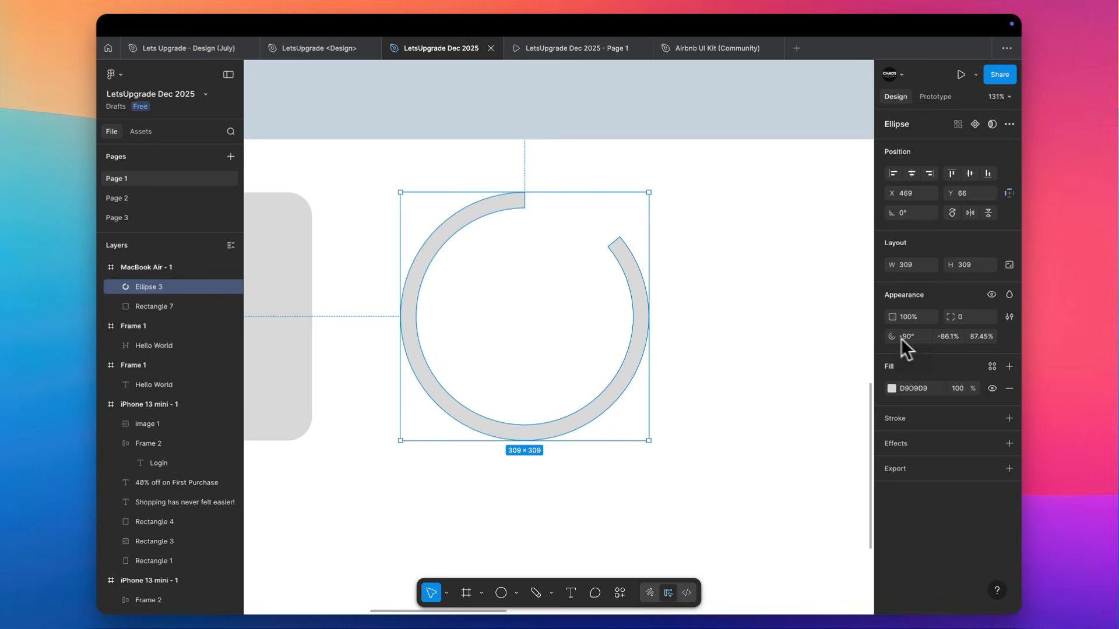
mouse_move(594, 265)
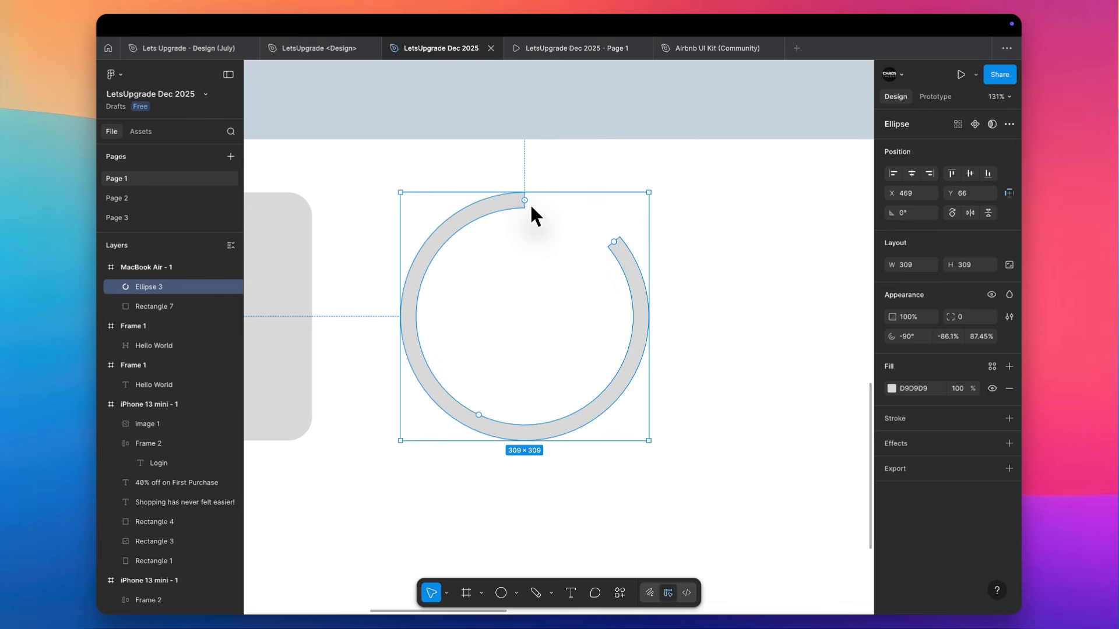
click(920, 337)
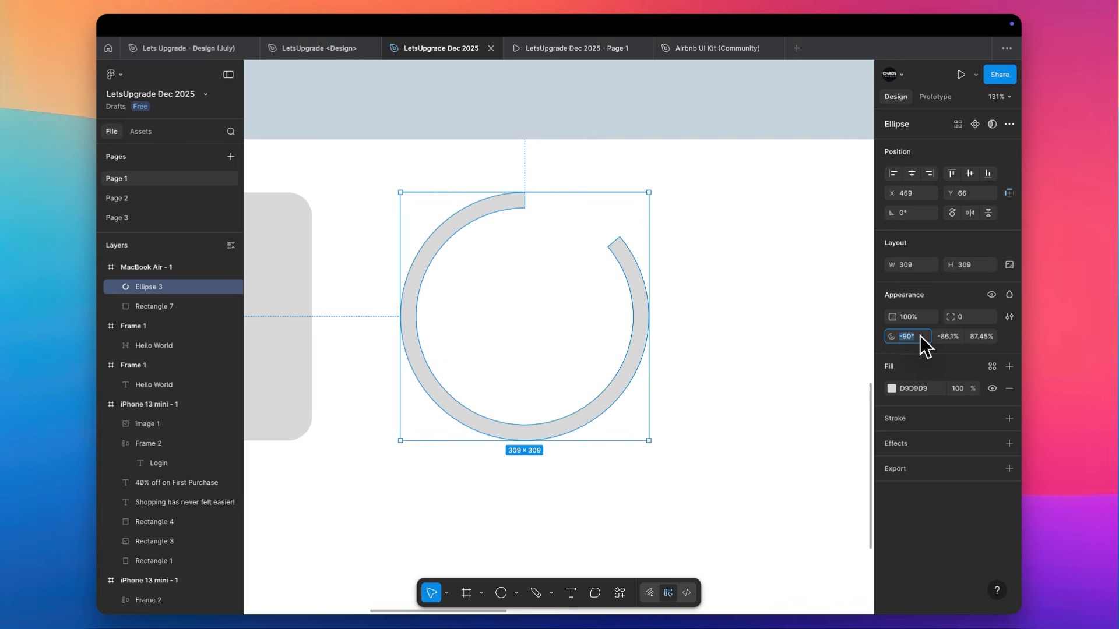
text(110)
key(Return)
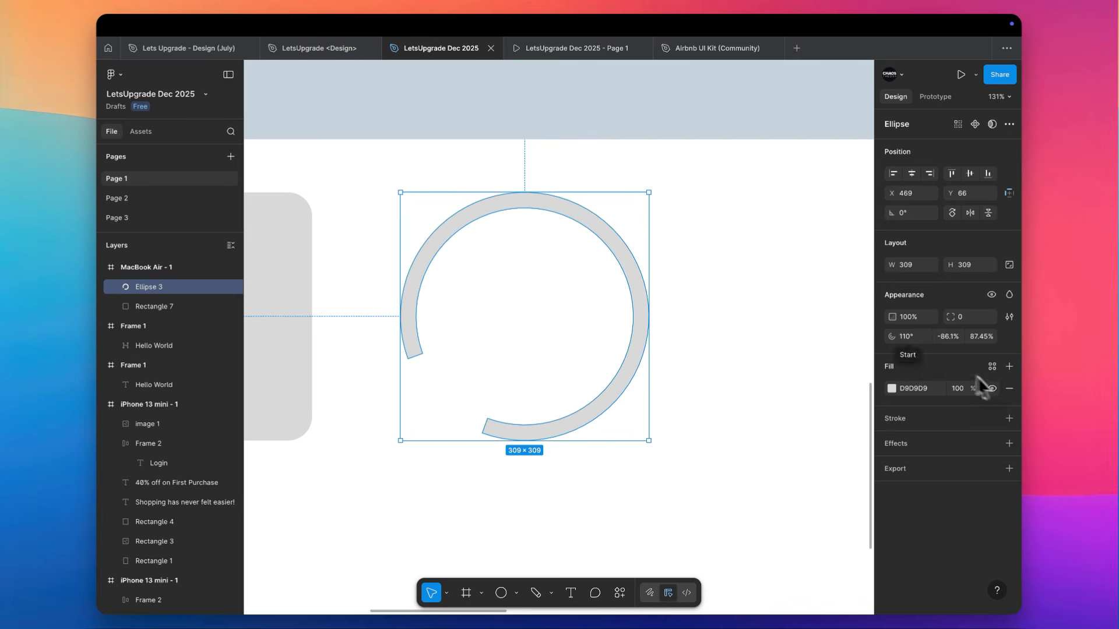
Set the sweep of the ring's arc to -50%
click(955, 333)
click(943, 337)
key(Right)
key(BackSpace)
key(BackSpace)
key(BackSpace)
key(BackSpace)
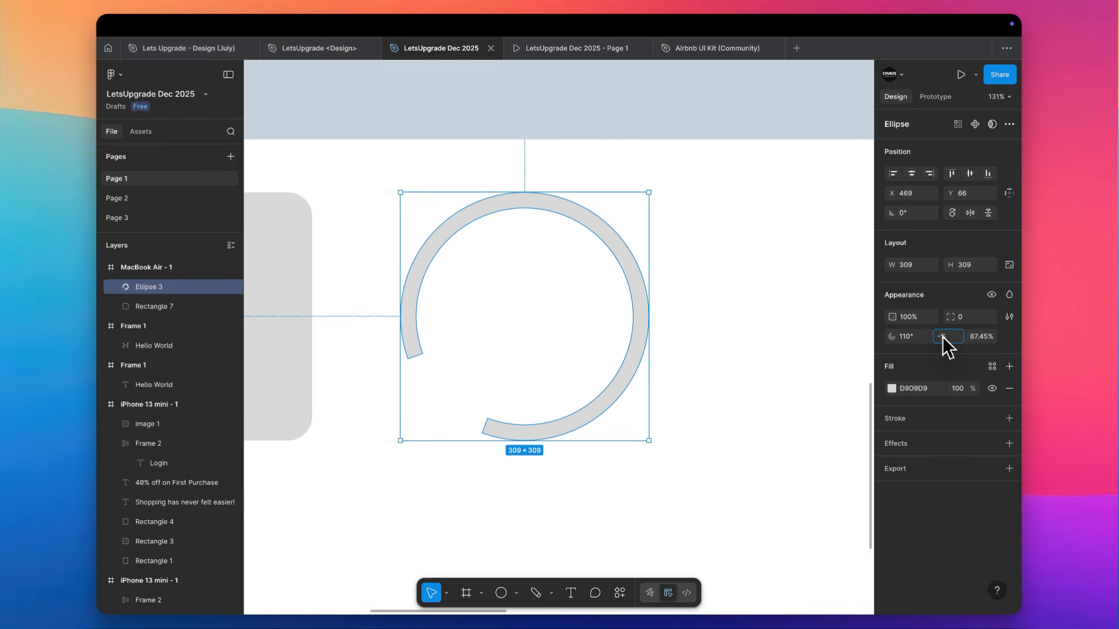
text(50)
key(Return)
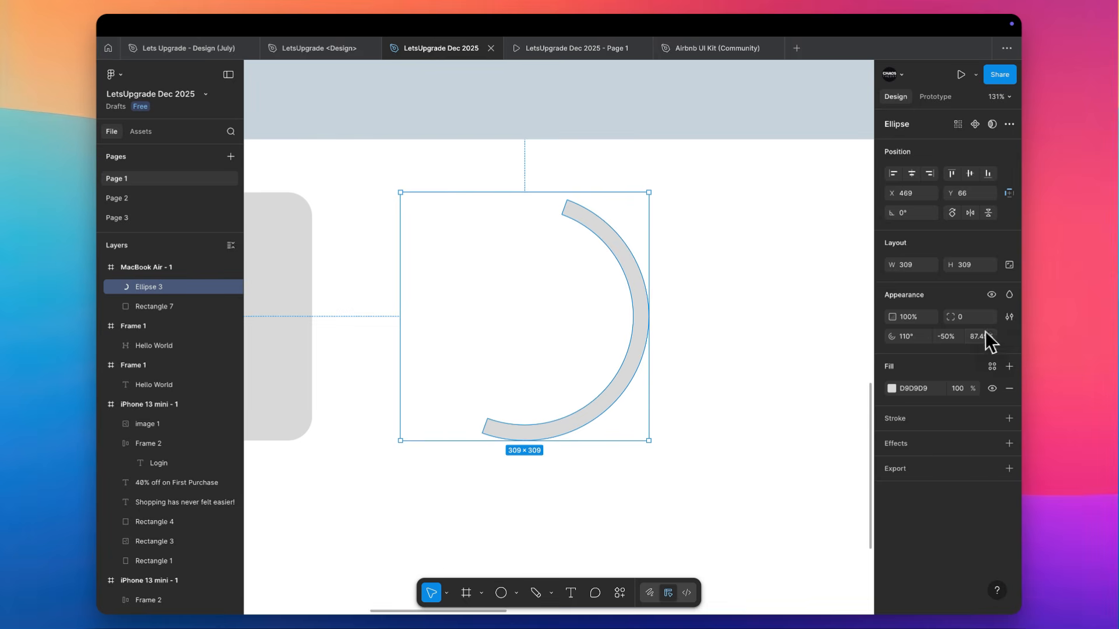
Try an inner ratio of 20% on the arc, then thin it to a ratio of about 88.43%
key(shift+Up)
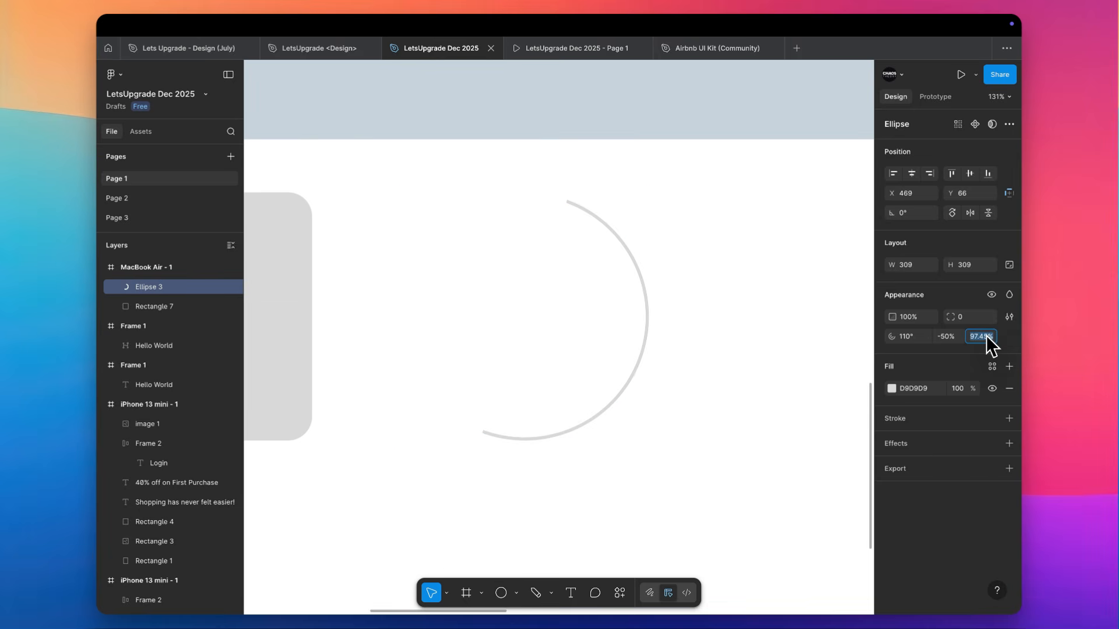
text(20)
key(Tab)
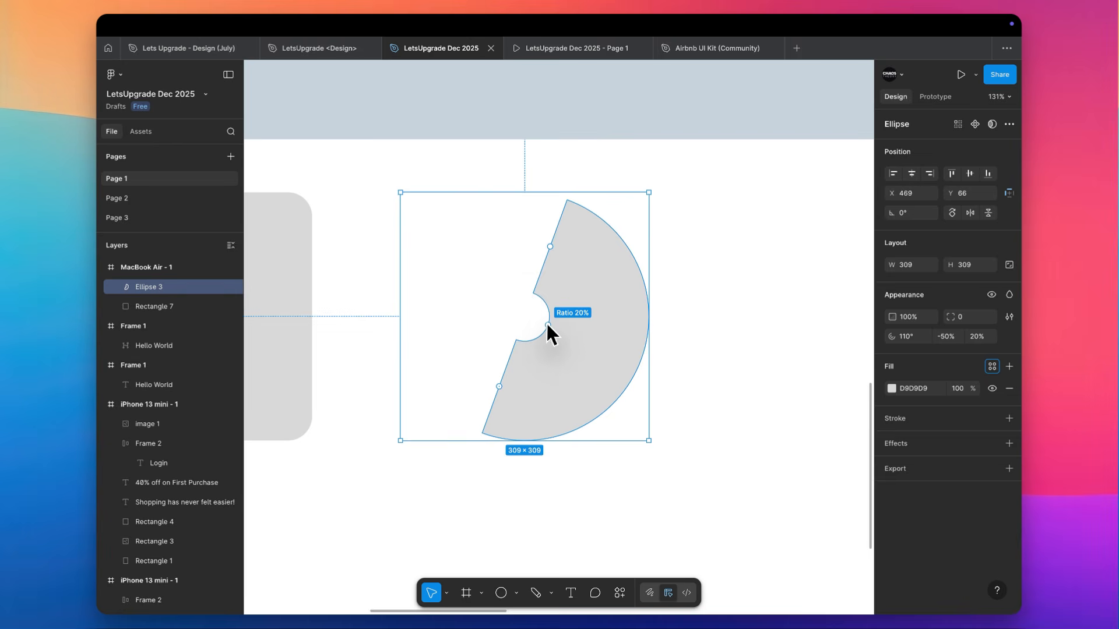
drag(546, 325, 621, 367)
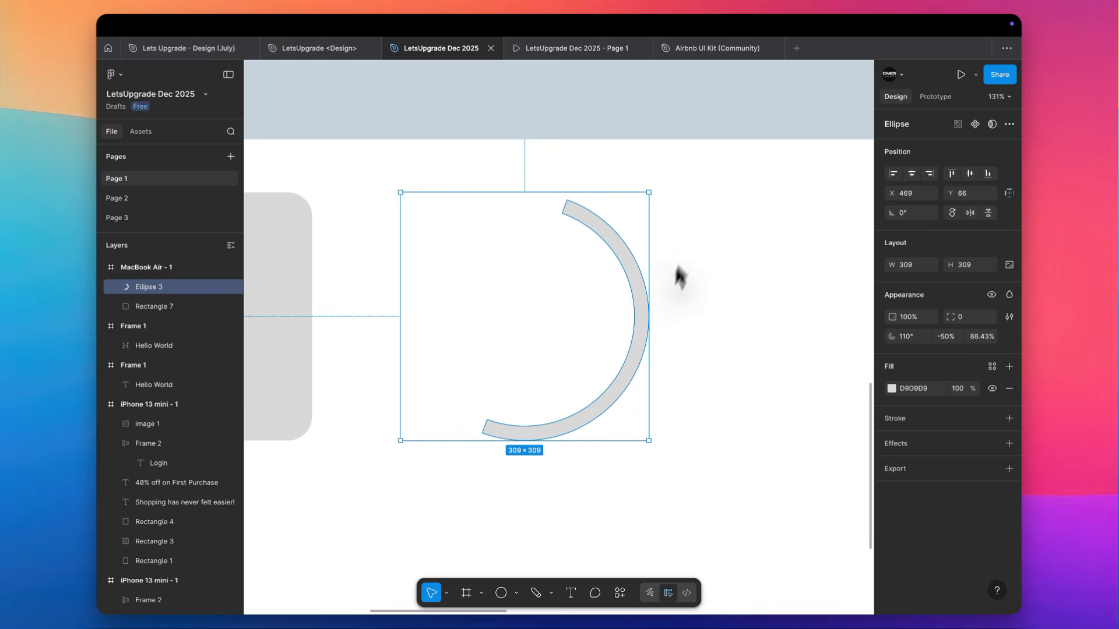
Undo the ratio, sweep and start angle changes on the ring and deselect it
key(super+z)
key(super+z)
key(super+z)
key(super+z)
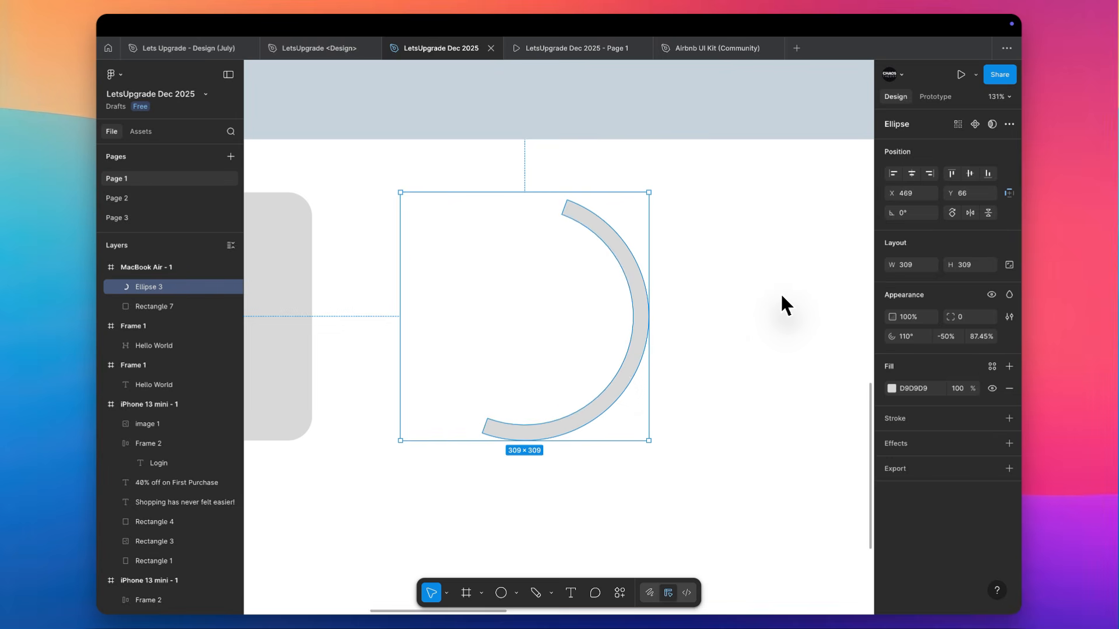
key(super+z)
key(Escape)
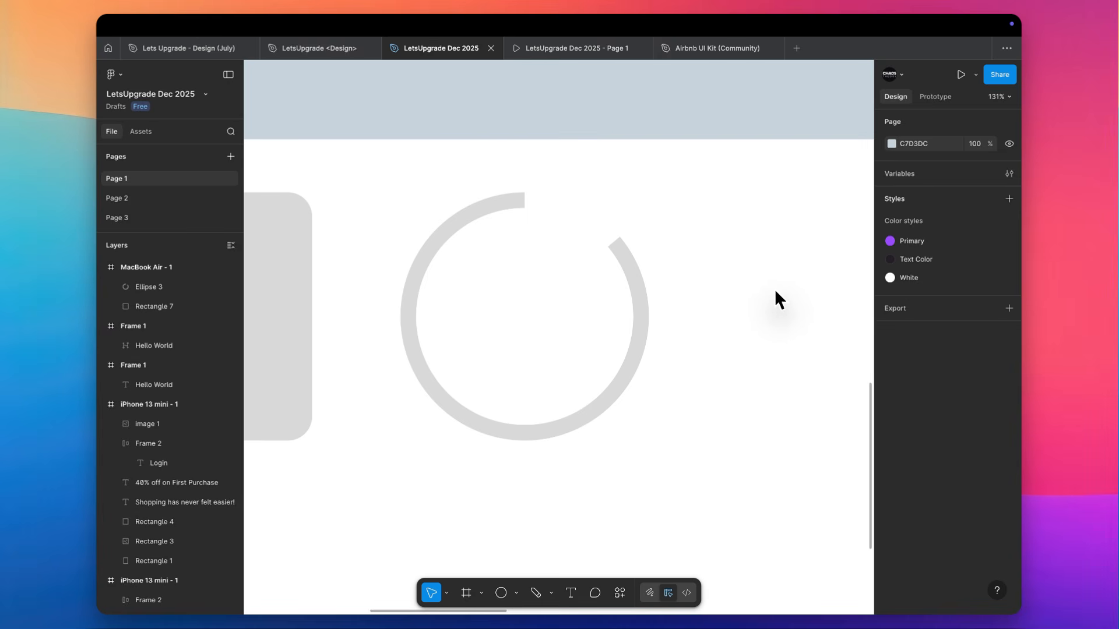
Draw a horizontal arrow about 219 long to the right of the ring, at about X 874, Y 332
scroll(775, 288, down, 5)
scroll(775, 291, right, 5)
scroll(775, 292, down, 1)
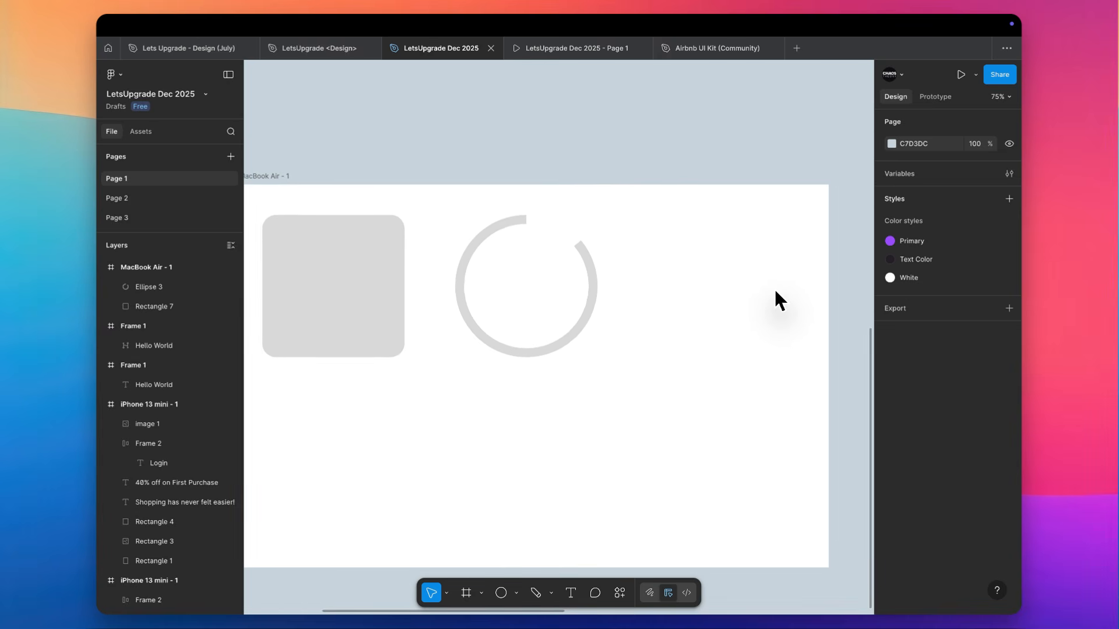
scroll(775, 300, right, 2)
scroll(775, 300, up, 1)
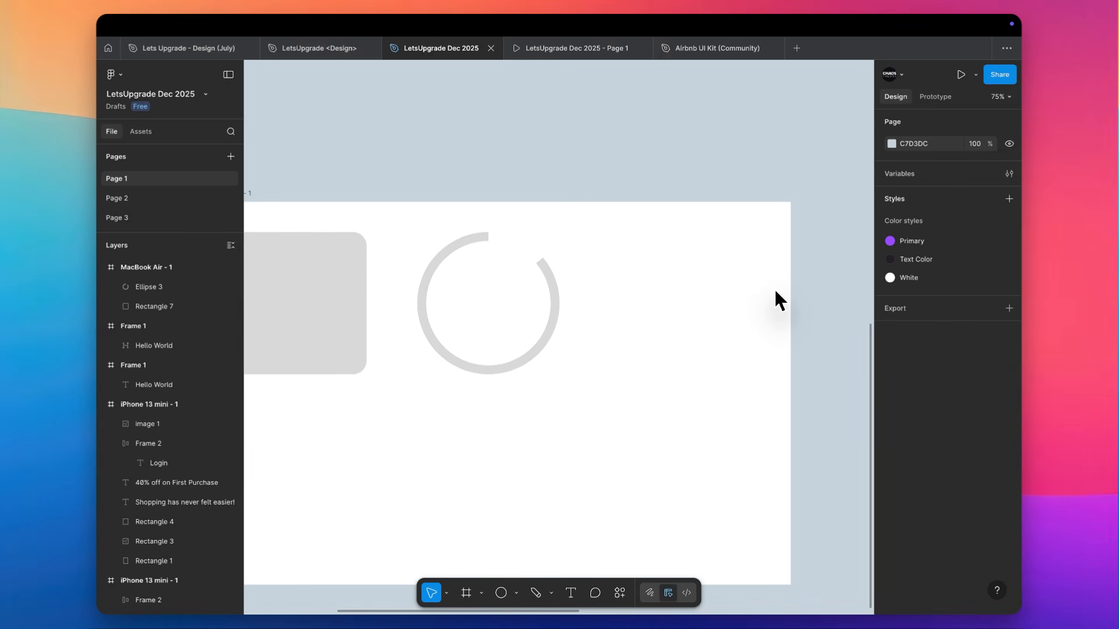
click(517, 593)
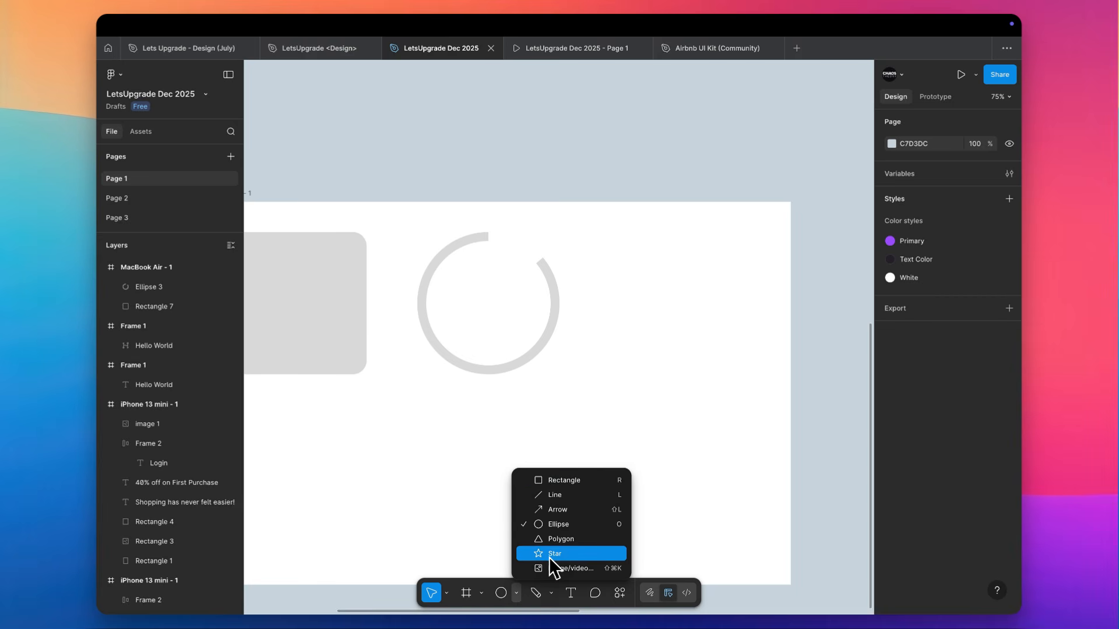
click(561, 509)
drag(602, 352, 704, 341)
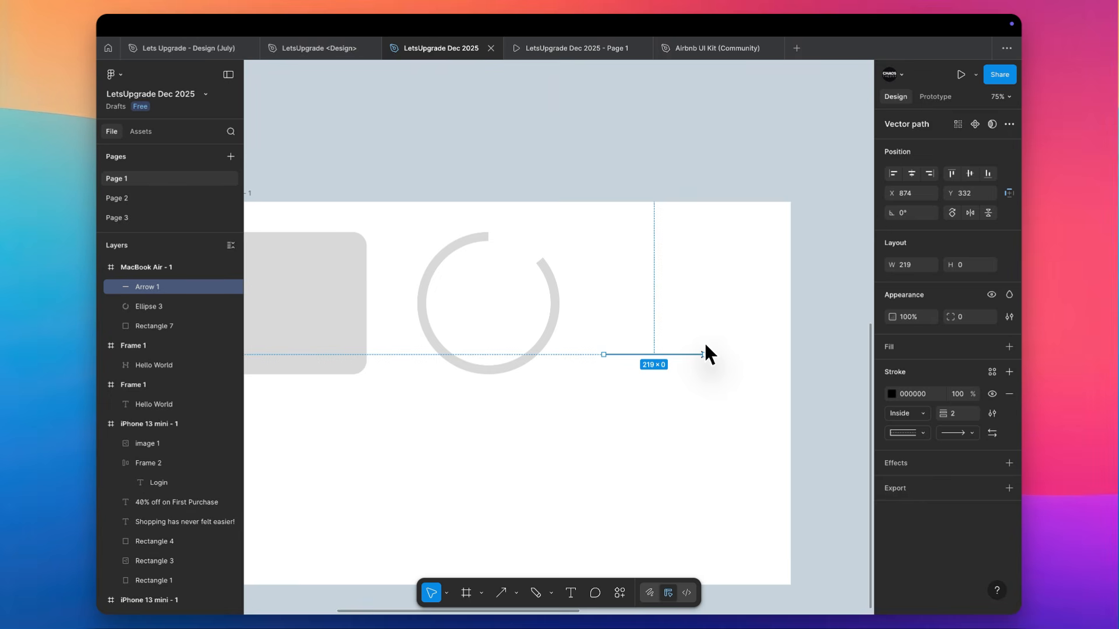
Draw a horizontal line just below the arrow at about Y 345 and trim its start to match the arrow's length of 219
scroll(704, 344, up, 5)
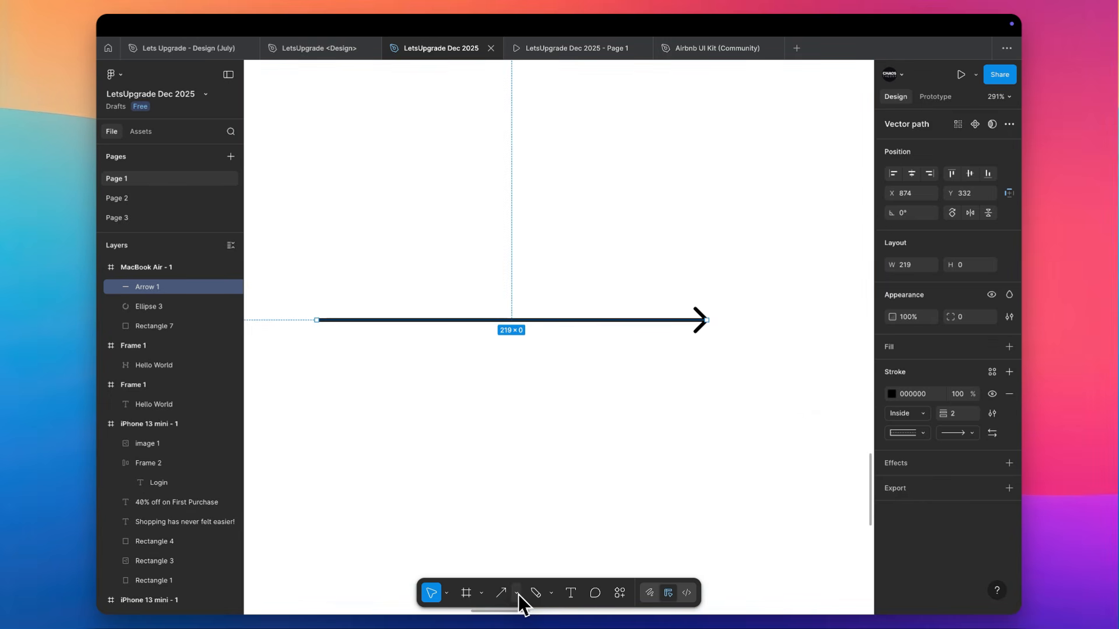
click(518, 592)
click(710, 371)
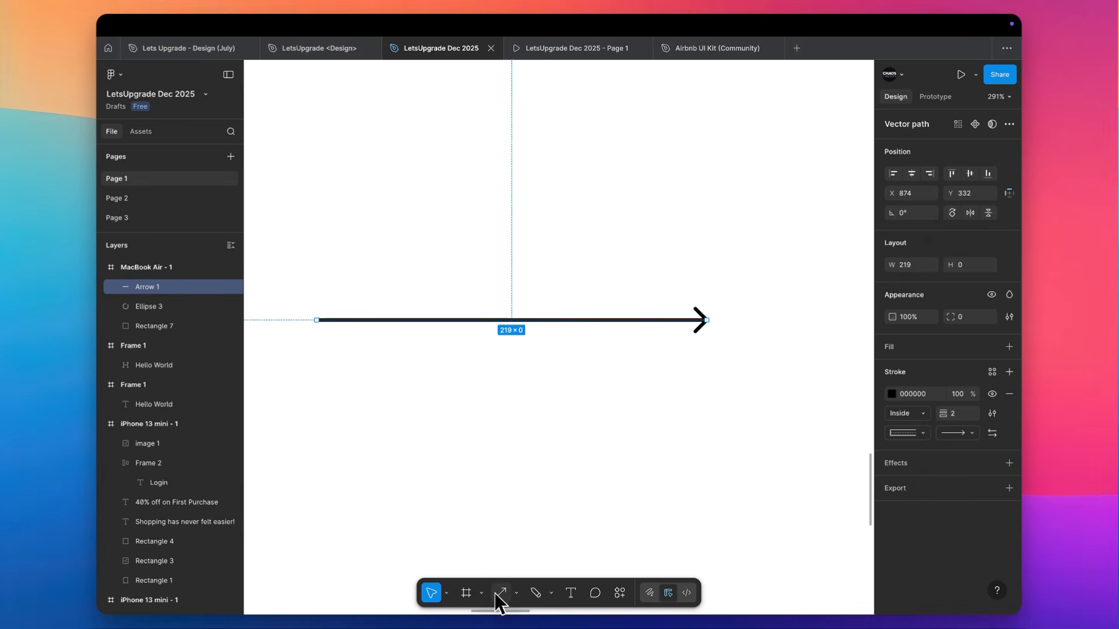
click(519, 593)
click(554, 494)
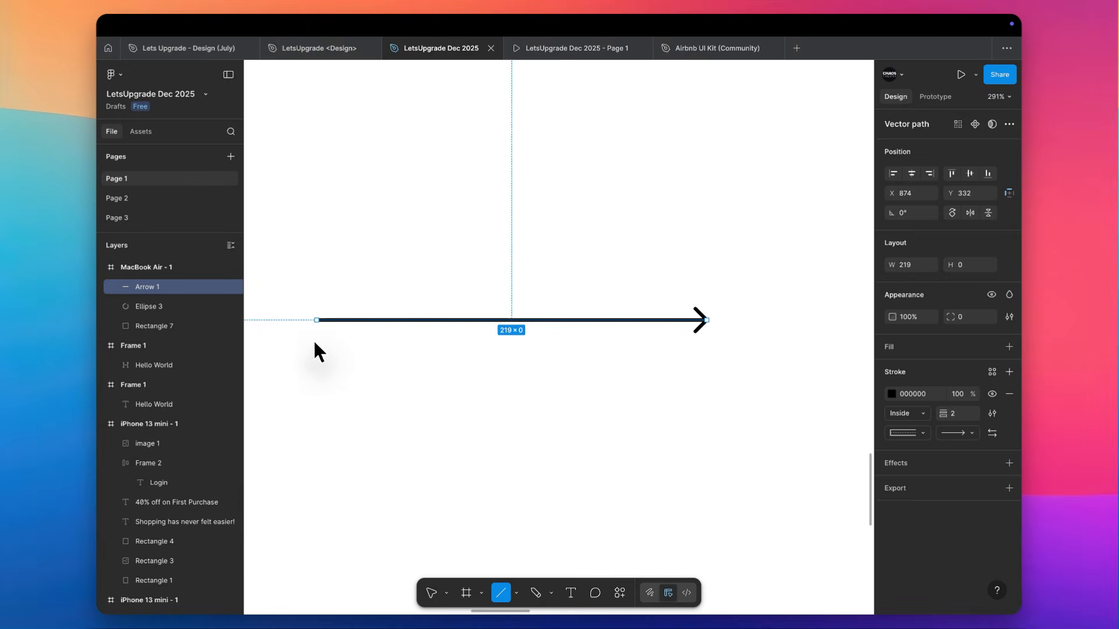
drag(316, 346, 705, 363)
scroll(320, 302, down, 3)
scroll(322, 305, down, 5)
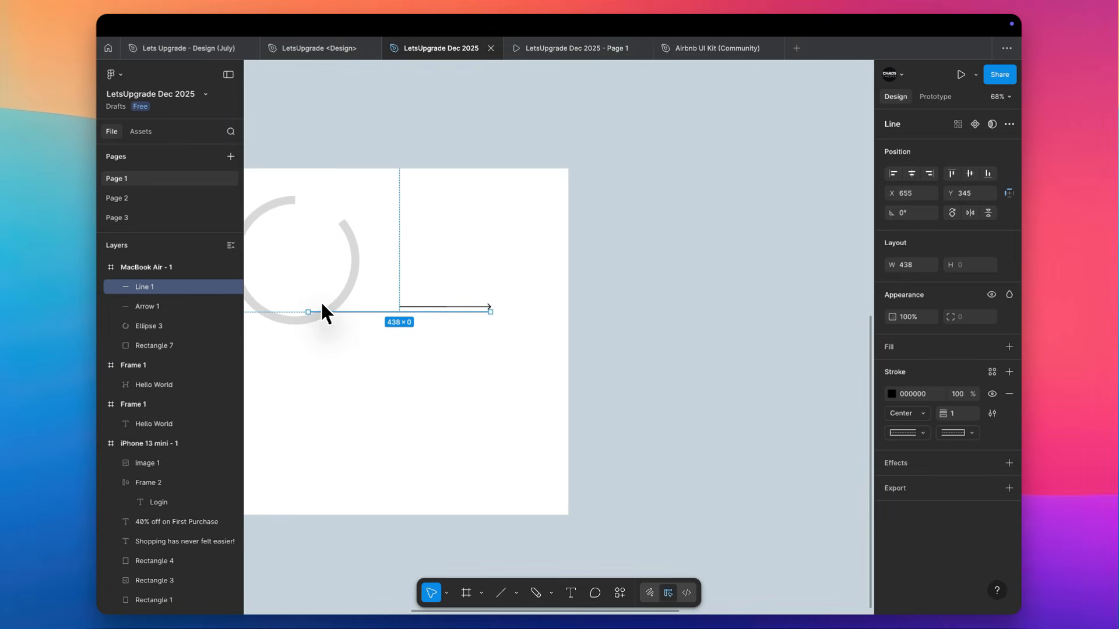
drag(306, 312, 399, 312)
Set the stroke weight of the arrow and line to 2, and move the line down to about Y 364
scroll(412, 317, up, 5)
drag(465, 225, 476, 399)
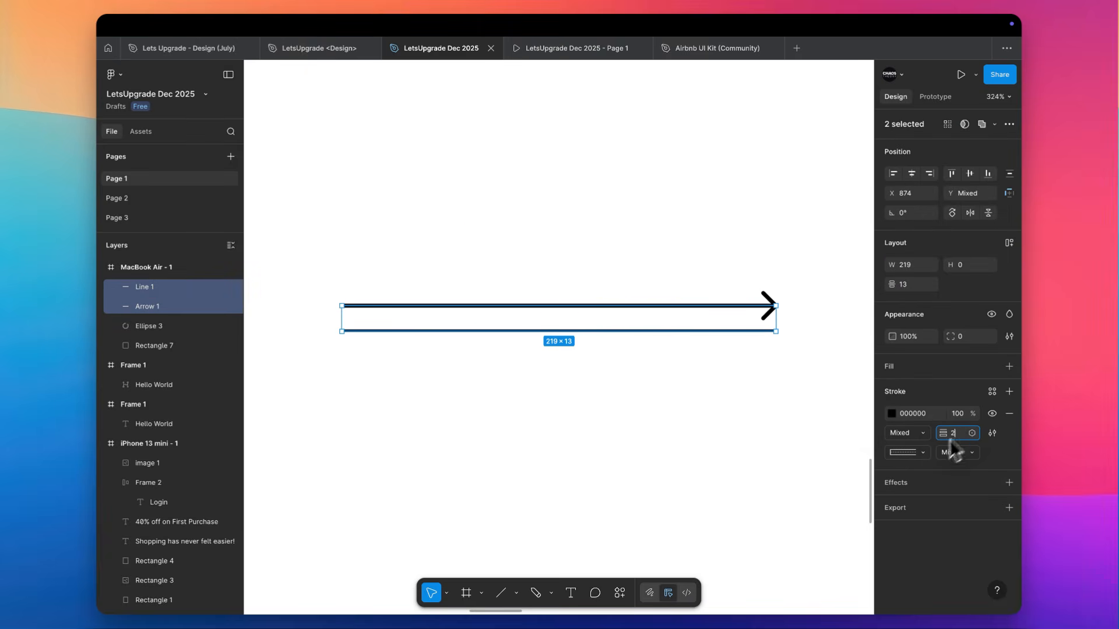
click(714, 458)
drag(677, 331, 676, 369)
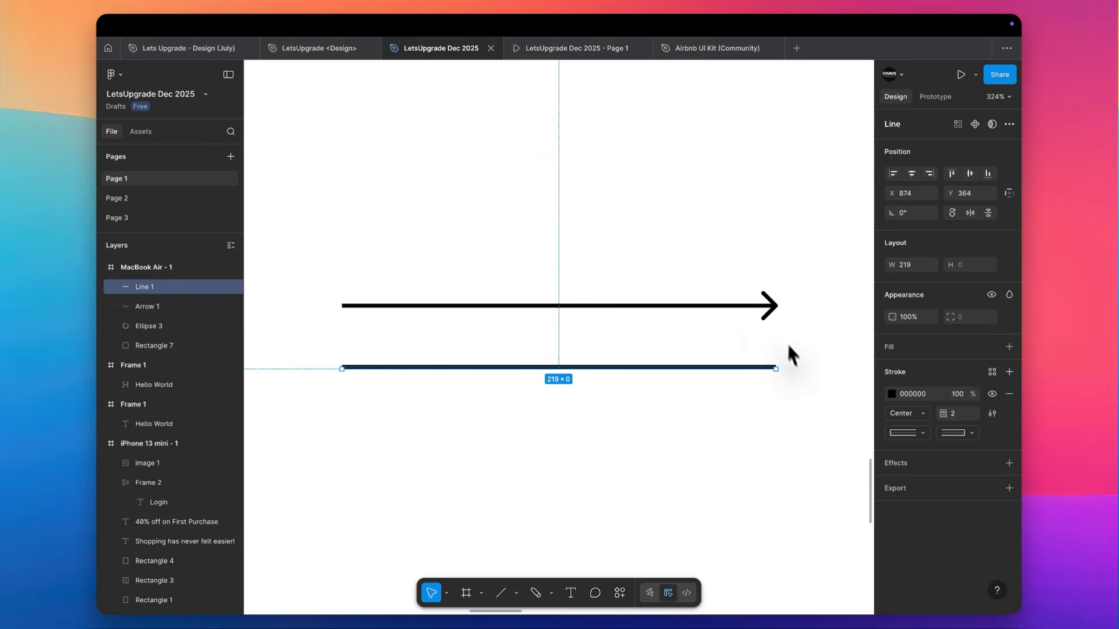
Examine the end point styles available for the arrow without changing its style
click(771, 306)
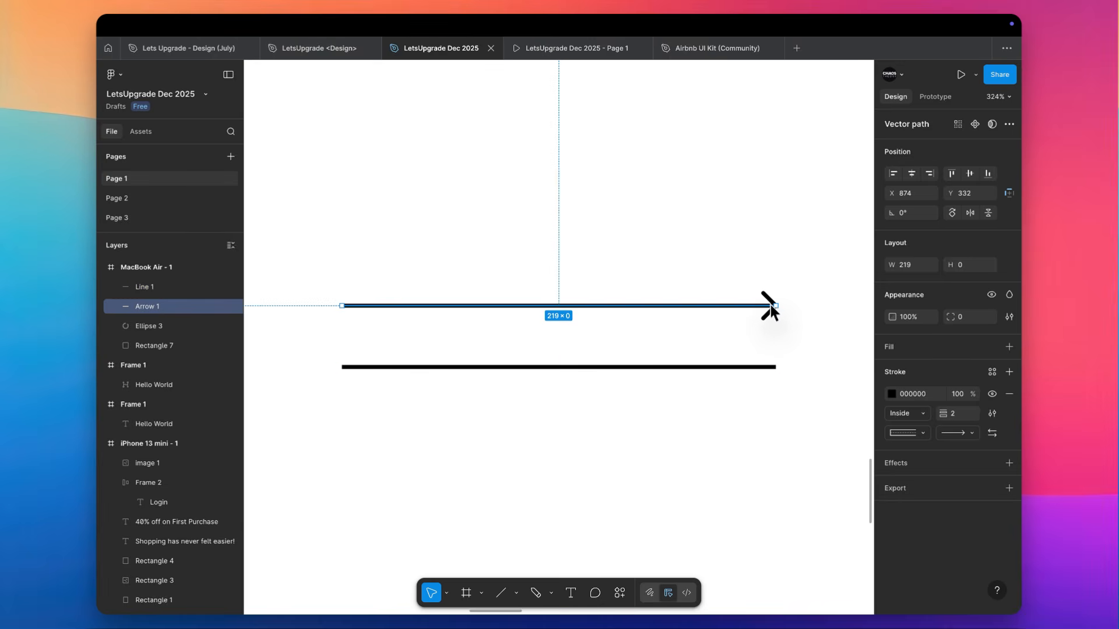
click(958, 435)
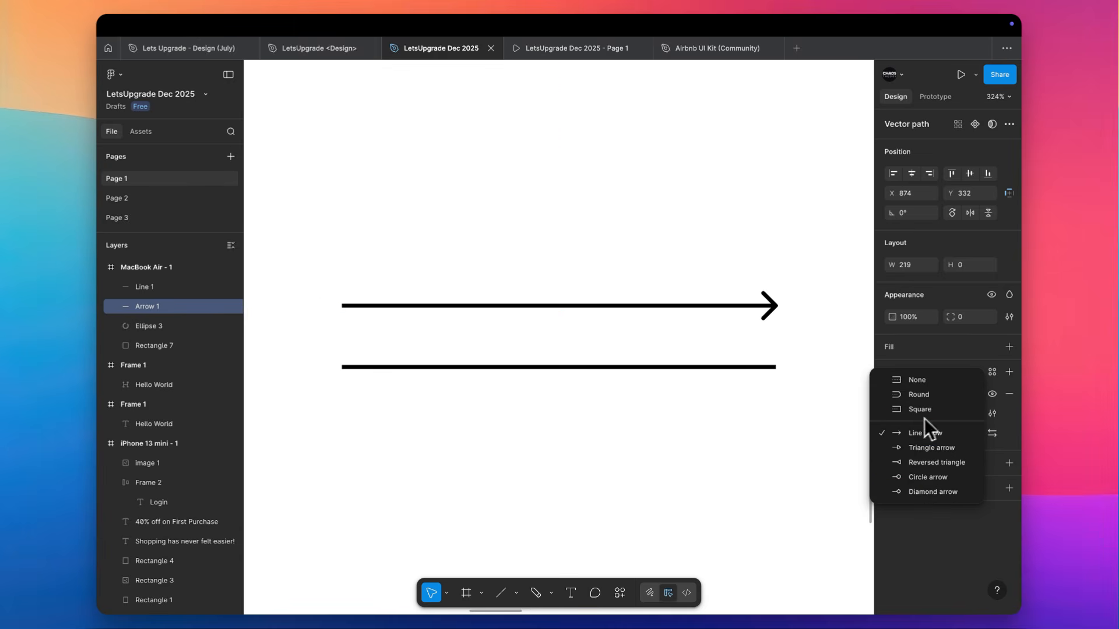
click(820, 337)
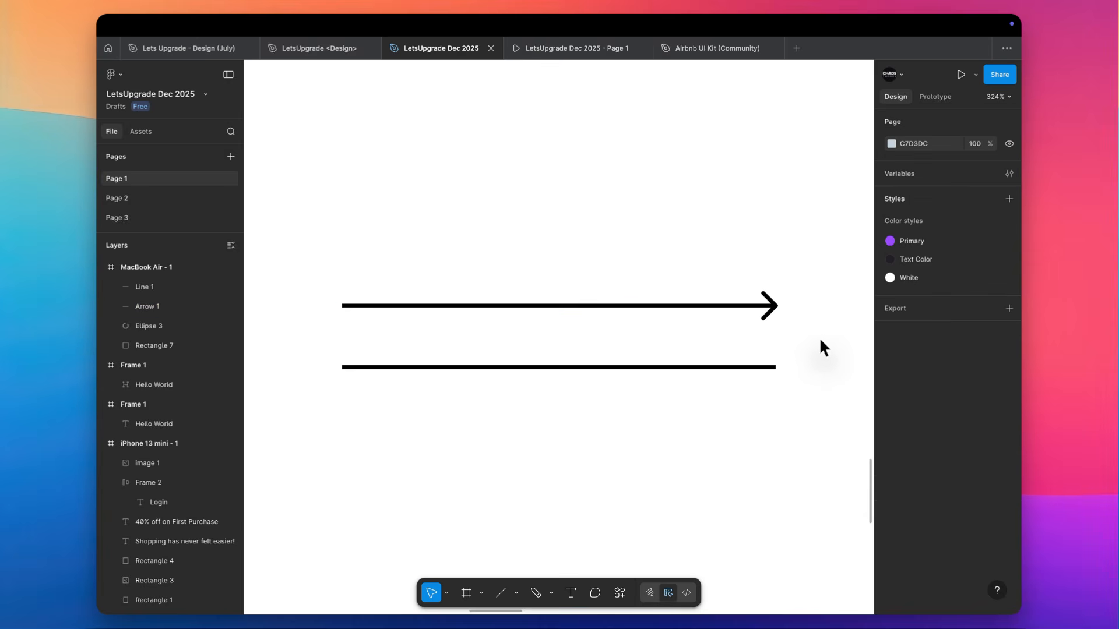
Draw a triangular polygon of about 140 × 140 below the line, at about X 912, Y 454
click(518, 594)
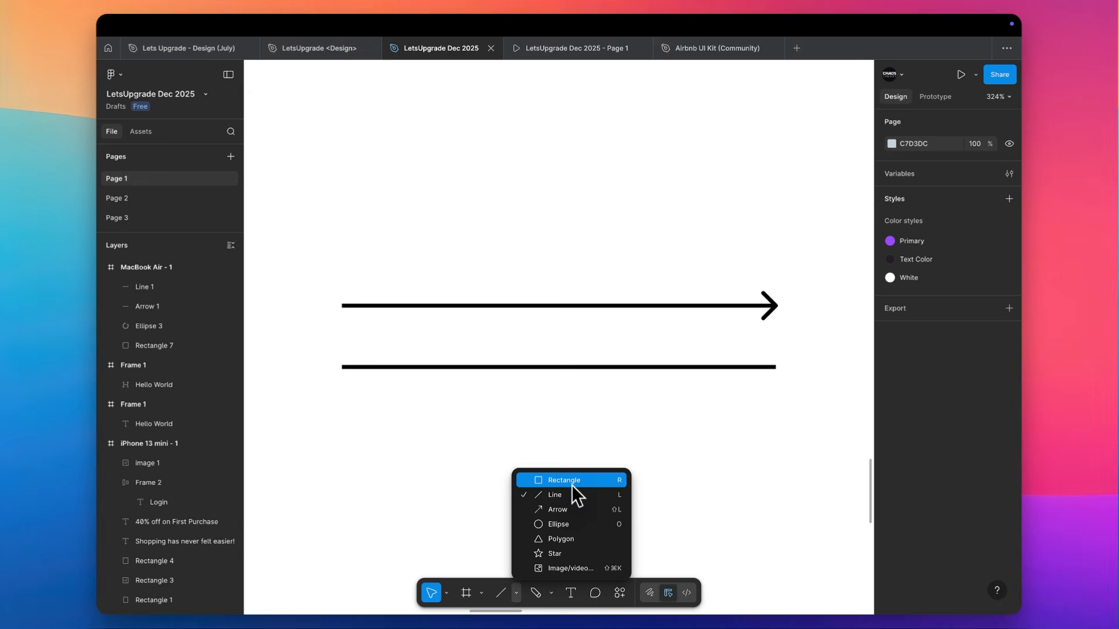
click(574, 540)
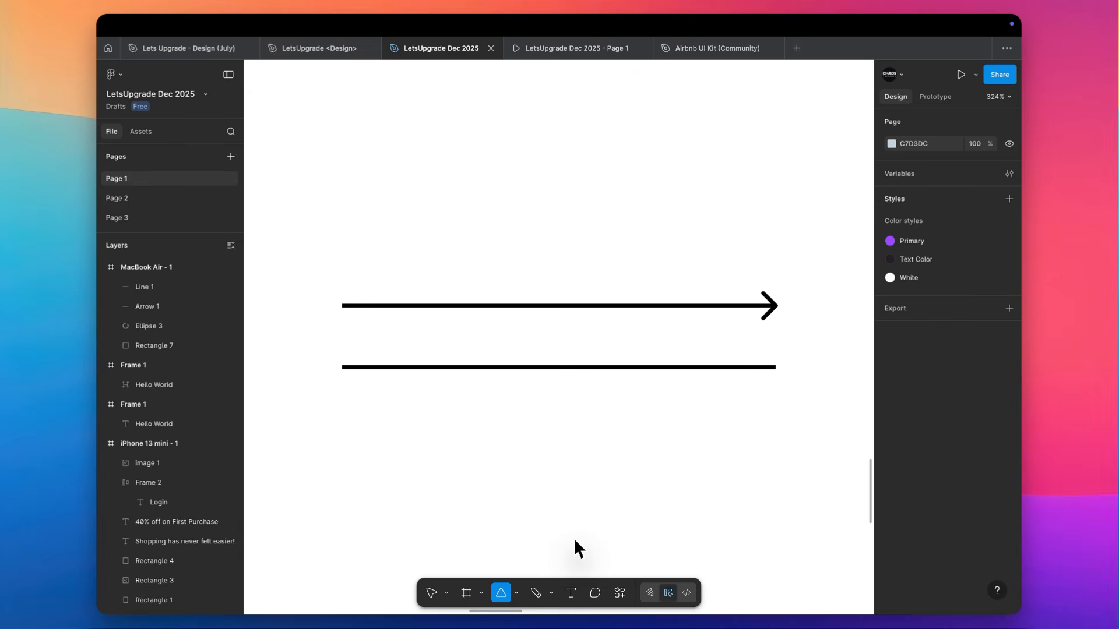
scroll(574, 539, down, 5)
drag(536, 394, 498, 261)
scroll(497, 259, down, 3)
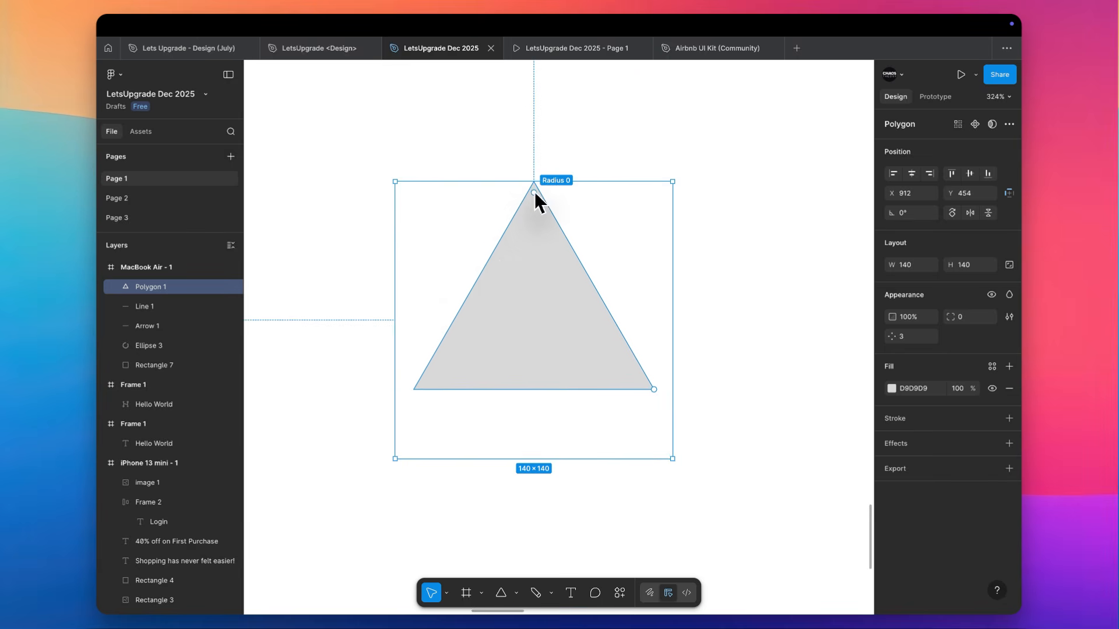
Set the polygon's point count to 5, then raise it step by step to 17
drag(534, 193, 542, 155)
text(5)
key(Return)
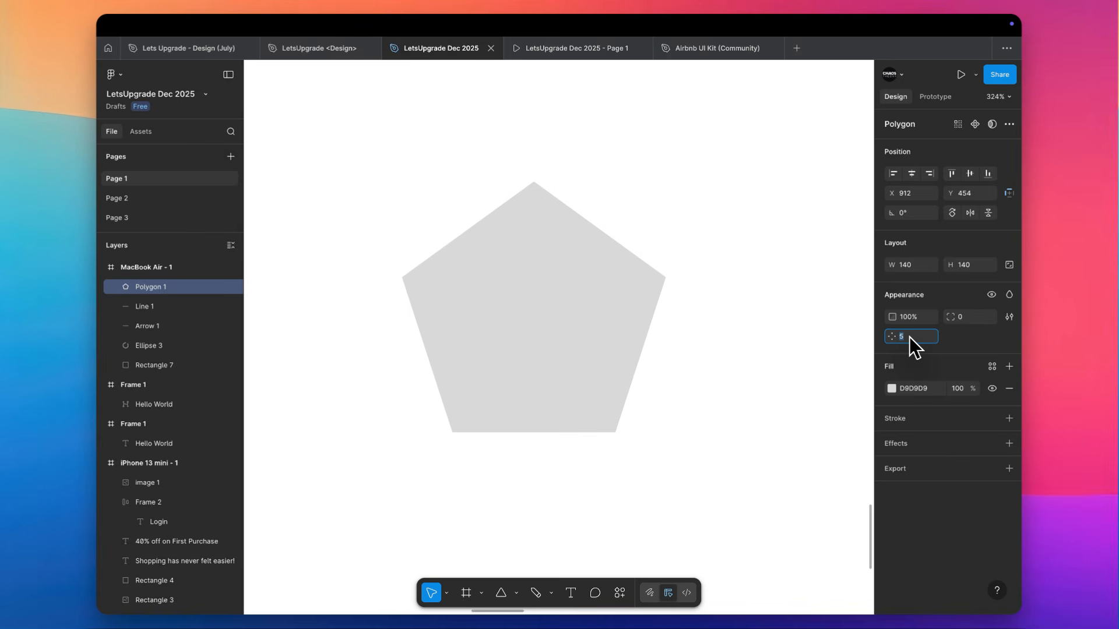
key(Up)
key(Up)
key(Up)
key(Up)
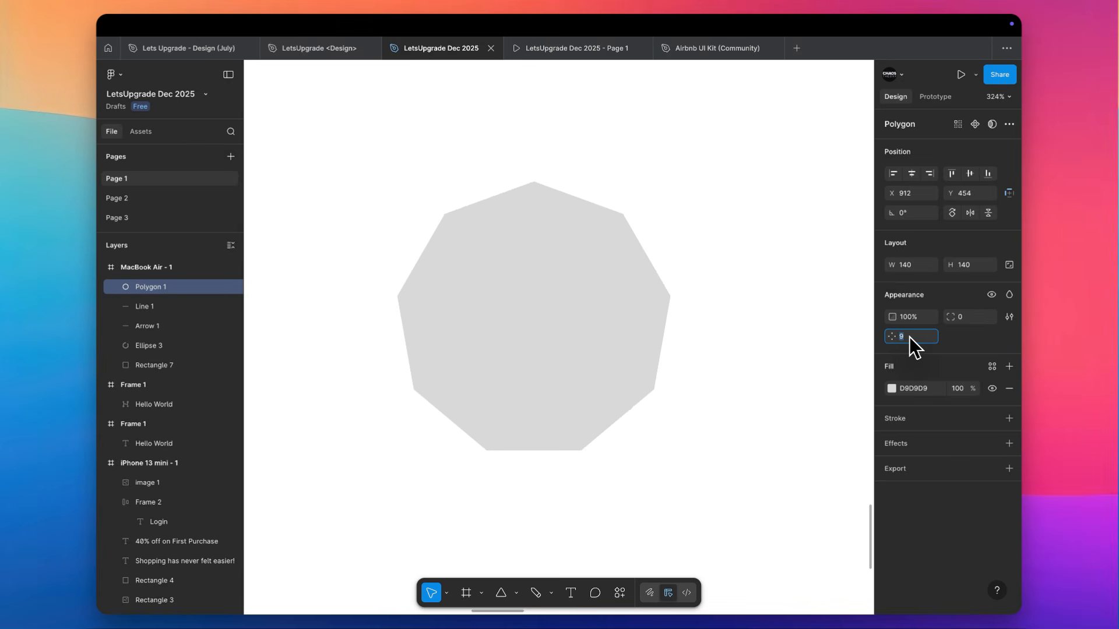
key(Up)
key(Up)
key(Up)
key(Up)
key(Up)
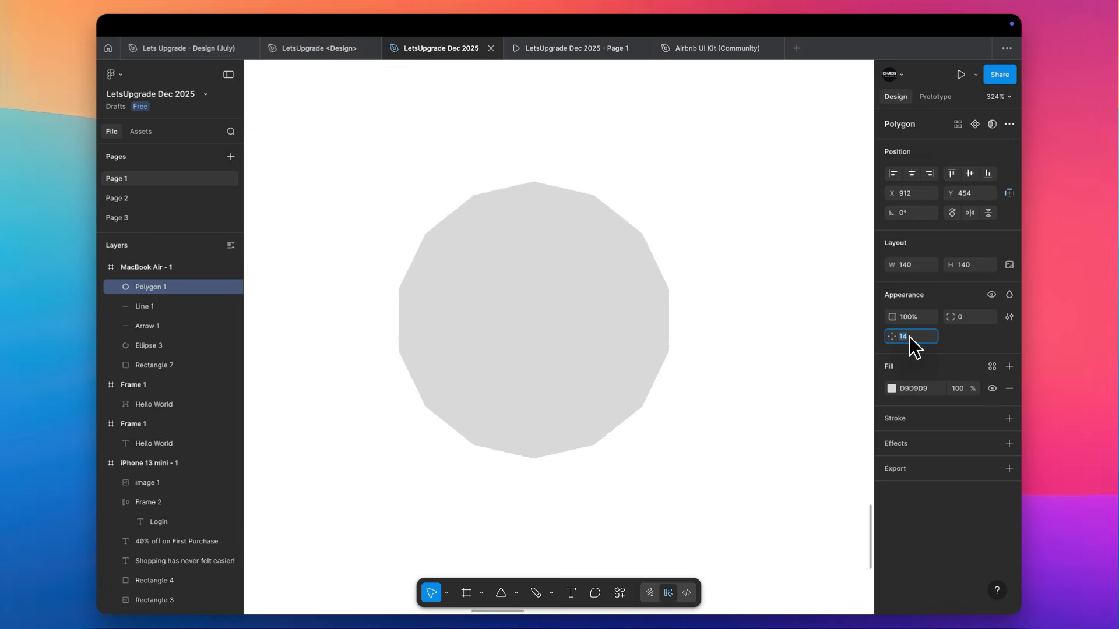
key(Up)
key(Up)
key(Up)
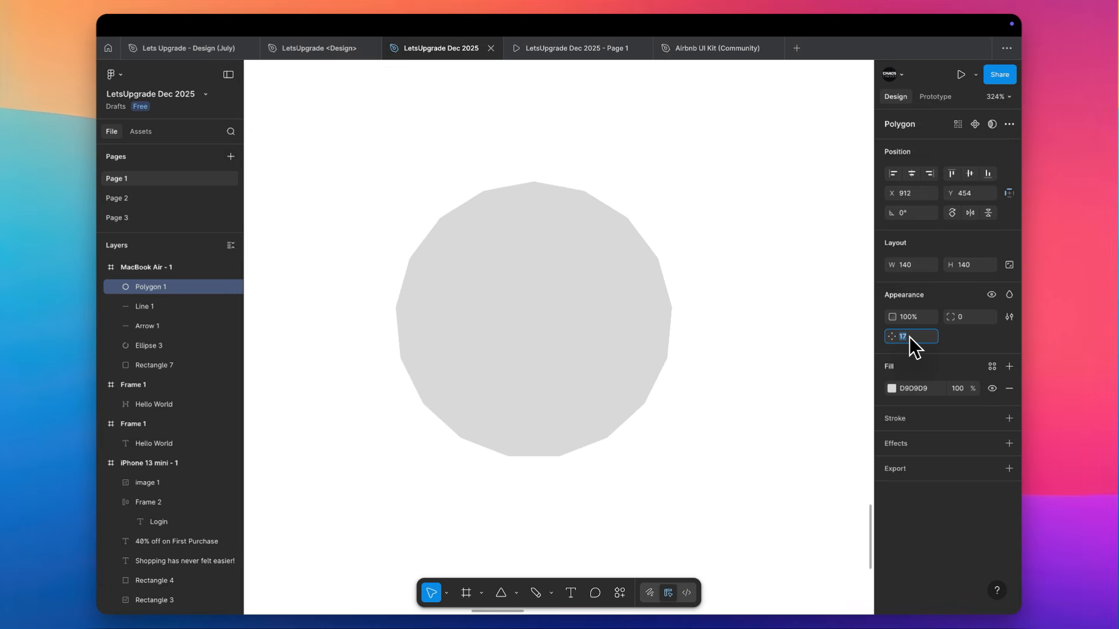
click(770, 240)
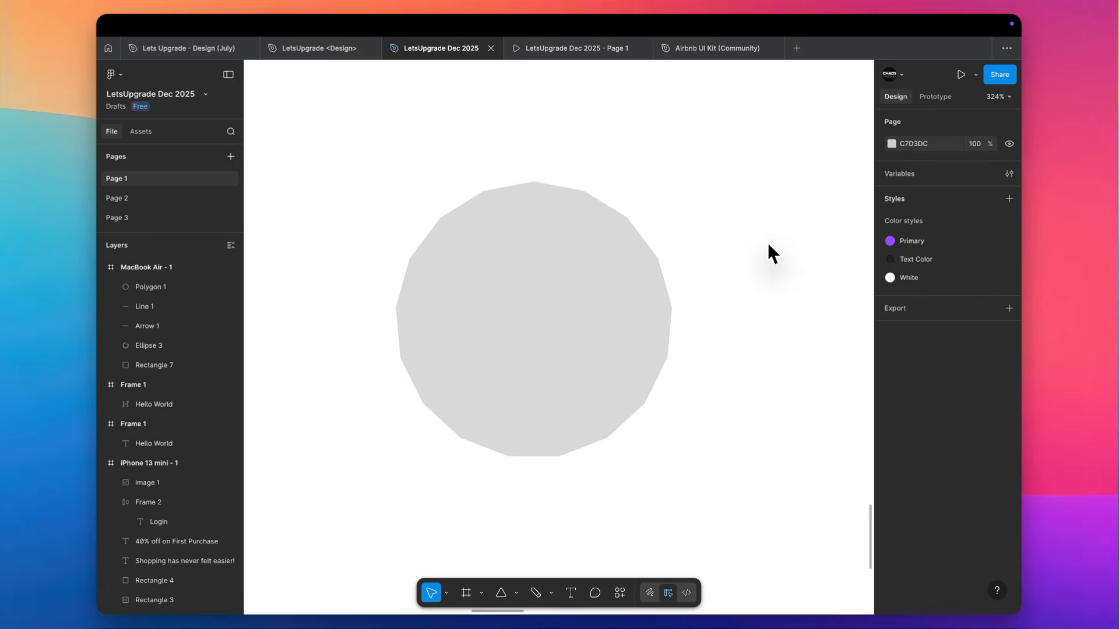
scroll(758, 248, down, 5)
click(642, 261)
scroll(642, 261, up, 4)
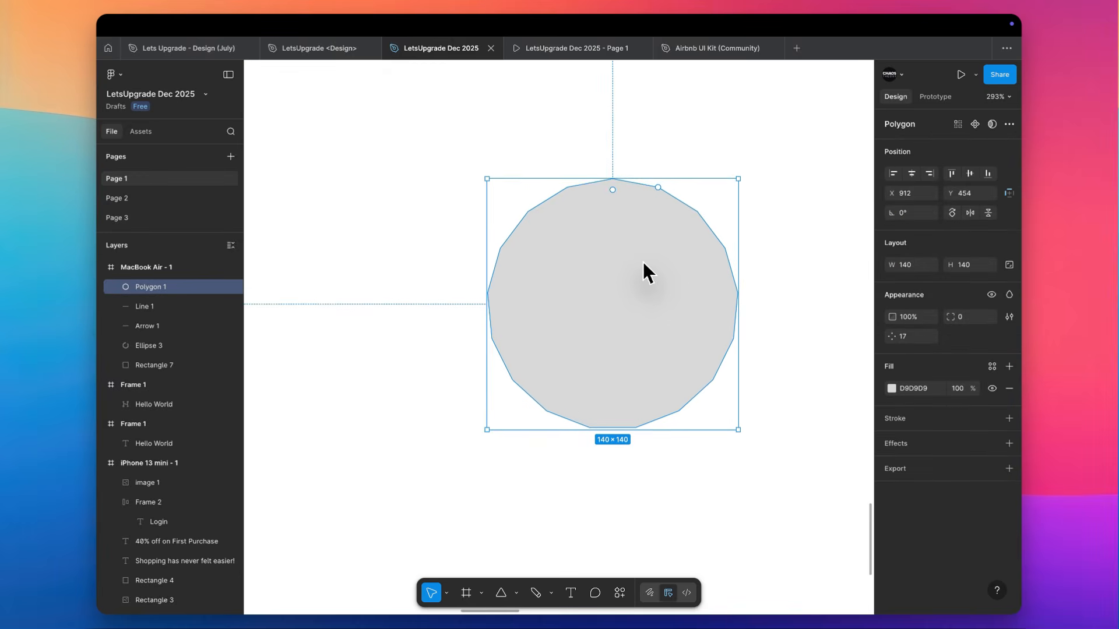
Draw a star of about 156 × 156 beside the polygon, at about X 684, Y 446
click(516, 593)
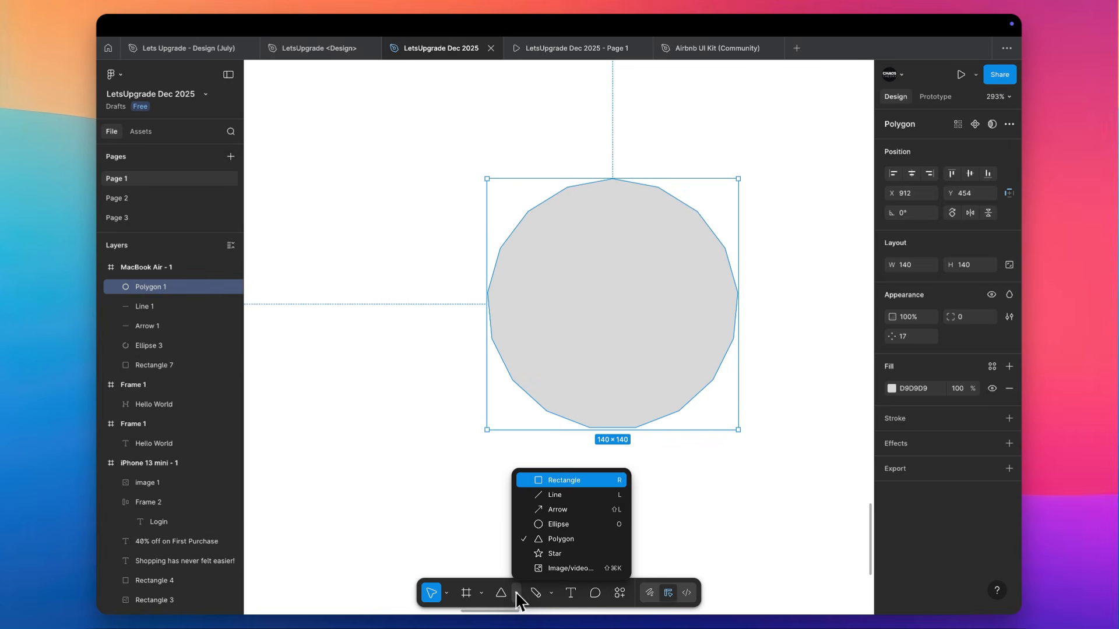
click(554, 553)
scroll(362, 233, left, 5)
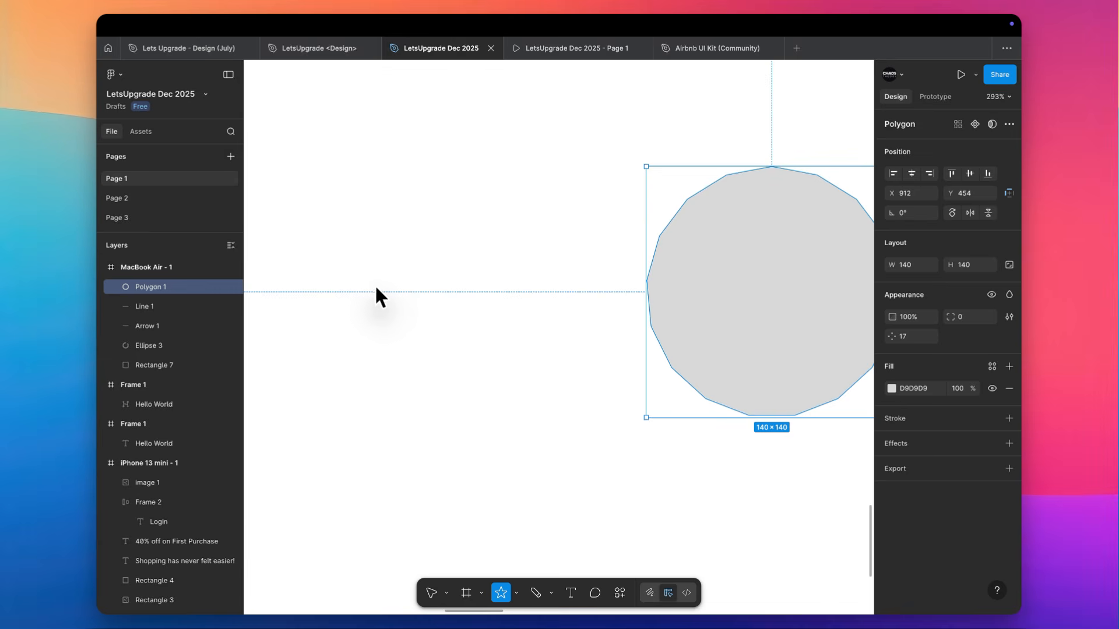
drag(376, 291, 330, 160)
scroll(330, 160, left, 3)
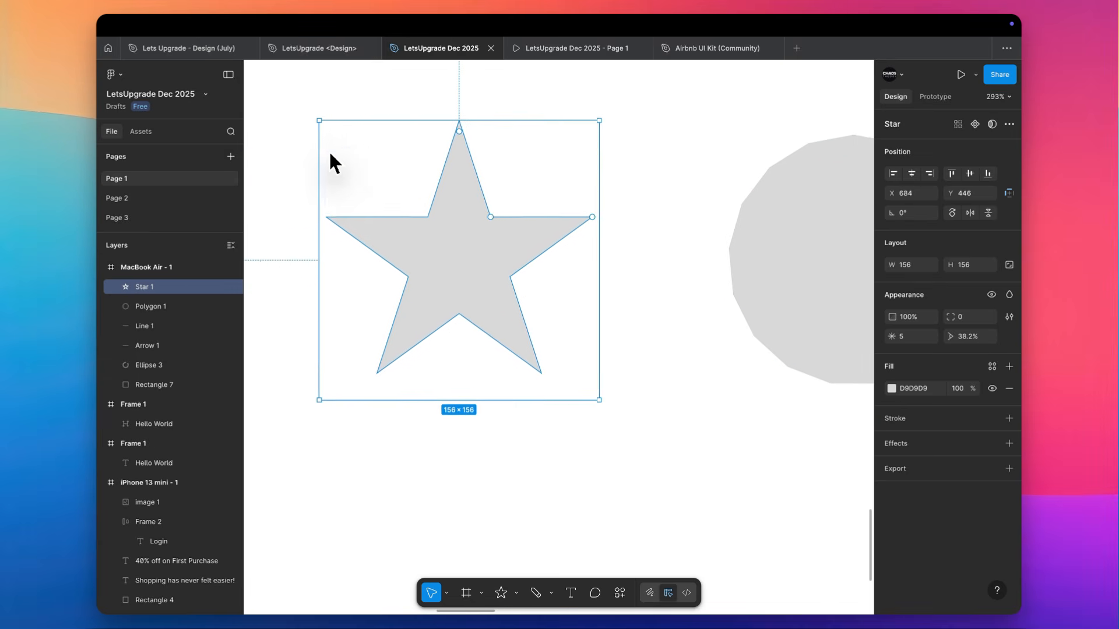
Raise the star's point count step by step to 9
click(913, 336)
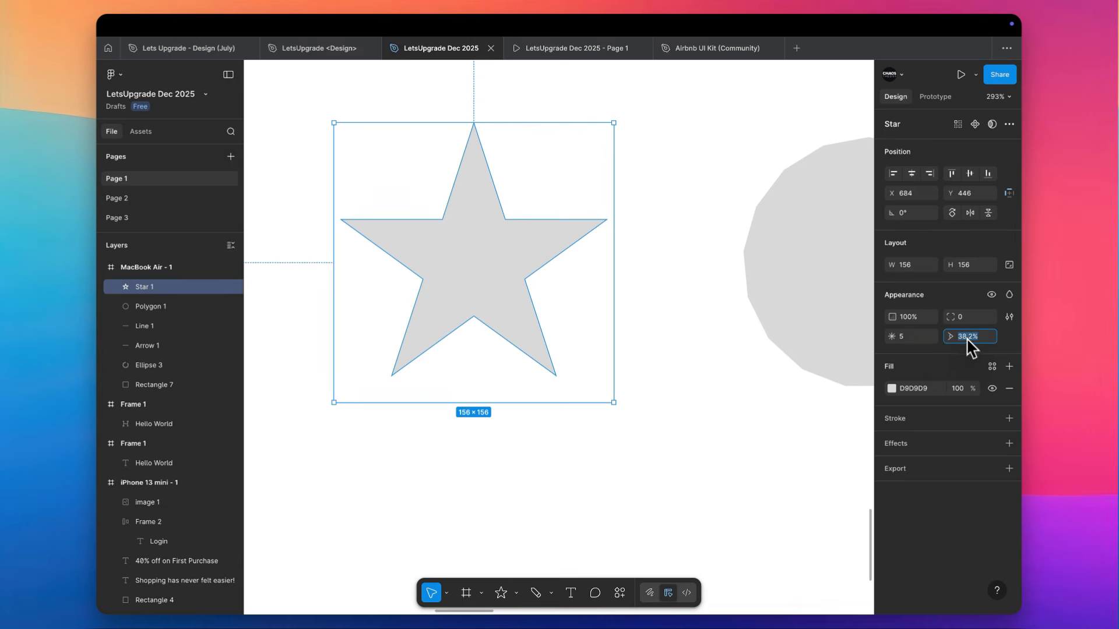
click(932, 336)
key(Up)
key(Up)
key(Up)
key(Up)
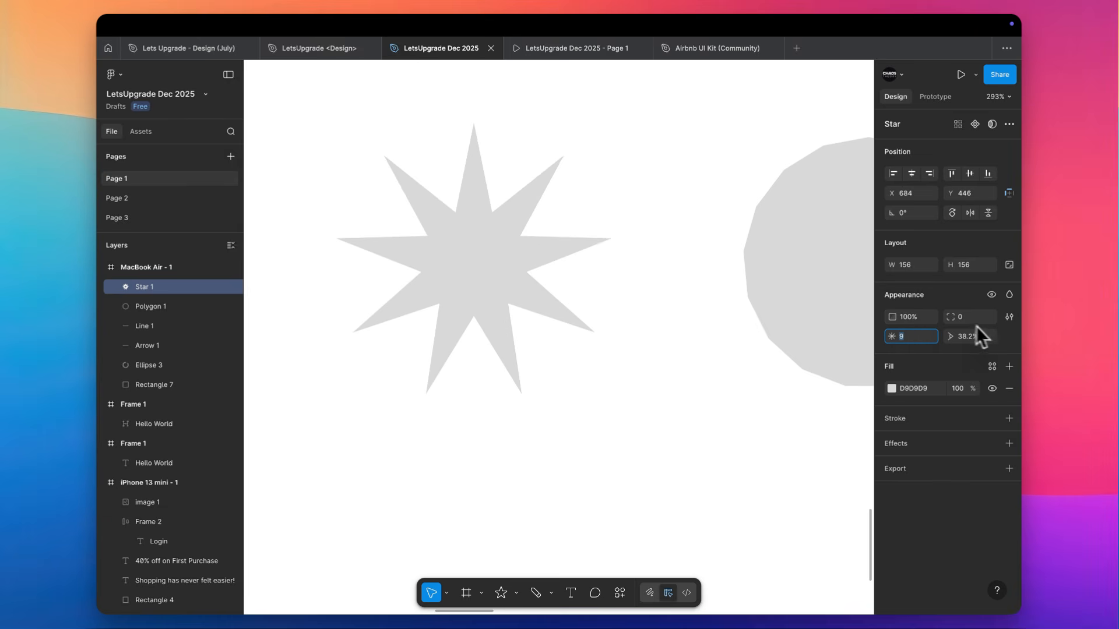
Increase the star's ratio step by step to 60.2%
click(975, 338)
key(Up)
key(Up)
key(Up)
key(Up)
key(Up)
key(Up)
key(Up)
key(Up)
key(Up)
key(Up)
key(Up)
key(Up)
key(Up)
key(Up)
key(Up)
key(Up)
key(Up)
key(Up)
key(Up)
key(Up)
key(Up)
key(Up)
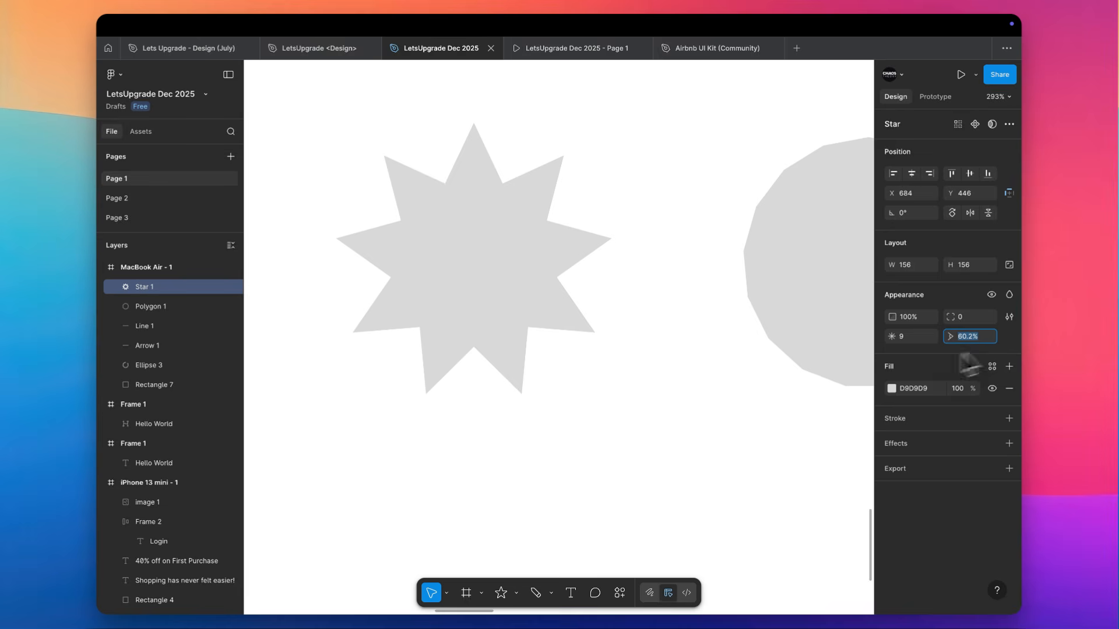
scroll(428, 243, up, 5)
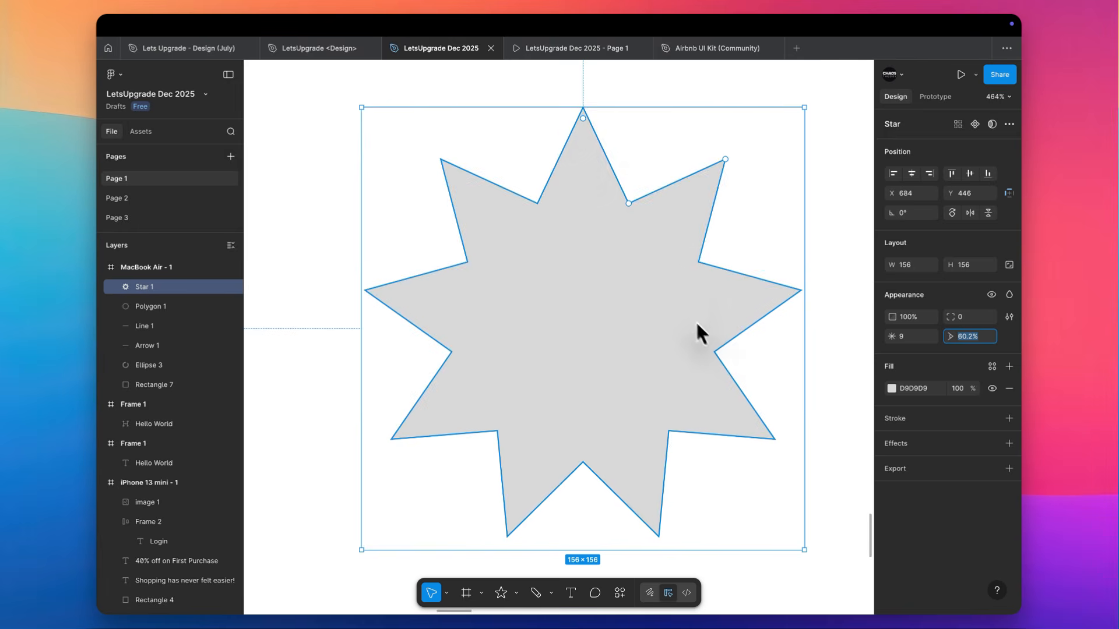
Set the star's ratio to 80%, then raise it to 96% and deselect the shapes
text(80)
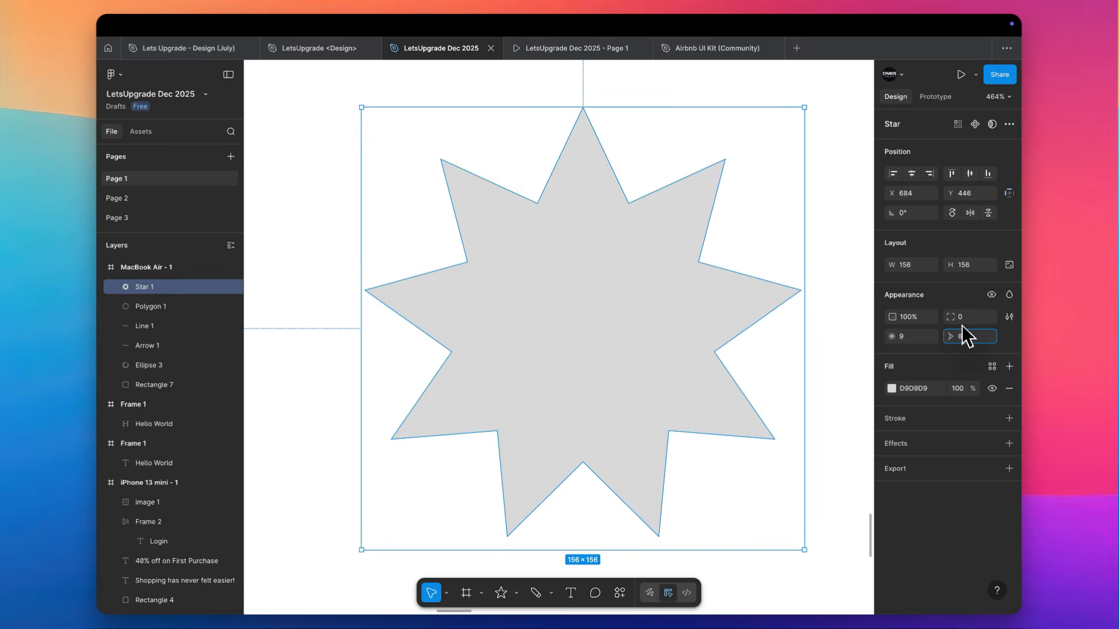
key(Return)
scroll(637, 306, down, 5)
scroll(636, 305, right, 3)
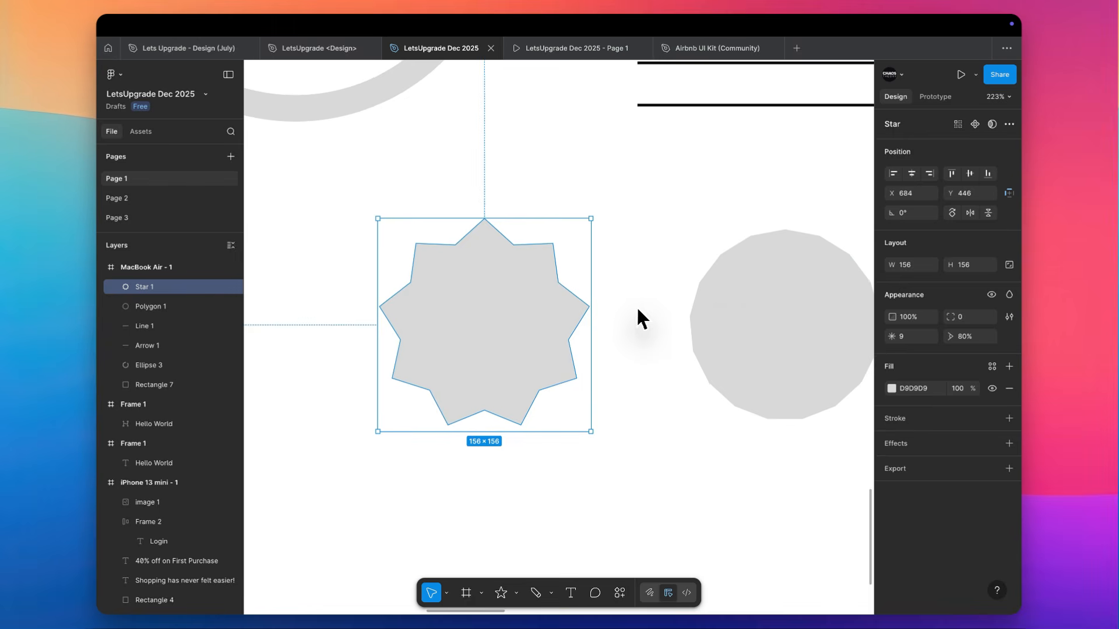
click(976, 337)
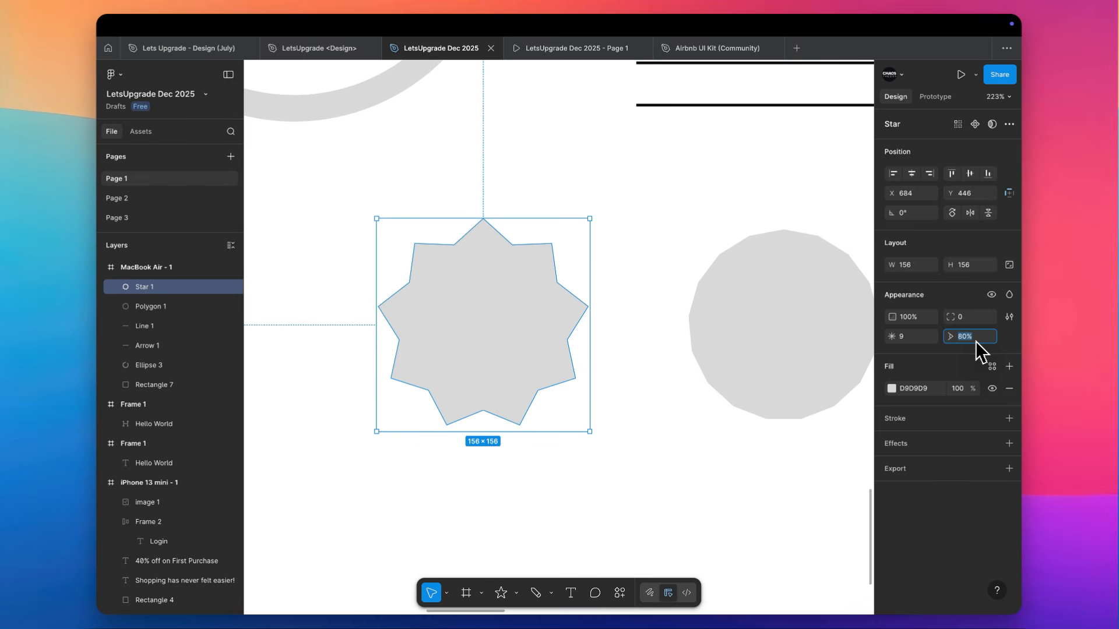
key(Return)
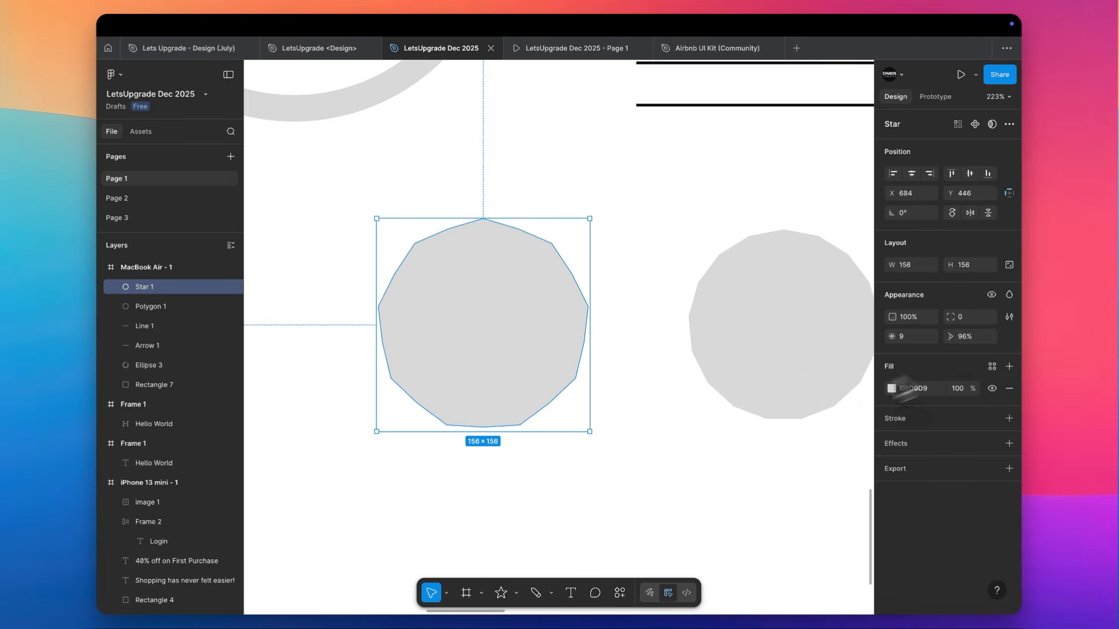
scroll(757, 292, right, 4)
click(719, 303)
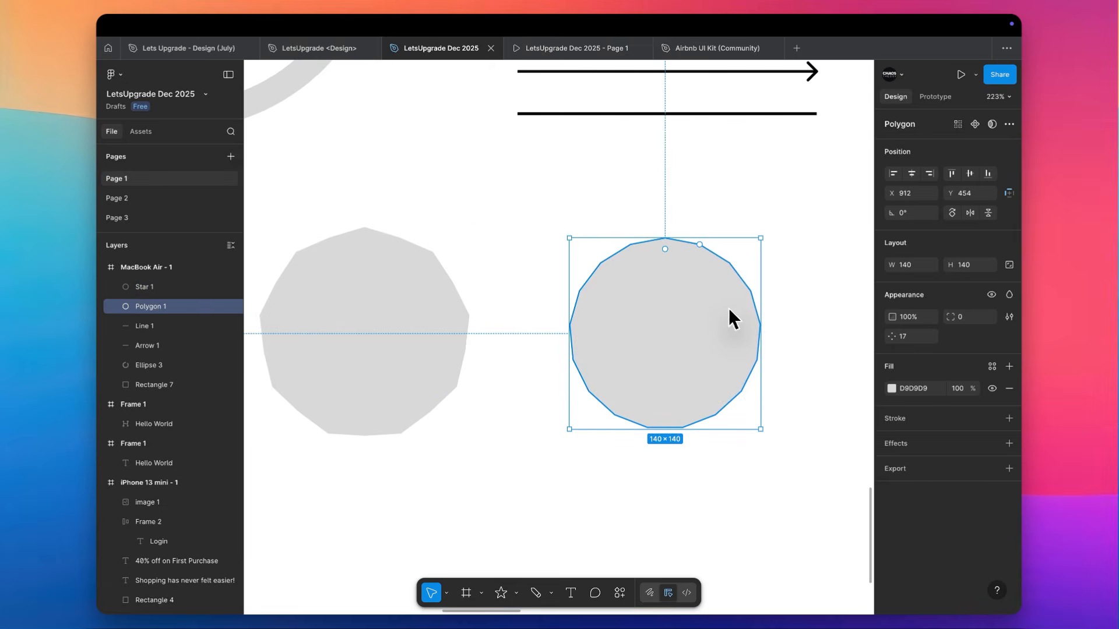
click(467, 267)
scroll(464, 266, left, 3)
scroll(466, 269, down, 3)
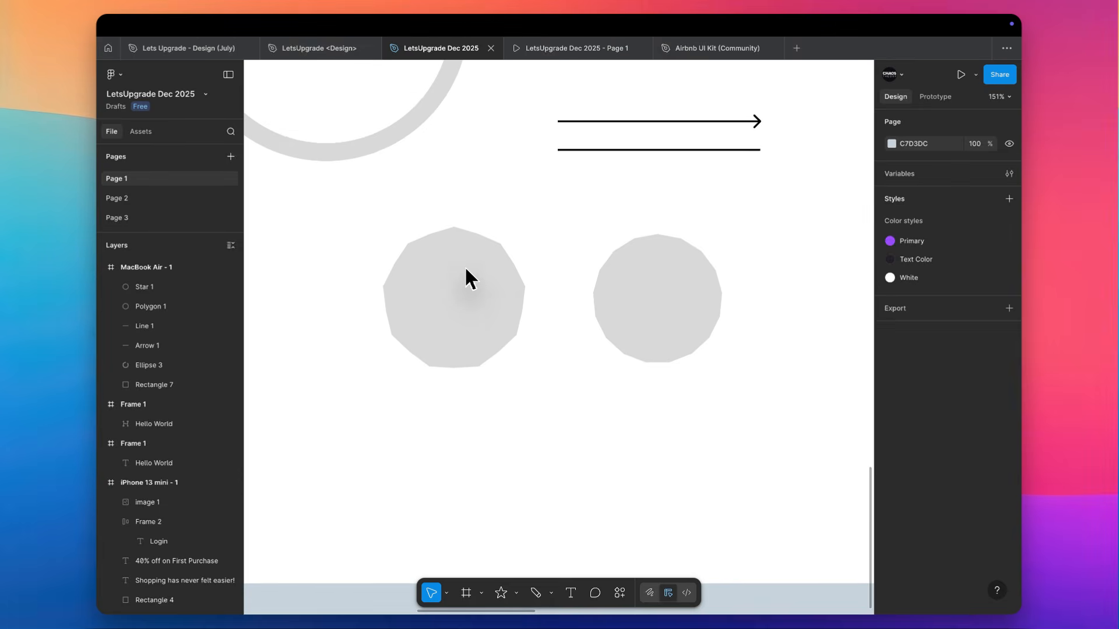
Import the most recently added pexels-pixabay sunset photo from Downloads and place it as the star's fill
click(517, 593)
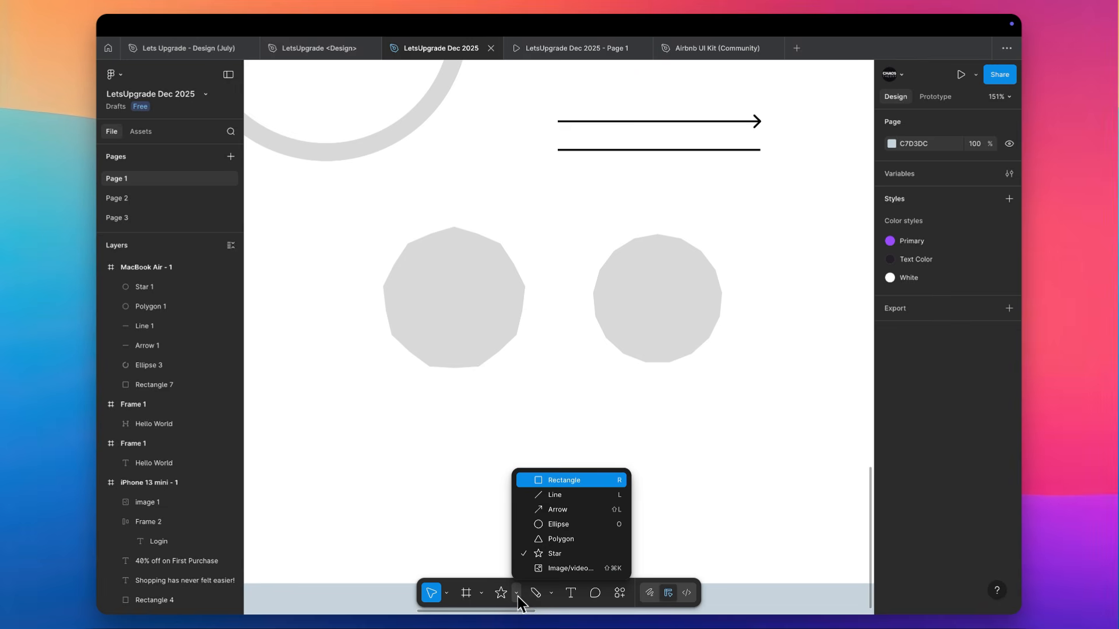
click(584, 570)
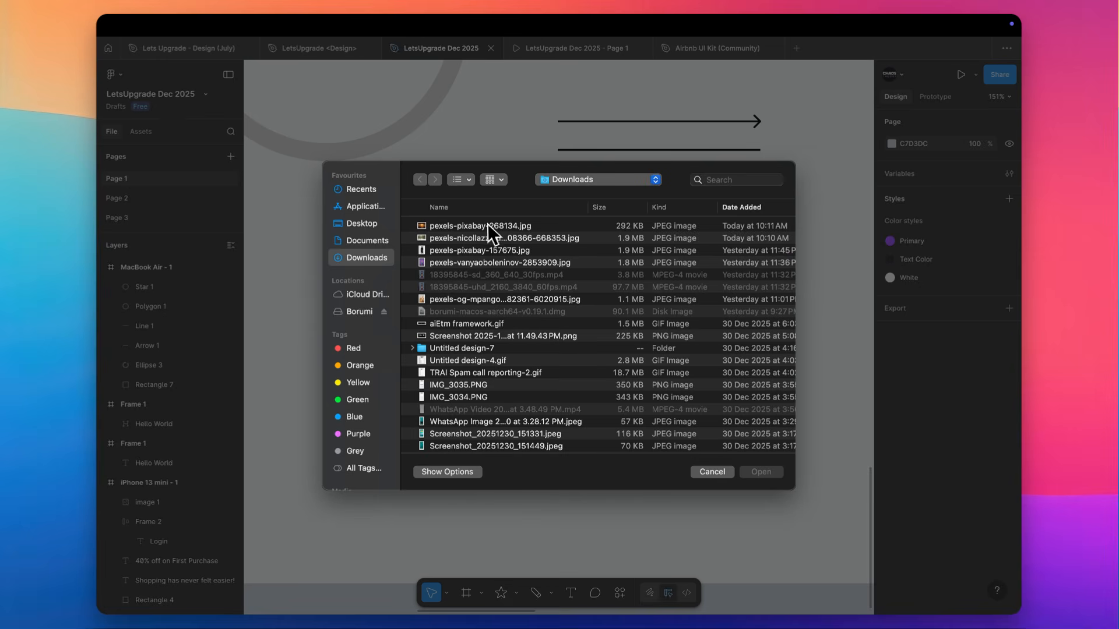
double_click(488, 227)
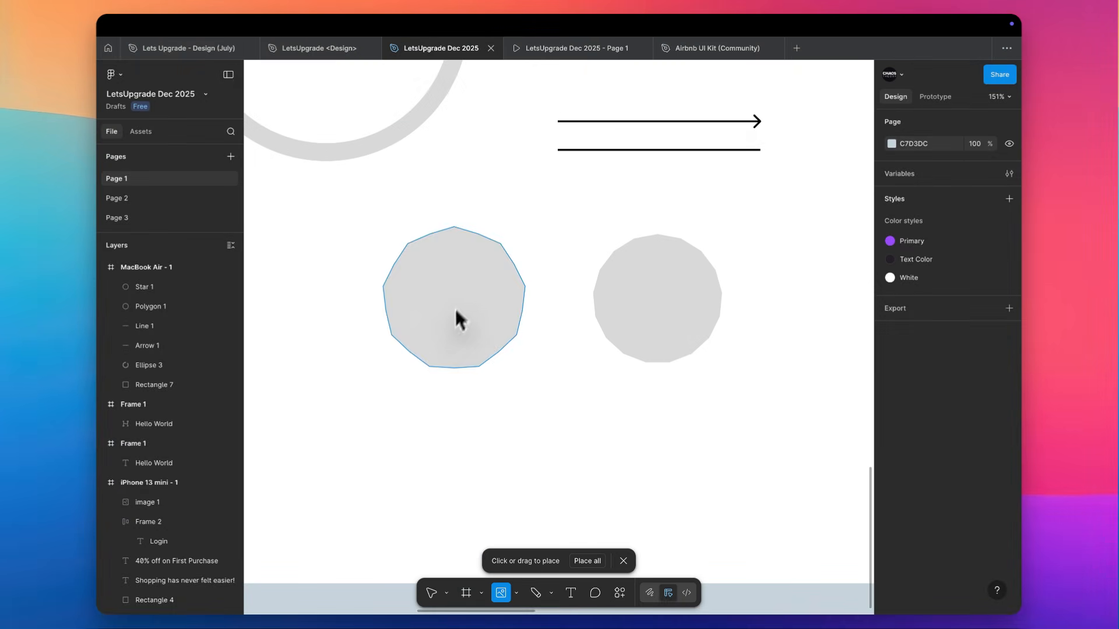
click(446, 327)
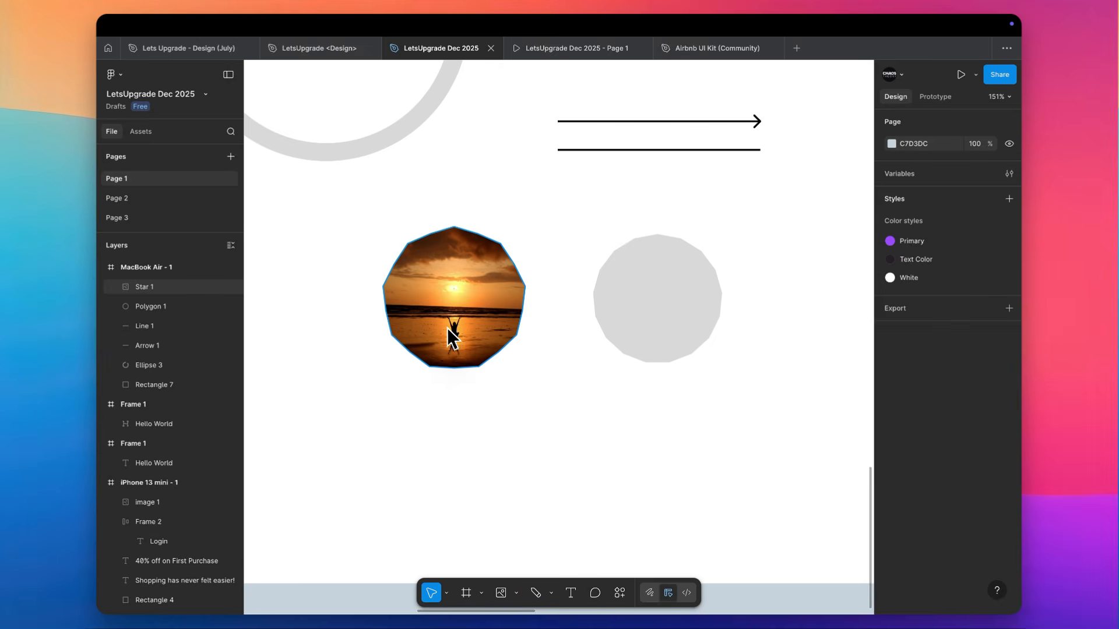
scroll(446, 328, up, 5)
scroll(446, 327, down, 4)
scroll(446, 327, up, 3)
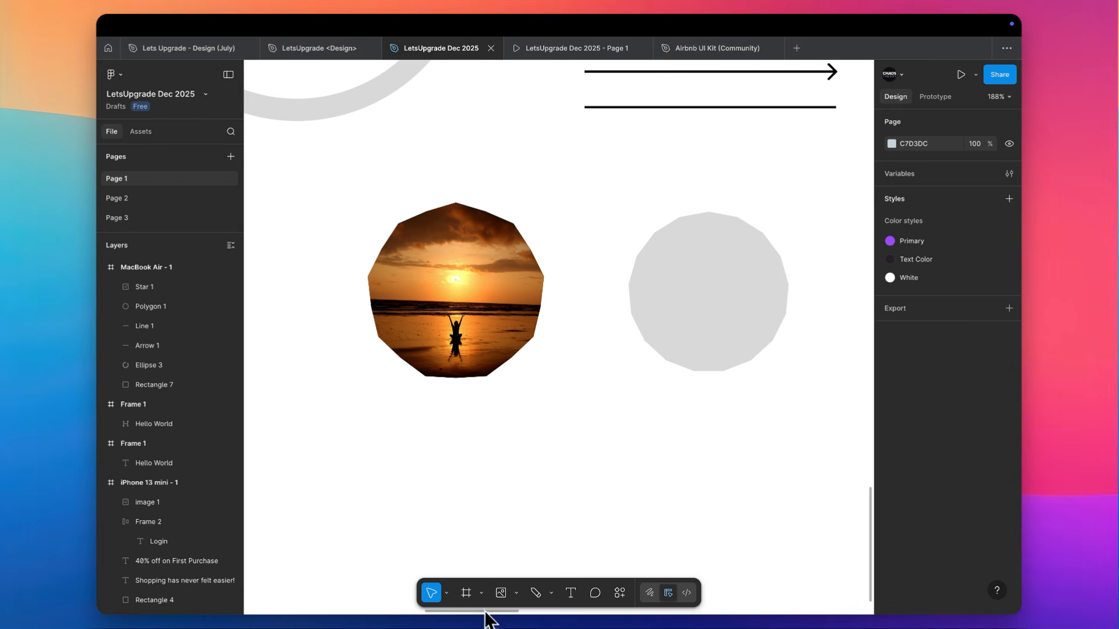
click(550, 593)
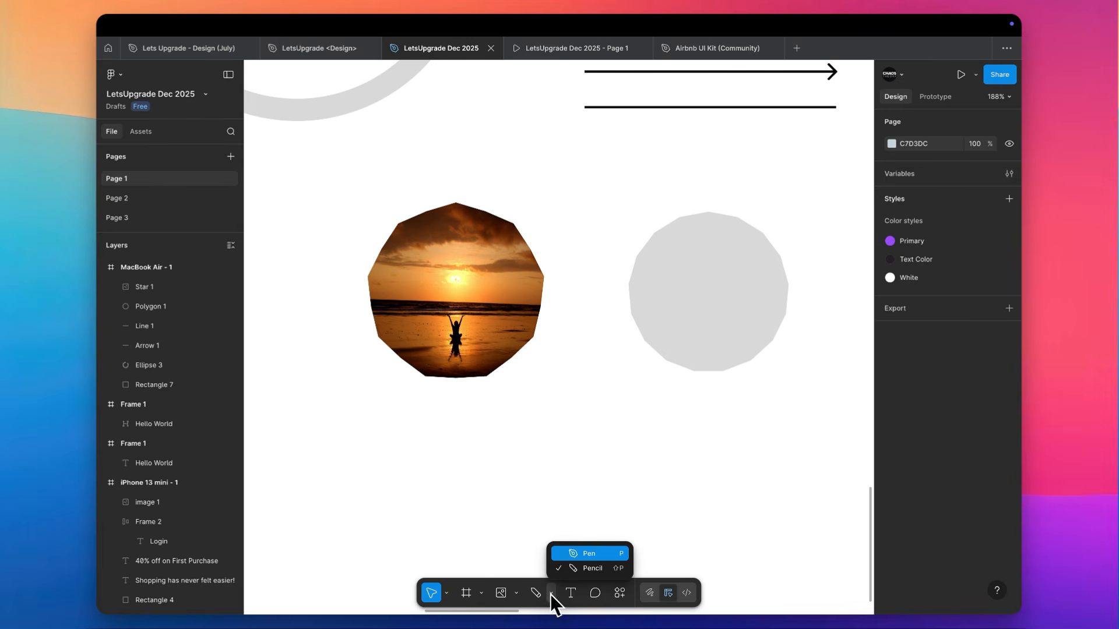
click(575, 555)
scroll(576, 556, right, 2)
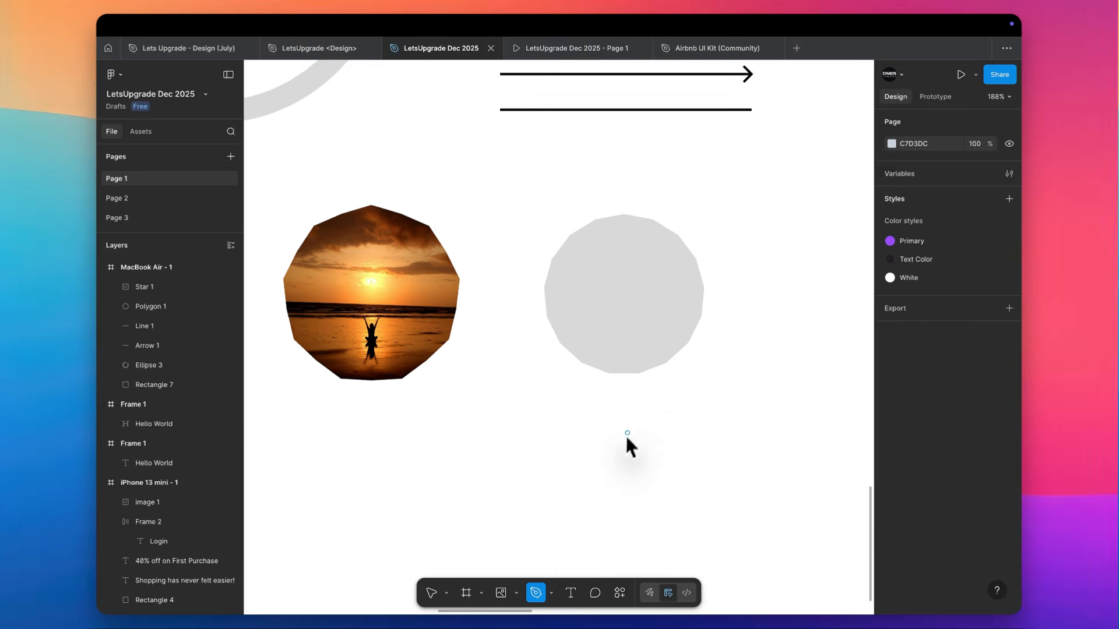
scroll(626, 433, up, 10)
scroll(627, 432, left, 5)
scroll(627, 432, up, 3)
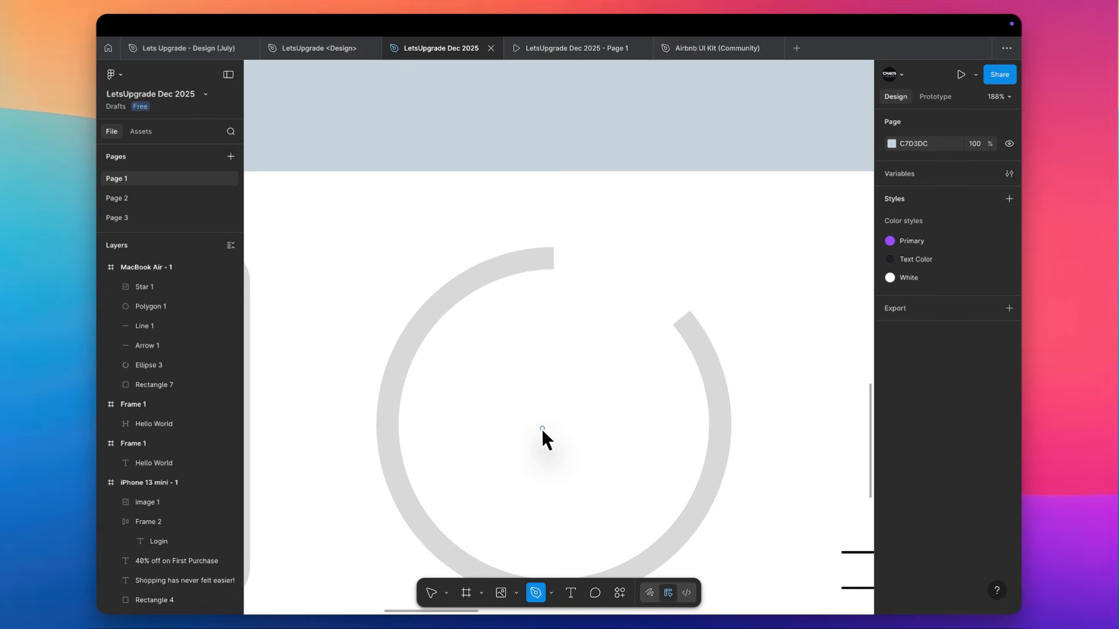
scroll(541, 428, left, 5)
scroll(542, 428, down, 2)
scroll(542, 429, left, 3)
scroll(542, 428, down, 5)
scroll(542, 428, right, 7)
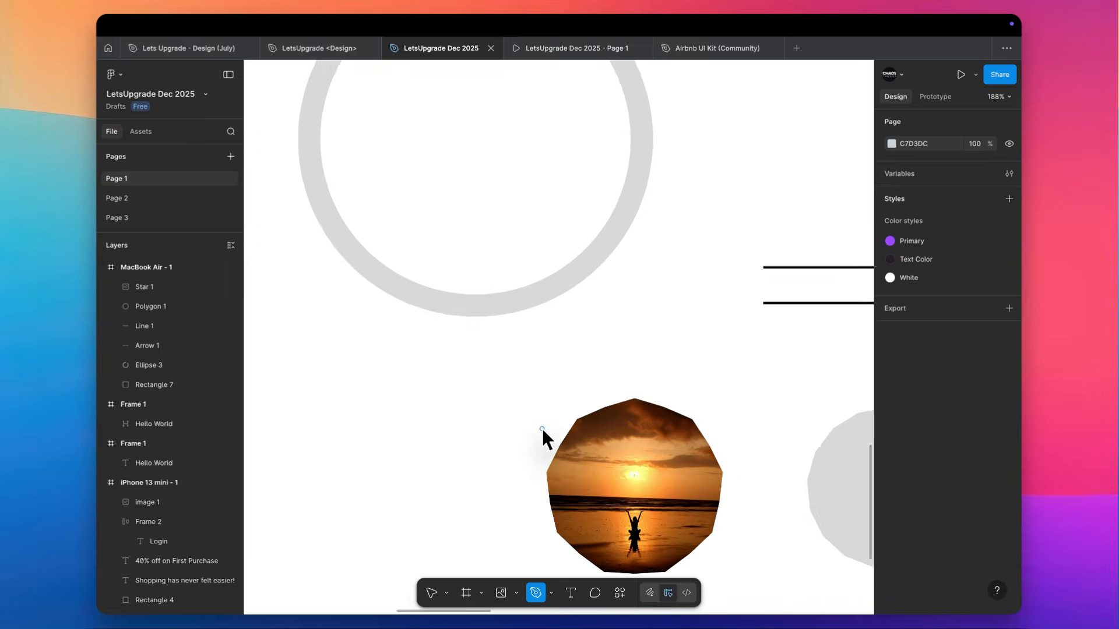
scroll(509, 305, up, 8)
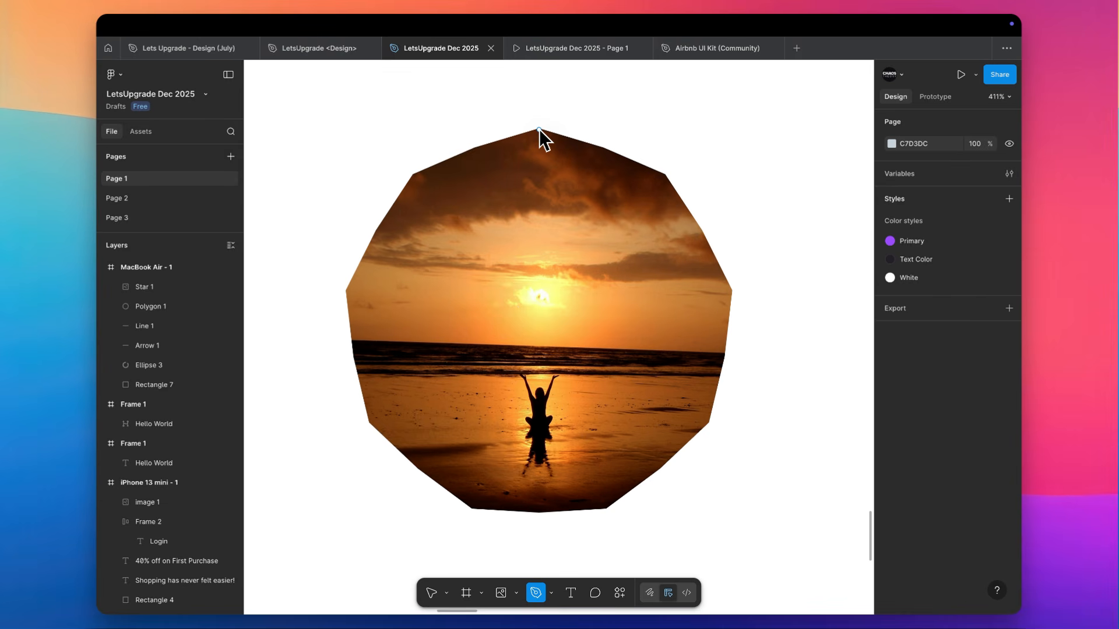
click(539, 129)
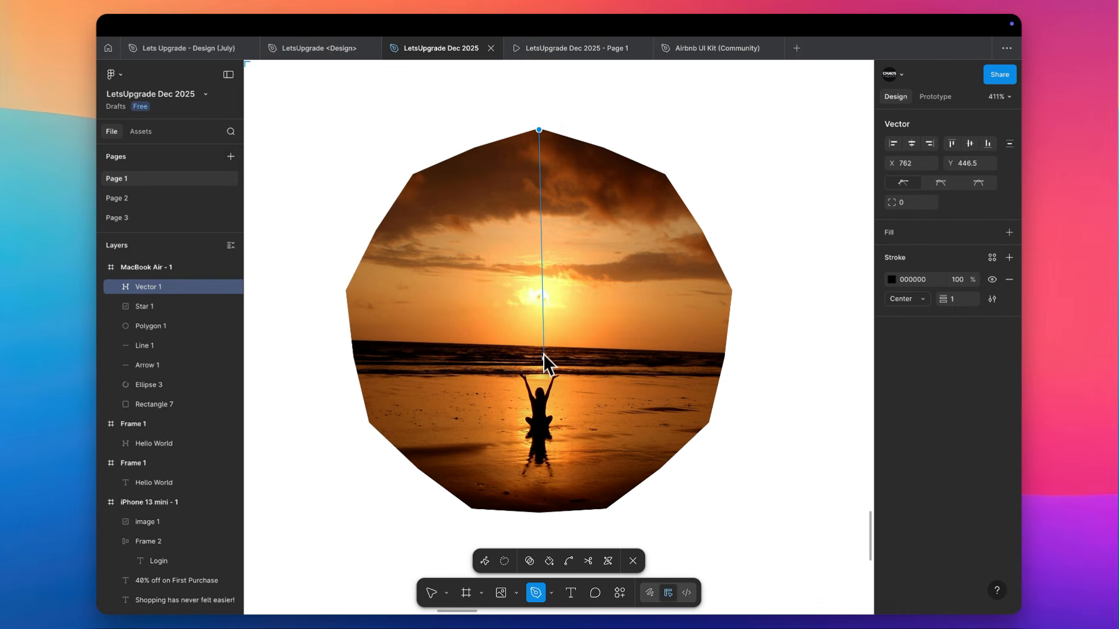
key(Escape)
key(Escape)
Draw a small circle of about 6 × 6 near the centre of the image-filled star, at about X 760, Y 519
click(541, 312)
scroll(540, 312, up, 5)
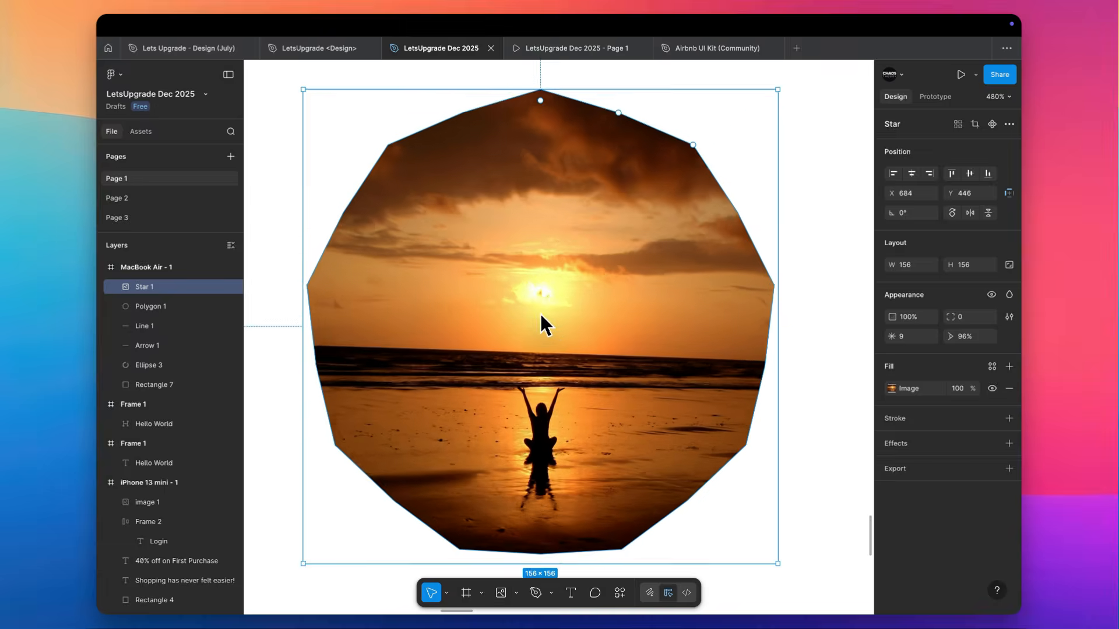
key(o)
drag(534, 309, 560, 335)
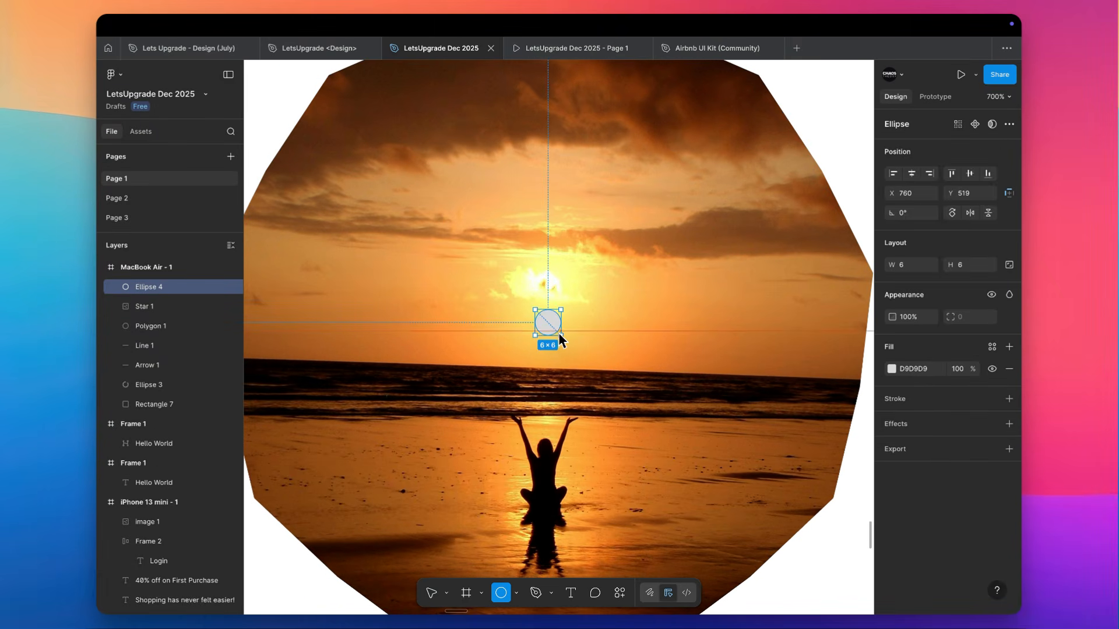
Align the small circle and the star on their horizontal and vertical centres
shift+click(625, 336)
click(912, 174)
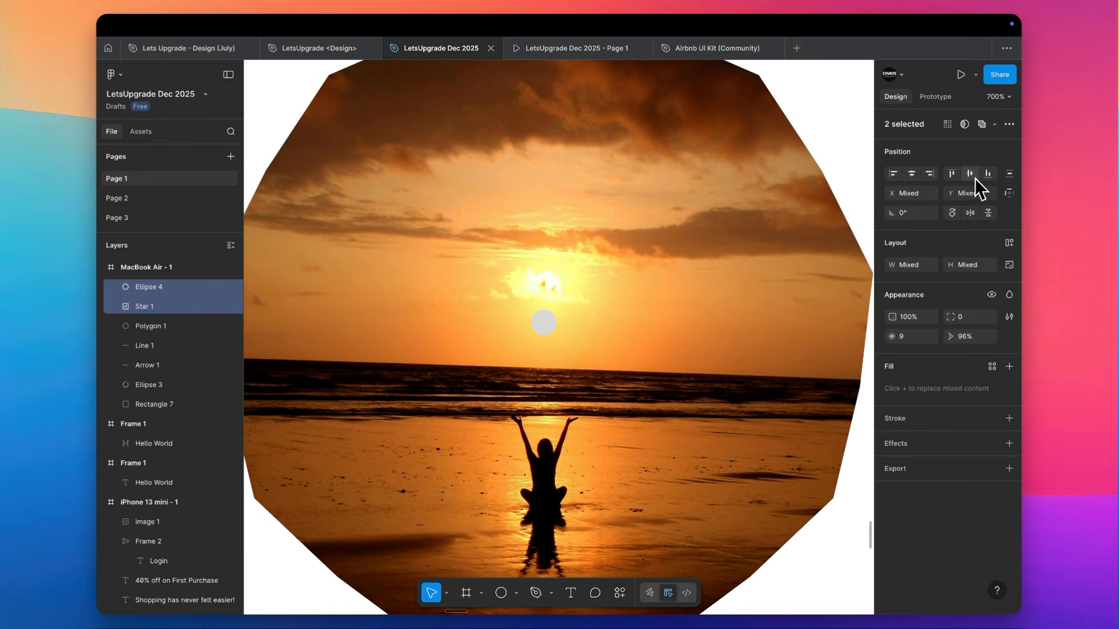
click(969, 174)
key(shift+2)
Fill the small circle with white FFFFFF sampled from the frame background
click(610, 308)
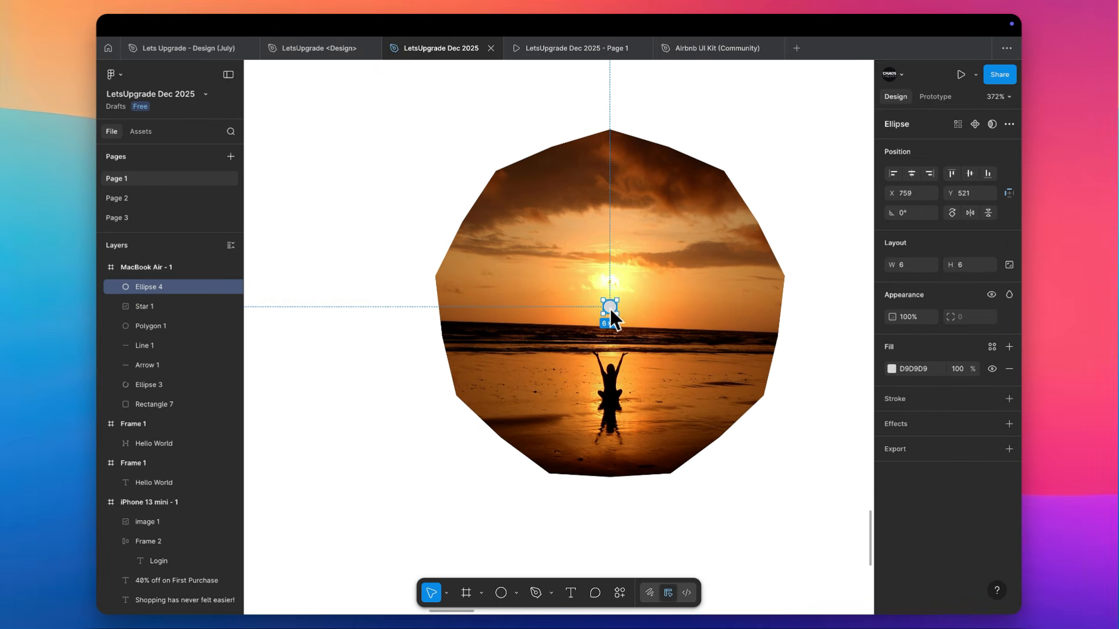
key(i)
click(789, 177)
scroll(753, 202, right, 2)
Draw an open two-segment Pen path from the star's top vertex through the circle's centre to its lower-right bottom vertex
click(551, 165)
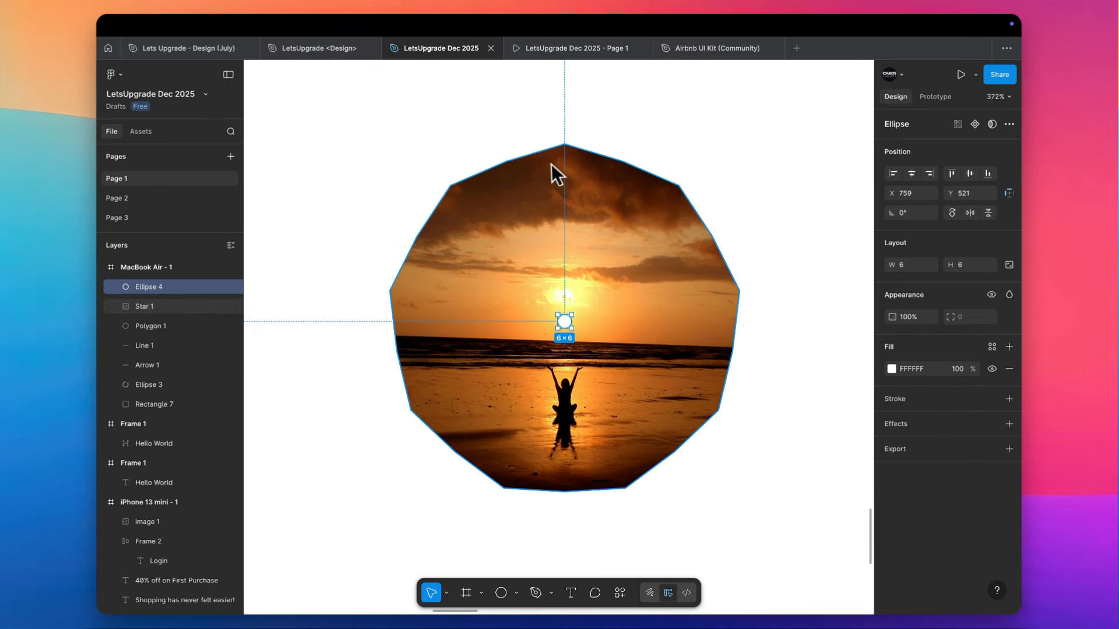
key(p)
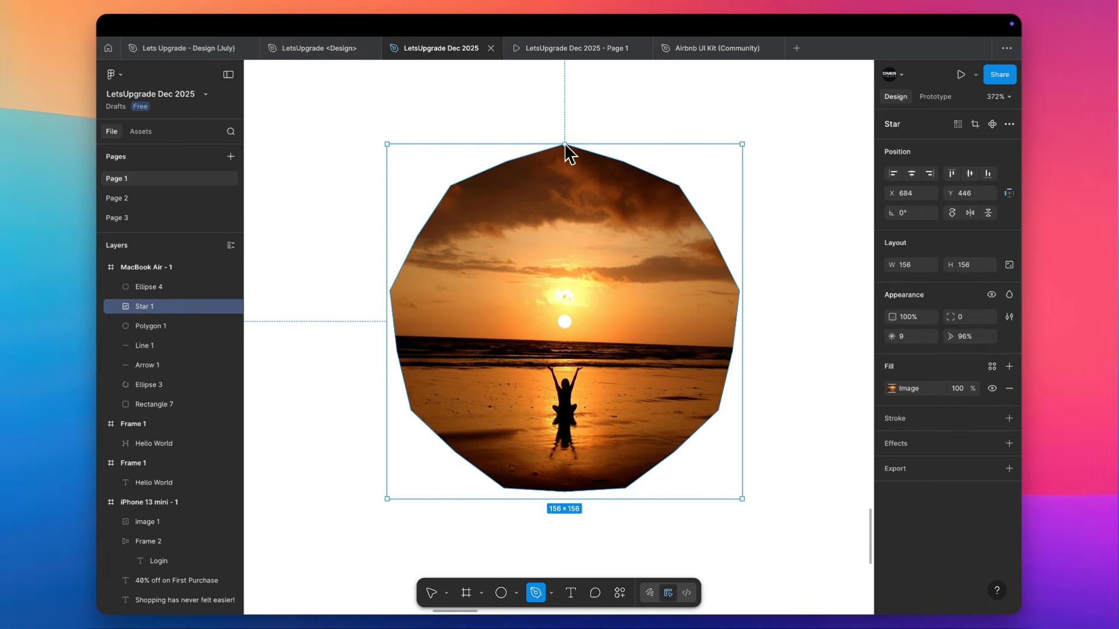
click(564, 145)
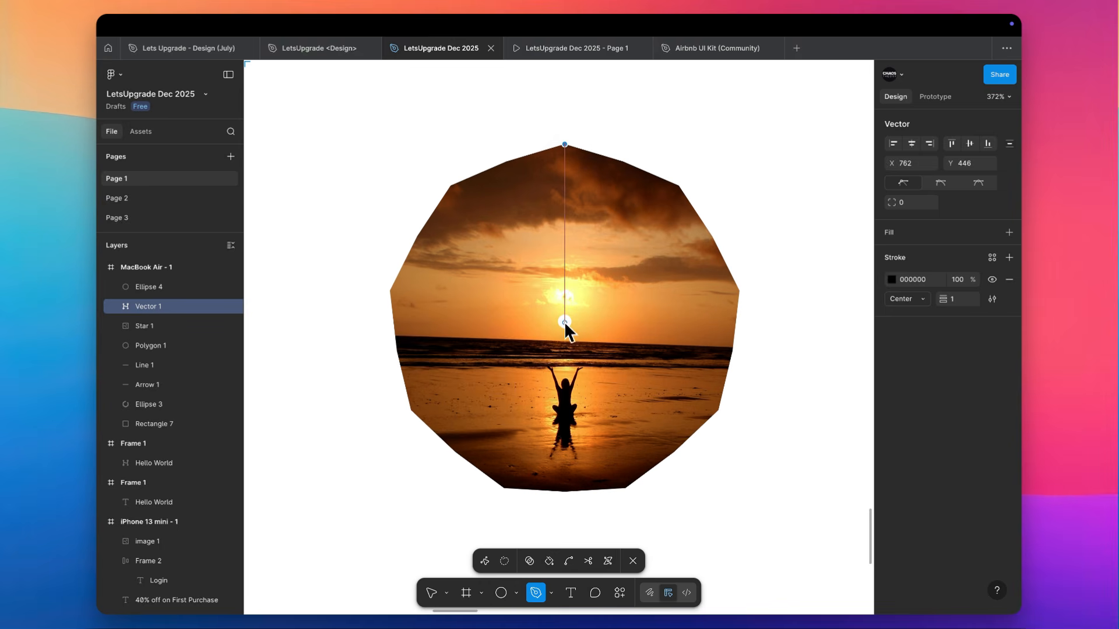
click(564, 321)
click(626, 489)
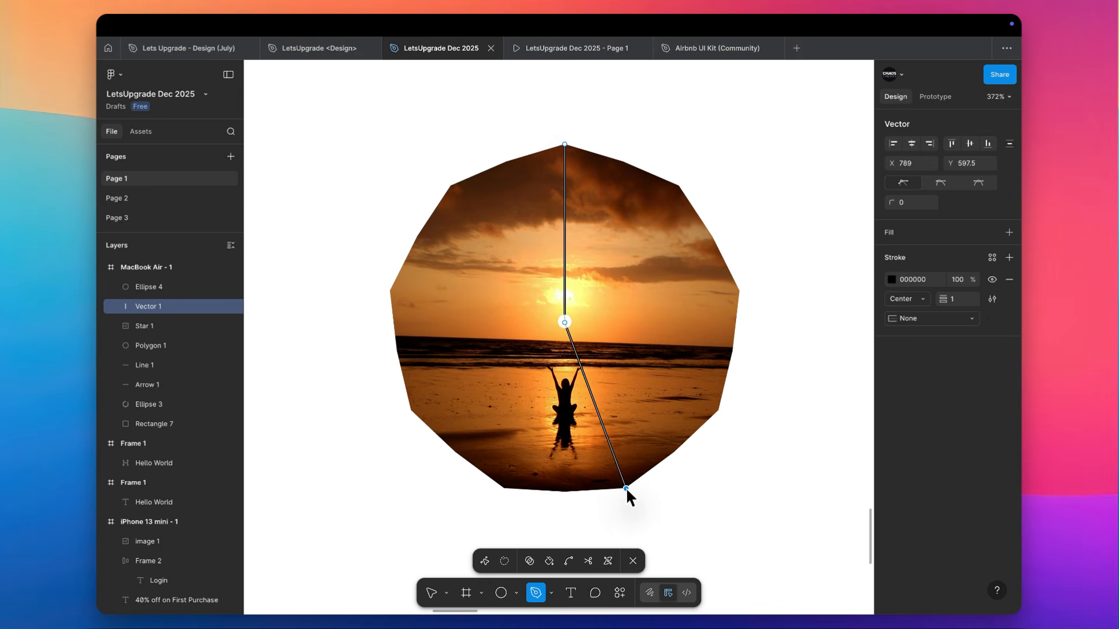
key(Escape)
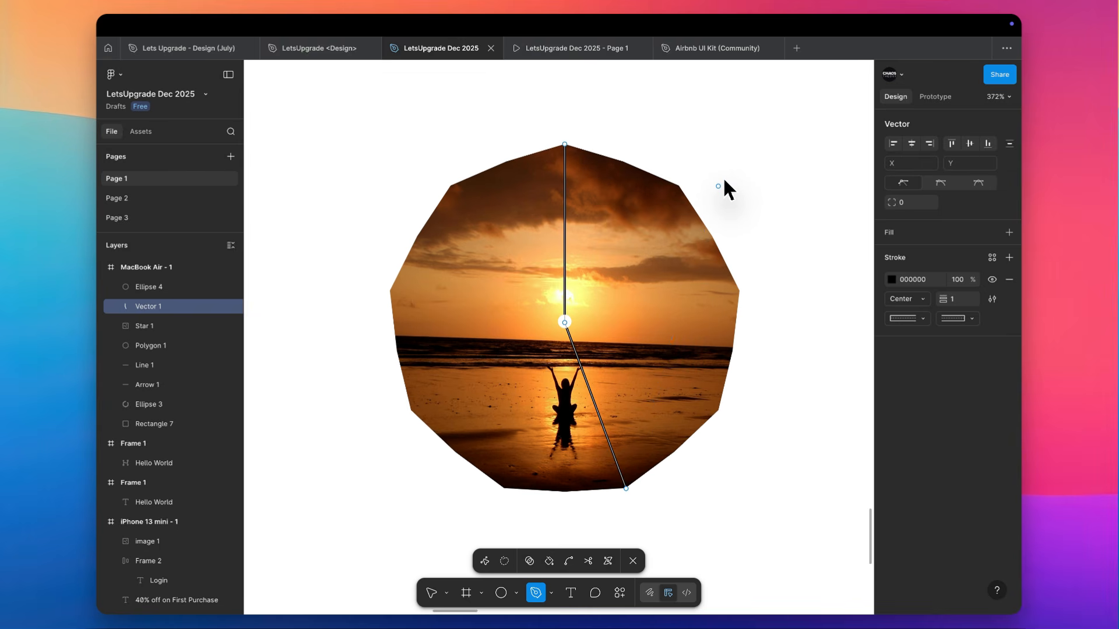
key(Escape)
click(730, 177)
Draw an open two-segment Pen path of about 56 × 156.5 between the star and the polygon, one vertical segment followed by a diagonal one
scroll(732, 176, right, 3)
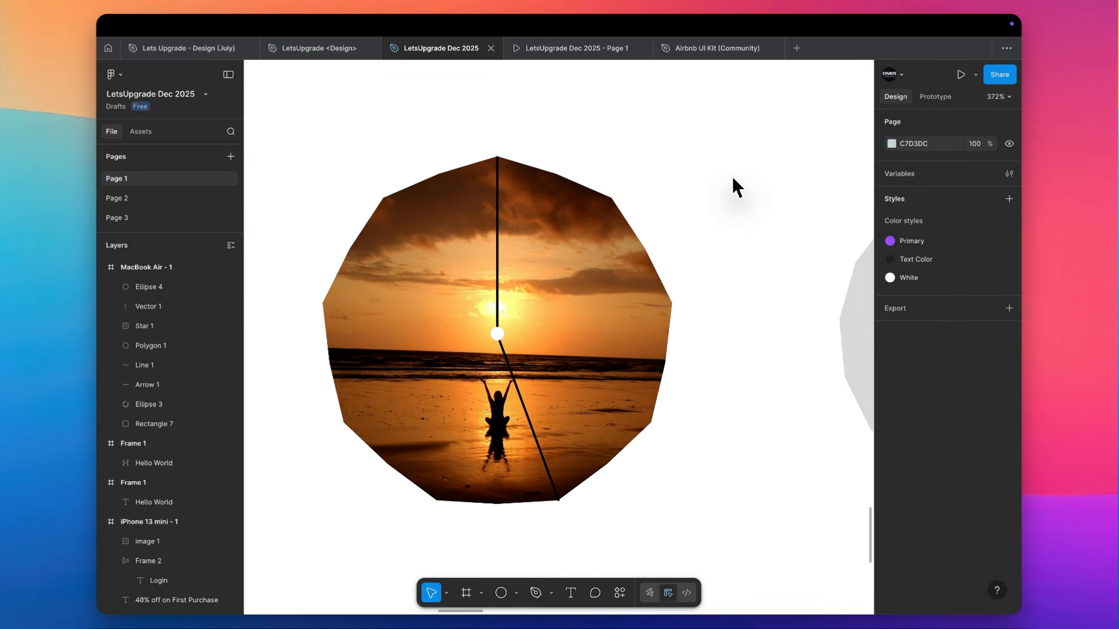
key(p)
click(765, 139)
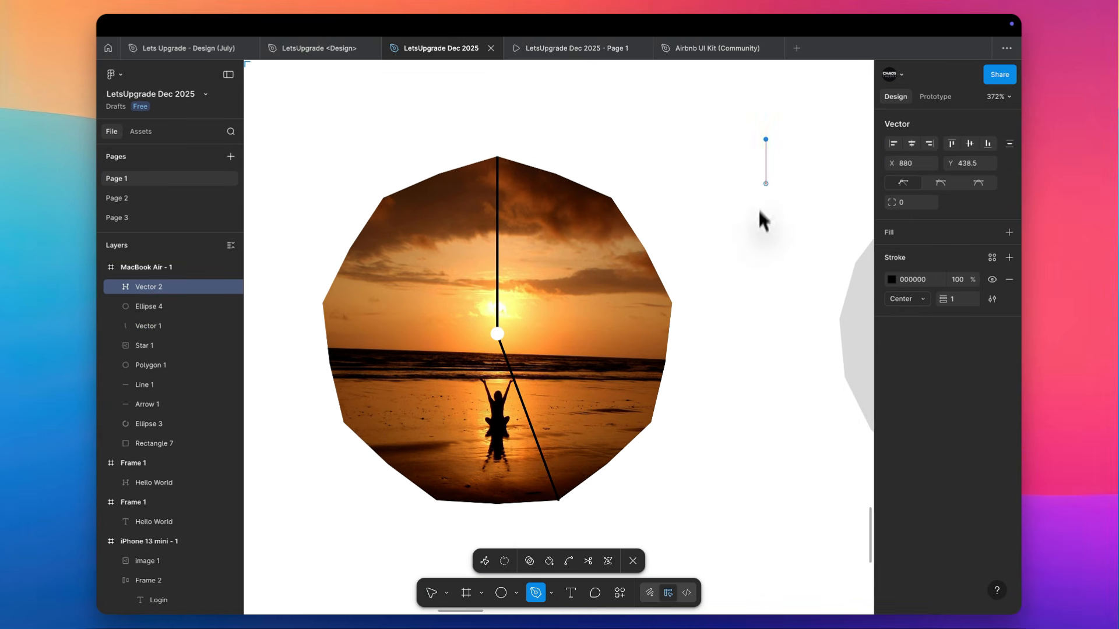
click(766, 412)
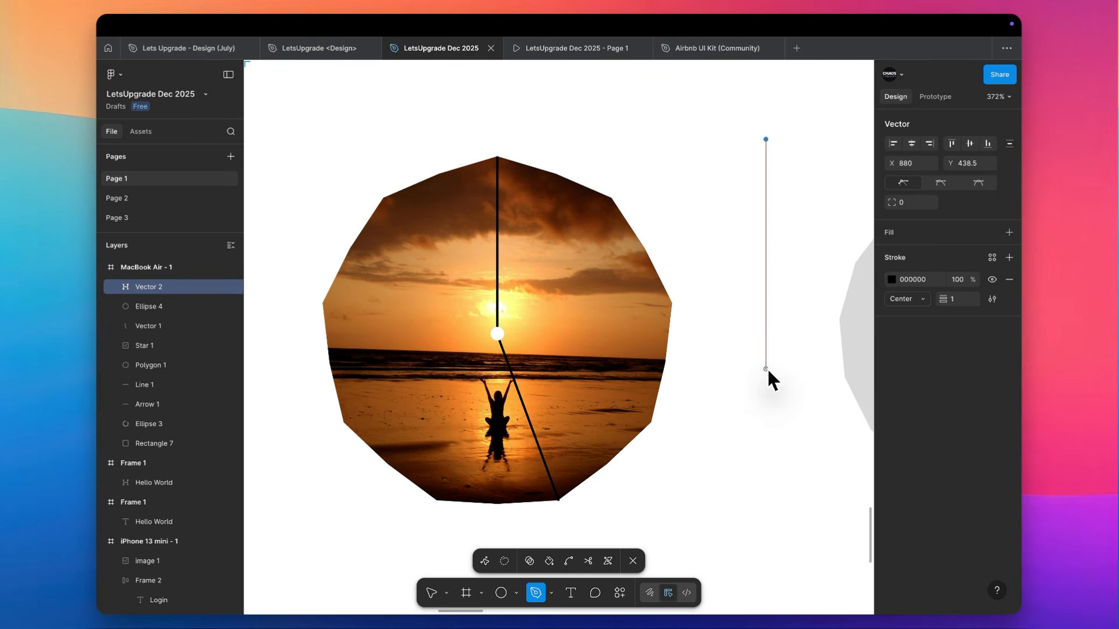
click(766, 368)
scroll(767, 366, right, 5)
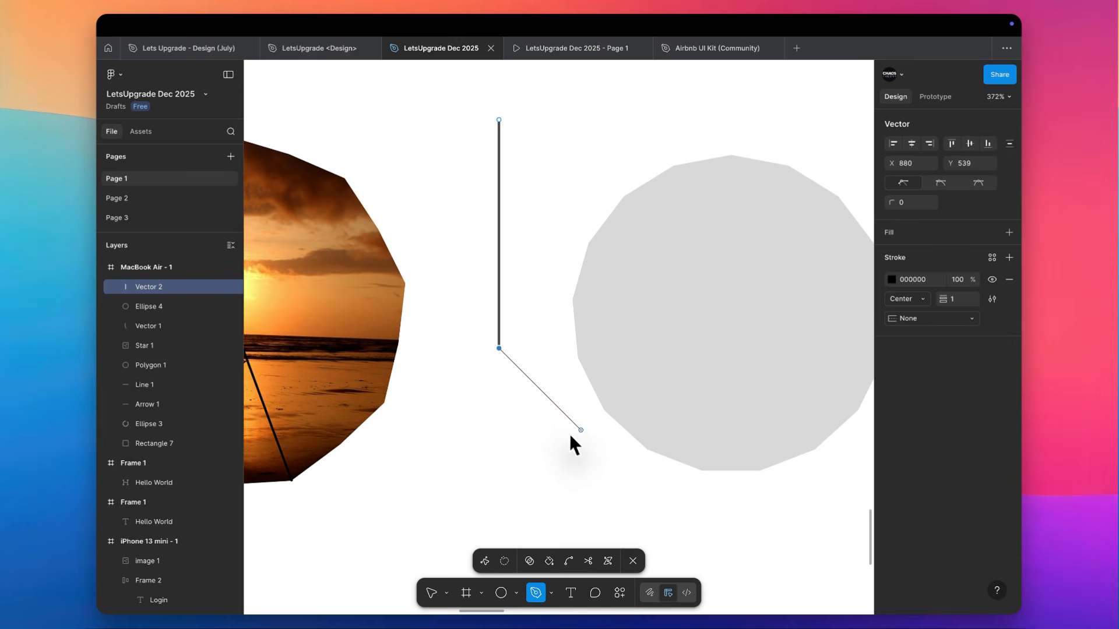
click(627, 474)
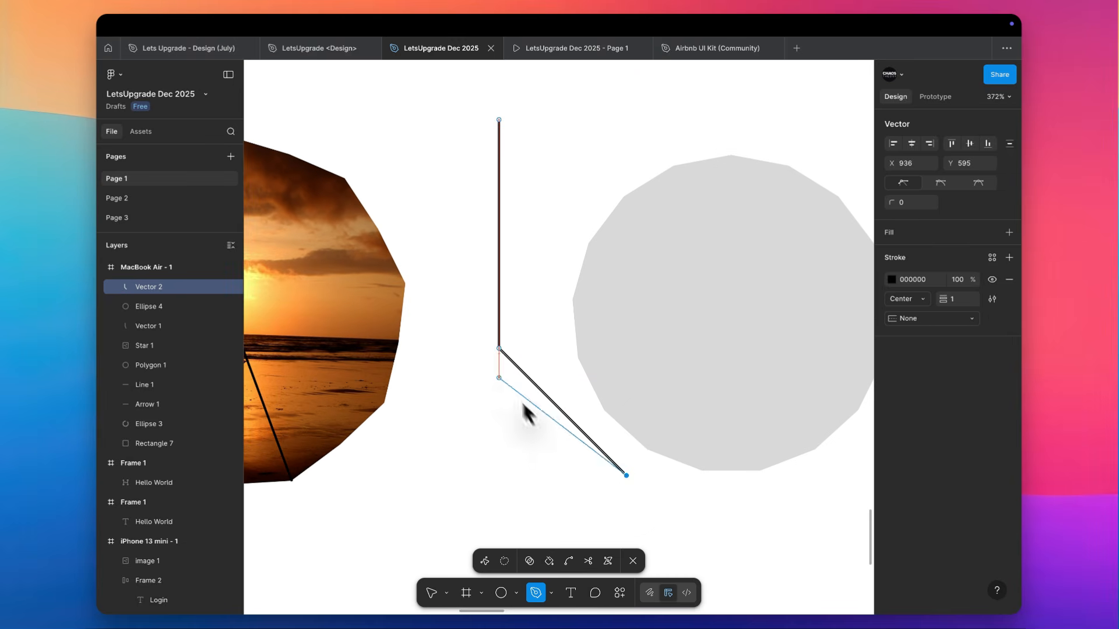
click(499, 347)
scroll(498, 347, left, 2)
scroll(498, 347, left, 5)
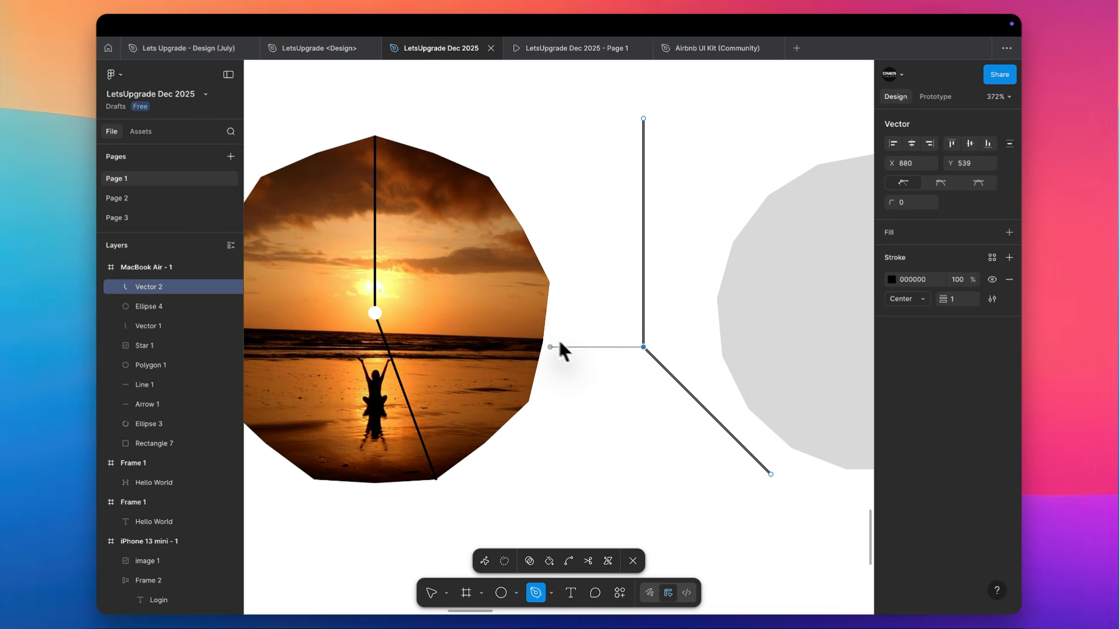
scroll(508, 330, left, 4)
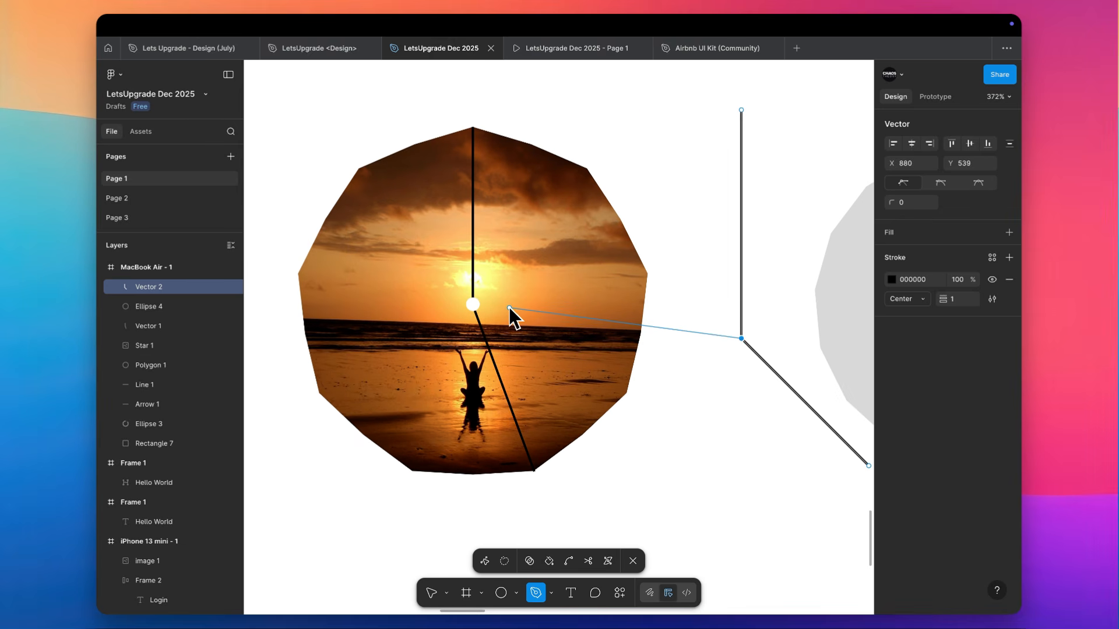
key(Escape)
click(482, 305)
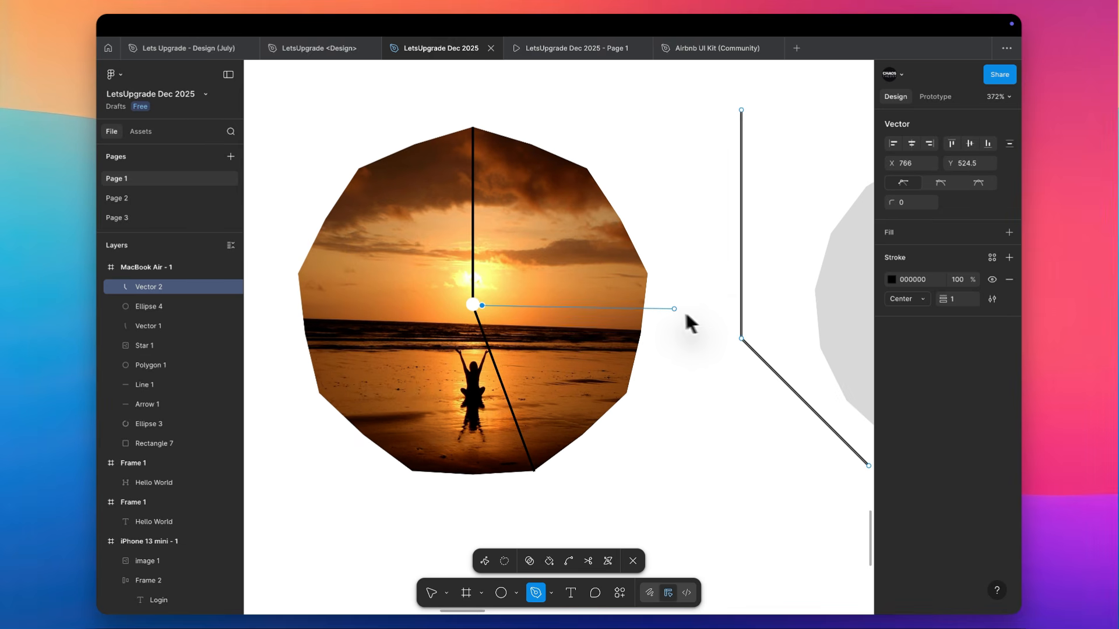
key(Escape)
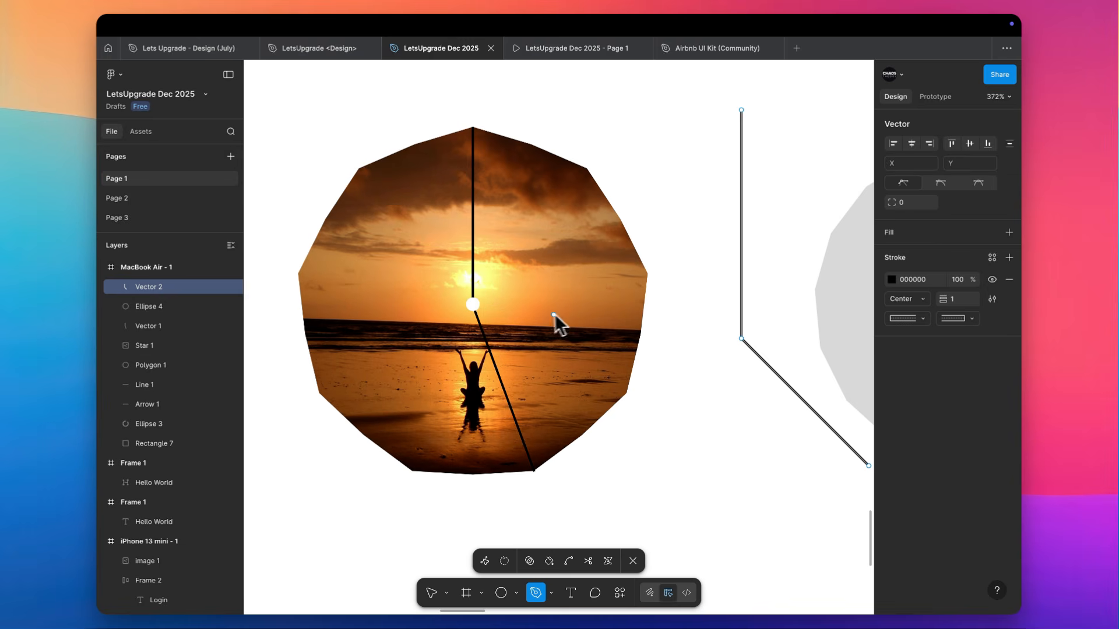
click(473, 304)
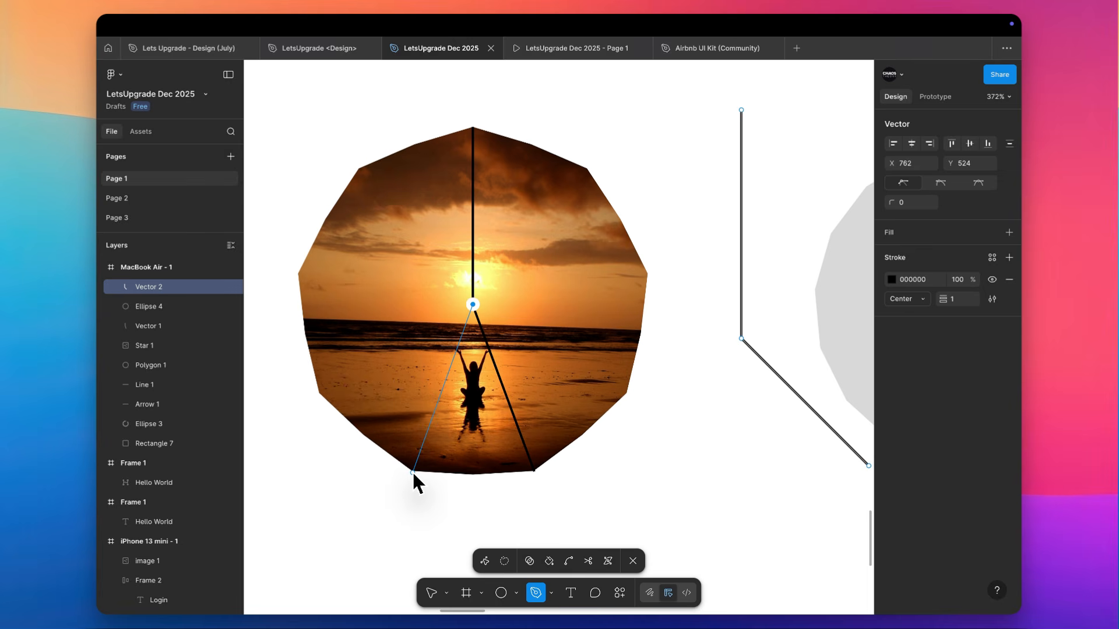
key(Escape)
key(Escape)
Delete the MacBook Air - 1 frame together with all its practice shapes
scroll(434, 456, down, 3)
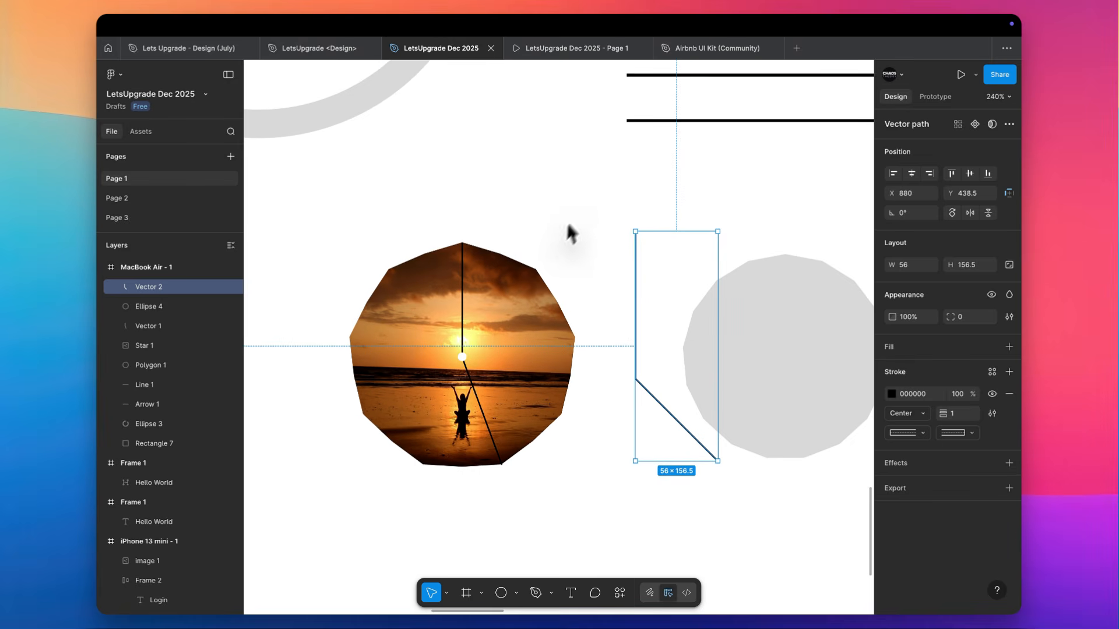
click(569, 225)
drag(589, 199, 705, 460)
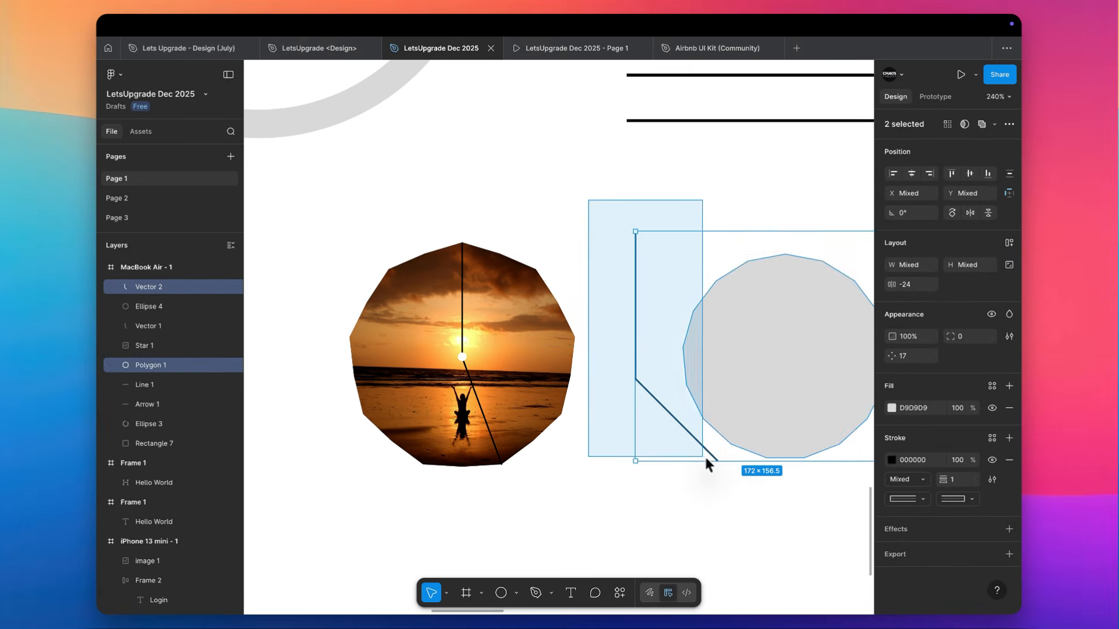
scroll(762, 448, down, 10)
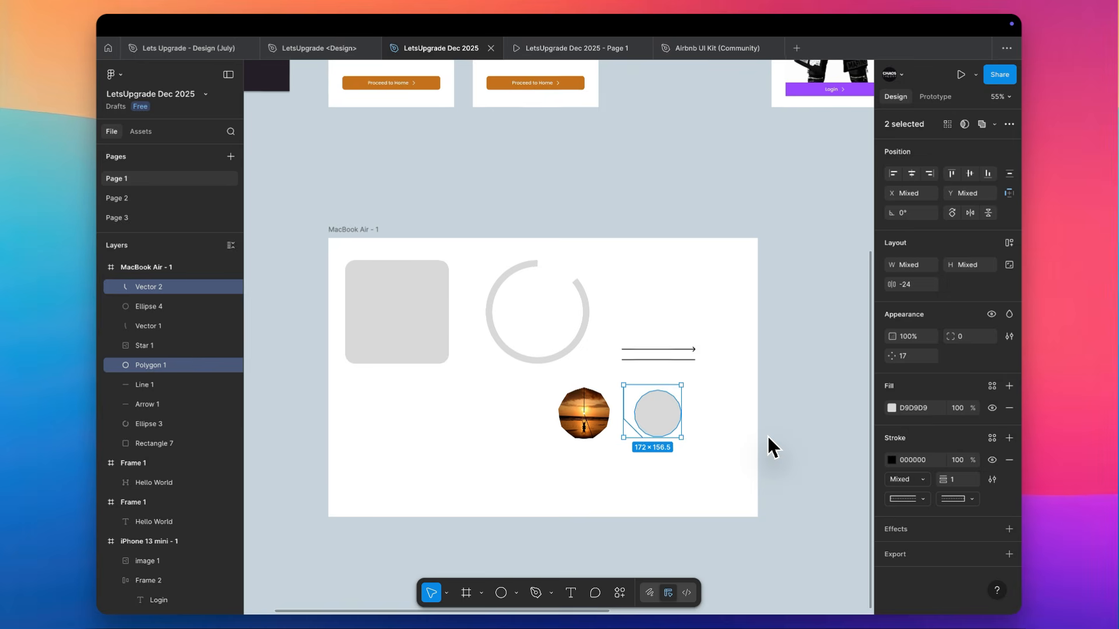
scroll(767, 436, left, 2)
key(Delete)
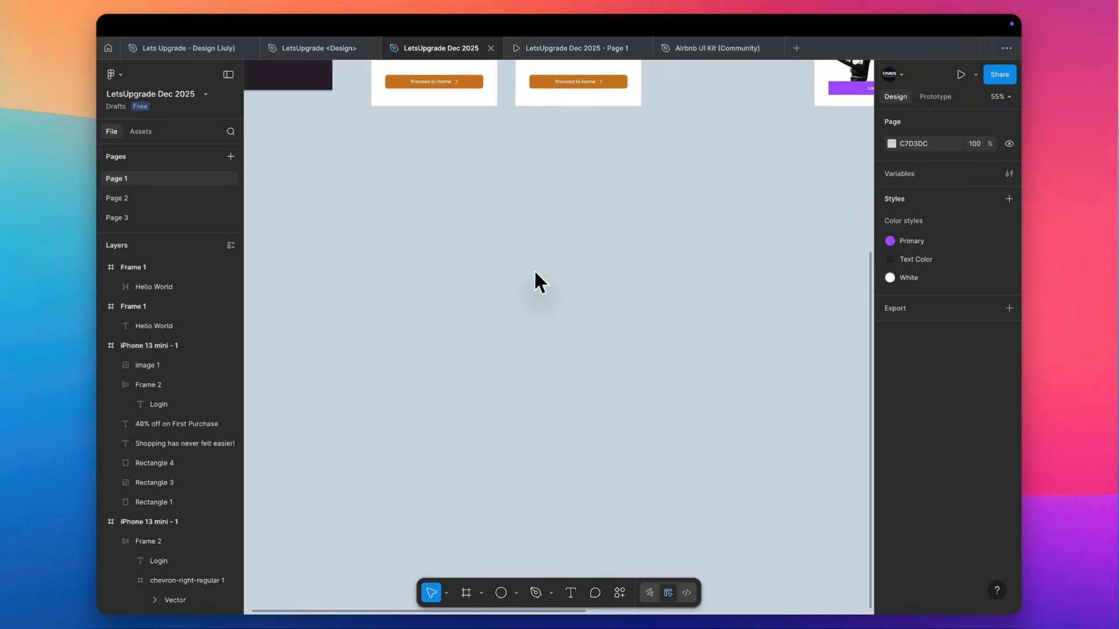
key(f)
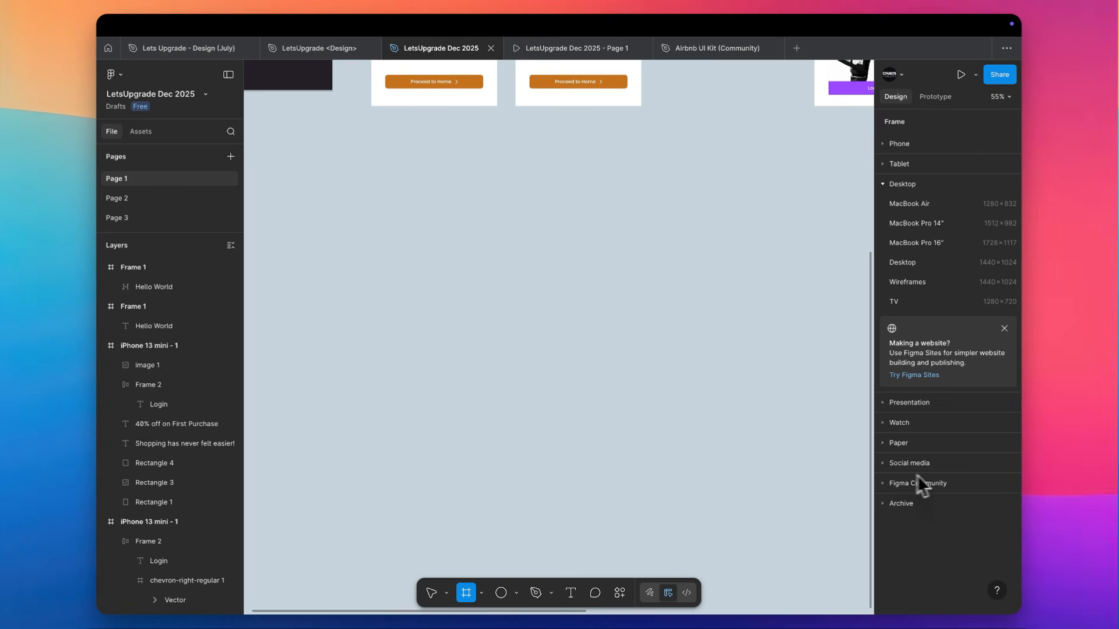
click(884, 463)
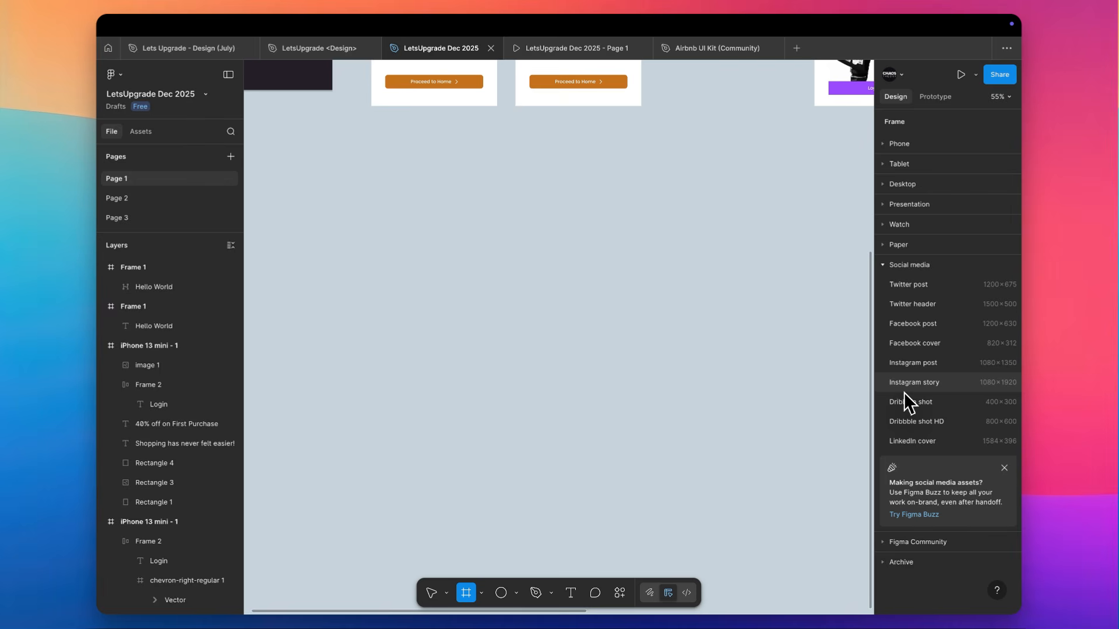
scroll(518, 259, up, 5)
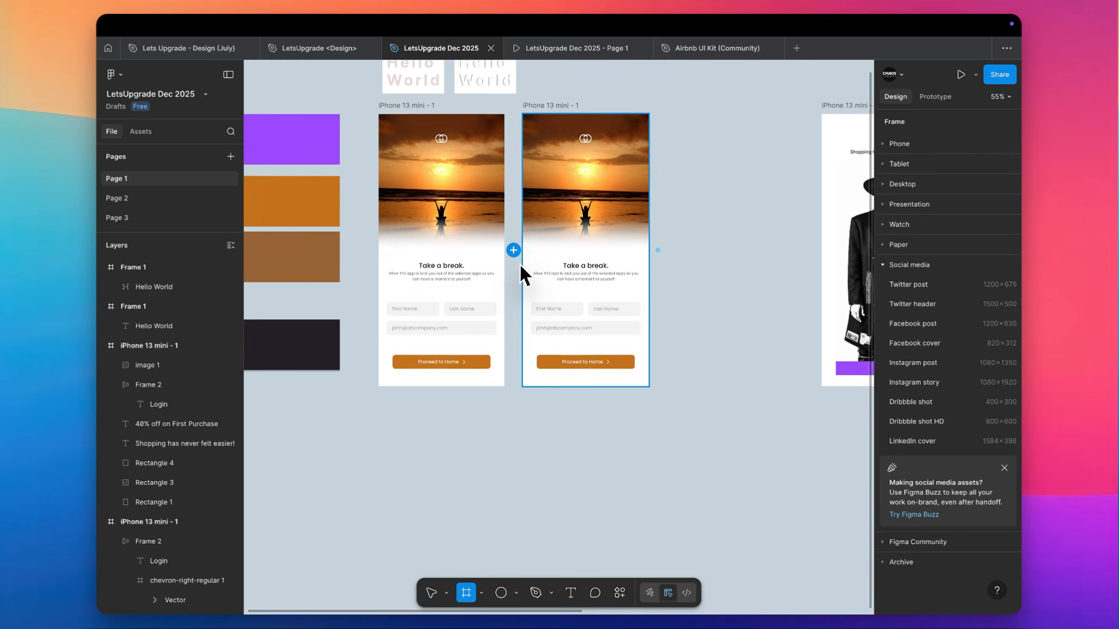
scroll(520, 264, up, 1)
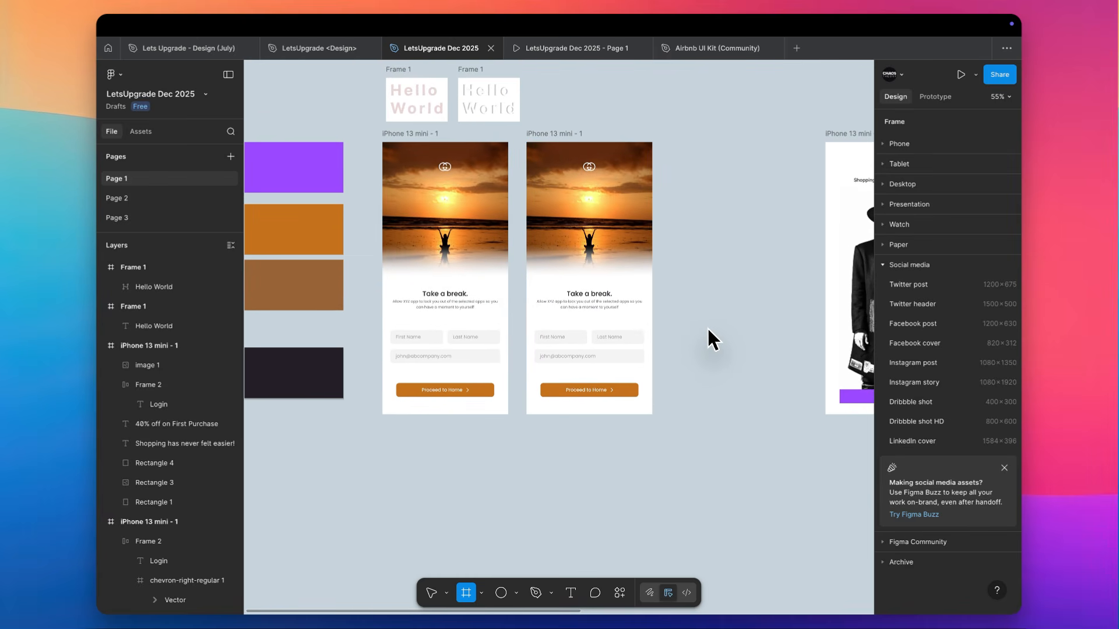
scroll(697, 327, down, 2)
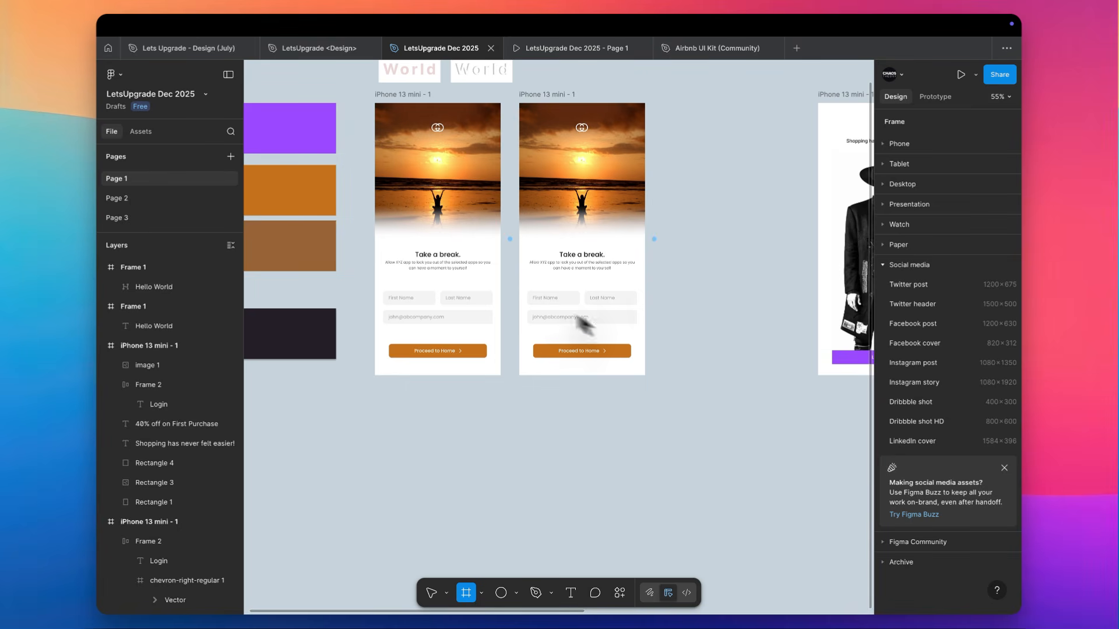
key(Escape)
Delete both small Hello World frames above the sunset phone screens
scroll(519, 225, up, 3)
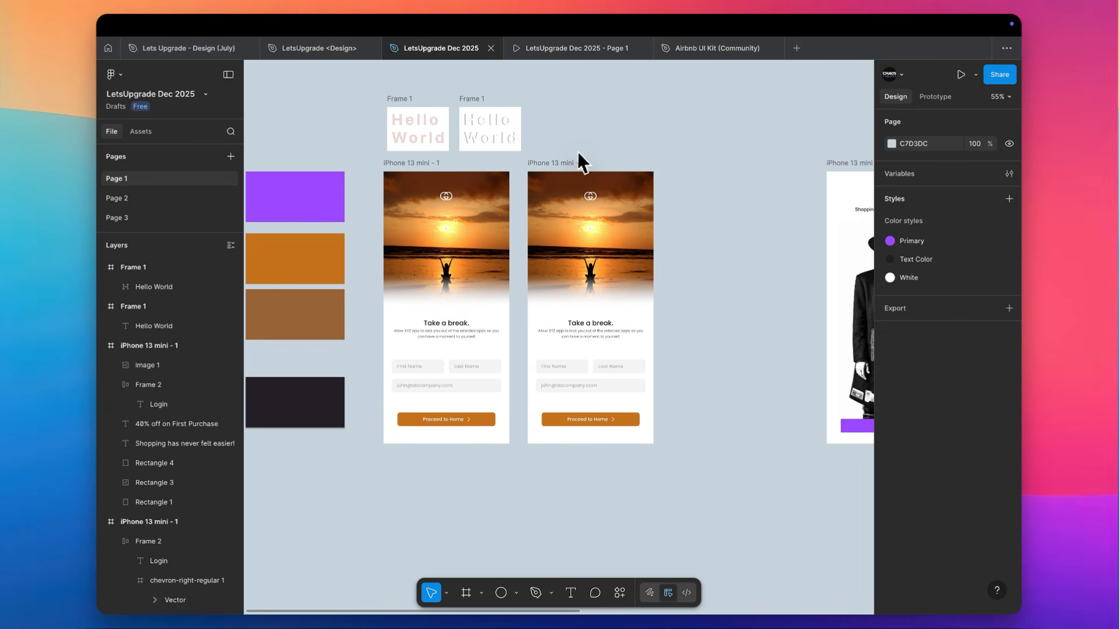
scroll(576, 159, up, 1)
click(454, 127)
shift+click(488, 116)
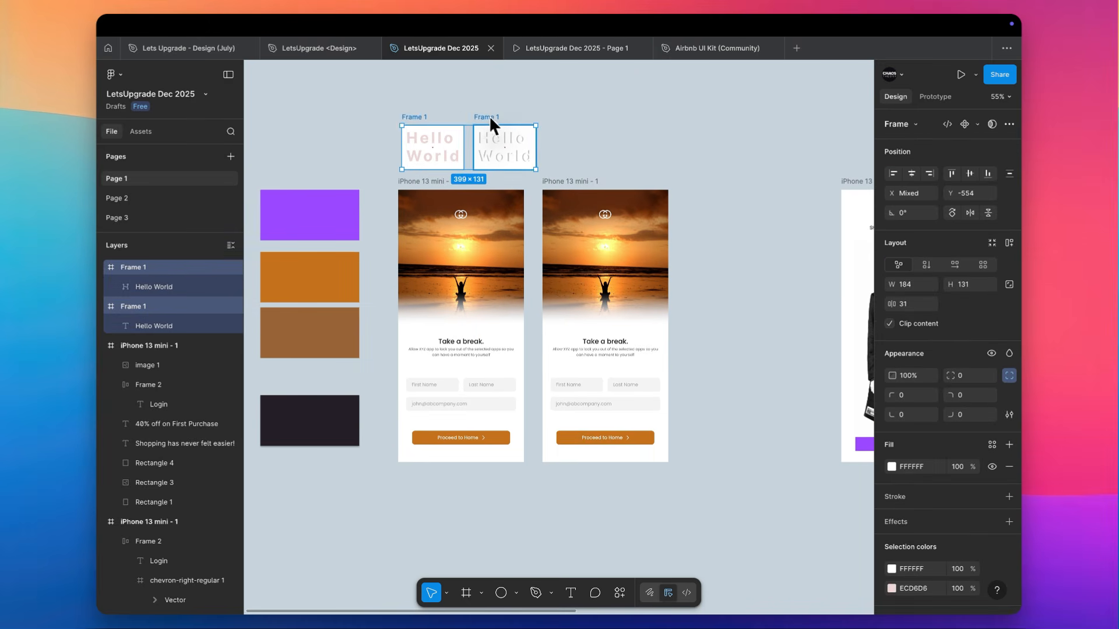
key(Delete)
Move the two sunset "Take a break." iPhone 13 mini frames together down to about Y 986, into empty canvas space
scroll(524, 195, down, 1)
scroll(522, 195, down, 5)
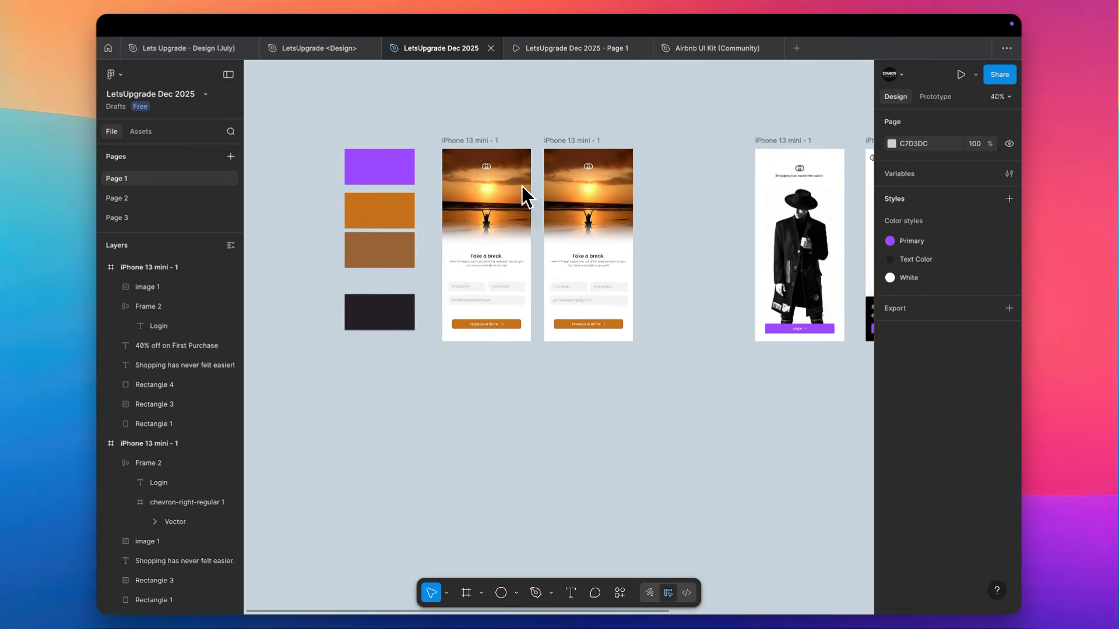
drag(637, 138, 438, 389)
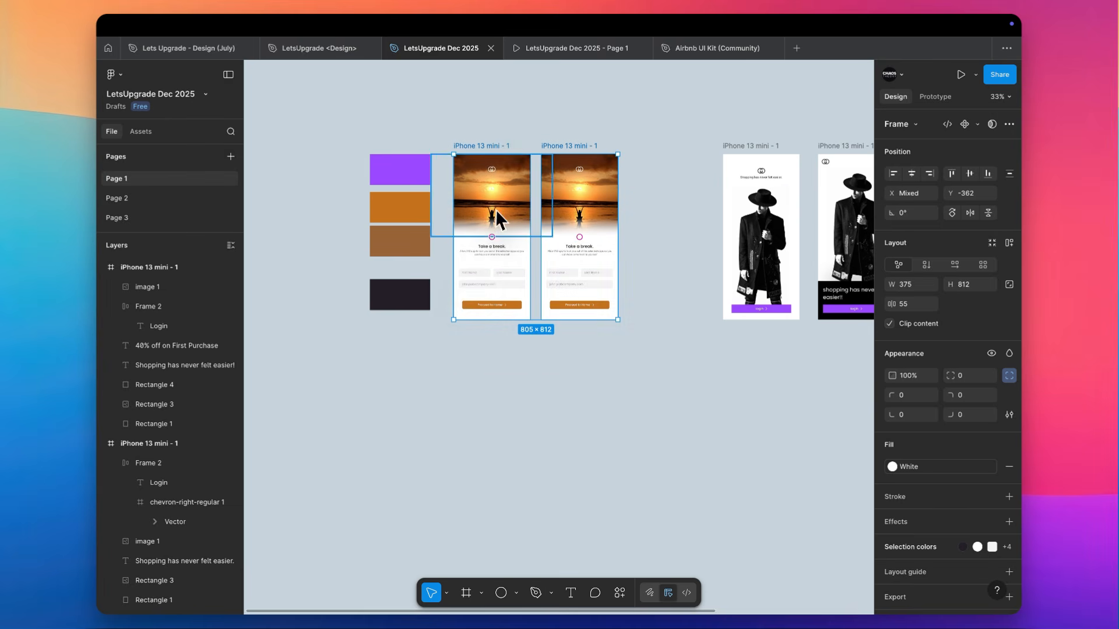
drag(495, 208, 506, 488)
scroll(505, 485, down, 3)
scroll(505, 485, up, 5)
scroll(505, 485, up, 2)
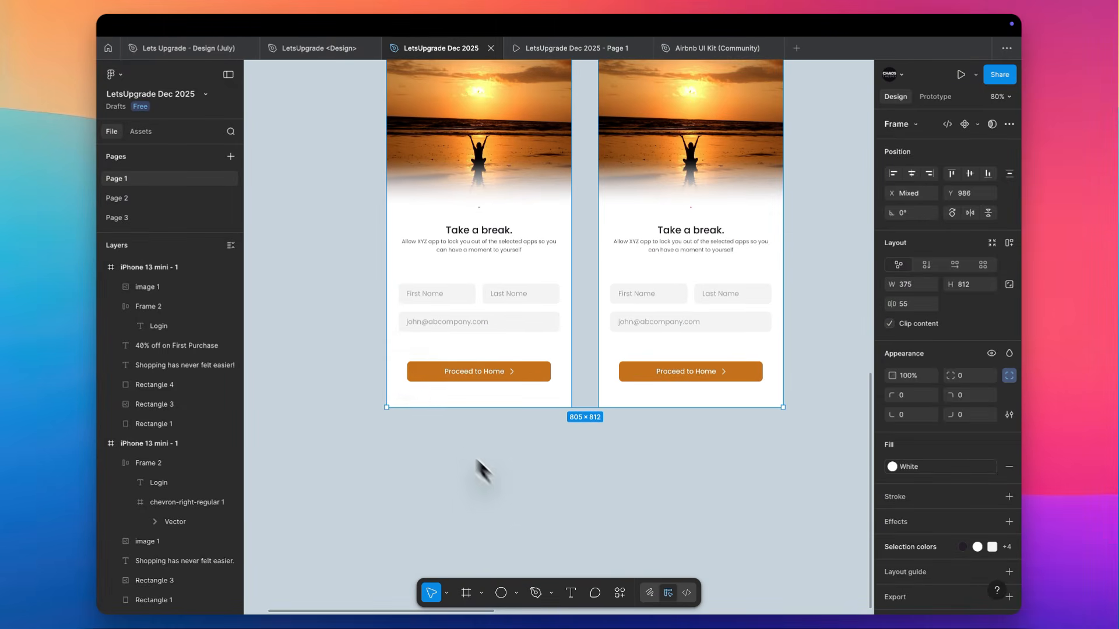
Try to set the auto layout item gap of the first sunset screen's Proceed to Home button to Auto
click(355, 249)
scroll(552, 271, up, 3)
scroll(552, 272, up, 1)
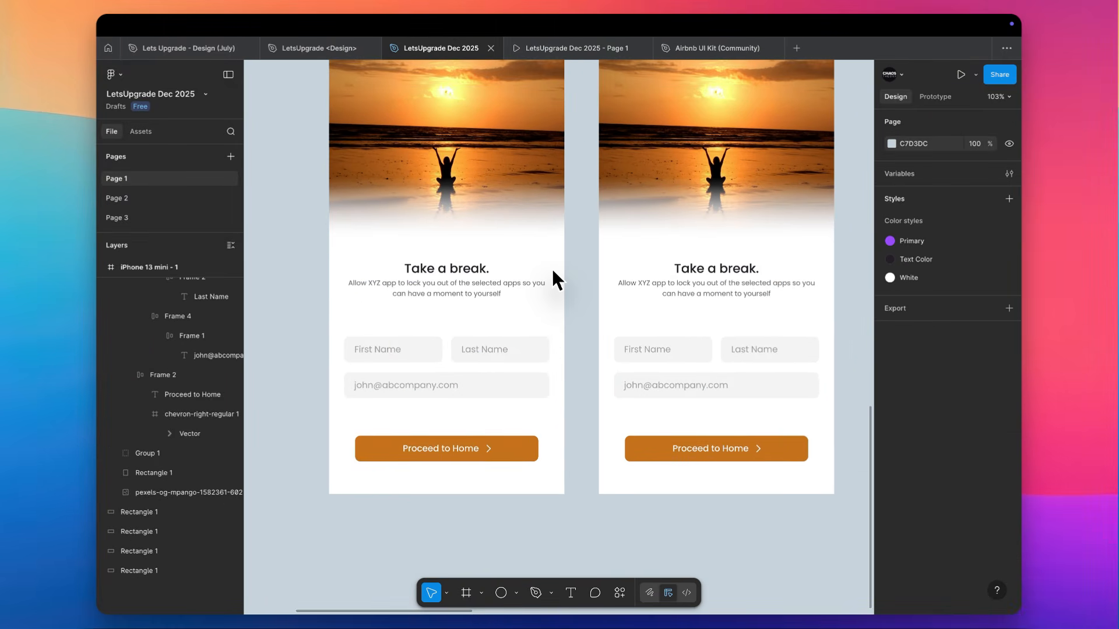
click(502, 386)
click(501, 453)
scroll(502, 453, down, 2)
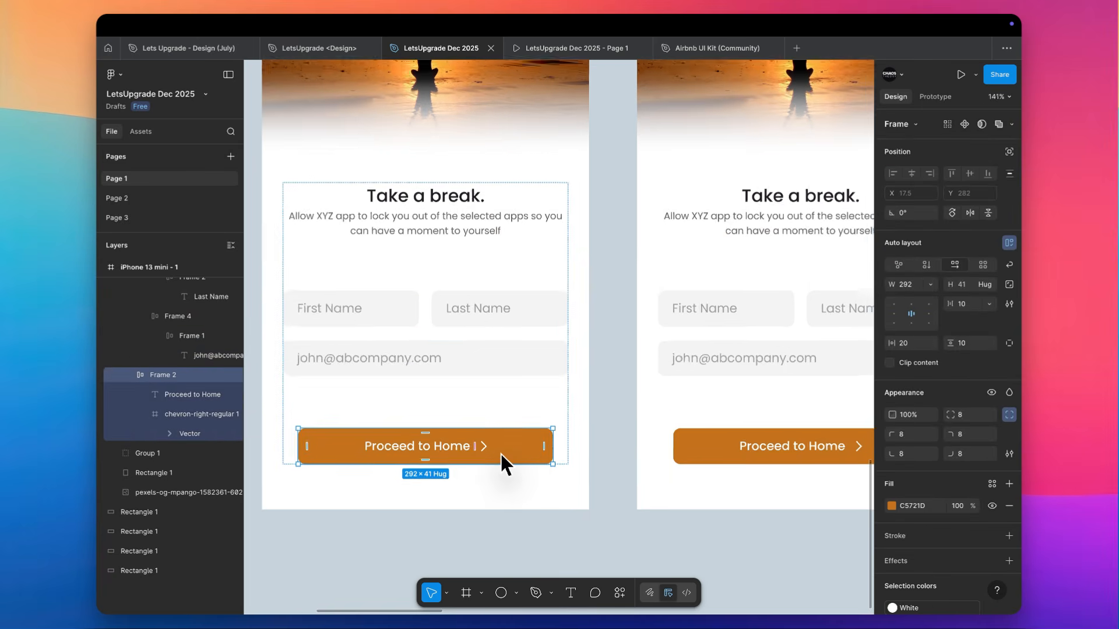
scroll(499, 461, down, 3)
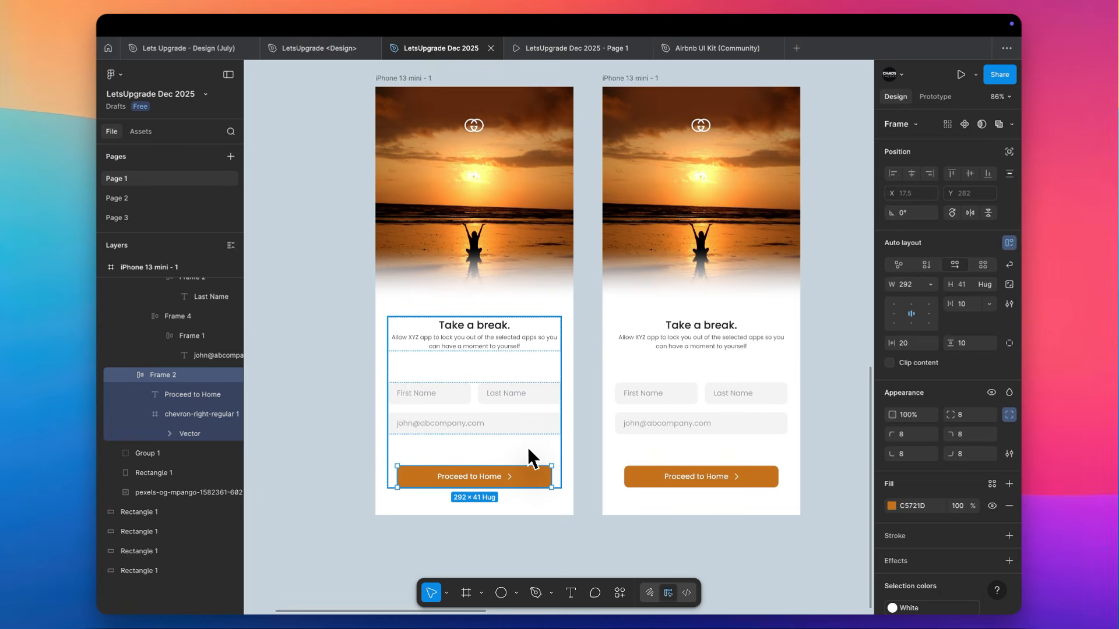
scroll(408, 408, up, 3)
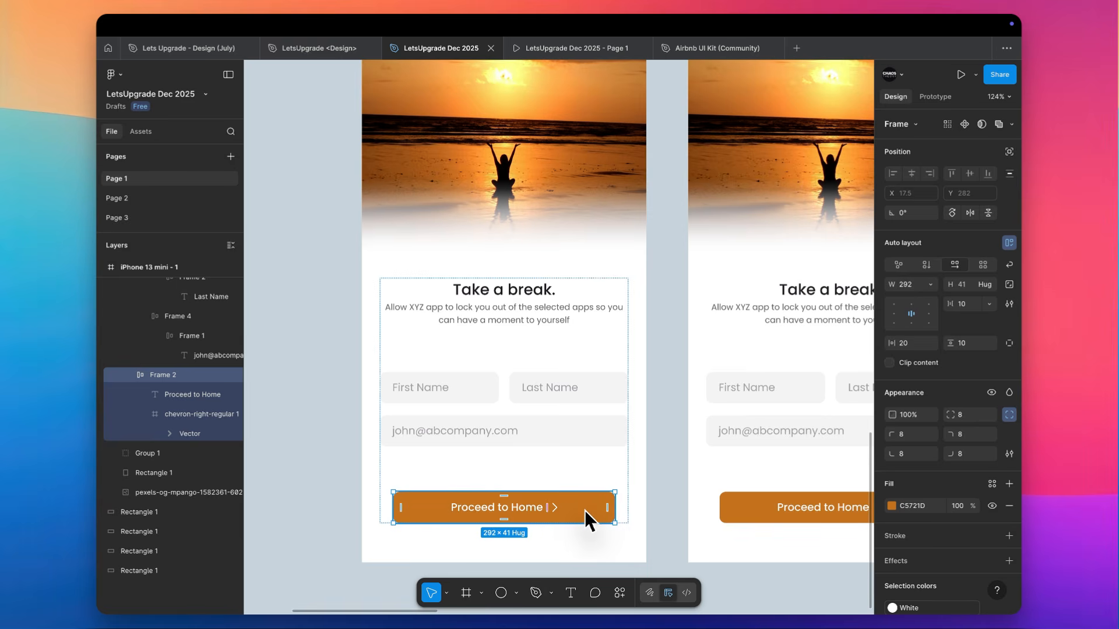
click(989, 303)
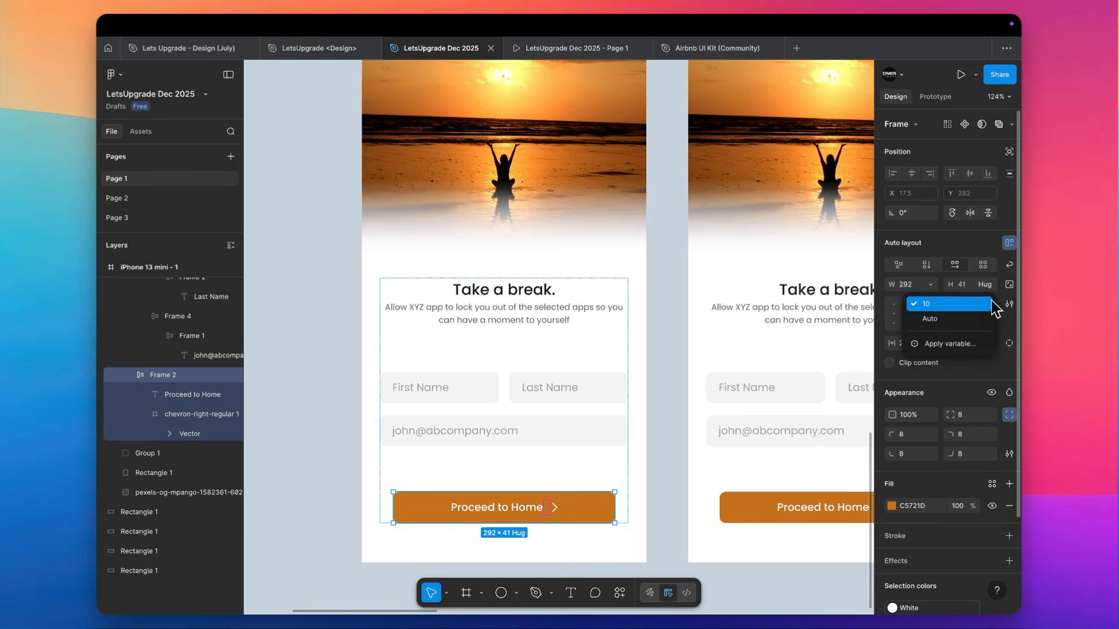
click(973, 321)
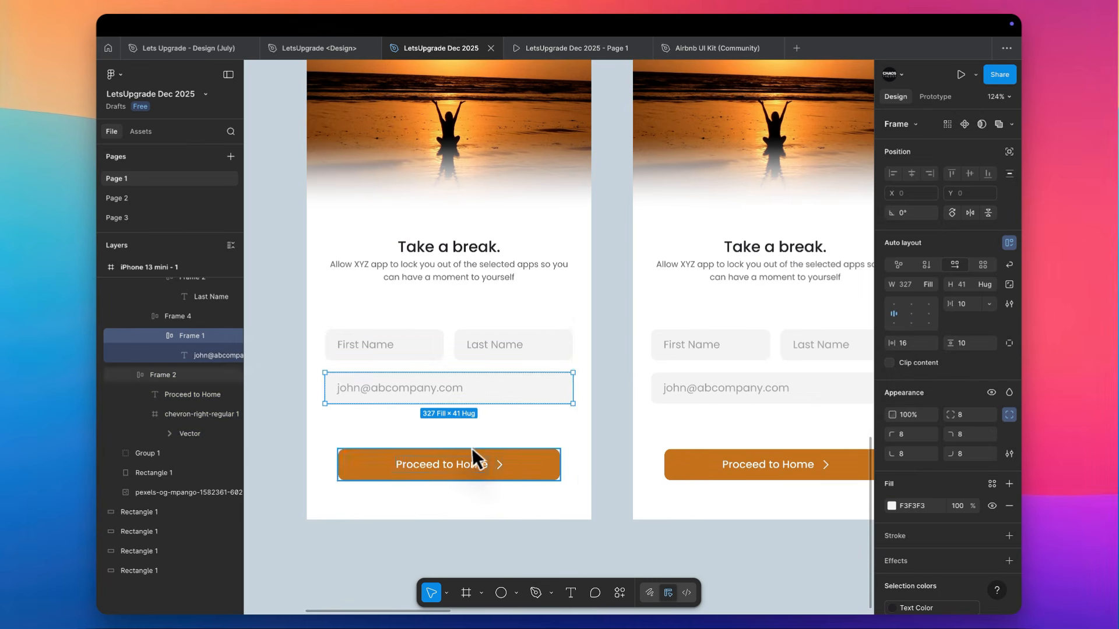
Delete the chevron icon from the Proceed to Home button on both sunset screens
super+click(473, 466)
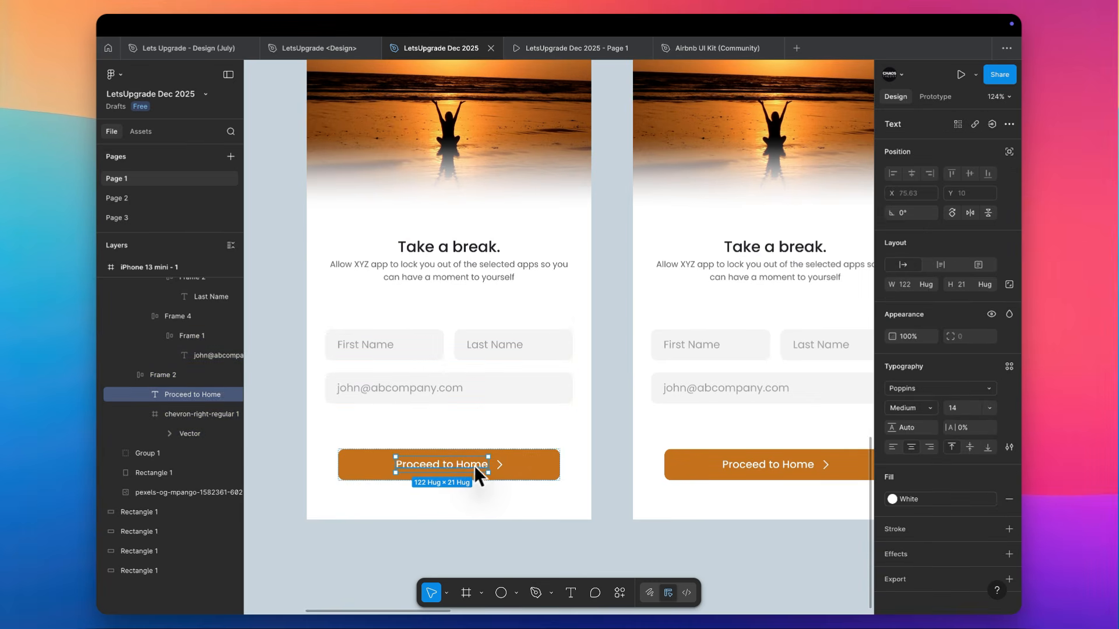
click(501, 466)
key(Delete)
super+click(775, 465)
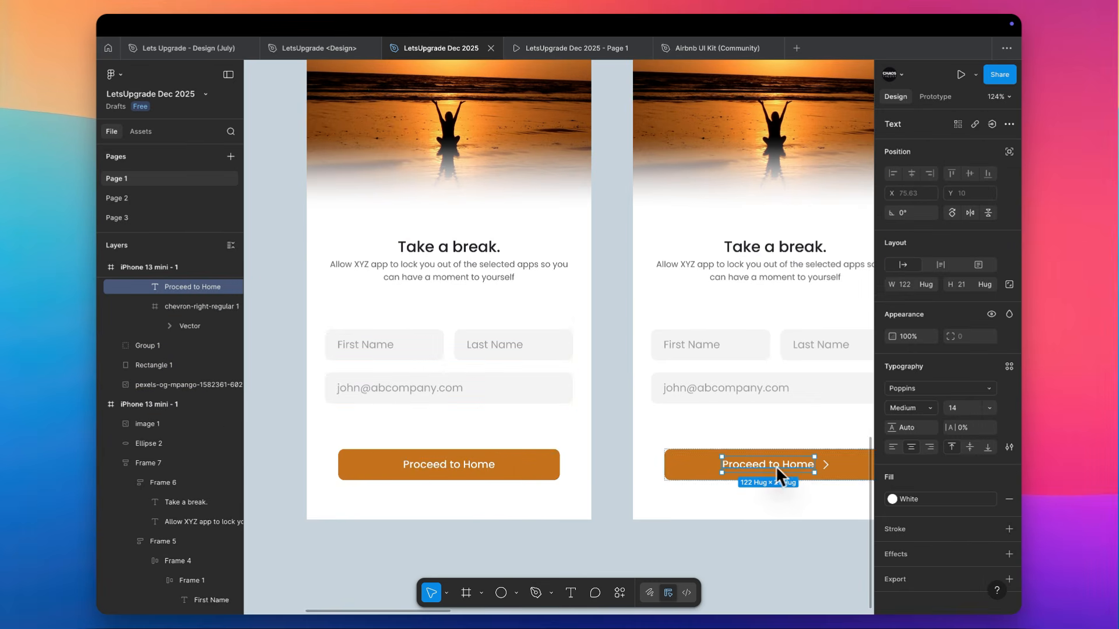
click(827, 467)
key(Delete)
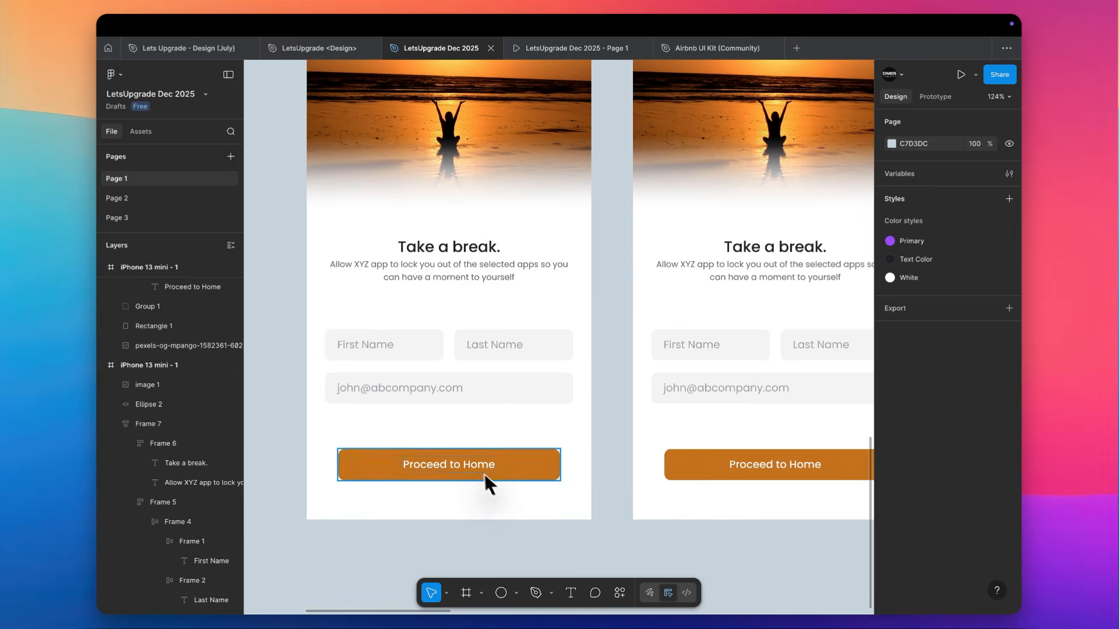
Change the button label on the first sunset screen to "Sign Up"
double_click(458, 464)
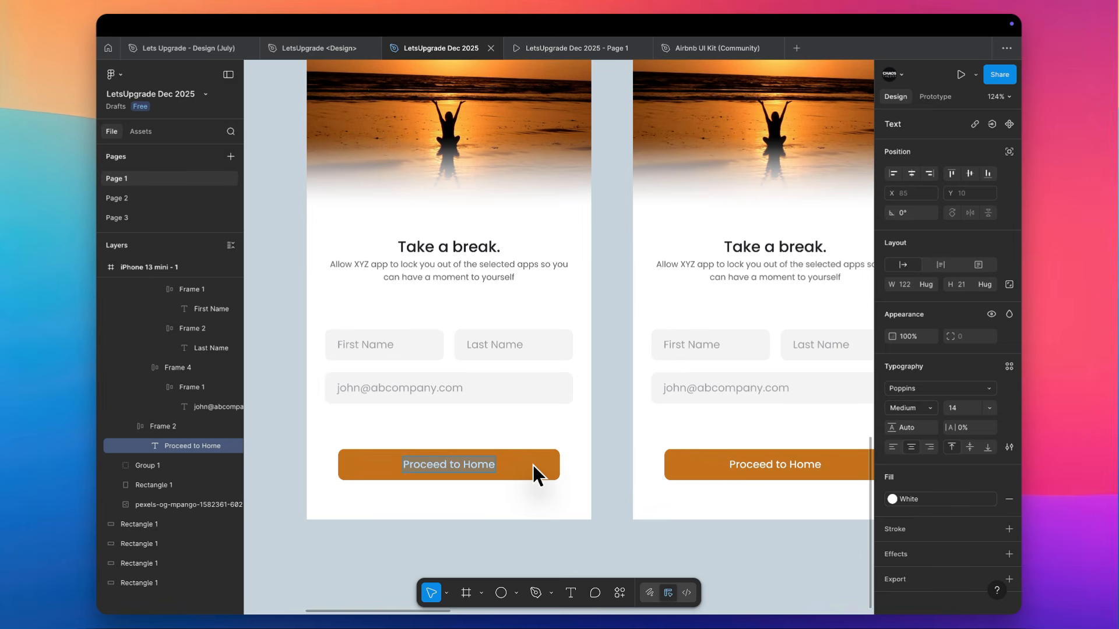
click(585, 444)
double_click(476, 464)
text(Sign Up)
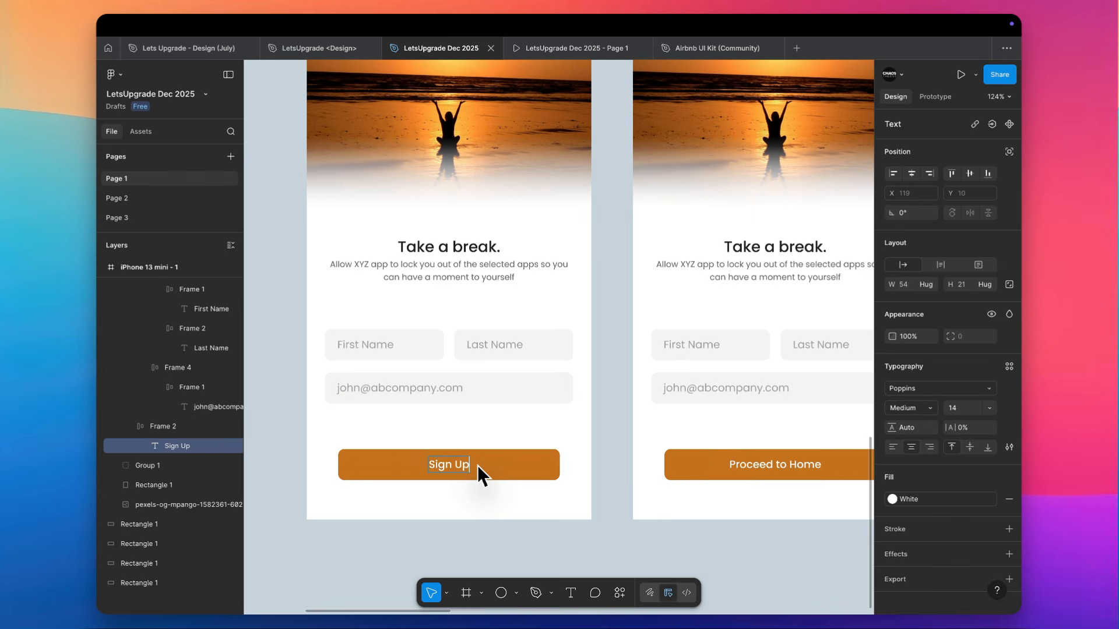
key(ctrl+a)
Change the Proceed to Home button label on the second sunset screen to "Sign Up"
double_click(793, 465)
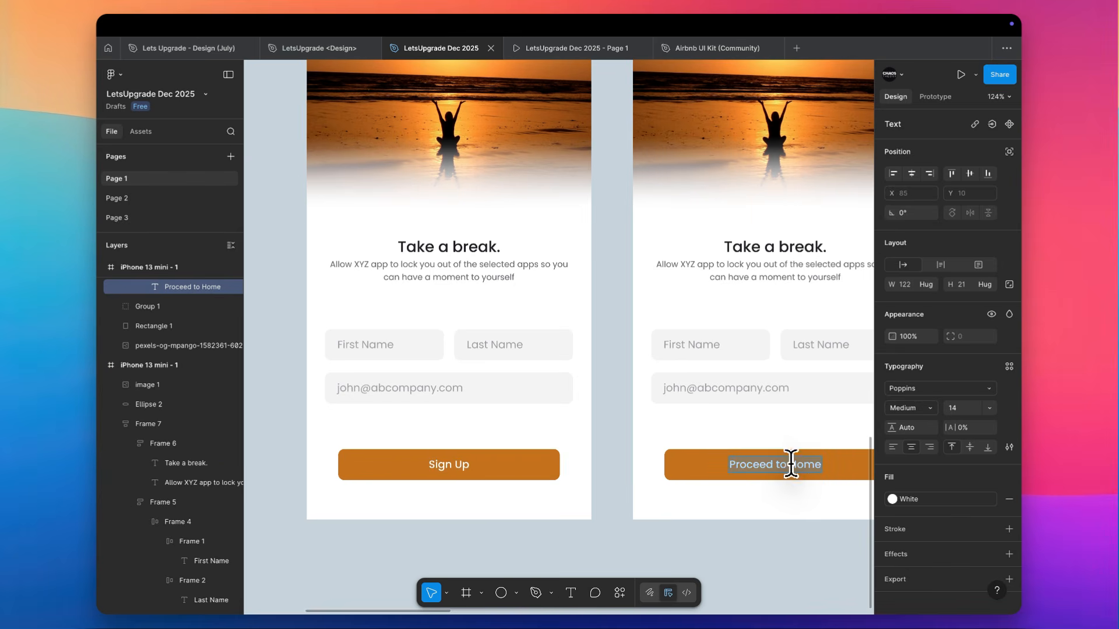
text(Sign Up)
click(606, 512)
scroll(606, 505, right, 2)
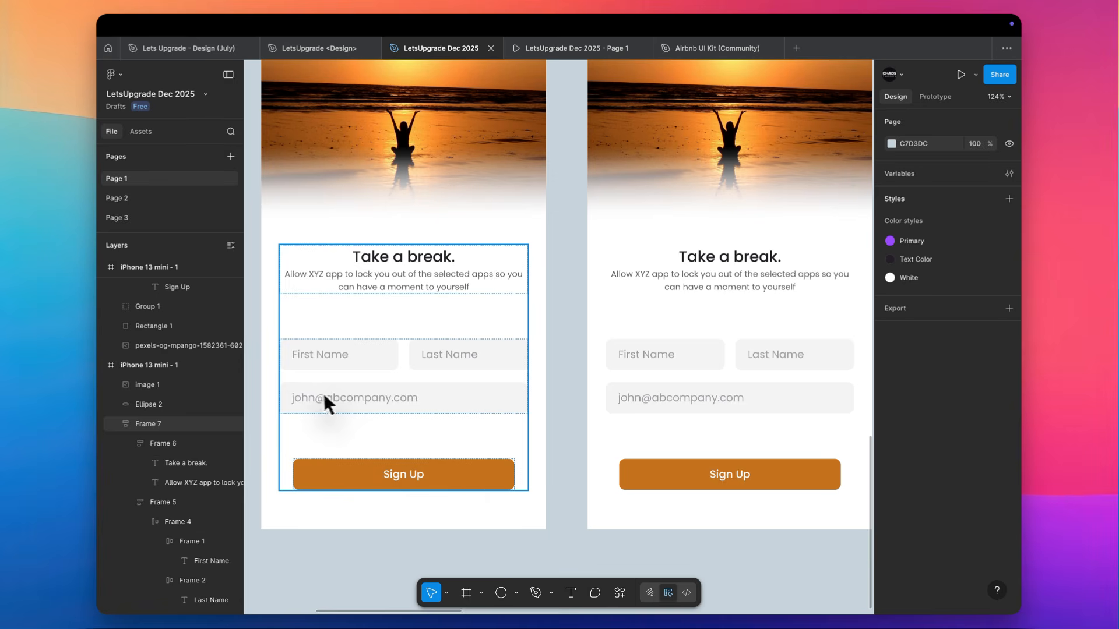
click(354, 397)
click(565, 386)
scroll(568, 391, down, 3)
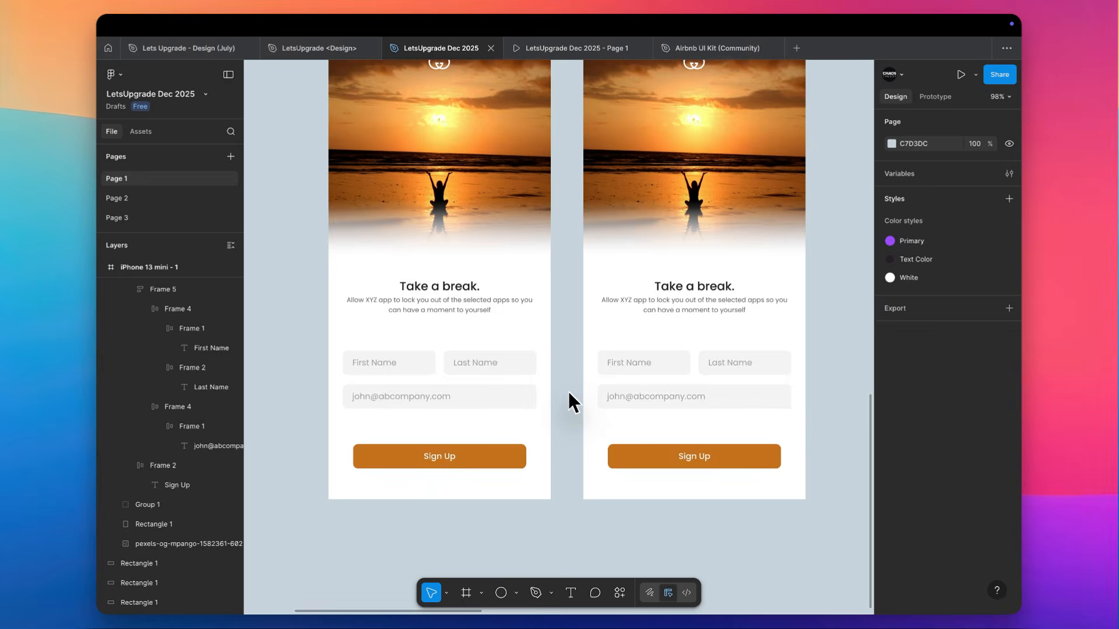
scroll(569, 393, down, 2)
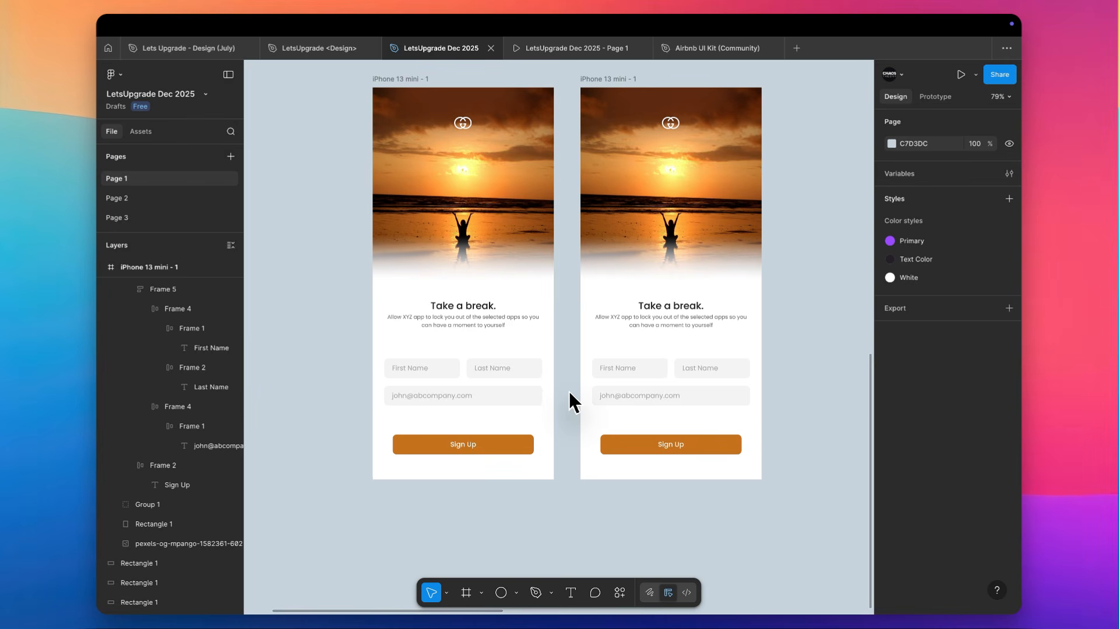
scroll(569, 391, up, 3)
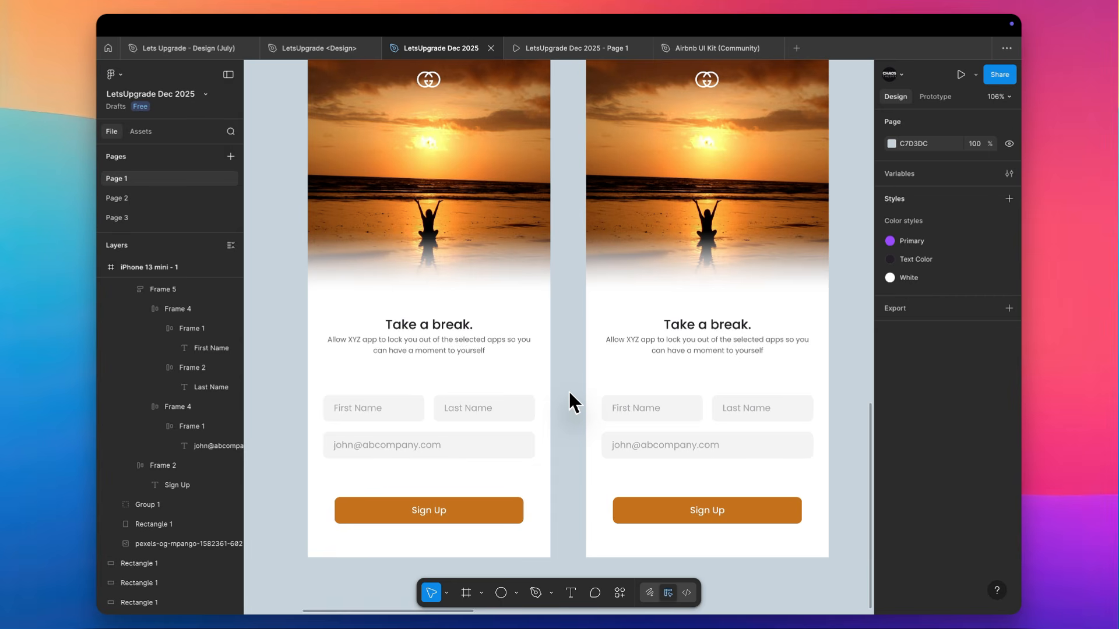
scroll(568, 390, down, 5)
scroll(569, 390, up, 3)
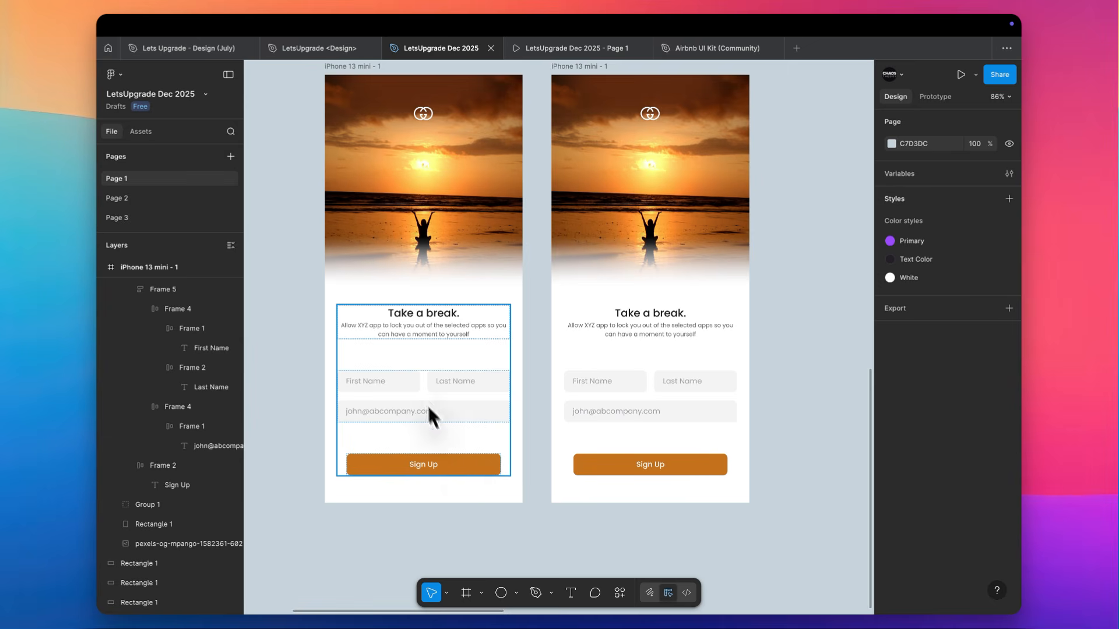
Recolor the first sunset screen's Sign Up button fill to light grey D4D4D4
double_click(458, 459)
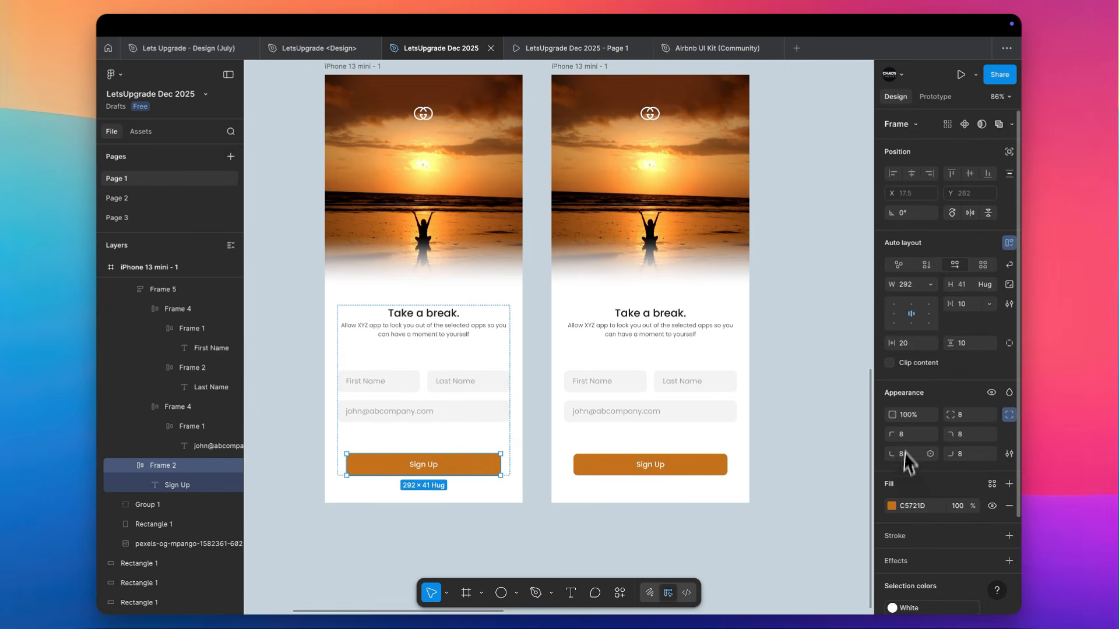
click(892, 506)
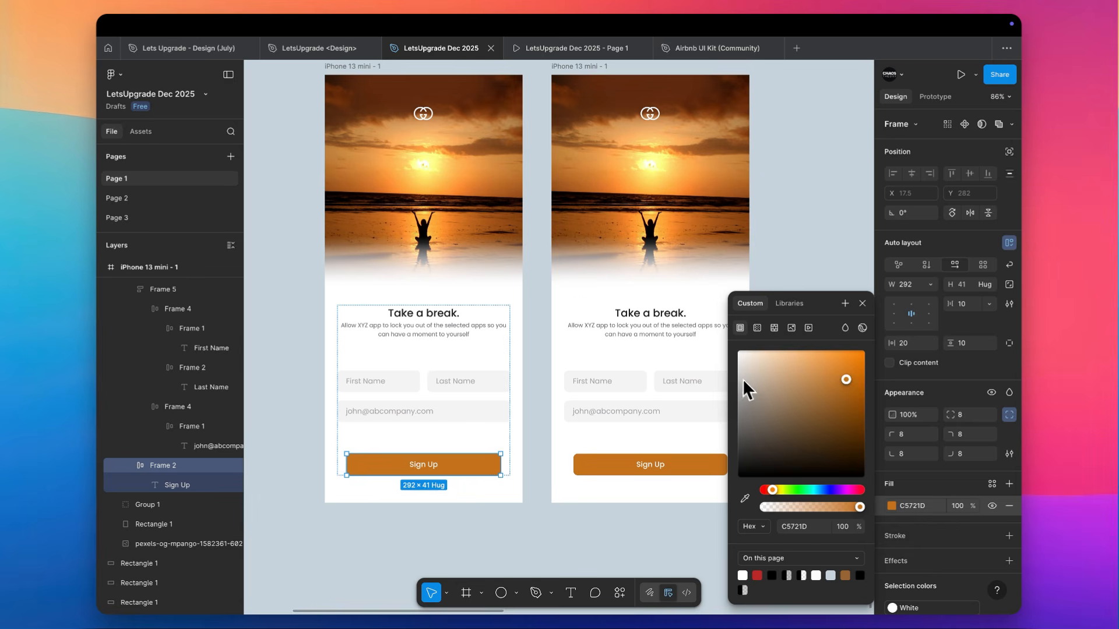
drag(742, 380, 729, 379)
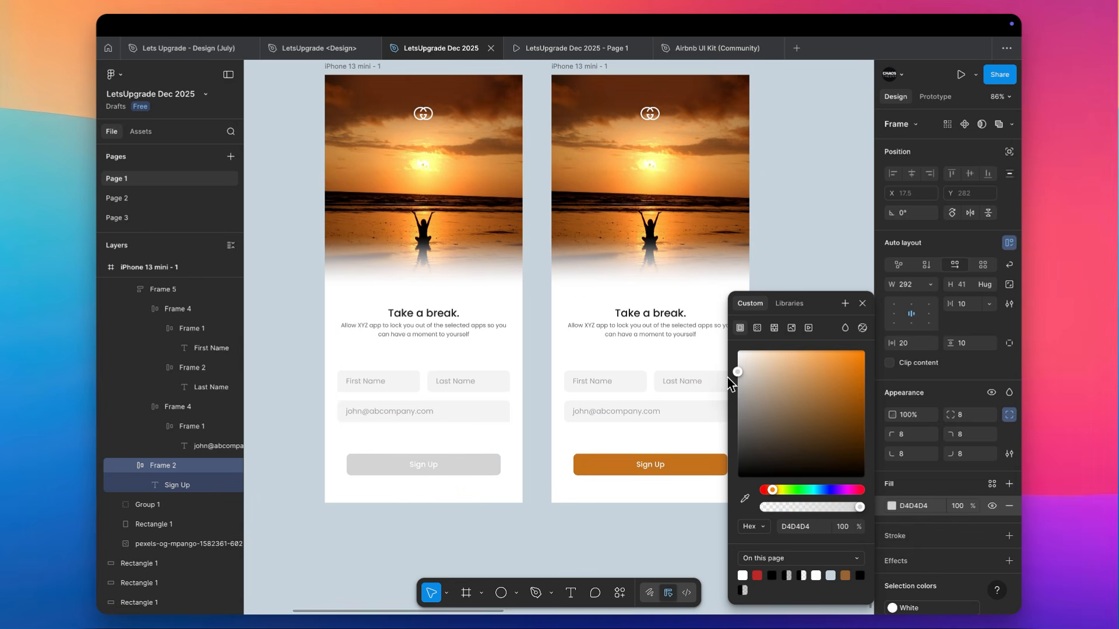
click(537, 425)
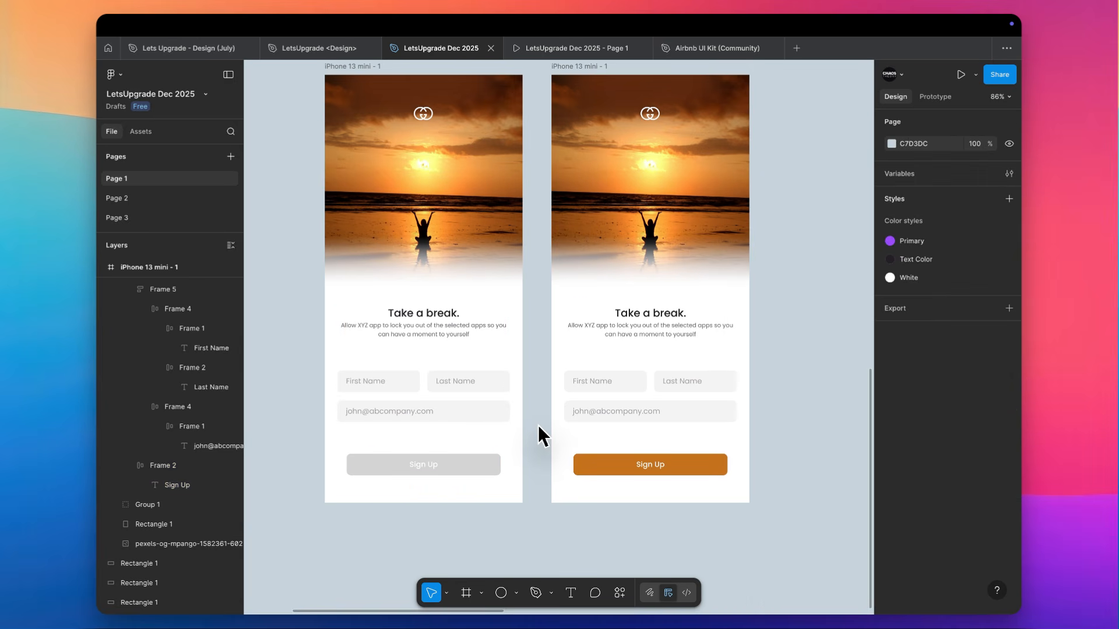
Duplicate the sunset screen with the orange Sign Up button twice, placing the copies in a row to its right
scroll(495, 456, up, 2)
scroll(496, 456, left, 1)
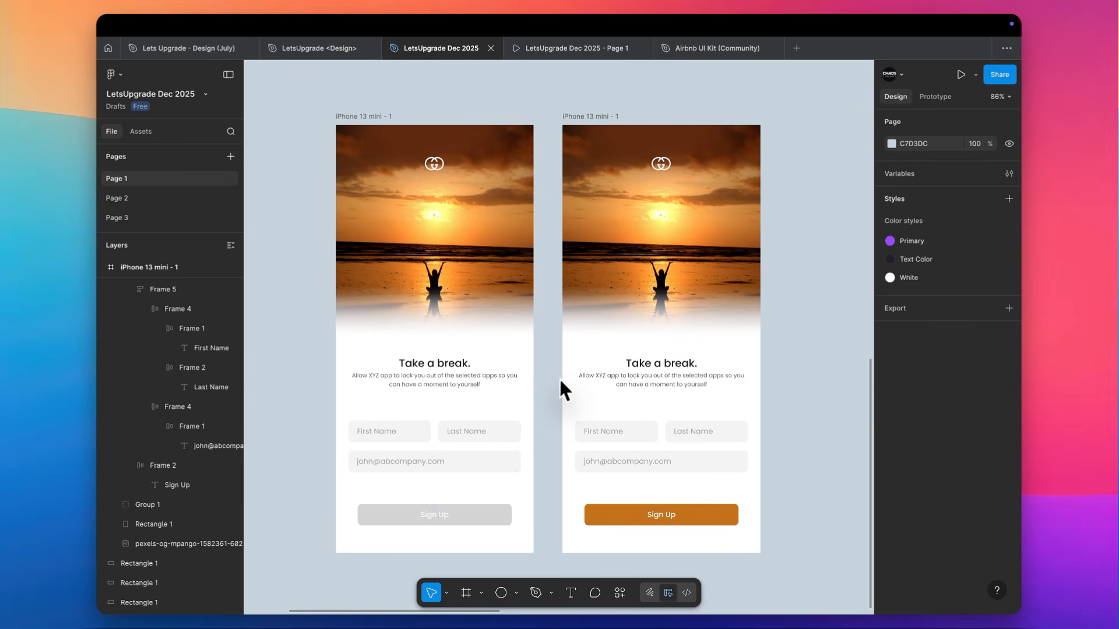
scroll(572, 437, right, 3)
scroll(571, 437, down, 1)
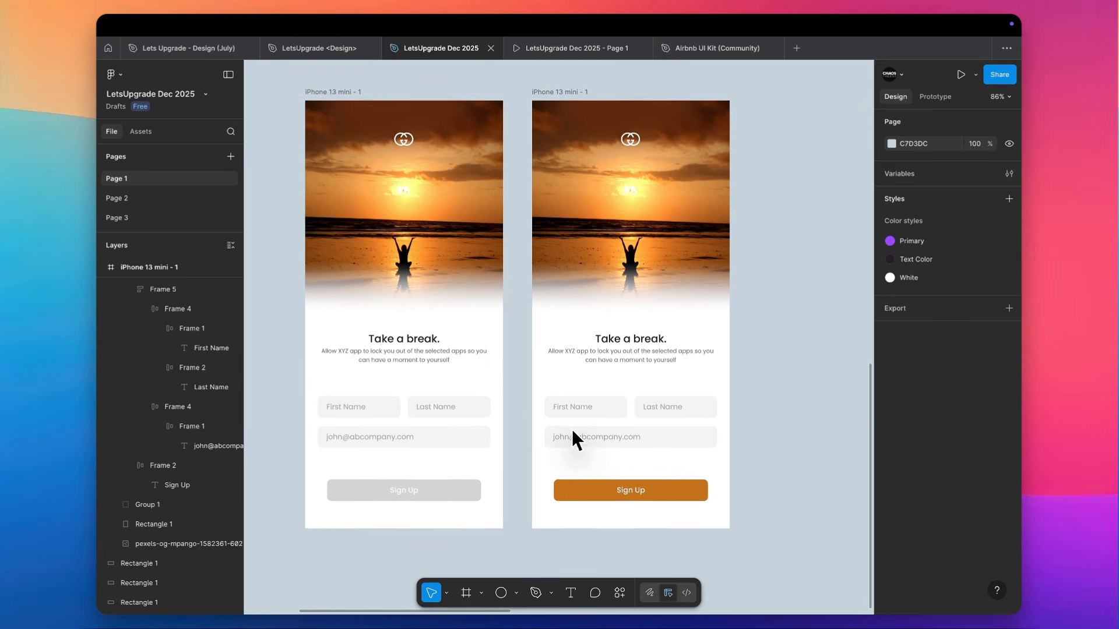
click(571, 437)
key(ctrl+d)
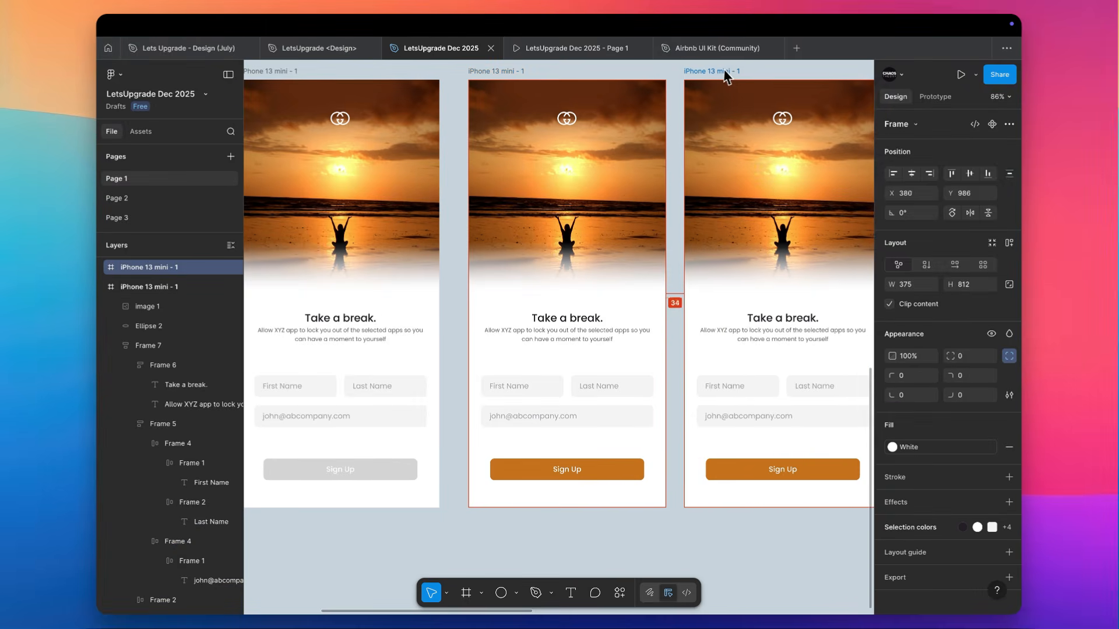
scroll(661, 99, right, 4)
scroll(661, 100, up, 1)
key(ctrl+d)
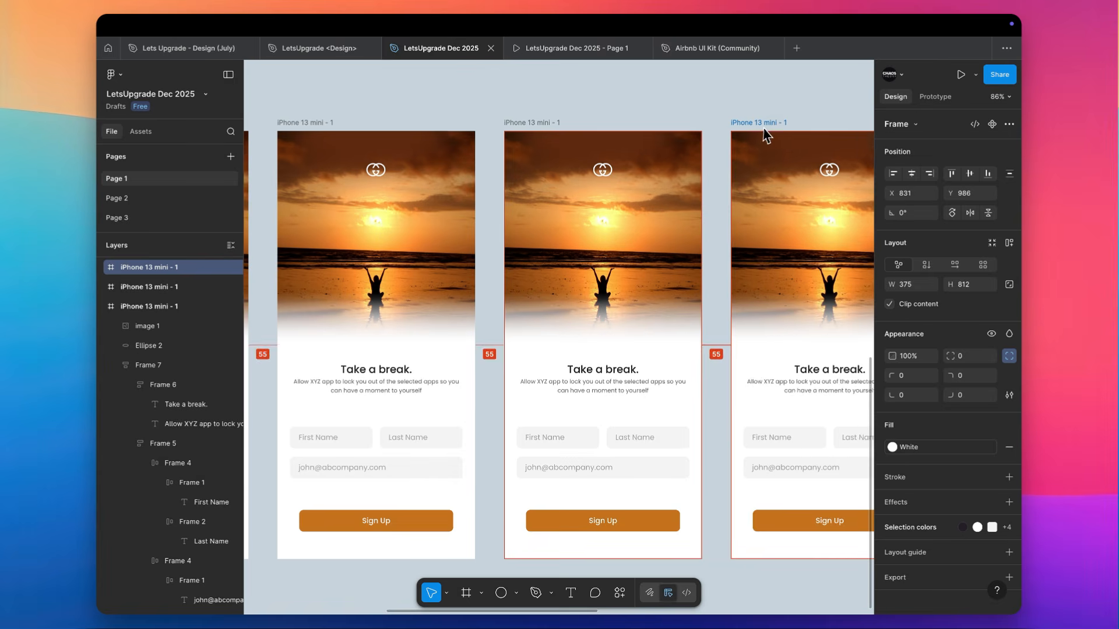
scroll(767, 145, left, 5)
scroll(767, 146, down, 1)
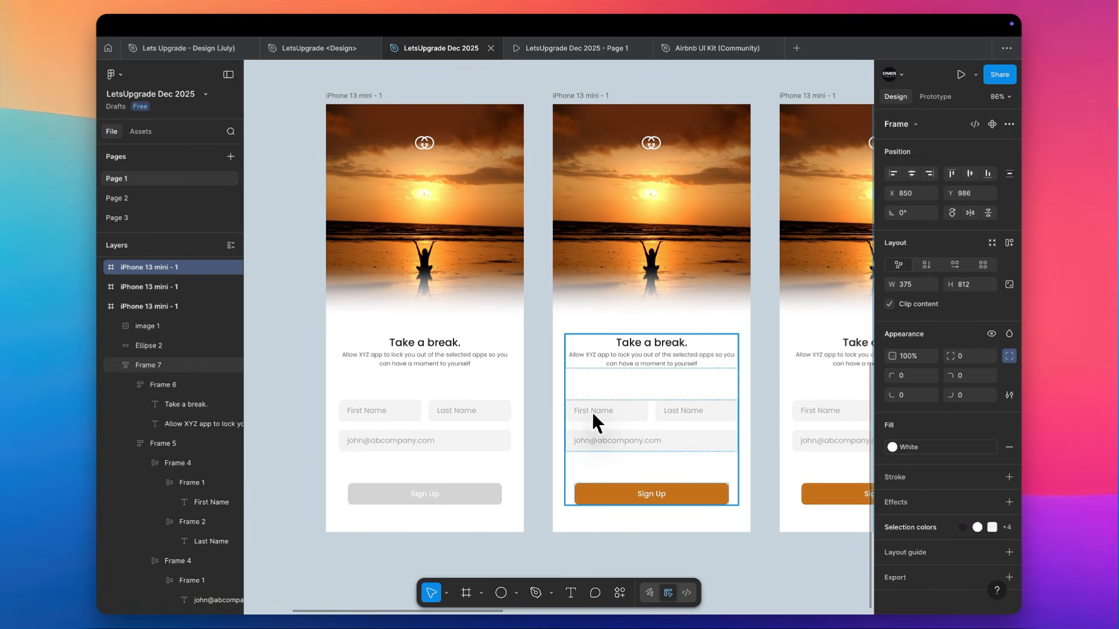
Add a 1 px inside stroke in pale beige E4D2C2 to the First Name field on the second sunset screen
scroll(591, 410, up, 3)
click(646, 414)
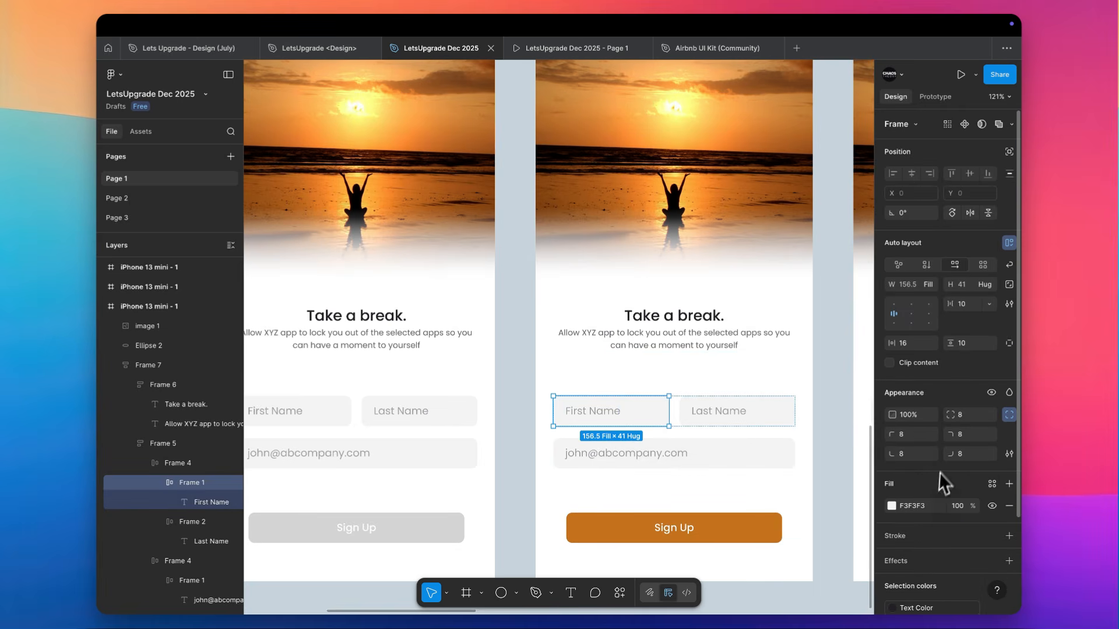
scroll(944, 484, down, 1)
click(962, 510)
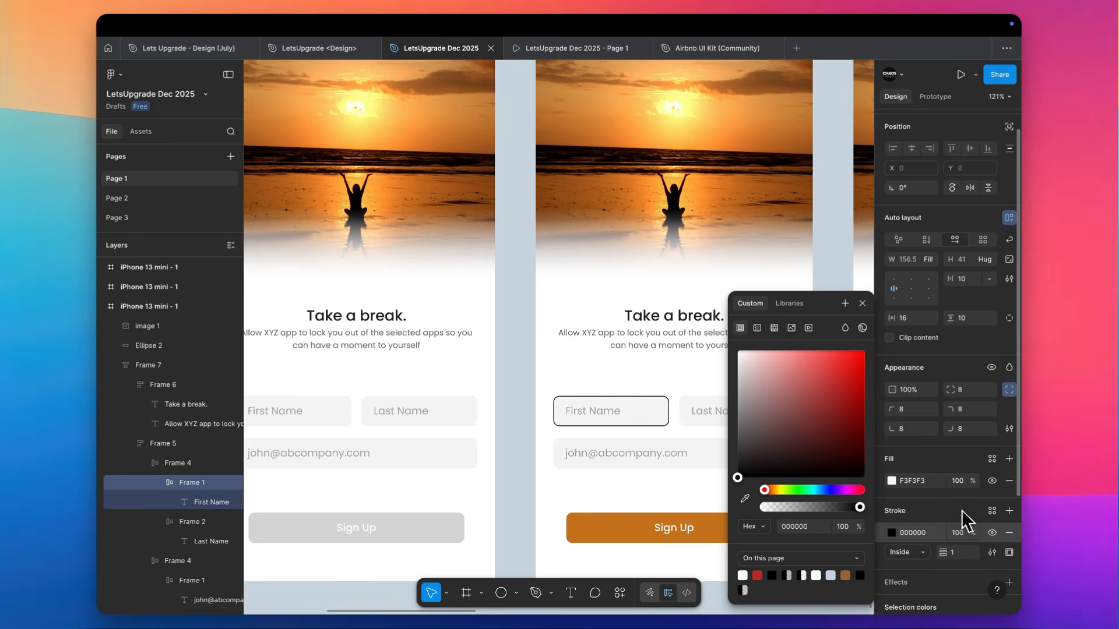
click(845, 575)
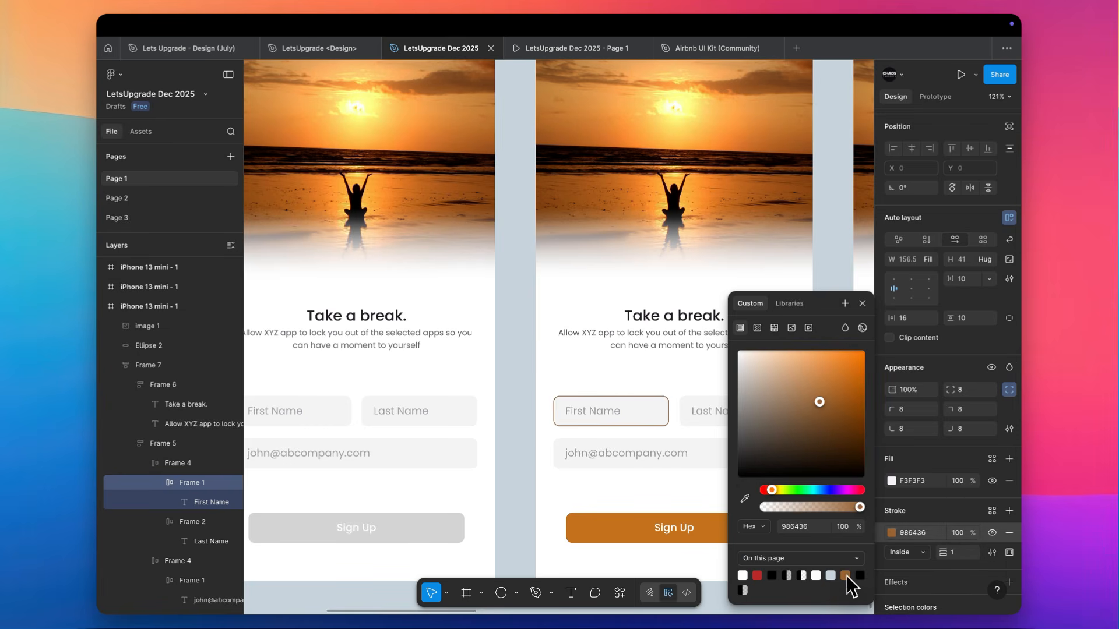
scroll(668, 490, right, 3)
scroll(668, 491, down, 1)
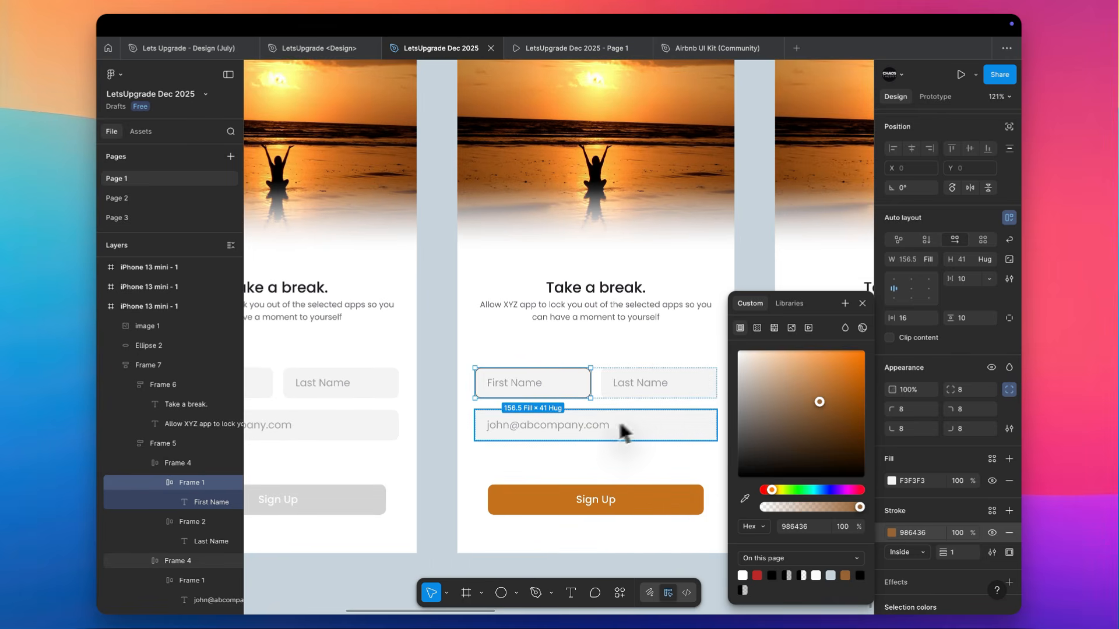
mouse_move(828, 393)
mouse_down()
mouse_move(827, 351)
mouse_move(803, 335)
mouse_move(768, 332)
mouse_move(747, 360)
mouse_move(757, 369)
mouse_up()
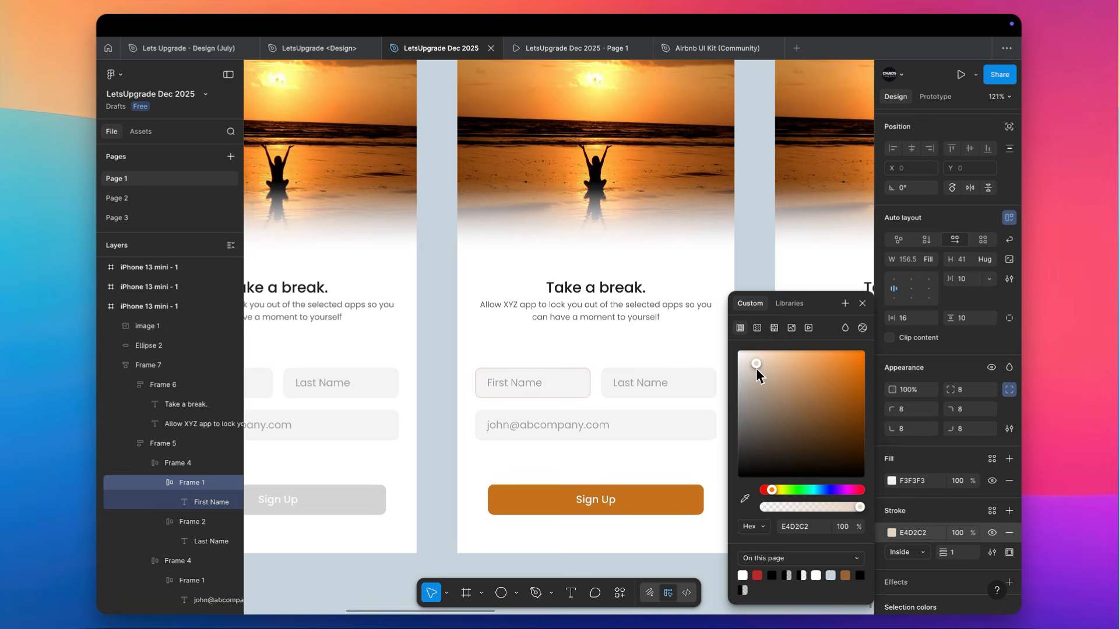
Replace the First Name placeholder on the second screen with a sample first name and set its opacity to 100%
double_click(526, 386)
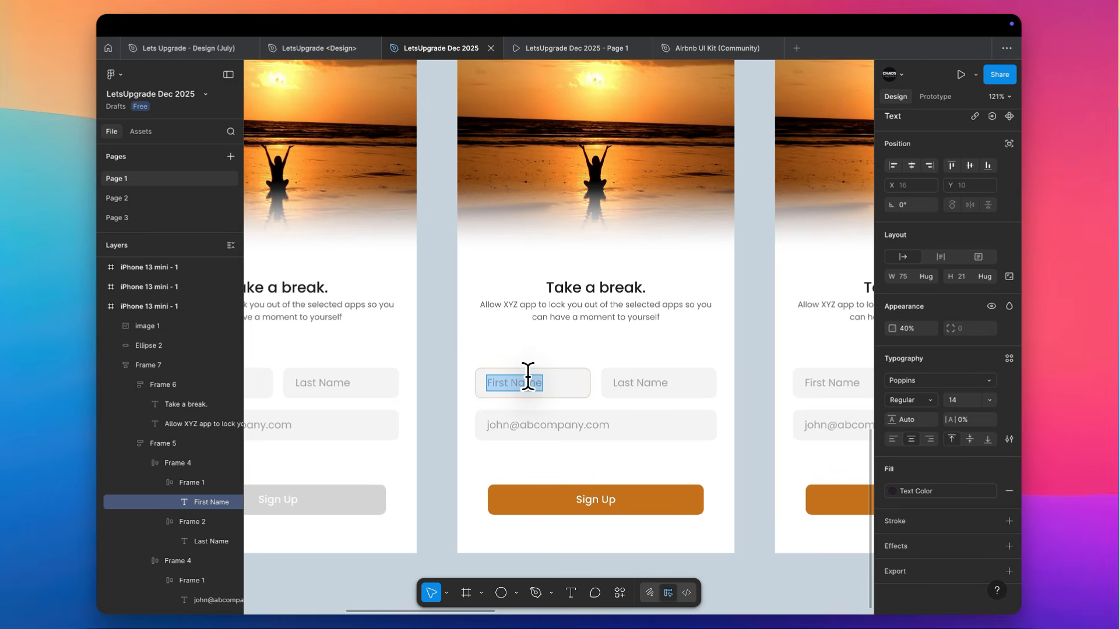
text(Jane)
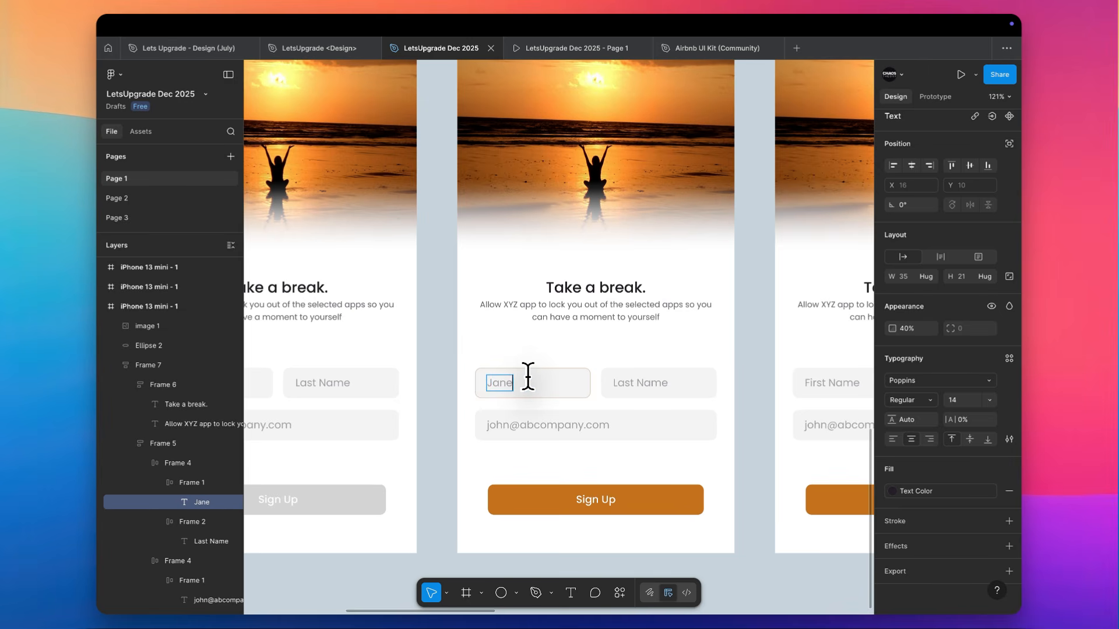
key(super+a)
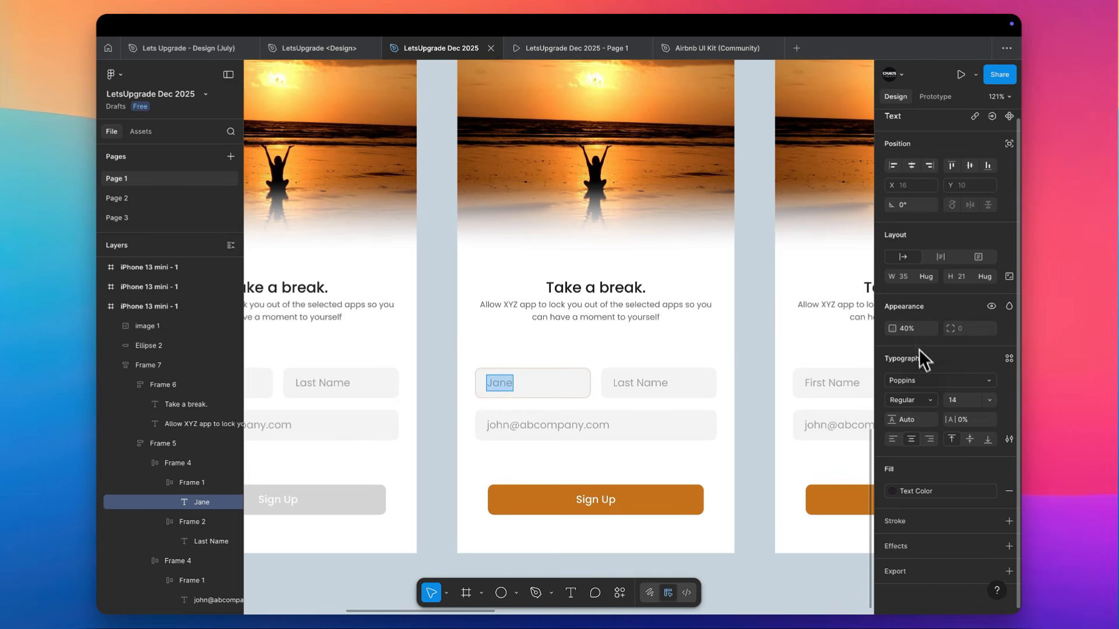
key(Escape)
key(0)
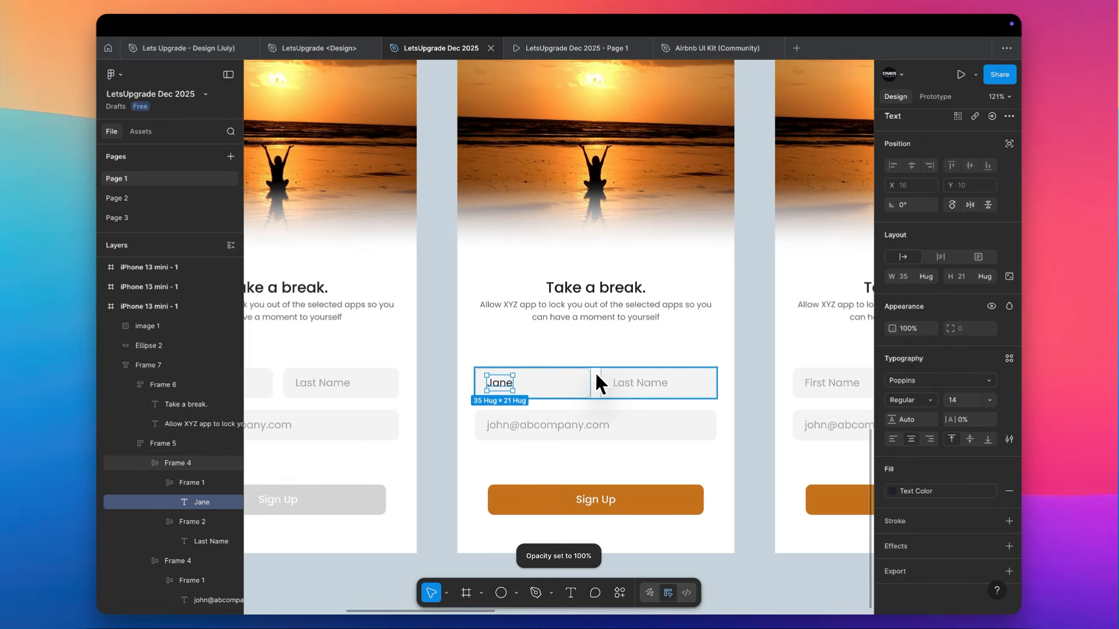
Change the stroke color of the second screen's filled-in first name field to E3BC99
scroll(594, 371, up, 5)
click(551, 394)
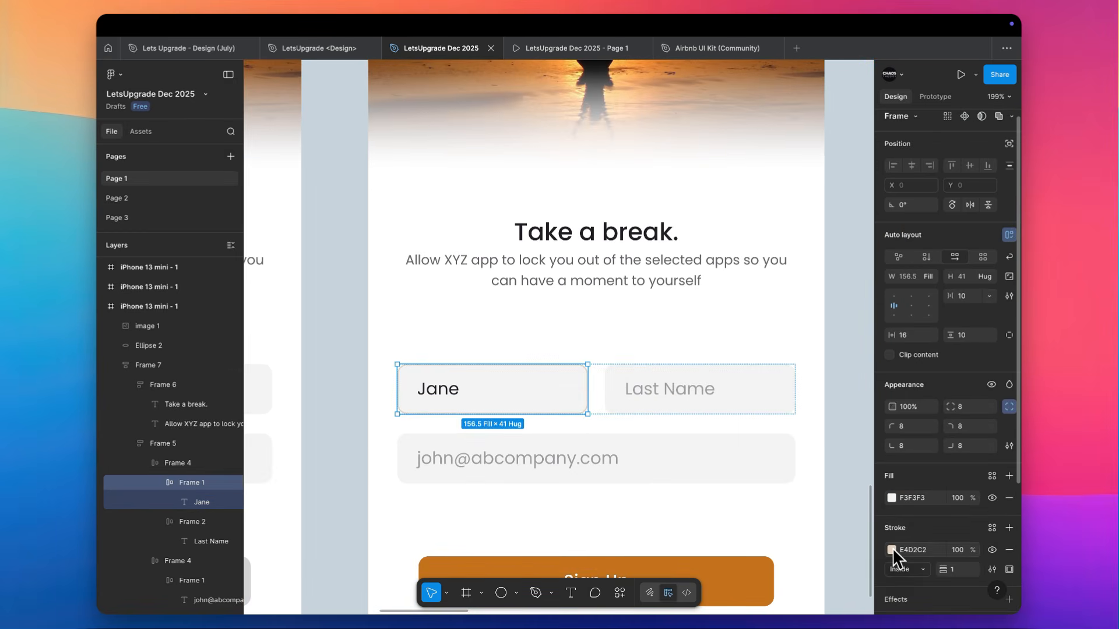
click(891, 550)
drag(761, 362, 779, 364)
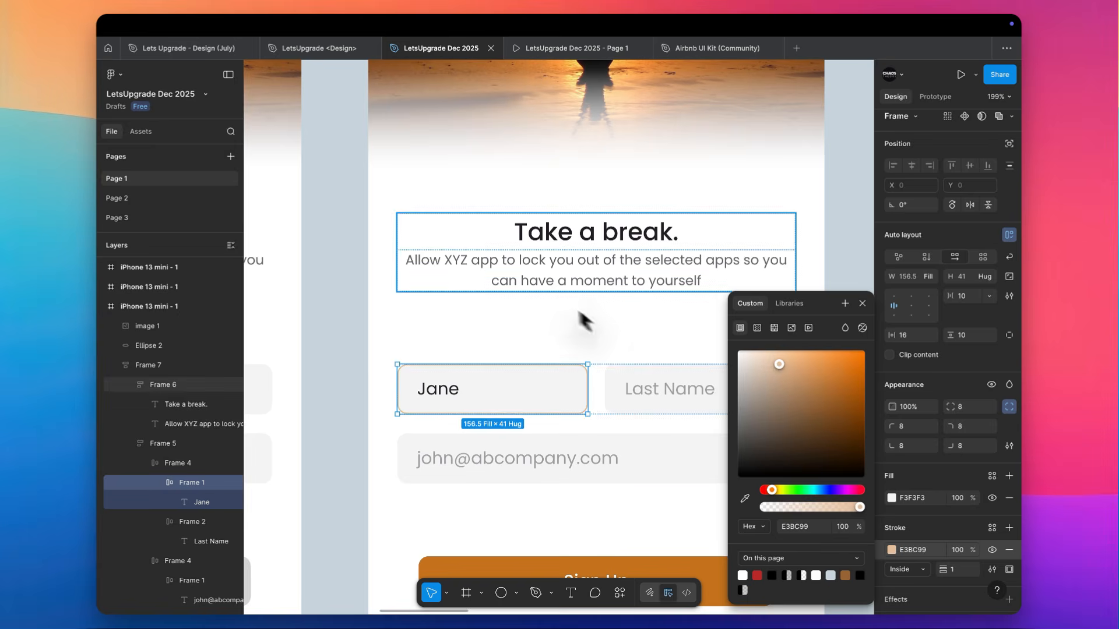
click(550, 288)
scroll(550, 288, down, 5)
scroll(550, 288, up, 3)
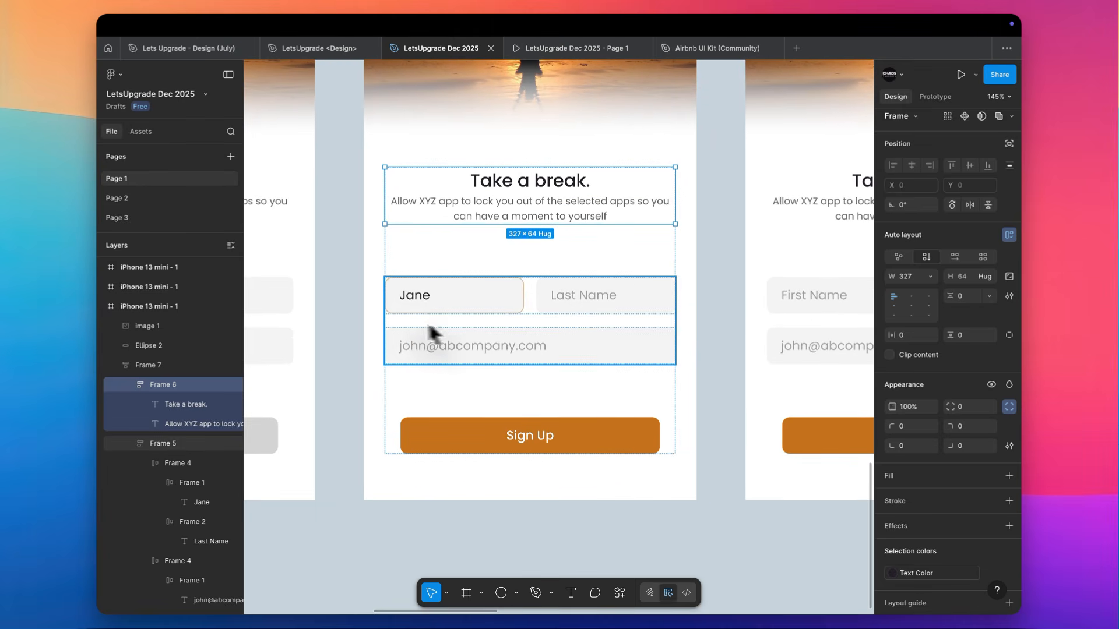
Apply the first screen's grey D4D4D4 button properties to the Sign Up button on the second screen
click(470, 304)
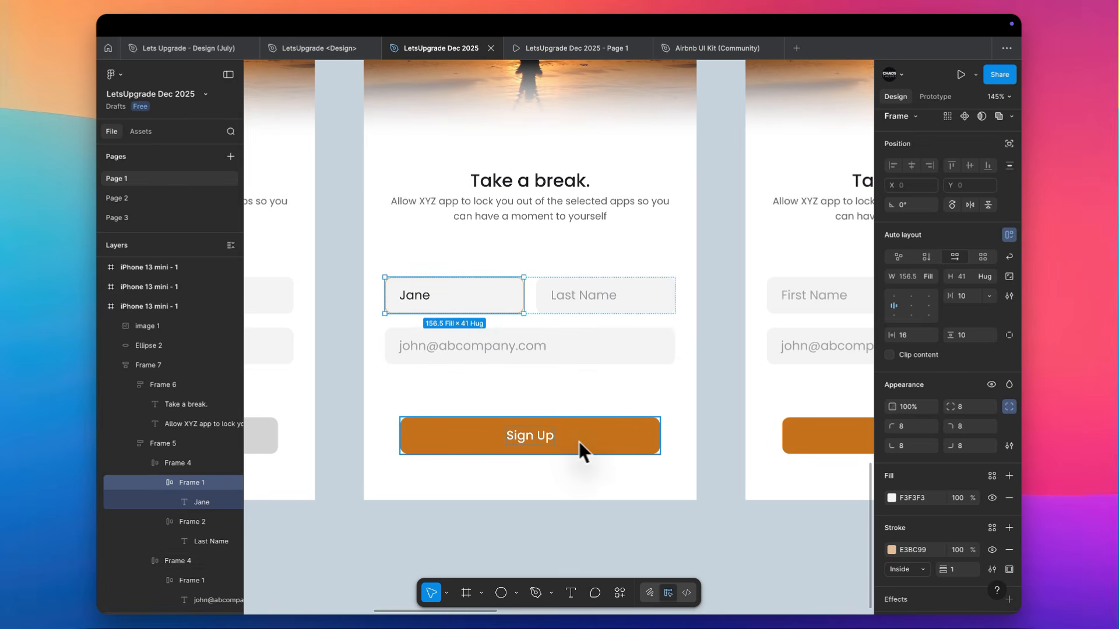
key(ctrl+alt+c)
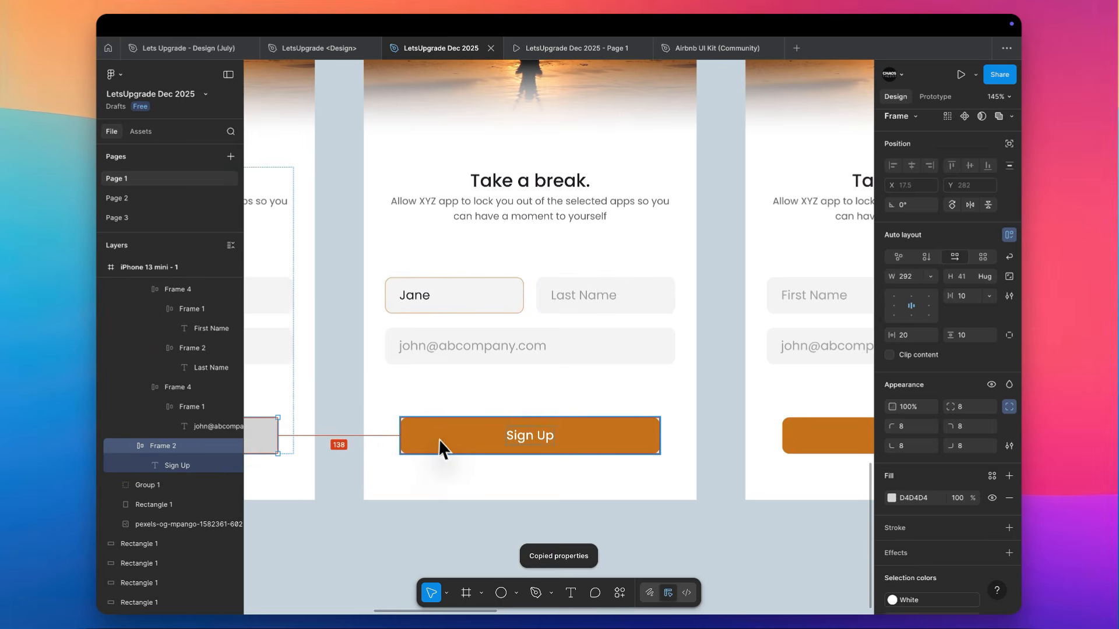
click(438, 438)
key(ctrl+alt+v)
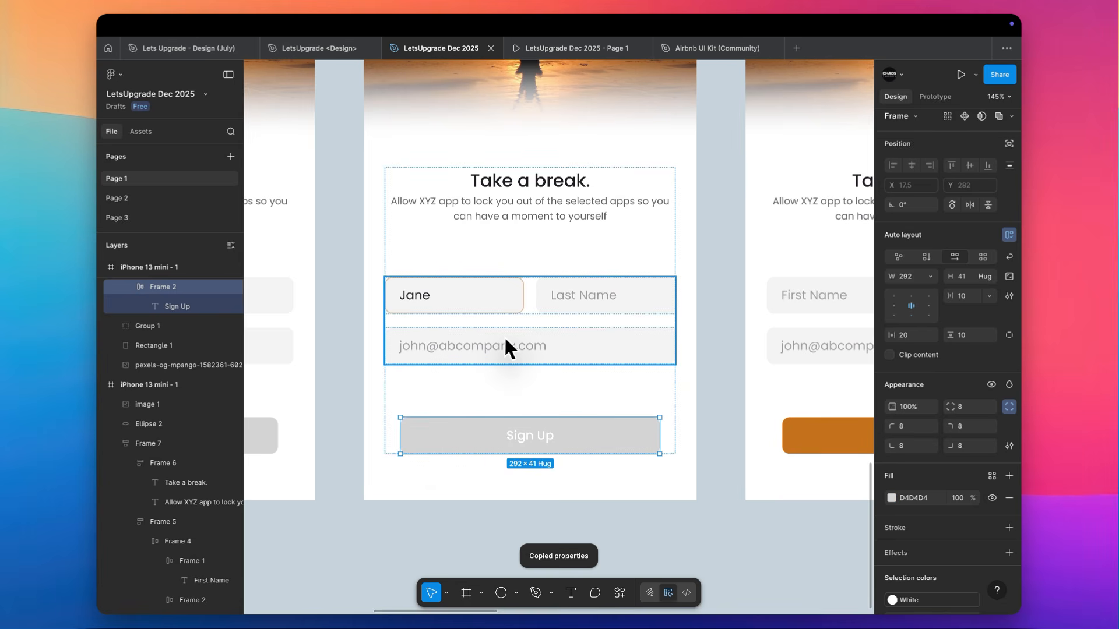
Copy the text properties of the second screen's filled-in first name onto the third screen's First Name placeholder
scroll(503, 336, down, 1)
scroll(504, 335, right, 1)
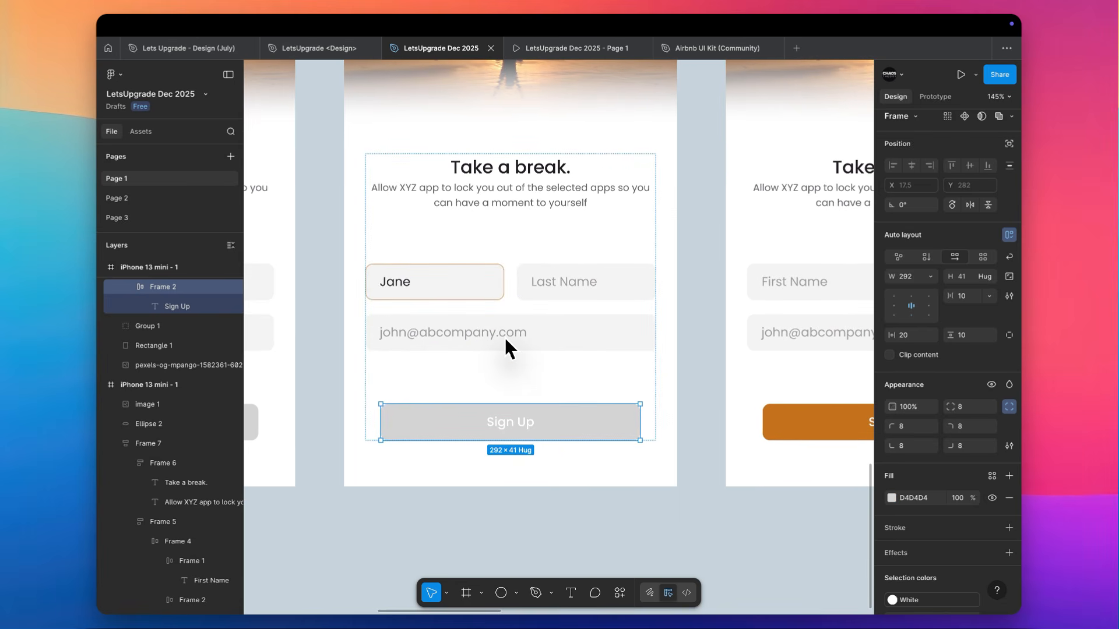
click(390, 282)
key(ctrl+alt+c)
click(789, 289)
key(ctrl+alt+v)
scroll(760, 289, right, 4)
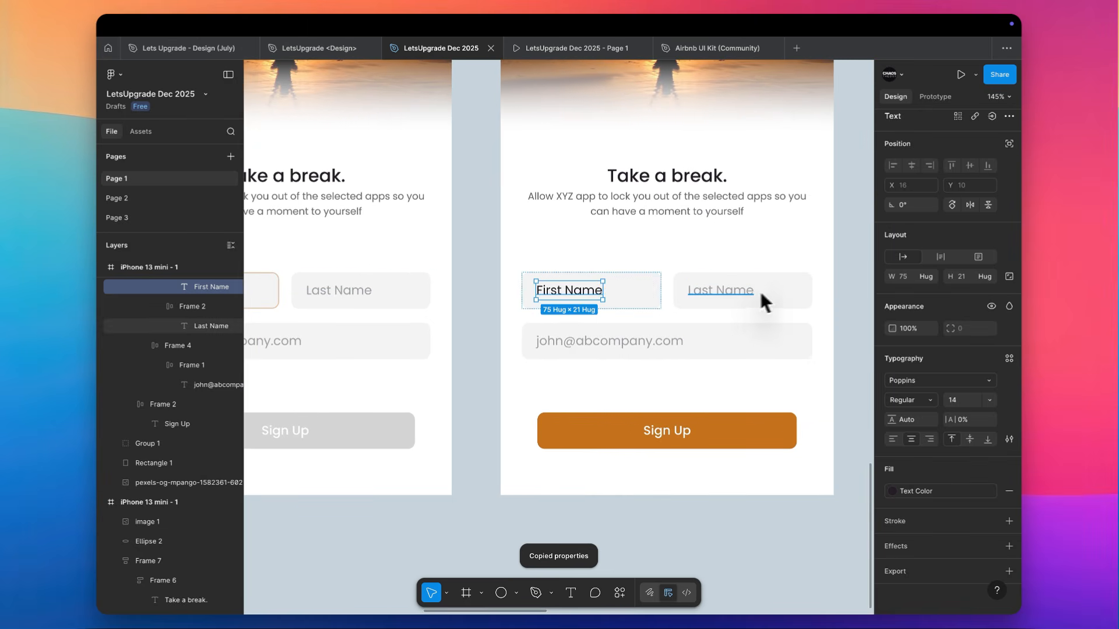
Replace the First Name placeholder on the third screen with the sample first name
scroll(725, 292, left, 1)
double_click(634, 305)
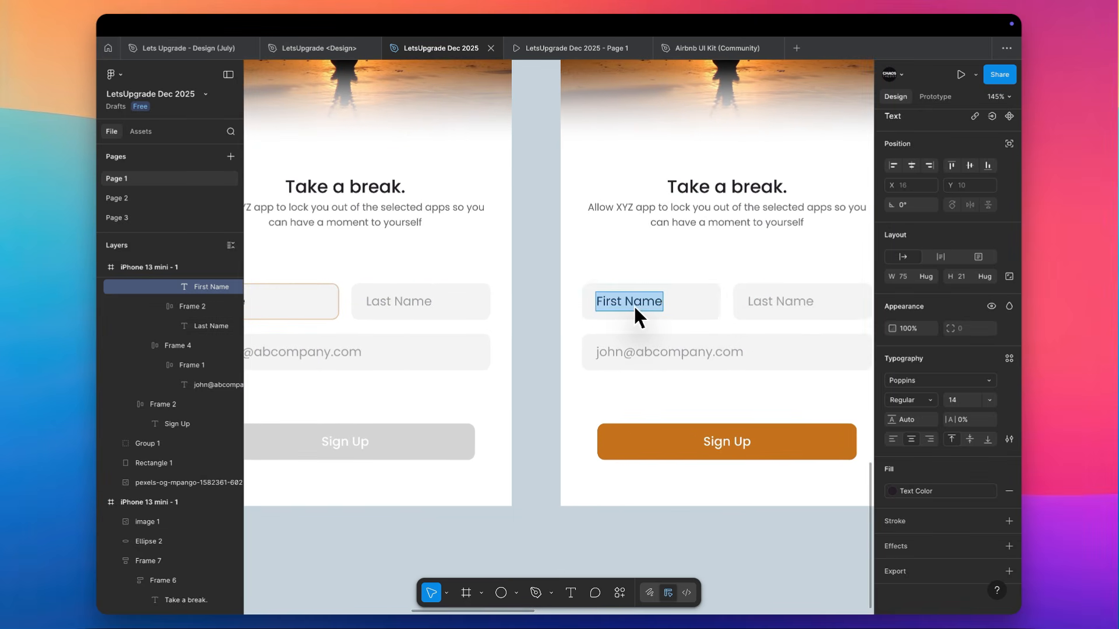
text(Jane)
scroll(634, 305, left, 2)
key(Escape)
scroll(634, 306, down, 5)
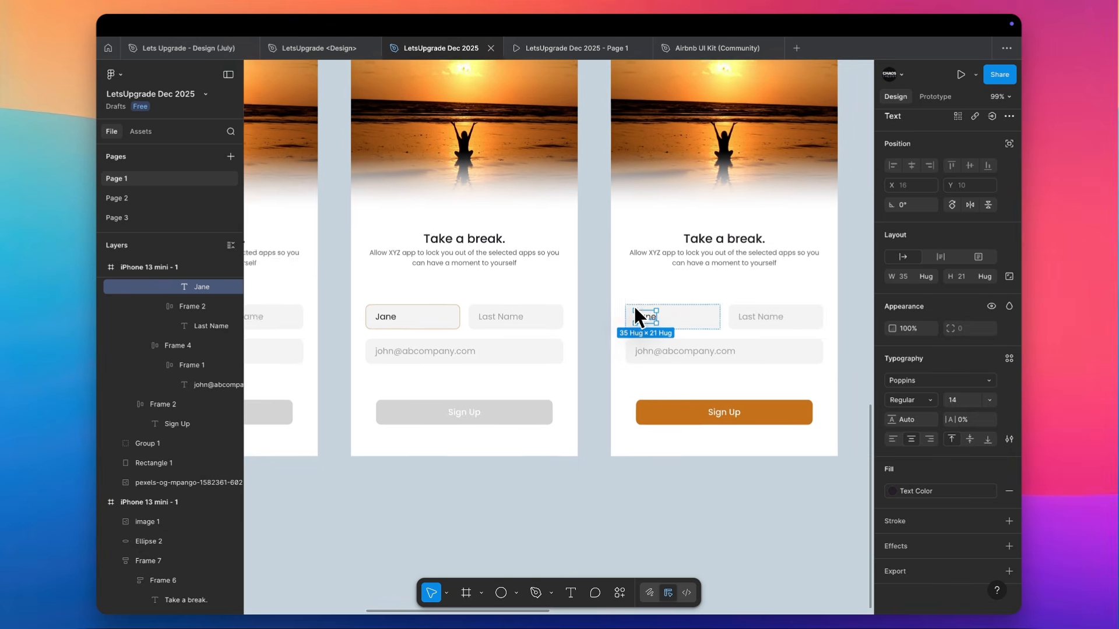
Copy the second screen's first name field properties, including the E3BC99 inside stroke, onto the third screen's Last Name field
click(405, 319)
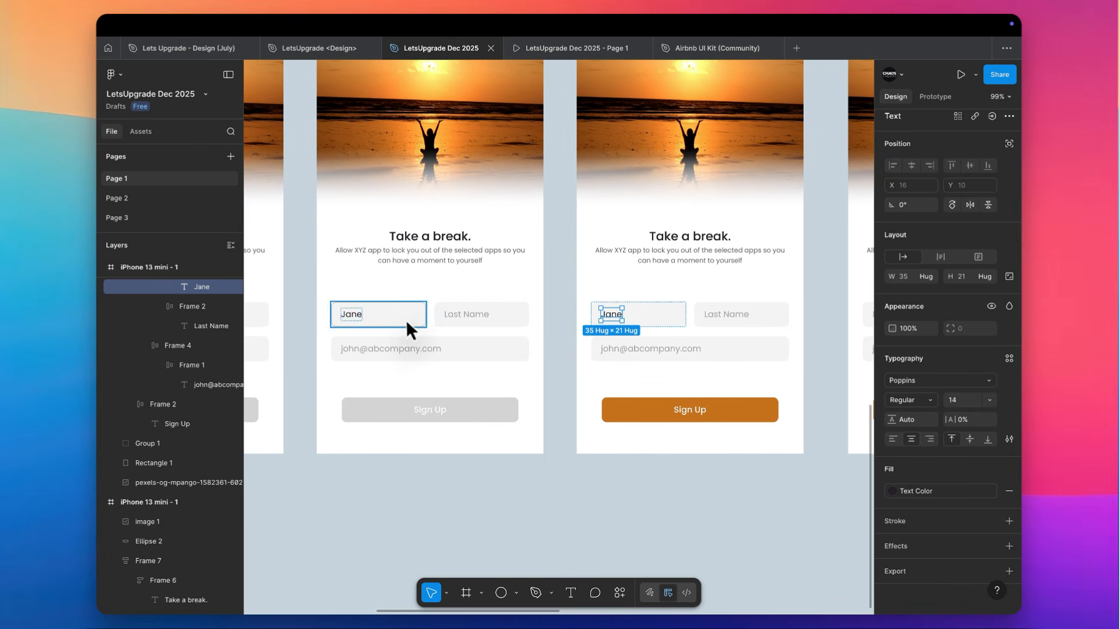
key(ctrl+alt+c)
click(767, 317)
key(ctrl+alt+v)
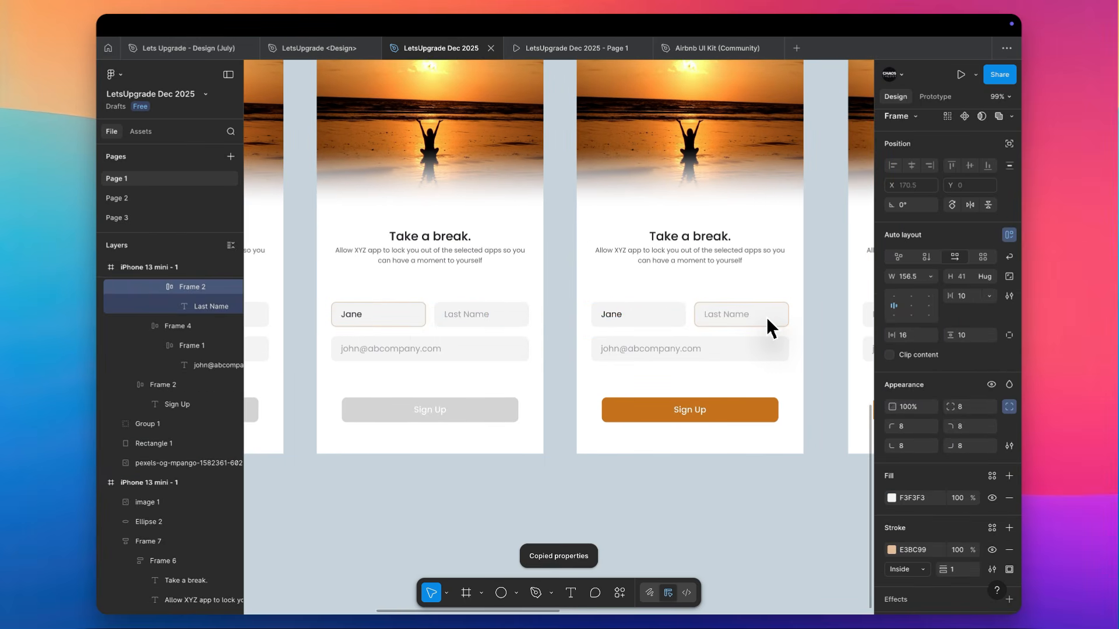
Copy the second screen's grey Sign Up button properties onto the third screen's Sign Up button
scroll(767, 316, down, 2)
scroll(767, 317, right, 3)
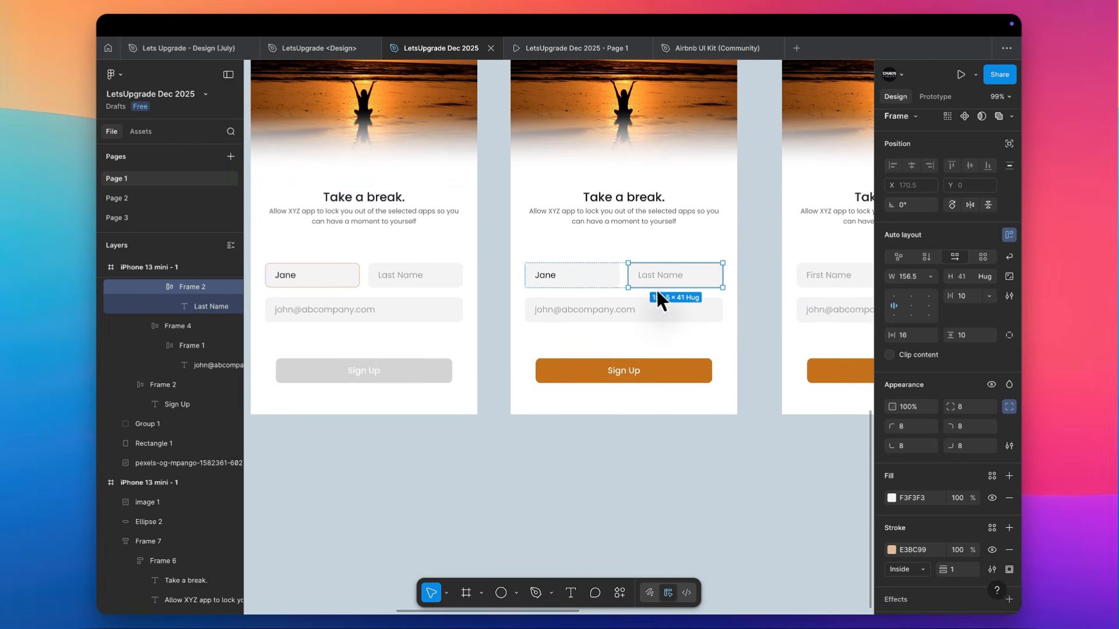
click(428, 371)
key(ctrl+alt+c)
click(554, 375)
key(ctrl+alt+v)
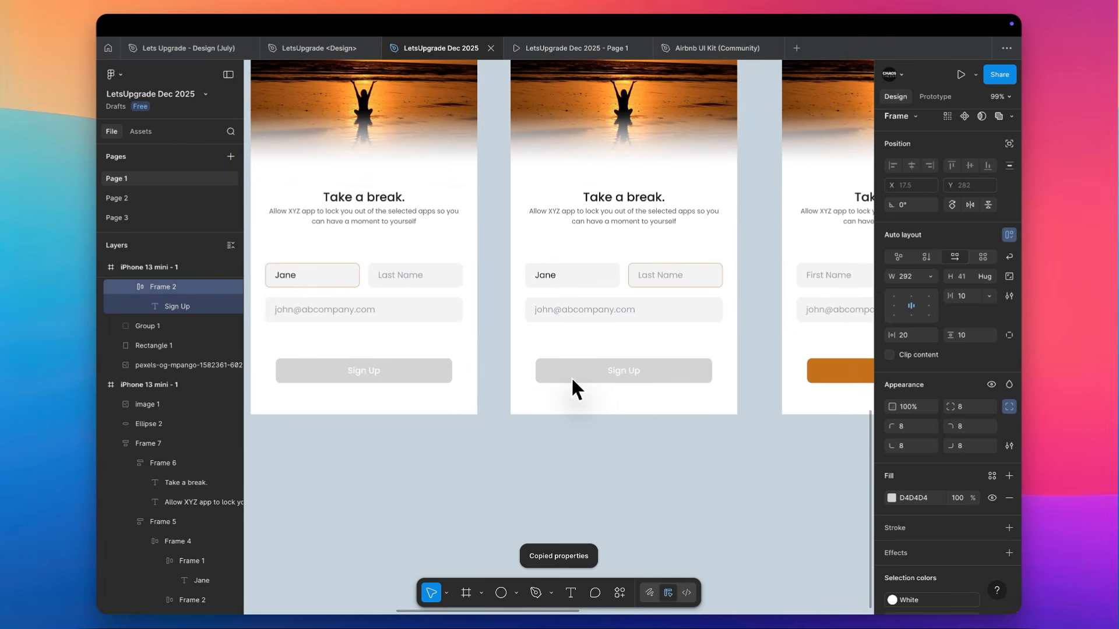
Replace the Last Name placeholder on the third screen with a sample last name and set its opacity to 100%
scroll(571, 376, right, 4)
scroll(568, 377, up, 1)
double_click(516, 289)
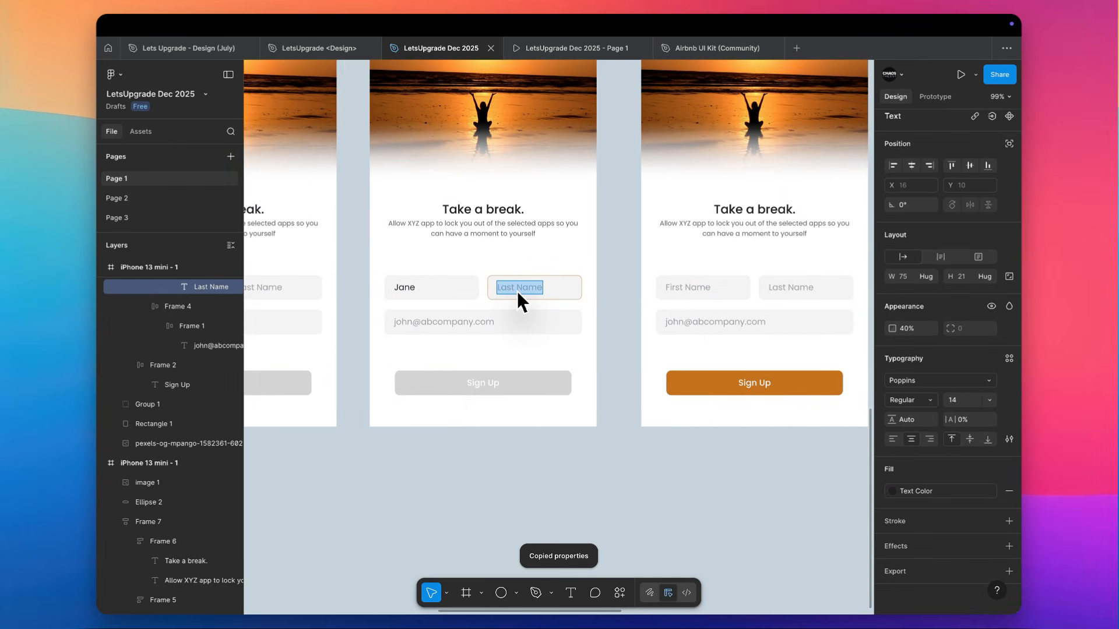
text(Doe)
key(Escape)
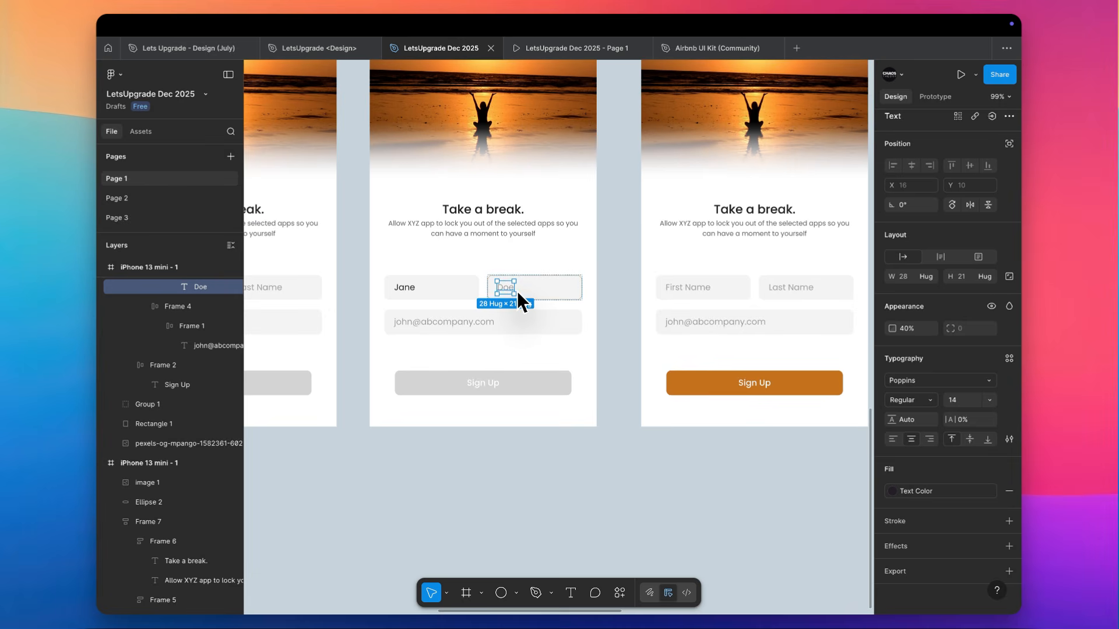
key(0)
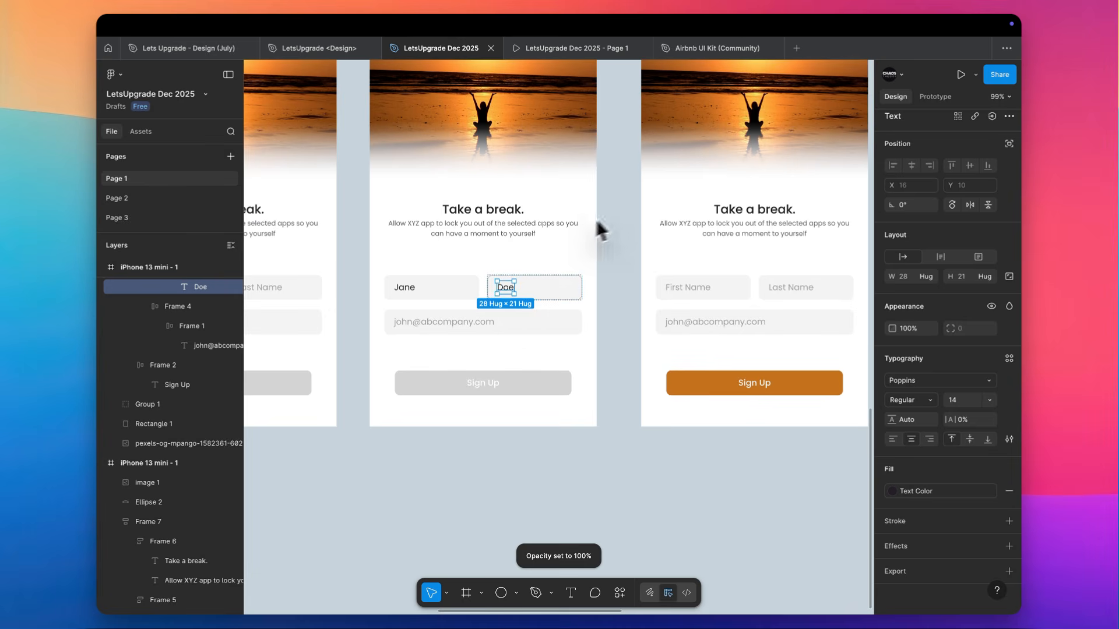
Apply the third screen's filled-in name text properties to the First Name and Last Name placeholders on the fourth screen
scroll(596, 227, right, 4)
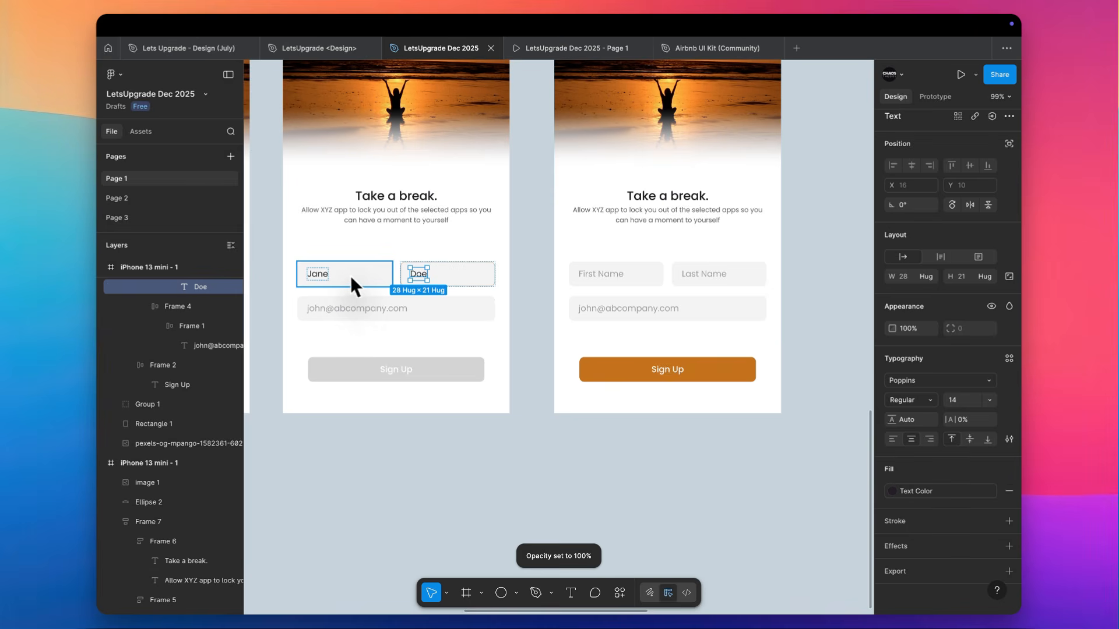
key(ctrl+alt+c)
click(600, 274)
key(ctrl+alt+v)
click(714, 277)
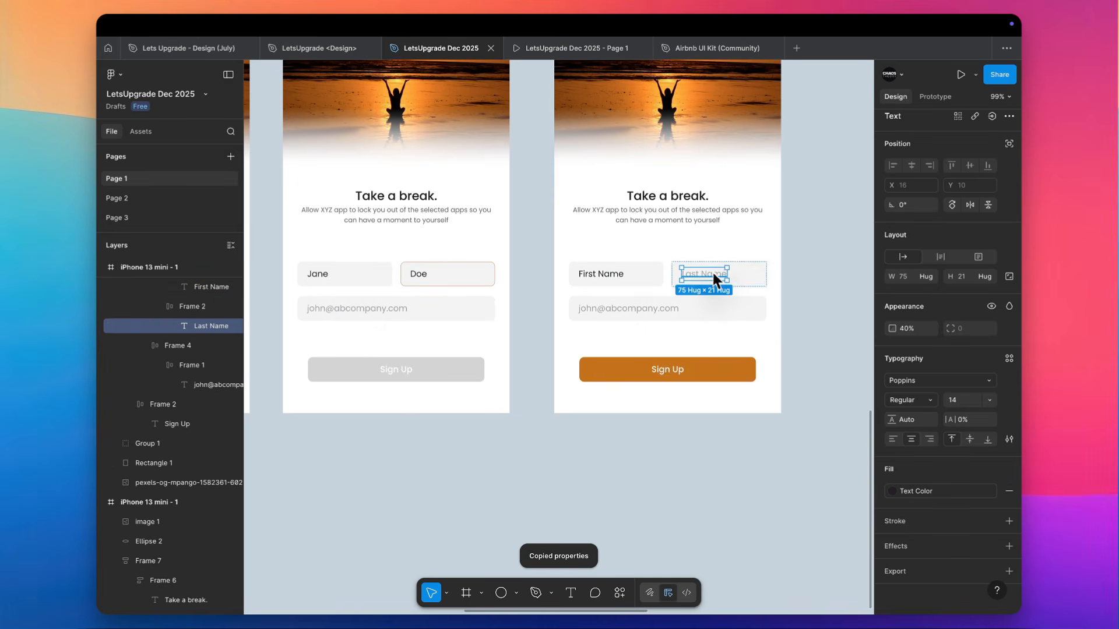
key(ctrl+alt+v)
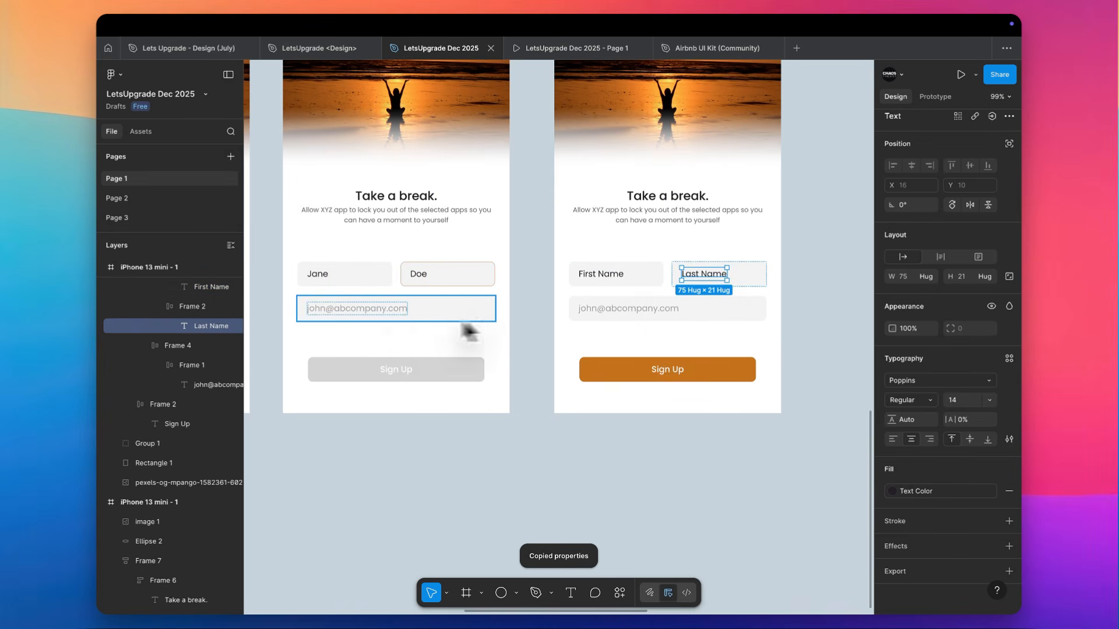
Replace the fourth screen's First Name and Last Name placeholders with the sample first and last names
double_click(614, 273)
text(Jaa)
key(BackSpace)
text(ne)
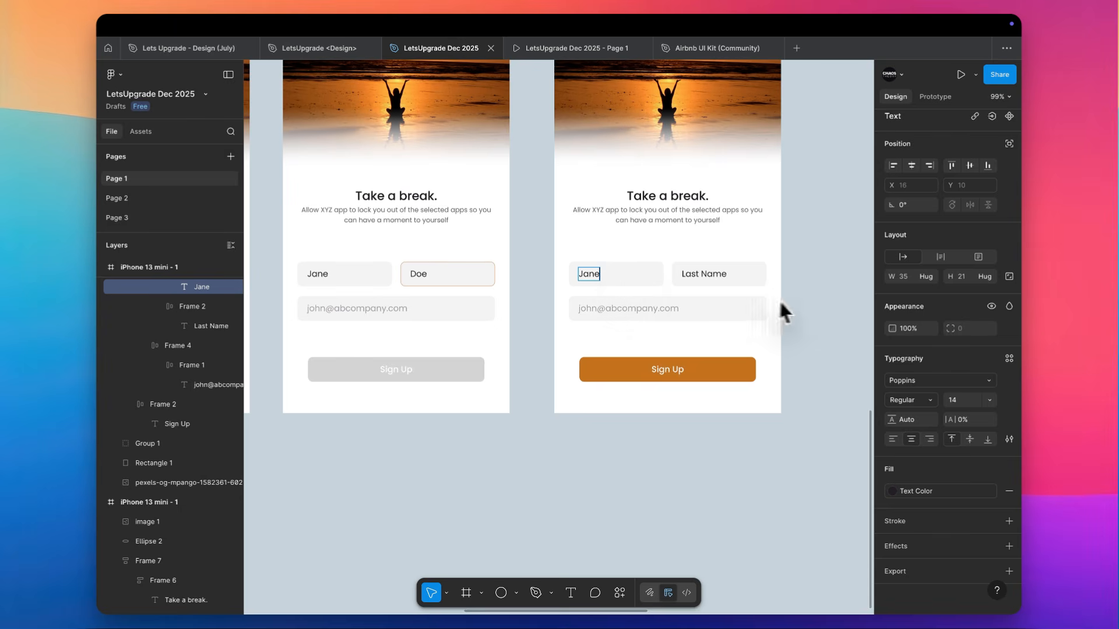
double_click(686, 274)
text(Doe)
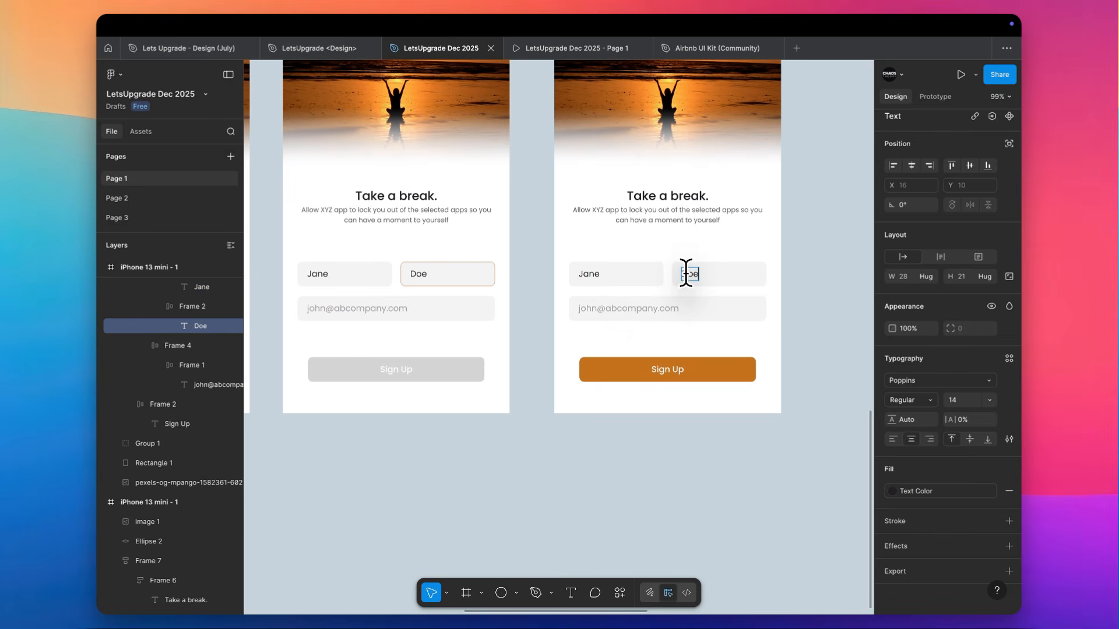
key(Escape)
Copy the third screen's last name field properties, including the E3BC99 inside stroke, onto the fourth screen's email field
click(487, 286)
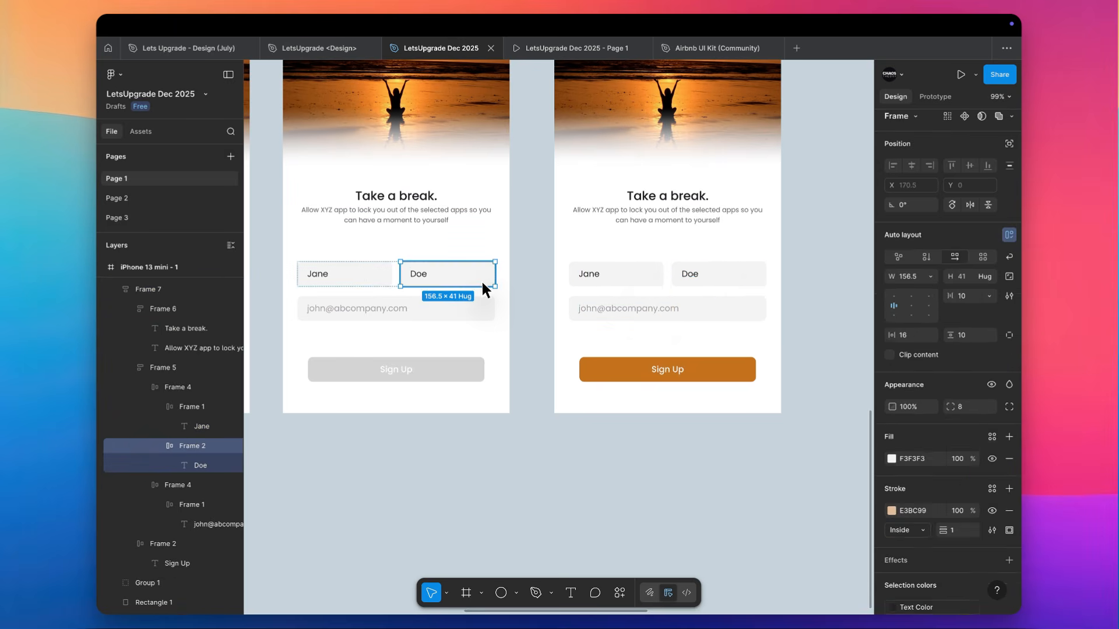
key(ctrl+alt+c)
click(722, 313)
key(ctrl+alt+v)
scroll(723, 312, right, 1)
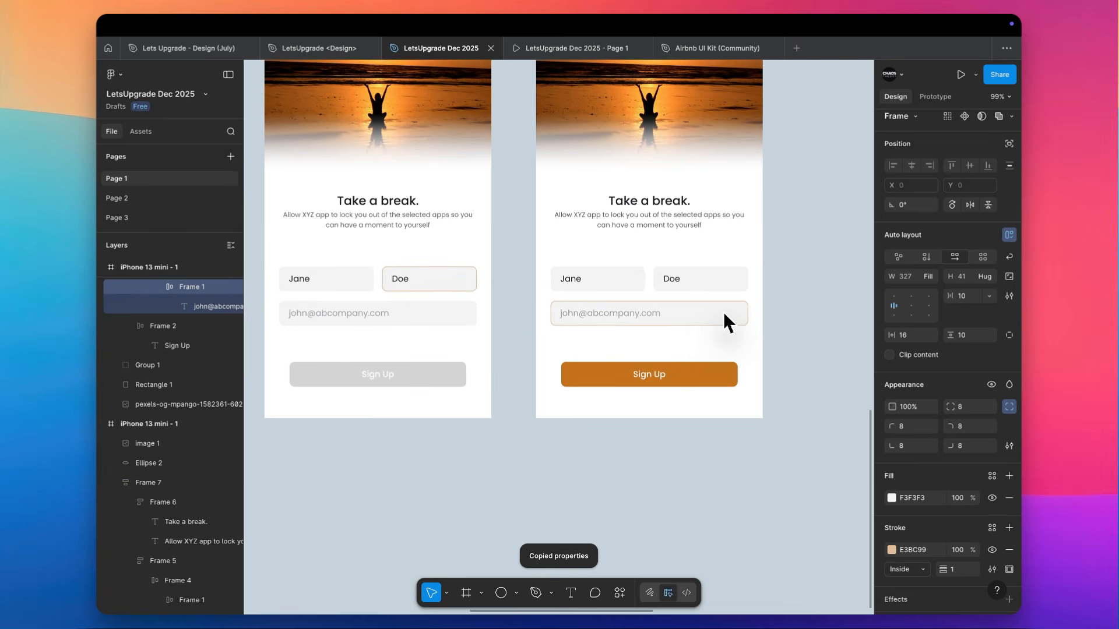
Replace the fourth screen's email placeholder with the beginning of a sample email address and set its opacity to 100%
click(642, 307)
double_click(638, 314)
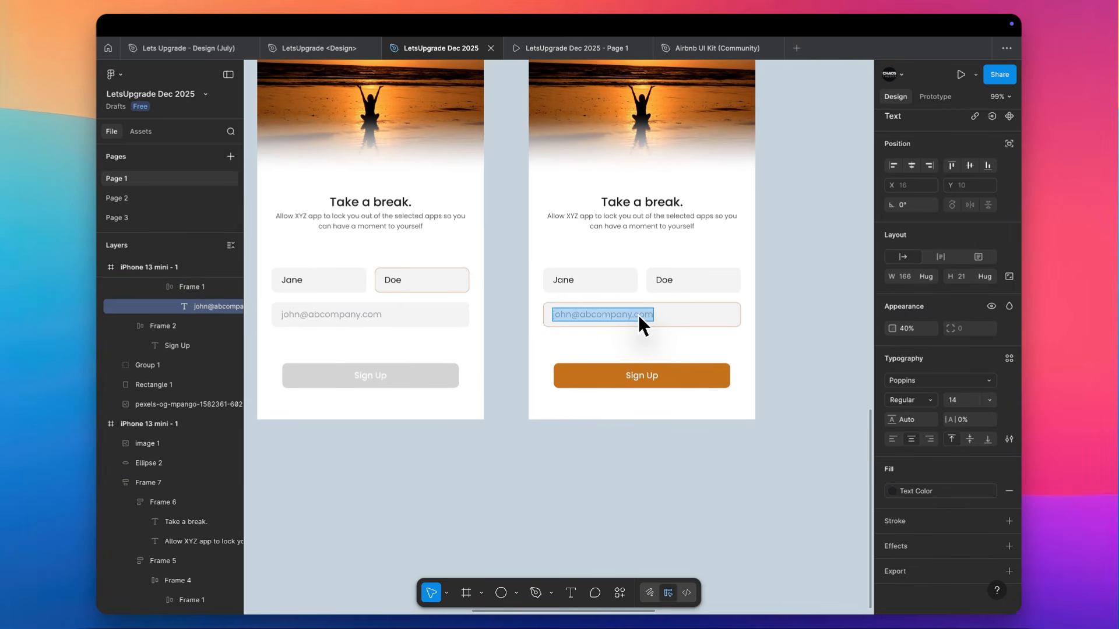
text(jane@)
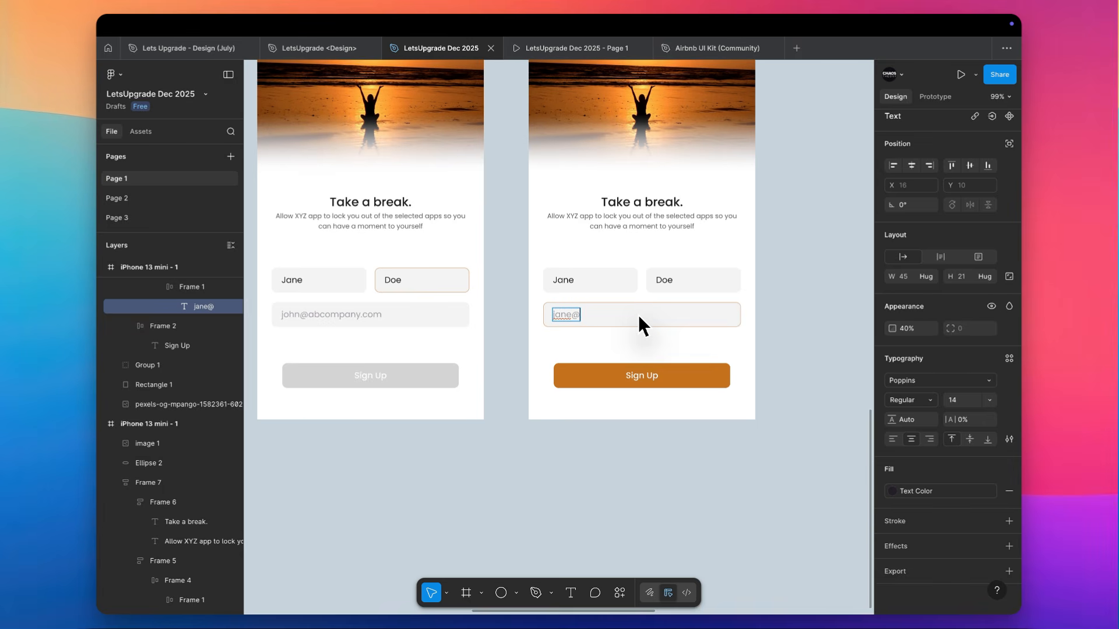
text(c)
key(Escape)
key(0)
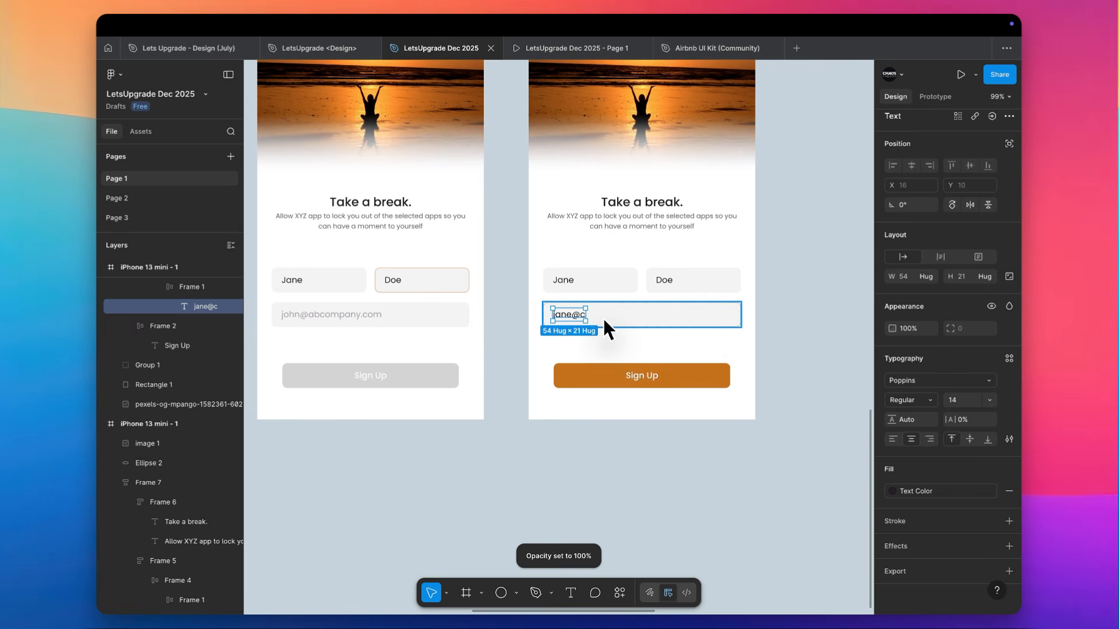
Complete the sample email address in the fourth screen's email field
scroll(605, 326, right, 3)
scroll(604, 326, up, 1)
key(Return)
key(Right)
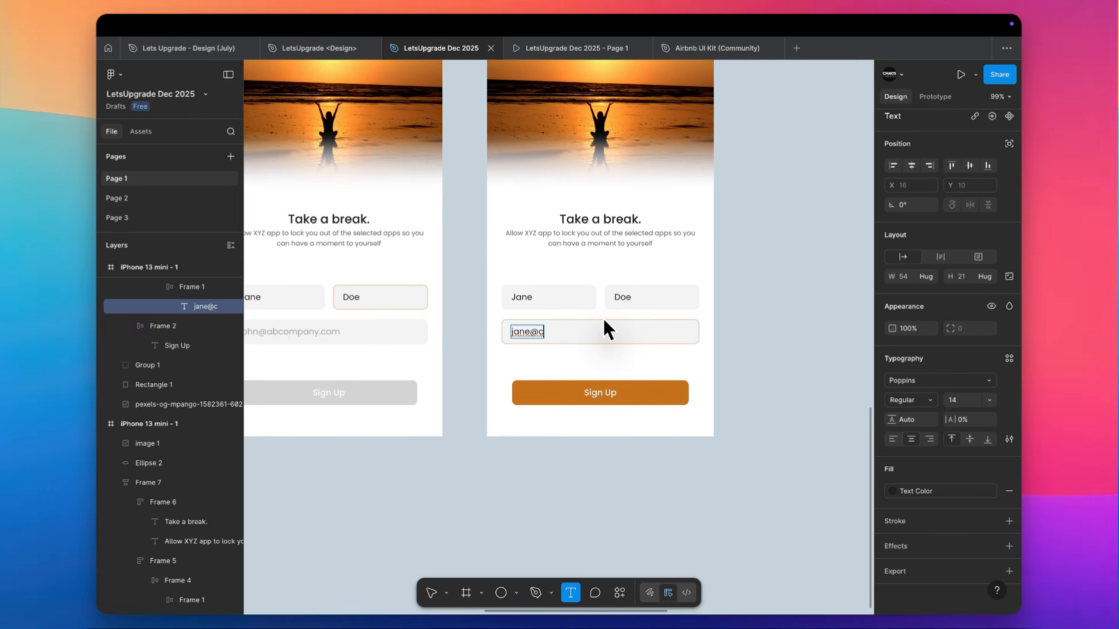
text(ompany.)
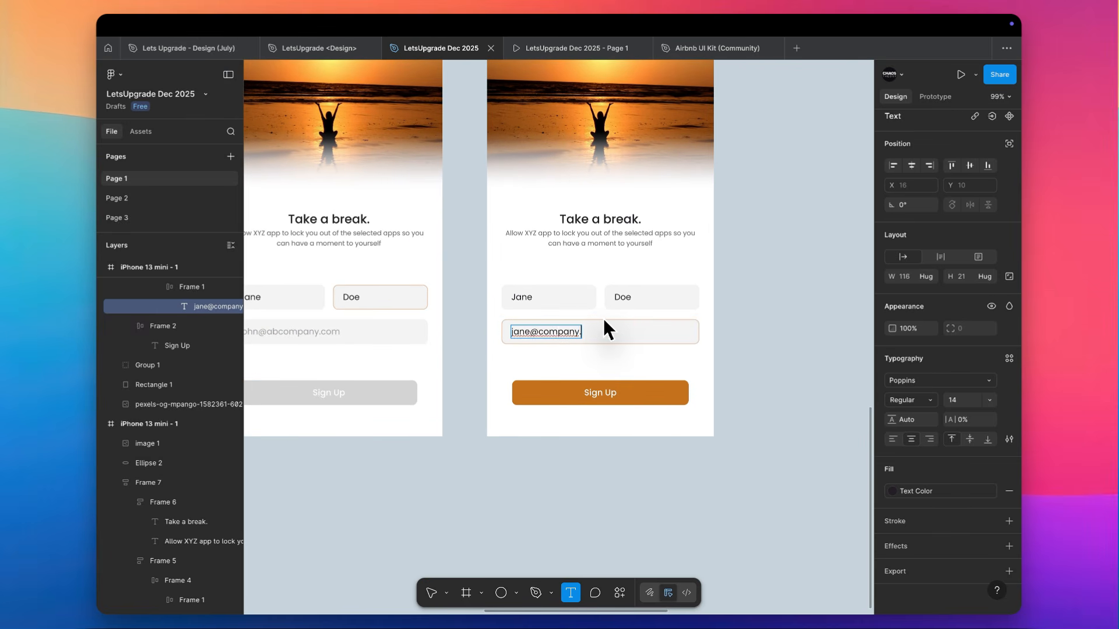
text(com)
click(728, 312)
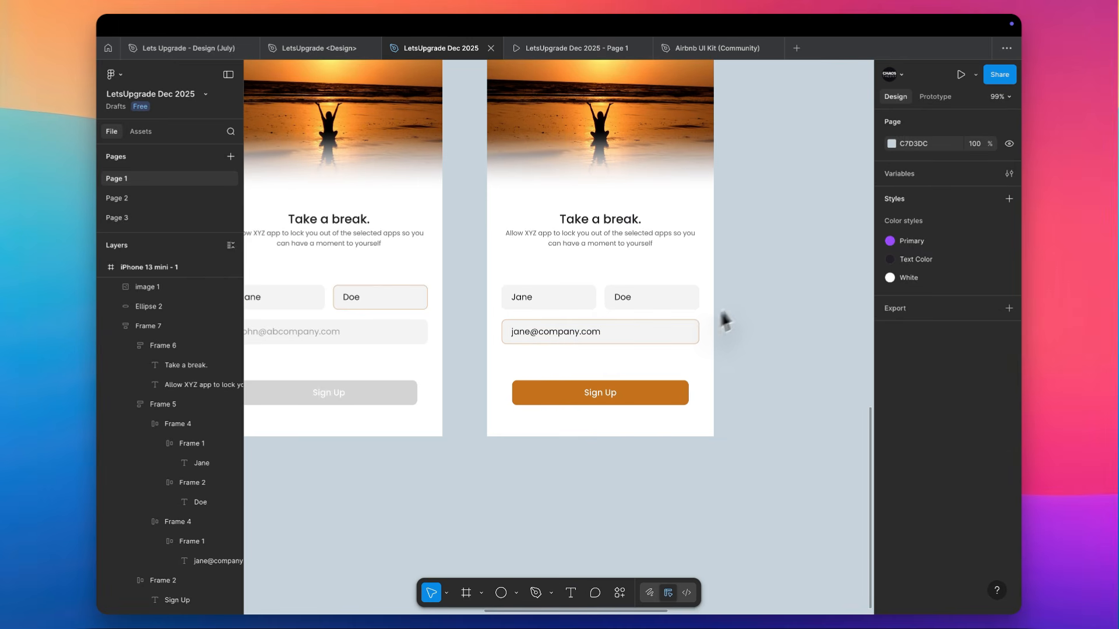
Duplicate the fully filled-in fourth screen and place the copy beside it to the right
scroll(603, 340, right, 4)
scroll(603, 341, up, 2)
scroll(603, 340, down, 5)
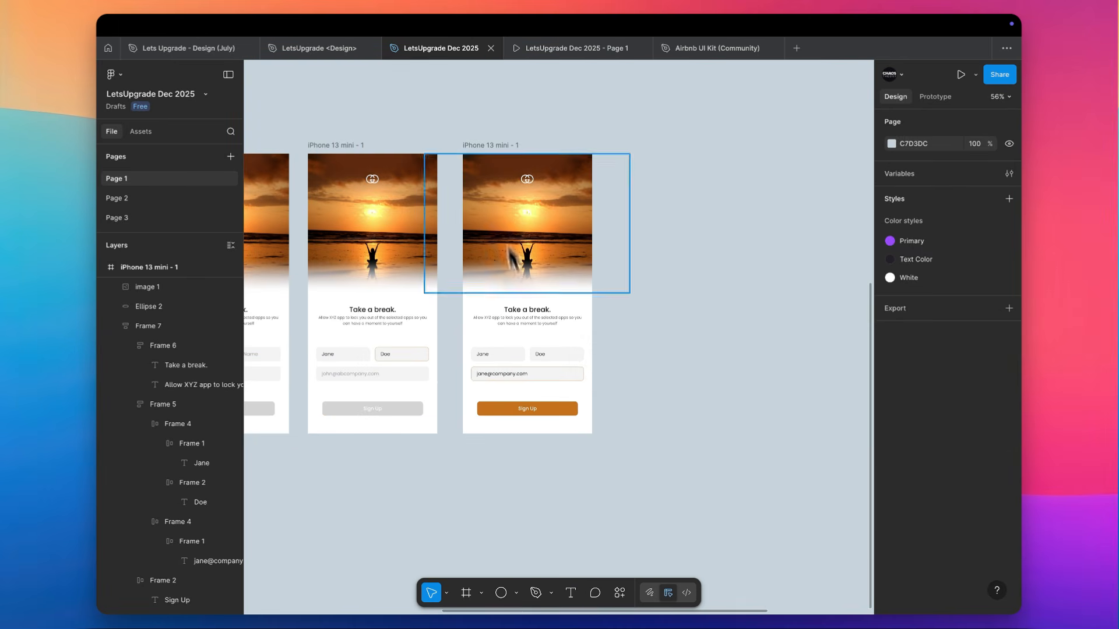
click(489, 147)
drag(489, 147, 634, 145)
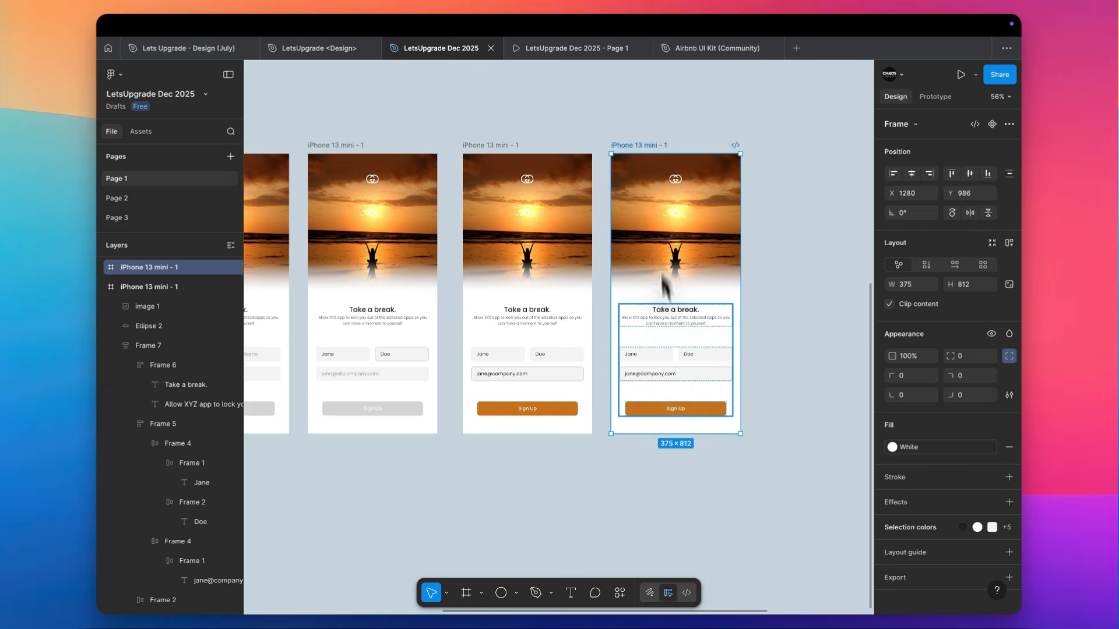
Copy the "Allow XYZ app" description on the new fifth screen and paste it below the email field
scroll(675, 389, up, 4)
scroll(672, 380, up, 2)
click(621, 212)
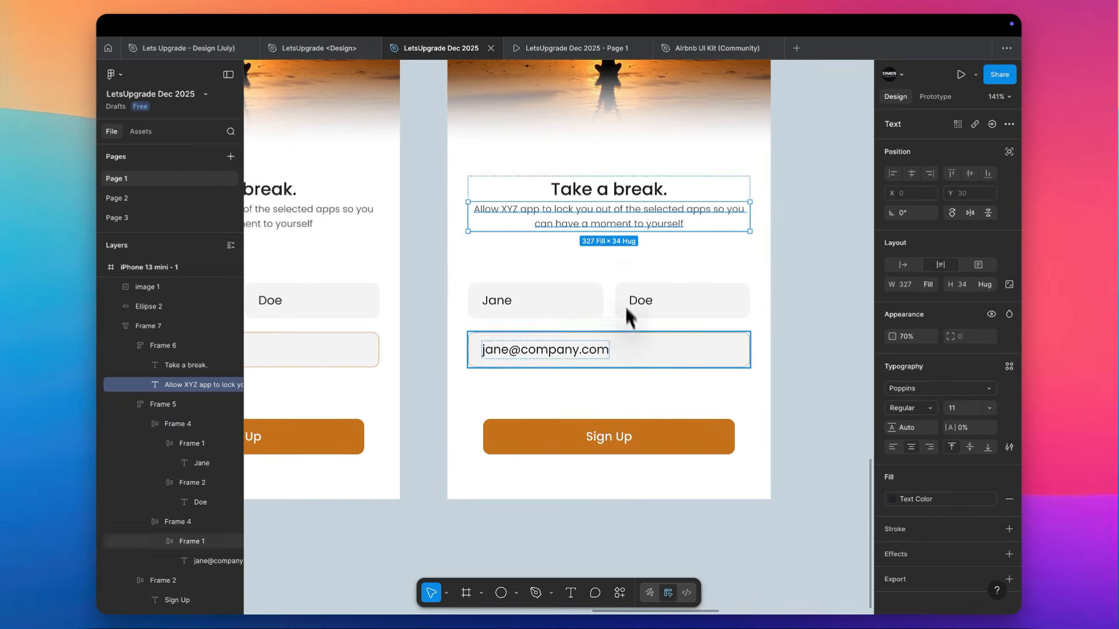
click(618, 340)
key(super+v)
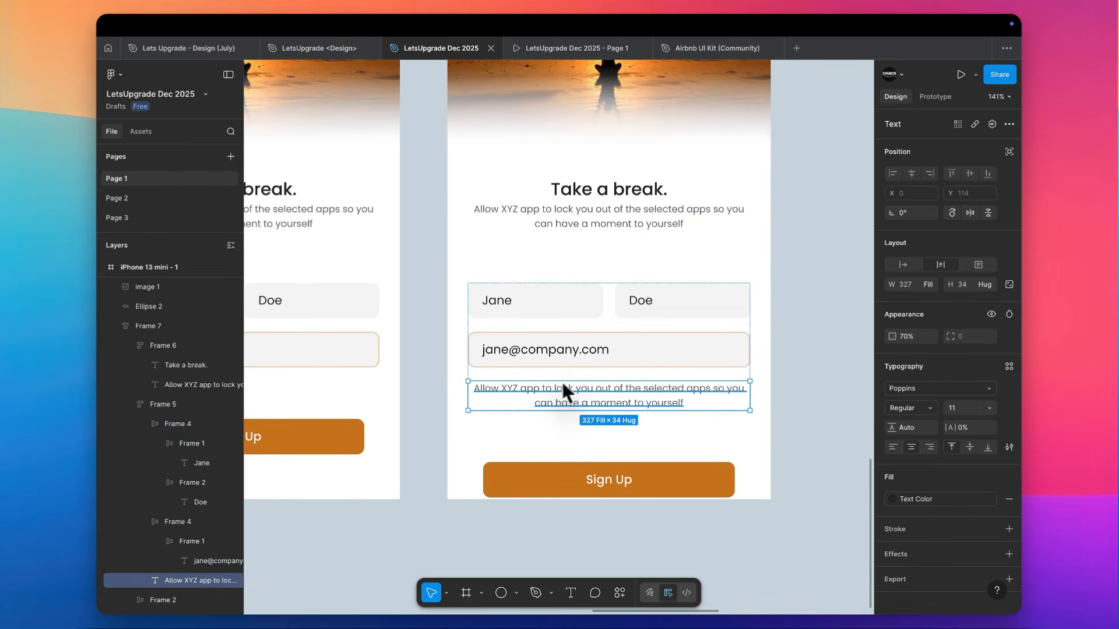
Wrap the fifth screen's email field and the pasted text in a vertical auto layout with a gap of 6
shift+click(595, 352)
key(shift+a)
click(967, 304)
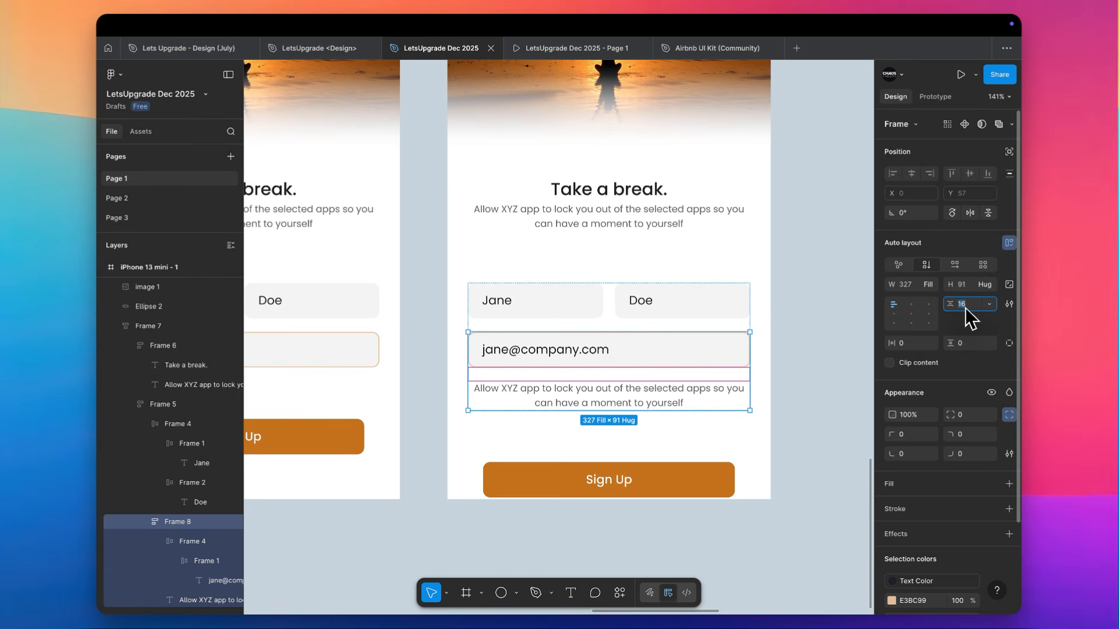
text(6)
key(Return)
Left-align the pasted text below the fifth screen's email field and set its fill to the page's red, BA2828
super+click(641, 385)
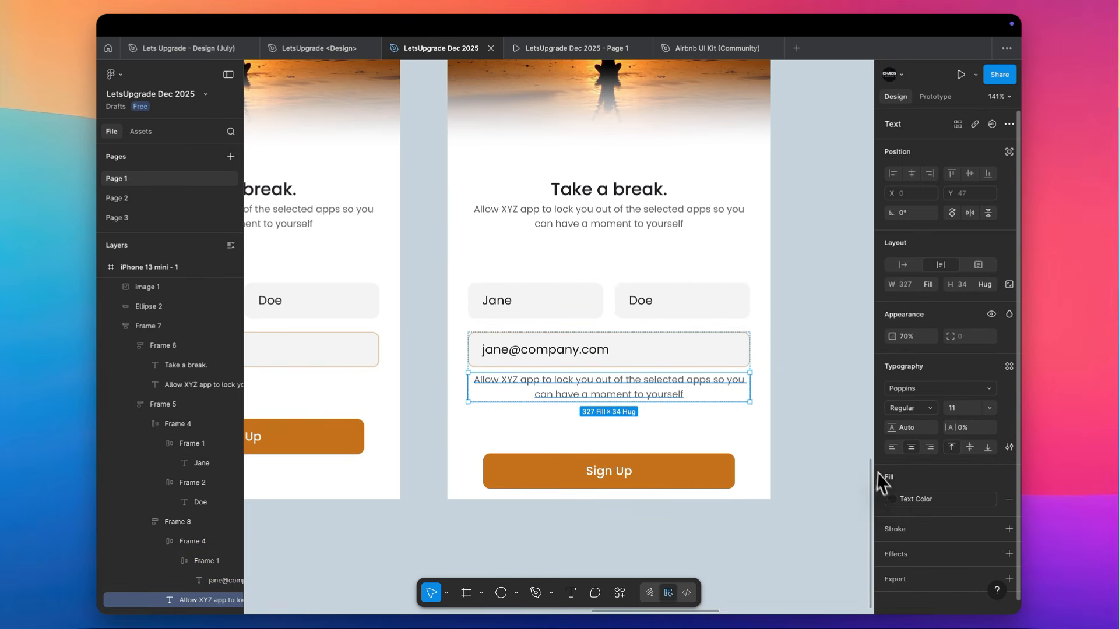
click(893, 448)
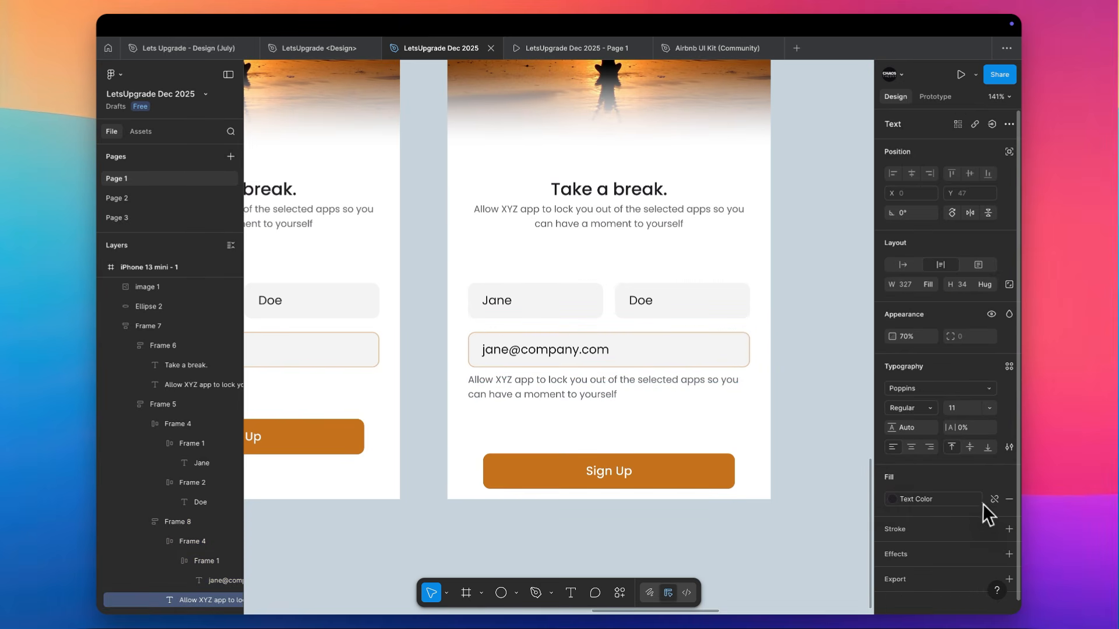
click(991, 501)
click(892, 499)
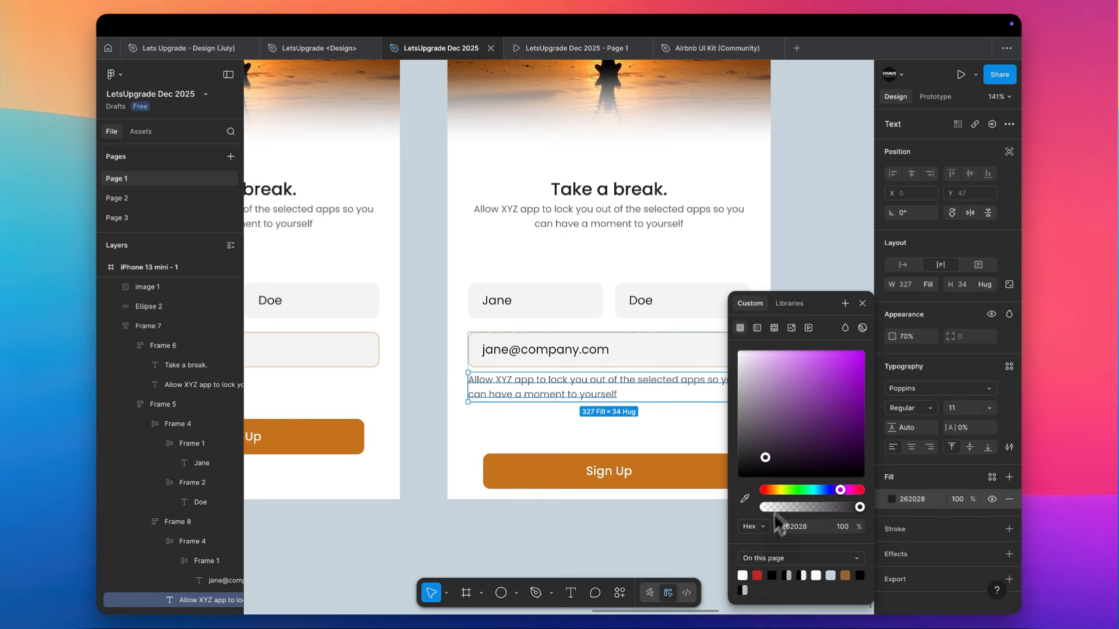
click(757, 576)
Delete the @ sign from the sample email address in the fifth screen's email field
scroll(547, 396, up, 3)
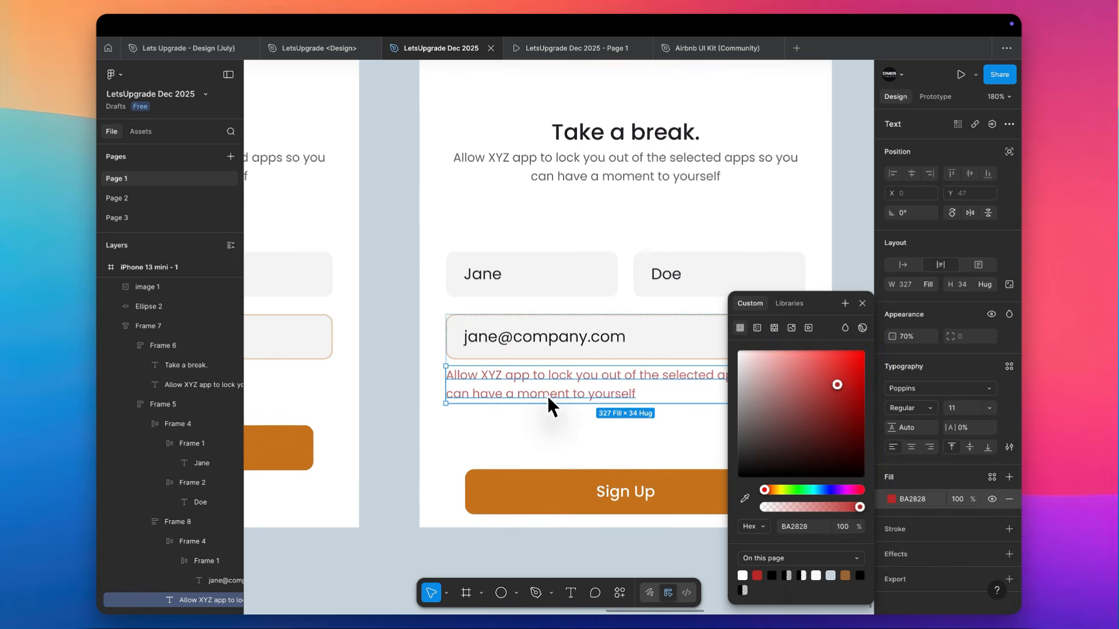
double_click(547, 397)
double_click(515, 343)
key(BackSpace)
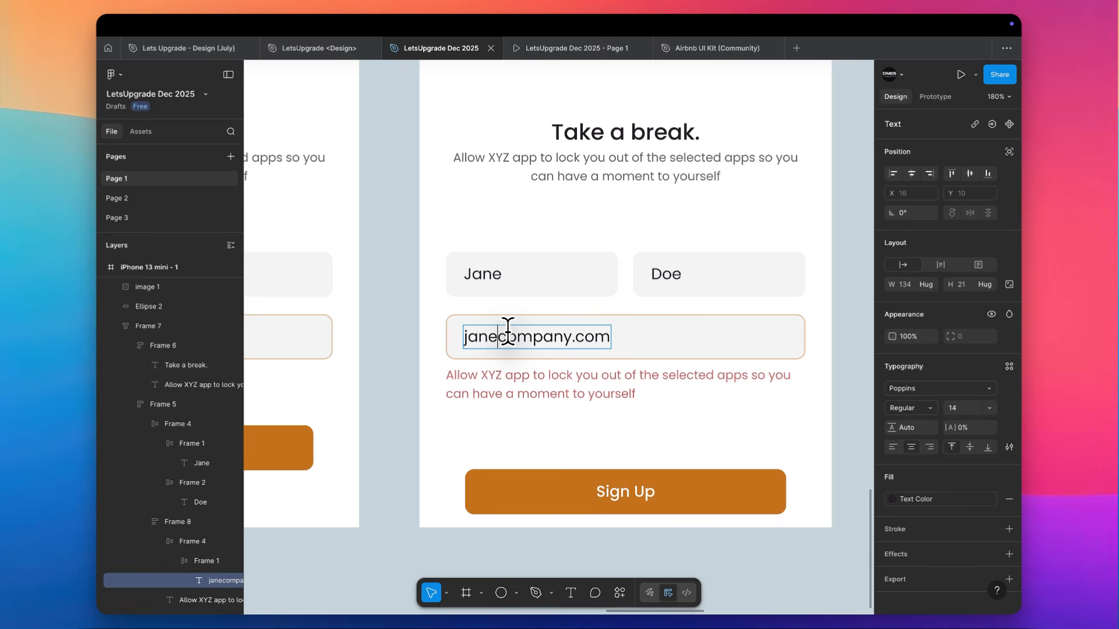
Replace the red text below the email field with "Enter a valid email ID to proceed."
double_click(506, 382)
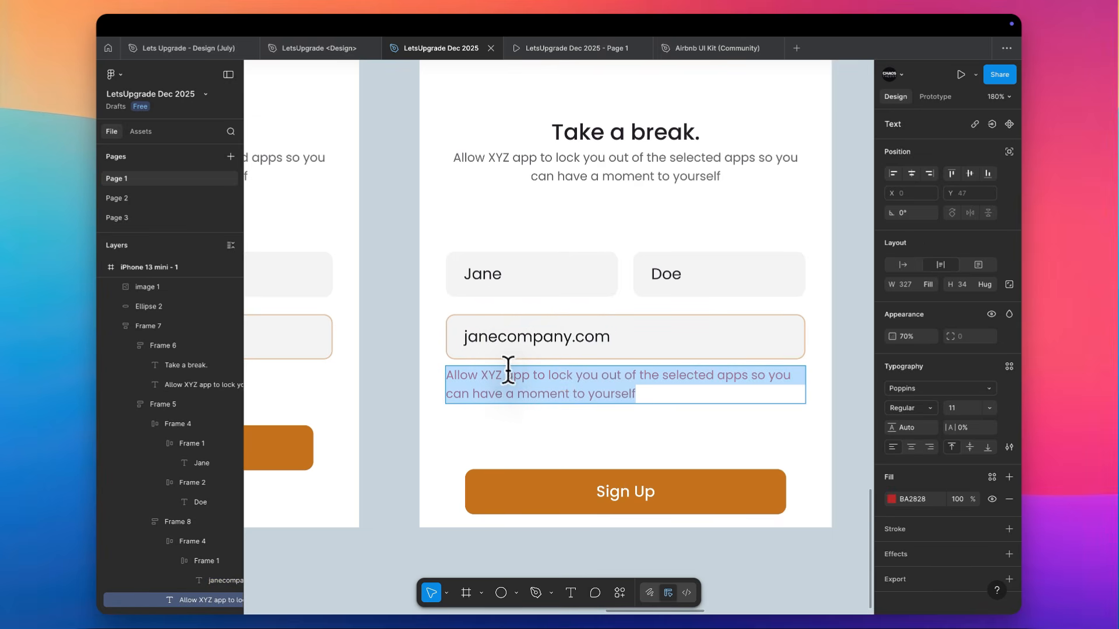
text(Enter a valid num)
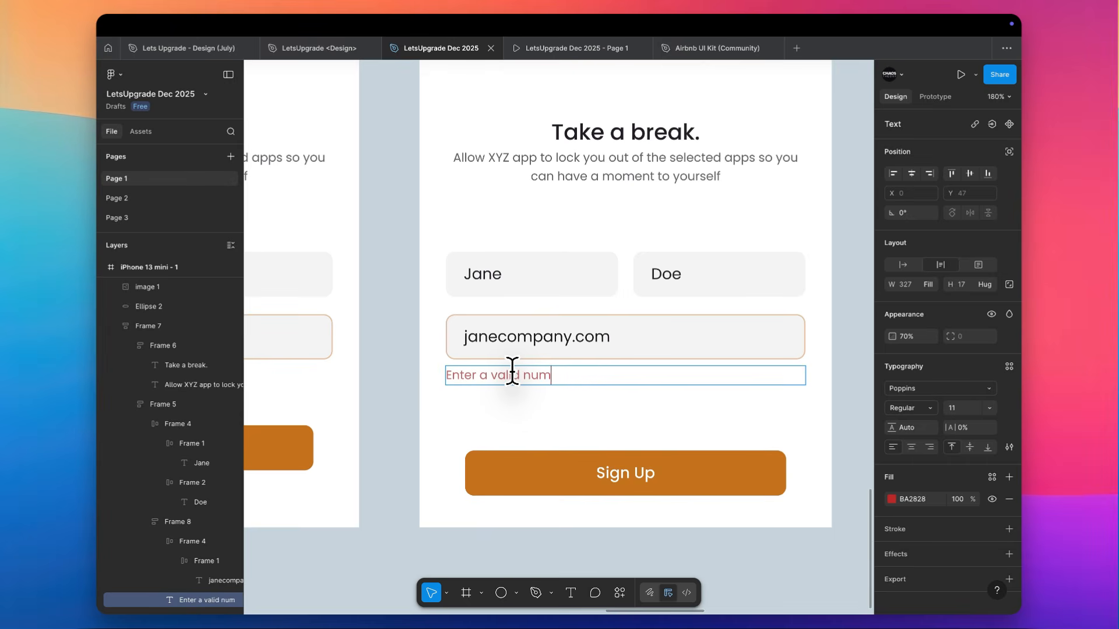
key(BackSpace)
key(BackSpace)
key(BackSpace)
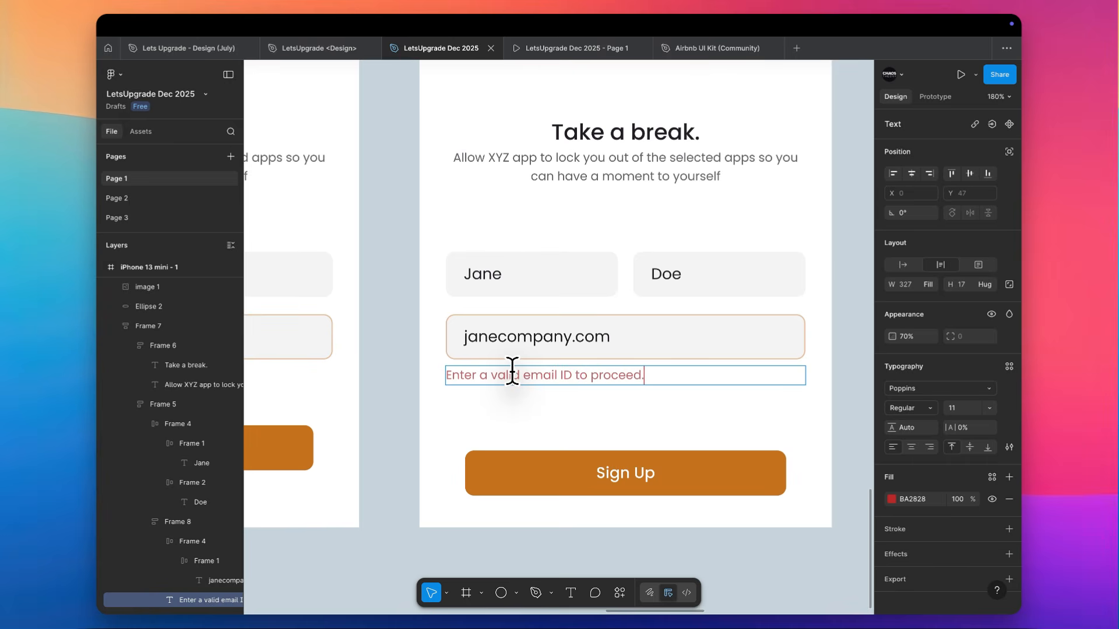
scroll(512, 373, down, 3)
key(Escape)
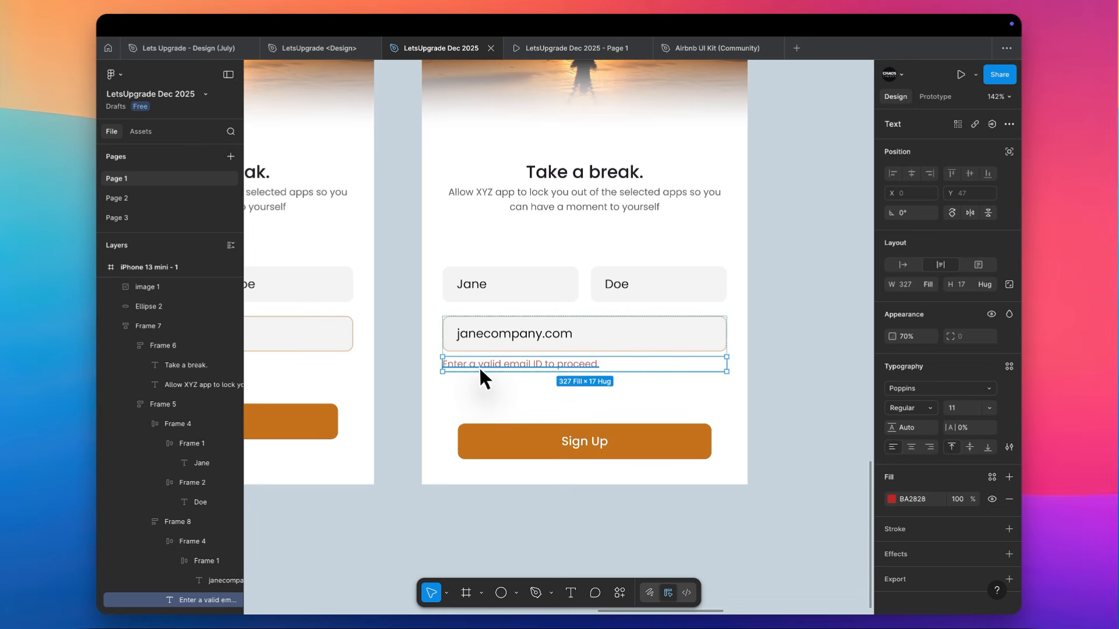
Search Downloads for "alert" and place the alert-svgrepo-com-2.svg icon on the empty canvas below the screens
scroll(373, 414, up, 3)
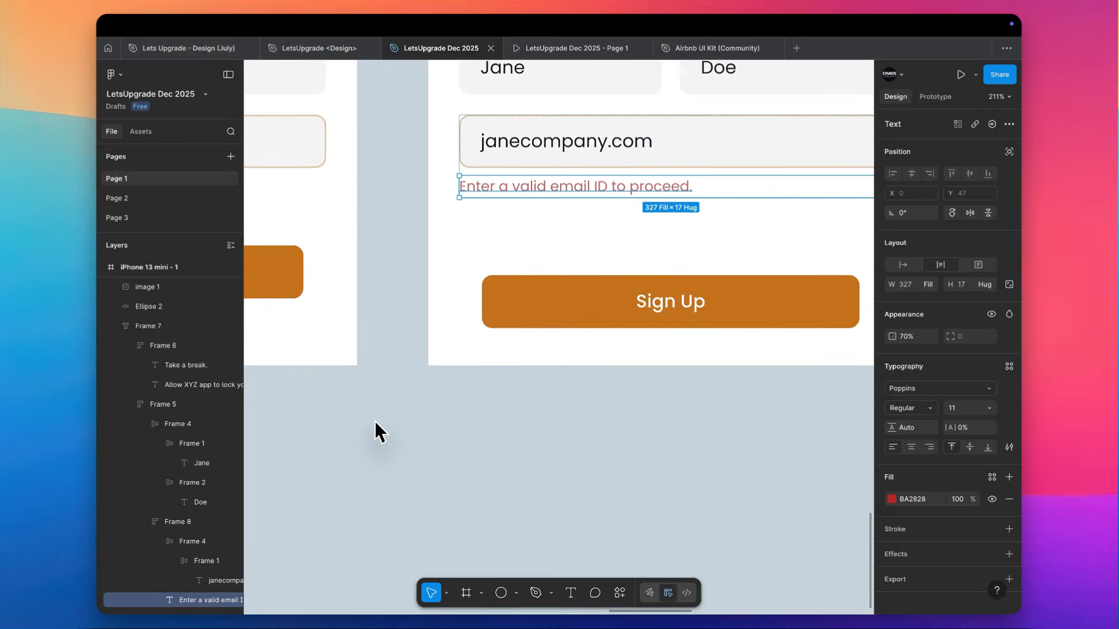
scroll(375, 429, down, 2)
click(685, 507)
key(super+shift+k)
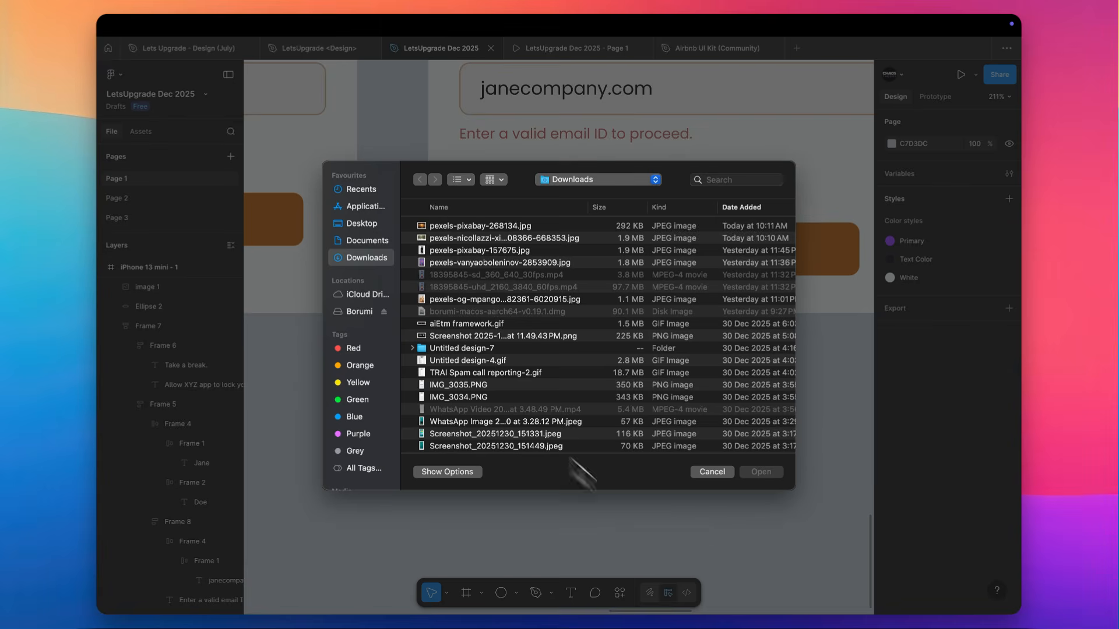
click(730, 180)
text(alert)
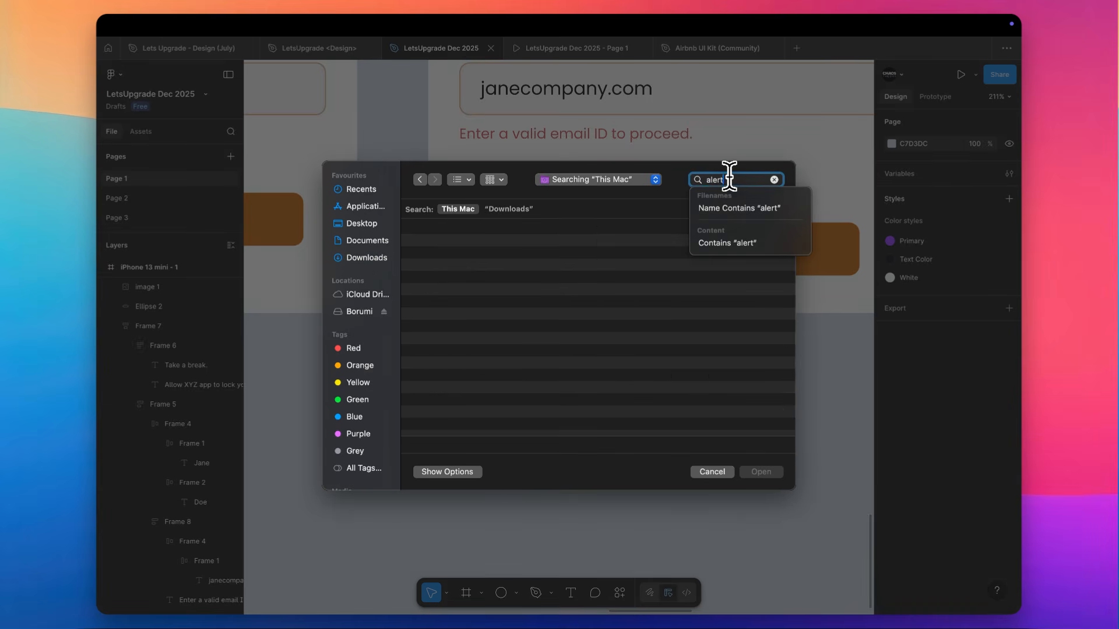
click(512, 207)
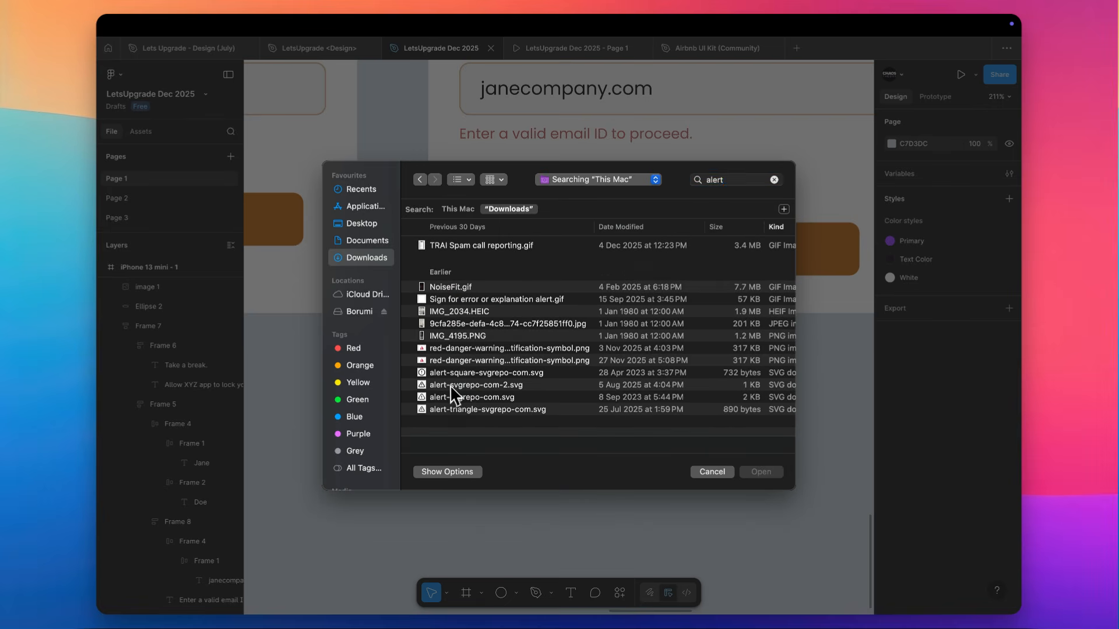
double_click(450, 384)
scroll(449, 383, down, 5)
scroll(448, 383, down, 3)
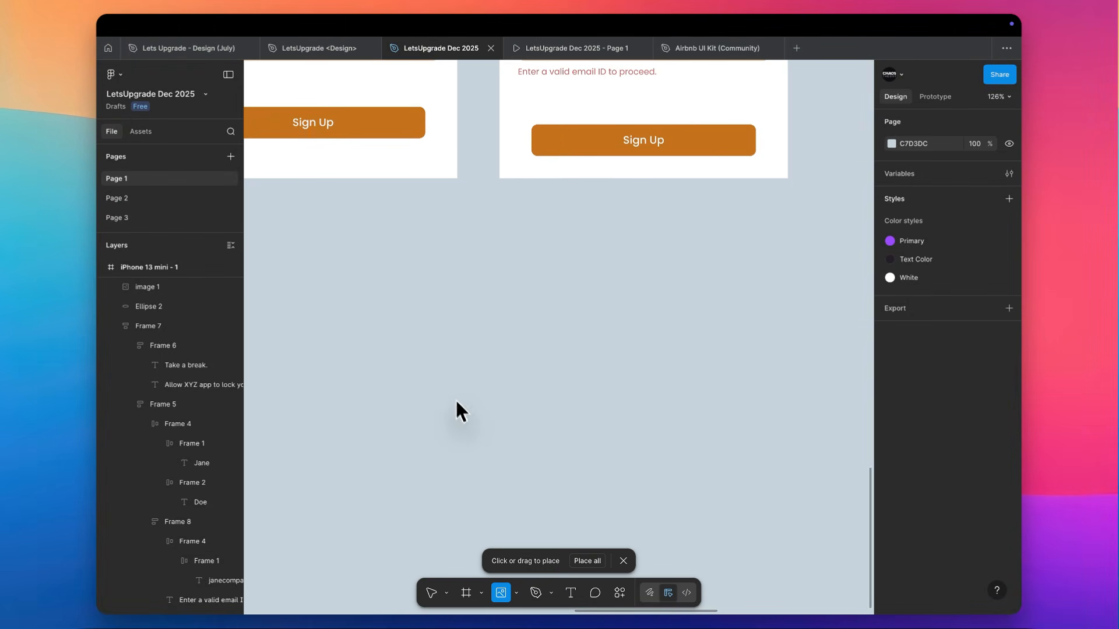
click(459, 407)
Scale the alert icon down to 14 × 14, then cut it and paste it directly below the error message
scroll(460, 407, down, 2)
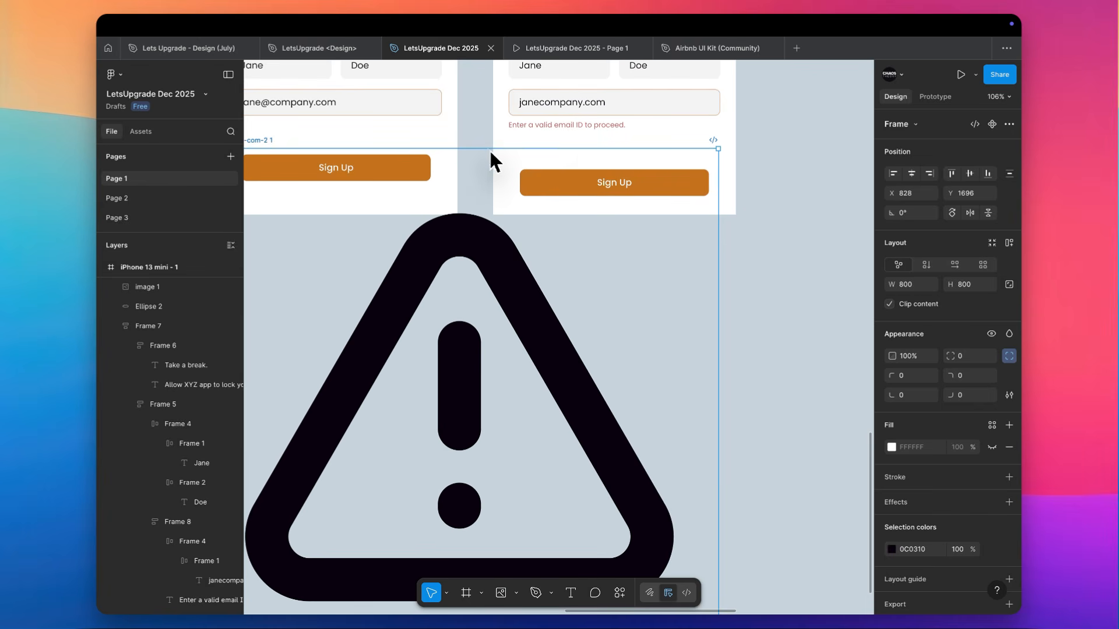
key(k)
drag(487, 149, 476, 407)
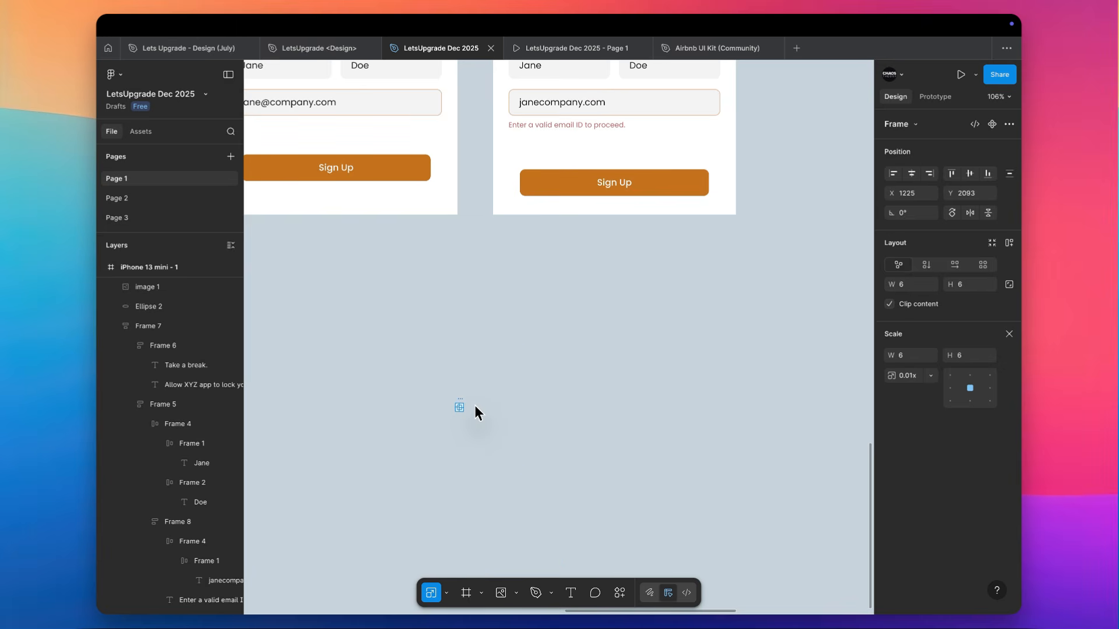
key(super+x)
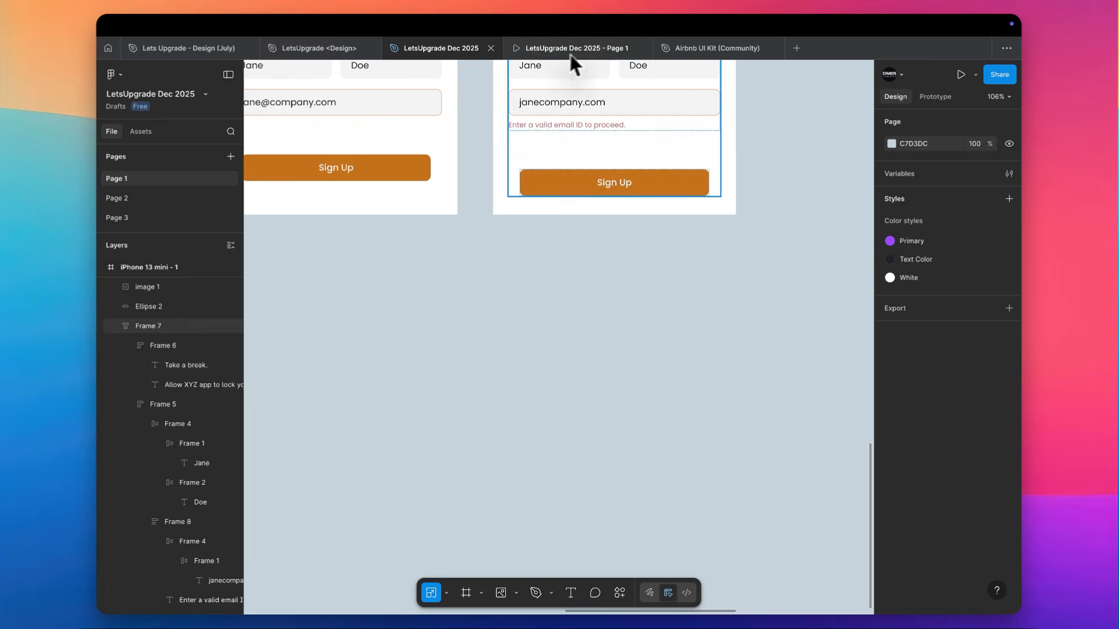
scroll(529, 109, up, 10)
scroll(526, 128, up, 1)
super+click(482, 245)
key(super+v)
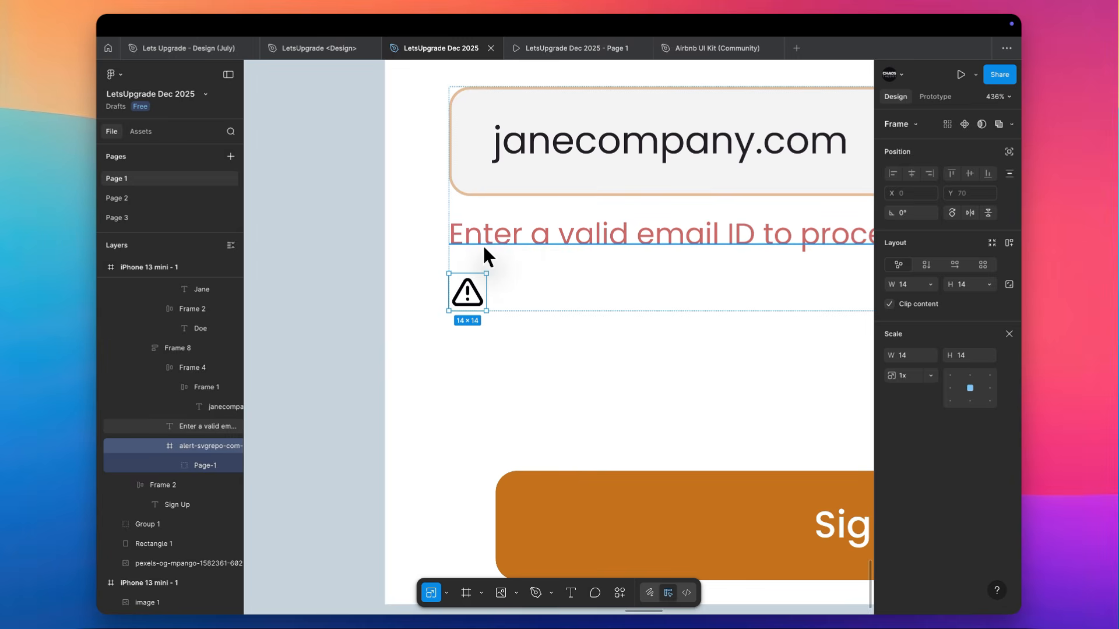
Wrap the error message and alert icon in a horizontal auto layout, aligned to the left and vertically centred
shift+click(522, 231)
key(shift+a)
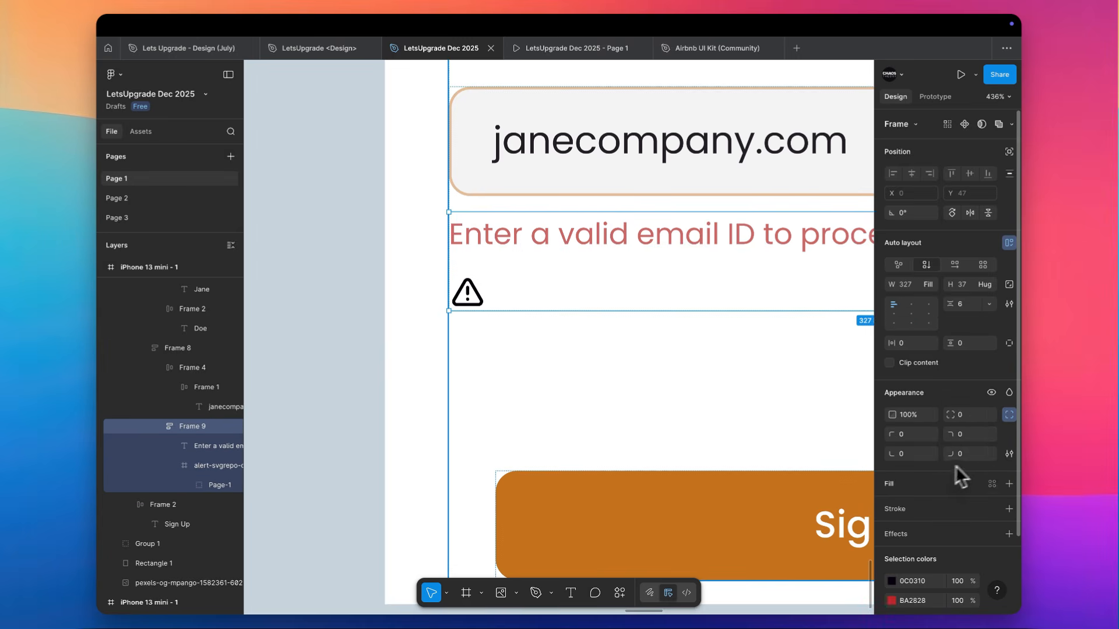
click(955, 266)
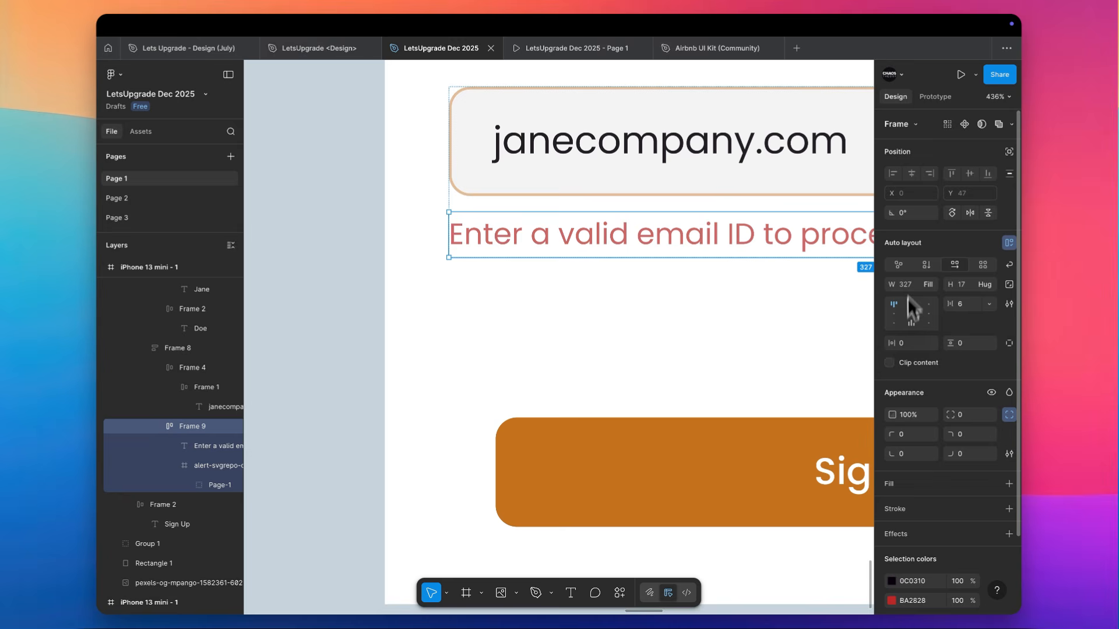
click(894, 314)
Recolour the alert icon to BA2828 and reorder it so it sits before the error message
scroll(916, 501, down, 3)
click(925, 548)
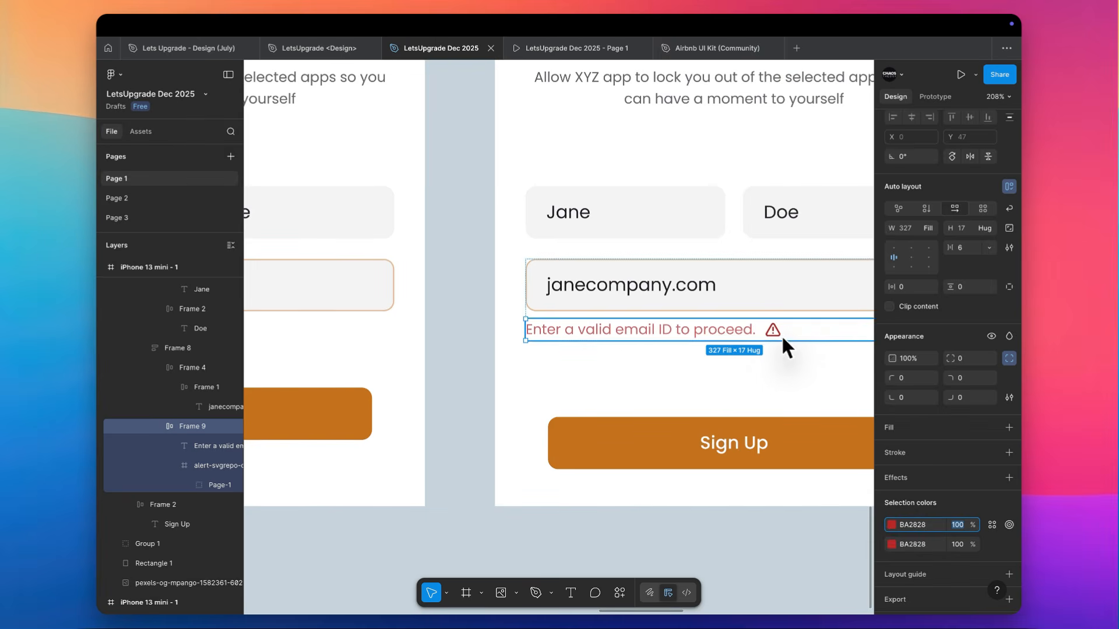
scroll(782, 337, right, 1)
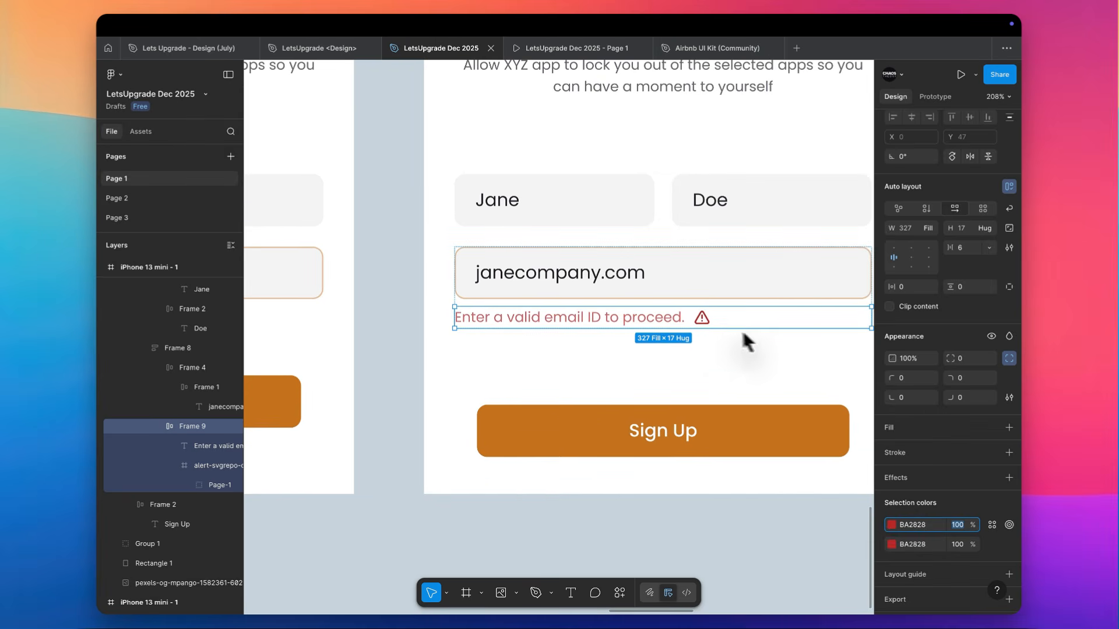
click(702, 318)
click(701, 318)
key(Left)
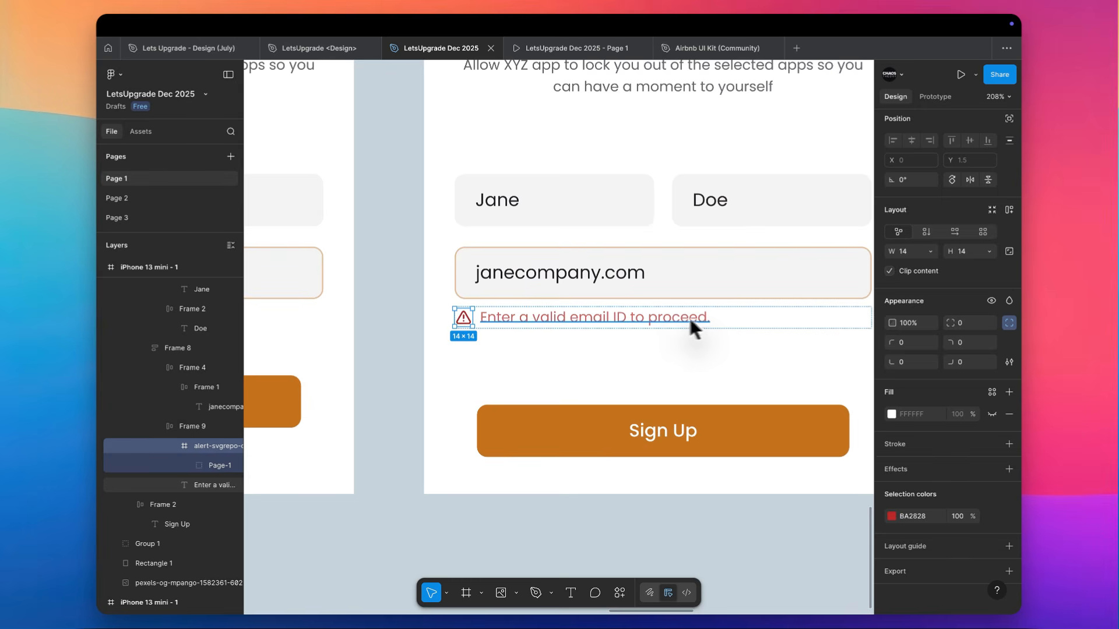
Change the shared red of the alert icon and error message to D70606
shift+click(569, 320)
scroll(960, 463, down, 3)
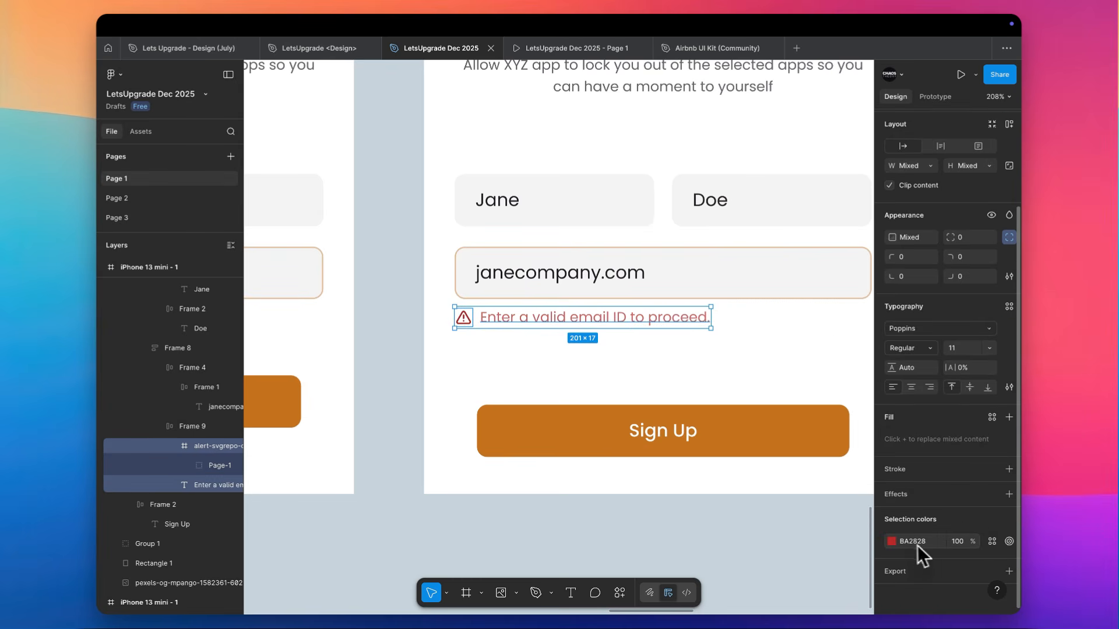
click(892, 541)
drag(836, 380, 862, 371)
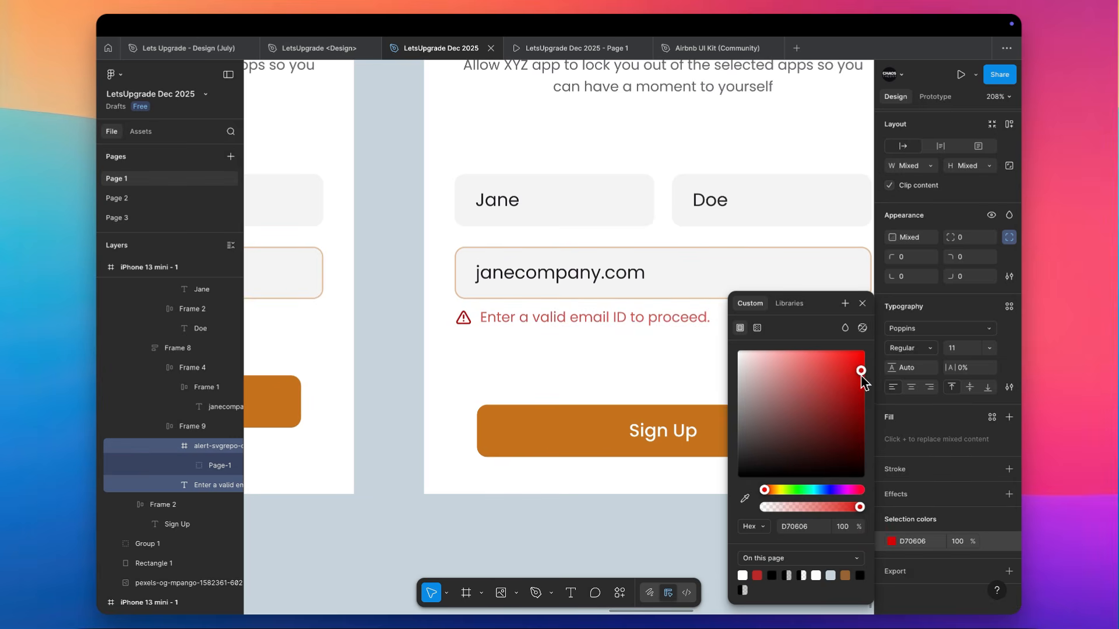
Set the error message's font weight to Medium
click(531, 319)
click(908, 402)
click(908, 412)
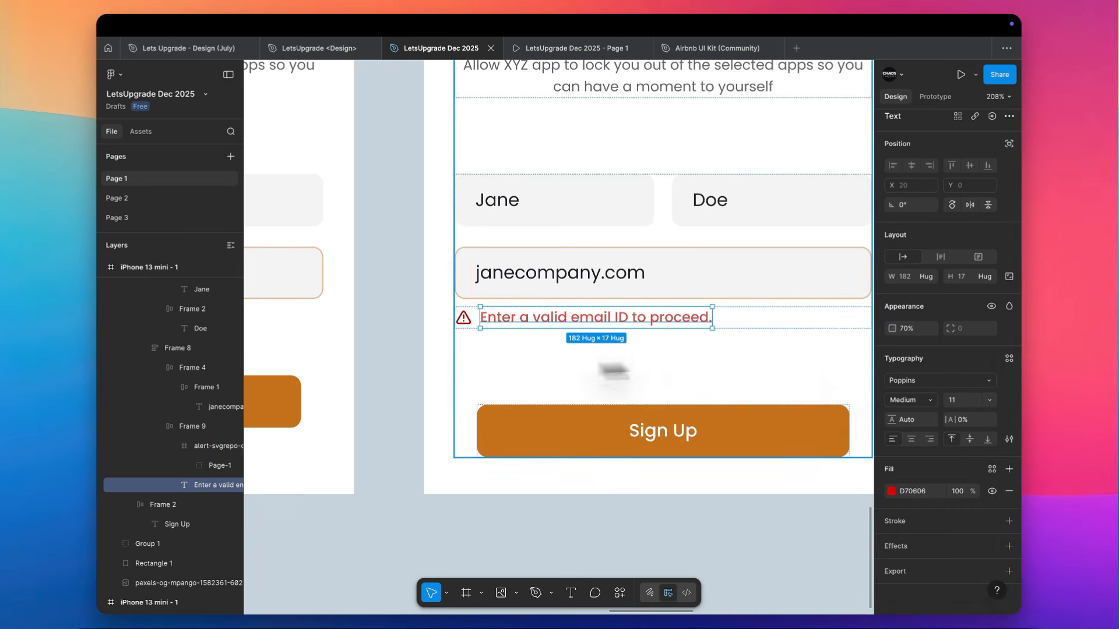
click(417, 352)
Copy the properties of the fourth screen's last-name field and paste them onto the fifth screen's email field
scroll(416, 352, down, 5)
scroll(416, 351, down, 5)
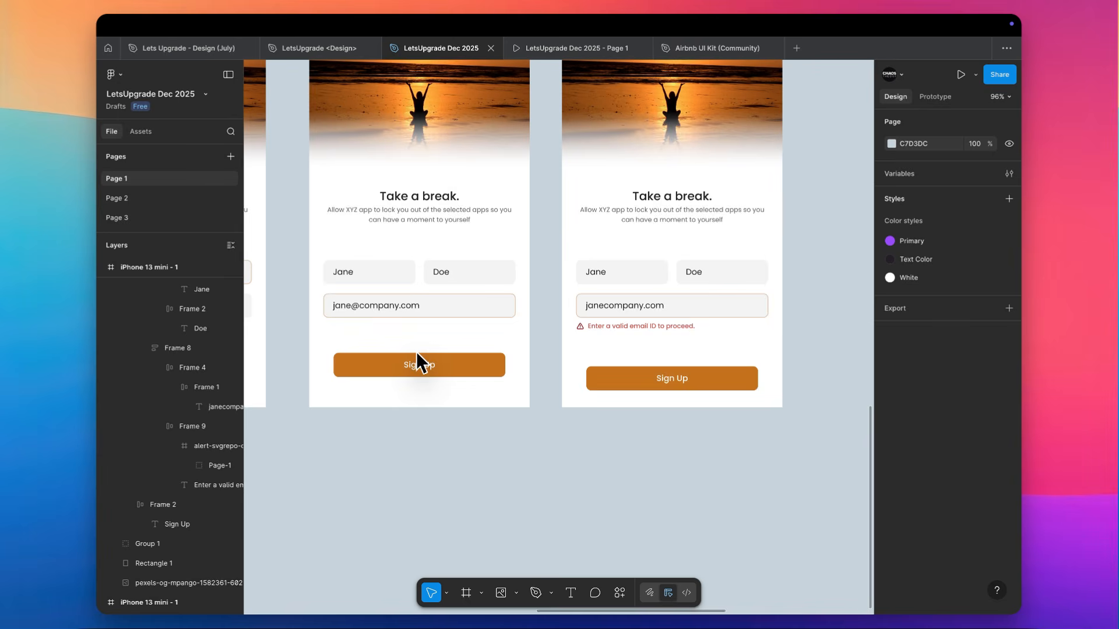
scroll(534, 363, up, 8)
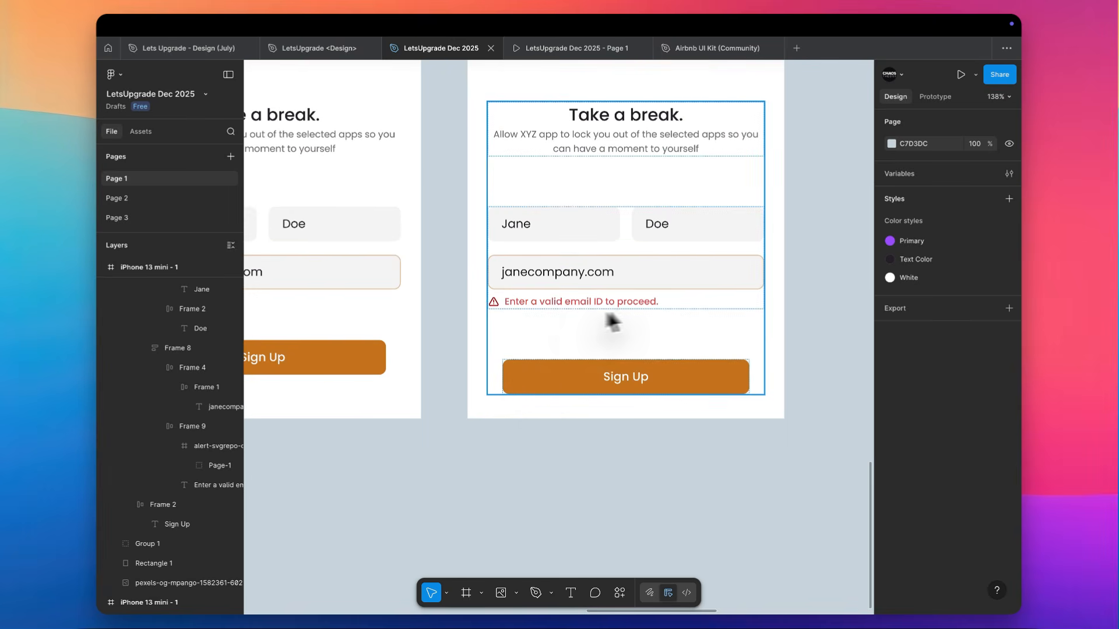
click(394, 227)
key(super+alt+c)
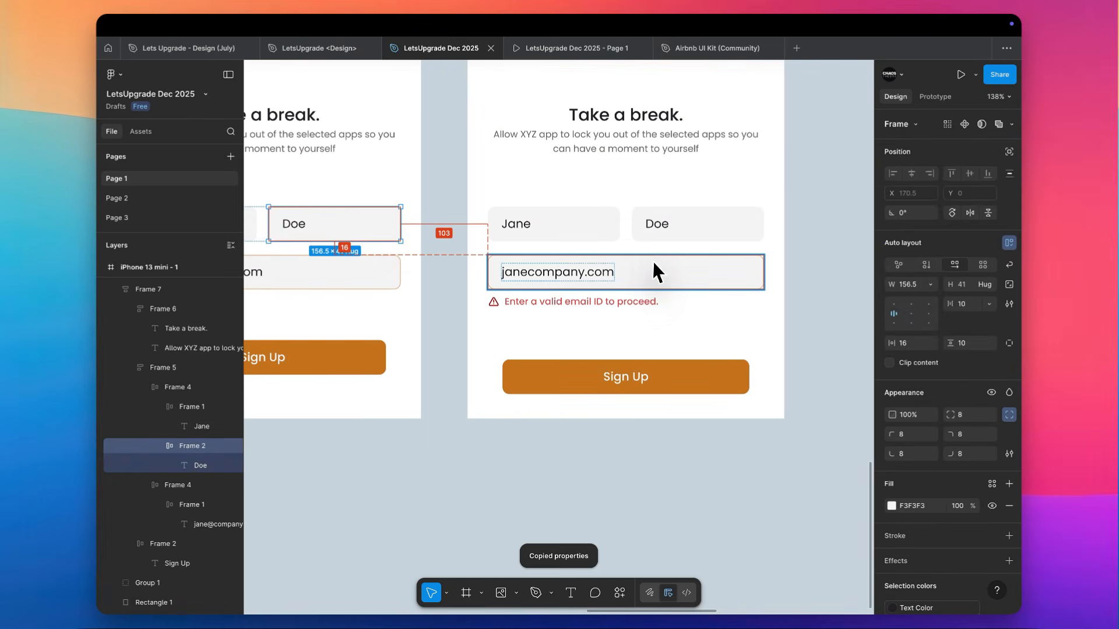
click(652, 260)
key(super+alt+v)
Copy the third screen's grey Sign Up button properties and paste them onto the fifth screen's Sign Up button
scroll(562, 354, down, 8)
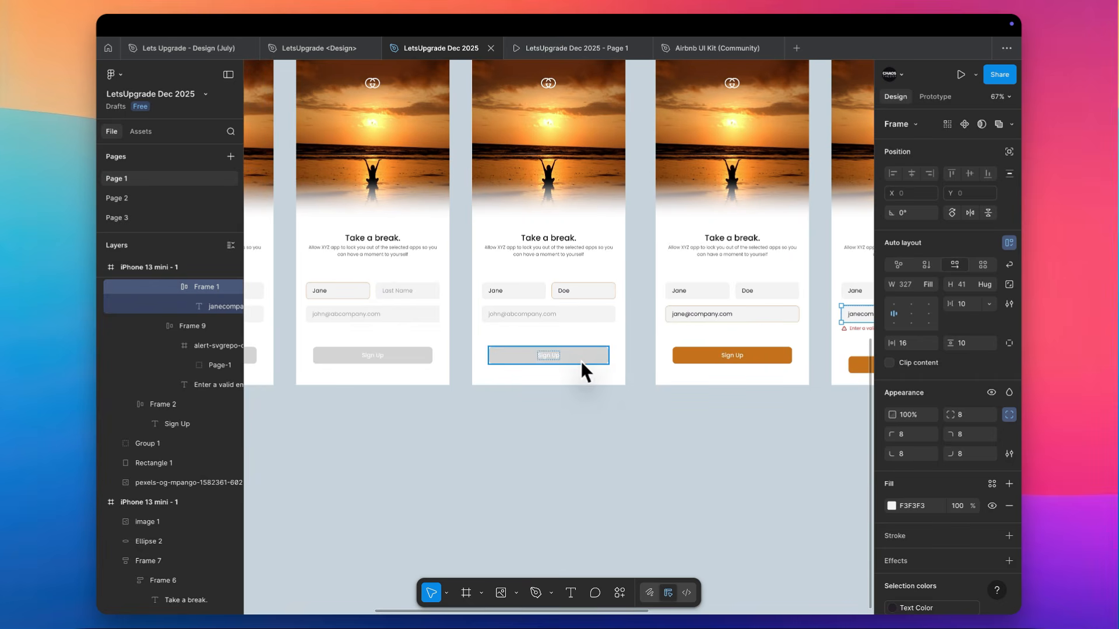
click(582, 361)
scroll(585, 359, up, 3)
click(610, 380)
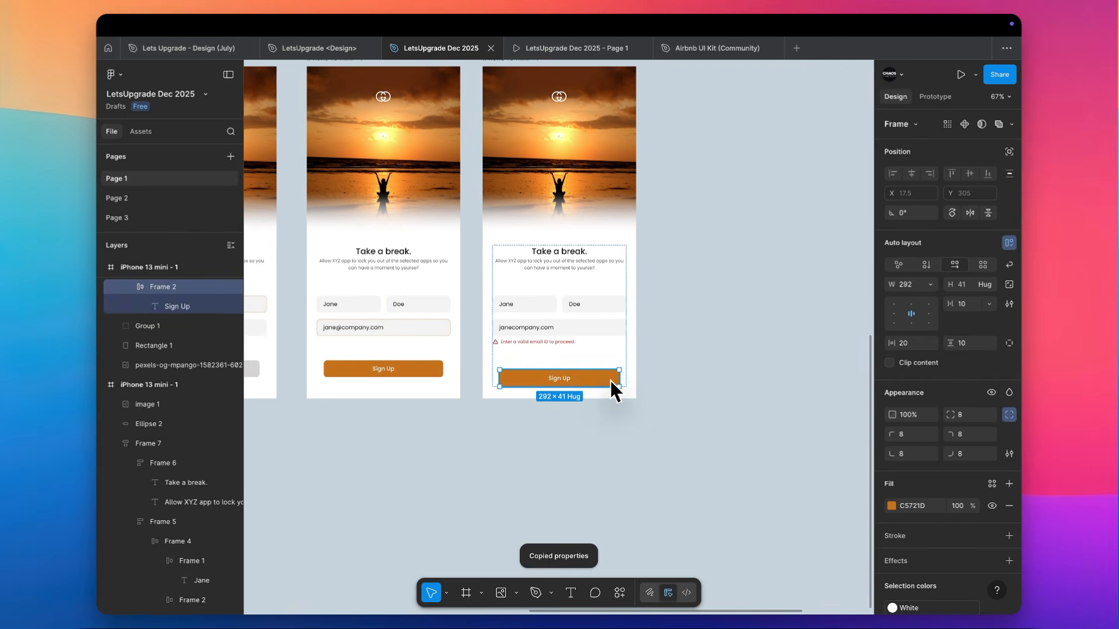
scroll(610, 380, up, 5)
scroll(610, 380, down, 4)
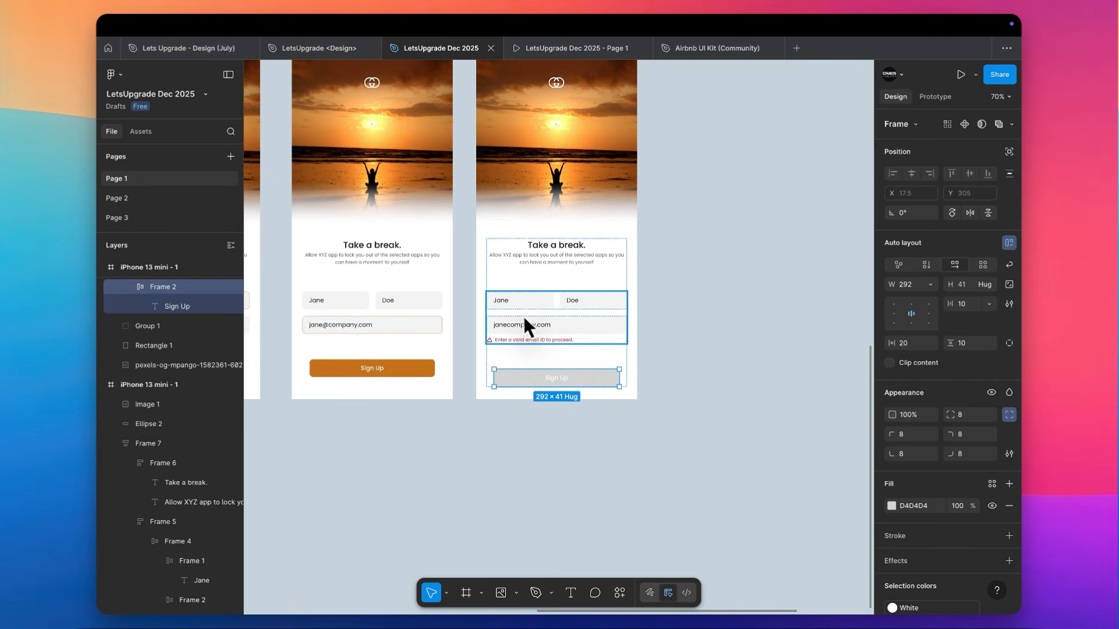
scroll(515, 319, up, 2)
scroll(517, 320, down, 4)
scroll(516, 320, down, 5)
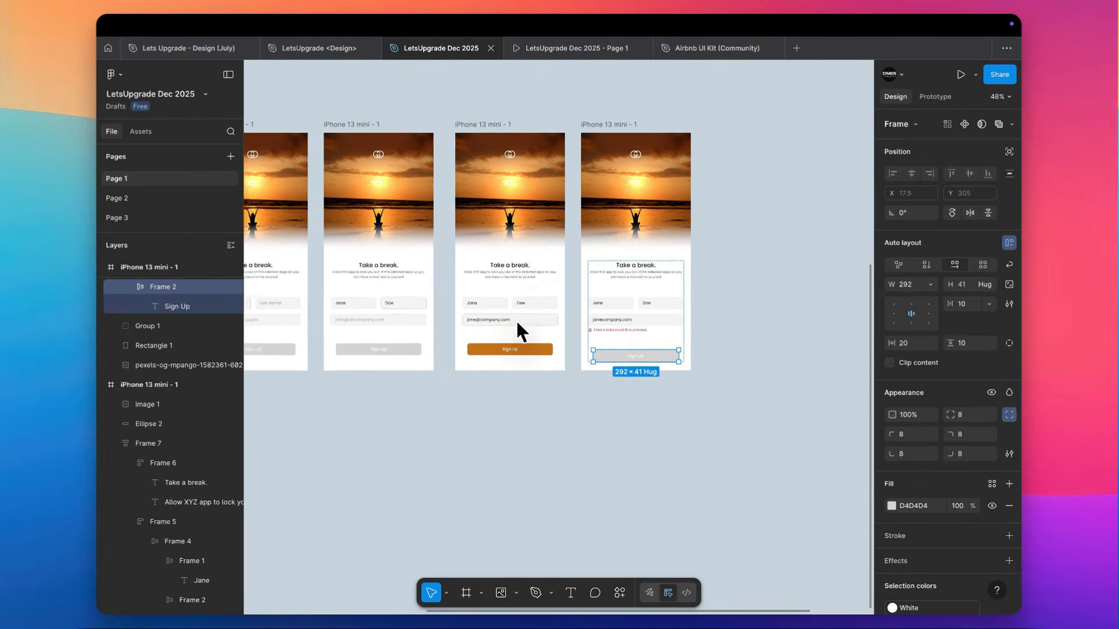